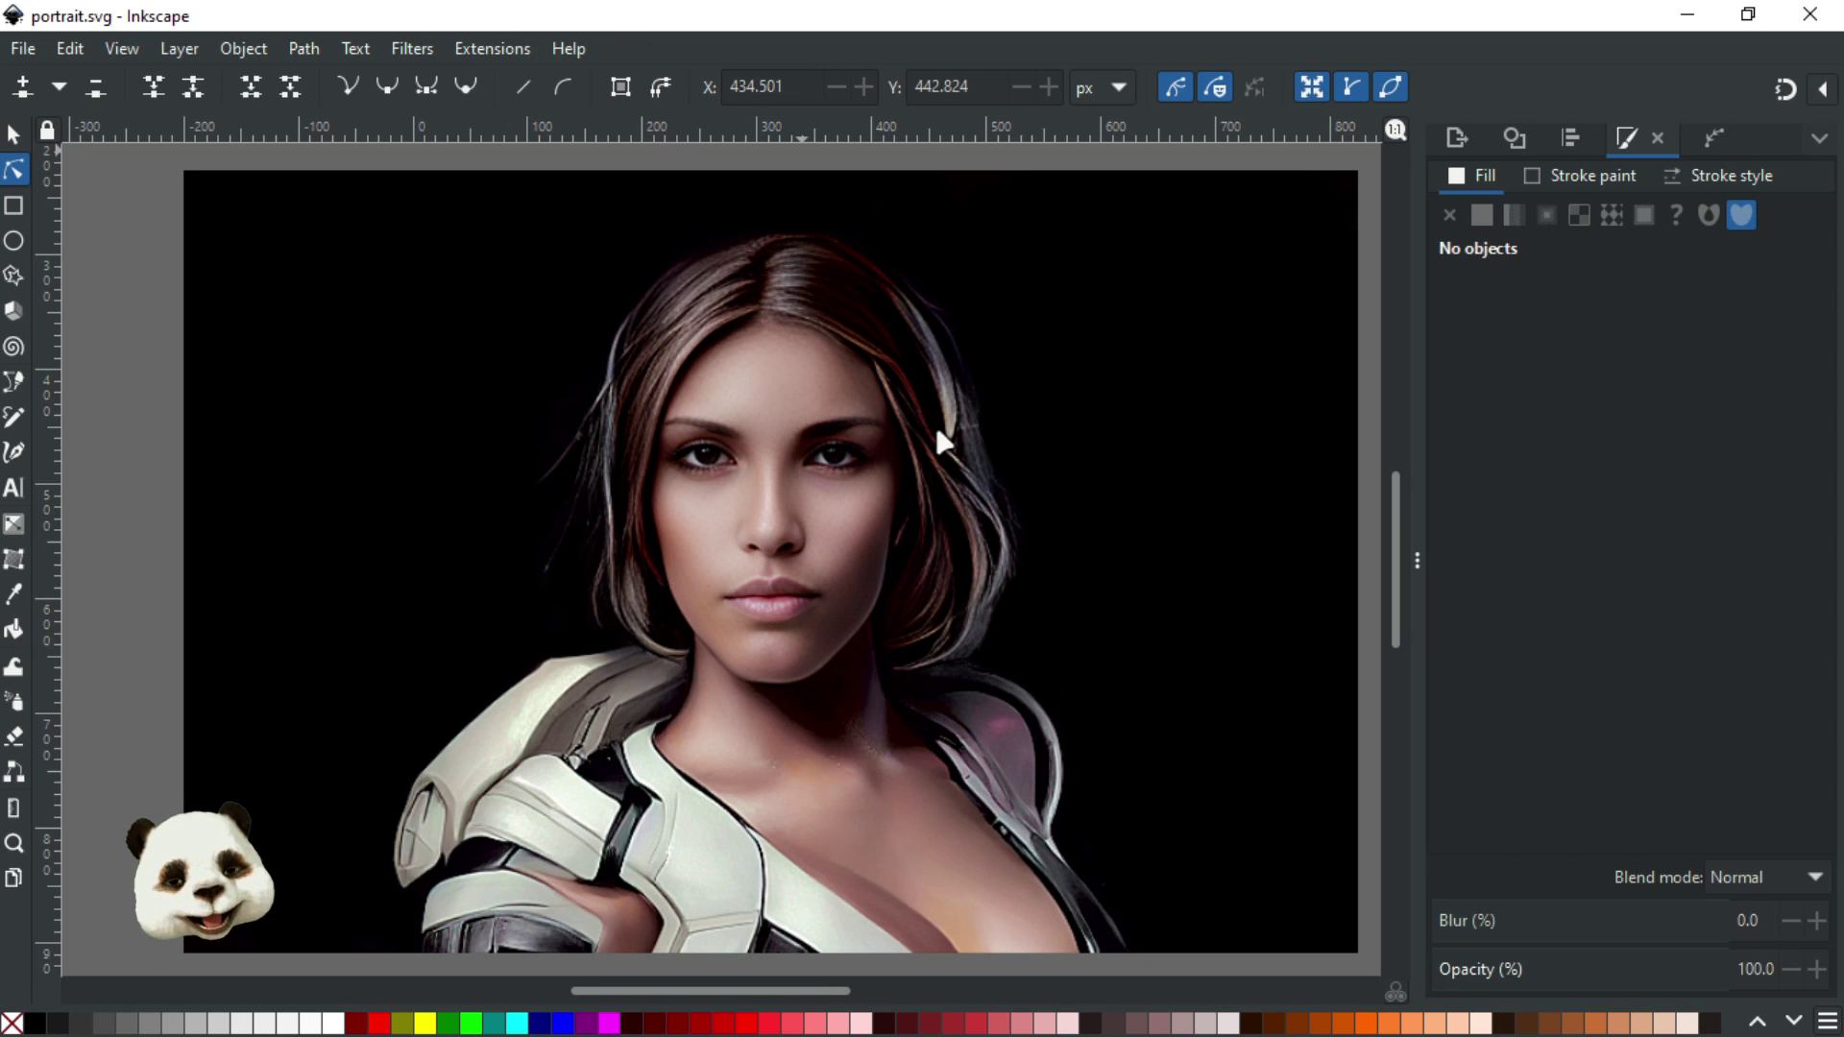
scroll(1093, 528, down, 1)
scroll(1242, 563, up, 1)
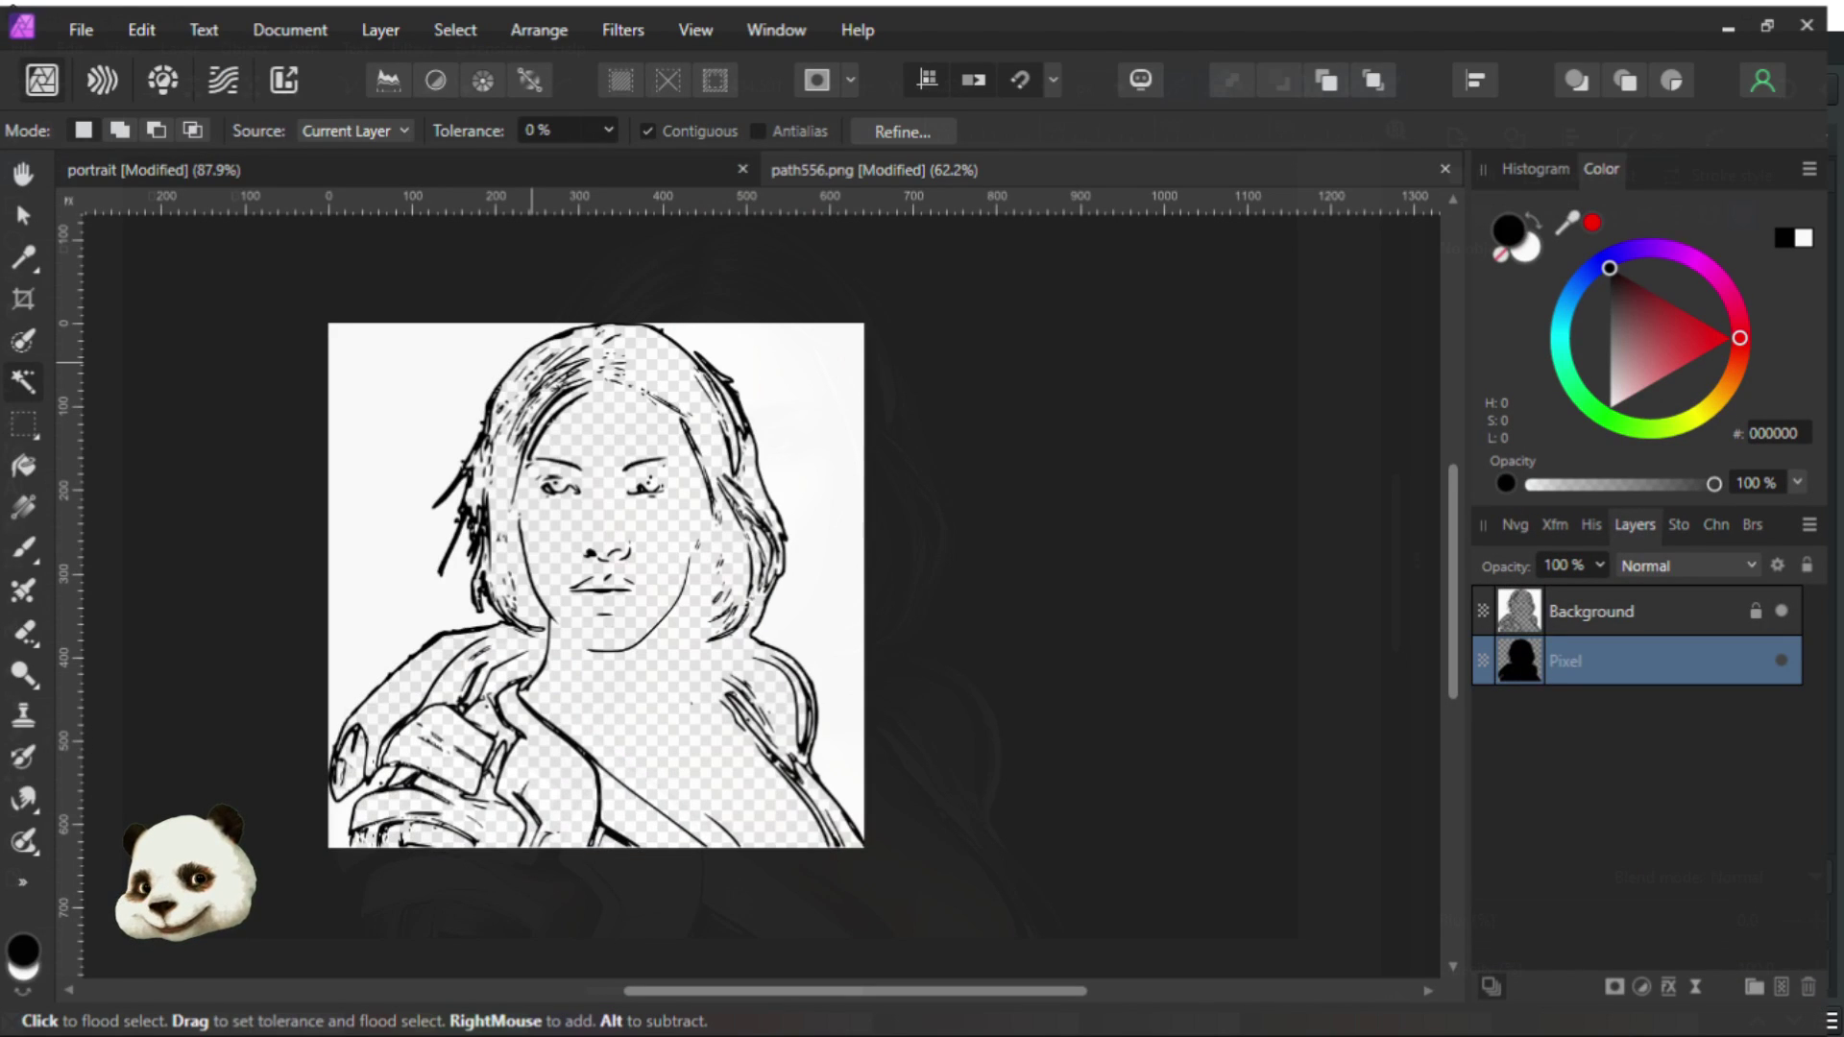
Bring up the portrait document in Affinity Photo and clear the layer selection
click(560, 173)
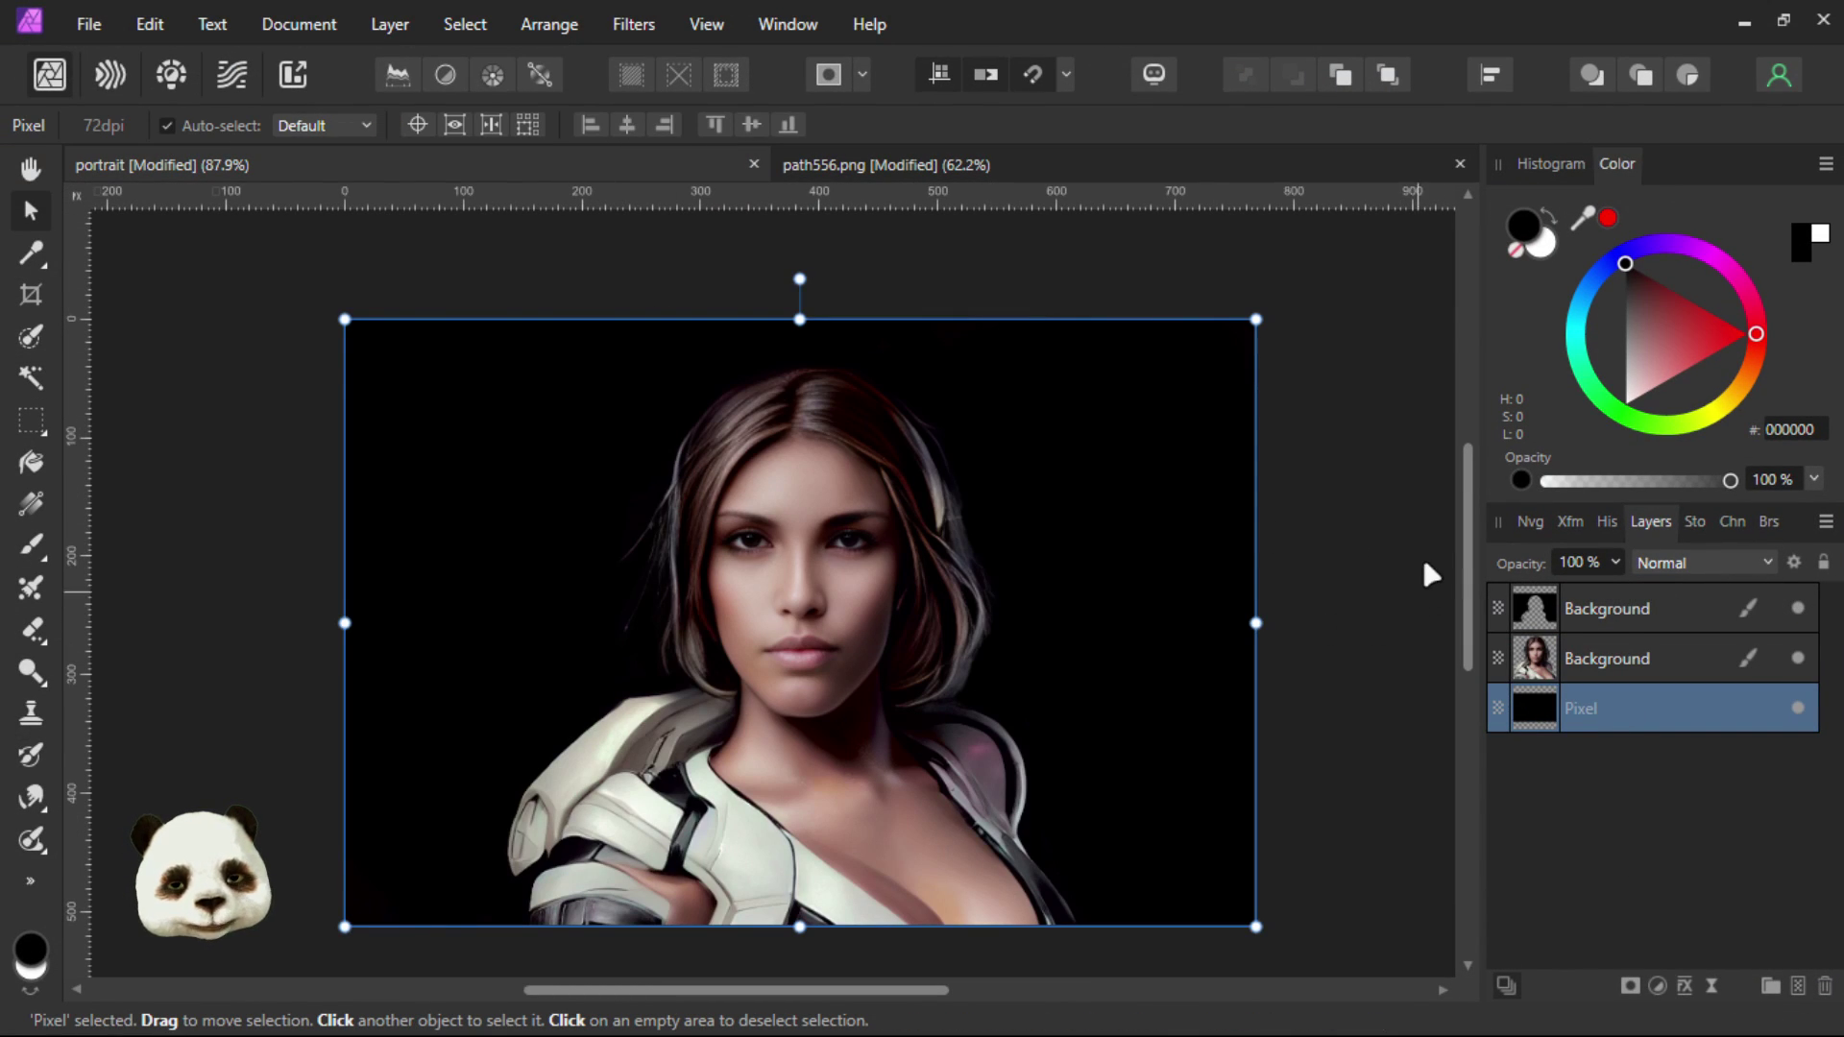
click(1354, 547)
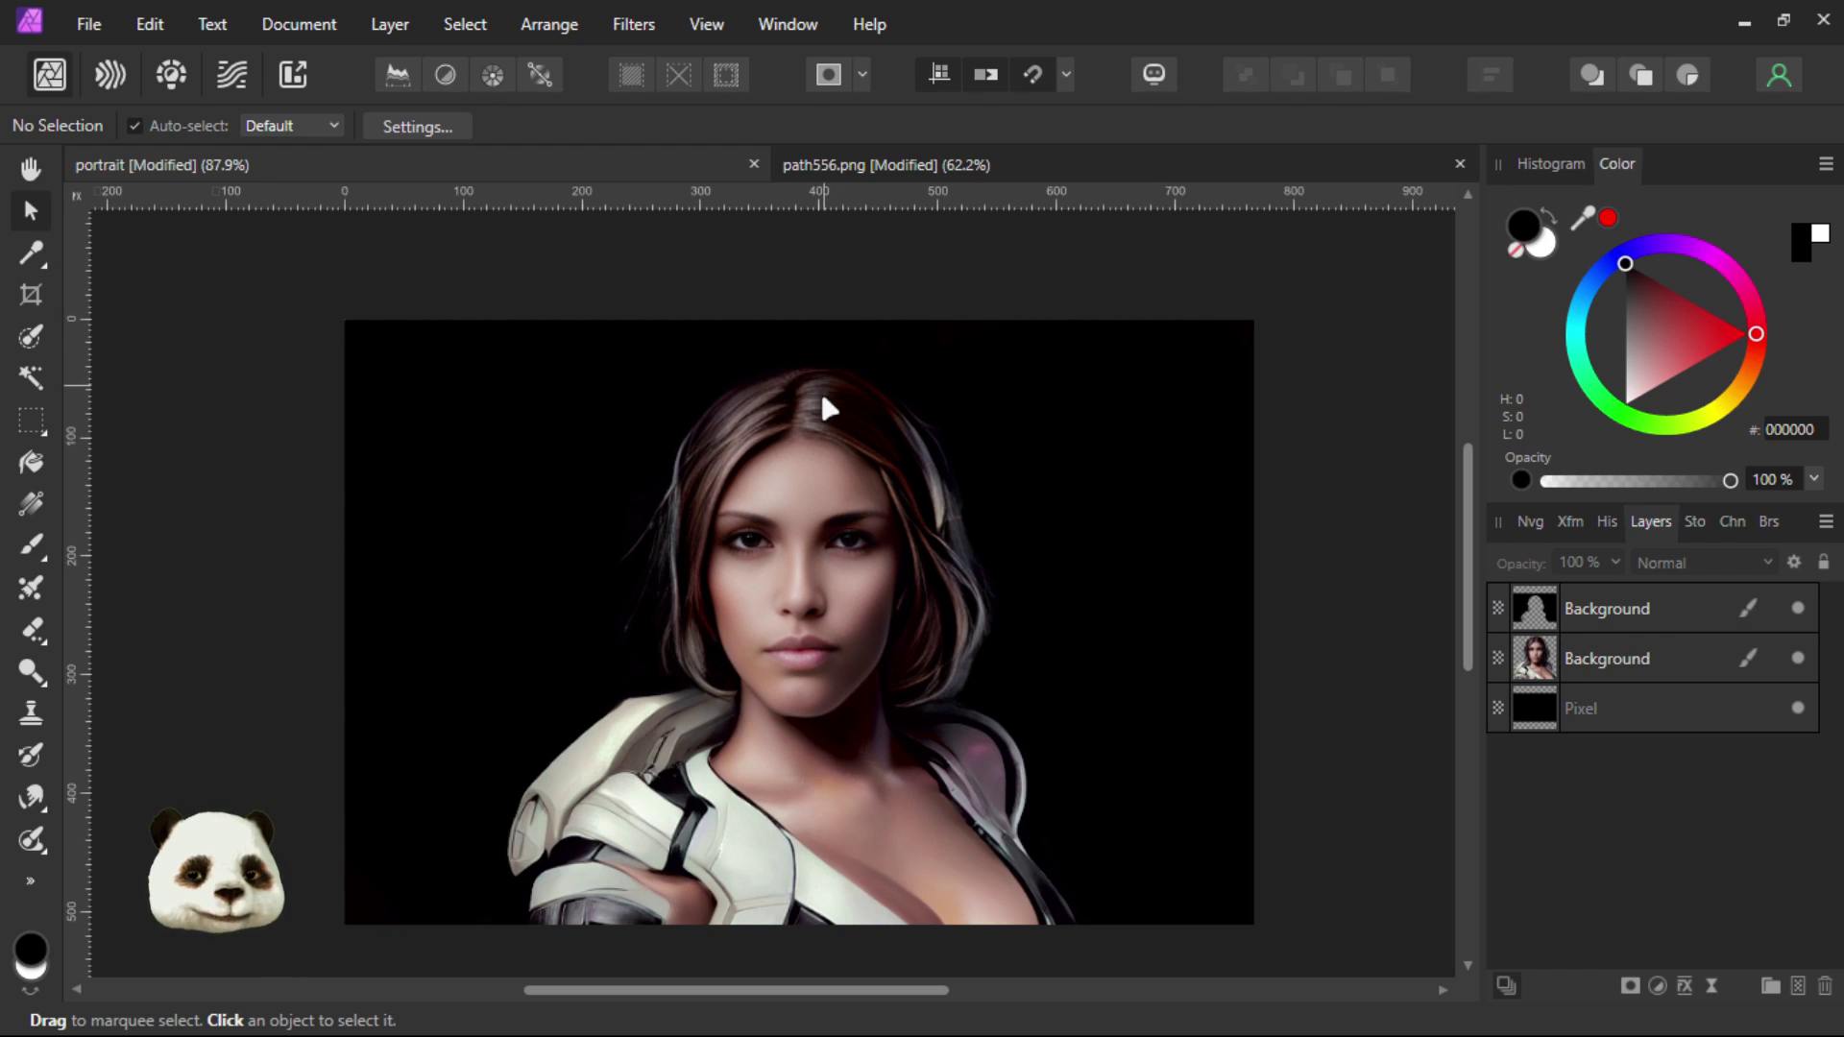
Examine the portrait's face, hair strands and the edges of the figure against the black background at close range
scroll(964, 748, up, 3)
scroll(481, 371, up, 2)
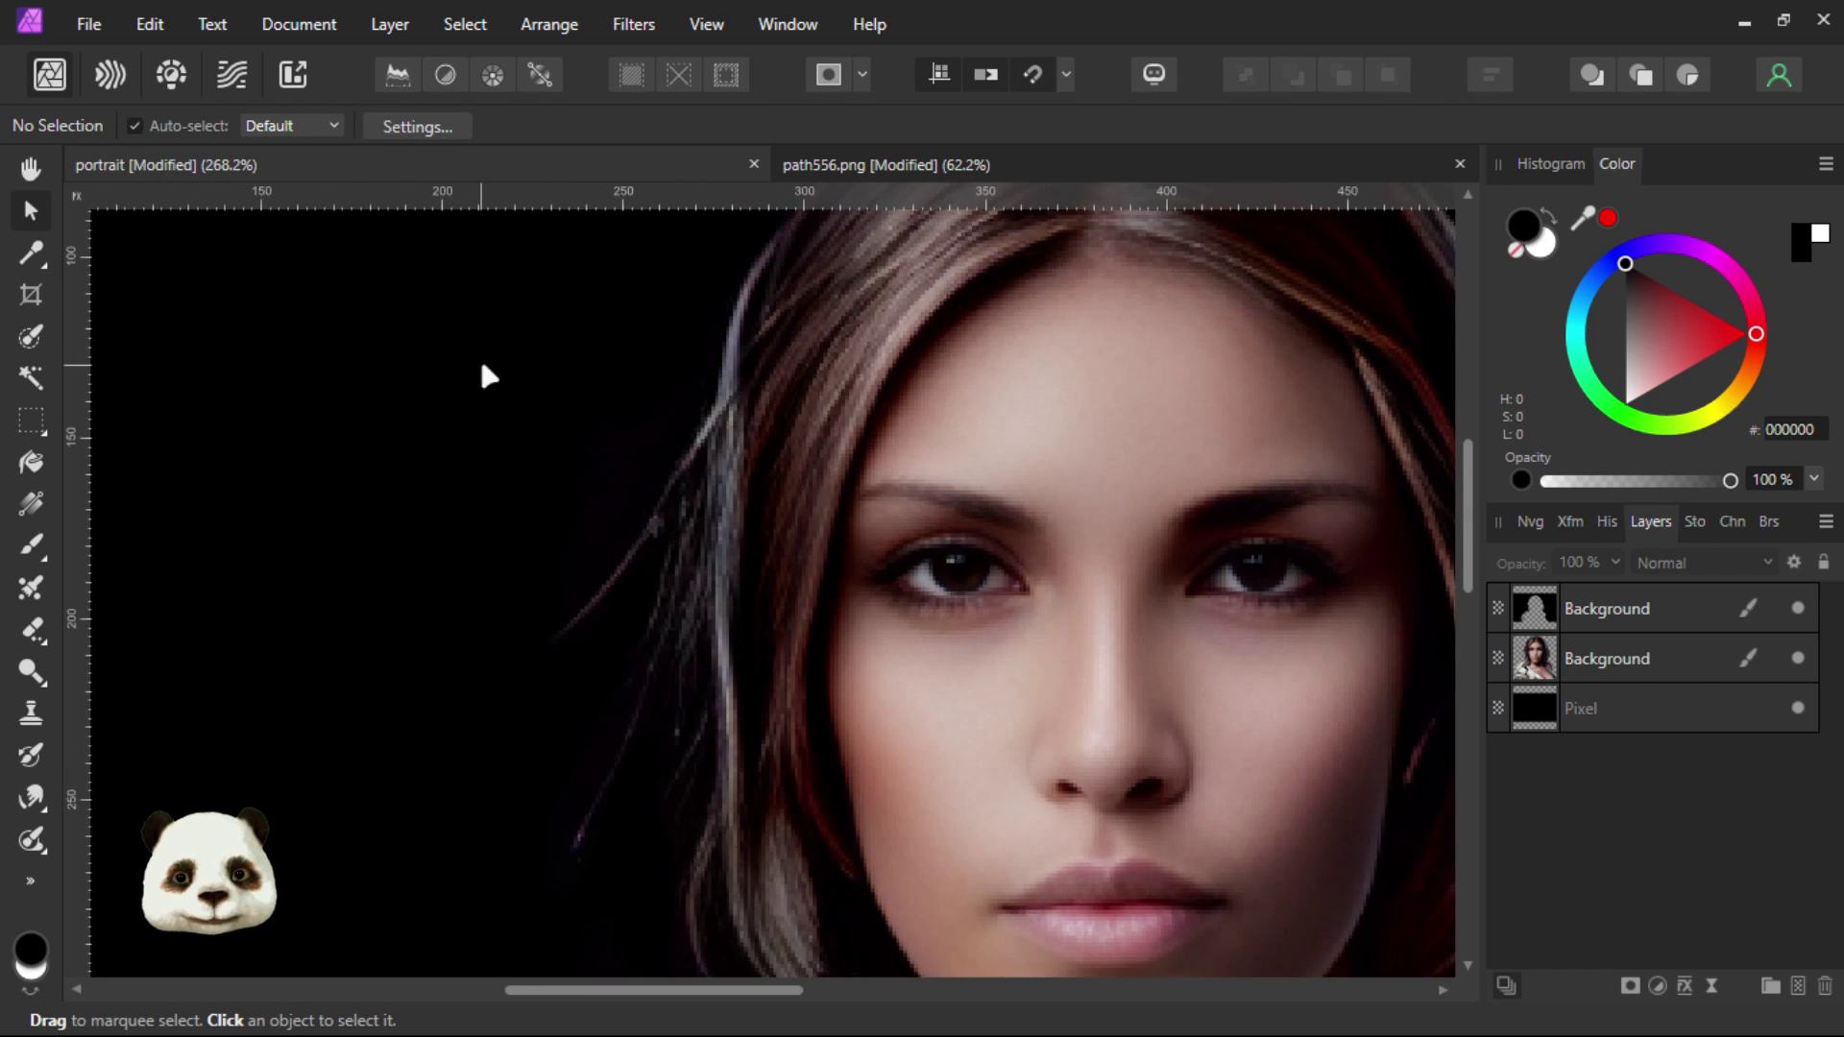
scroll(482, 371, down, 2)
scroll(1272, 401, up, 2)
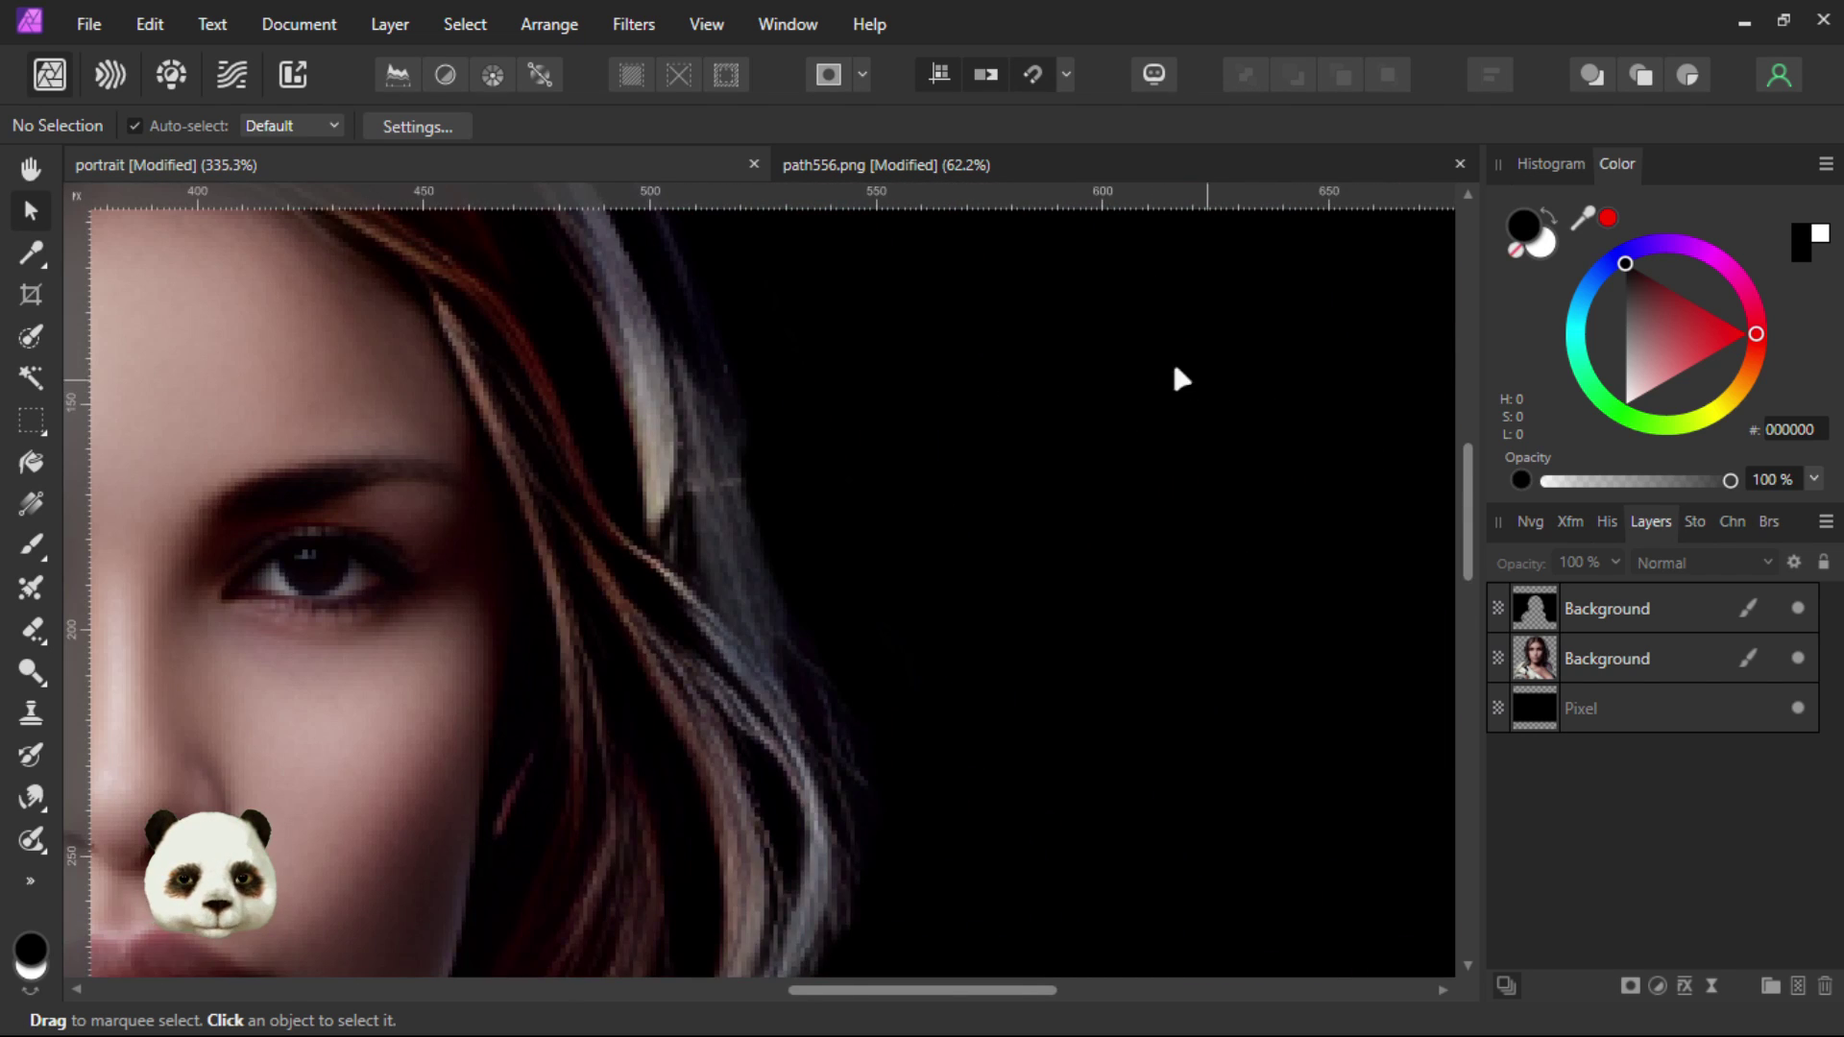
scroll(963, 330, down, 5)
scroll(502, 288, up, 3)
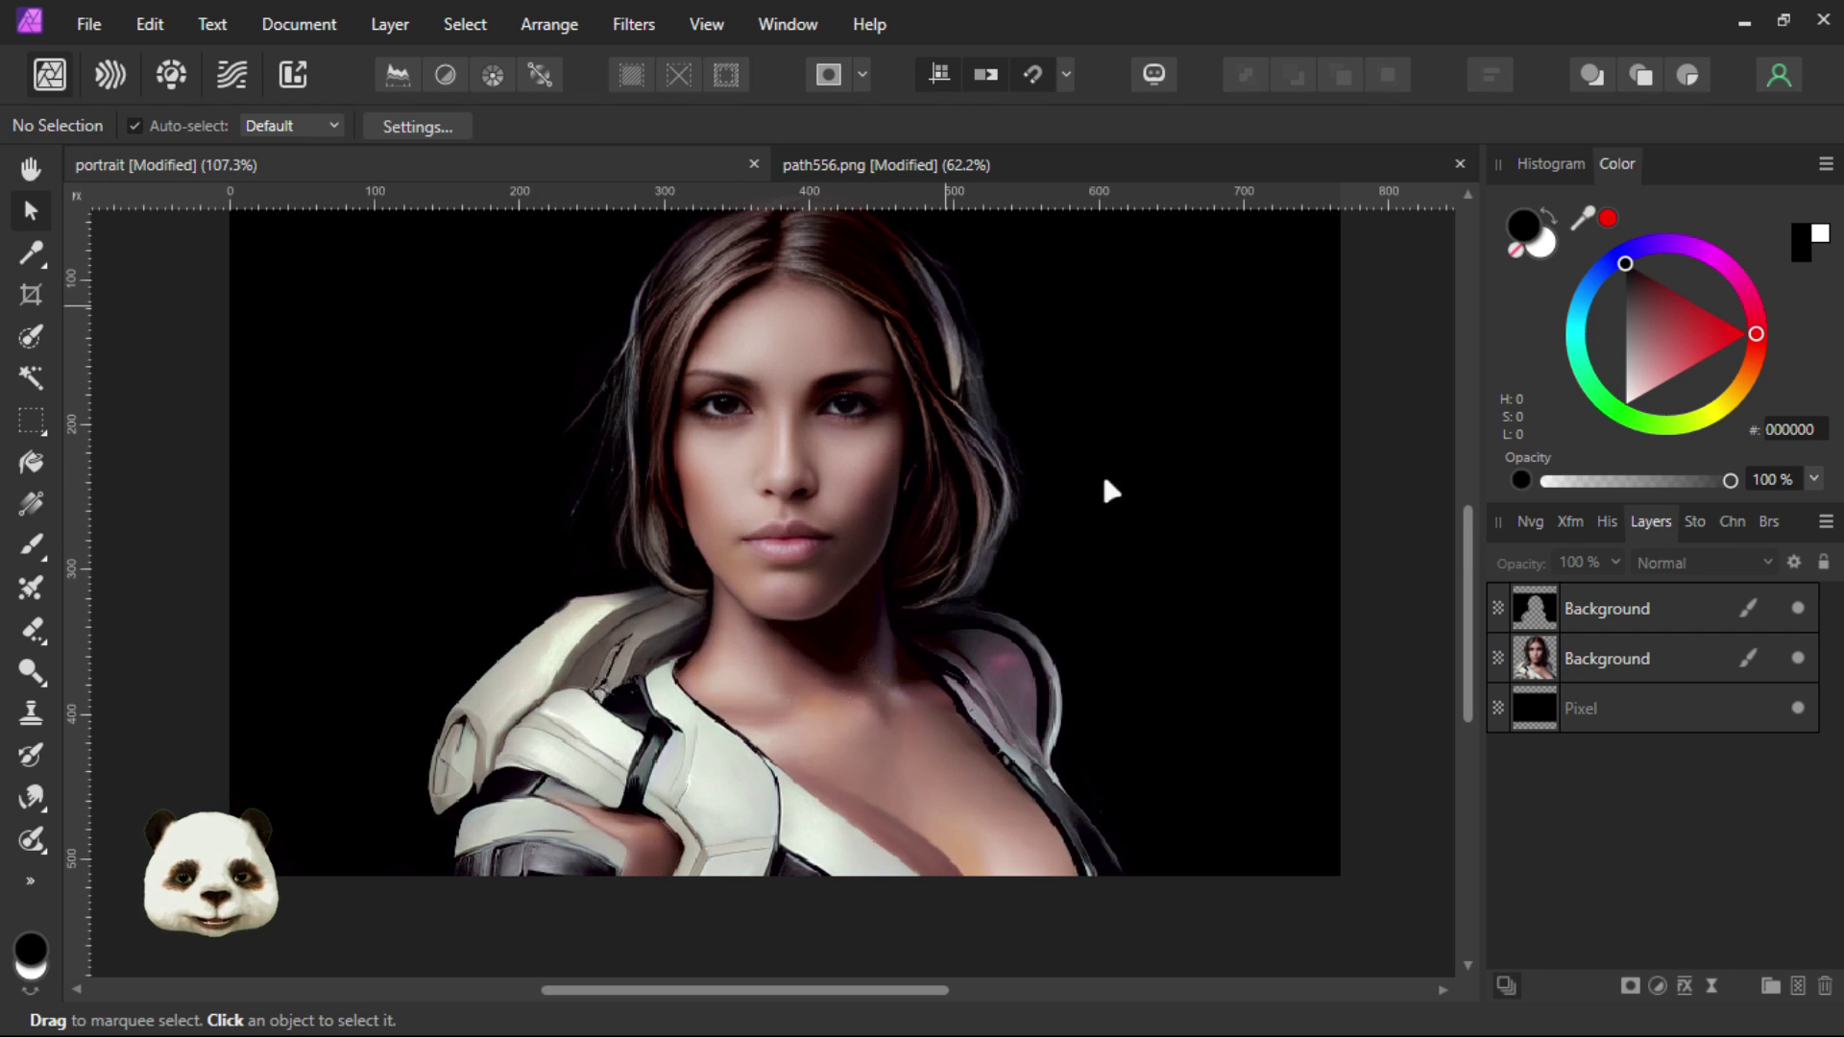
scroll(588, 519, up, 3)
scroll(589, 533, down, 3)
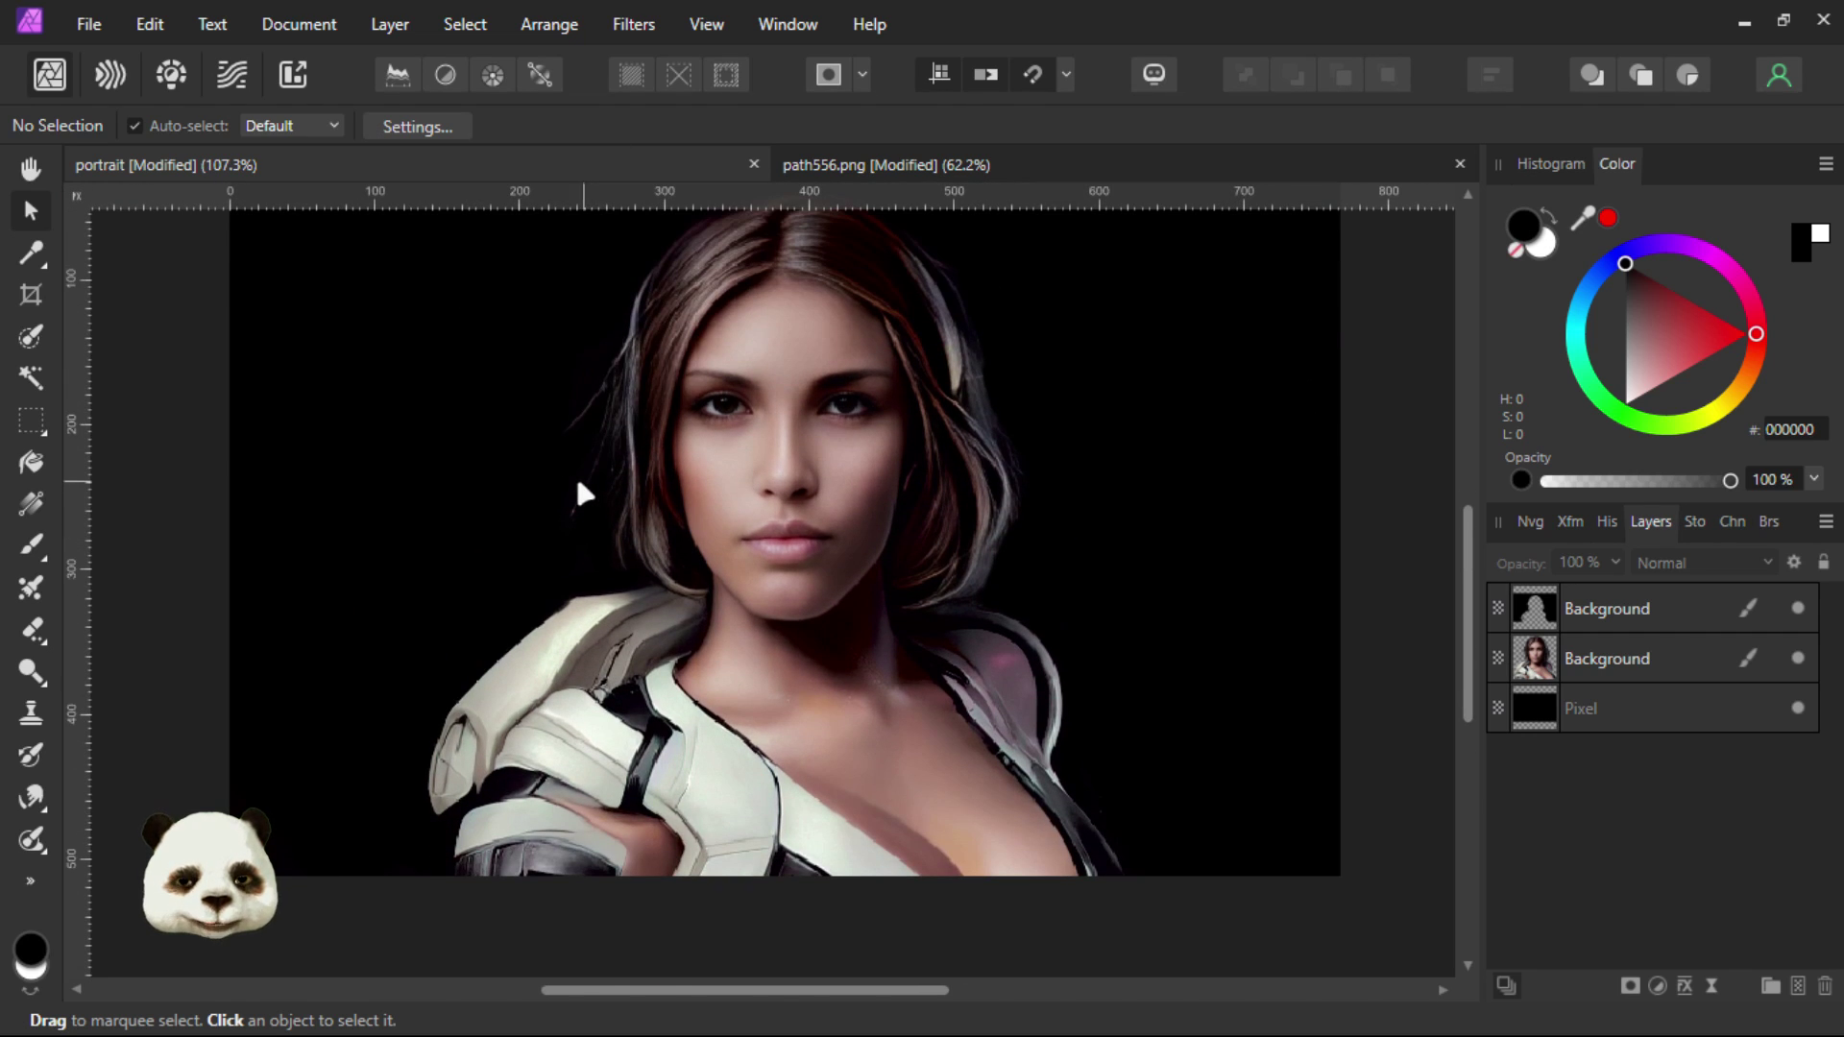
scroll(549, 469, up, 3)
scroll(597, 553, down, 1)
scroll(821, 322, up, 5)
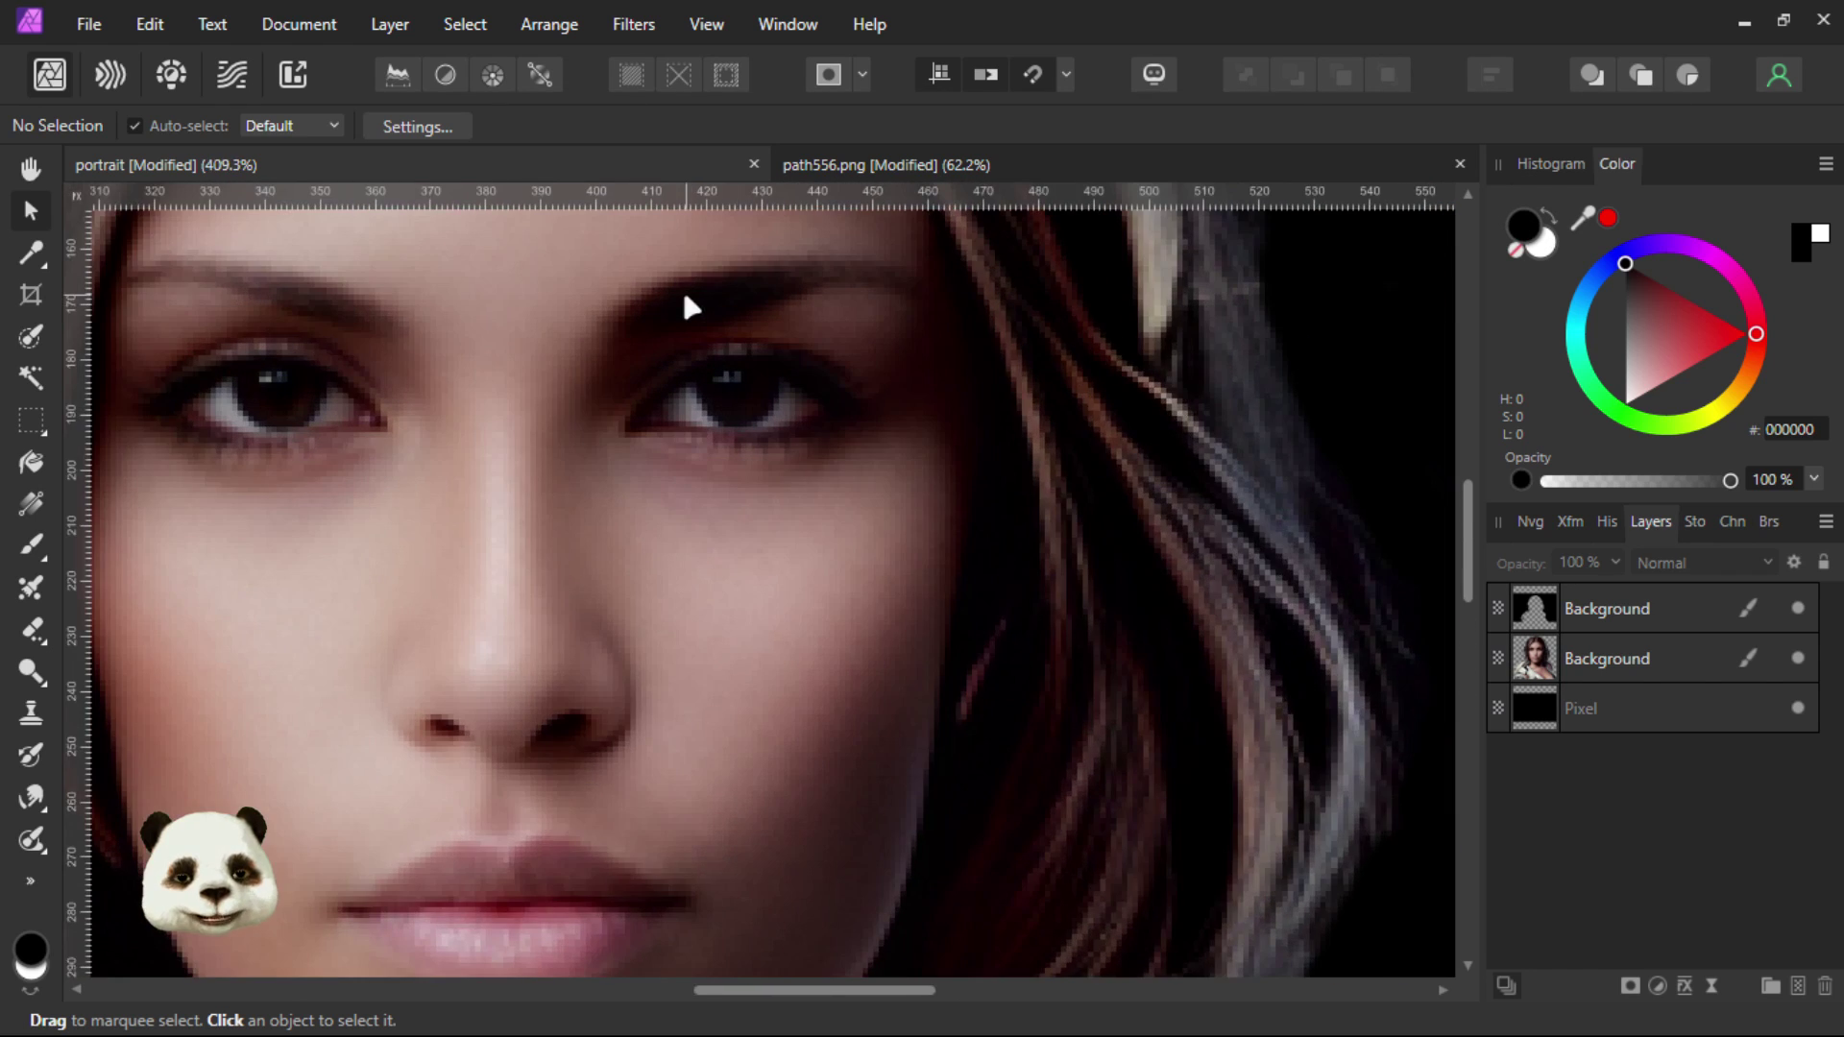
scroll(803, 352, down, 2)
scroll(801, 355, down, 4)
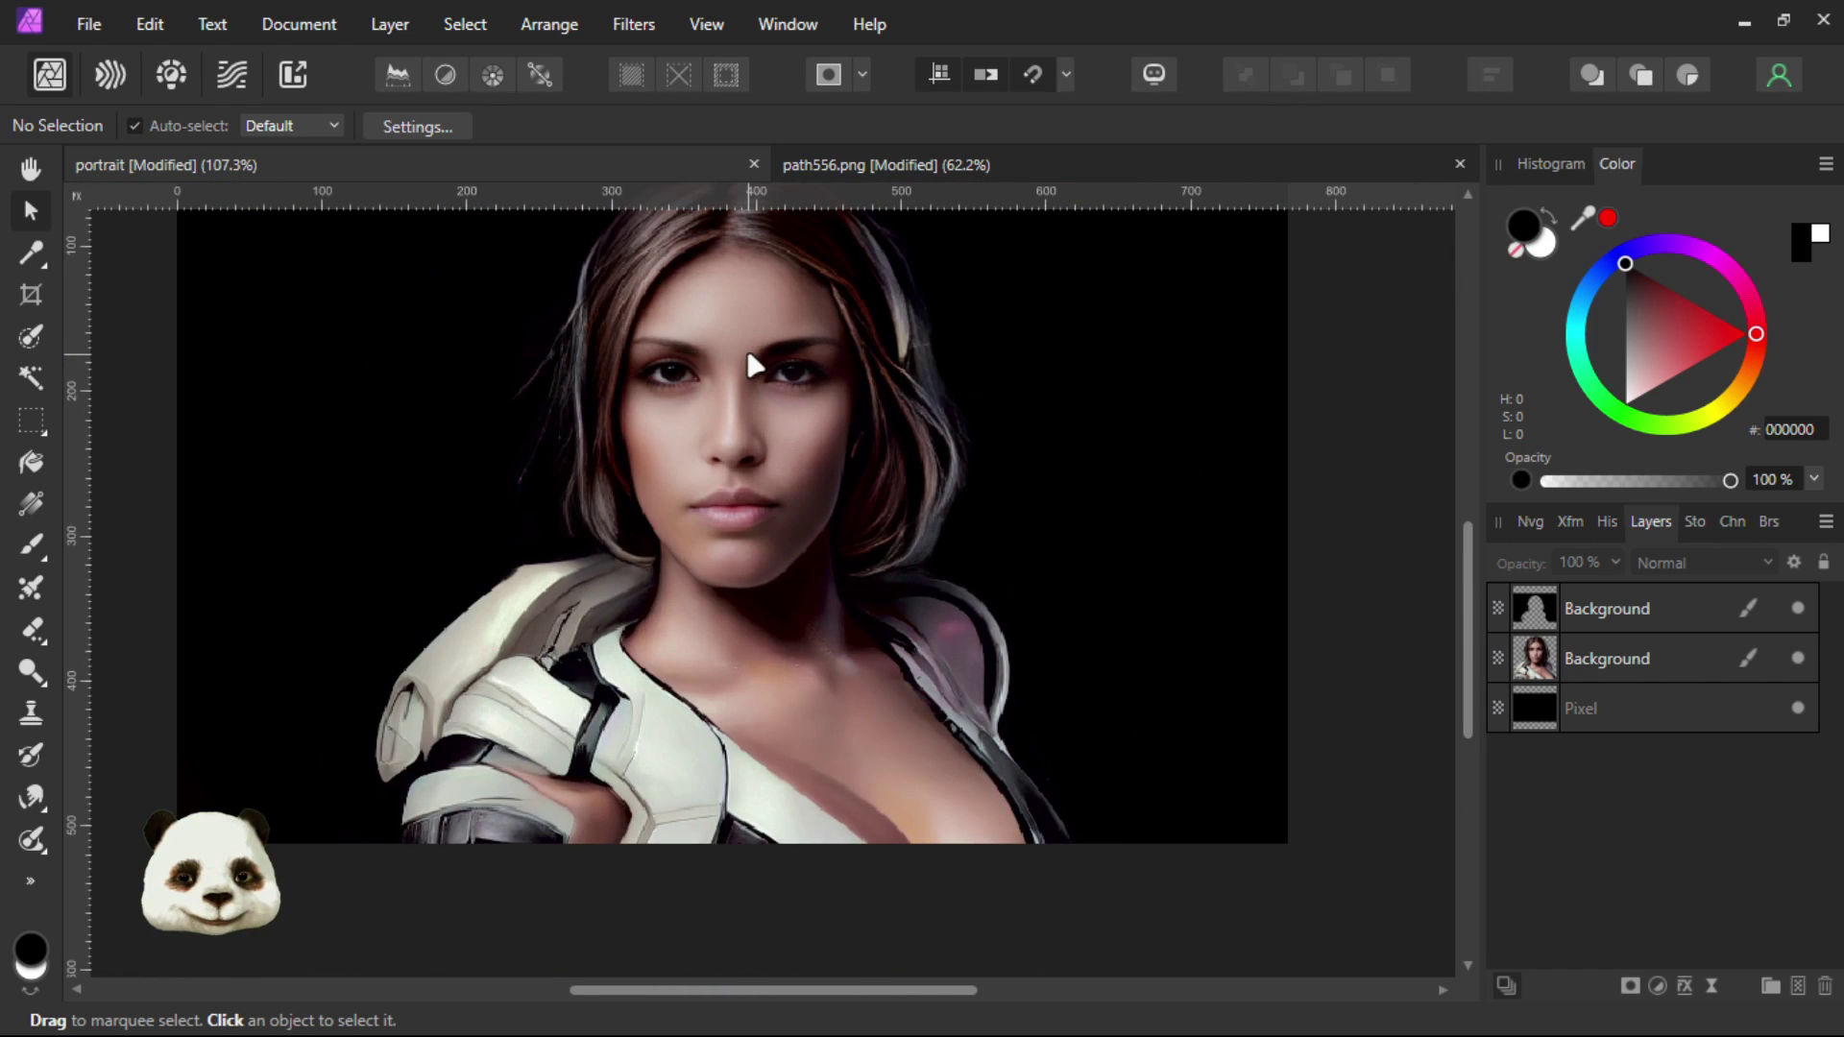
drag(1091, 468, 1074, 523)
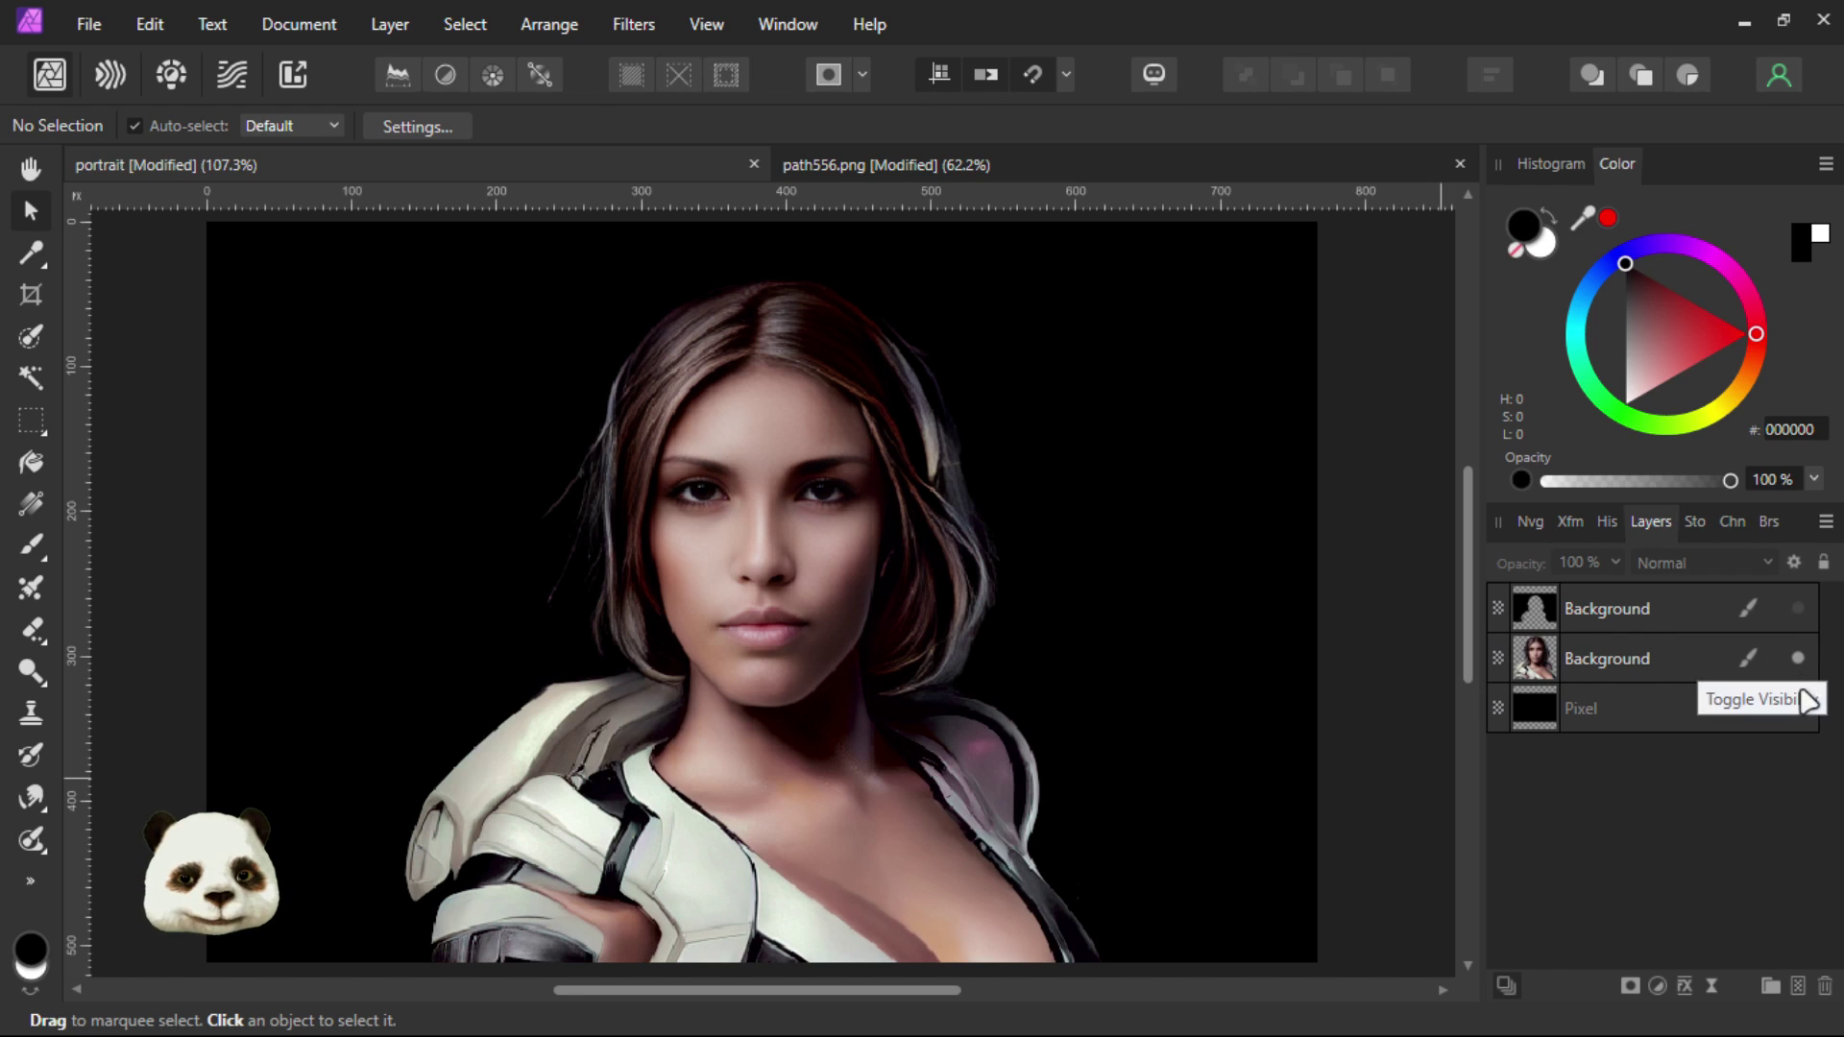
Show the upper Background layer and hide the Pixel layer beneath the portrait
click(1798, 608)
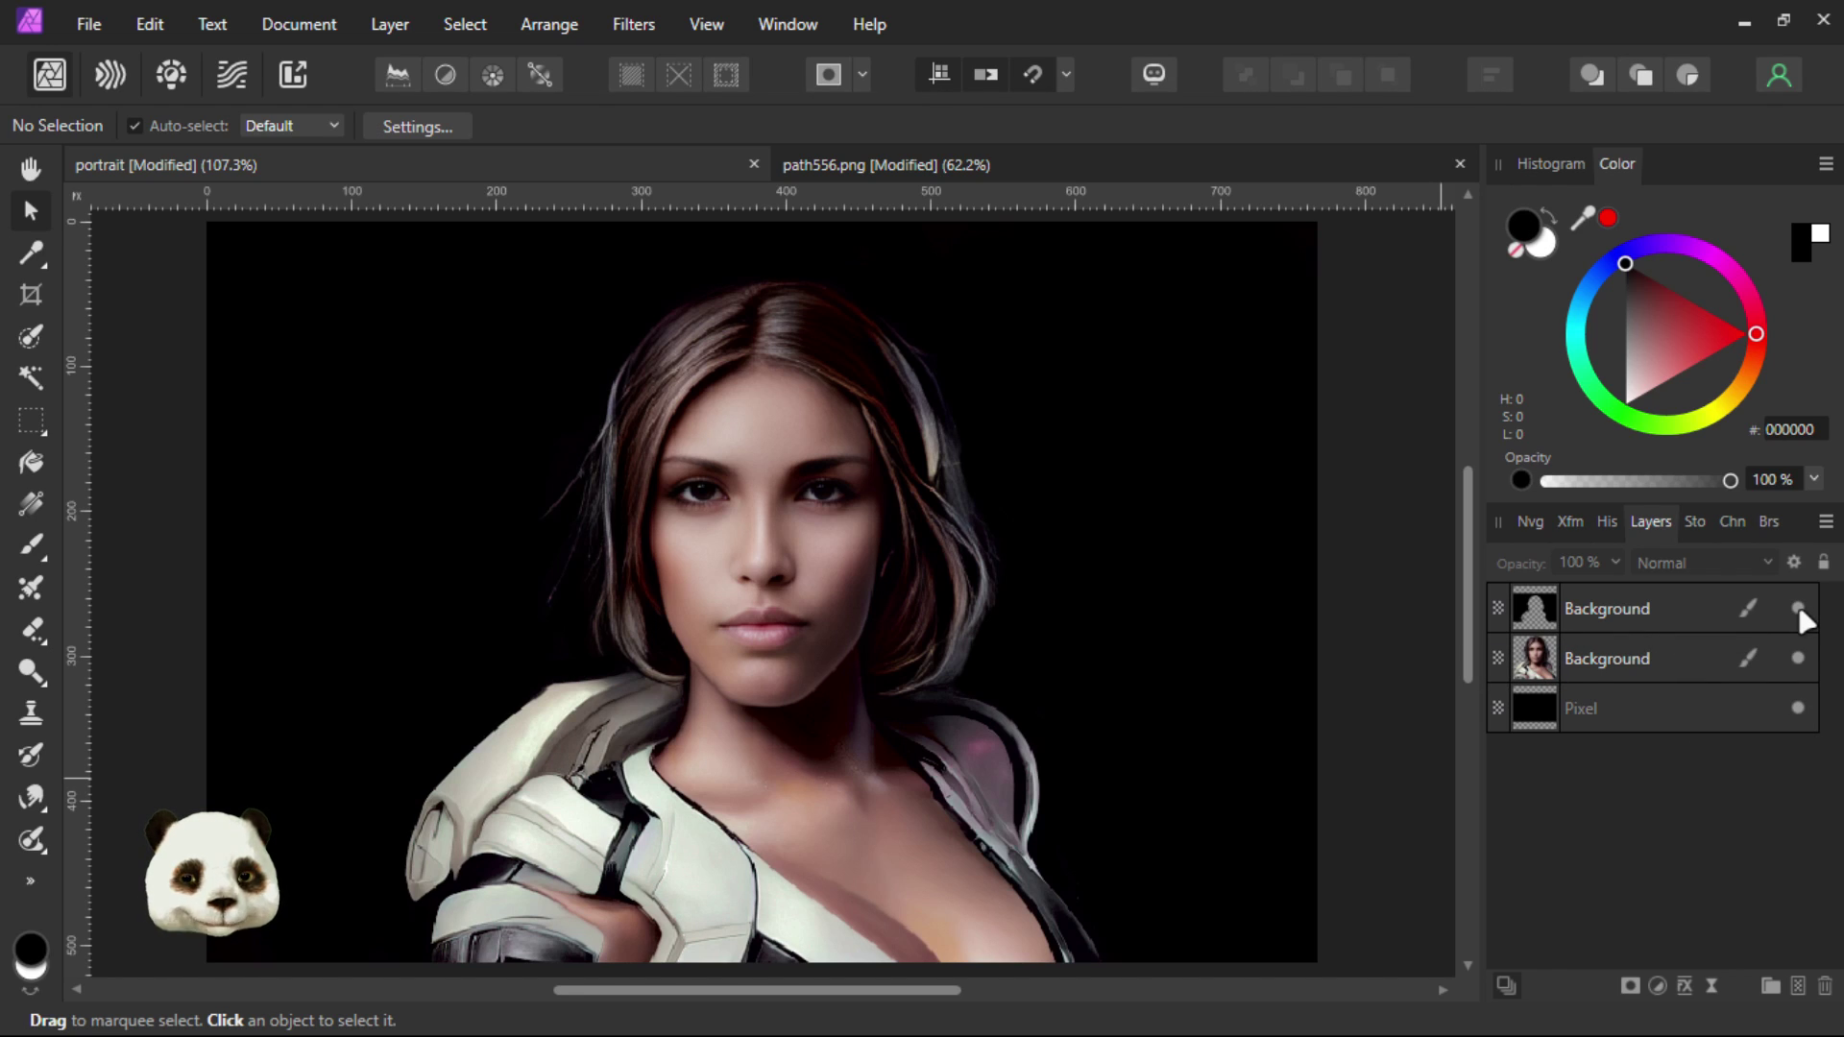
click(1799, 710)
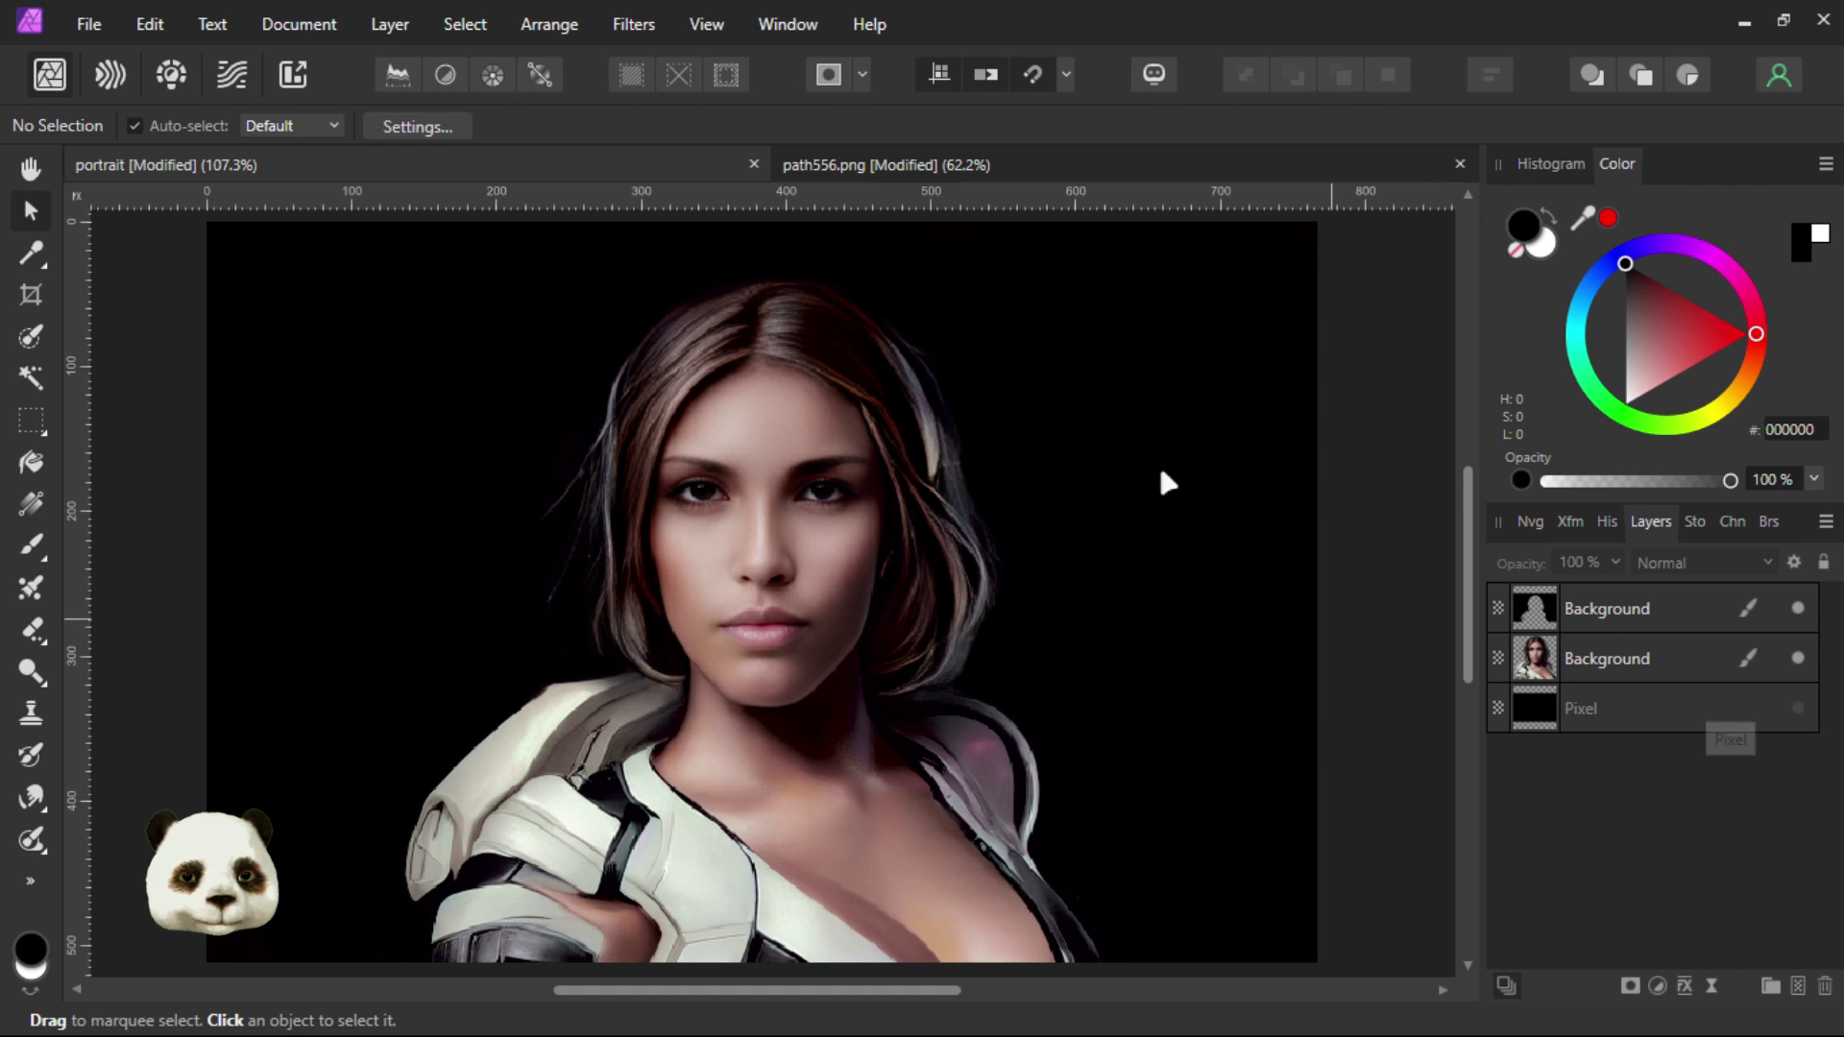
Inspect the seam between the cut-out portrait and its black surround around the hair with the Pixel layer hidden
scroll(978, 443, up, 5)
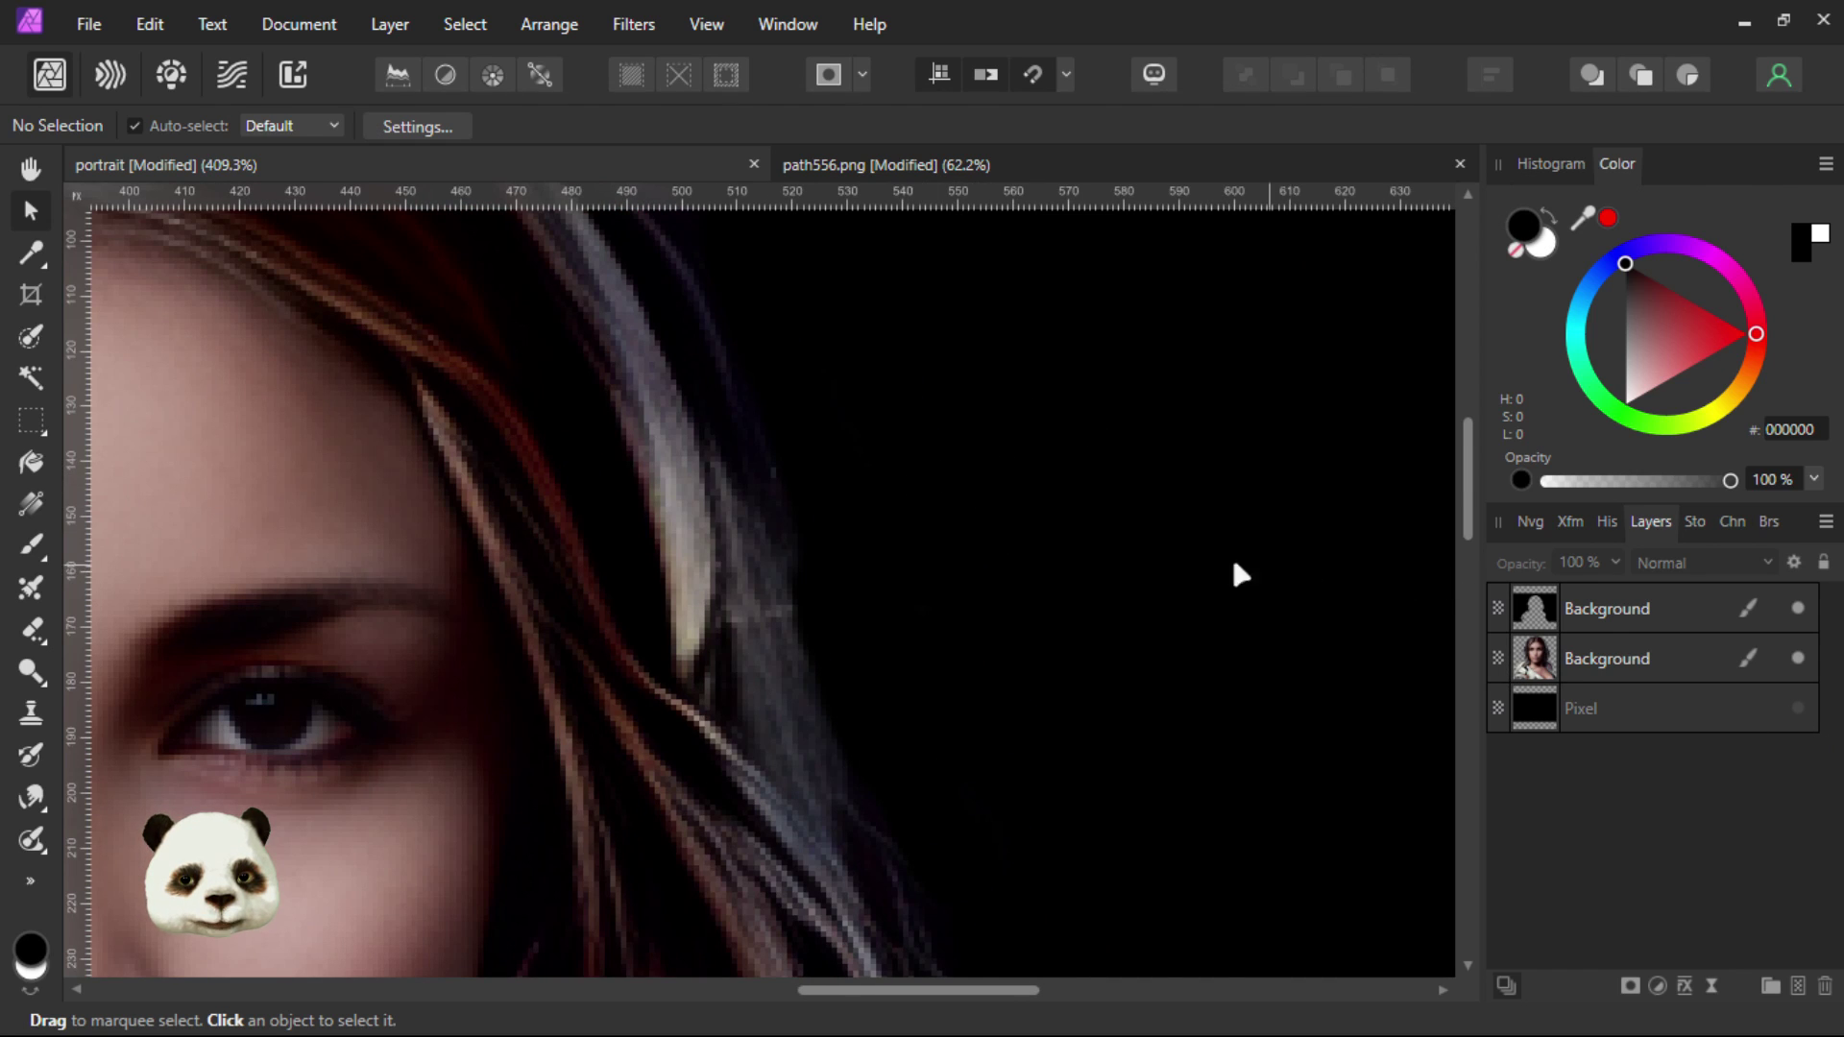
scroll(1100, 527, down, 6)
scroll(1154, 603, up, 1)
scroll(1152, 595, down, 2)
drag(1283, 607, 1076, 562)
scroll(966, 527, up, 5)
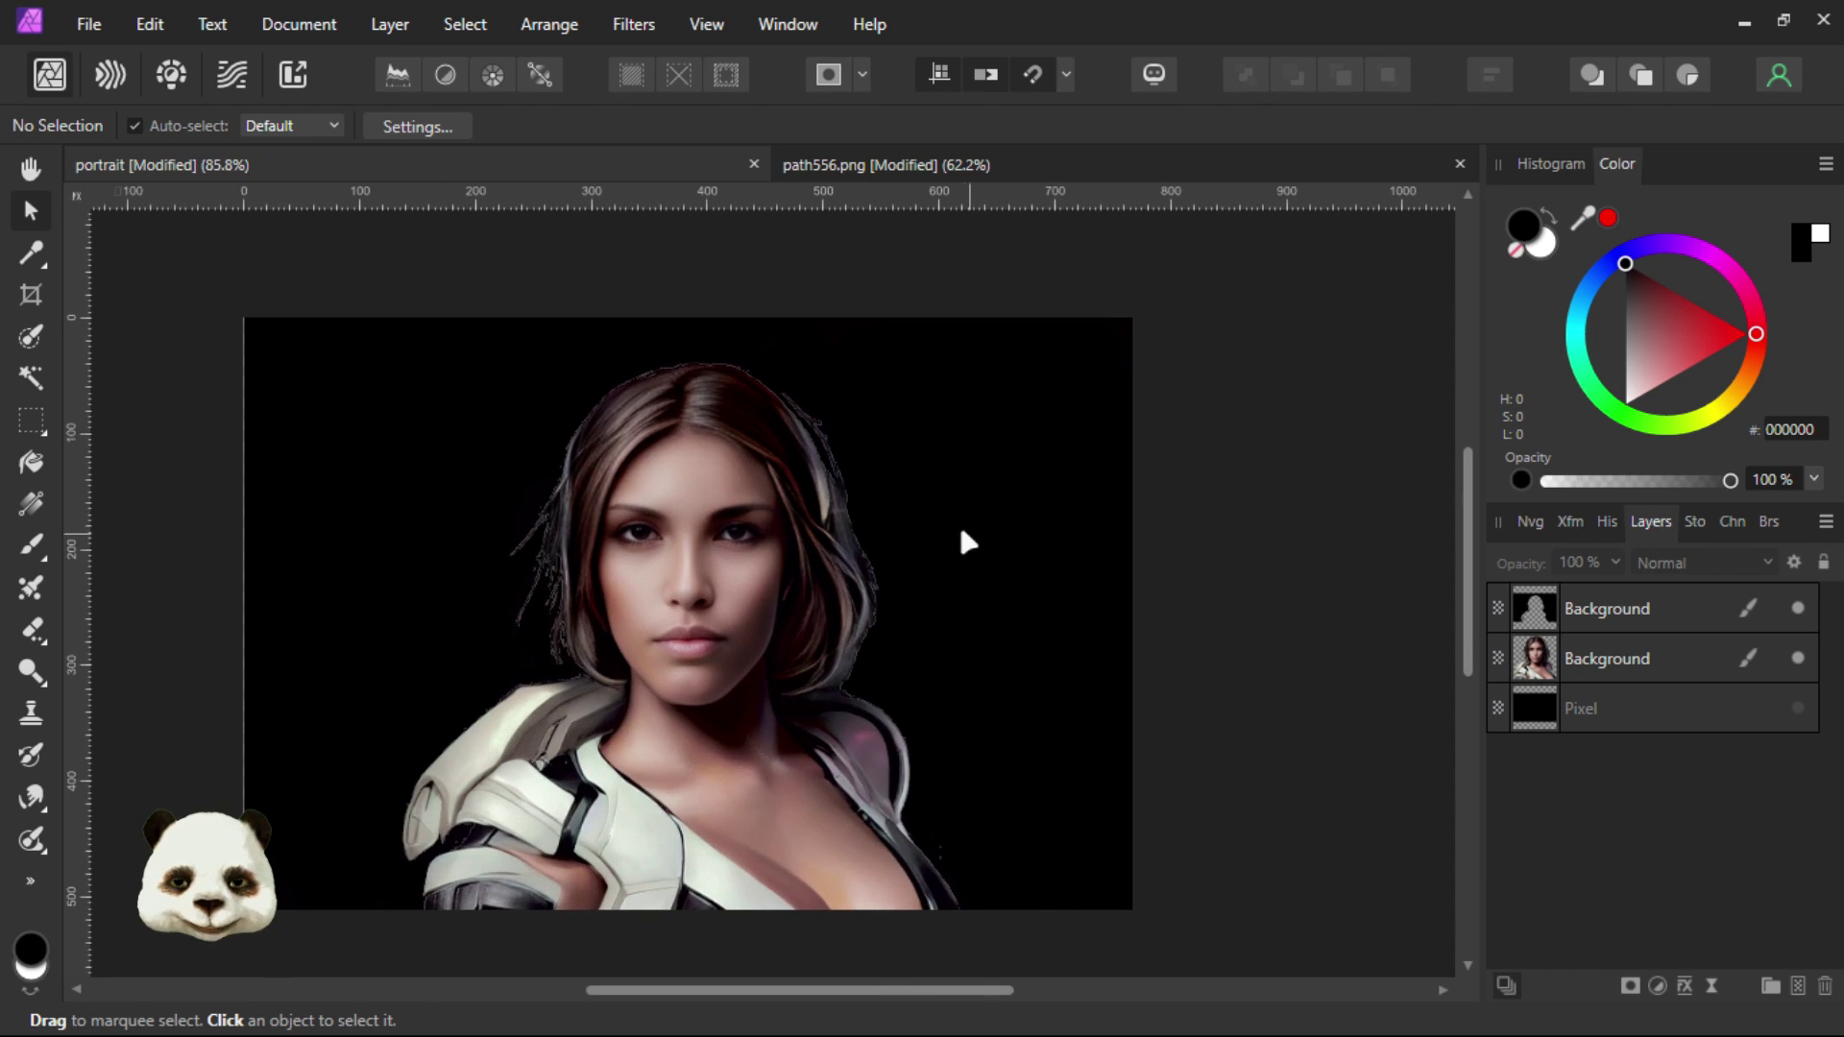
scroll(877, 495, up, 1)
scroll(878, 493, down, 7)
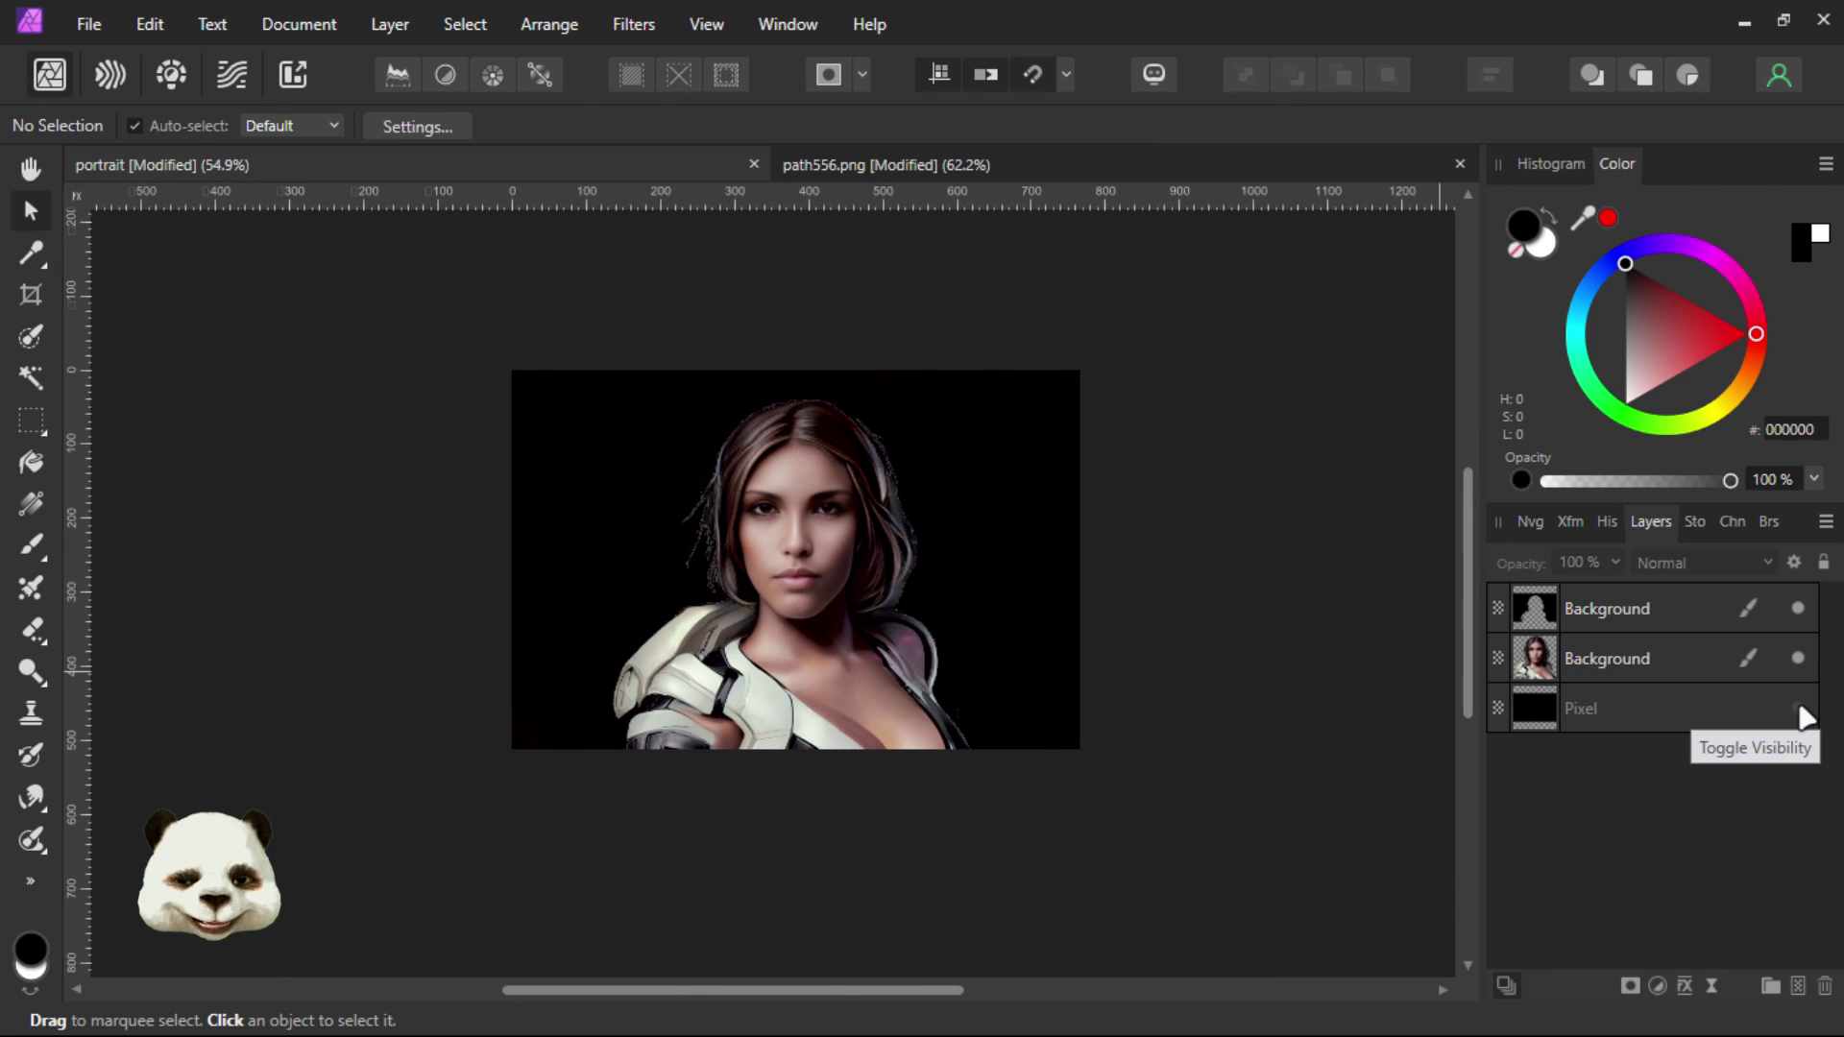
scroll(1064, 623, up, 4)
drag(753, 560, 1253, 735)
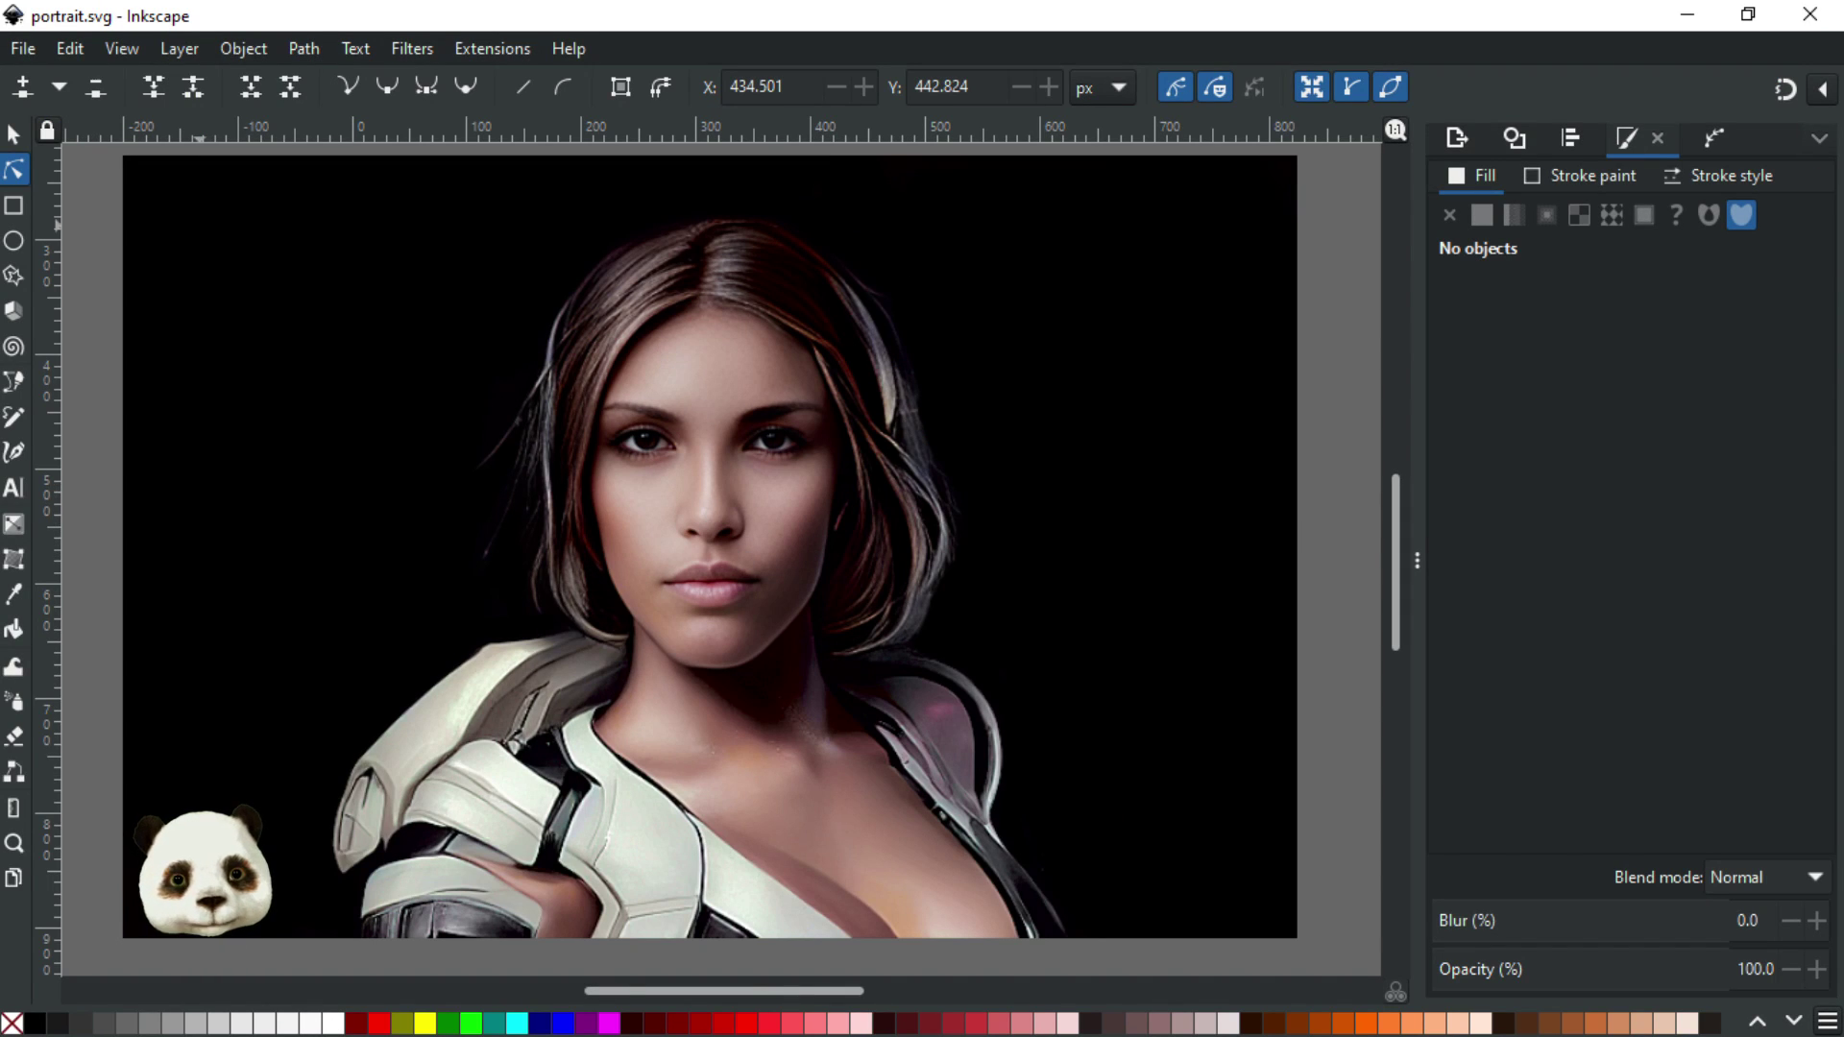
Switch to portrait.svg in Inkscape, open Layers and Objects, and select OriginalPortrait in the Raster group
key(ctrl+shift+l)
drag(39, 144, 1497, 140)
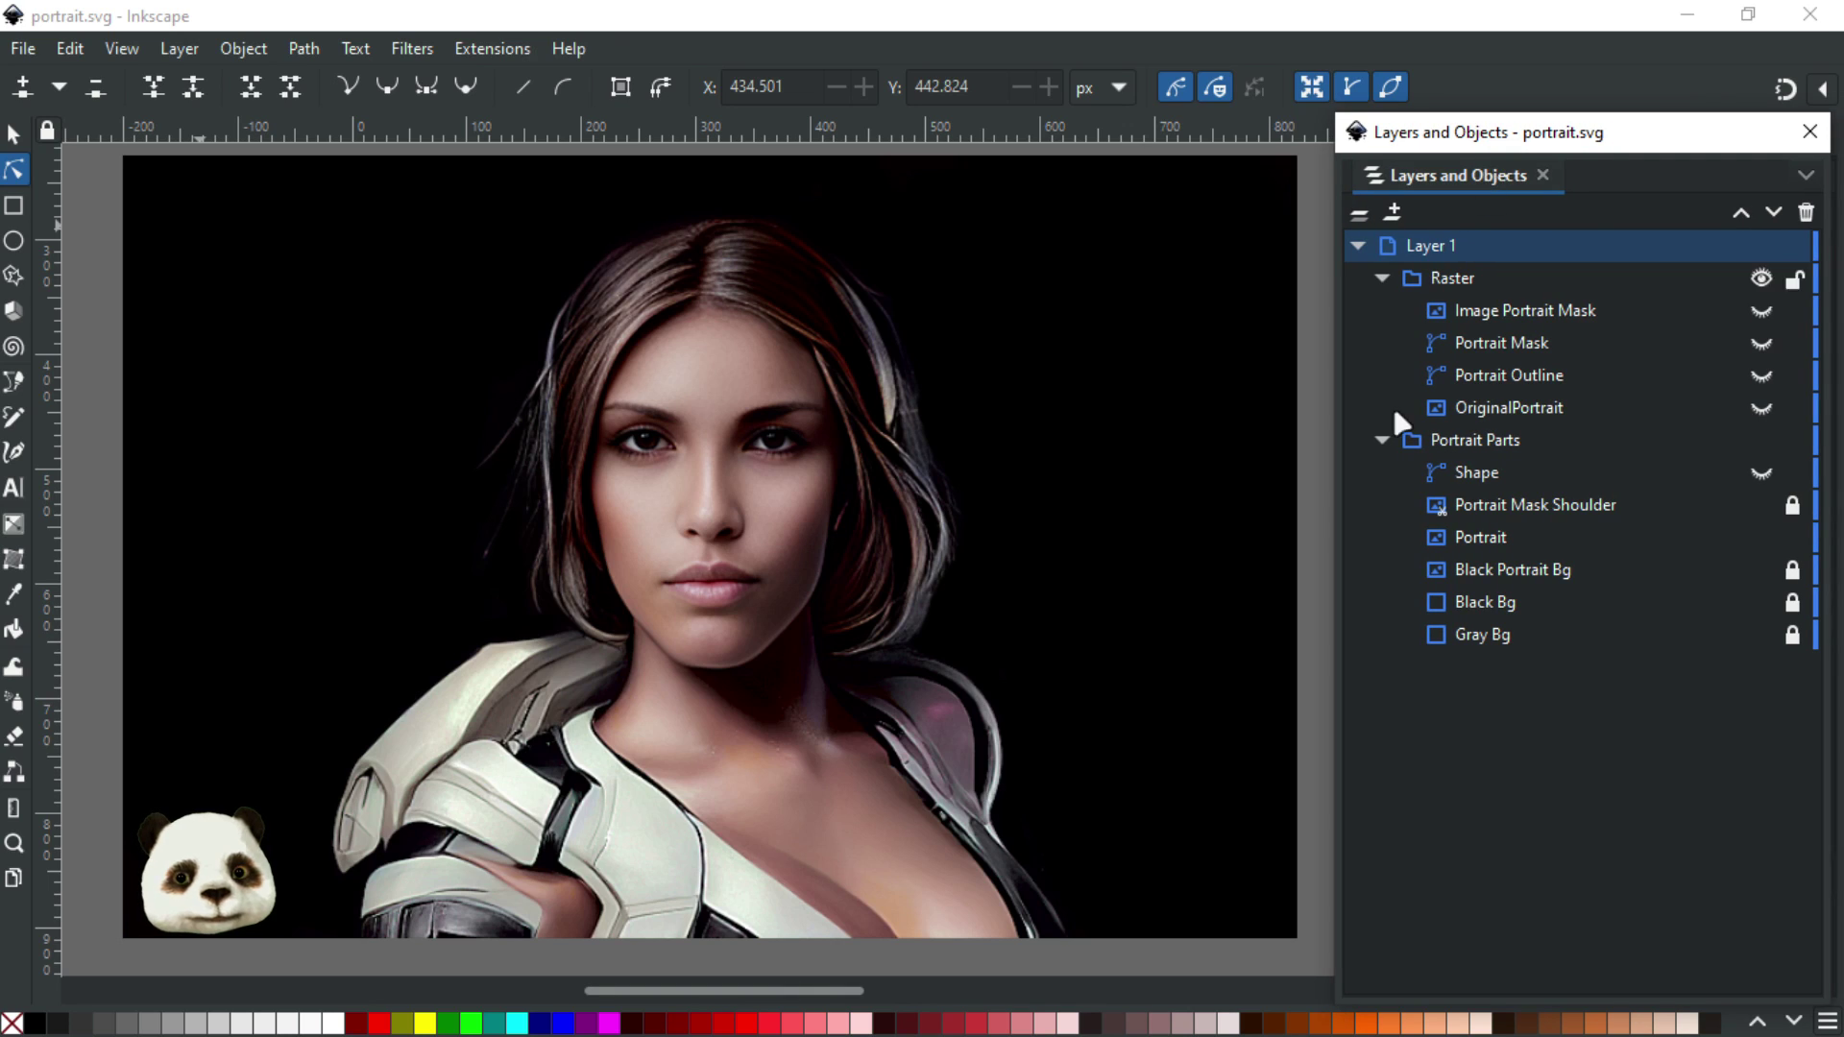
click(1544, 438)
click(1567, 405)
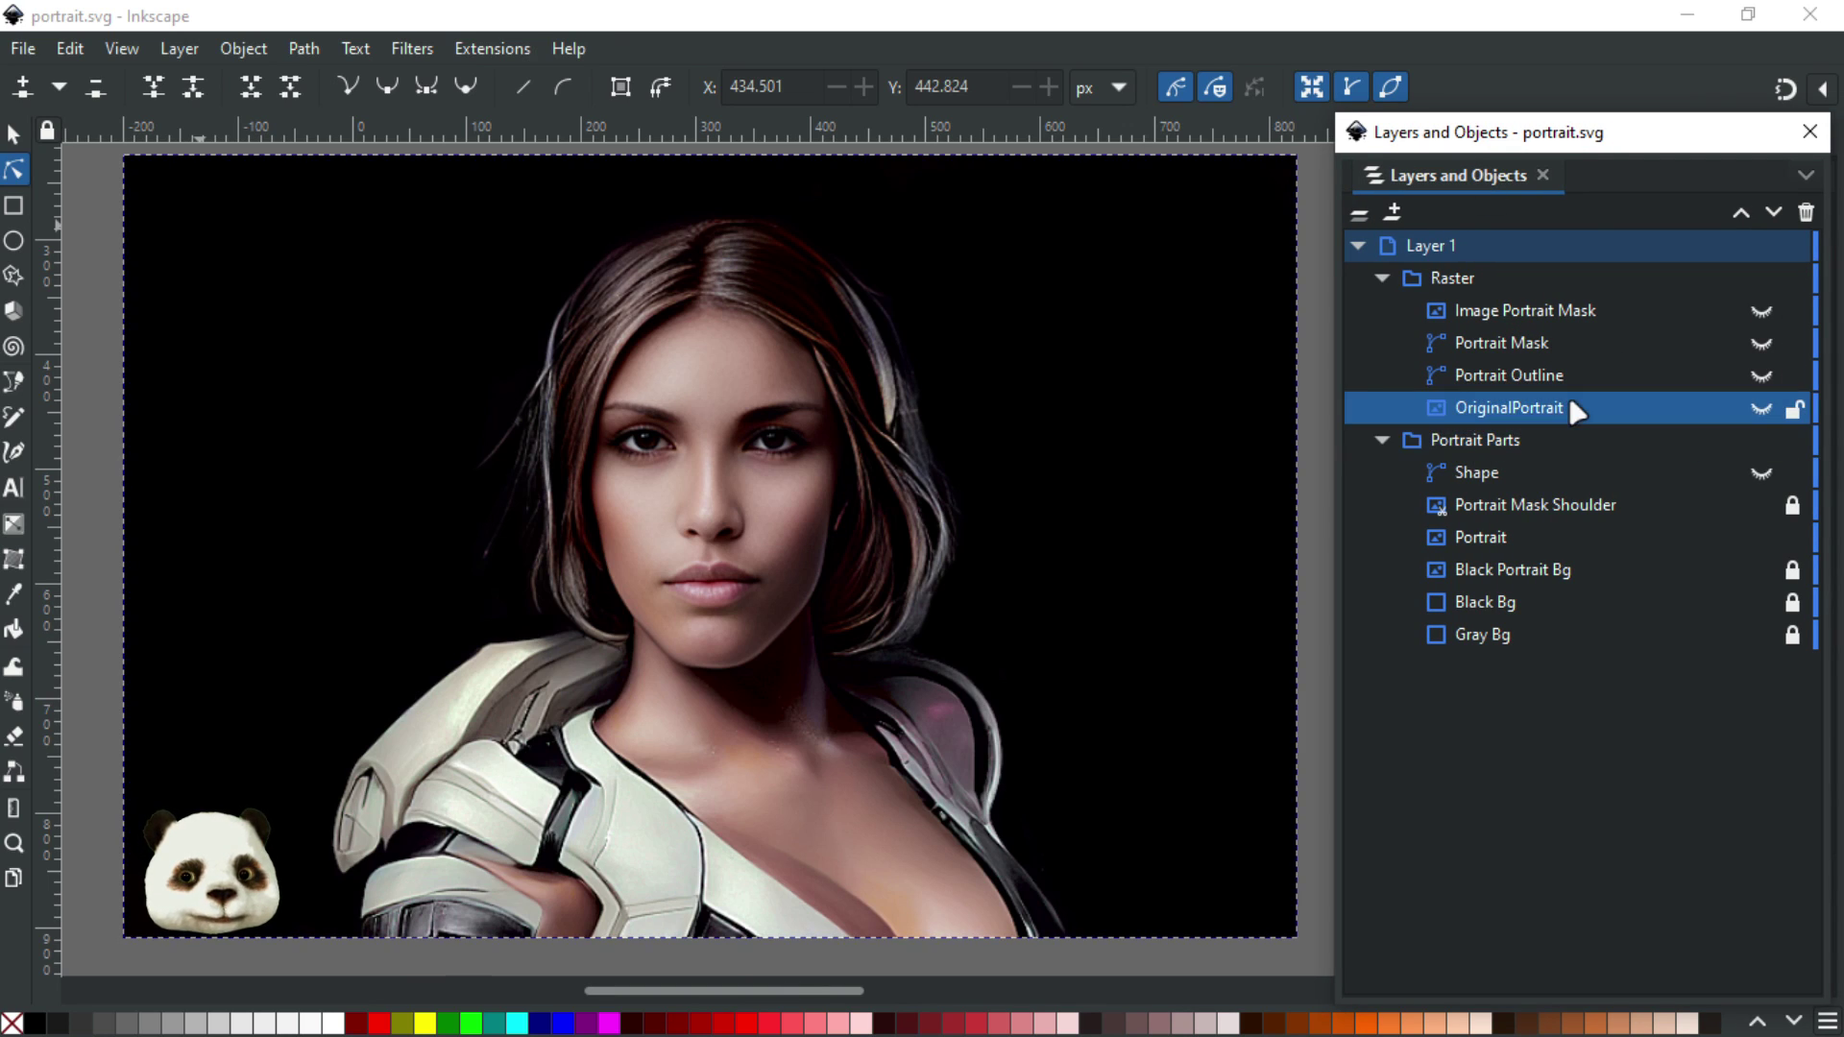
Hide the Portrait Parts group and show OriginalPortrait to view the cut-out figure alone
click(1761, 440)
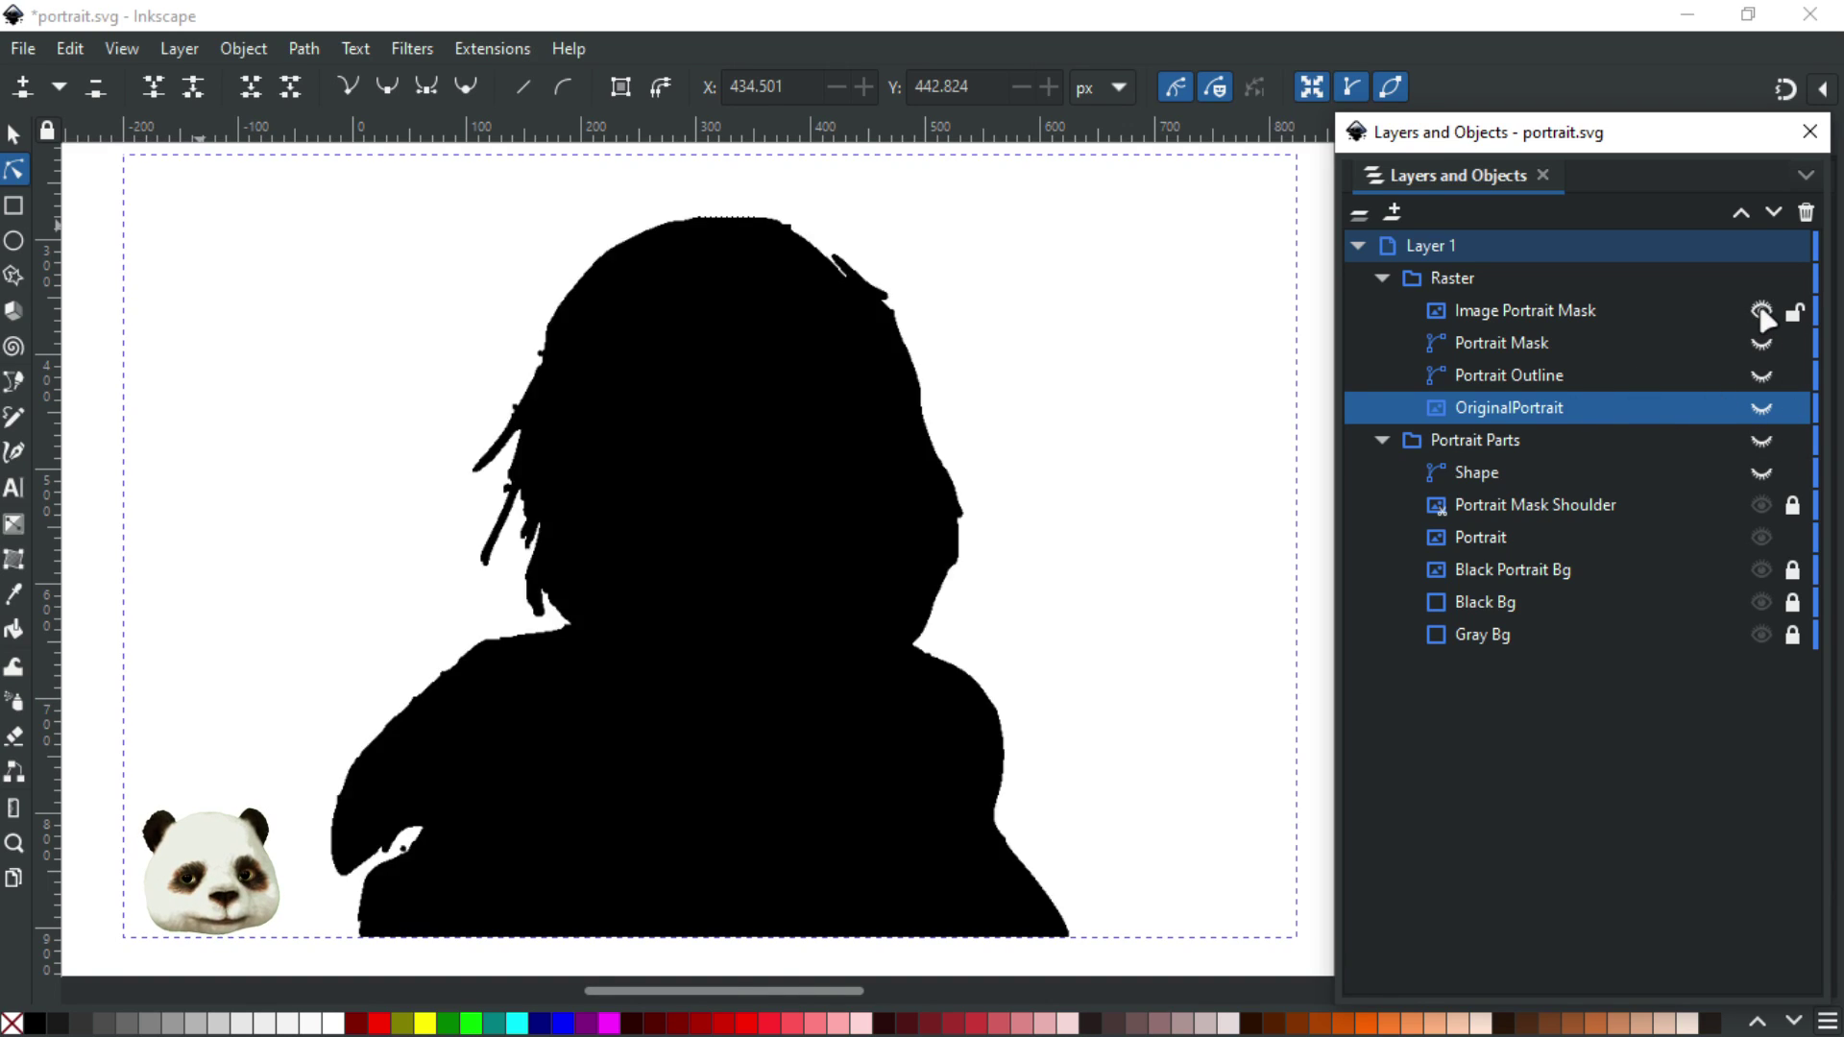
click(1760, 410)
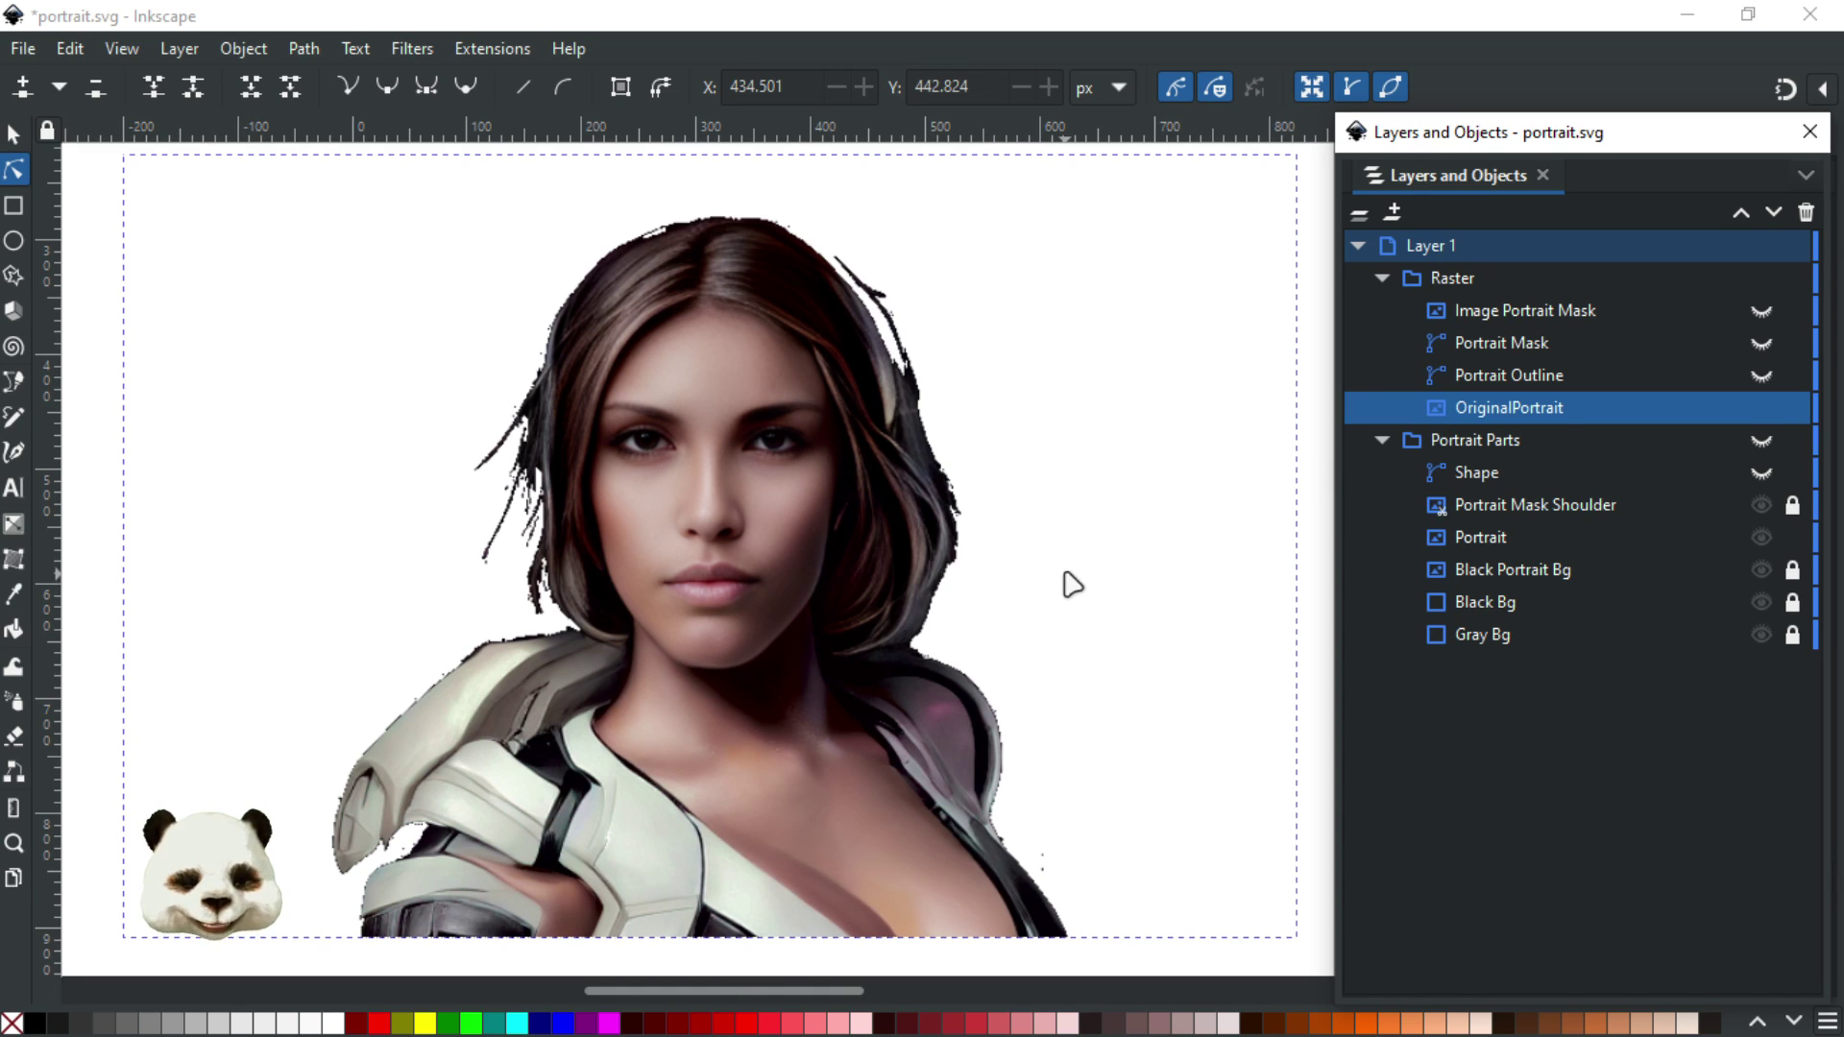
scroll(1073, 584, down, 3)
scroll(1062, 577, up, 4)
scroll(1021, 556, down, 2)
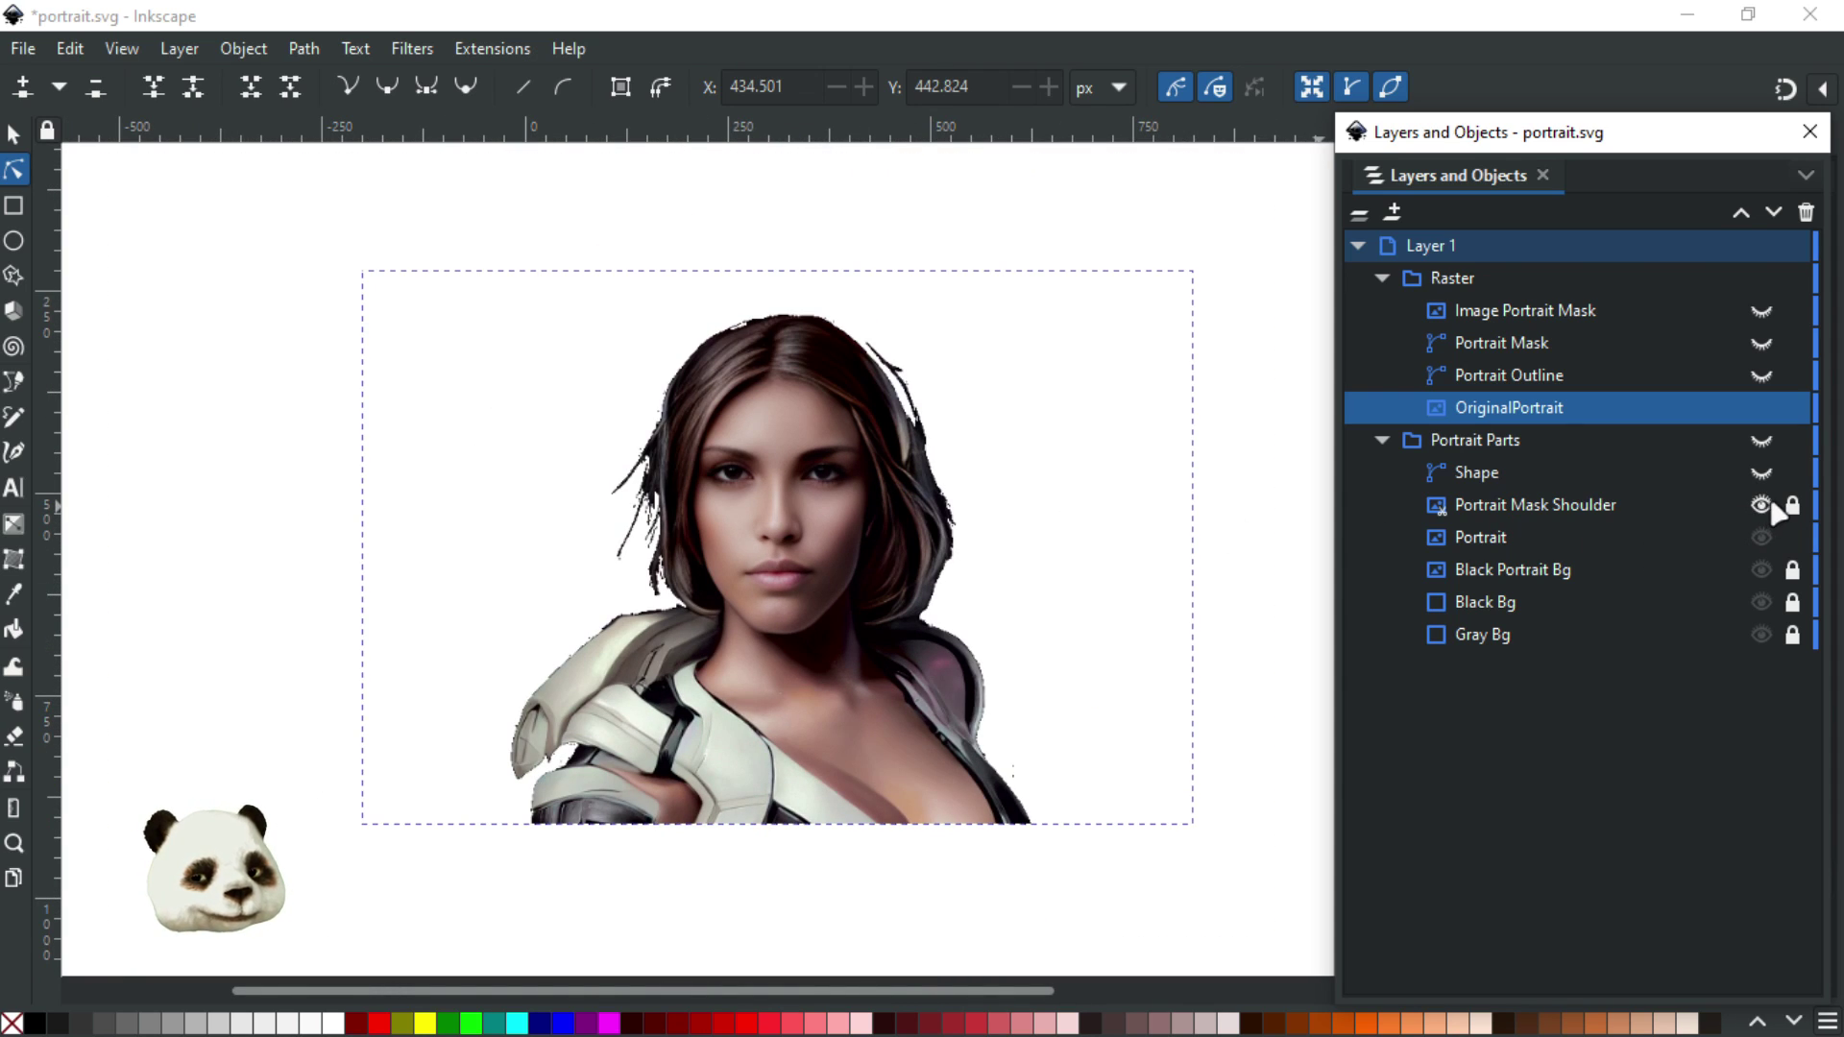
Hide OriginalPortrait and show the Portrait Parts group again
click(1763, 604)
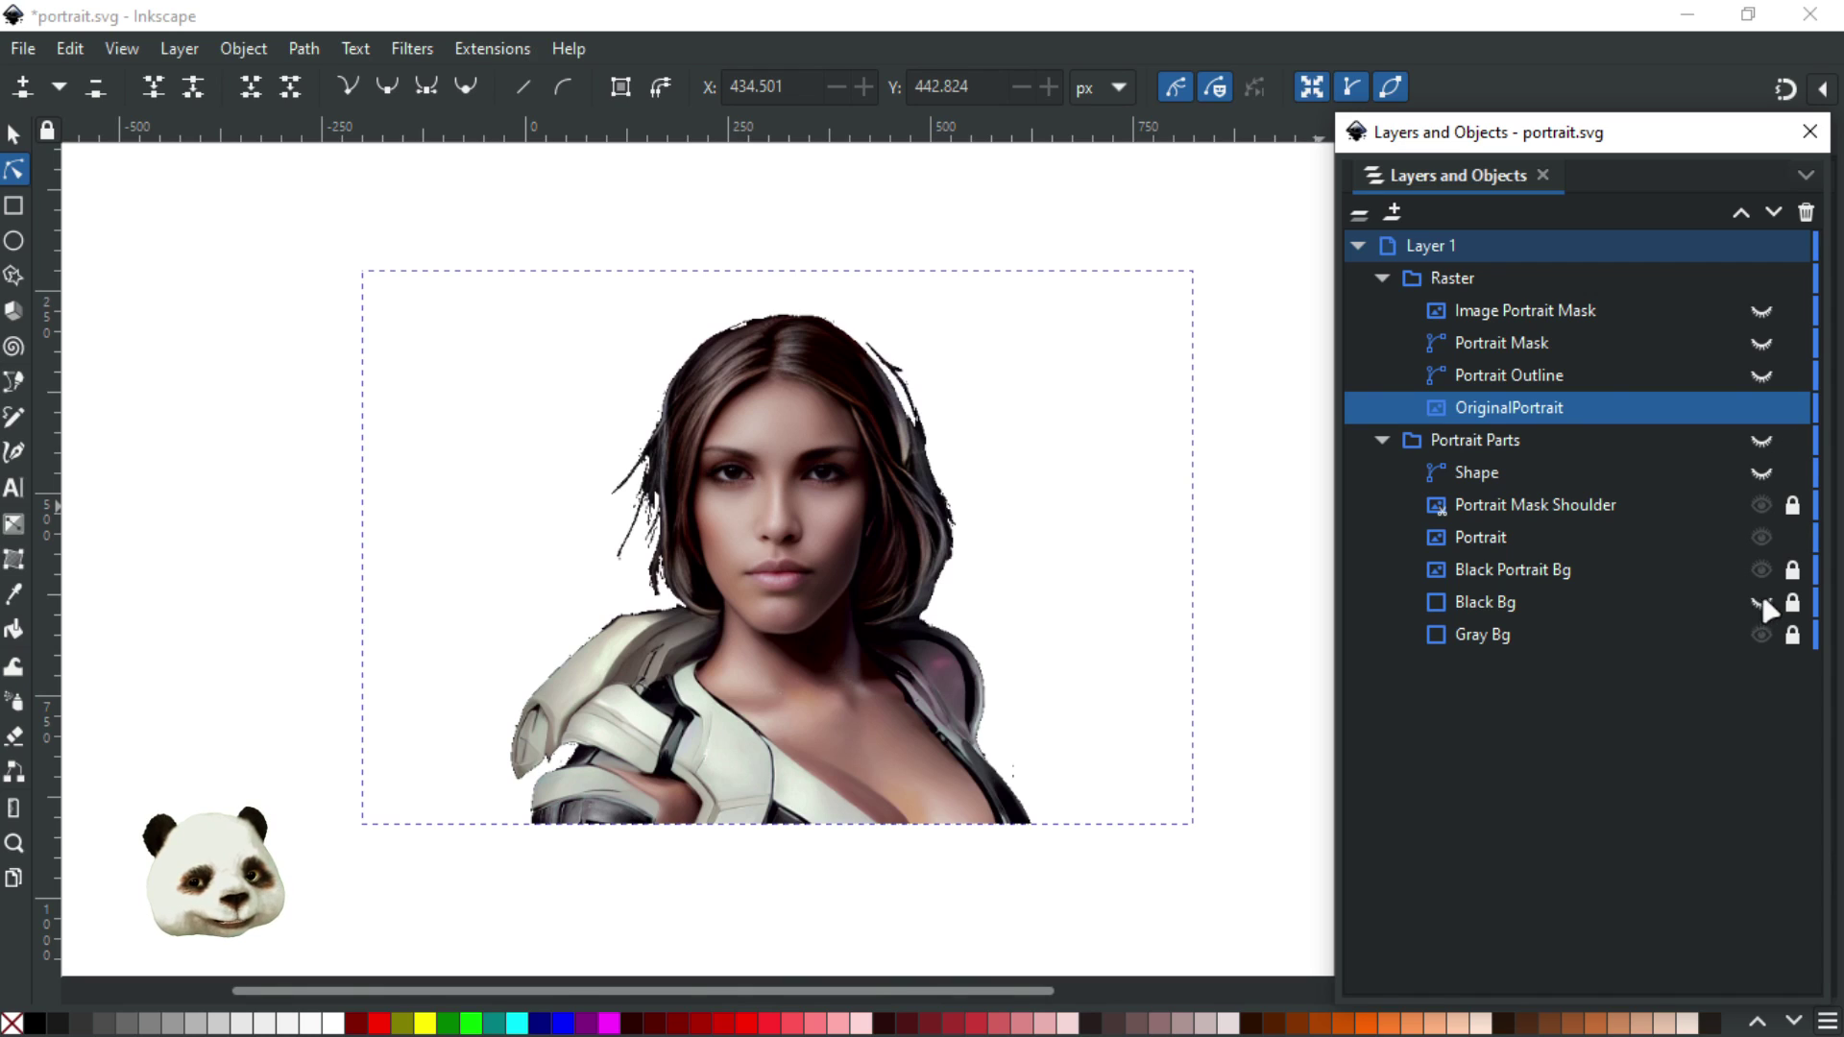
click(1761, 408)
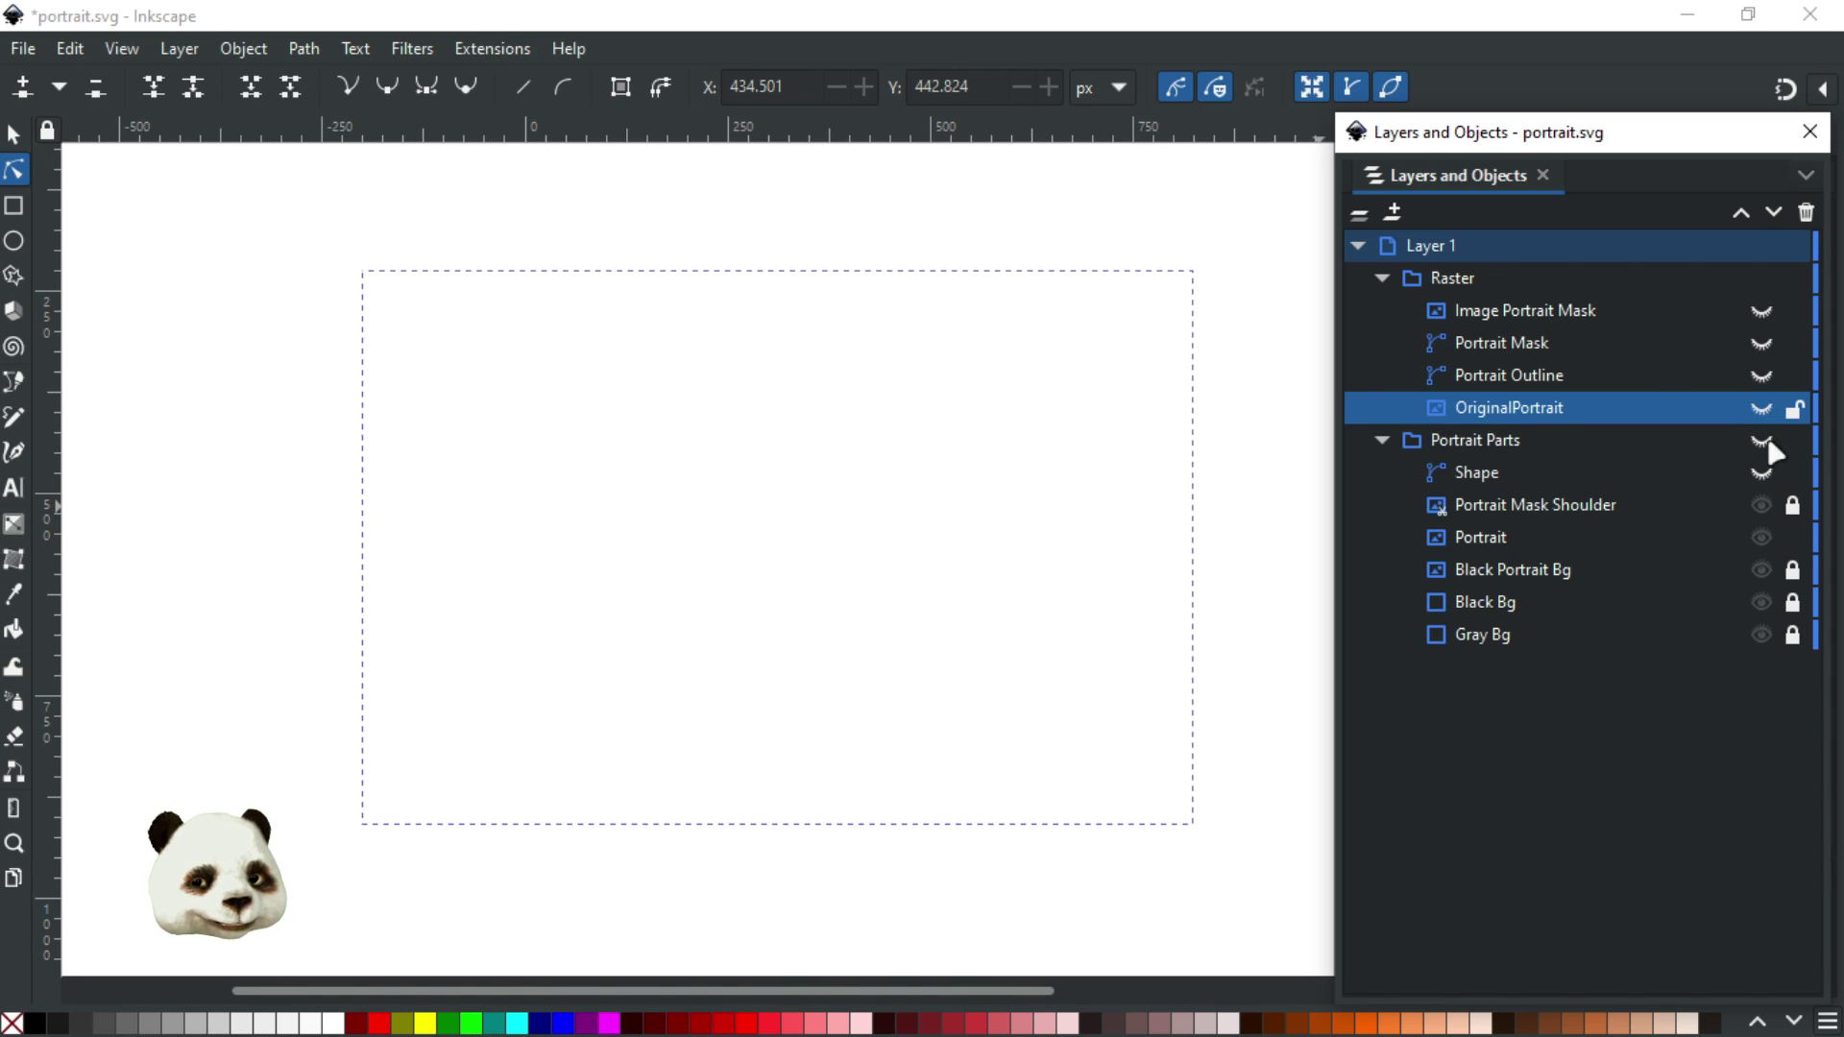
click(1762, 443)
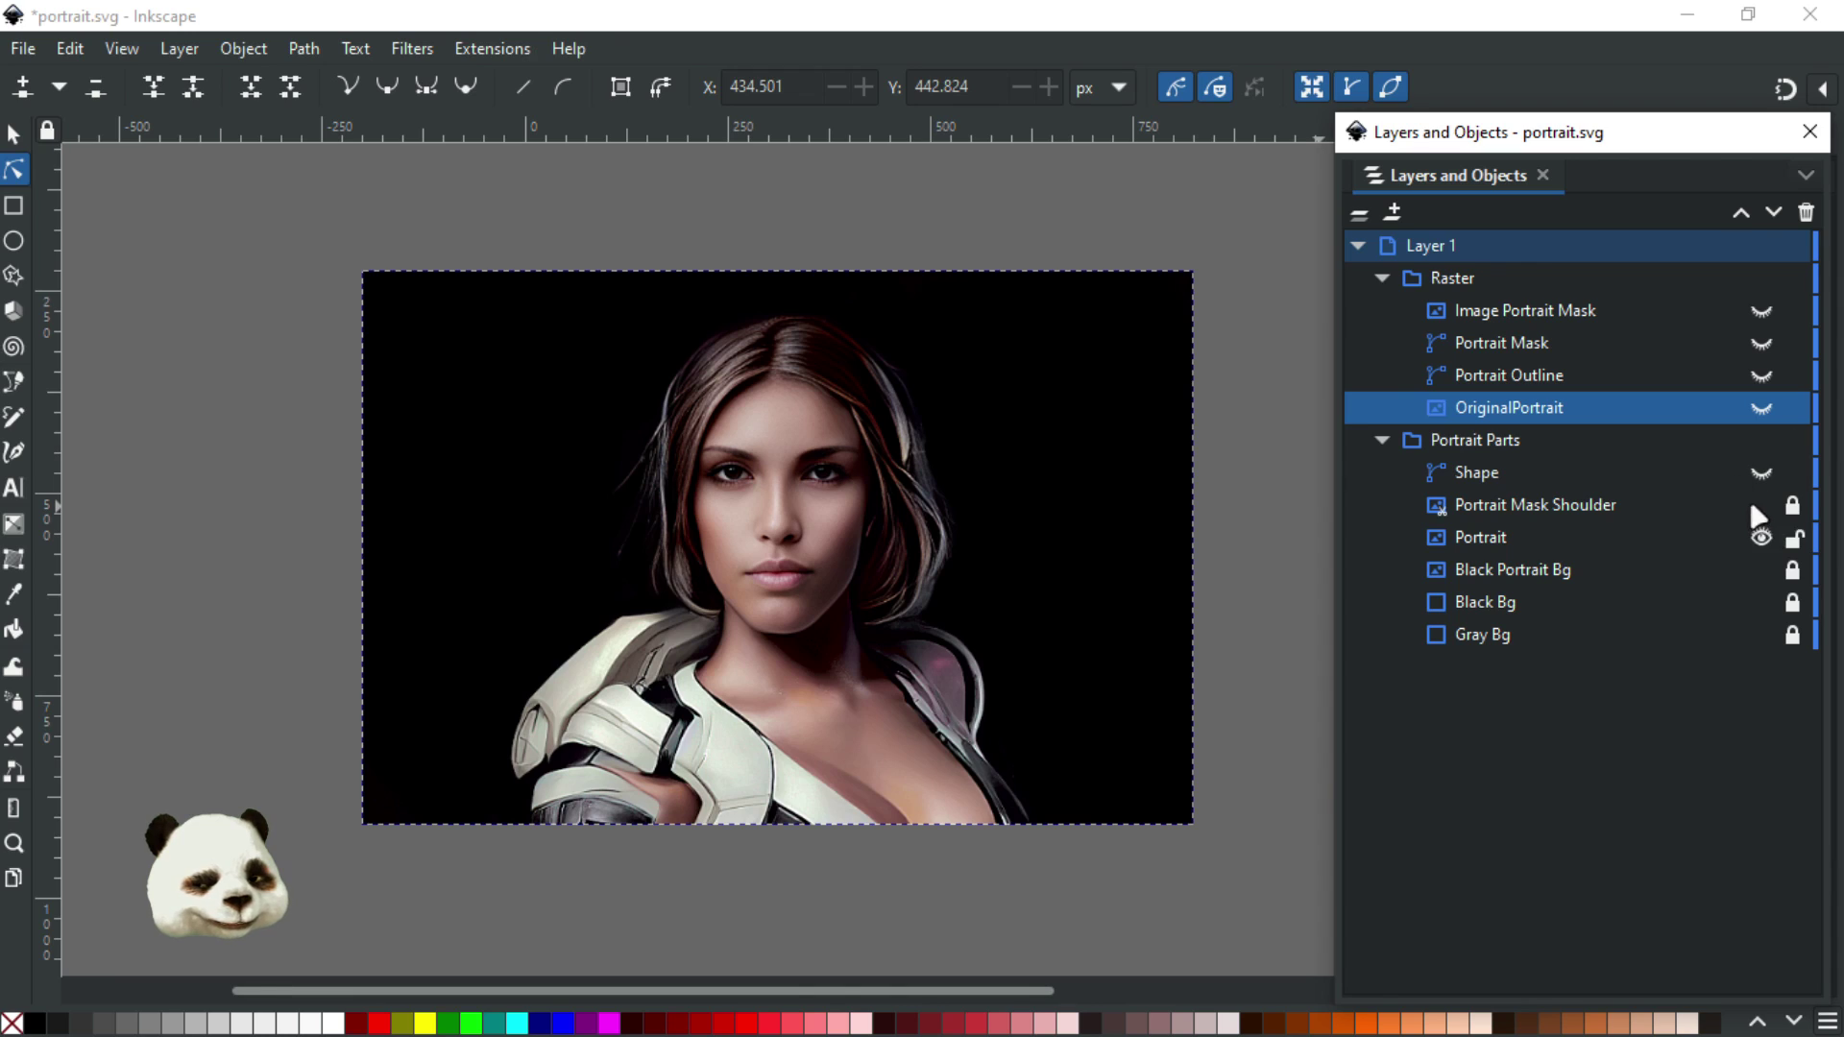
Hide Portrait Mask Shoulder, Portrait, Black Portrait Bg and Black Bg, keeping only Gray Bg shown in the Portrait Parts group
click(1761, 537)
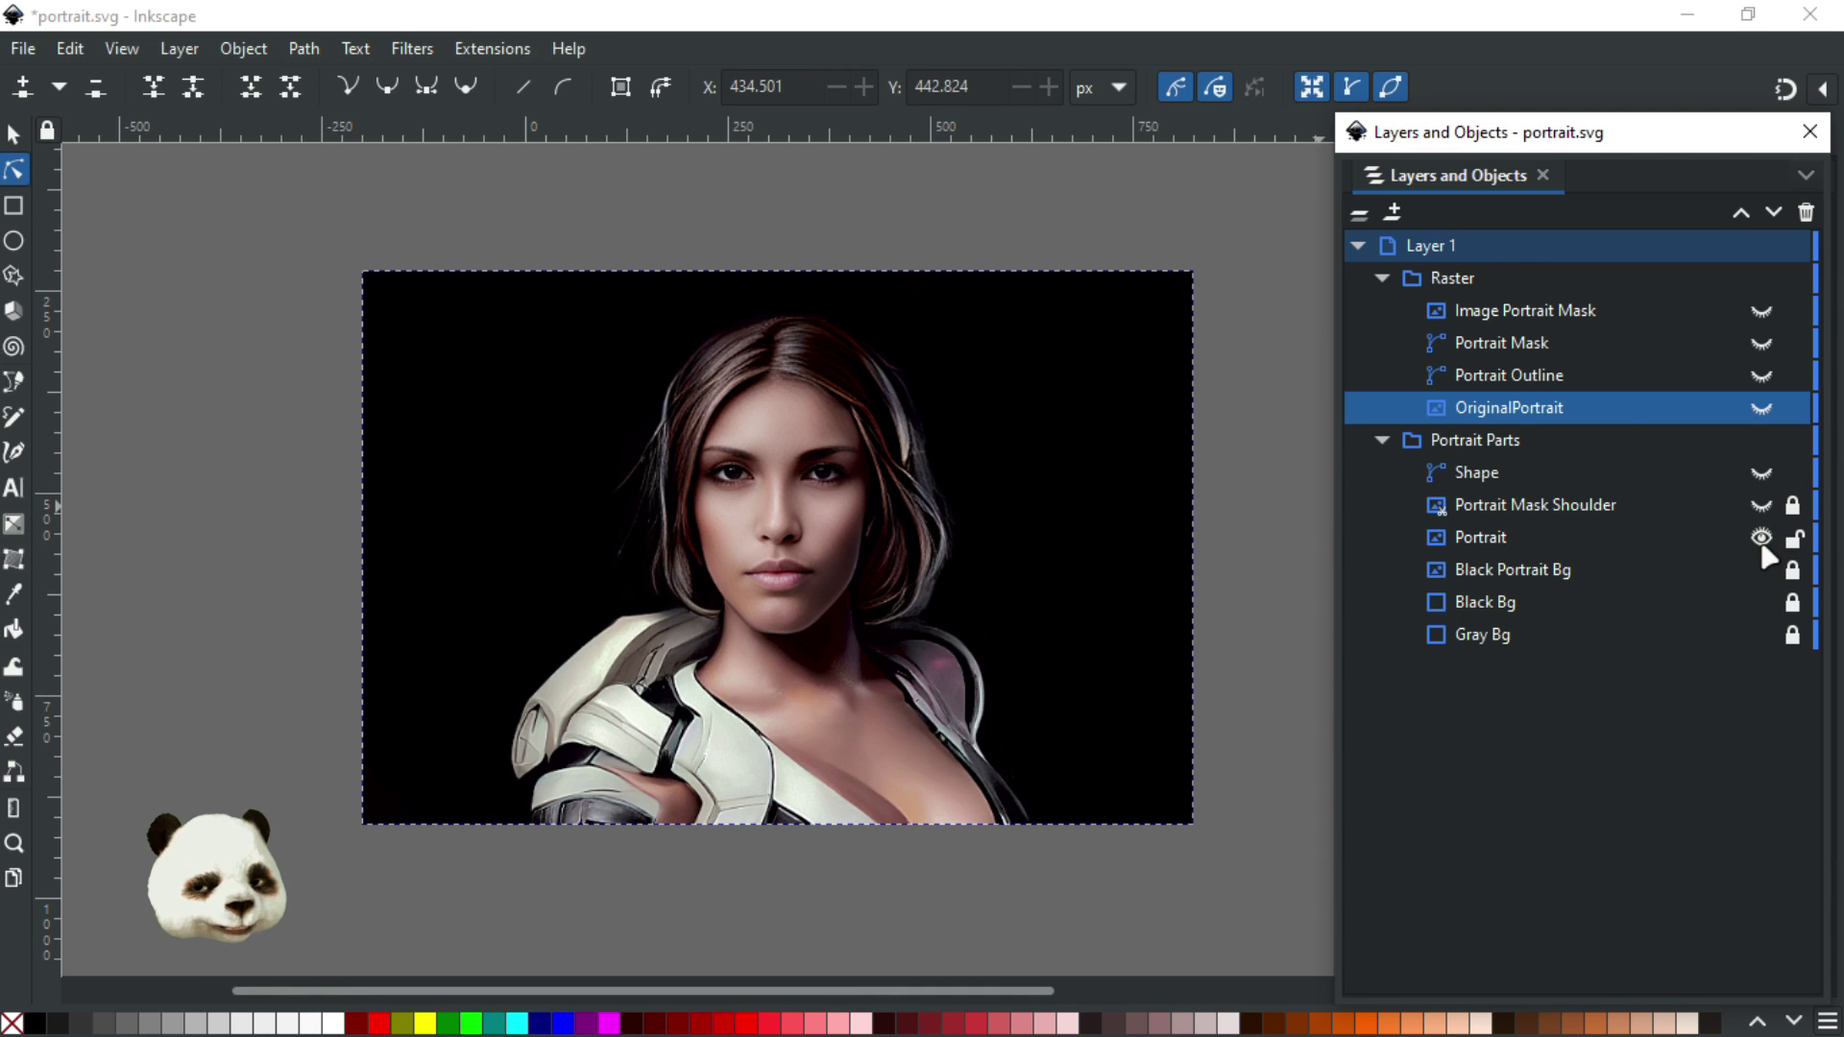
click(1763, 636)
click(1764, 636)
click(1763, 603)
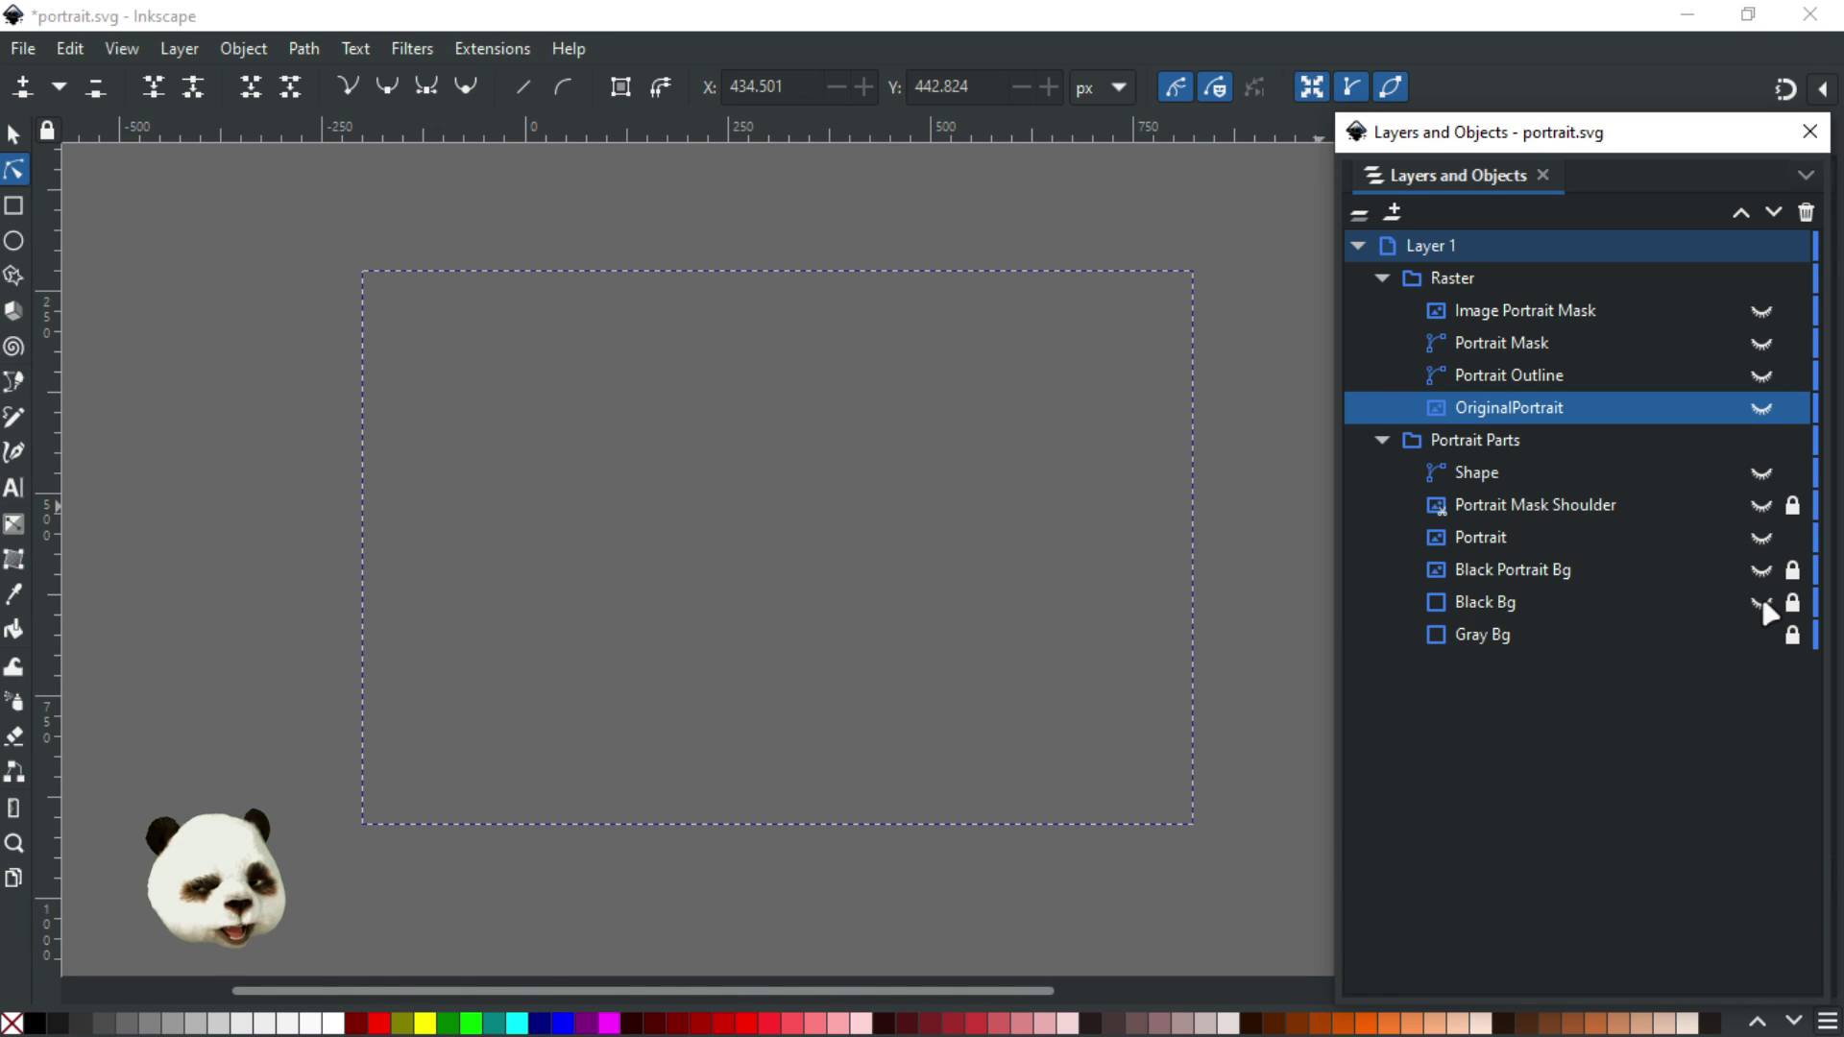
Show Black Bg briefly and hide it again, then show Black Portrait Bg and Portrait
click(1763, 603)
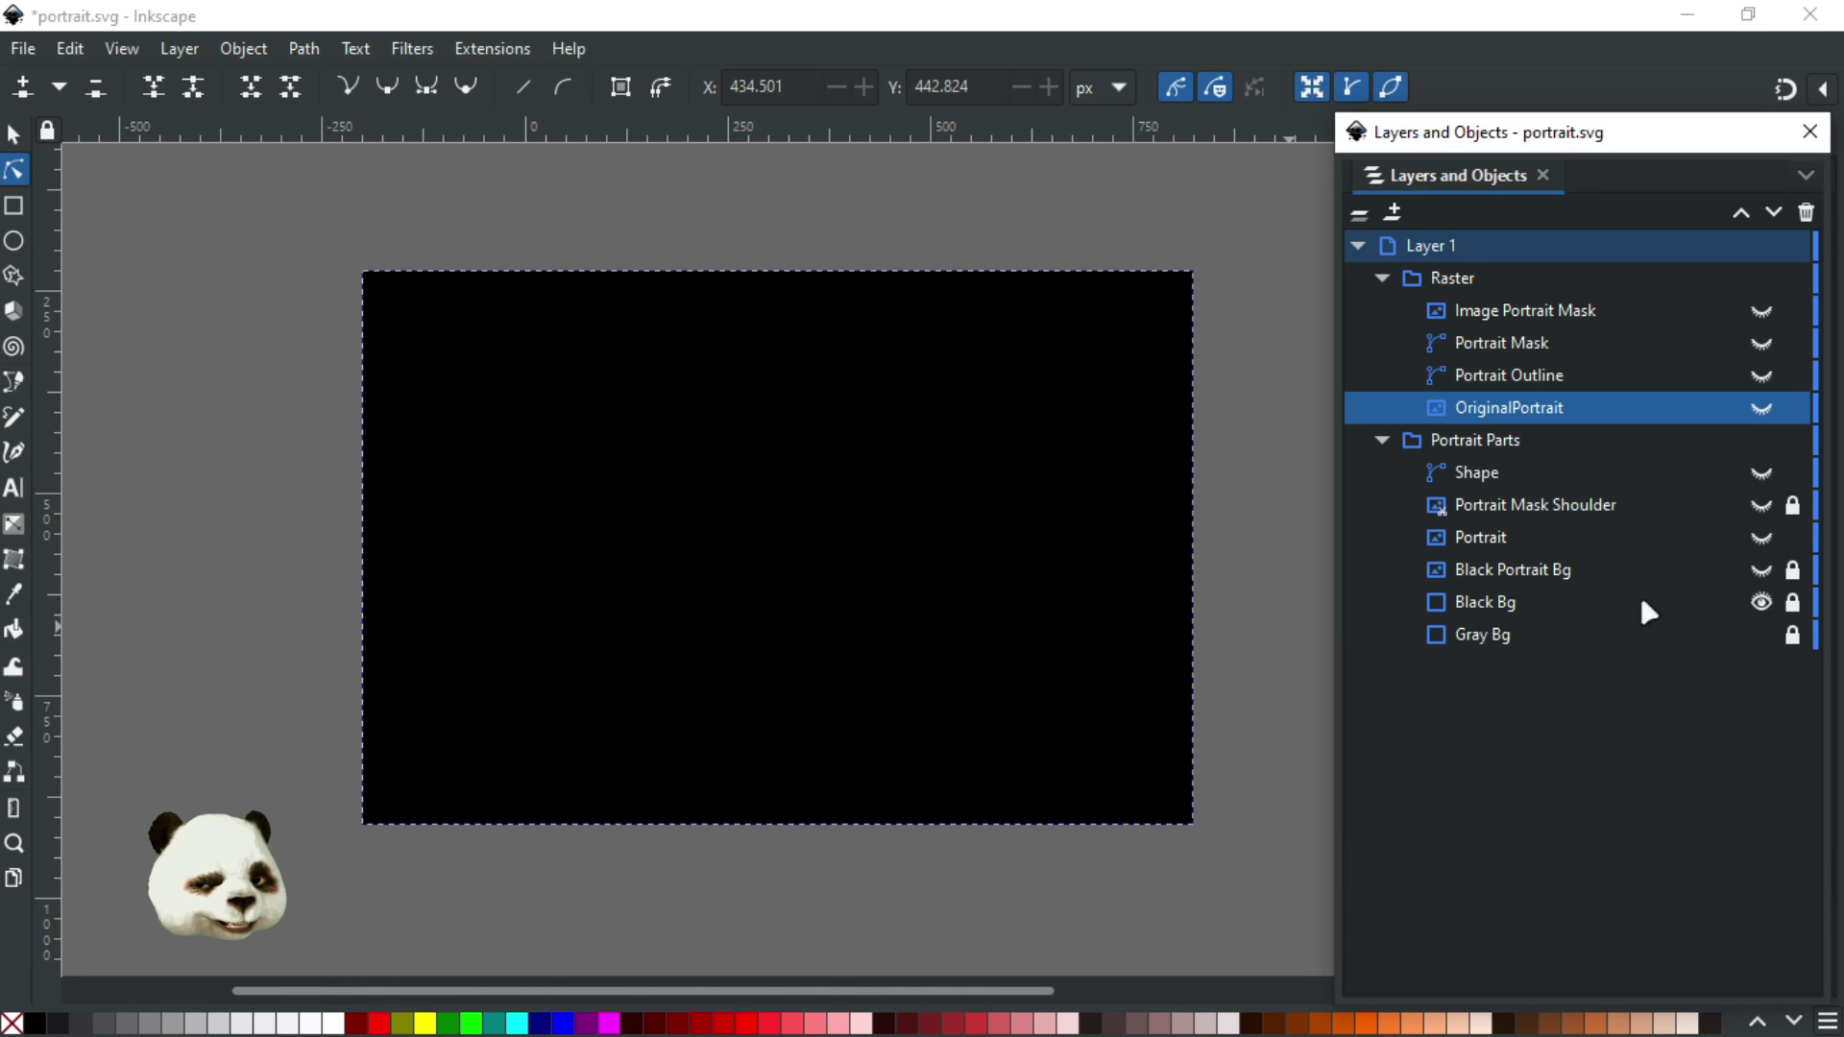
click(1764, 603)
click(1763, 570)
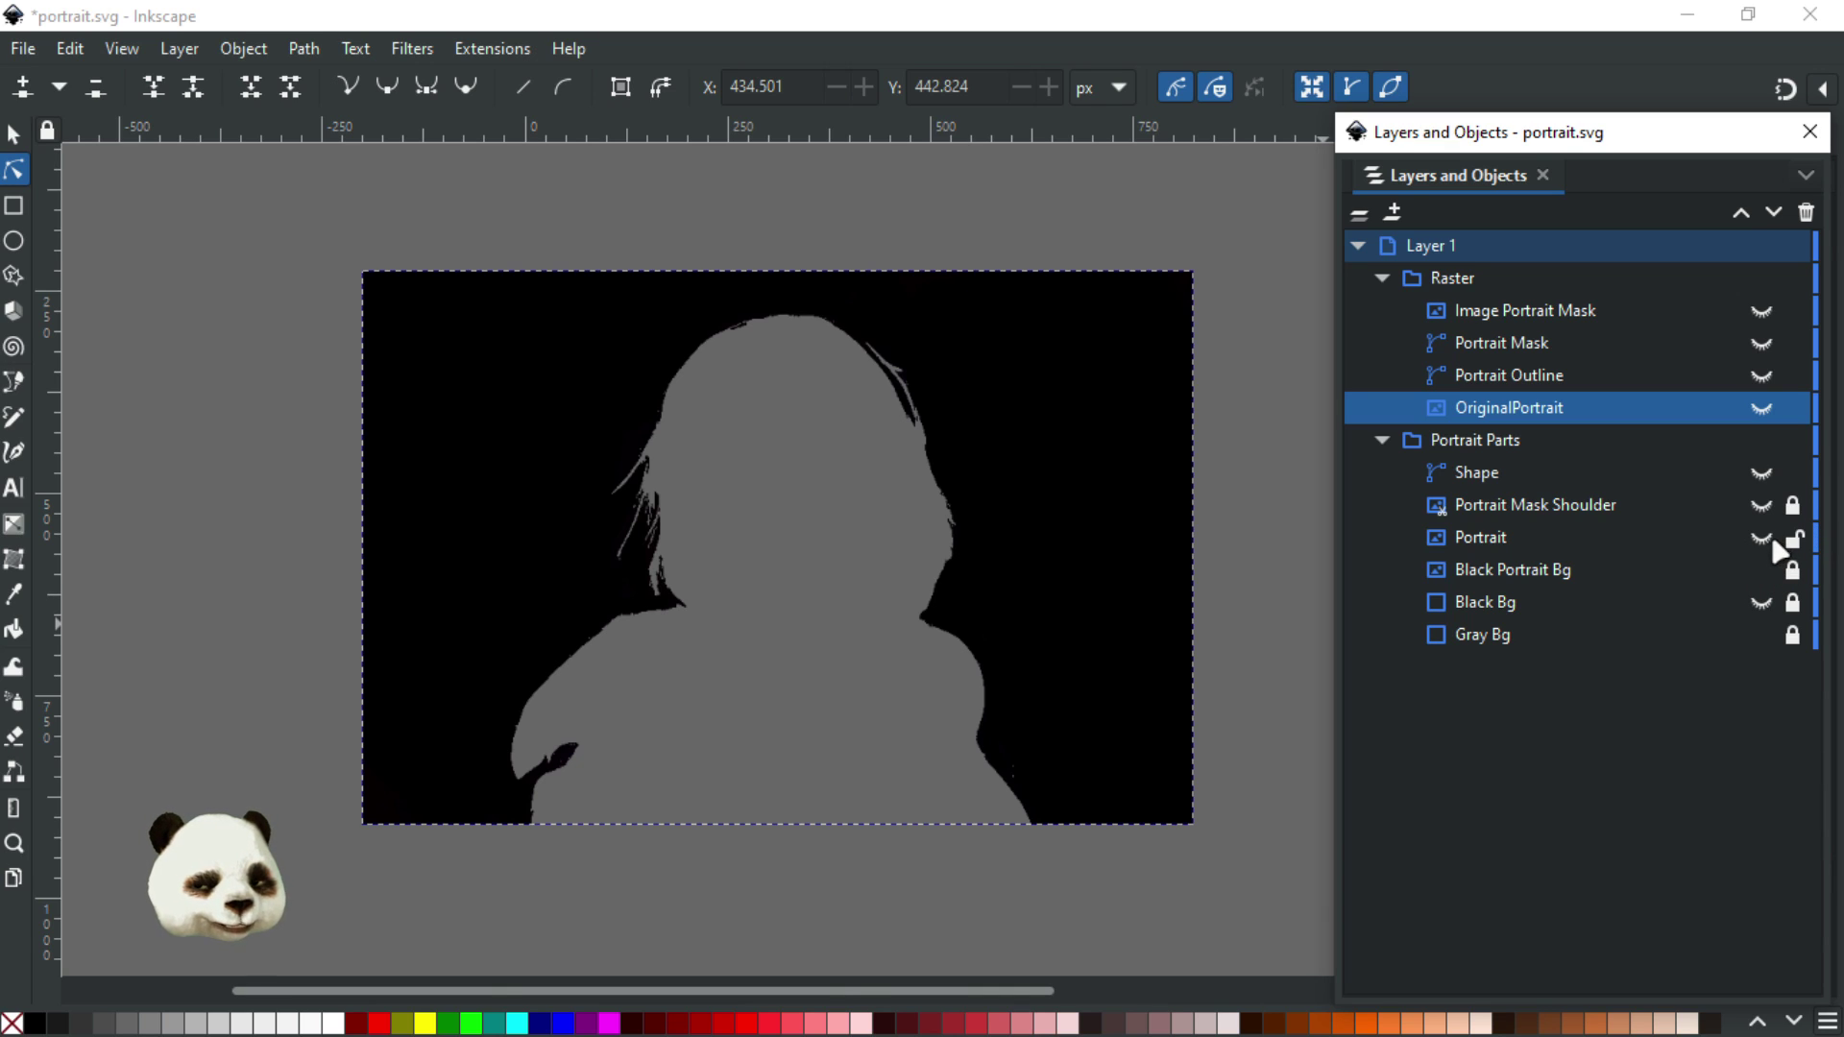
click(1762, 537)
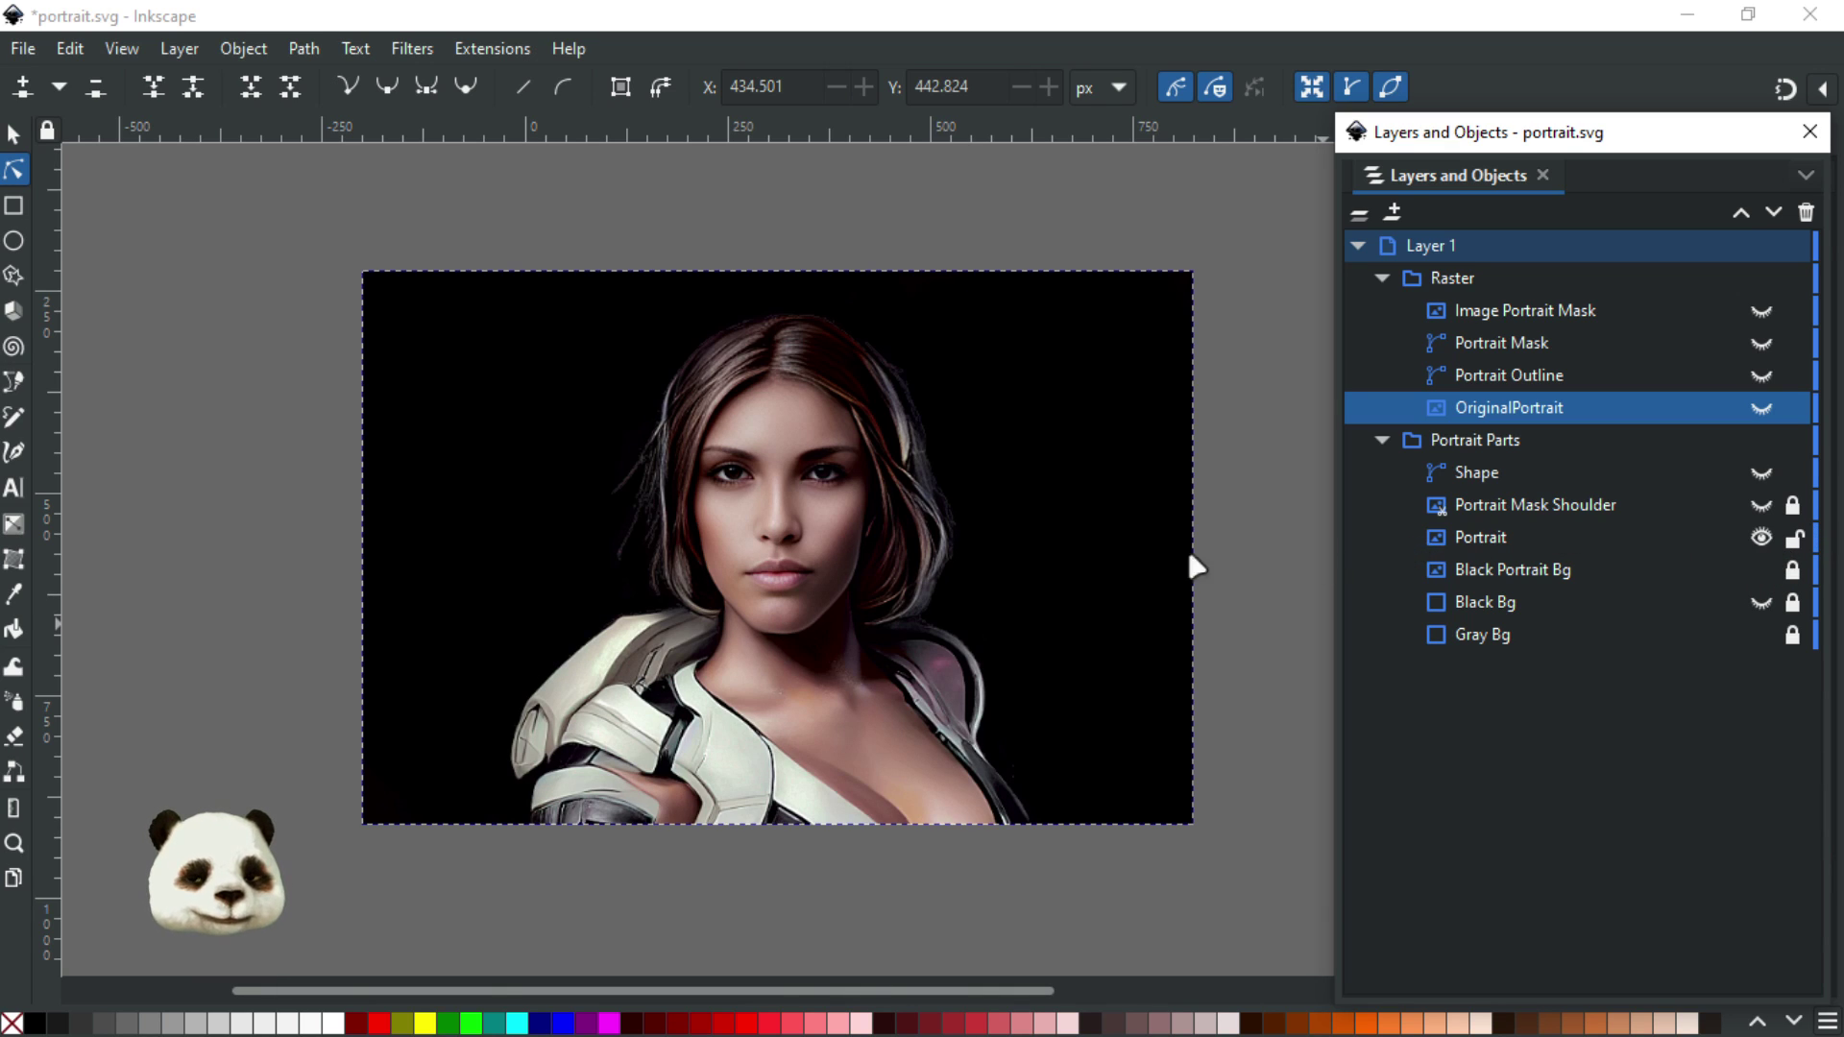
Unlock the hidden Black Bg object and inspect the outline around the portrait's hair
scroll(910, 605, down, 2)
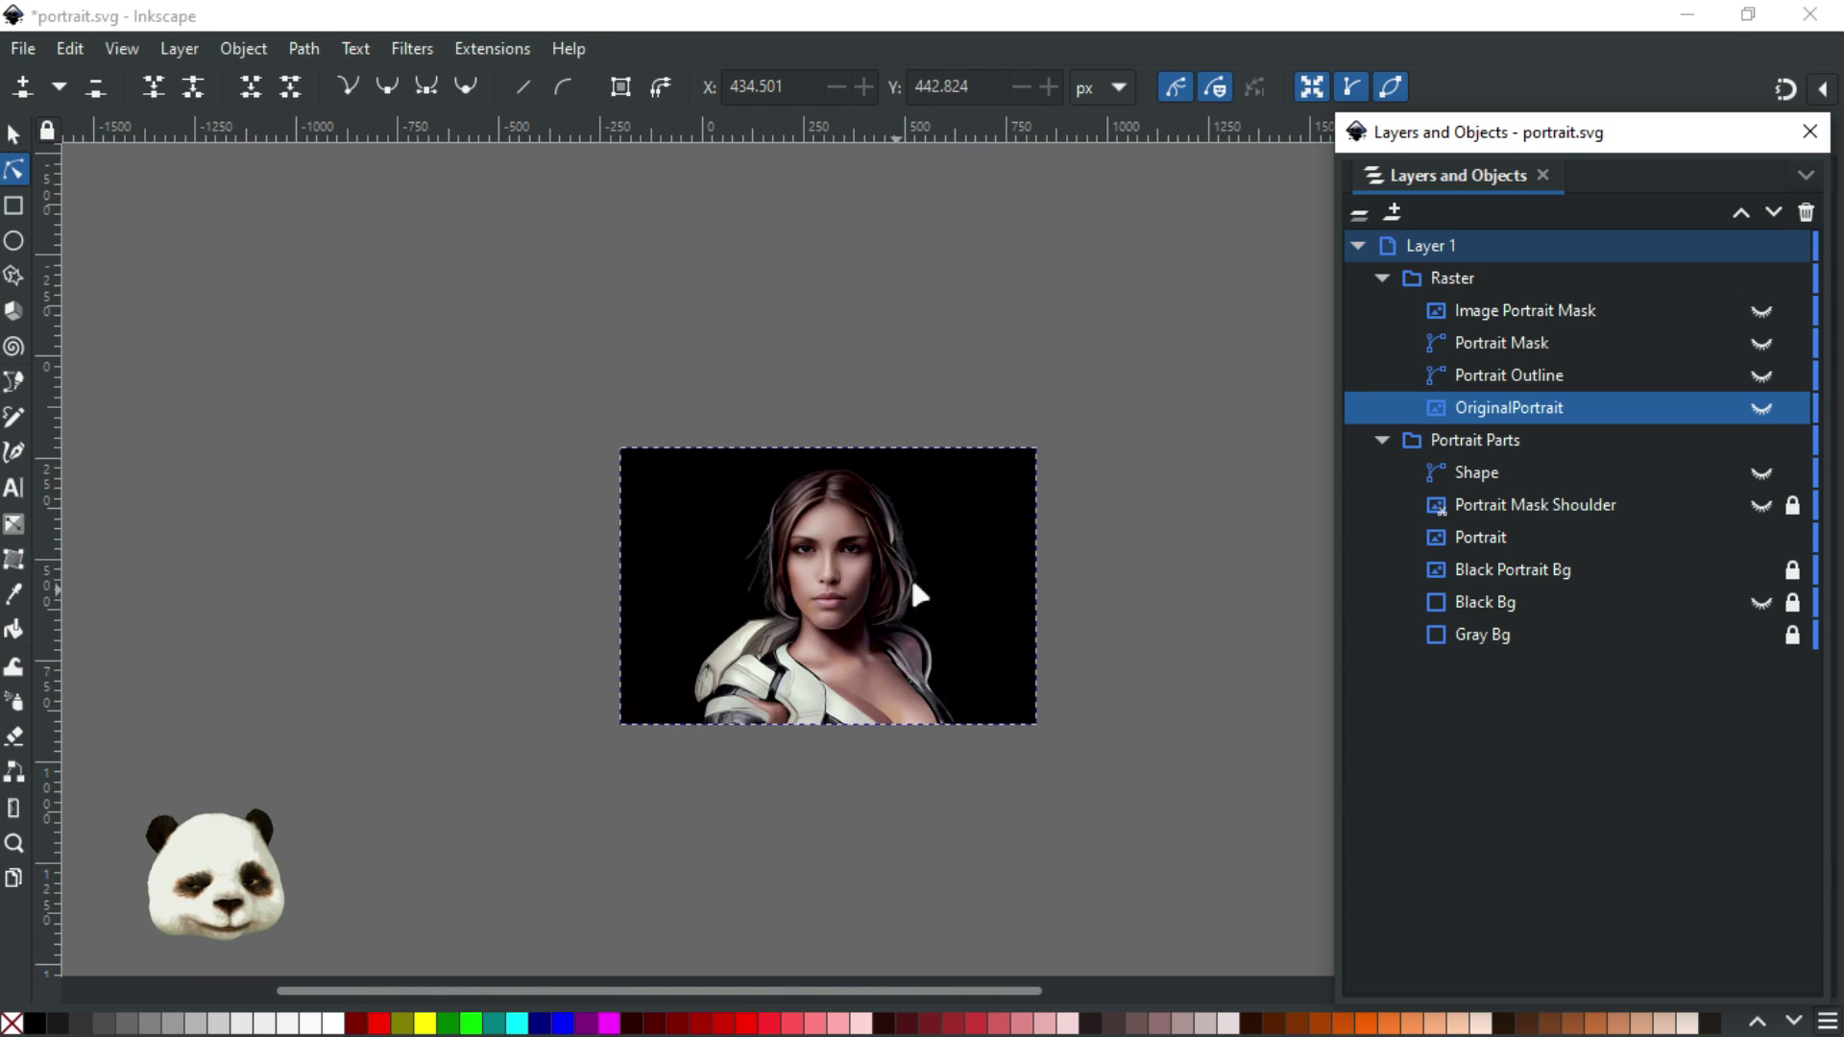
scroll(912, 584, up, 4)
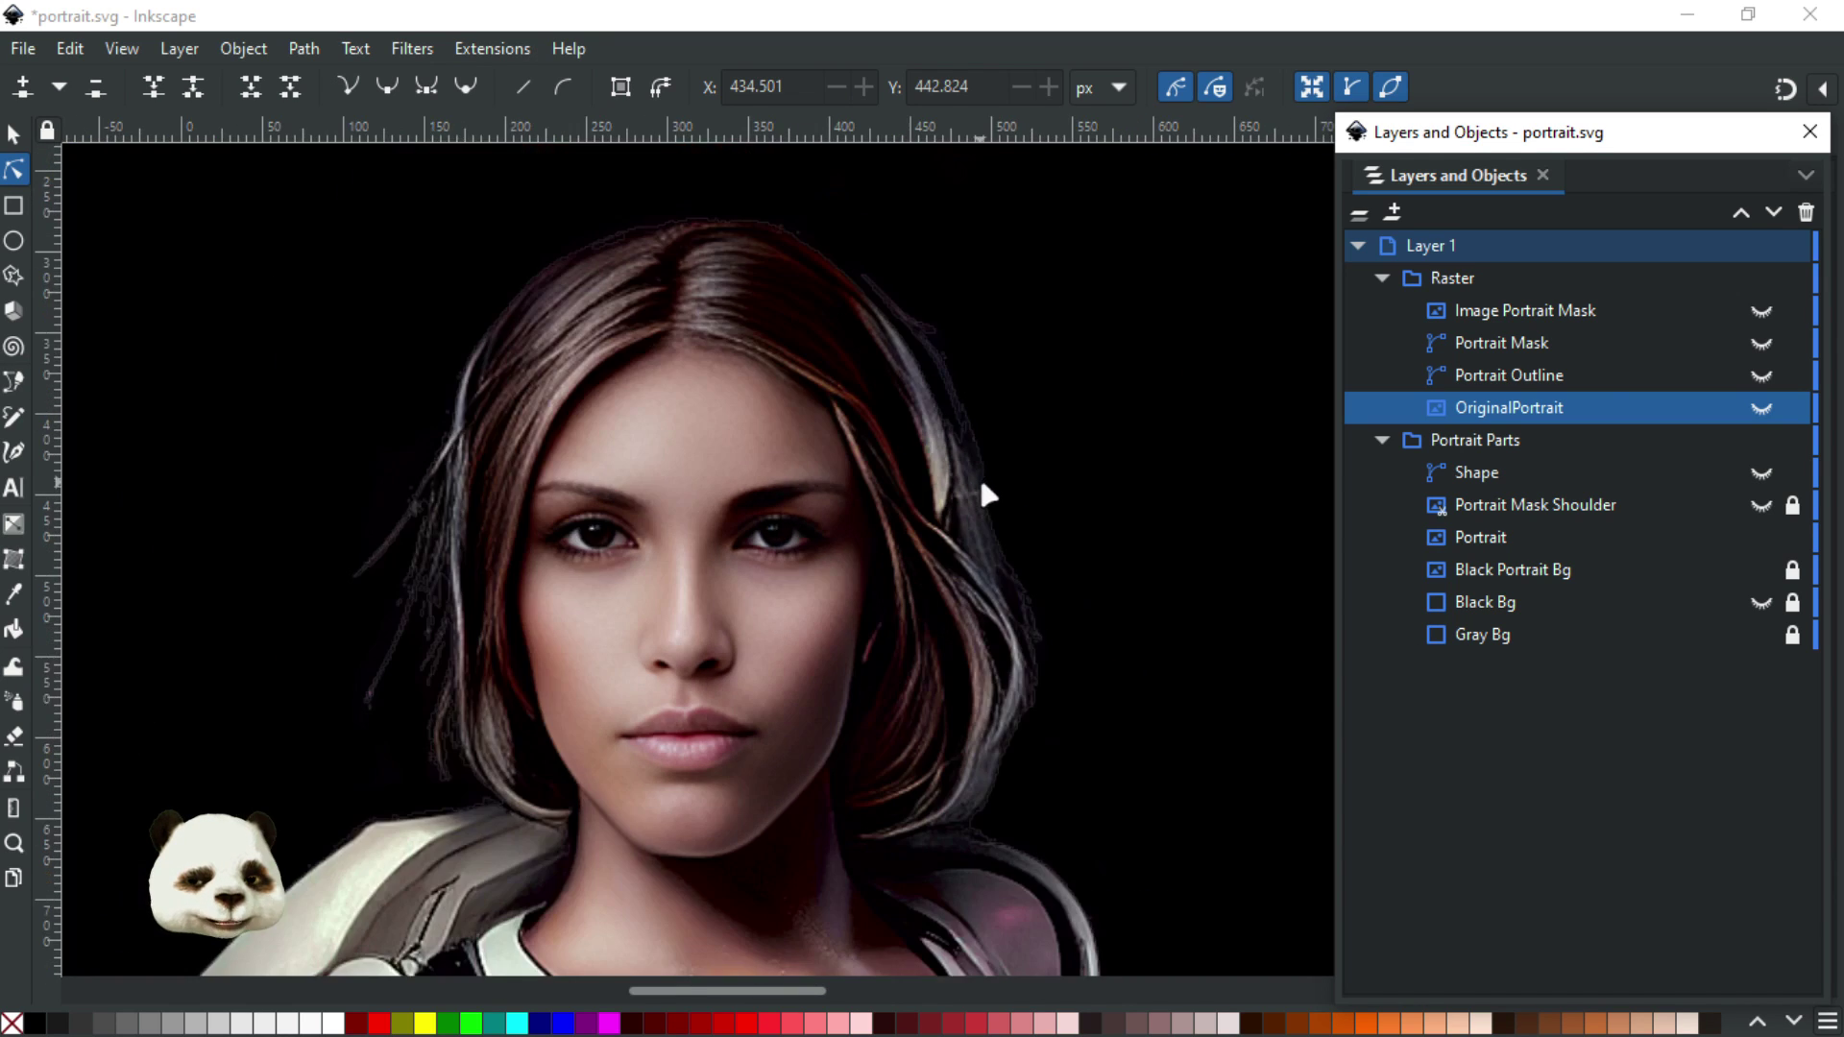
scroll(981, 403, up, 2)
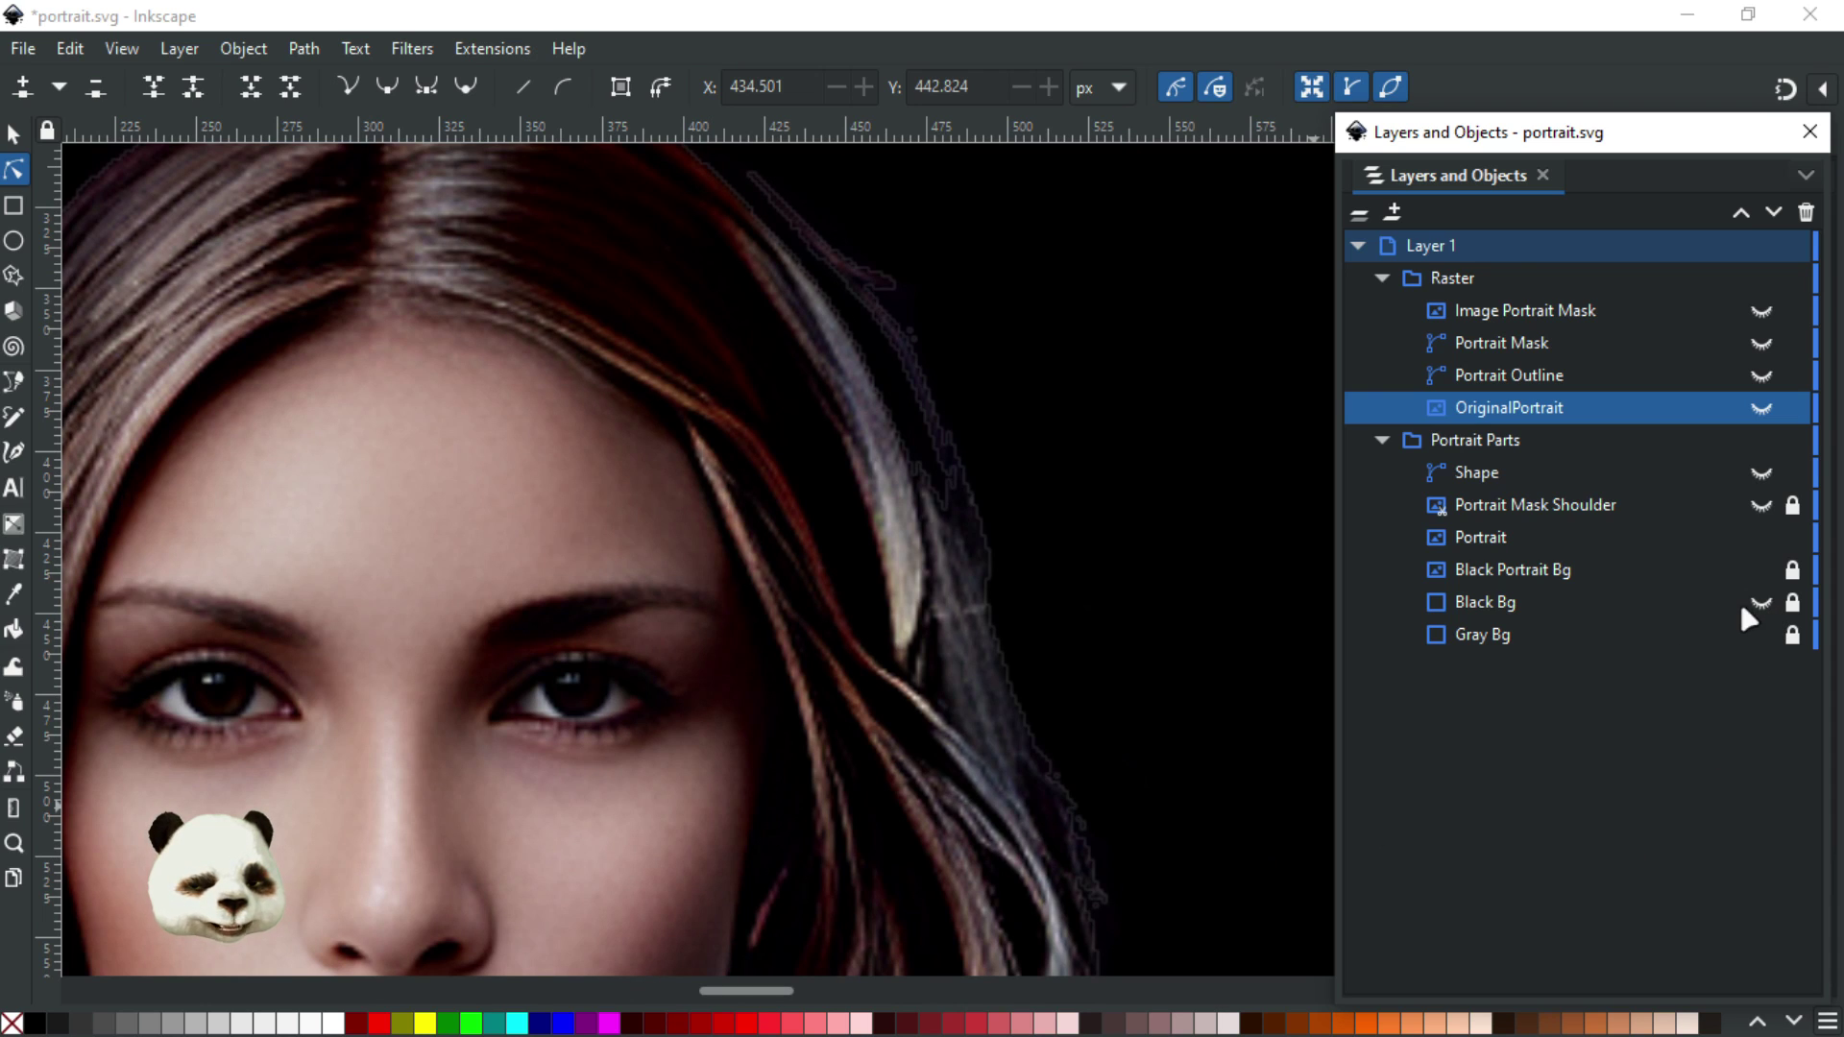
click(1776, 604)
scroll(1234, 638, down, 6)
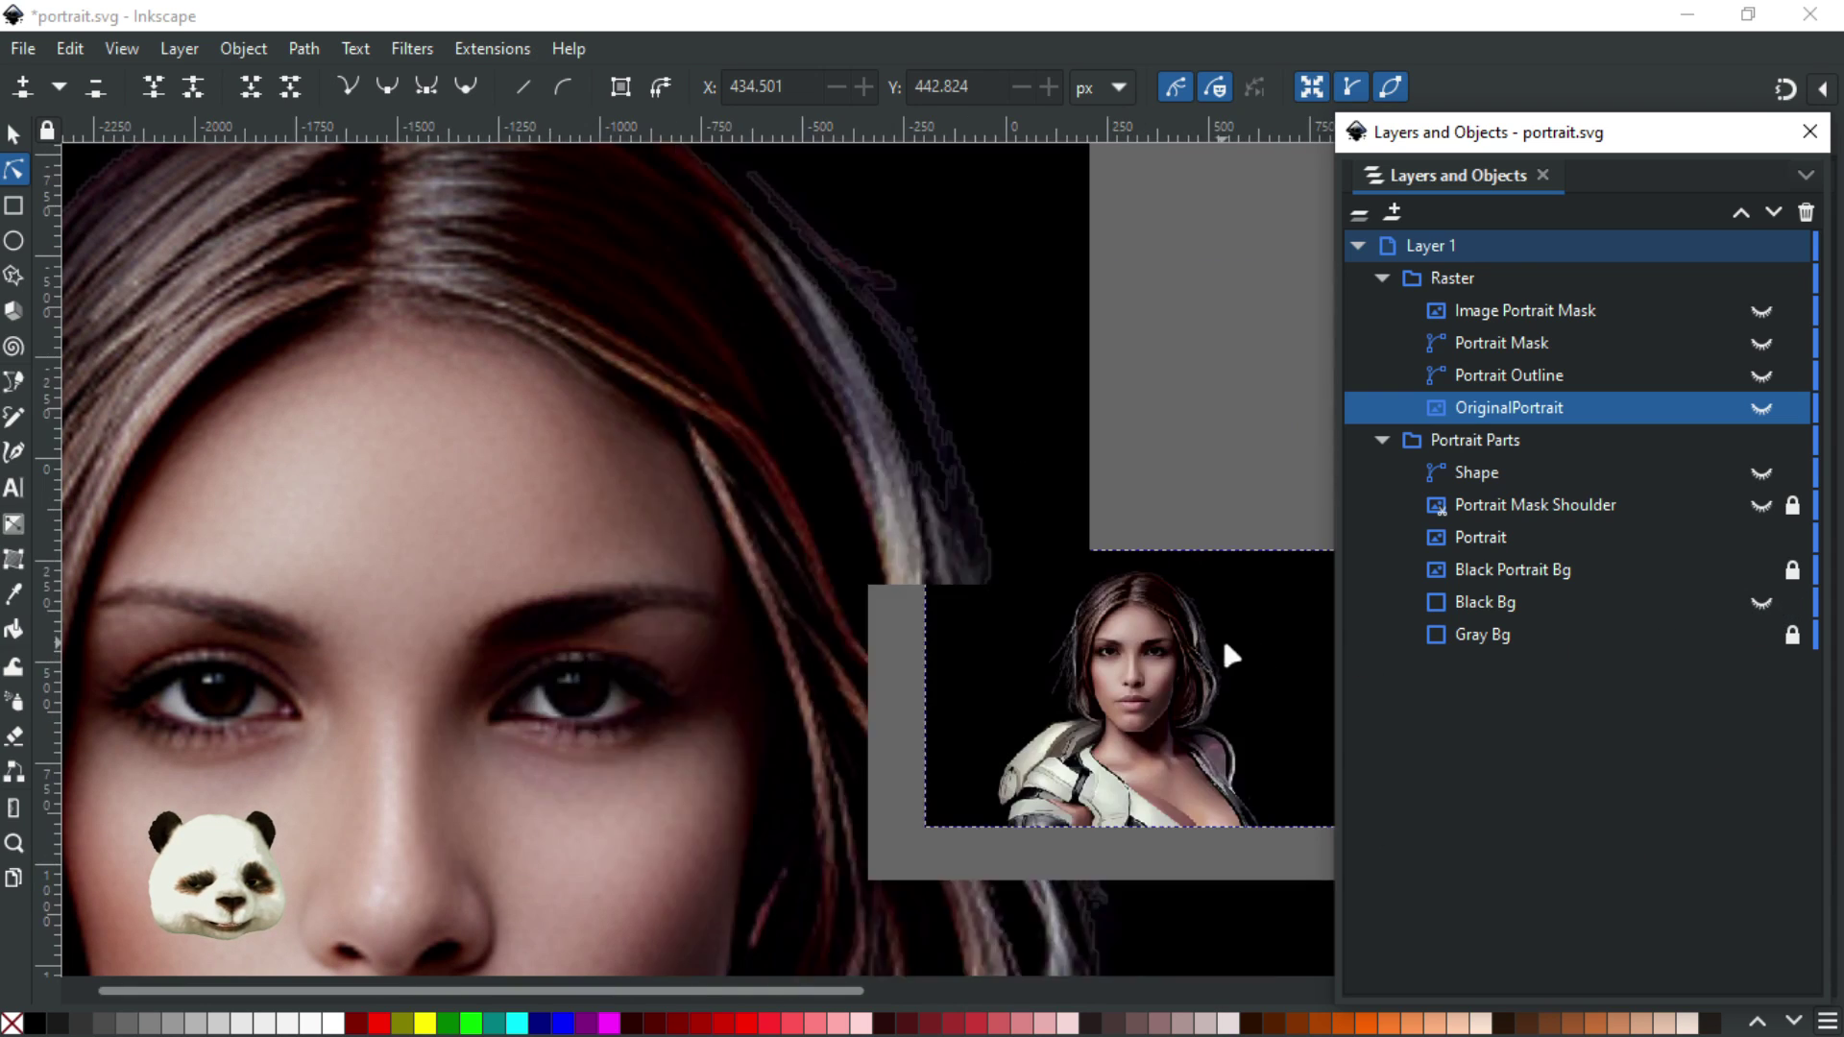
scroll(1270, 701, up, 3)
drag(912, 575, 686, 466)
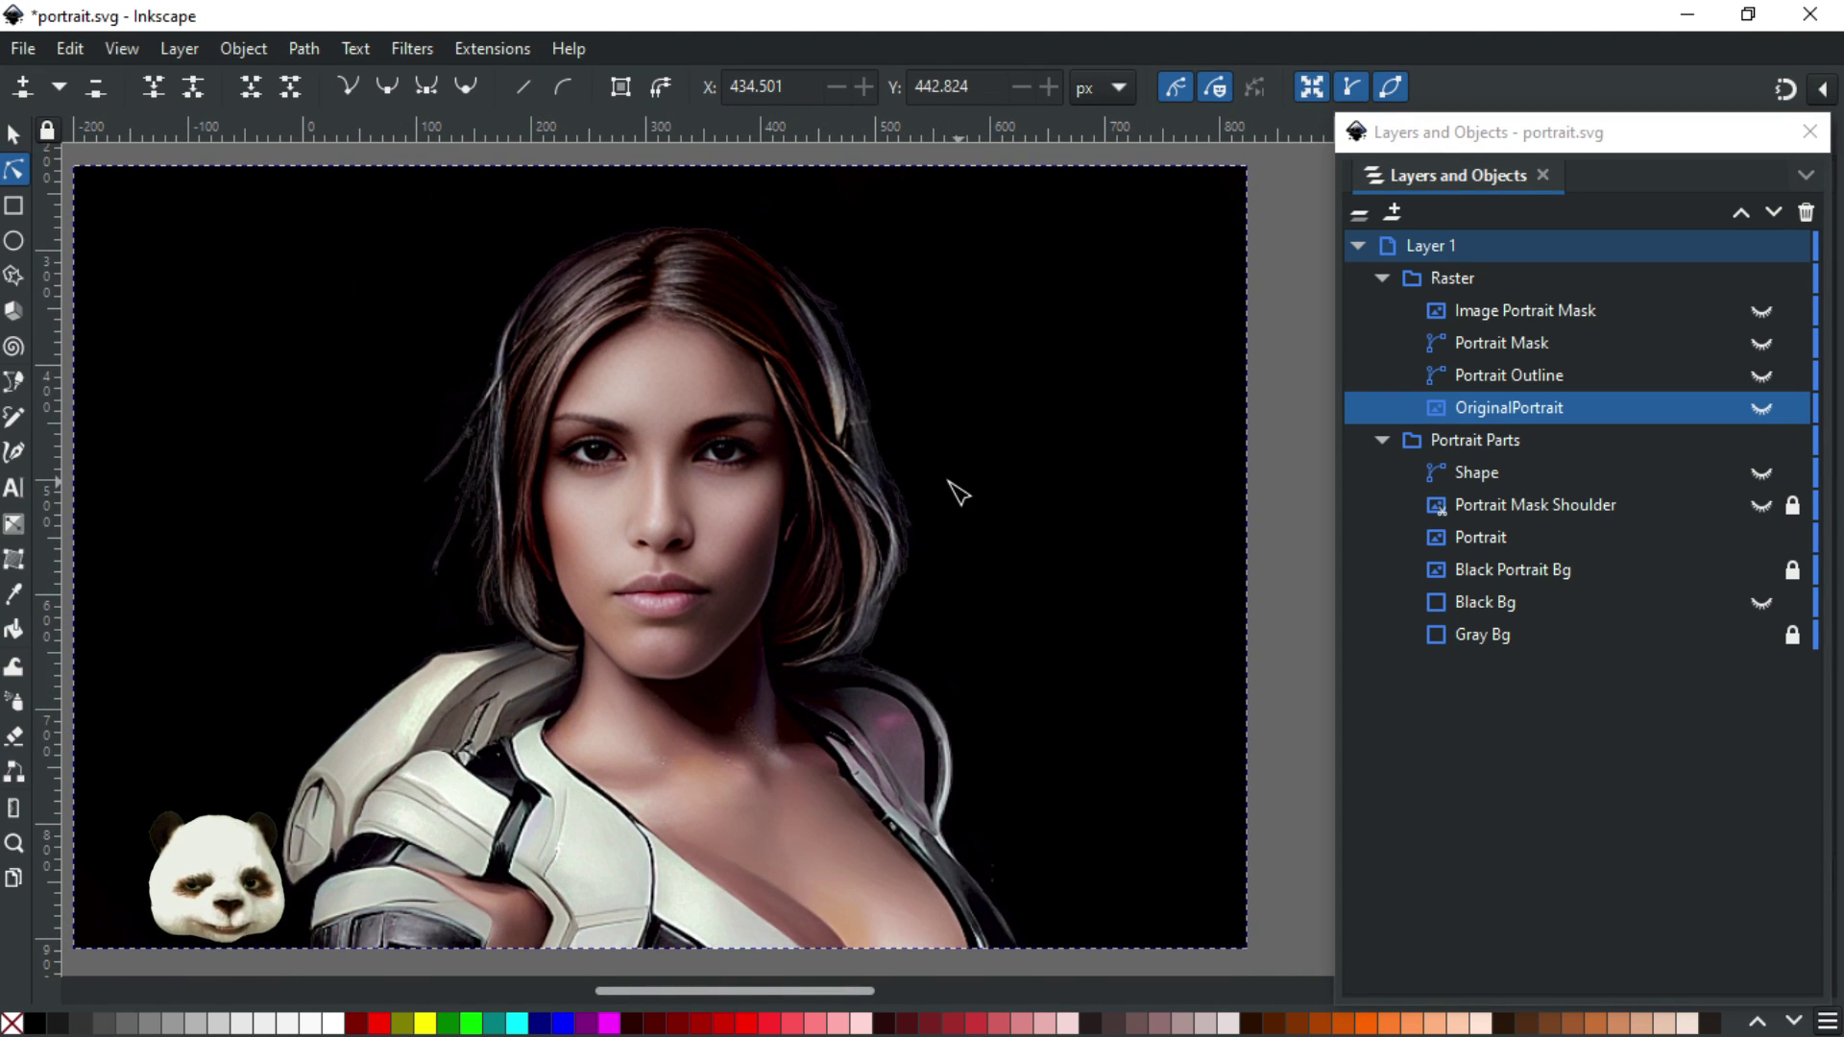
scroll(836, 403, up, 7)
scroll(889, 370, down, 7)
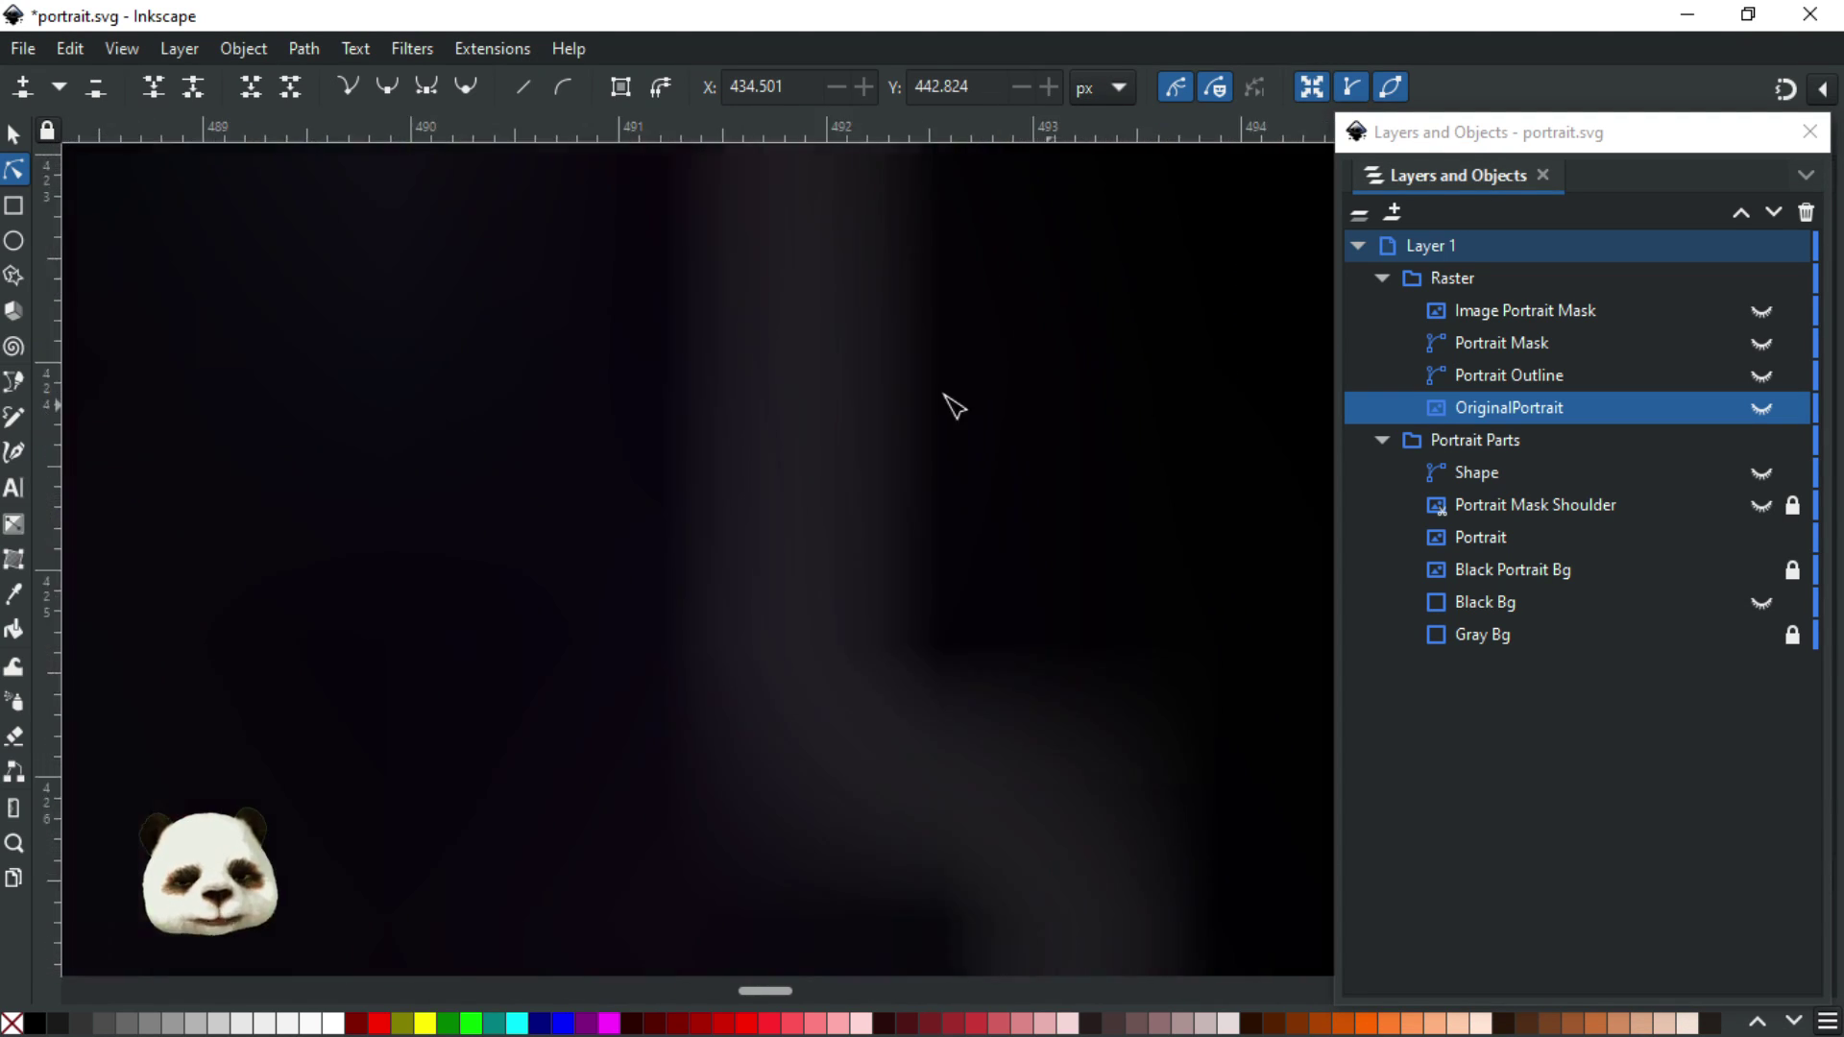
Show OriginalPortrait briefly over the cut-out portrait and hide it again to compare the two versions
scroll(890, 371, down, 3)
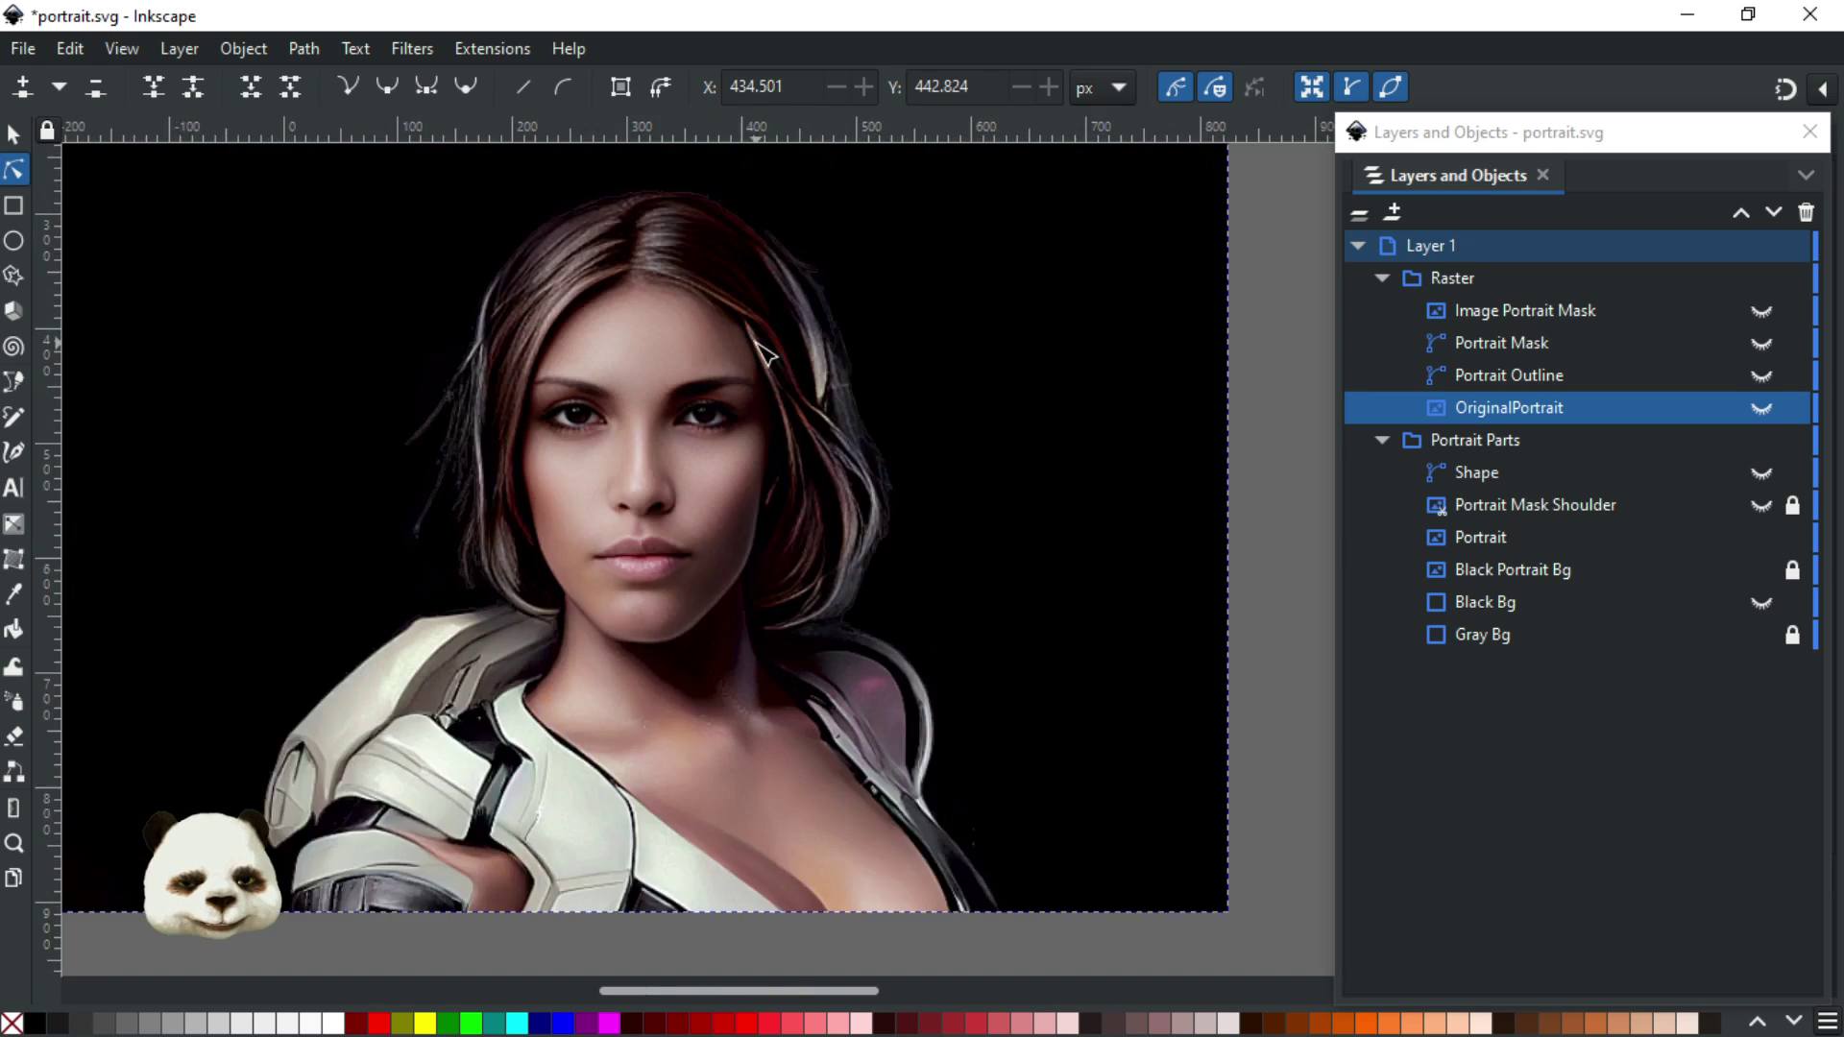
scroll(677, 361, up, 3)
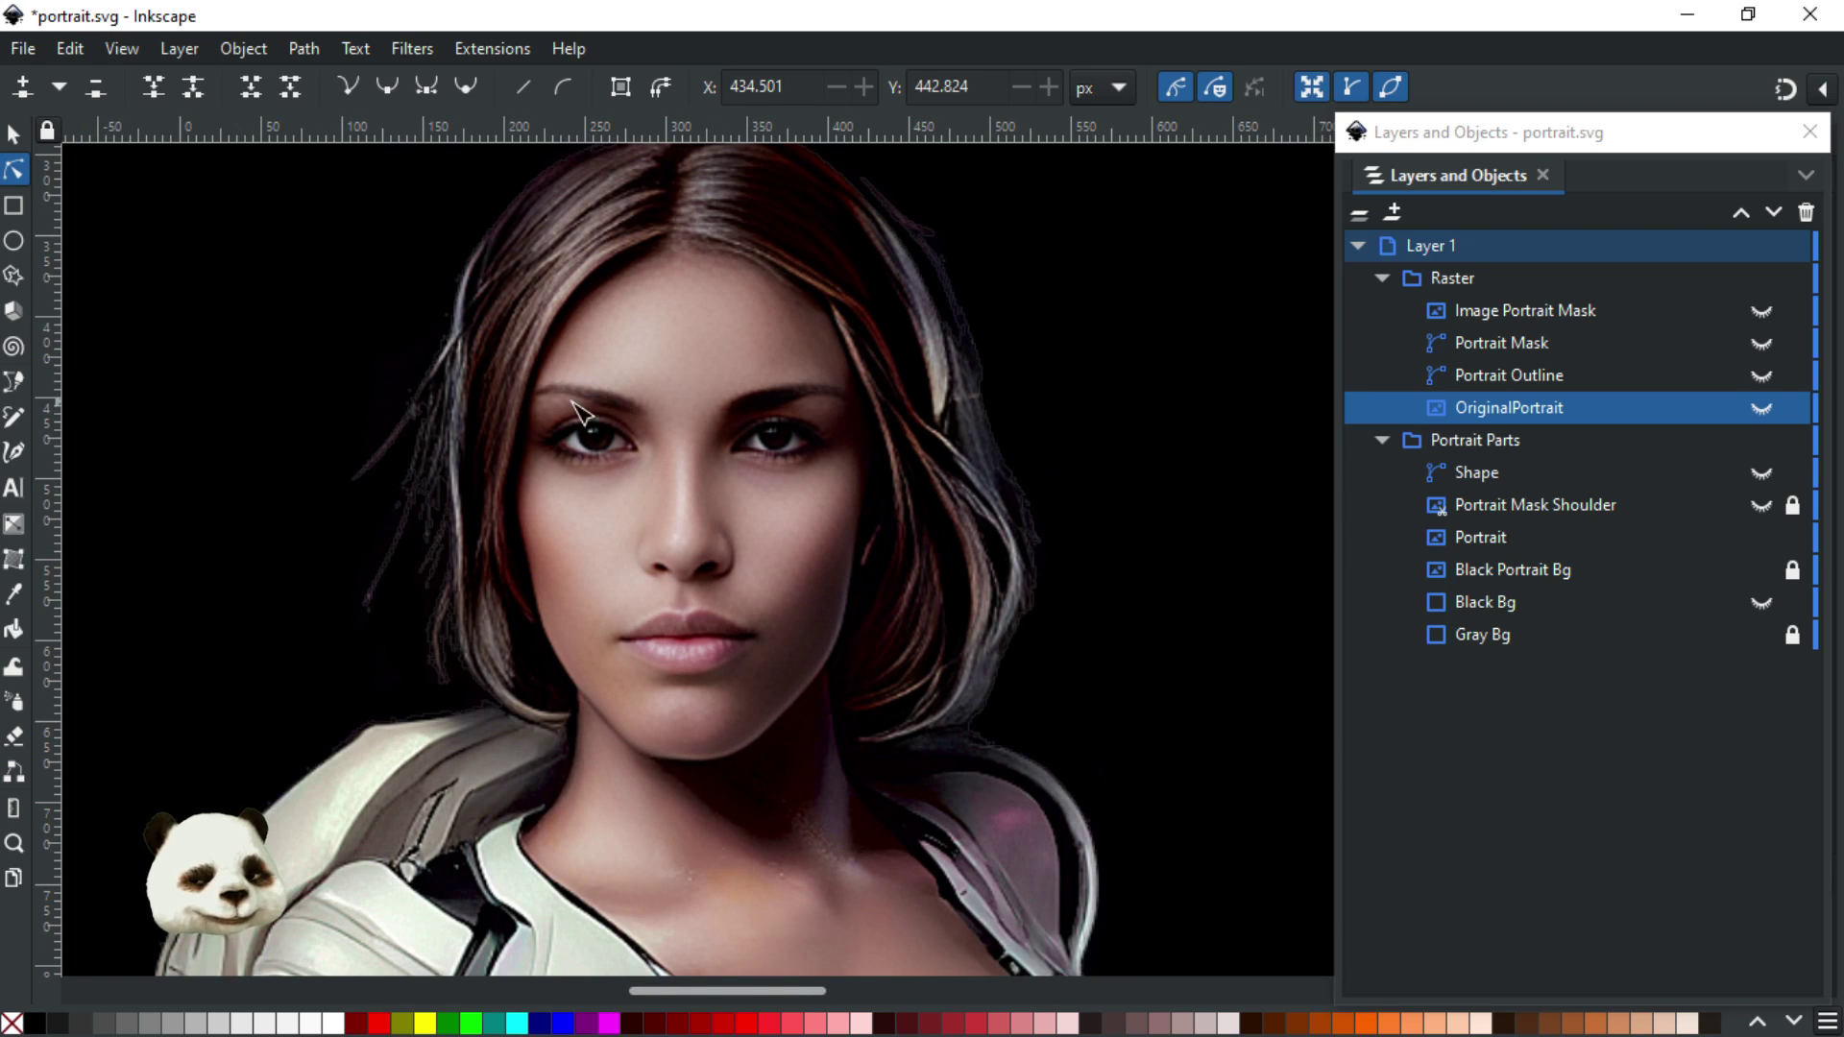
scroll(712, 400, left, 2)
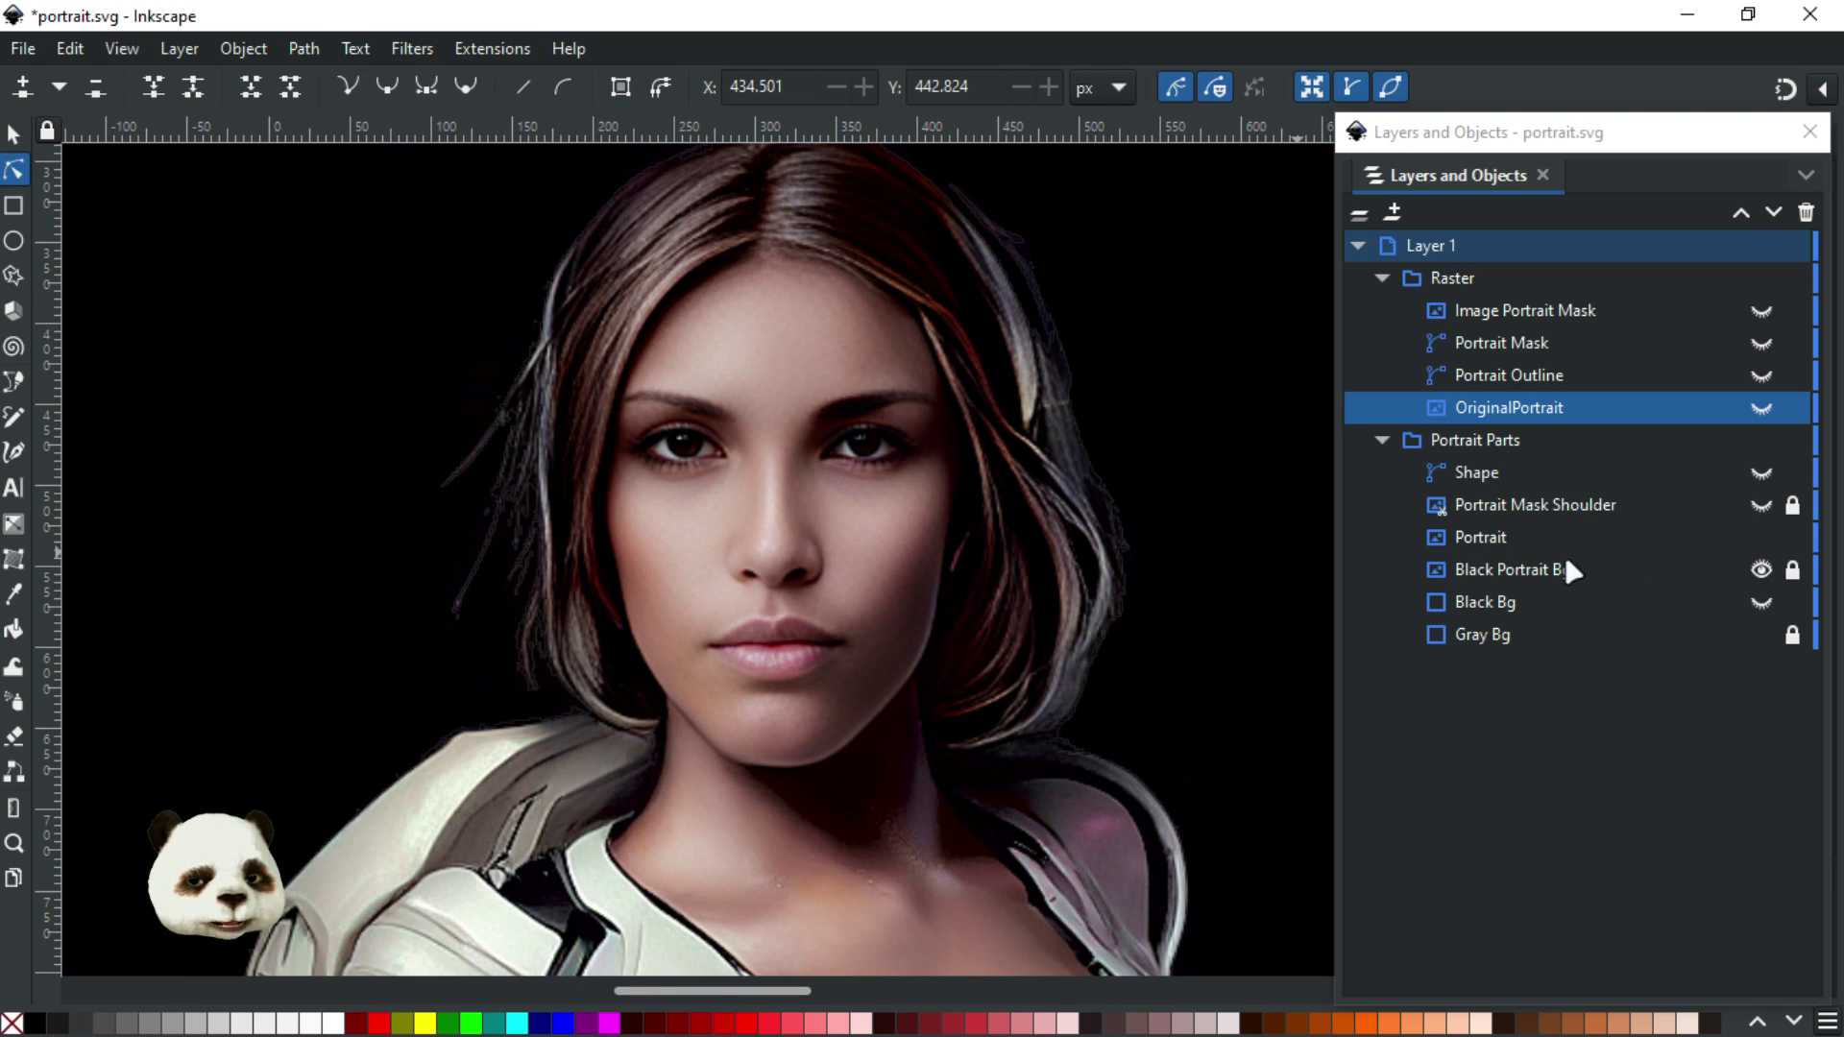
click(1762, 409)
click(1762, 410)
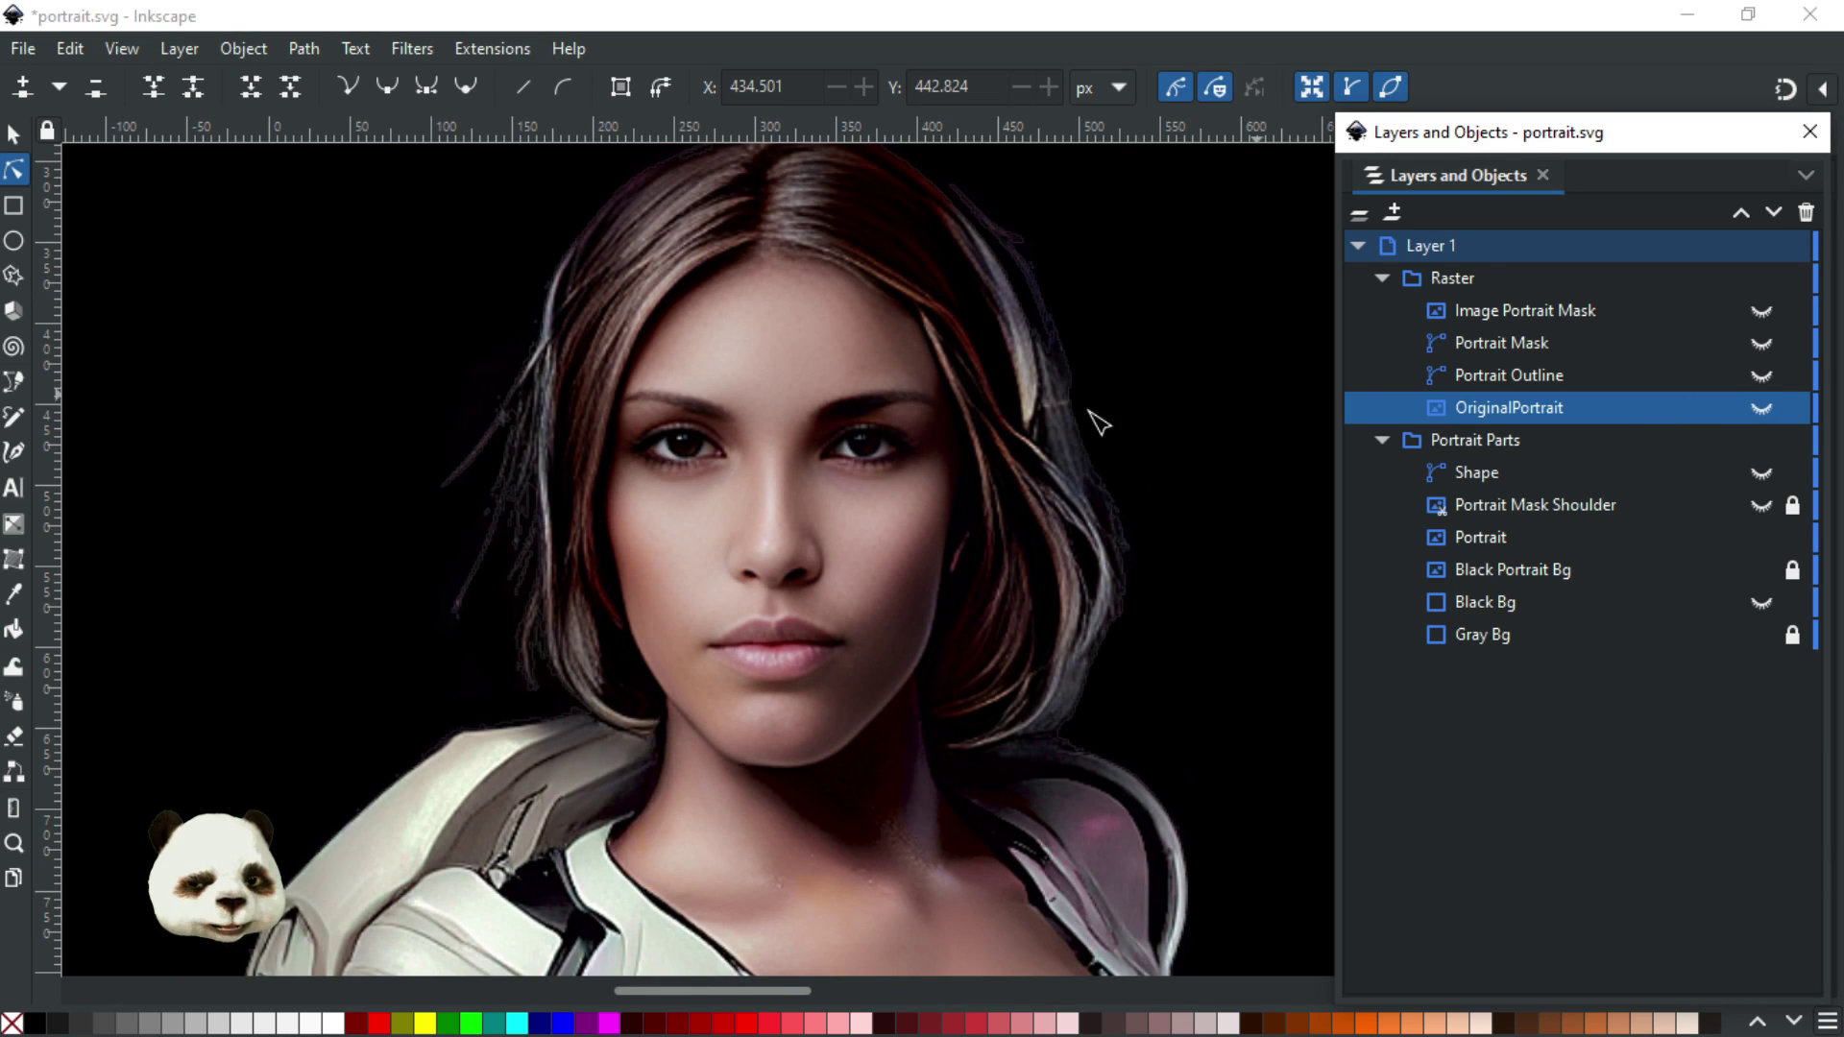
Preview the Sharpen raster extension on the Portrait image with radius 1.8 and sigma 2.1, and close it without applying
click(1566, 594)
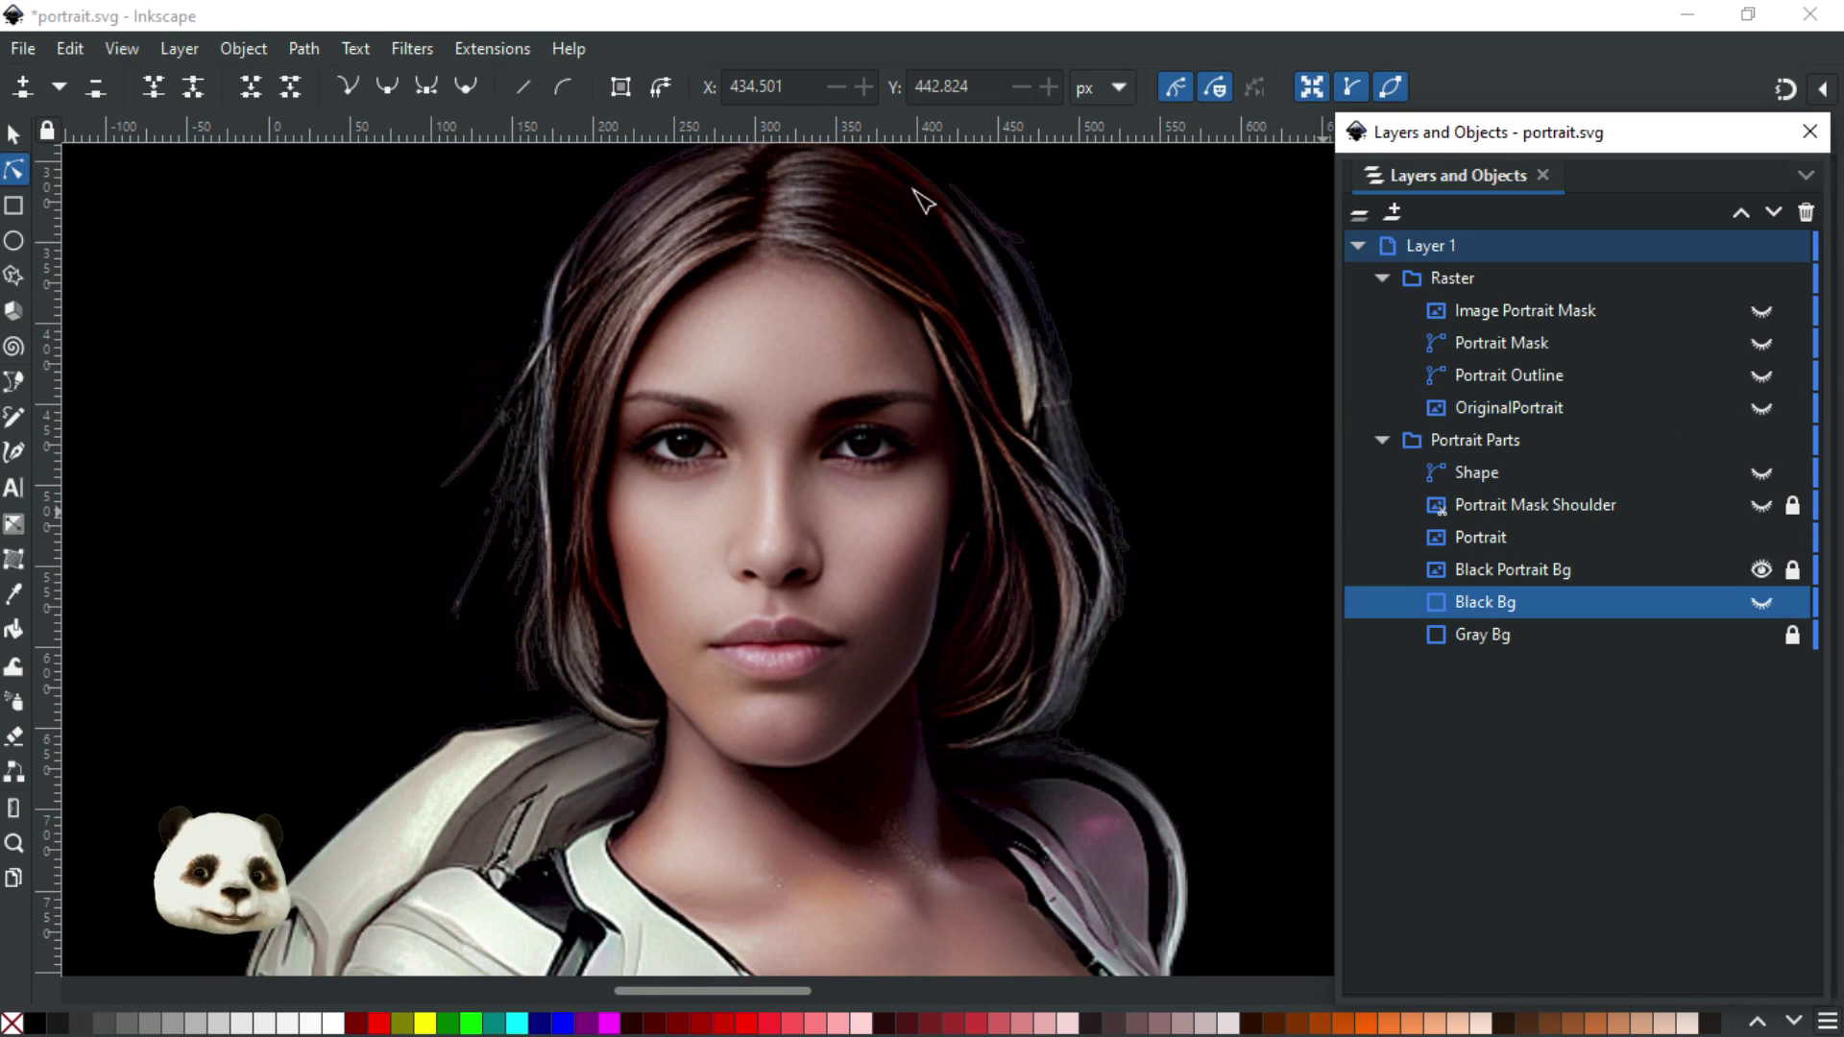
click(1494, 543)
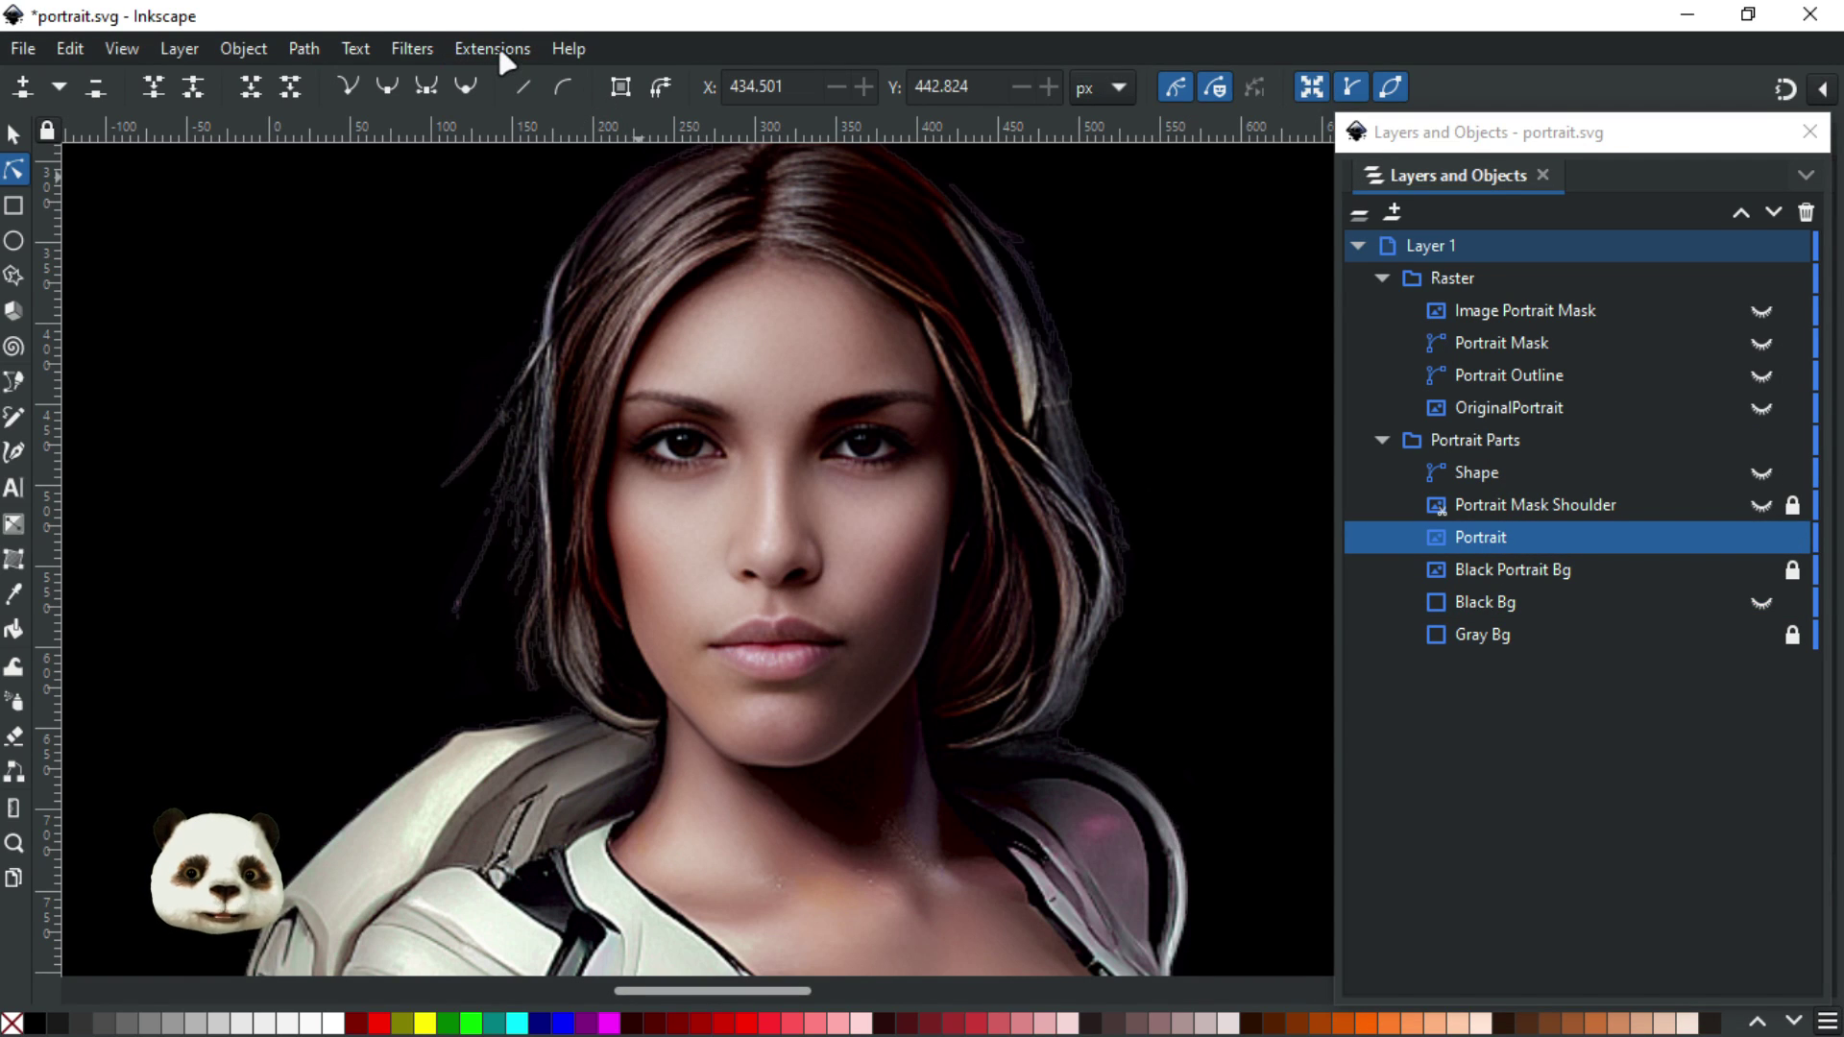
click(494, 48)
mouse_move(659, 447)
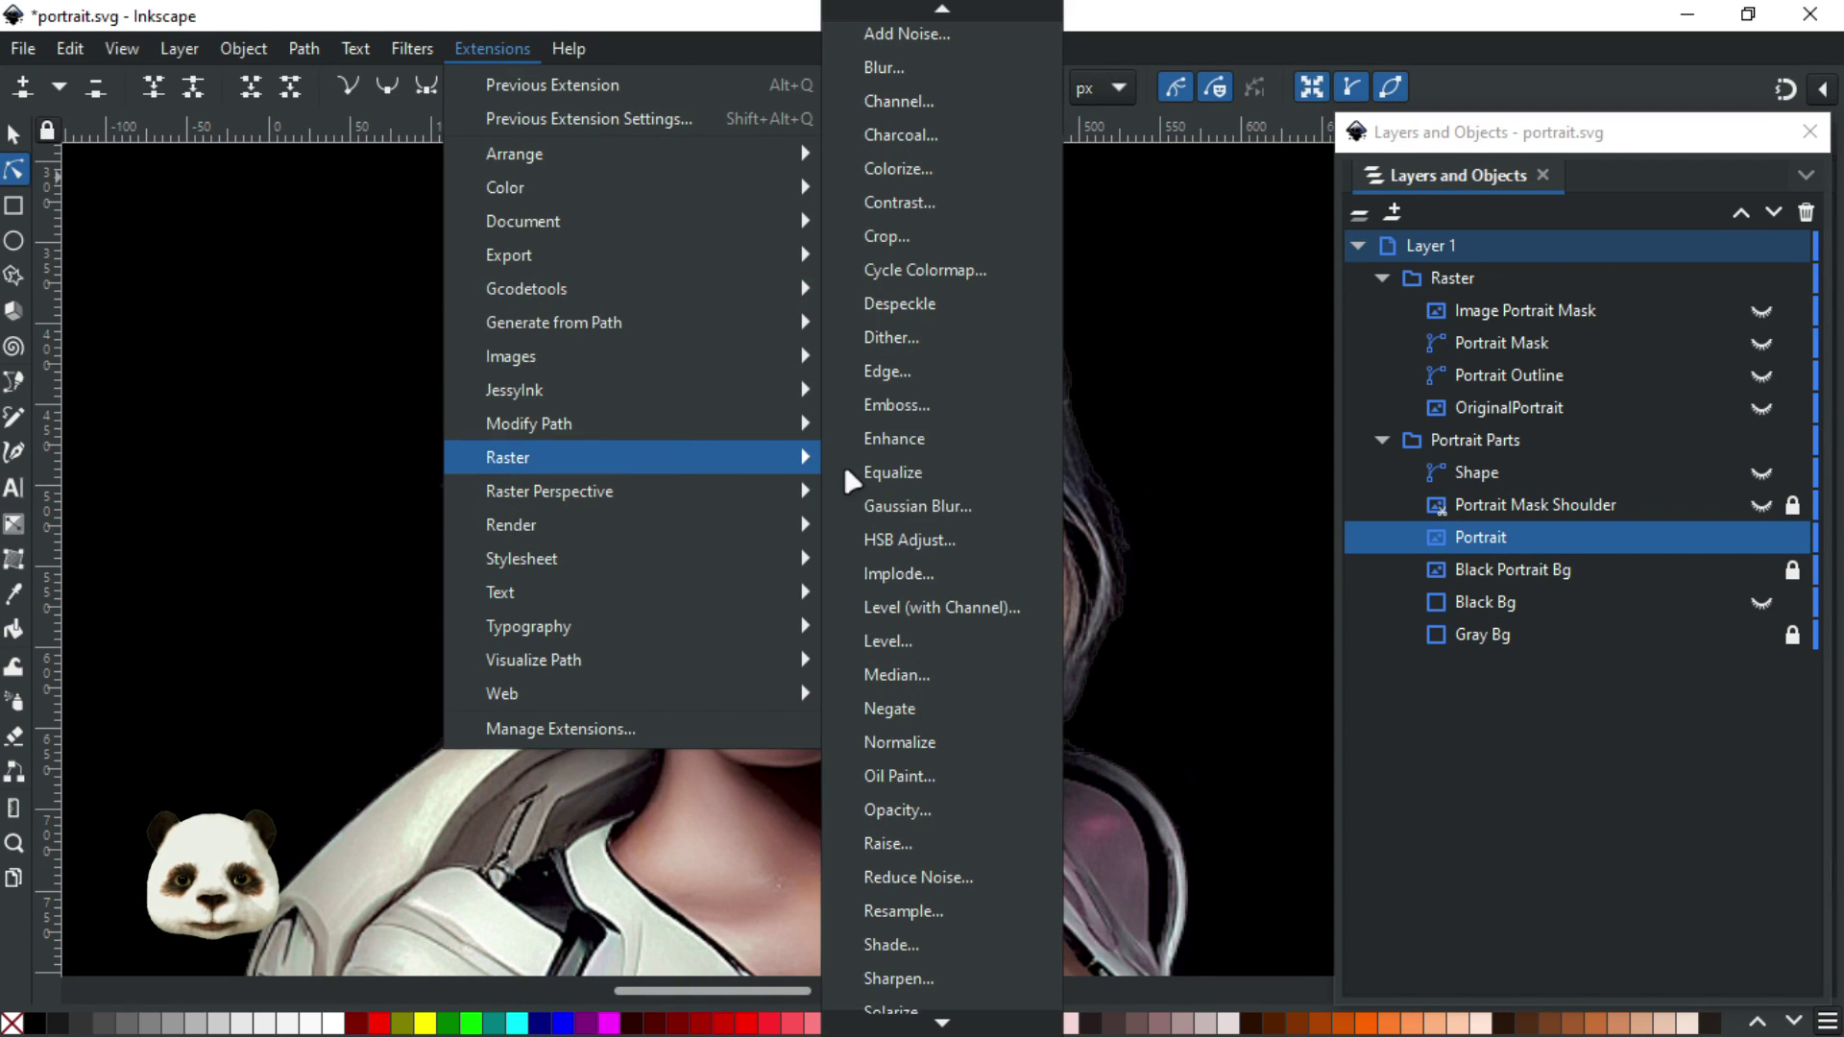
click(889, 979)
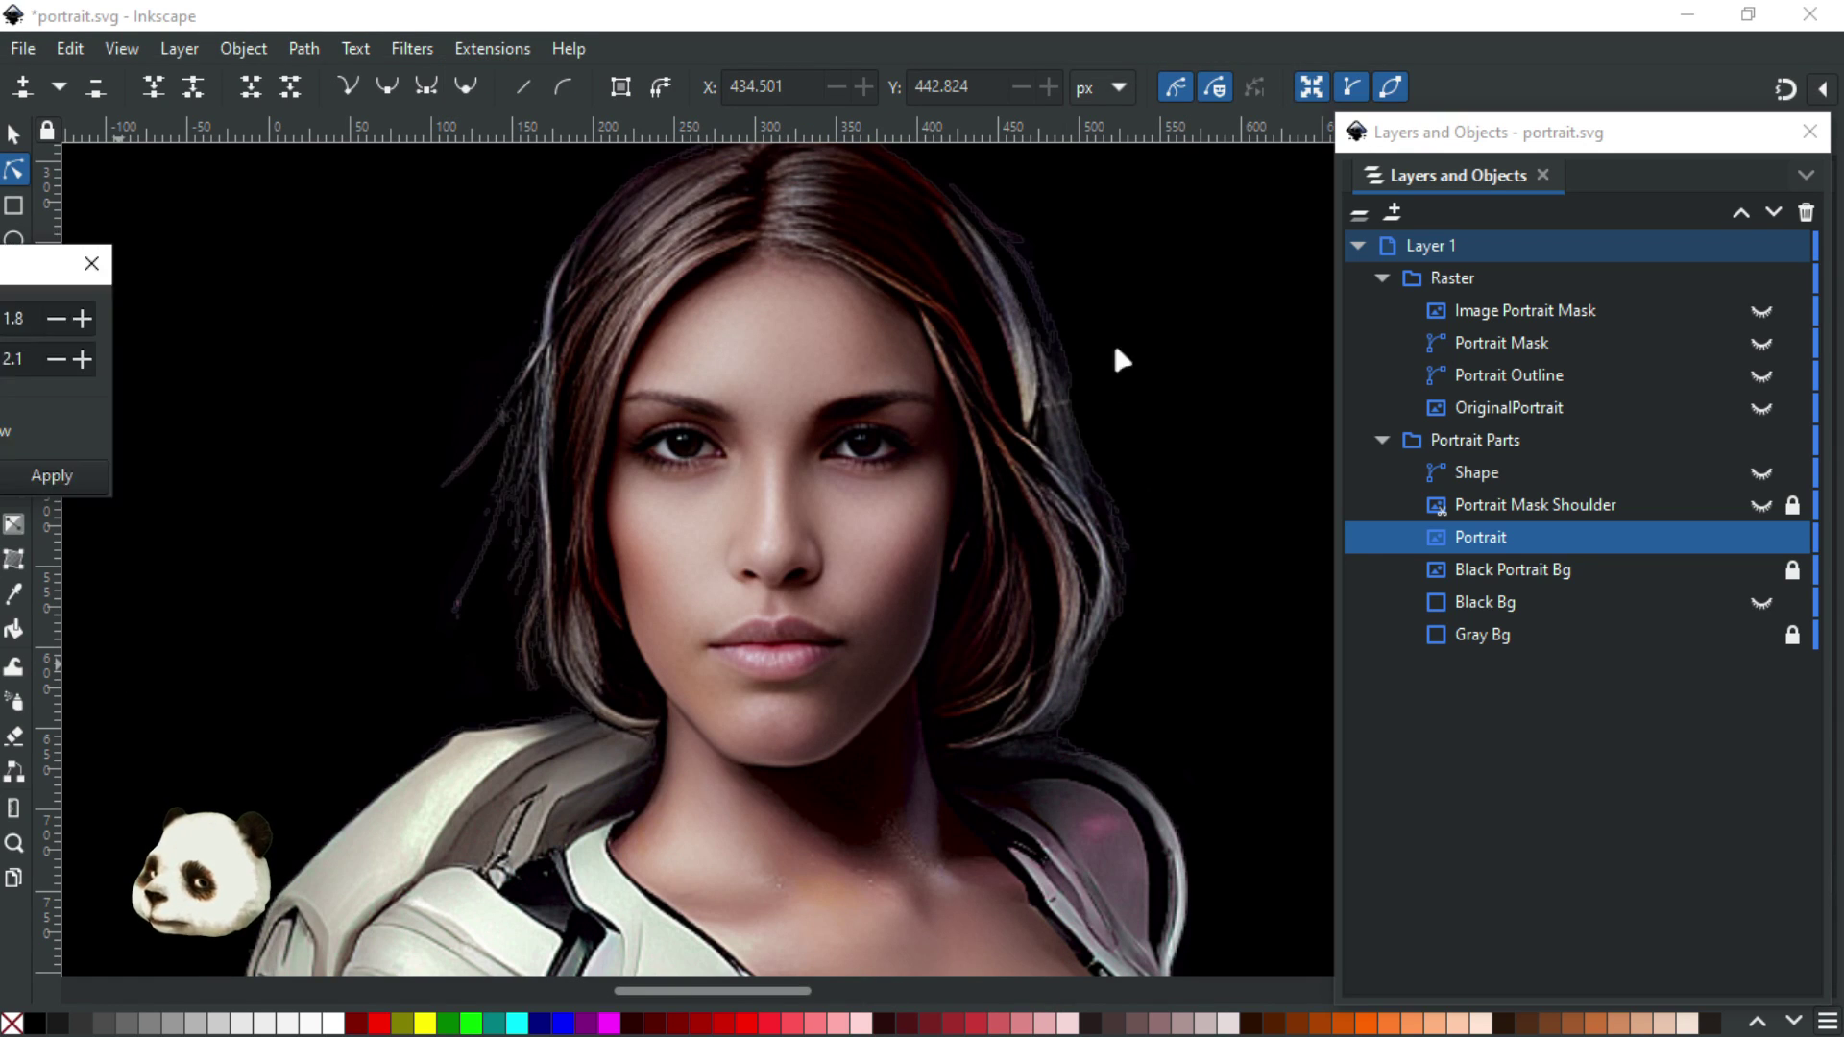
drag(1498, 323, 1443, 293)
click(1402, 458)
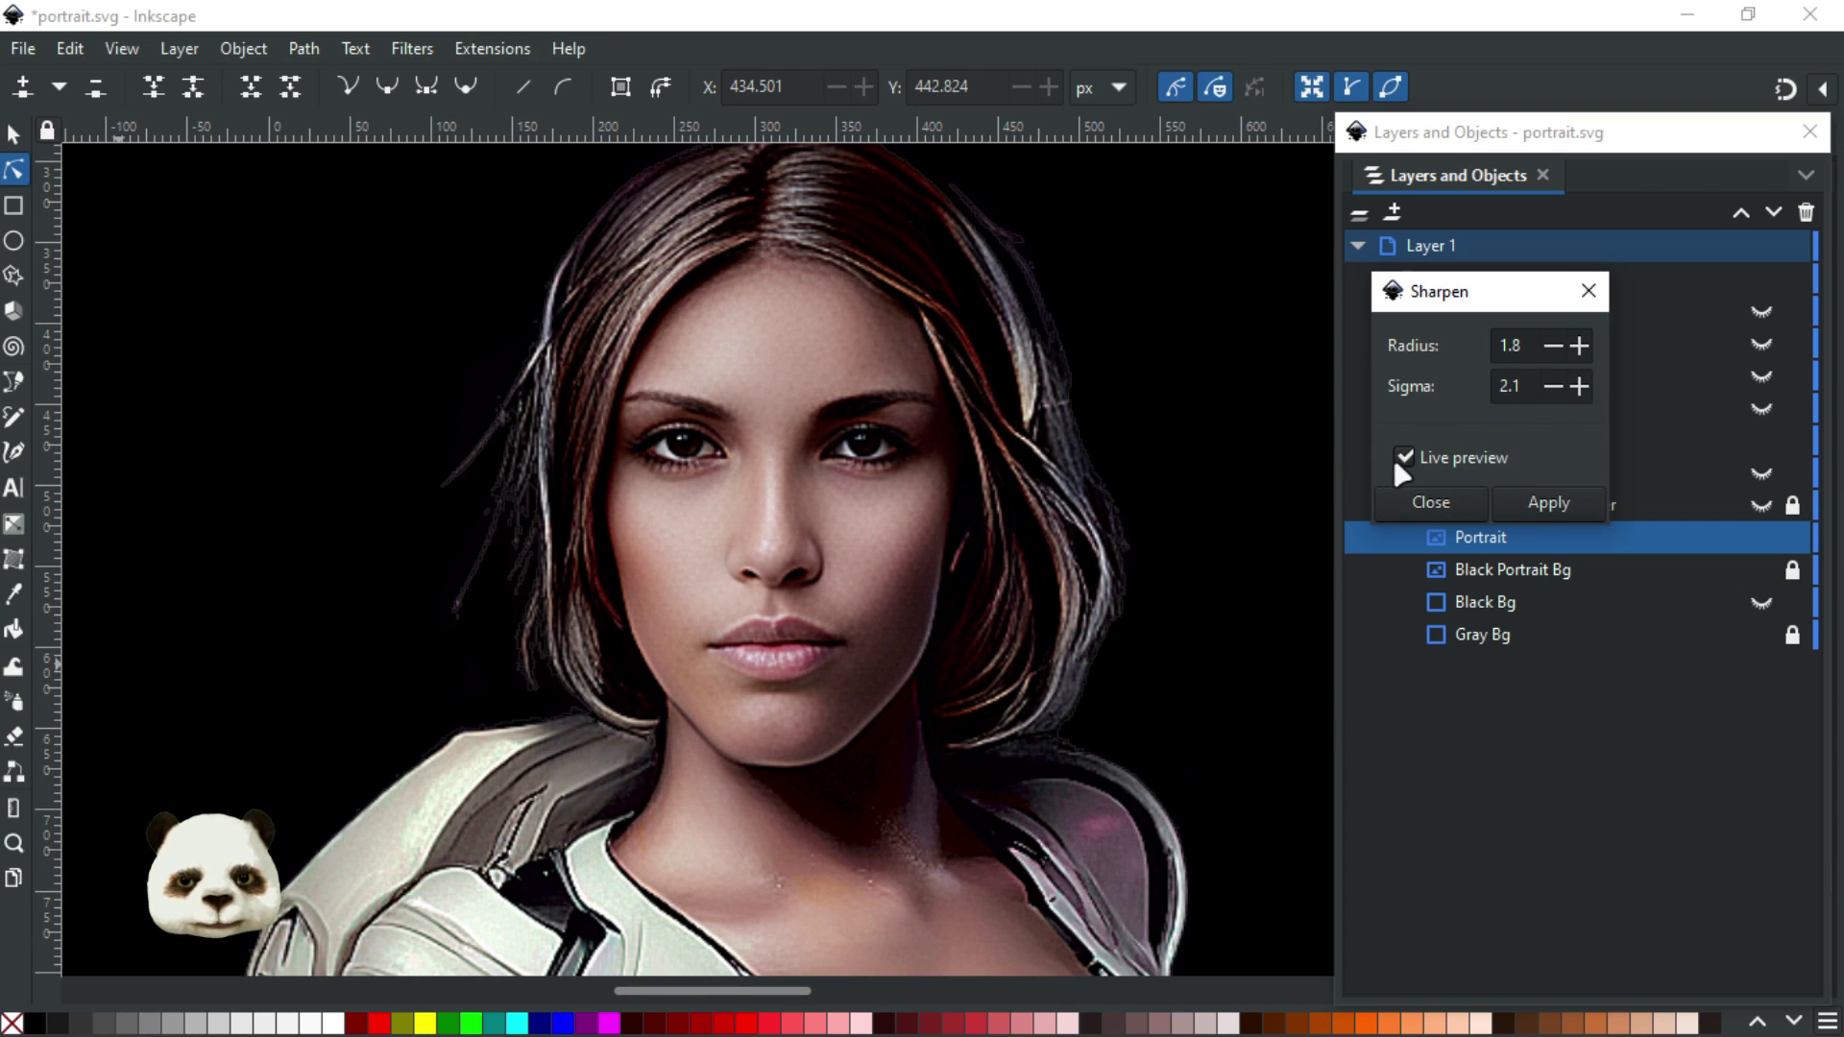
click(1403, 457)
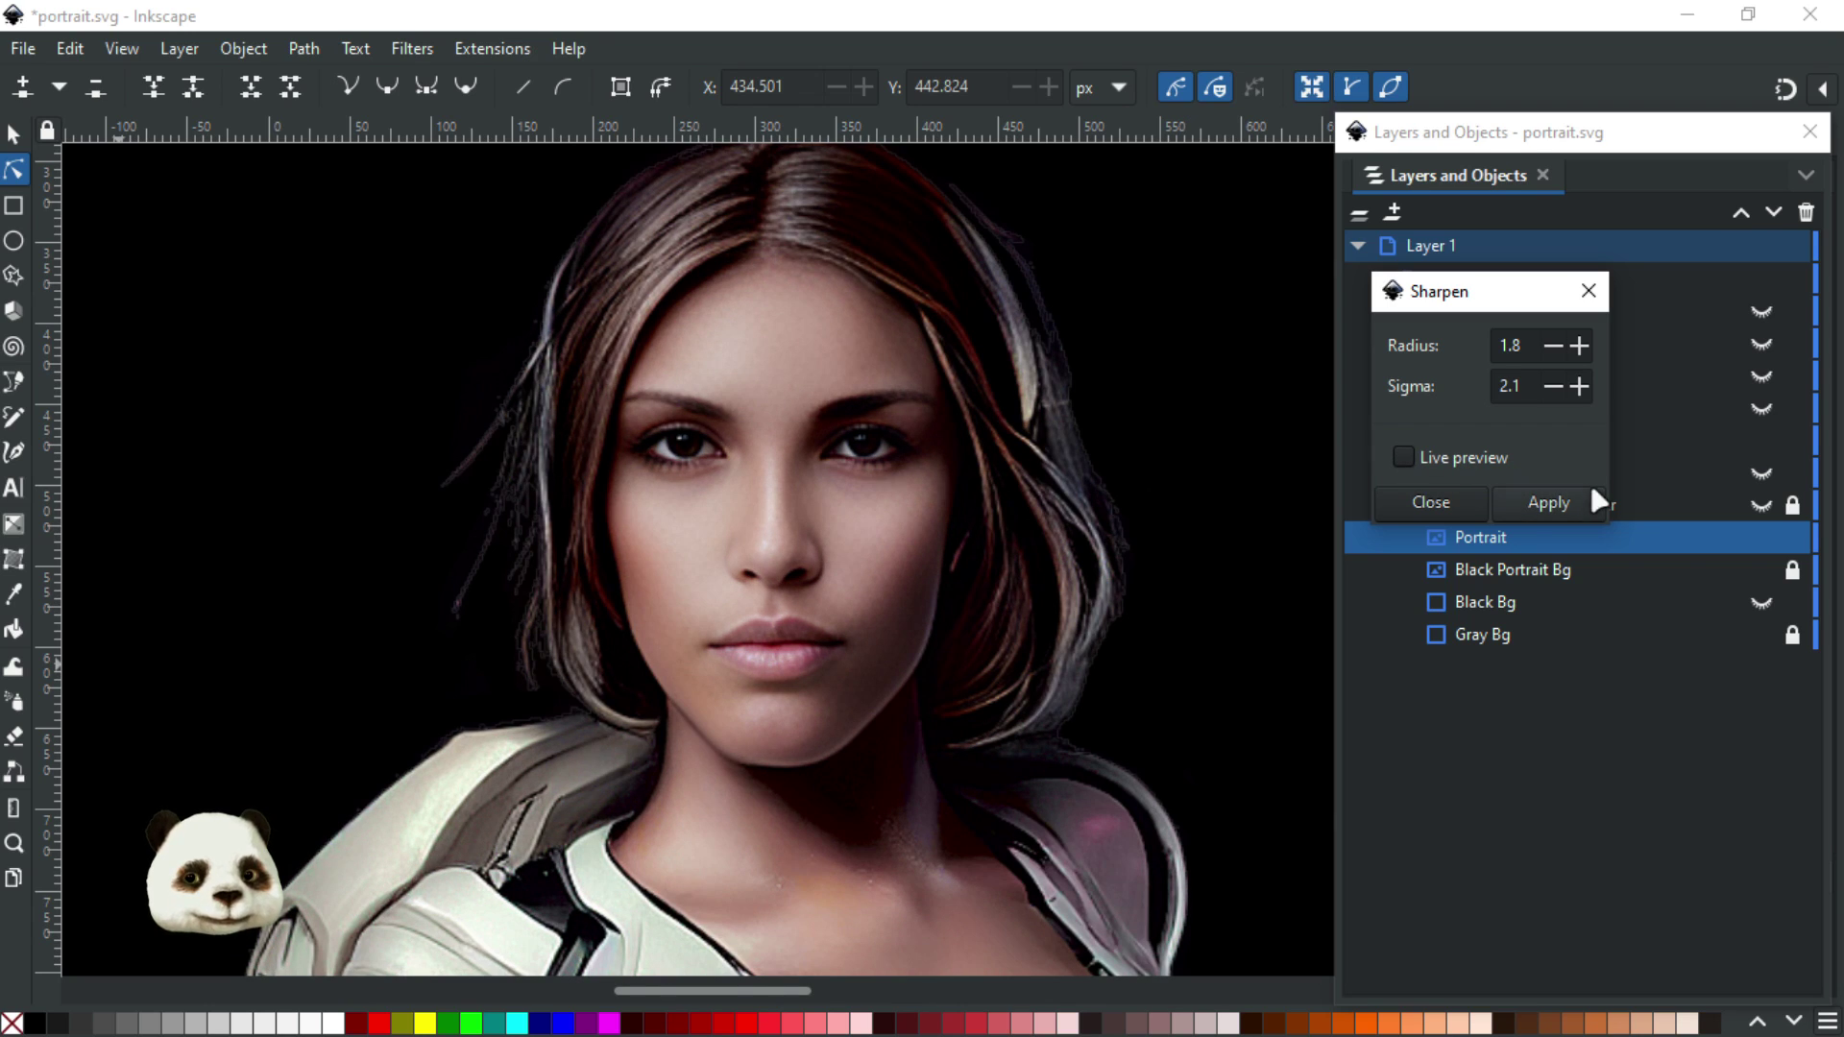
click(1588, 290)
Show OriginalPortrait and Portrait Outline, and examine the traced outline over the face and hair
scroll(1216, 385, down, 2)
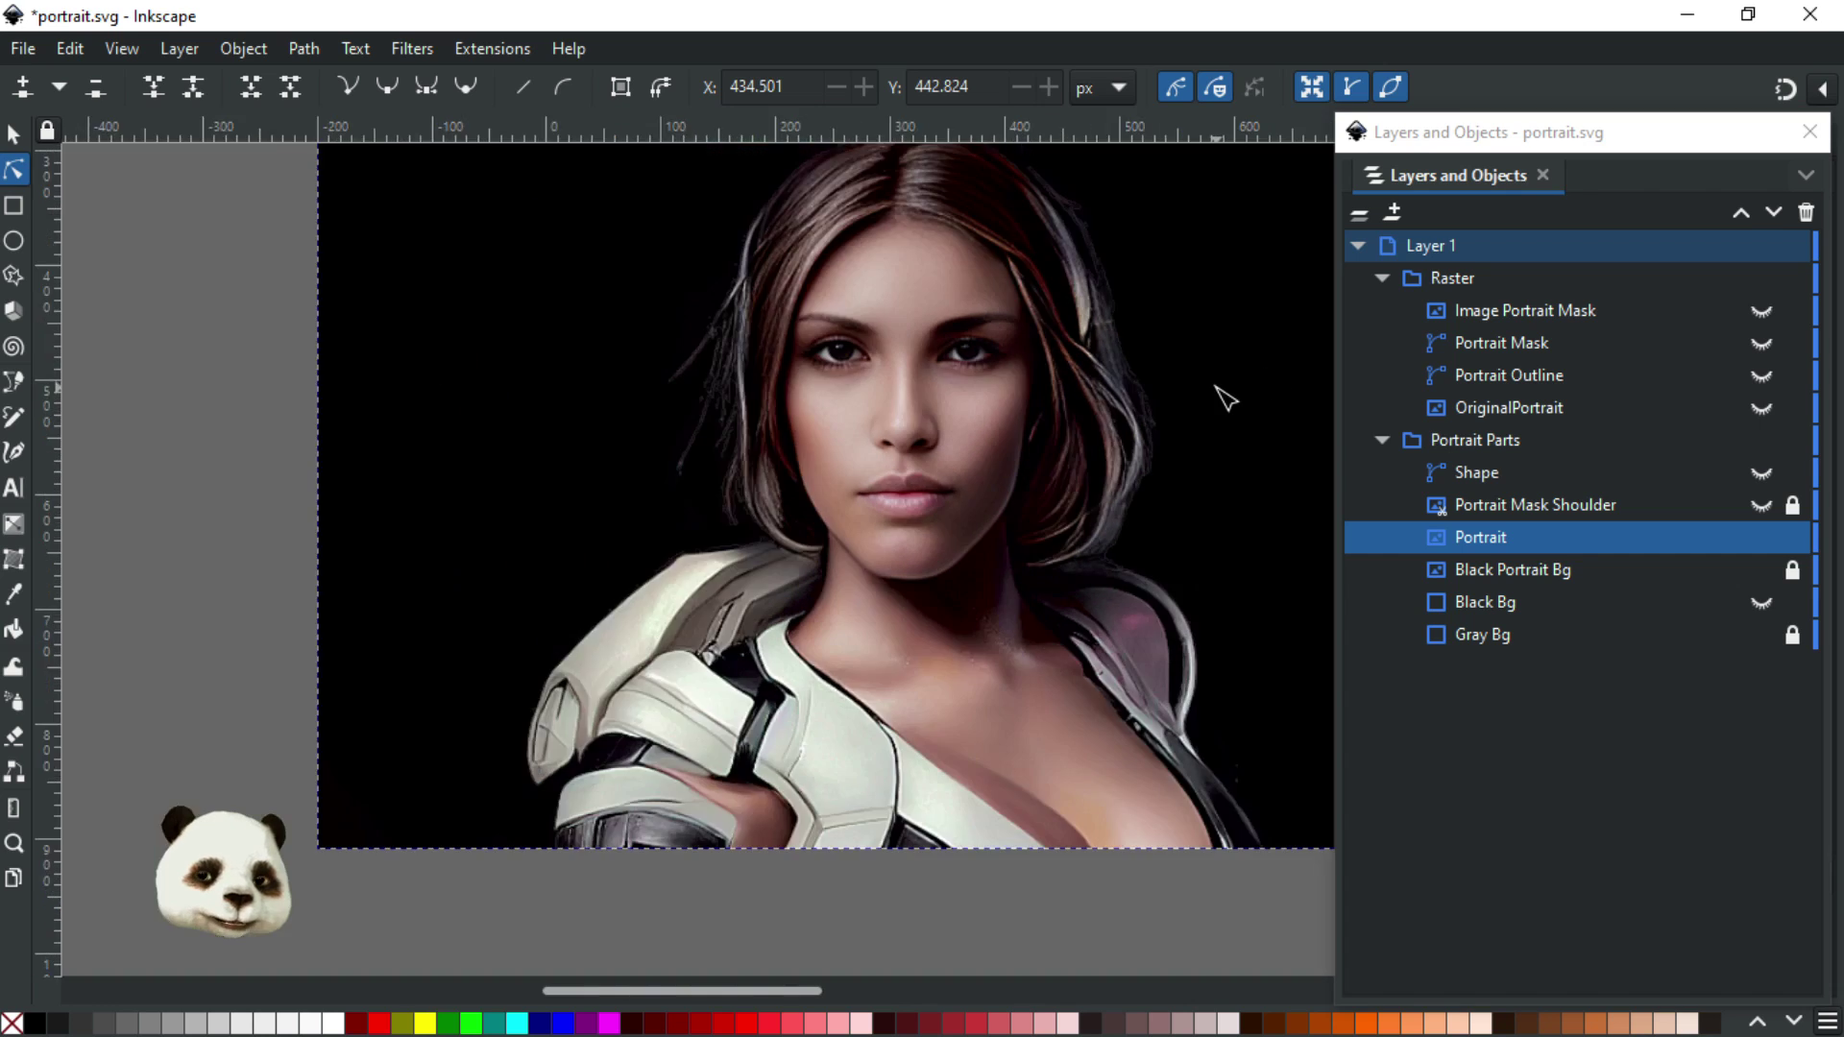
drag(1252, 358, 1025, 405)
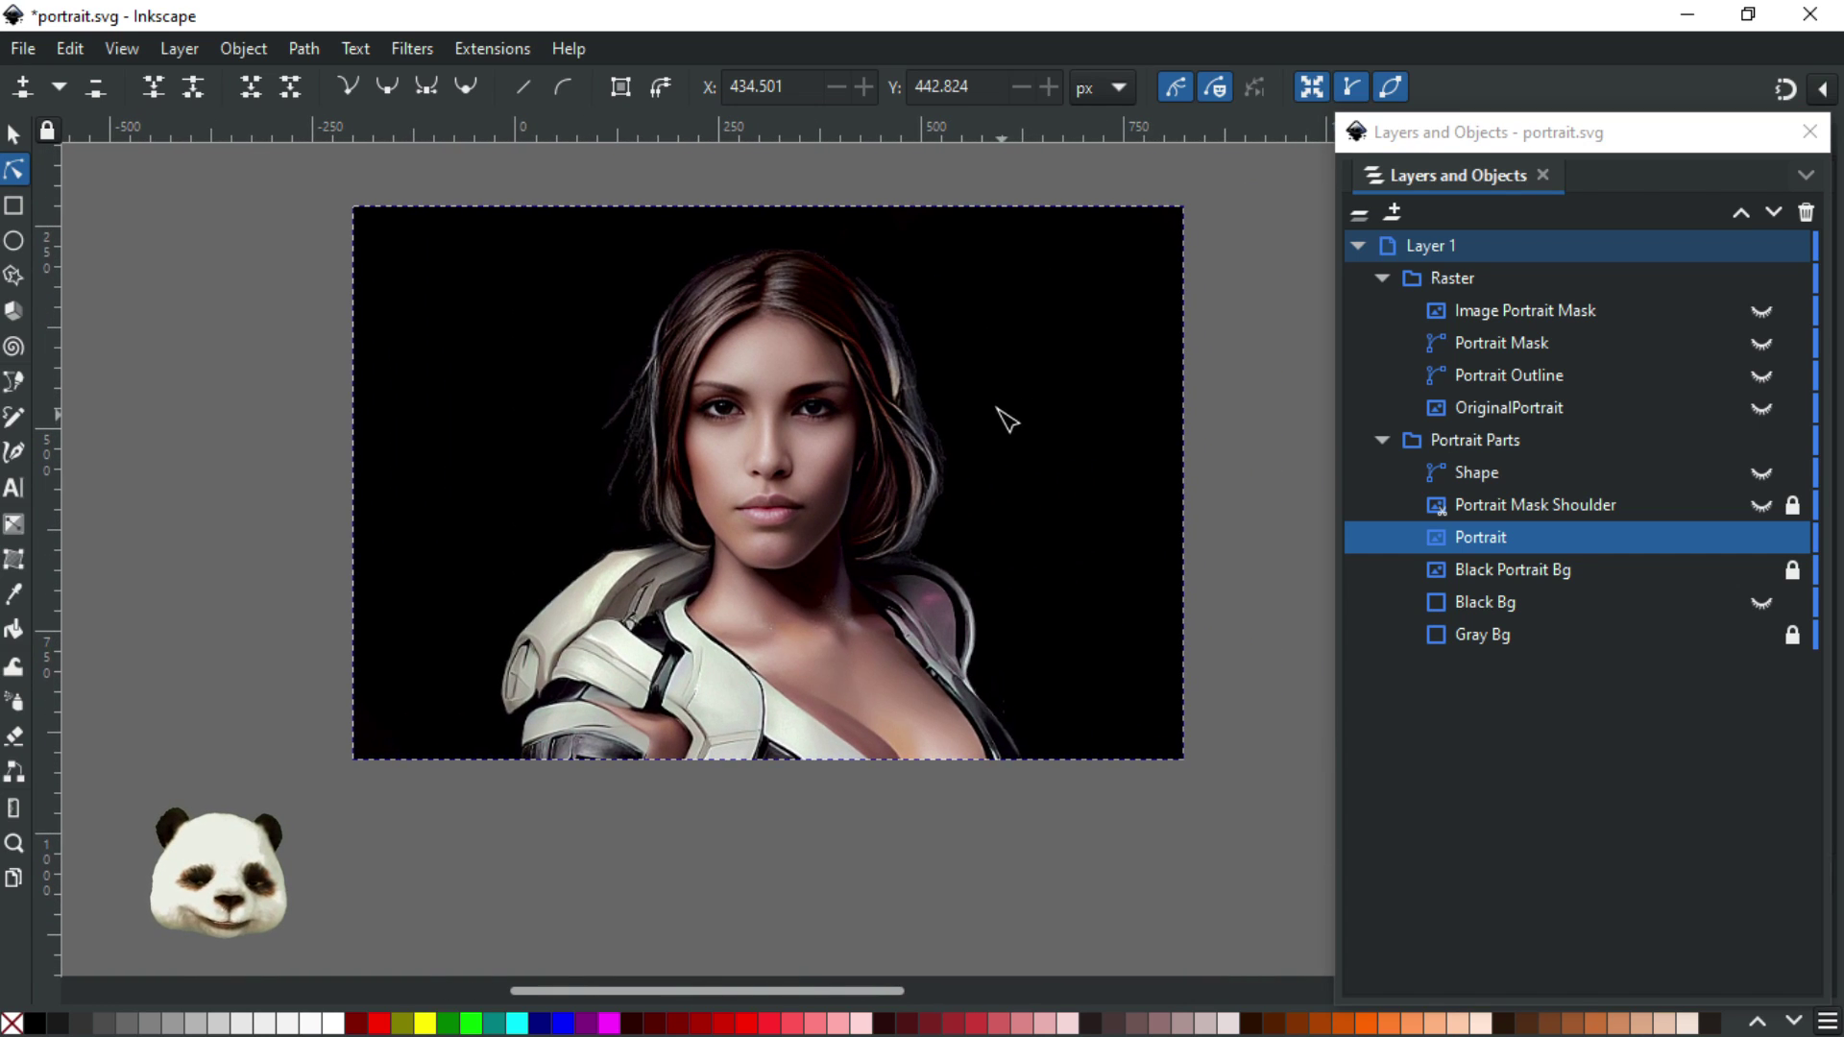
scroll(914, 355, up, 2)
scroll(914, 355, down, 1)
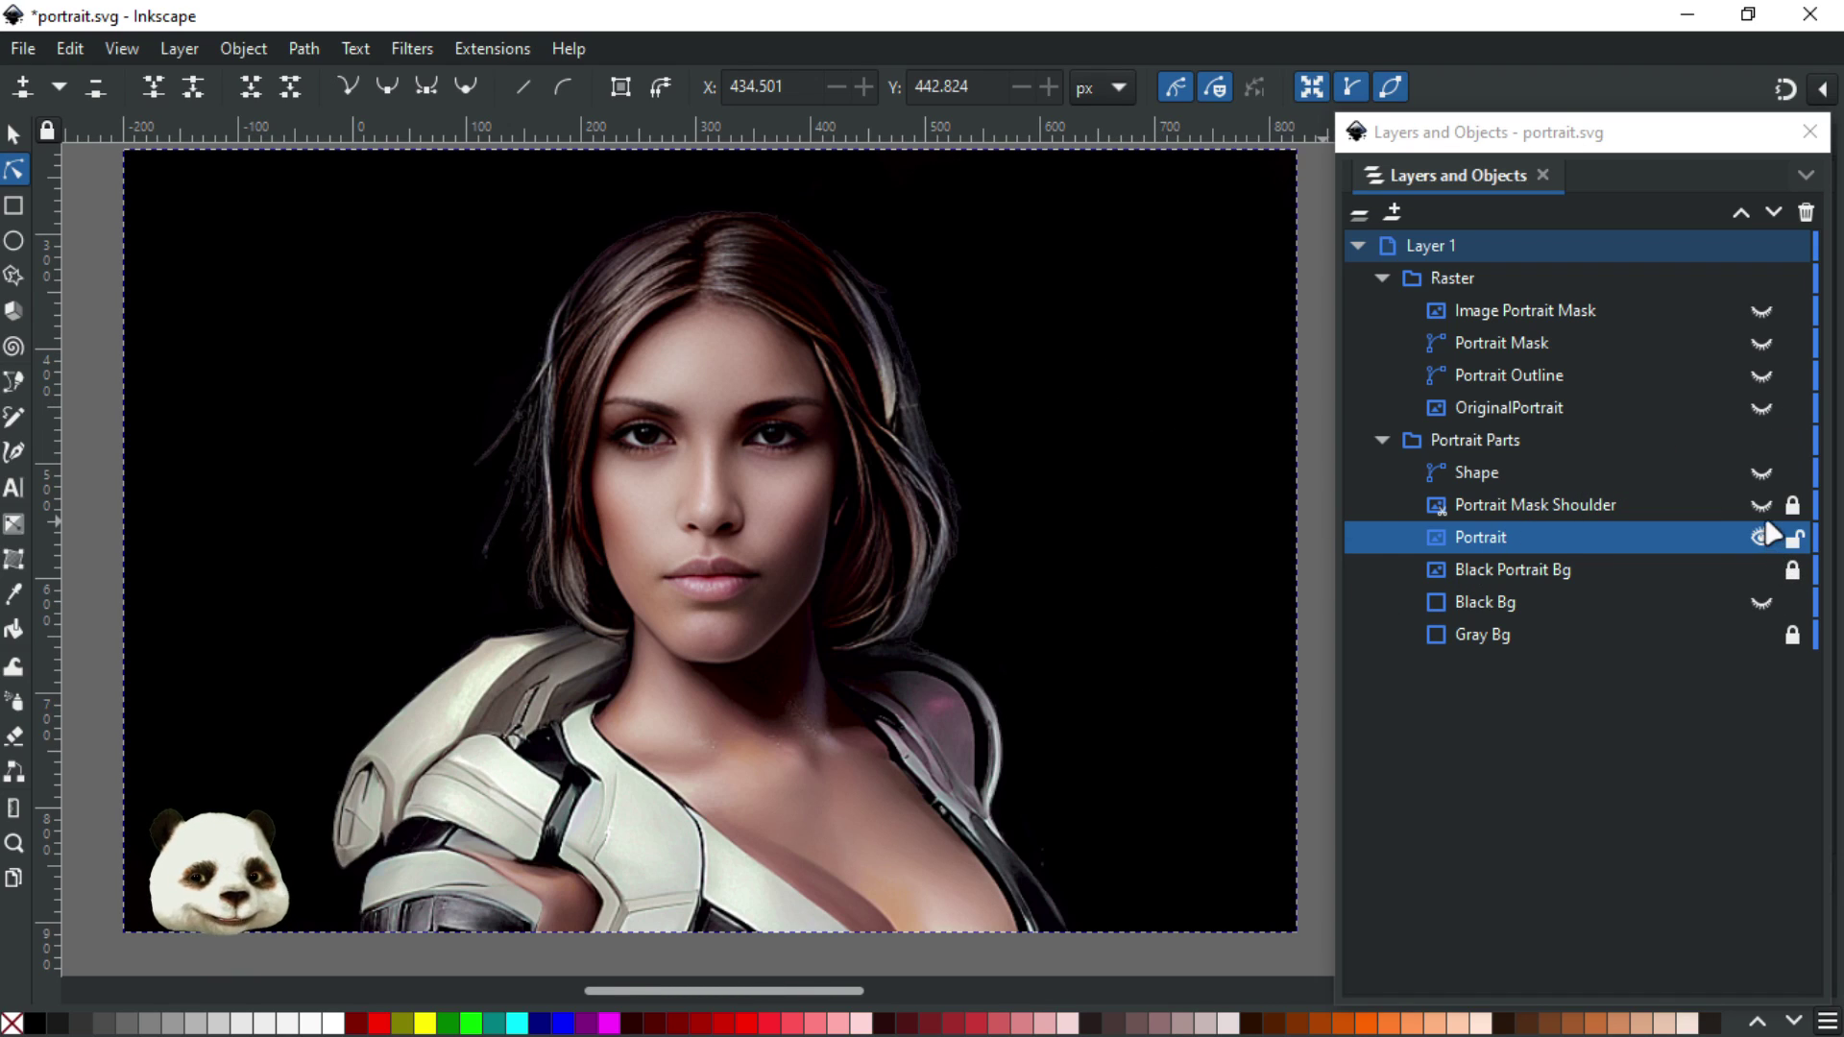
click(1761, 408)
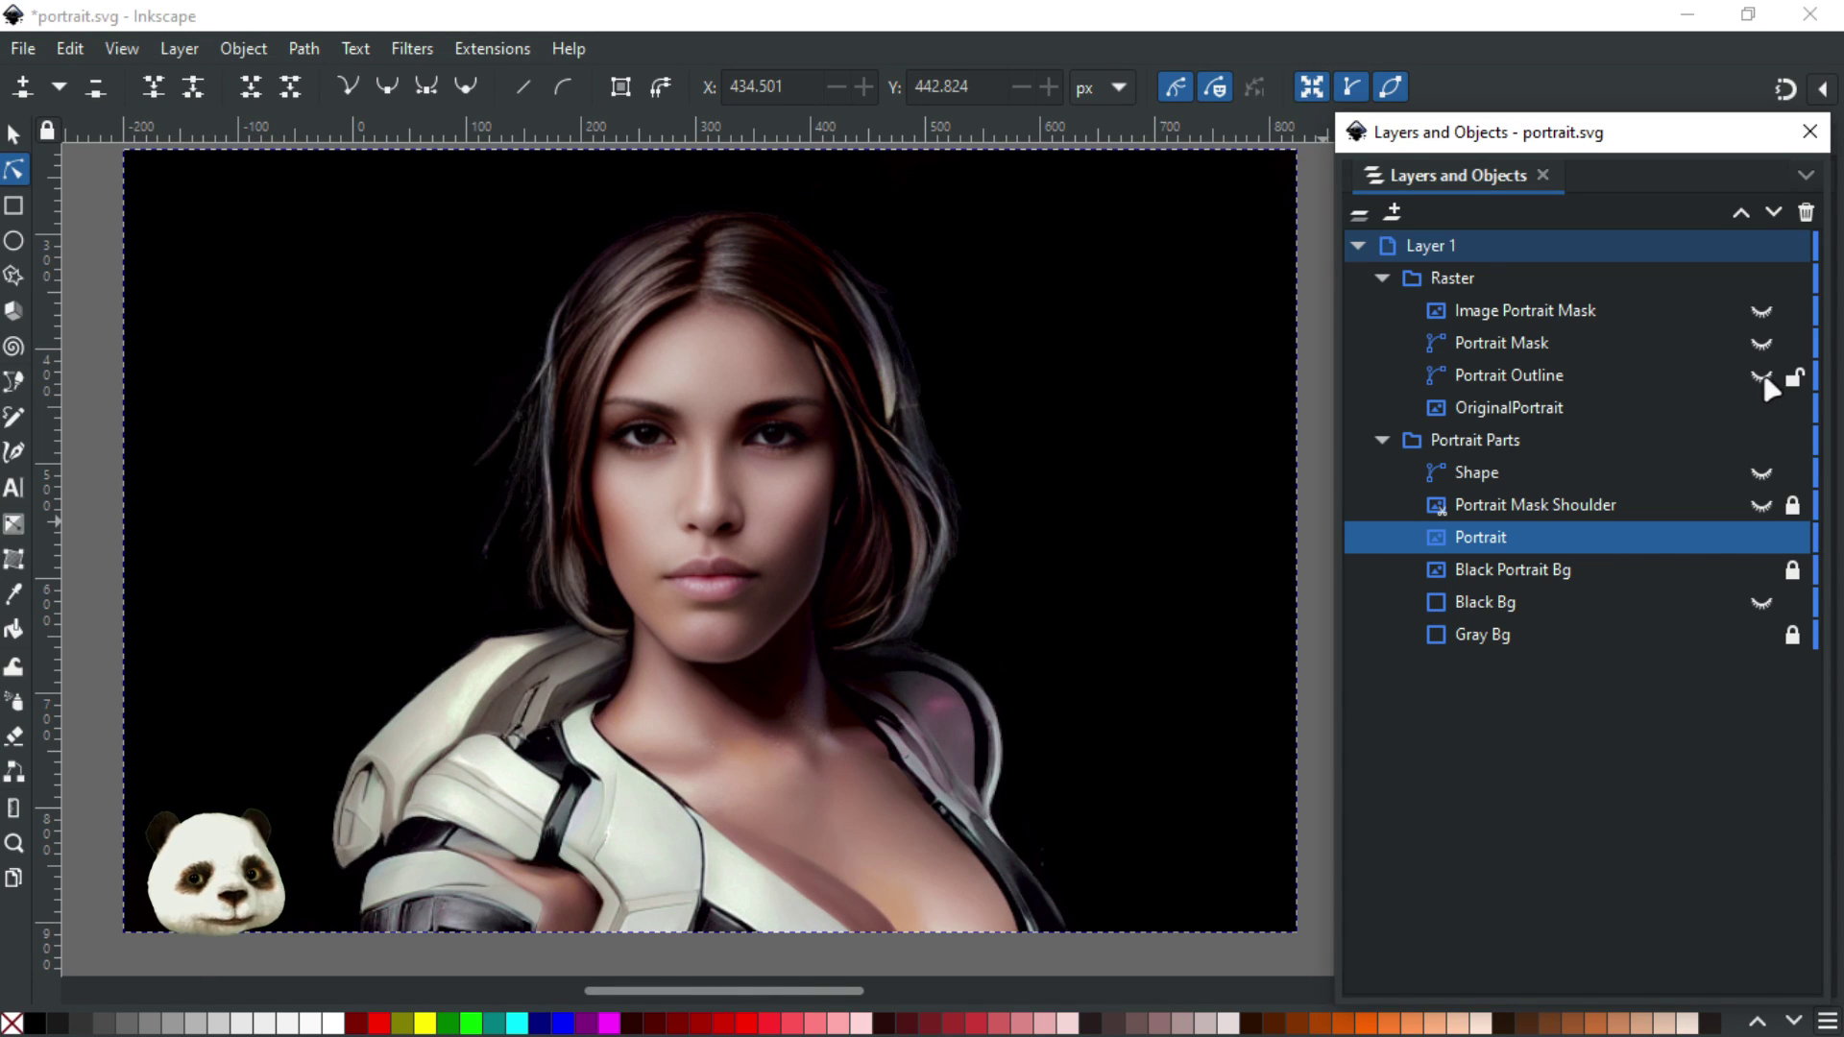
click(1761, 376)
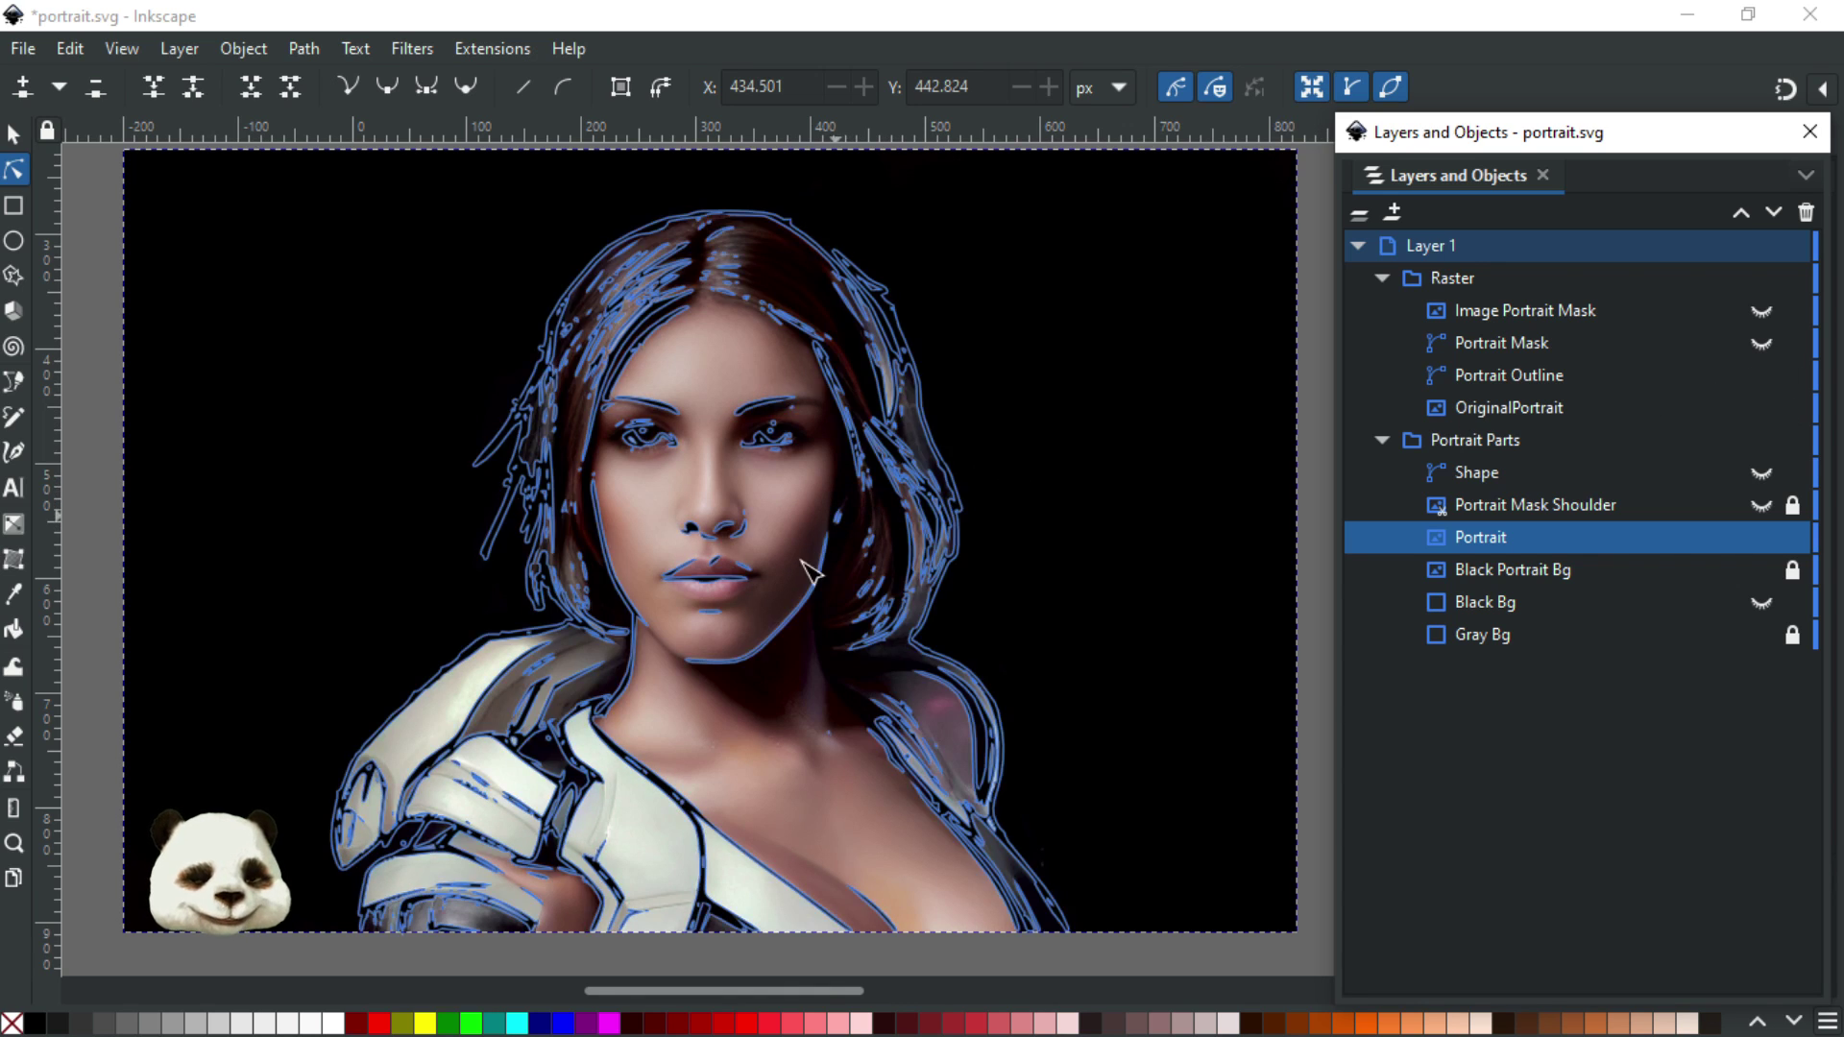
scroll(967, 452, up, 3)
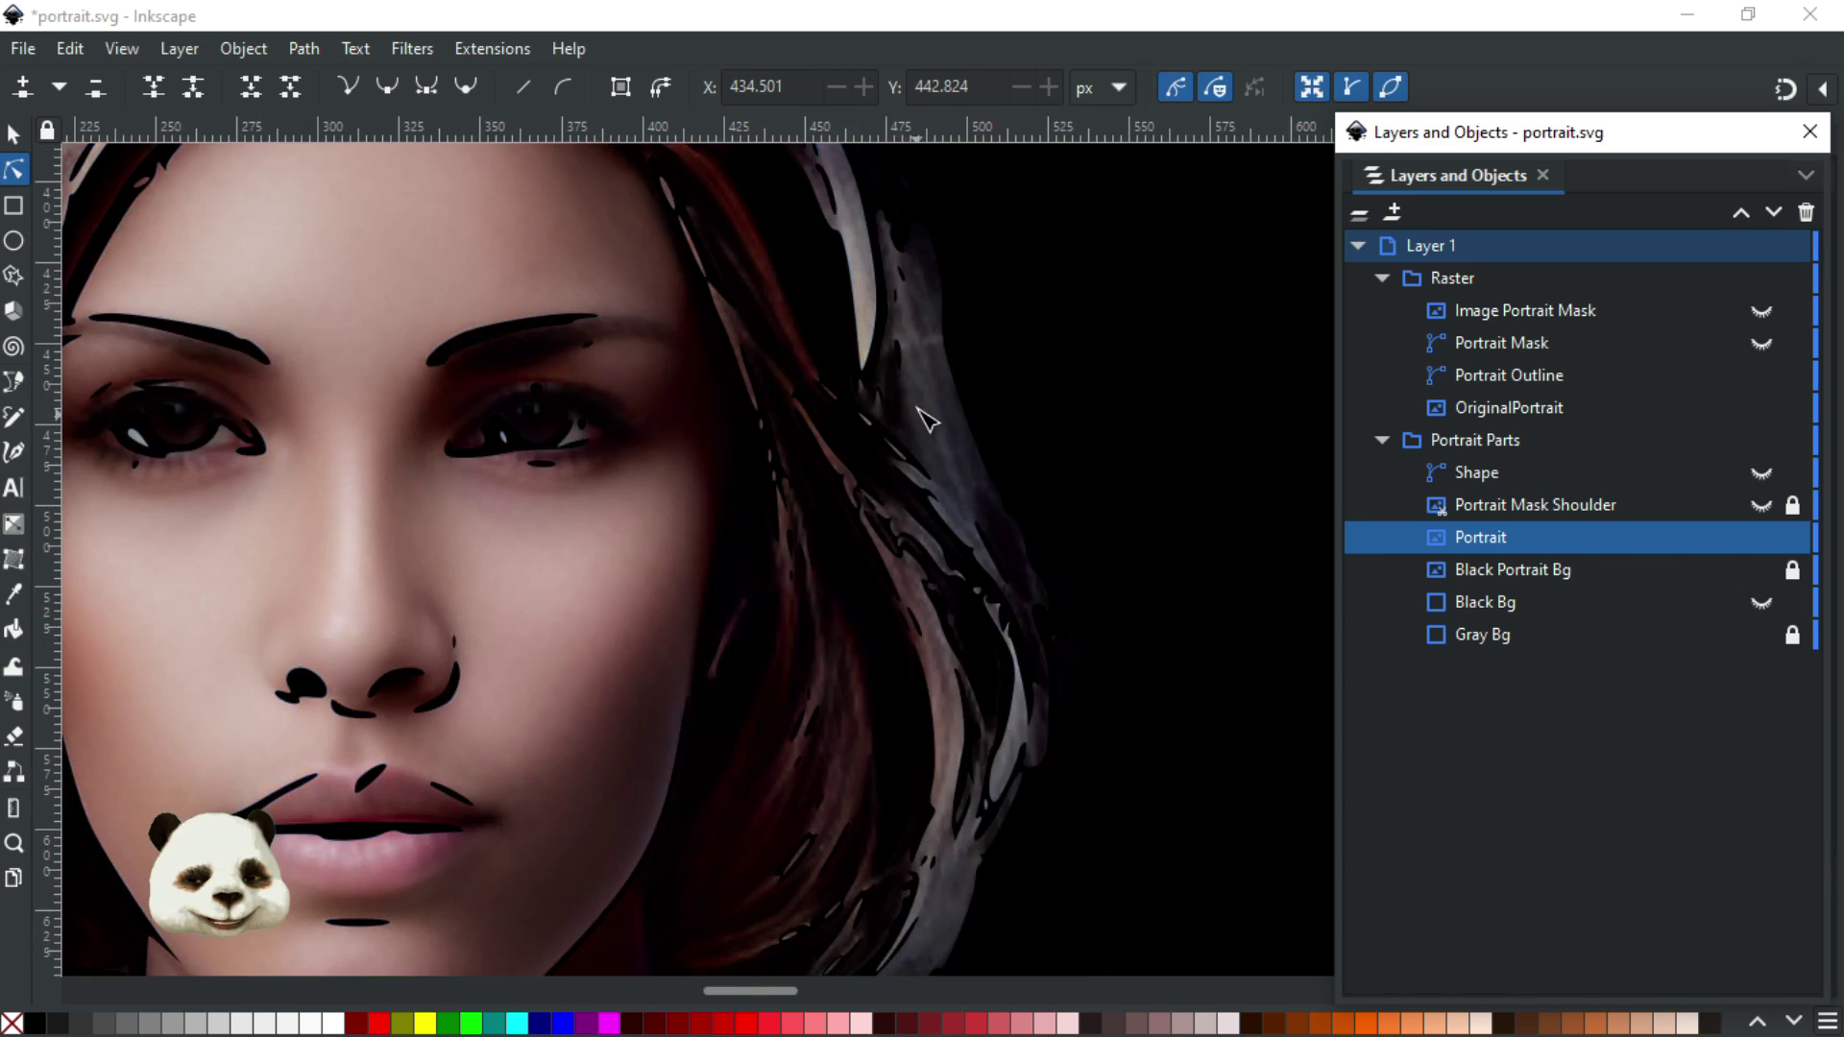
key(5)
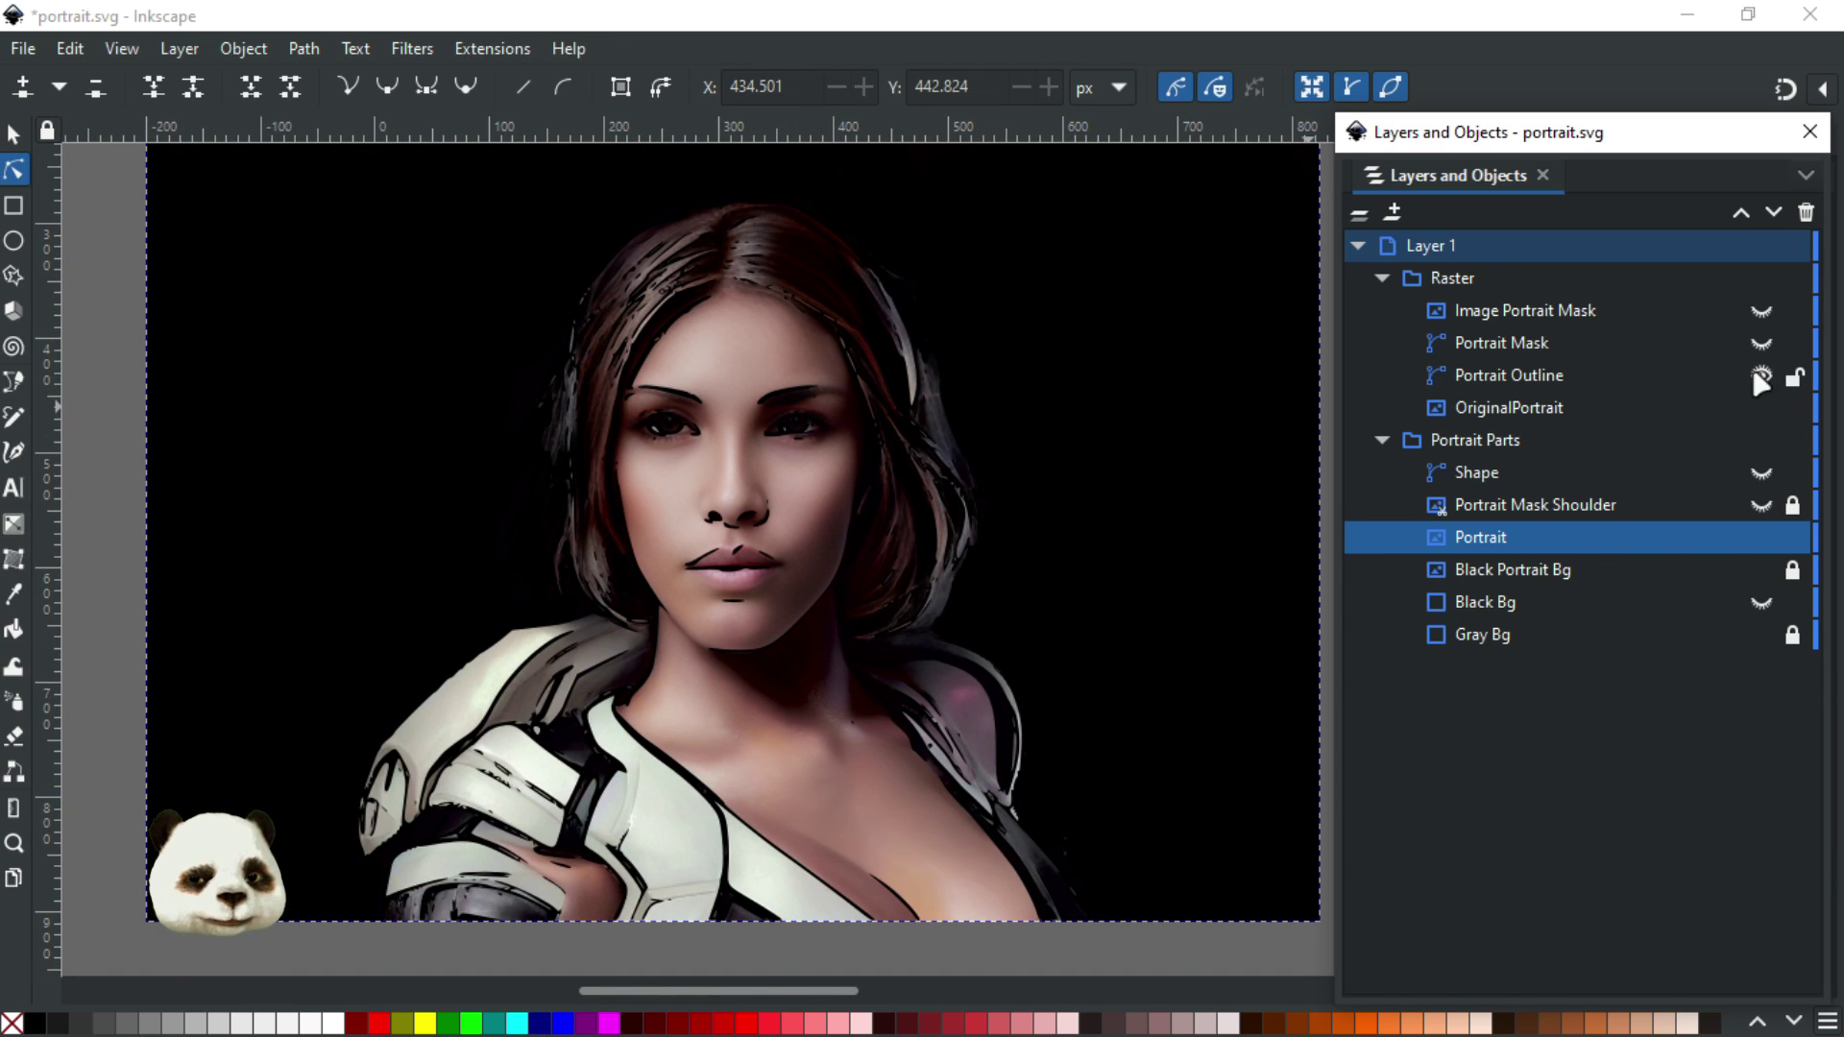
Hide Portrait Outline, open Trace Bitmap for the OriginalPortrait image and clear the Layers and Objects window out of its way
click(1759, 376)
click(1634, 405)
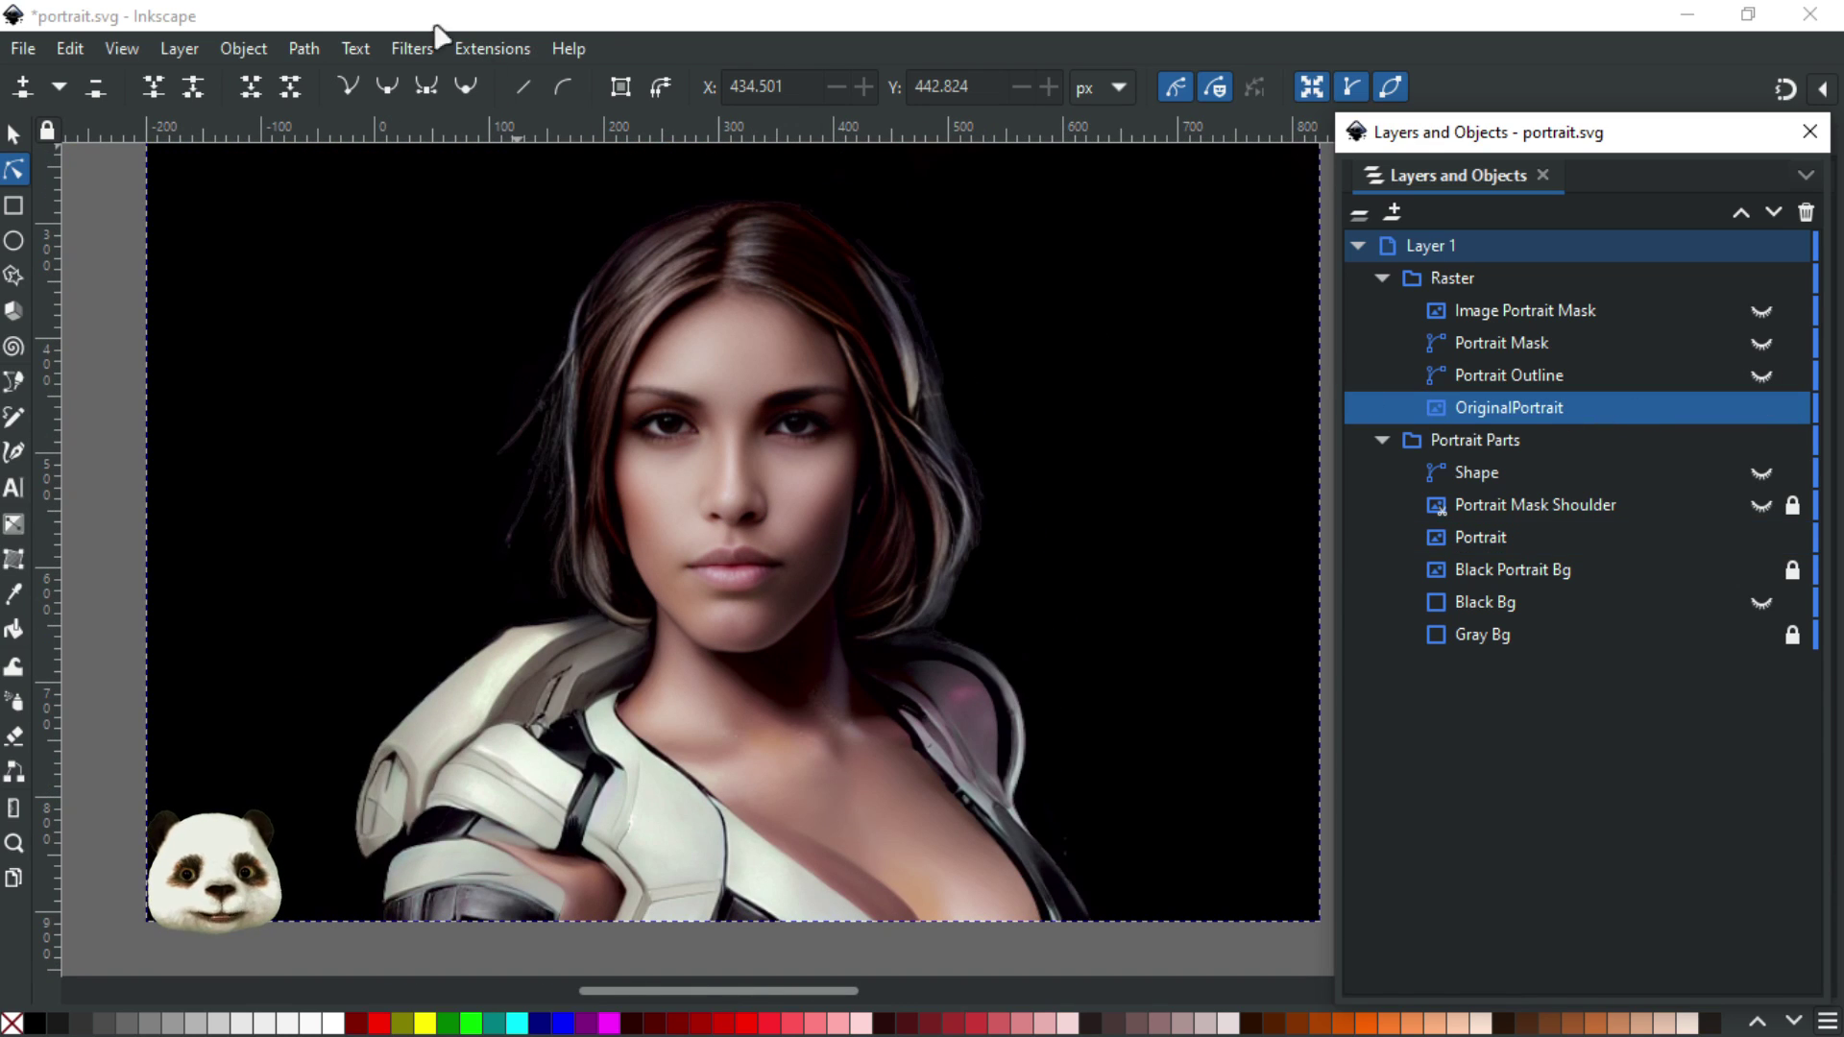
click(304, 48)
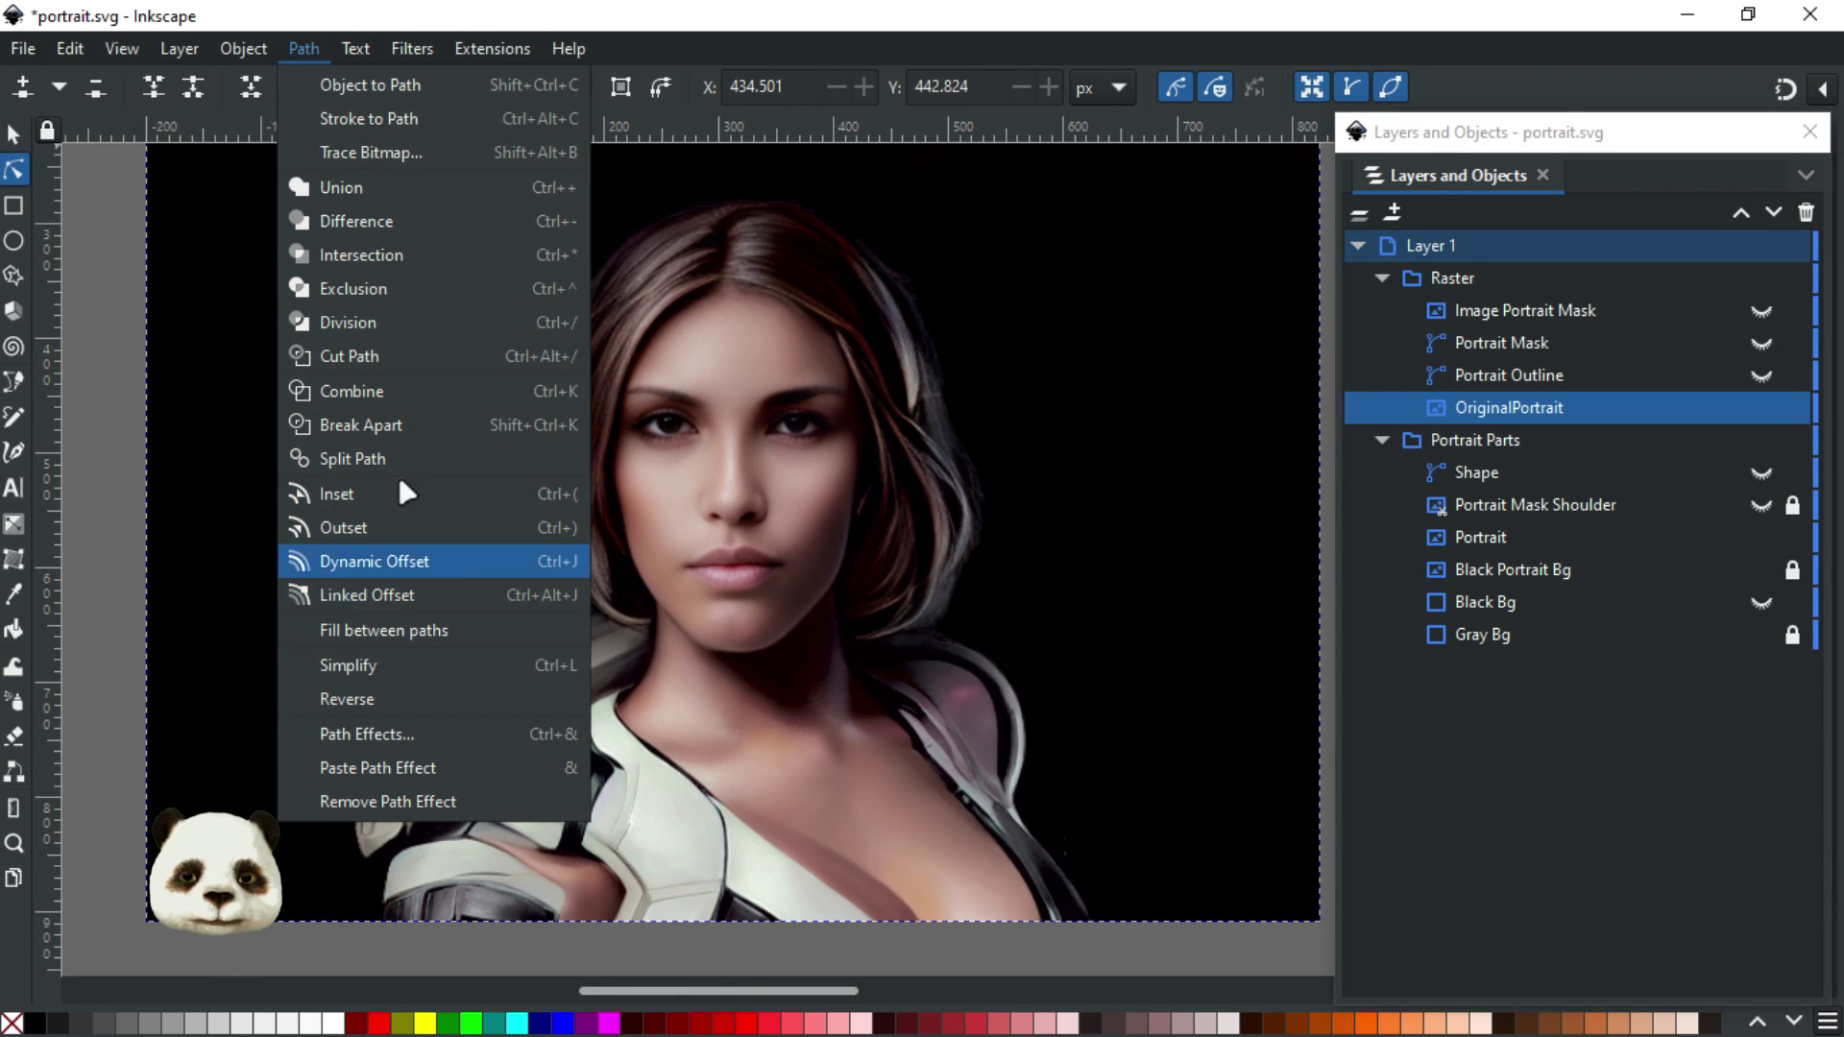
click(398, 151)
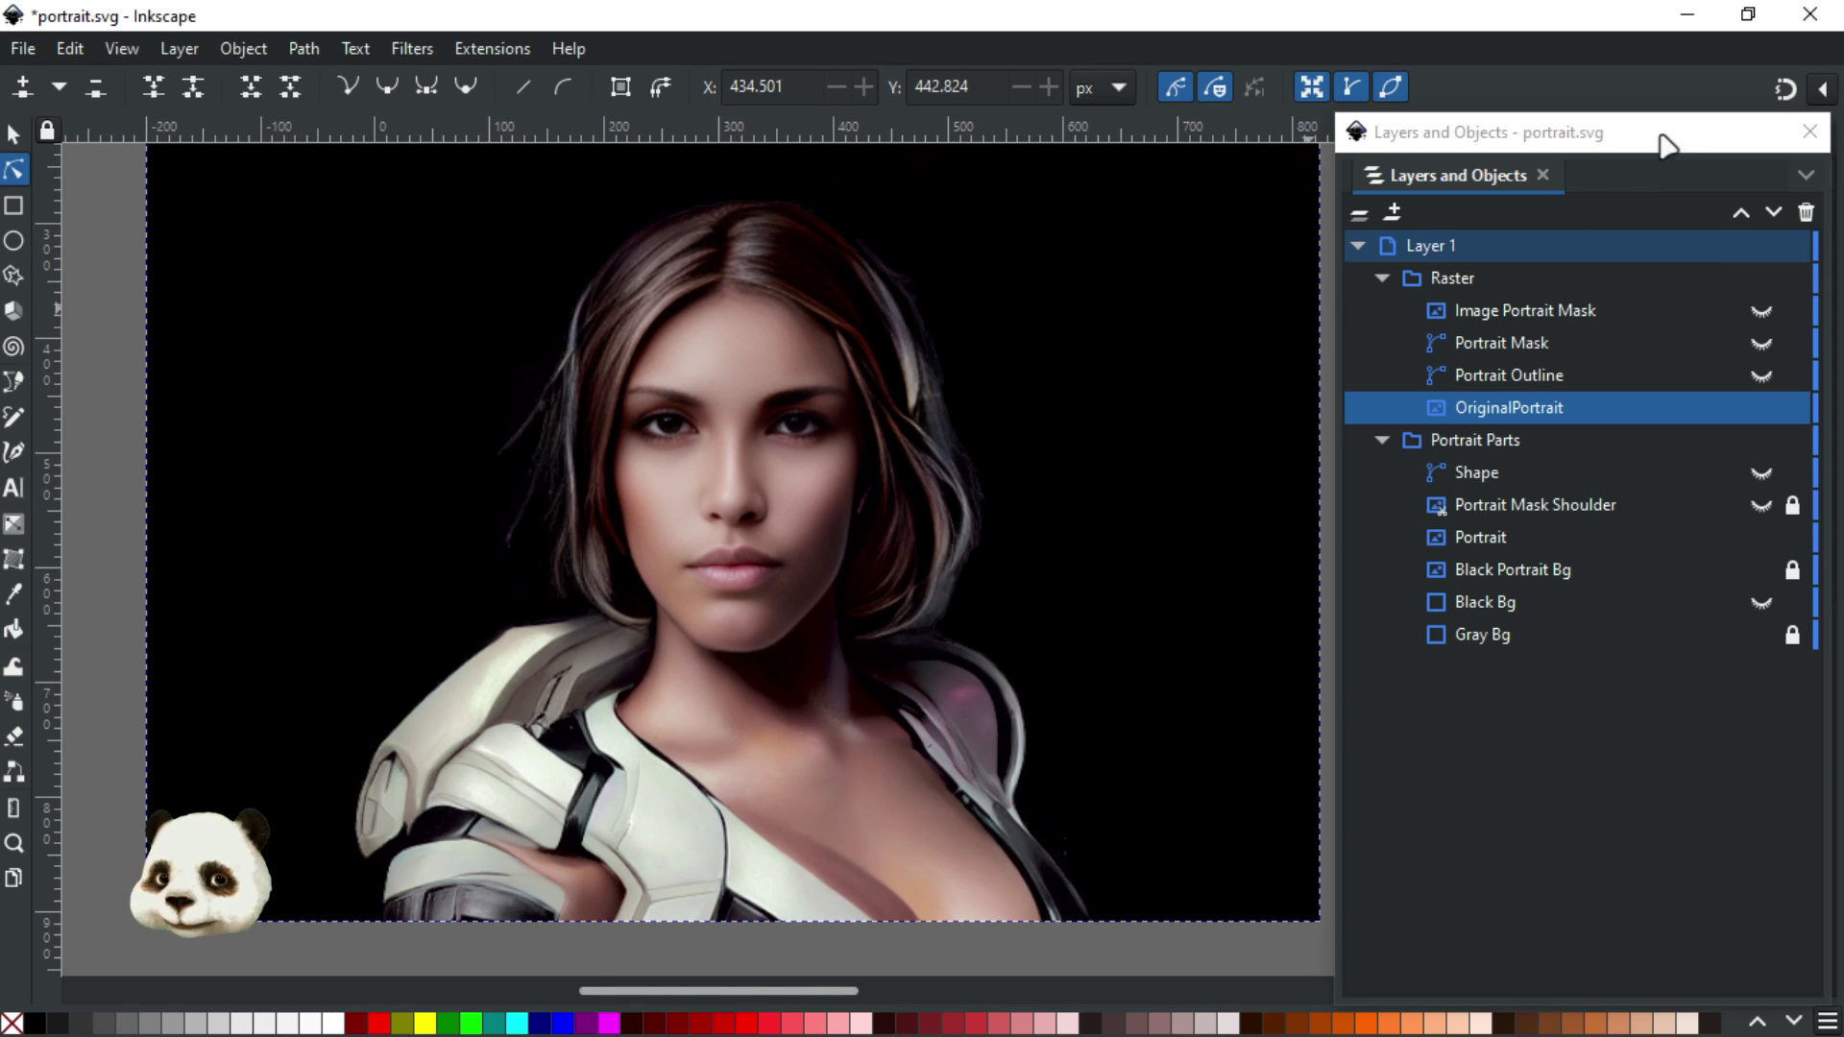
mouse_move(1507, 144)
mouse_down()
mouse_move(1076, 382)
mouse_move(1091, 169)
mouse_move(0, 83)
mouse_up()
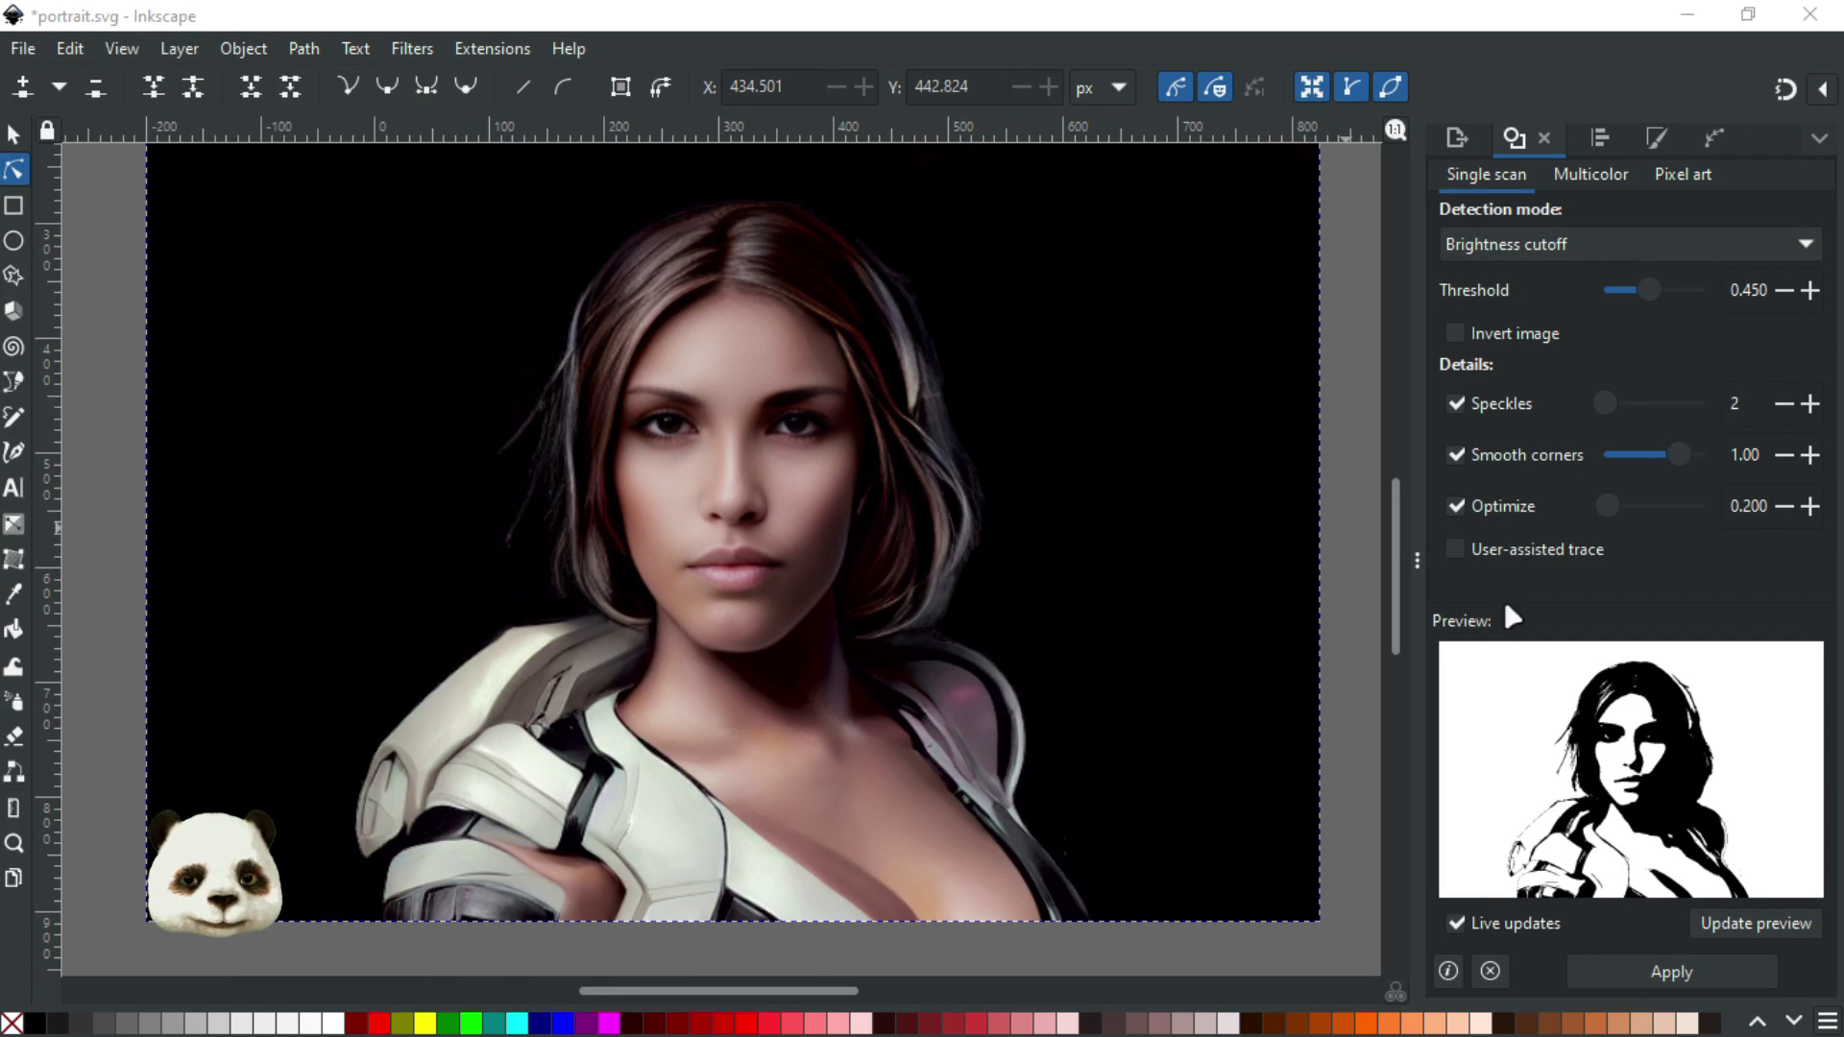
Preview the single-scan trace with Edge detection, and set the detection mode back to Brightness cutoff
click(1546, 245)
click(1501, 288)
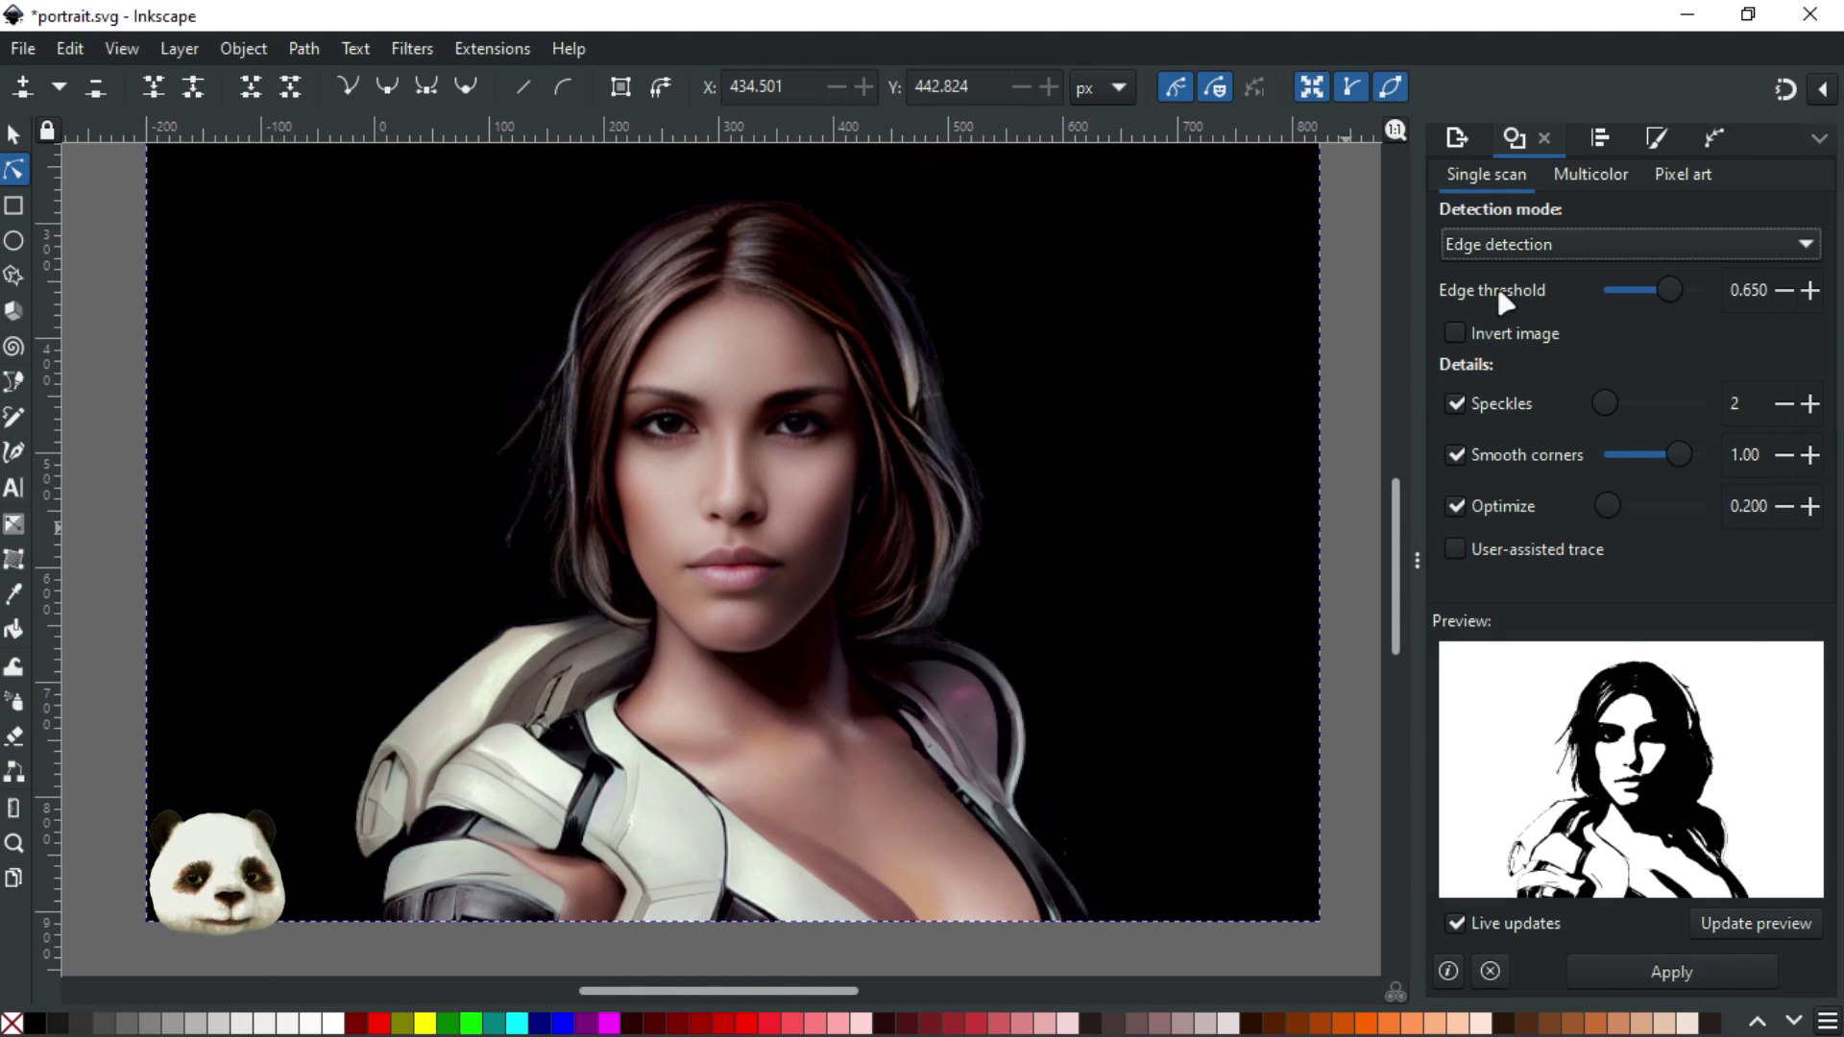
click(1491, 248)
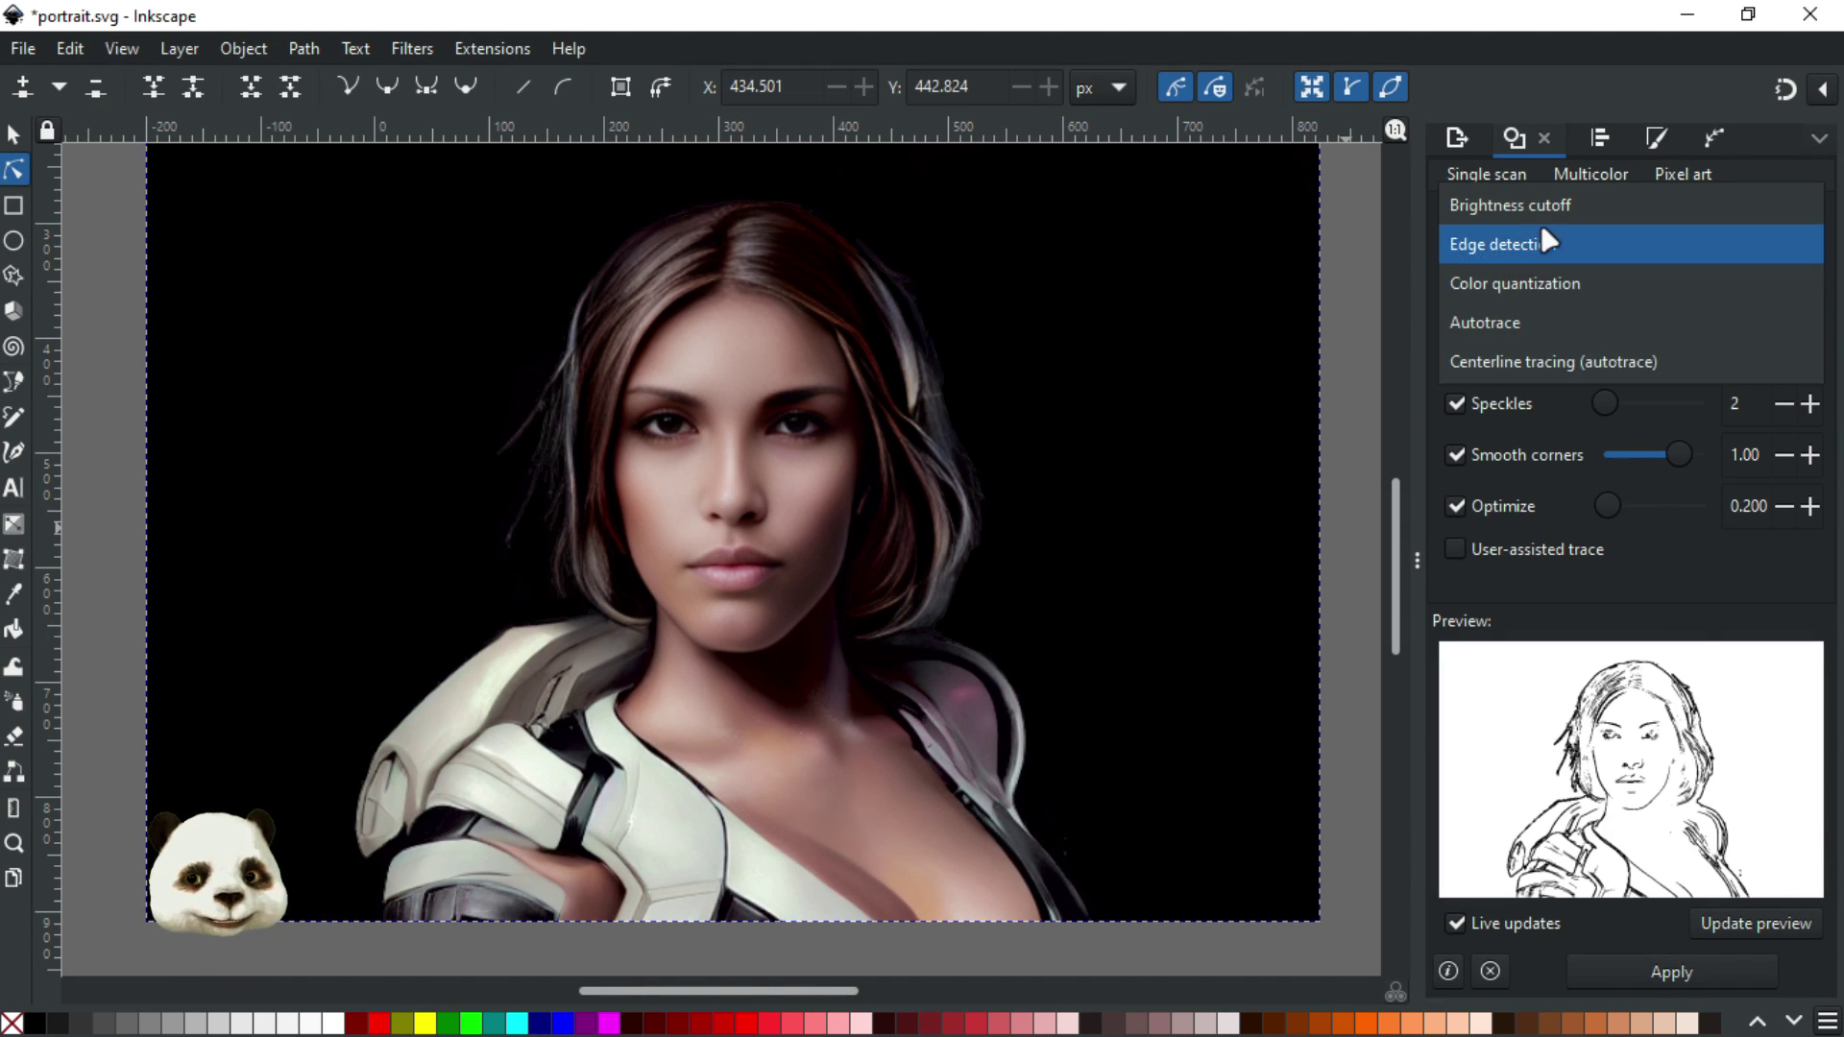
click(1551, 193)
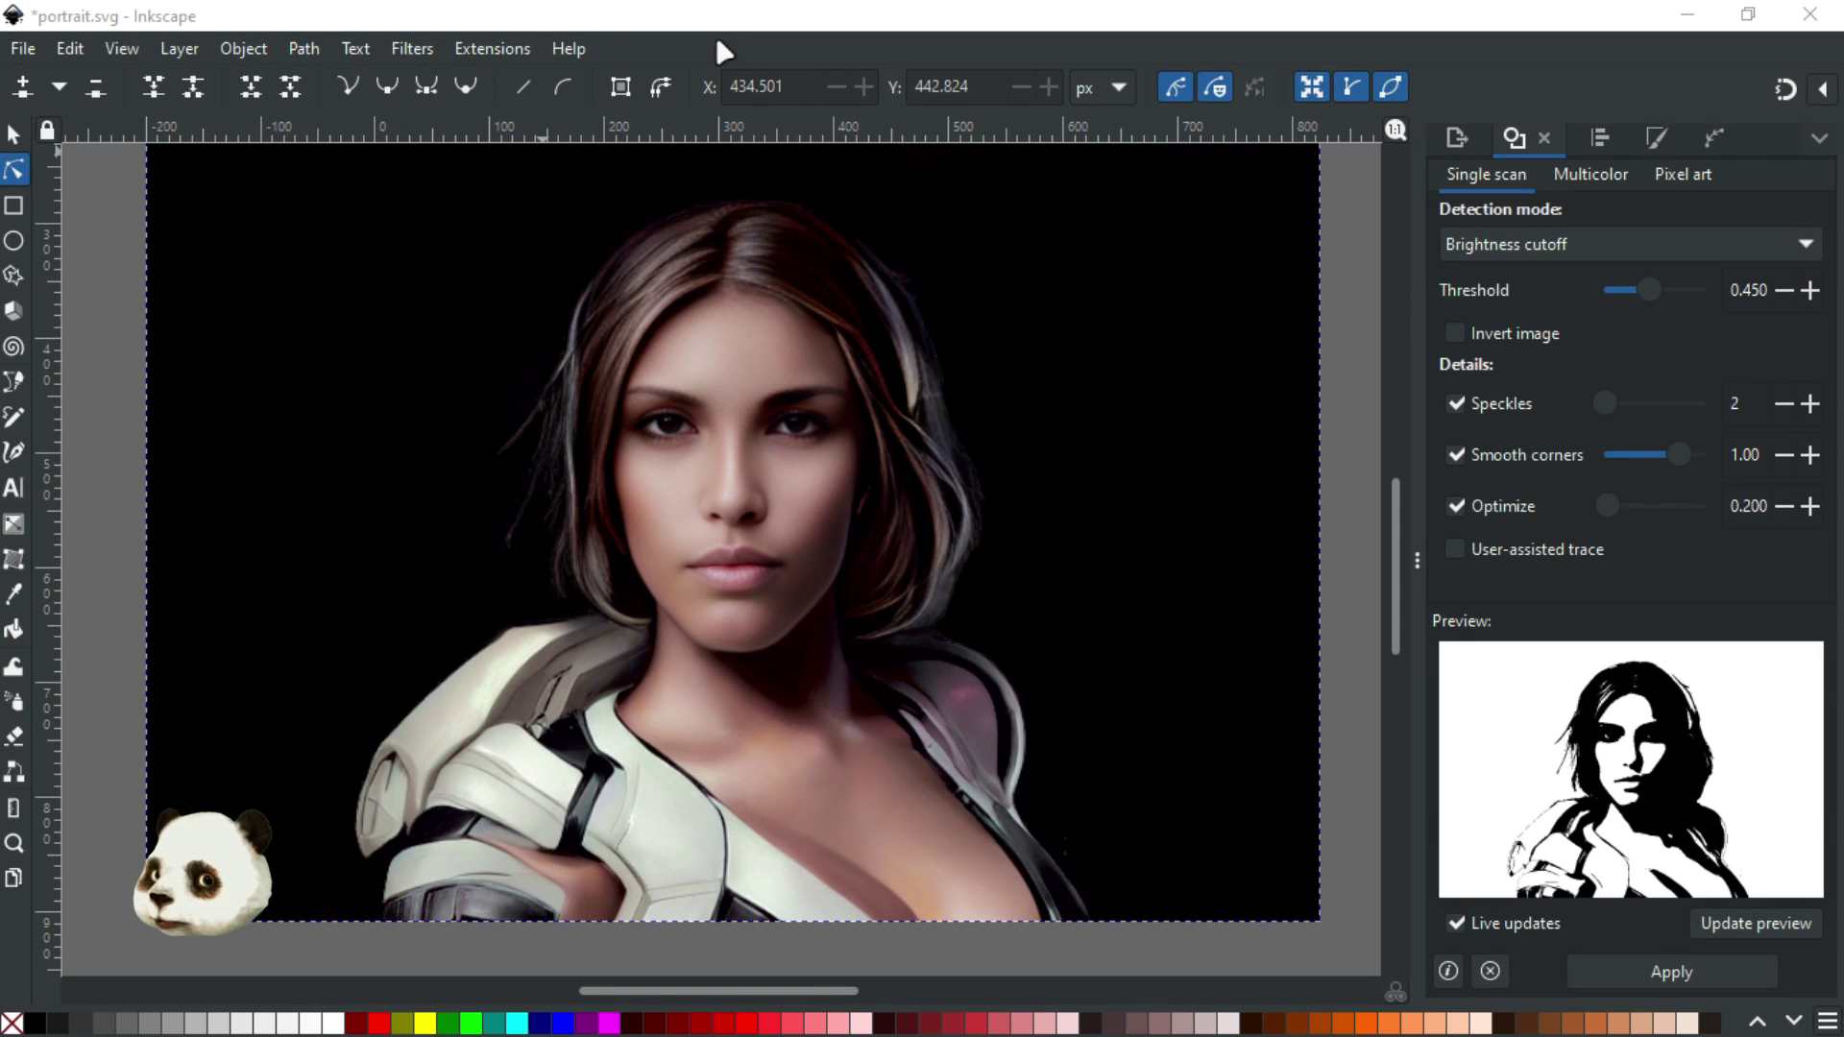
Switch to Affinity Photo, show the Pixel silhouette layer in path556.png with the Flood Select tool active, and return to Inkscape
key(alt+Tab)
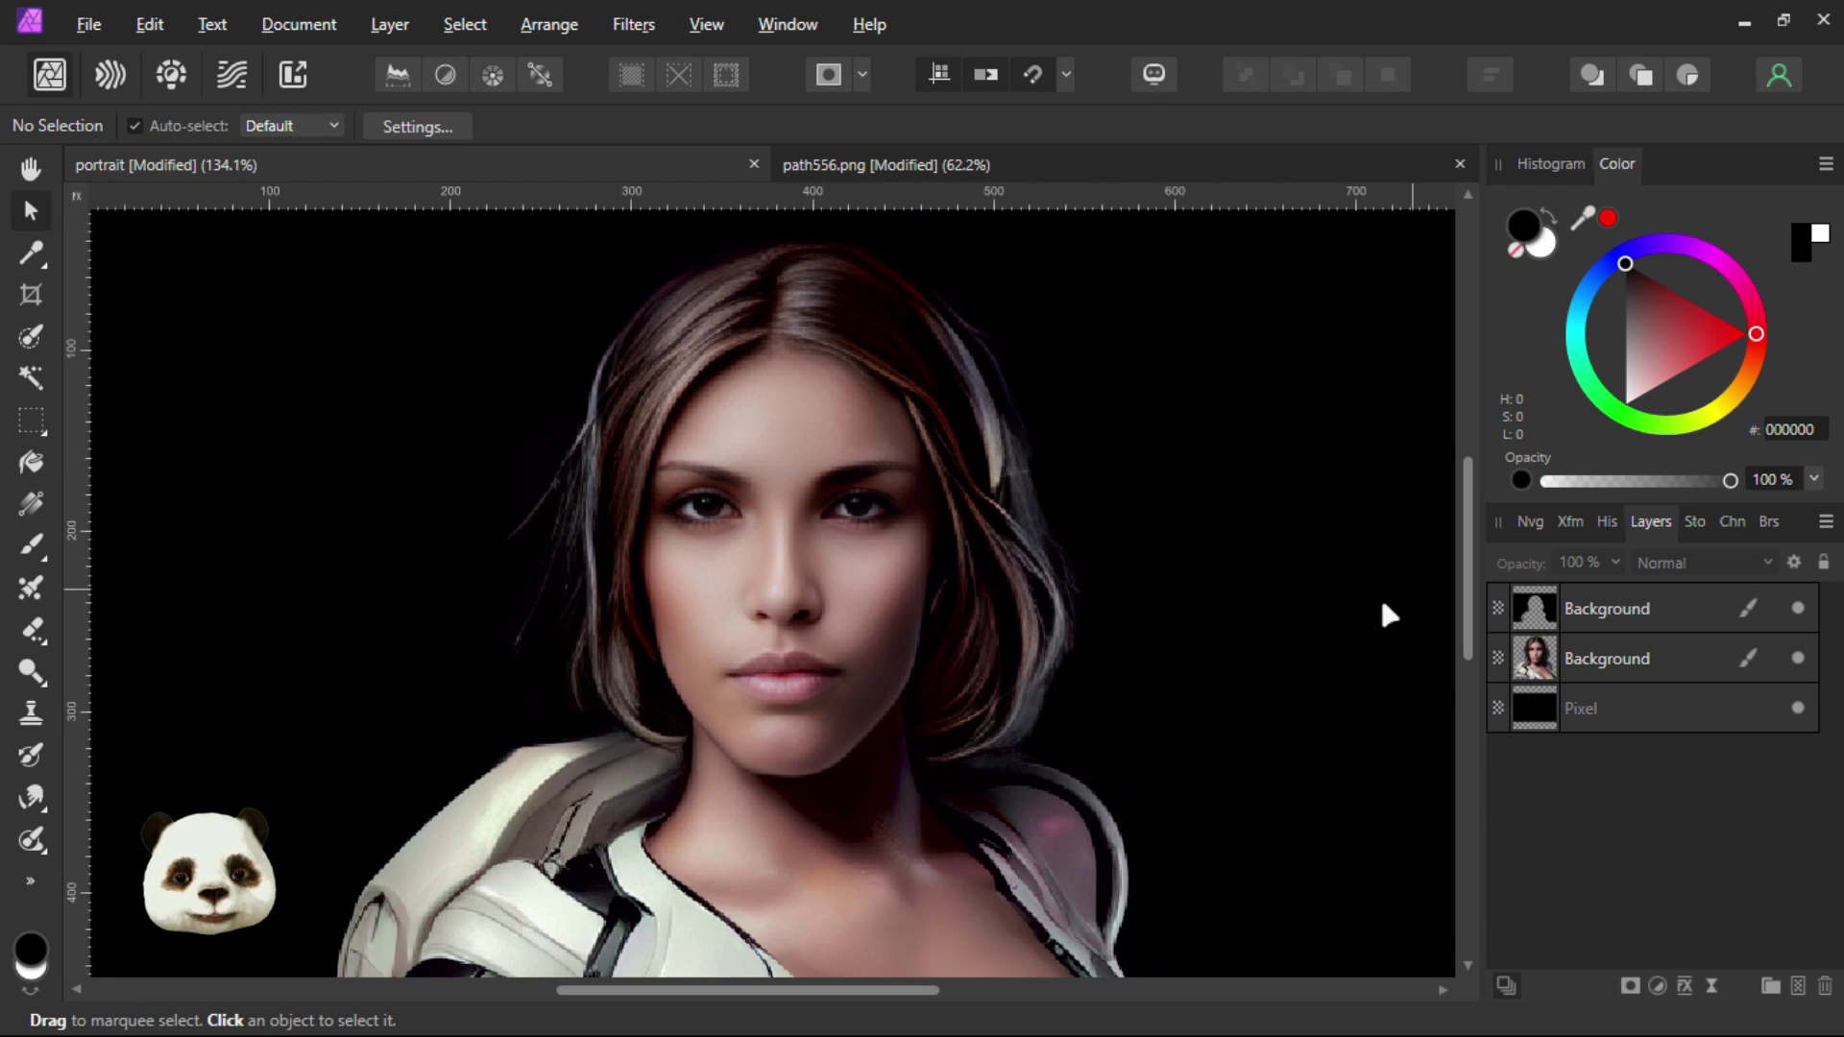
click(887, 164)
key(w)
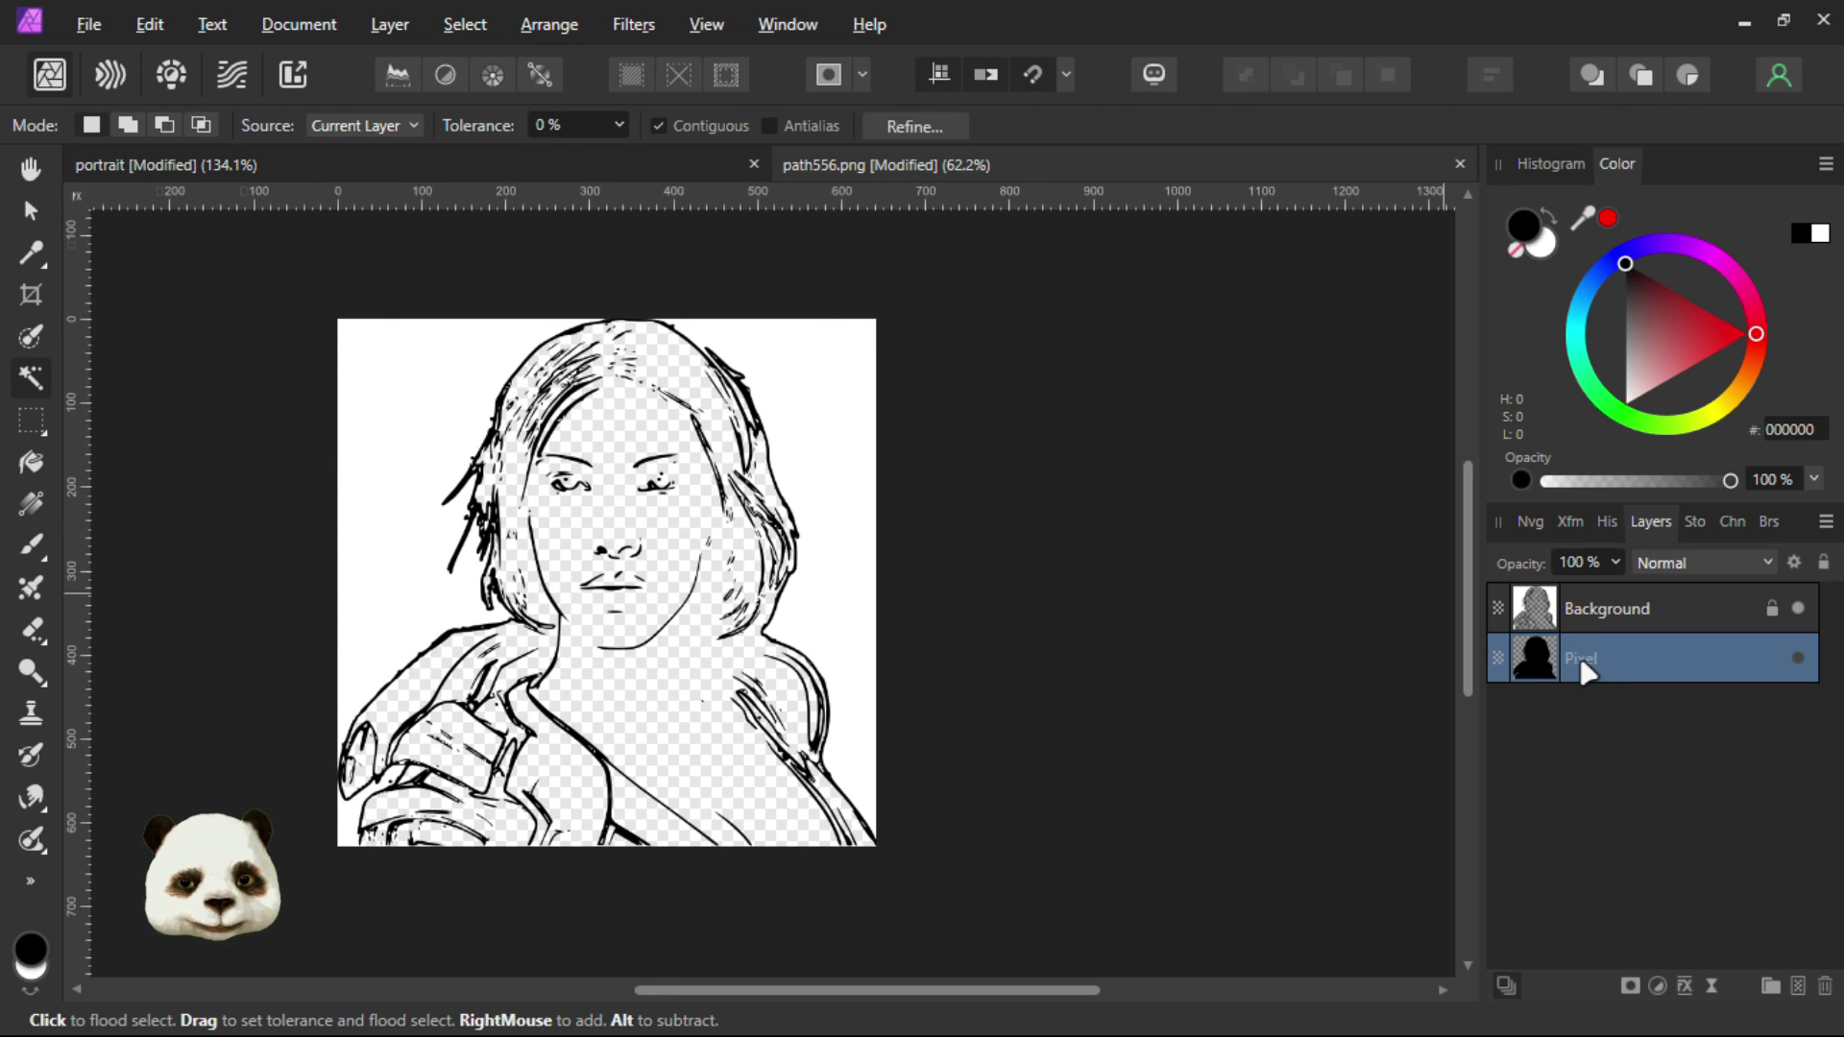
click(1798, 660)
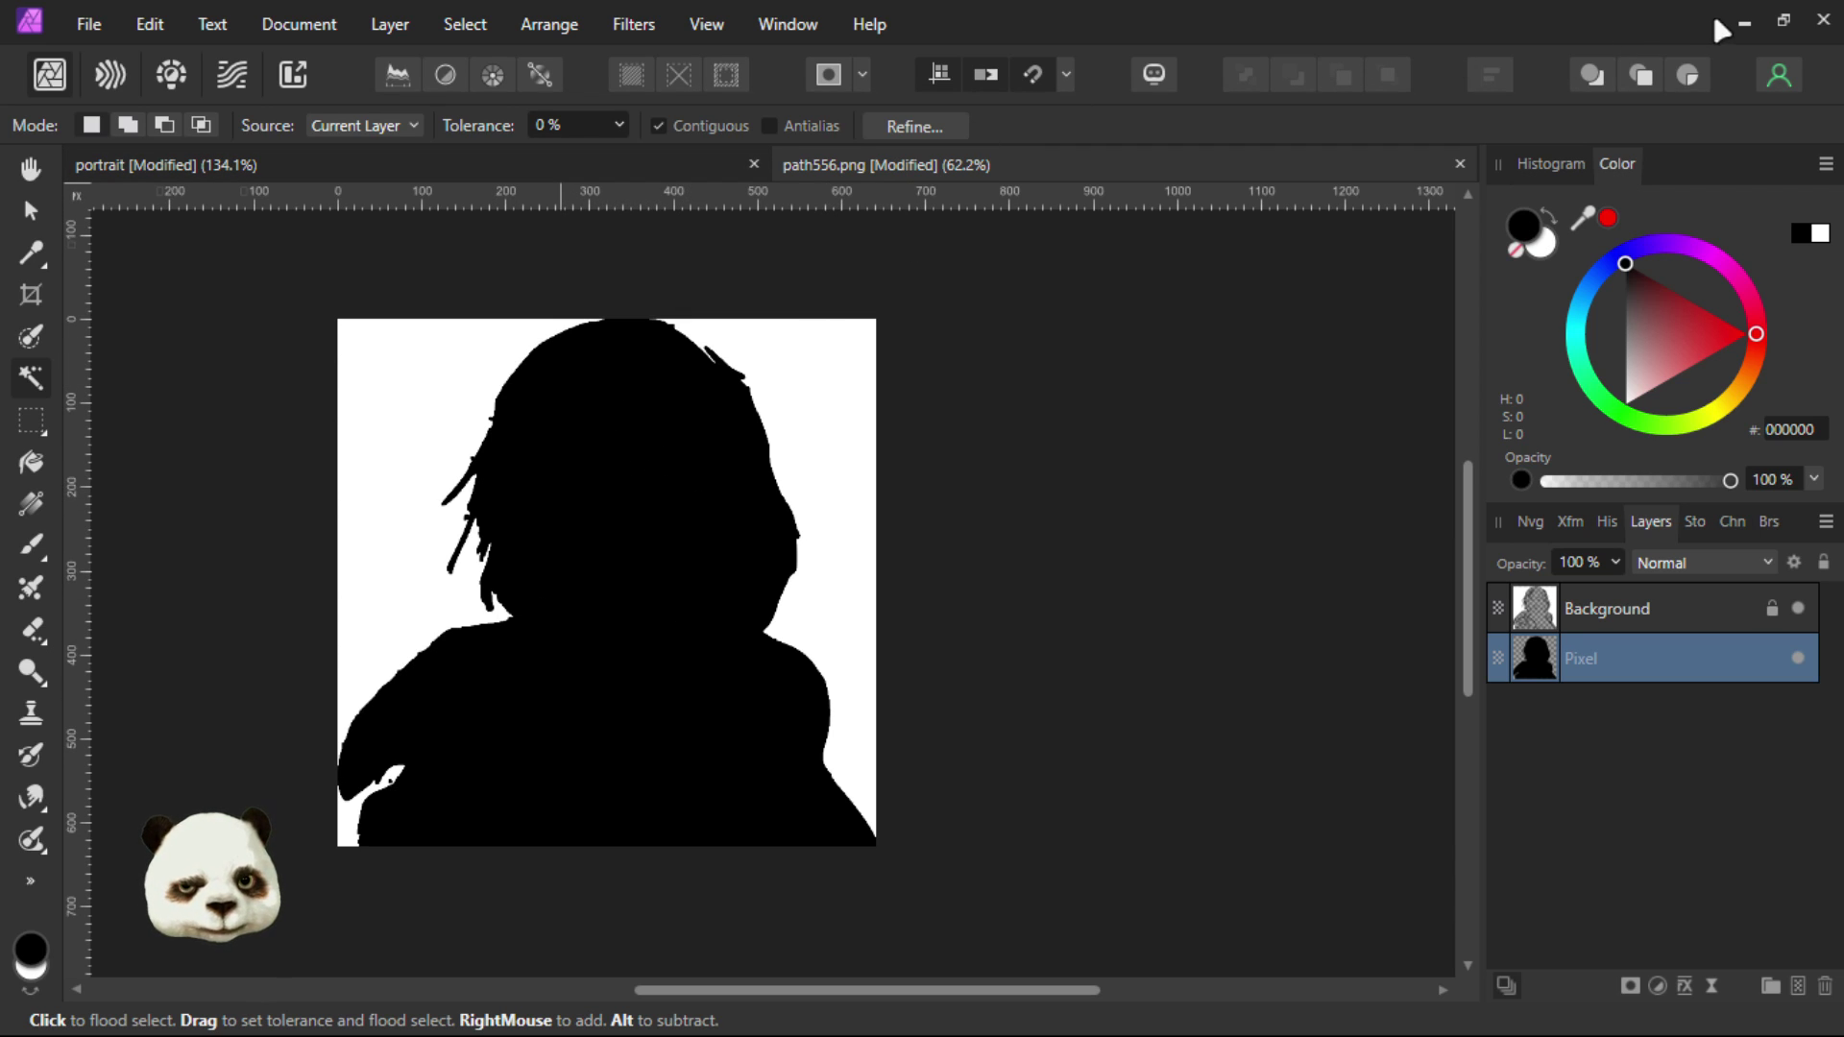
click(1743, 23)
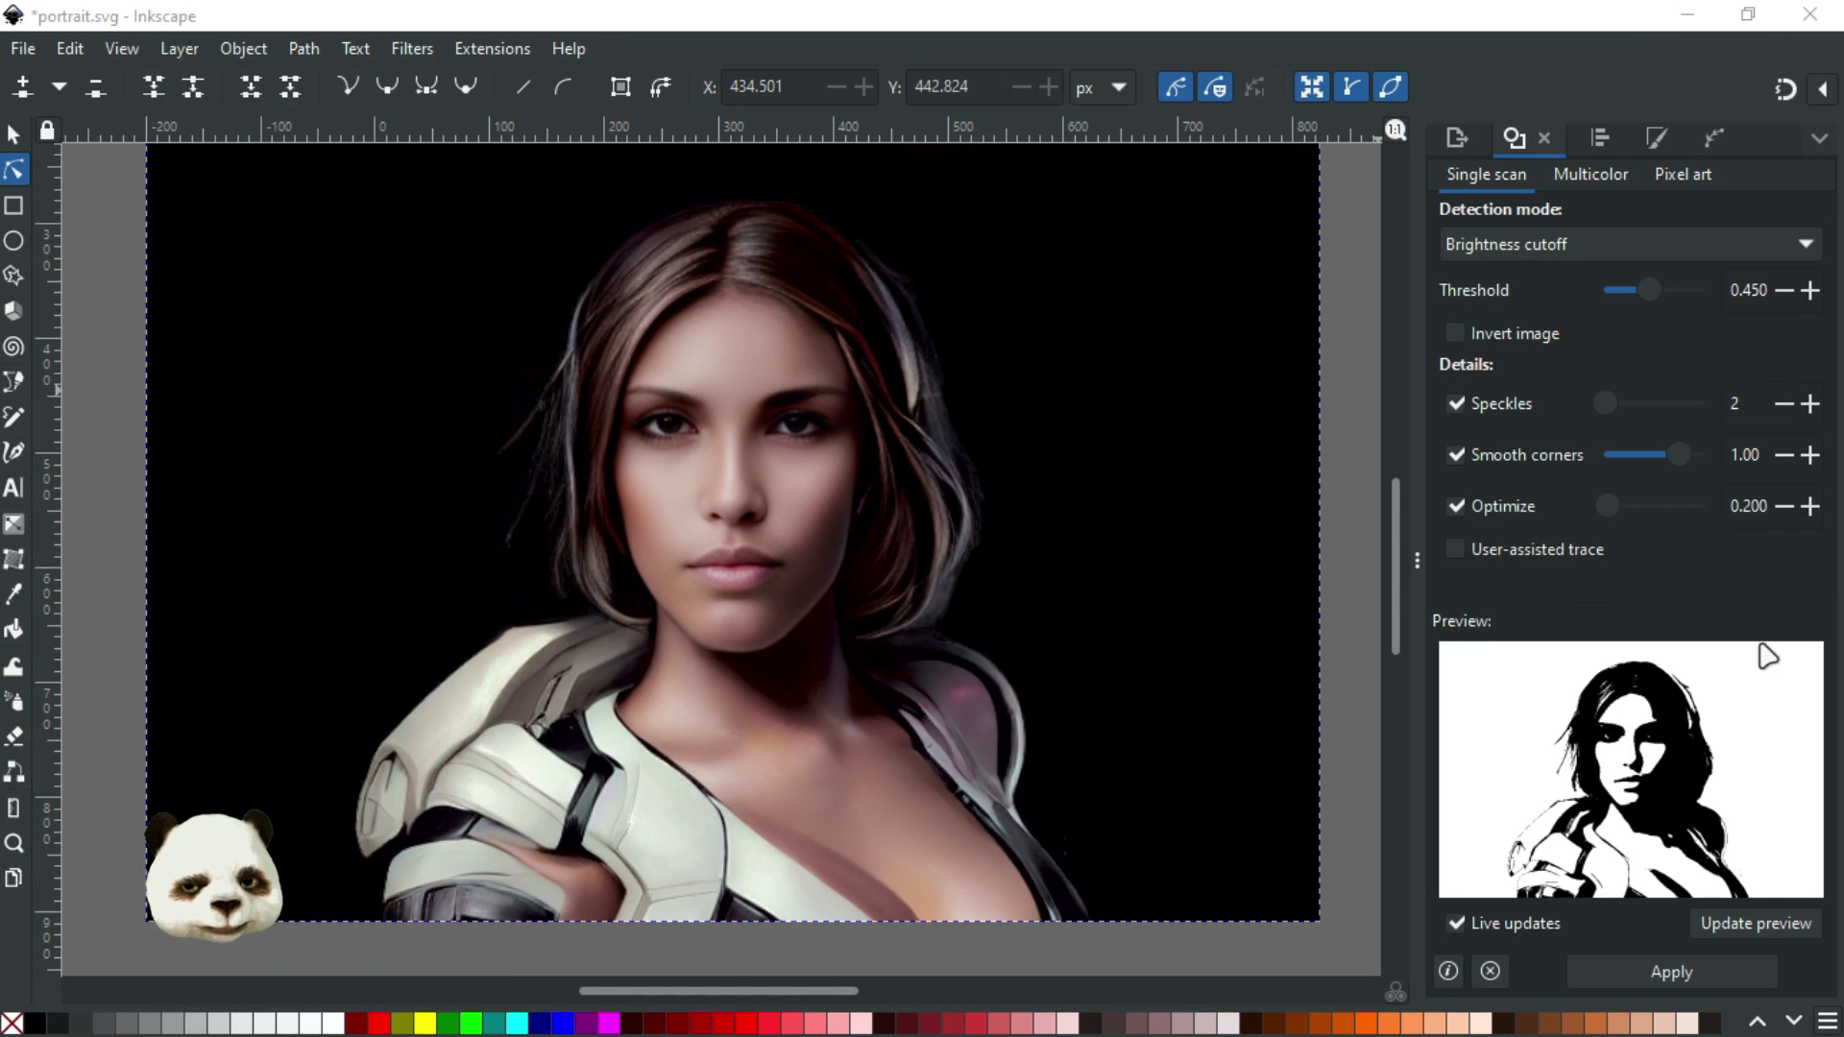
Bring back the Layers and Objects window and hide OriginalPortrait in the Raster group
click(1656, 137)
drag(0, 135, 1539, 132)
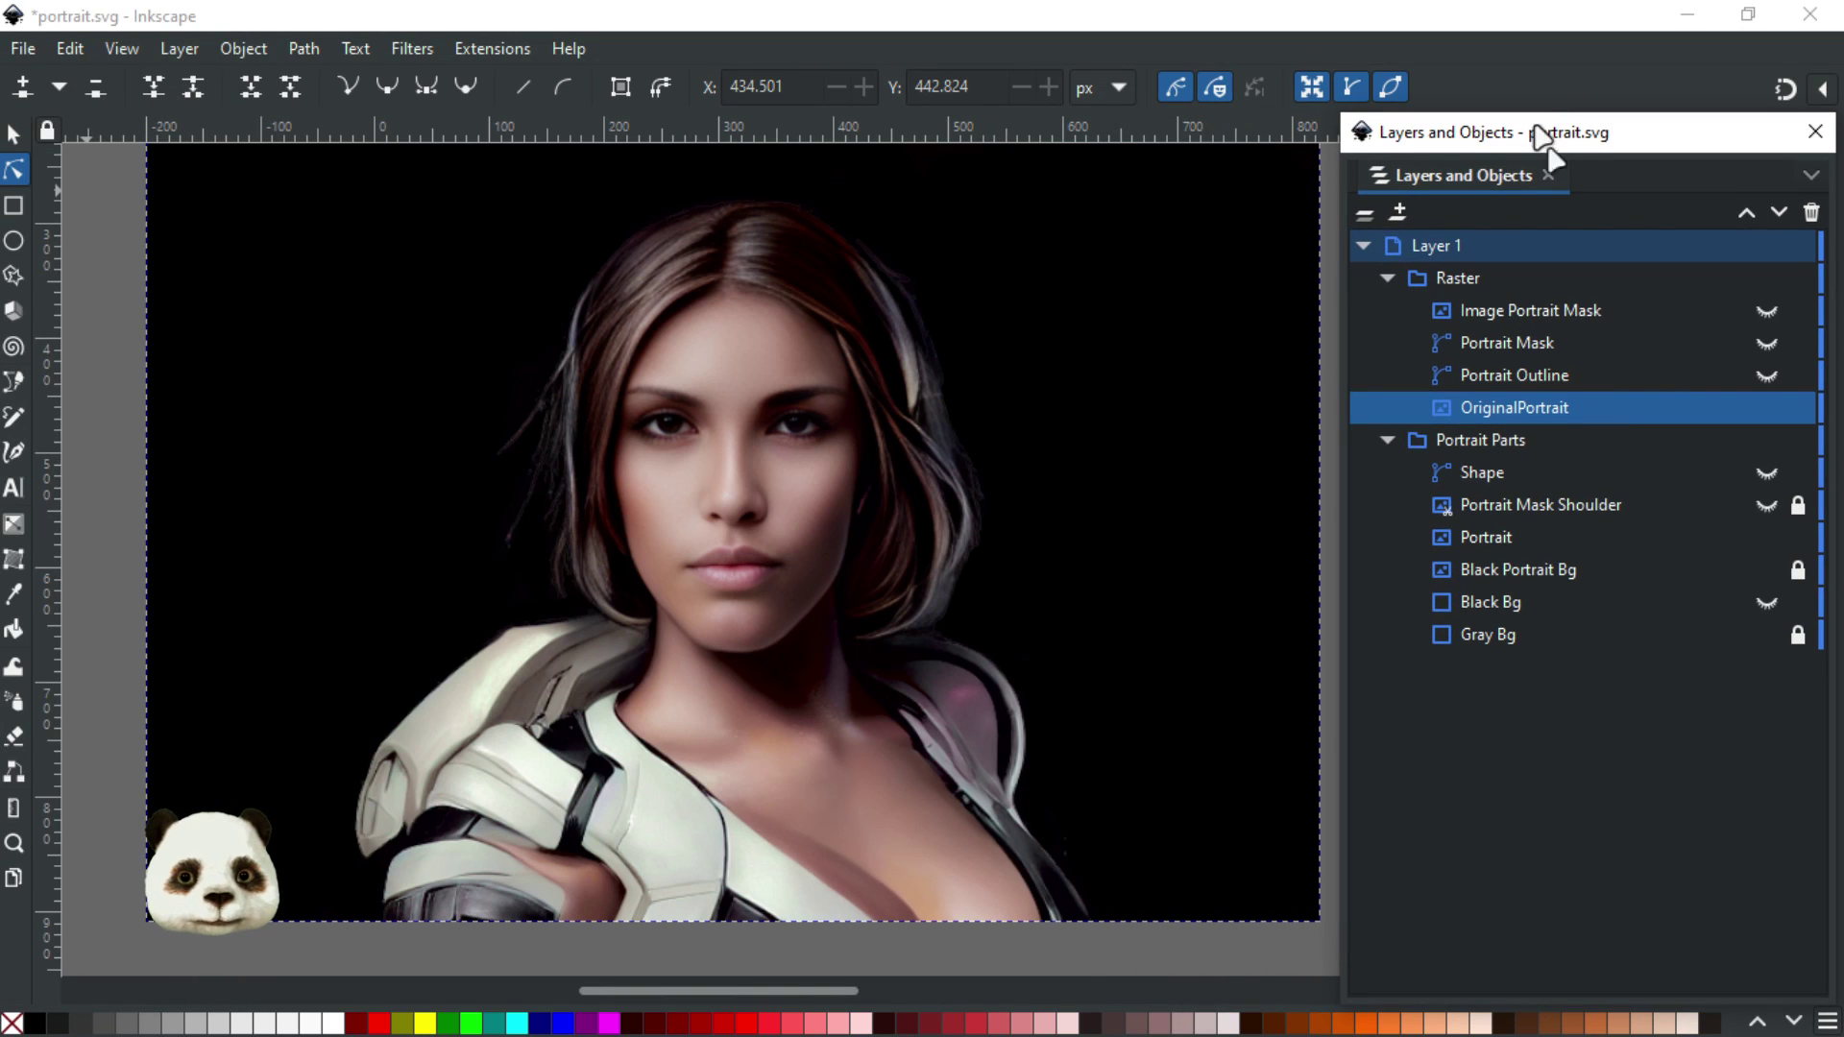
click(1767, 407)
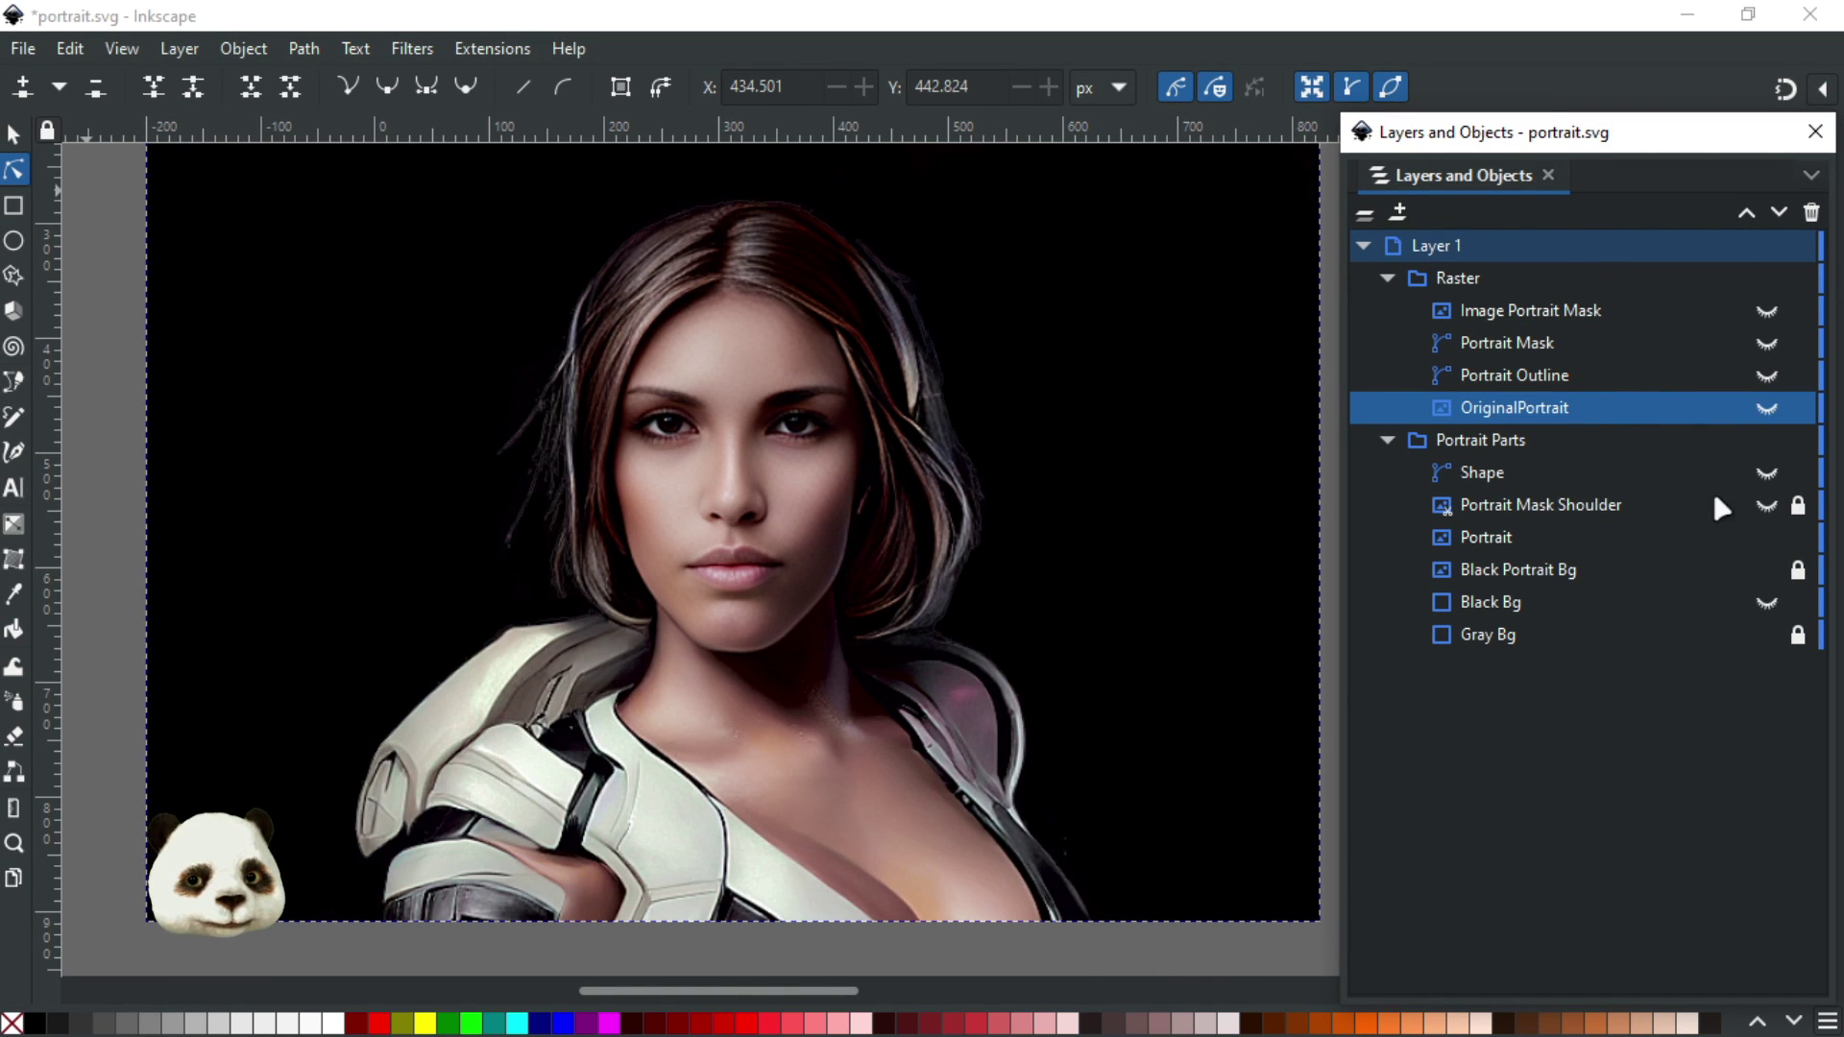
Toggle Portrait Mask on and off several times to compare its silhouette with the portrait, leaving it hidden
click(1767, 344)
click(1767, 344)
click(1767, 344)
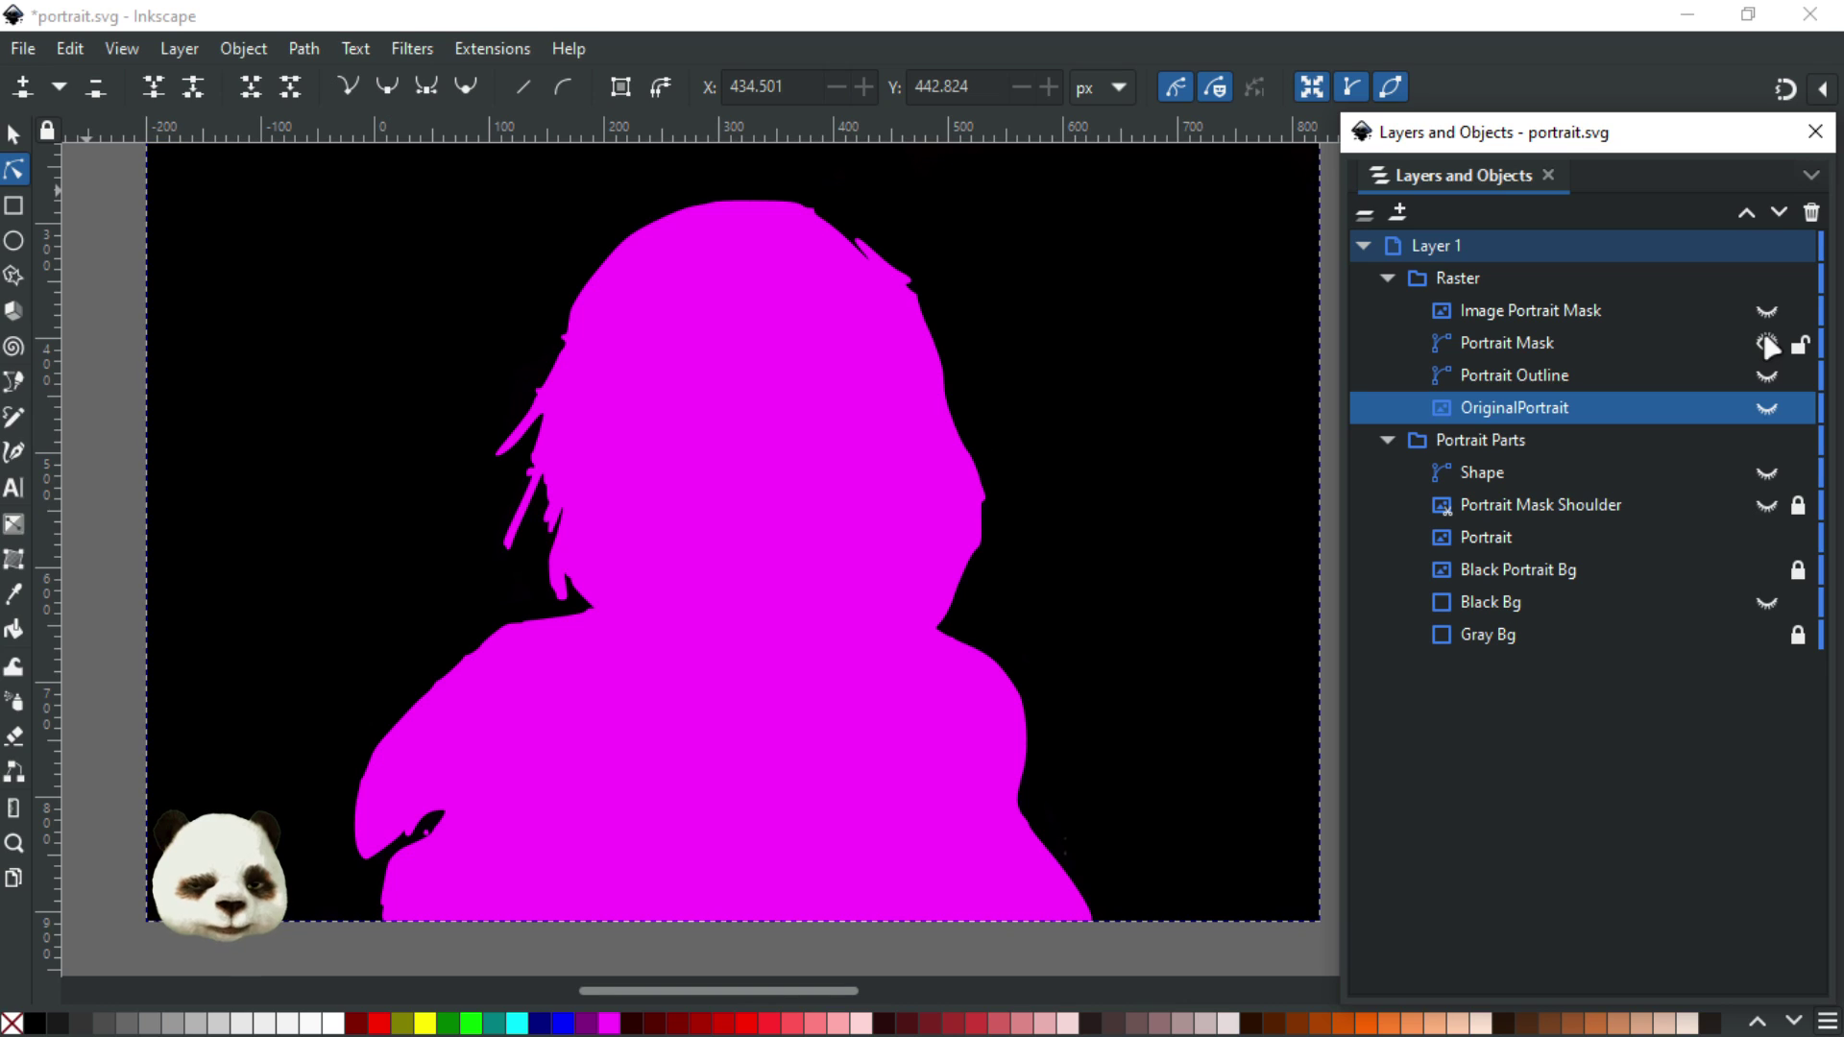
click(1767, 344)
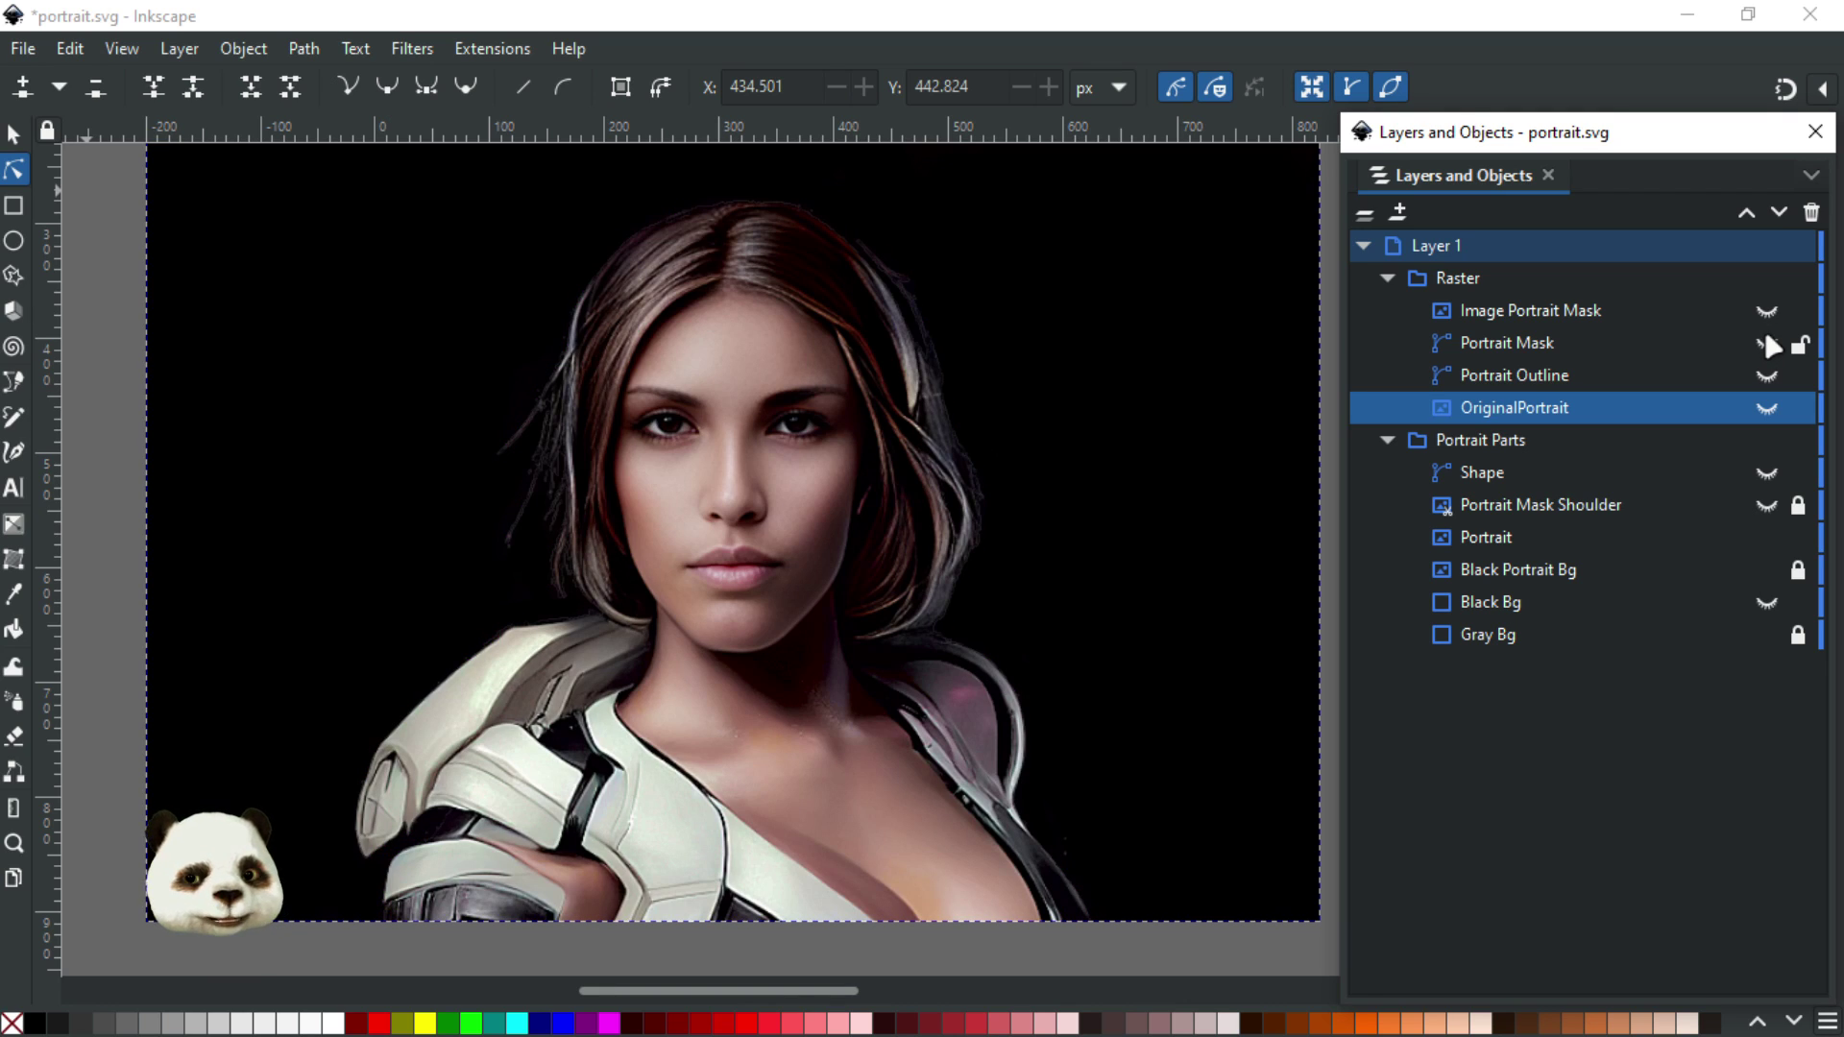
click(1767, 344)
click(1767, 344)
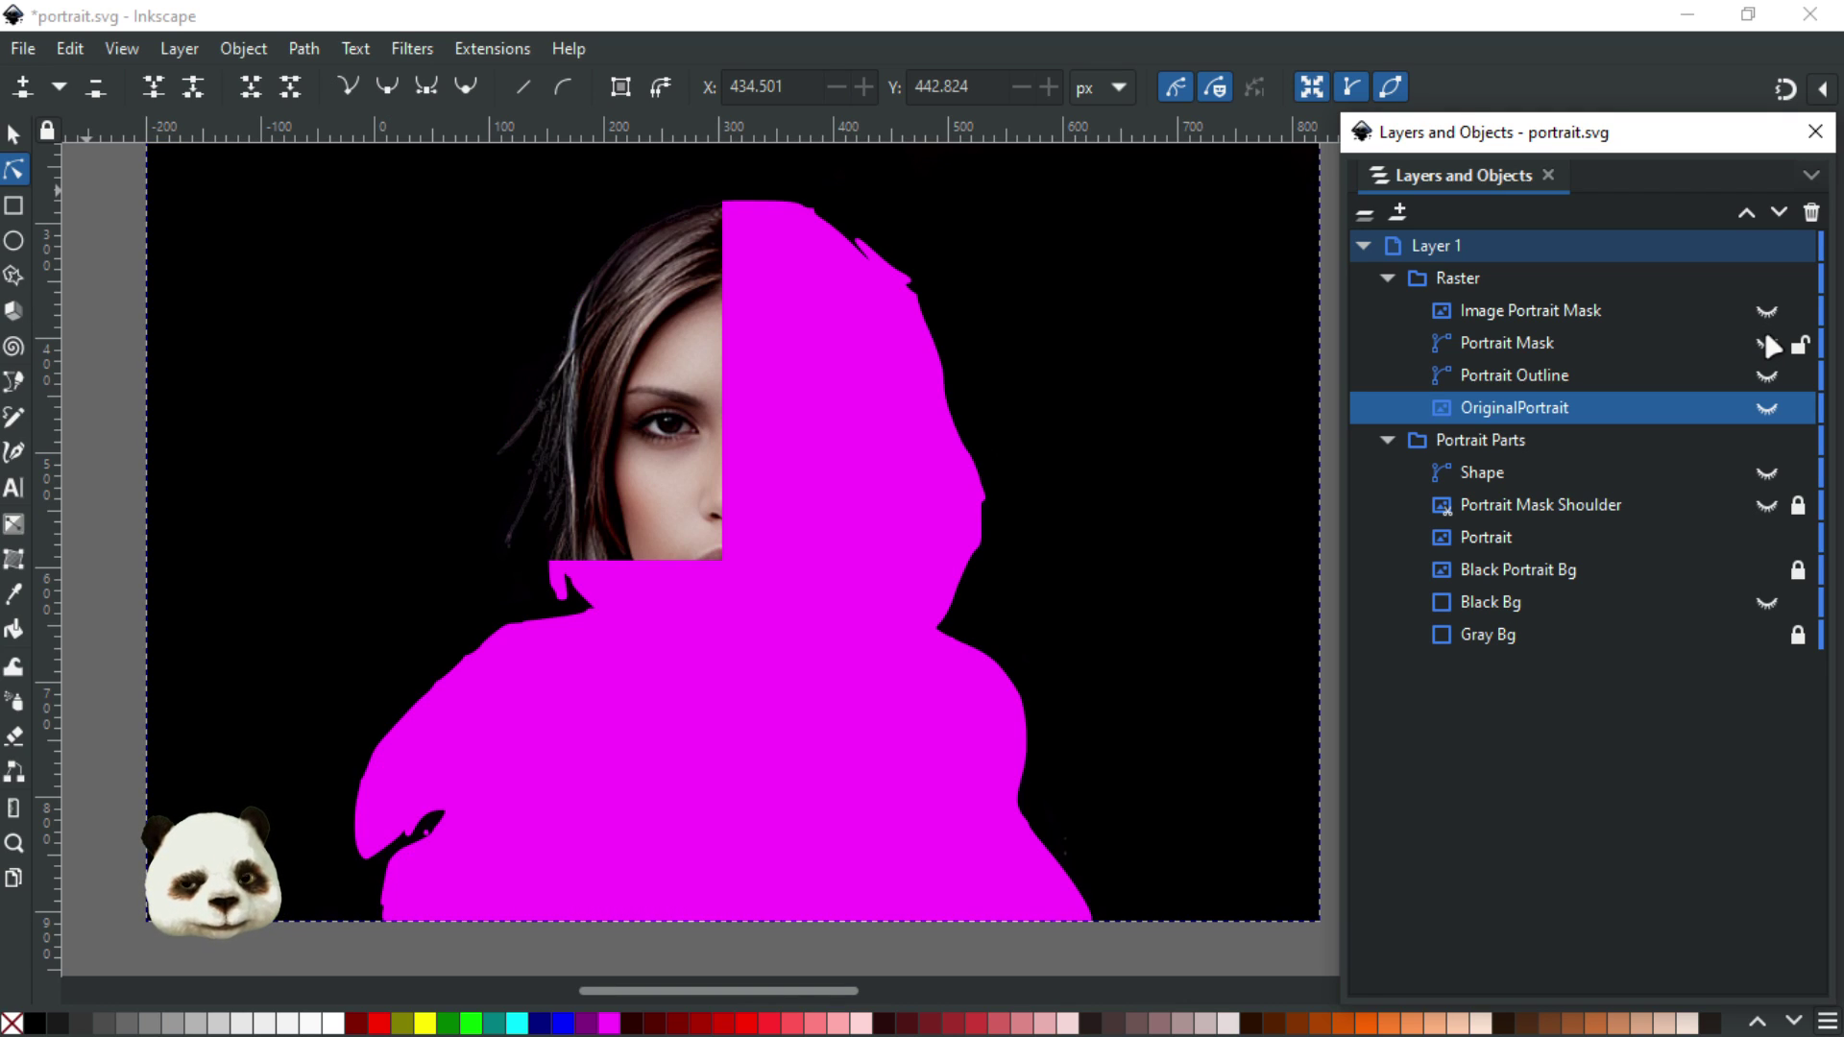
Show the Shape object in the Portrait Parts group over the portrait
click(1796, 504)
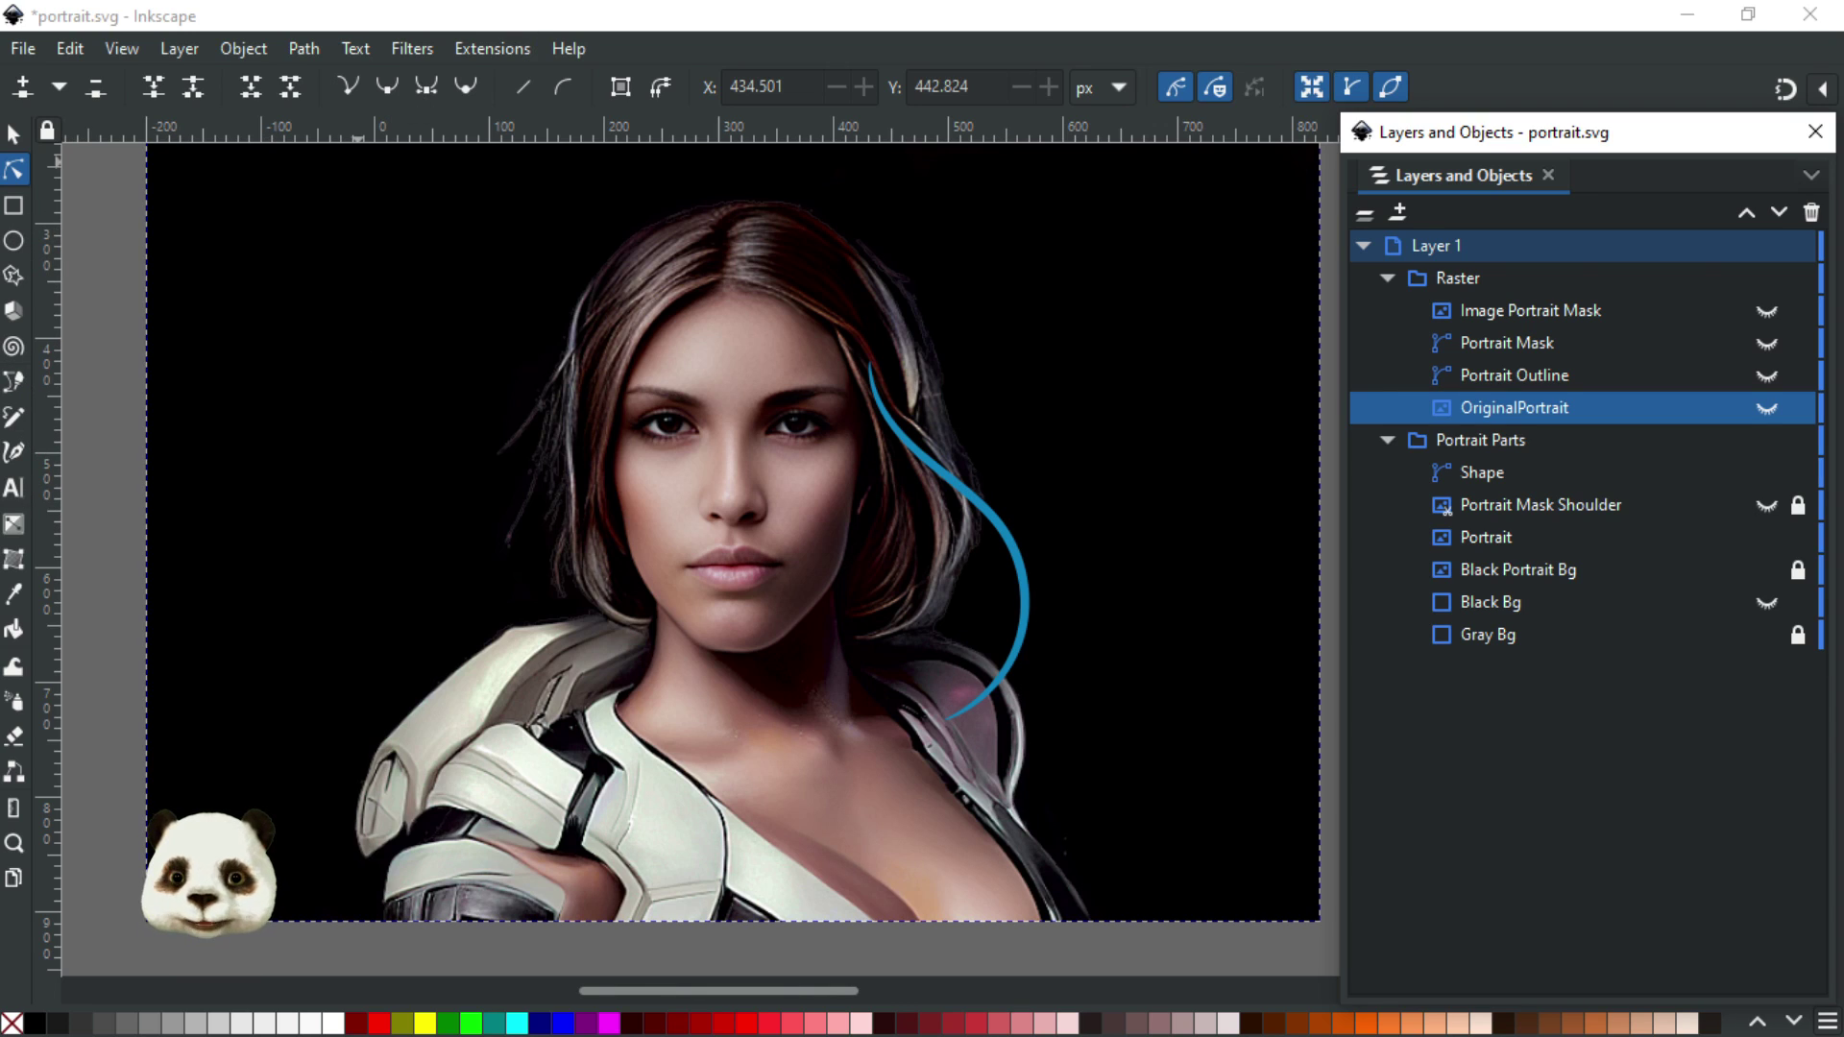
click(550, 23)
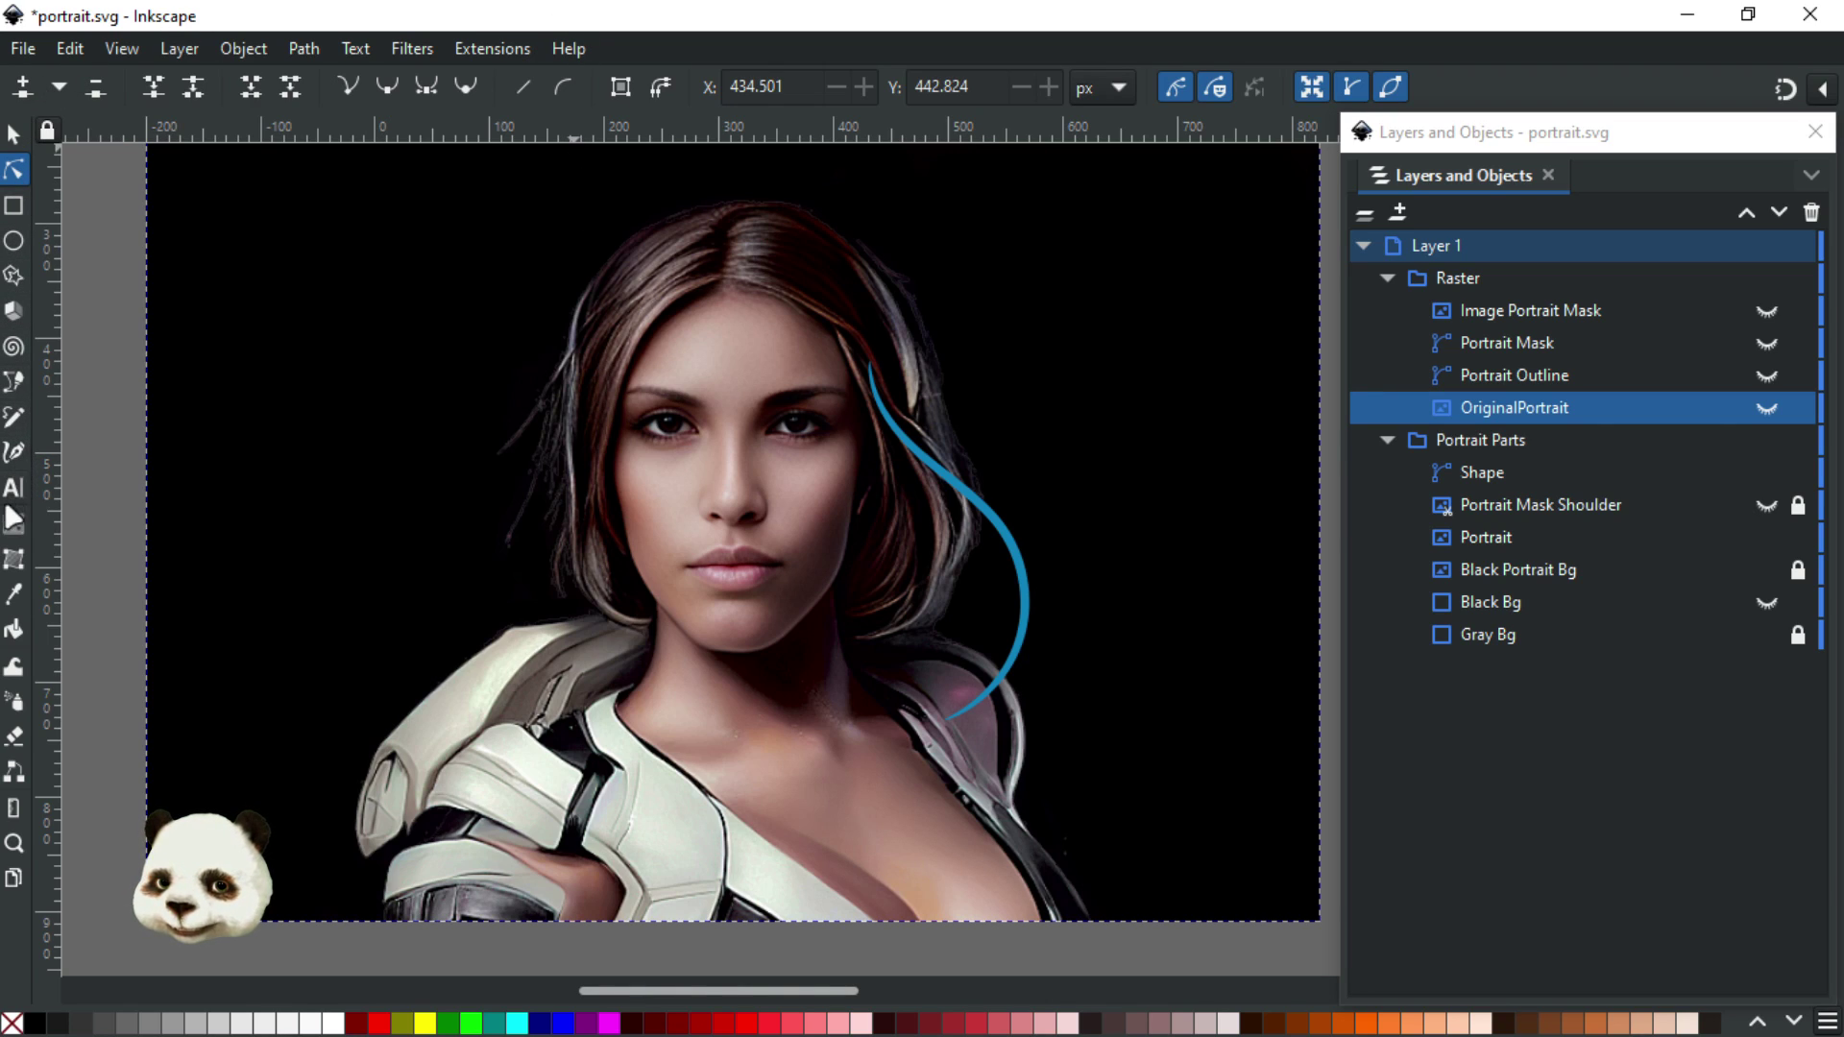
View the Pencil tool's options and the Pen tool's Spiro path mode with the Ellipse shape, and return to the Node tool
key(p)
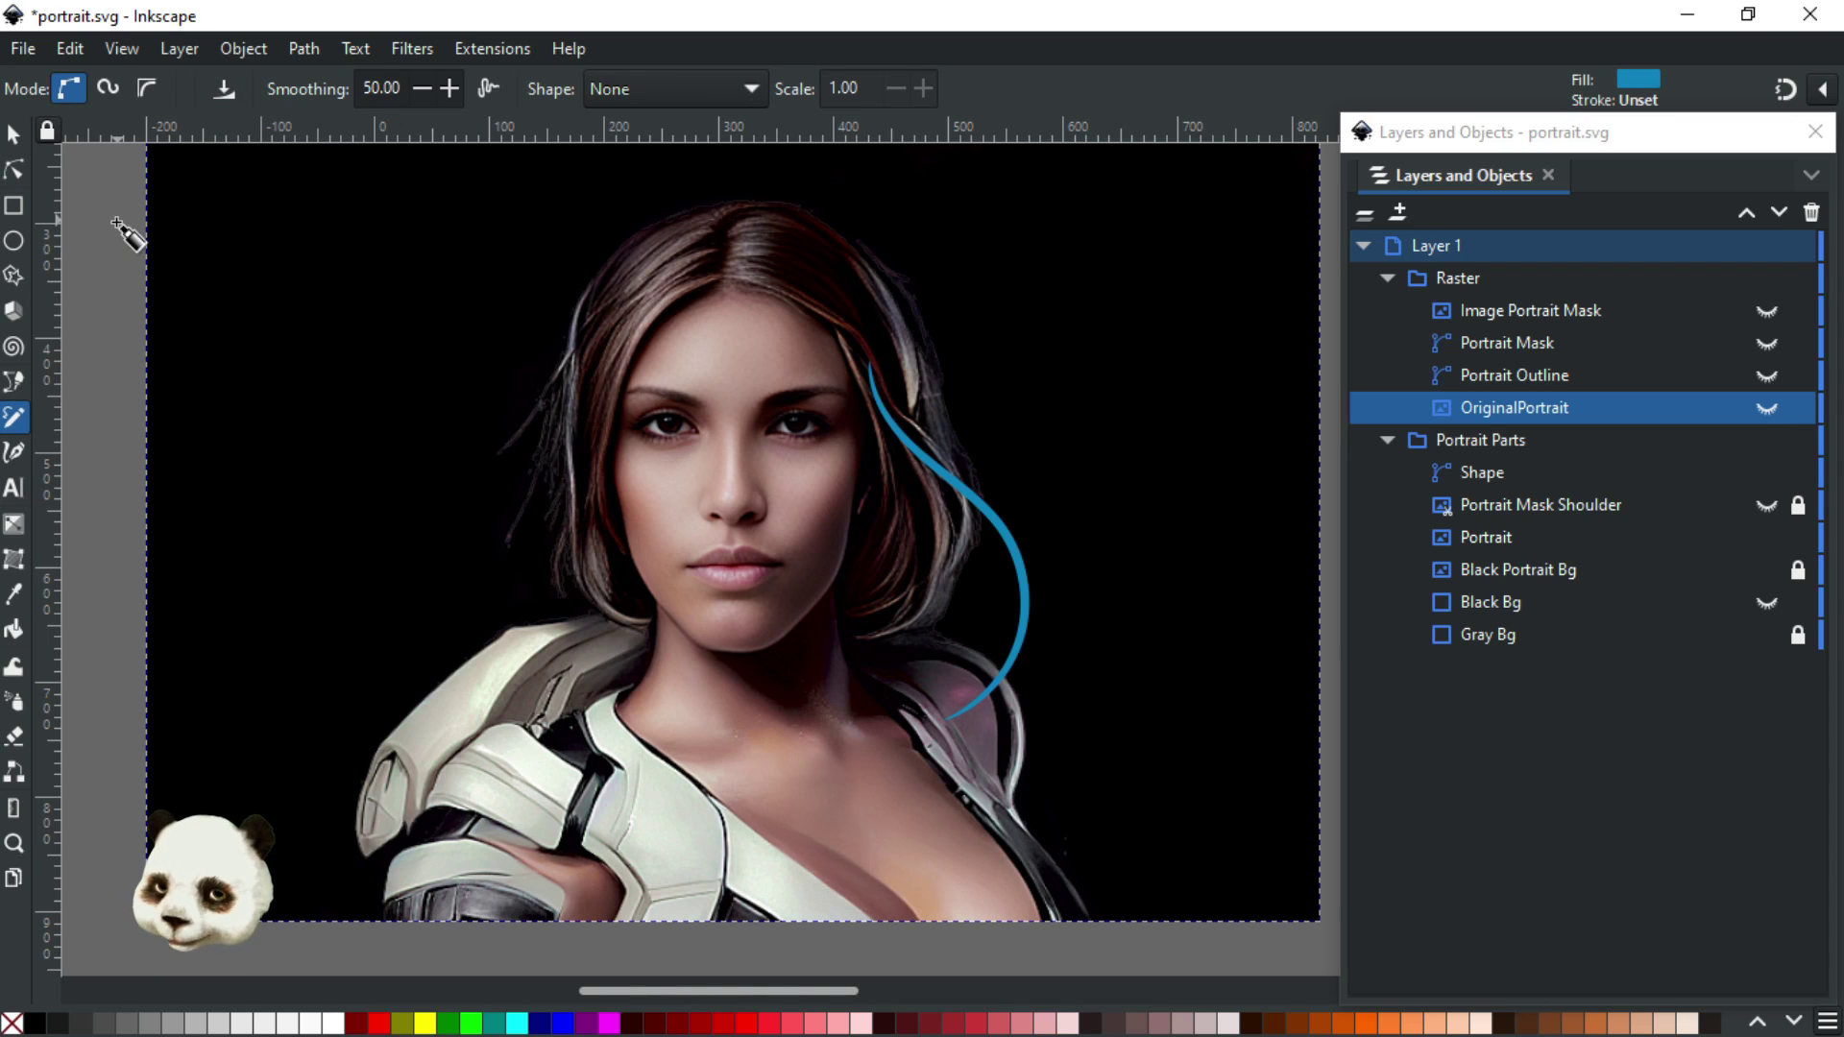
key(b)
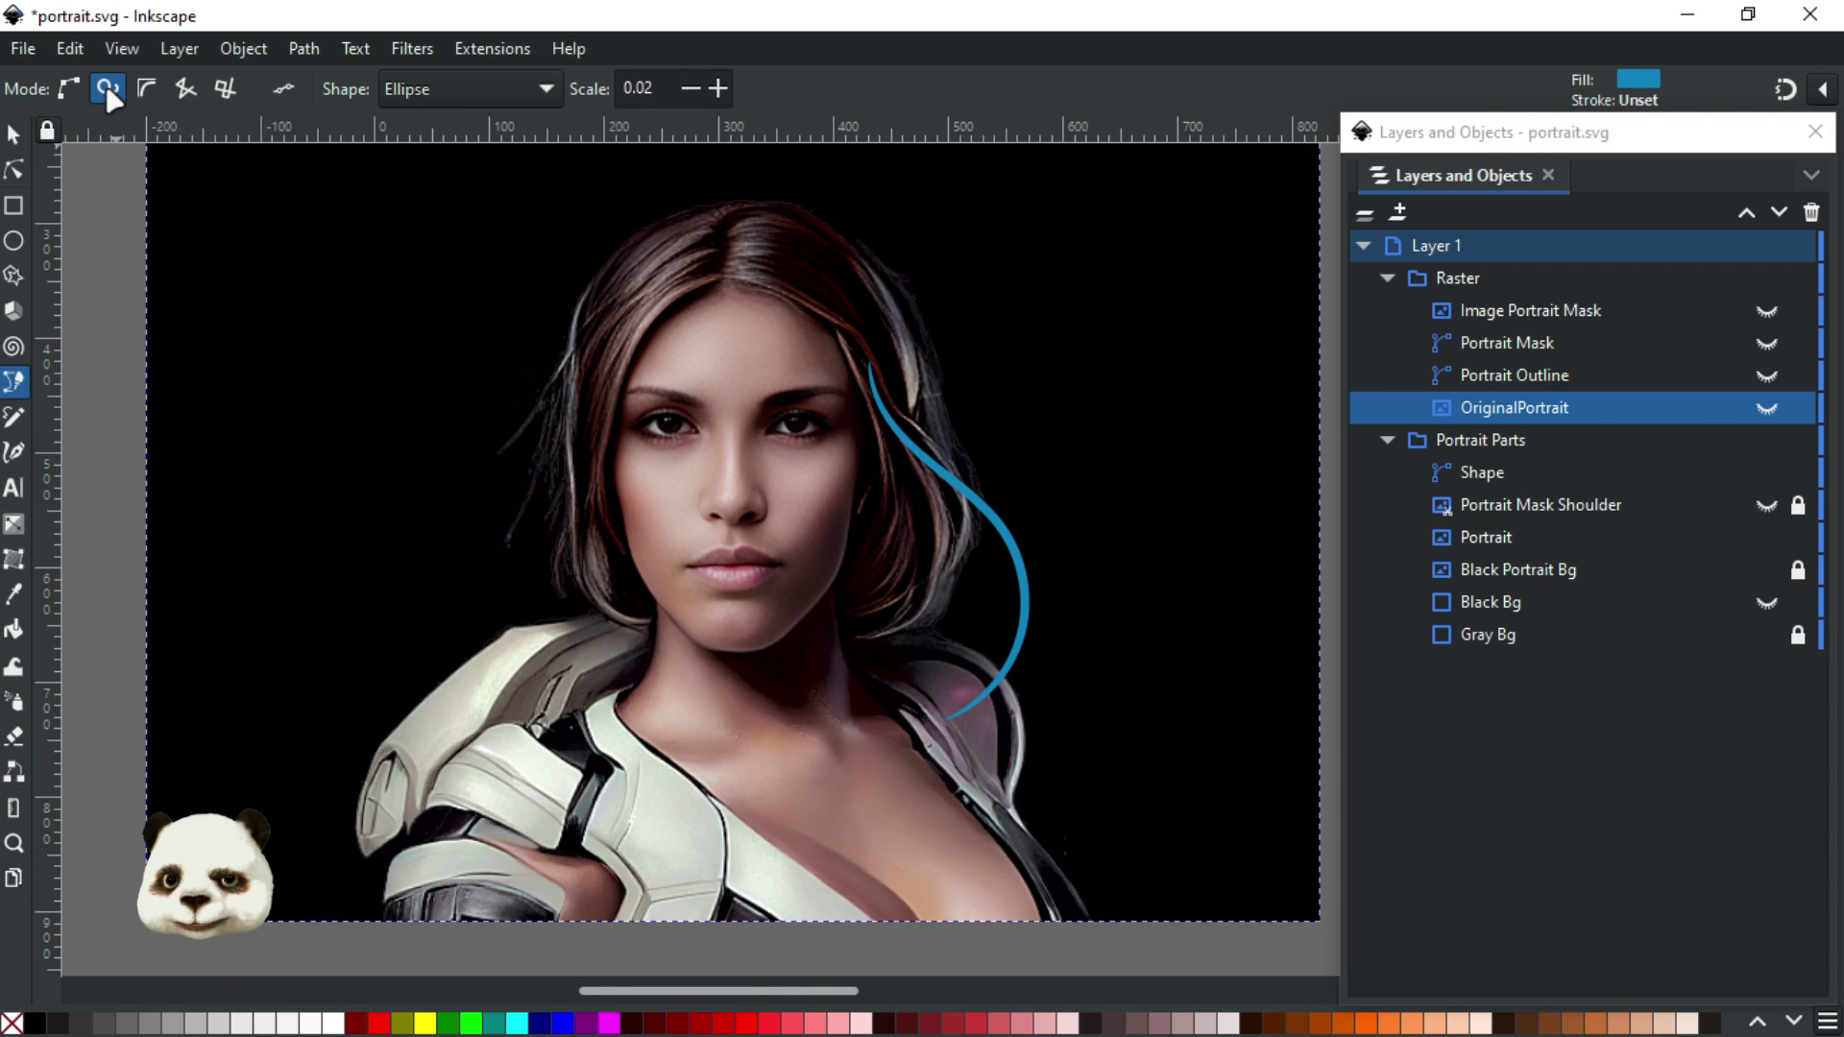
click(14, 169)
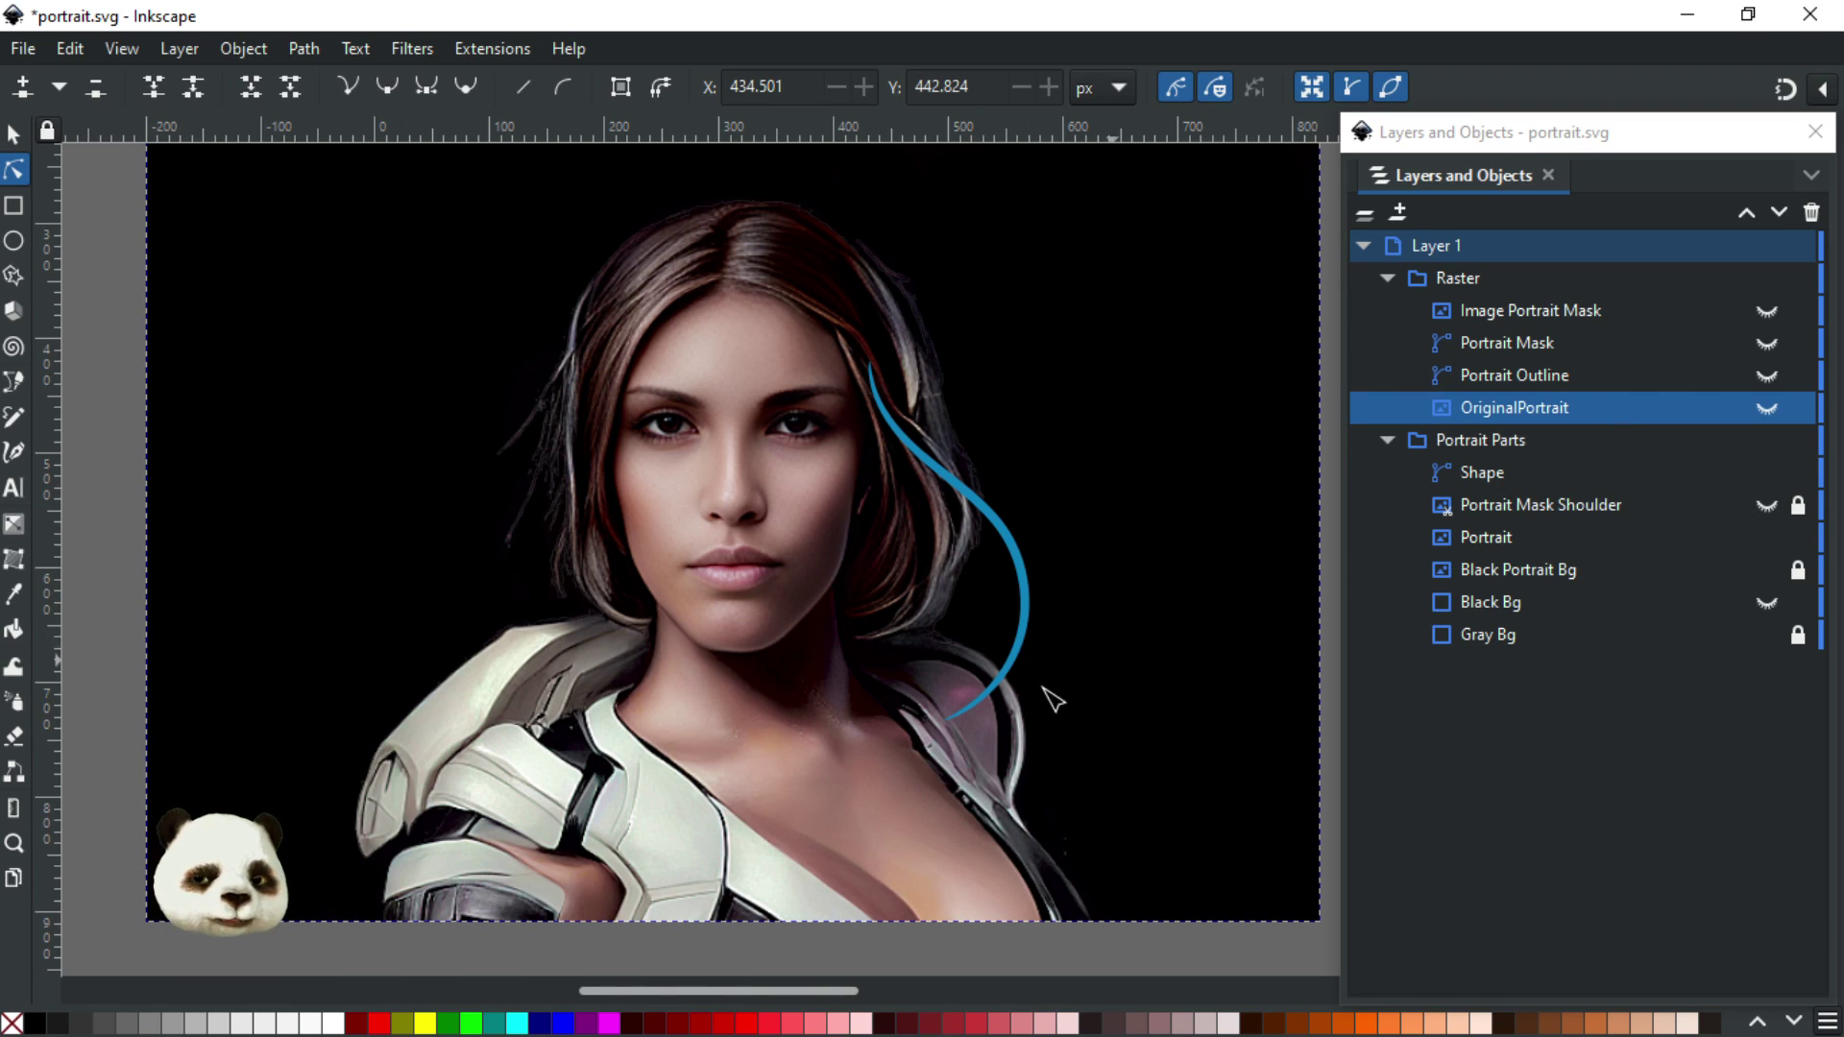
Reorder Shape beneath Portrait Mask Shoulder in the Portrait Parts group and make Portrait Mask Shoulder visible
scroll(1056, 706, up, 2)
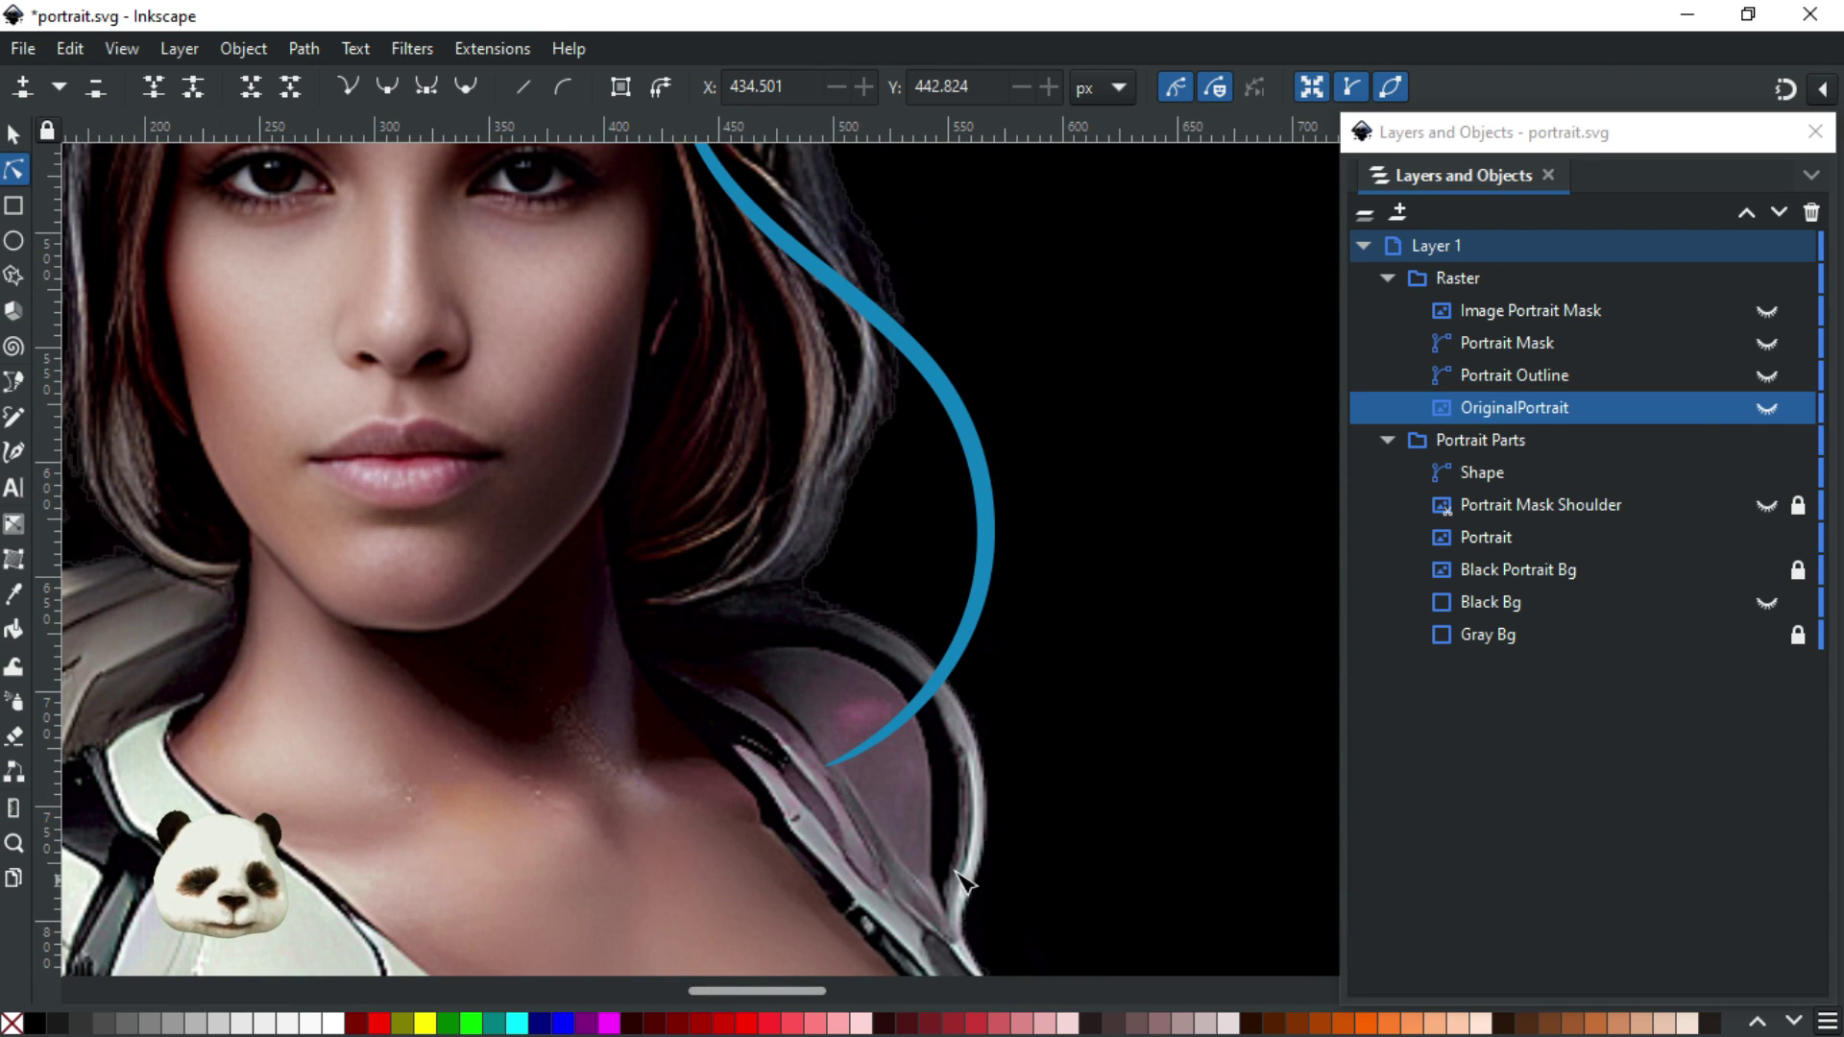
scroll(1056, 501, down, 2)
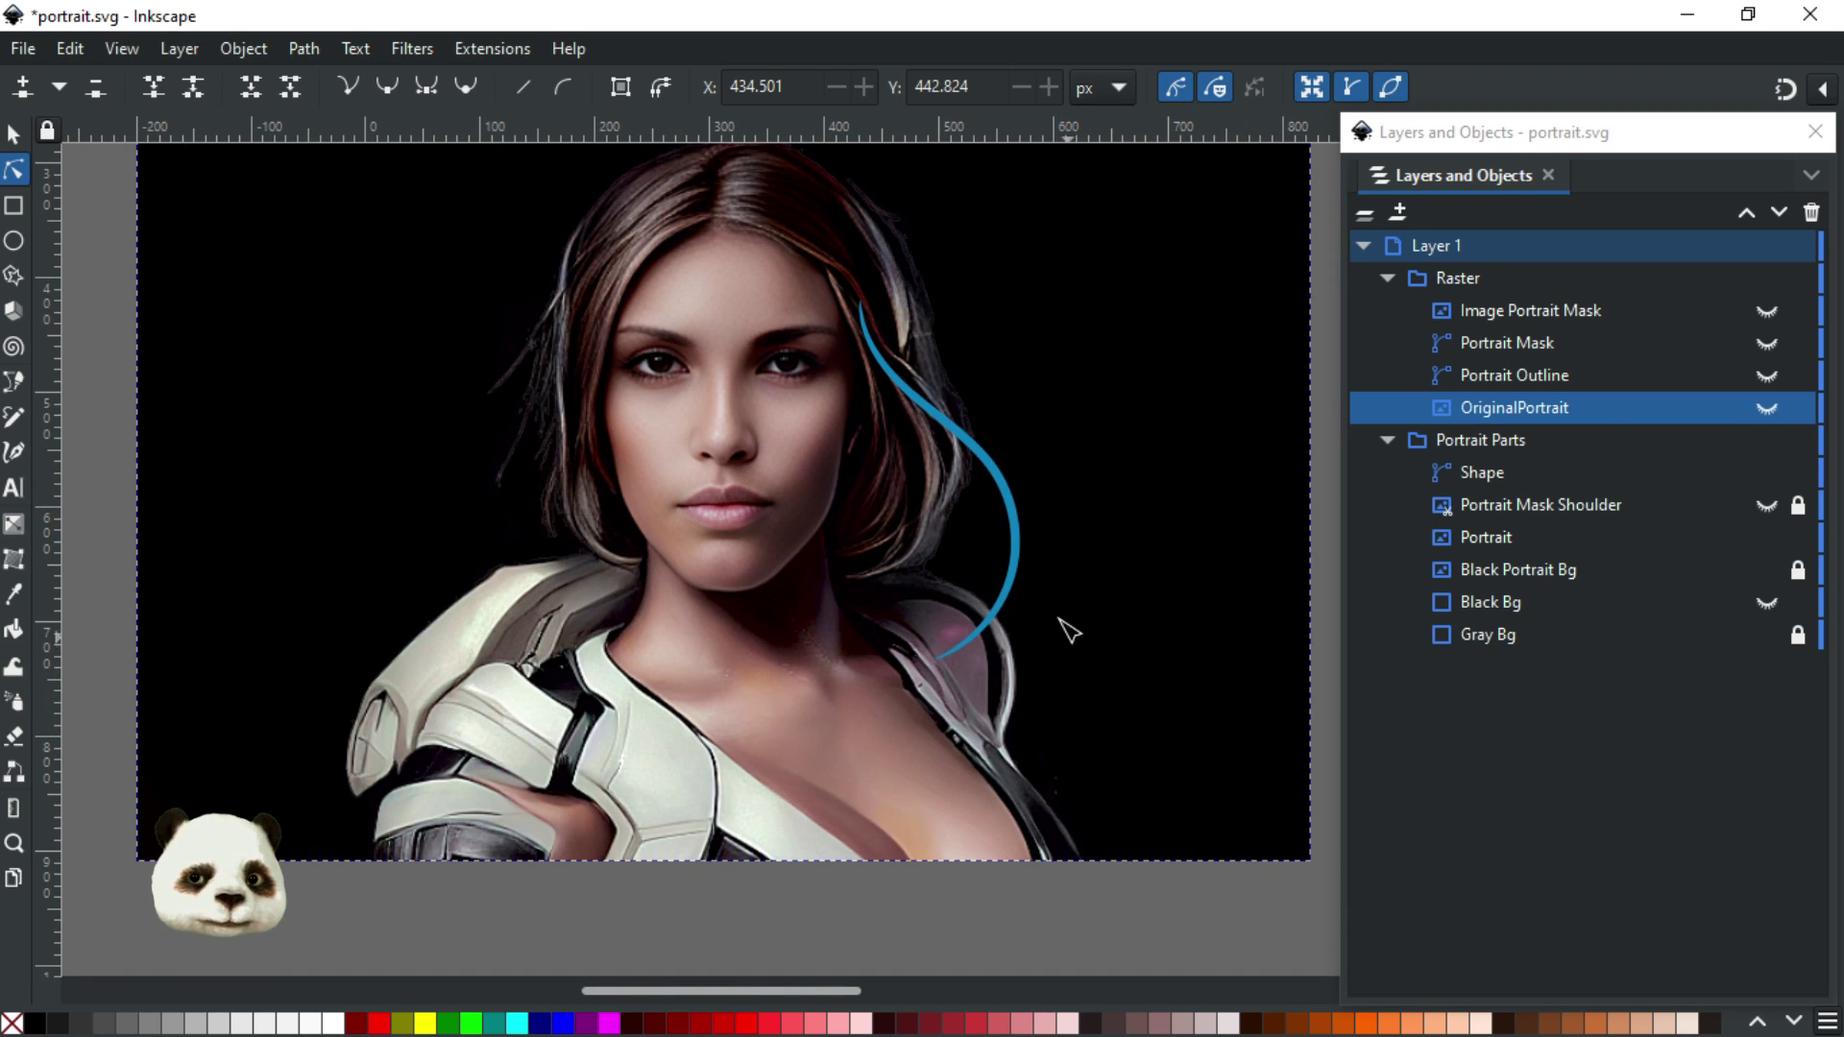
scroll(1056, 615, up, 1)
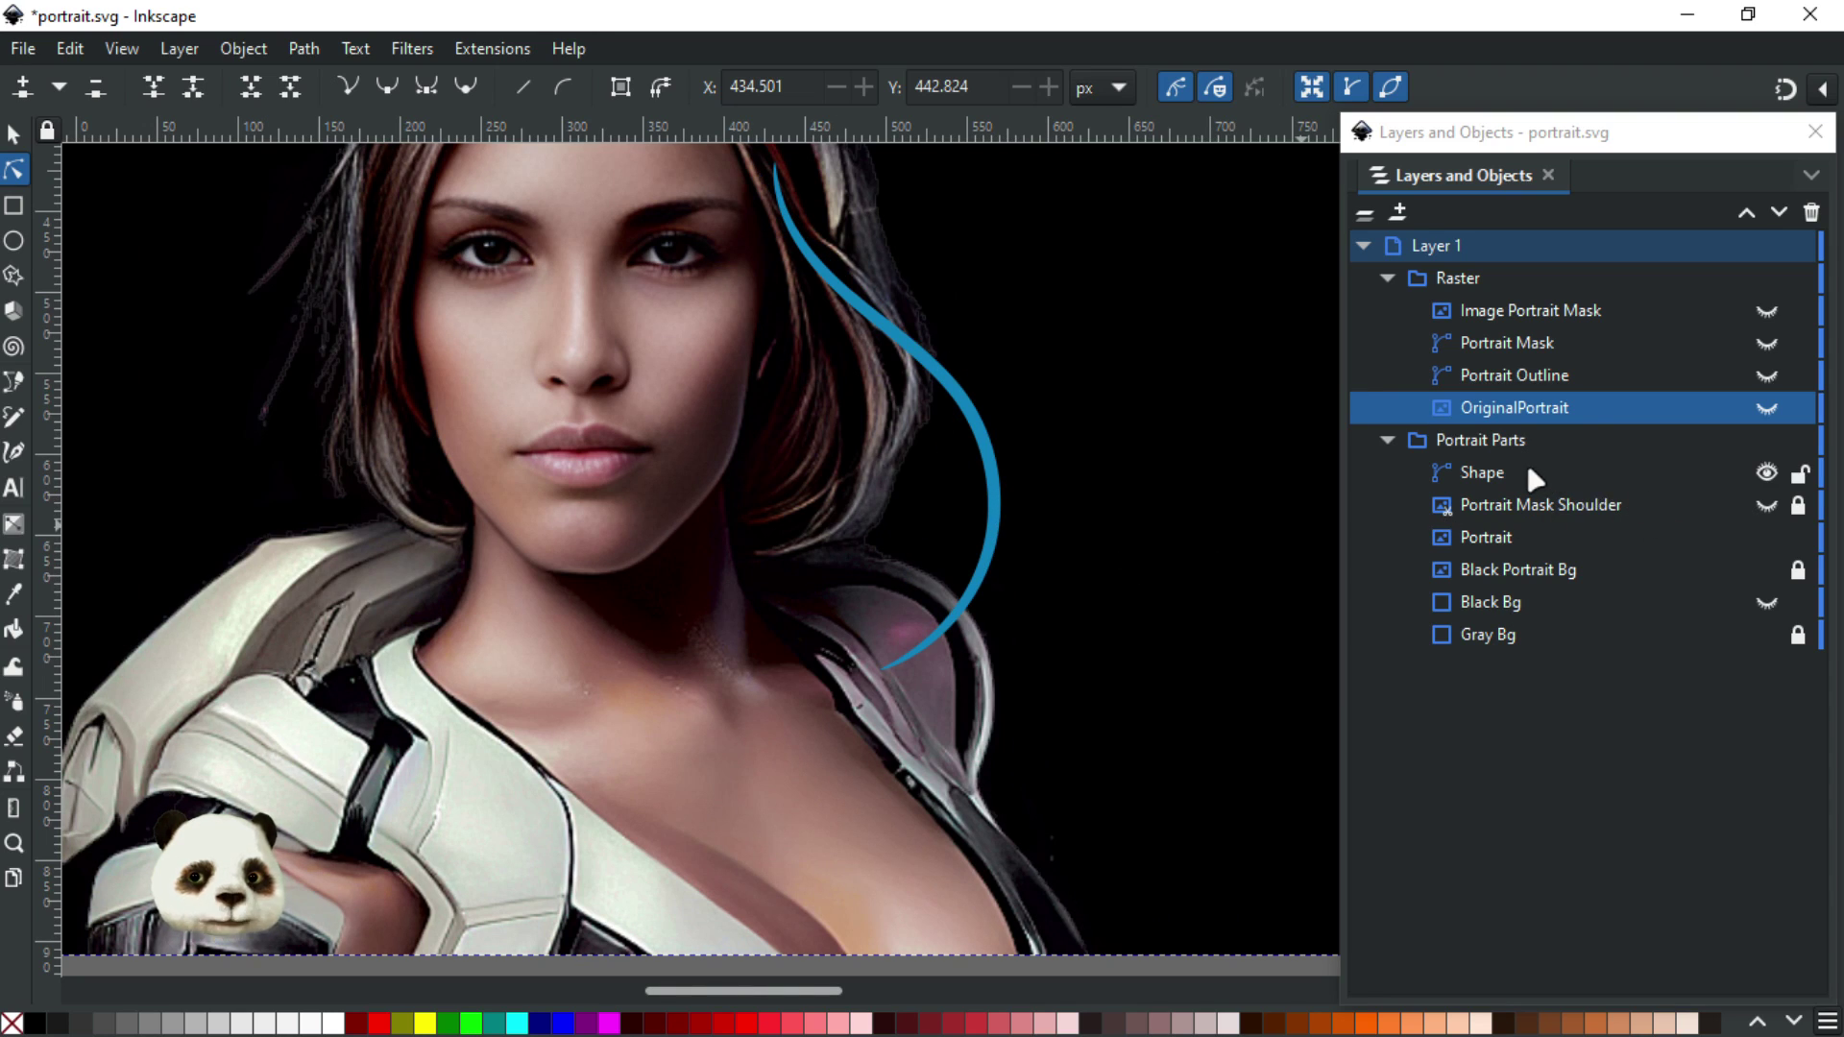
drag(1552, 476, 1575, 515)
click(1660, 469)
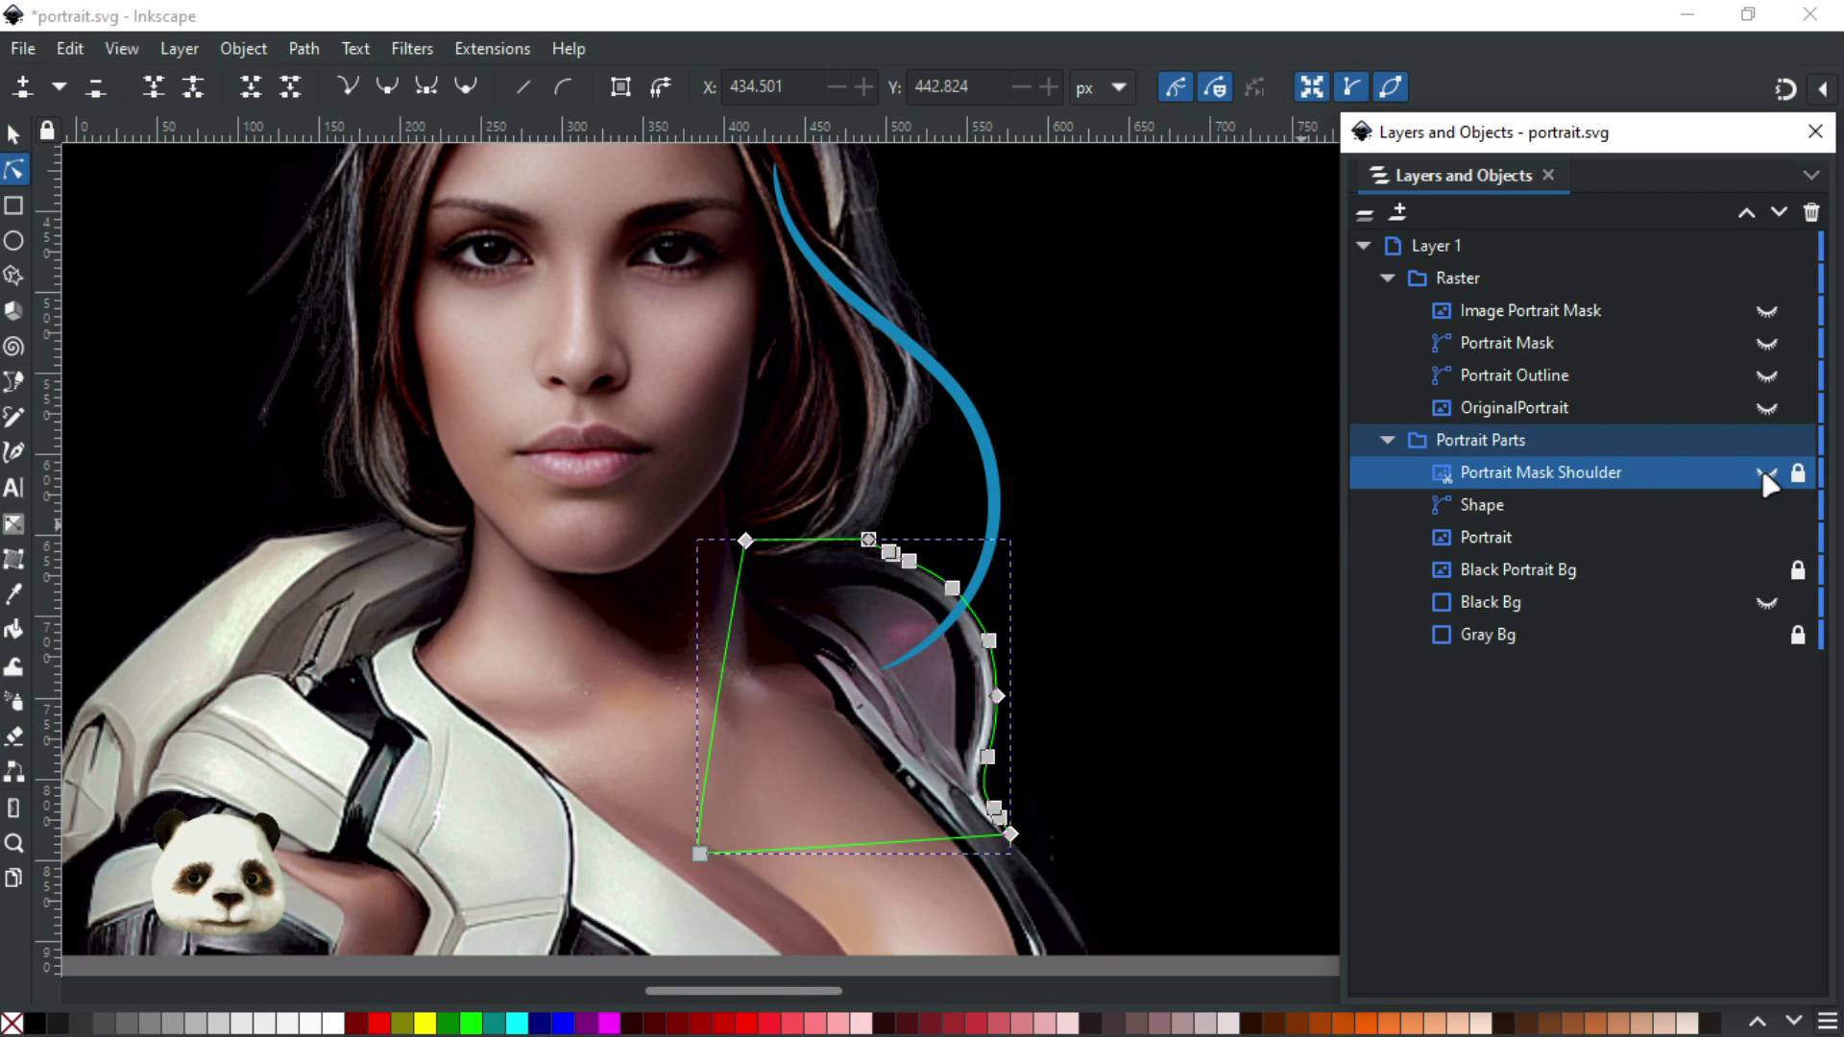
click(1161, 577)
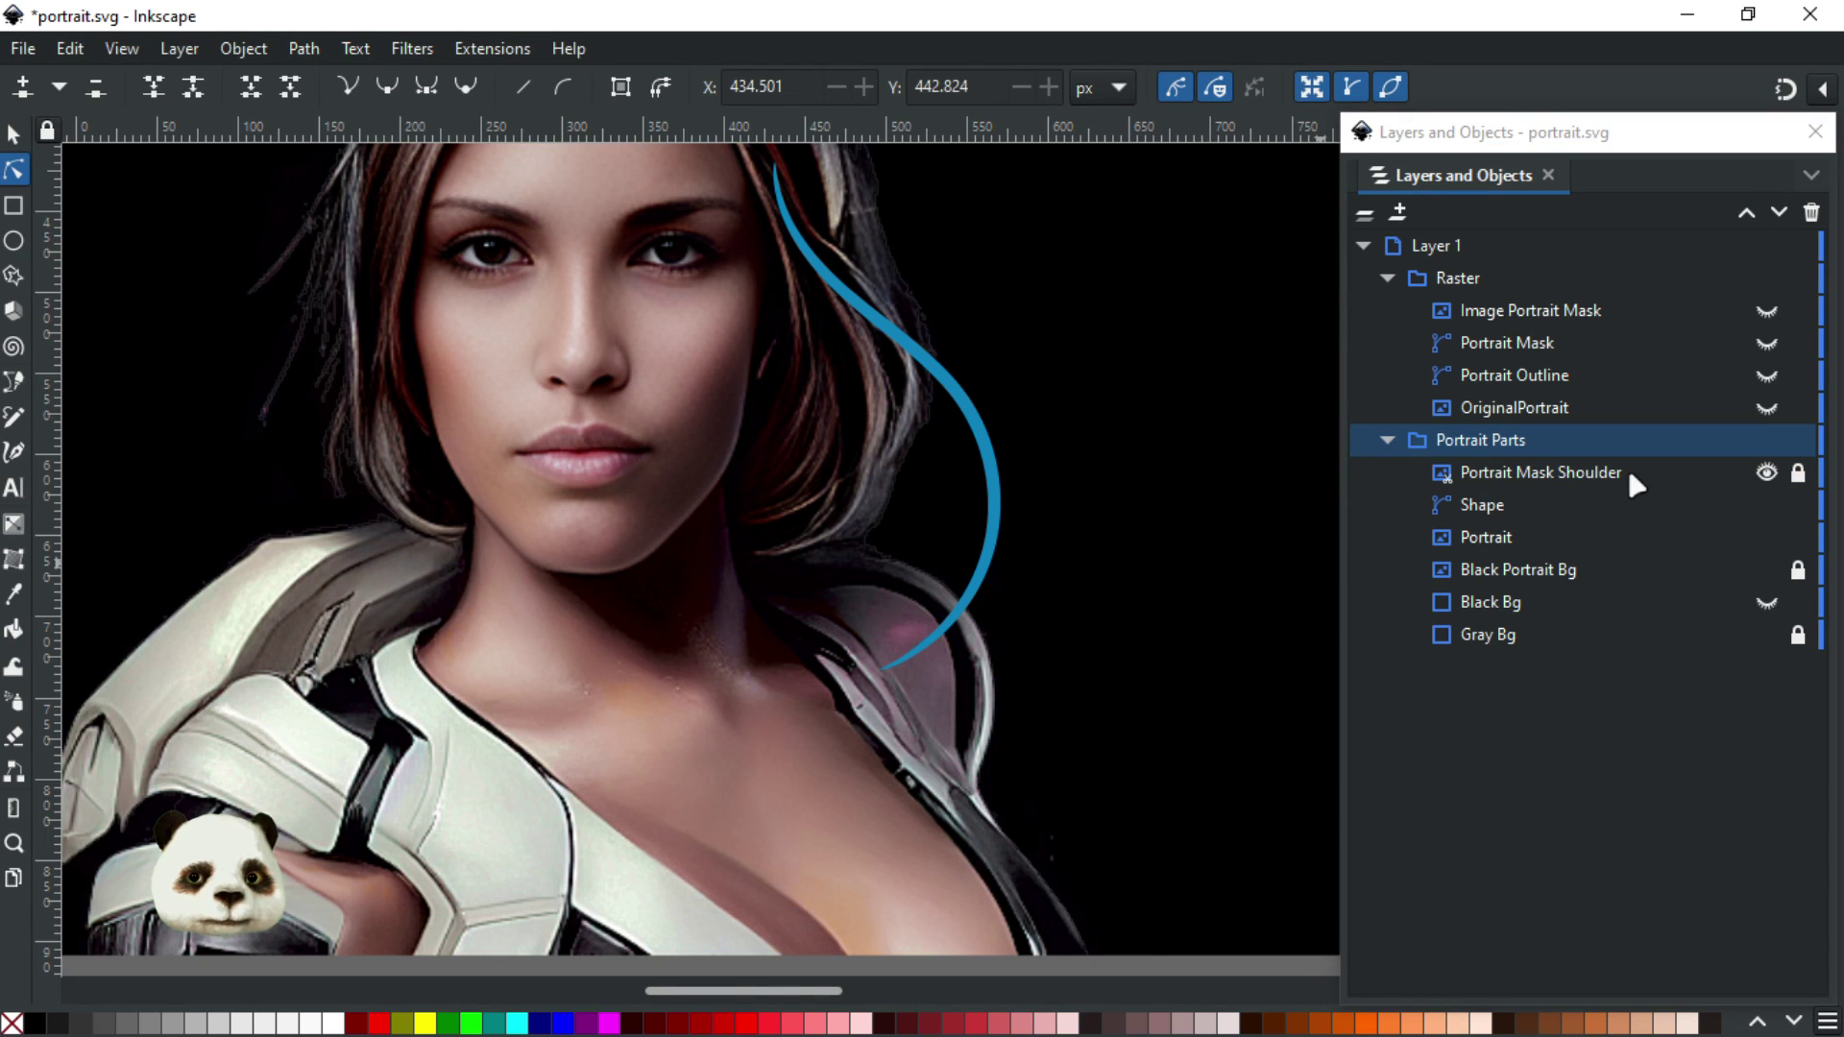
click(1757, 476)
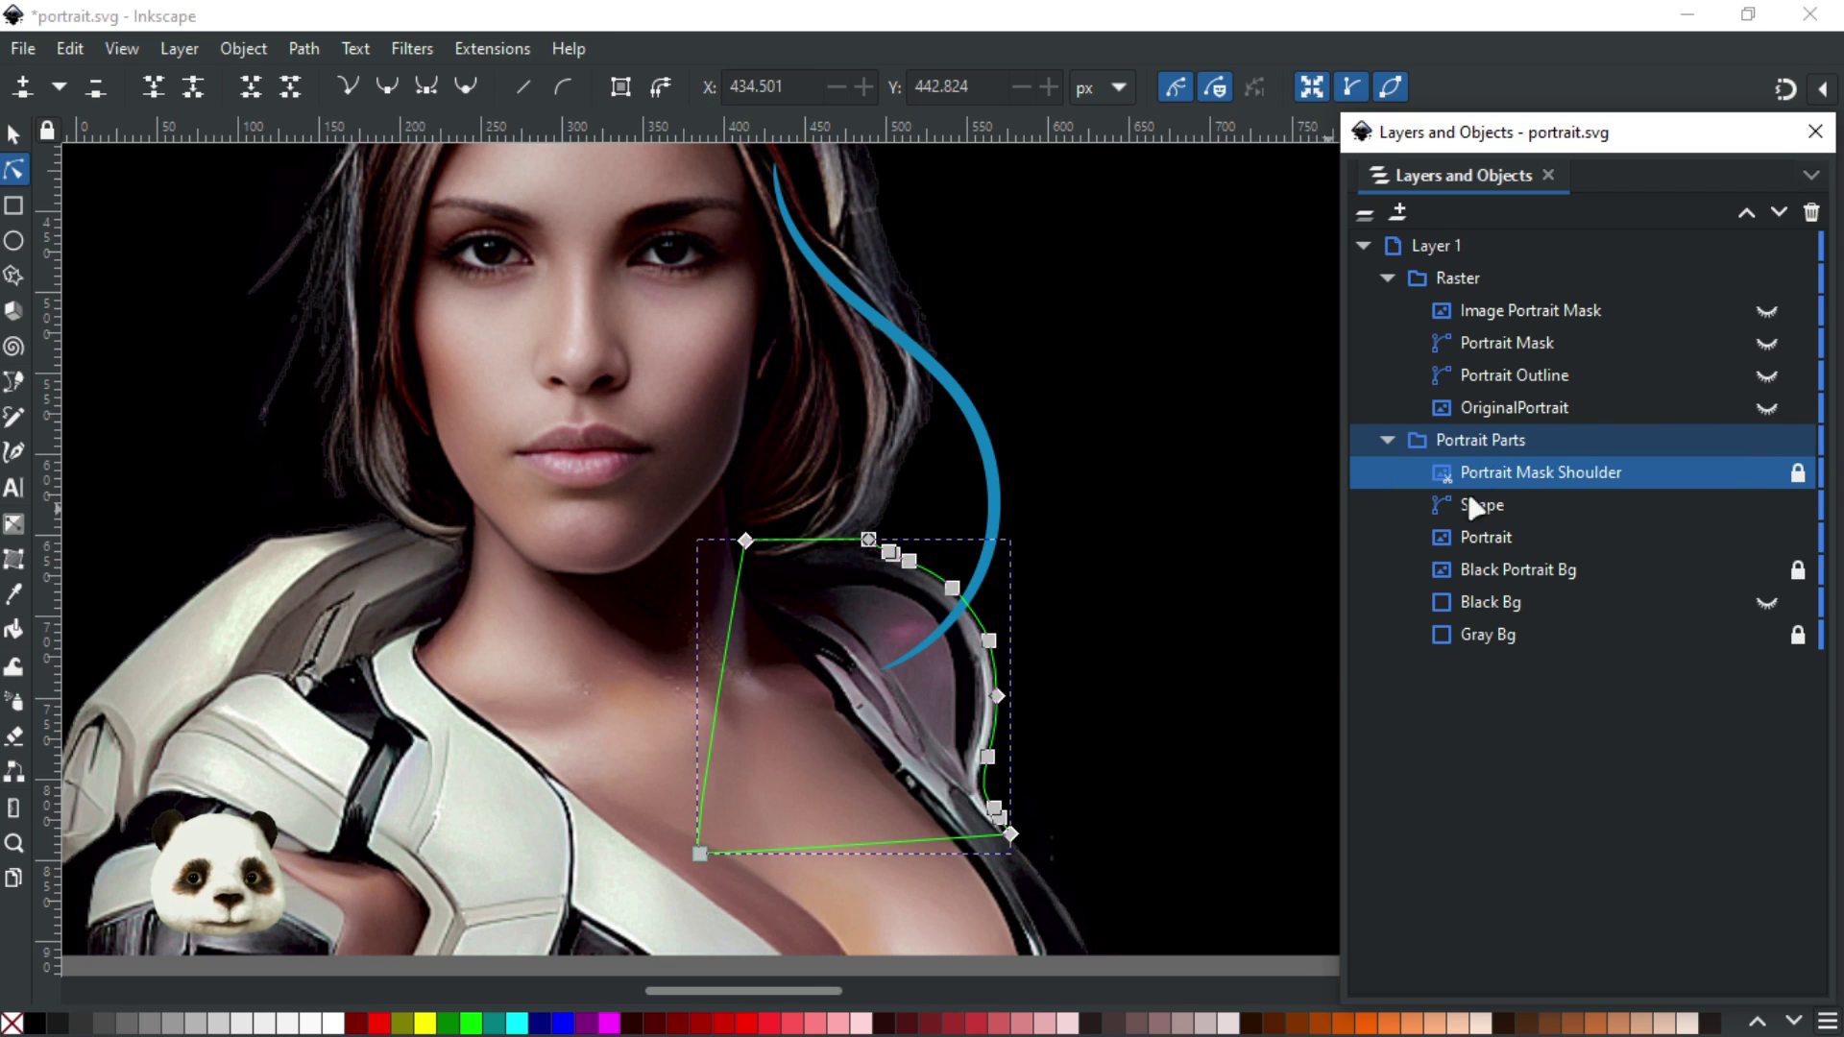
Select Portrait Mask Shoulder with the Selector tool and release its clip
click(149, 190)
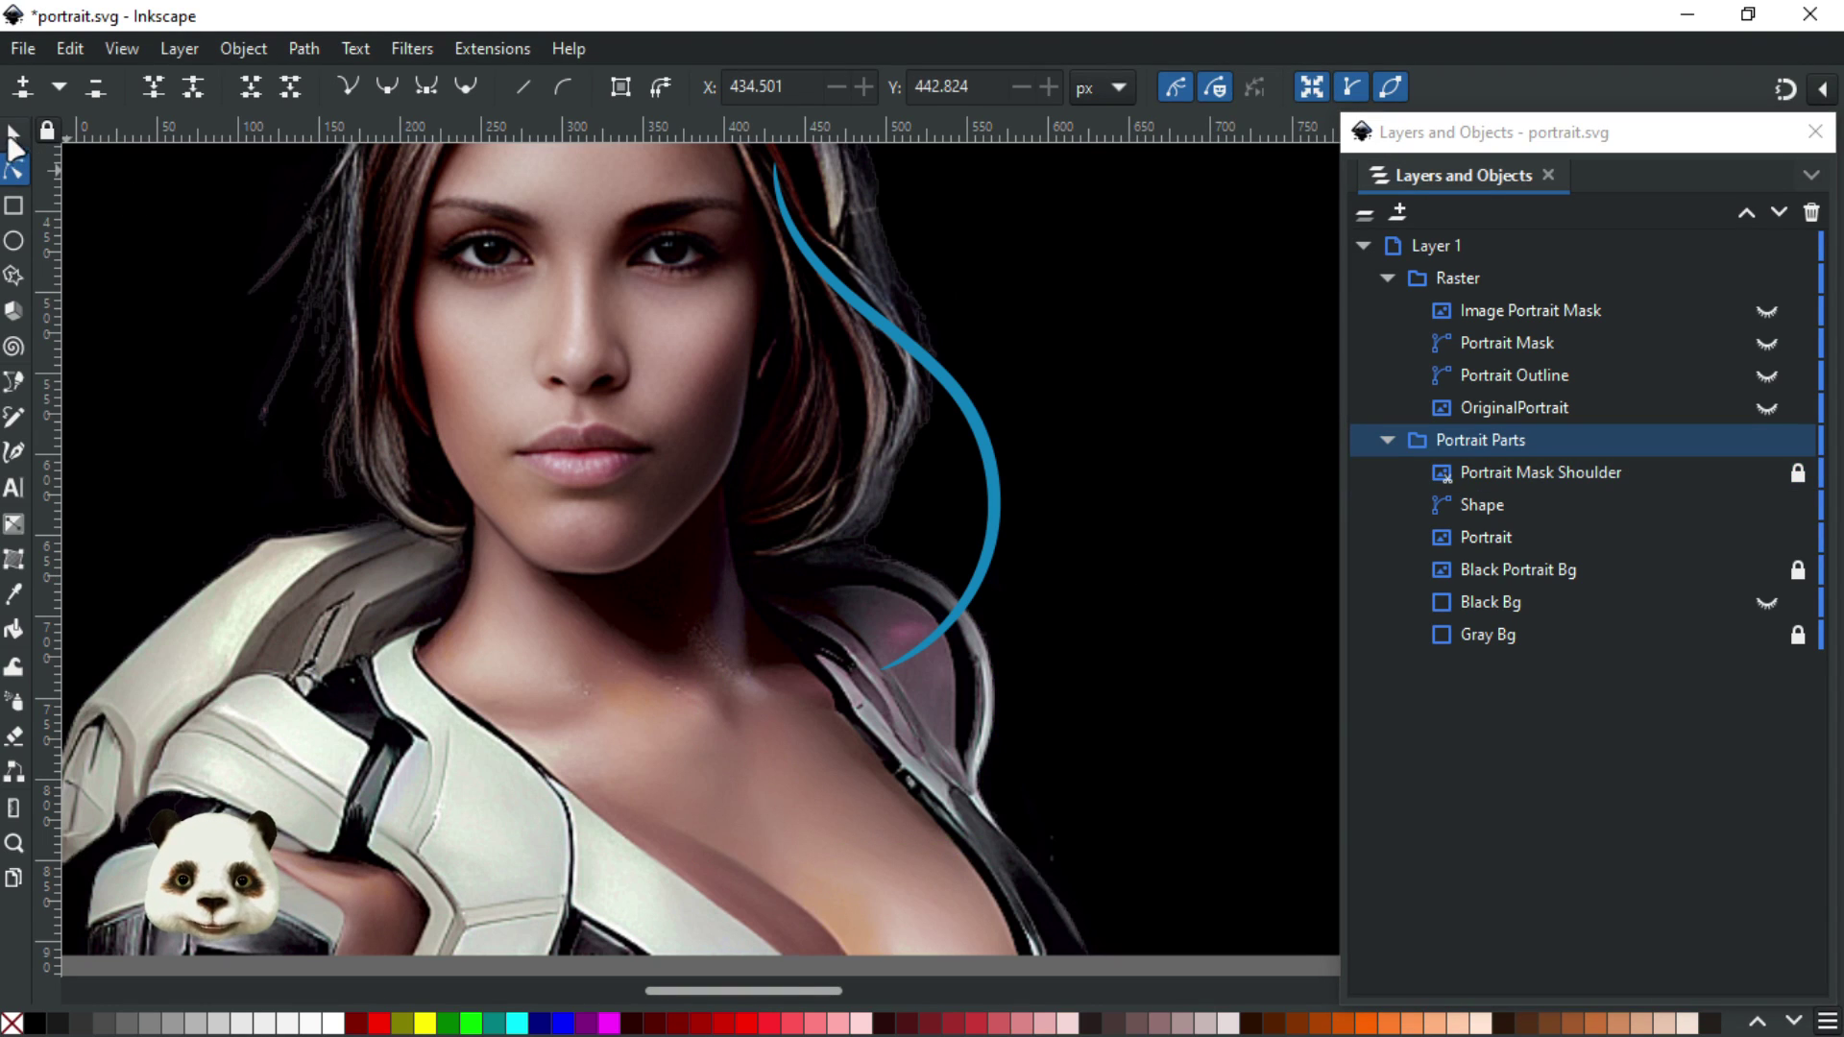
click(13, 135)
click(1553, 468)
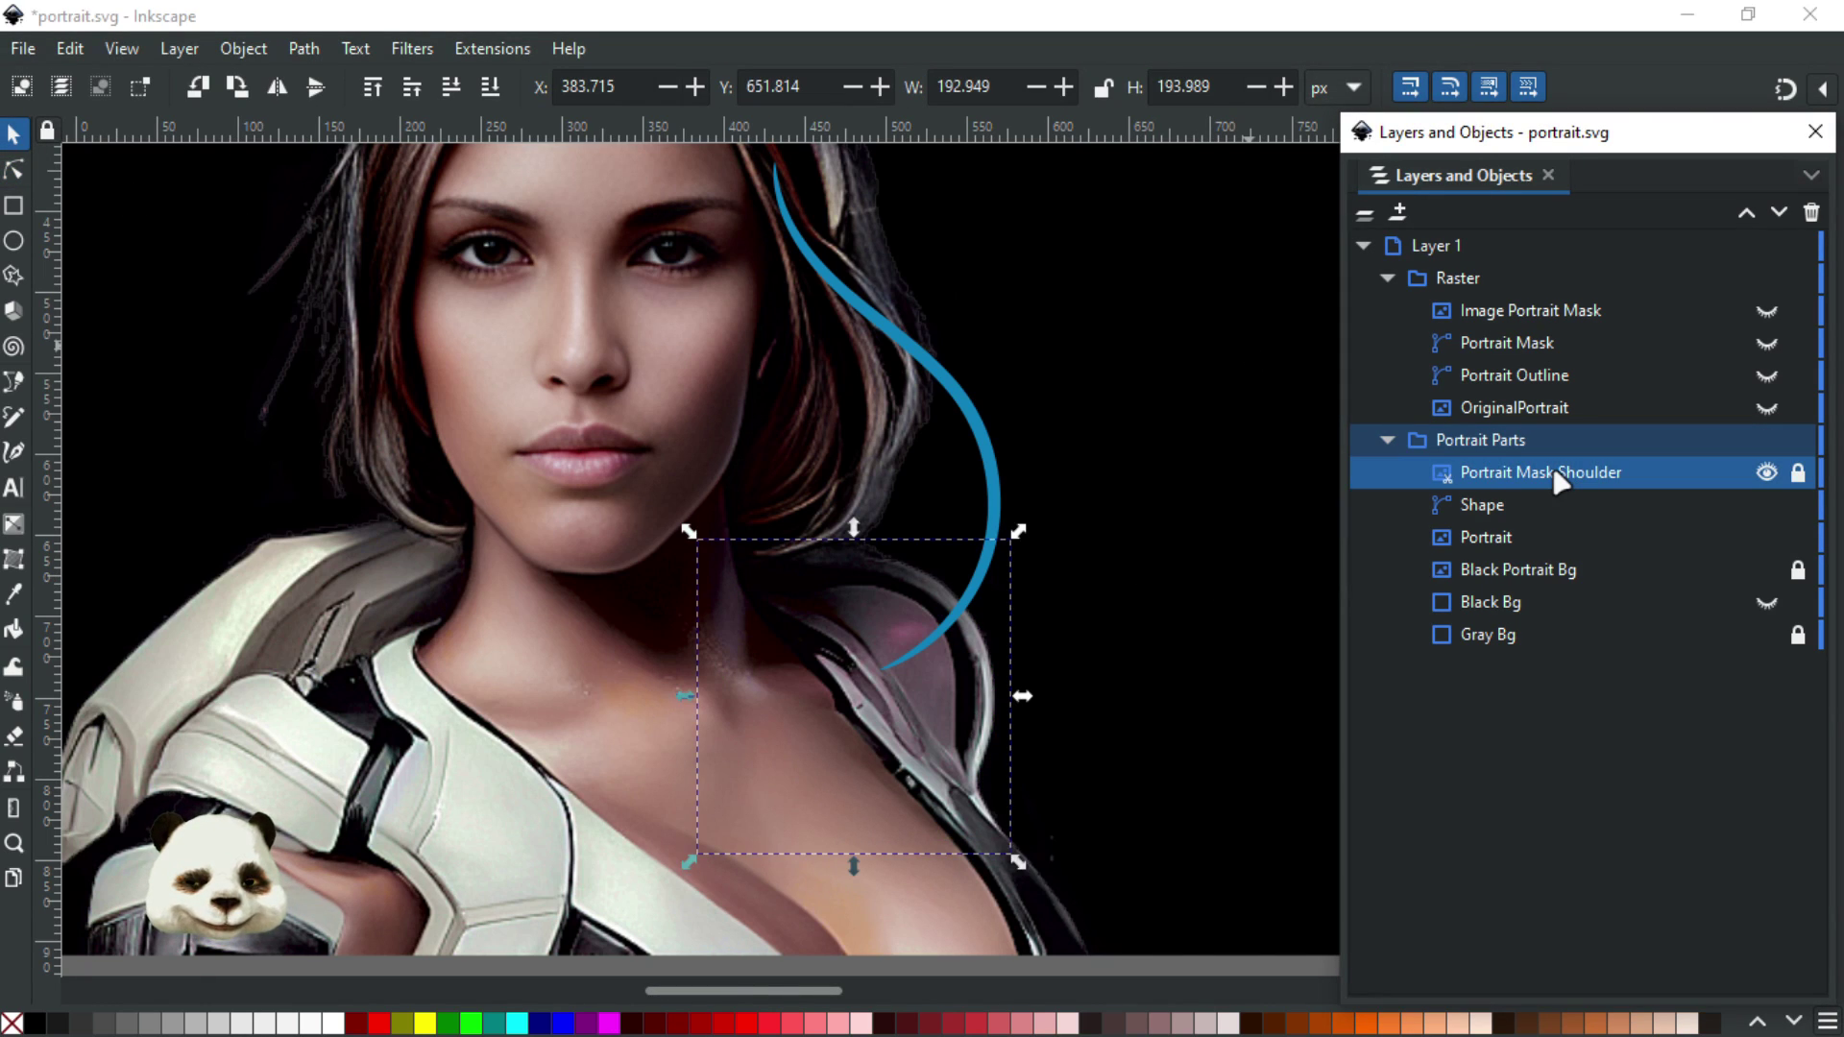
drag(1184, 648, 947, 377)
key(ctrl+z)
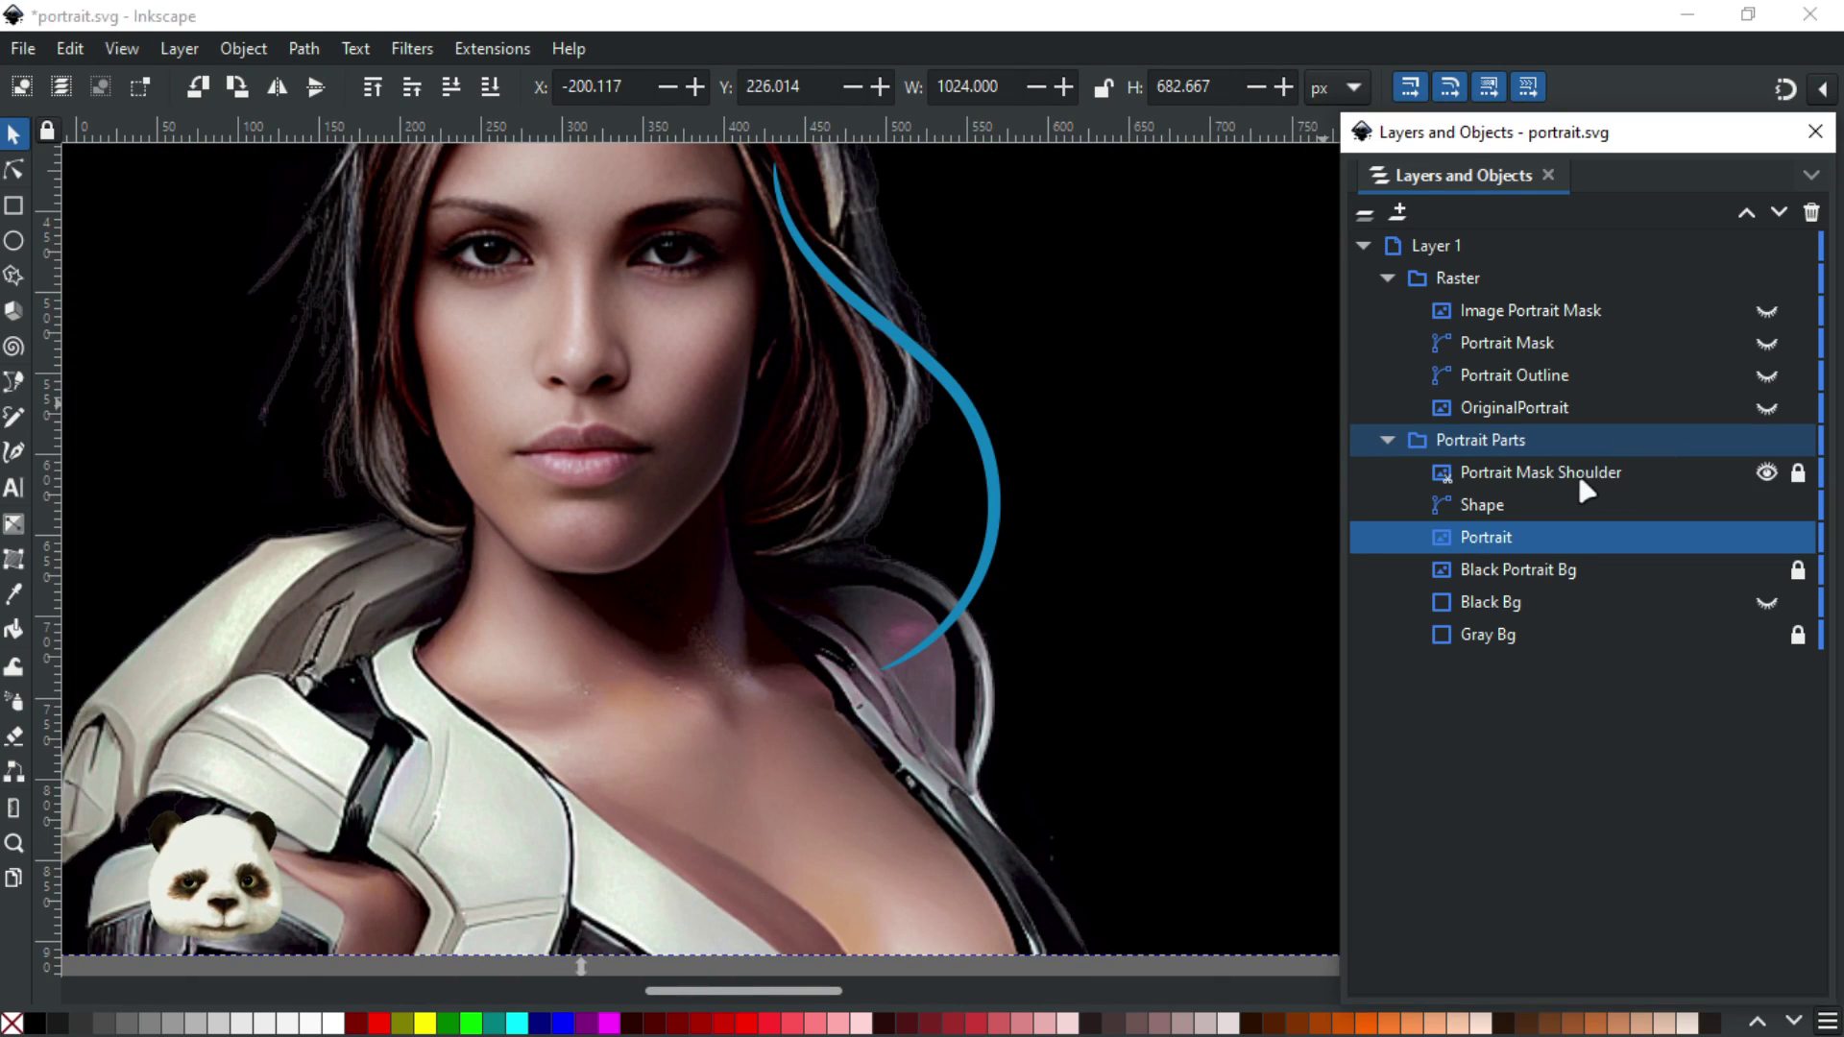
click(1570, 474)
right_click(1570, 480)
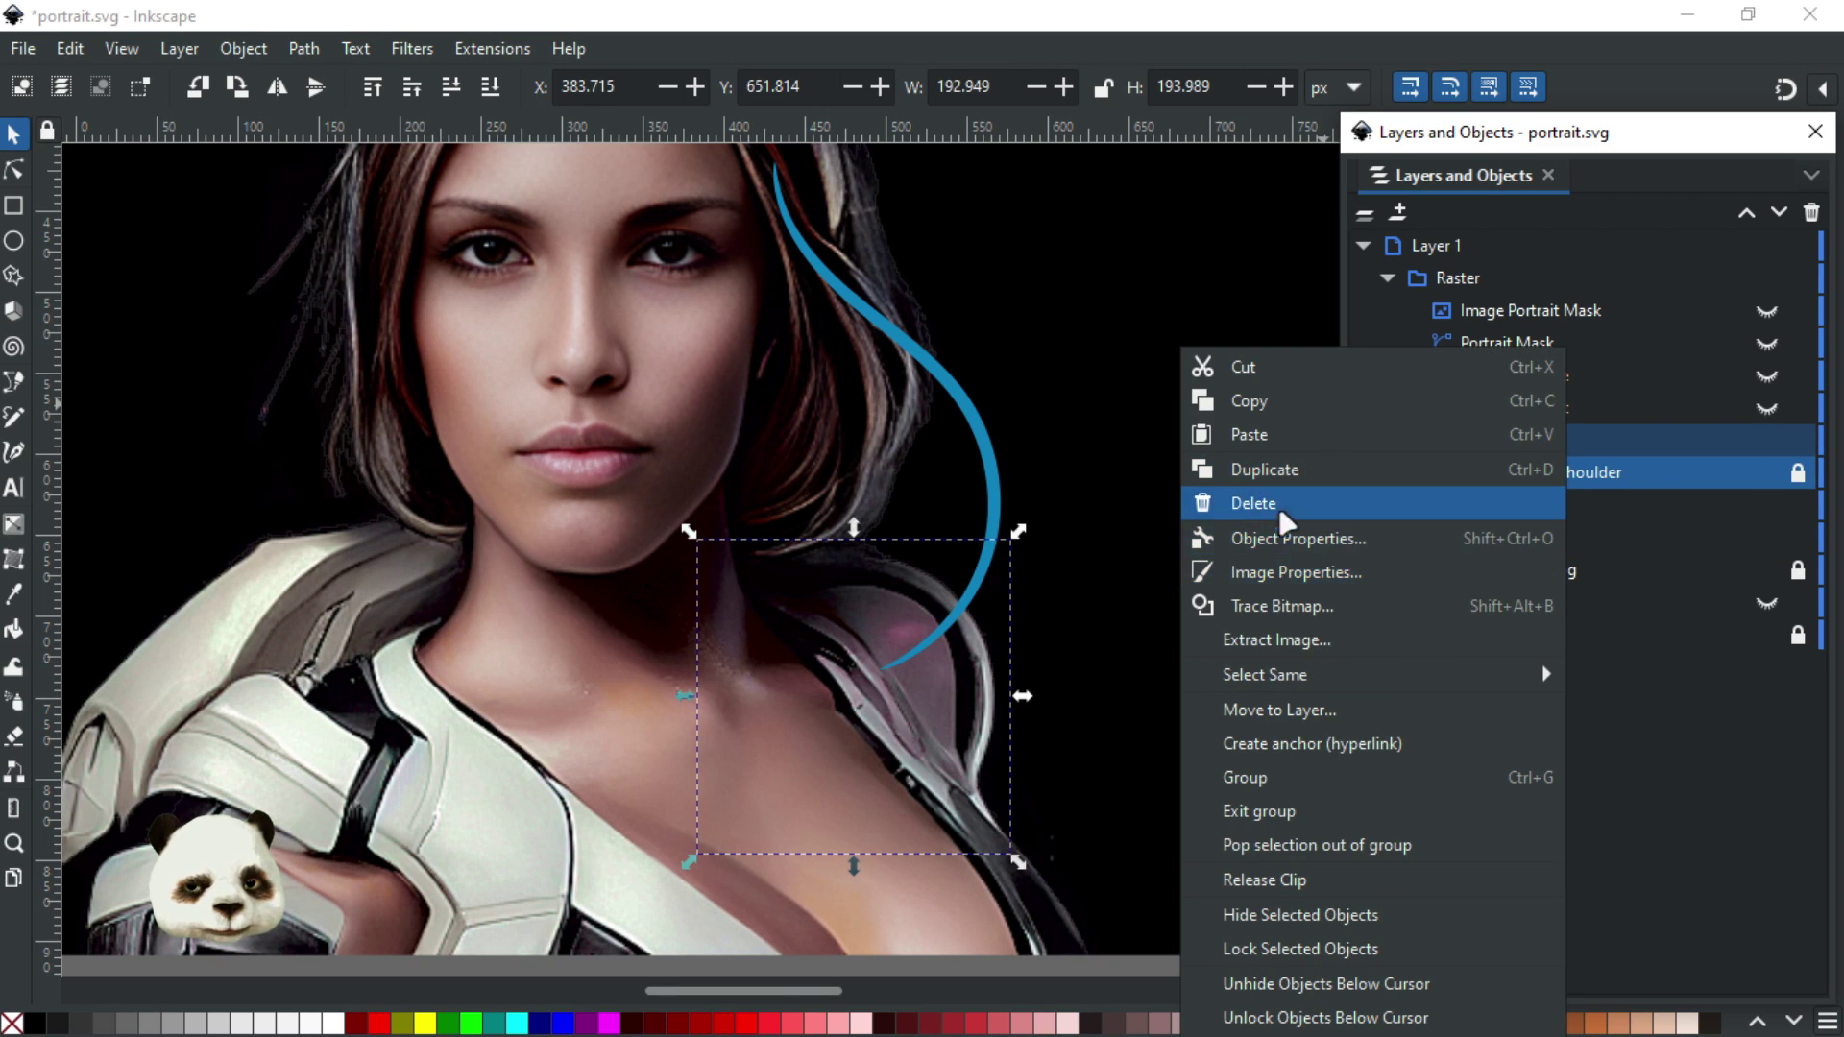
click(1264, 879)
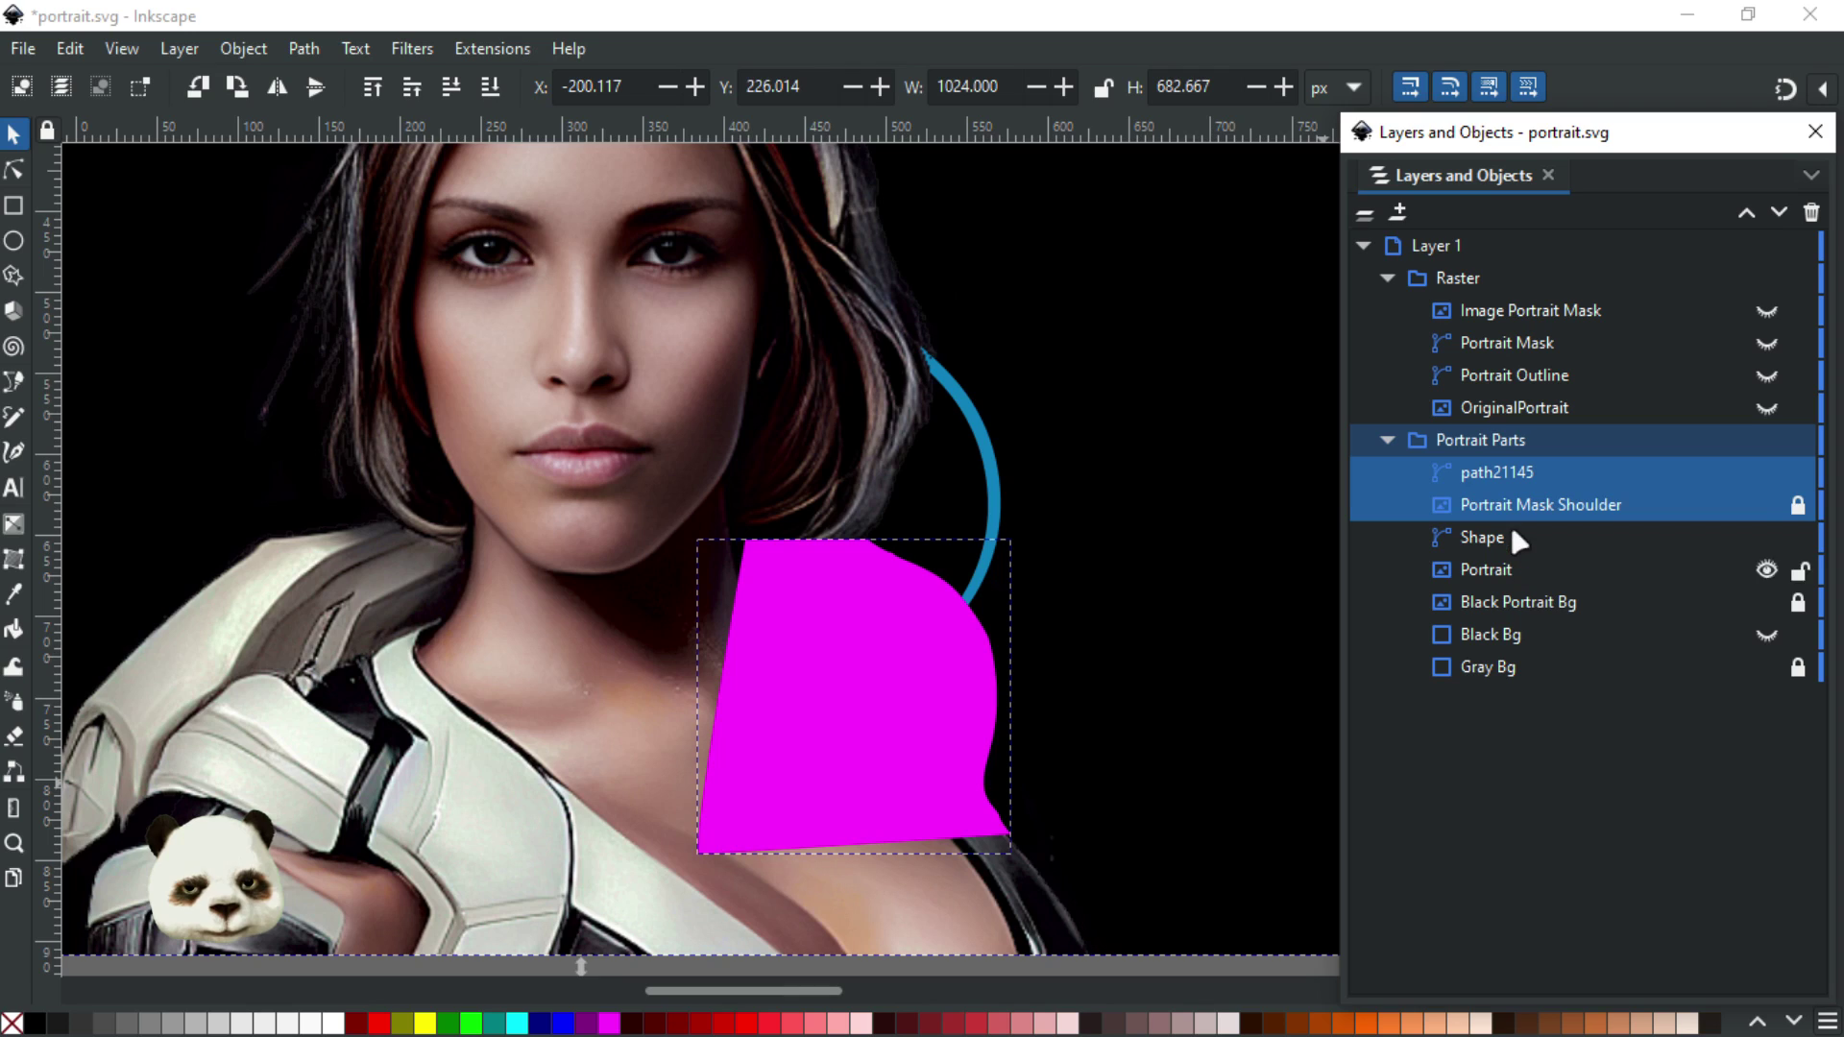
Toggle the unclipped Portrait Mask Shoulder image off and on to examine how much of the curve it covers
click(1662, 507)
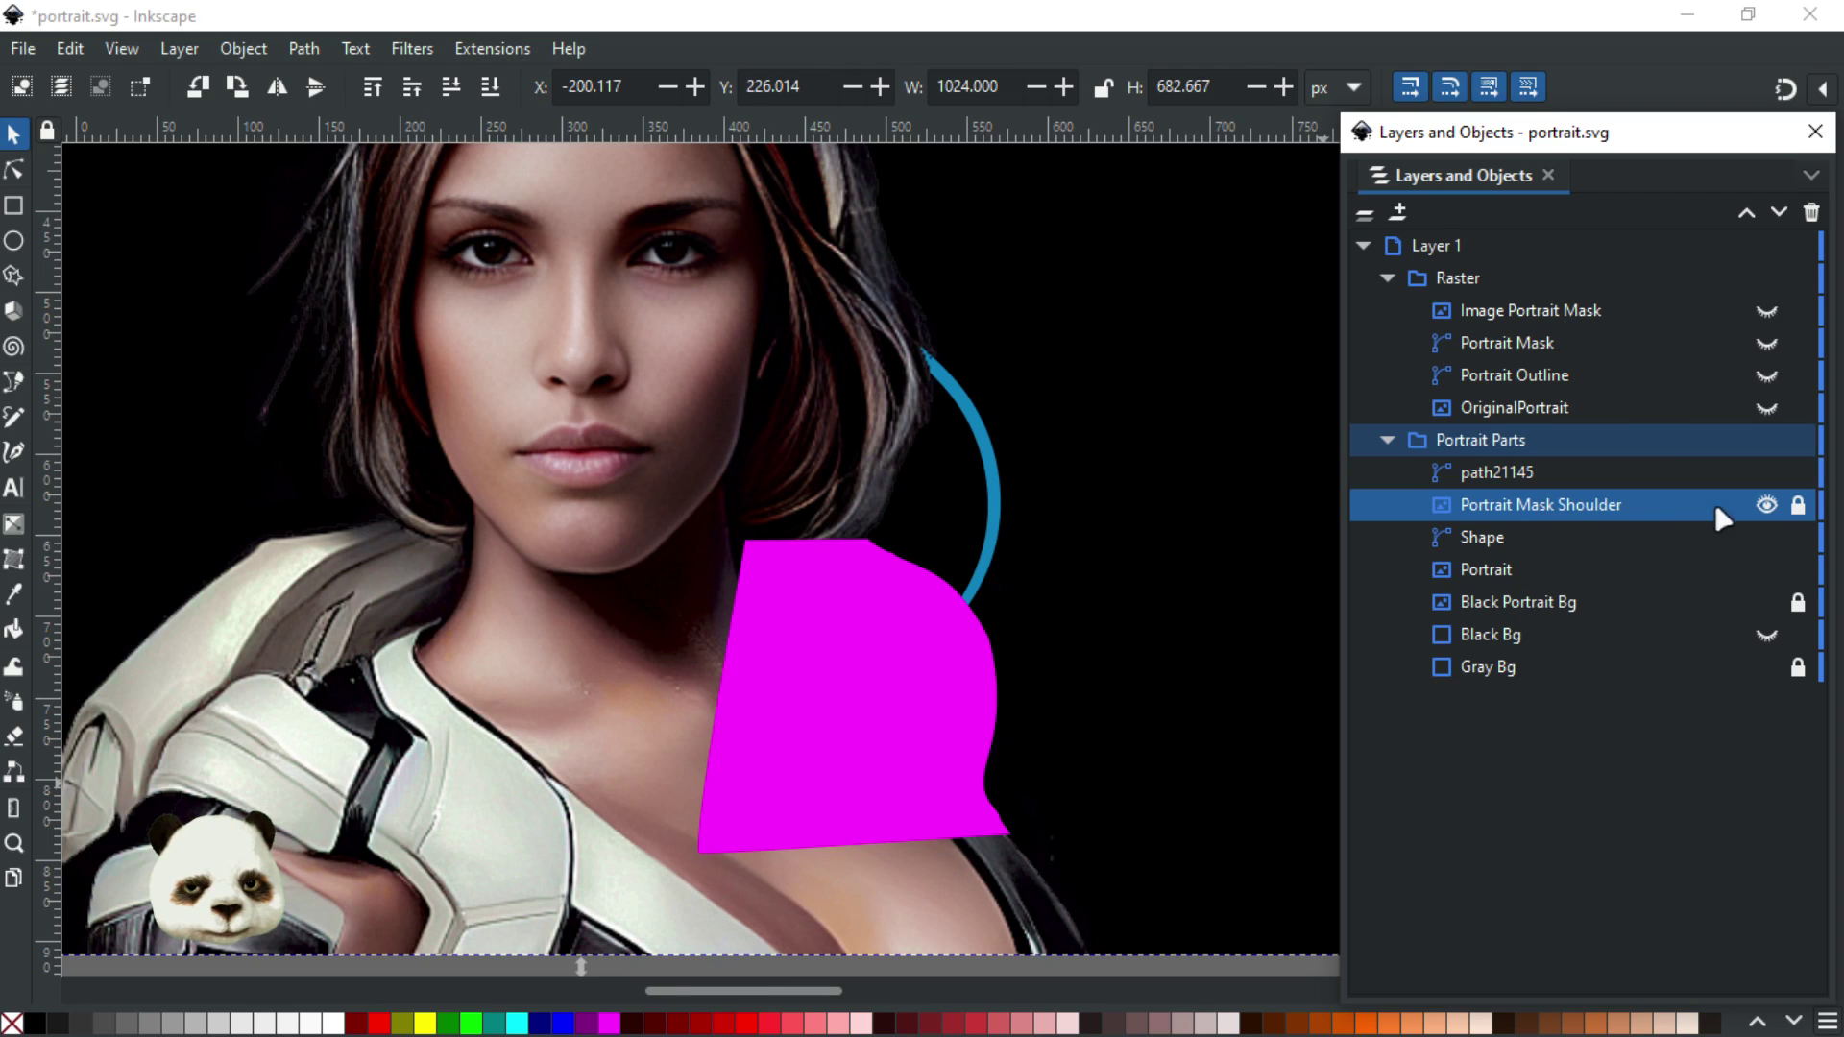
click(1766, 506)
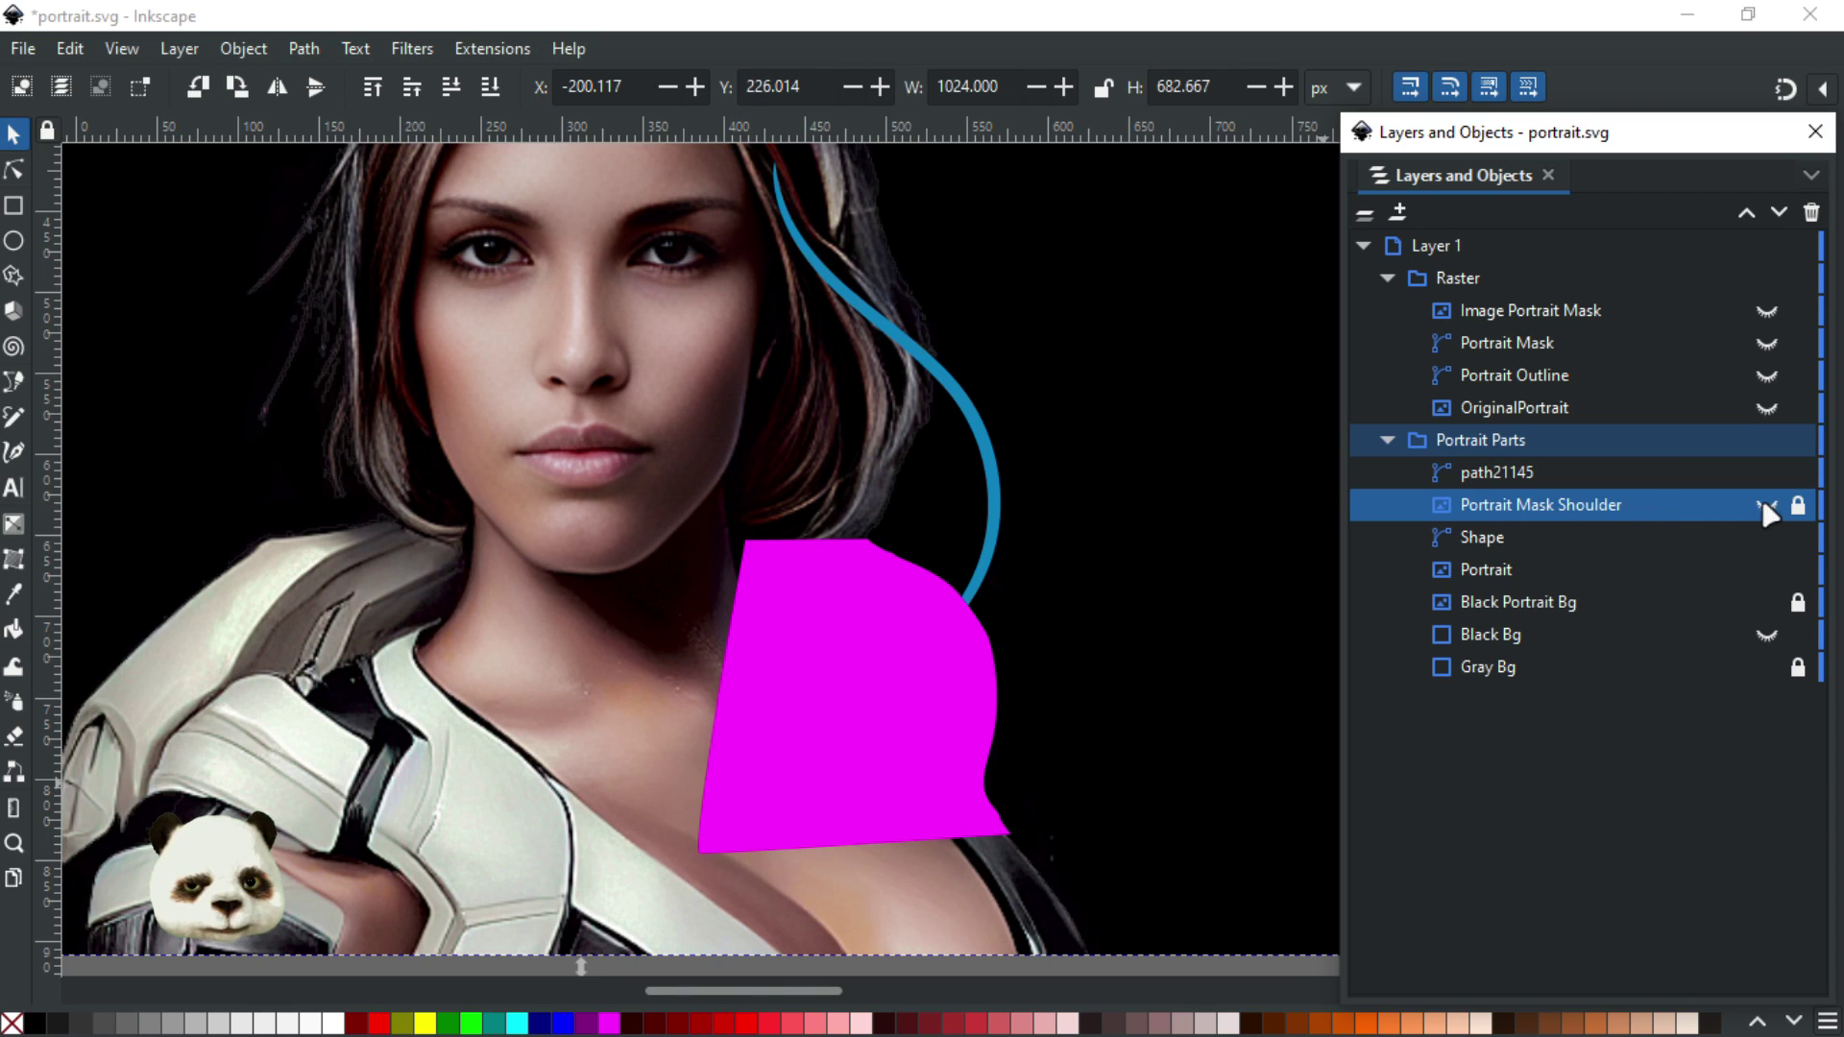
click(1766, 506)
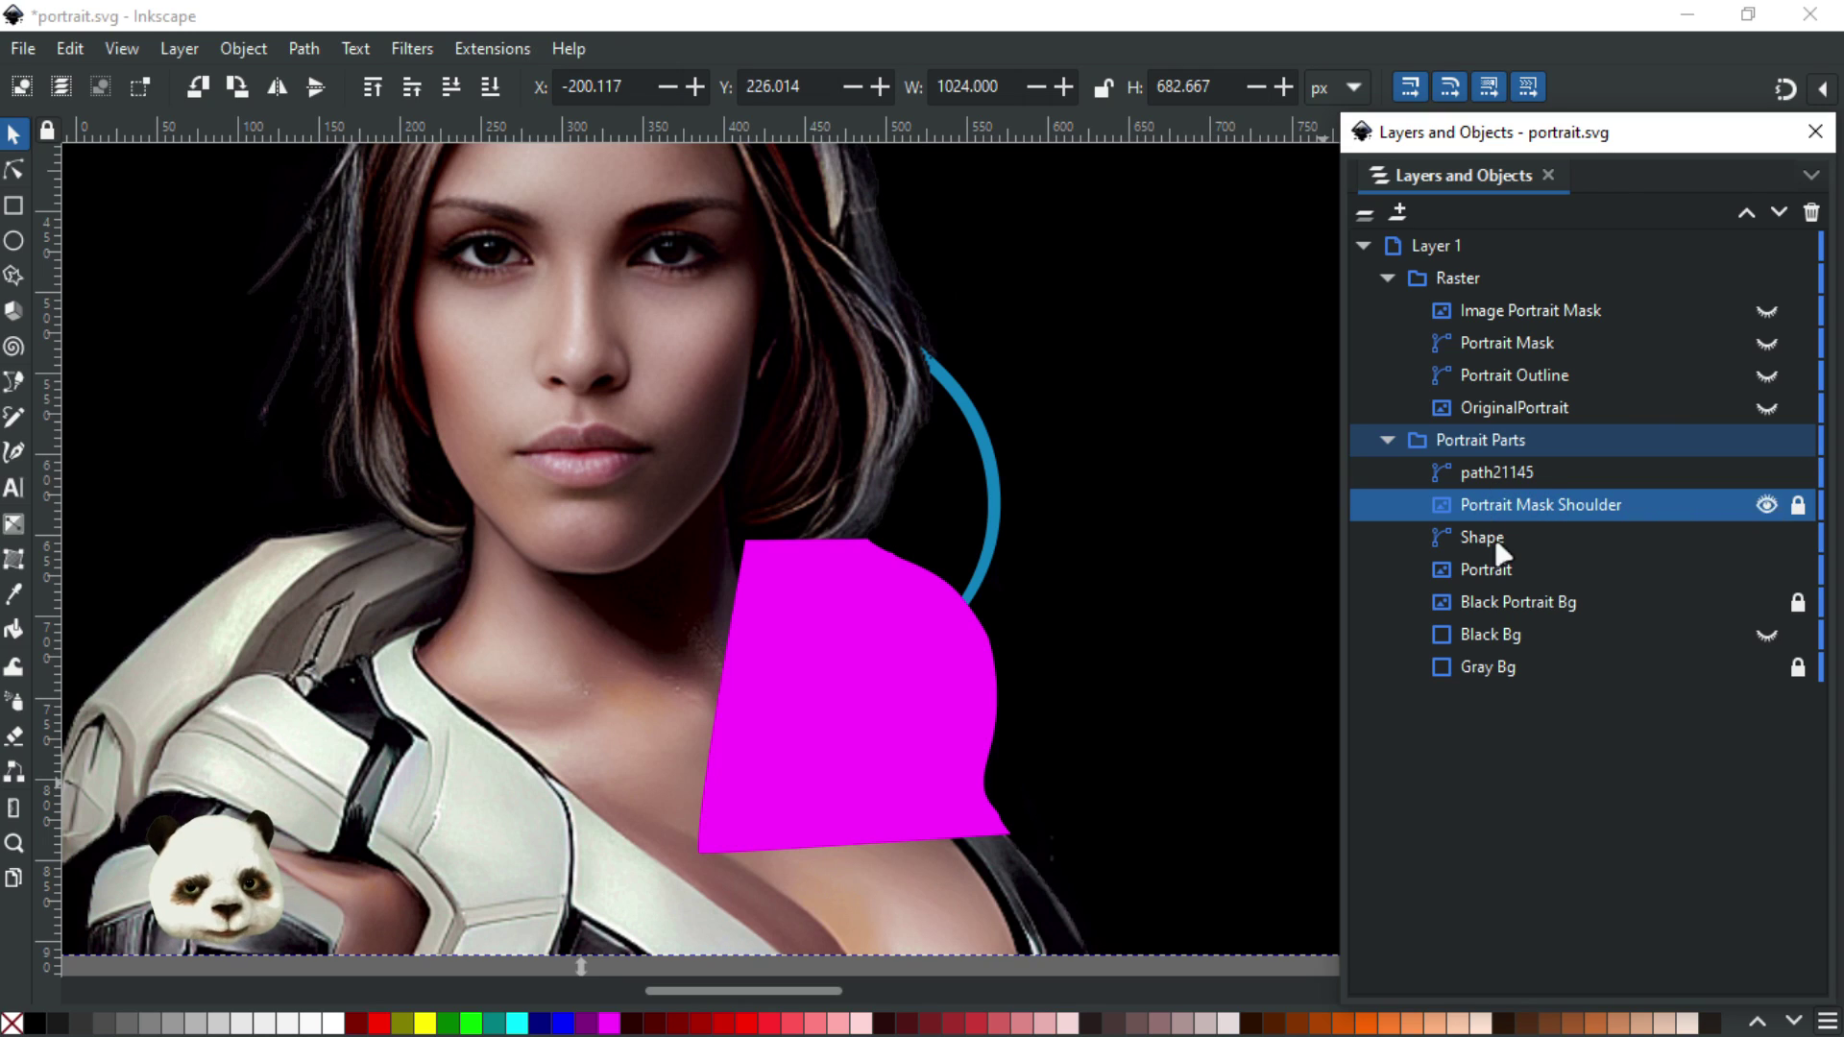
Clip the Portrait Mask Shoulder image with the magenta path path21145 above it
click(1500, 470)
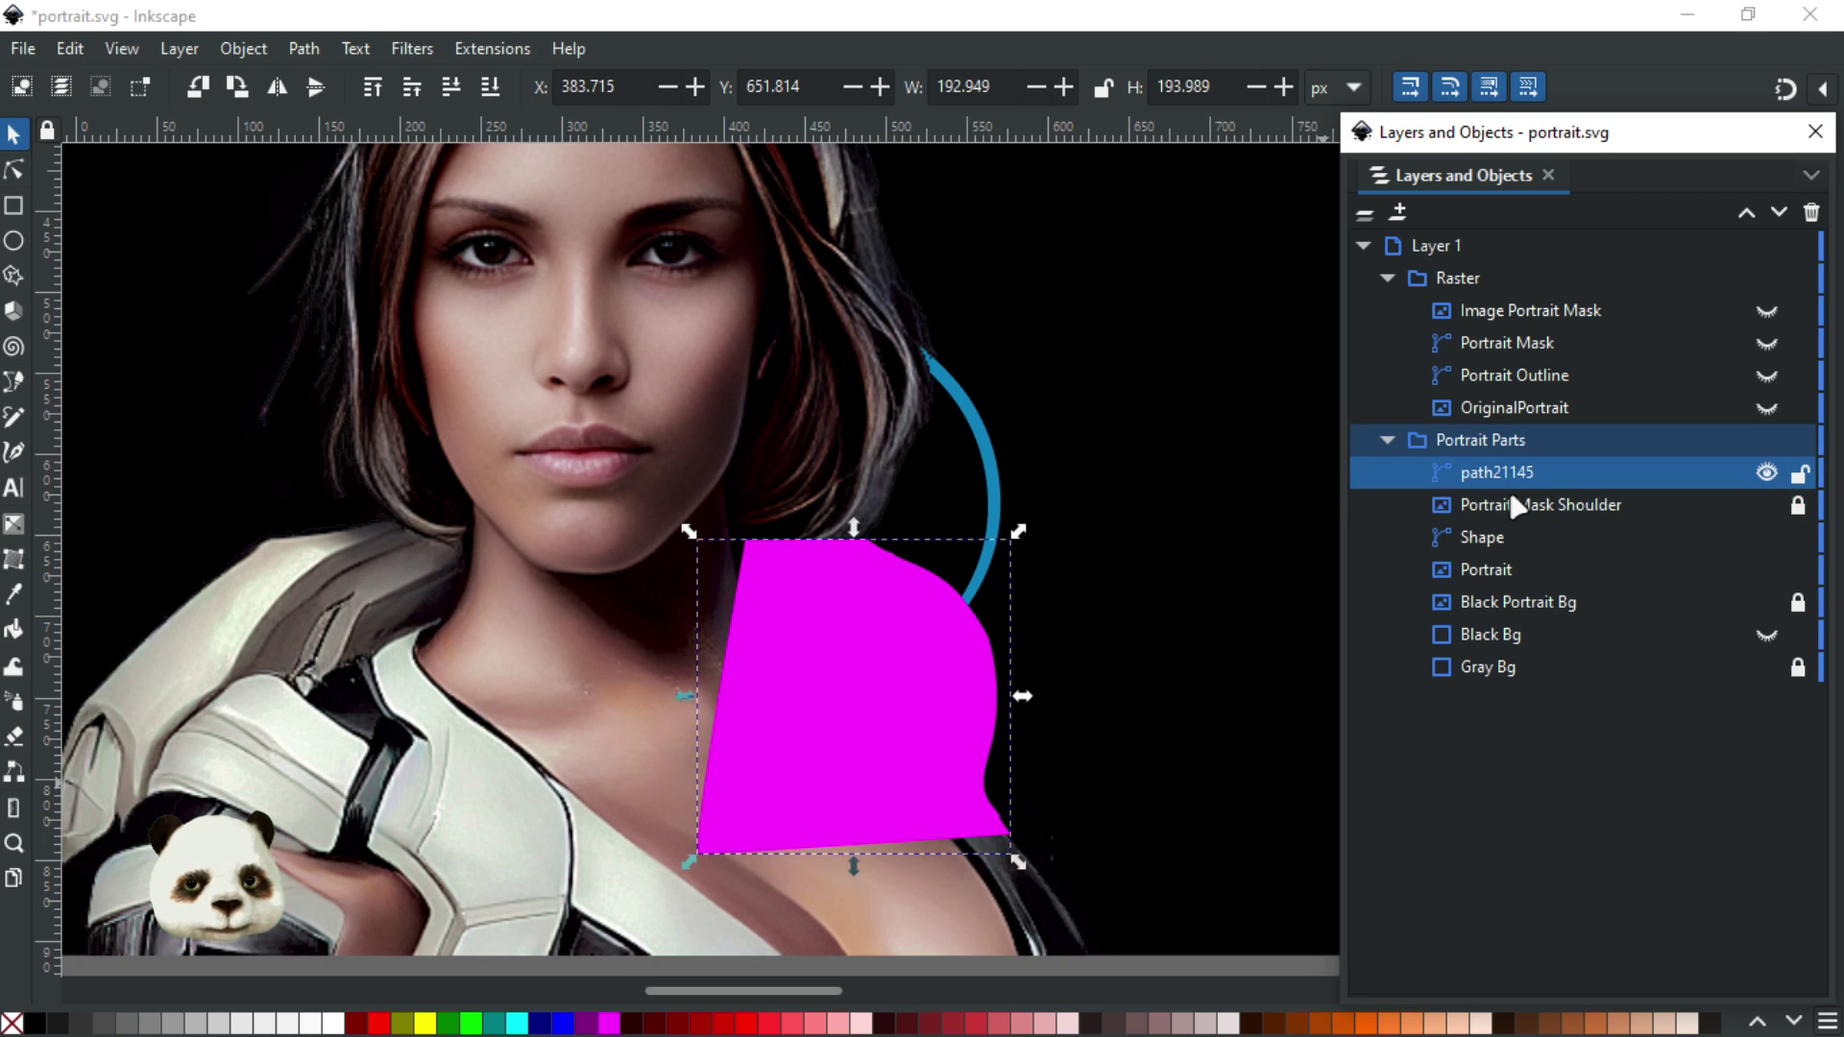
shift+click(1508, 502)
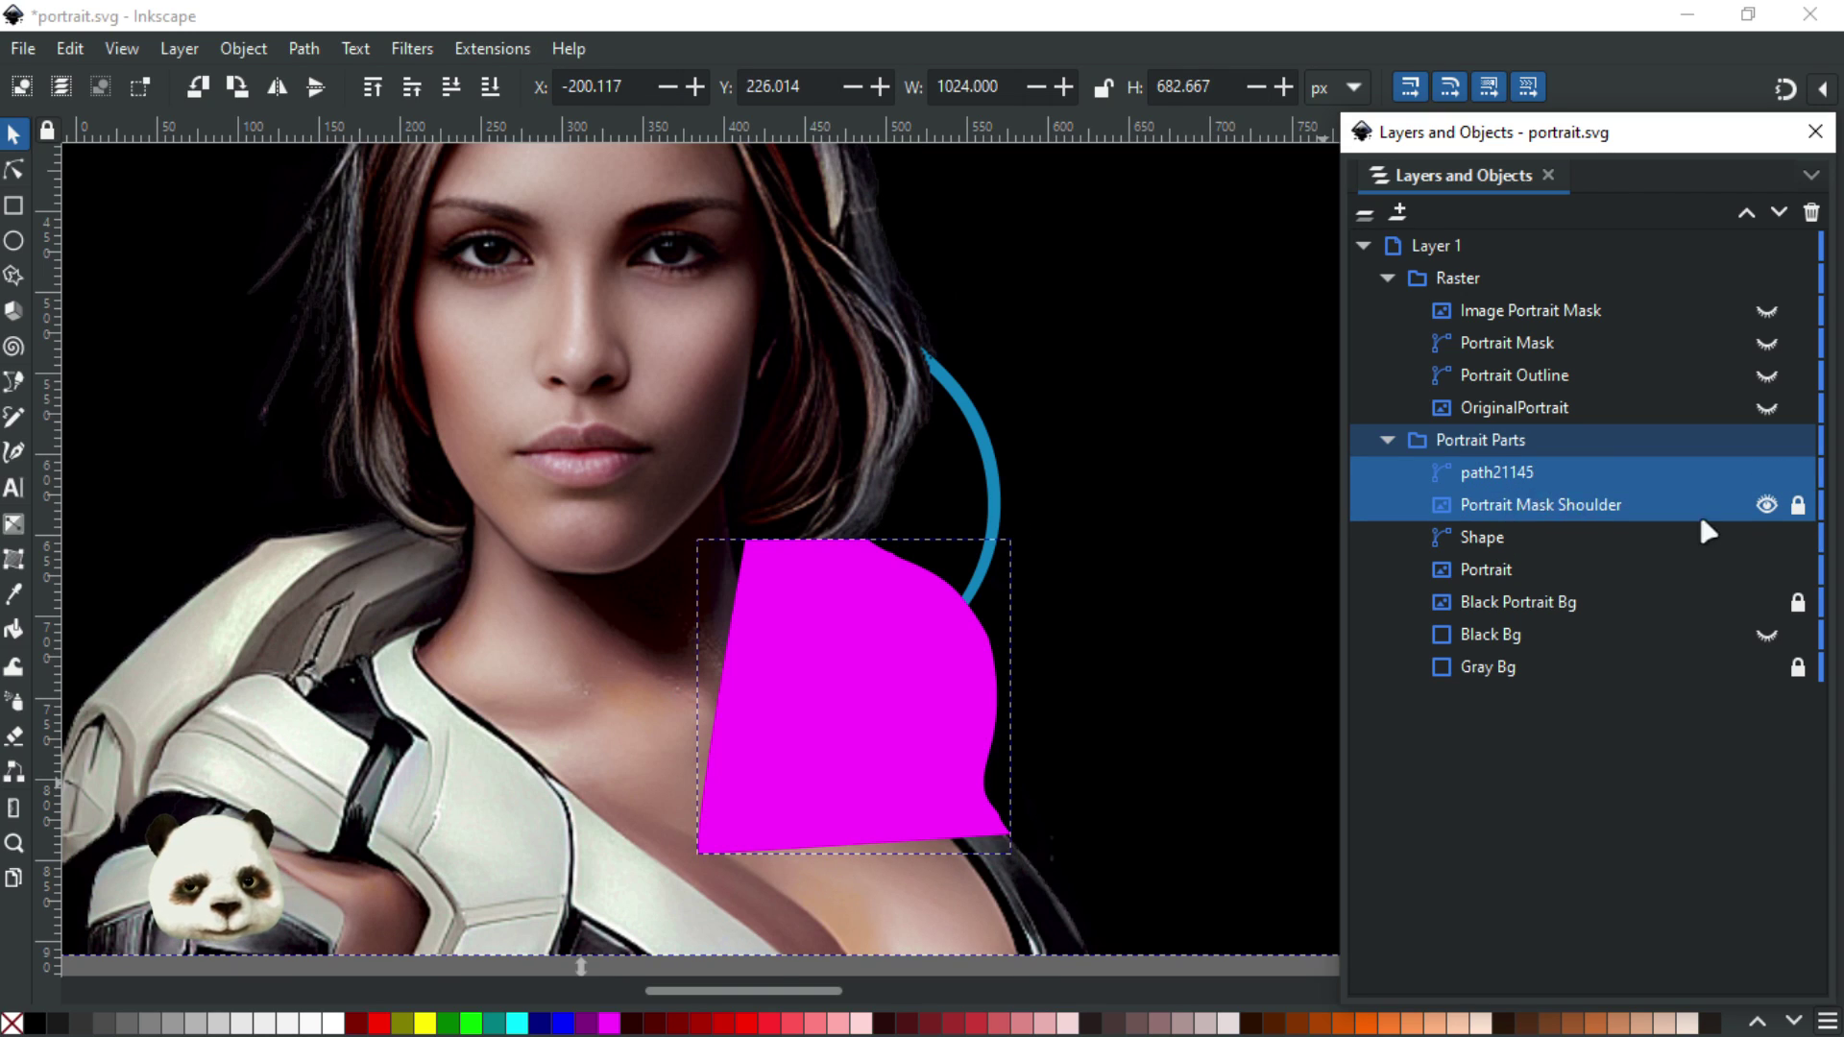
right_click(1508, 507)
click(1260, 816)
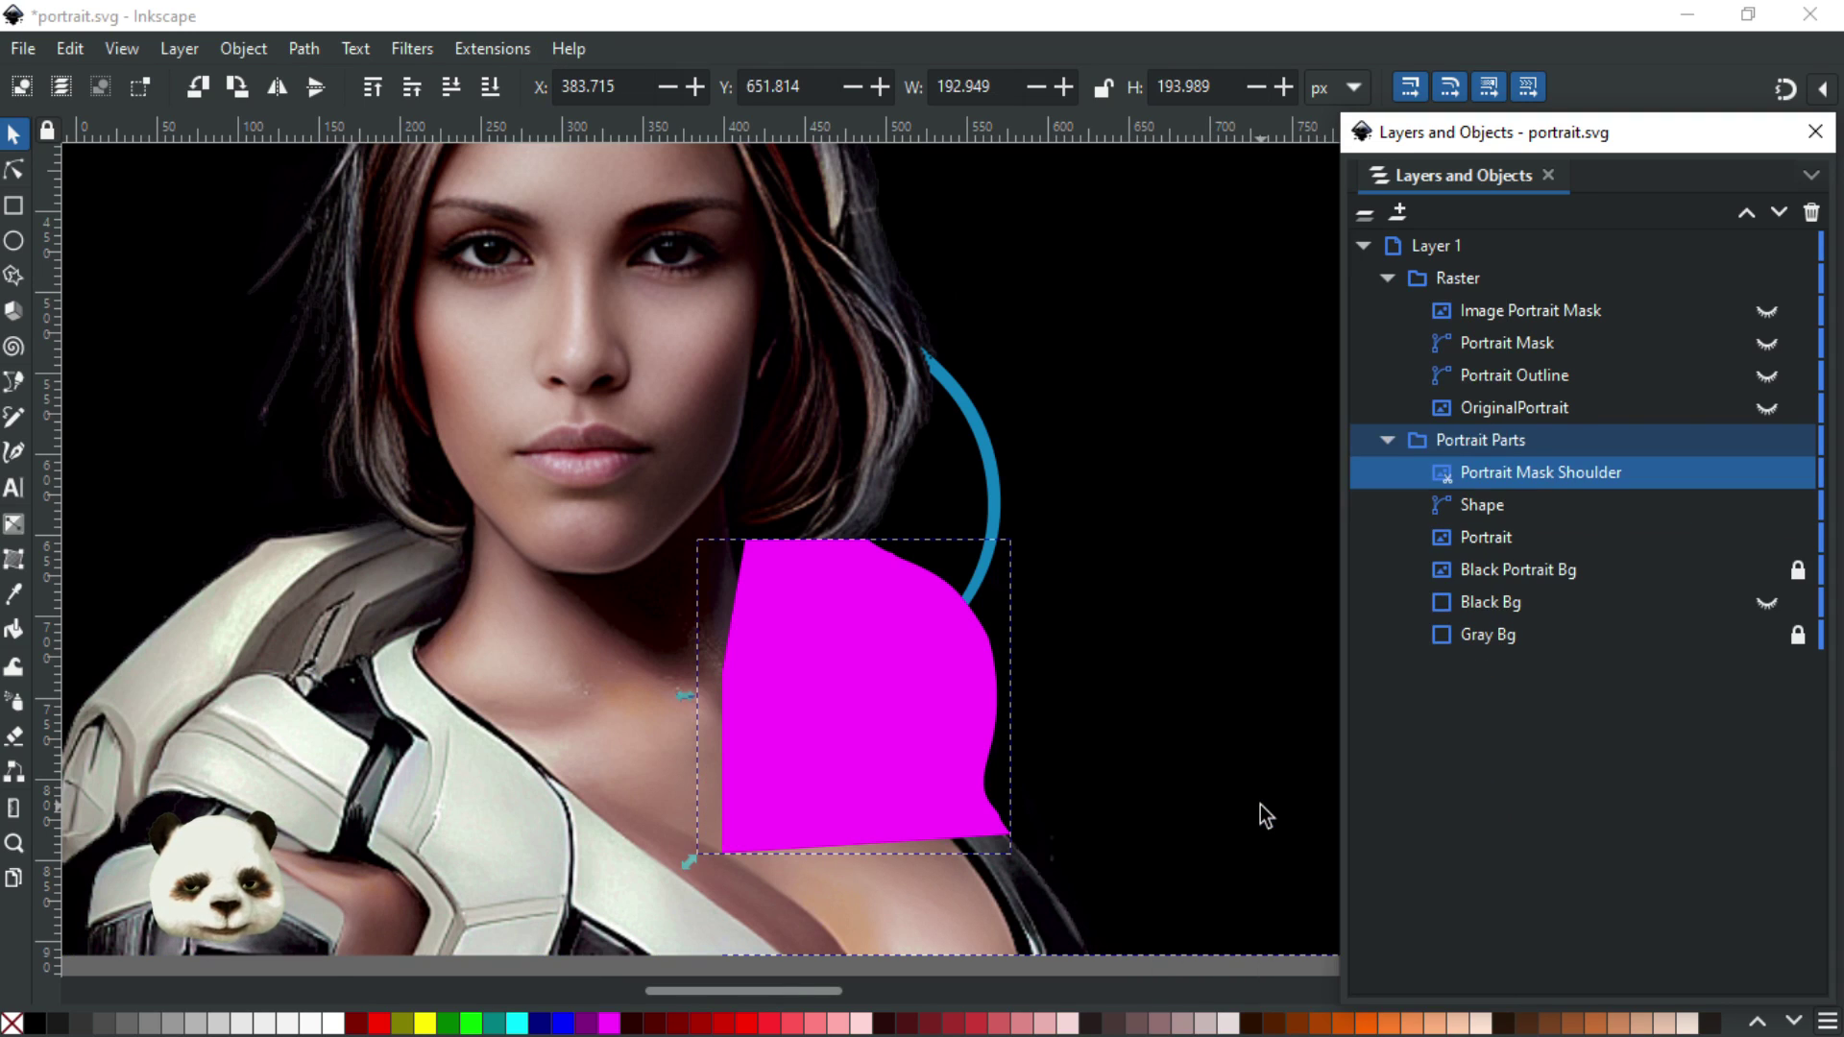
scroll(1232, 744, down, 3)
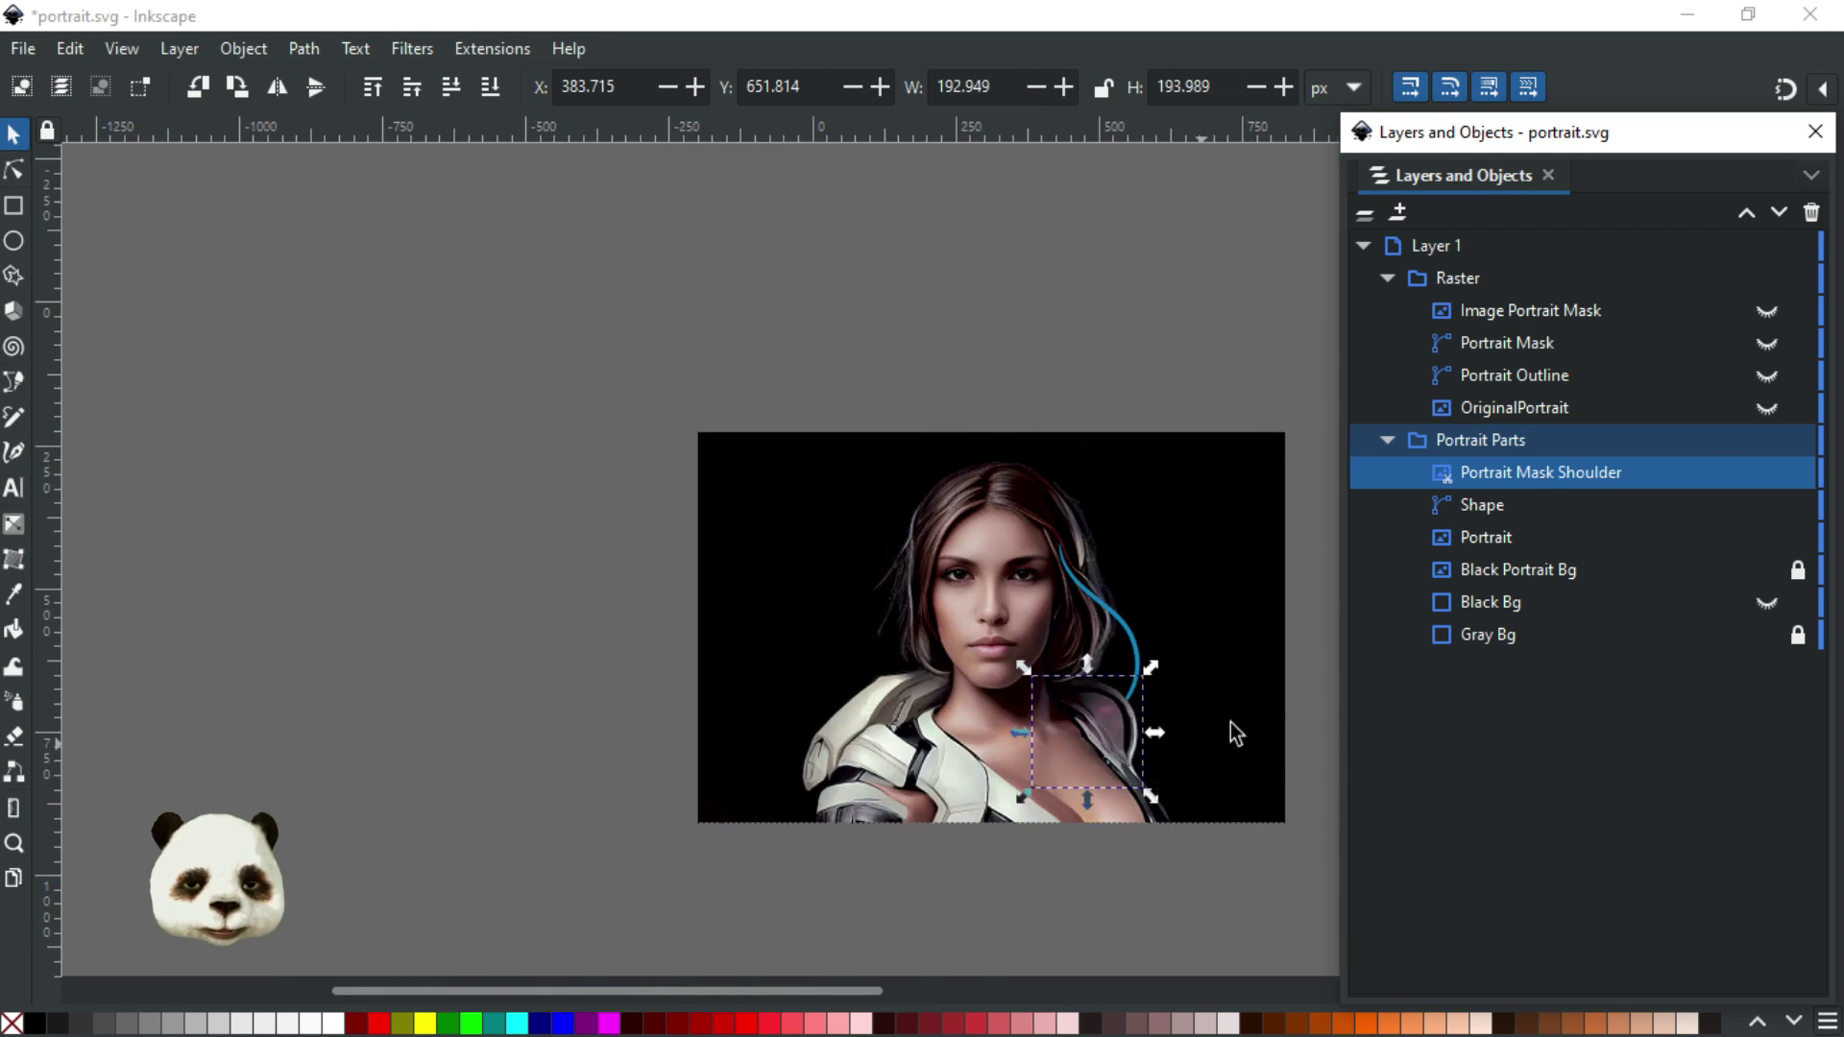
scroll(1235, 642, up, 2)
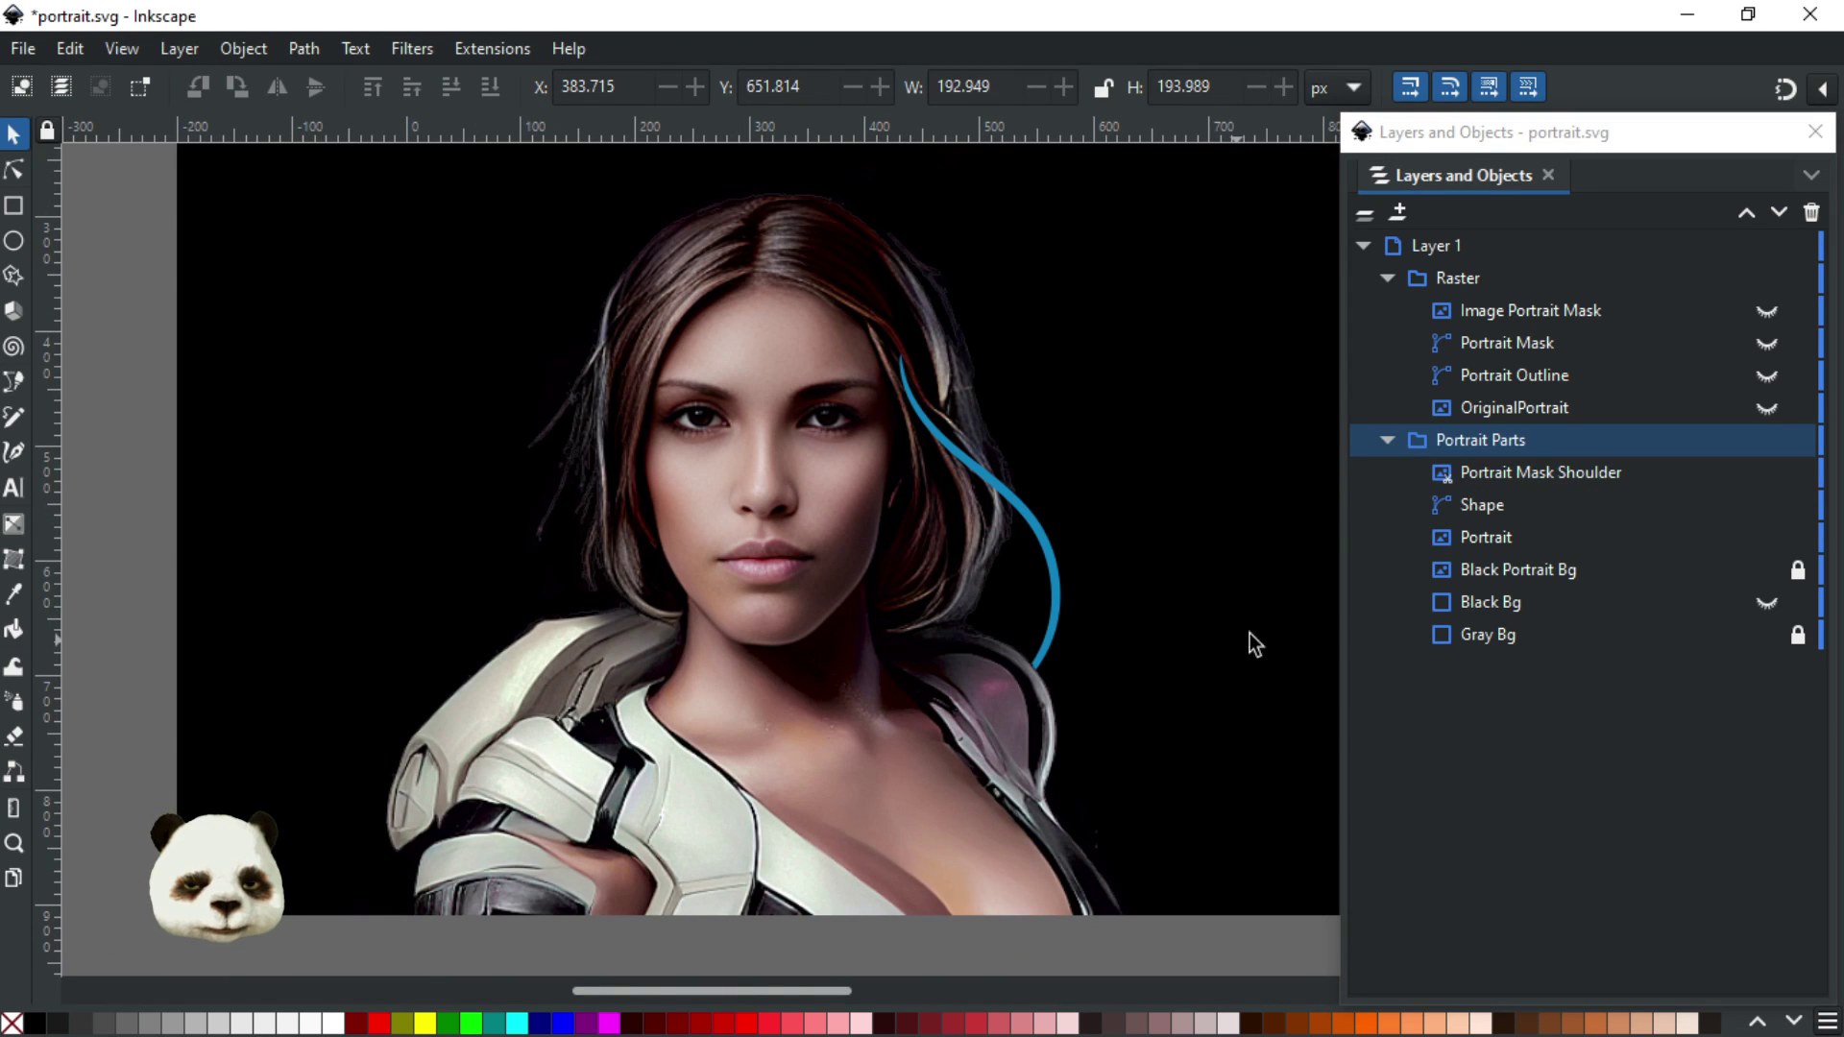
Lock Portrait Mask Shoulder, Black Bg and Portrait in the Portrait Parts group, and make Black Bg visible
click(1575, 471)
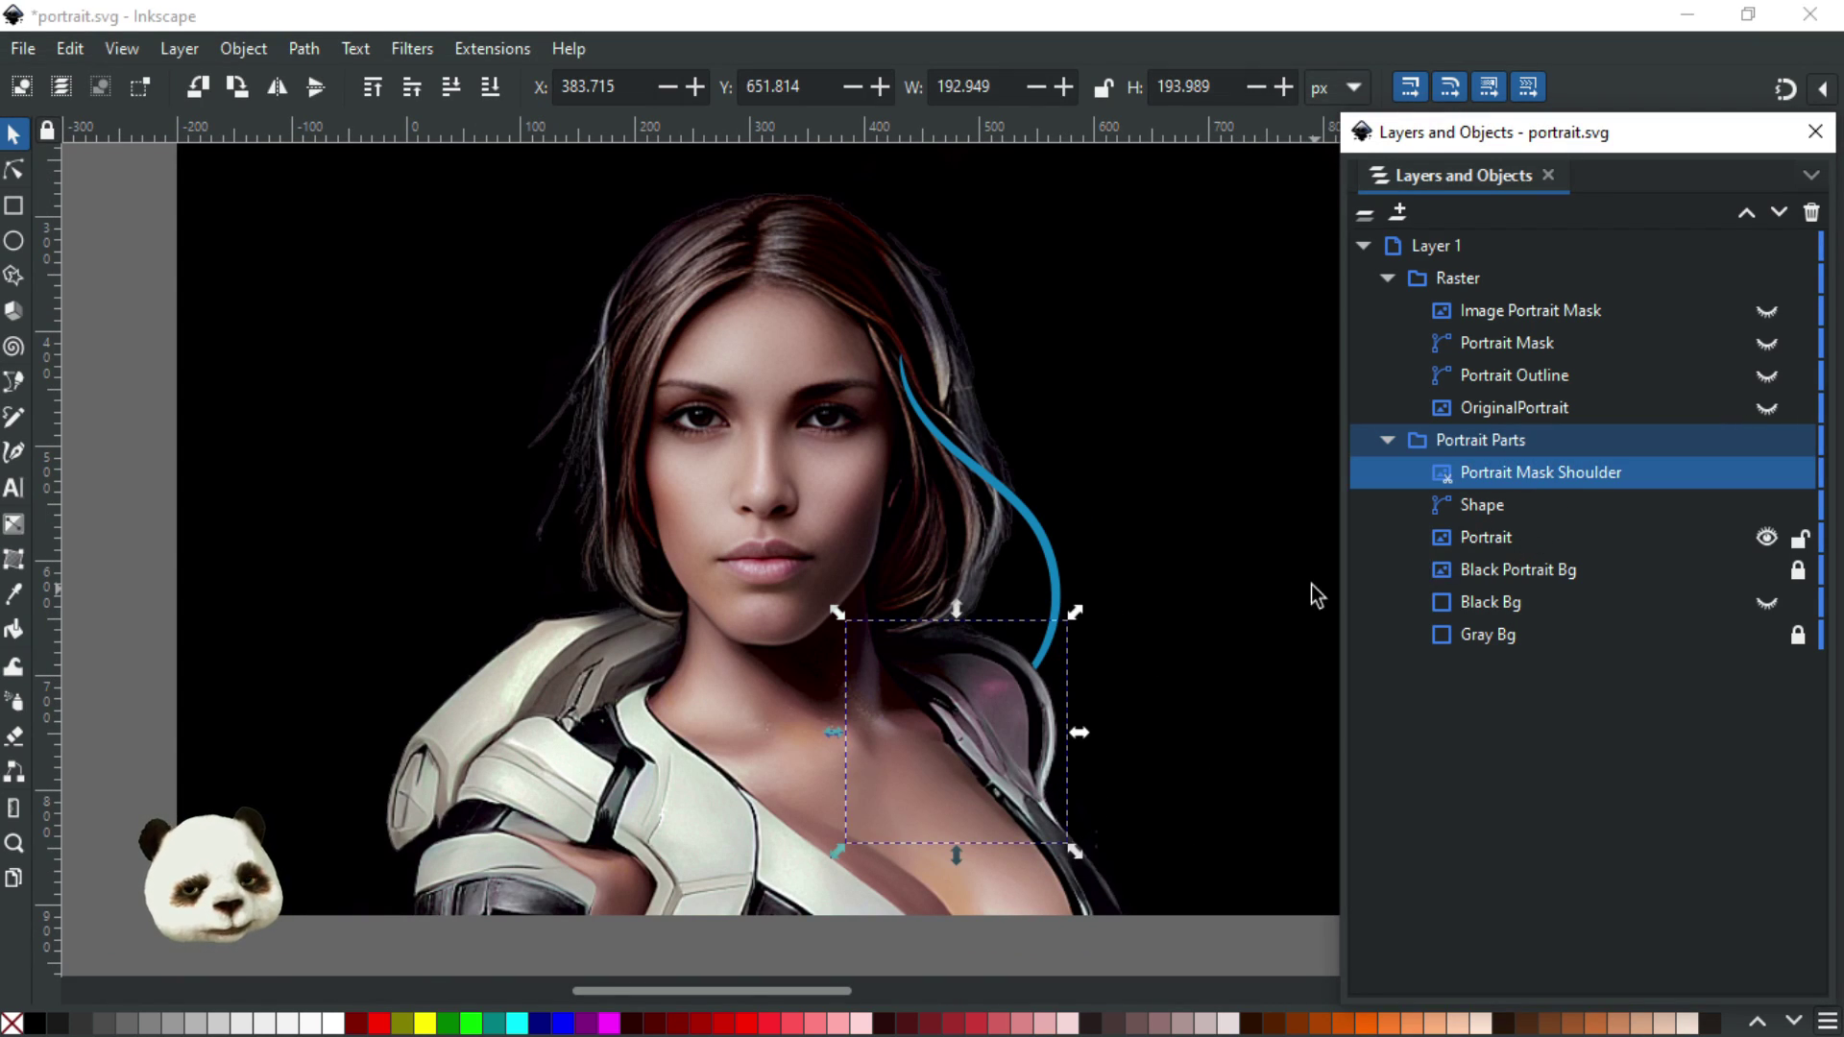
scroll(1274, 665, up, 1)
click(1800, 474)
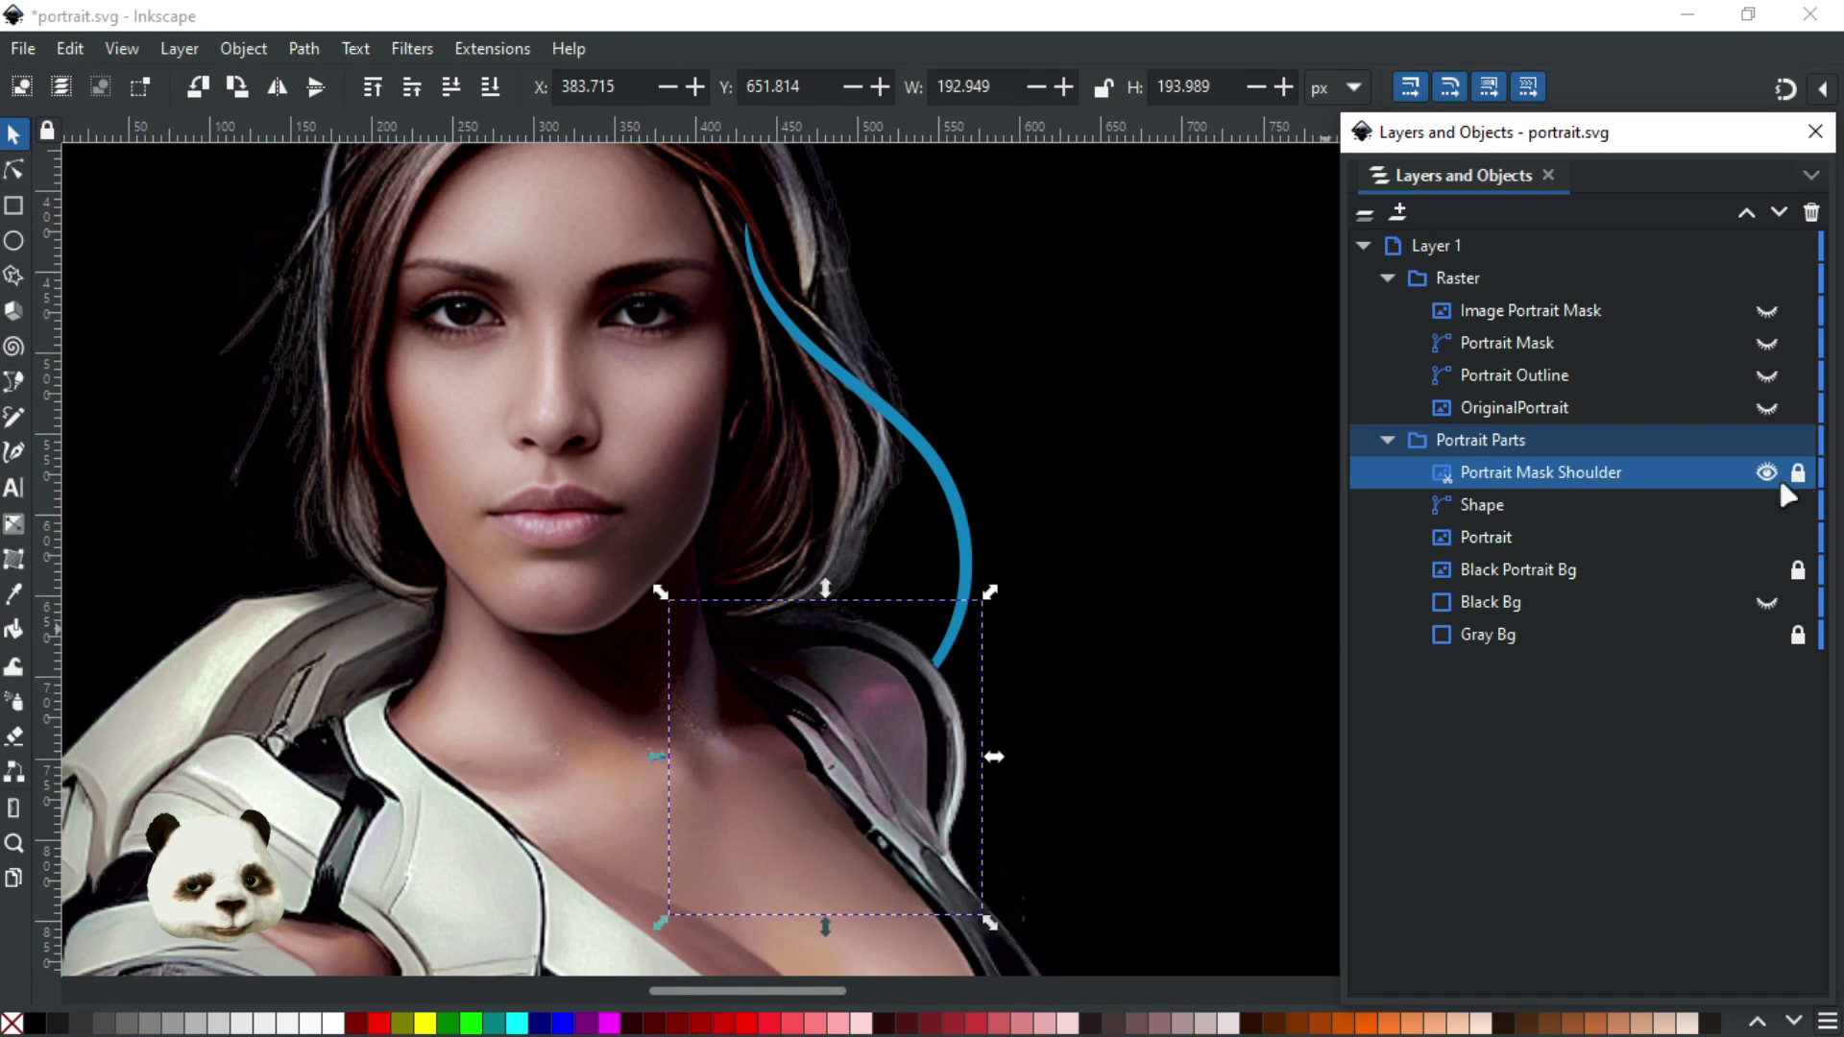
click(1797, 602)
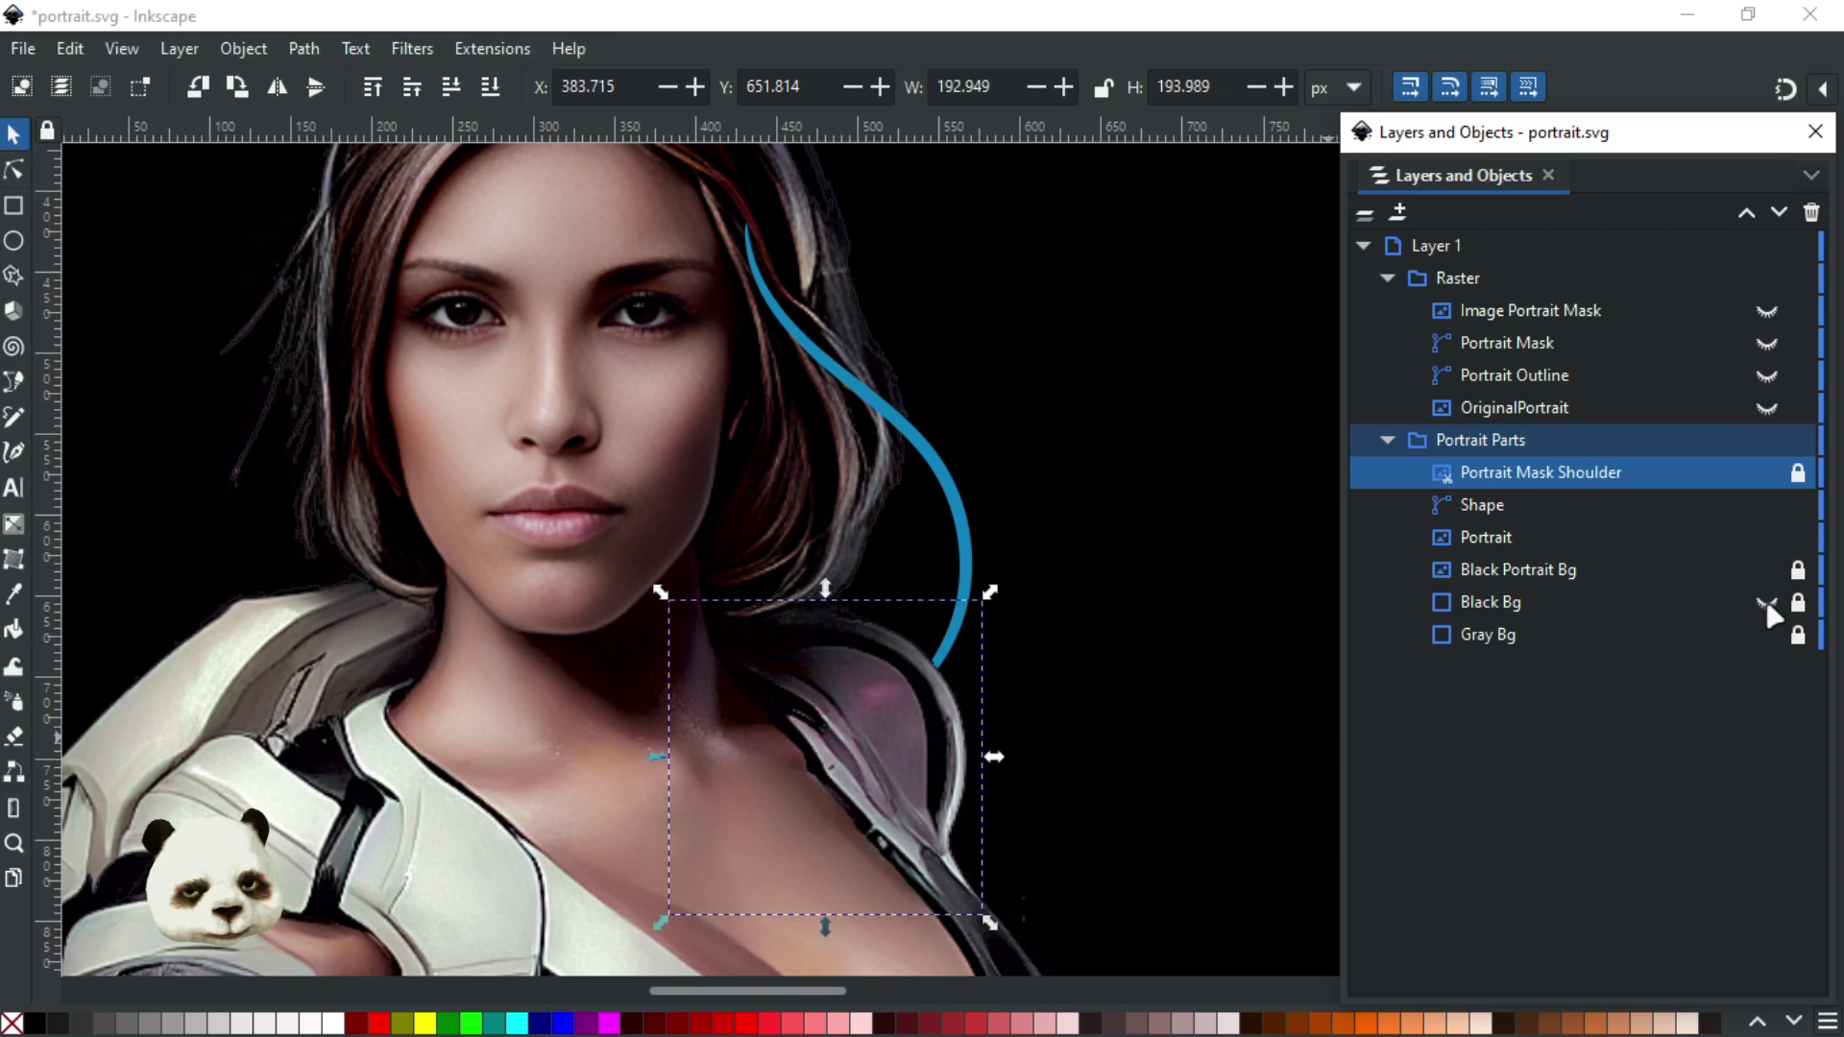
click(1202, 674)
click(1802, 541)
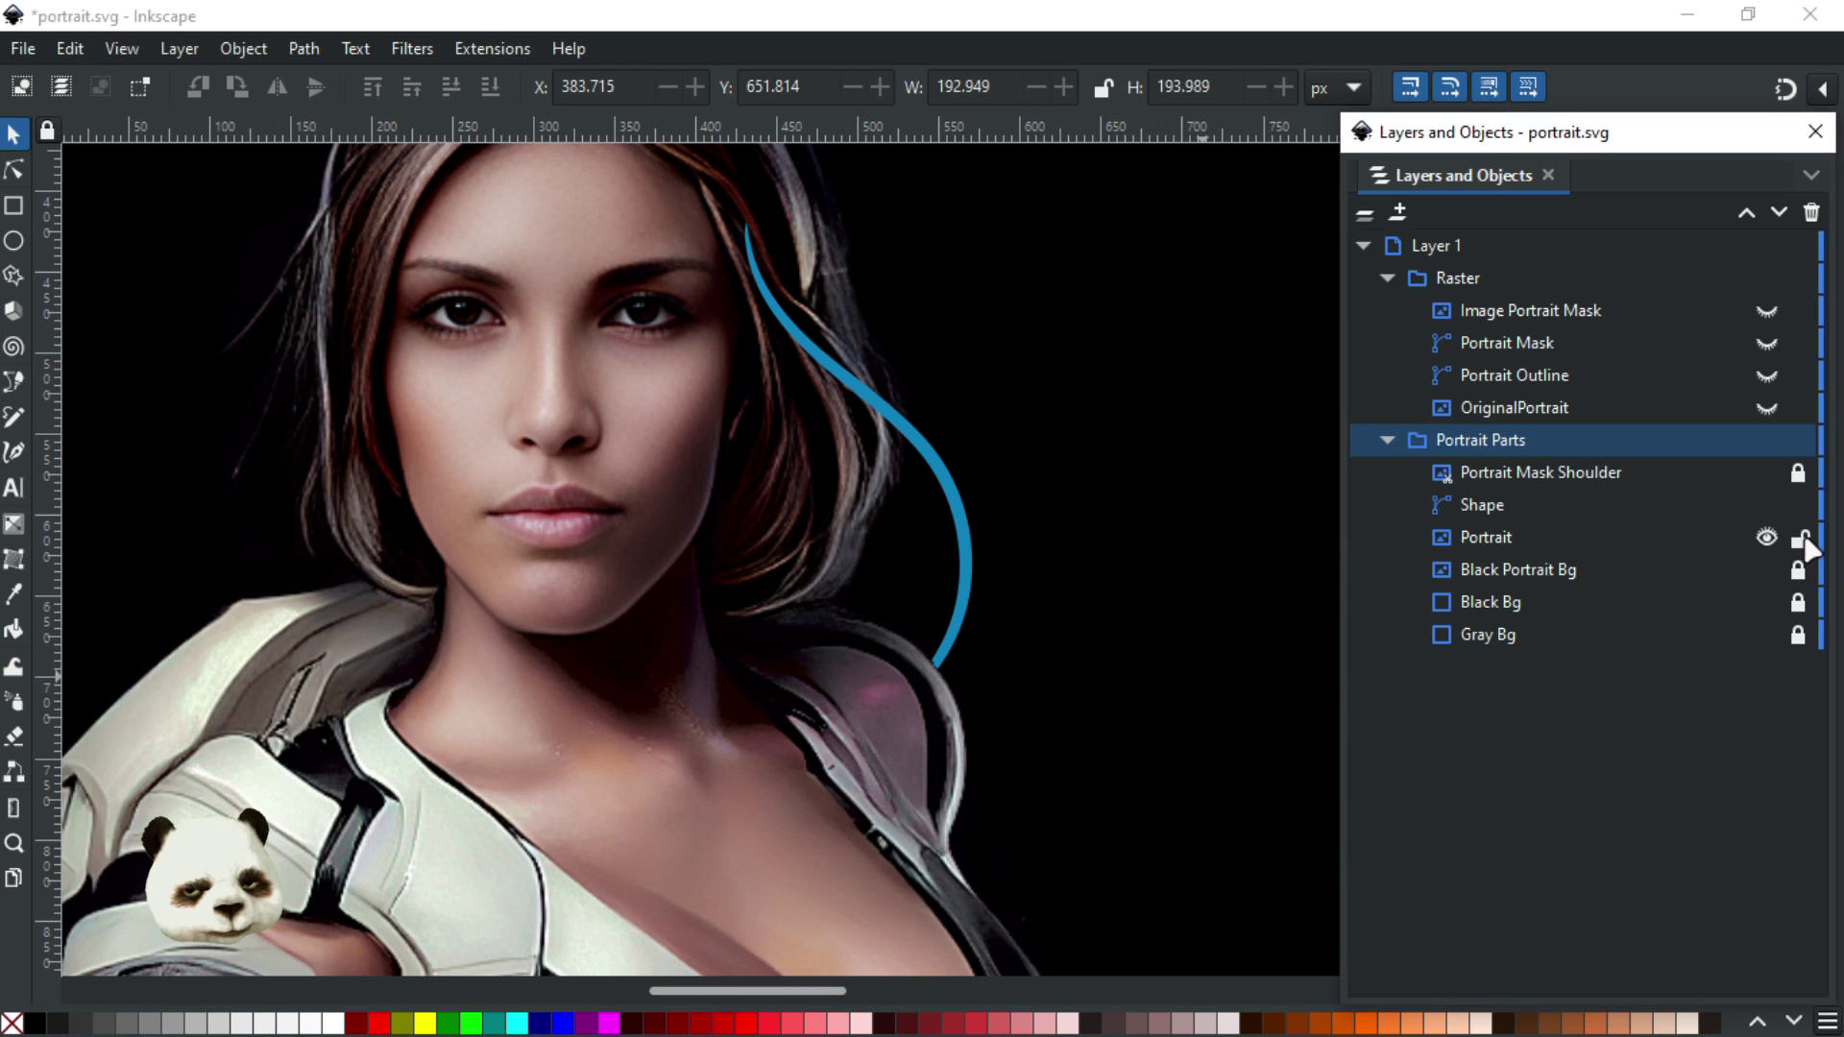
Select Shape to identify the blue curve, deselect it, and examine how it runs across the hair and meets the shoulder
click(1486, 514)
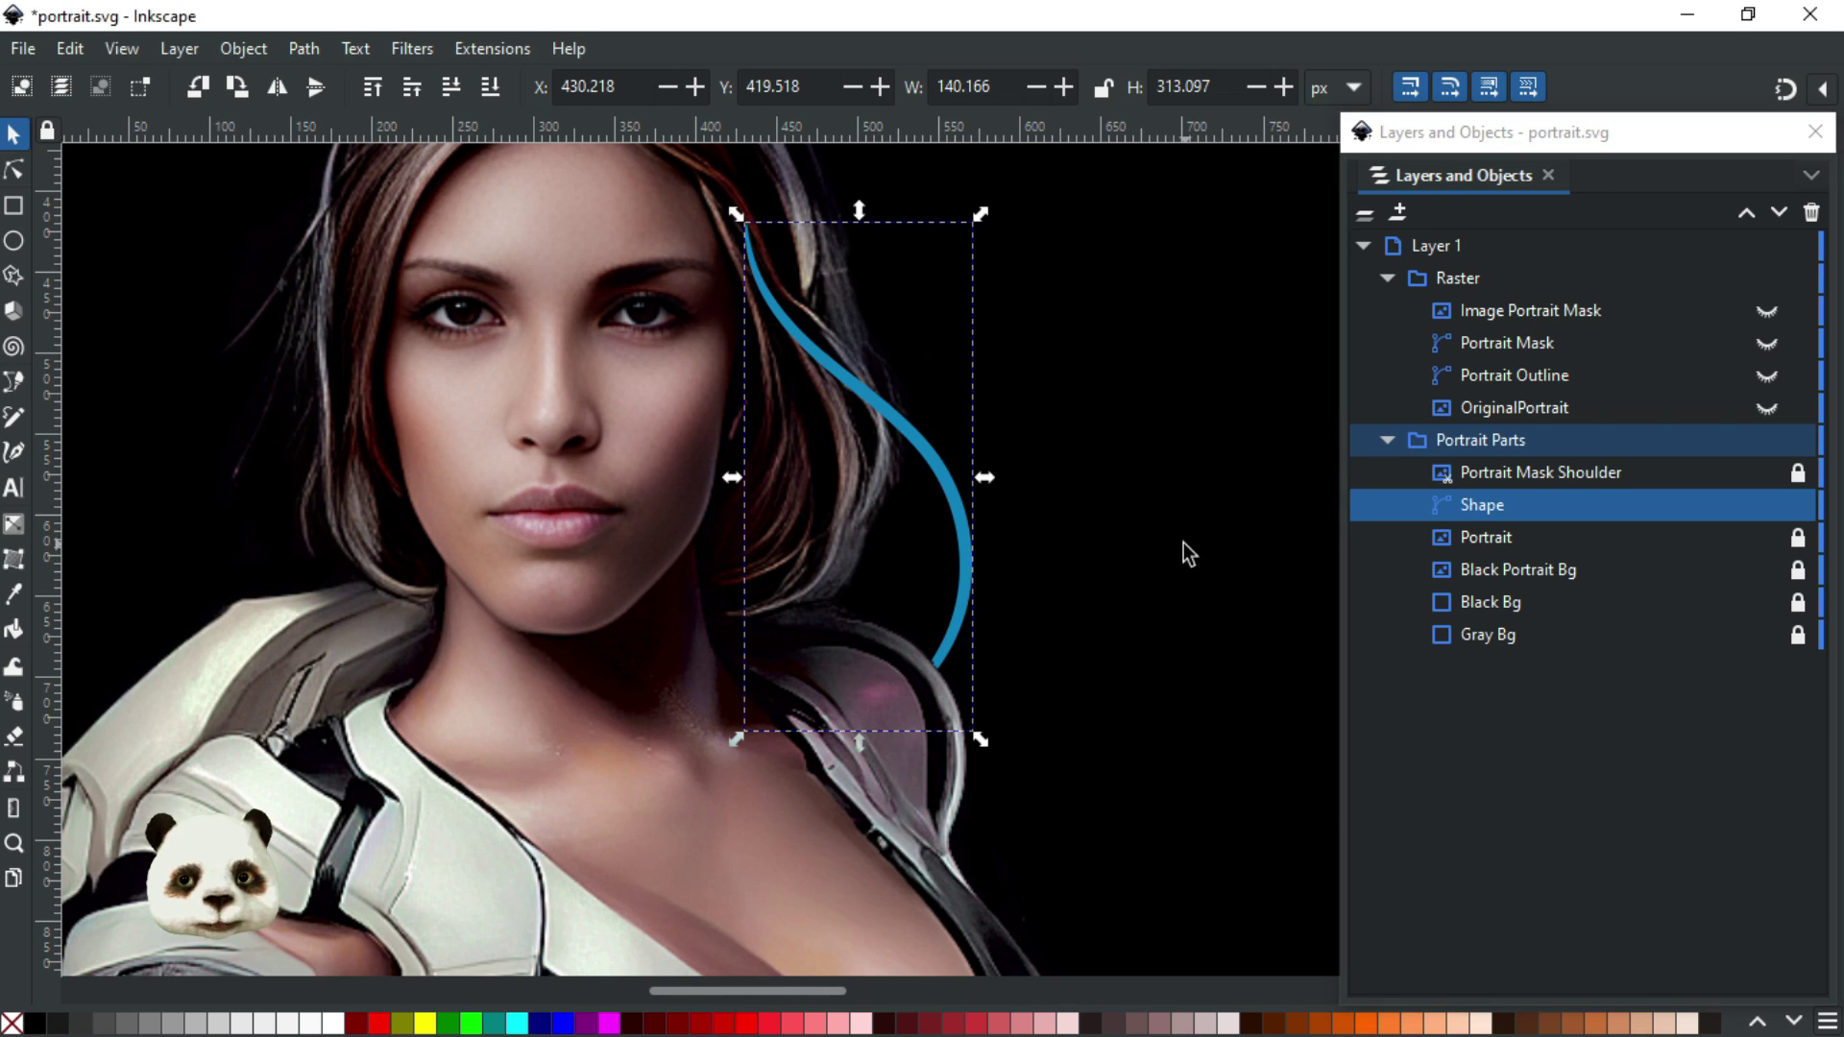
scroll(1191, 576, down, 4)
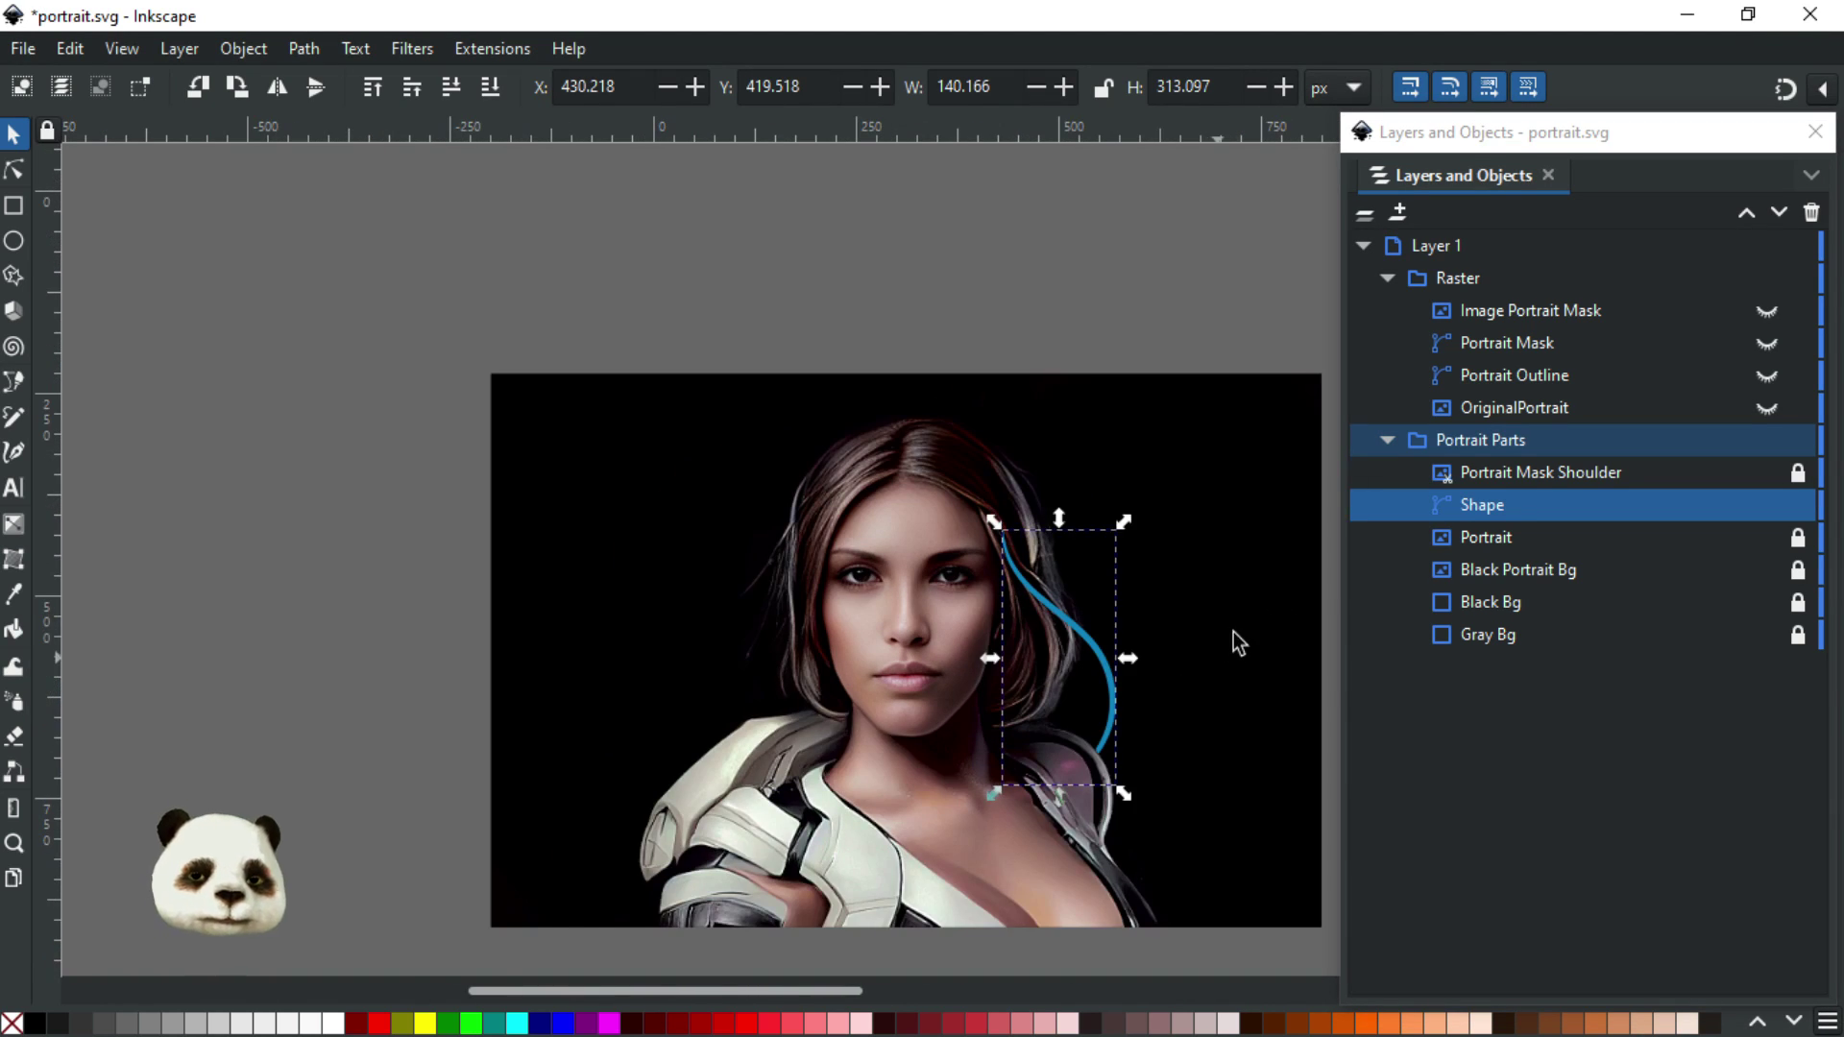
click(1062, 234)
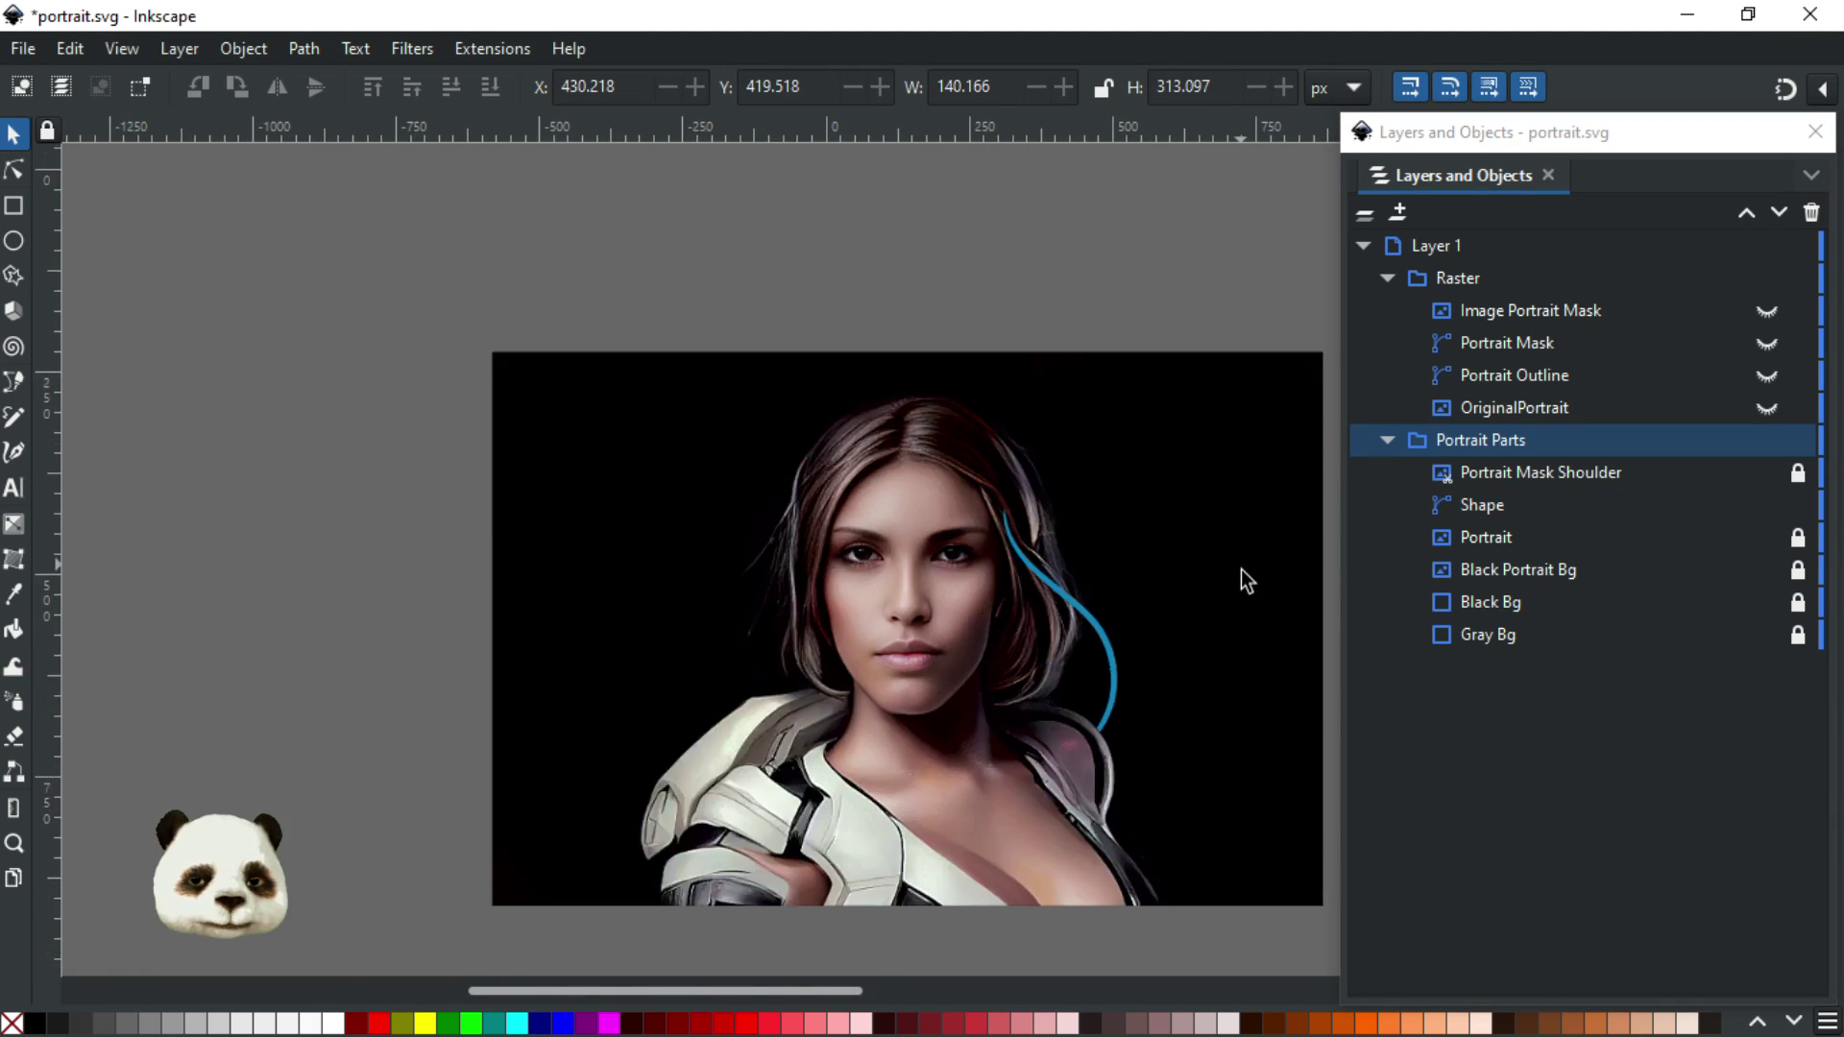
scroll(1241, 569, down, 1)
scroll(1242, 626, up, 2)
drag(1142, 508, 1076, 459)
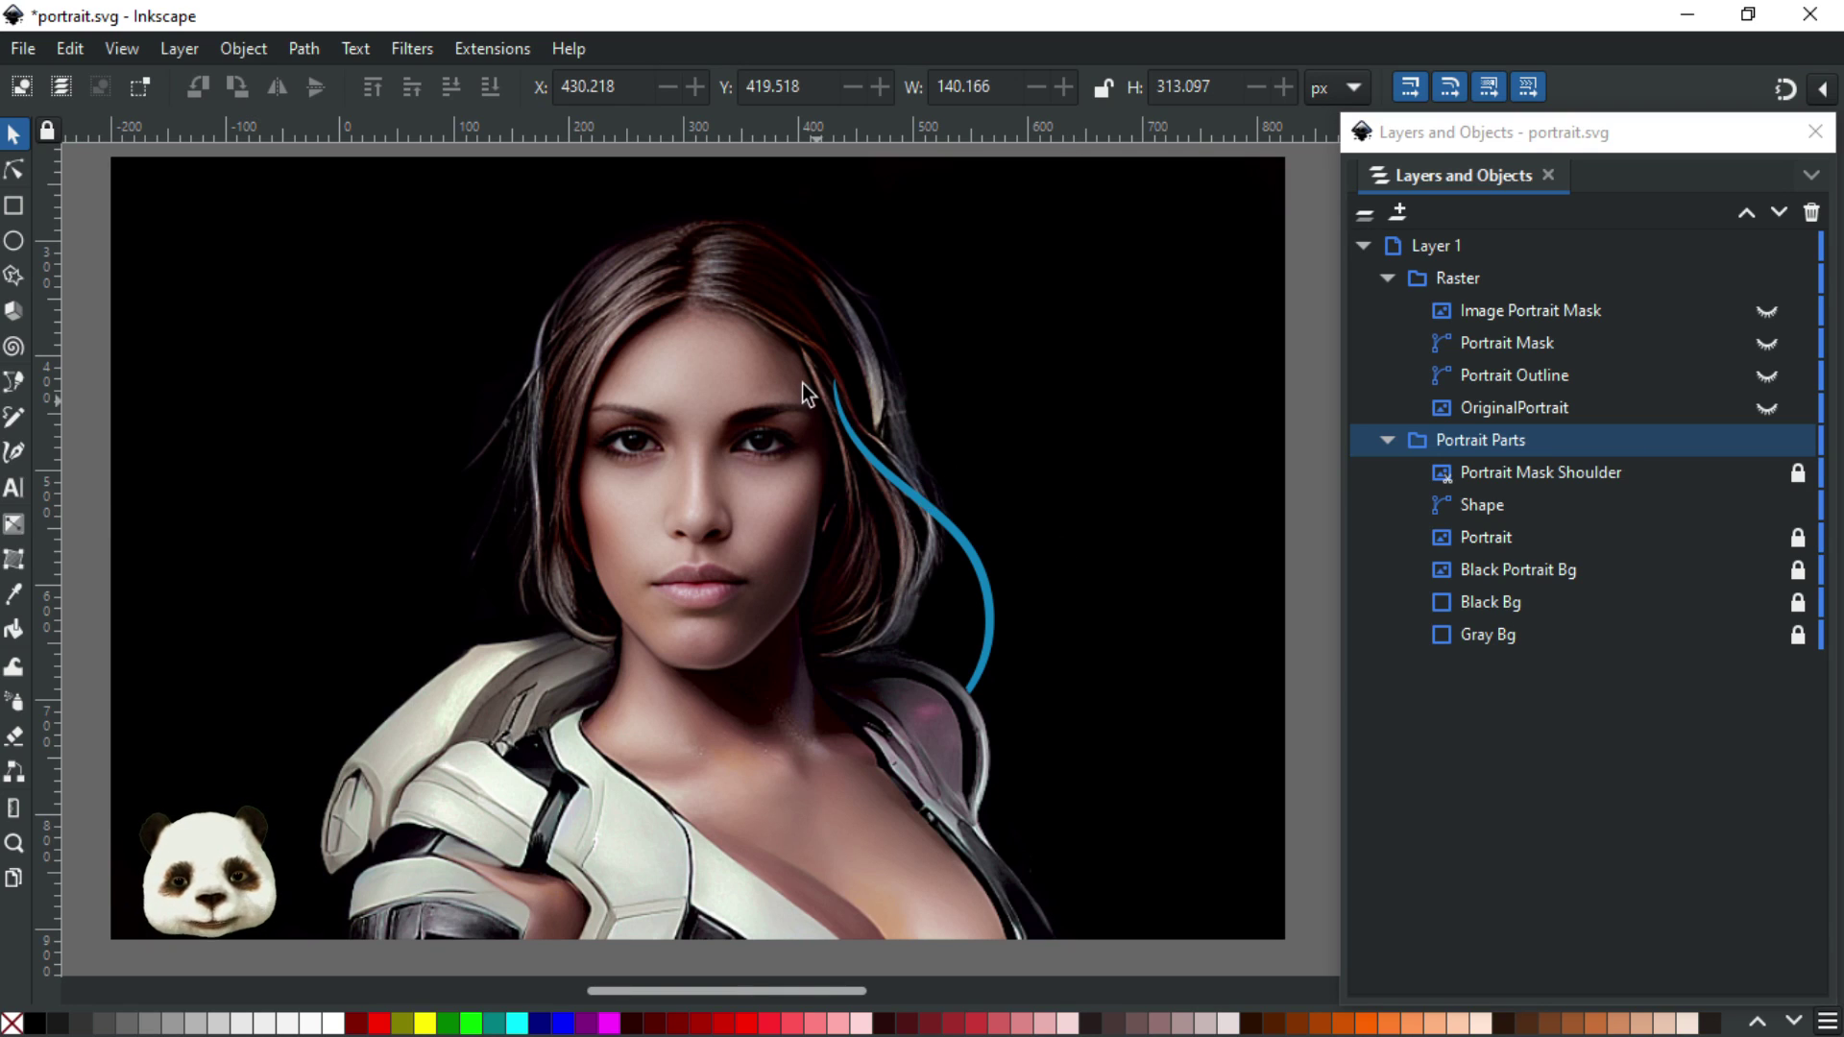
scroll(949, 342, up, 3)
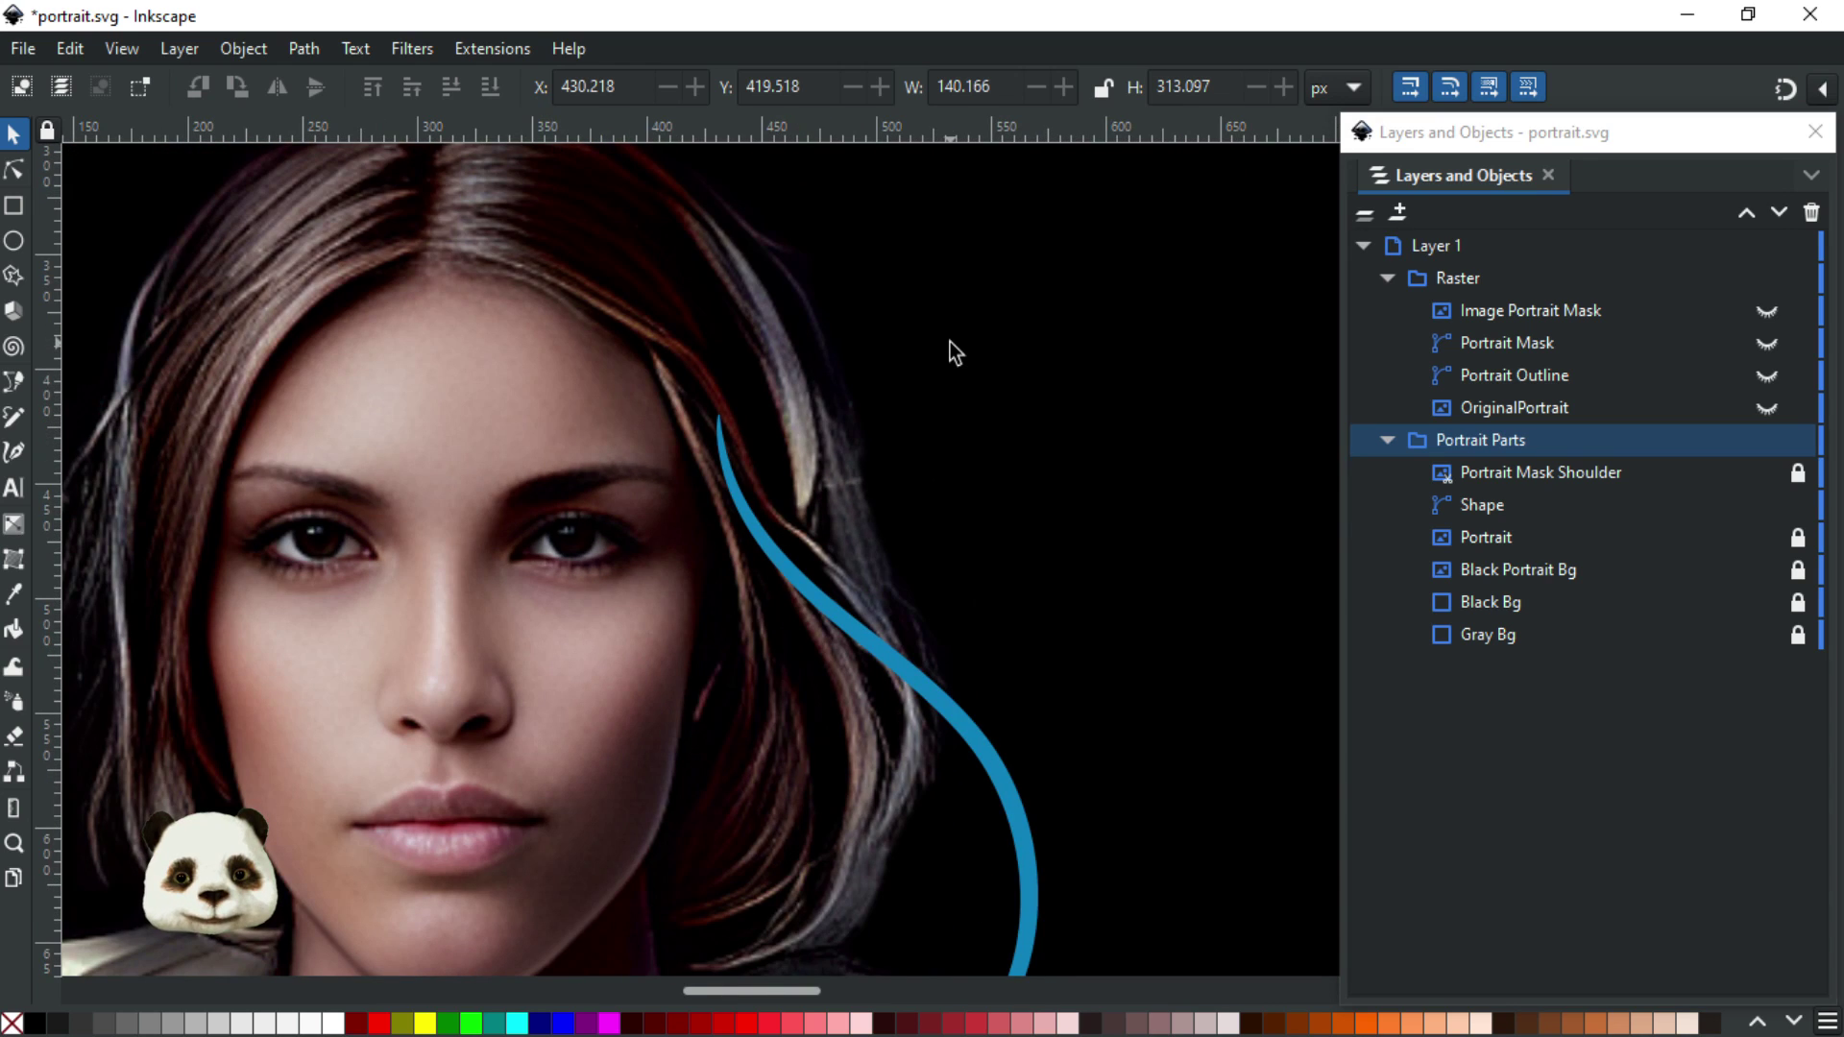
scroll(949, 342, down, 1)
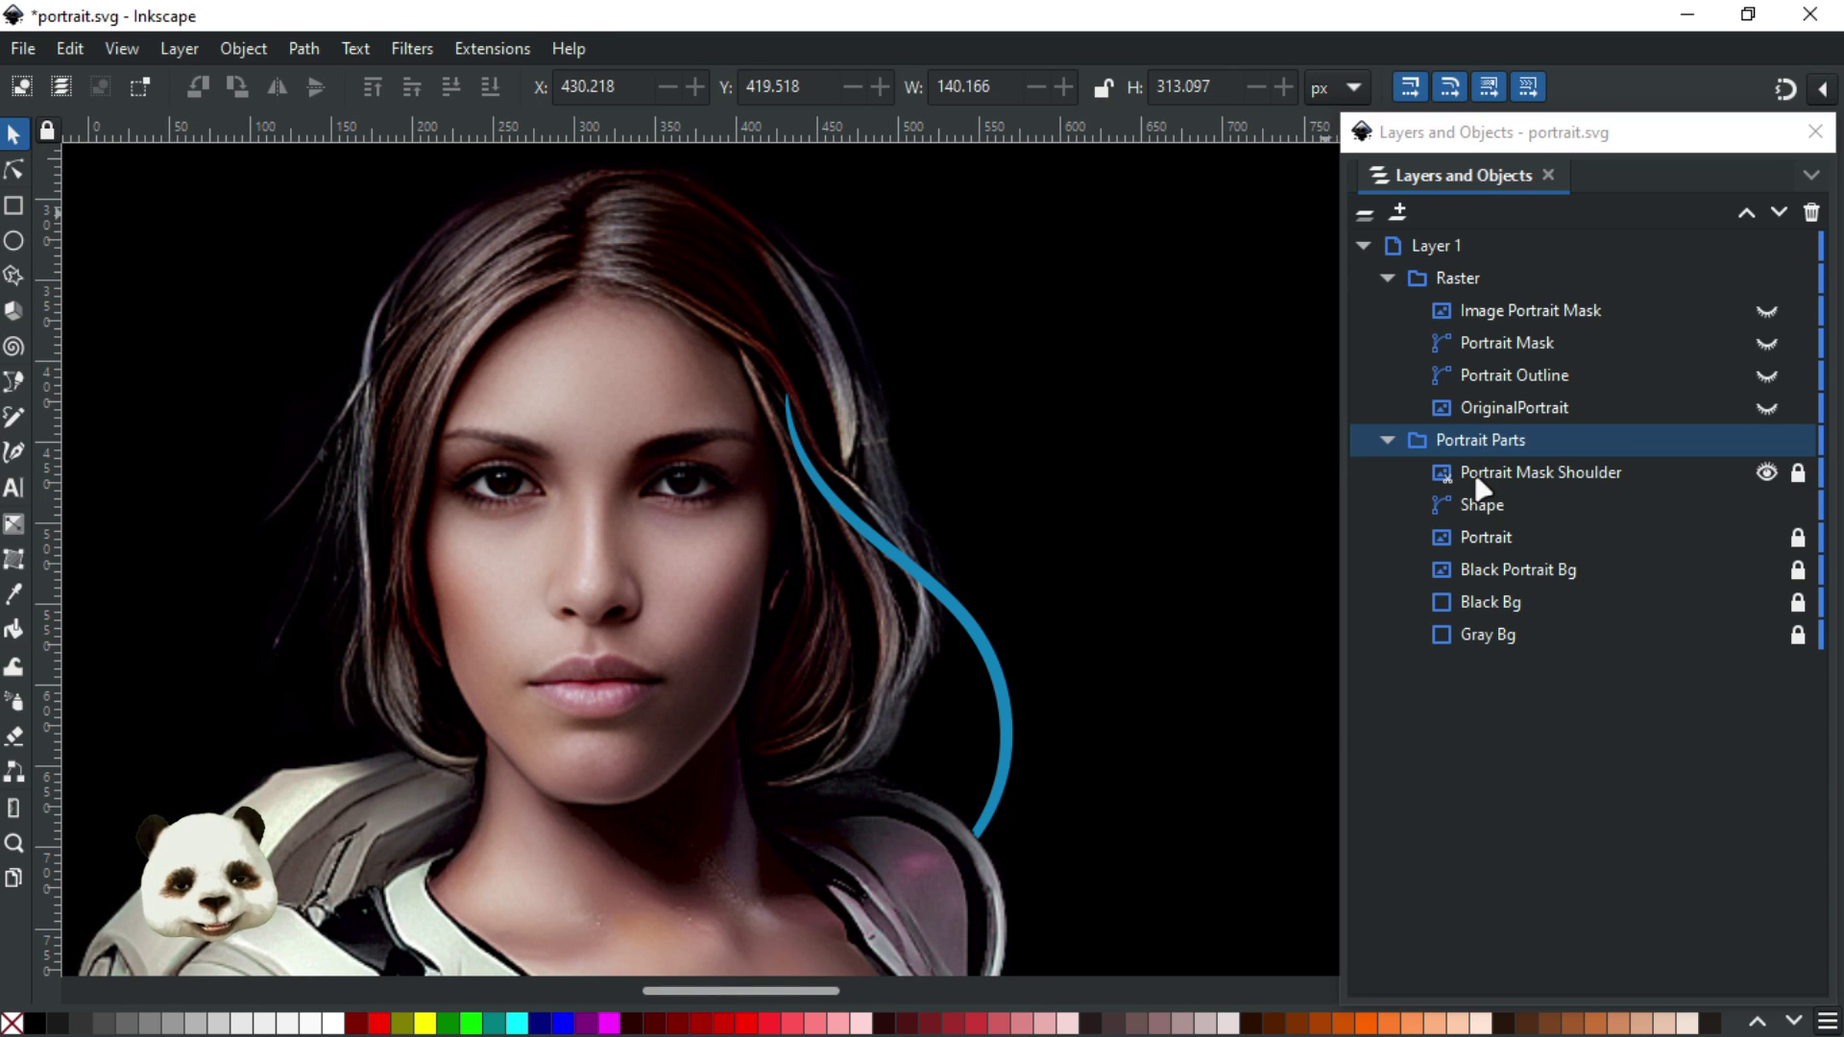
Switch to Affinity Photo and view the portrait document in the Export Persona, returning to the Photo Persona
drag(1561, 137, 0, 162)
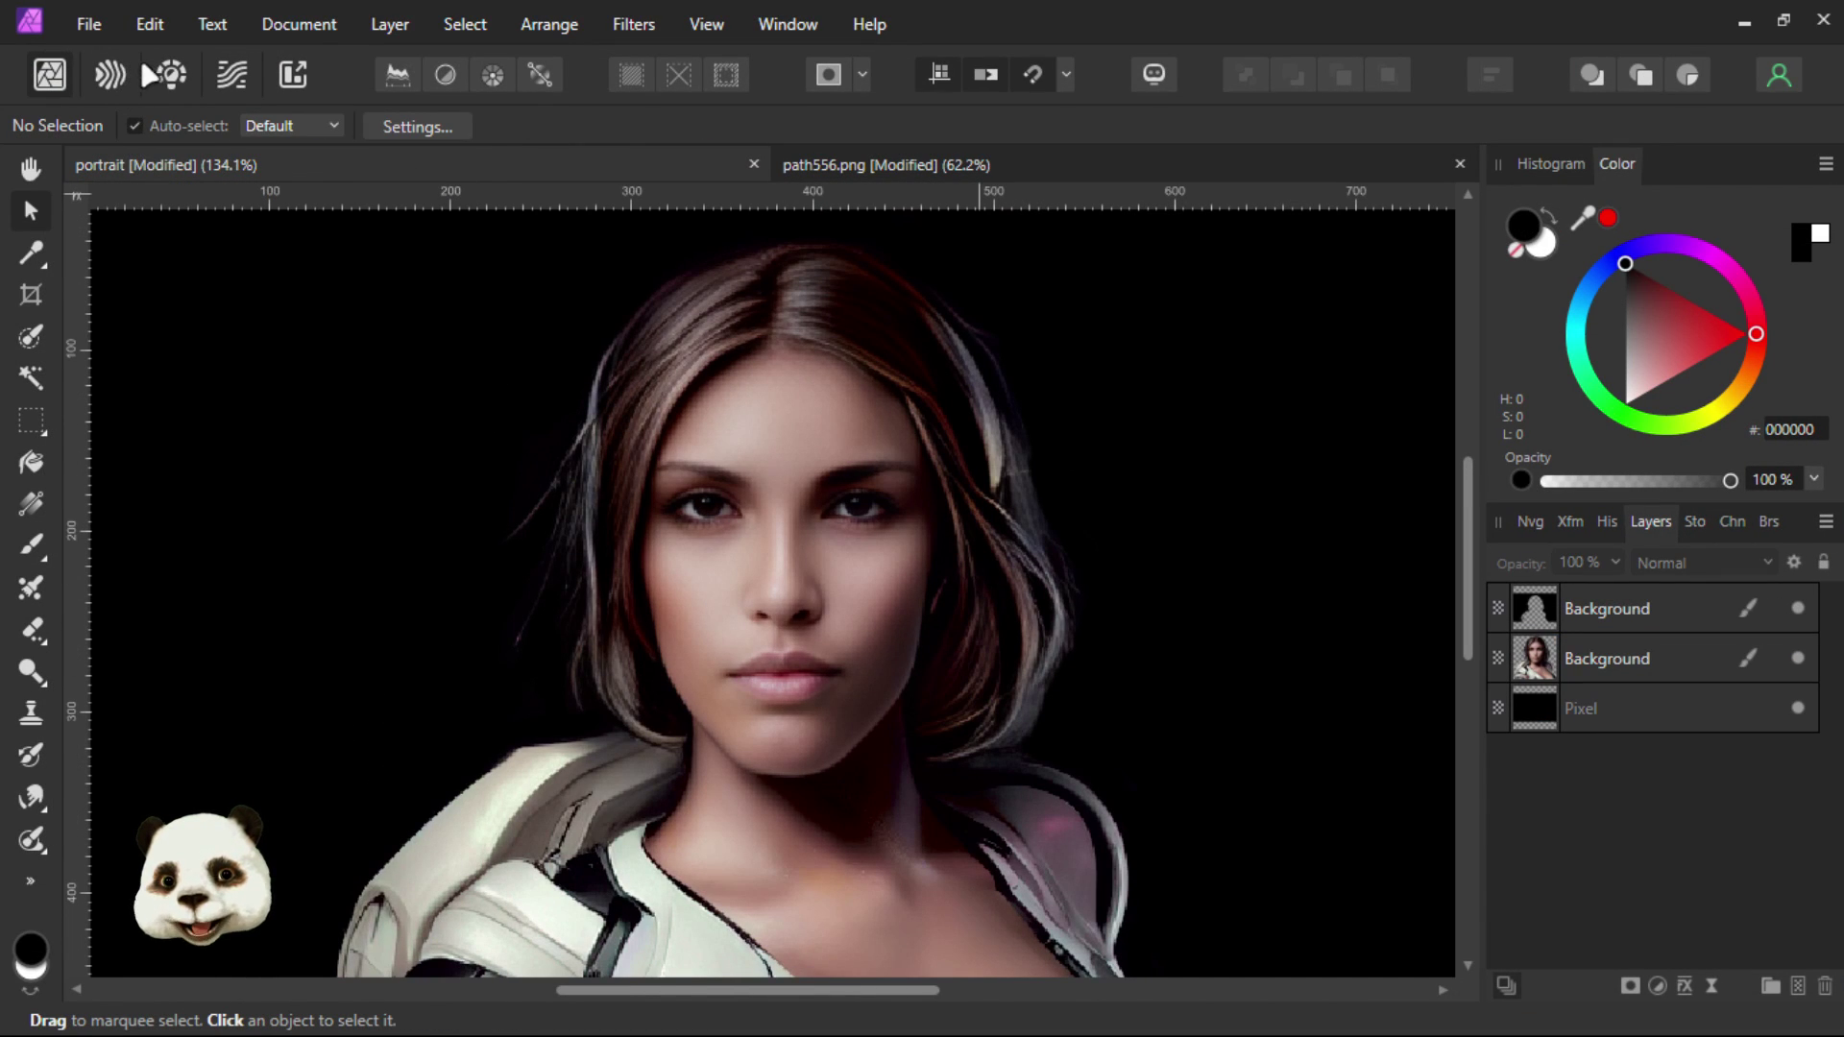
click(292, 74)
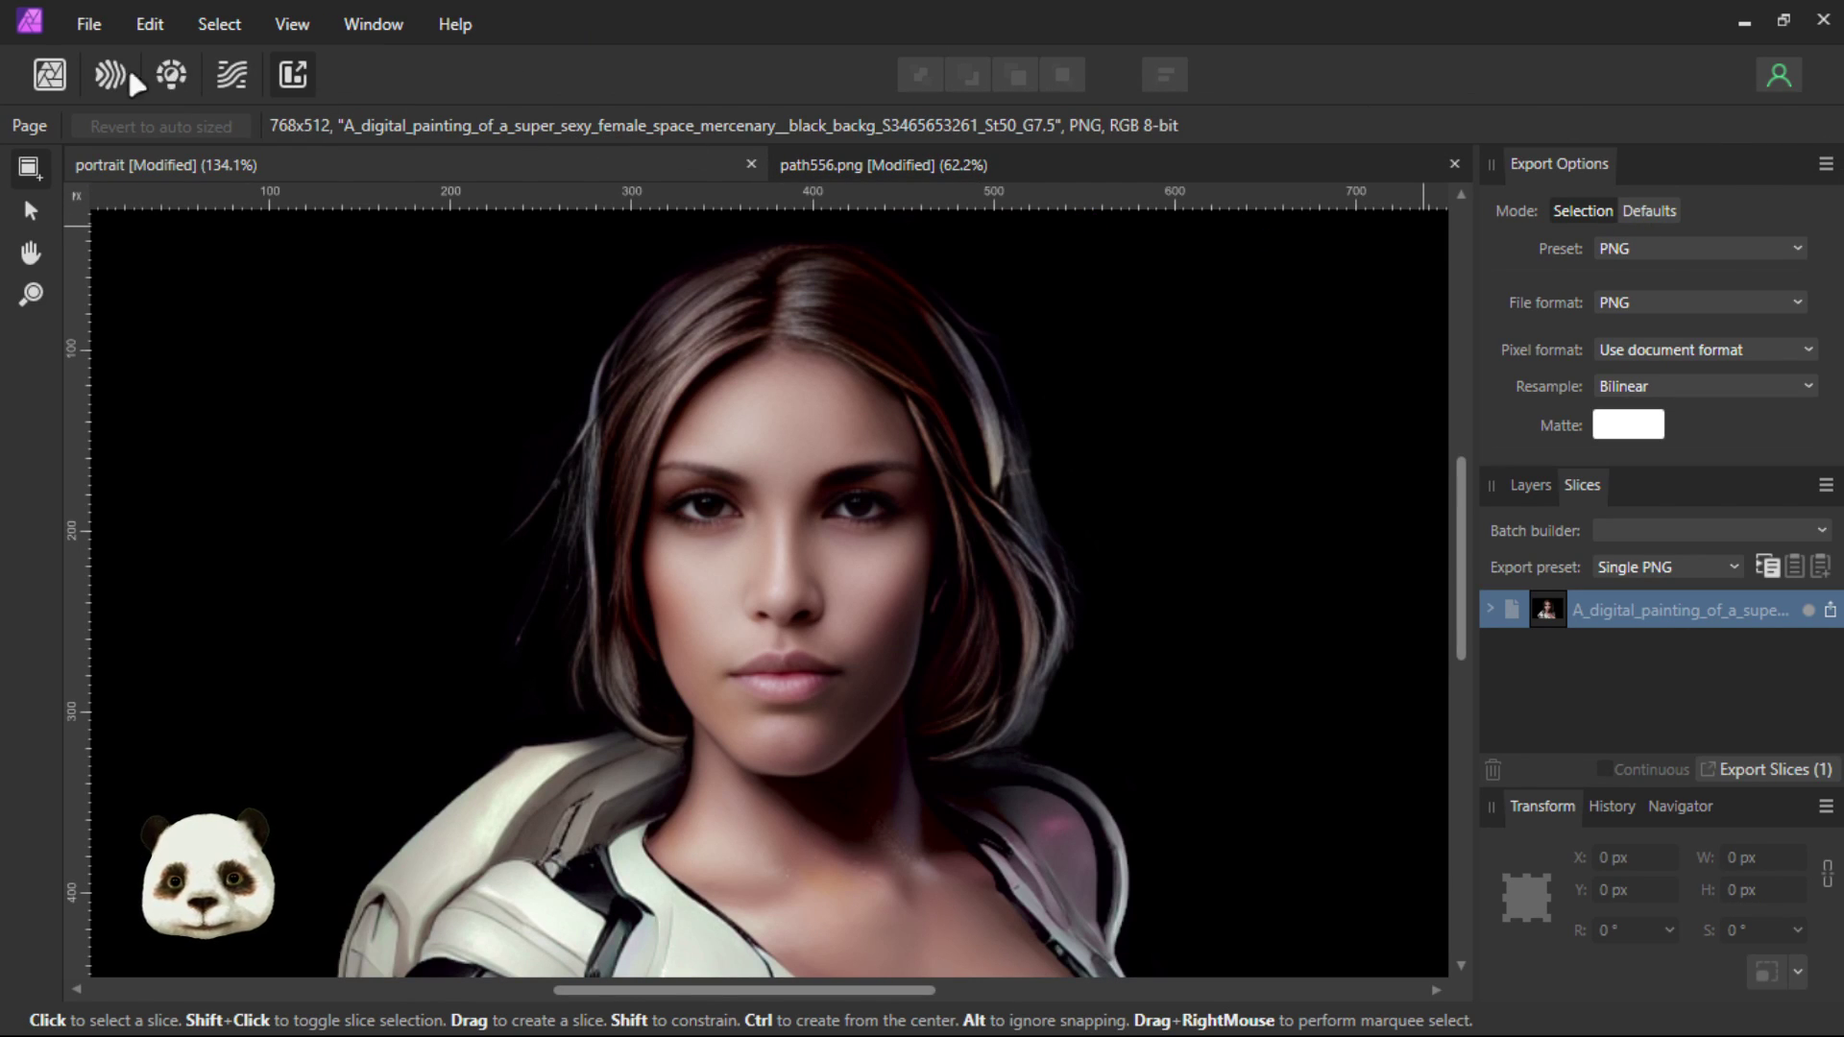
click(50, 74)
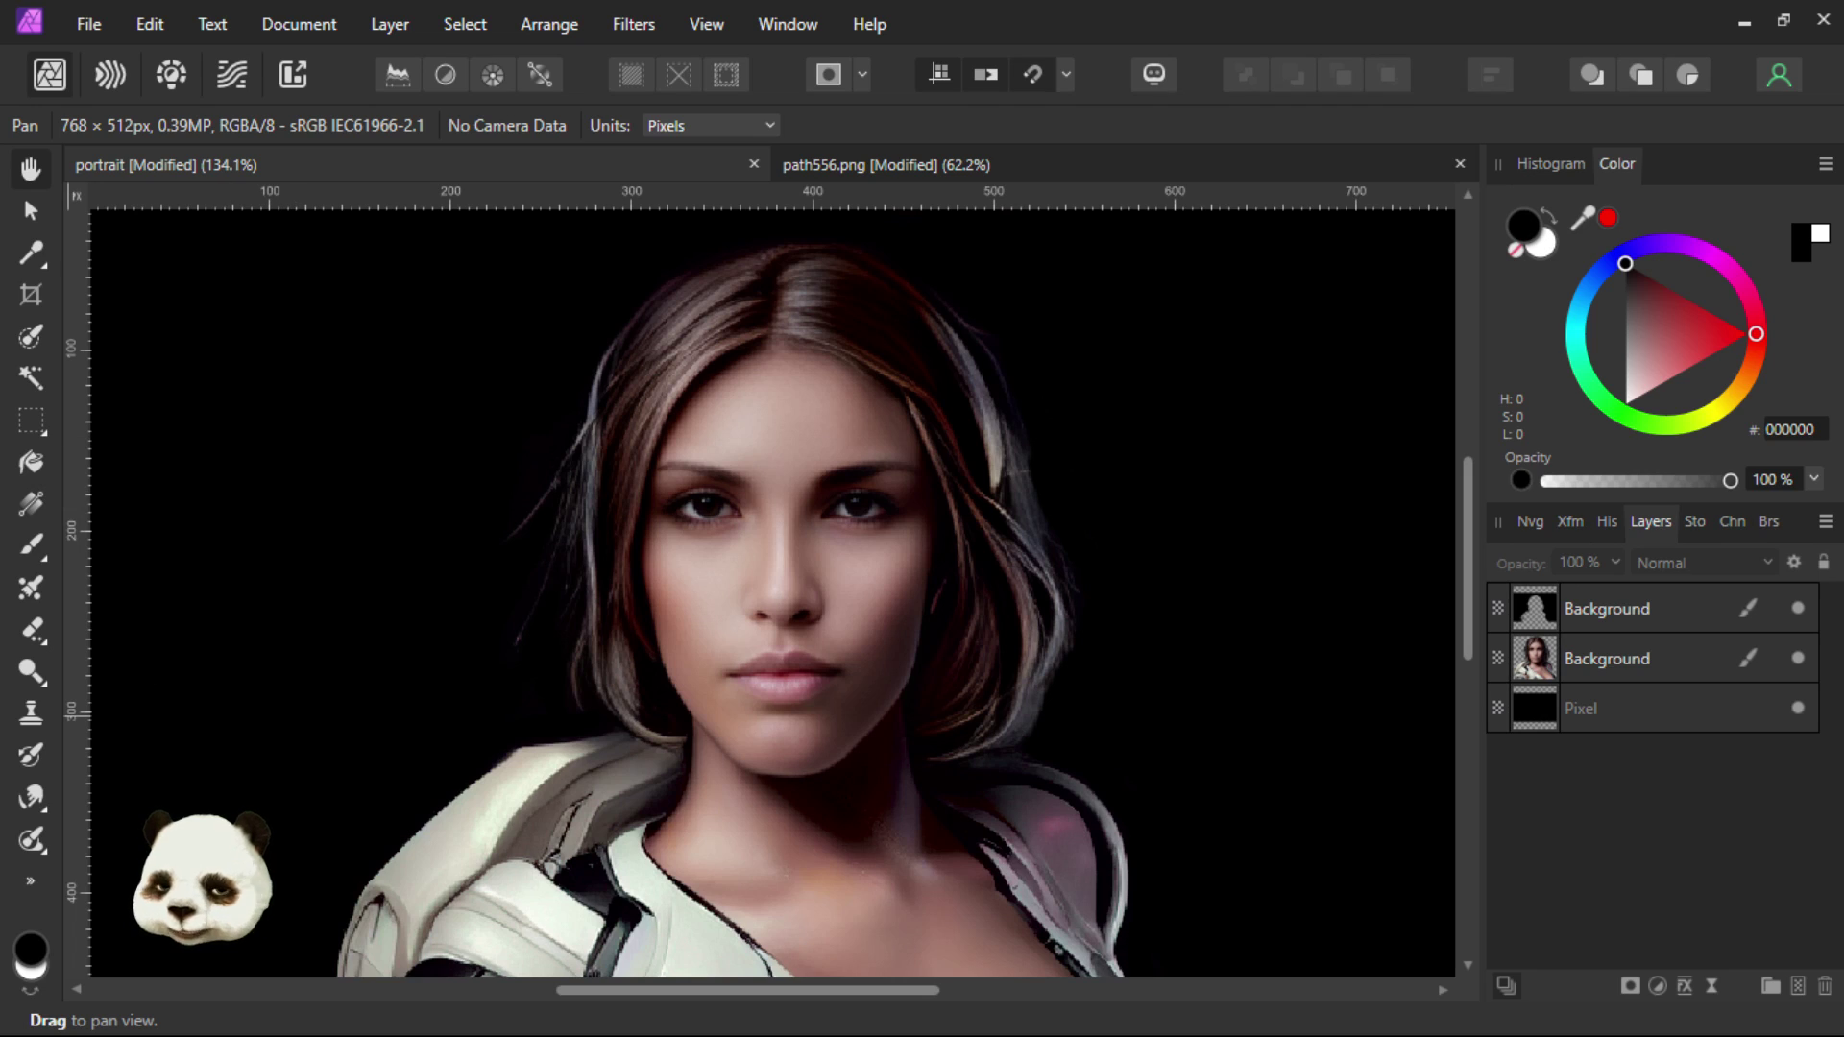
Switch from Affinity Photo back to portrait.svg in Inkscape and show it full screen
click(102, 25)
click(1361, 16)
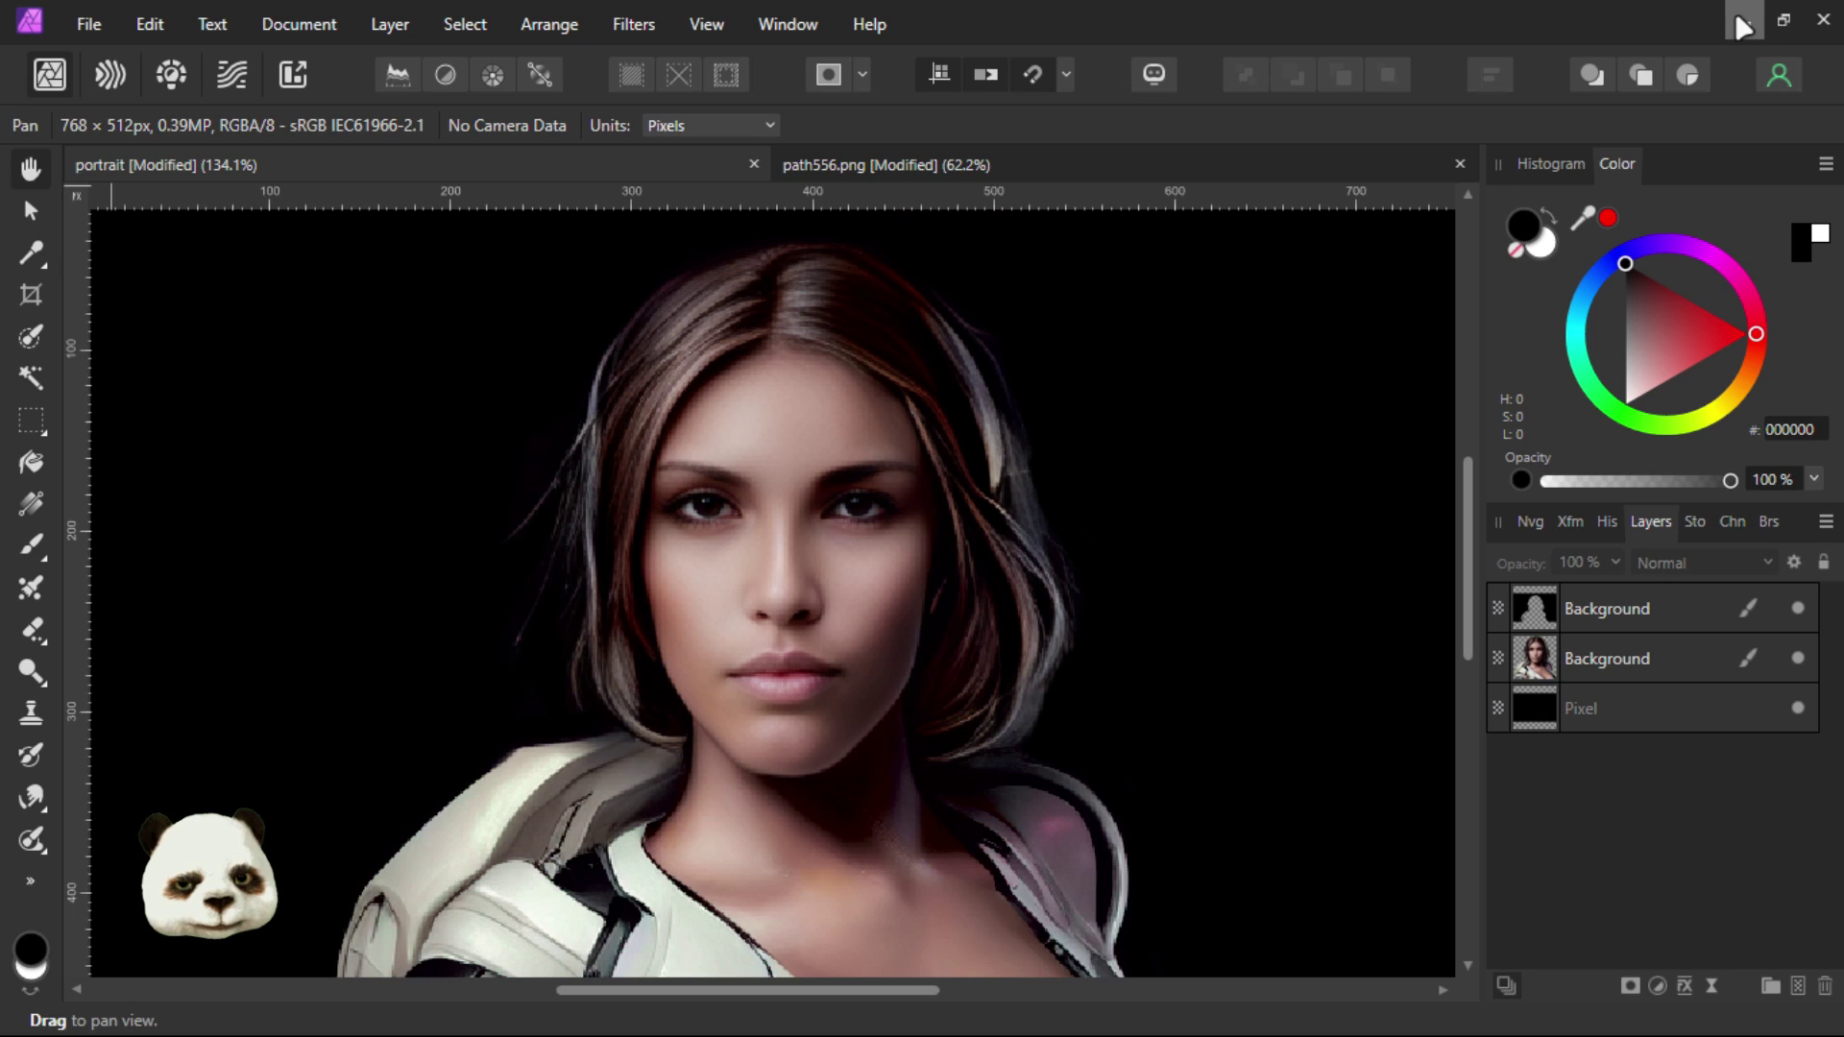
click(1738, 27)
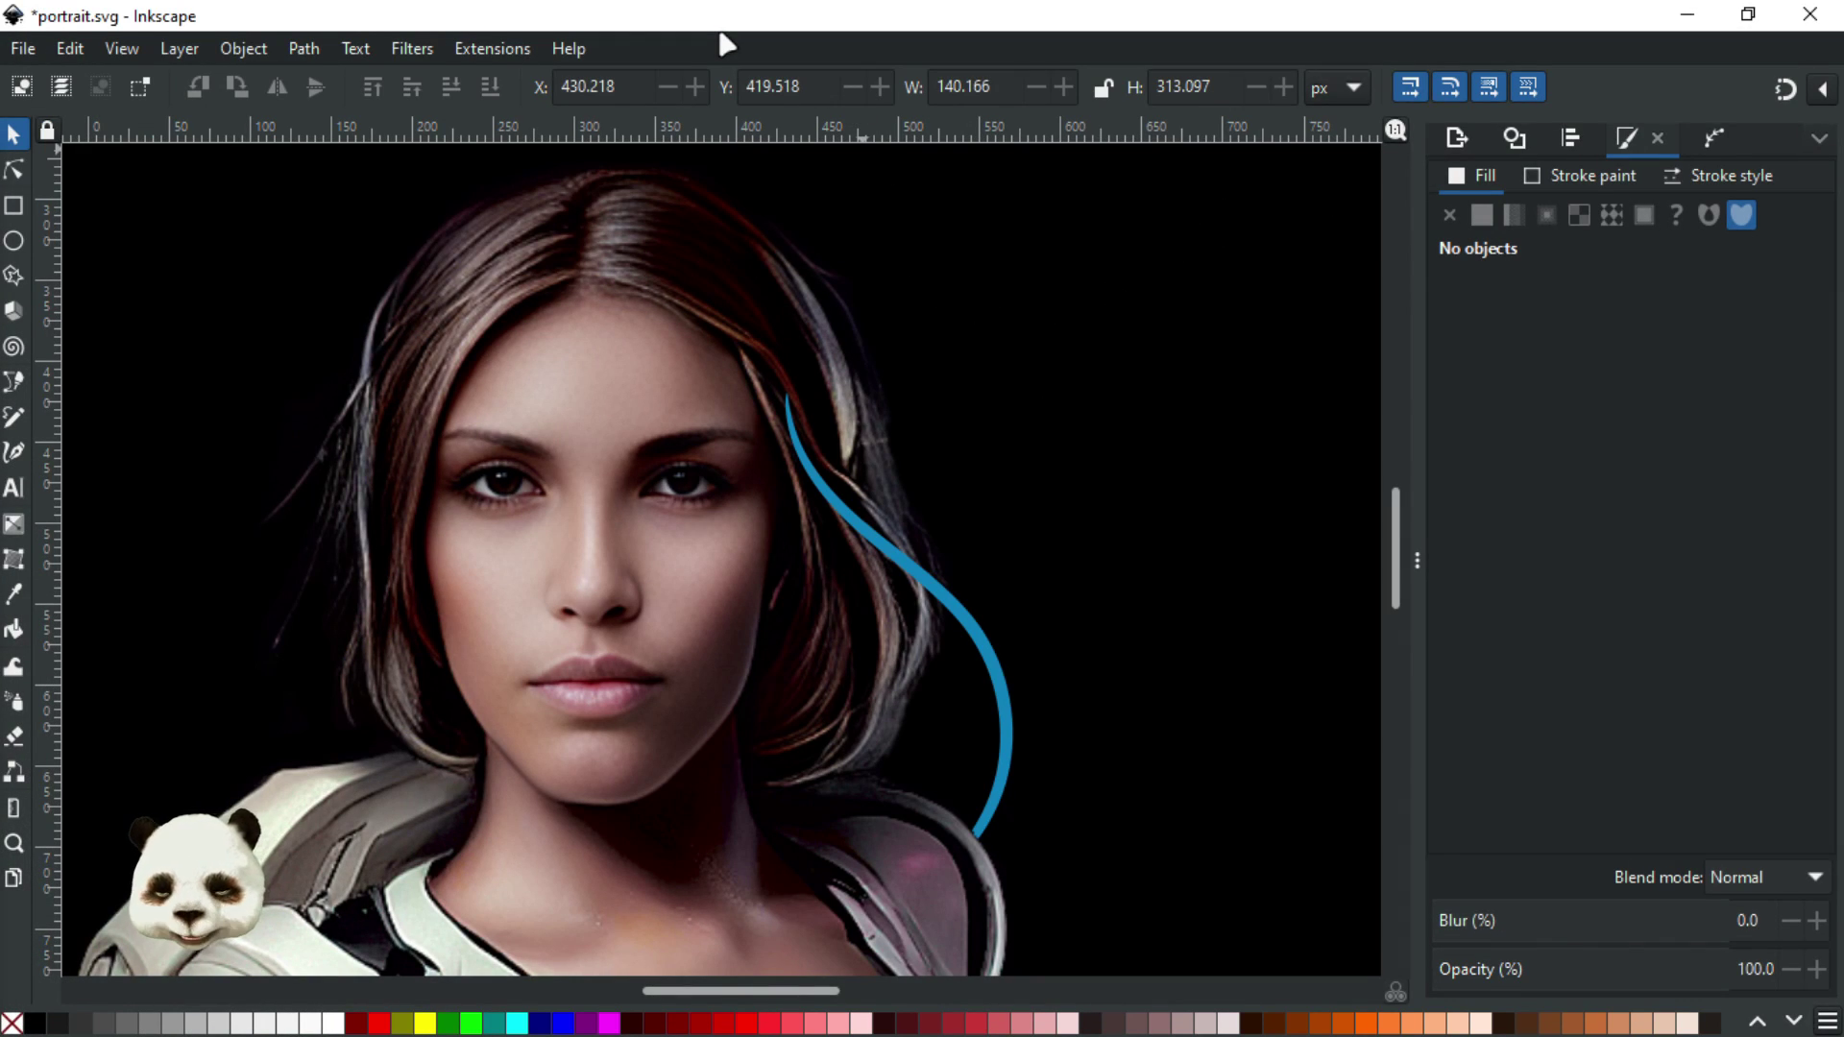
key(F11)
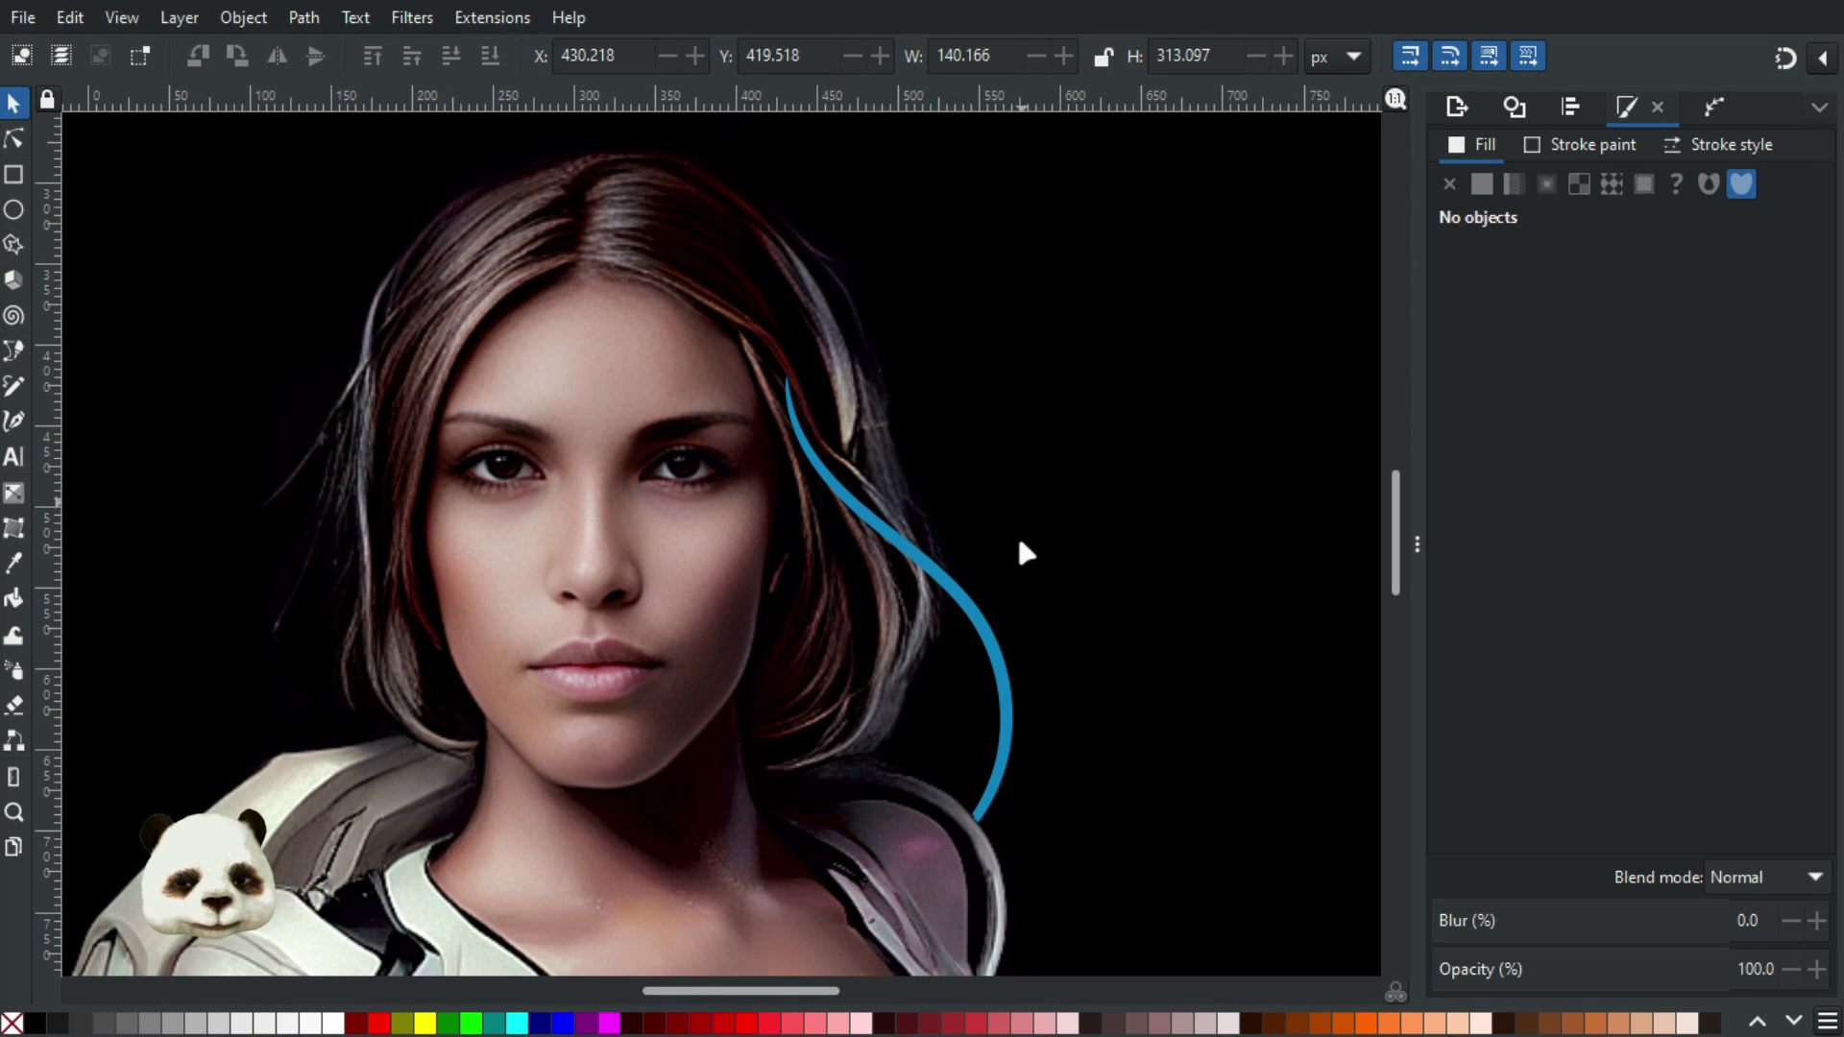
Try a 20% blur on the blue curve and reset the blur to 0
click(980, 629)
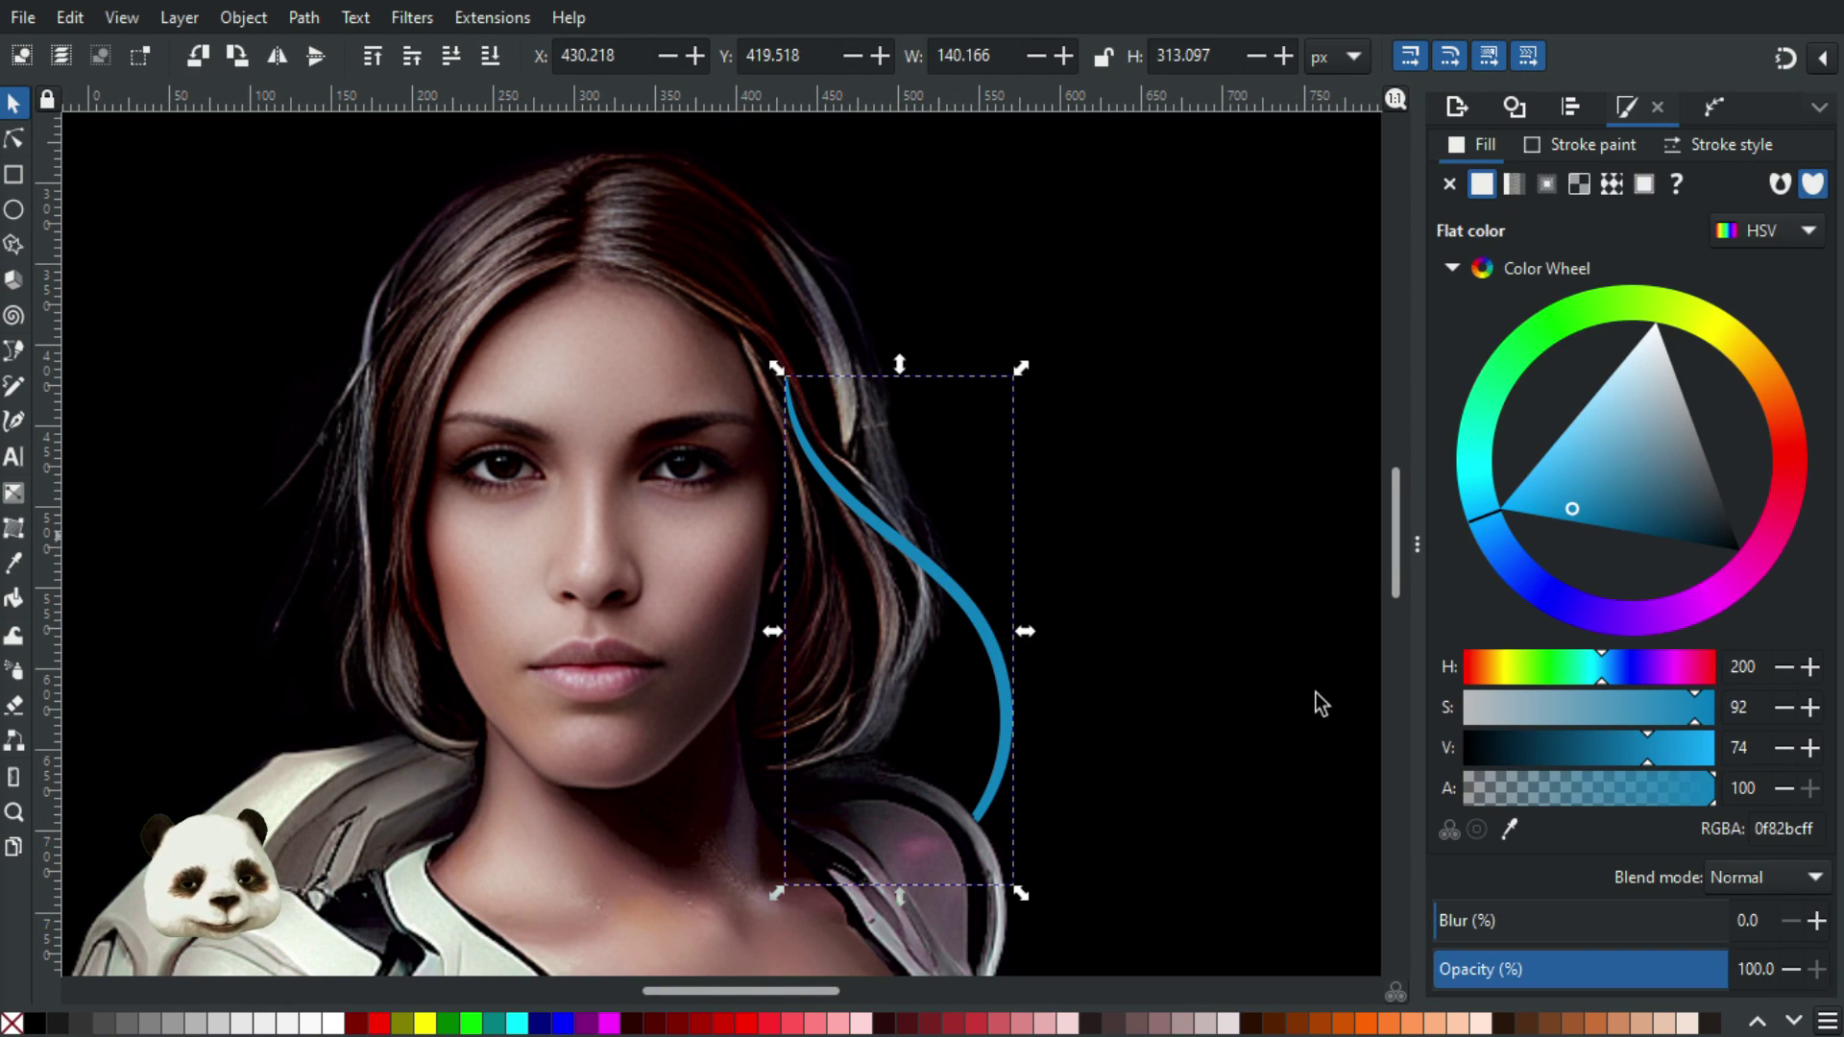
click(1490, 919)
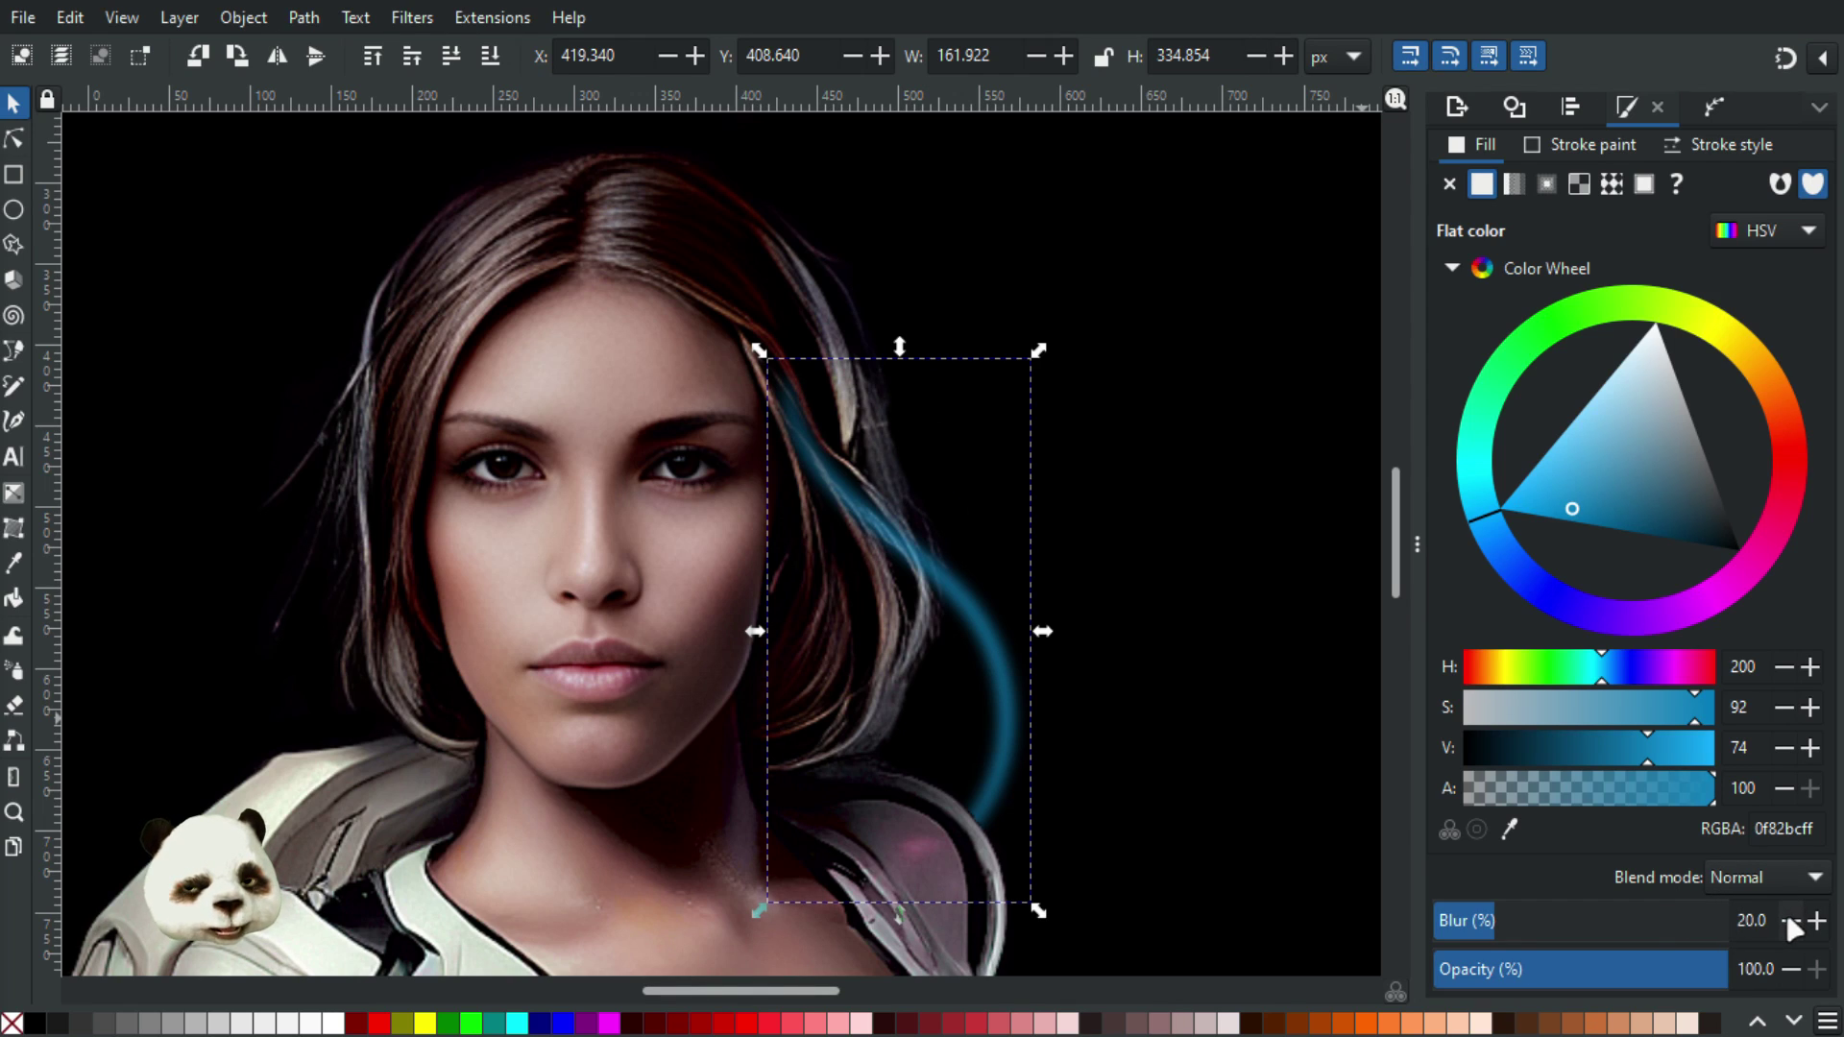
drag(1511, 919, 1142, 908)
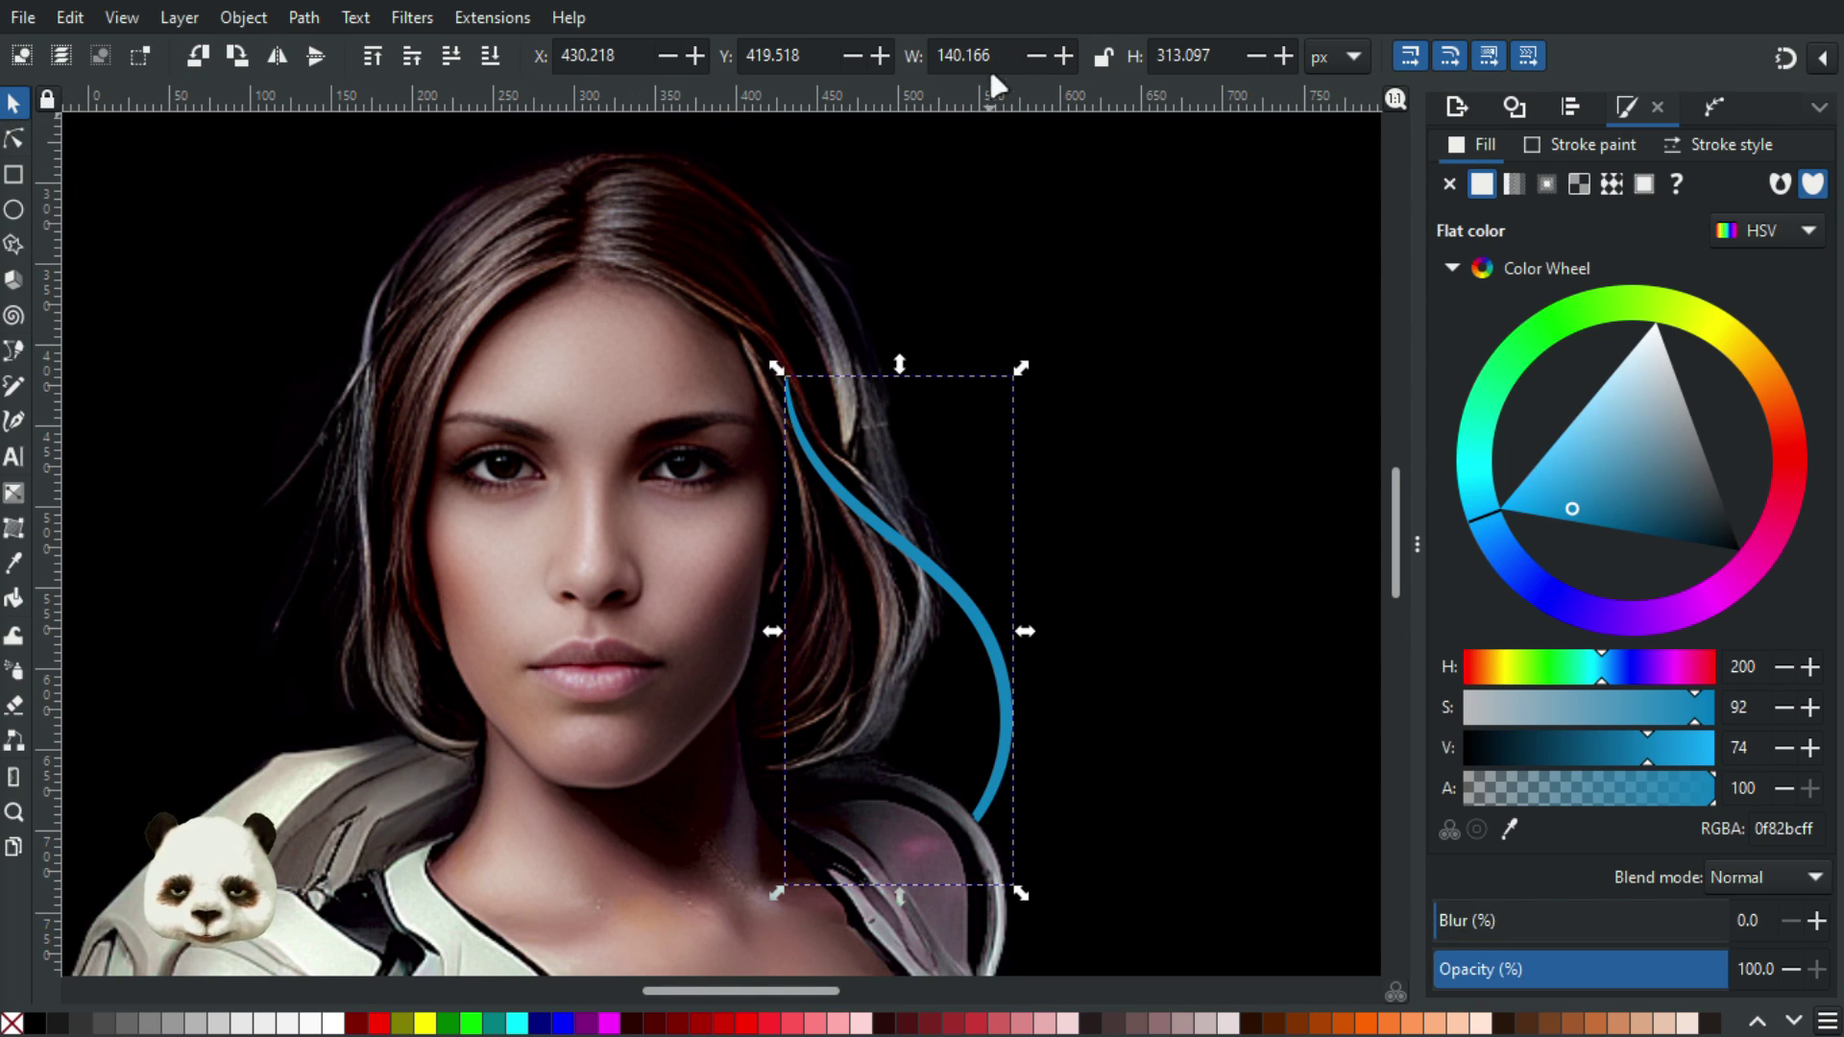
Give the blue curve a vertical linear gradient from the shoulder up toward the hair, with the end stop's alpha at 100
key(g)
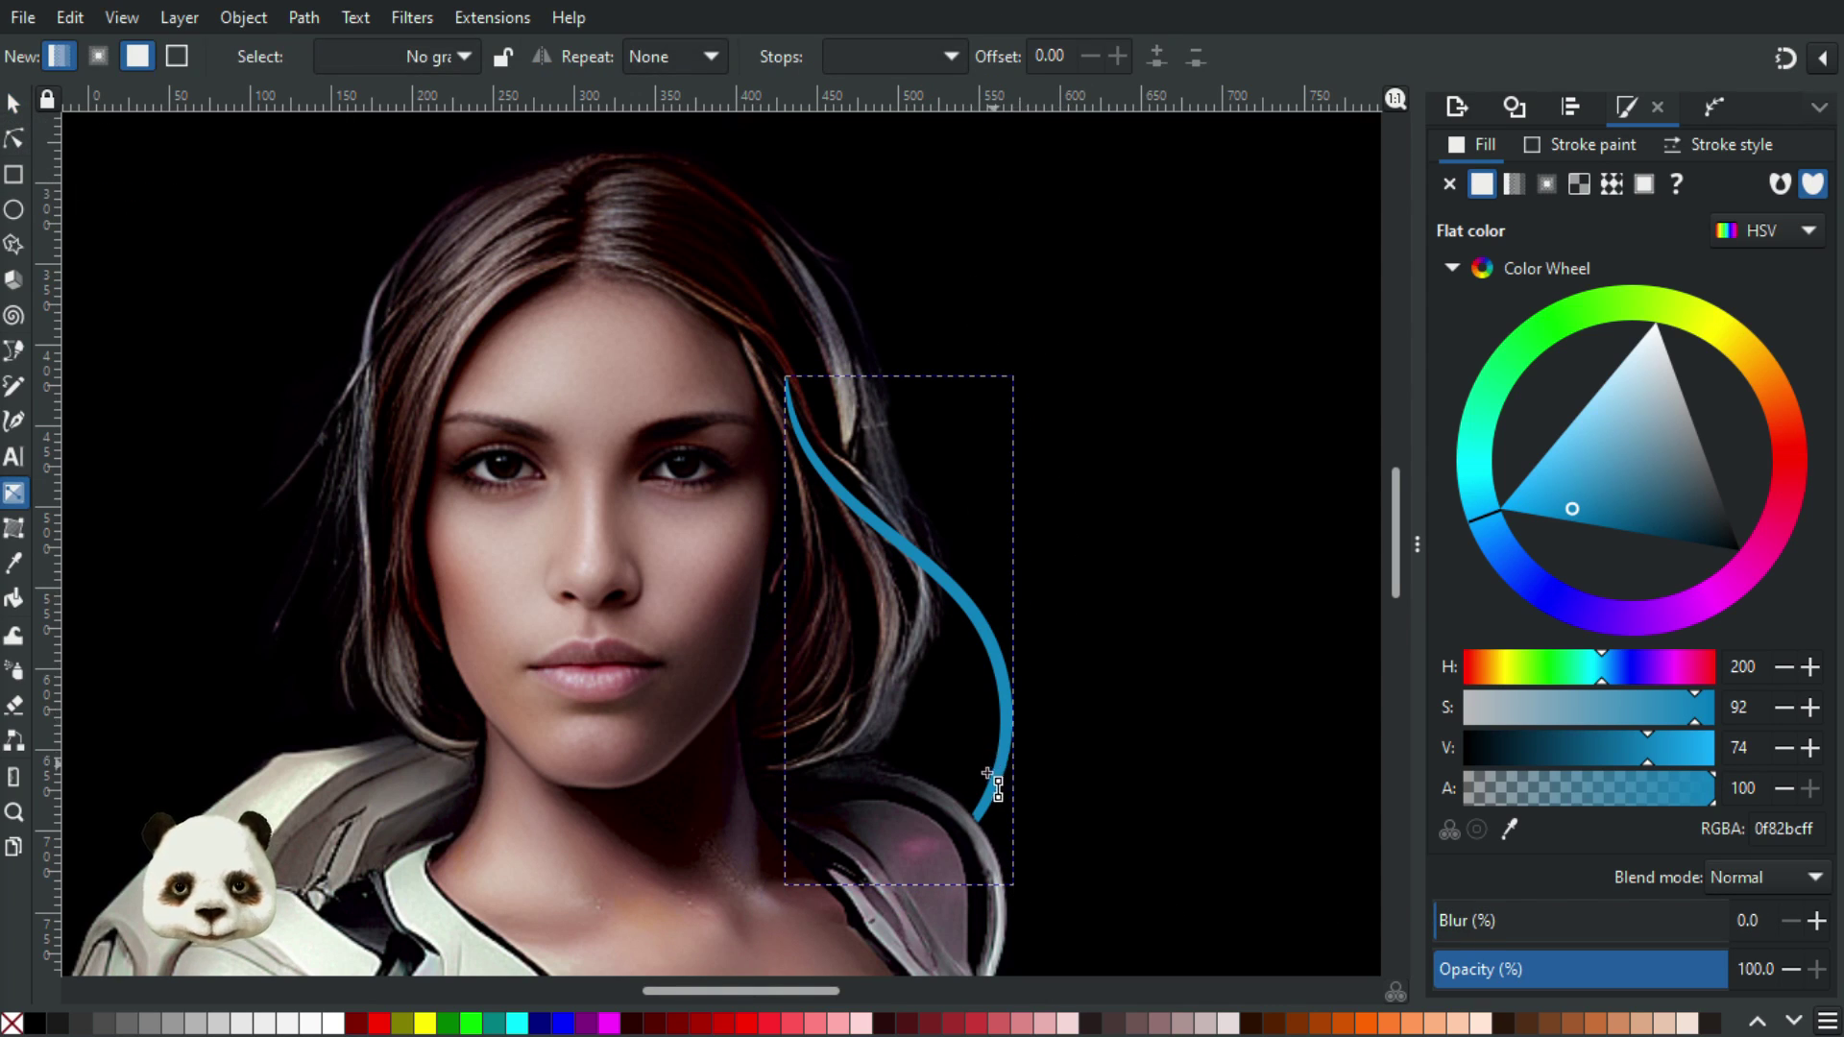
drag(985, 802, 970, 440)
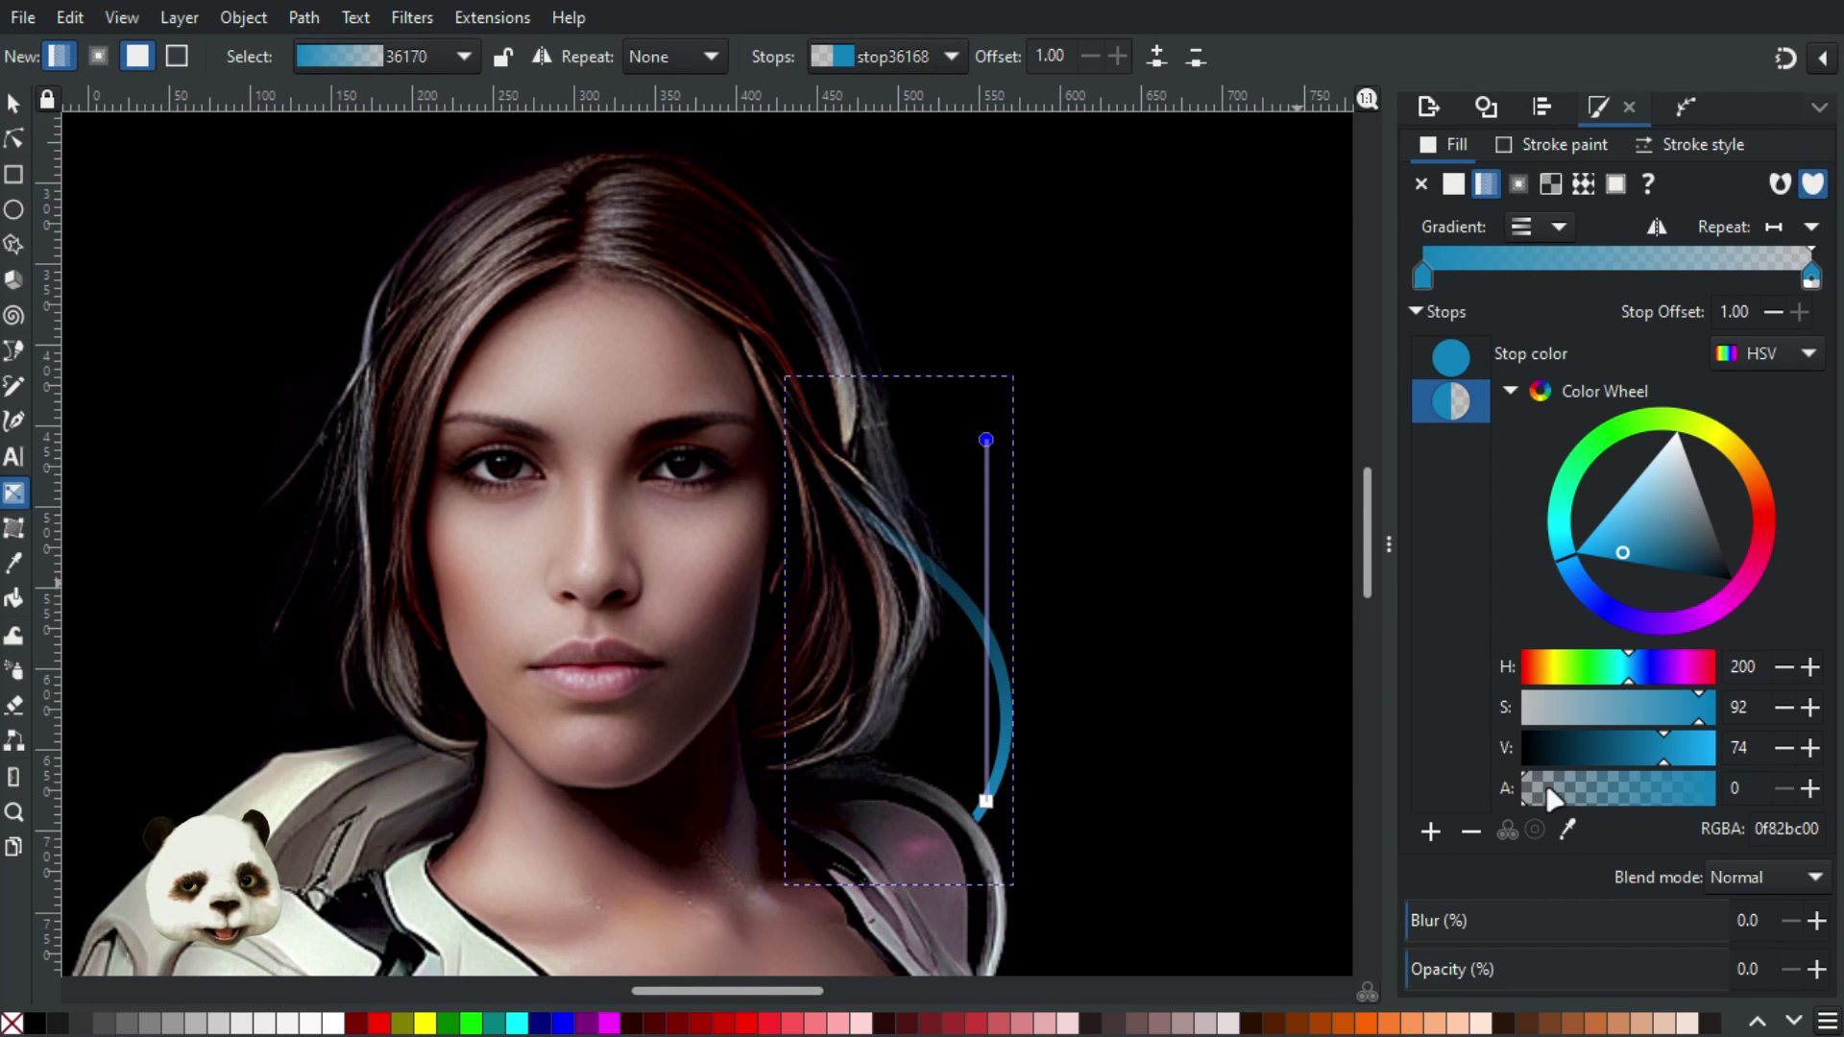
drag(1554, 789, 1831, 797)
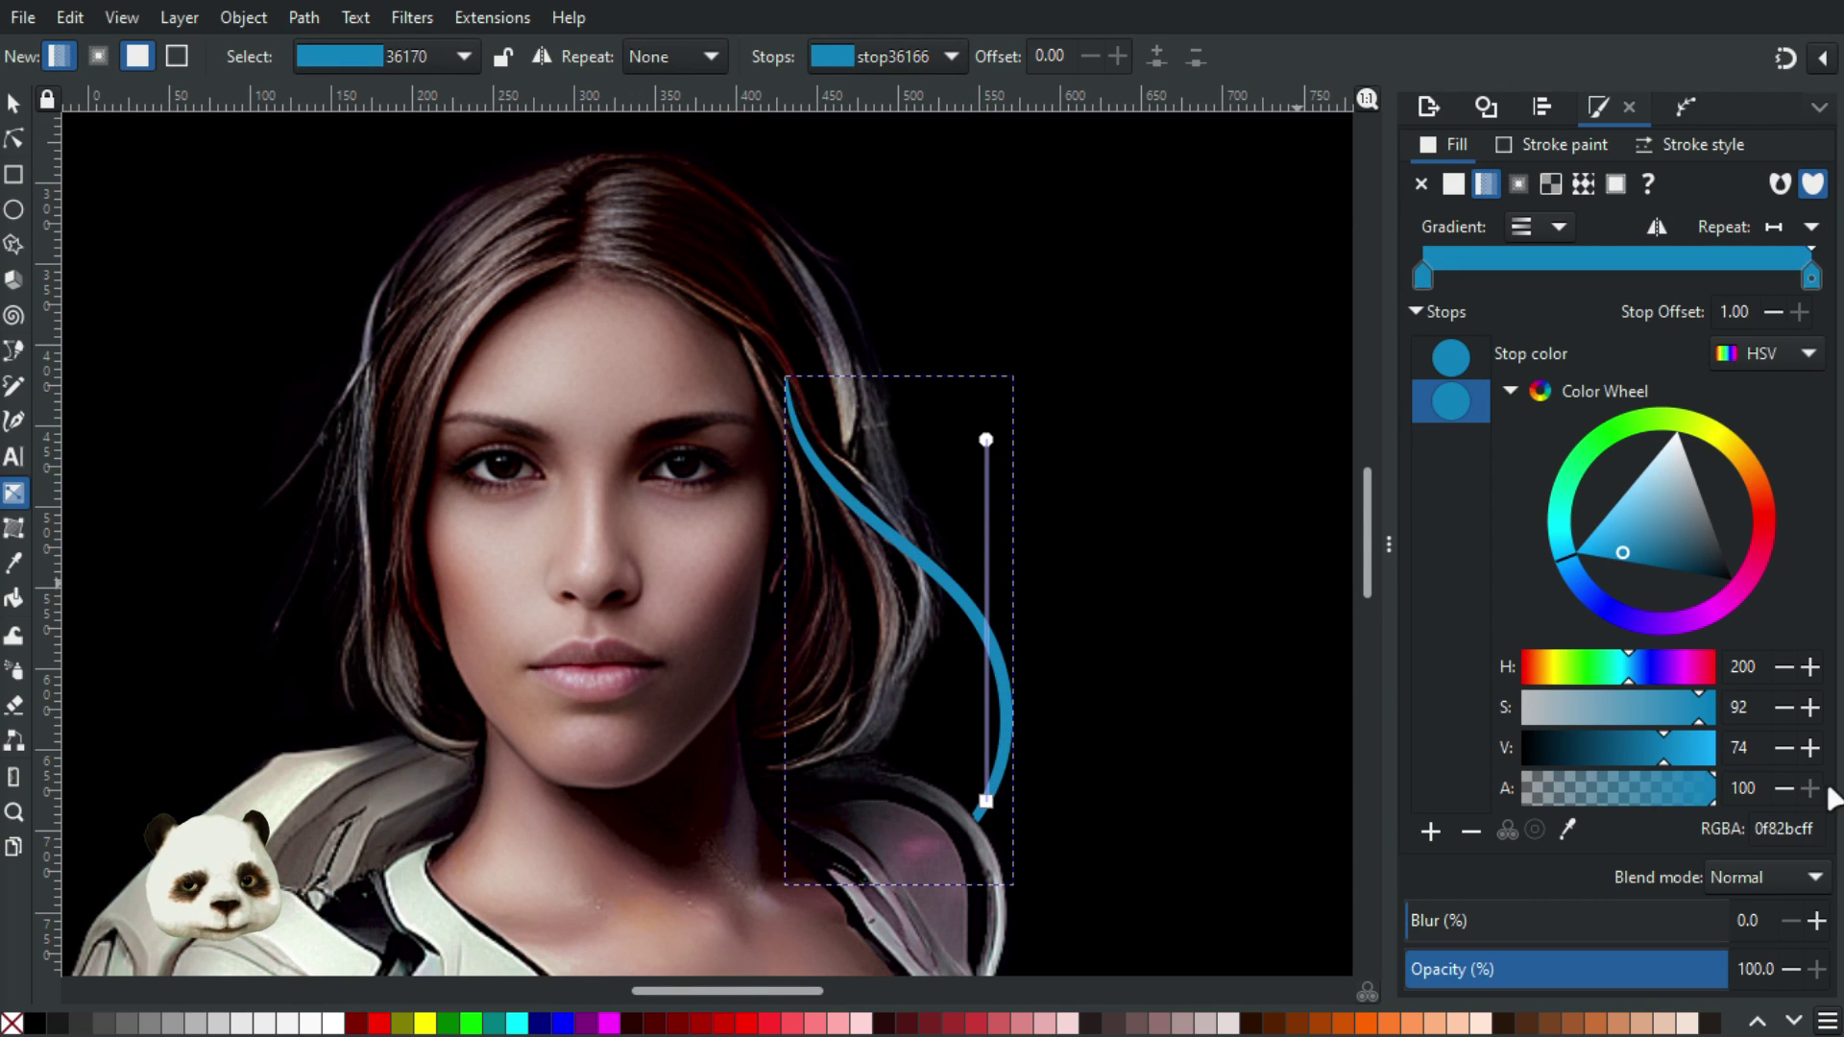
Darken the gradient's shoulder-end stop and move both gradient handles upward
click(986, 801)
drag(1682, 740, 1637, 748)
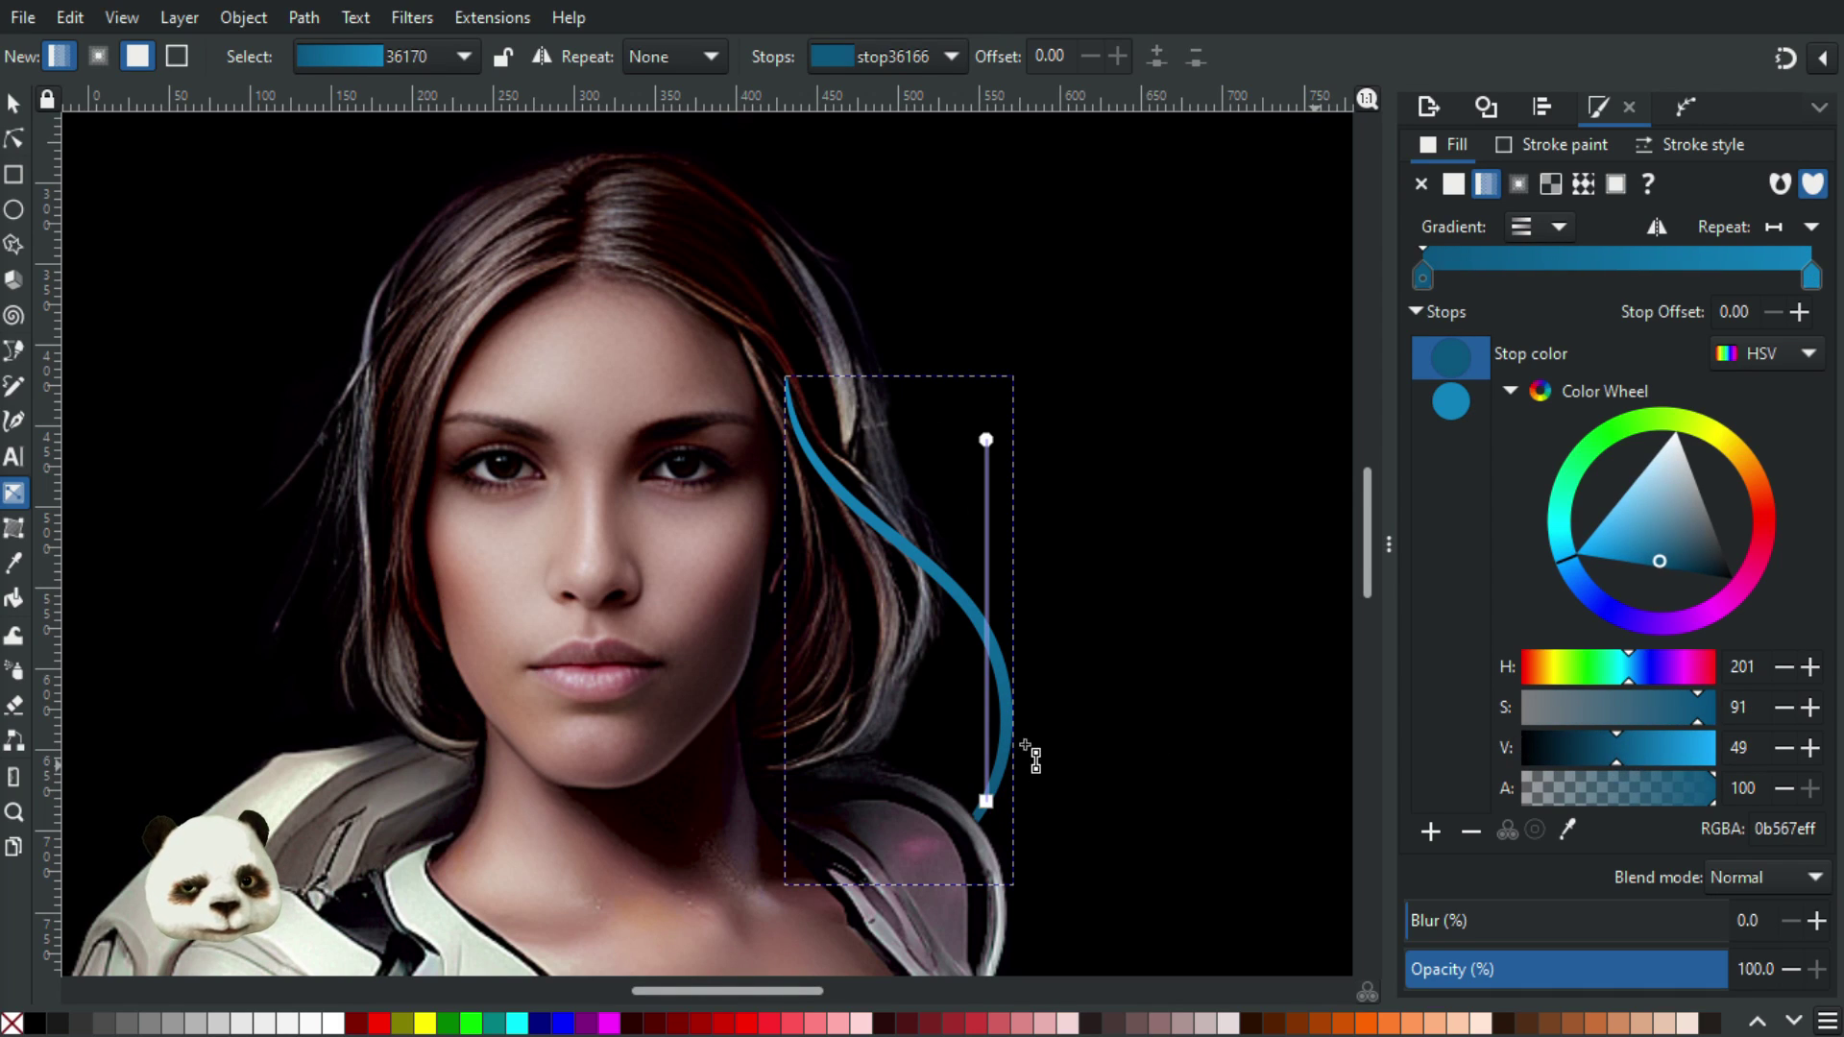
click(989, 802)
drag(1605, 752, 1572, 753)
drag(988, 802, 990, 694)
drag(988, 440, 986, 361)
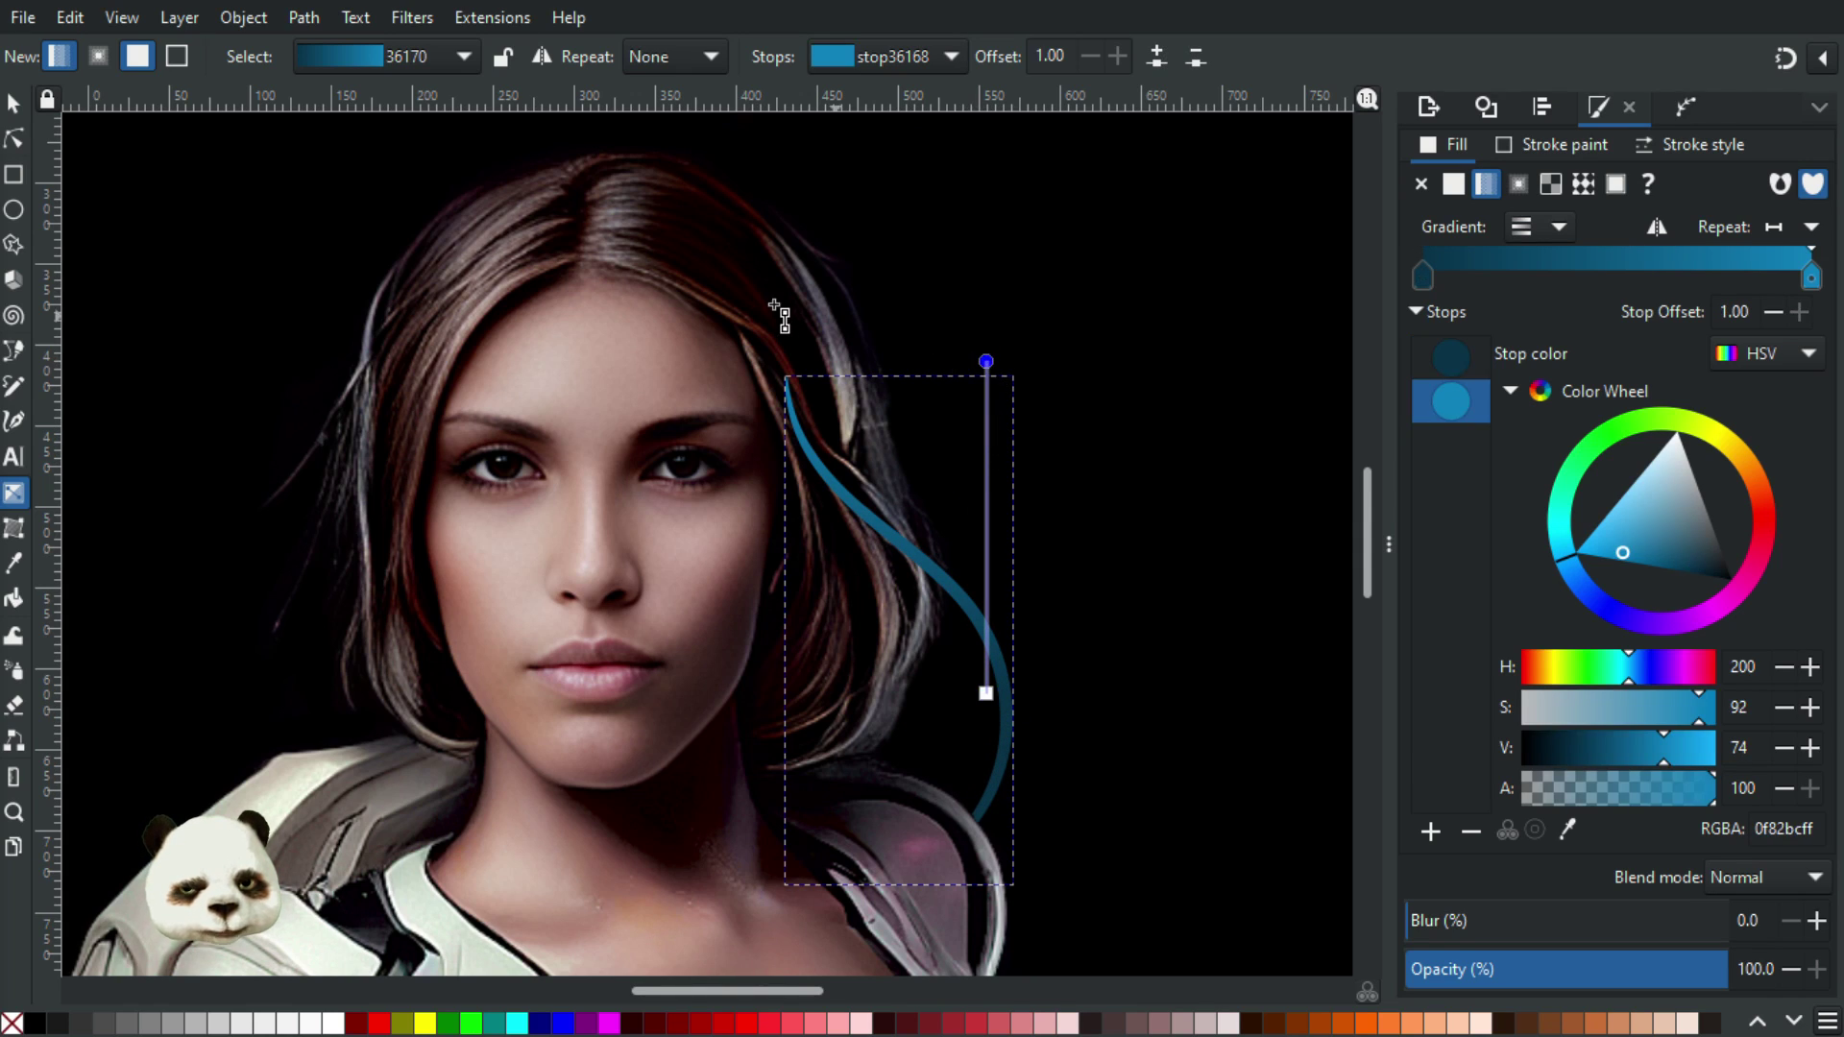
Darken the gradient's shoulder-end stop further to a value of 20 and lower its handle slightly
click(986, 693)
click(1557, 753)
drag(987, 695, 986, 725)
Brighten the gradient's hair-end stop to a value of 95 and deselect the curve
click(986, 363)
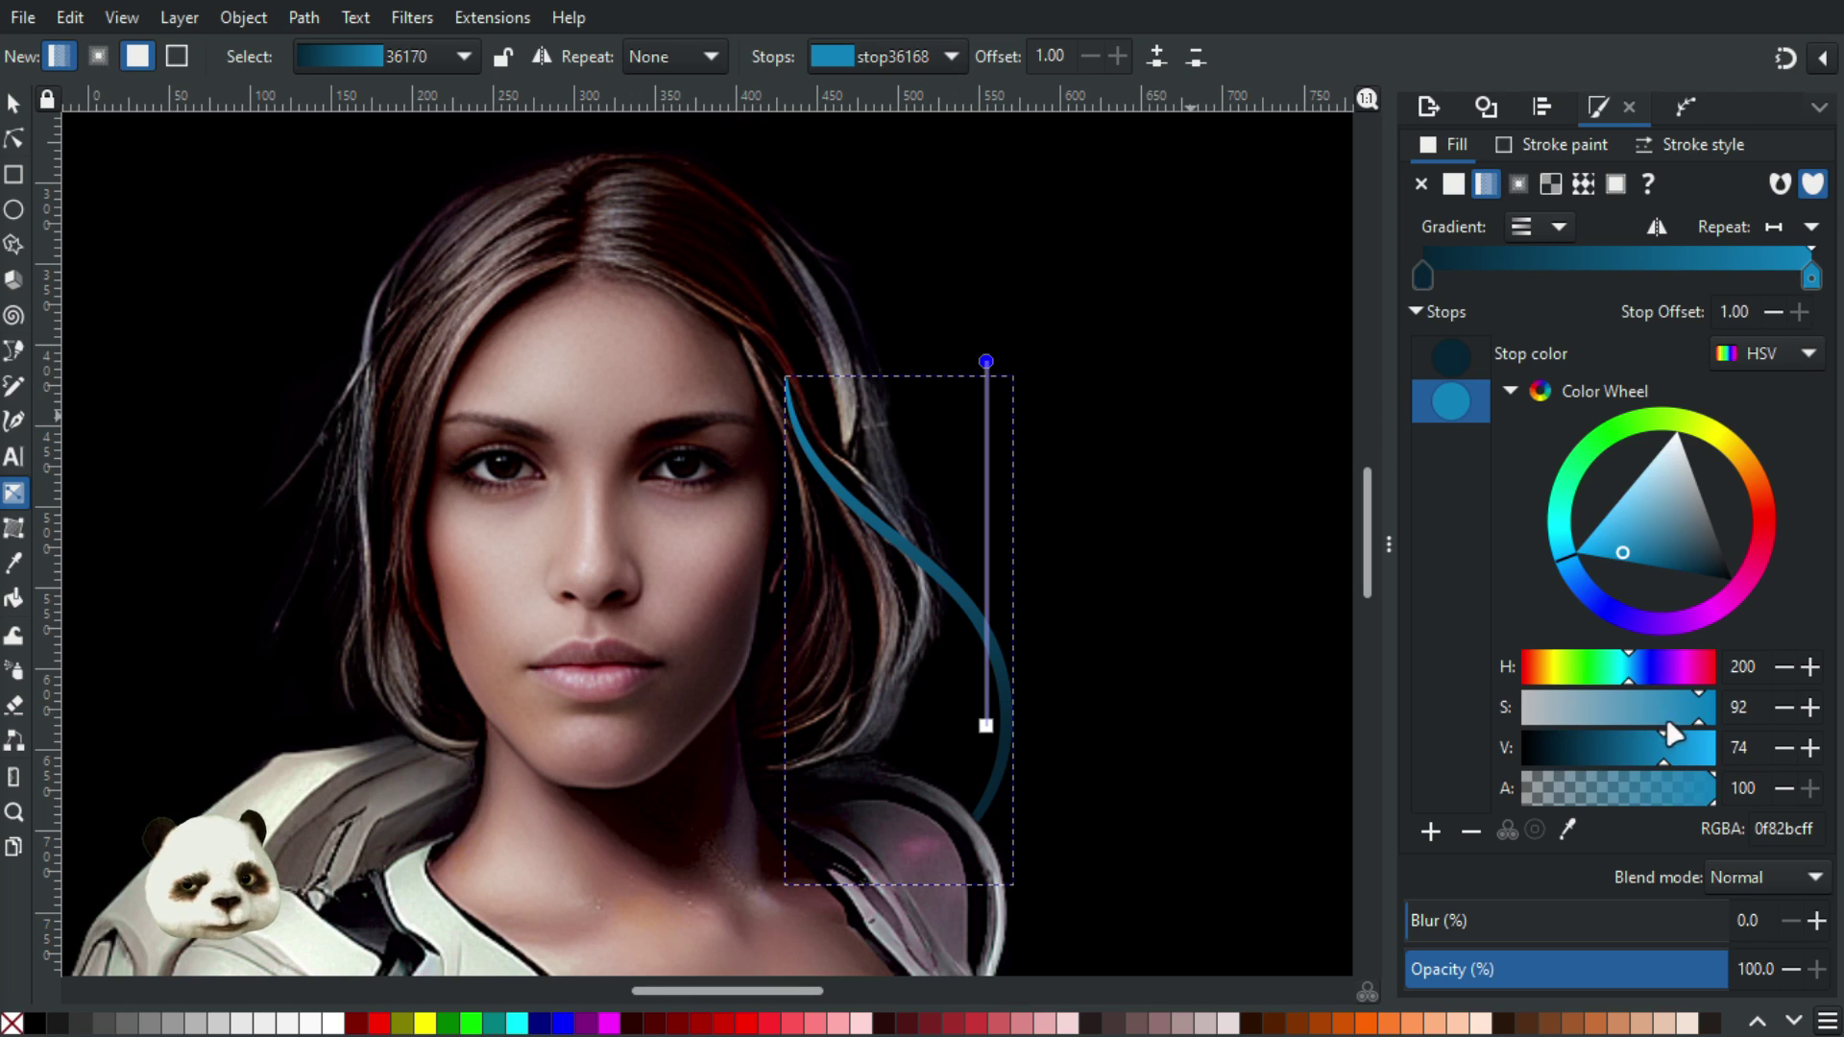
drag(1679, 762, 1693, 756)
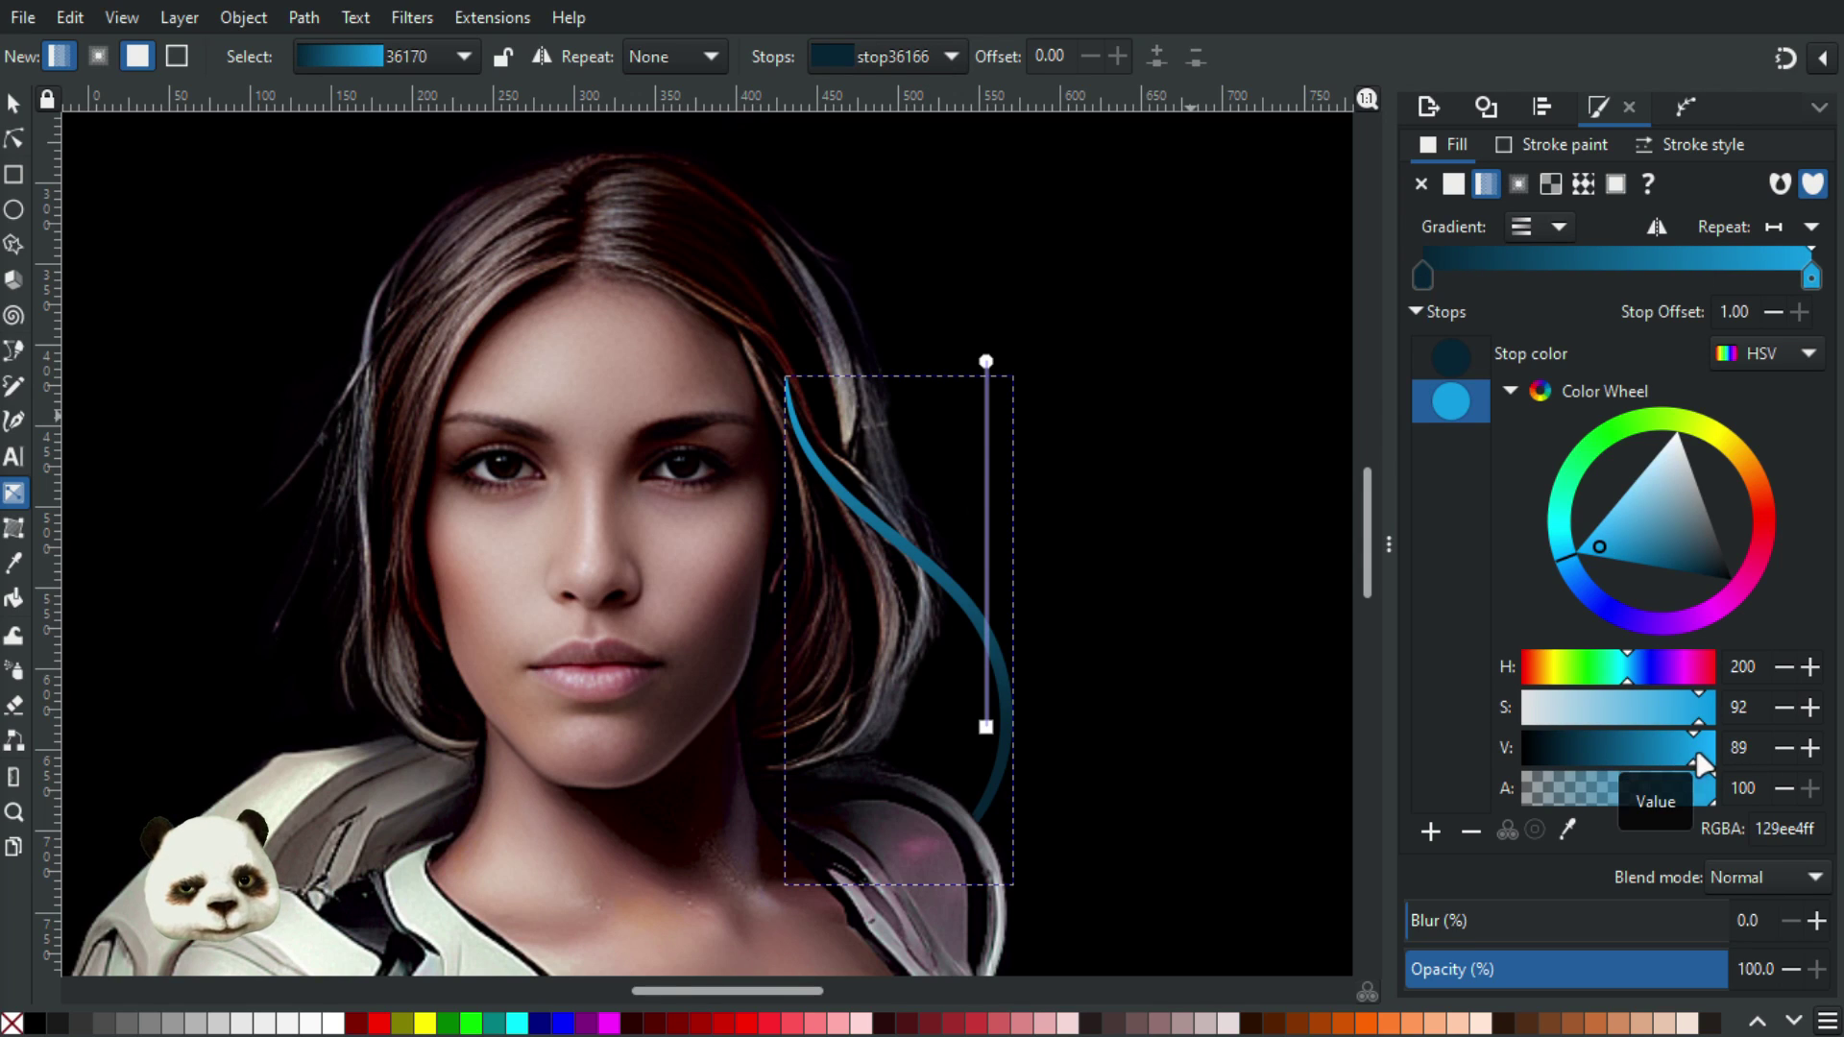
drag(1700, 764, 1709, 764)
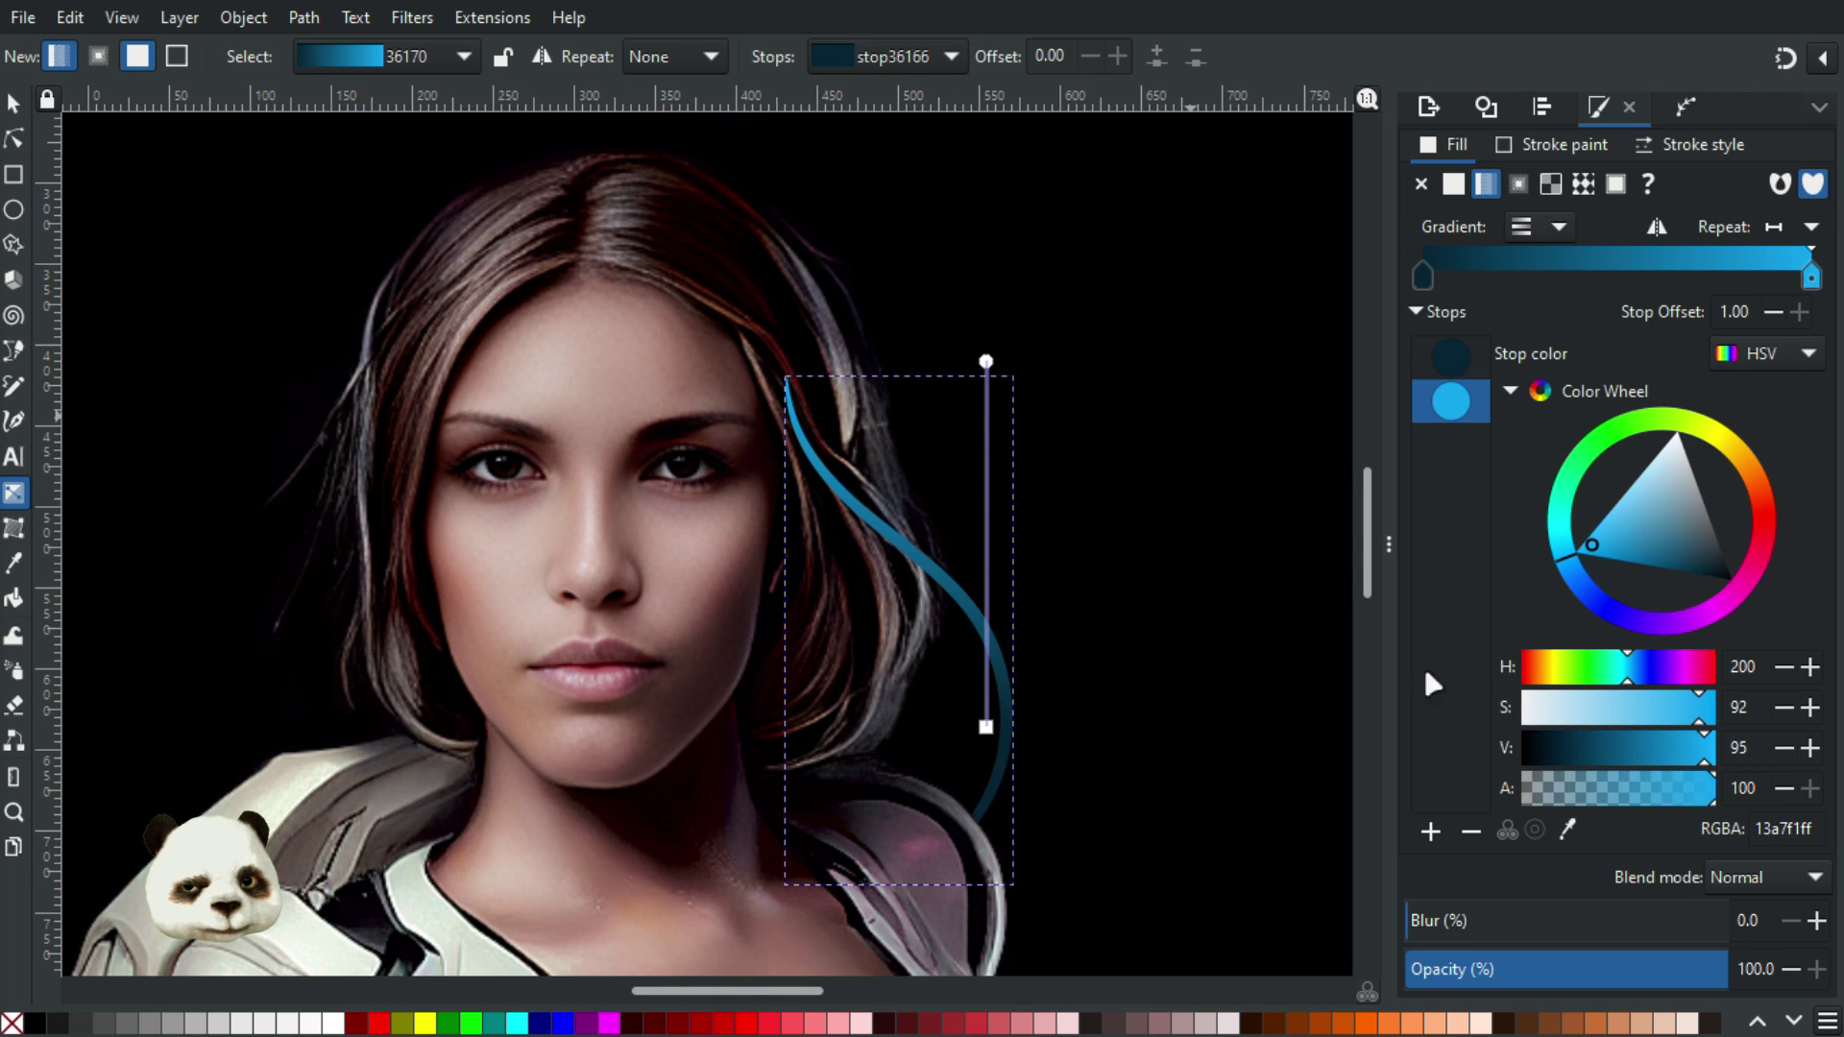
click(17, 108)
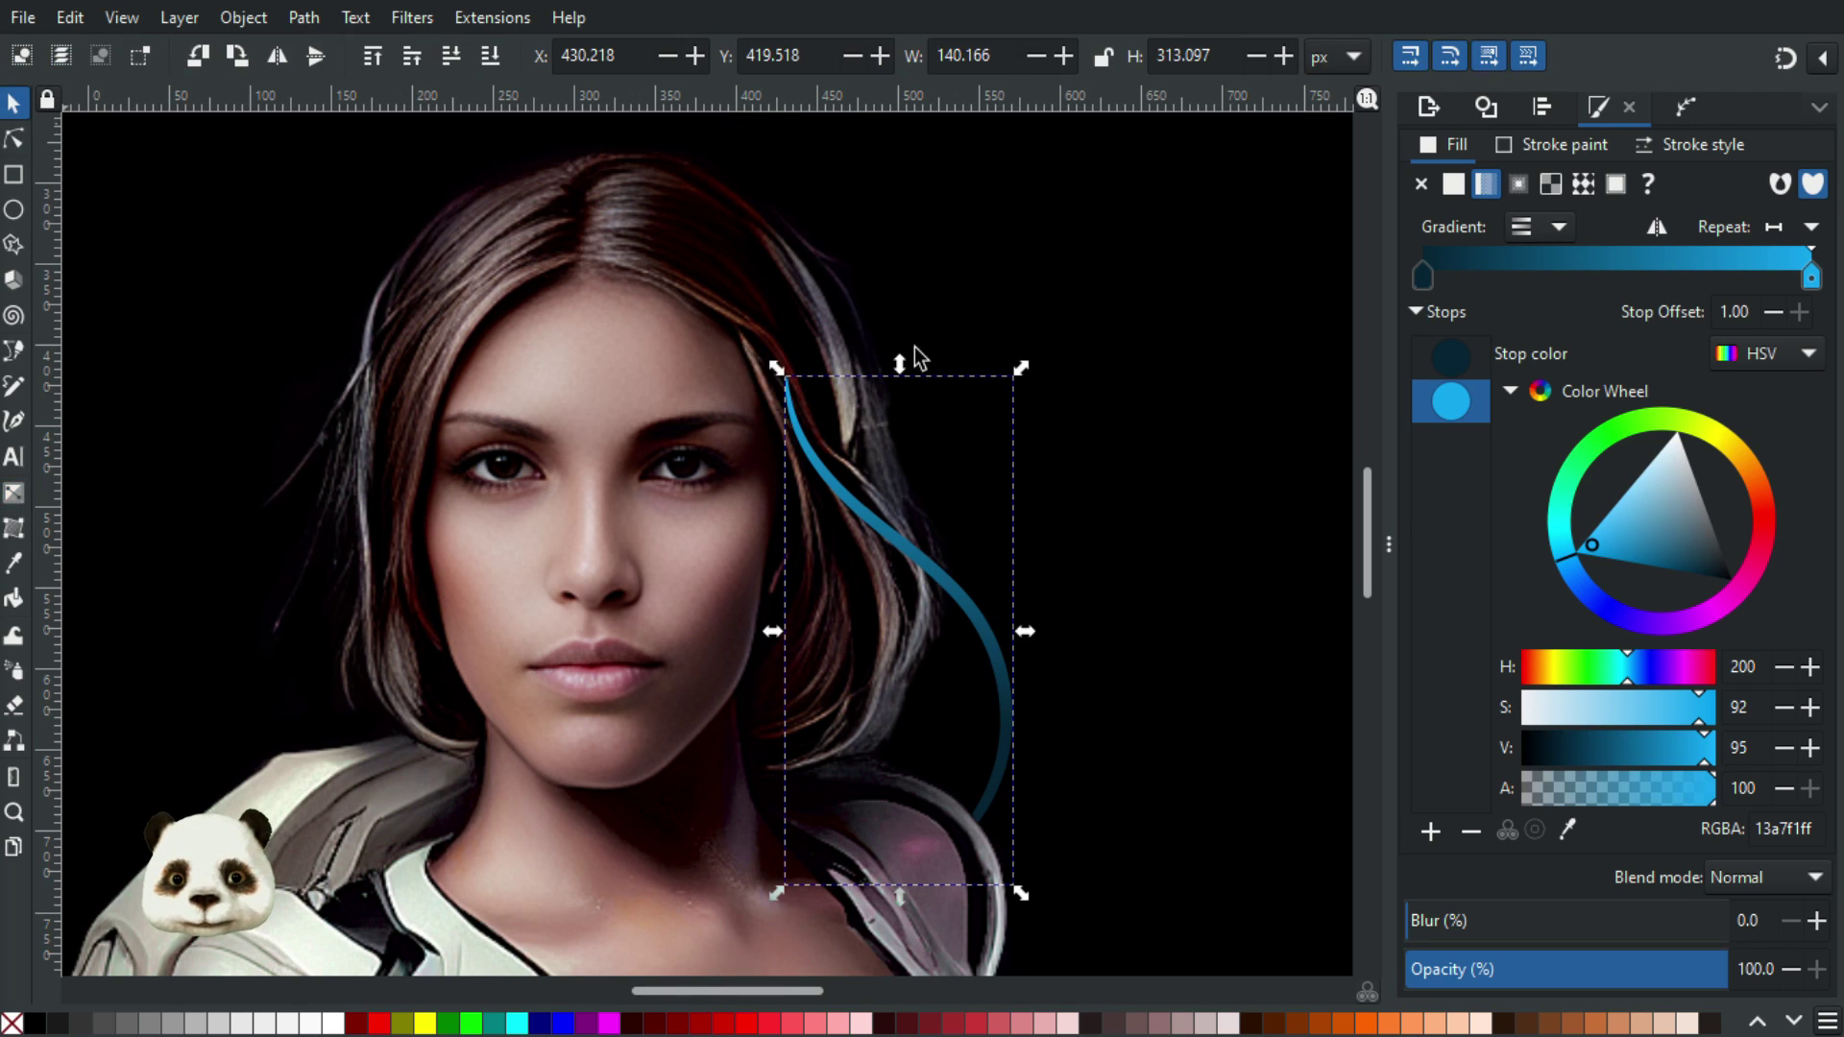
click(1311, 430)
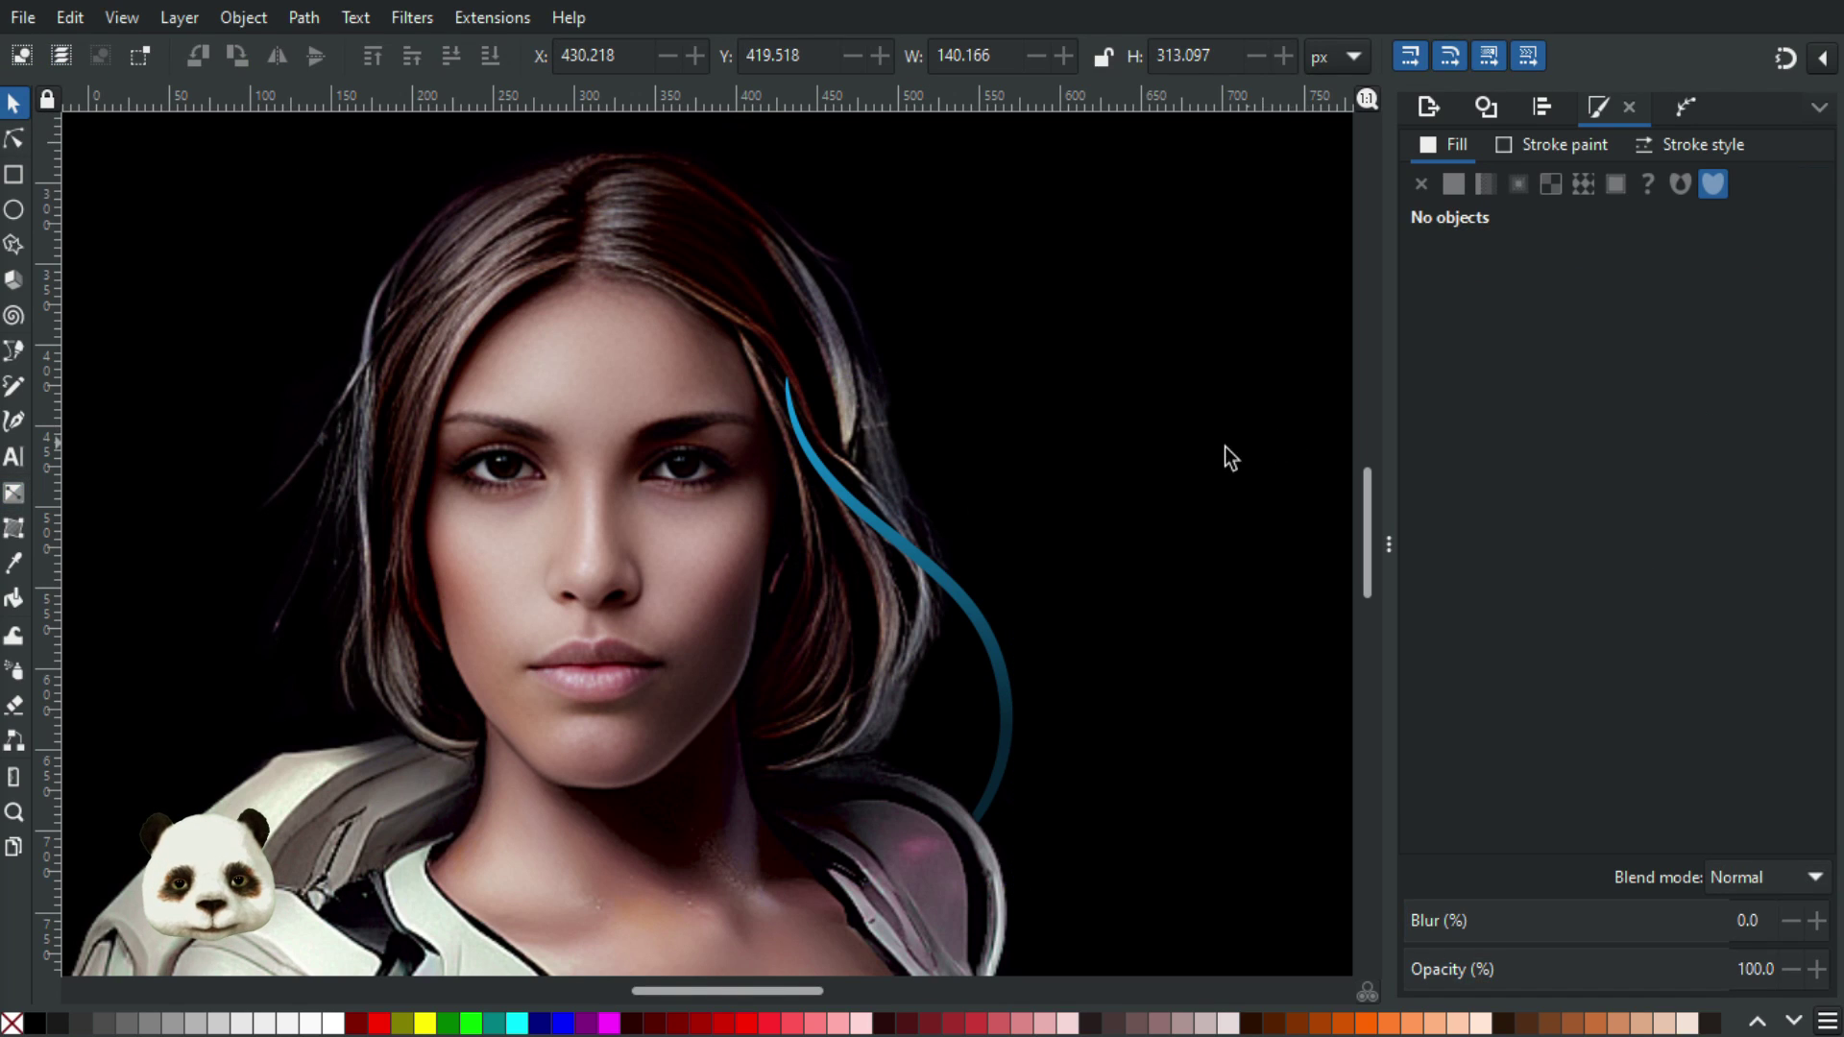
Duplicate the blue gradient curve and blur the copy to 30% as a glow around the sharp curve
click(976, 615)
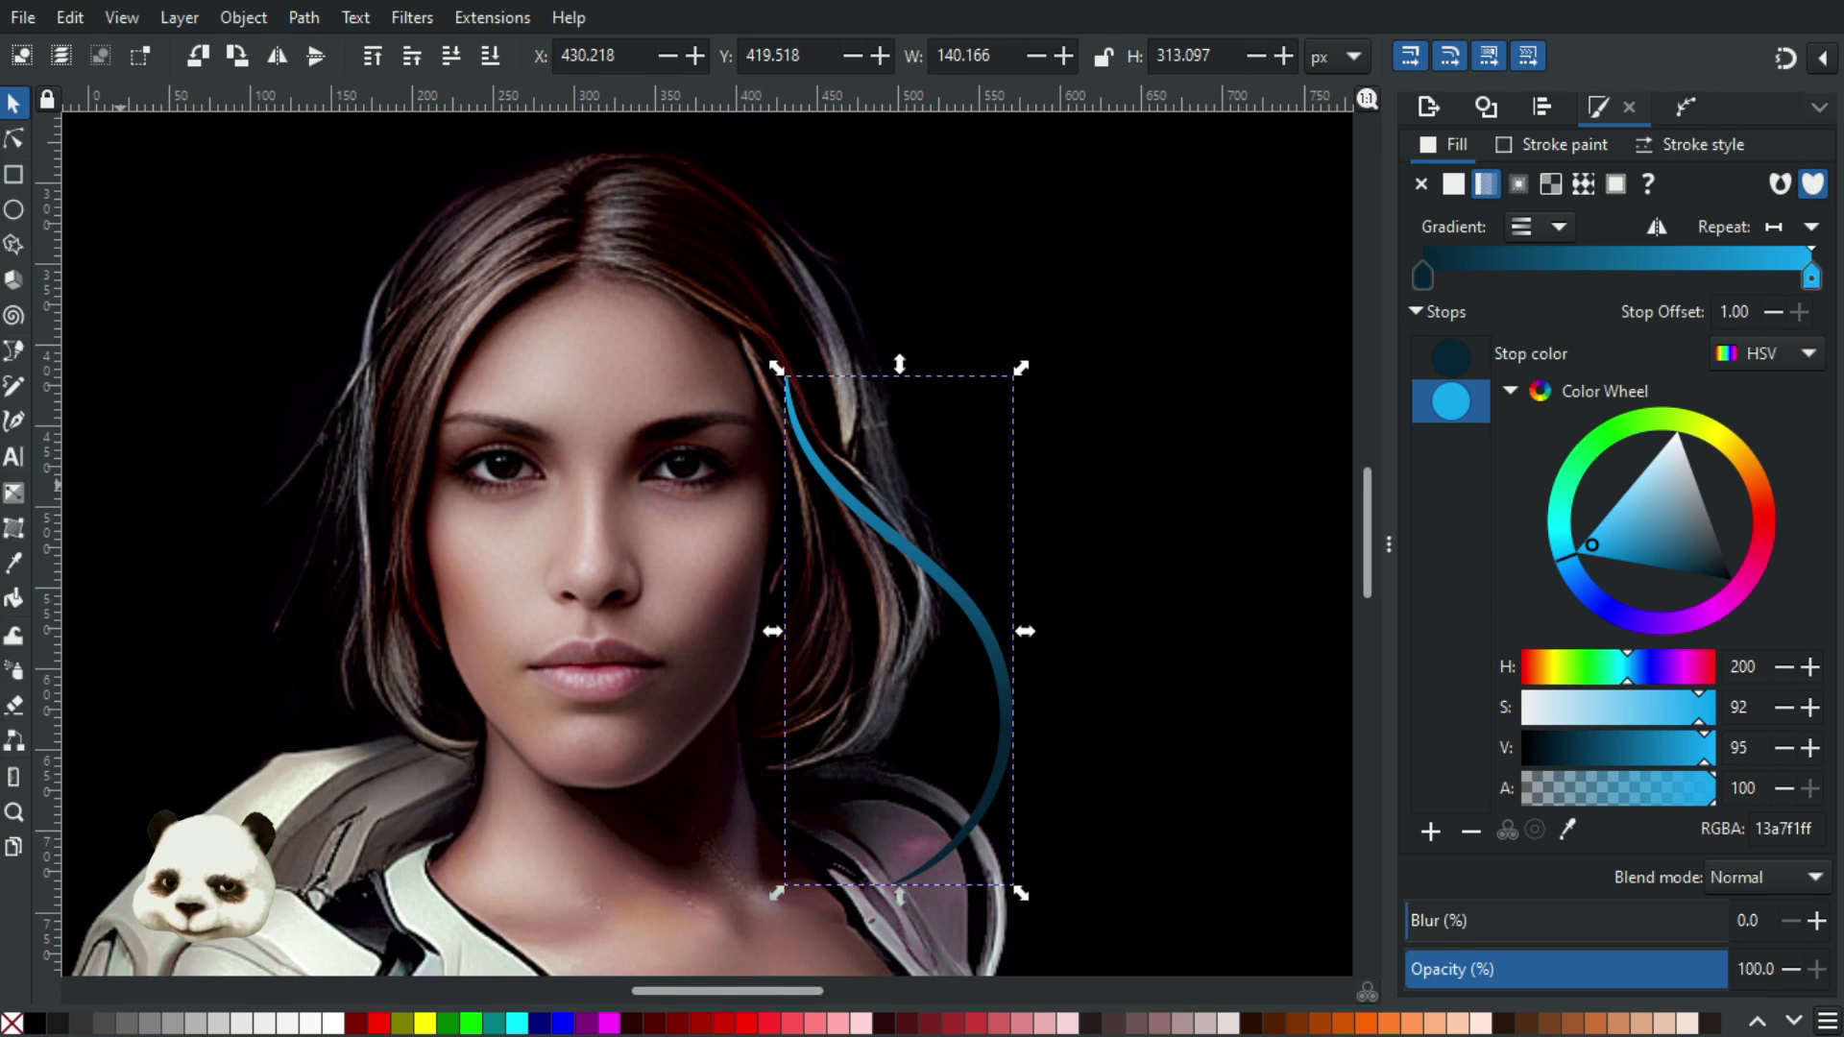
drag(1435, 911, 1476, 917)
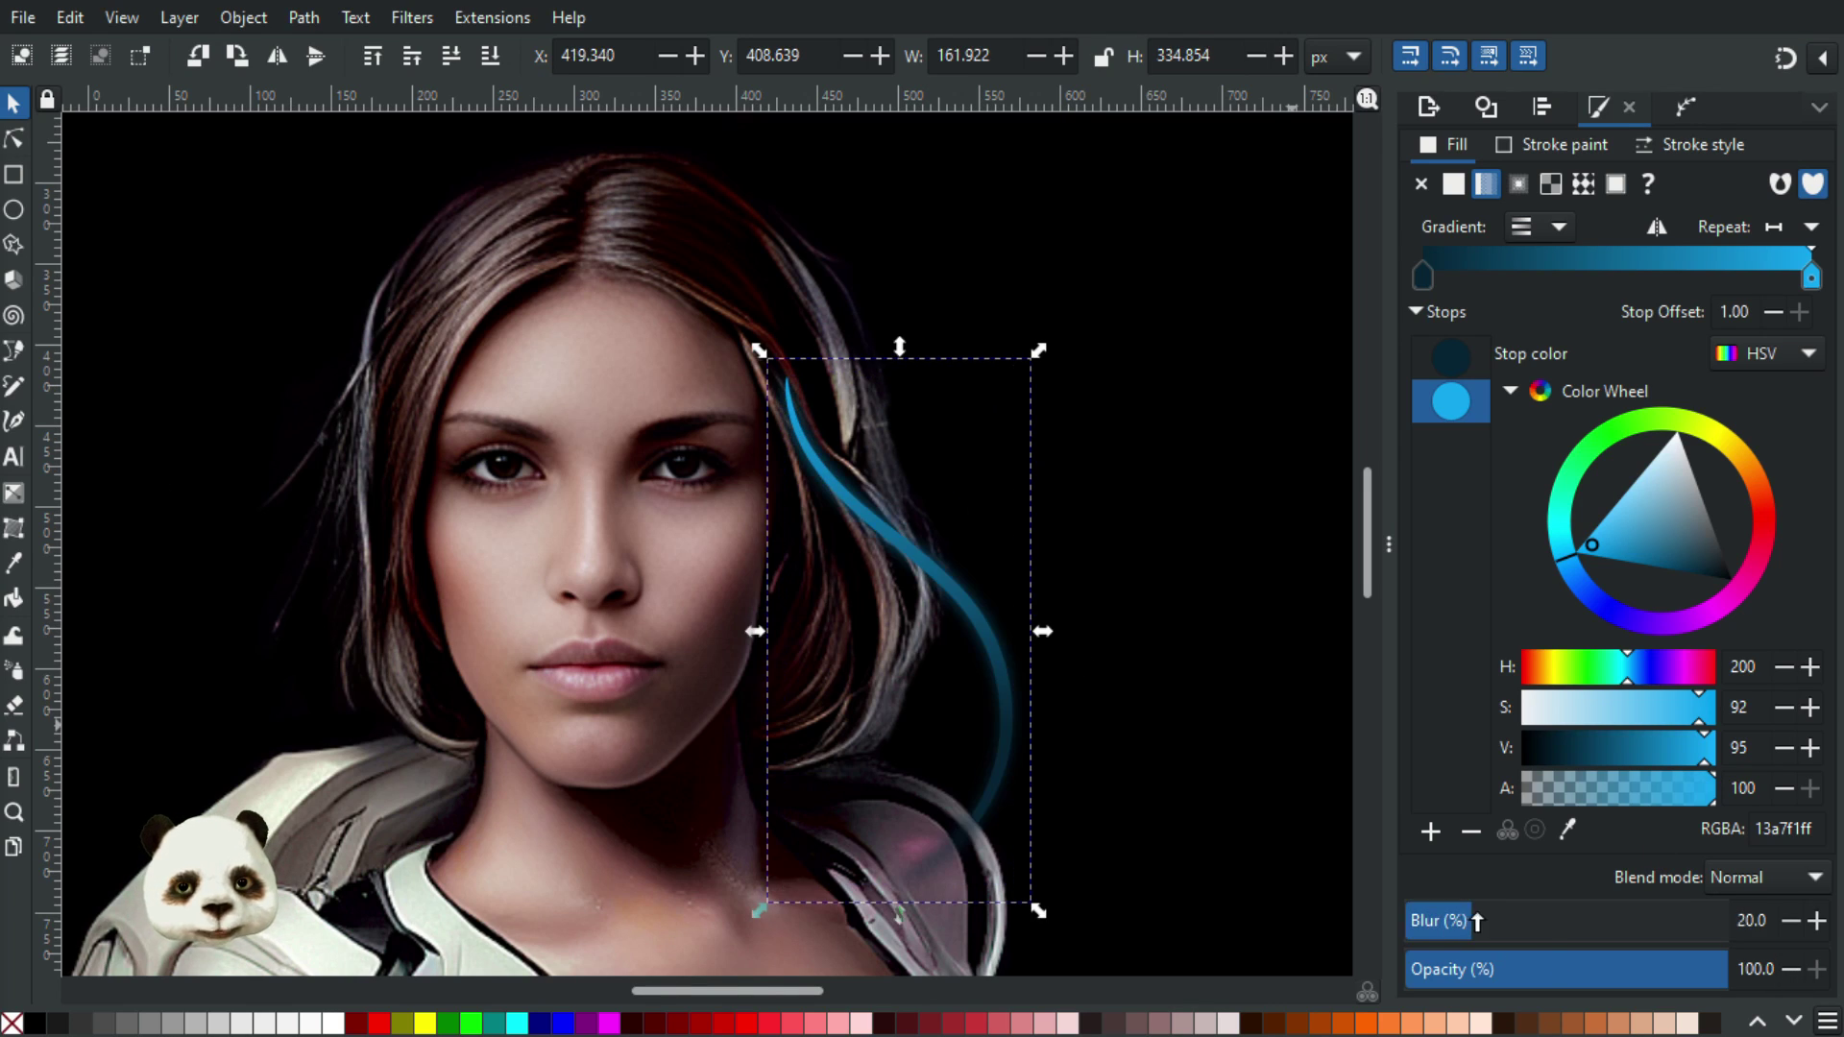
click(1494, 924)
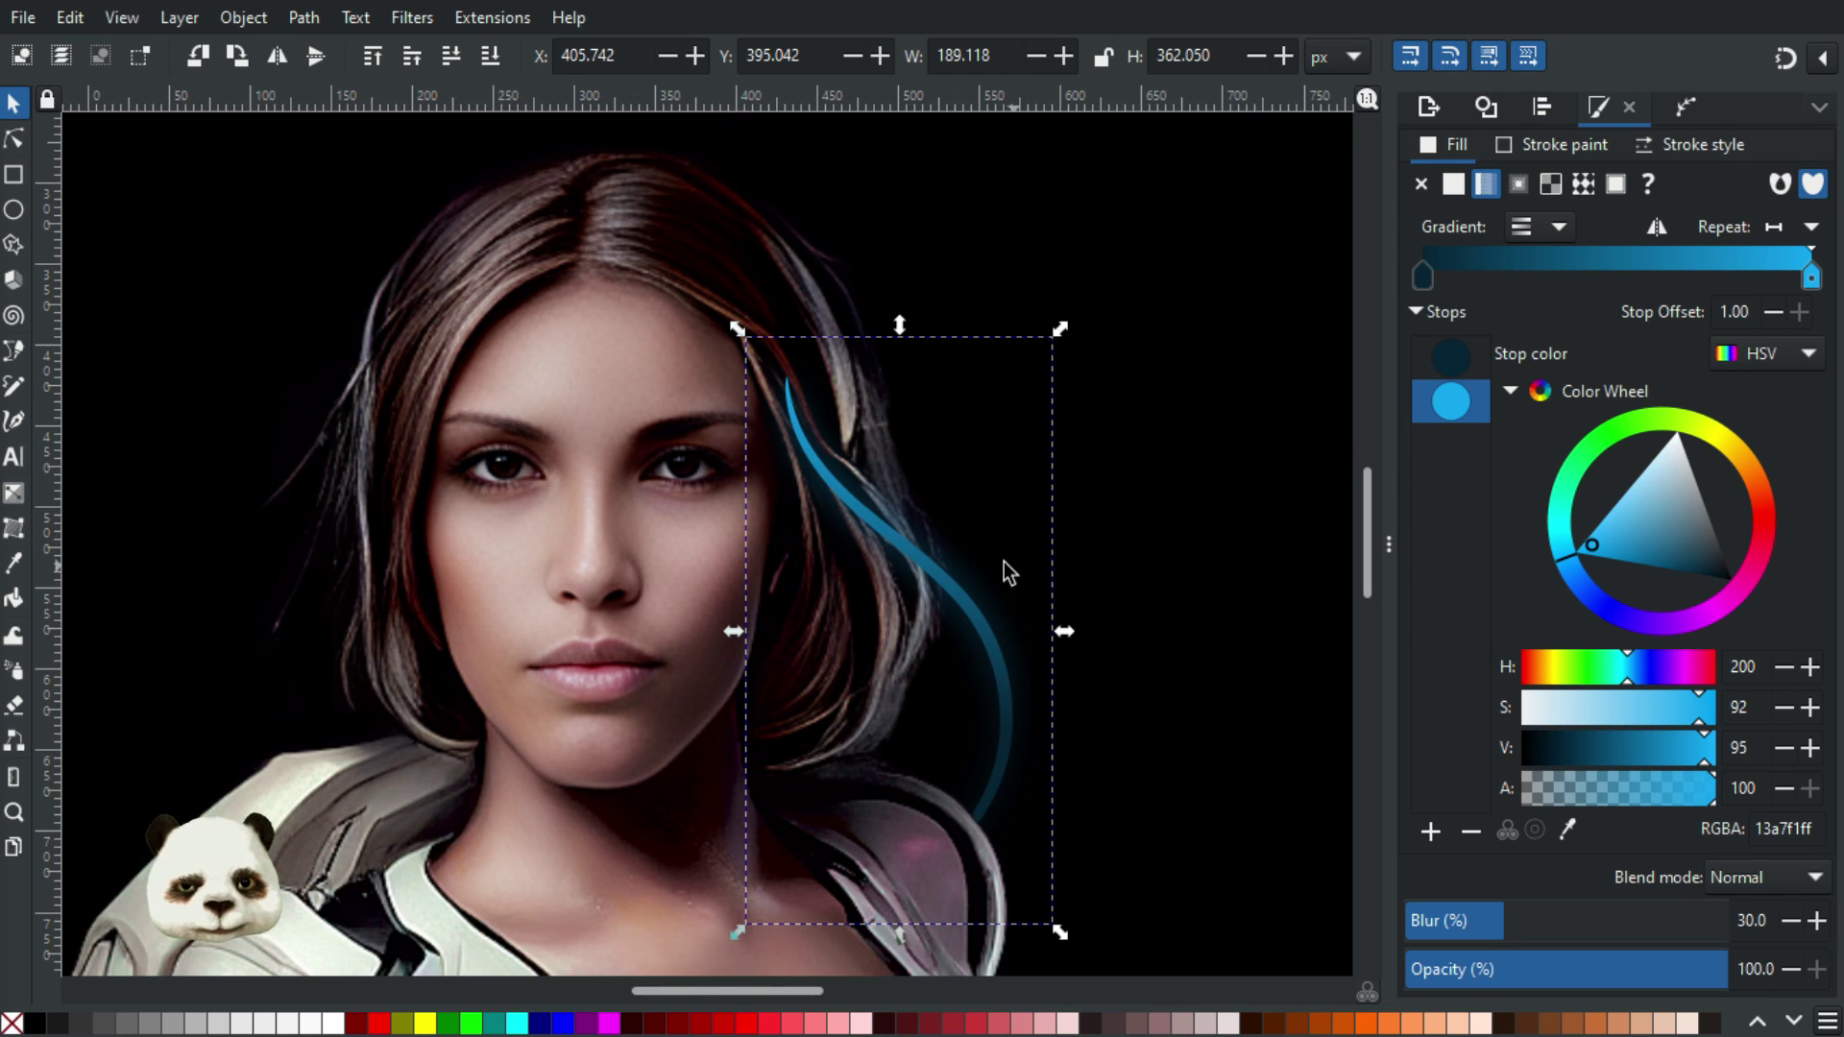
Reduce the glow copy's blur to 20%
scroll(908, 586, up, 1)
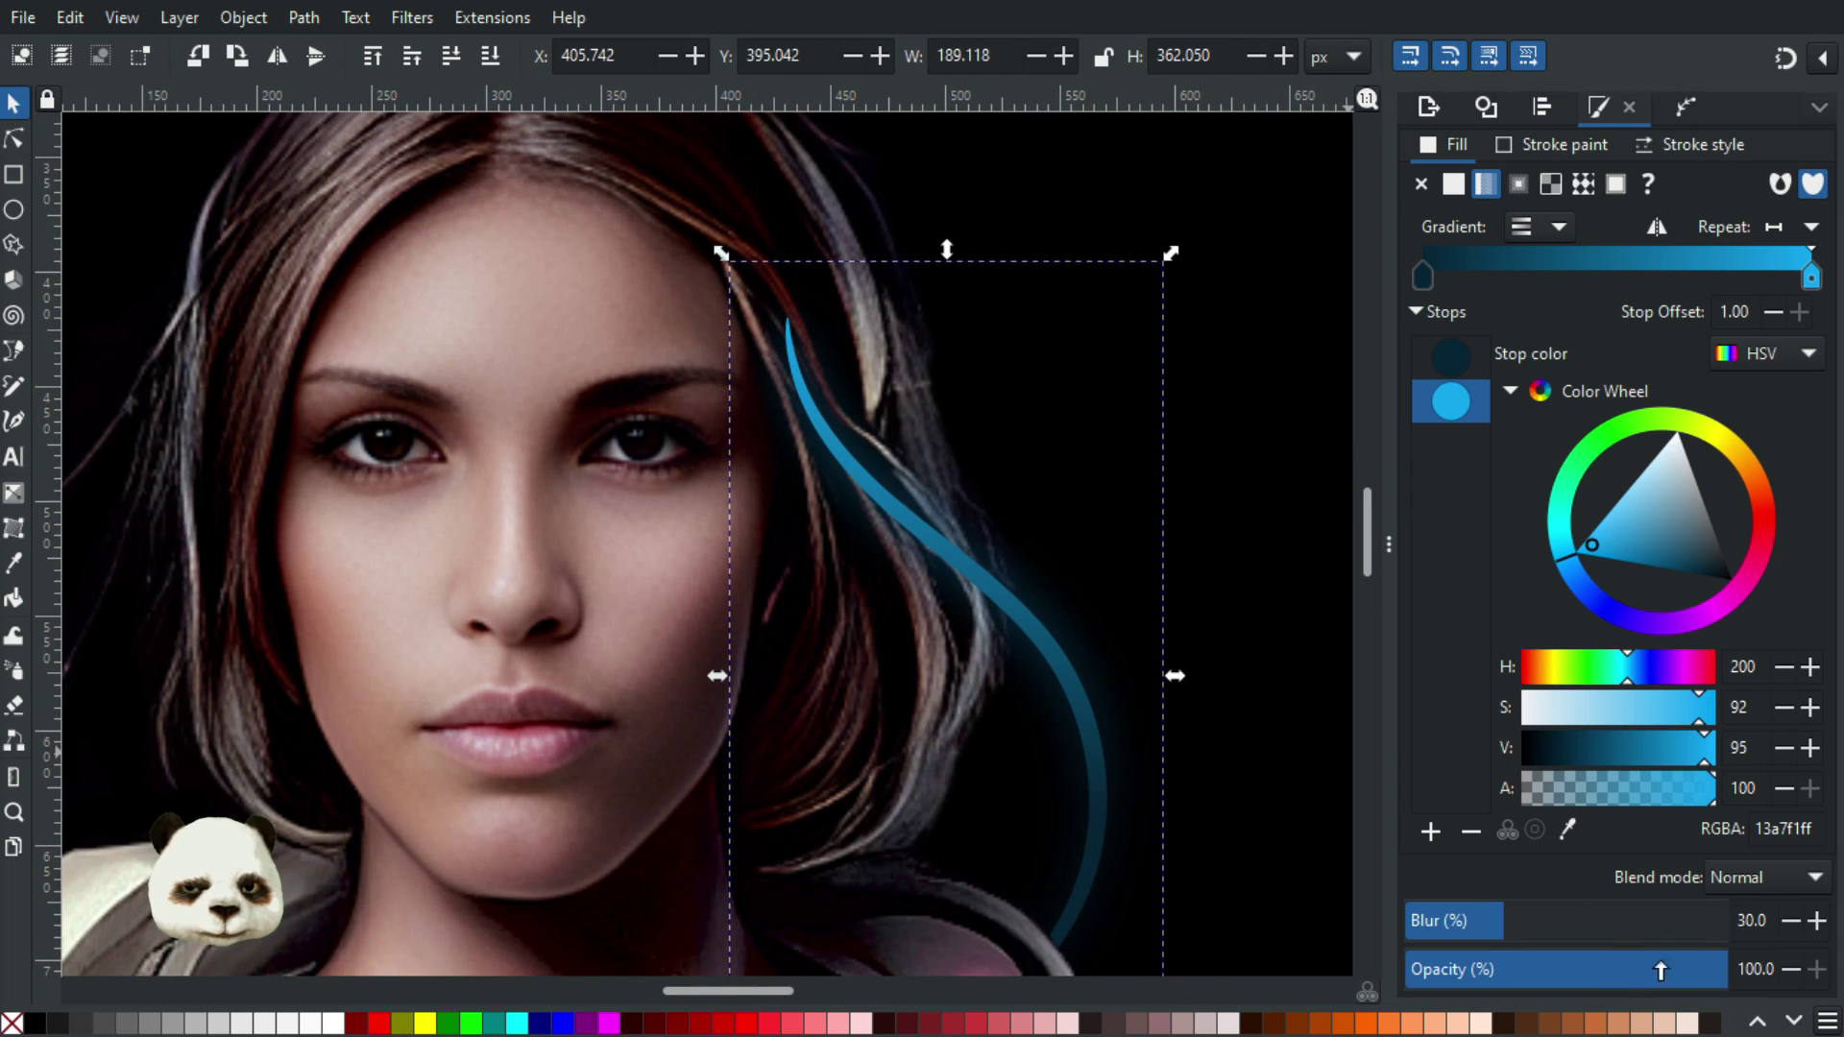
click(1783, 922)
click(1783, 922)
click(1784, 922)
click(1783, 922)
click(1783, 922)
click(1783, 922)
click(1783, 922)
click(1784, 922)
click(1783, 922)
click(1783, 922)
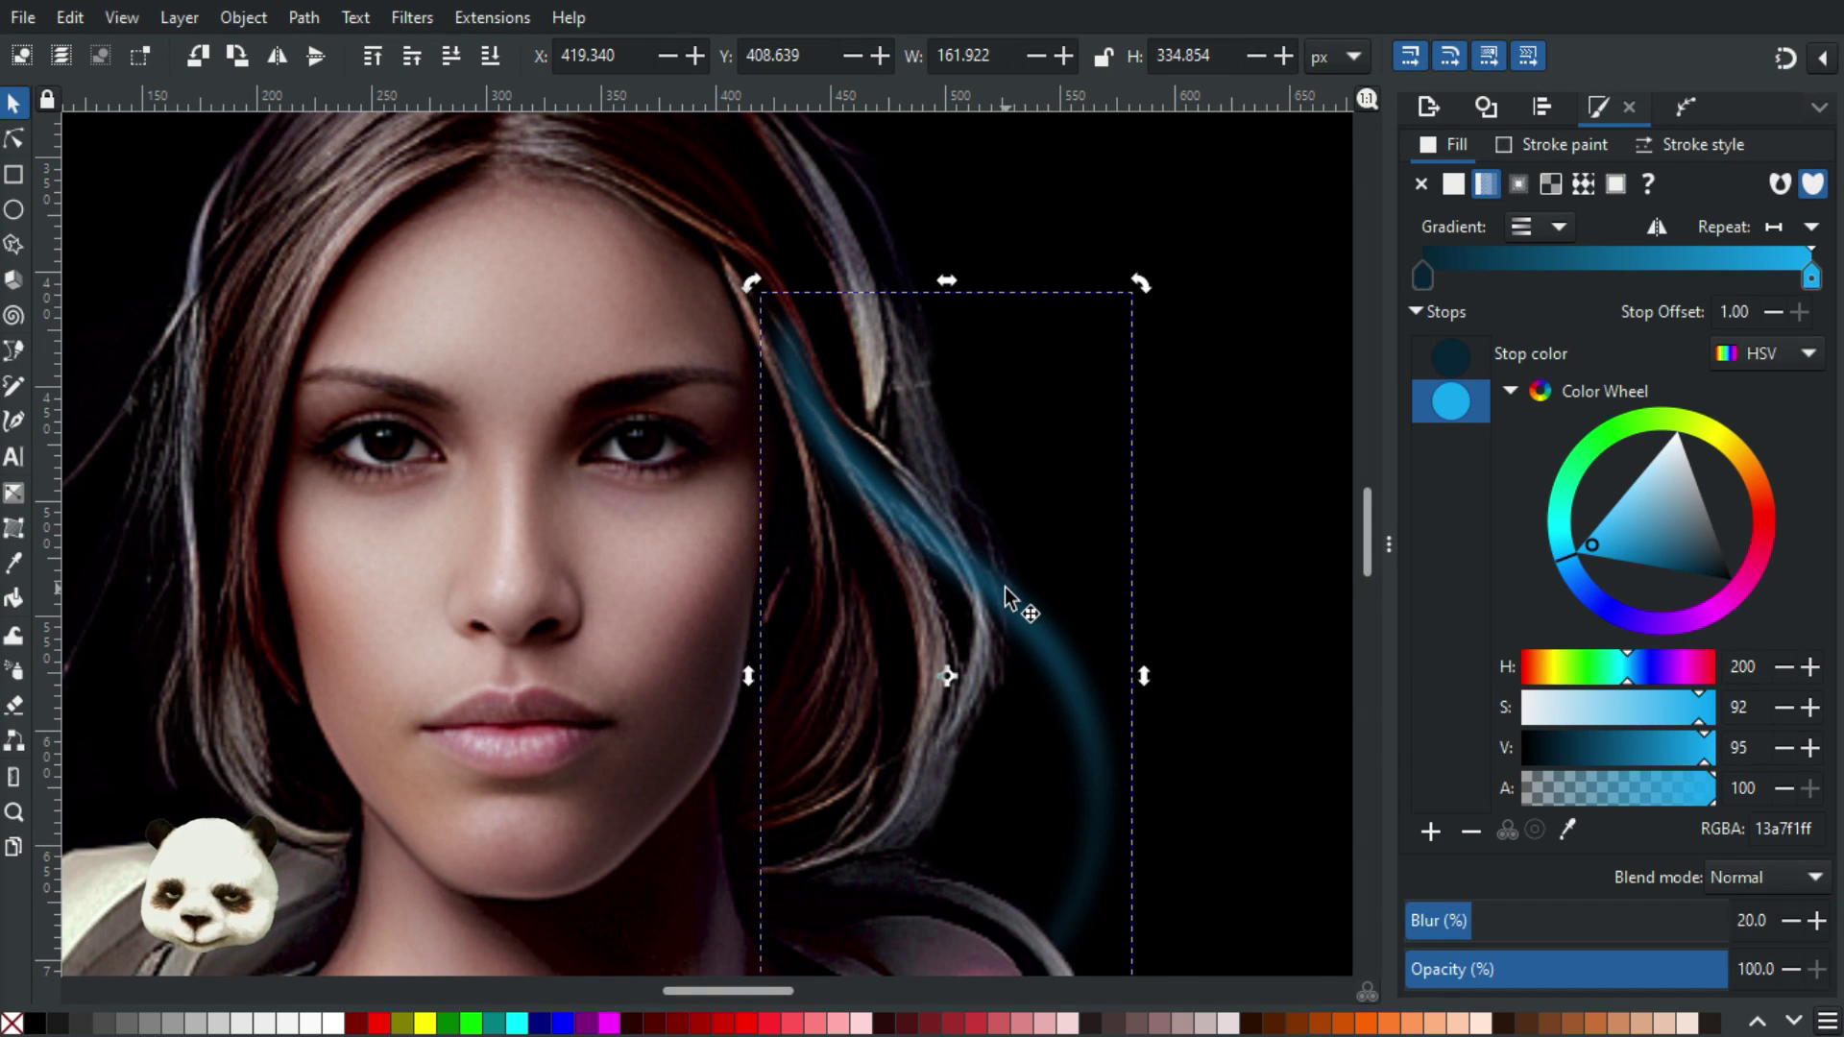
Lighten the hair-end gradient stop of the glow copy to saturation 43 and value 96
key(g)
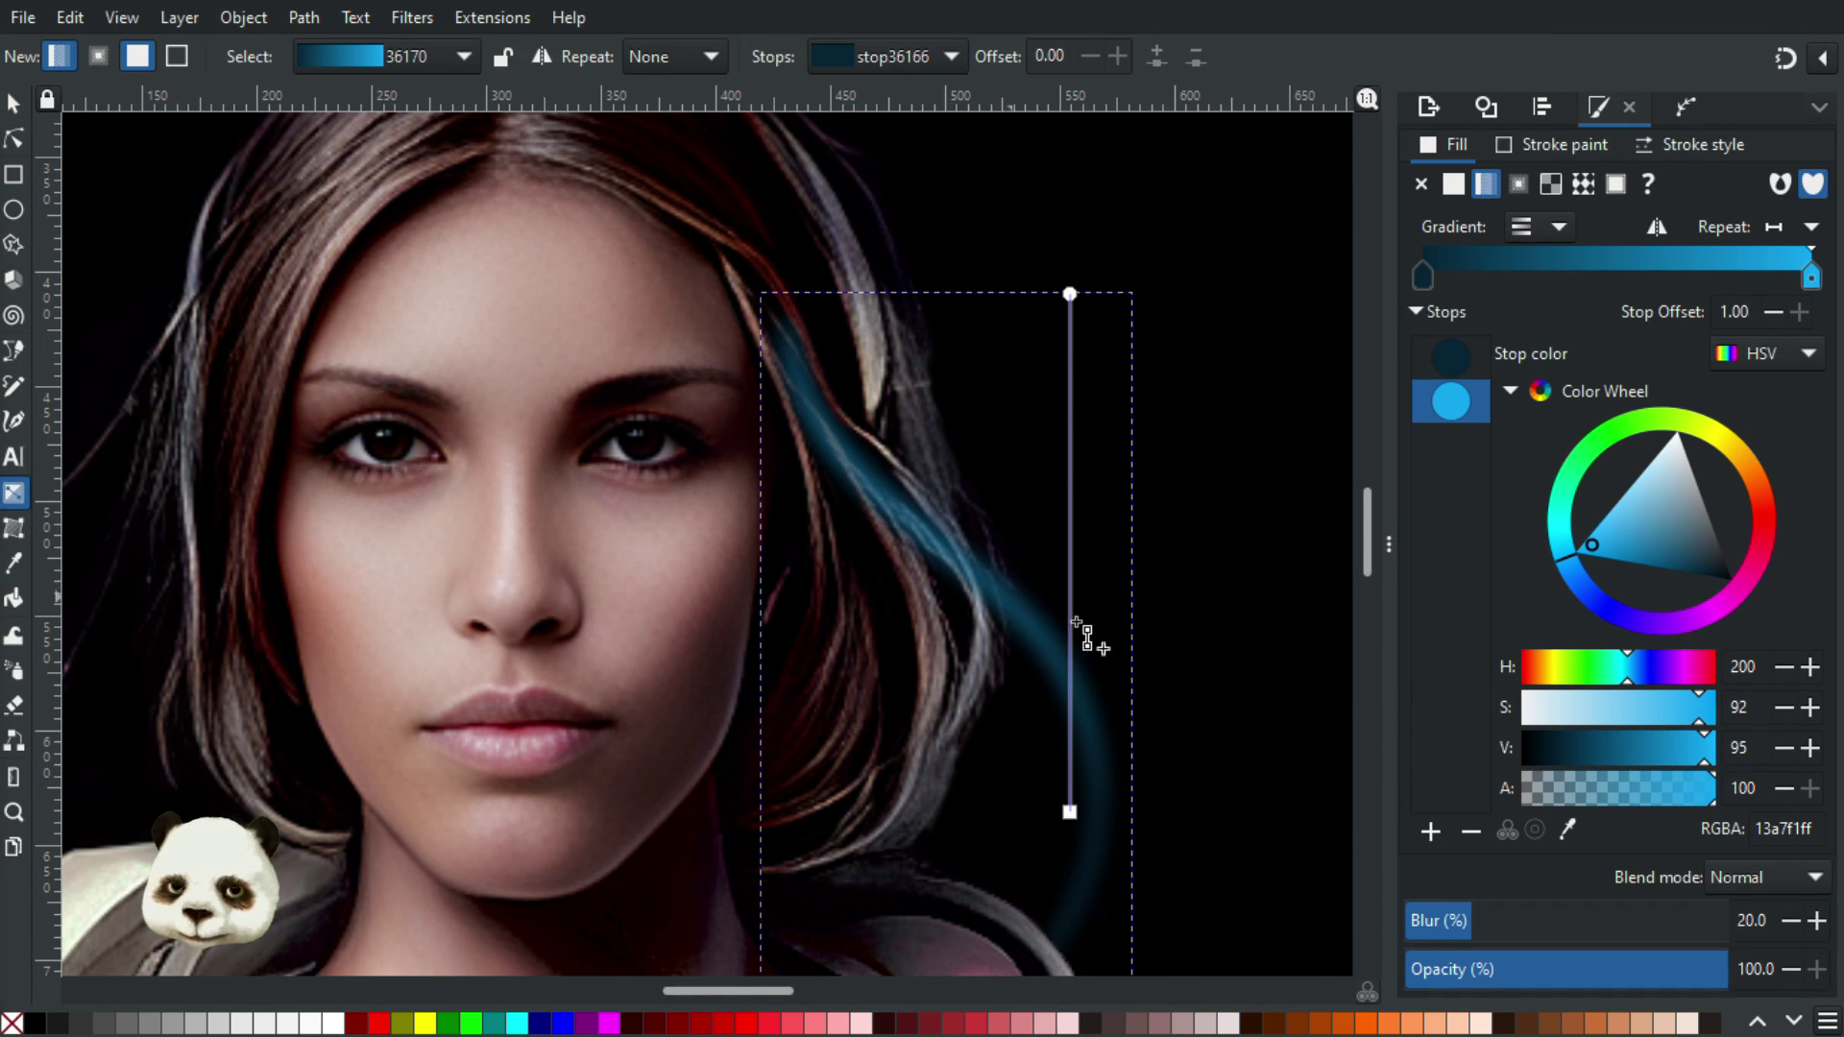
click(1070, 293)
drag(1693, 716, 1643, 706)
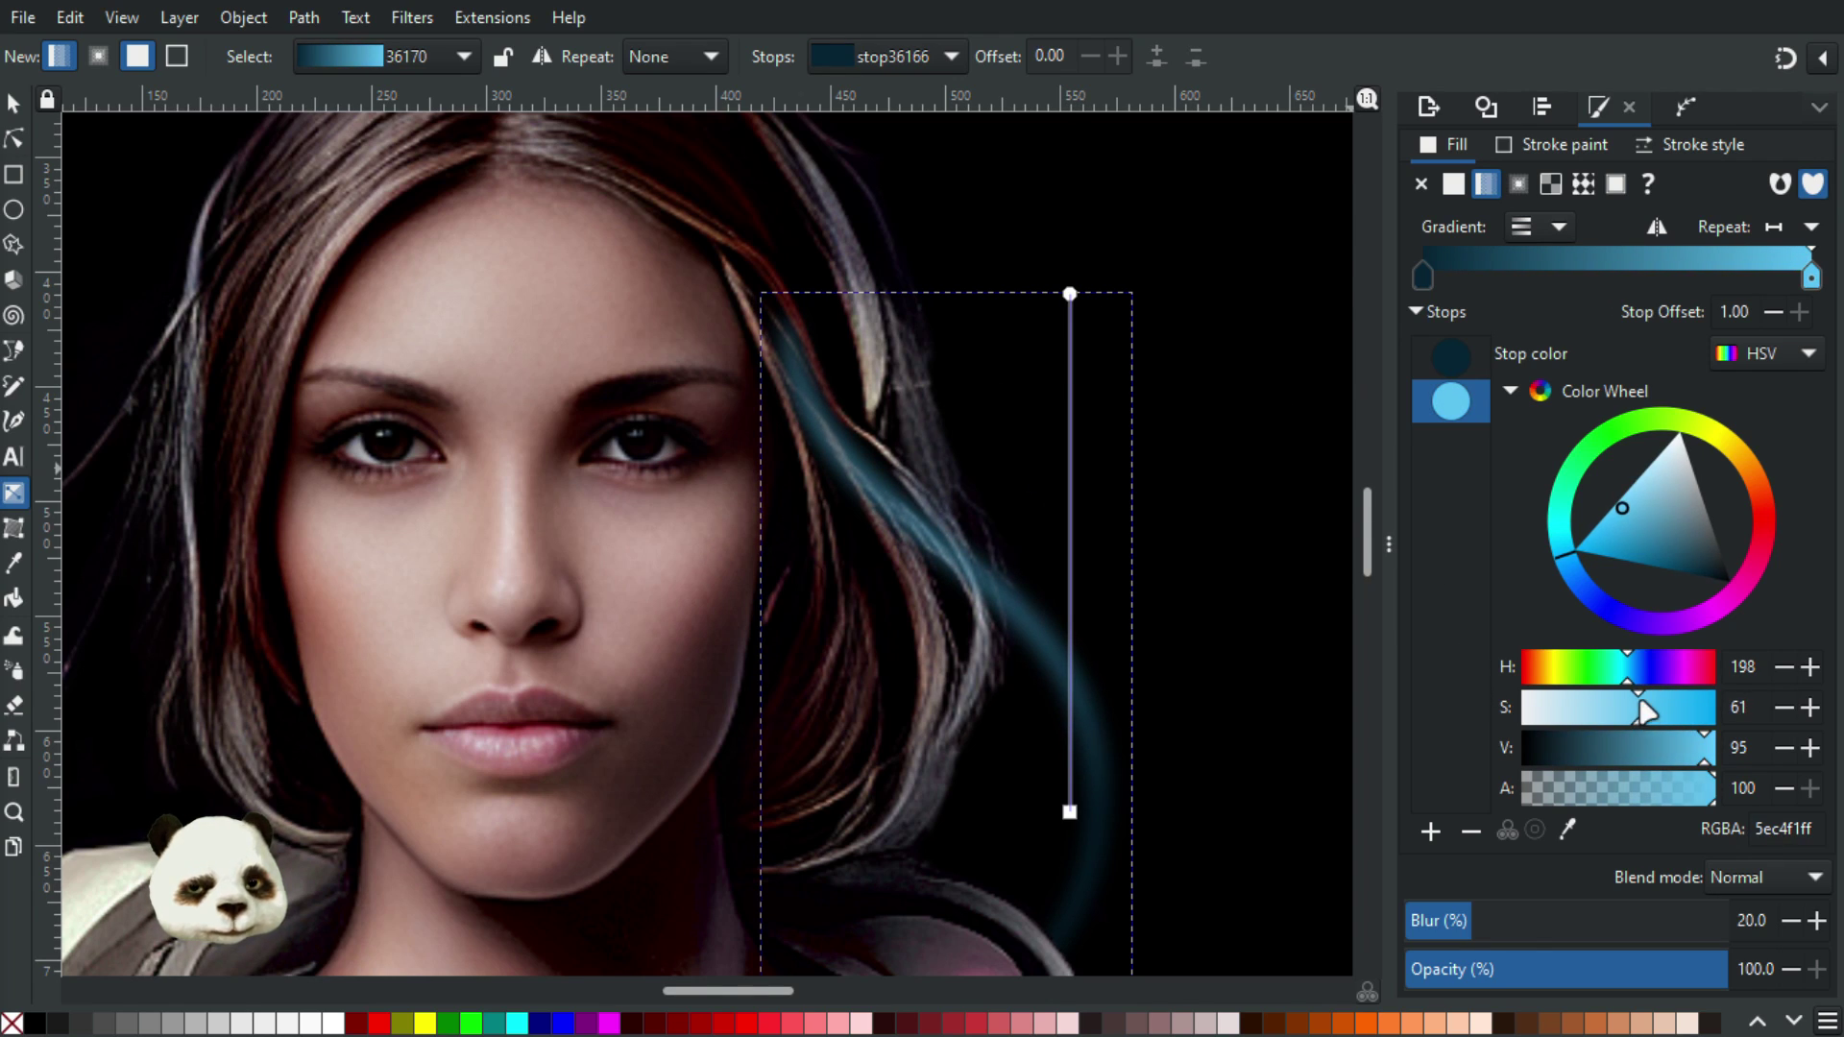
click(1070, 293)
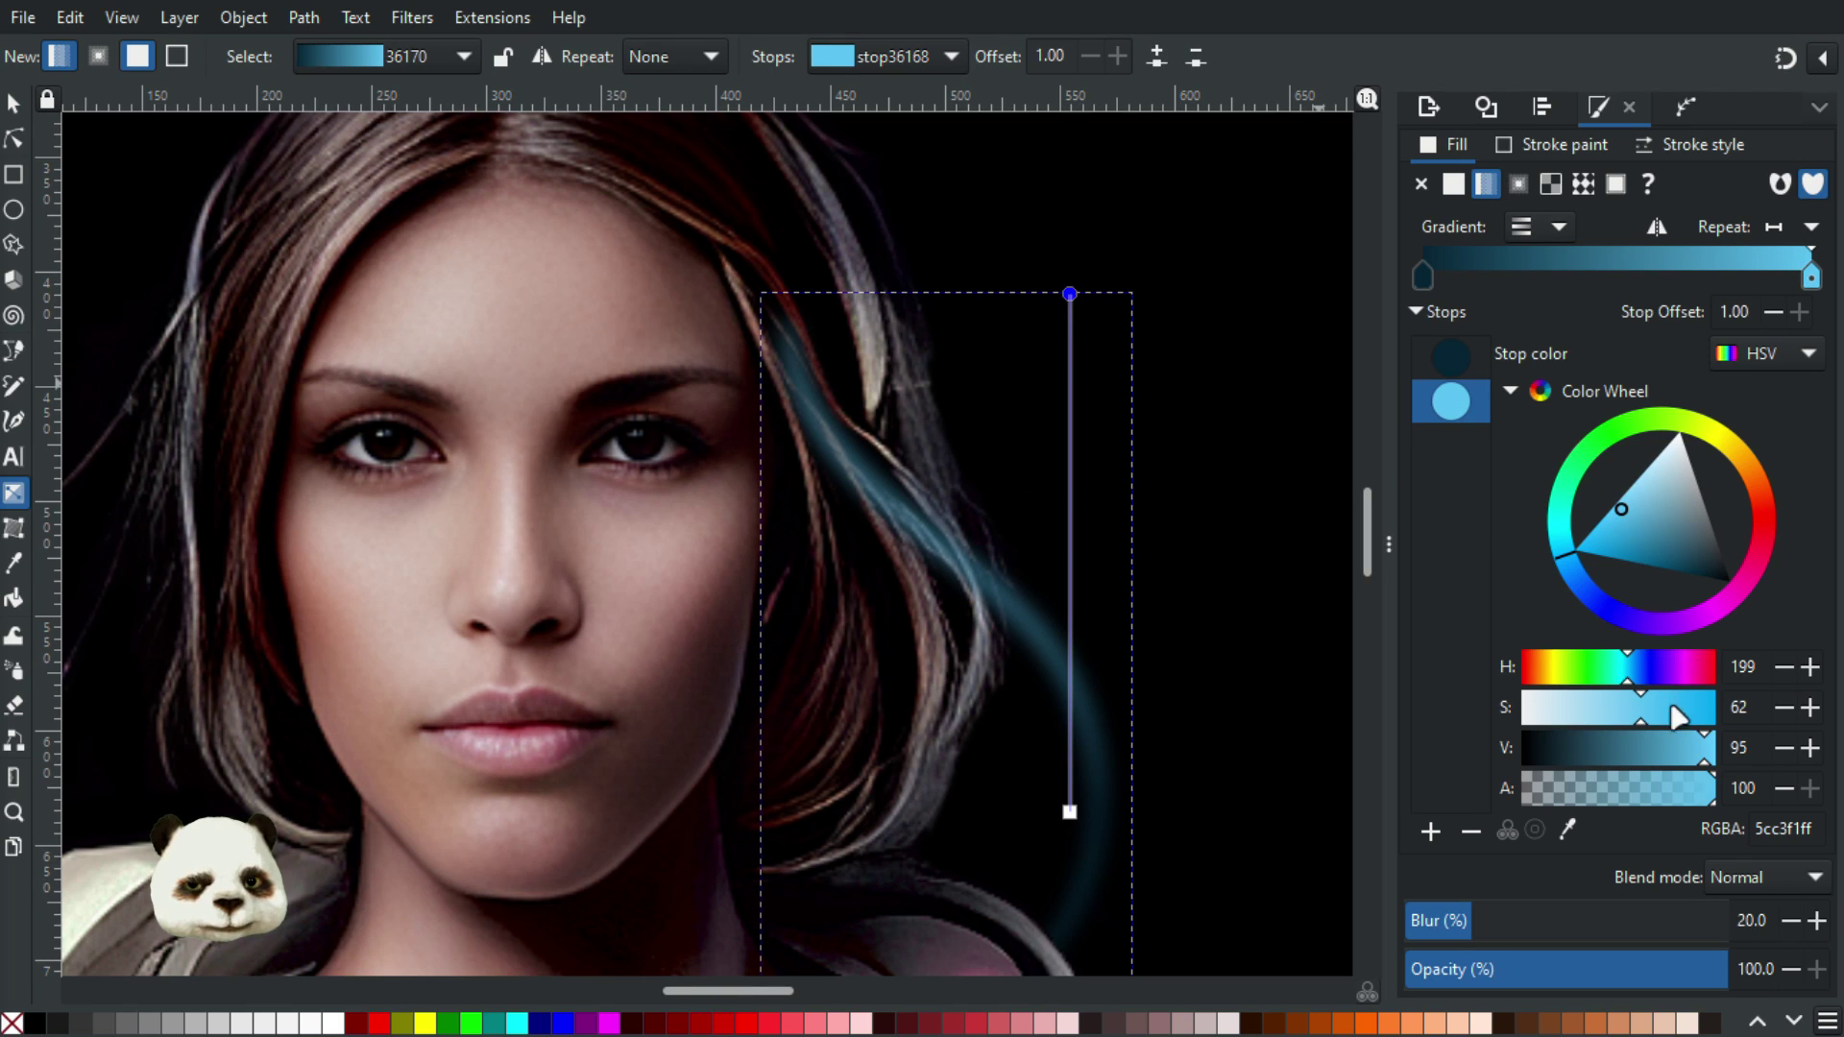
drag(1637, 709, 1607, 716)
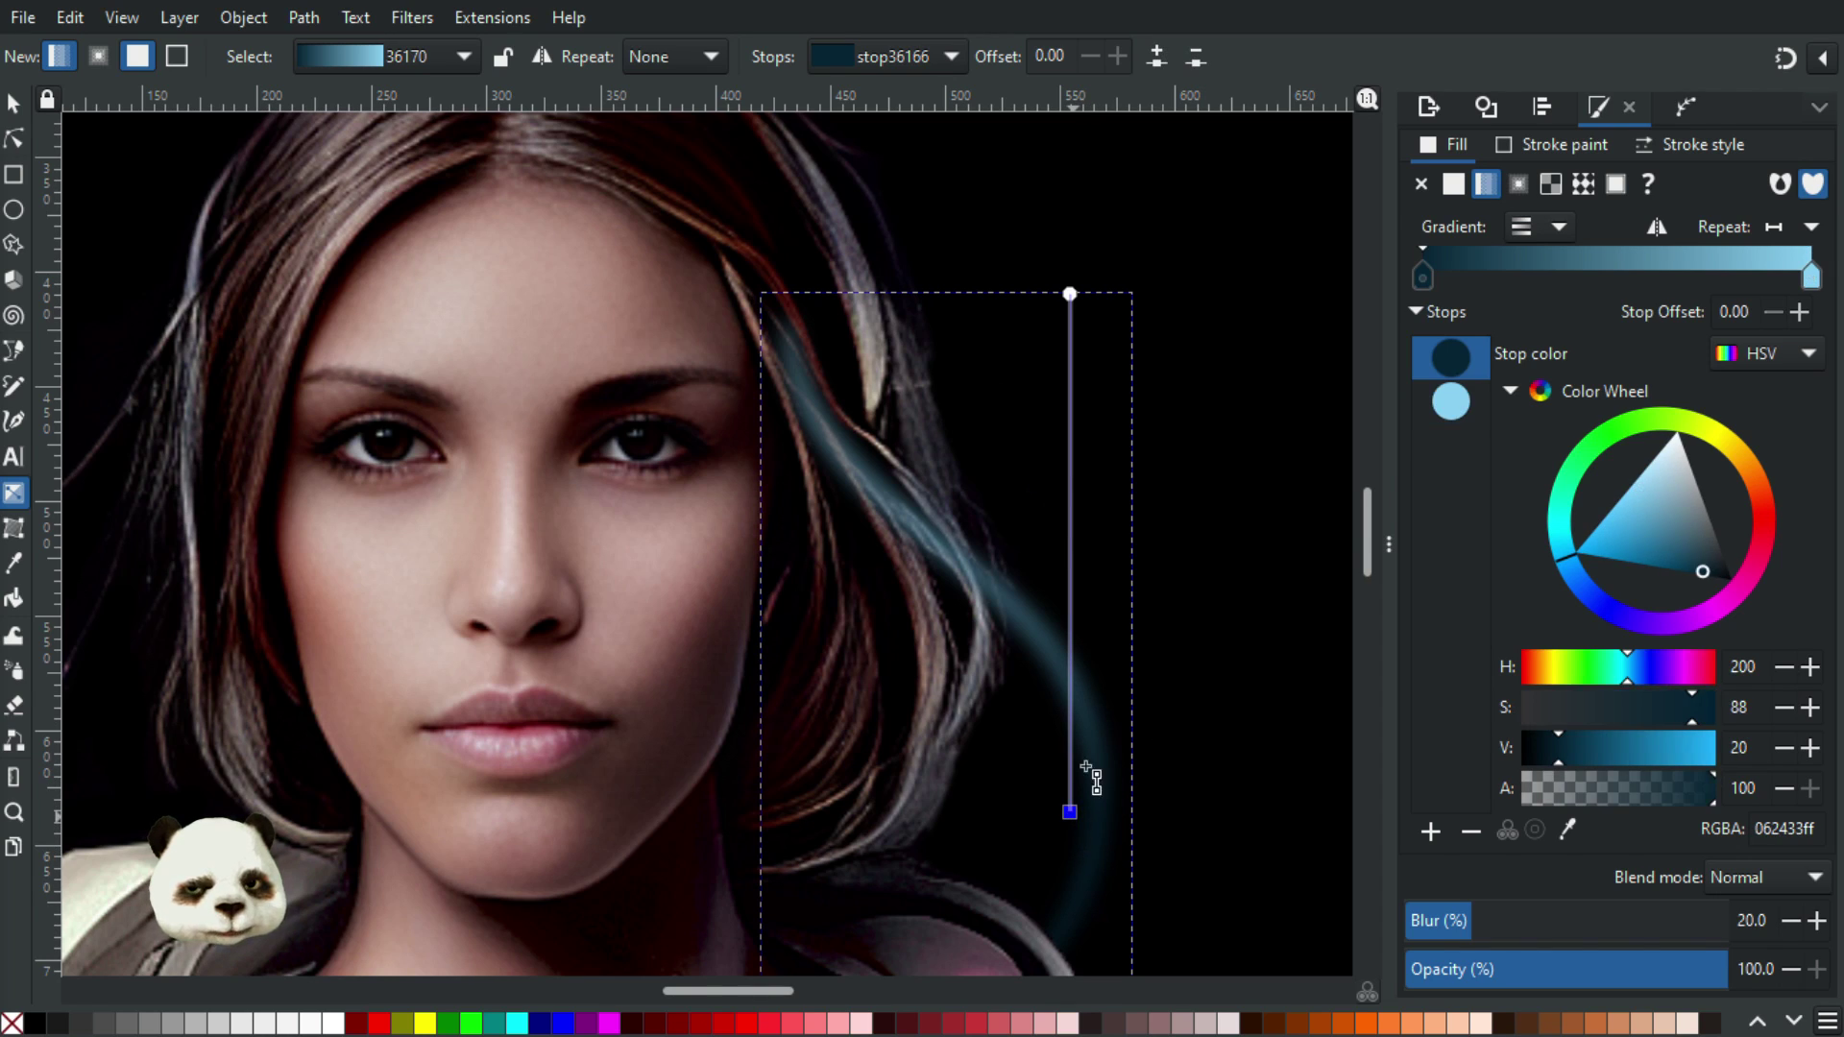
click(1070, 294)
drag(1707, 771, 1712, 771)
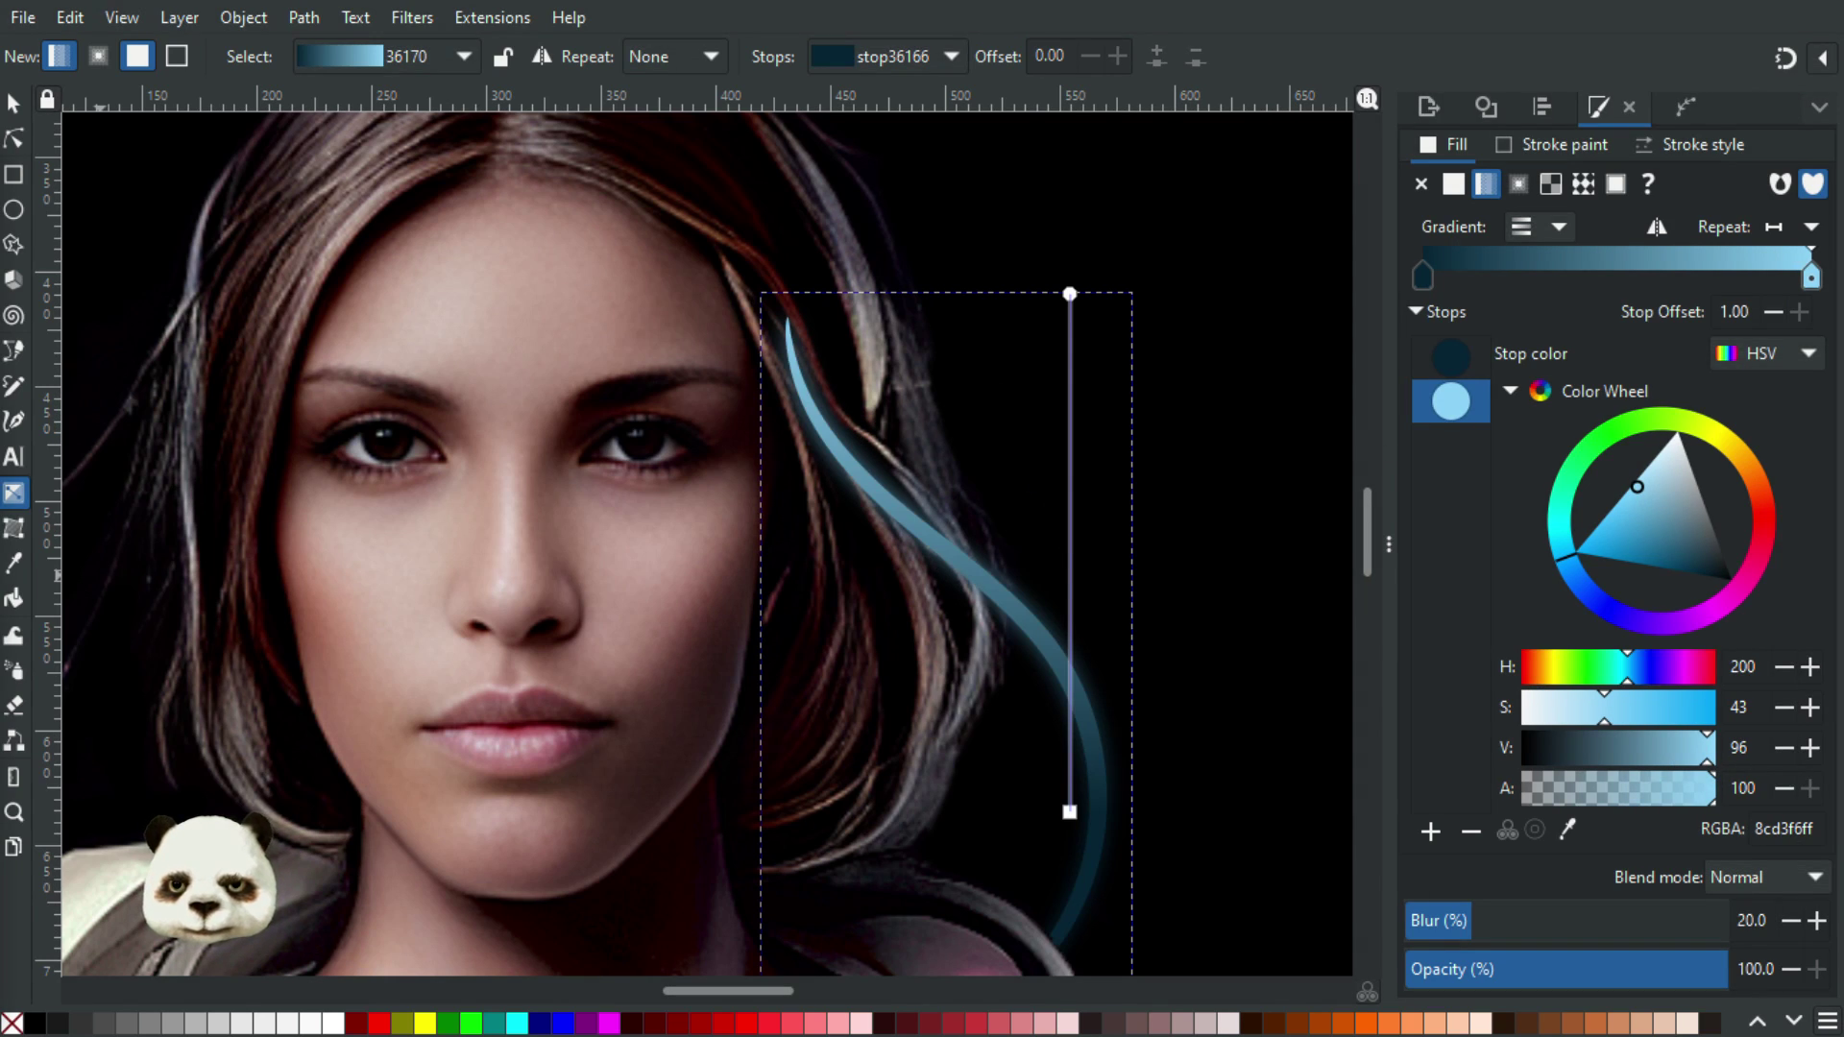
scroll(1141, 732, down, 3)
scroll(1096, 626, up, 3)
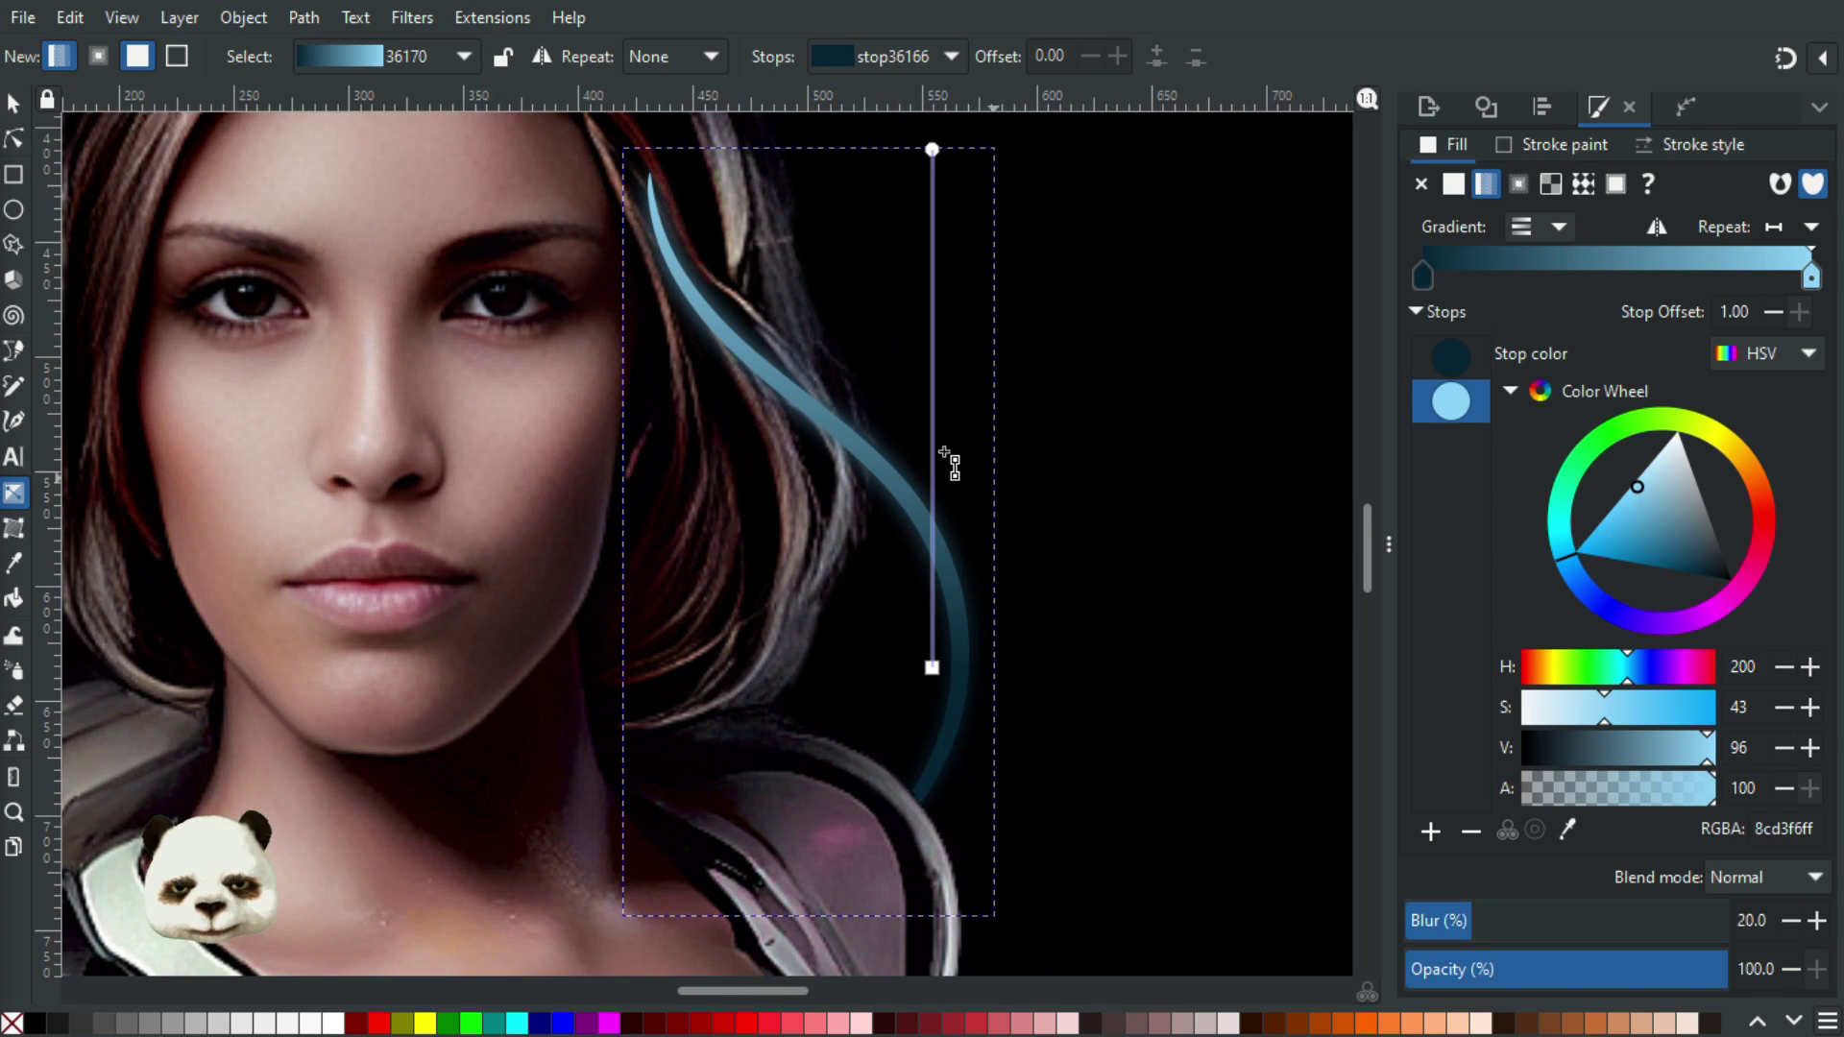
On the sharp curve, lower the gradient's shoulder-end handle and set the hair-end stop to saturation 82 and value 100 (2dbdffff)
click(757, 359)
drag(931, 149, 1061, 254)
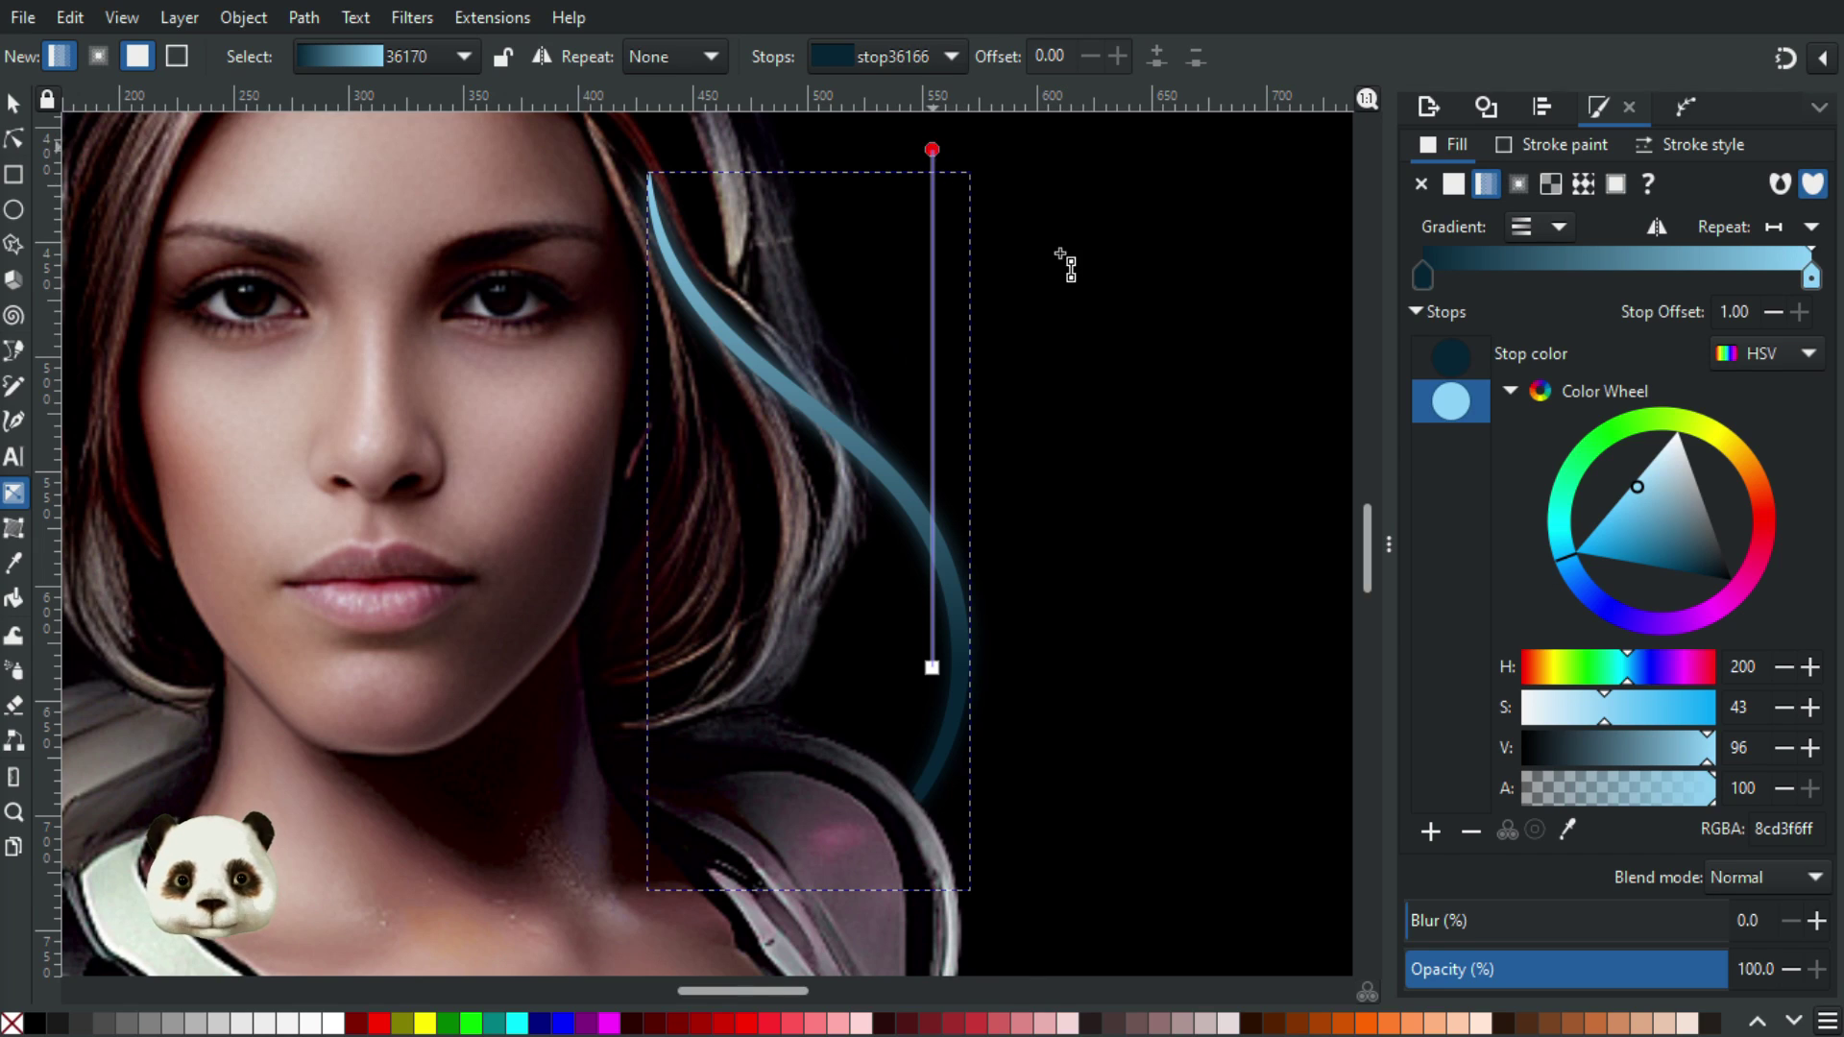
mouse_move(1616, 719)
mouse_down()
mouse_move(1642, 712)
mouse_move(1684, 756)
mouse_up()
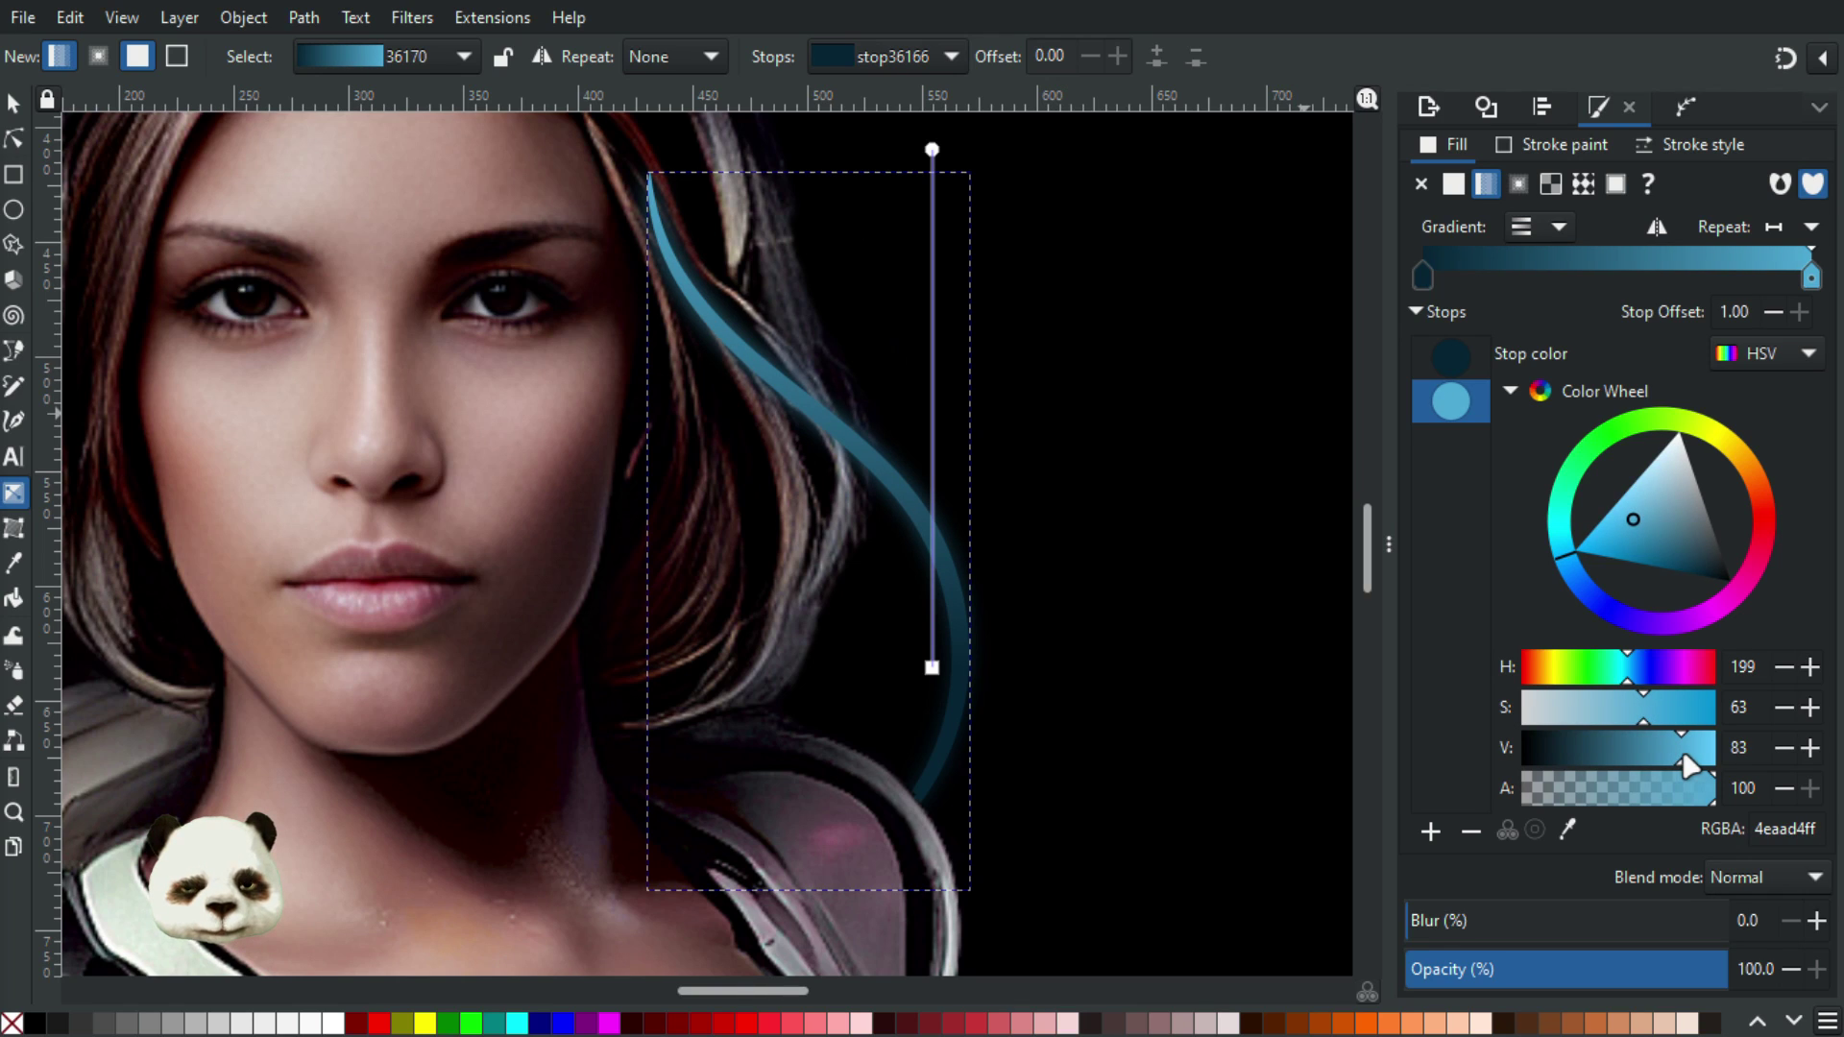
drag(931, 667, 927, 738)
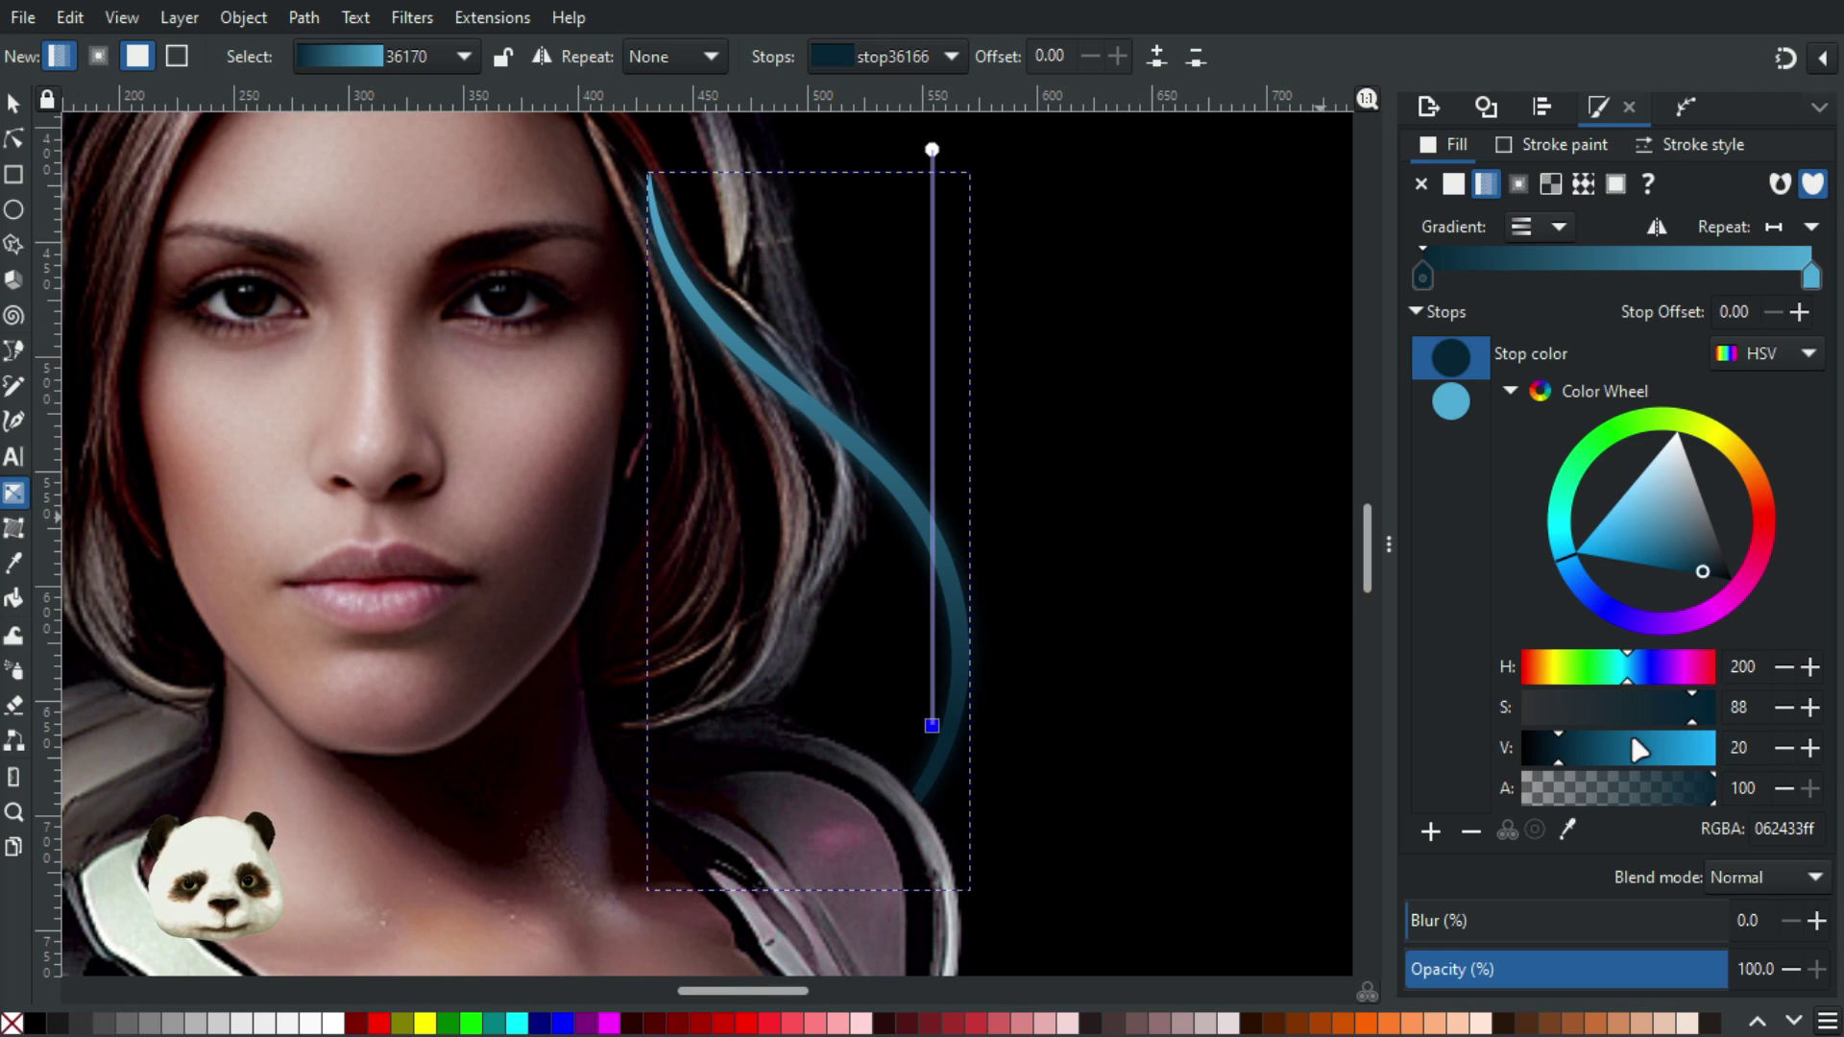
click(932, 149)
mouse_move(1636, 516)
mouse_down()
mouse_move(1640, 493)
mouse_move(1642, 517)
mouse_move(1590, 526)
mouse_up()
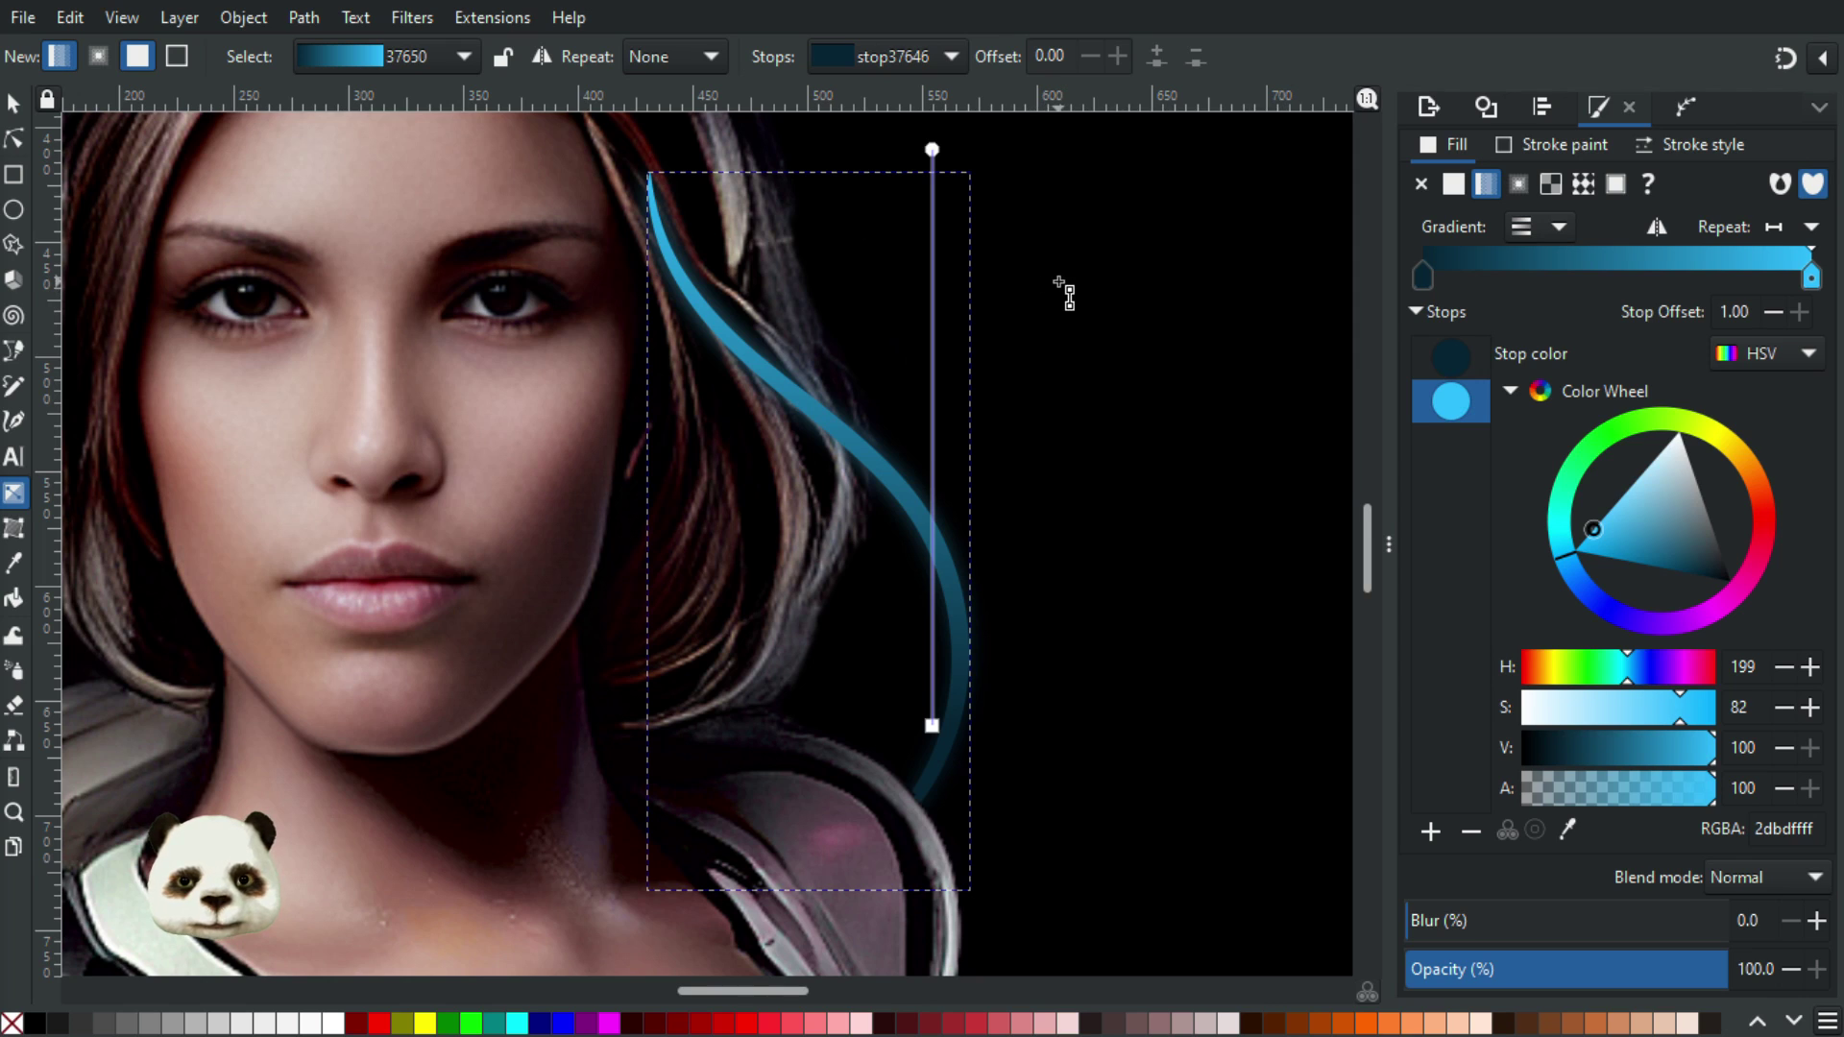
Deselect the curve and examine the glowing strand against the hair and shoulder, both with the whole page and close up
key(Escape)
key(5)
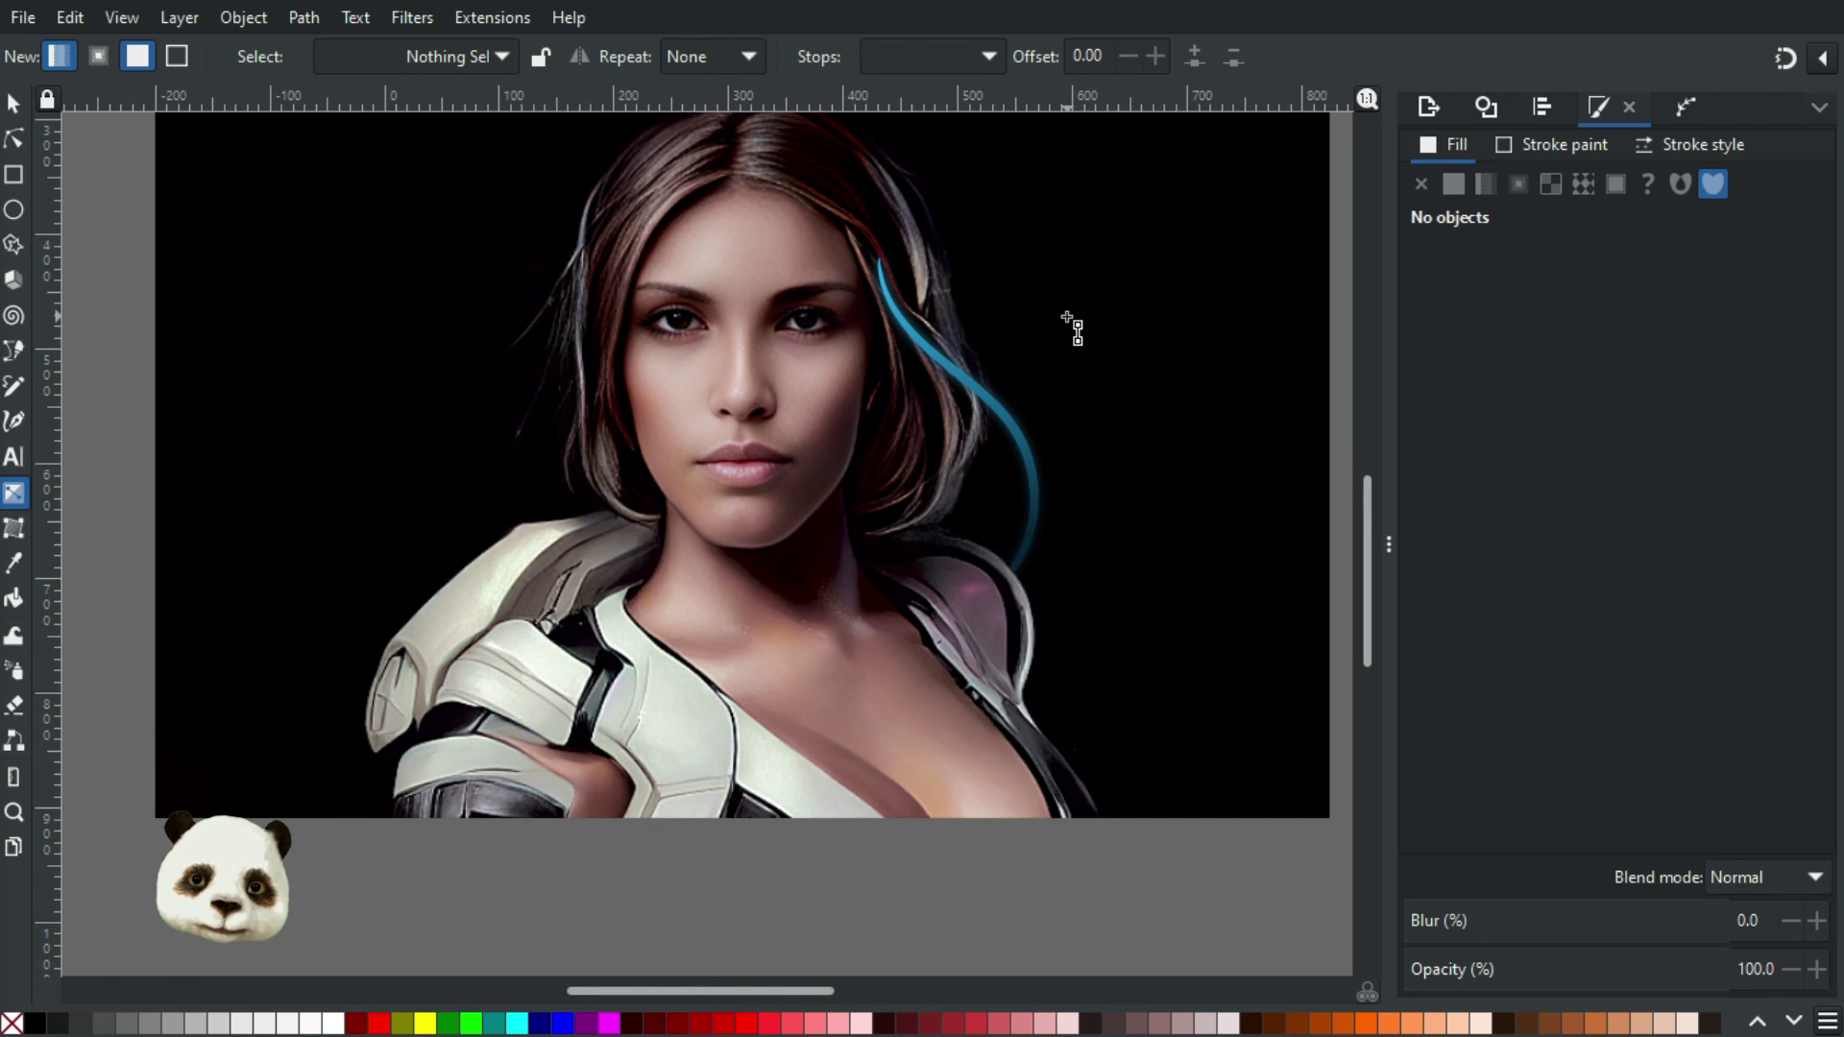
scroll(1066, 321, up, 1)
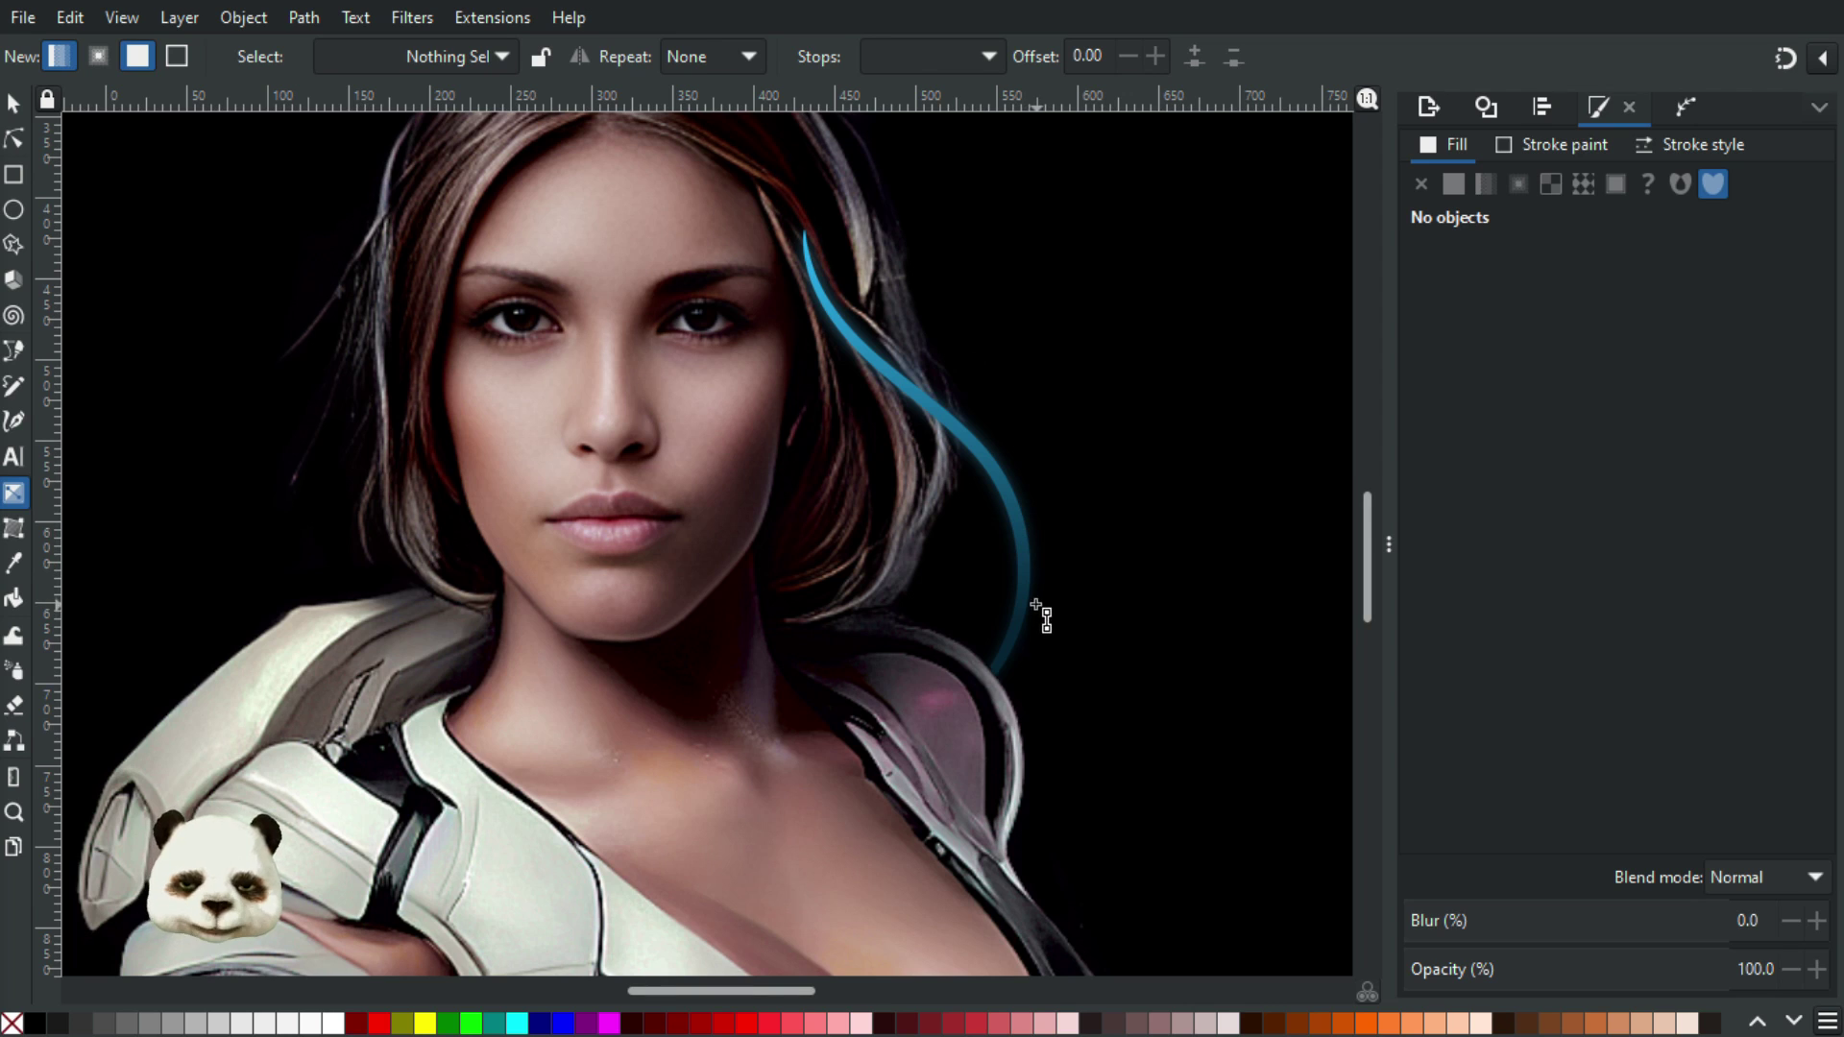
scroll(1037, 495, down, 2)
scroll(1062, 489, up, 4)
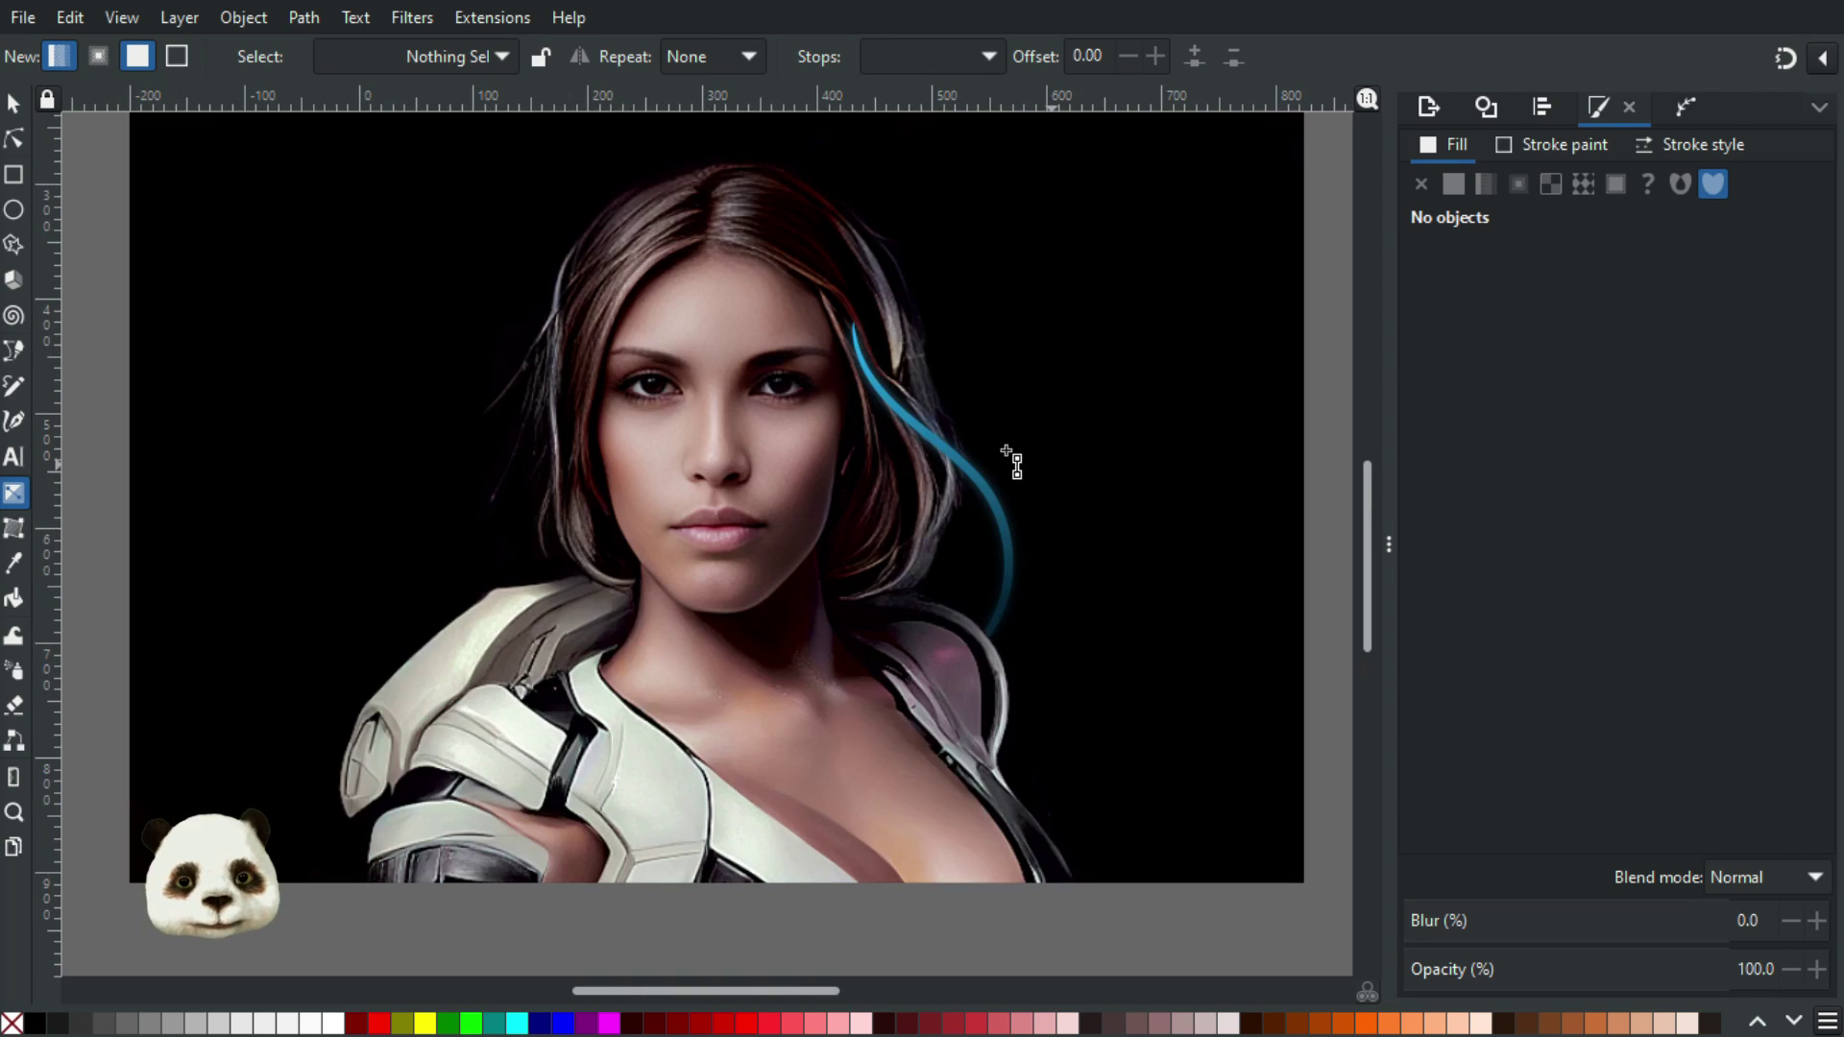
scroll(894, 420, down, 1)
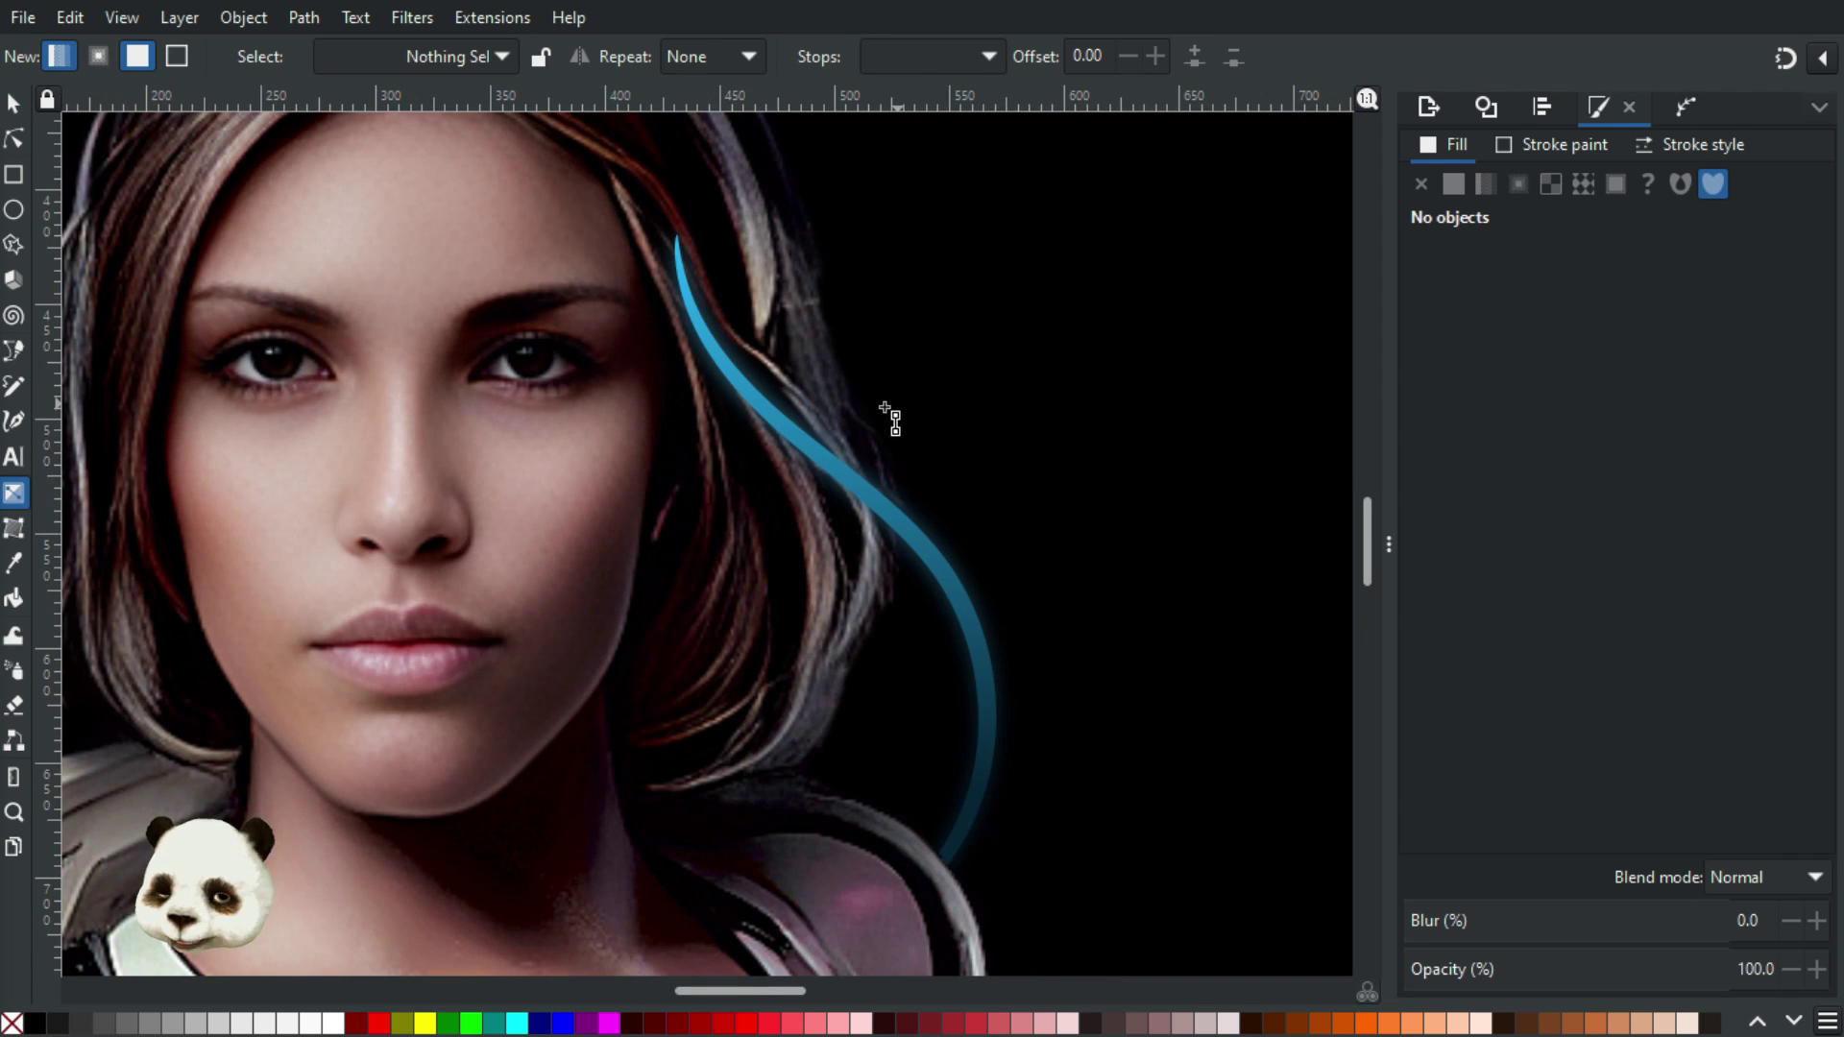
Draw a closed teardrop shape with regular Bézier segments over the hair just beneath the blue strand
key(b)
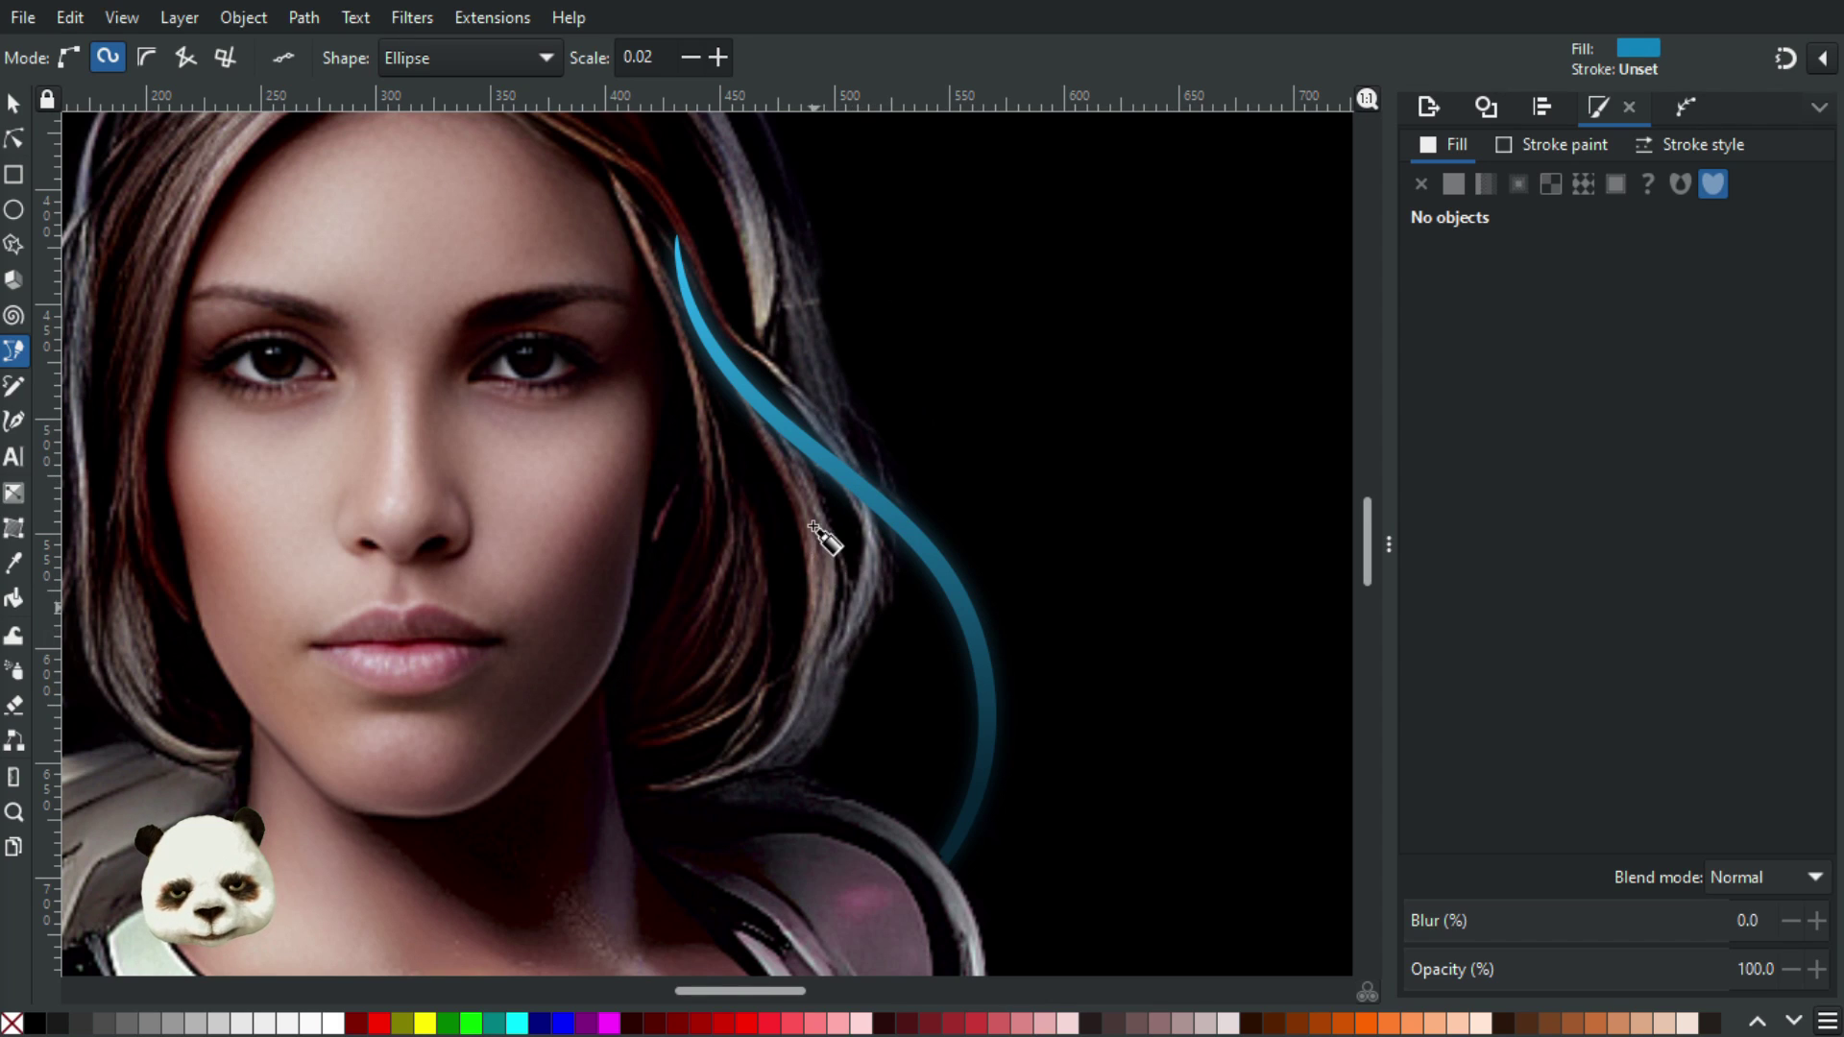
click(777, 452)
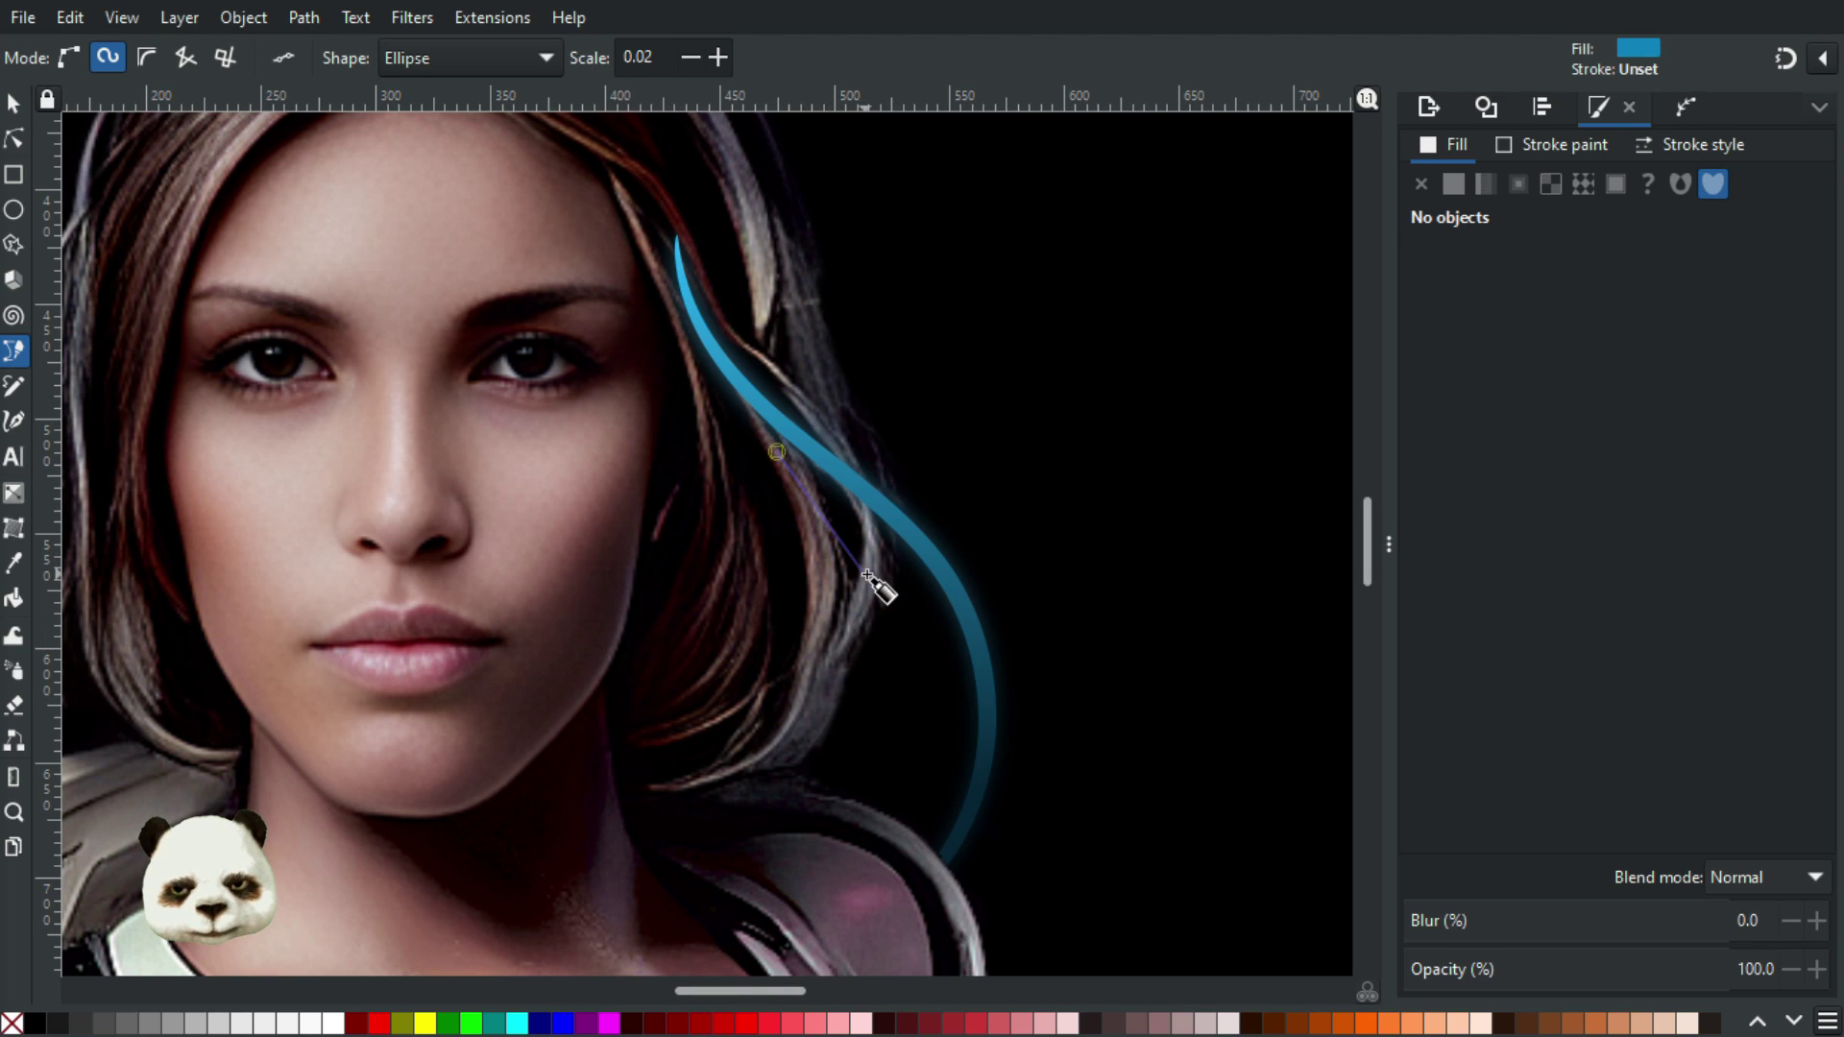
key(Escape)
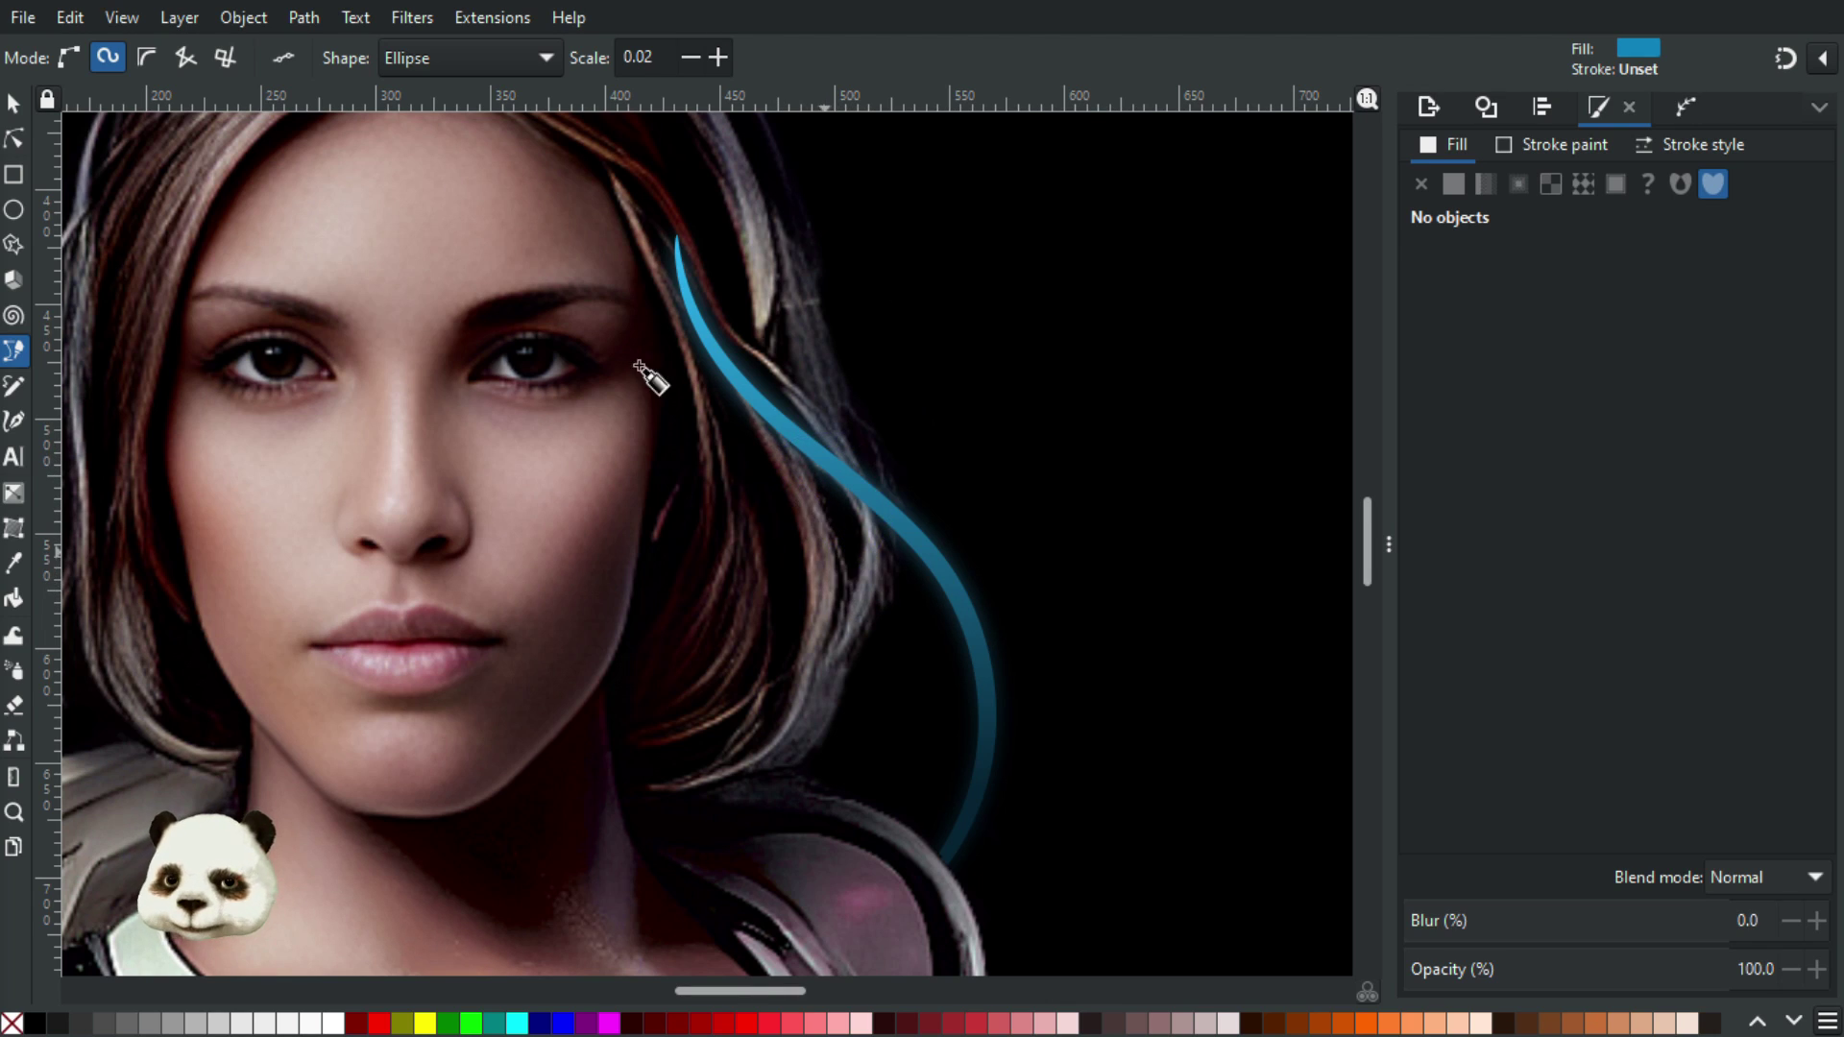
click(72, 56)
click(778, 460)
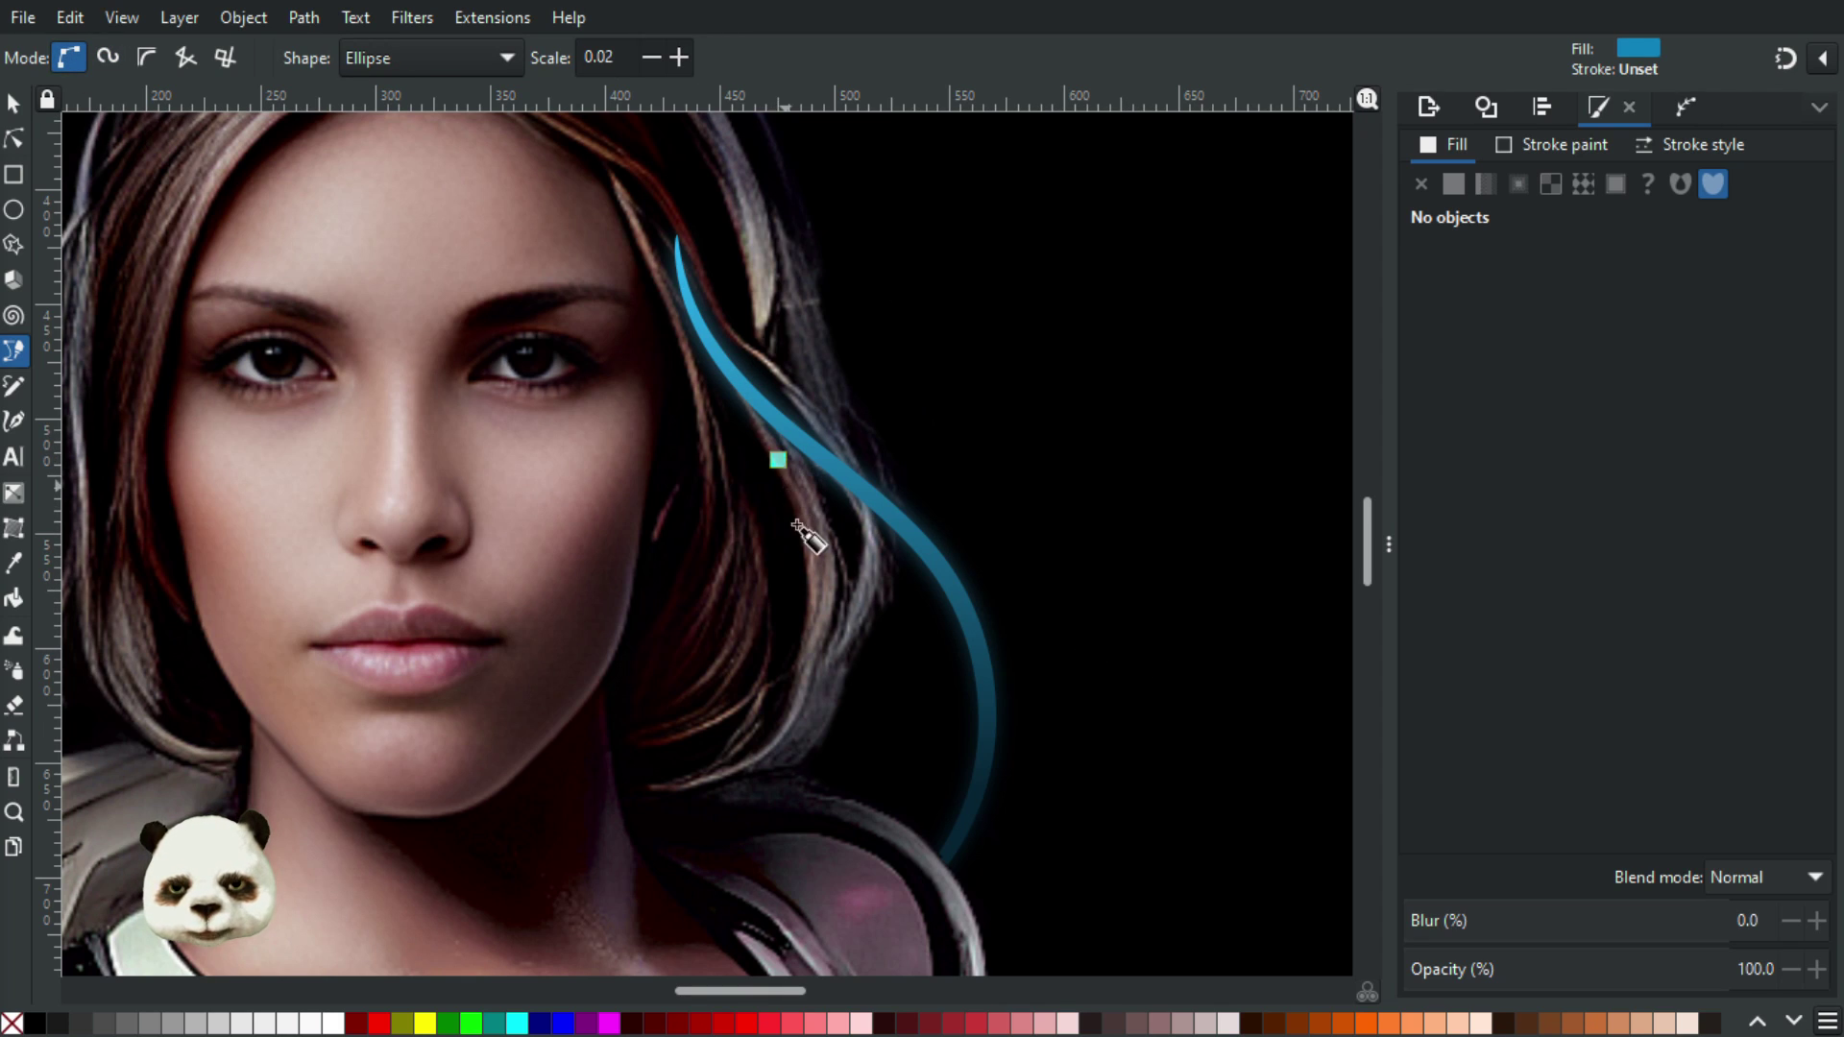
drag(850, 579, 880, 582)
drag(870, 502, 818, 528)
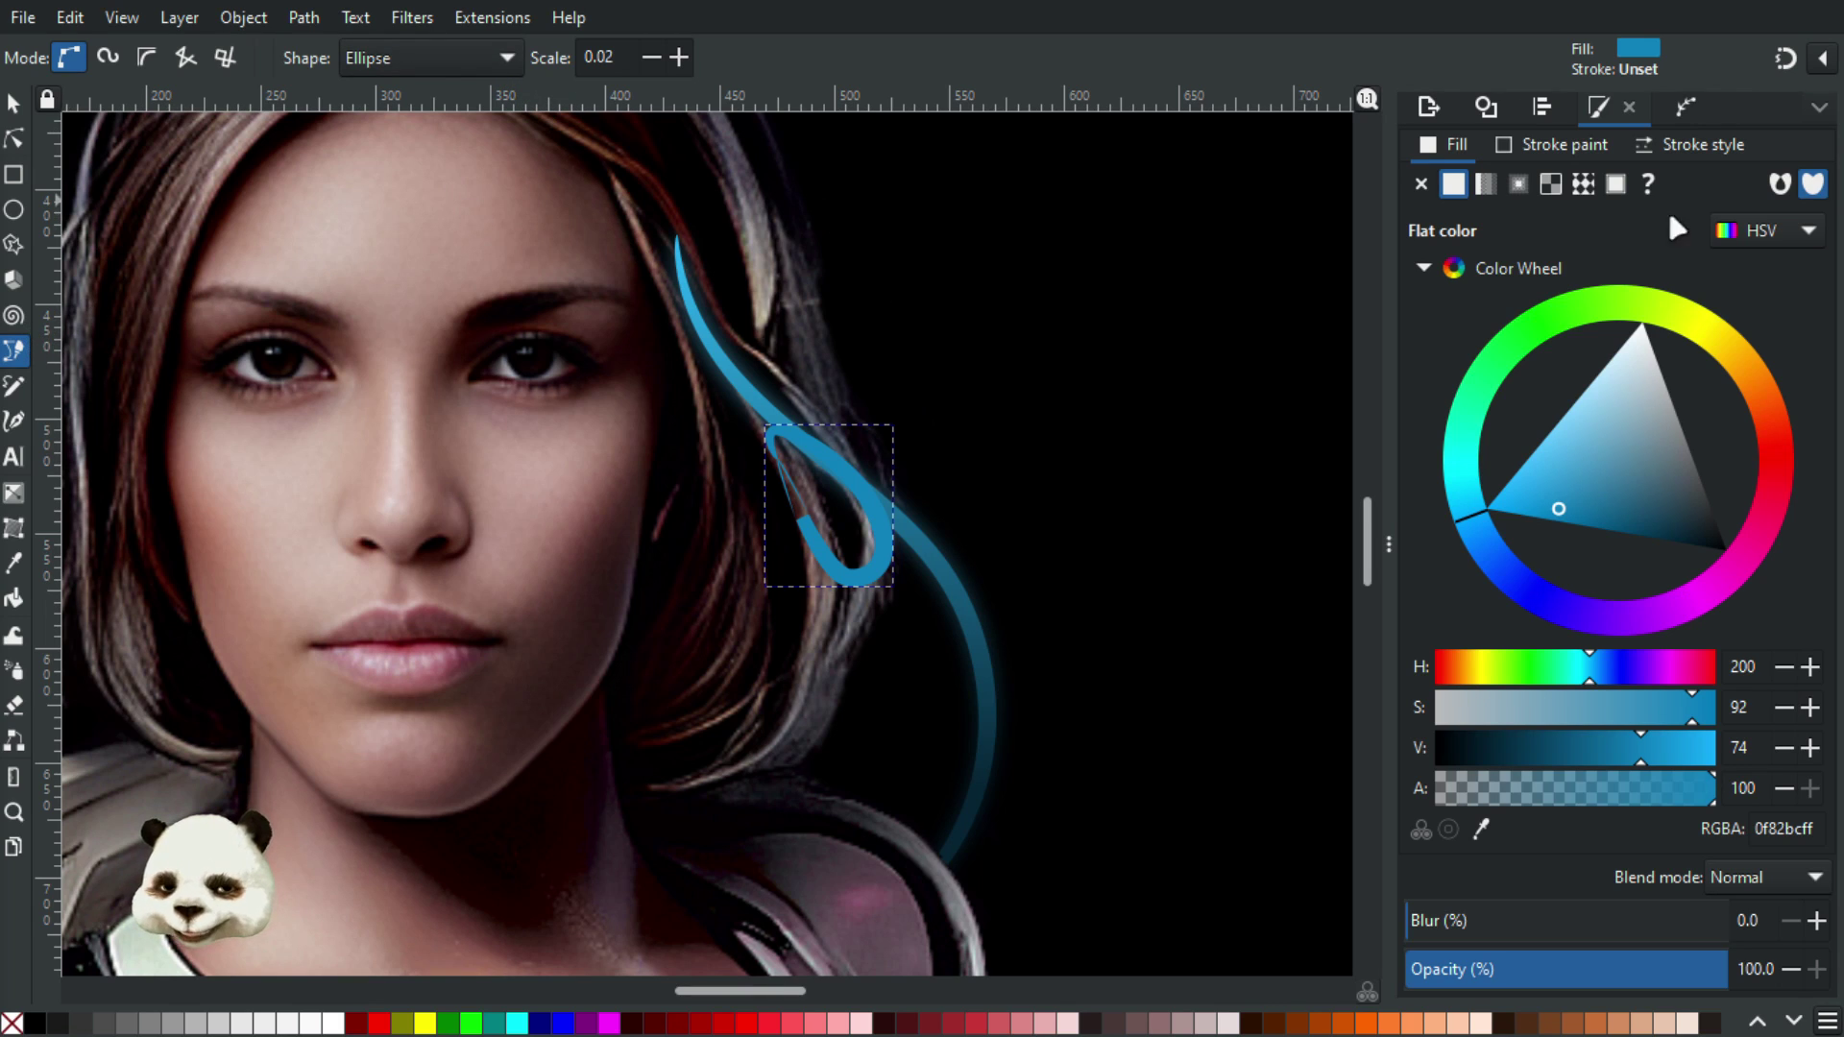
Remove the Pattern Along Path effect from the teardrop shape
click(1688, 99)
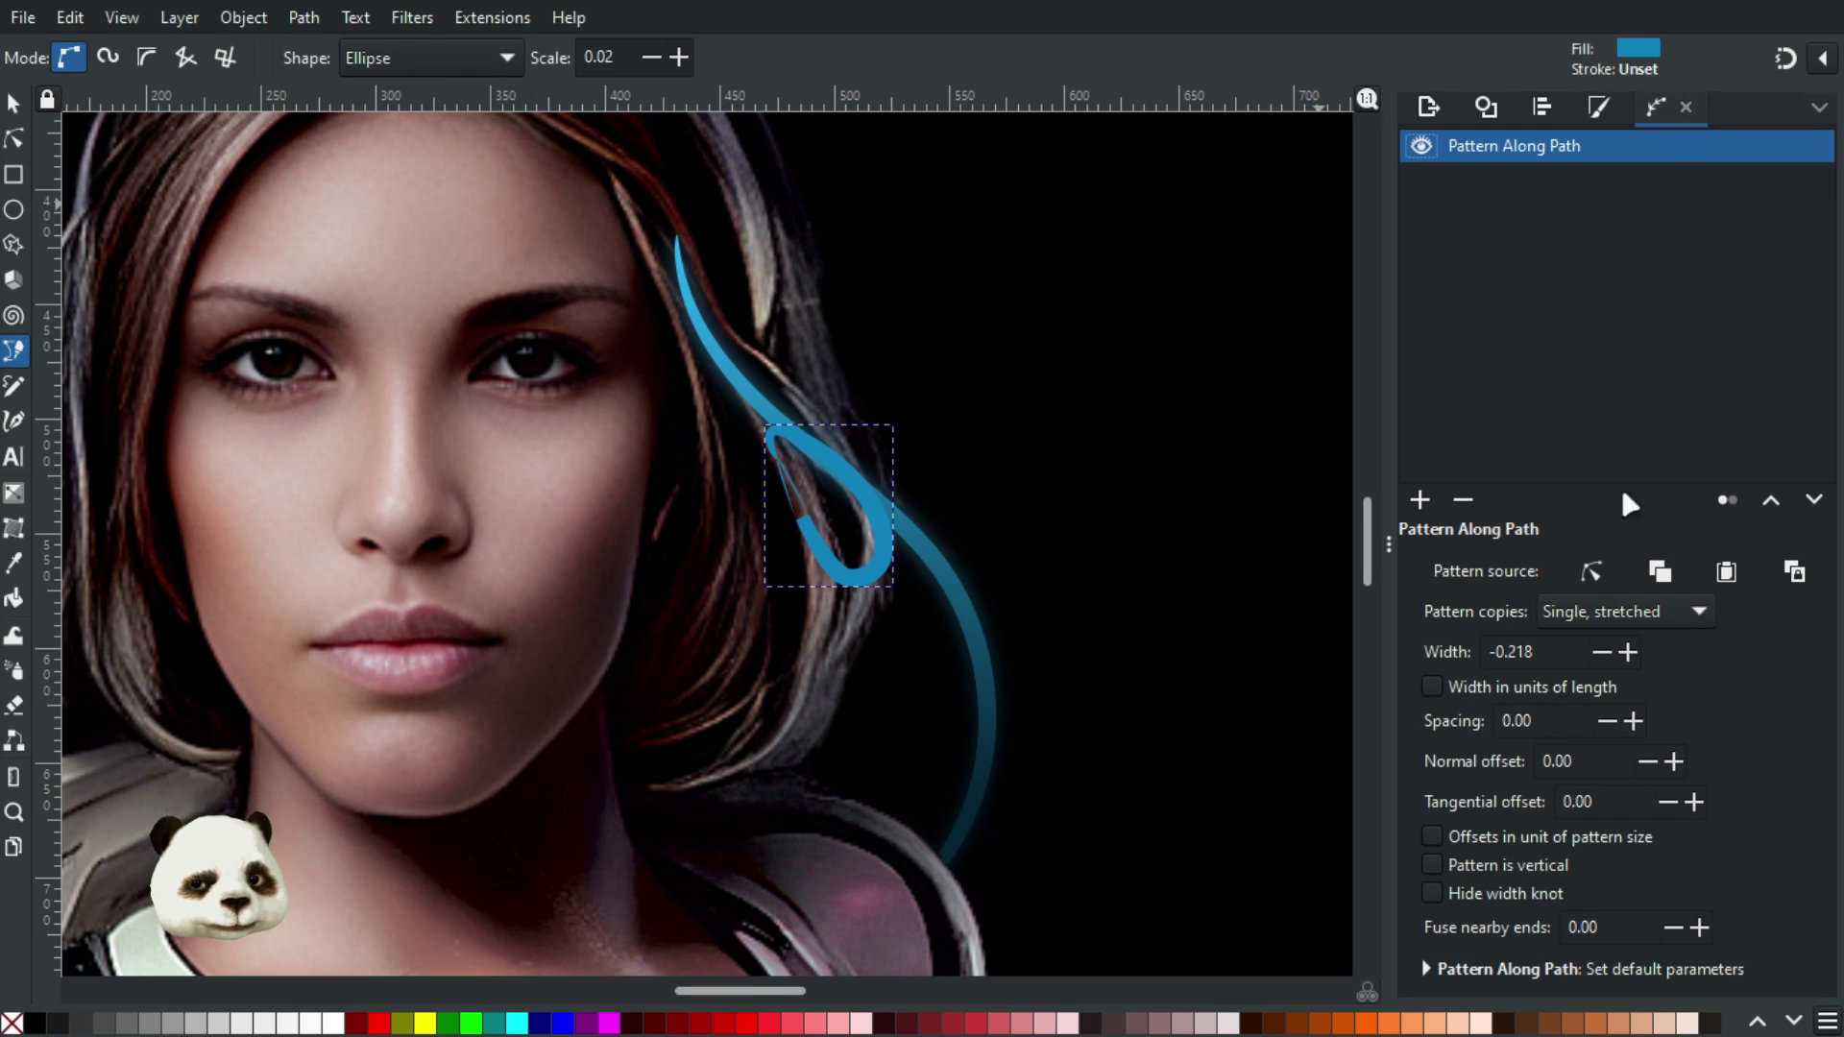
click(1469, 500)
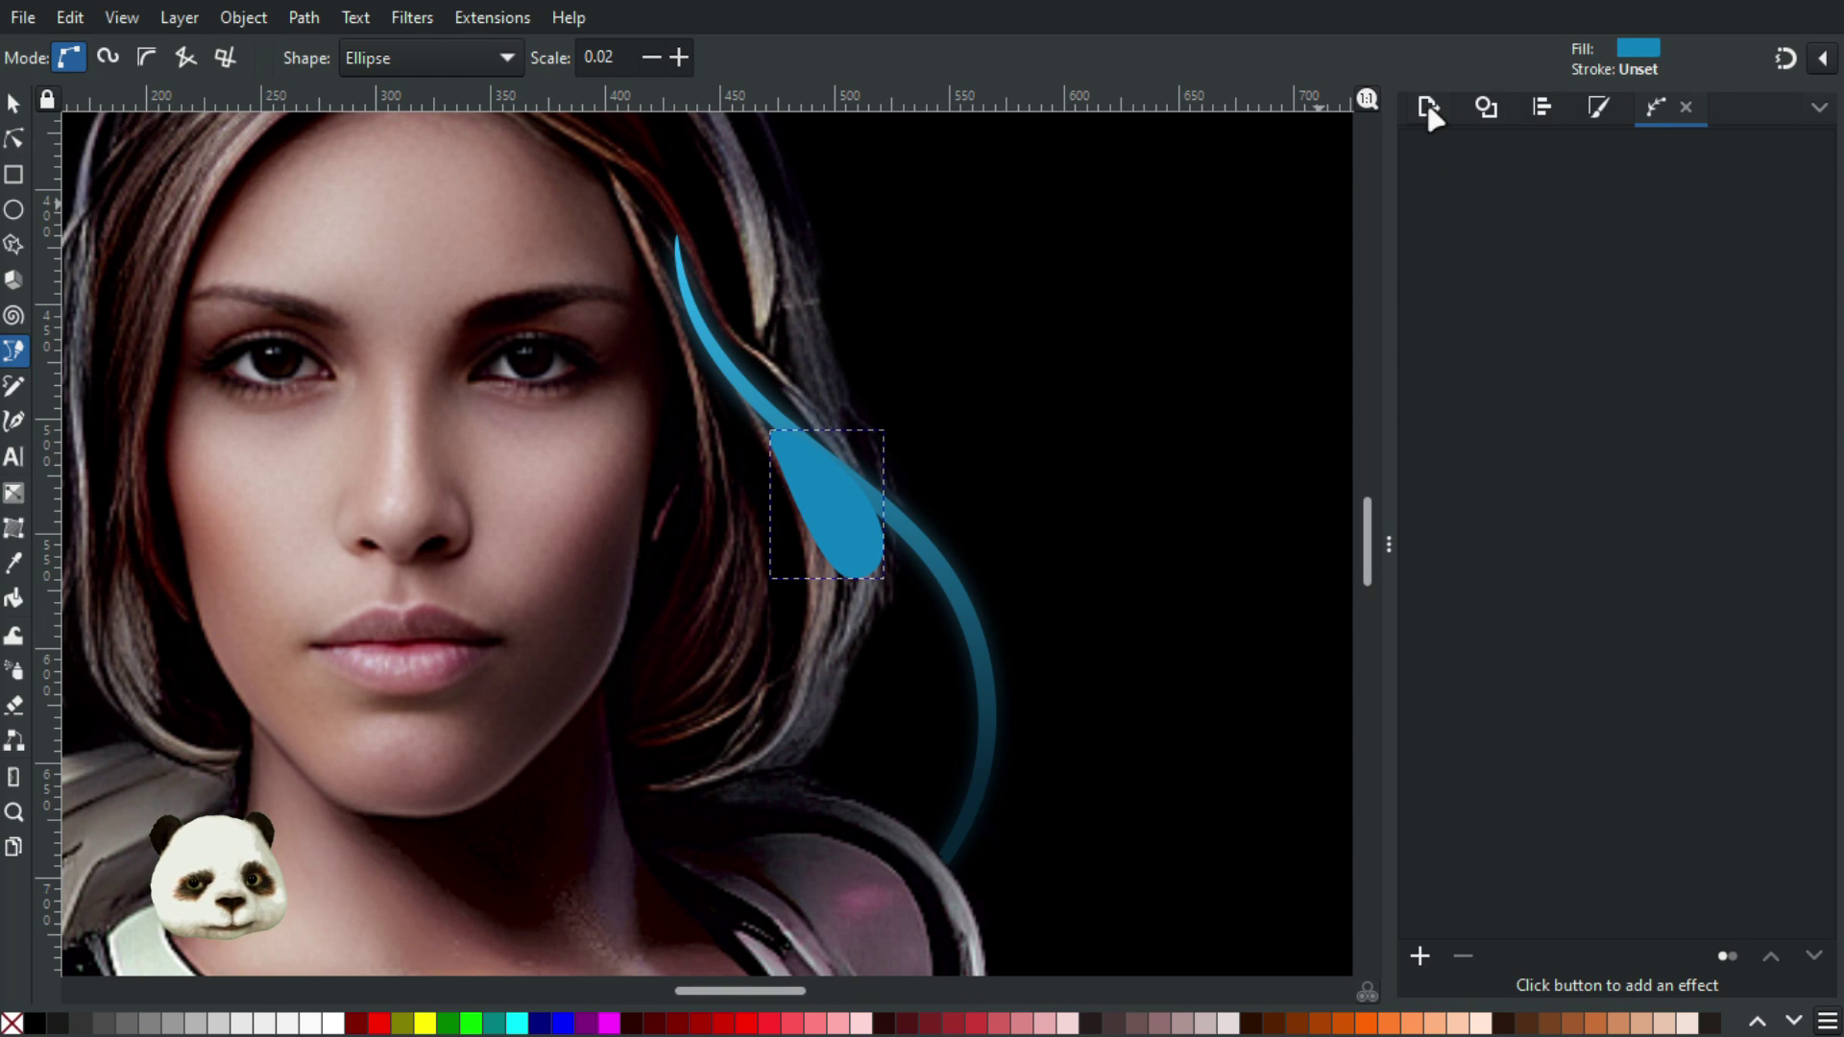
click(1485, 107)
Set the teardrop shape's blur to 40% and its opacity to 20%, and deselect it
click(1643, 112)
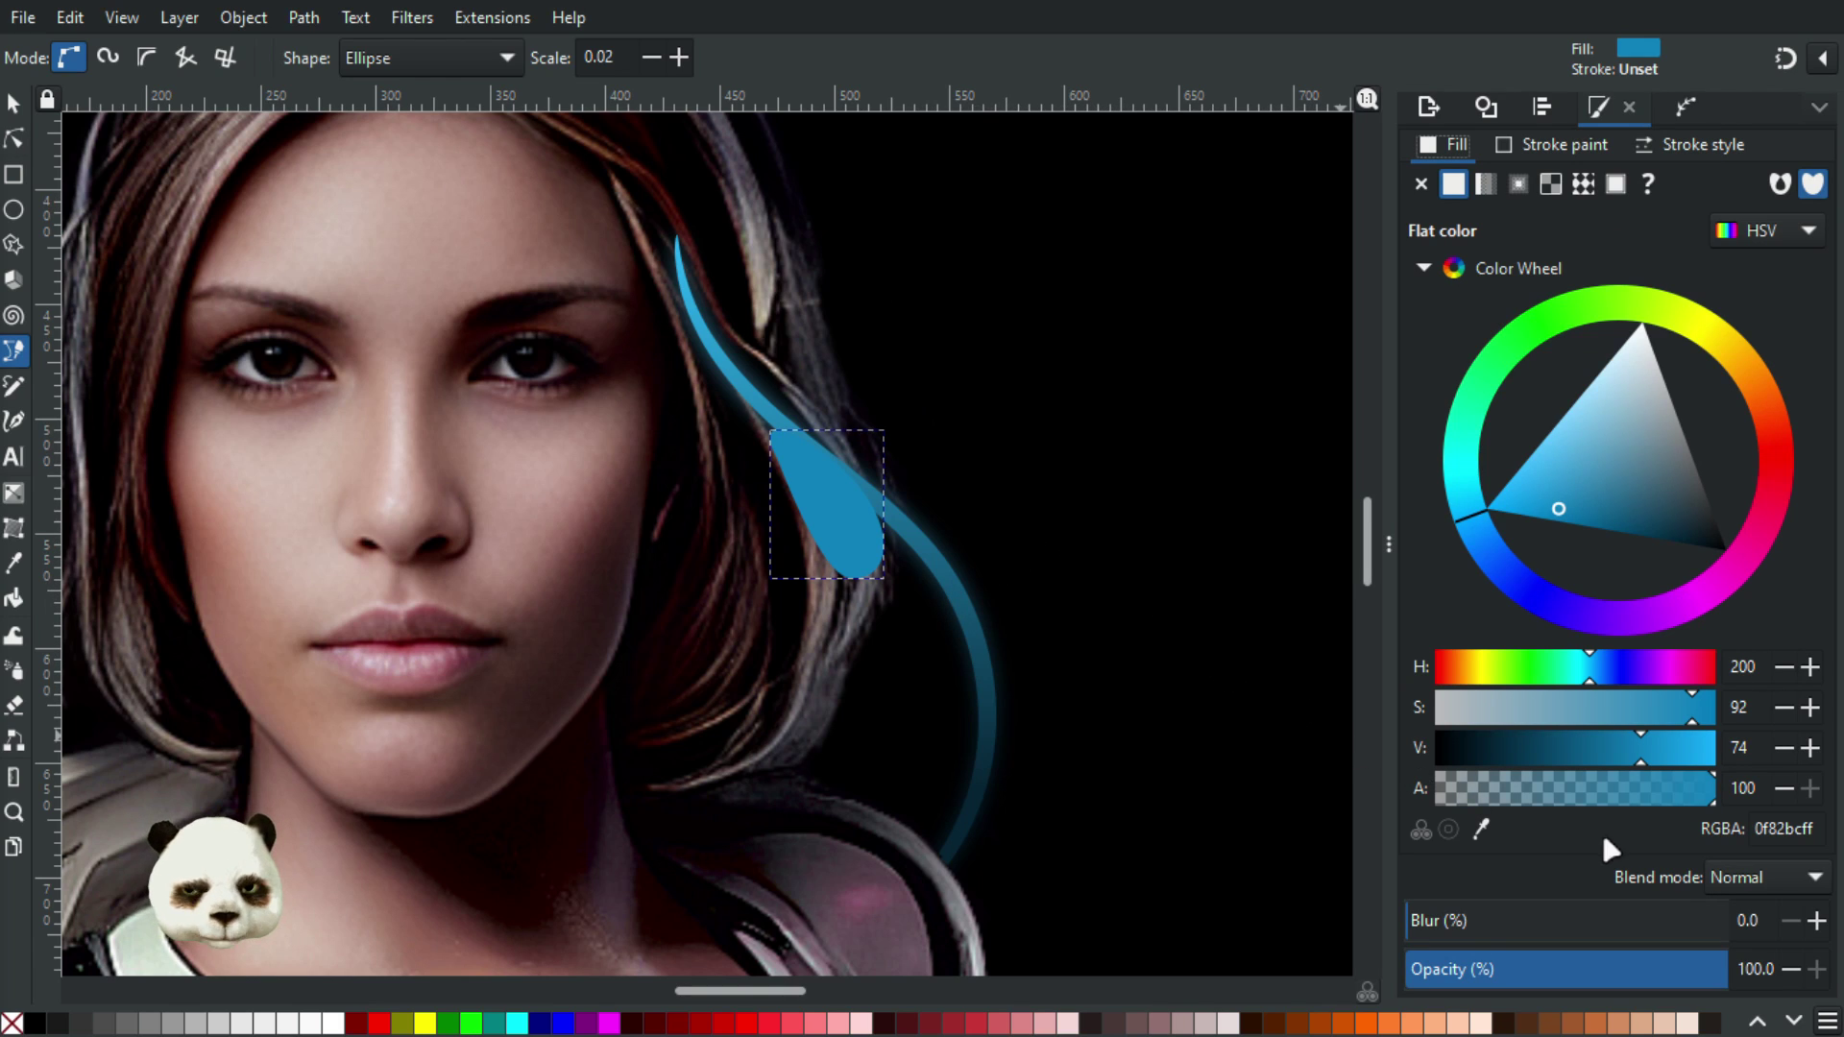
drag(1478, 947, 1501, 931)
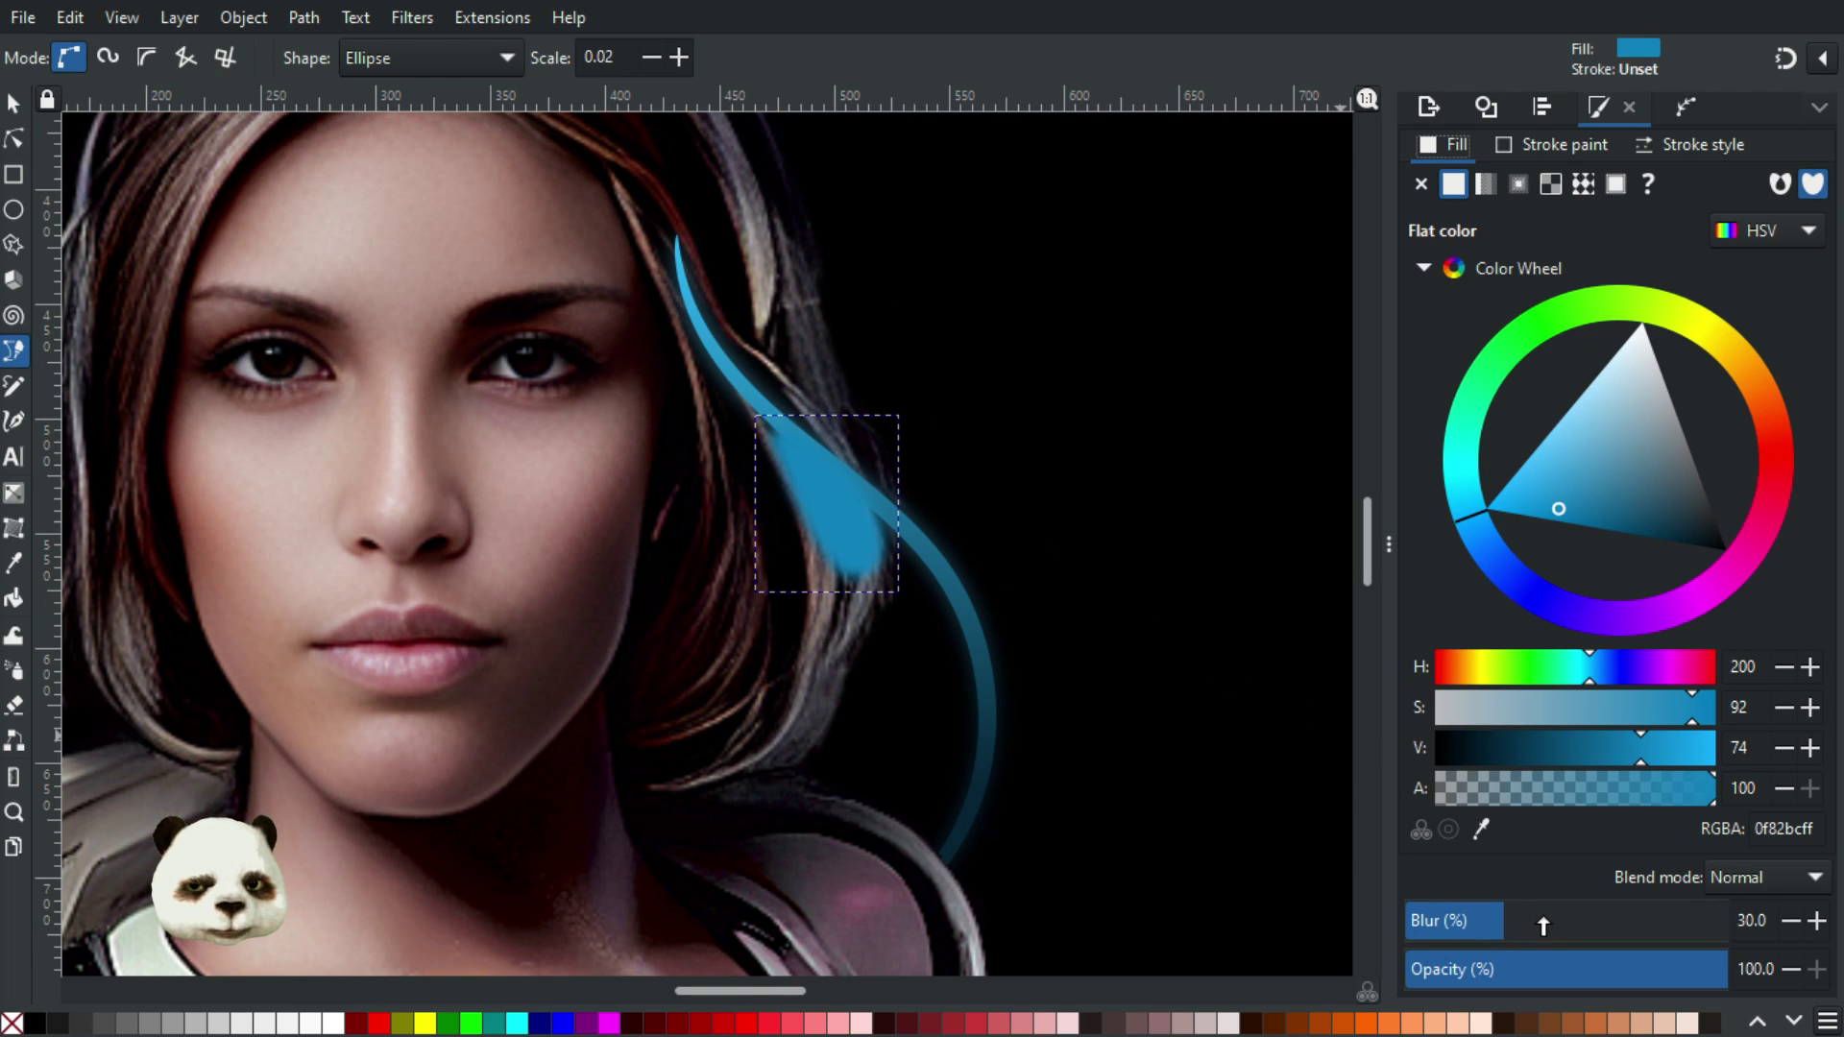
click(1536, 922)
drag(1639, 967, 1566, 967)
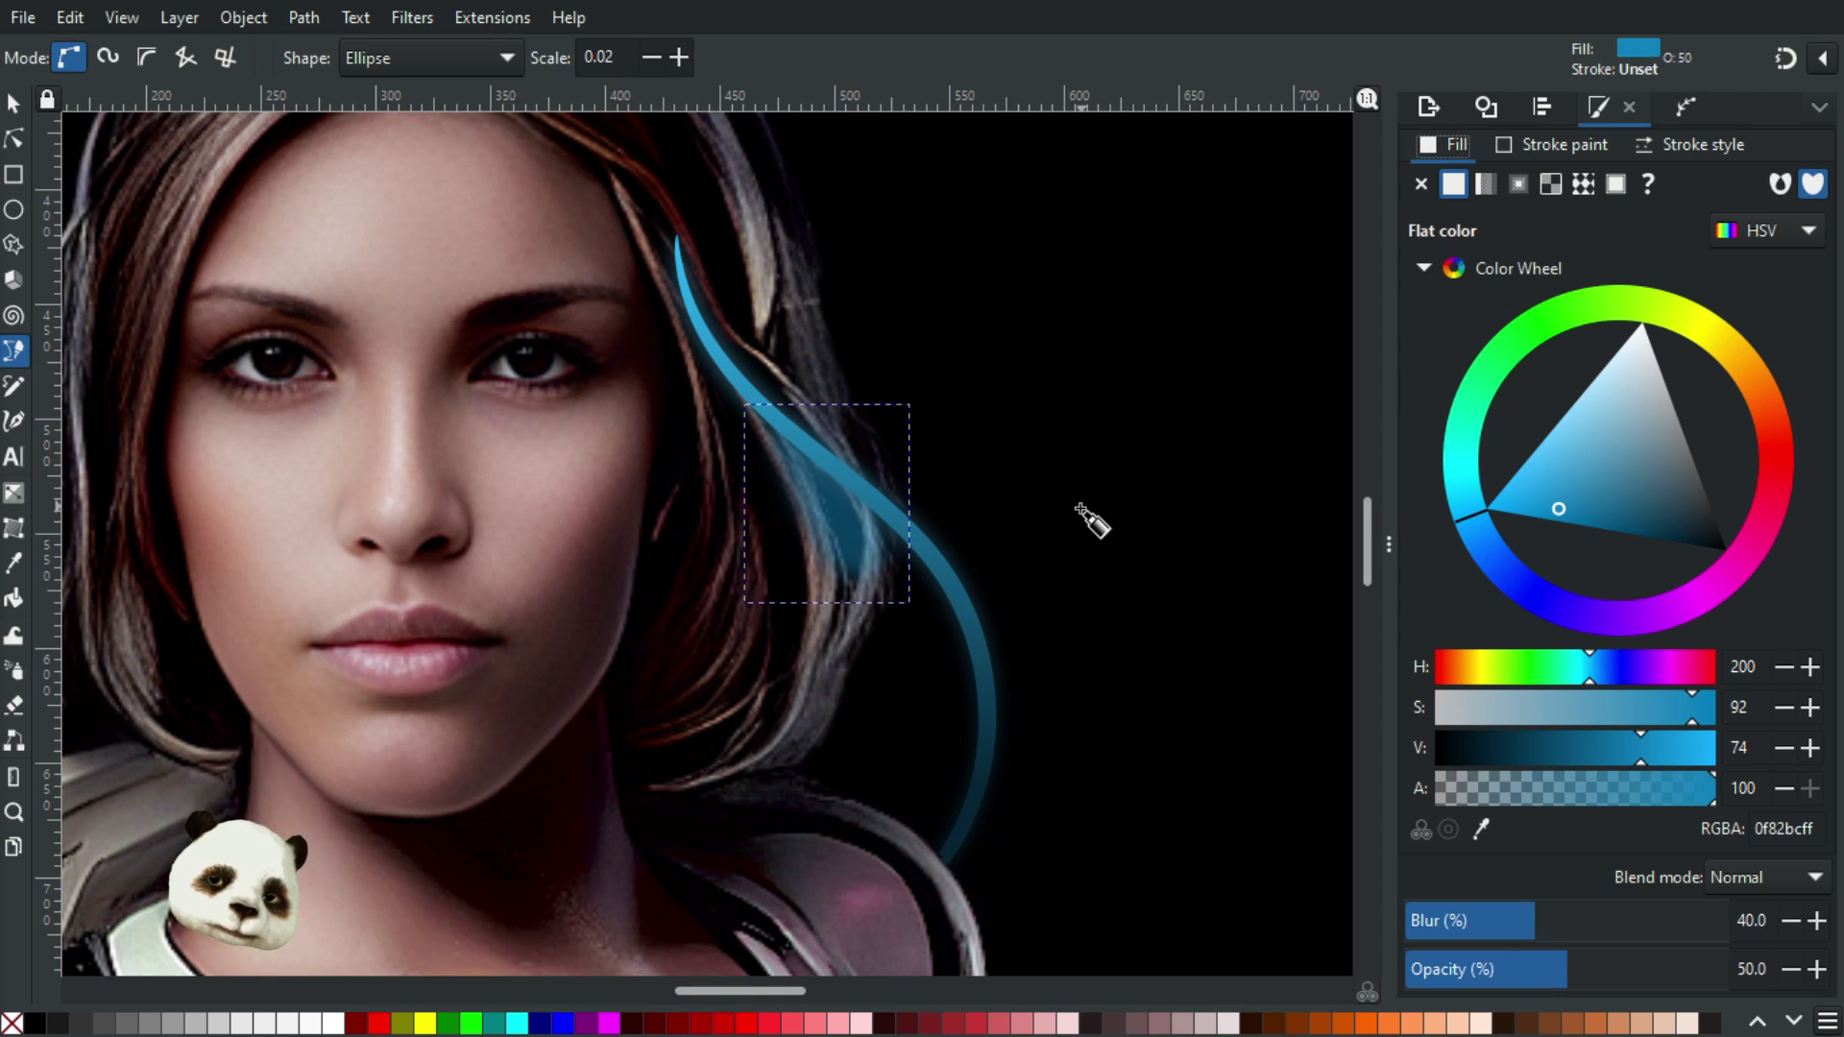
drag(1493, 969, 1468, 970)
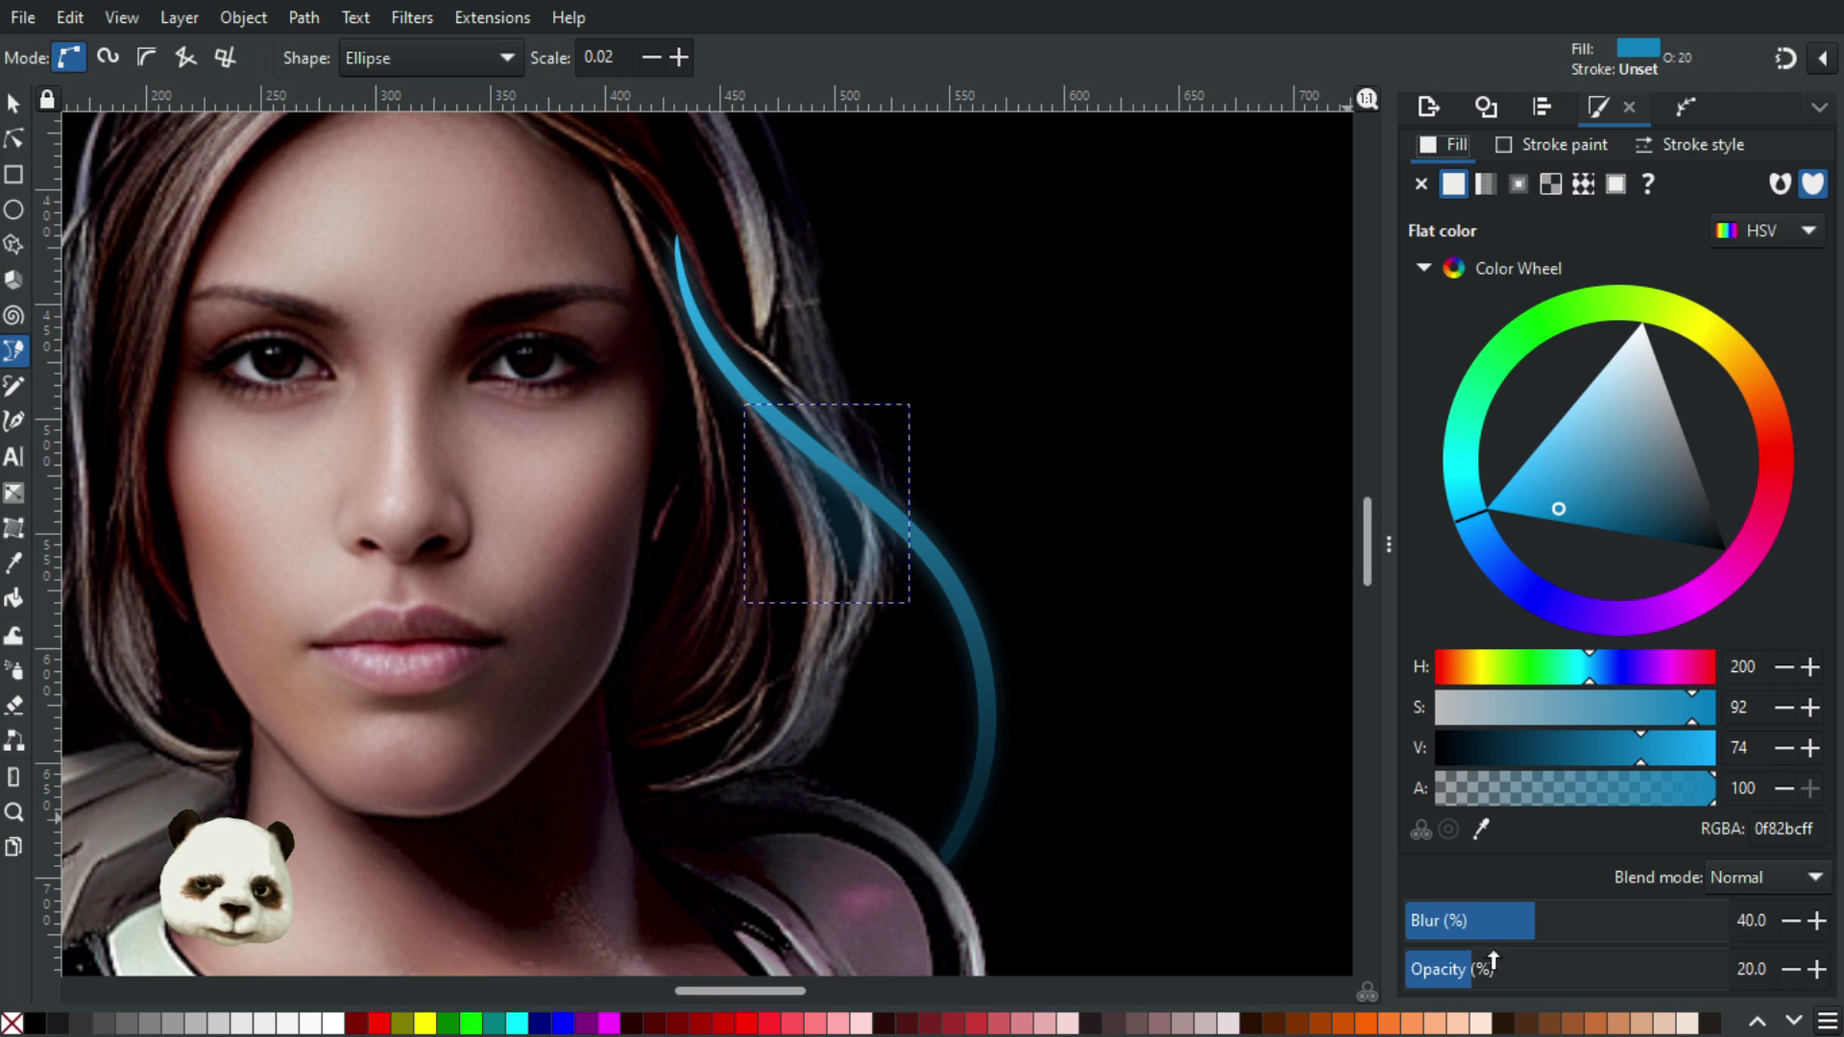
mouse_move(1549, 923)
mouse_down()
mouse_move(1568, 924)
mouse_move(1490, 924)
mouse_move(1562, 923)
mouse_move(1536, 922)
mouse_up()
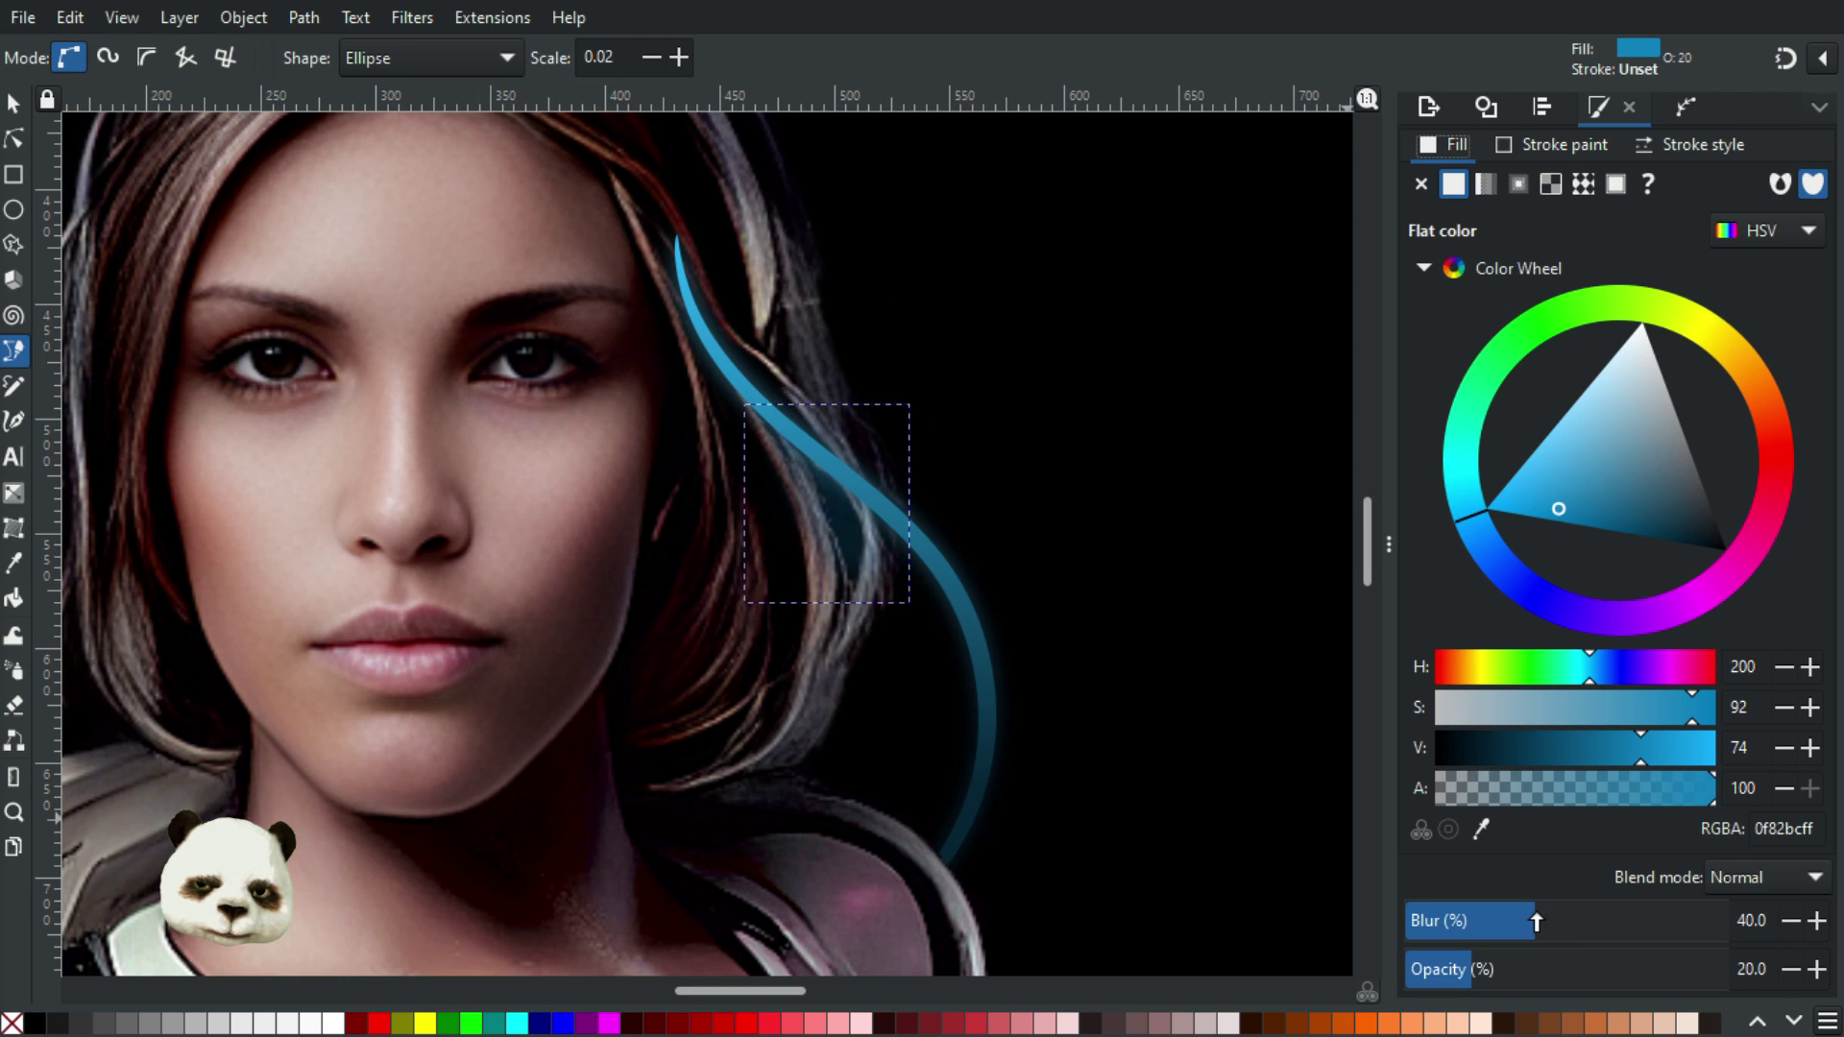
click(14, 106)
click(1082, 326)
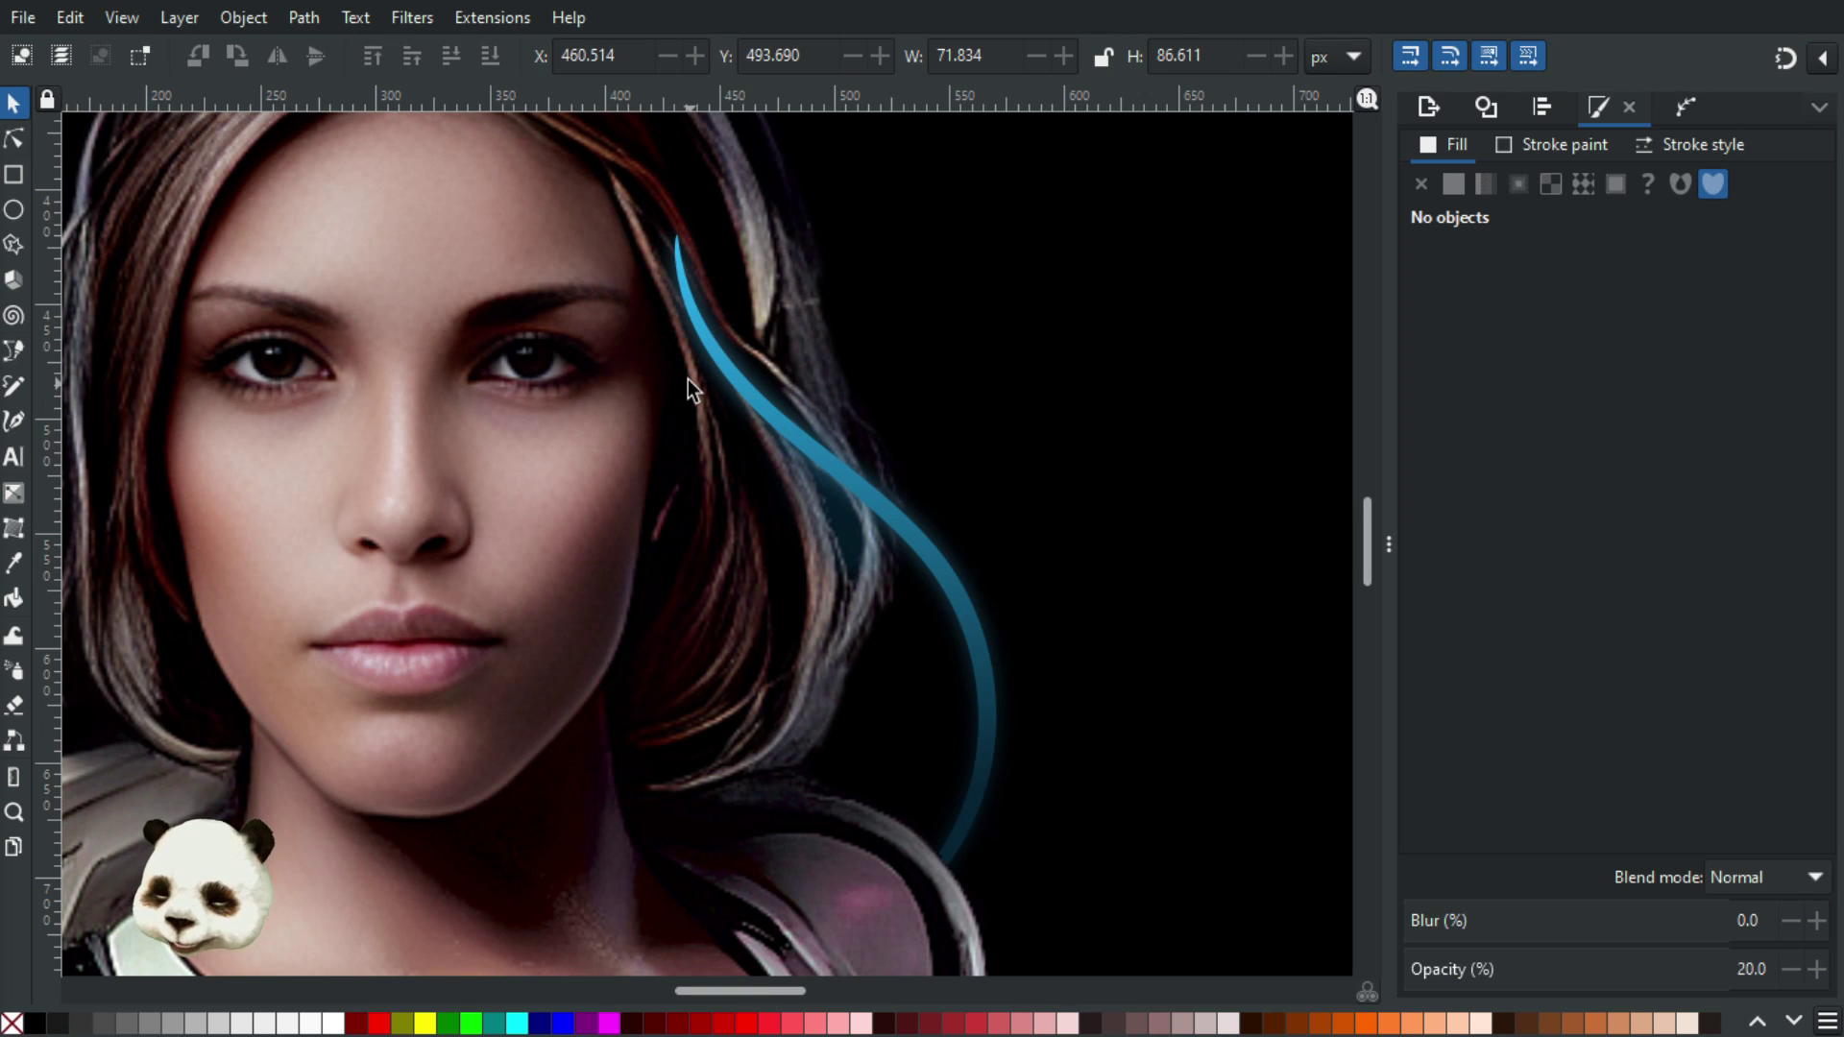
Draw a second closed curved shape over the dark hair between the cheek and the blue strand
key(a)
click(667, 356)
click(688, 457)
click(751, 524)
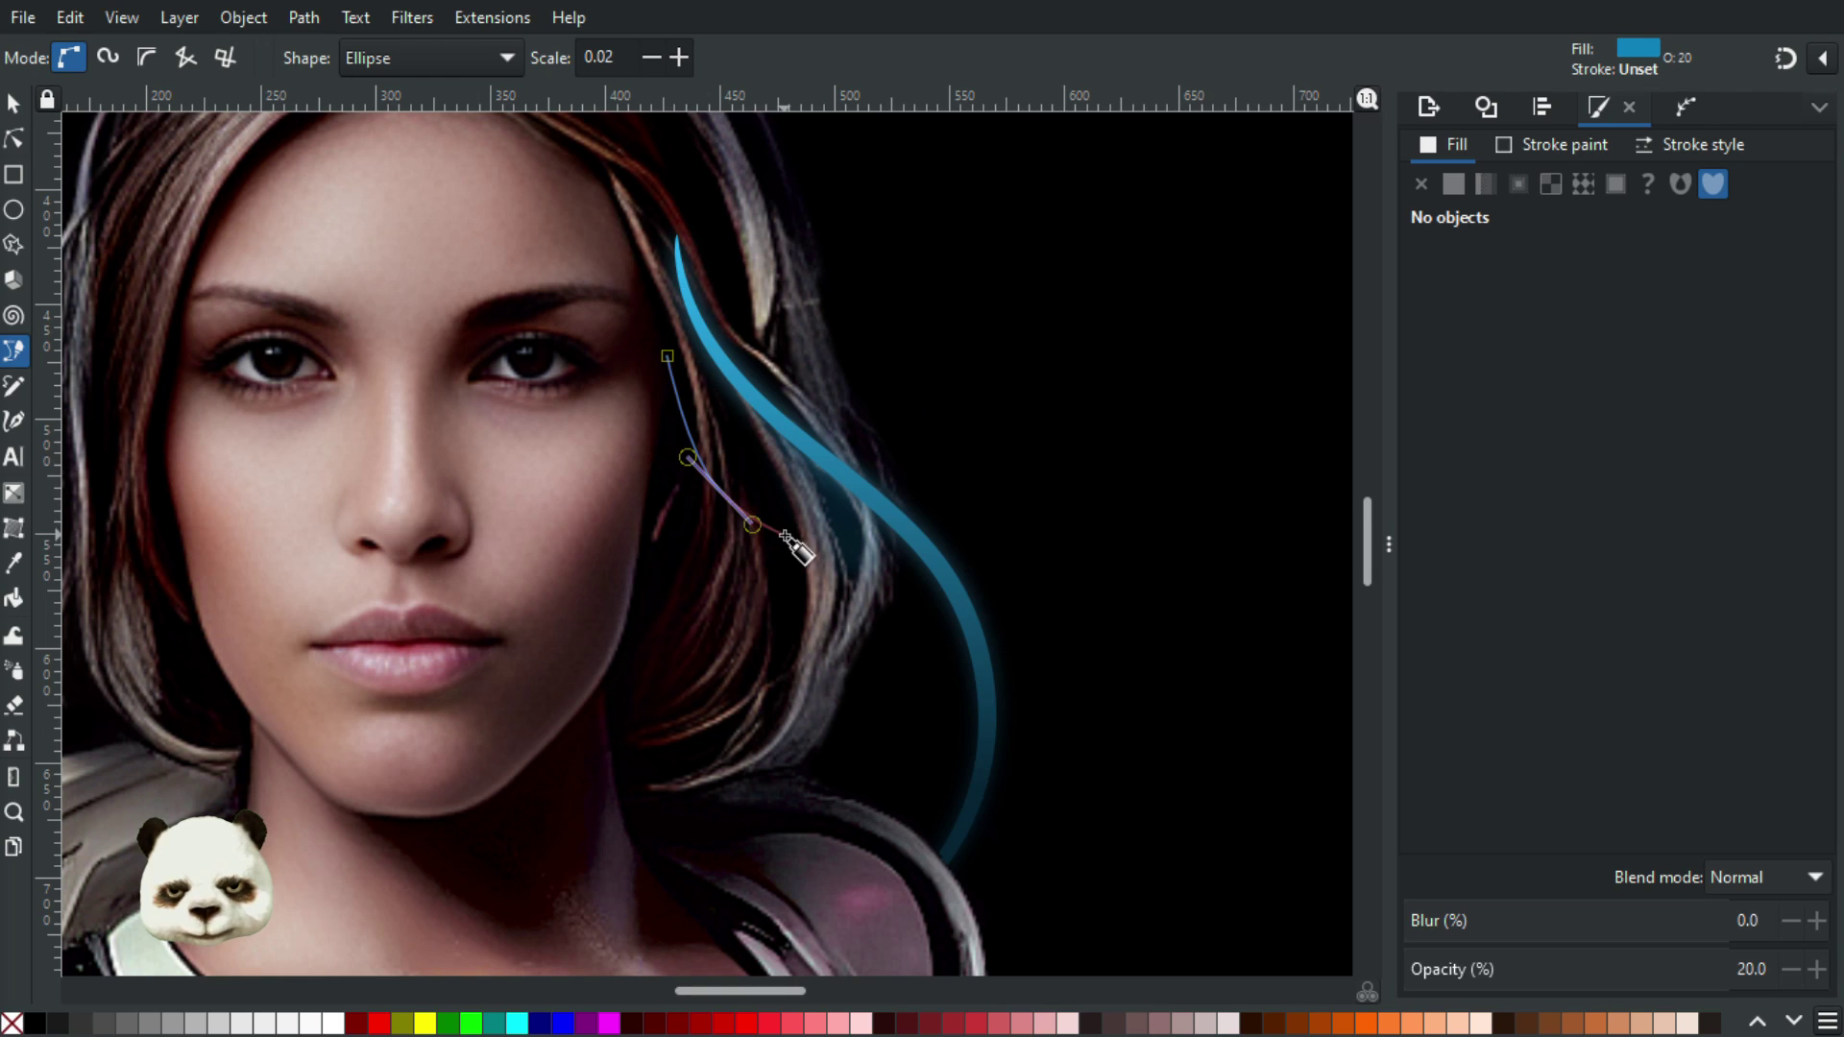
drag(760, 444, 718, 375)
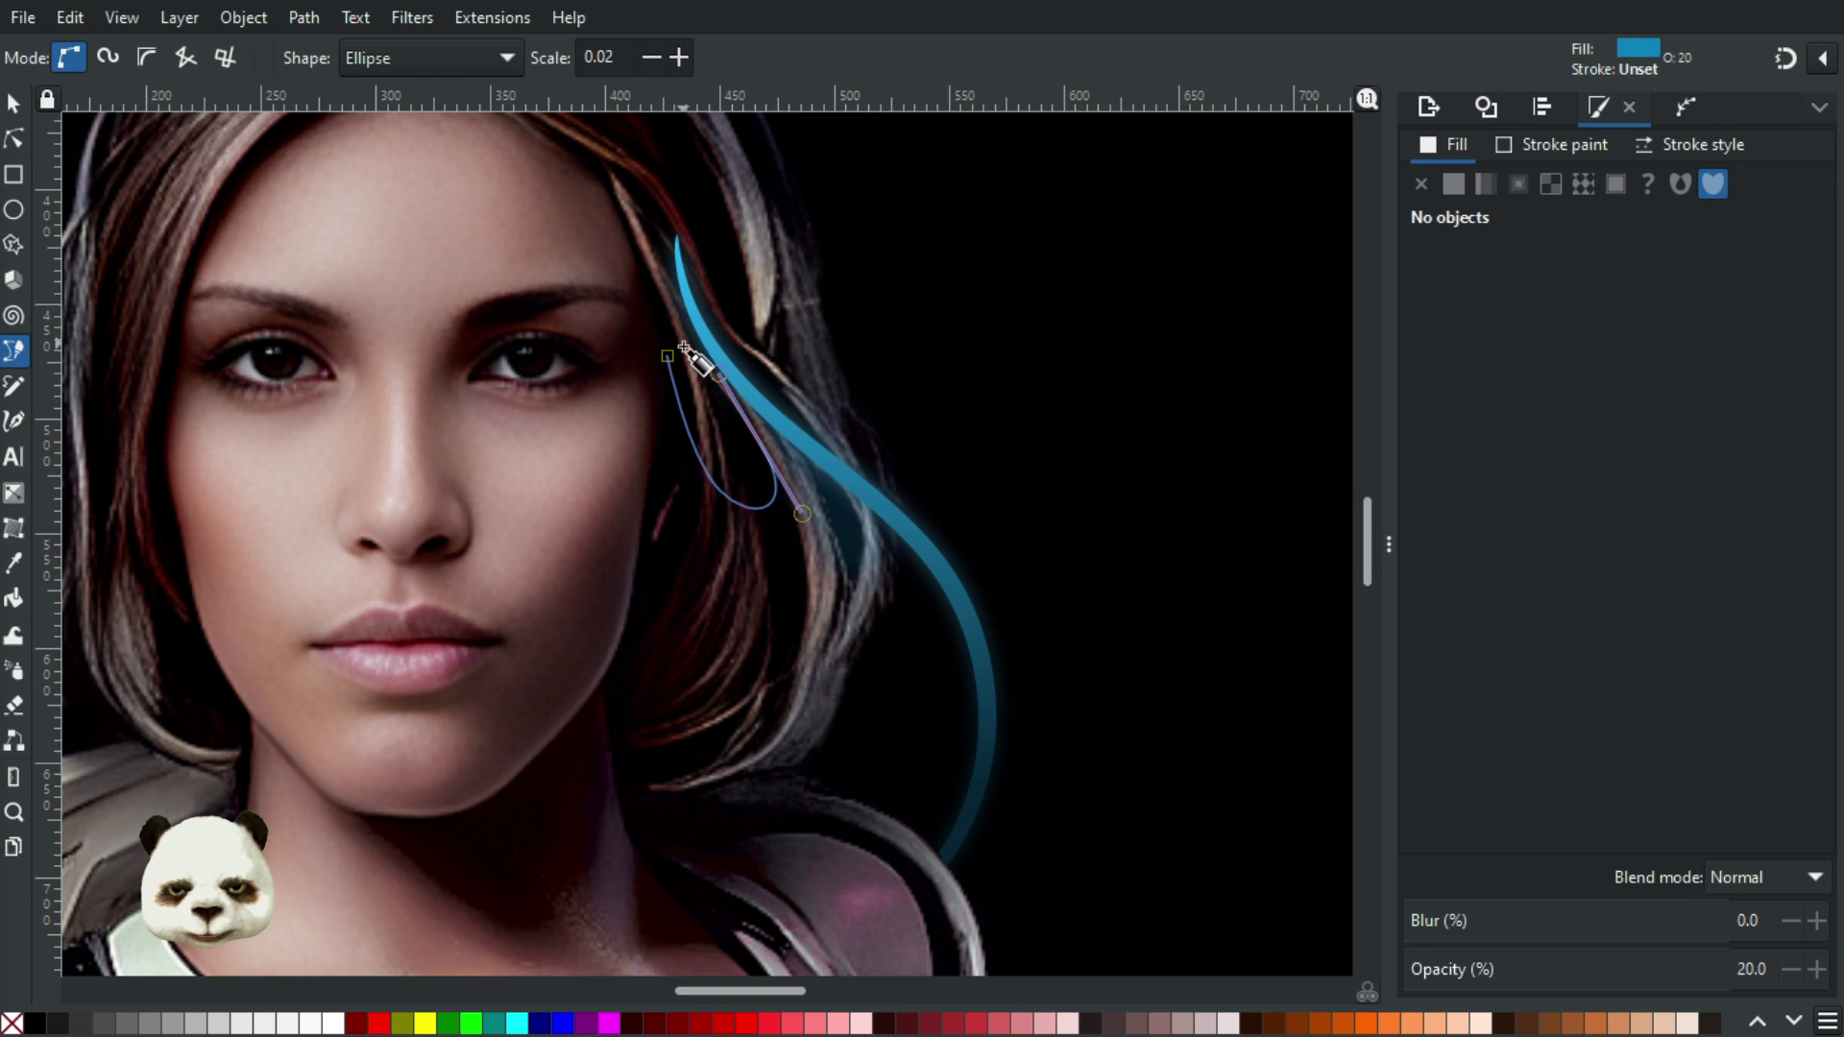
key(BackSpace)
key(BackSpace)
drag(735, 472, 775, 543)
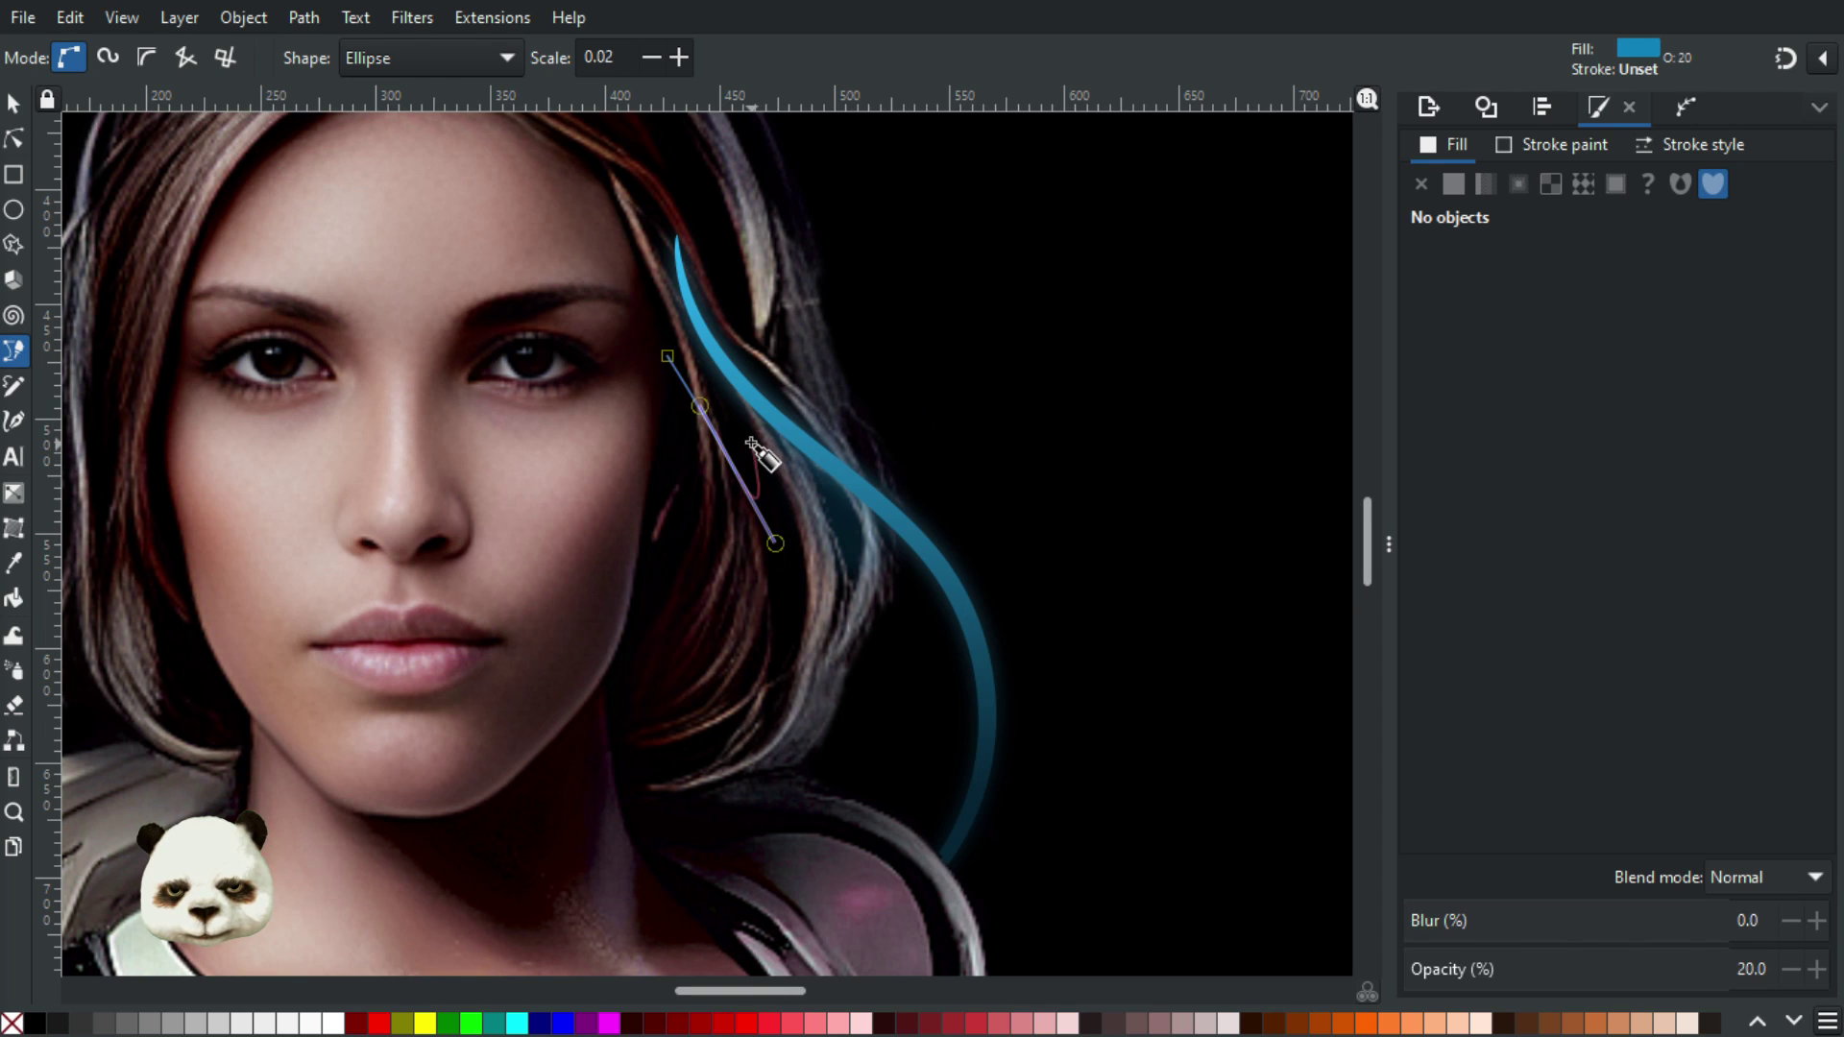
click(651, 346)
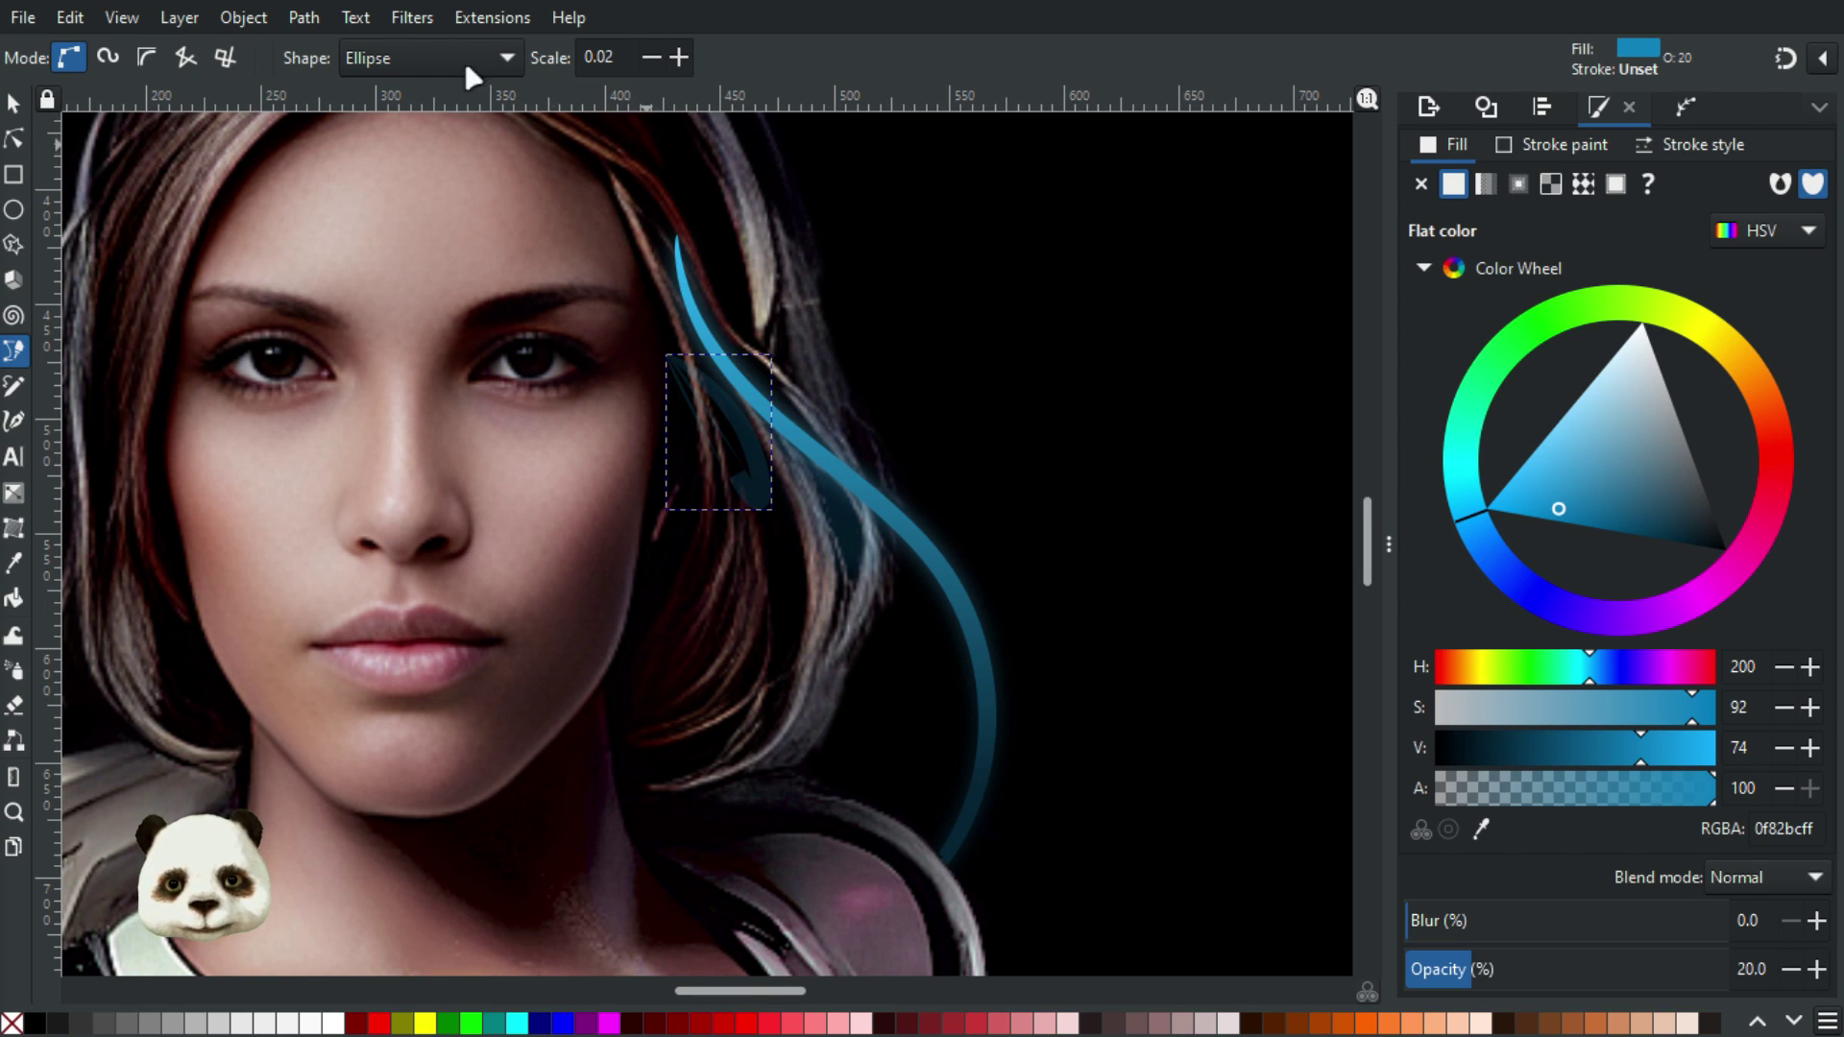
Set the Pen tool's shape option to None and remove the Pattern Along Path effect from the second shape
click(515, 57)
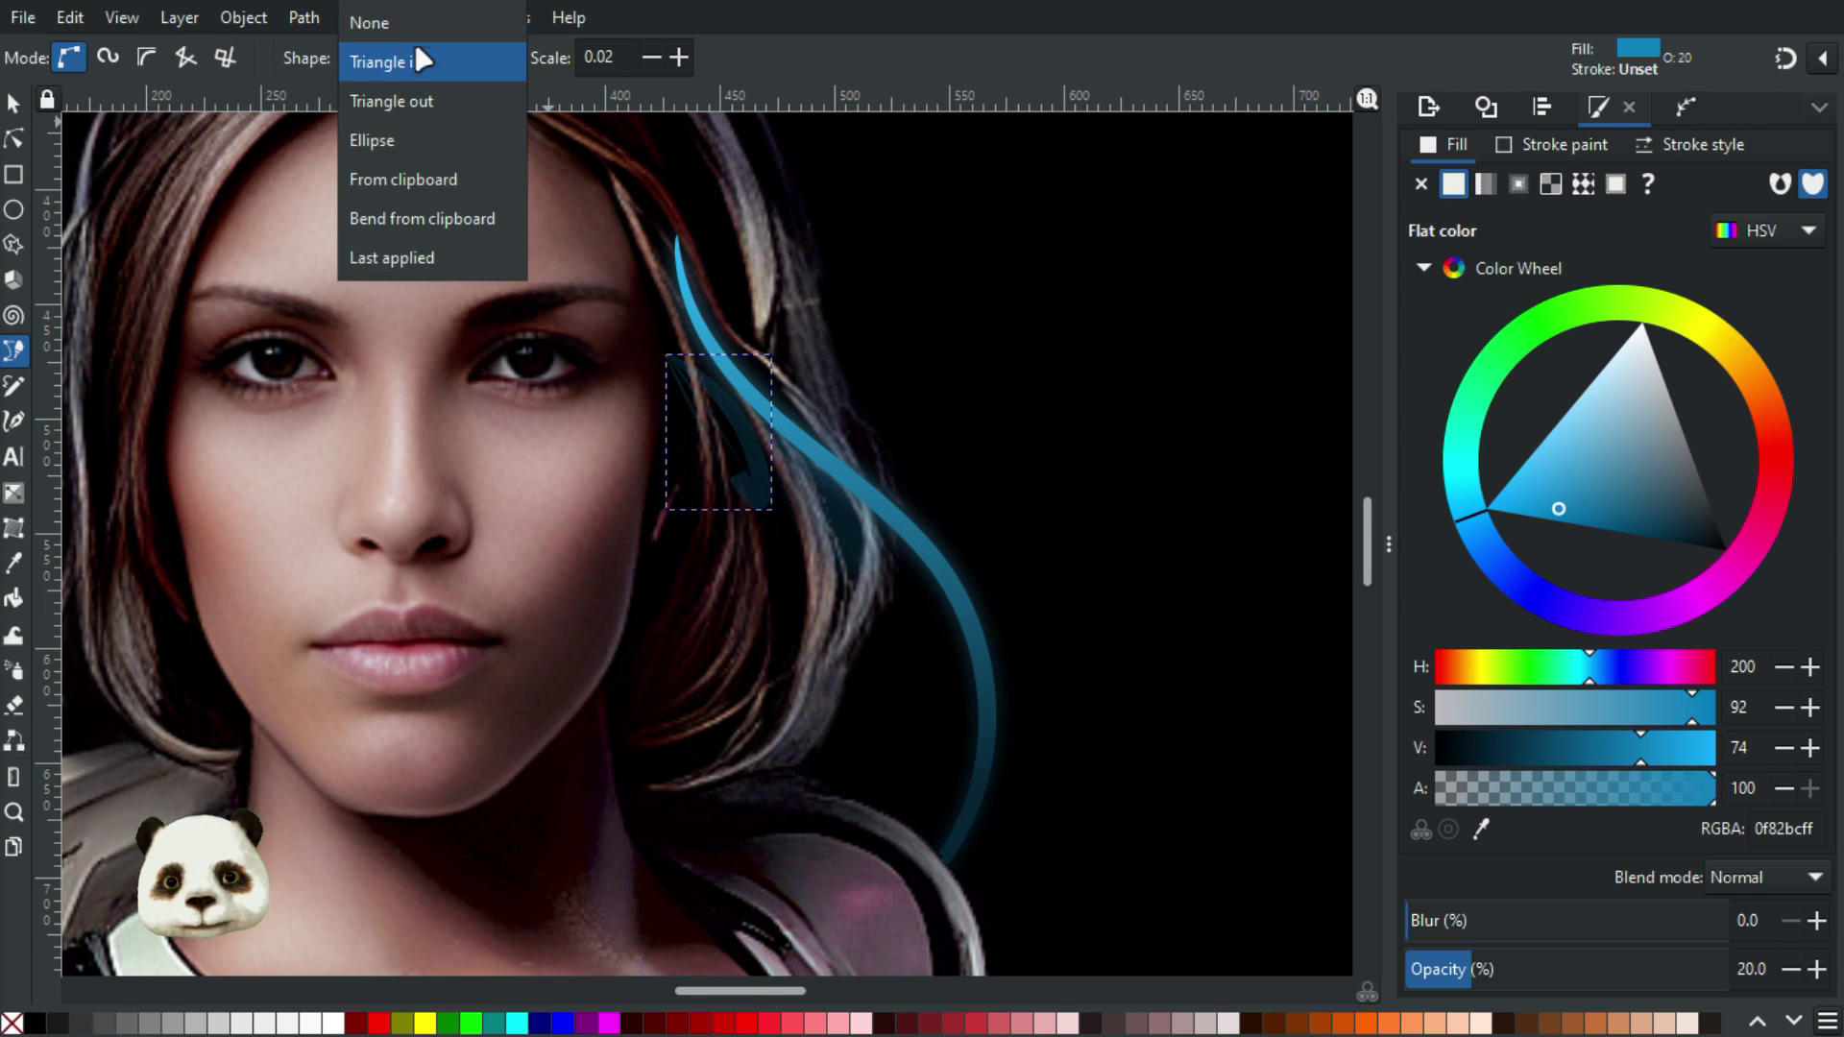
click(412, 27)
click(1683, 103)
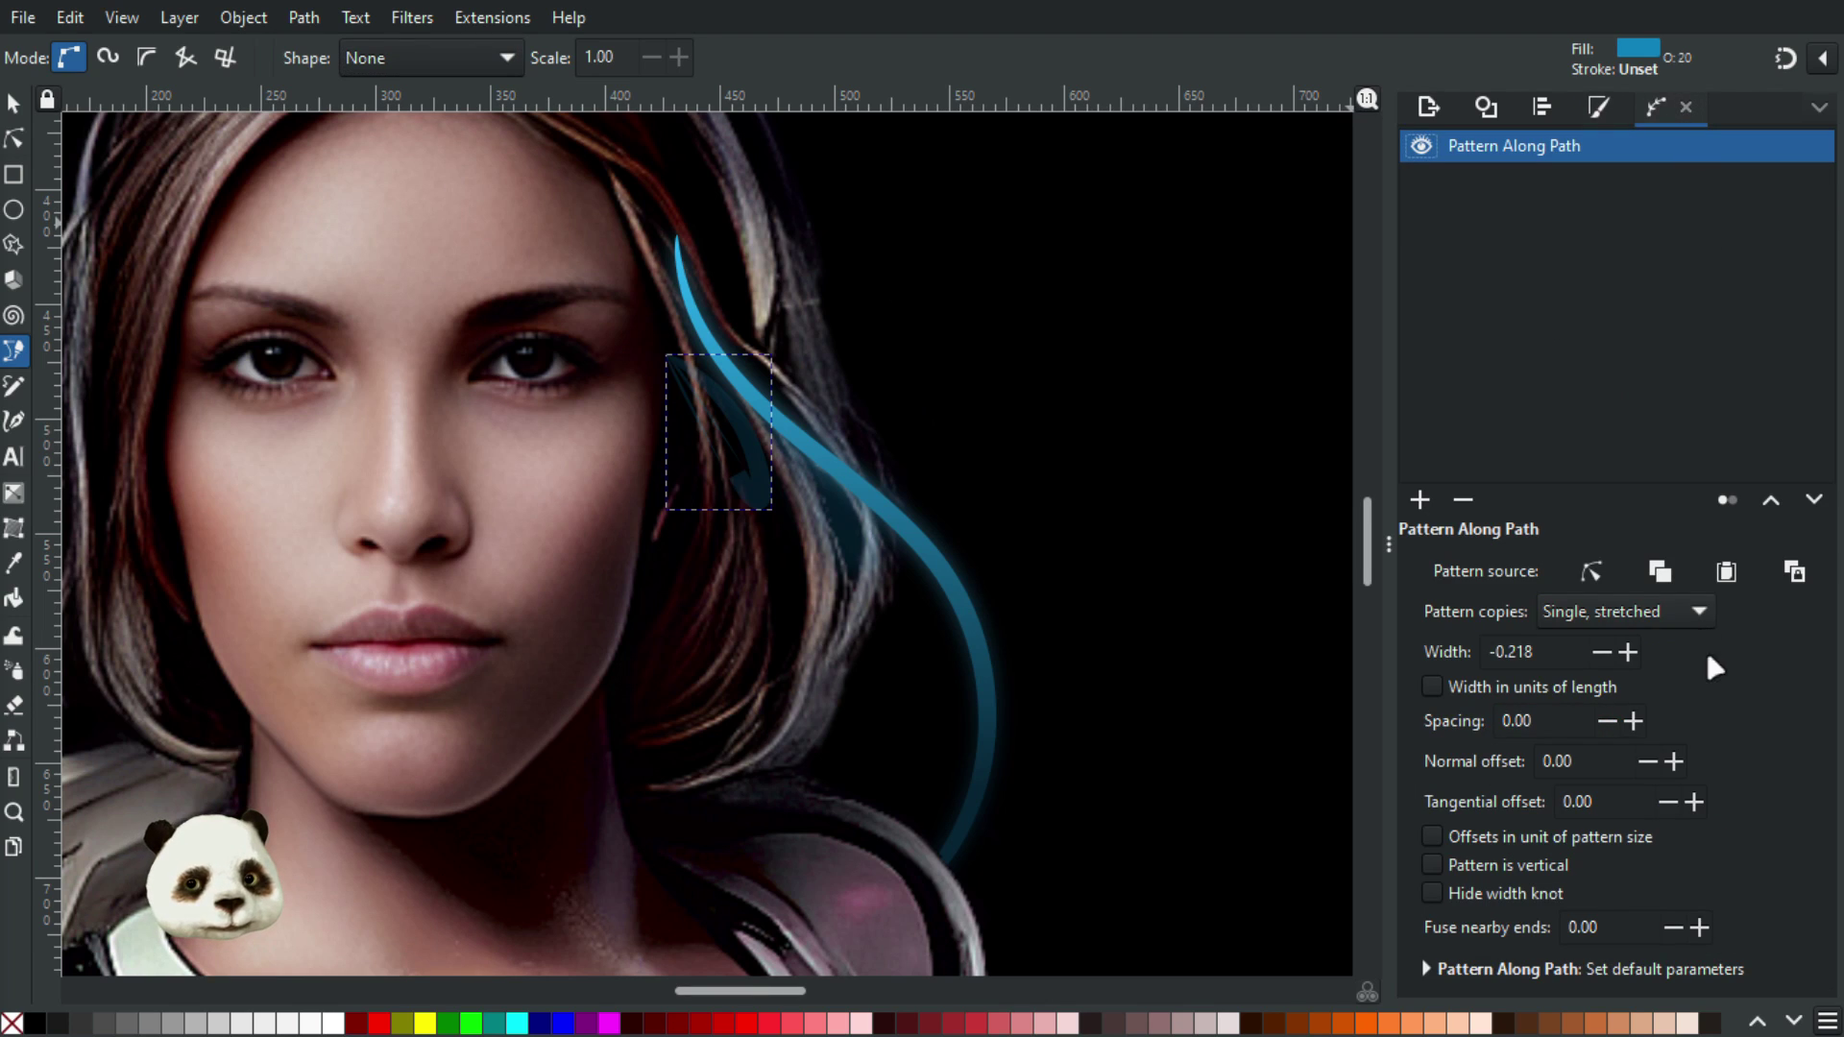
click(1463, 501)
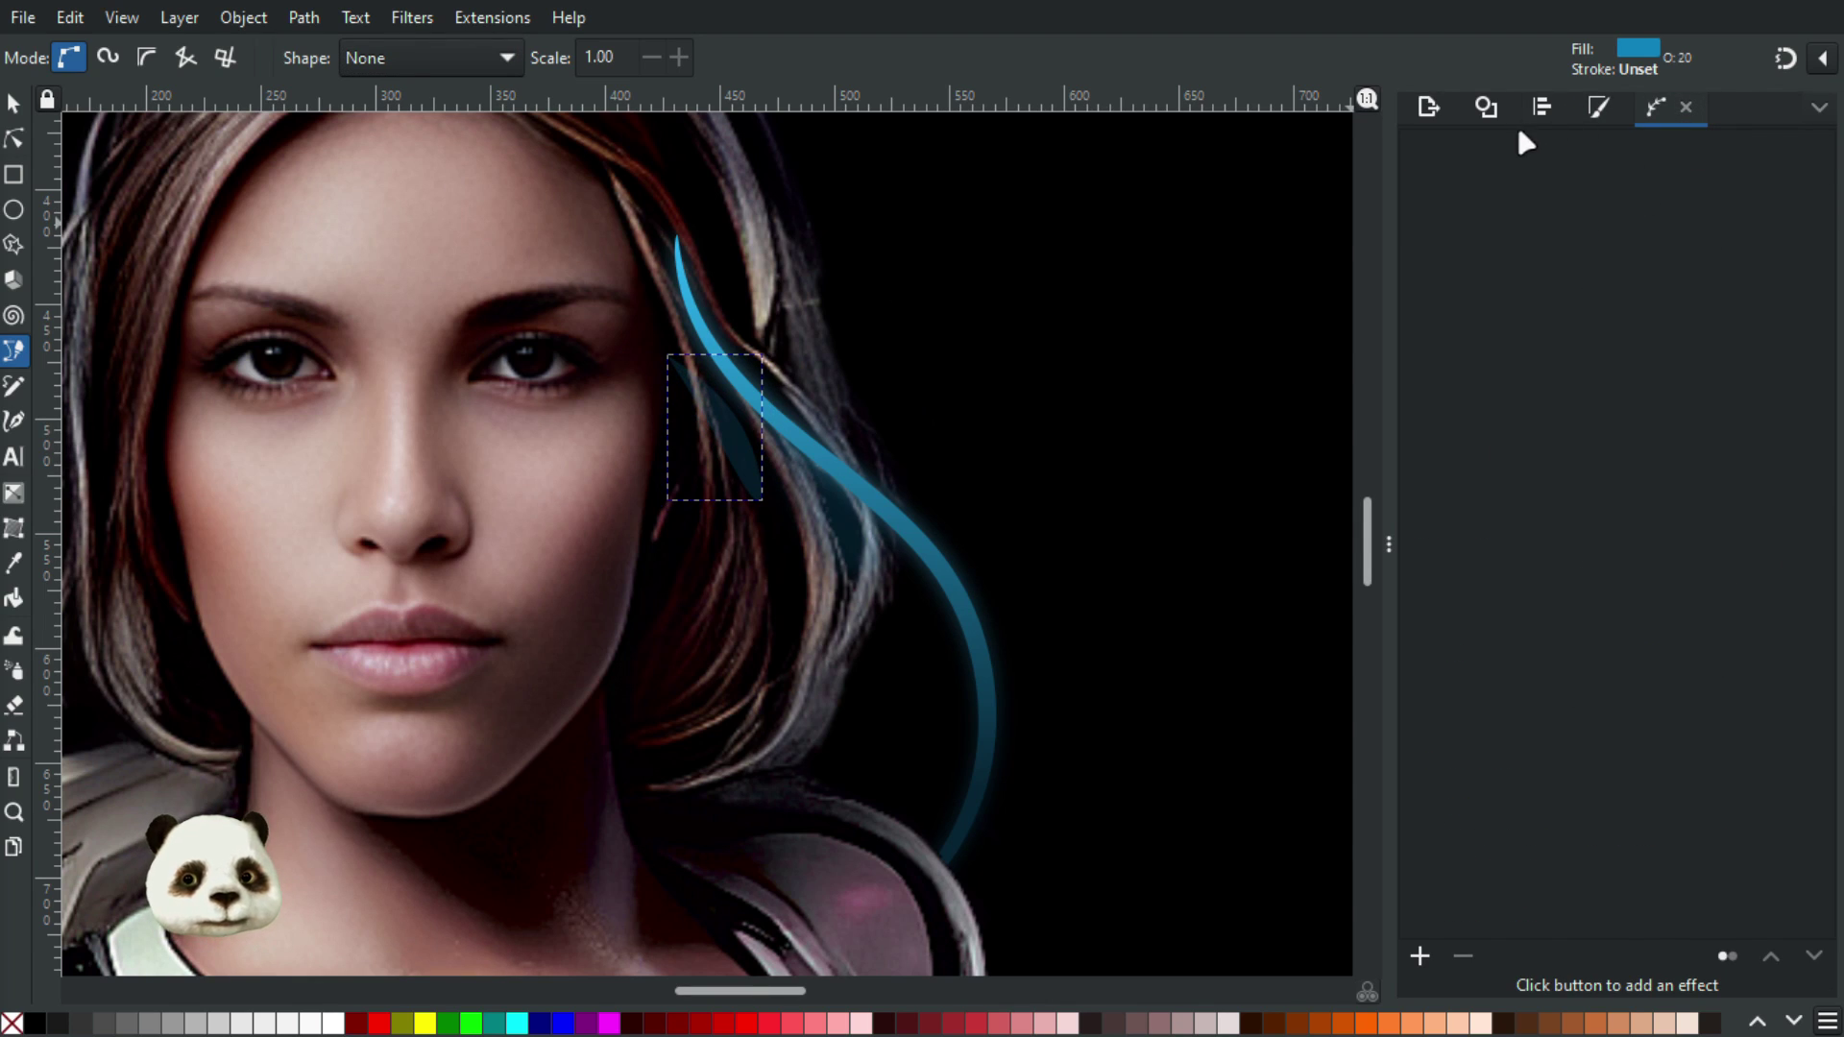
Move the second shape's lower node slightly down, and set the shape's blur to 50% and opacity to 20%
click(1600, 108)
drag(1495, 924, 1494, 972)
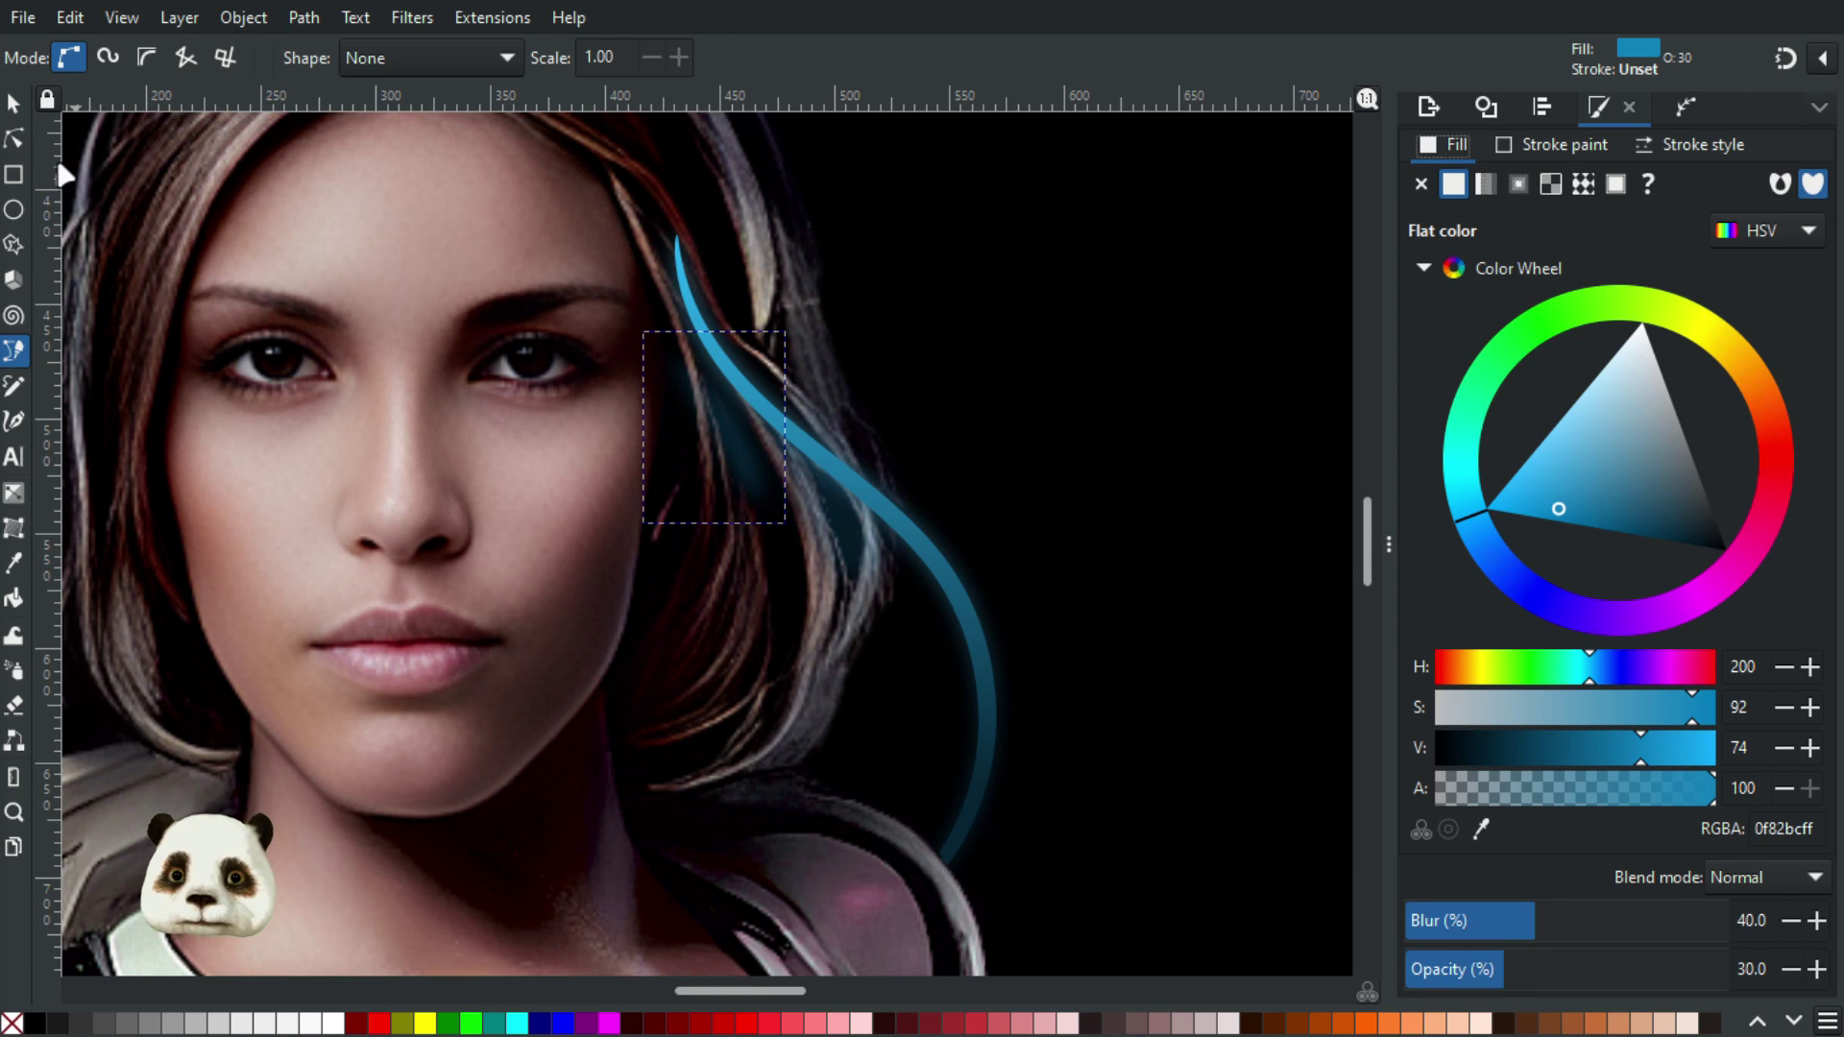
click(14, 138)
drag(736, 481, 729, 502)
drag(1480, 963, 1454, 968)
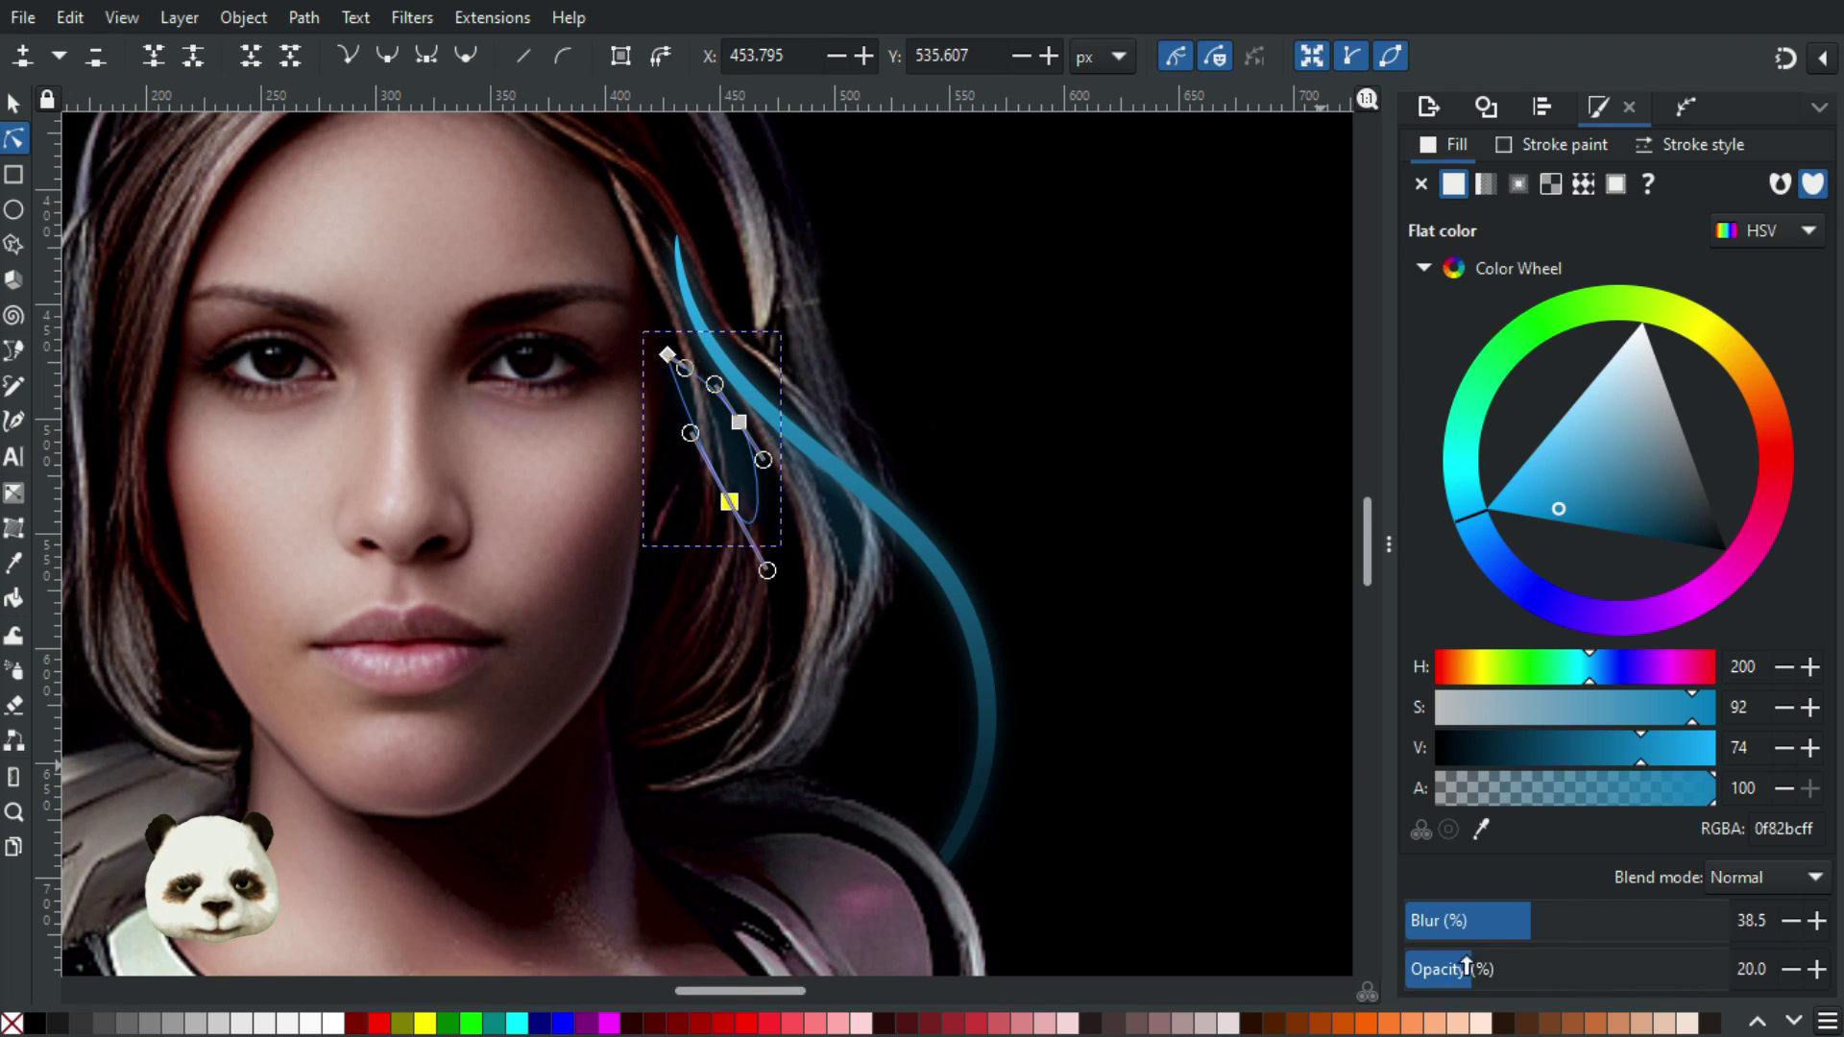
drag(1576, 922, 1563, 924)
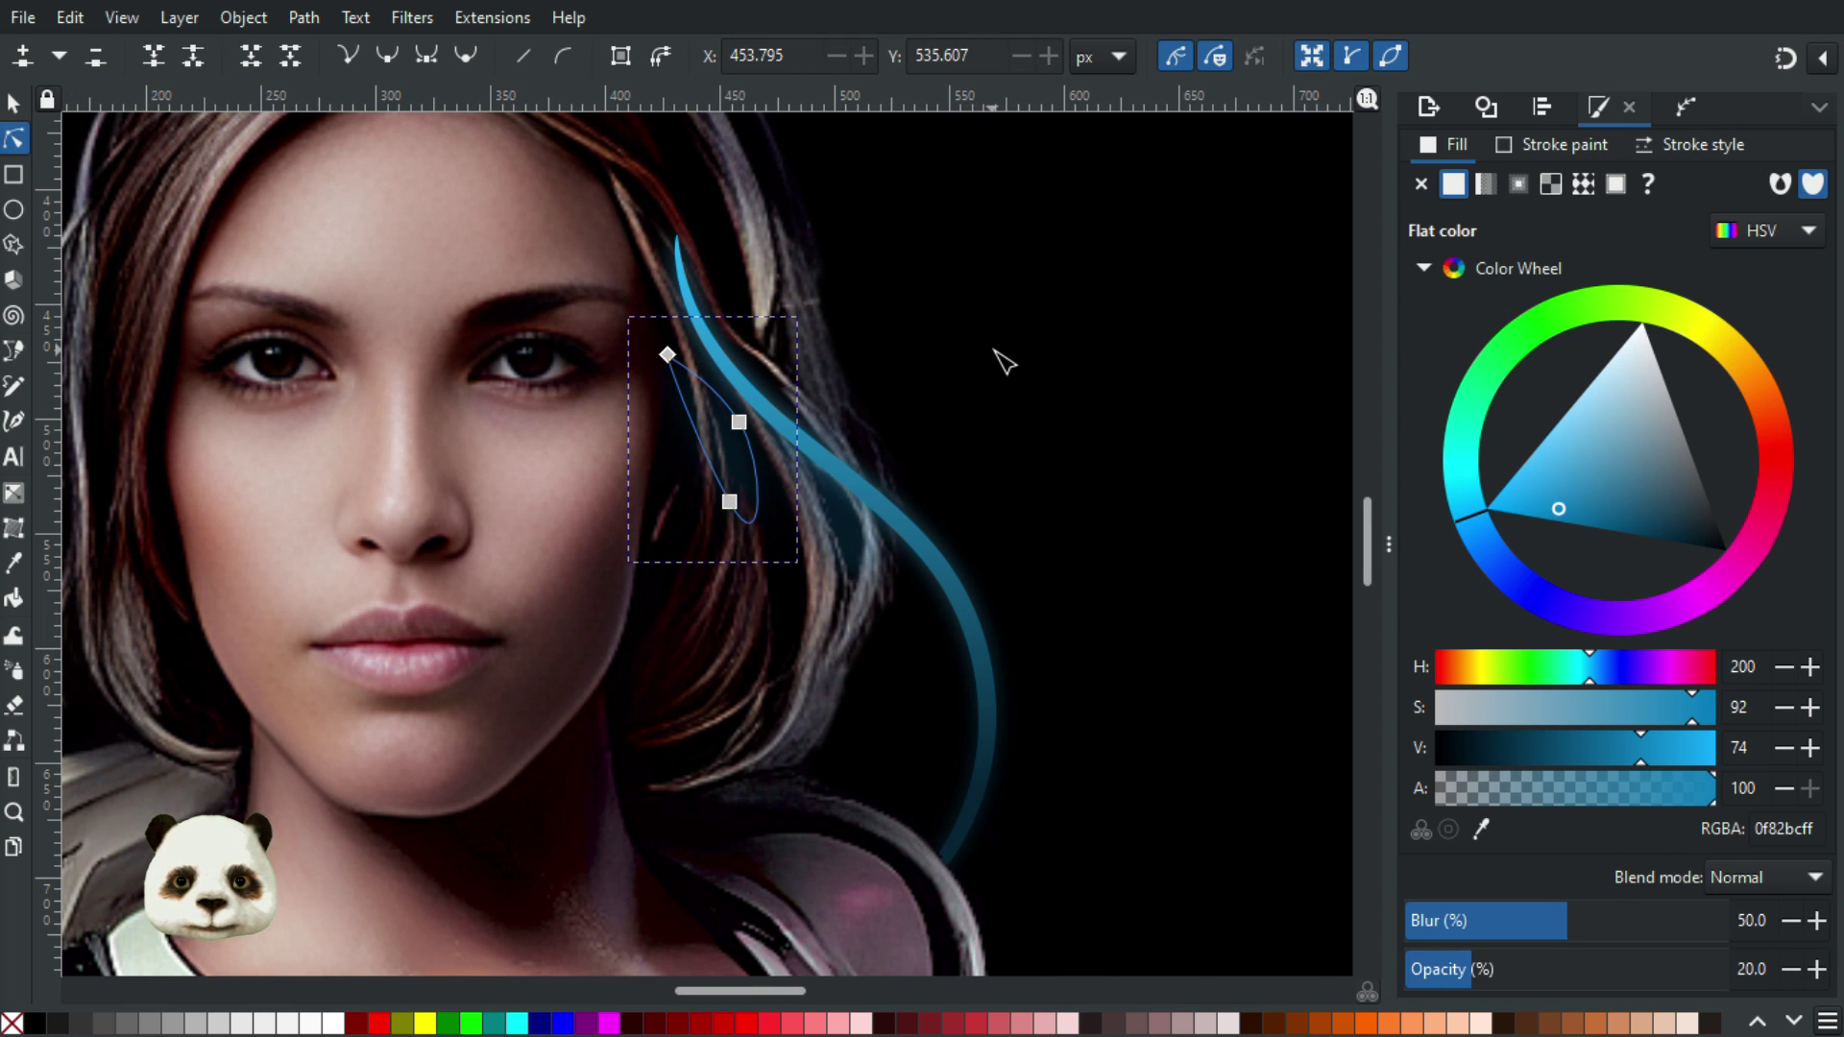
click(998, 365)
Move the second shape's lower node down and toward the cheek so the glow covers more of the hair
scroll(998, 413, down, 2)
scroll(720, 494, up, 4)
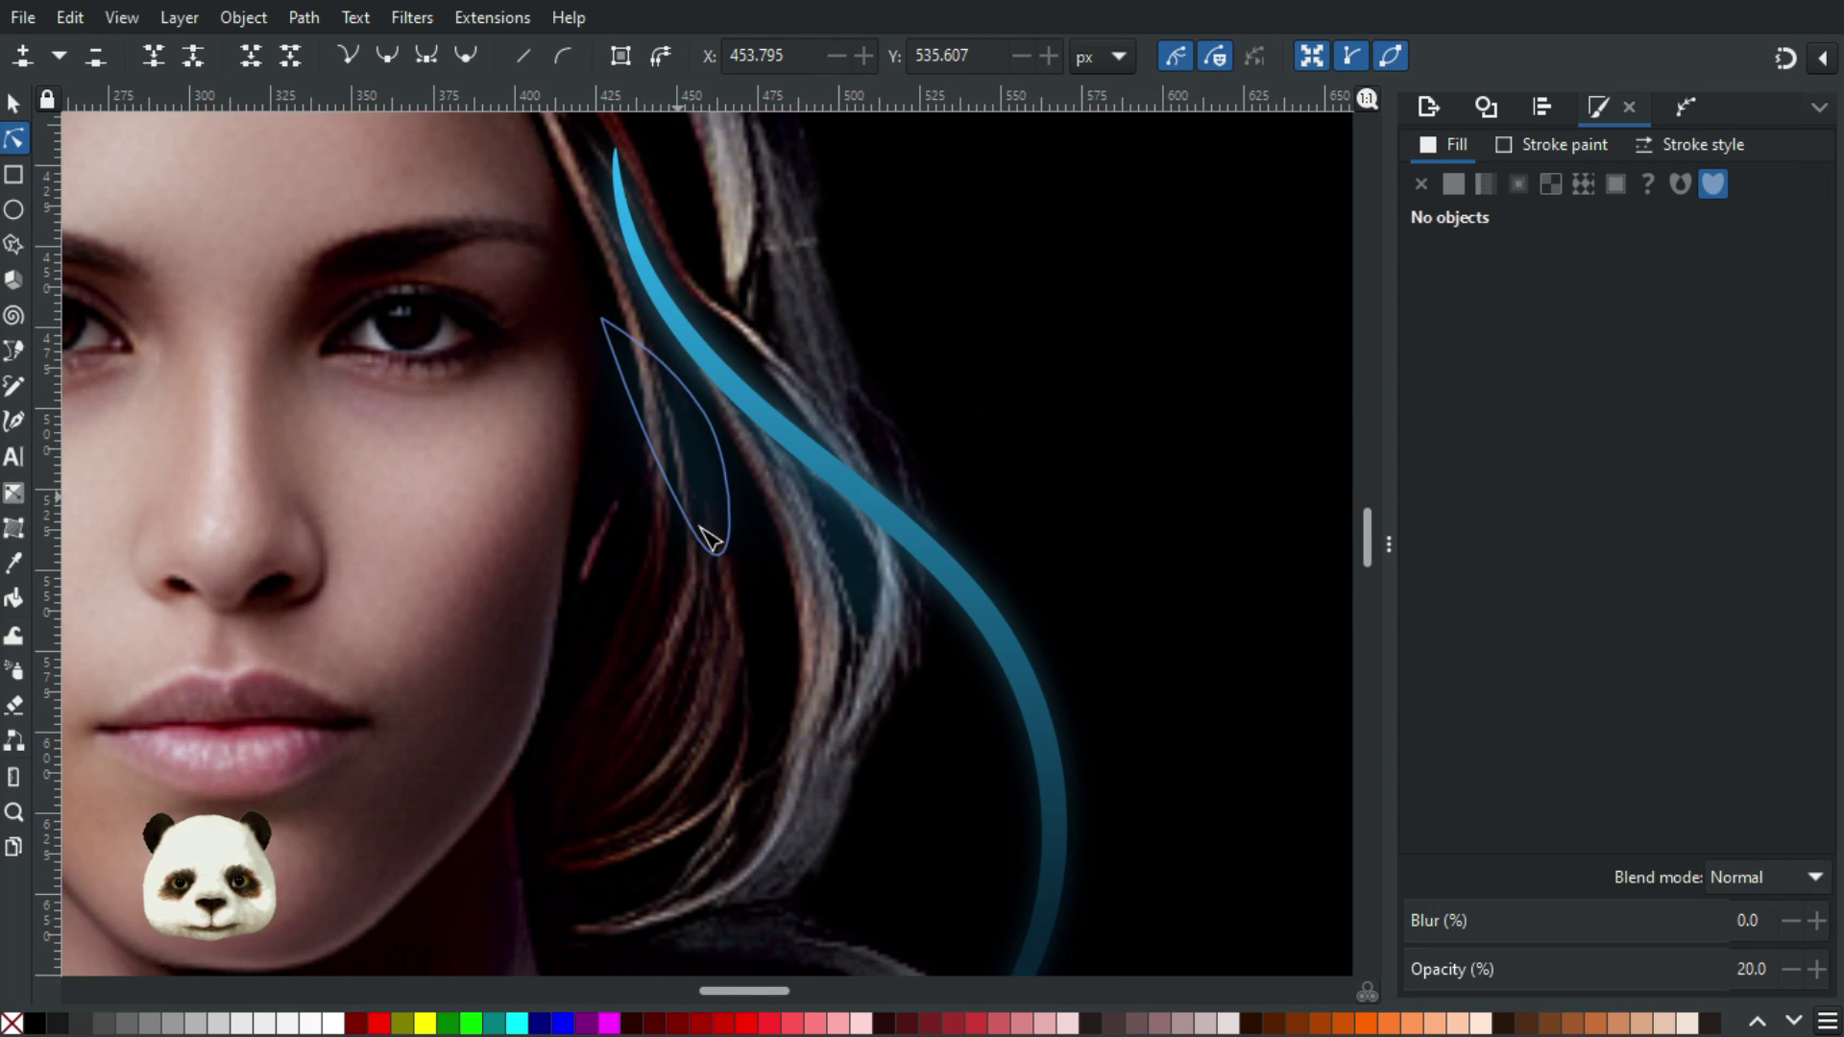
click(694, 527)
drag(691, 524, 653, 591)
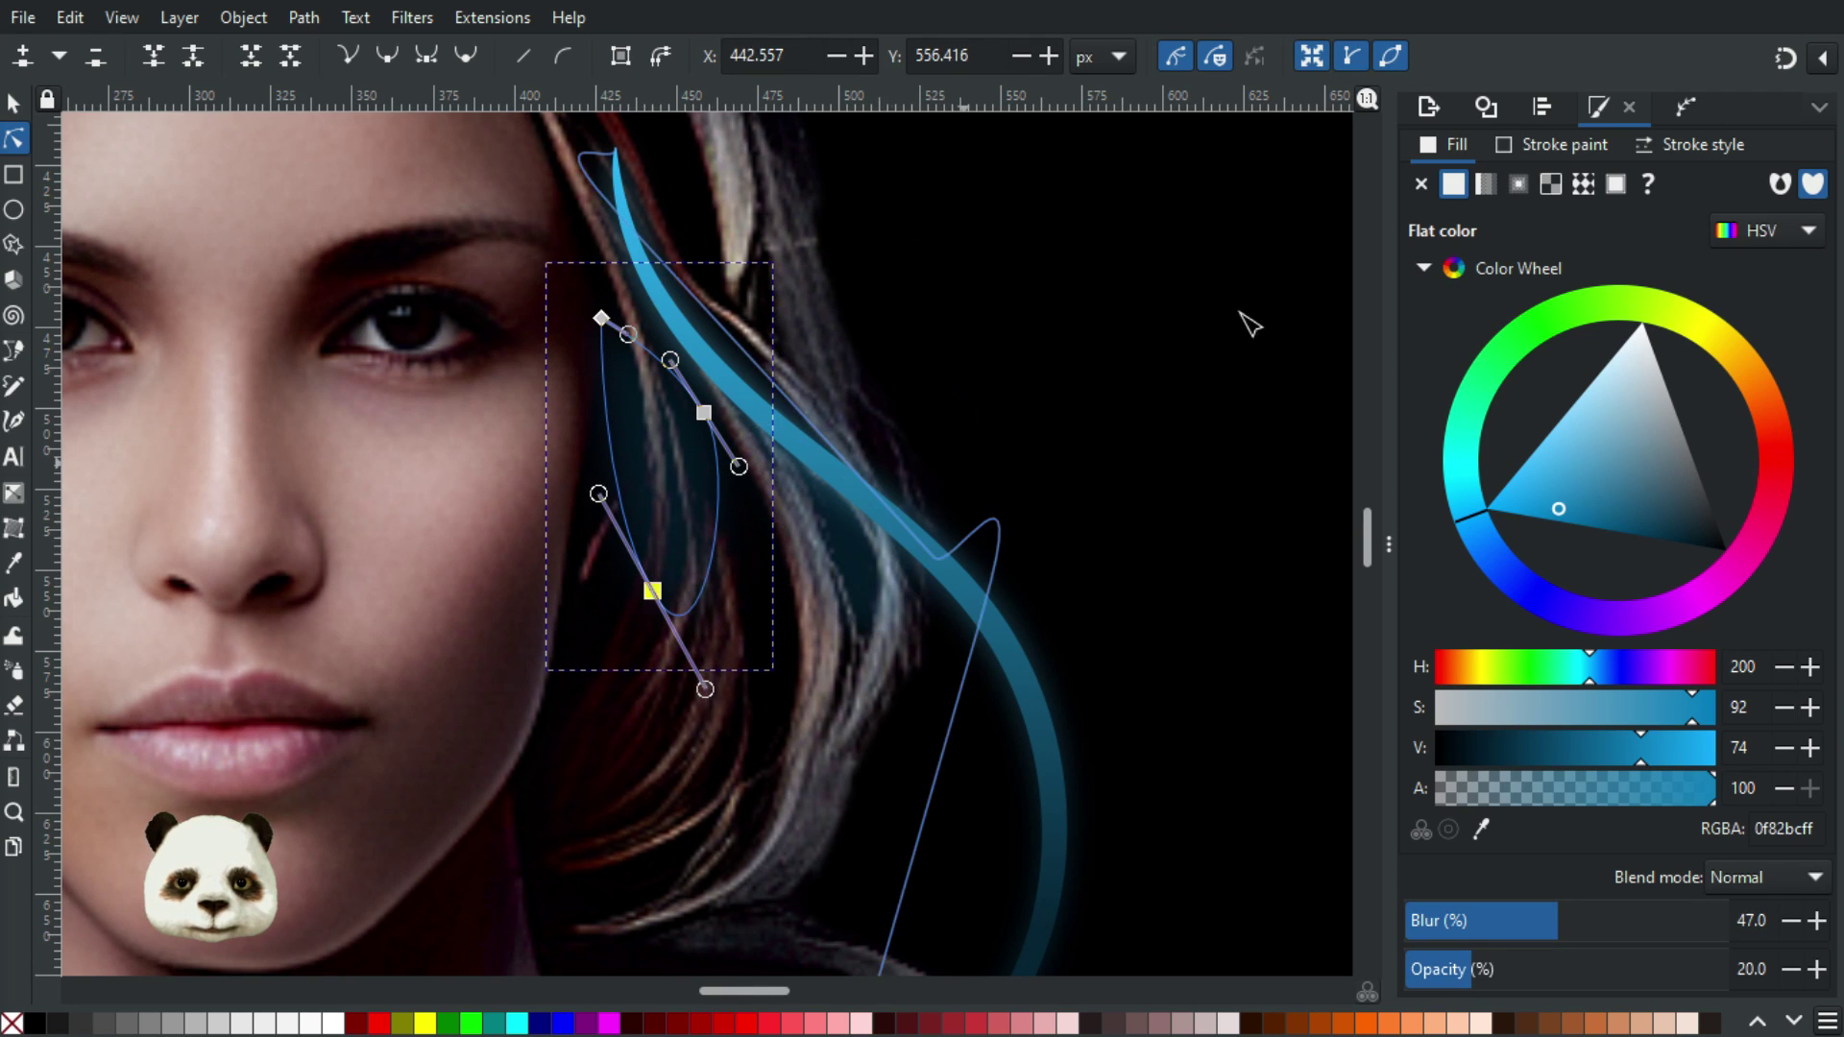
click(1218, 336)
Set the blur of the glow shape beside the cheek to 60% and deselect it
scroll(1180, 355, down, 2)
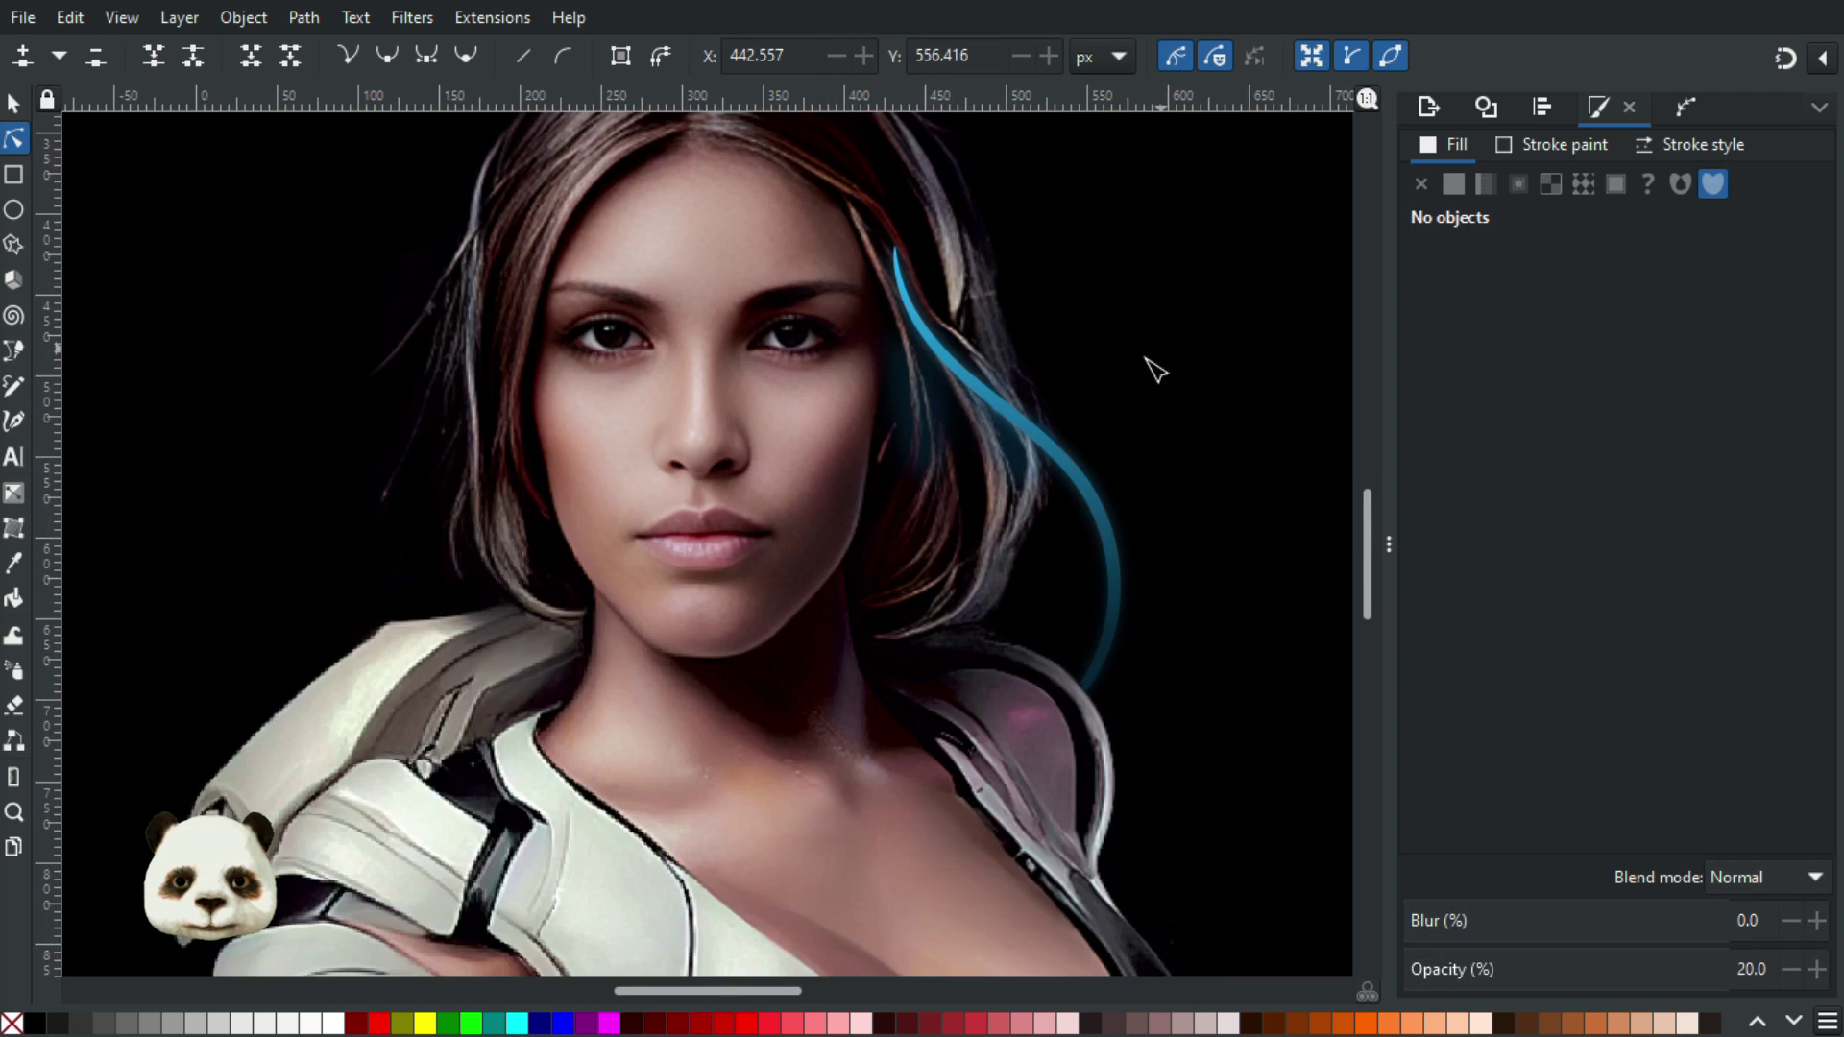
click(937, 444)
drag(1565, 932, 1588, 927)
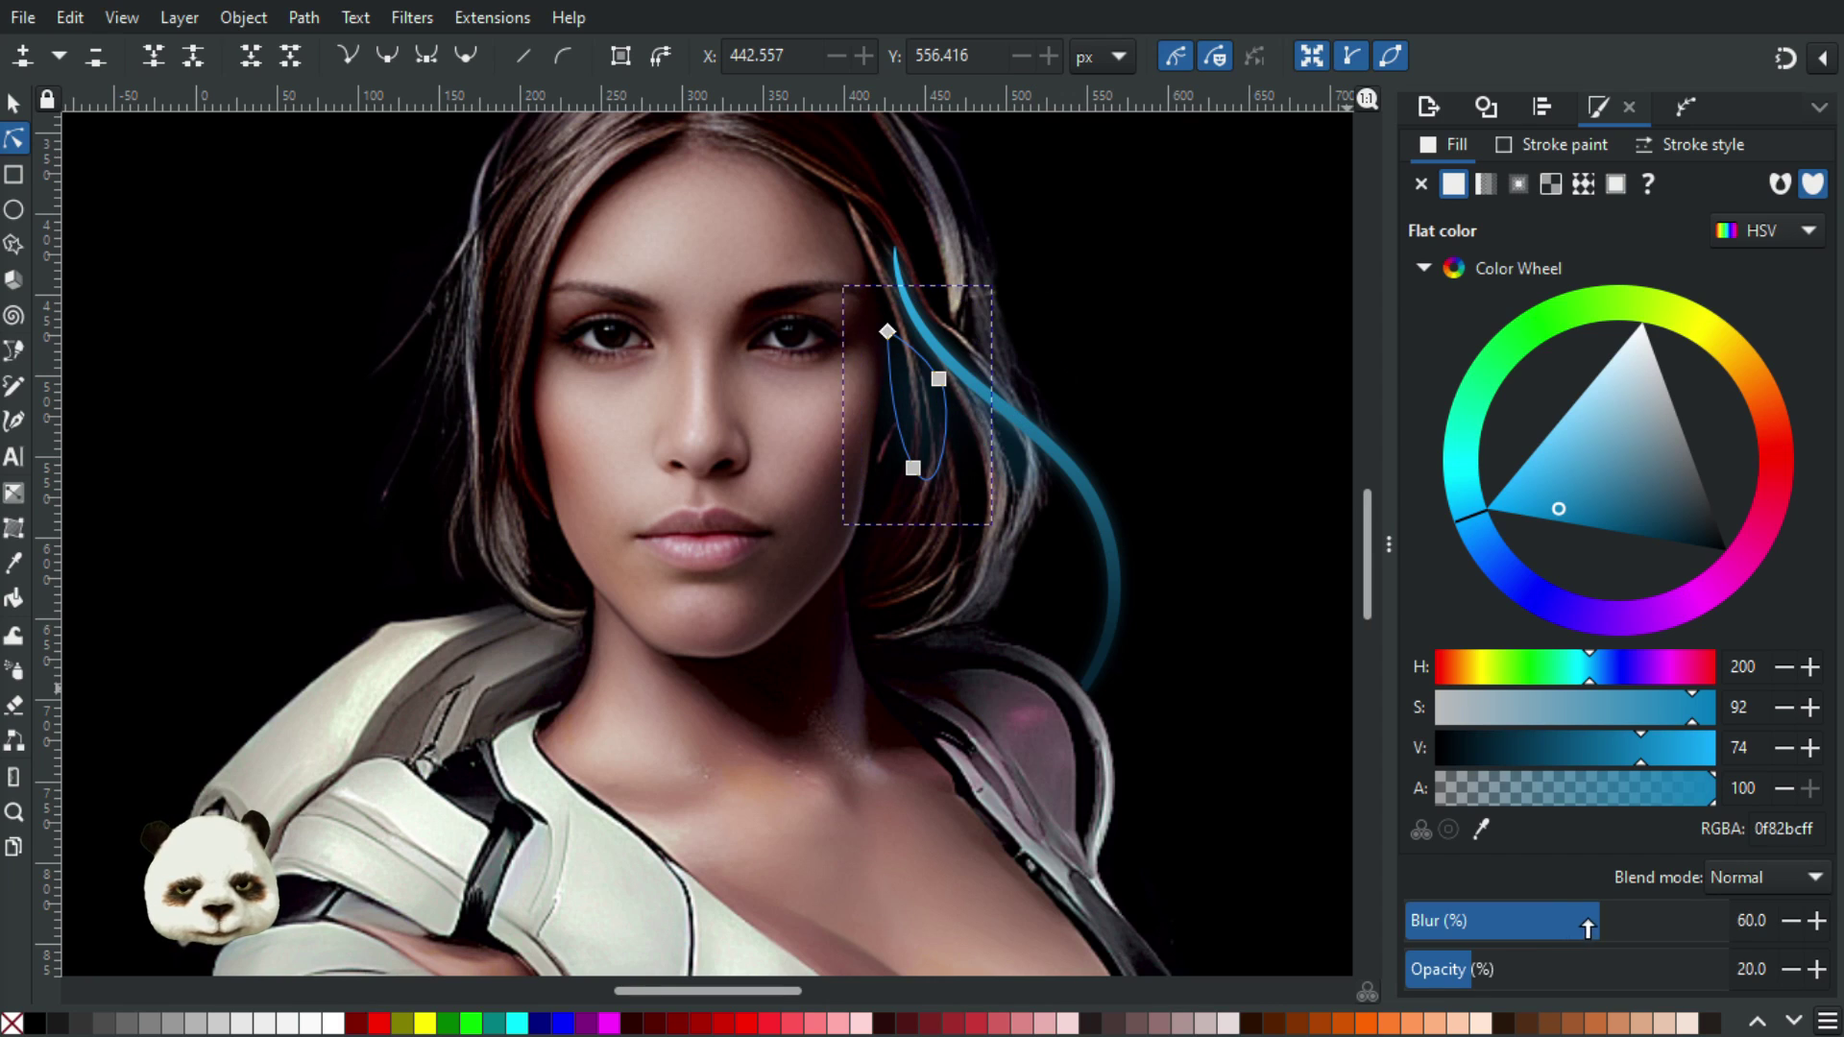
click(1201, 314)
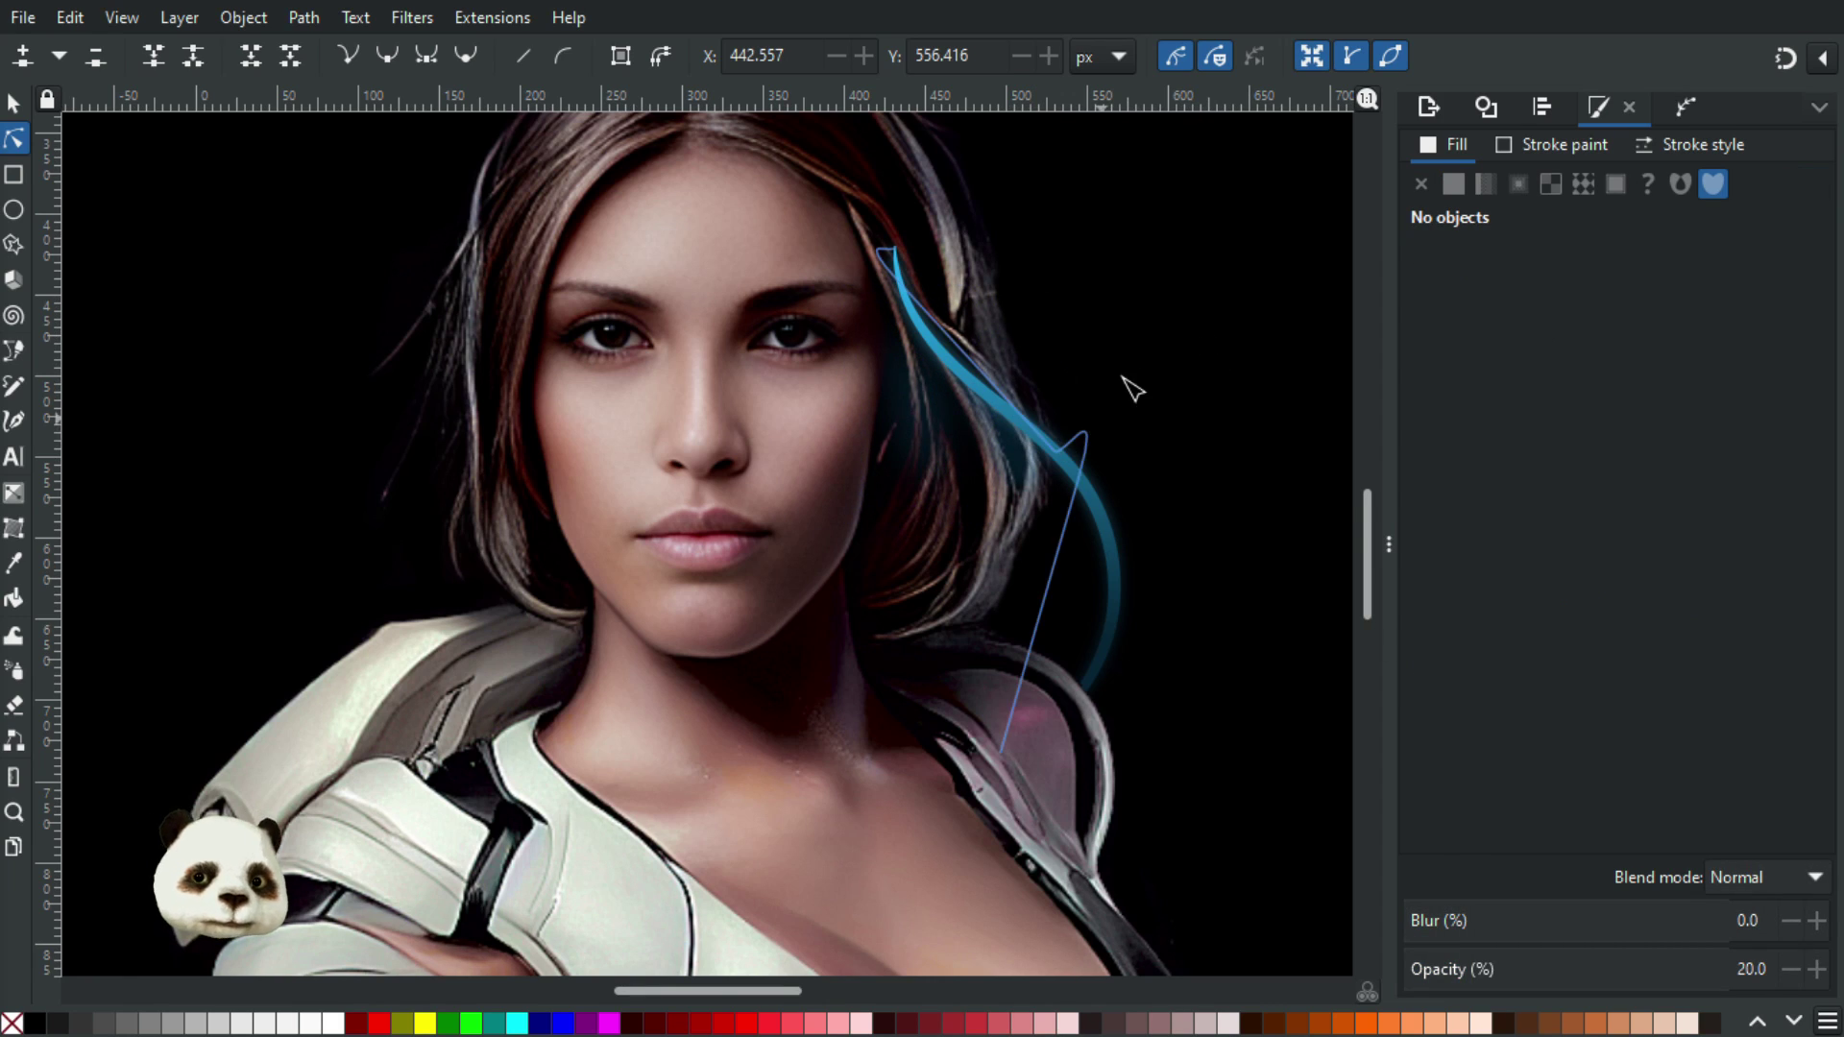
Extend the glow shape beside the cheek farther down by moving its lower node to about X 436.7, Y 567.2 px
click(946, 450)
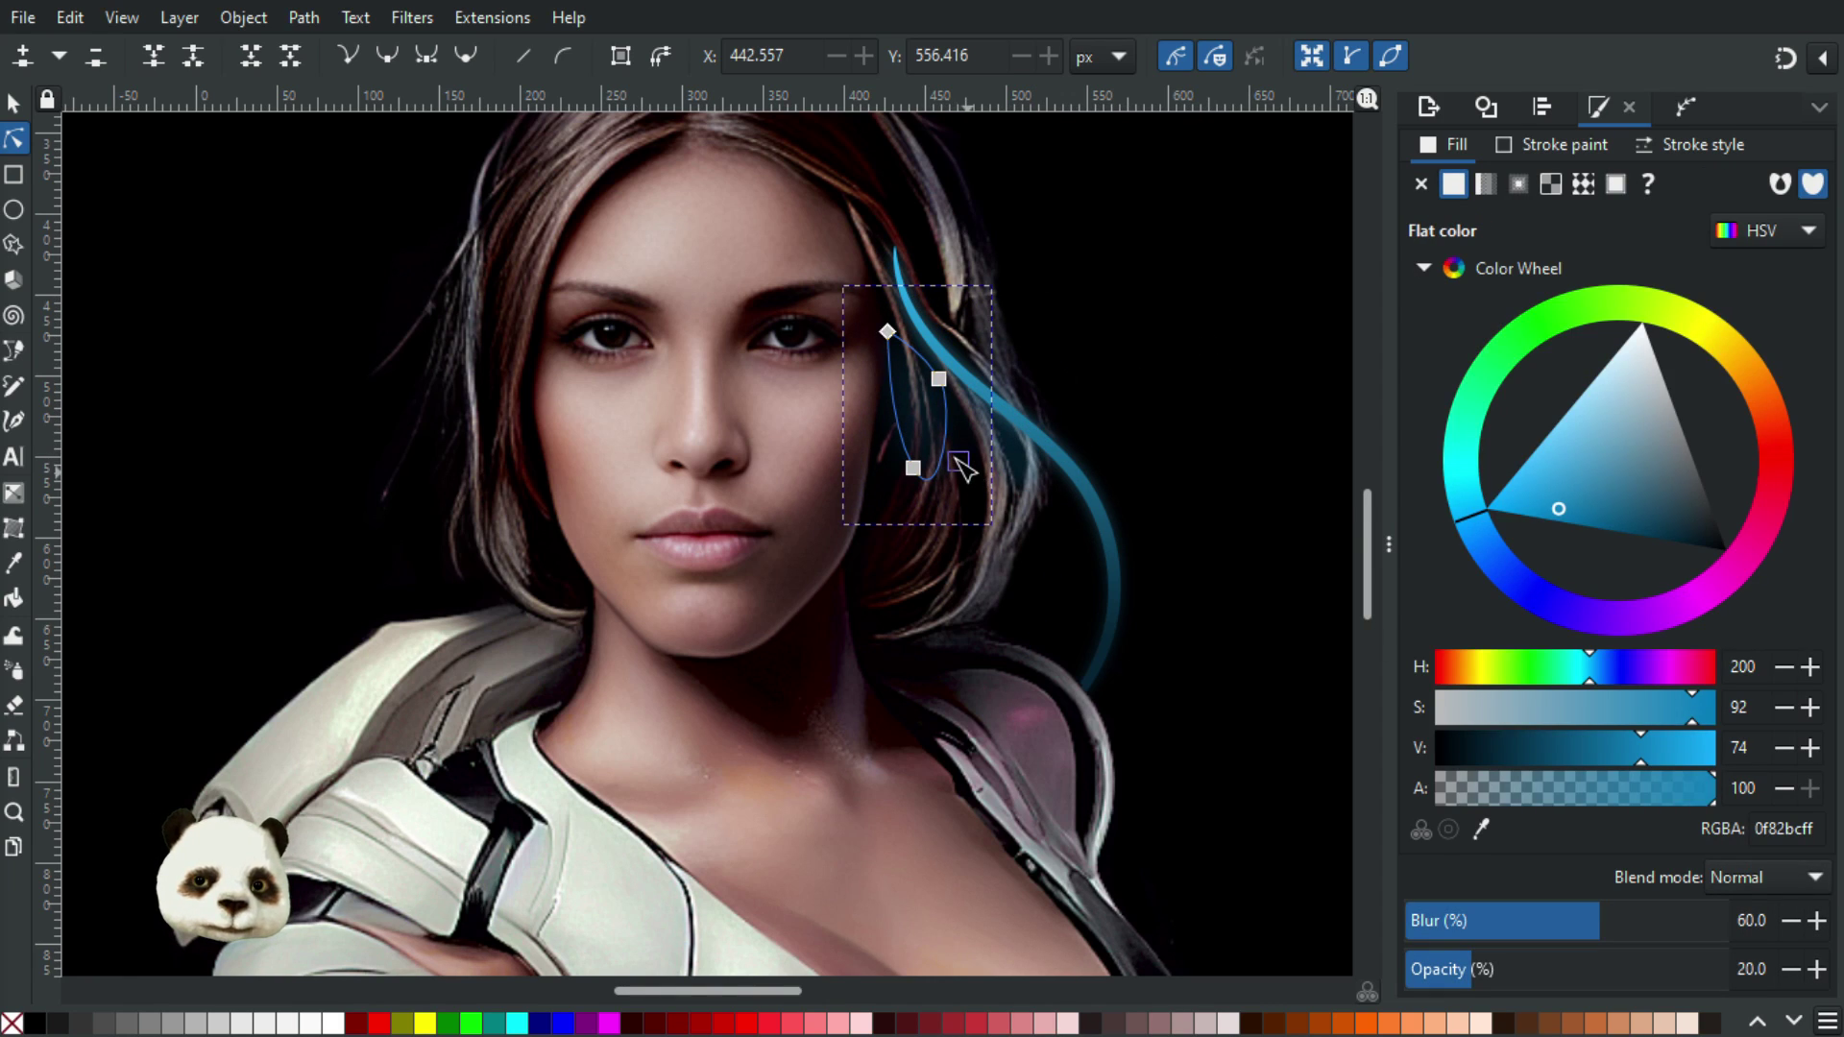
drag(949, 447, 903, 487)
key(Escape)
Set the opacity of the glow shape beside the cheek to 15% and deselect it
drag(1223, 280, 1054, 496)
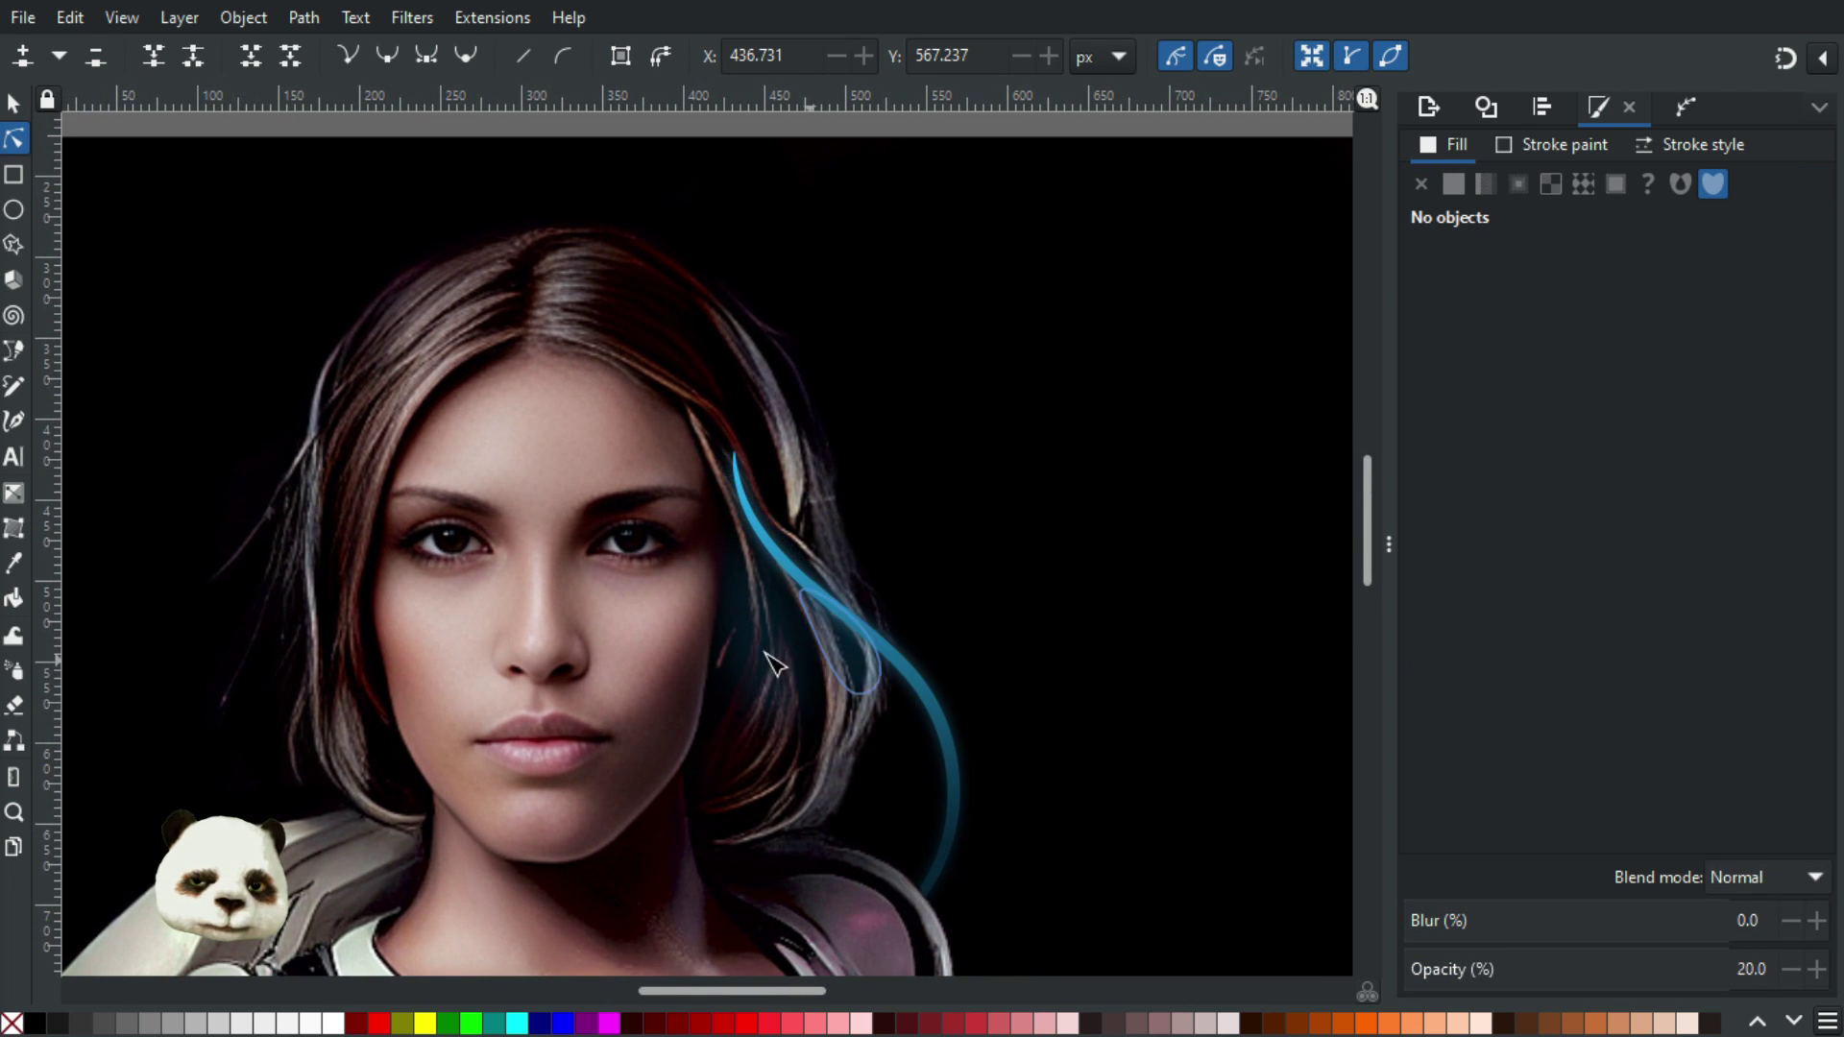
click(774, 659)
drag(1449, 972, 1438, 970)
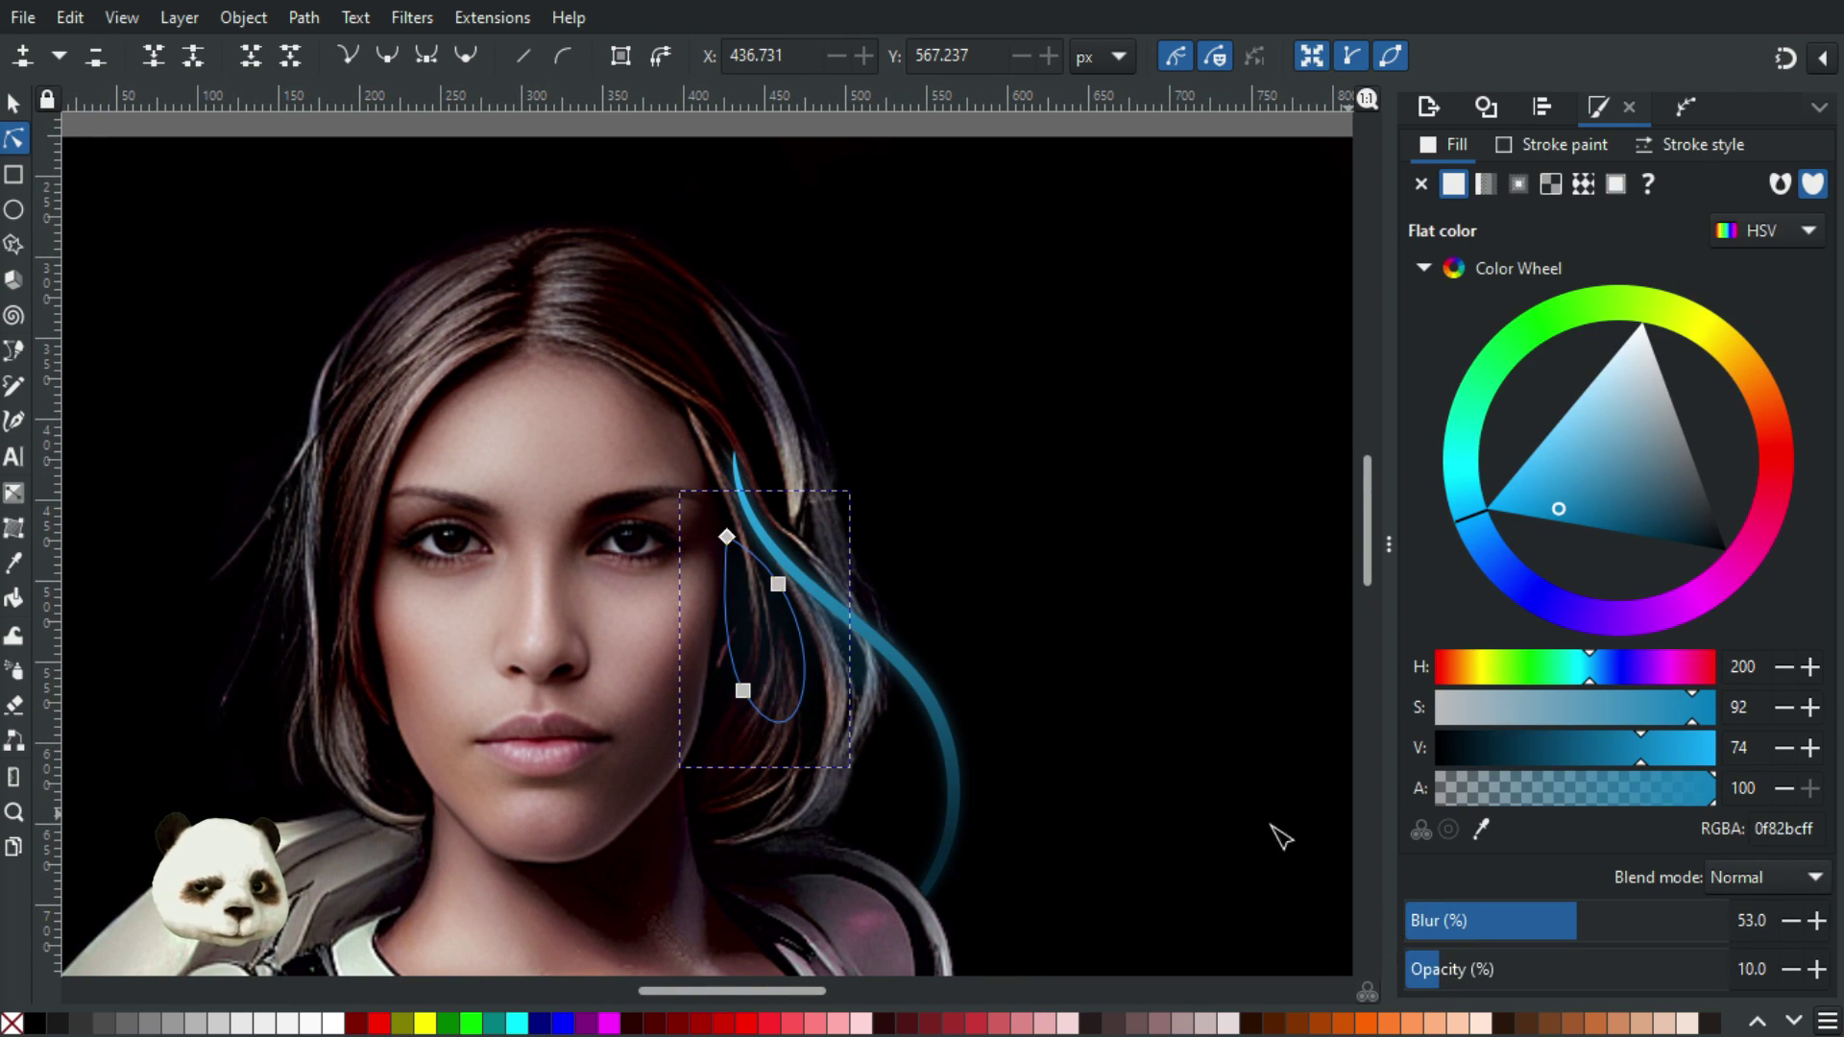
key(Escape)
click(831, 661)
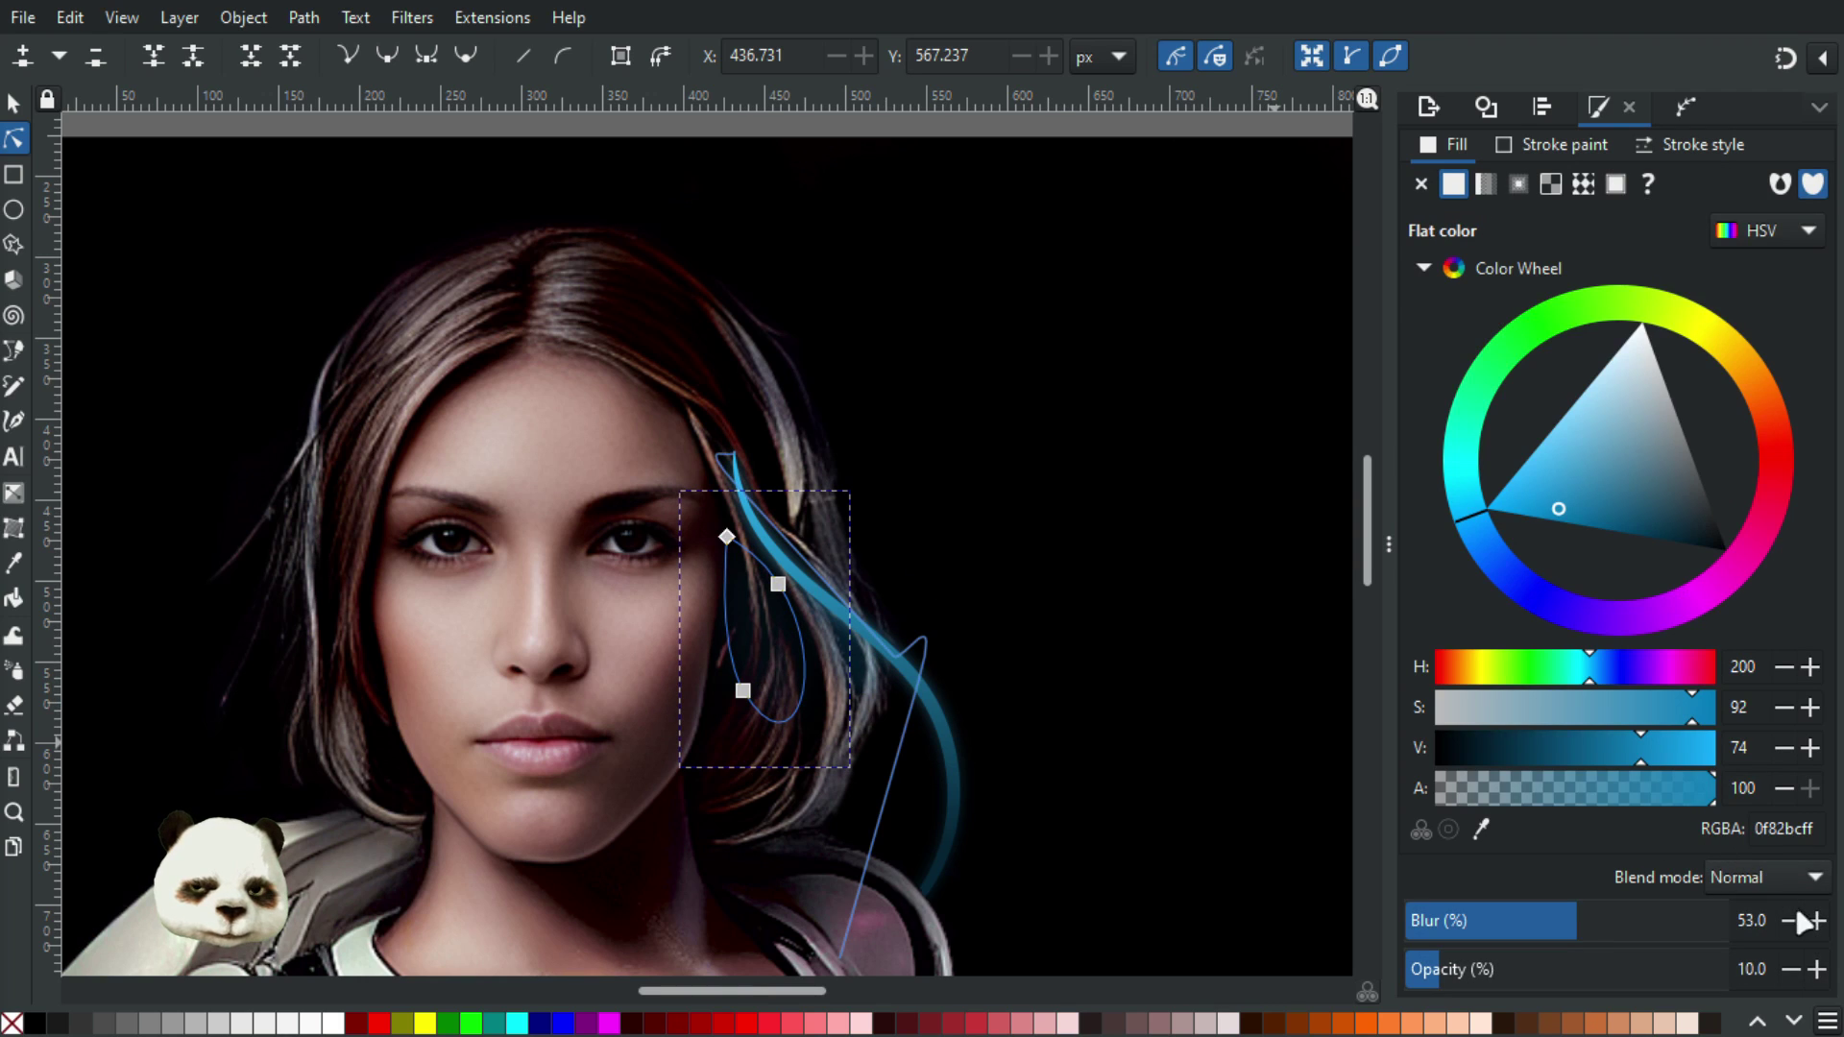
click(1816, 970)
click(1816, 970)
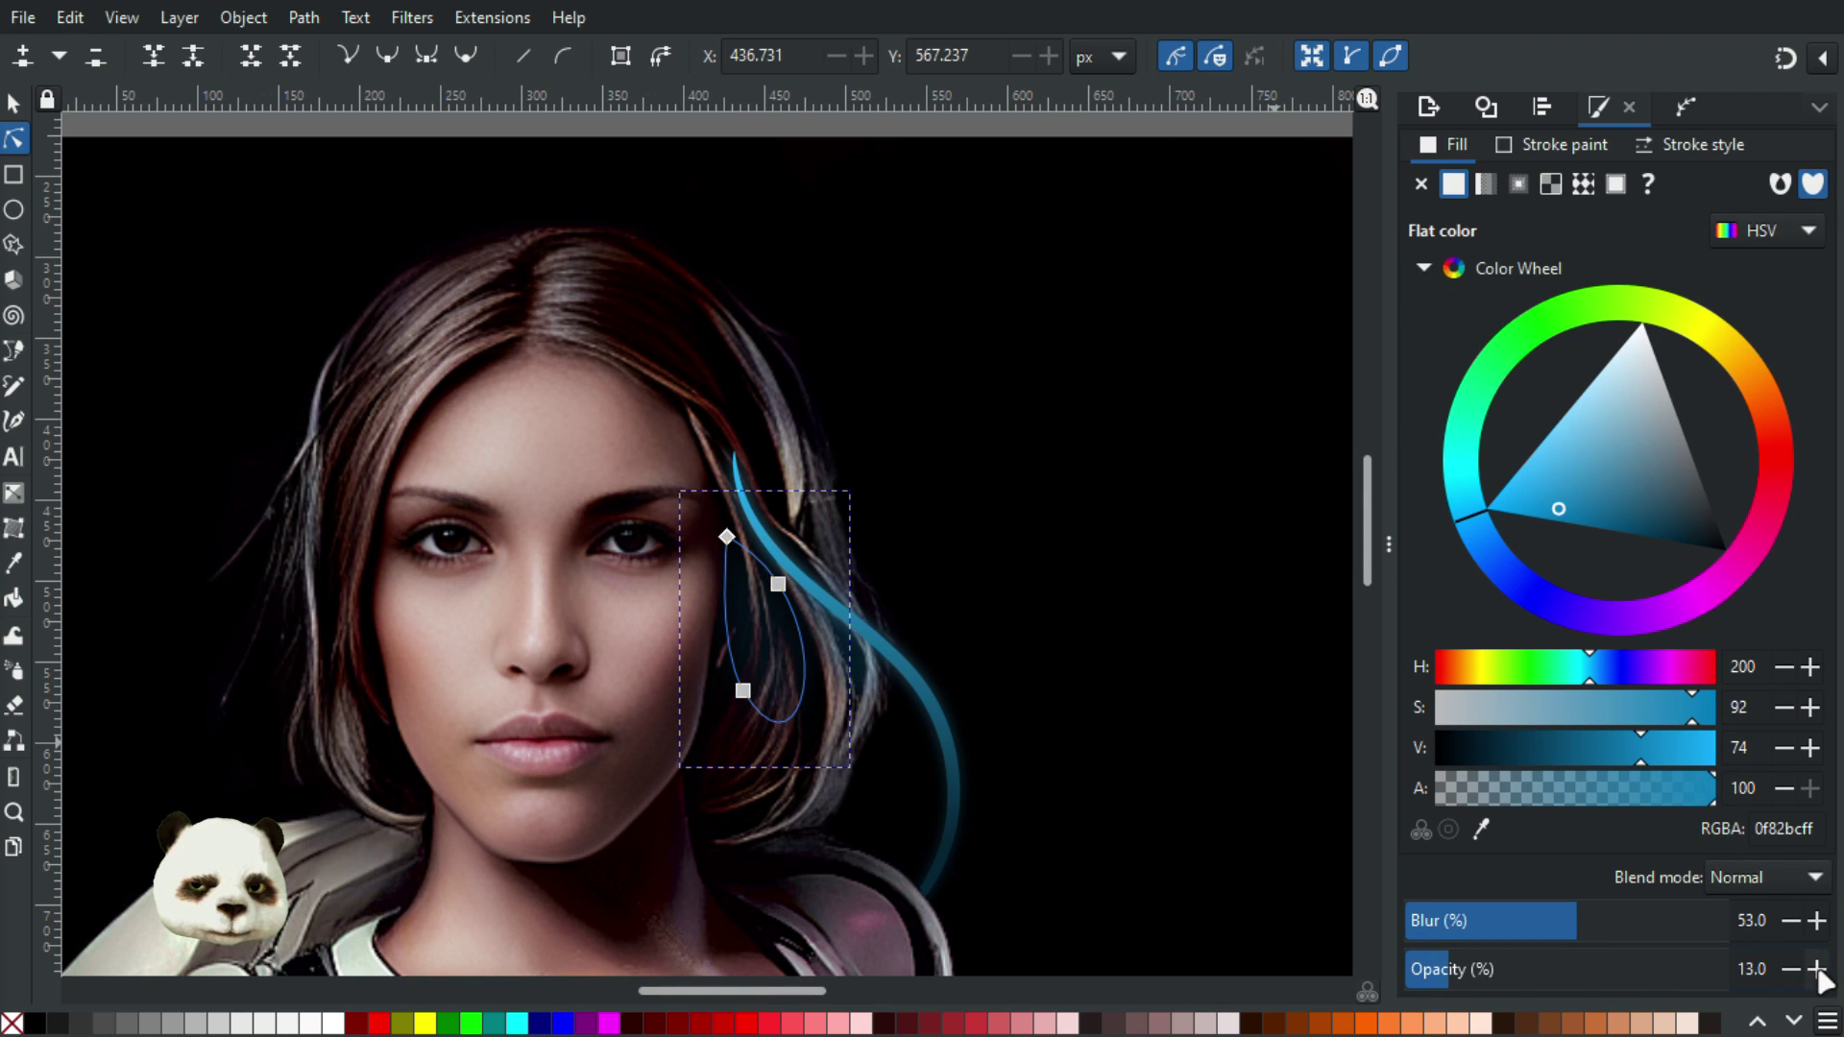
key(Escape)
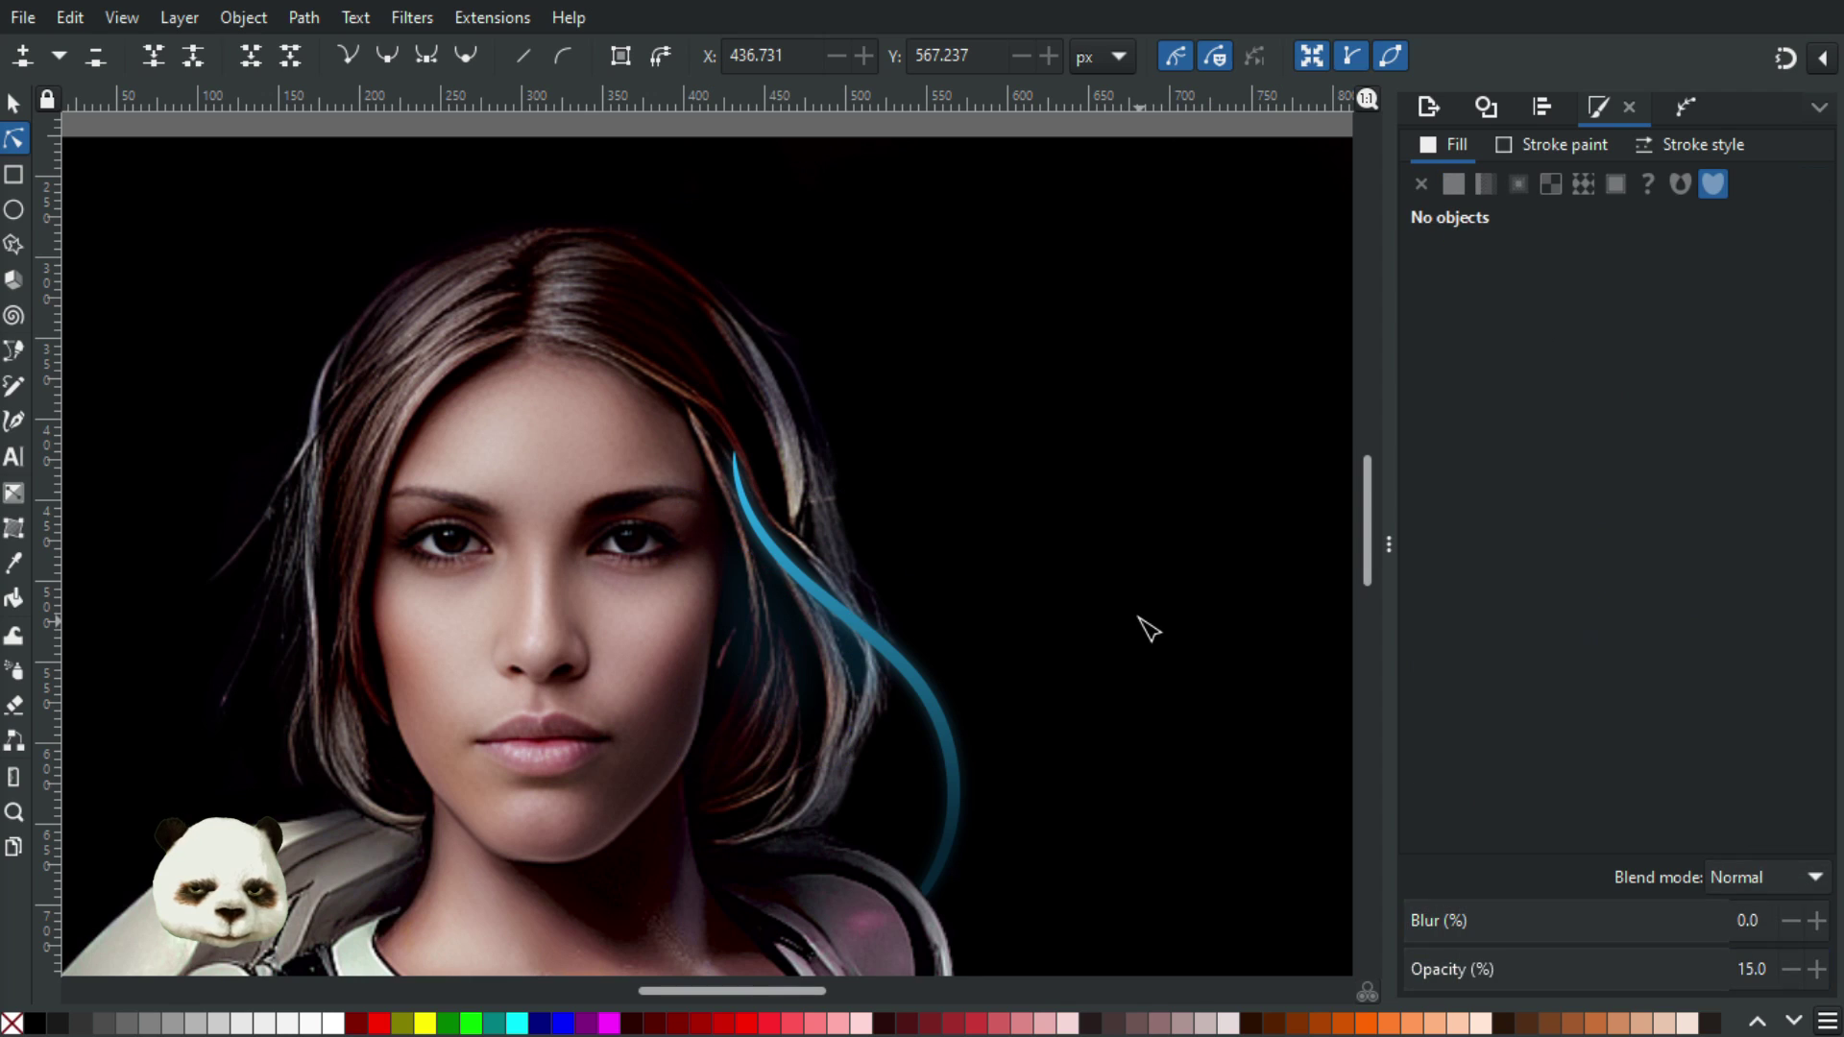
scroll(1140, 620, down, 1)
scroll(1114, 665, up, 2)
scroll(848, 707, up, 1)
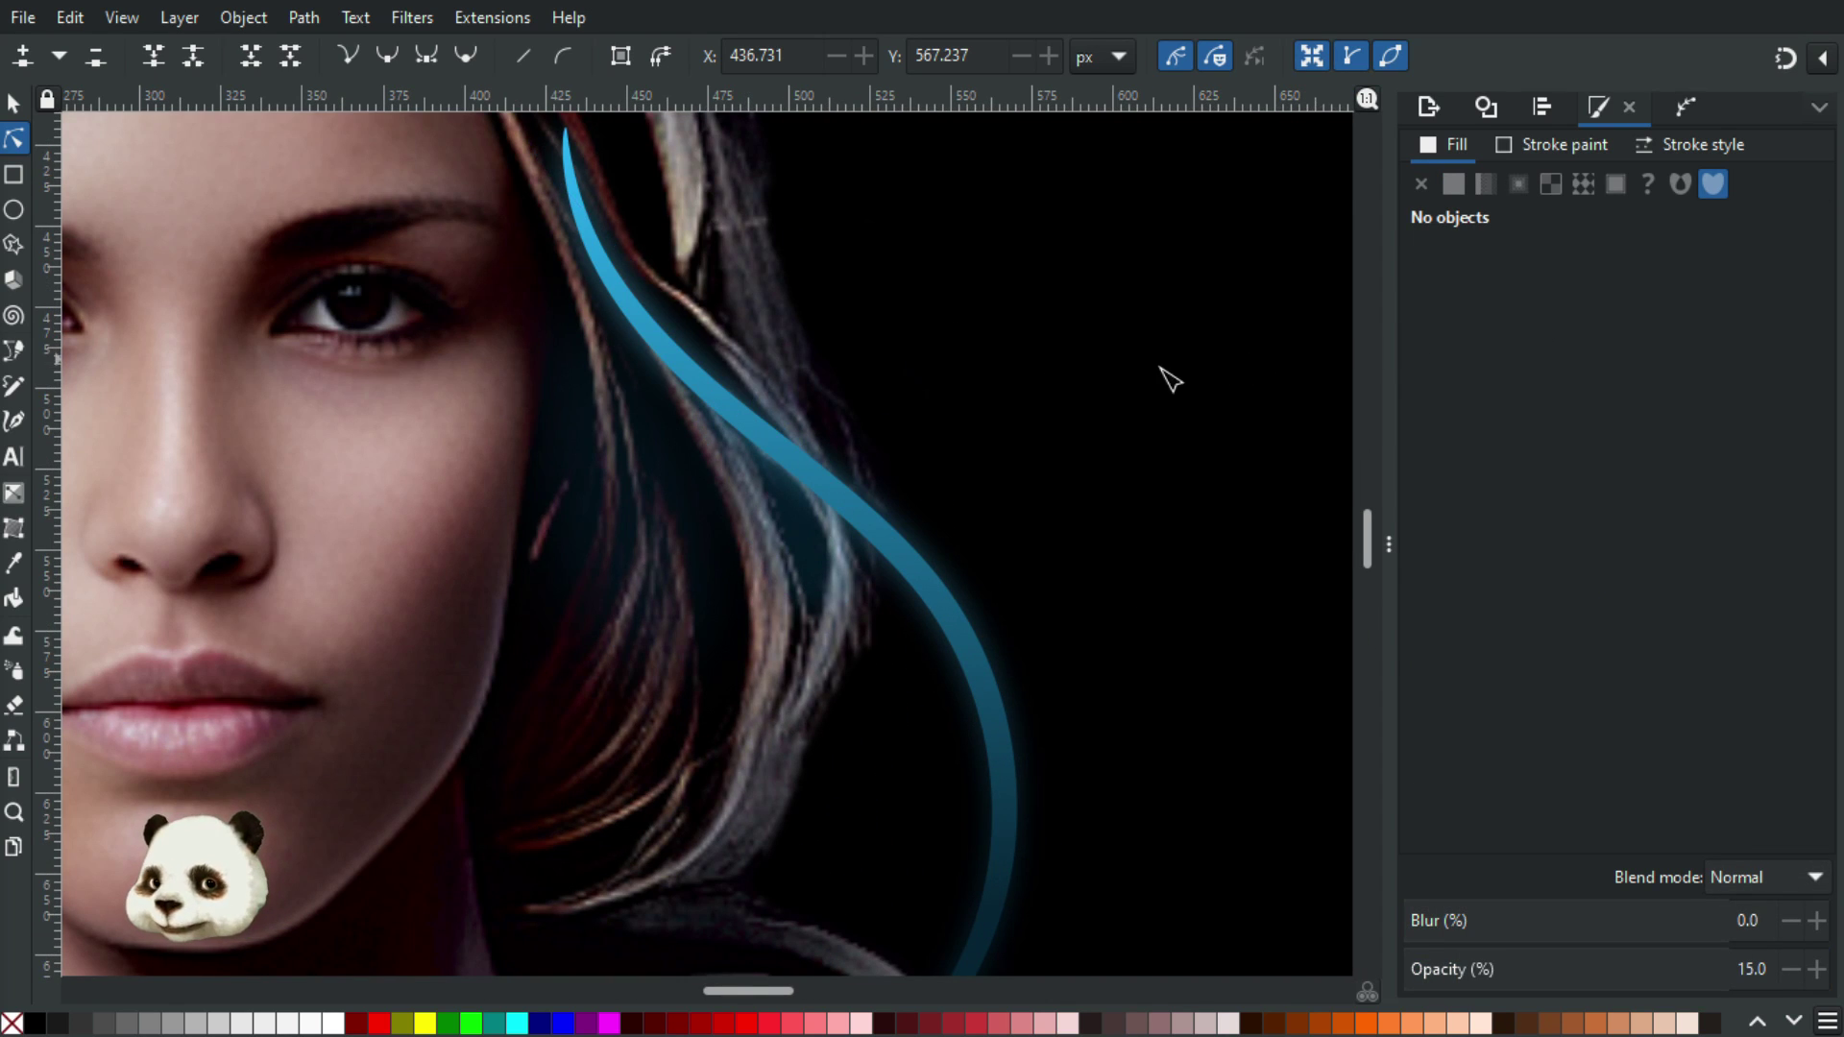
Set the glow shape beside the cheek to 9% opacity and 53% blur, and deselect it
click(618, 524)
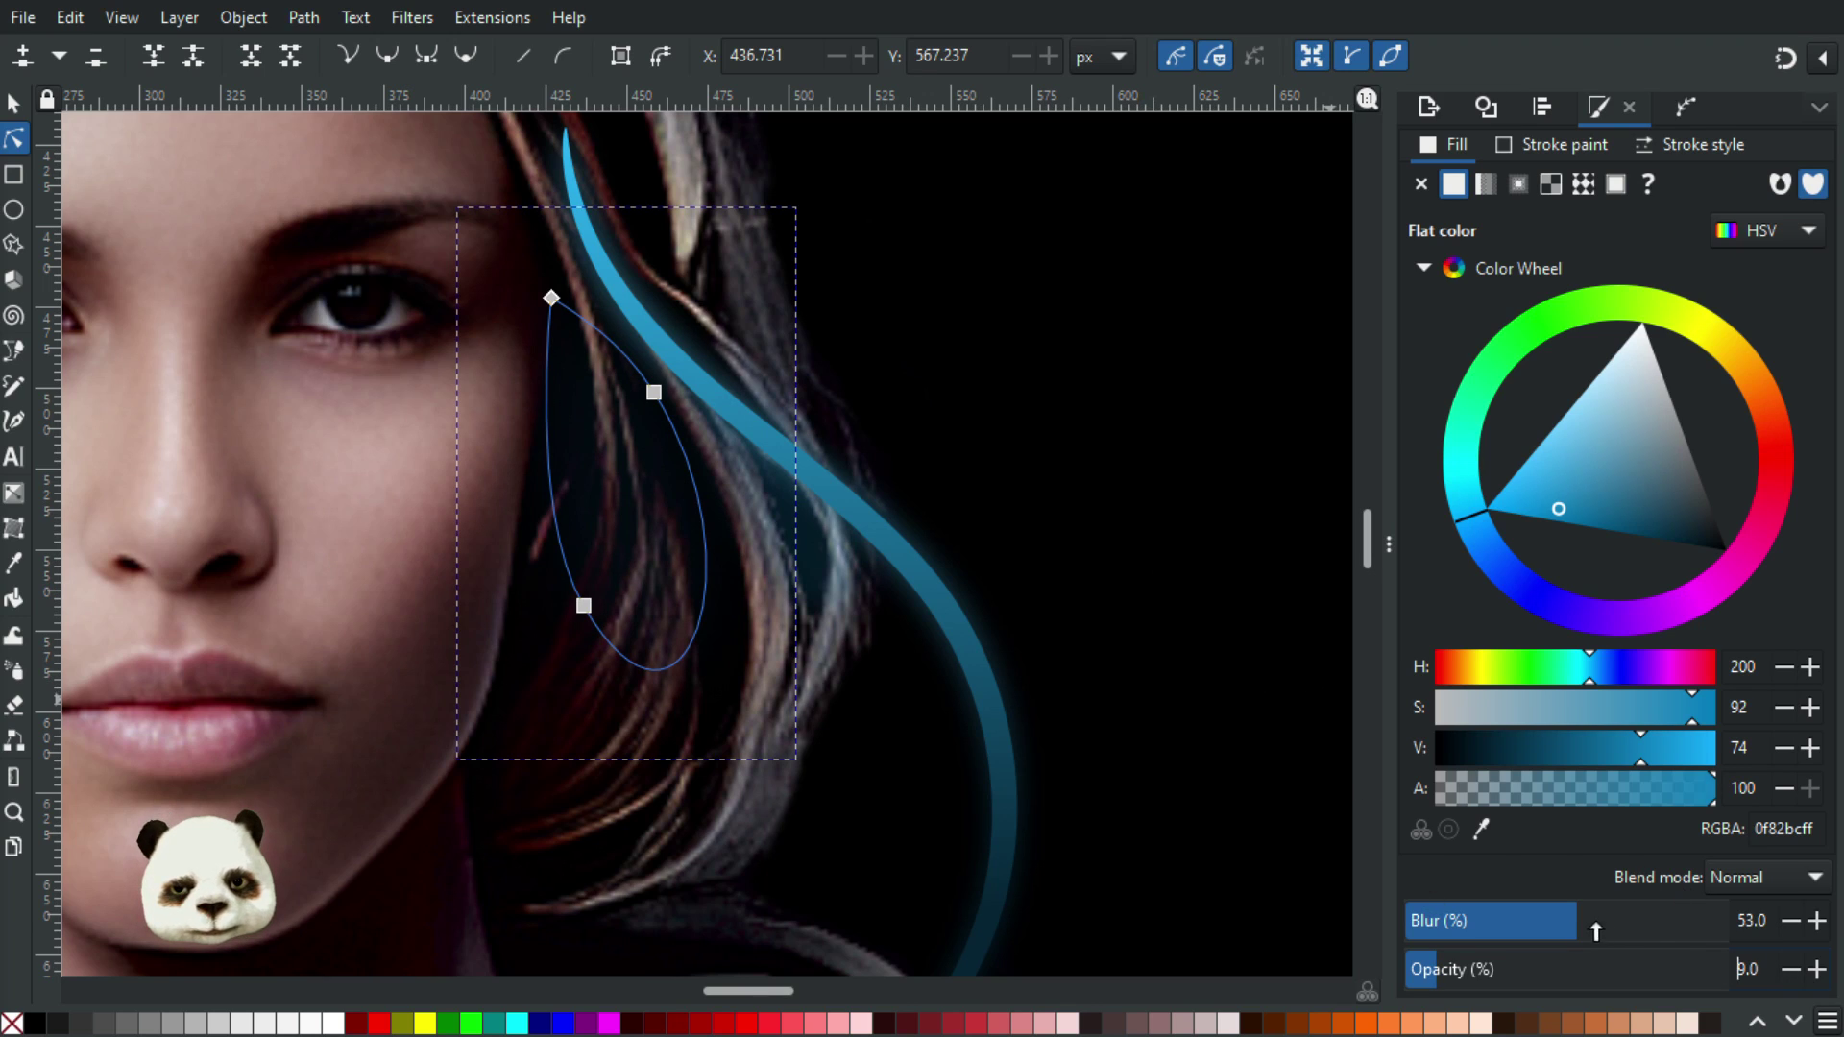
drag(1554, 922, 1506, 905)
click(995, 519)
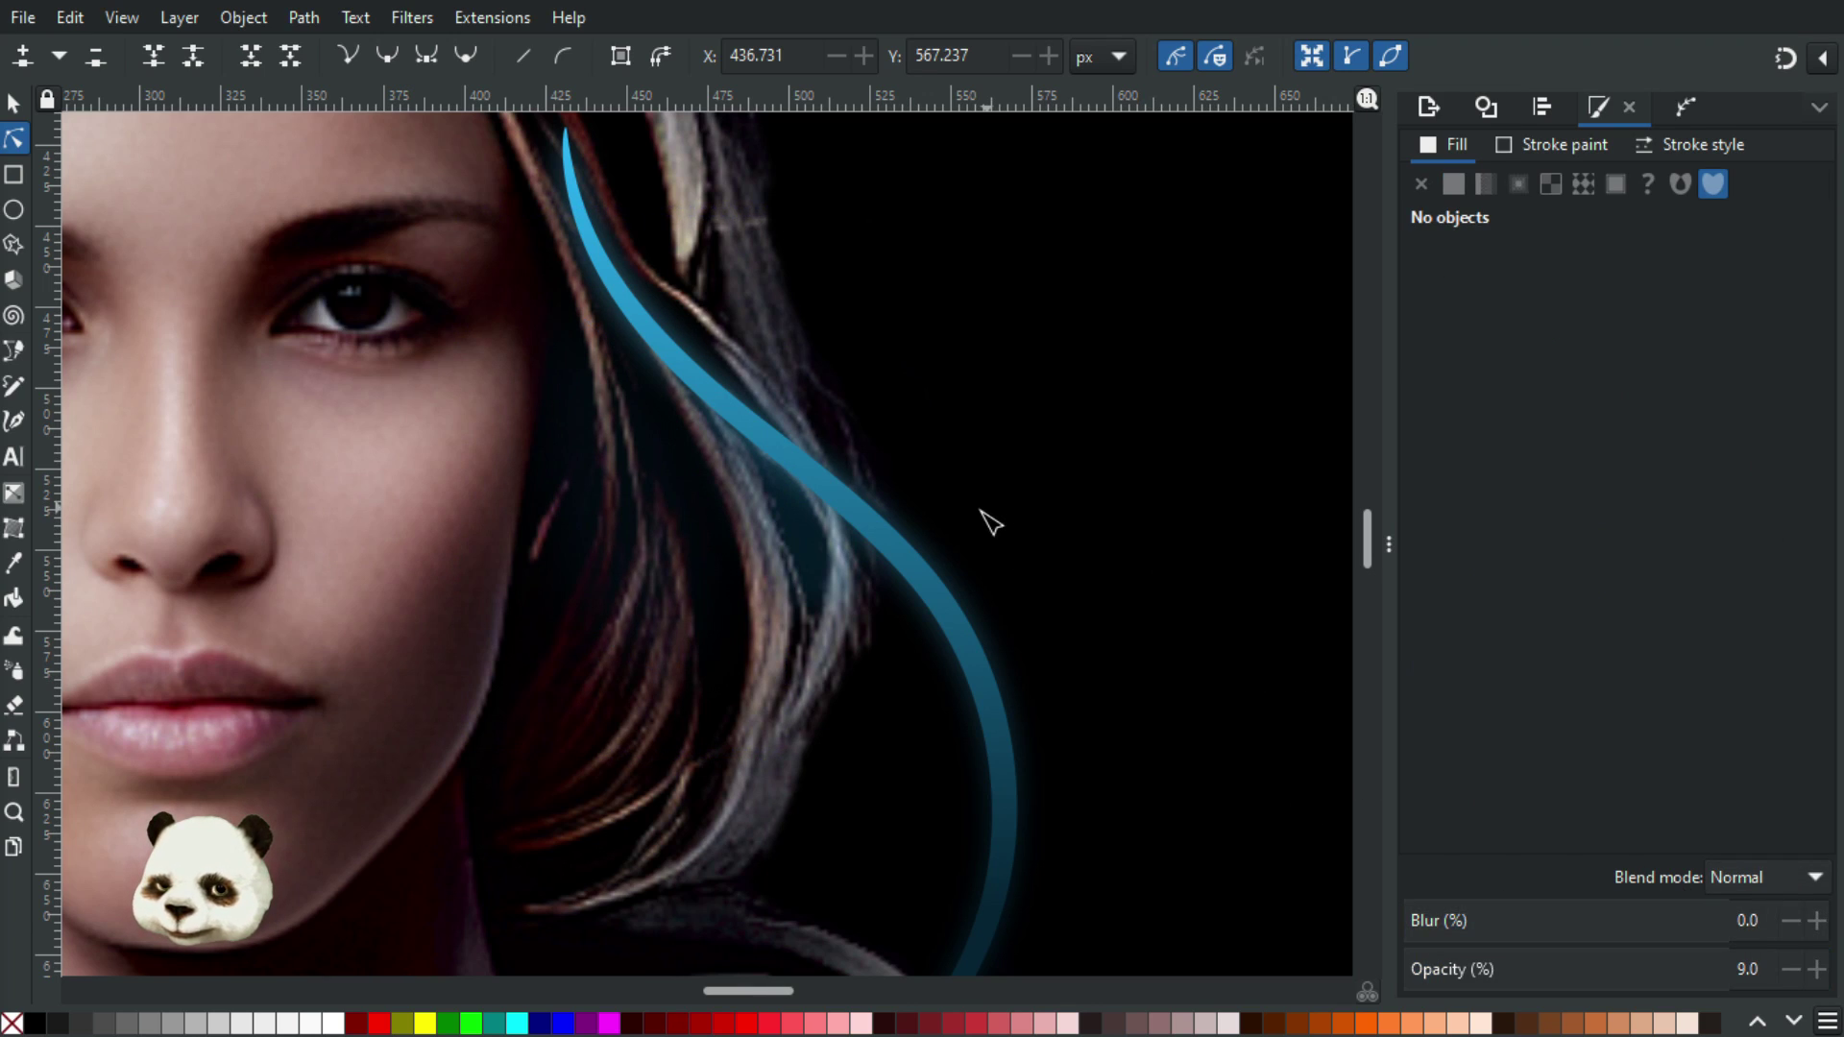
Reduce the opacity of the glow shape under the strand in the outer hair to 15% and deselect it
click(785, 531)
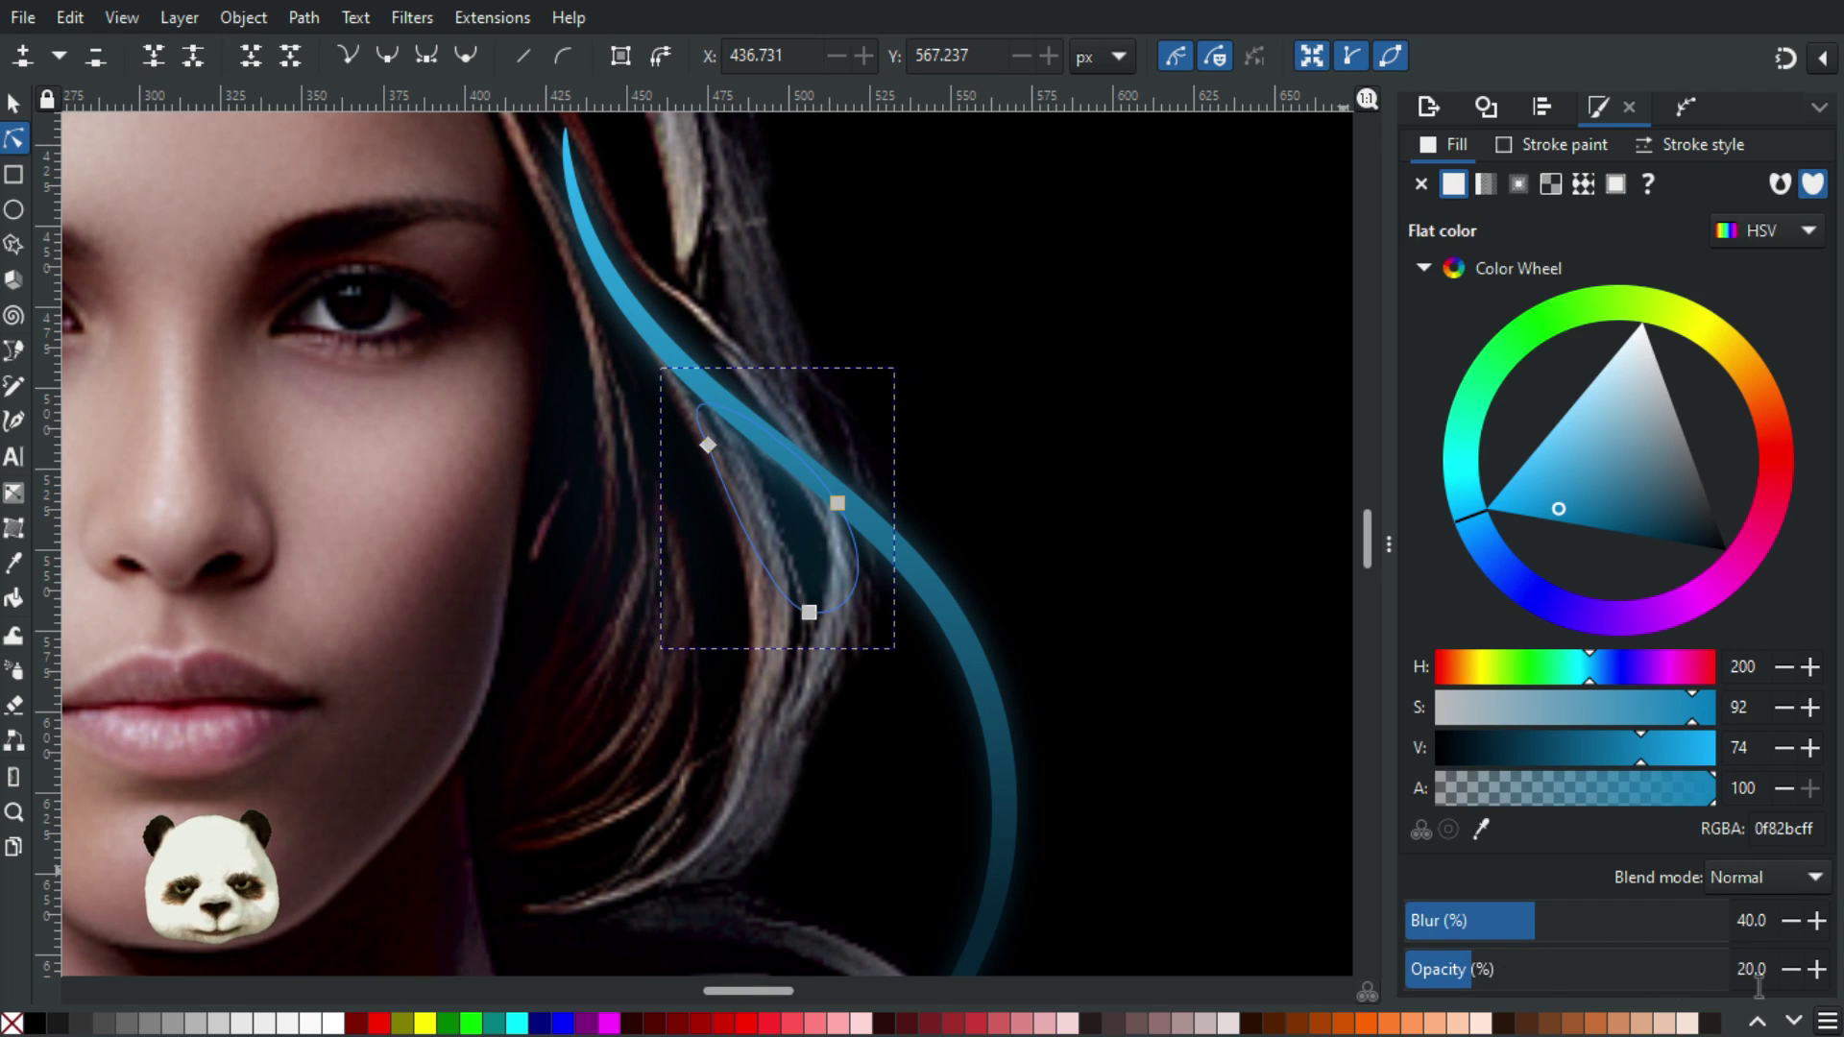
click(1792, 970)
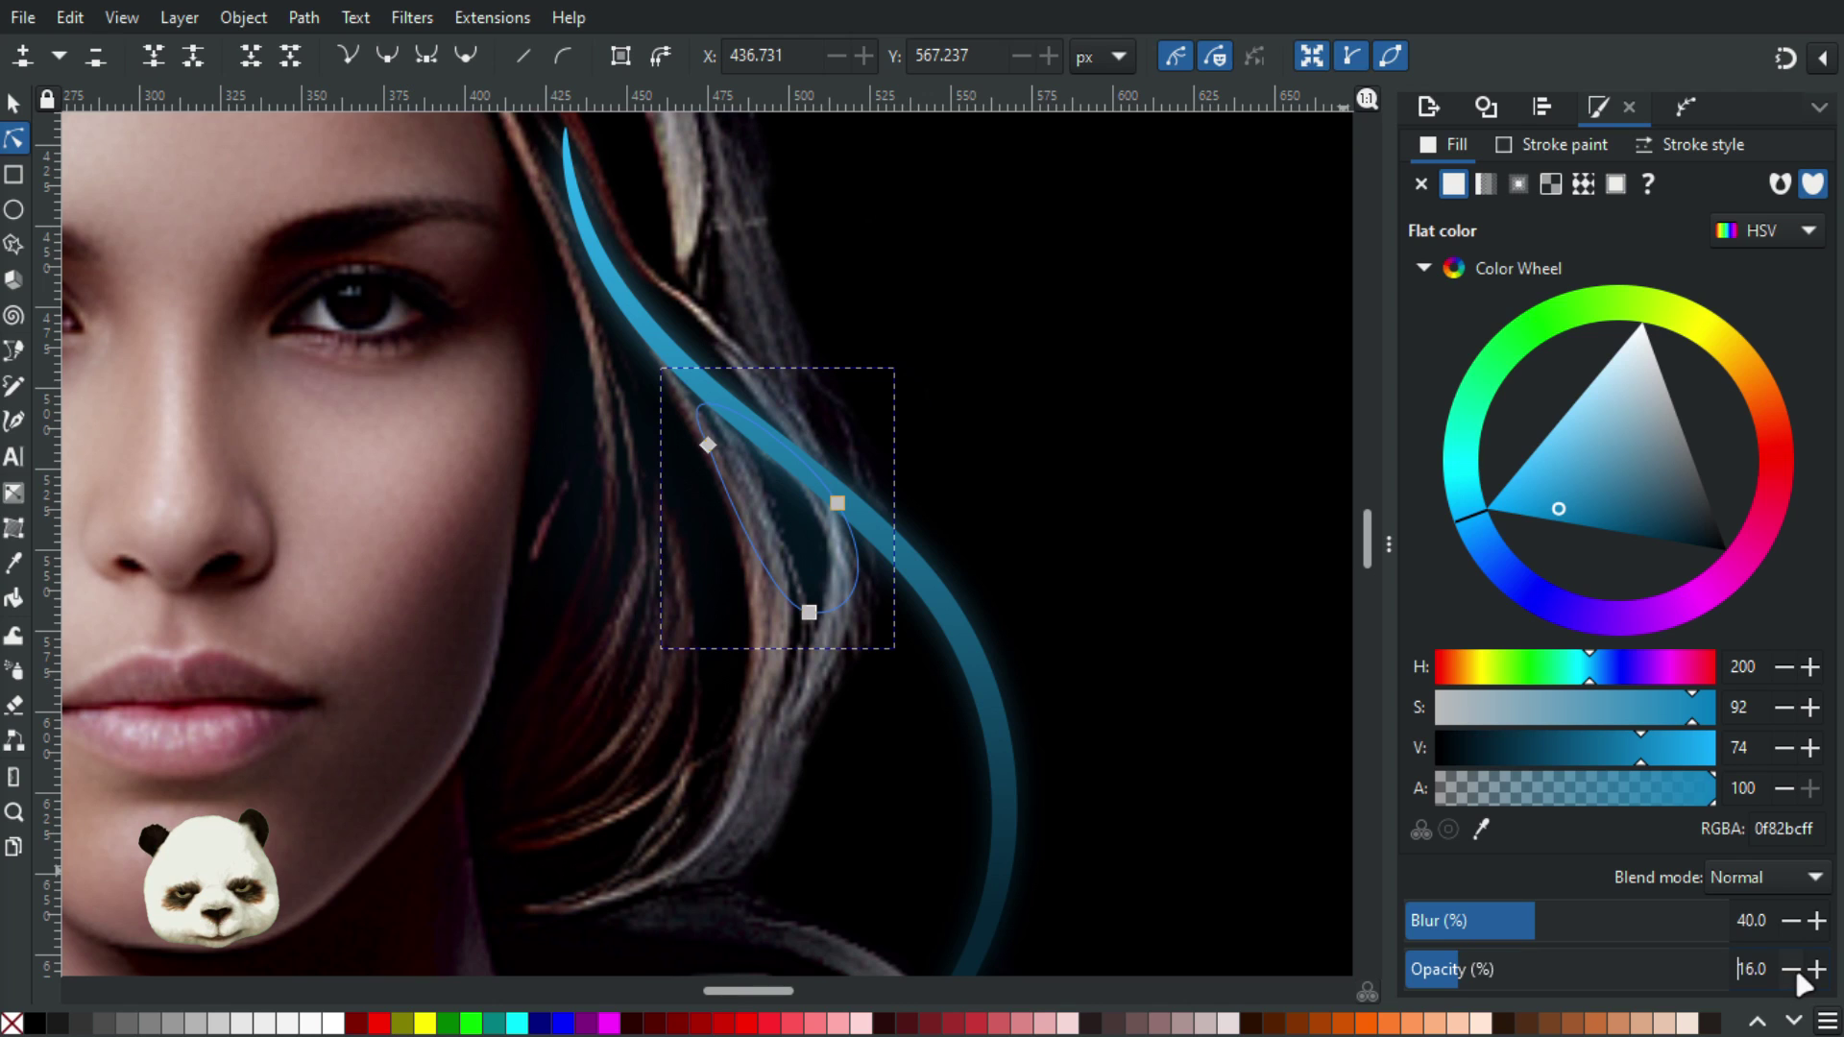
click(996, 627)
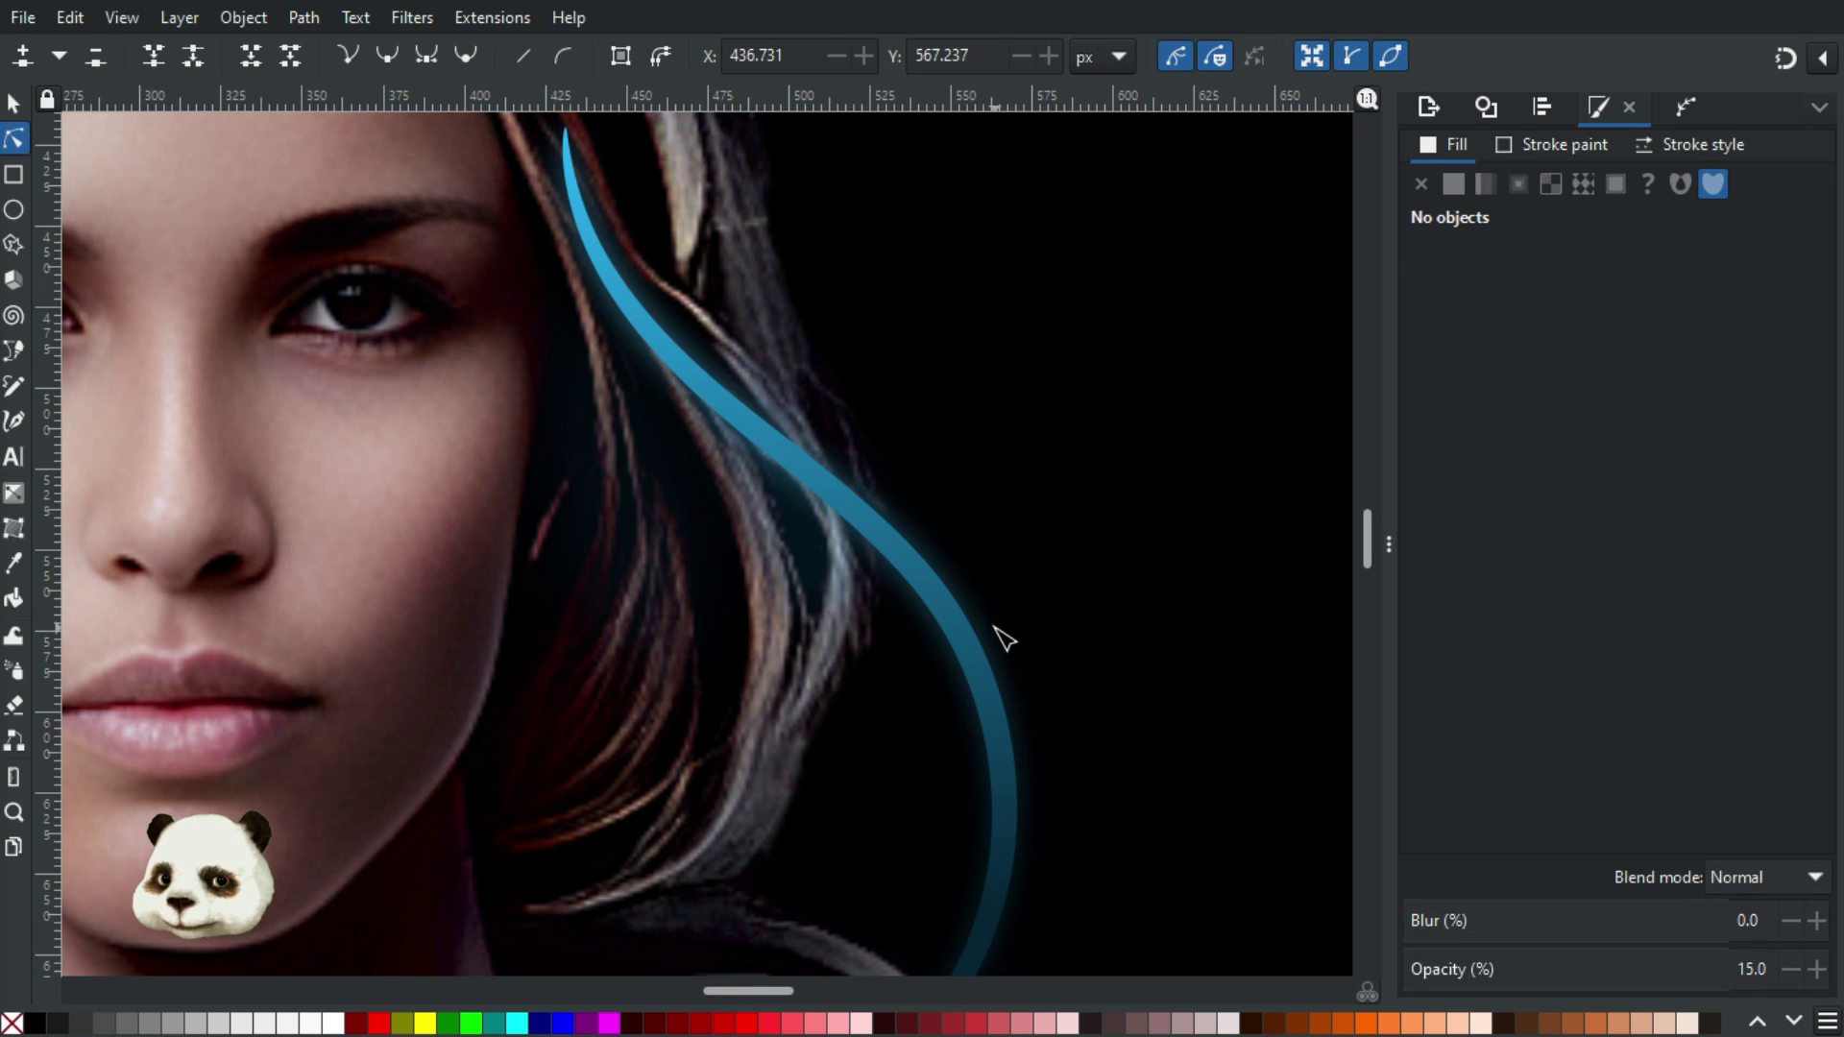
Draw a small curved leaf-like shape on the shoulder armor's rim where the blue strand ends
scroll(1015, 634, down, 2)
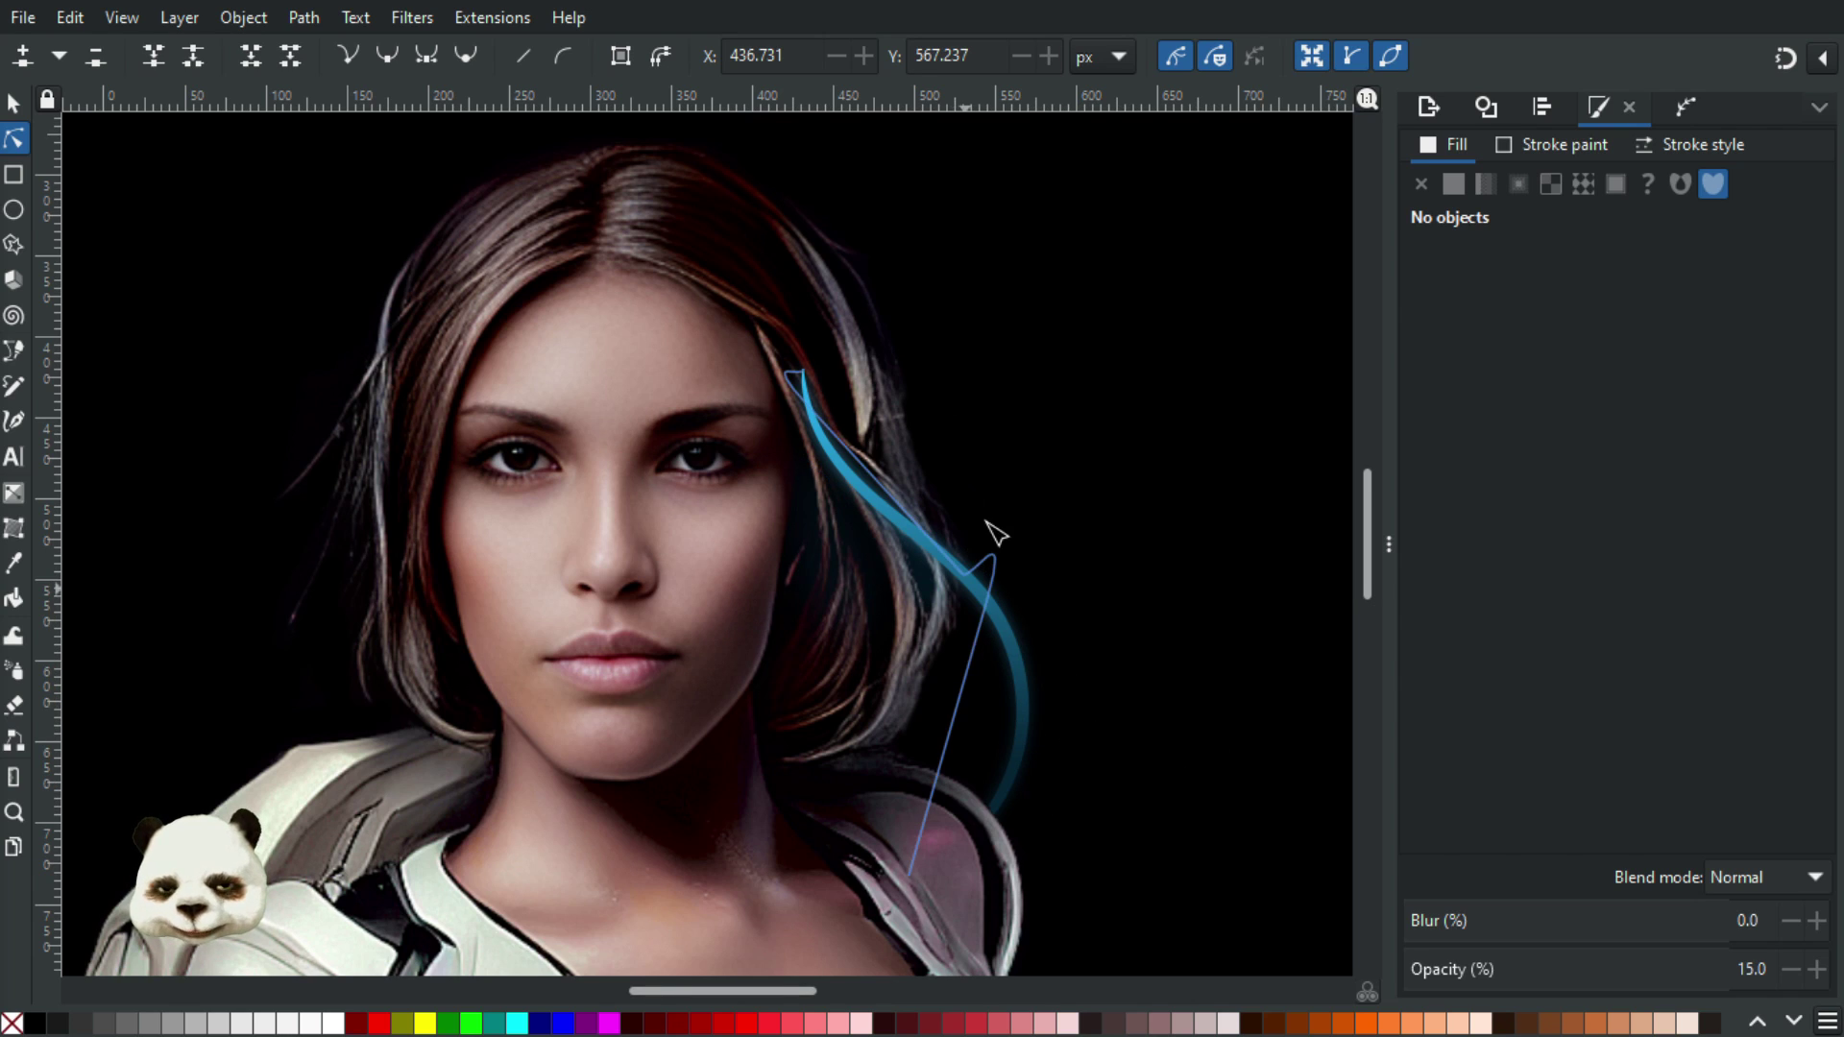
scroll(1060, 860, up, 2)
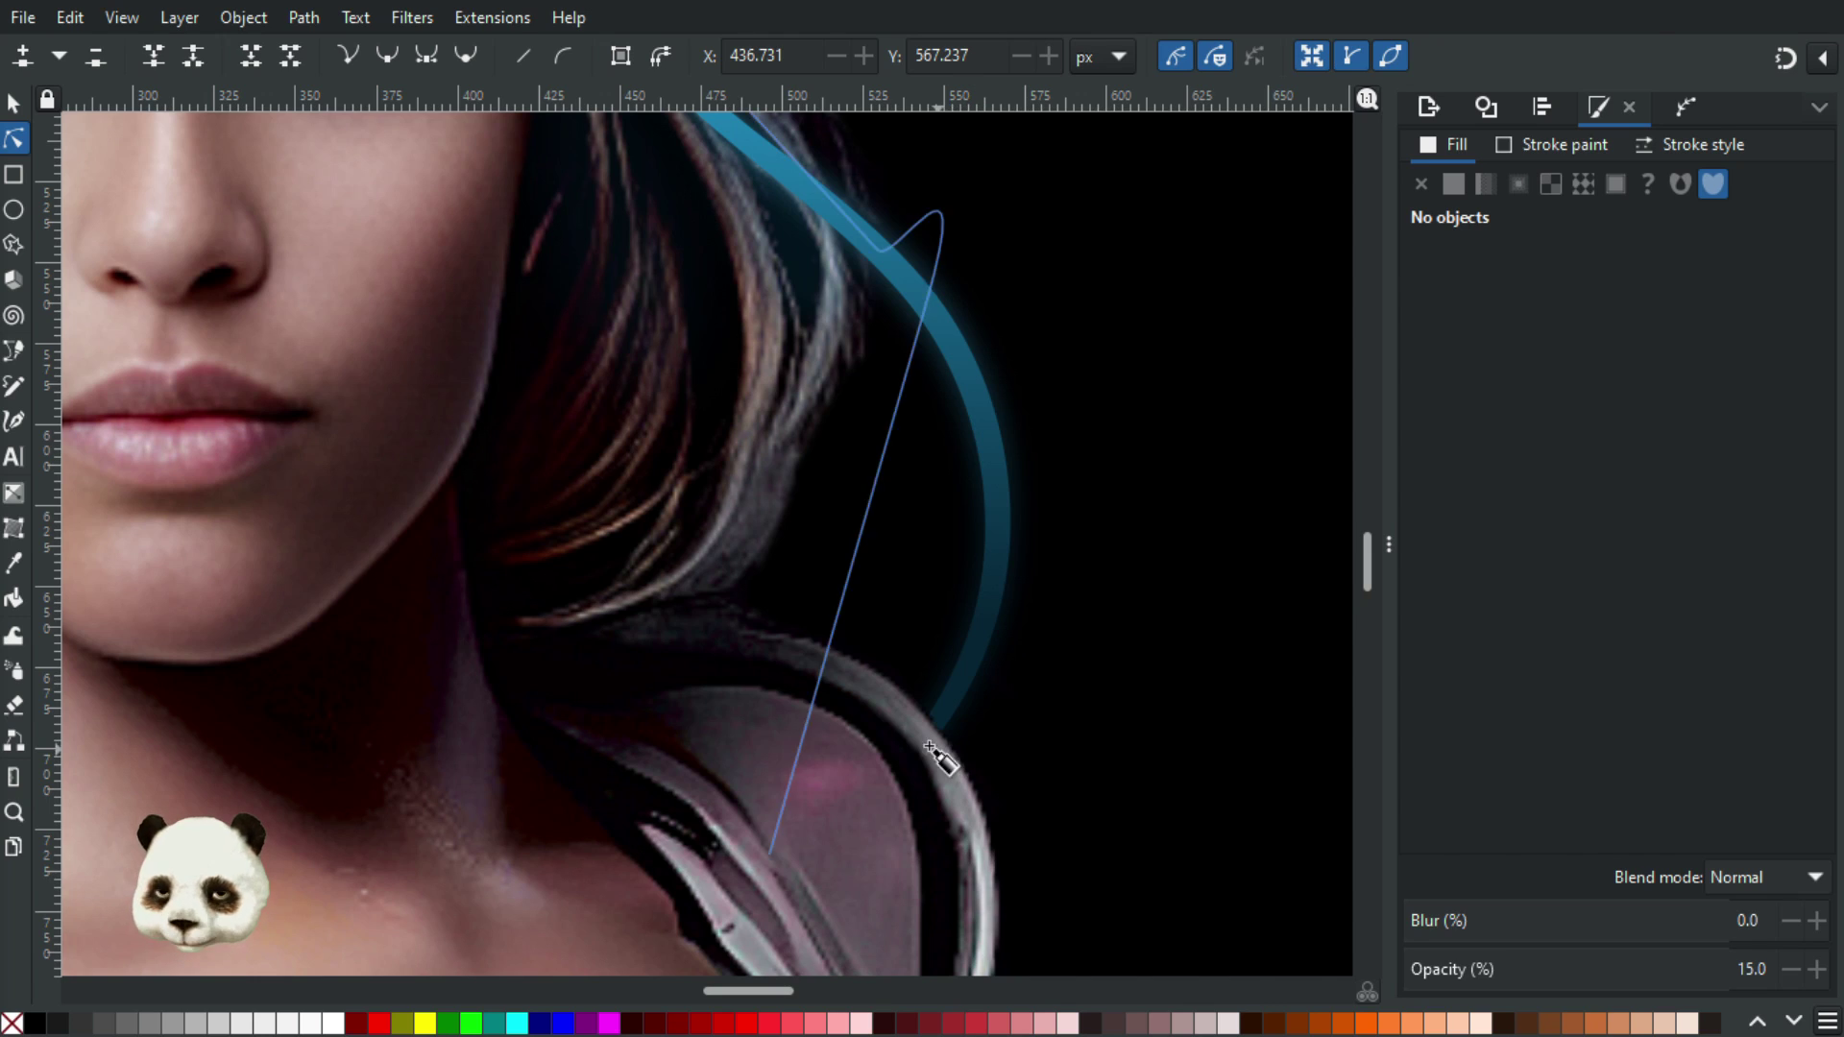
key(b)
click(893, 694)
drag(867, 744, 941, 817)
drag(941, 755, 887, 690)
click(909, 712)
click(963, 802)
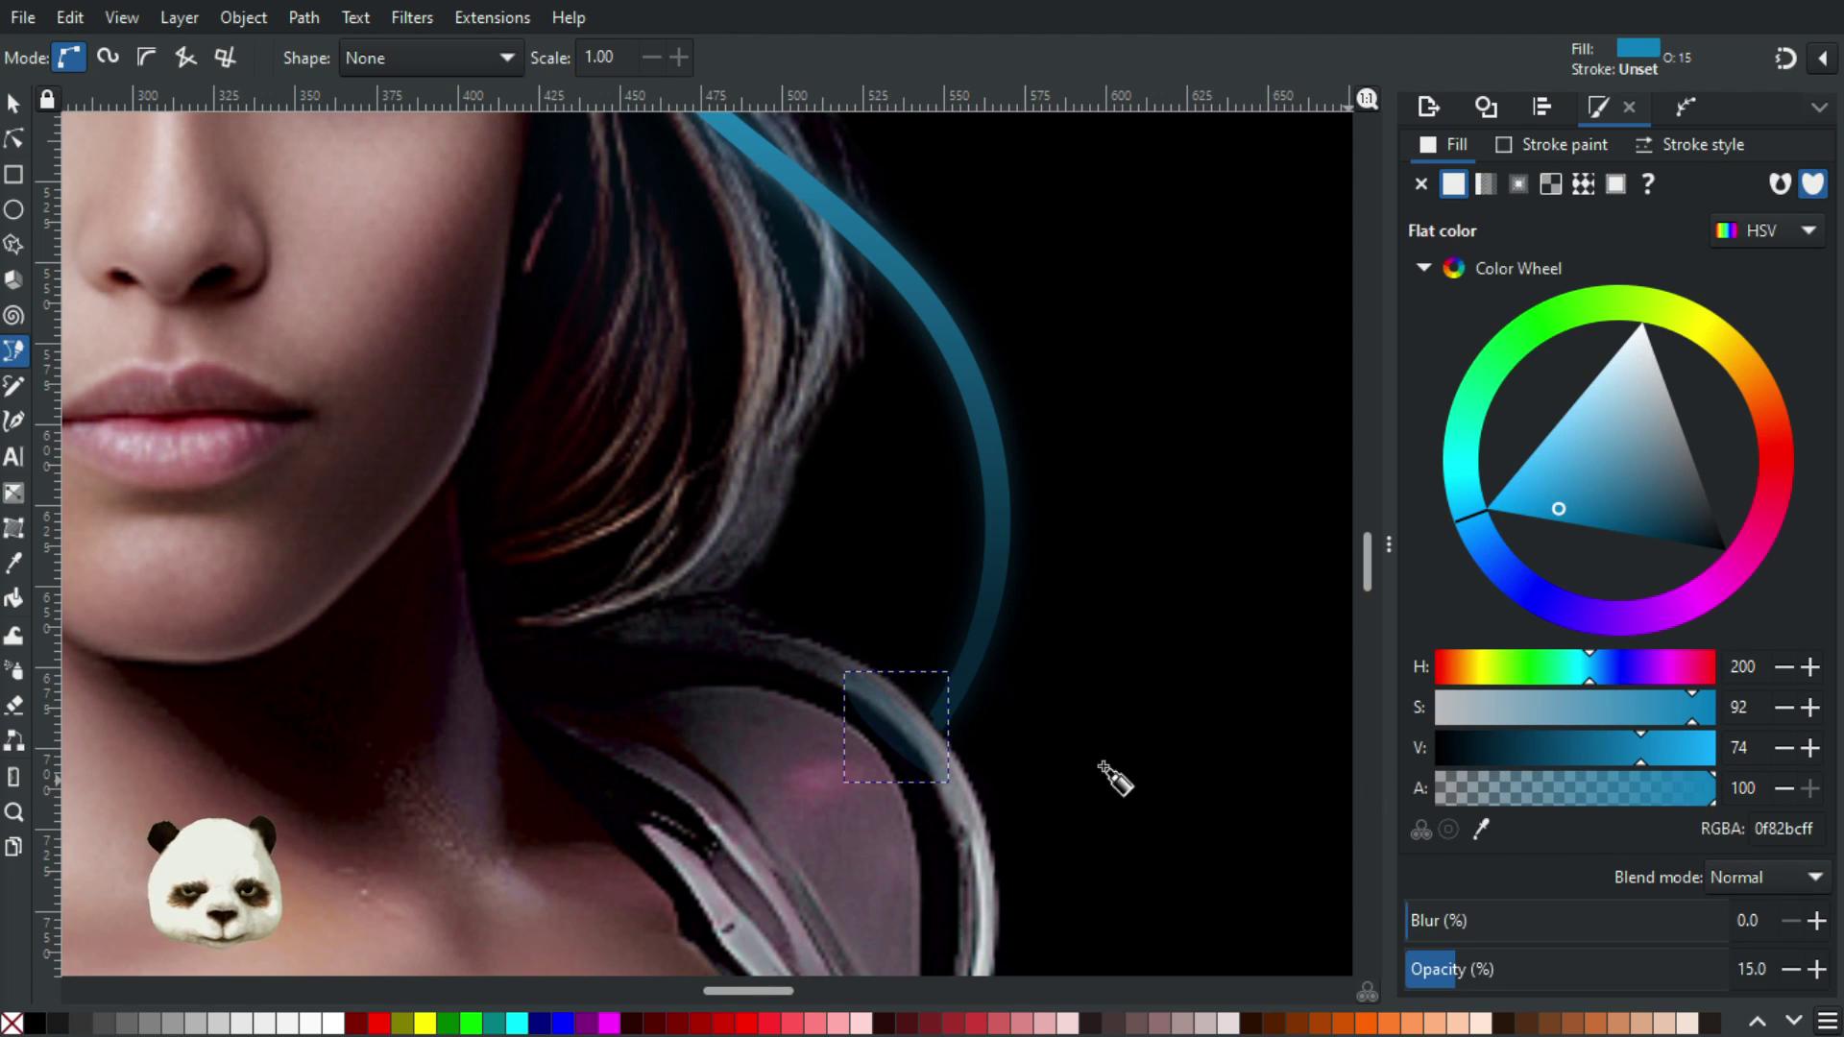
Adjust the outer curve of the shoulder shape and give it 50% blur and 30% opacity
click(14, 138)
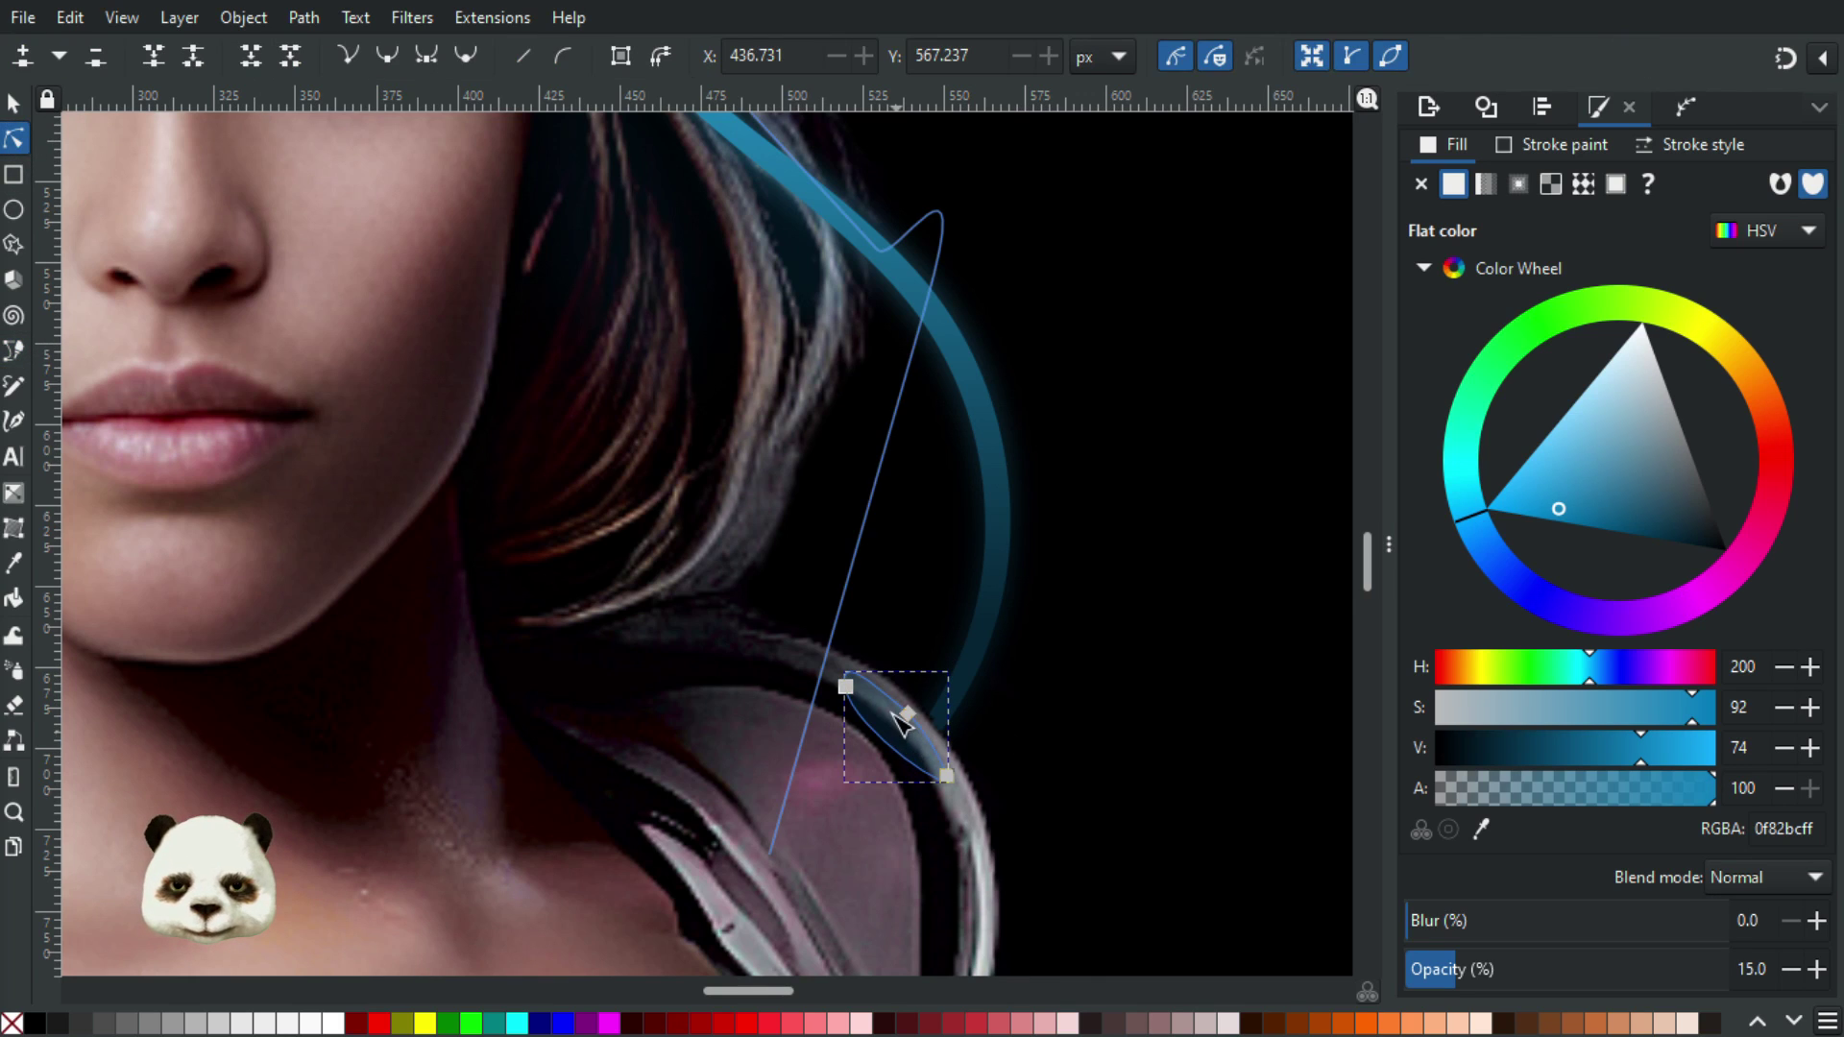
drag(916, 710, 920, 710)
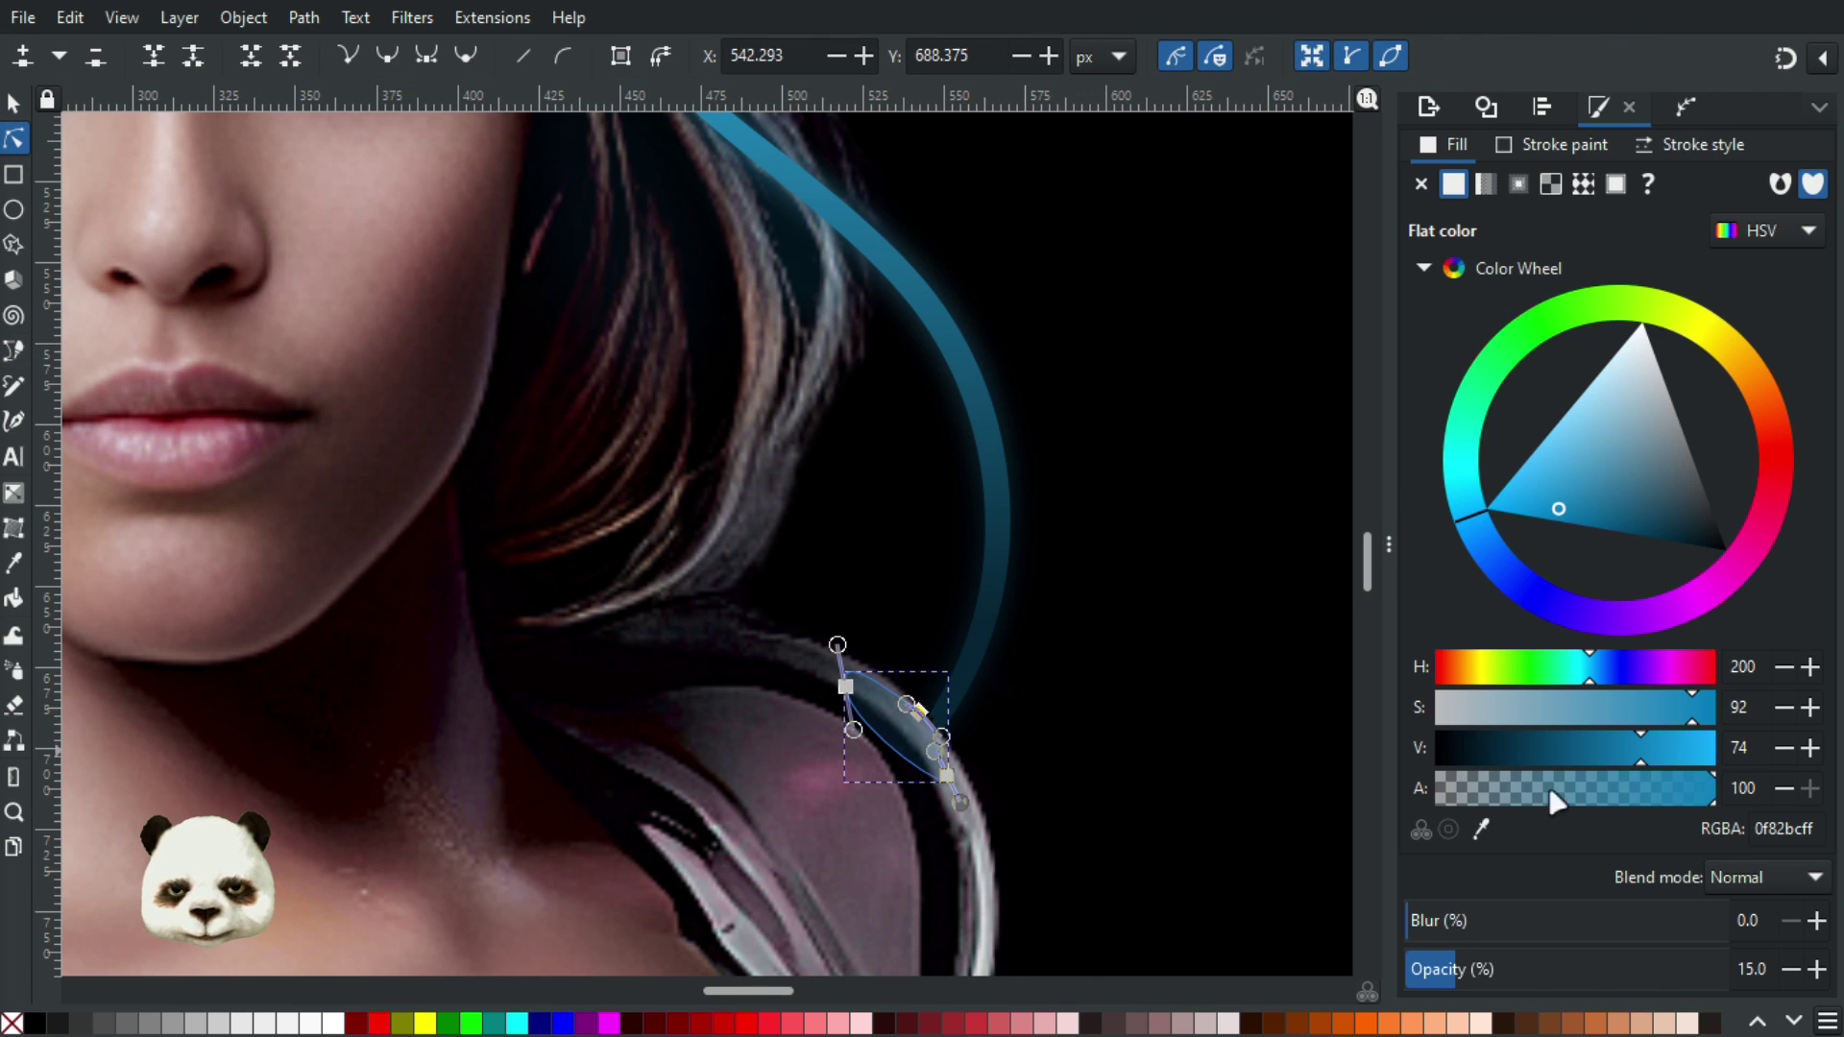
click(1568, 926)
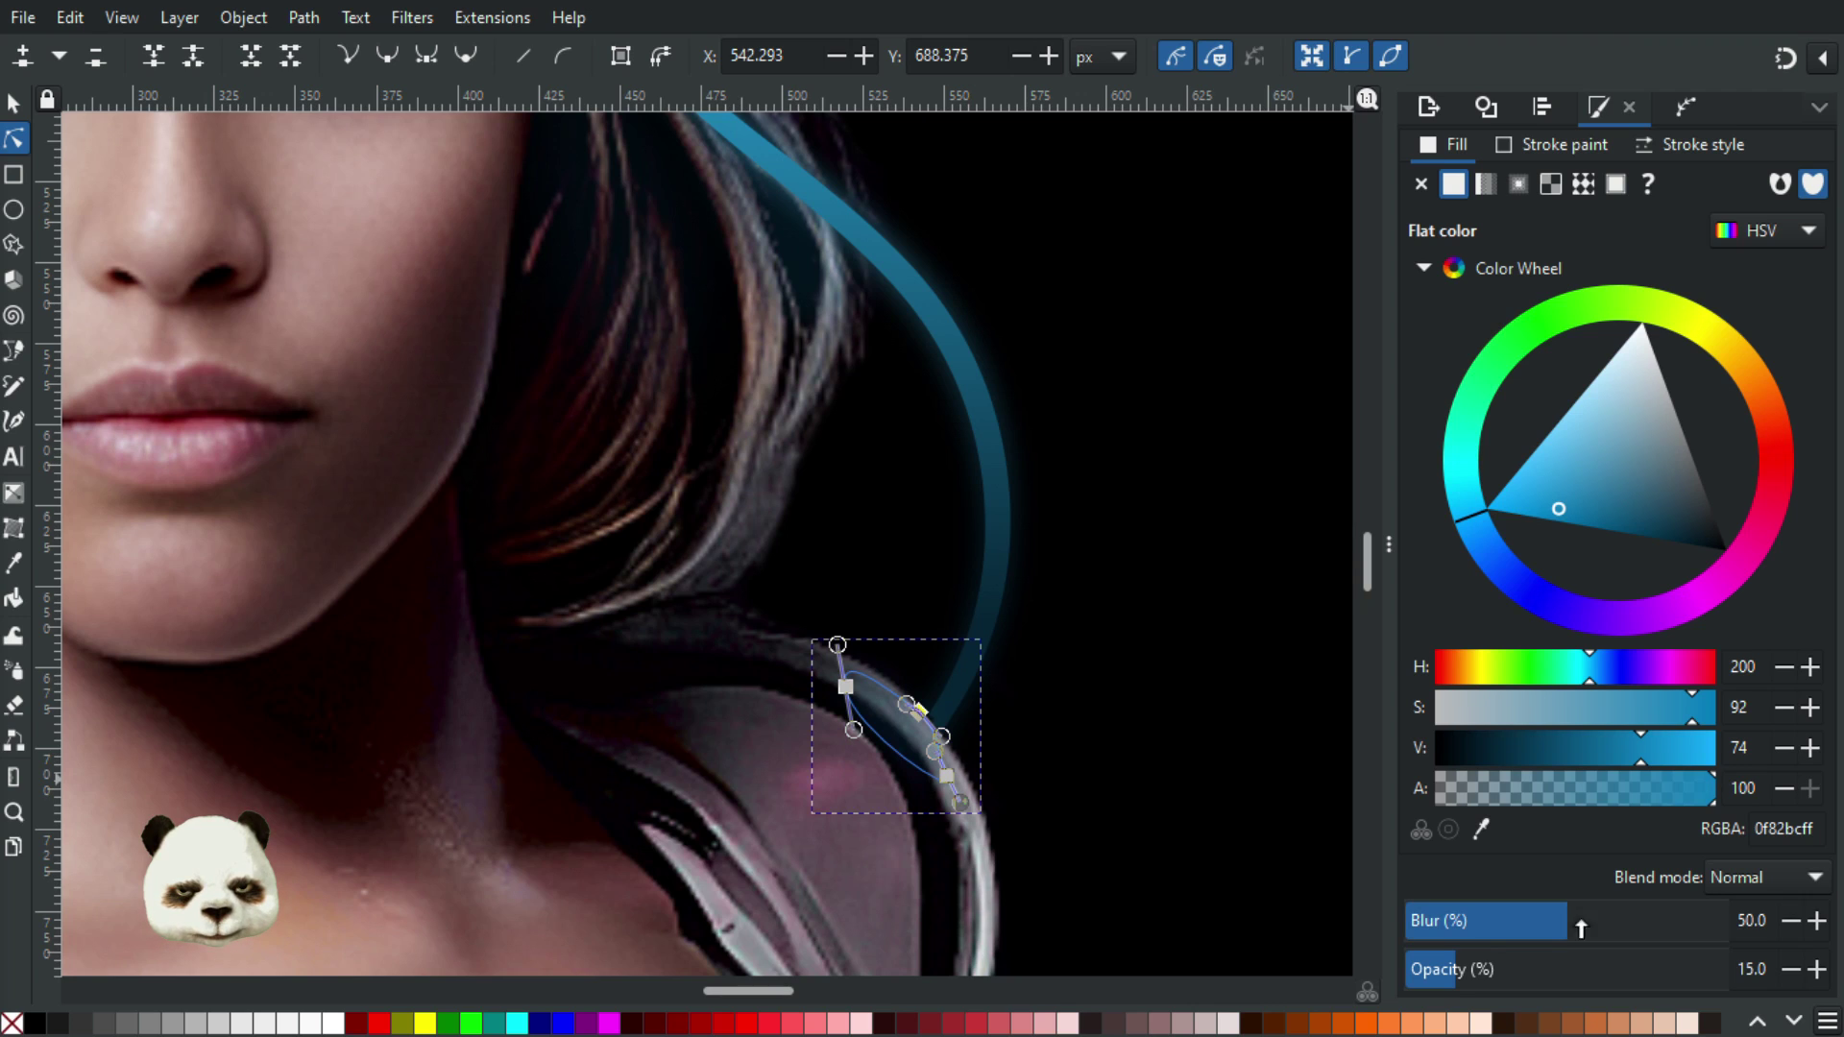
drag(1479, 965, 1515, 963)
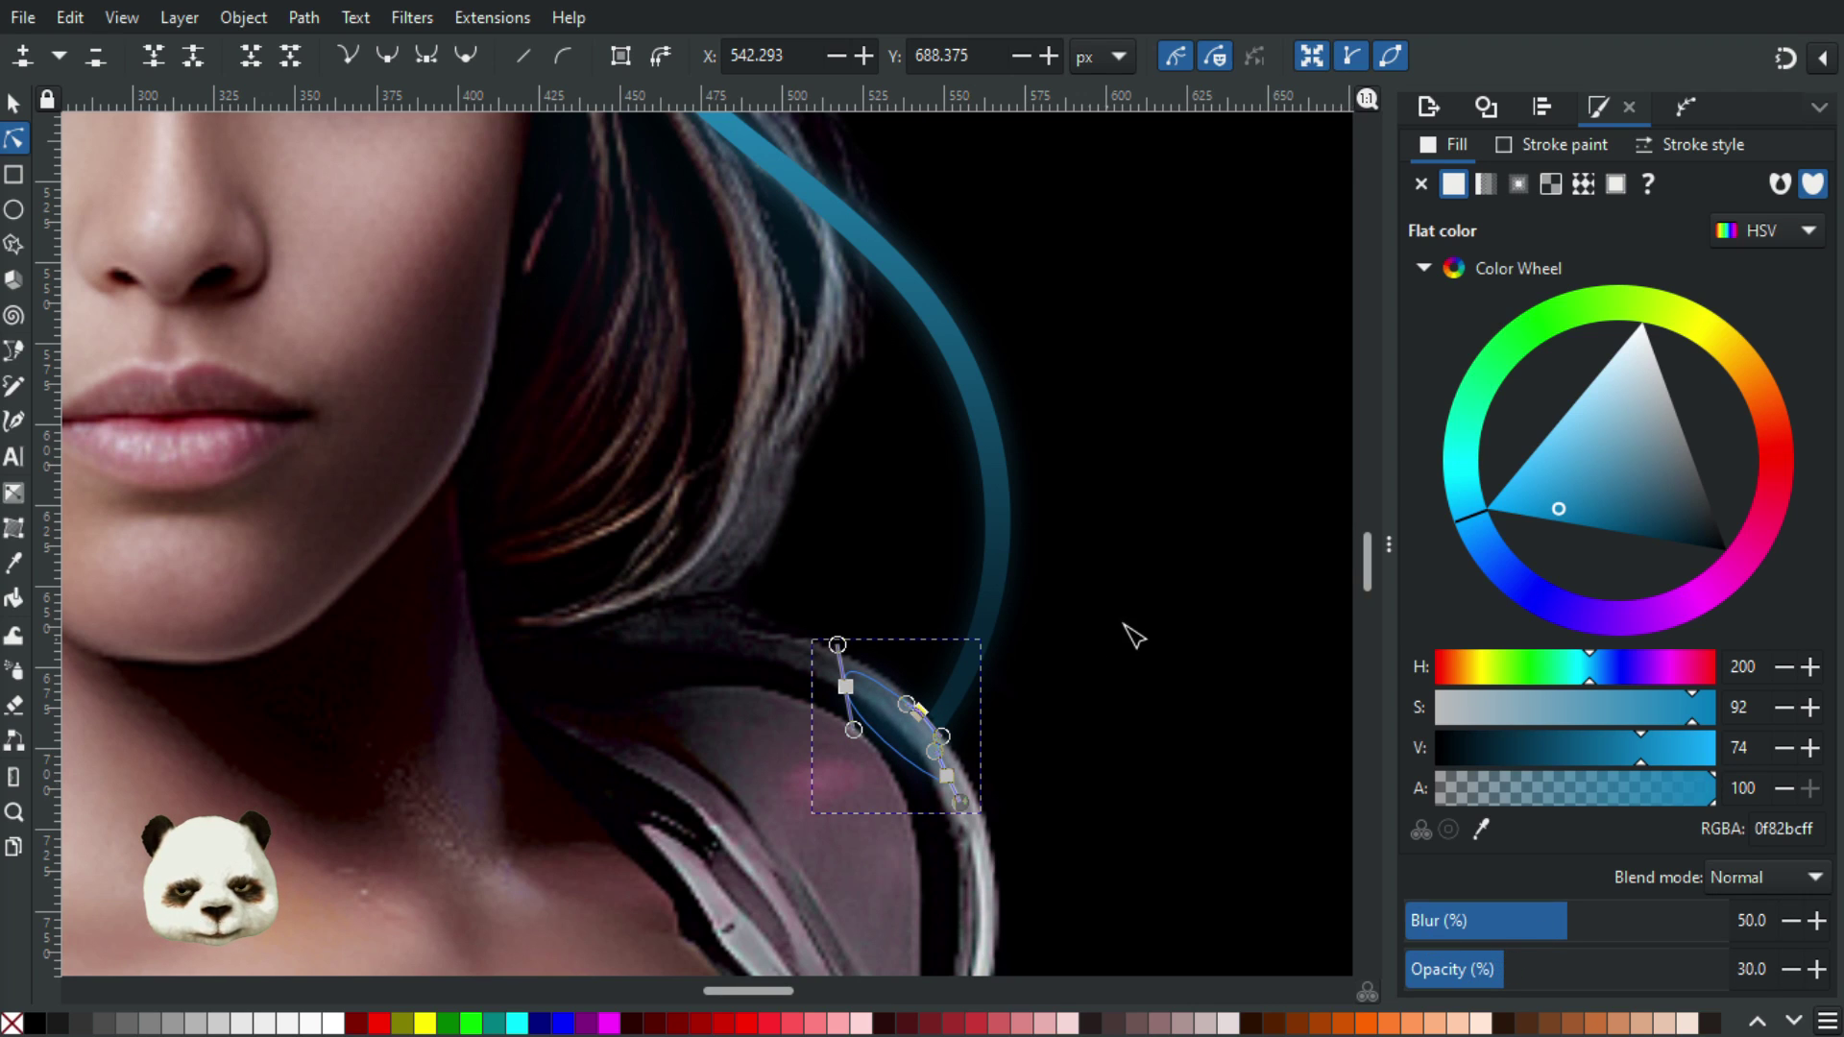
click(1133, 681)
key(5)
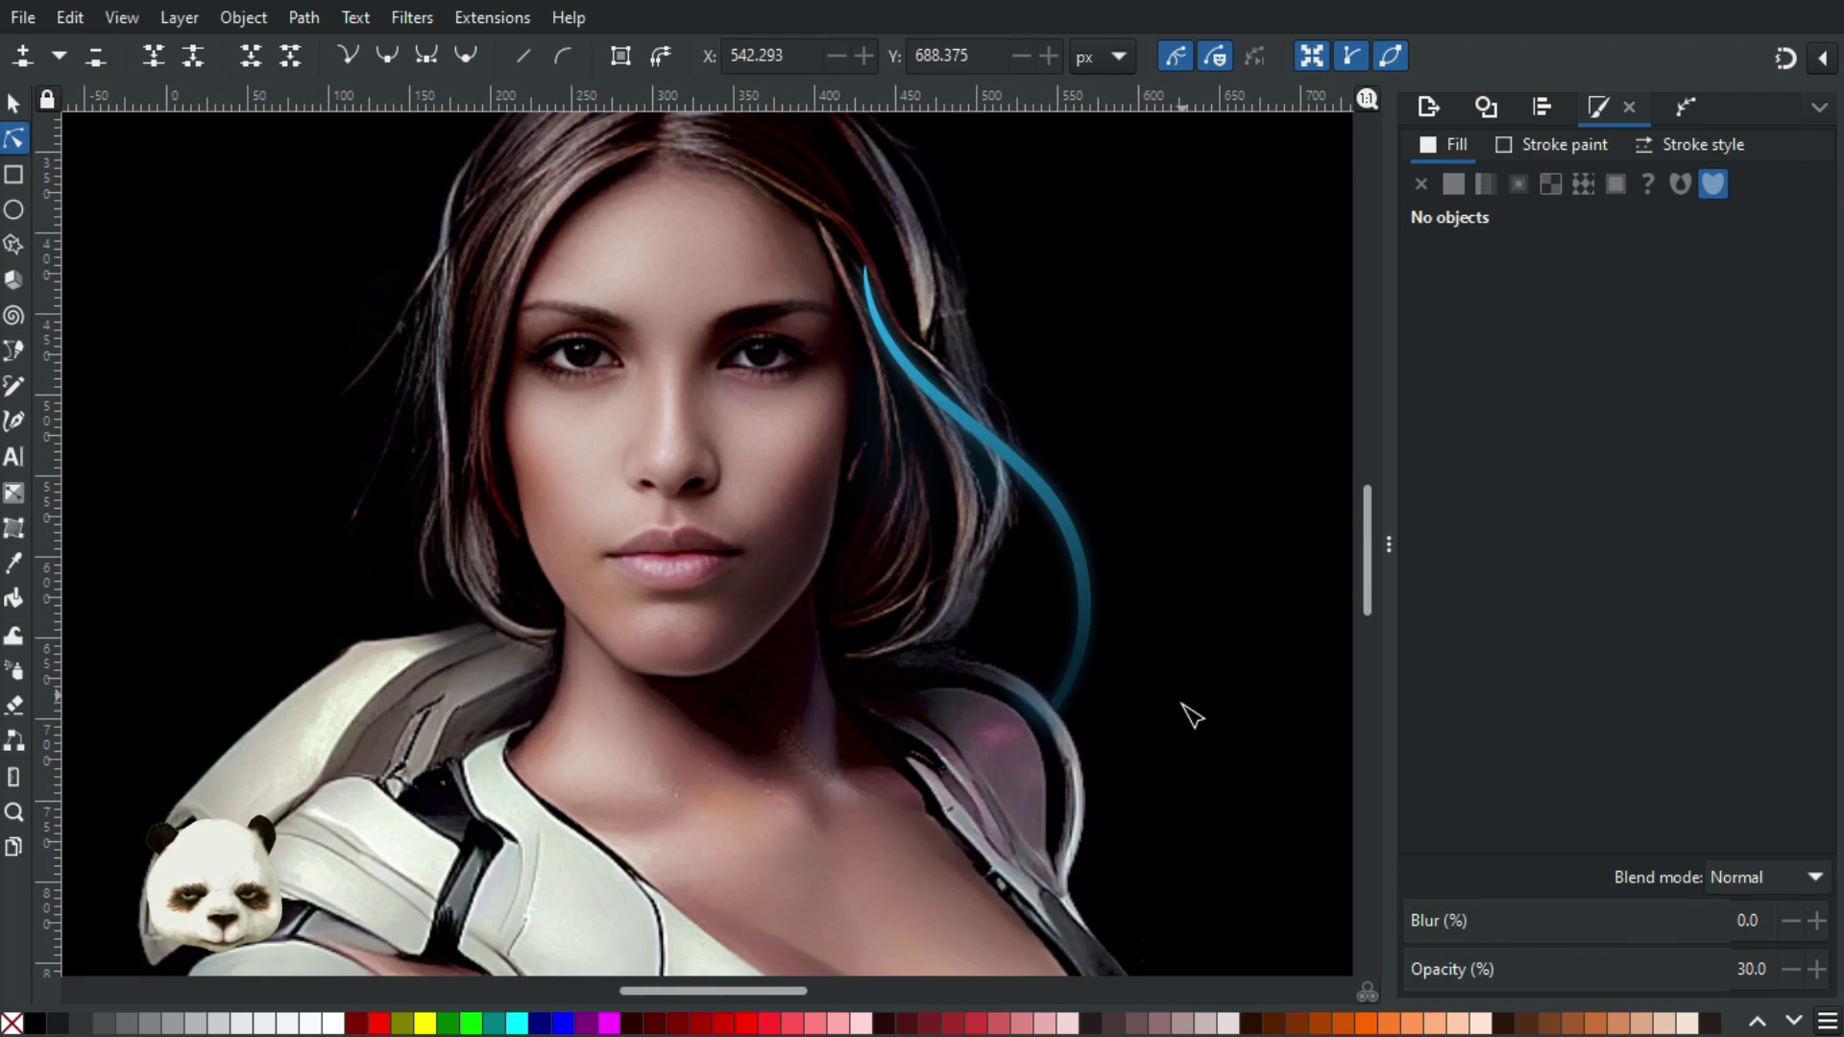
Extend the shoulder glow along the armor rim by moving its lower node to about X 554.4, Y 715.4 px
key(grave)
click(944, 716)
mouse_move(951, 747)
mouse_down()
mouse_move(962, 769)
mouse_move(956, 730)
mouse_move(979, 759)
mouse_up()
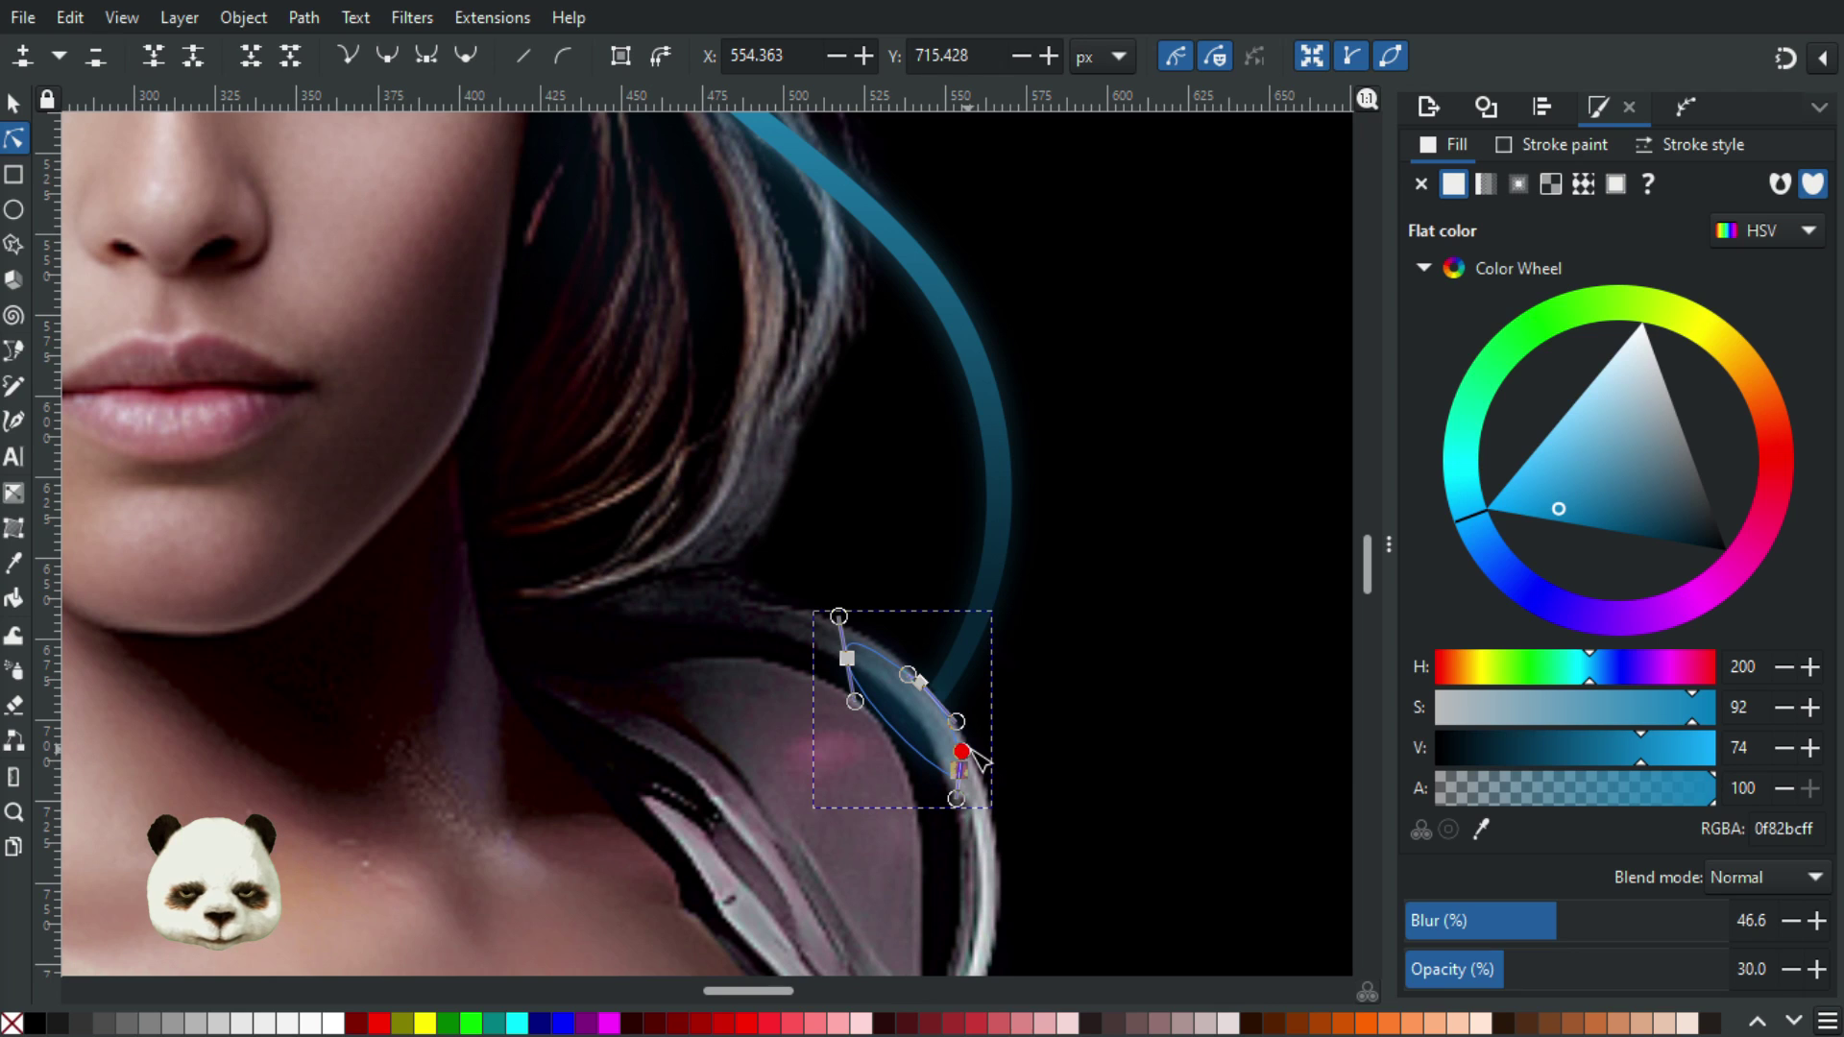
click(1176, 725)
scroll(1185, 721, down, 2)
Raise the opacity of the shoulder glow to 40% and deselect it
click(1071, 722)
click(1181, 750)
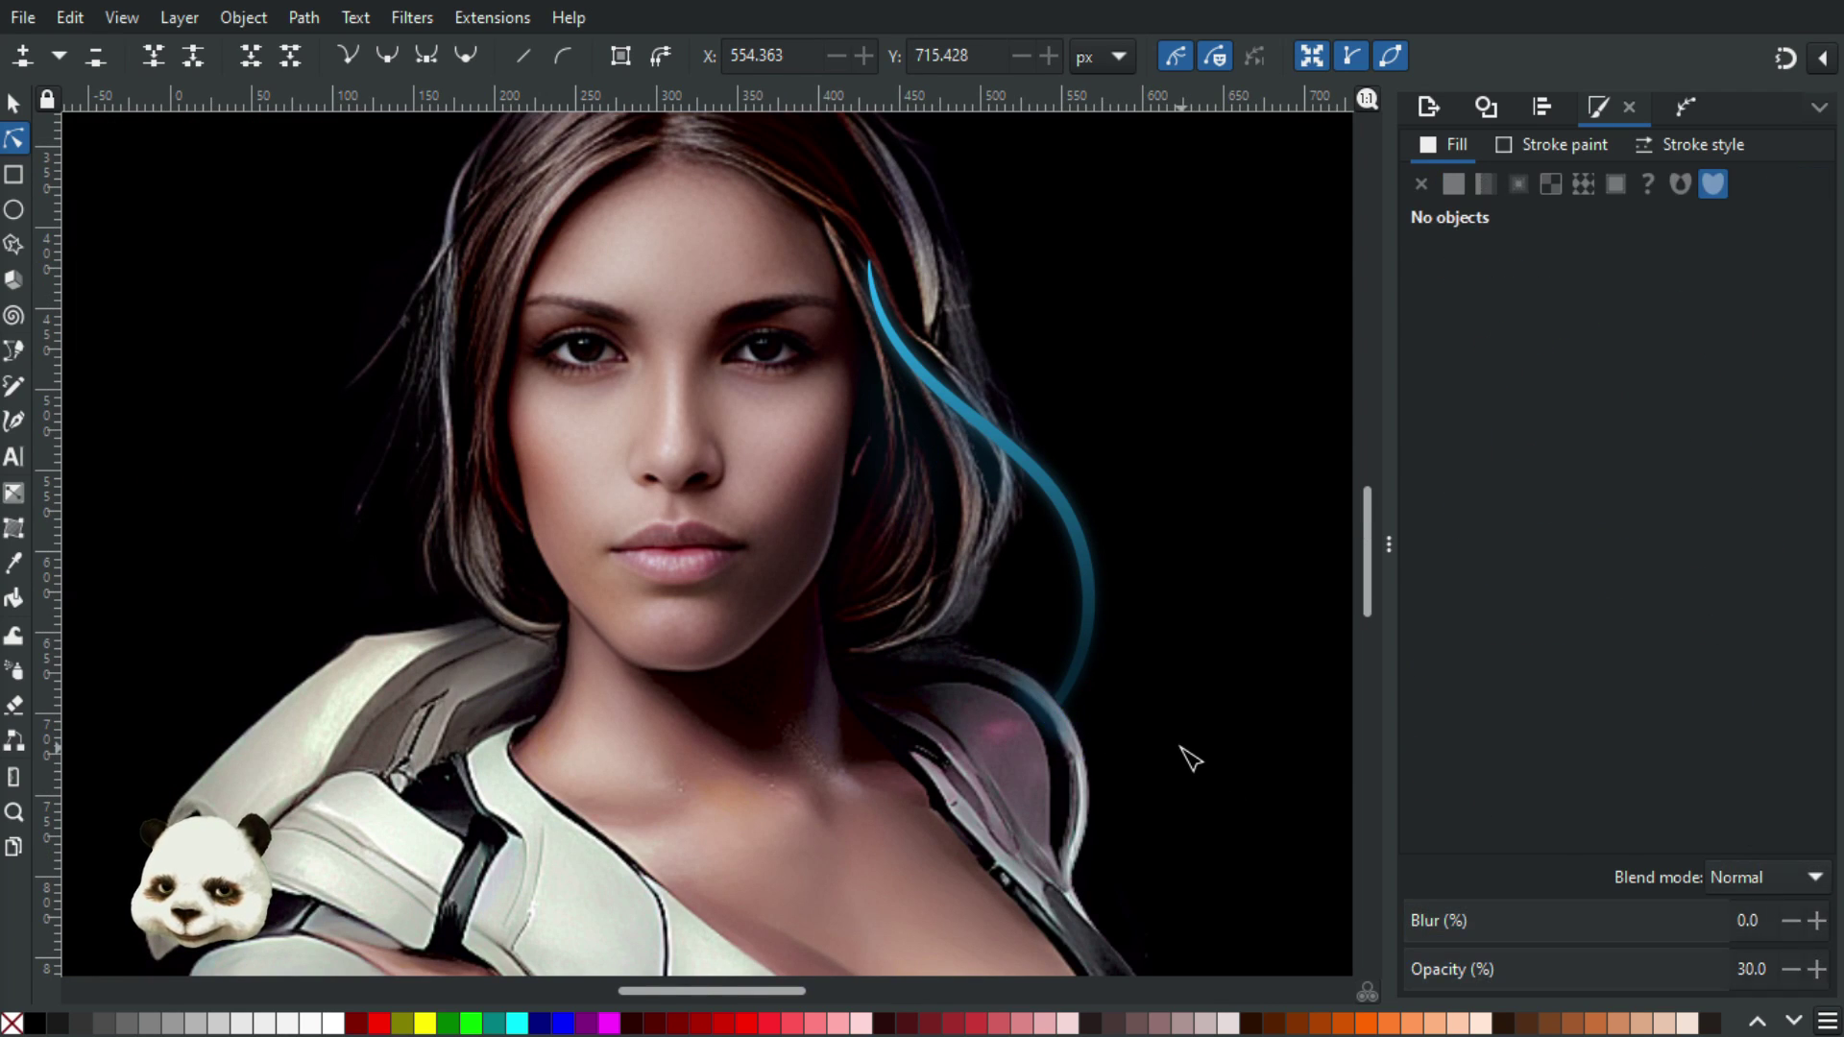
click(1066, 720)
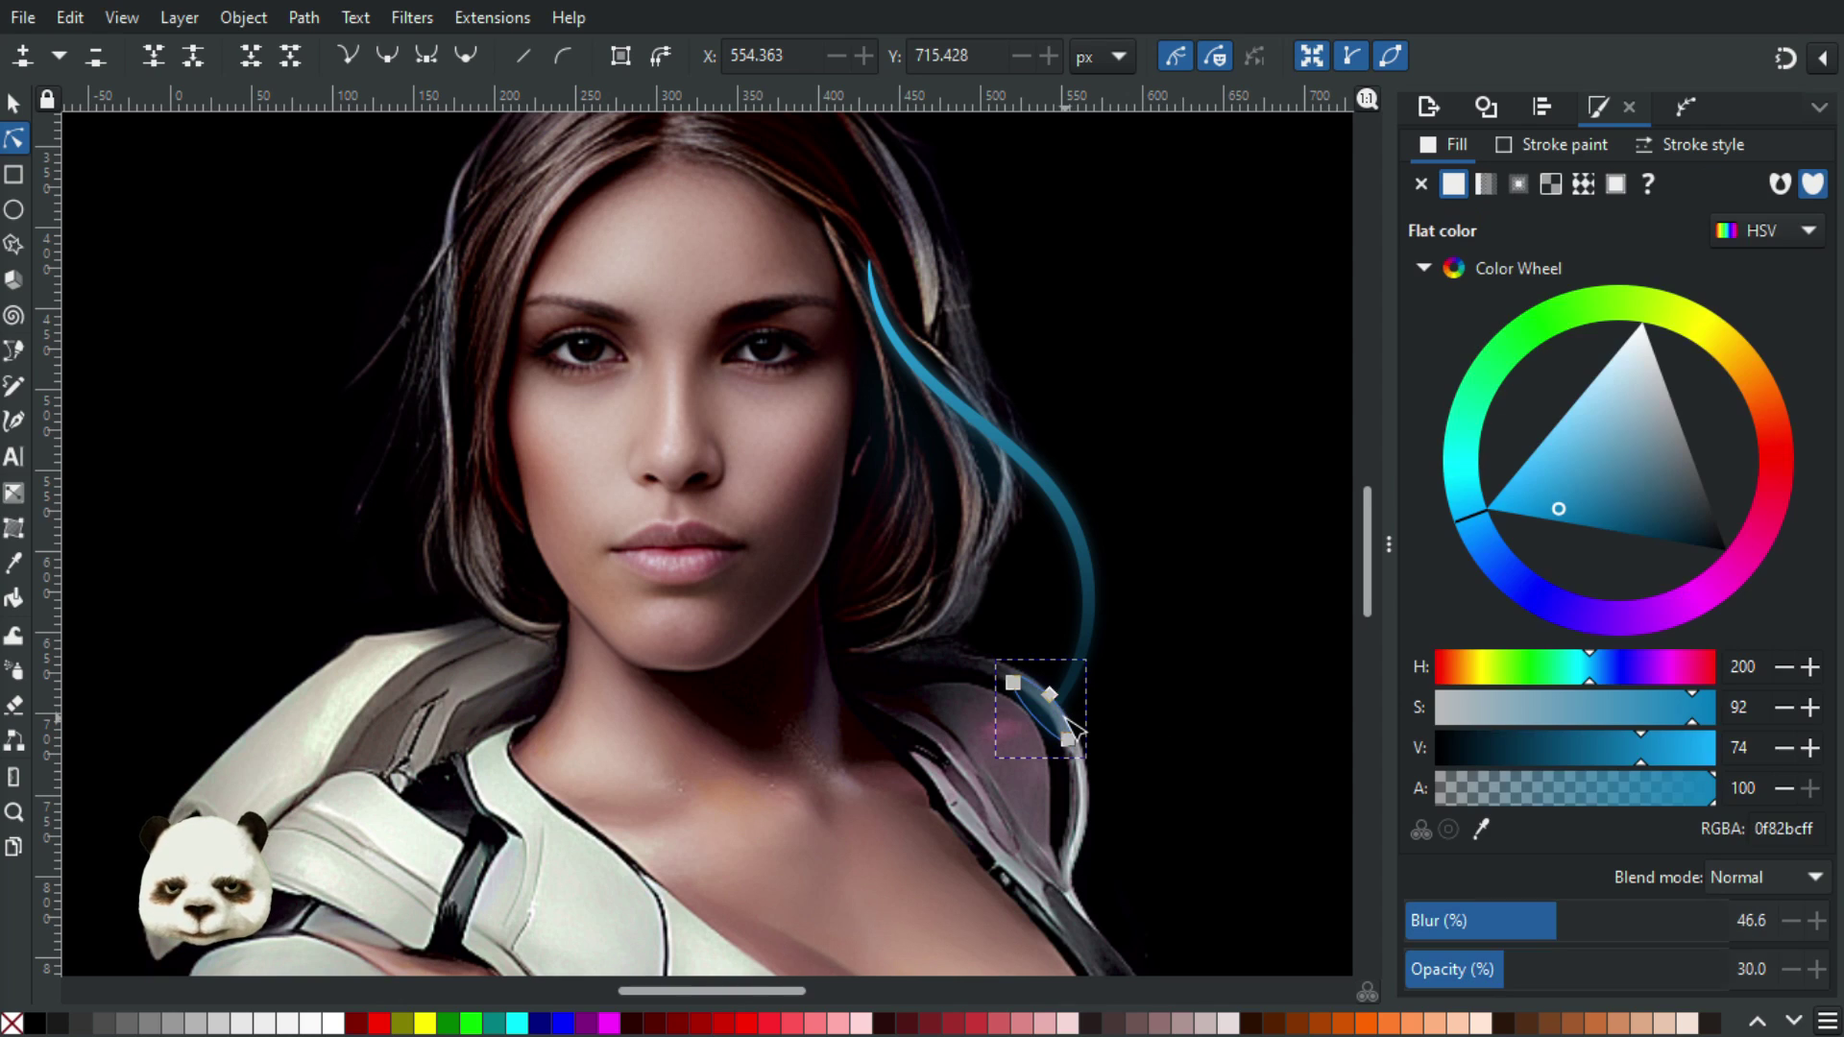
click(1251, 739)
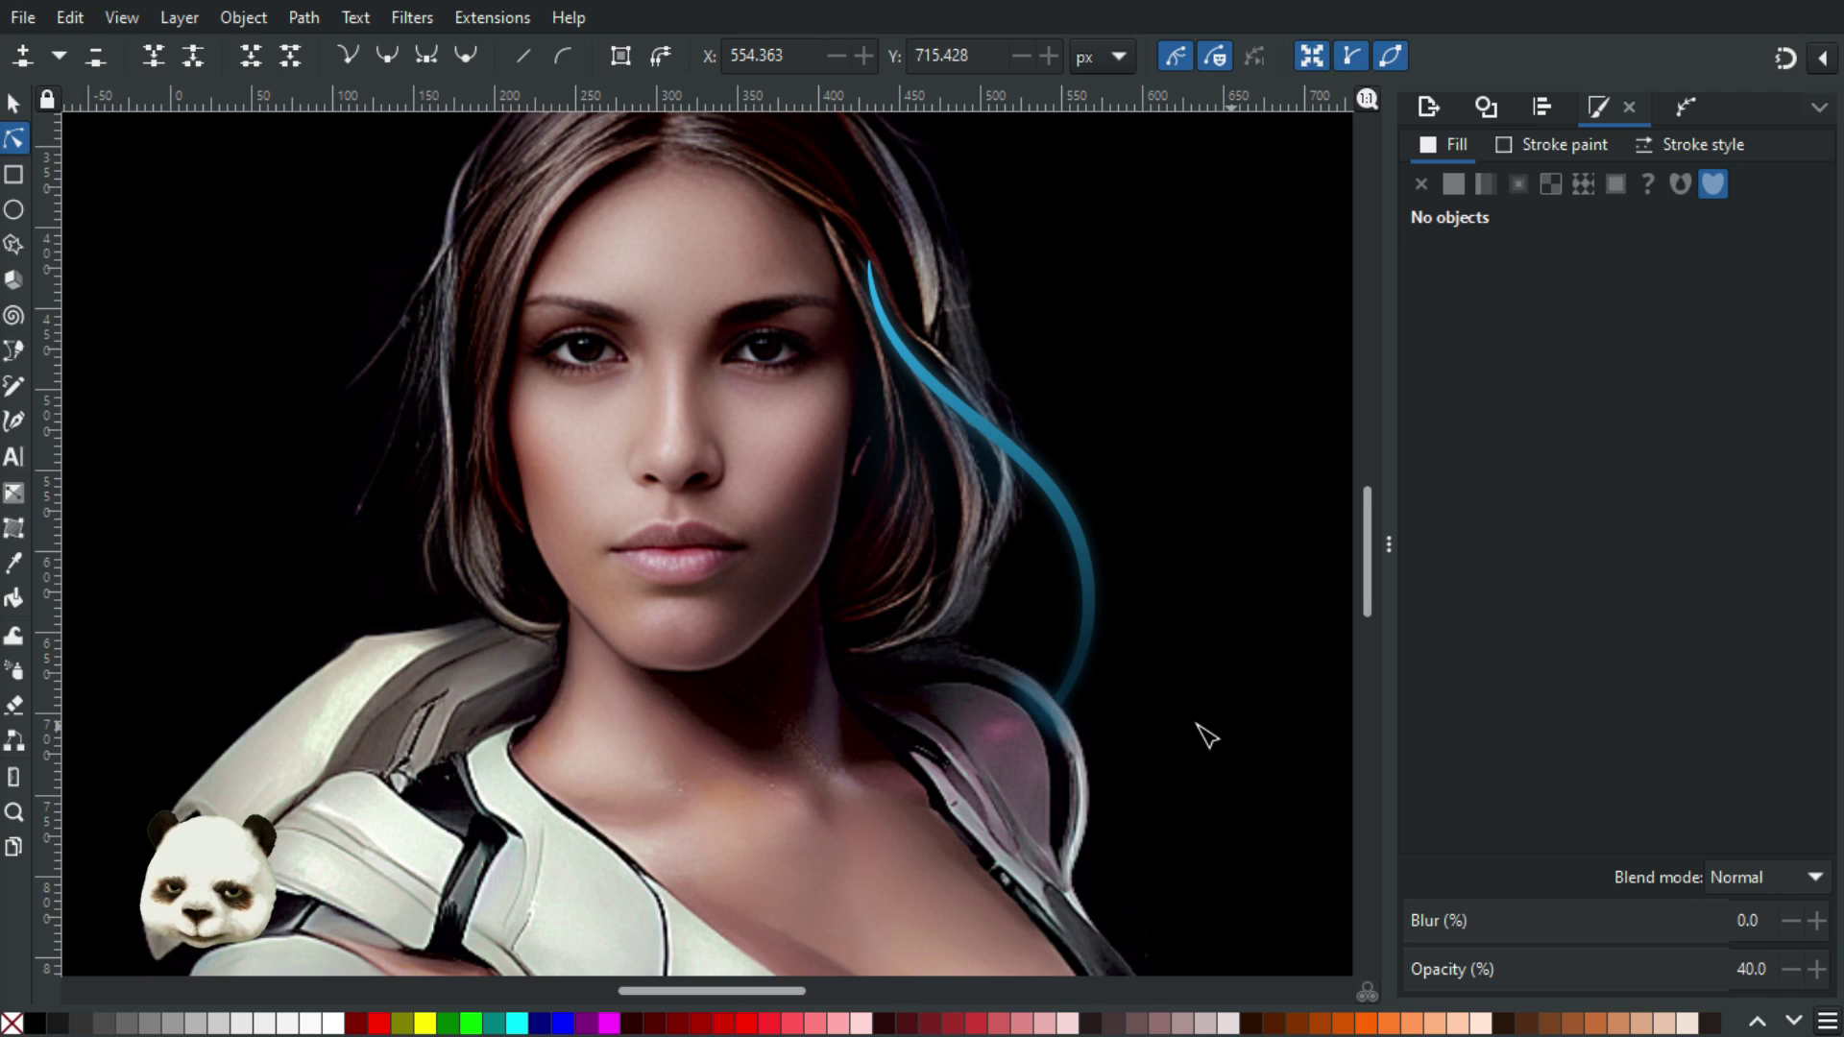
Stretch the shoulder glow farther down the armor rim, placing its lower node at about X 557.3, Y 727.1 px
ctrl+scroll(1194, 762, up, 2)
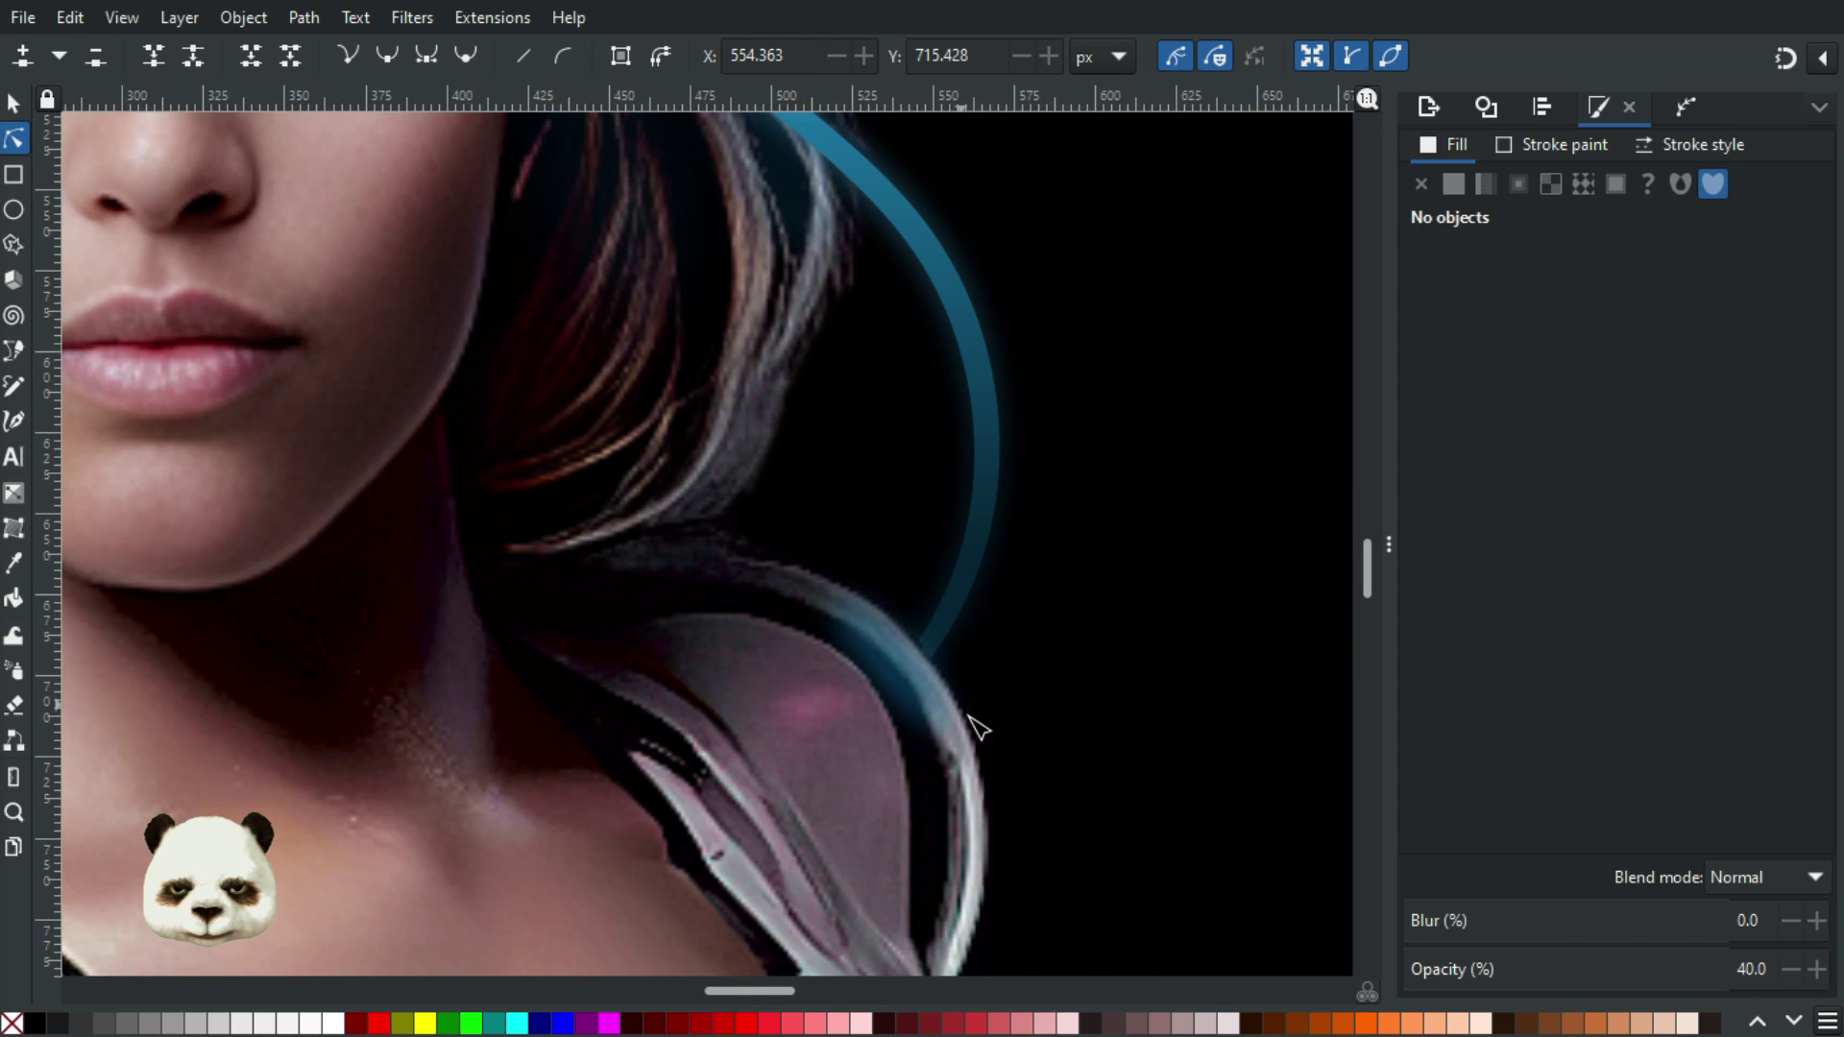
click(953, 726)
mouse_move(950, 728)
mouse_down()
mouse_move(956, 764)
mouse_move(970, 734)
mouse_up()
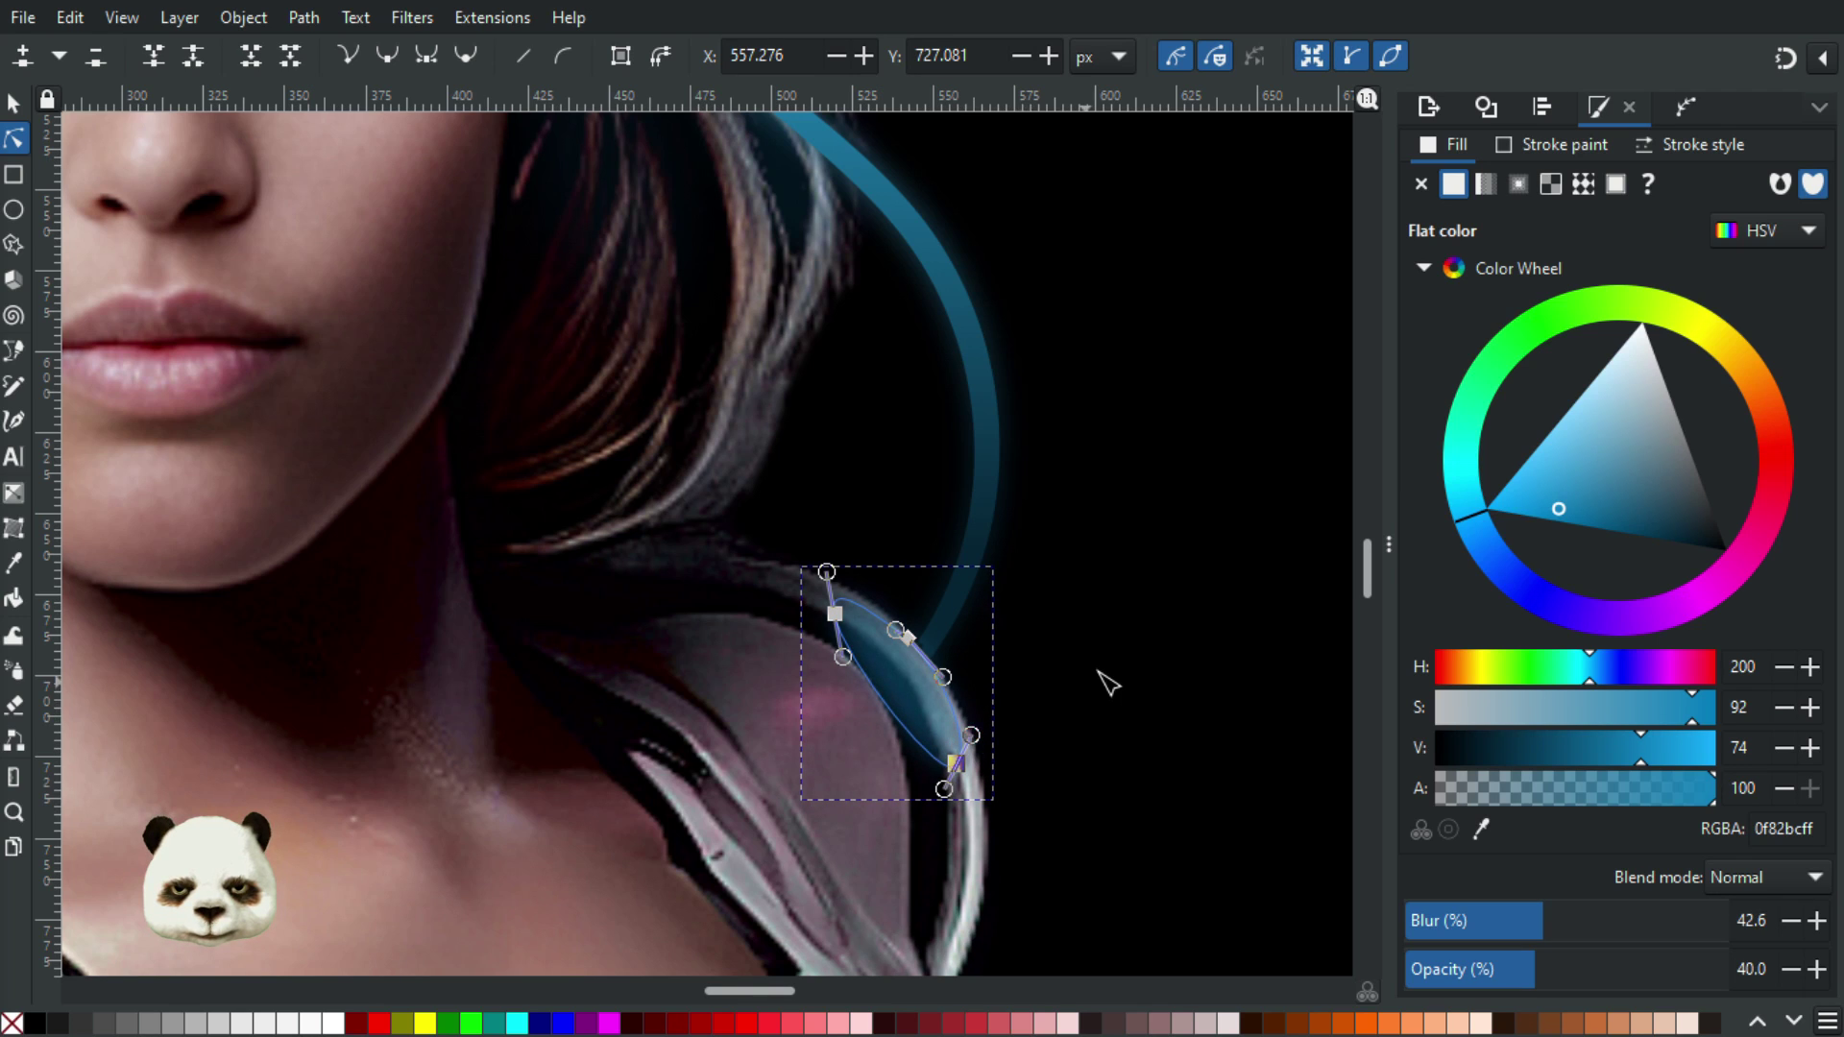
click(1157, 678)
scroll(1193, 673, down, 1)
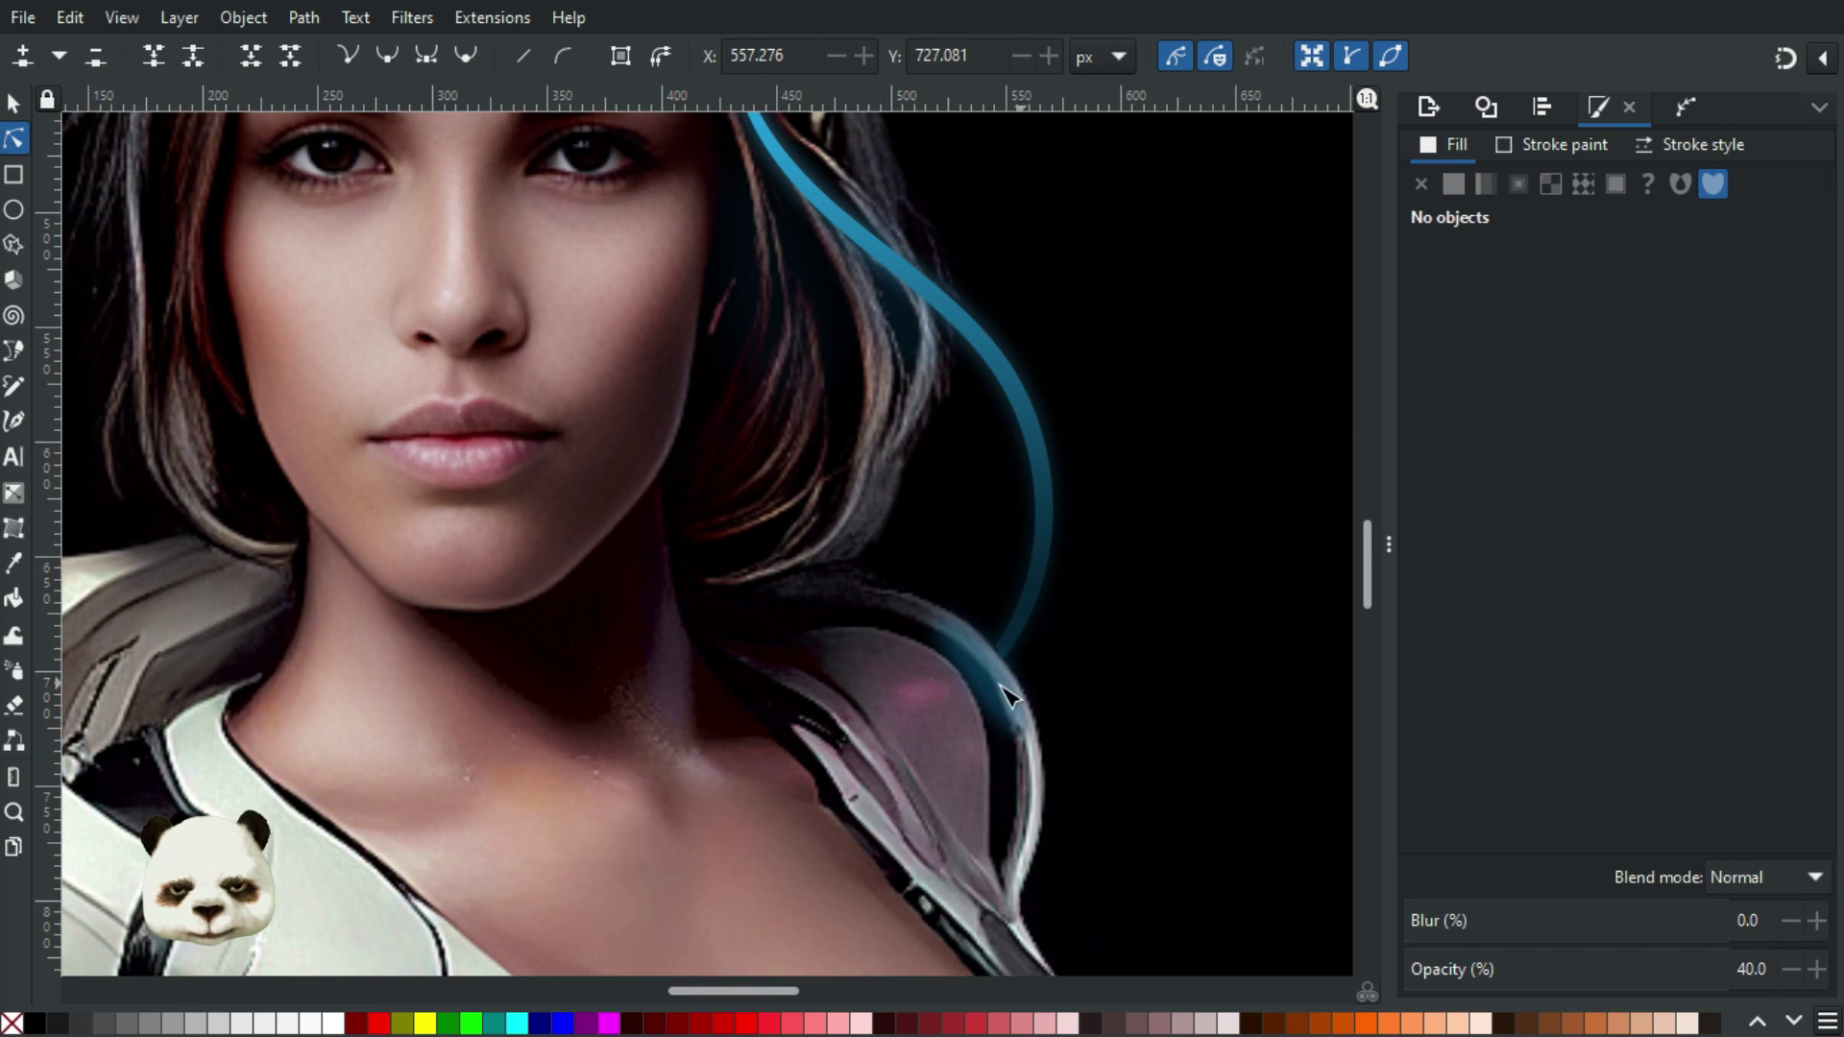
Set the shoulder glow's blur to 50% and add a node on its inner edge, moved to about X 539.1, Y 703.0 px
click(1011, 697)
click(1590, 928)
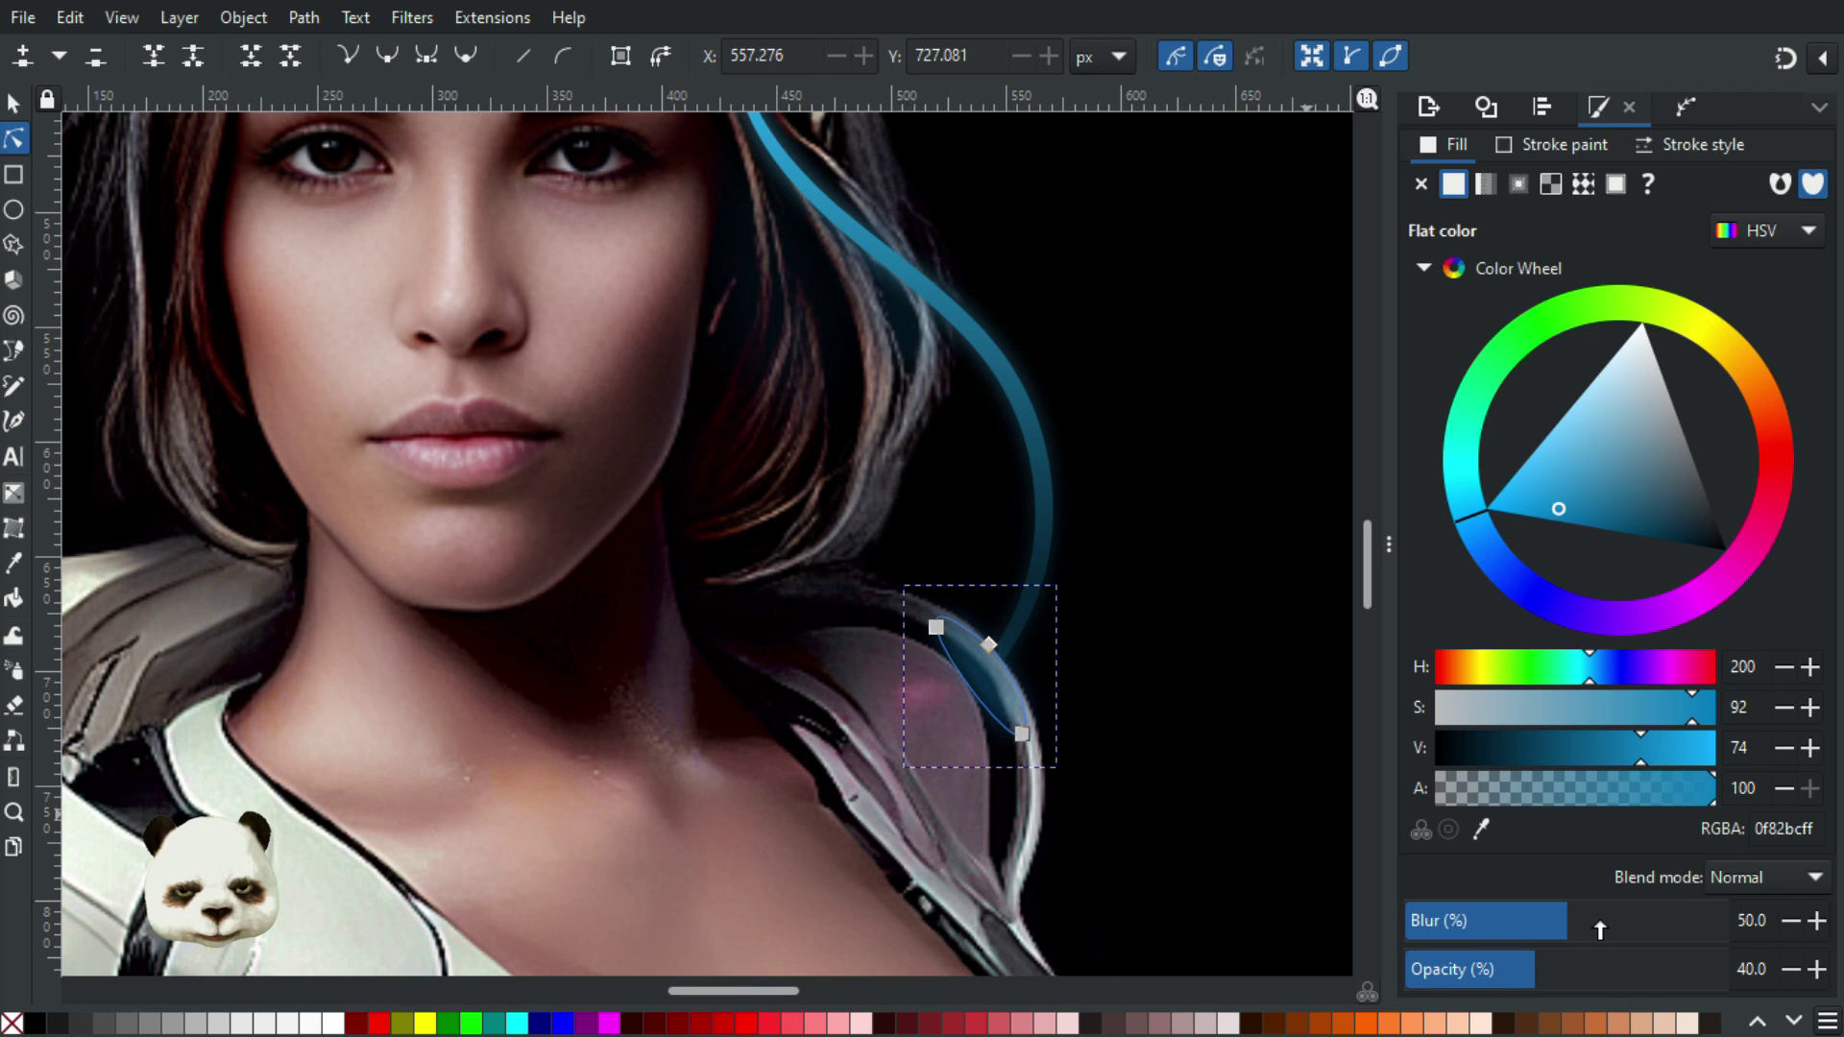
scroll(1054, 713, up, 4)
double_click(709, 637)
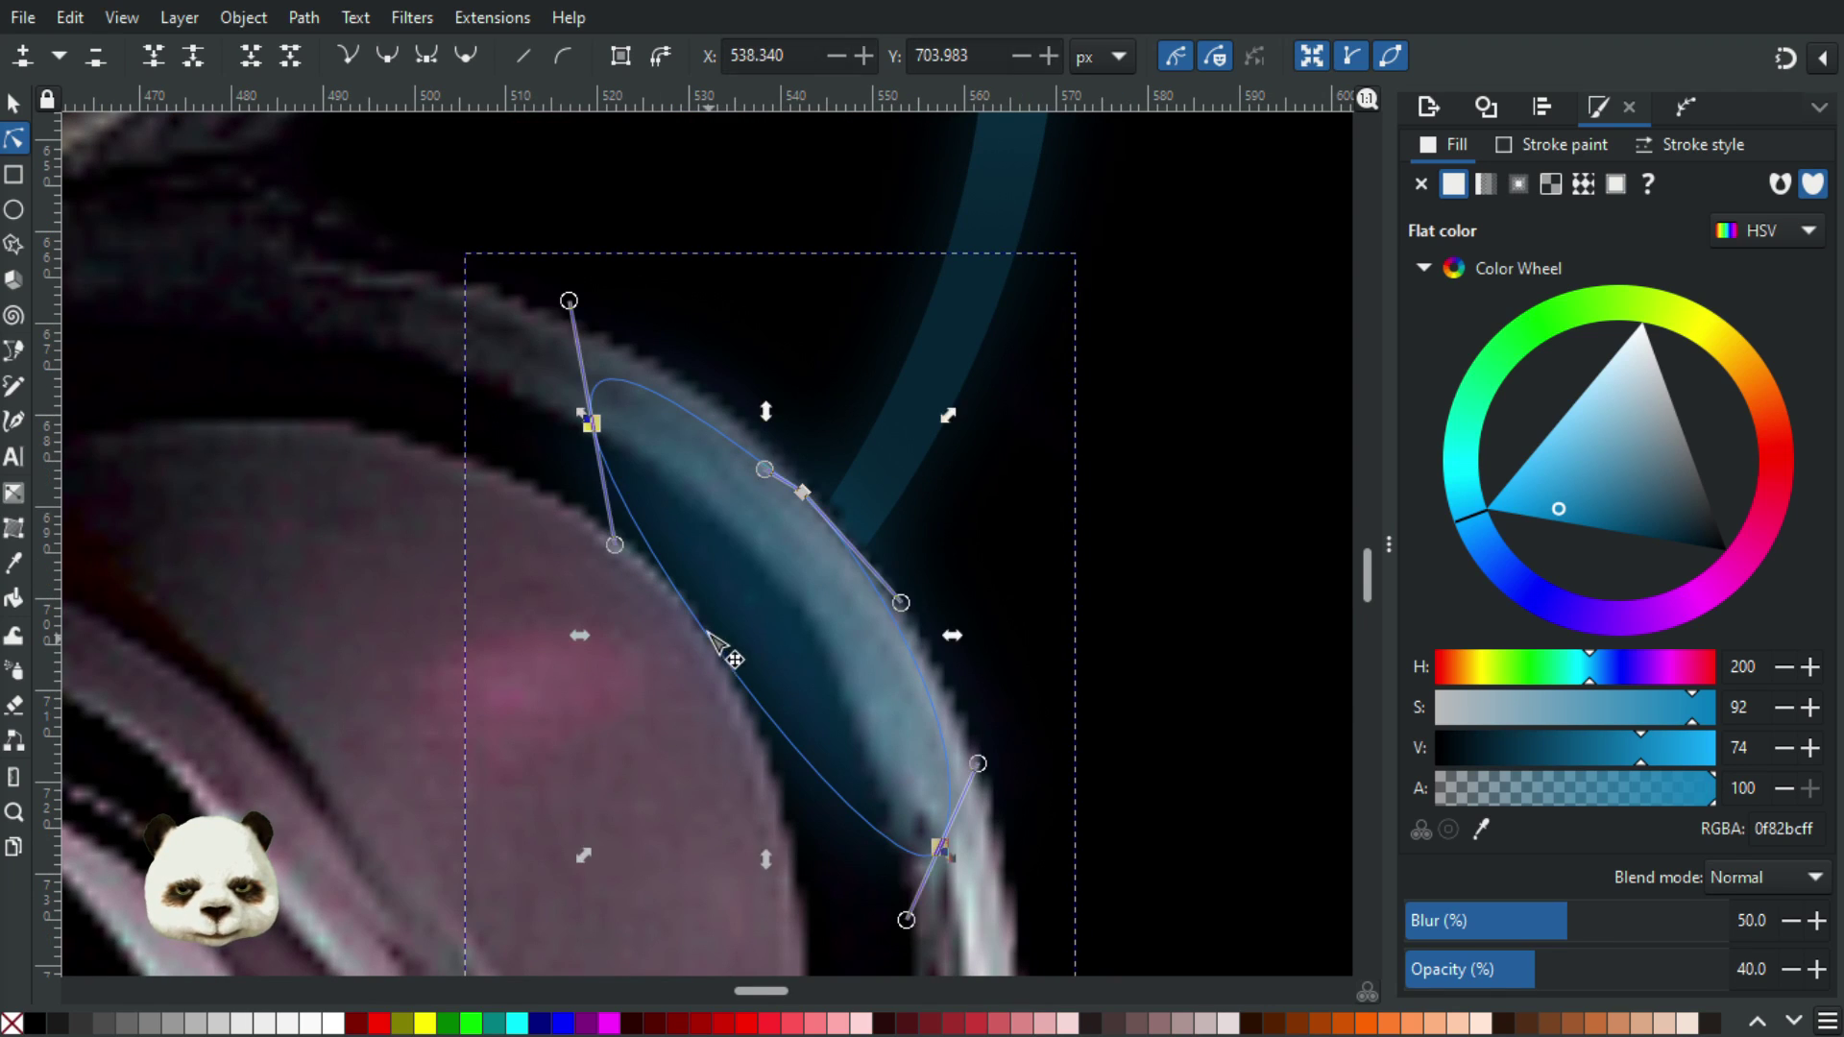
drag(716, 644, 775, 630)
click(1212, 603)
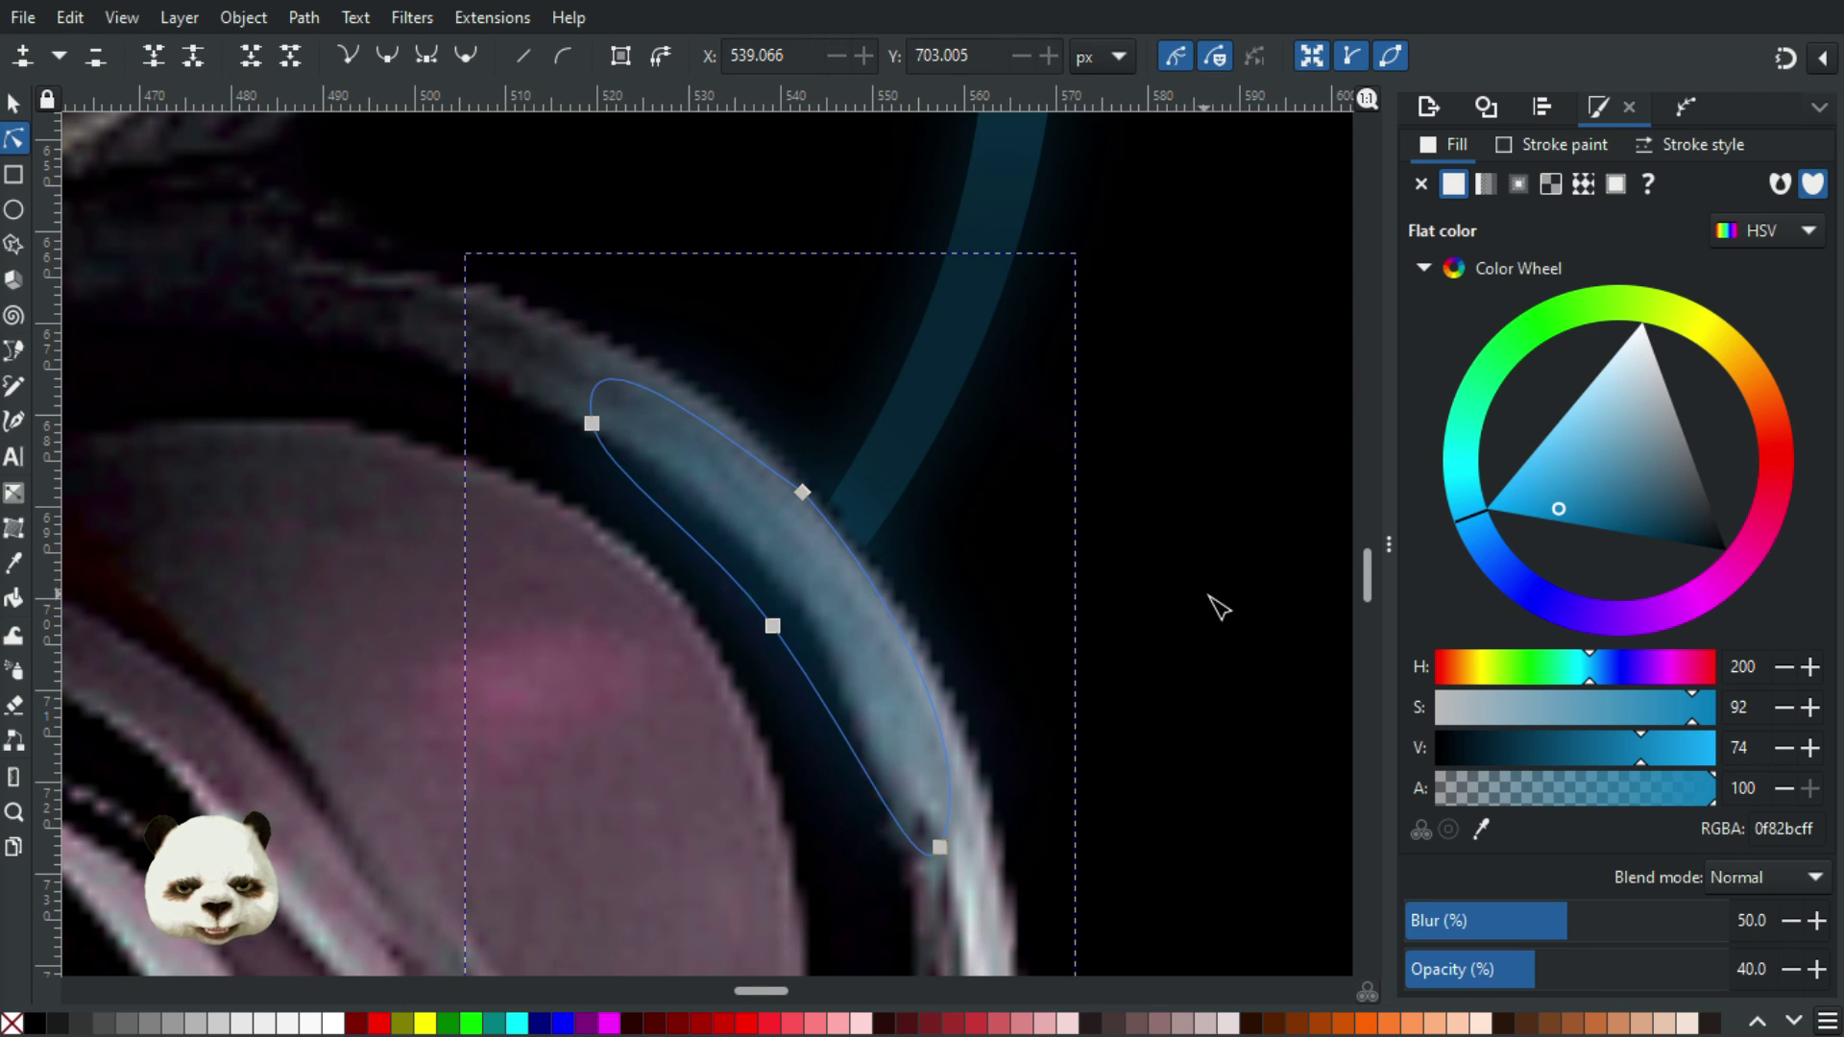
Add a node on the shoulder glow's outer edge near its lower end and move it to about X 559.3, Y 715.3 px
click(1222, 608)
click(963, 749)
click(949, 761)
drag(949, 755, 960, 736)
click(1148, 603)
click(1166, 605)
key(5)
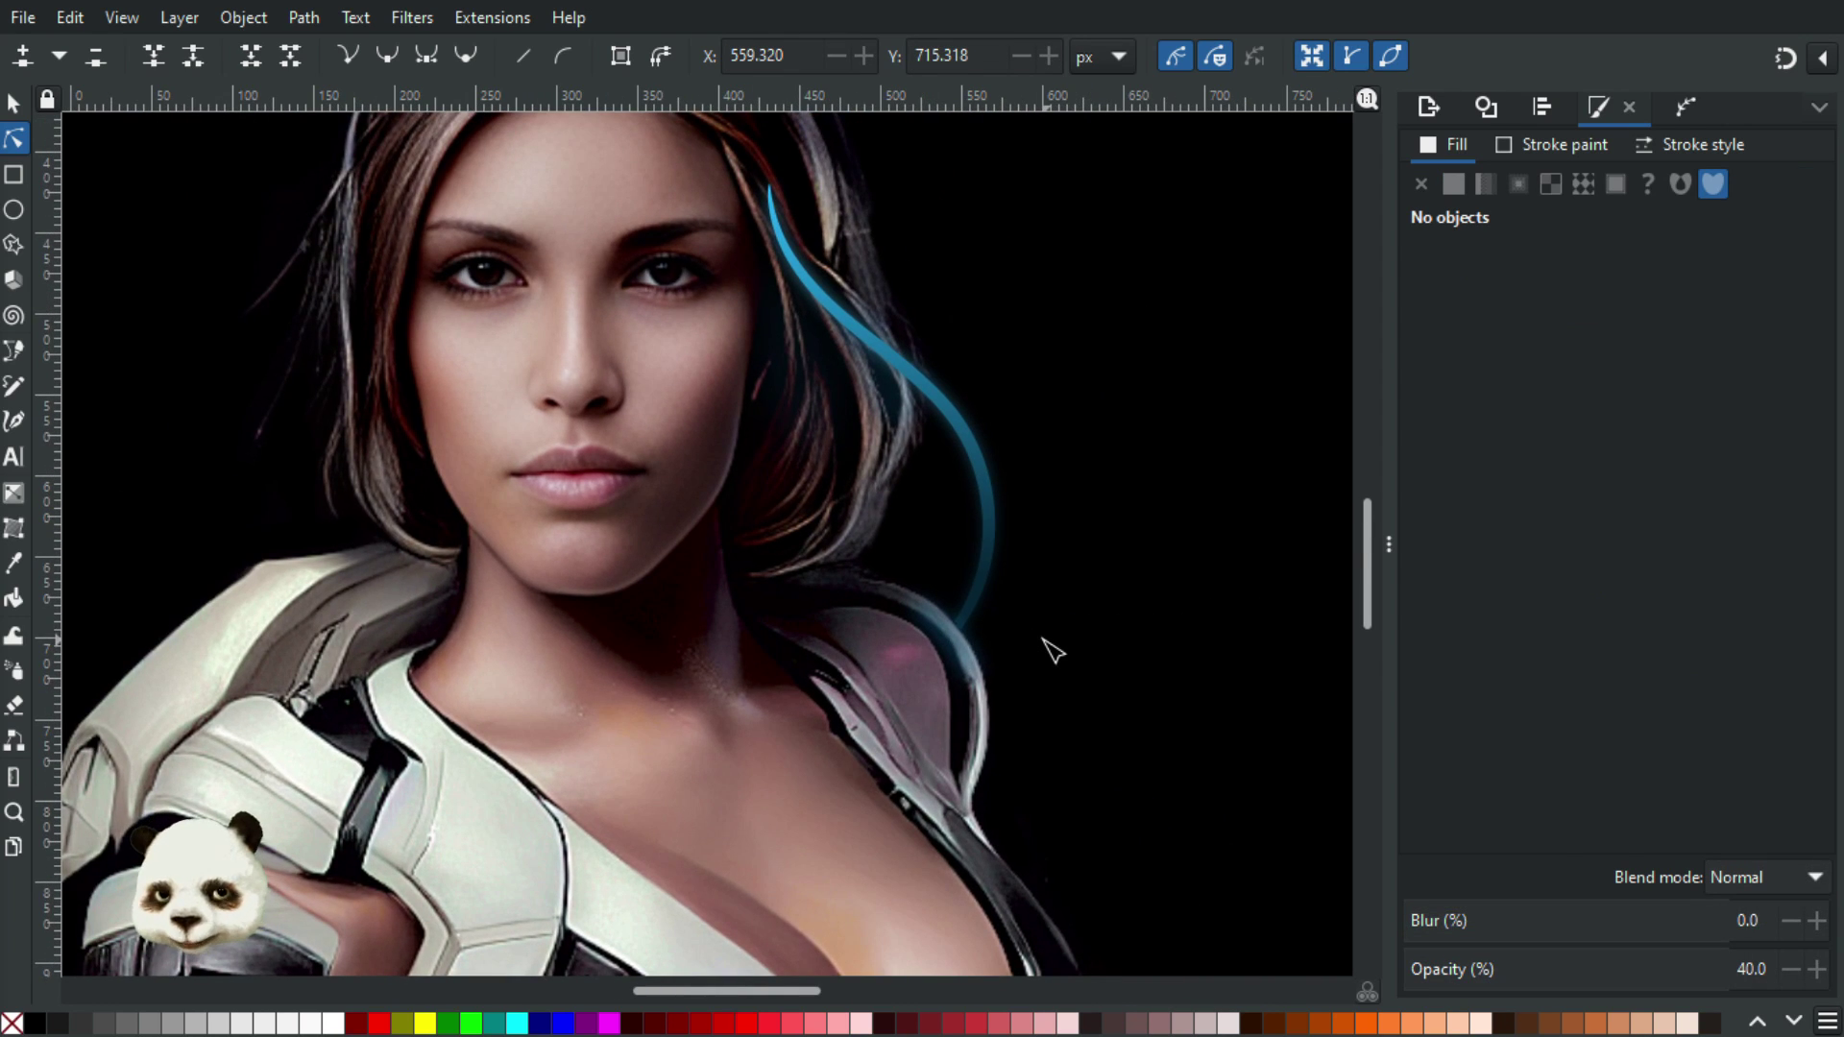
Darken the shoulder glow's fill to a value of 60, set its blur and opacity to 50%, and deselect it
scroll(1053, 651, up, 2)
click(898, 653)
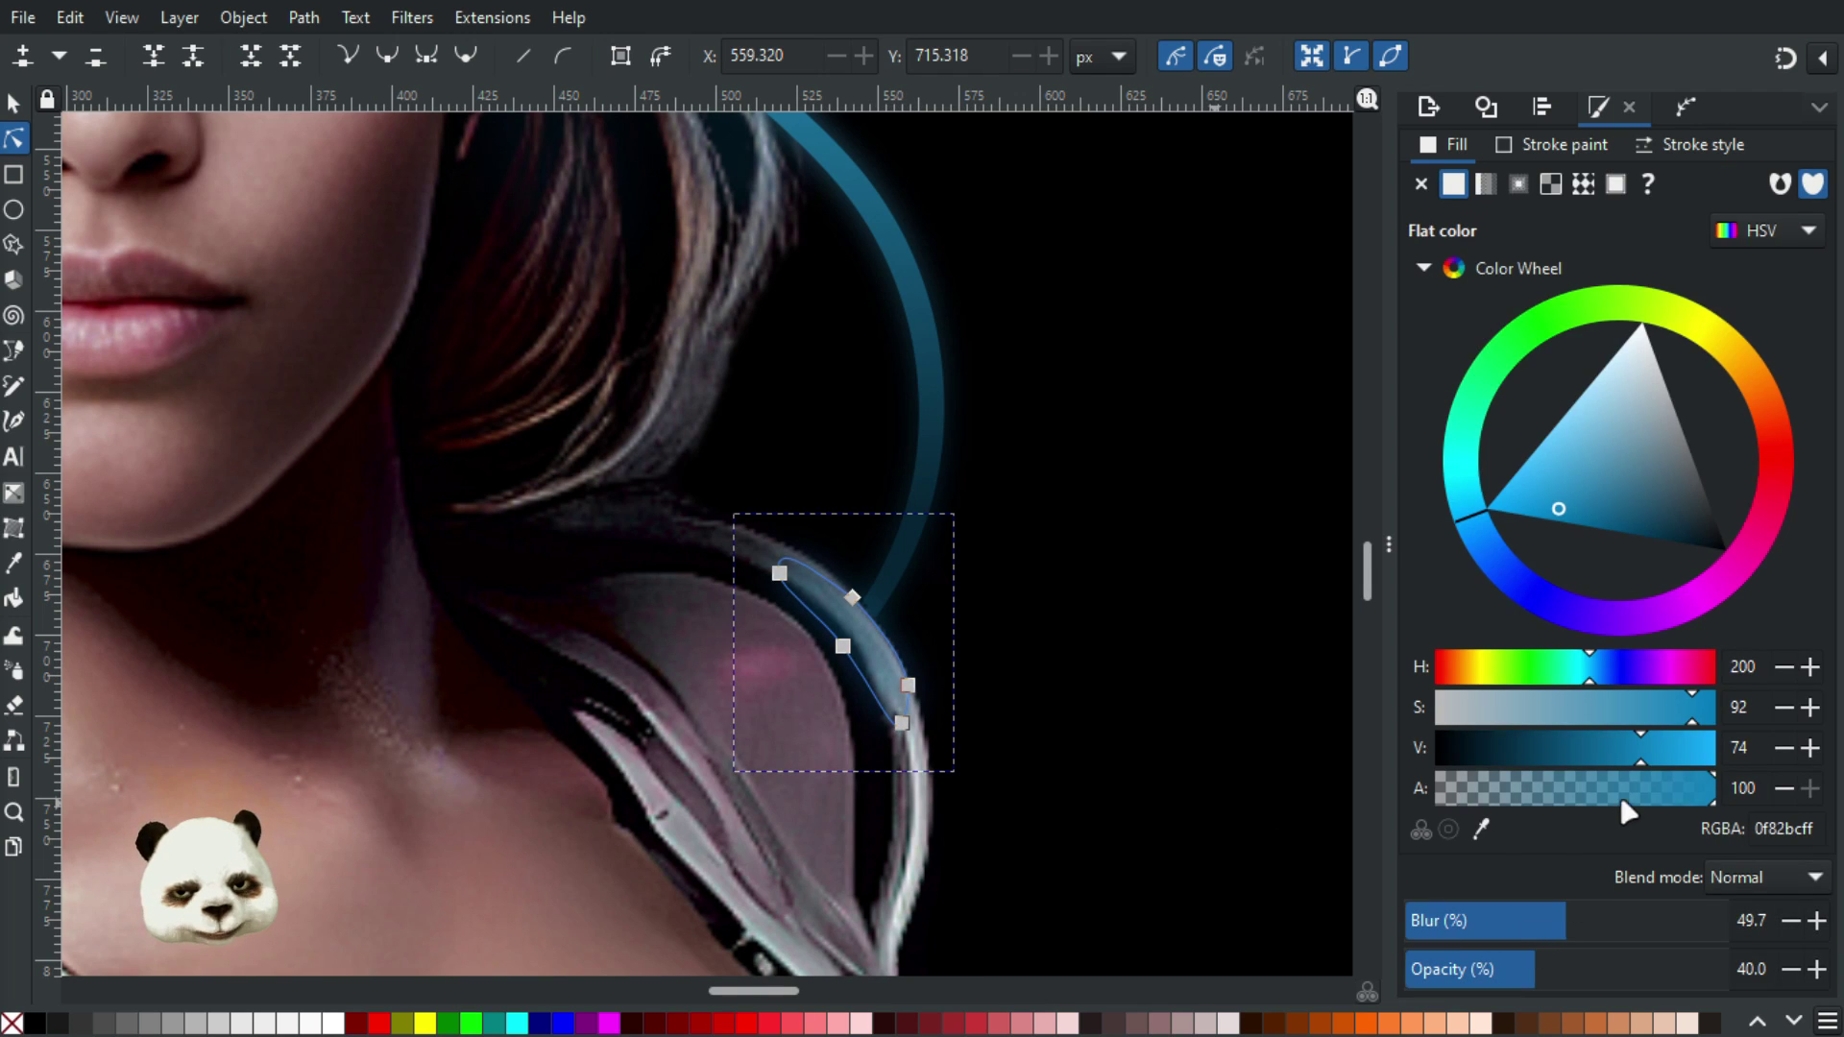
drag(1623, 760, 1599, 748)
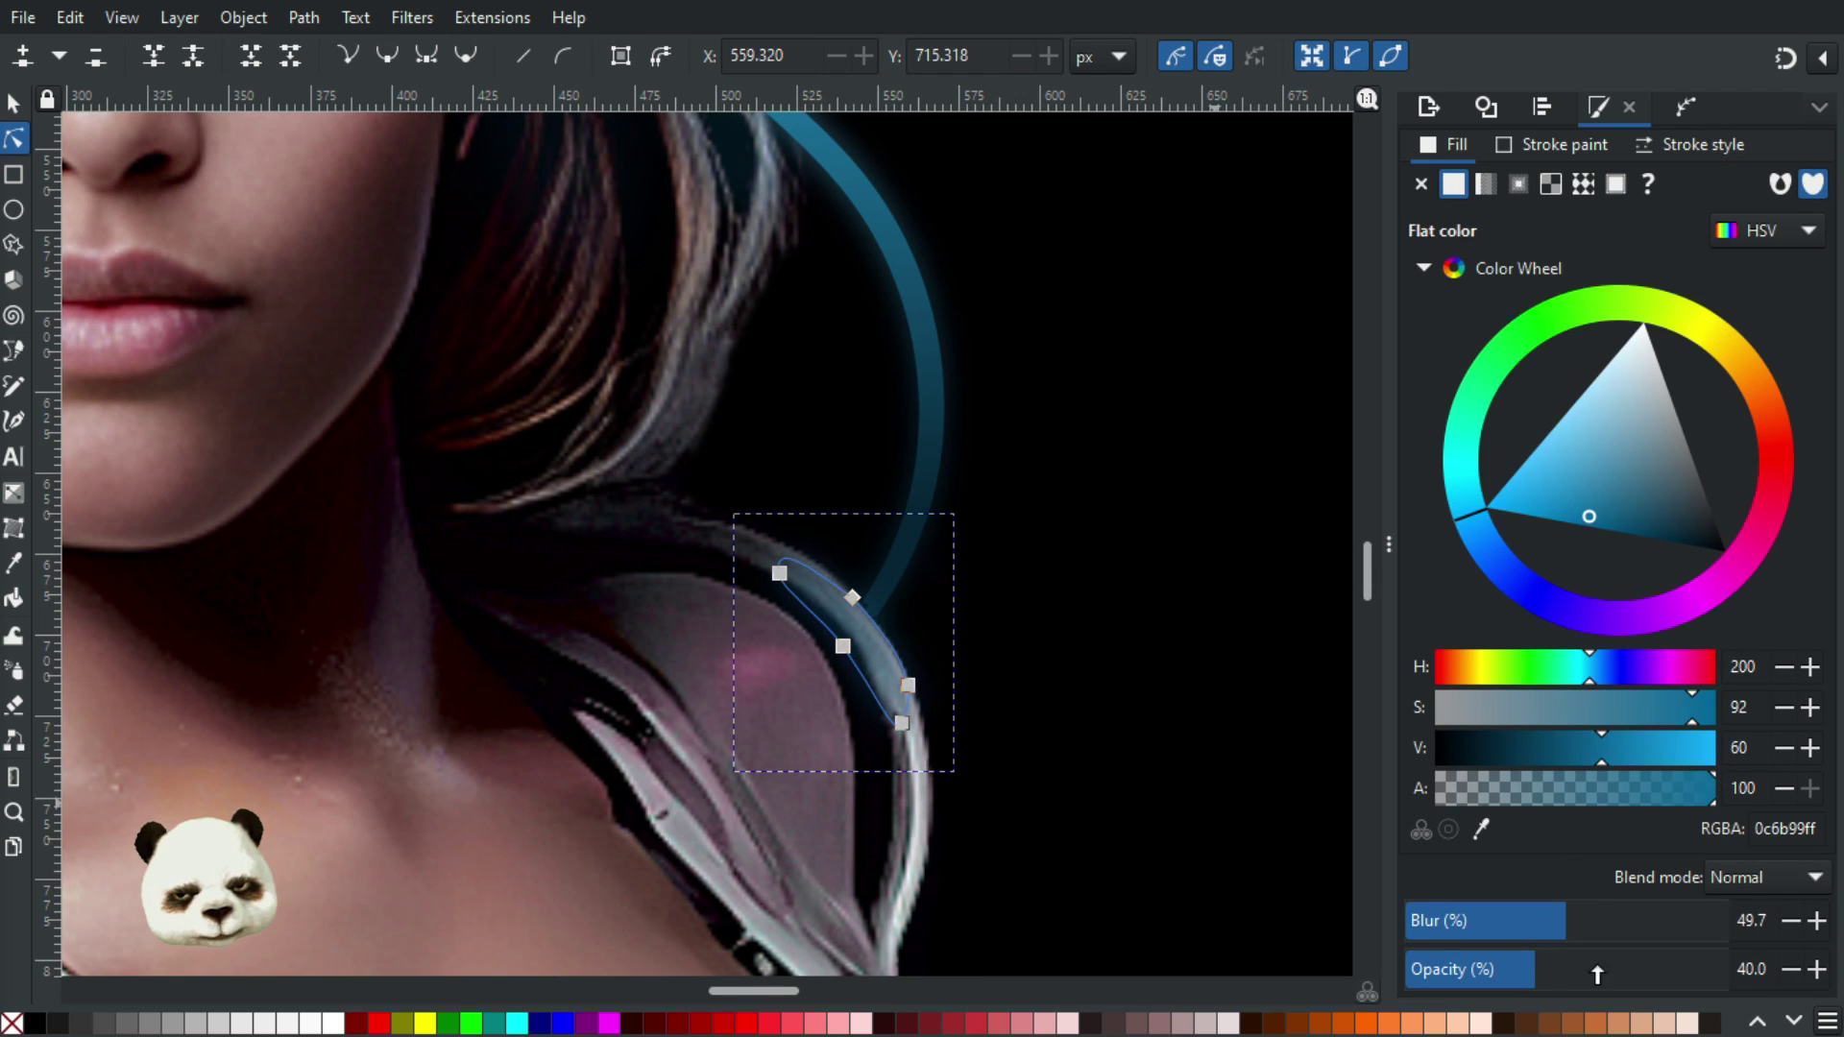
drag(1557, 970, 1562, 970)
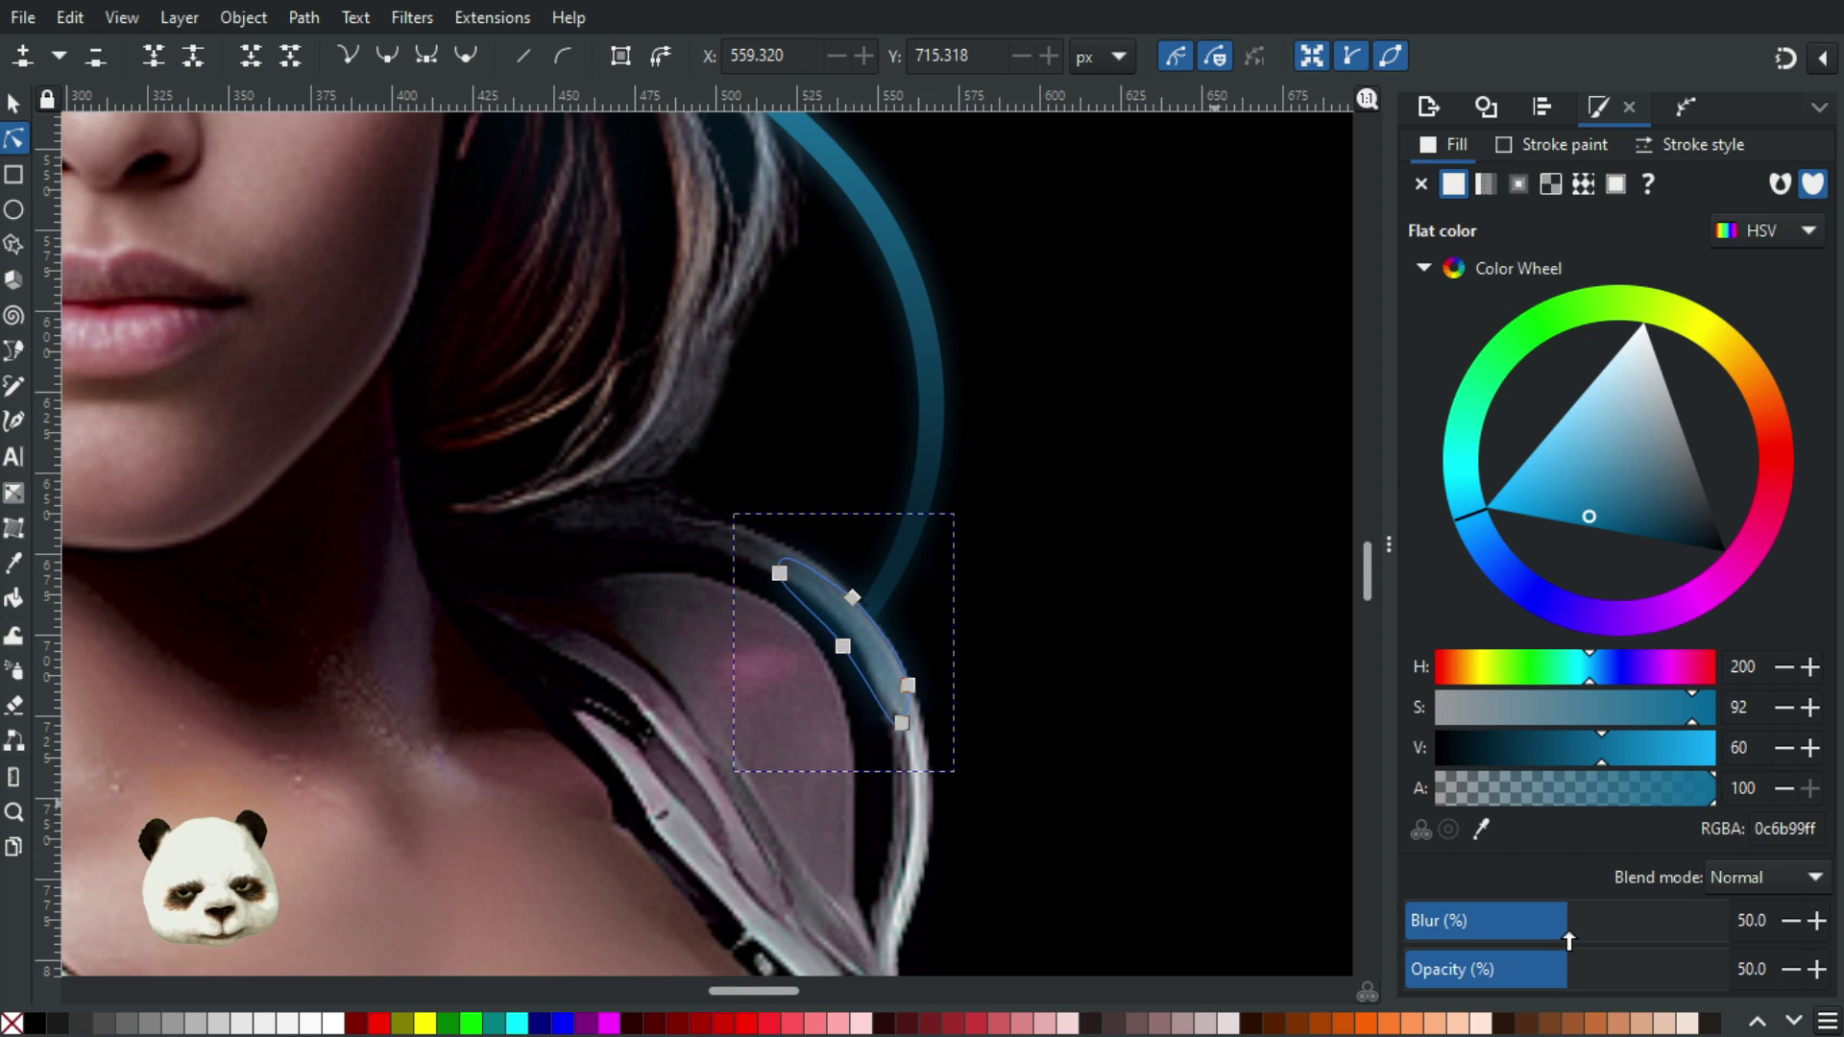
key(Escape)
scroll(1243, 601, down, 3)
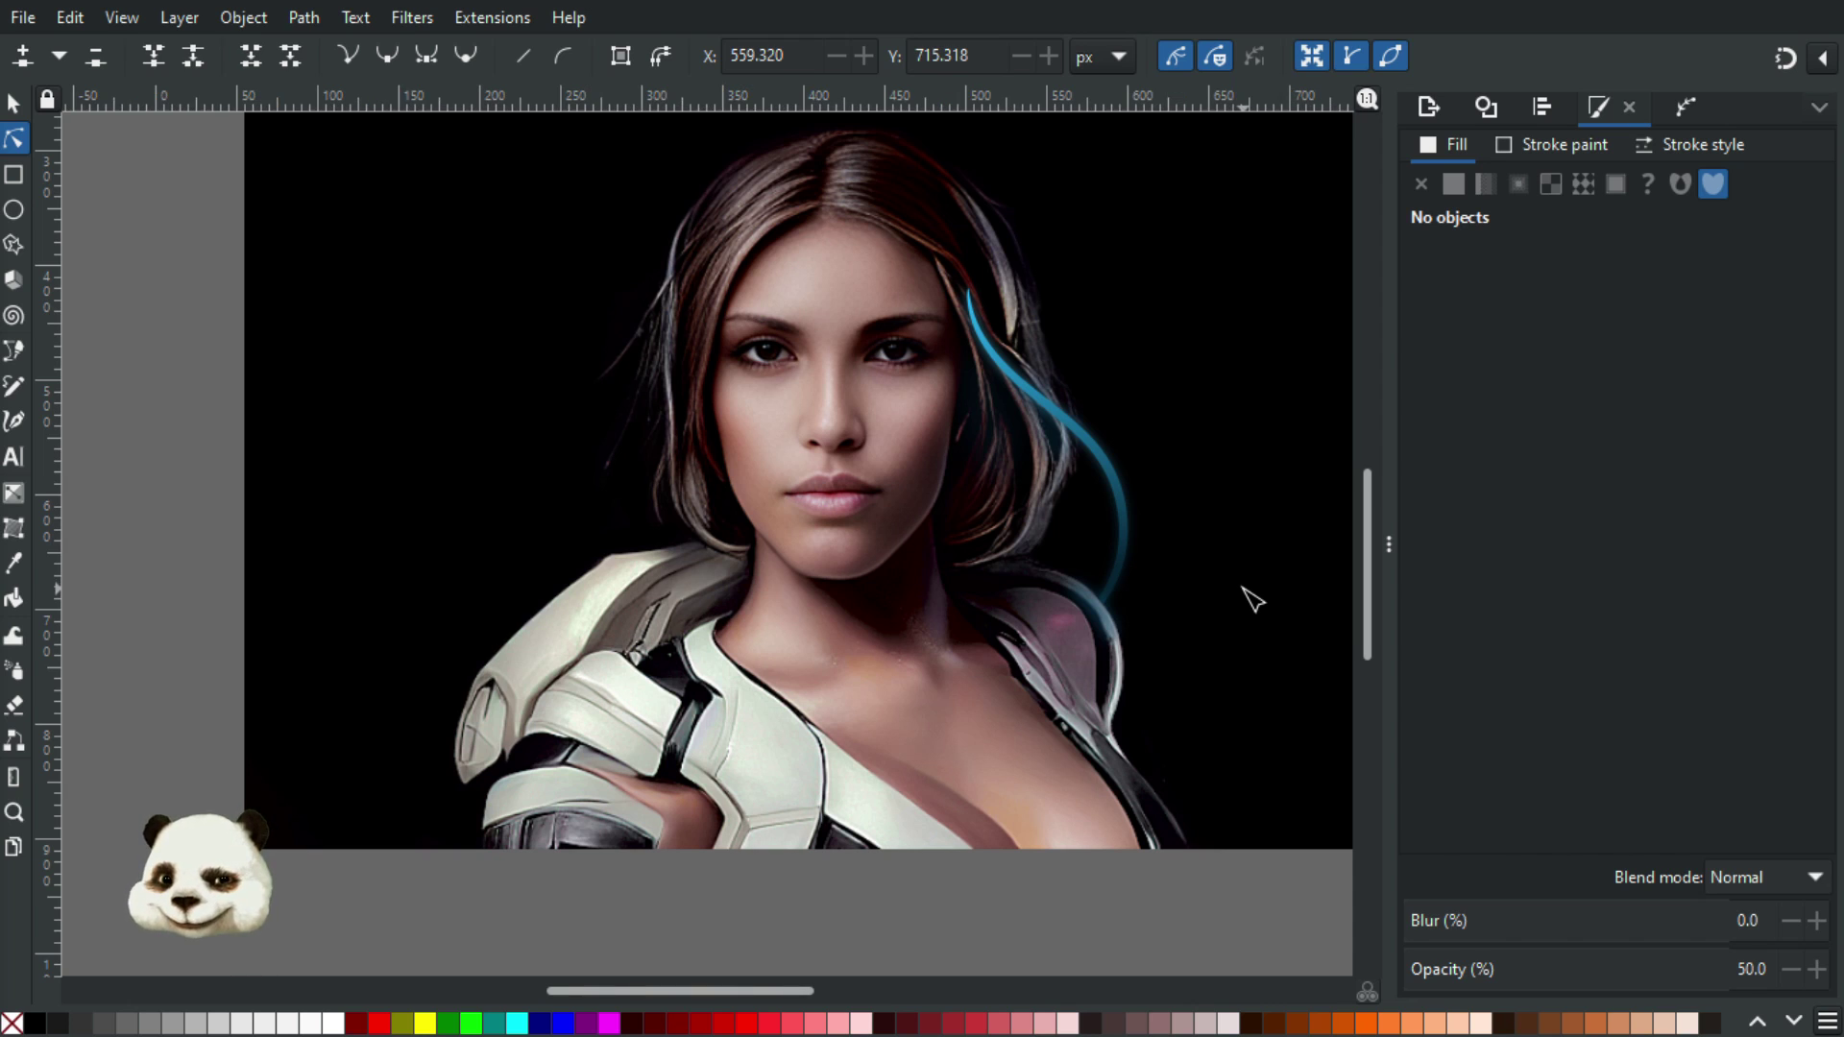
Draw a thin closed shape following the edge of the face beside the strand, from the brow down to the jaw
scroll(1252, 599, up, 1)
drag(1242, 540, 1118, 733)
scroll(922, 576, up, 2)
scroll(938, 562, down, 2)
scroll(806, 524, up, 2)
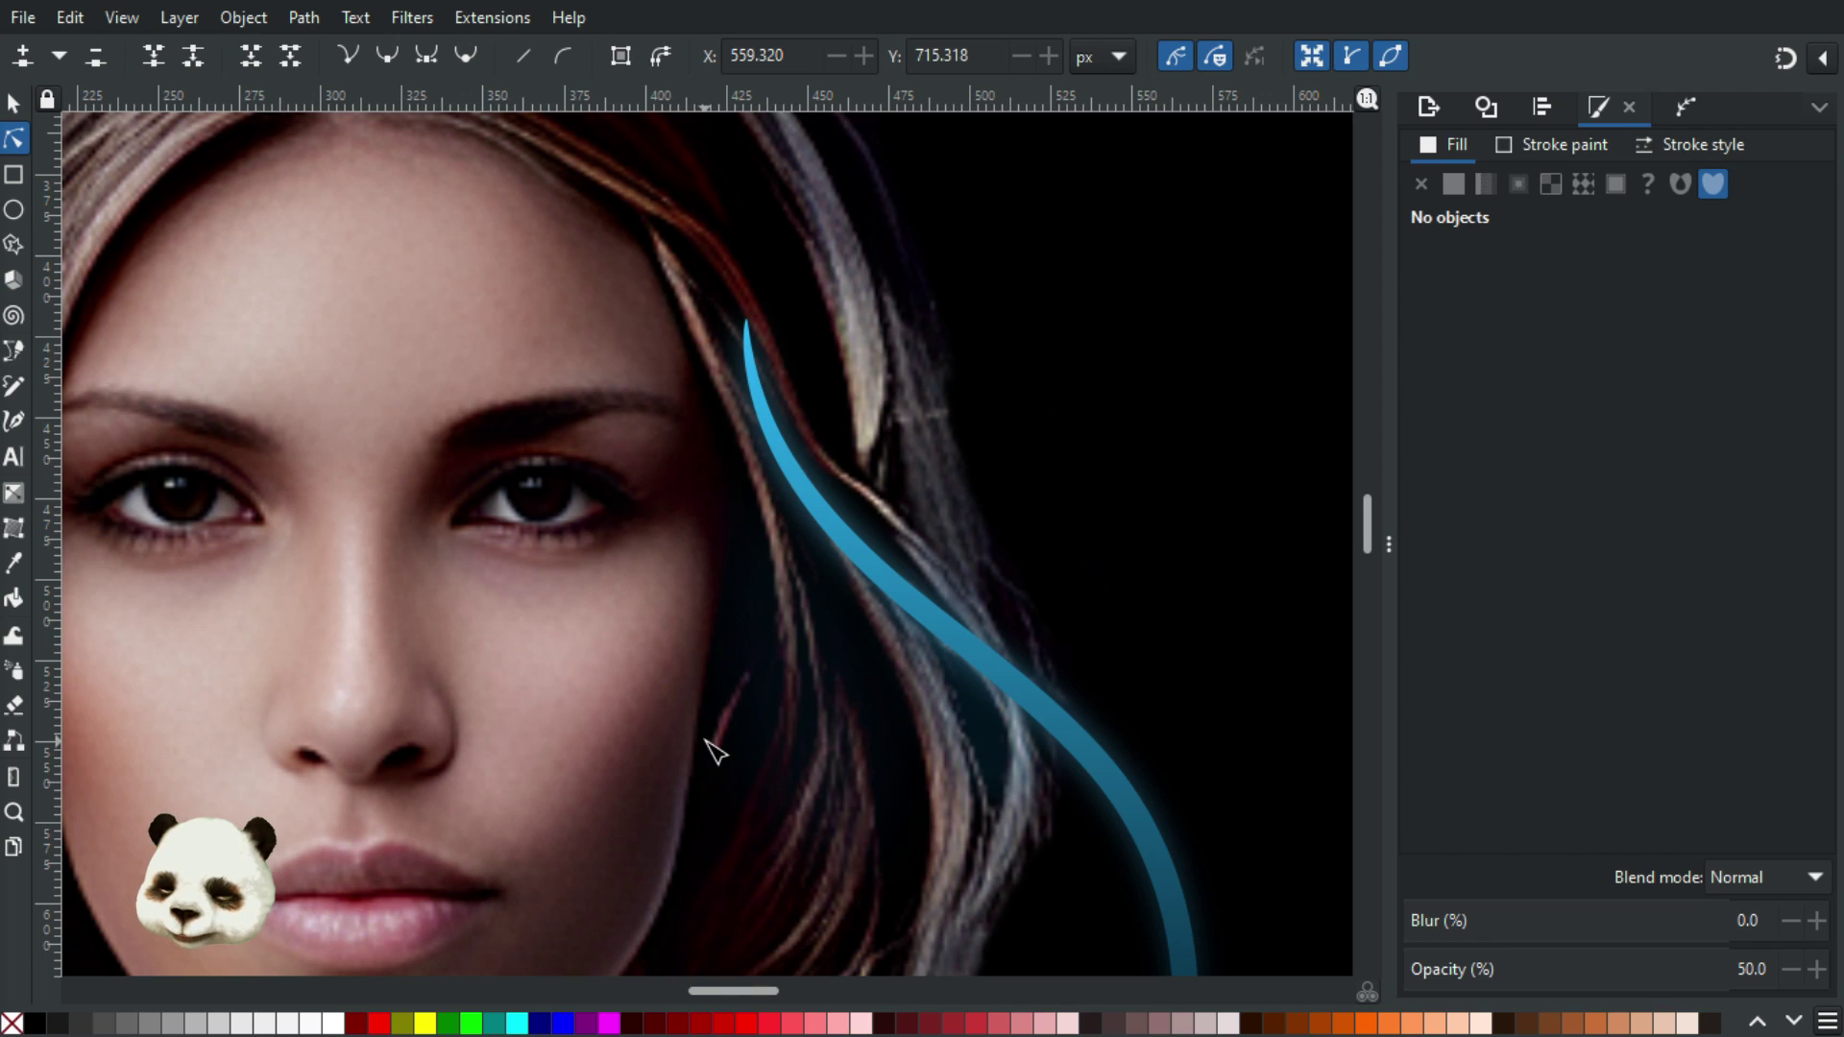
key(b)
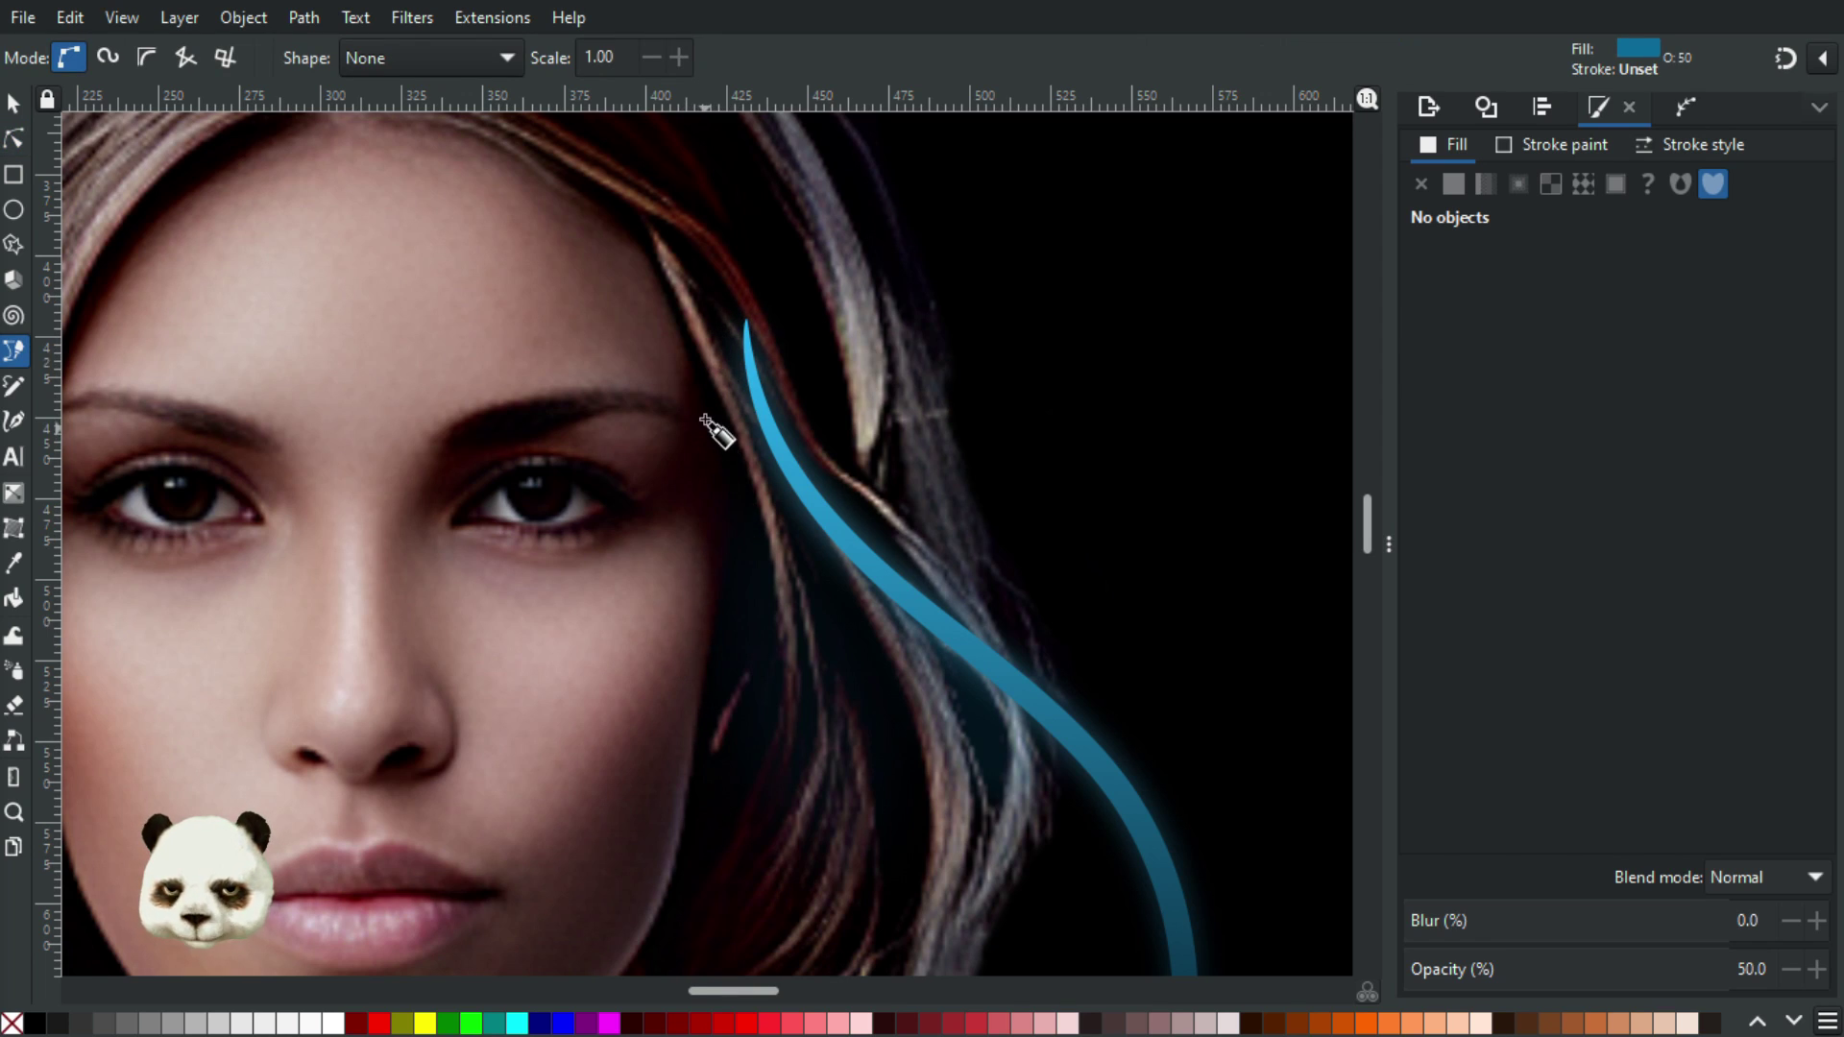
mouse_move(745, 527)
mouse_down()
mouse_move(786, 445)
mouse_move(852, 481)
mouse_up()
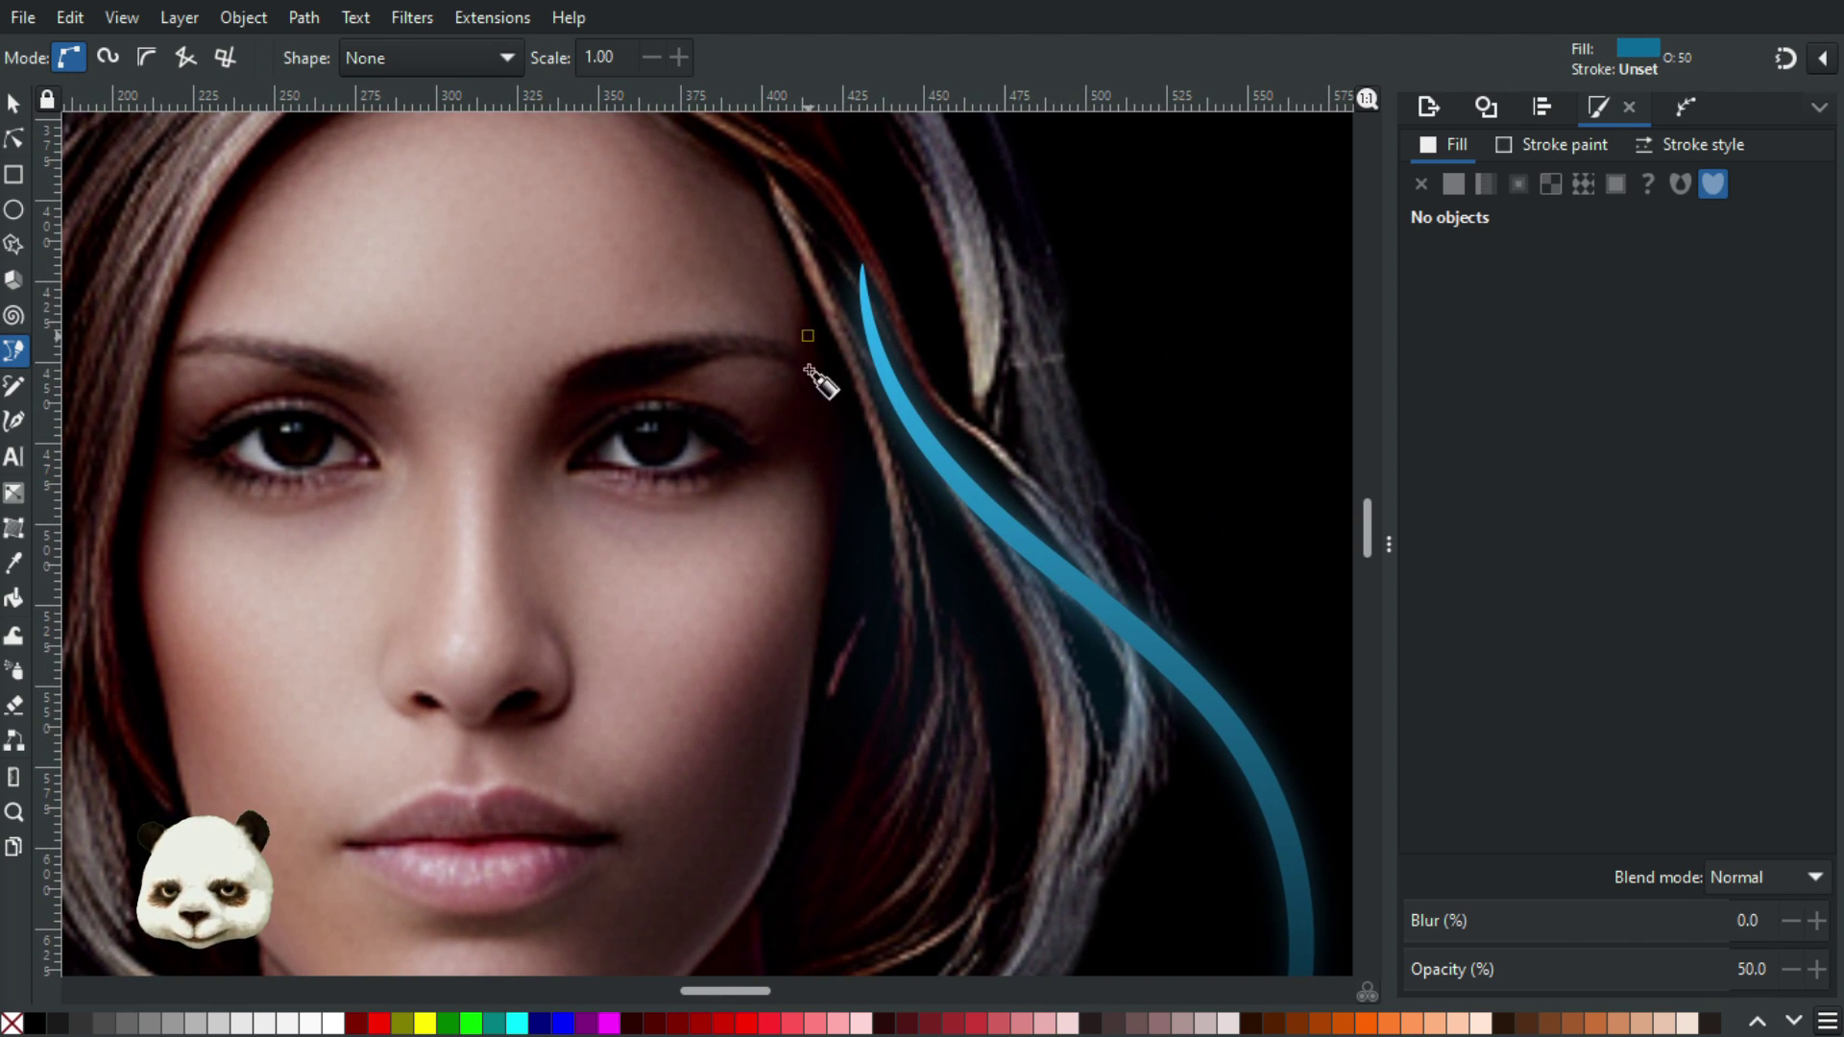
drag(808, 445, 804, 545)
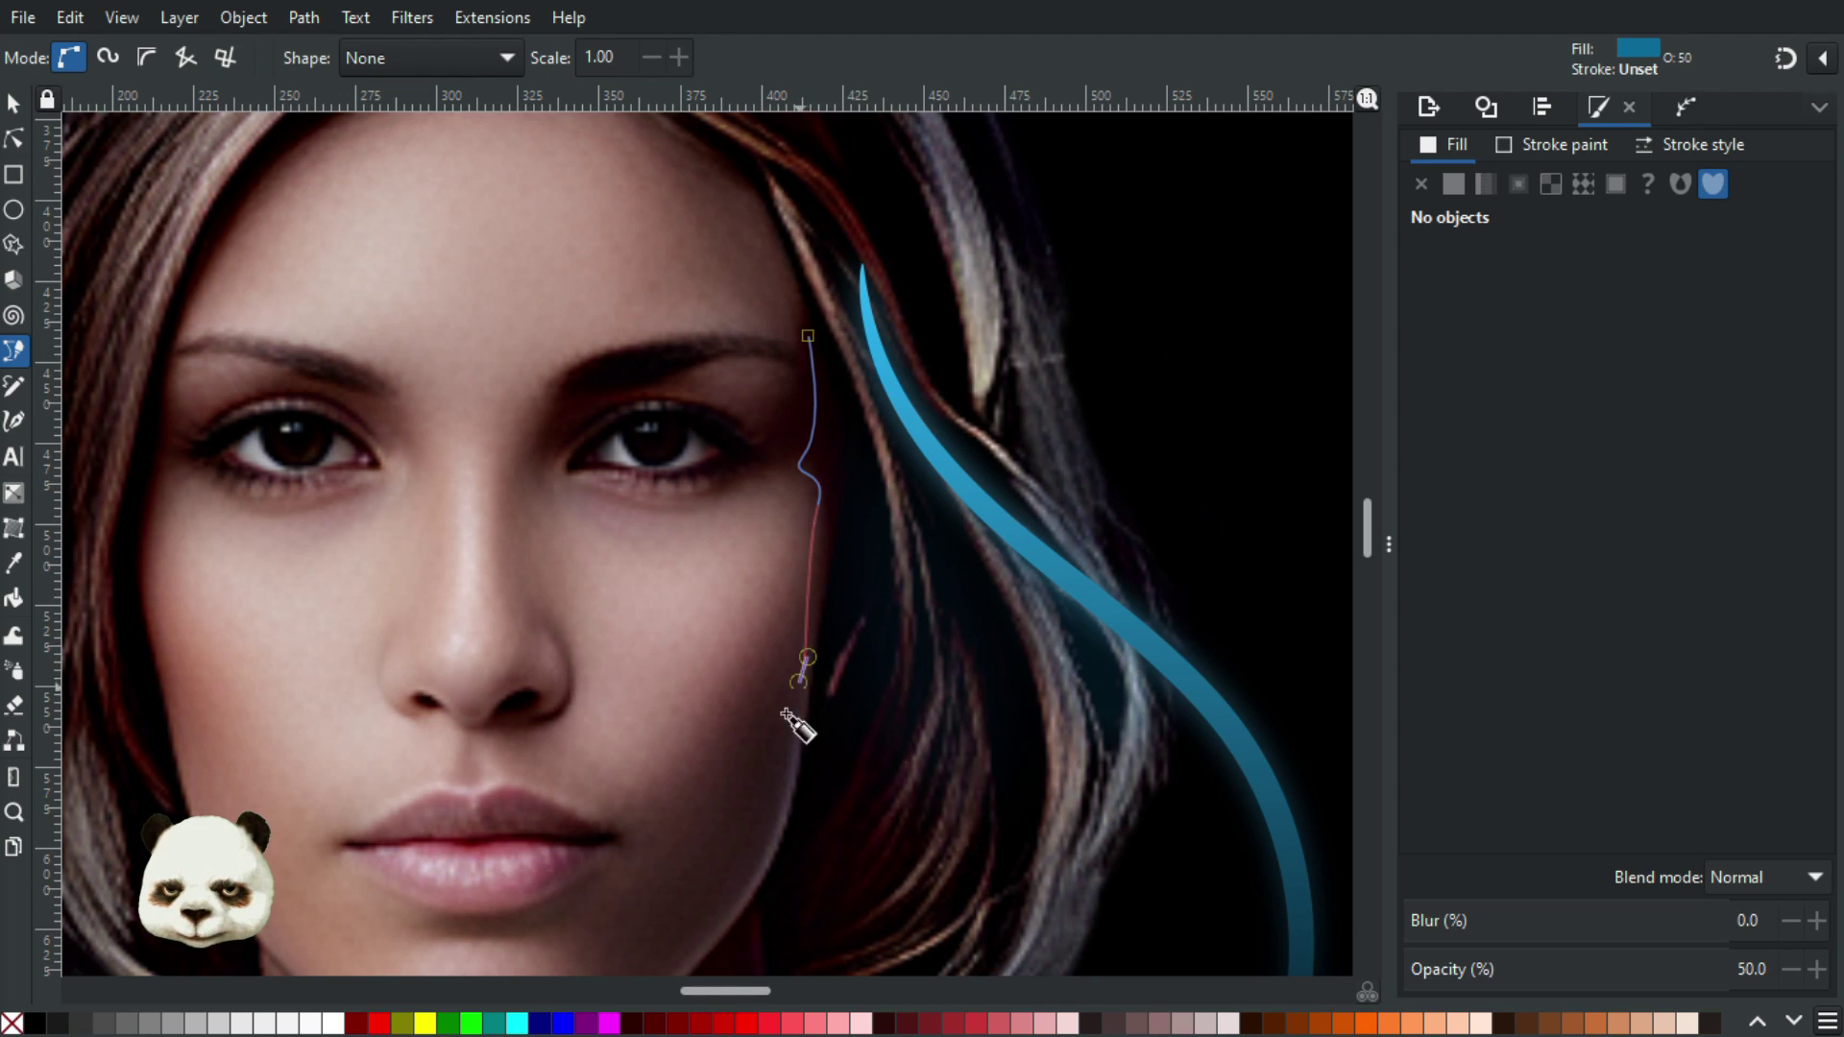
drag(750, 875, 753, 793)
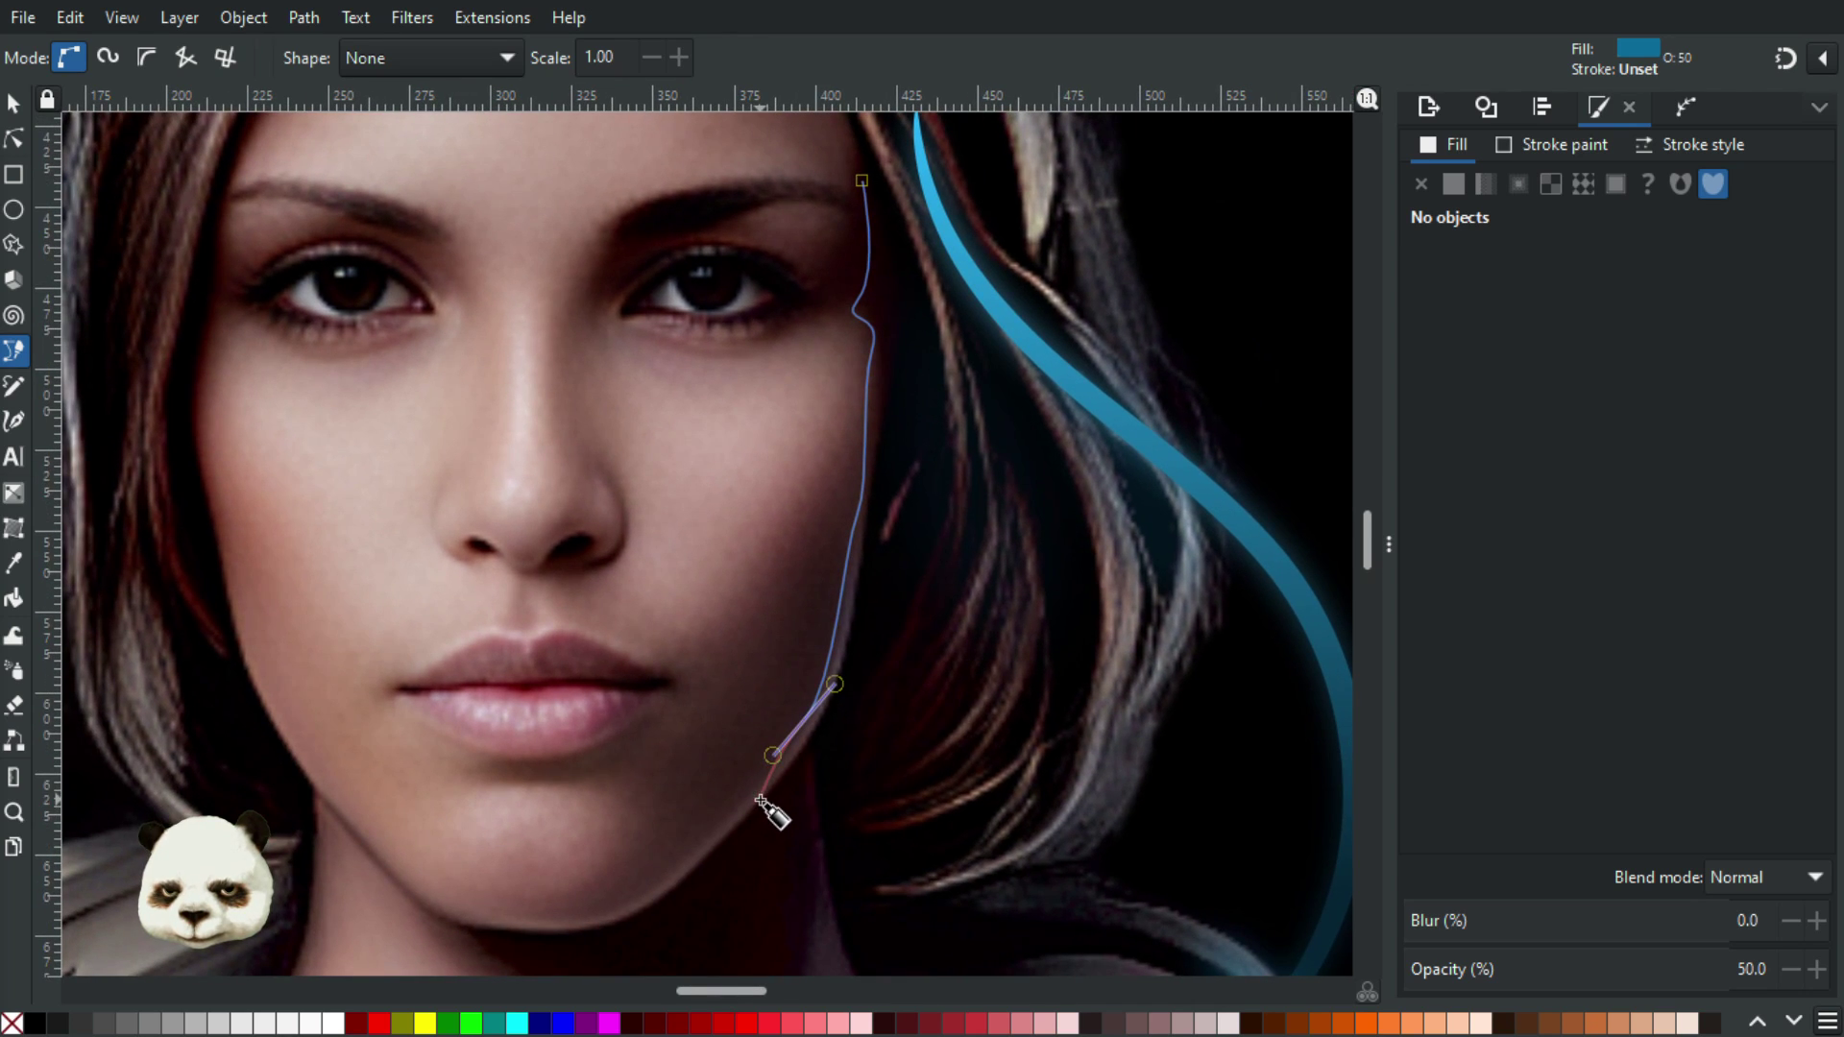
drag(847, 676, 852, 589)
key(ctrl+z)
key(ctrl+z)
drag(868, 503, 785, 738)
drag(780, 670, 782, 509)
drag(781, 500, 740, 449)
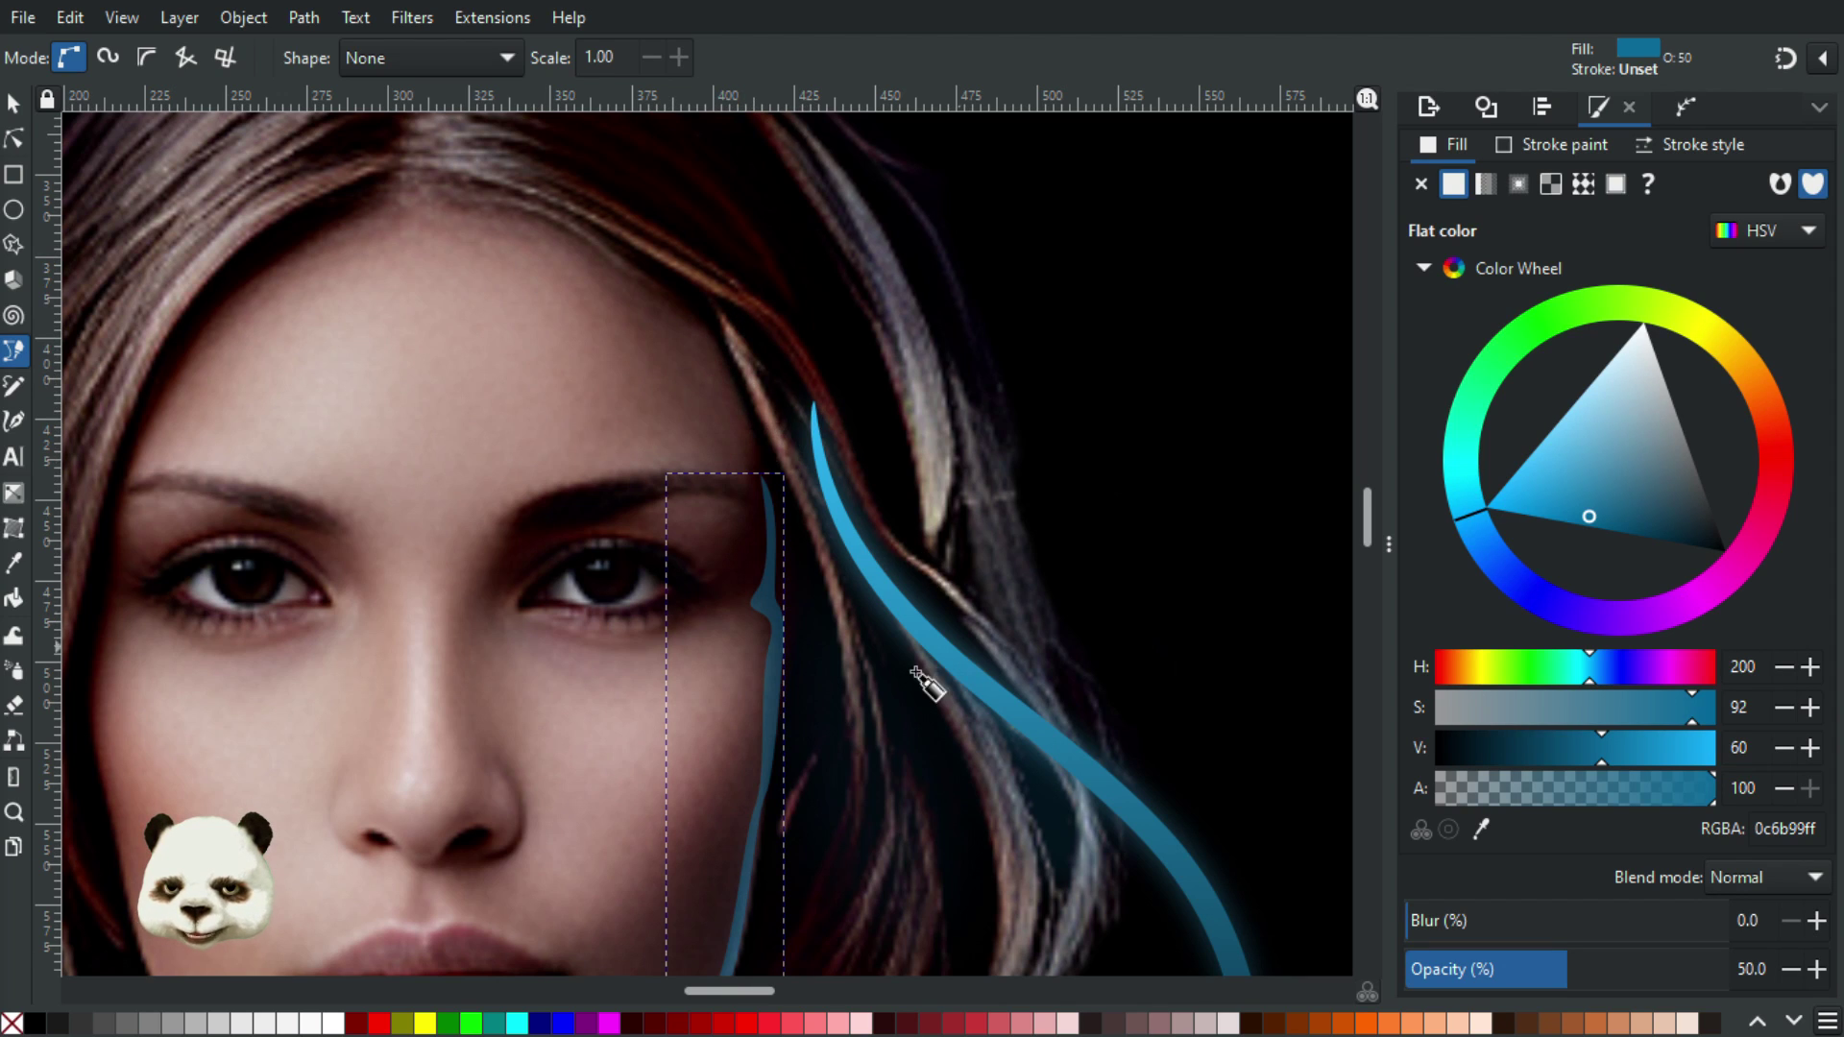
scroll(947, 672, down, 9)
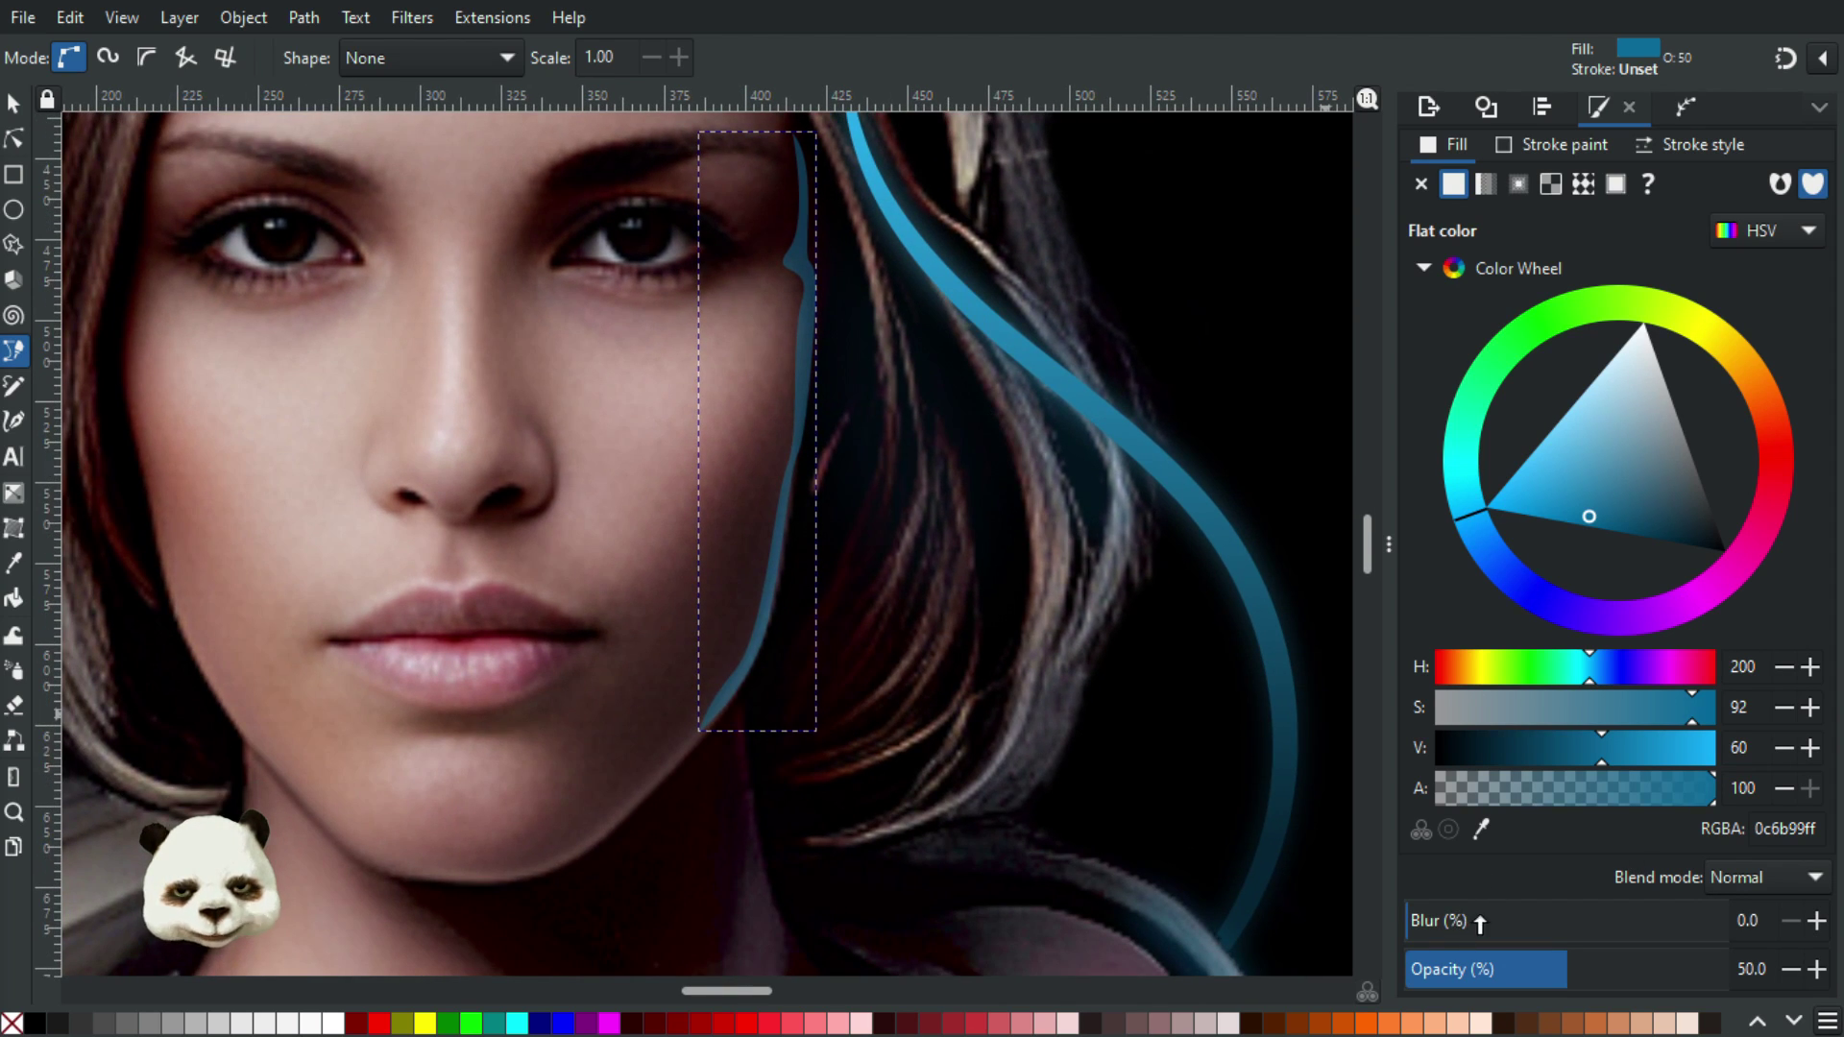
Set the face edge glow's blur to 30% and its opacity to 60%
click(1479, 924)
drag(1024, 588, 917, 735)
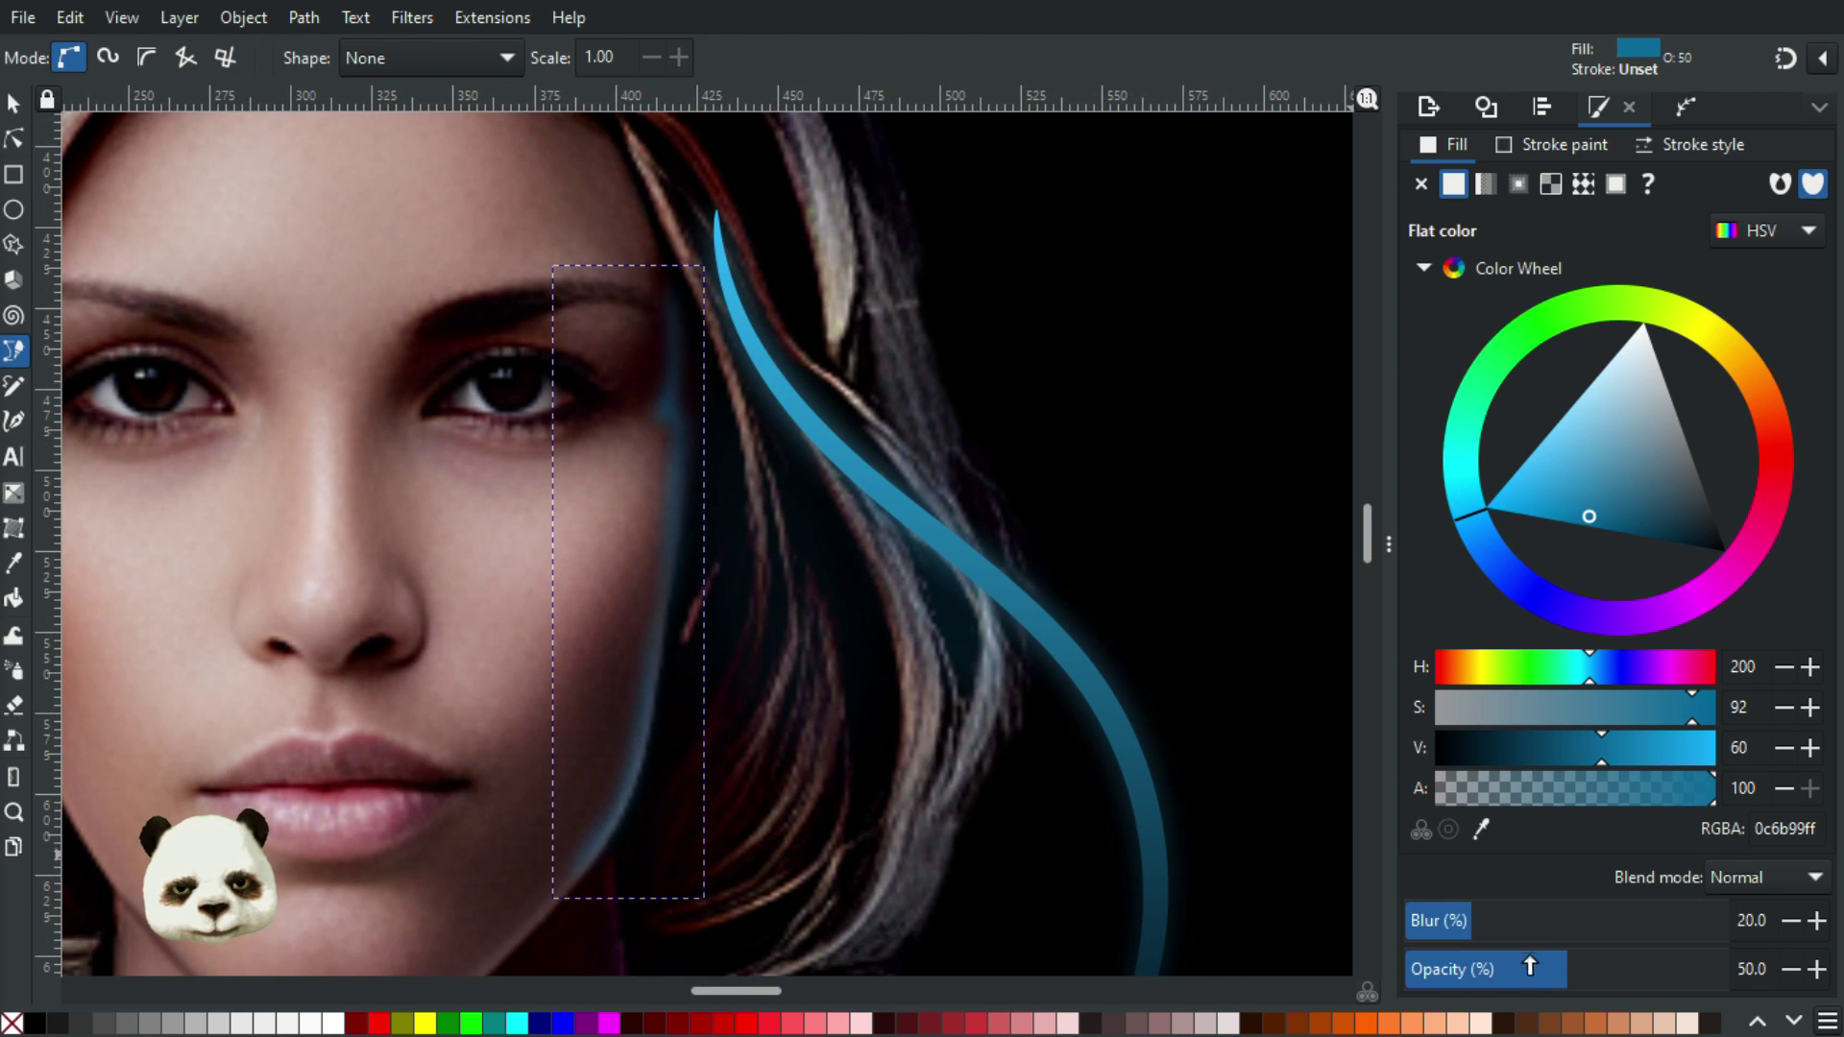
click(1517, 928)
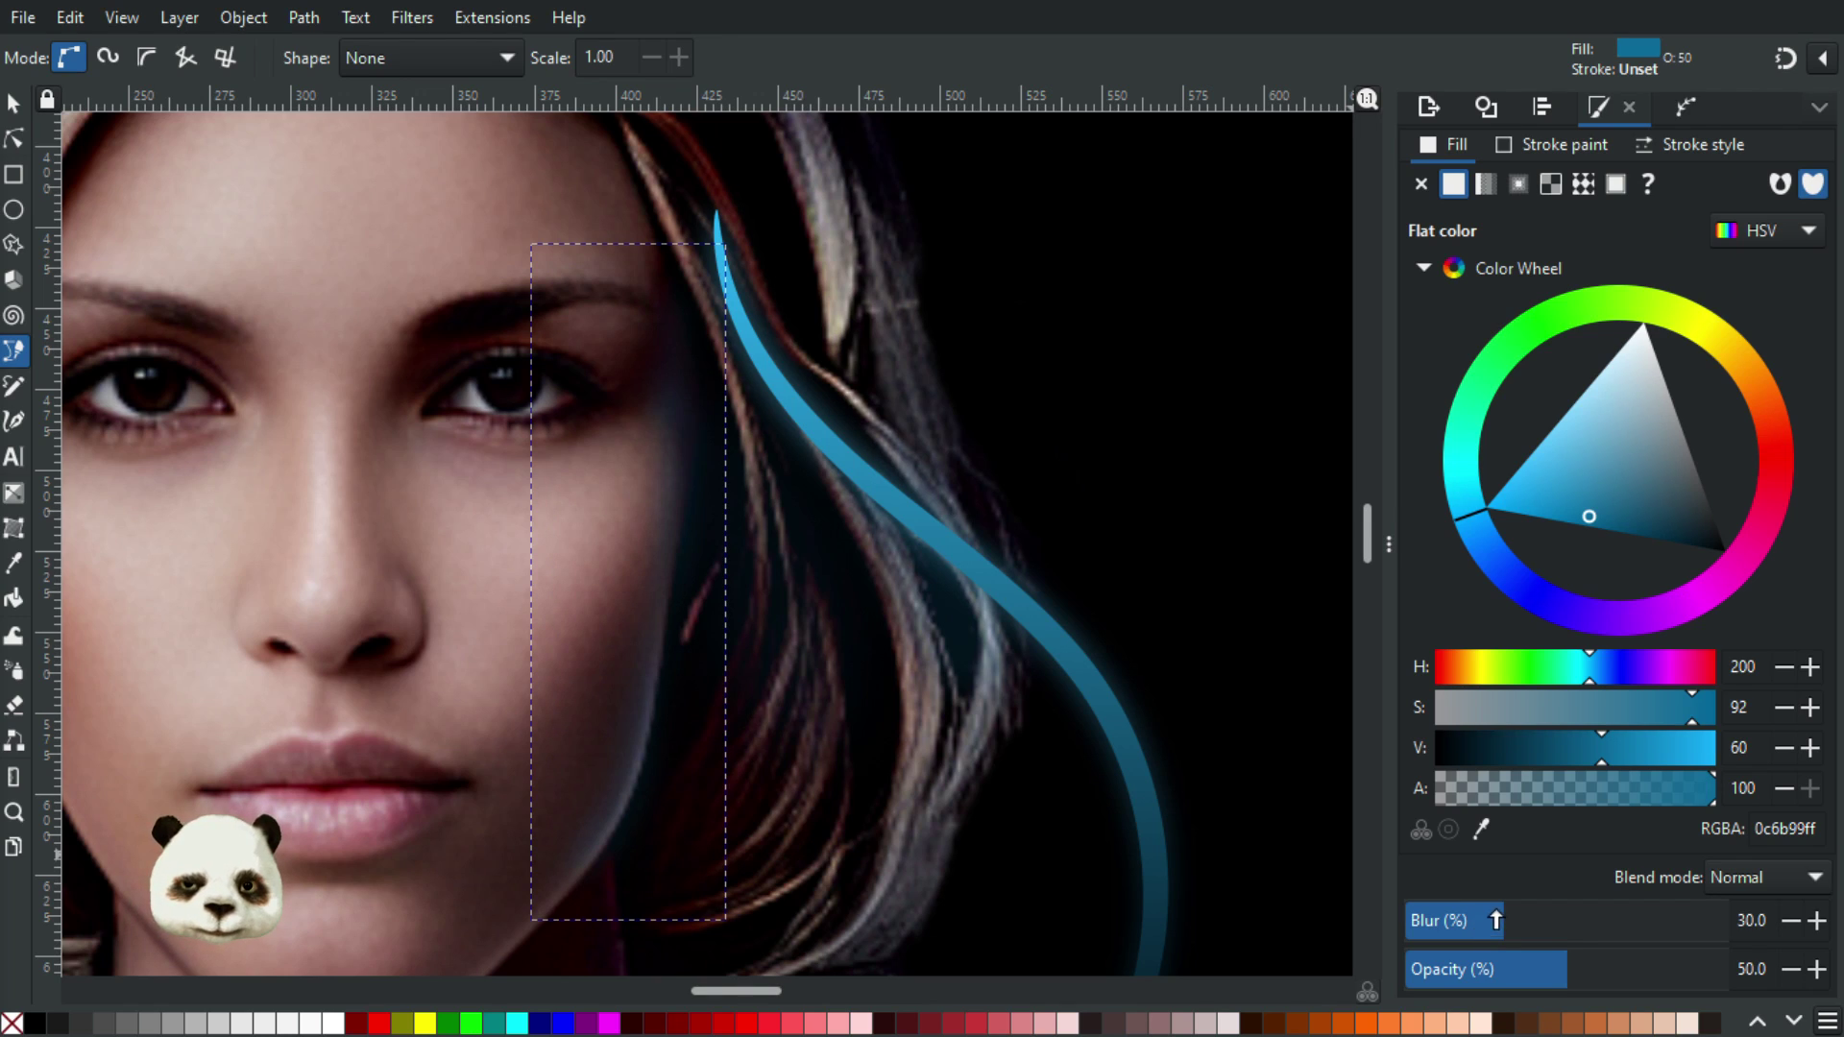
drag(1523, 968, 1558, 975)
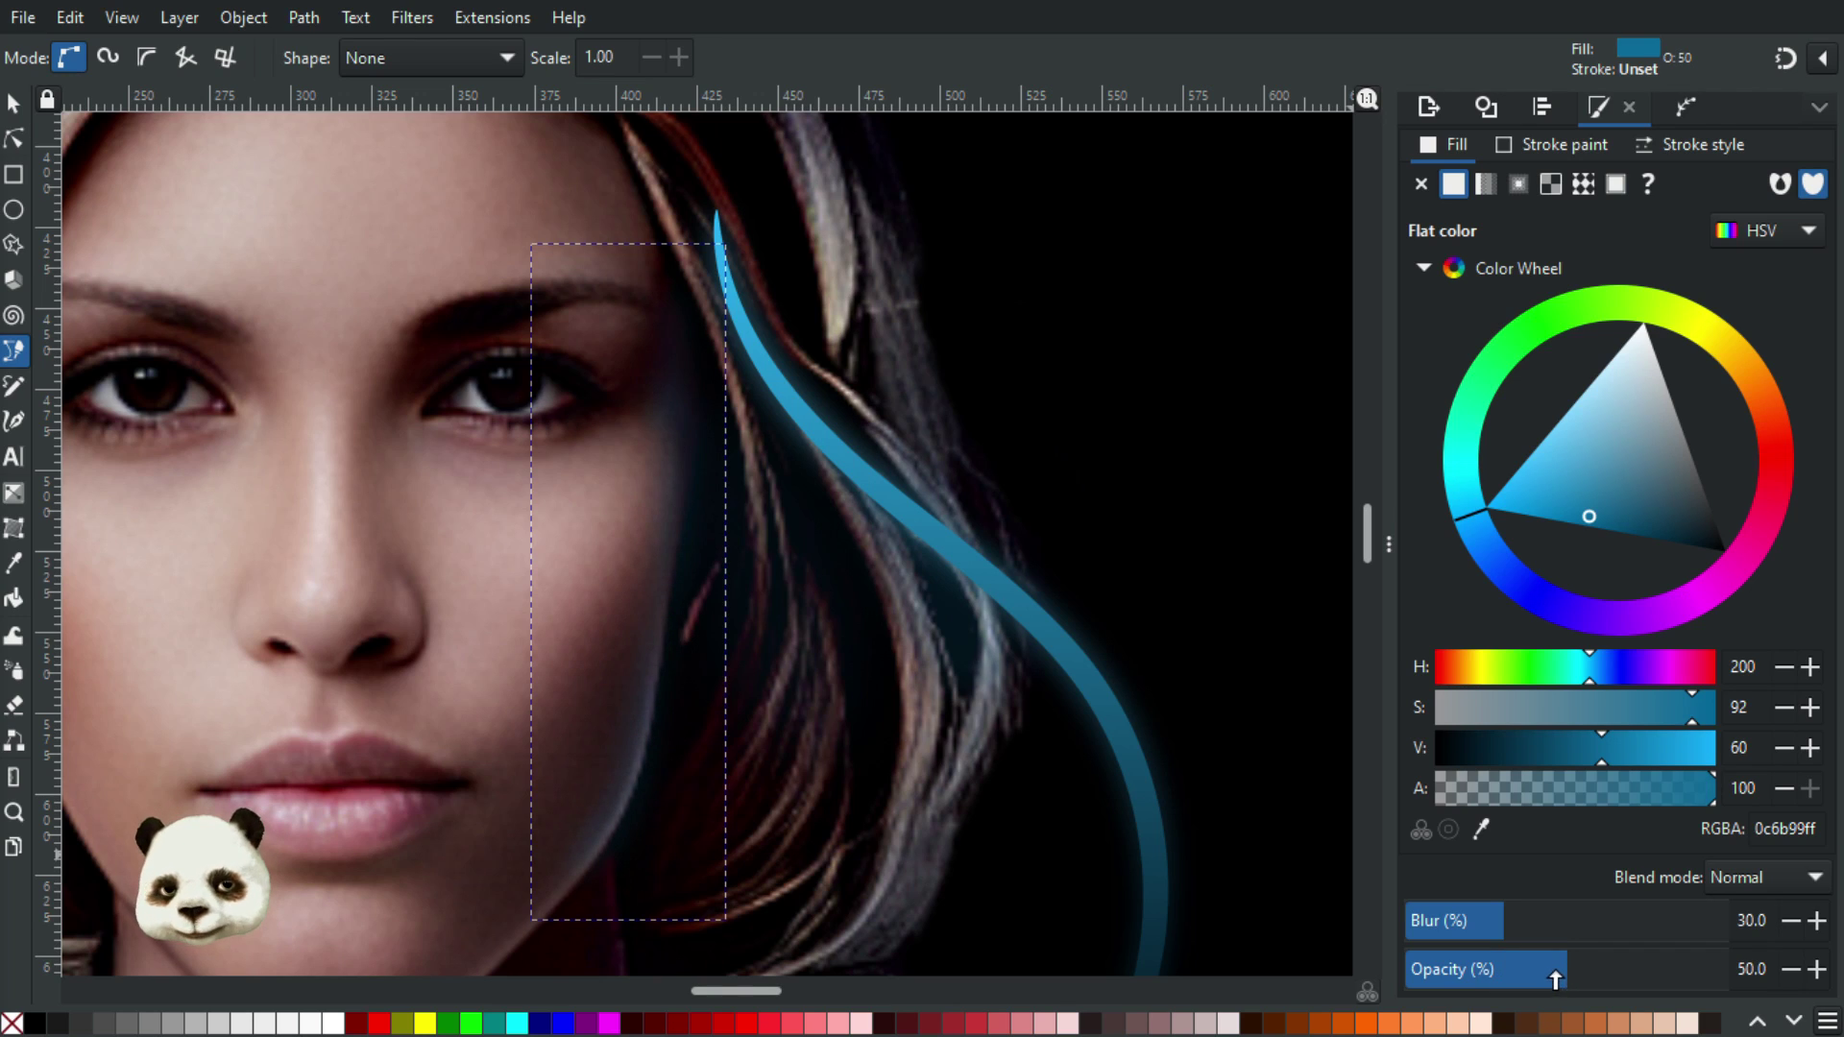
click(1537, 973)
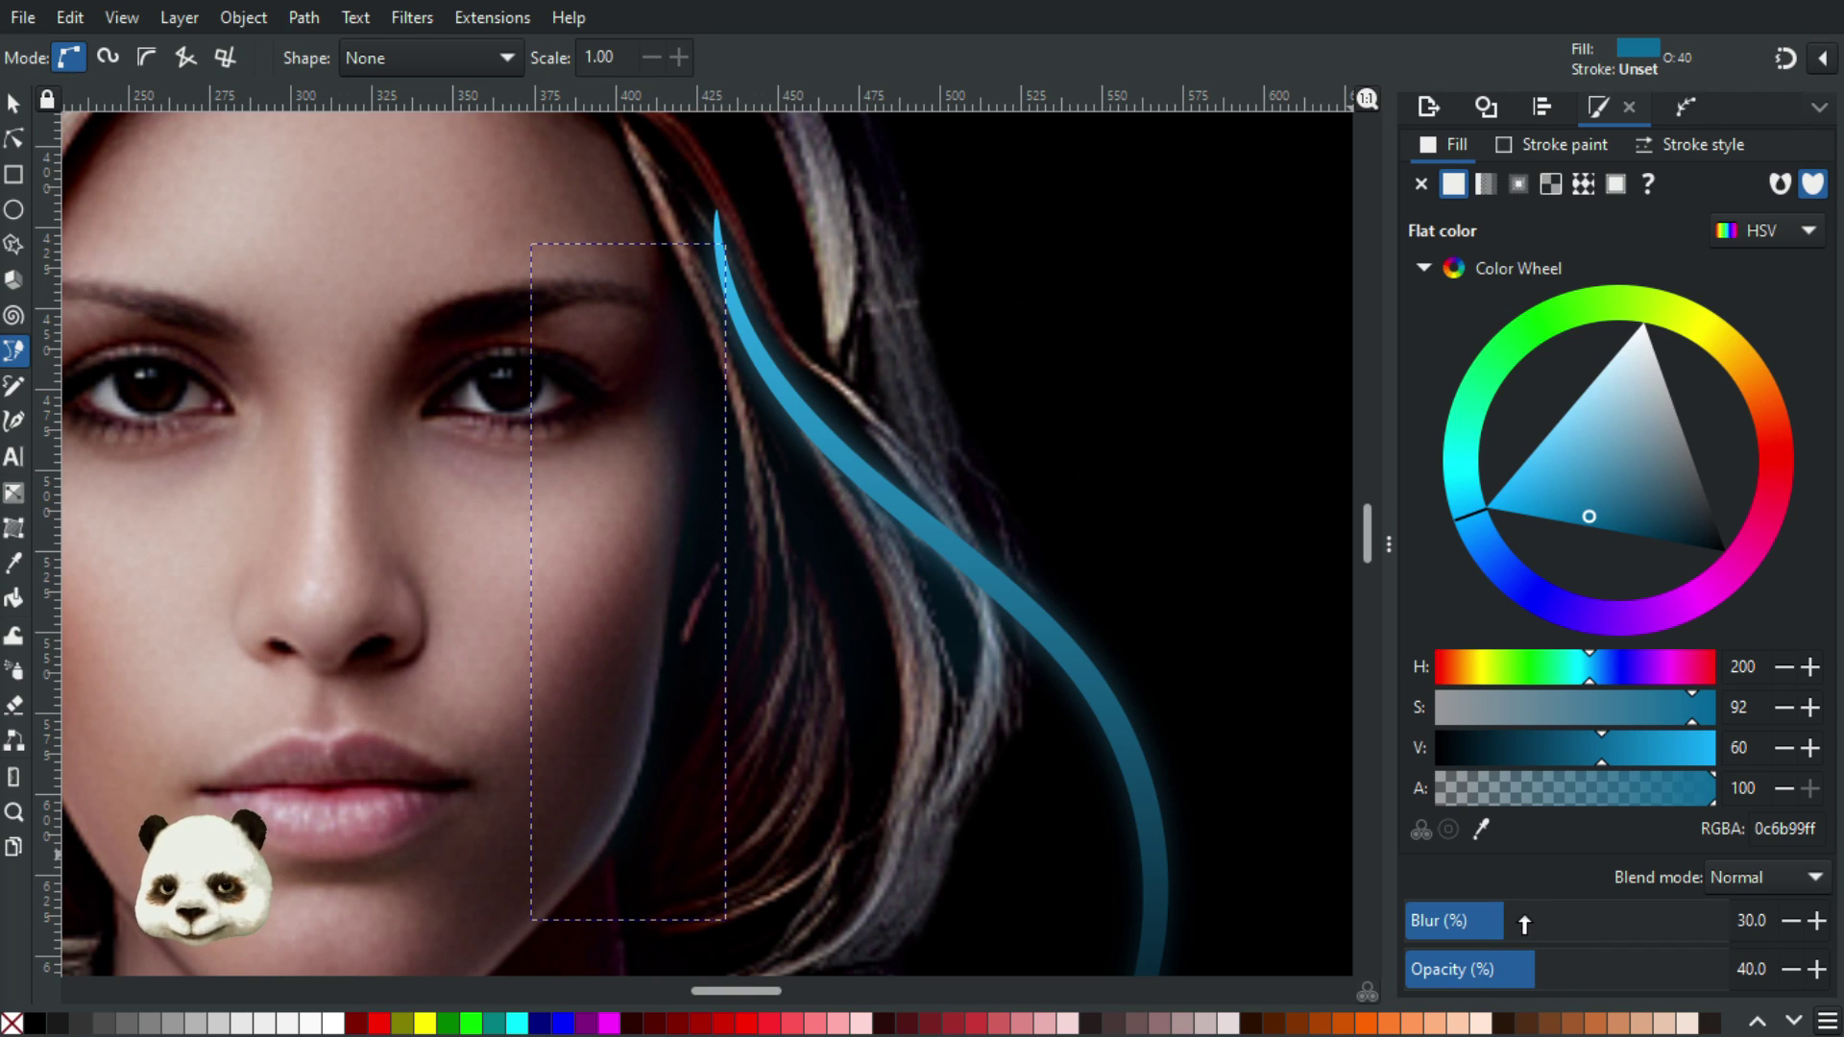
drag(1507, 926, 1598, 975)
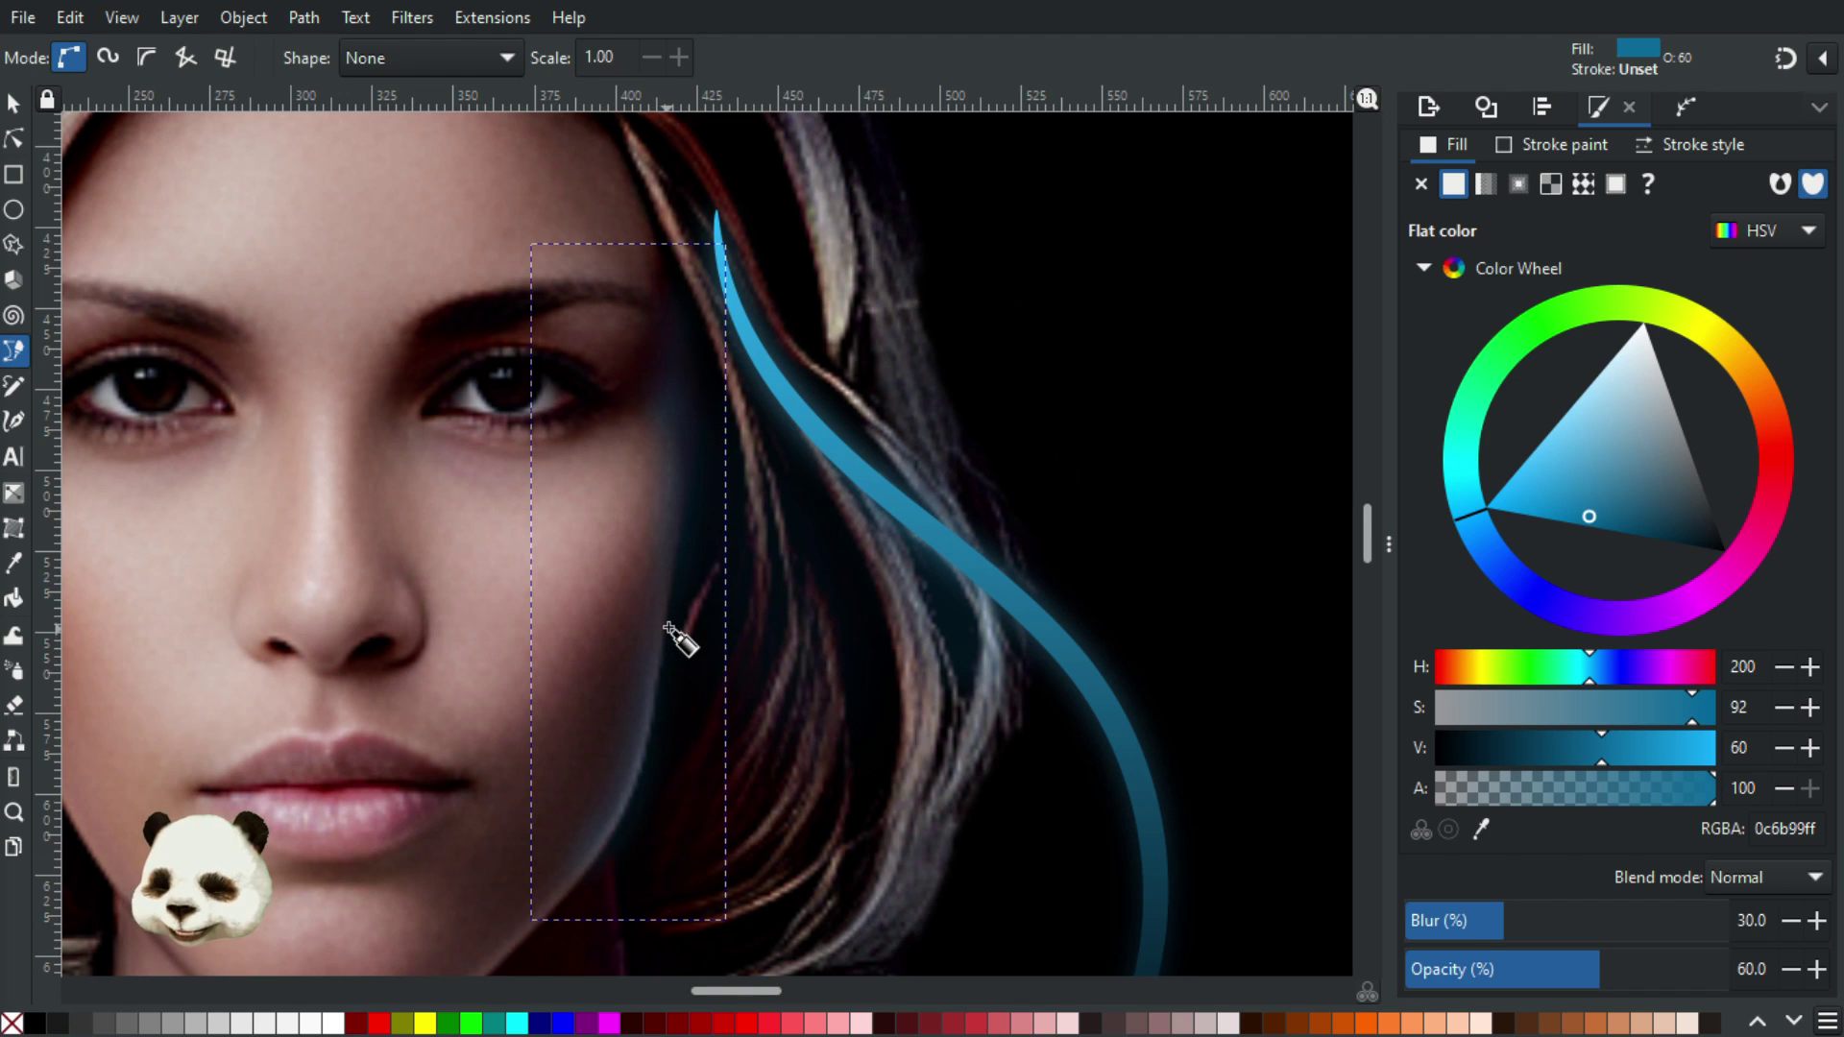
Draw a closed leaf-like shape about 76 by 145 px covering the upper half of the face edge glow, from forehead to cheek
click(15, 176)
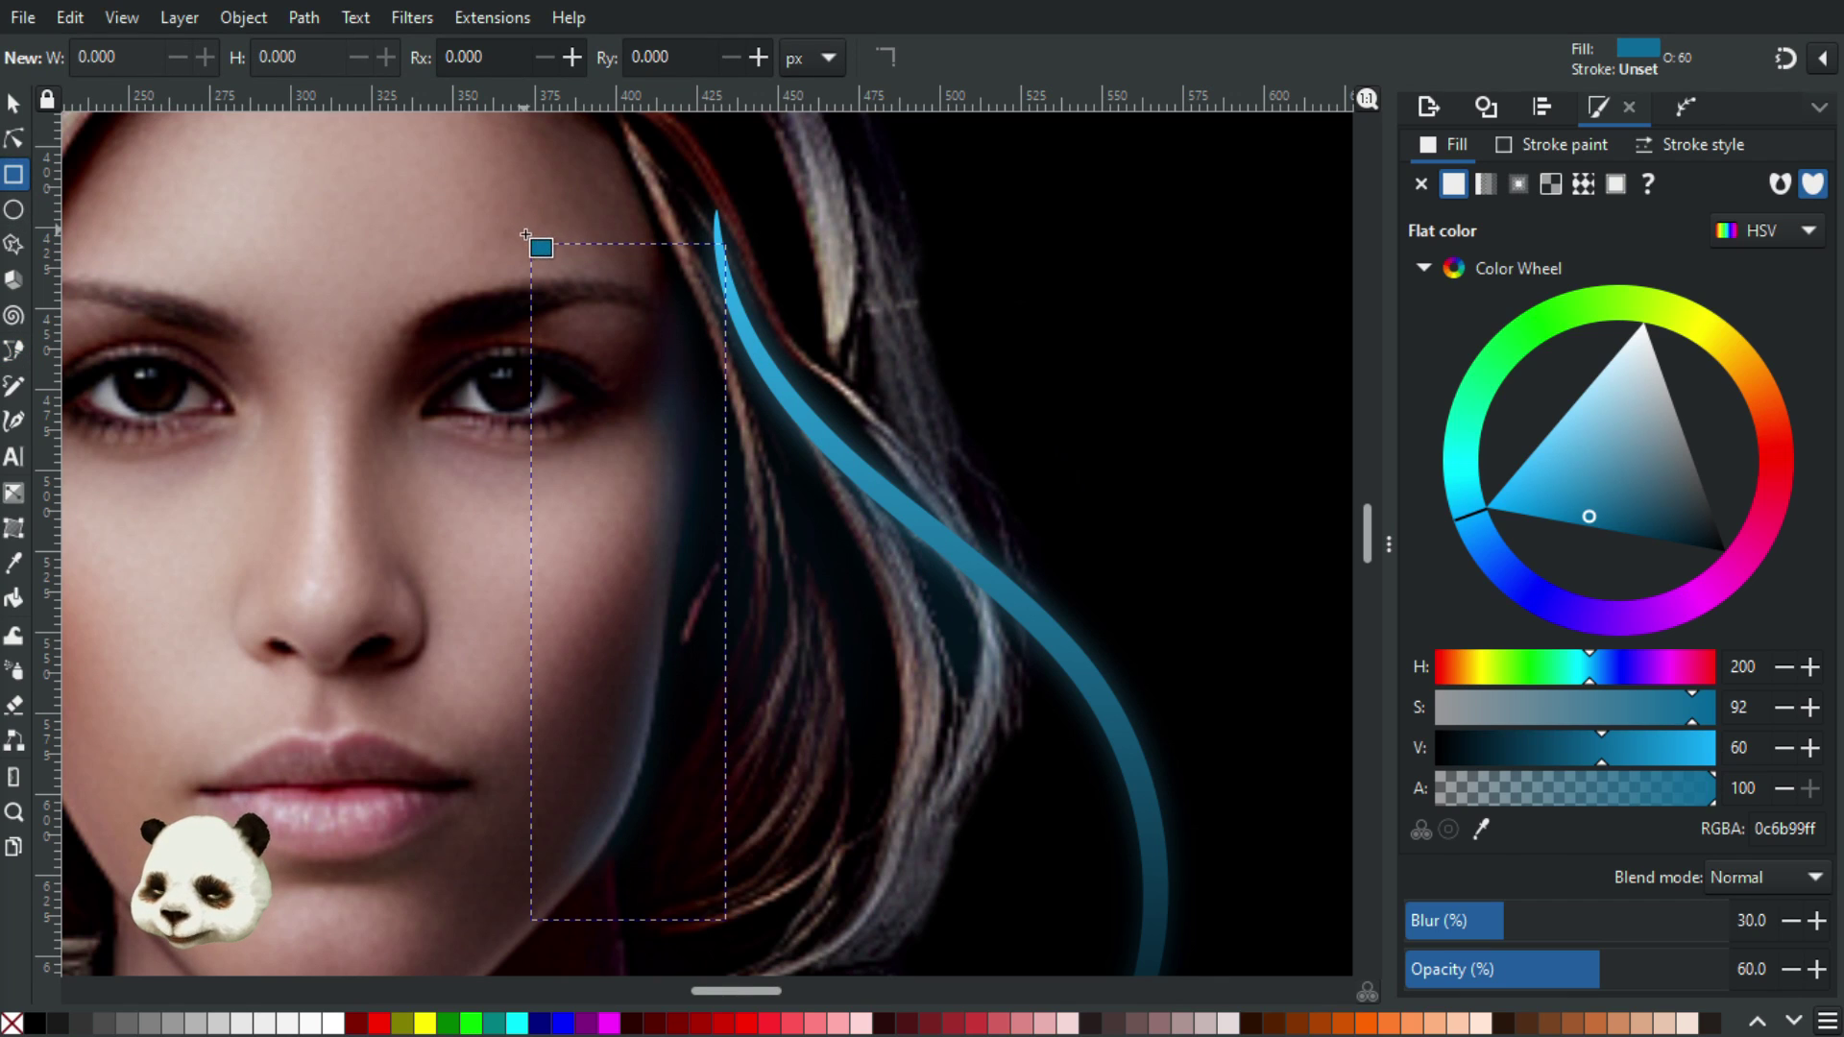
key(b)
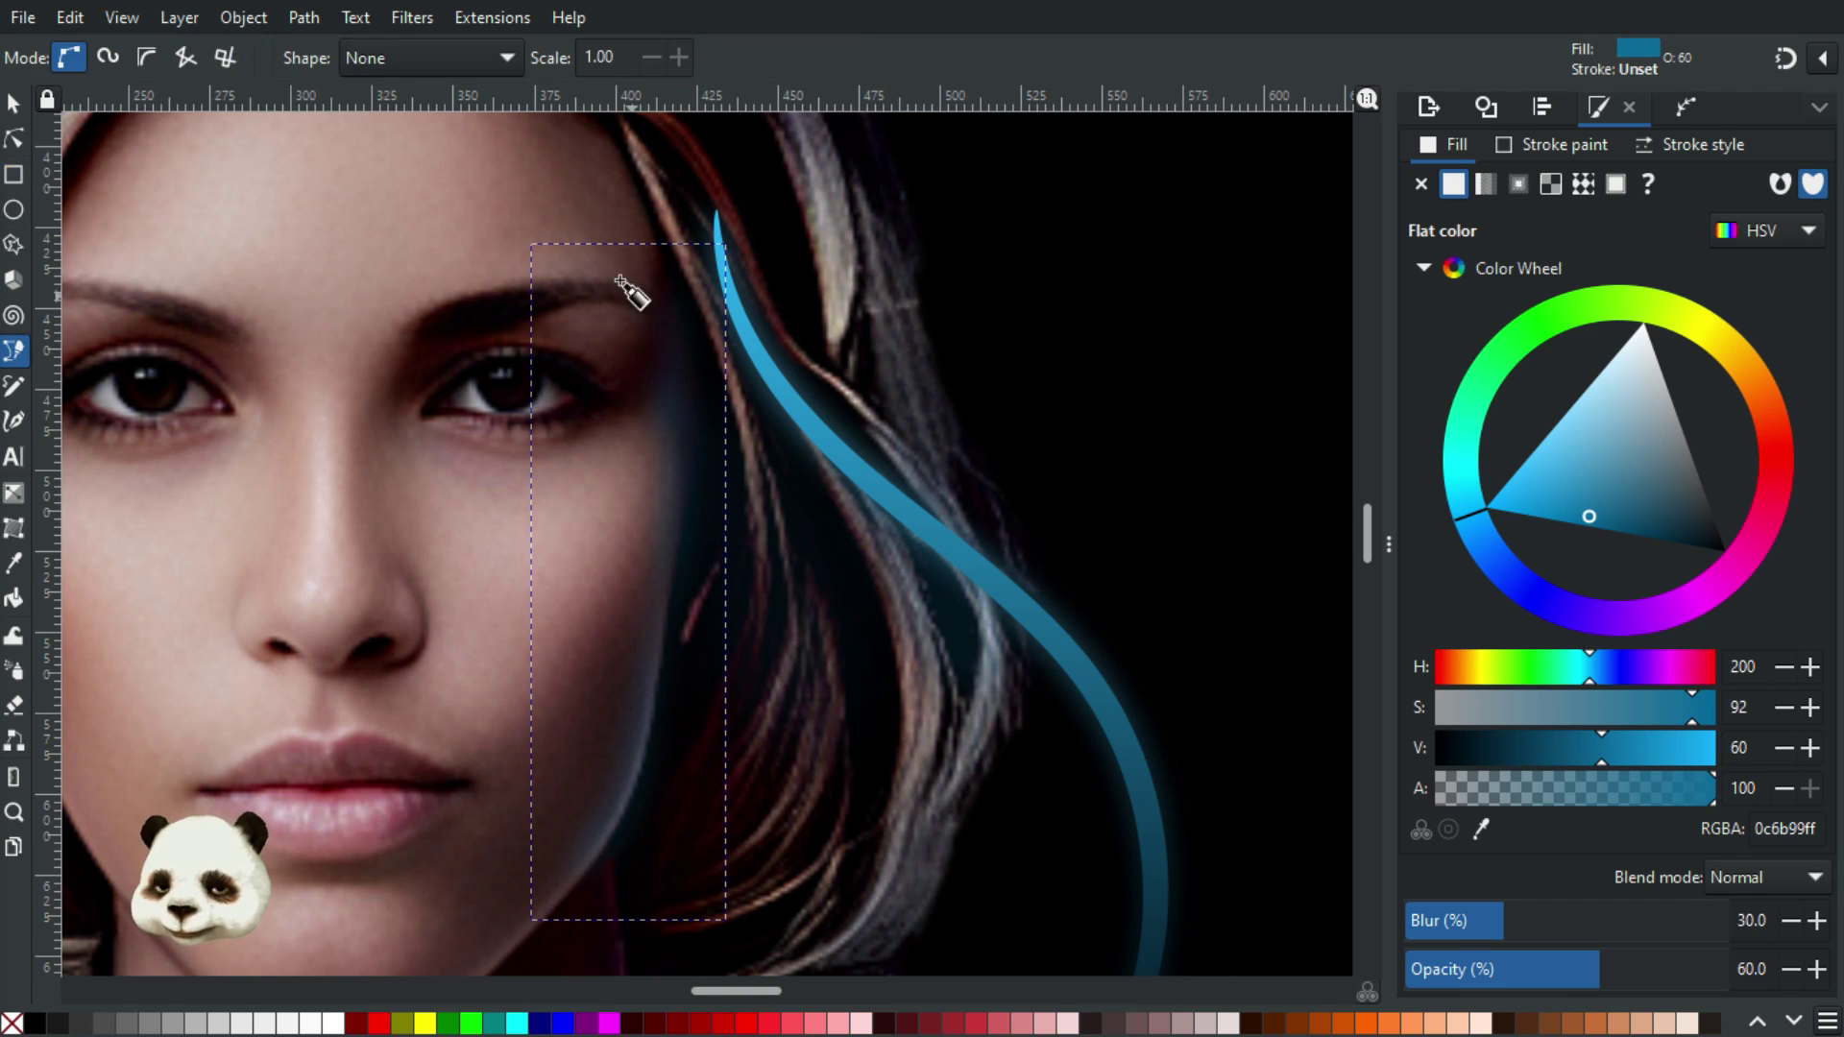
click(569, 187)
click(740, 605)
drag(784, 264, 690, 140)
drag(574, 182, 576, 297)
Duplicate both the face edge glow and the leaf-like shape covering its upper half
click(14, 102)
shift+click(642, 694)
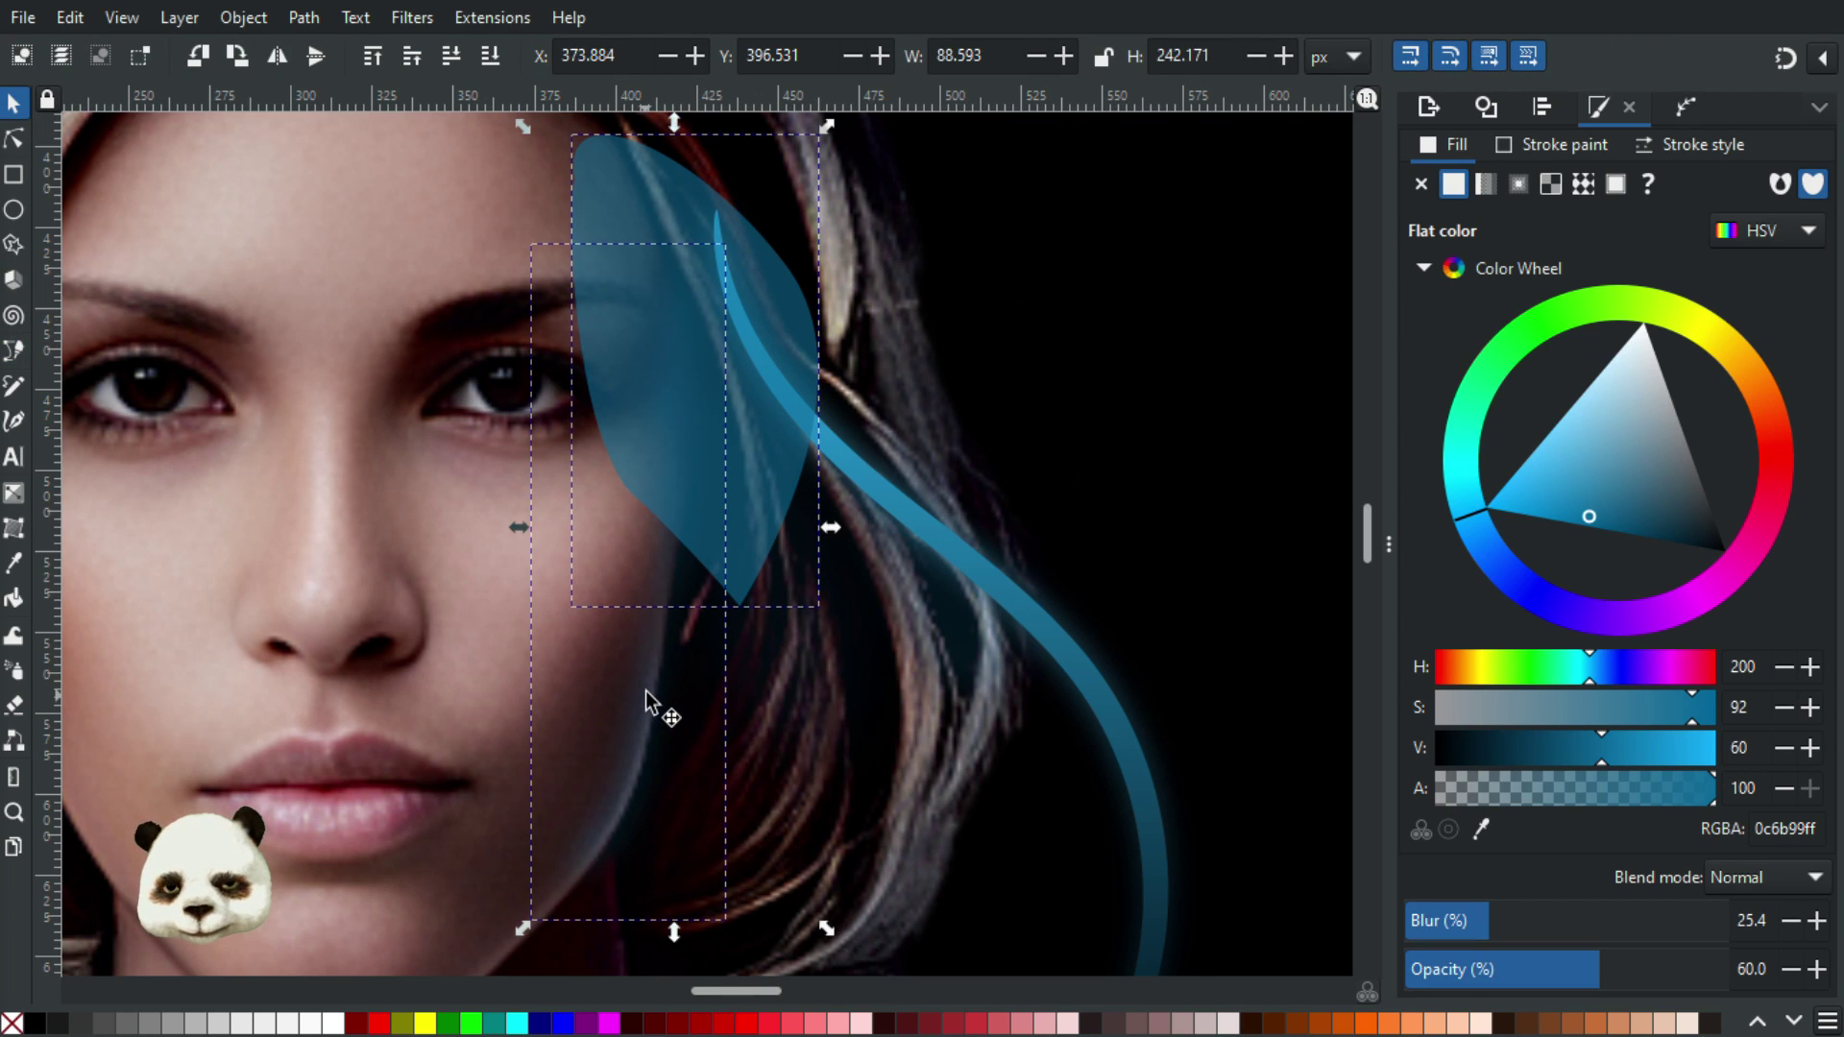
click(1077, 408)
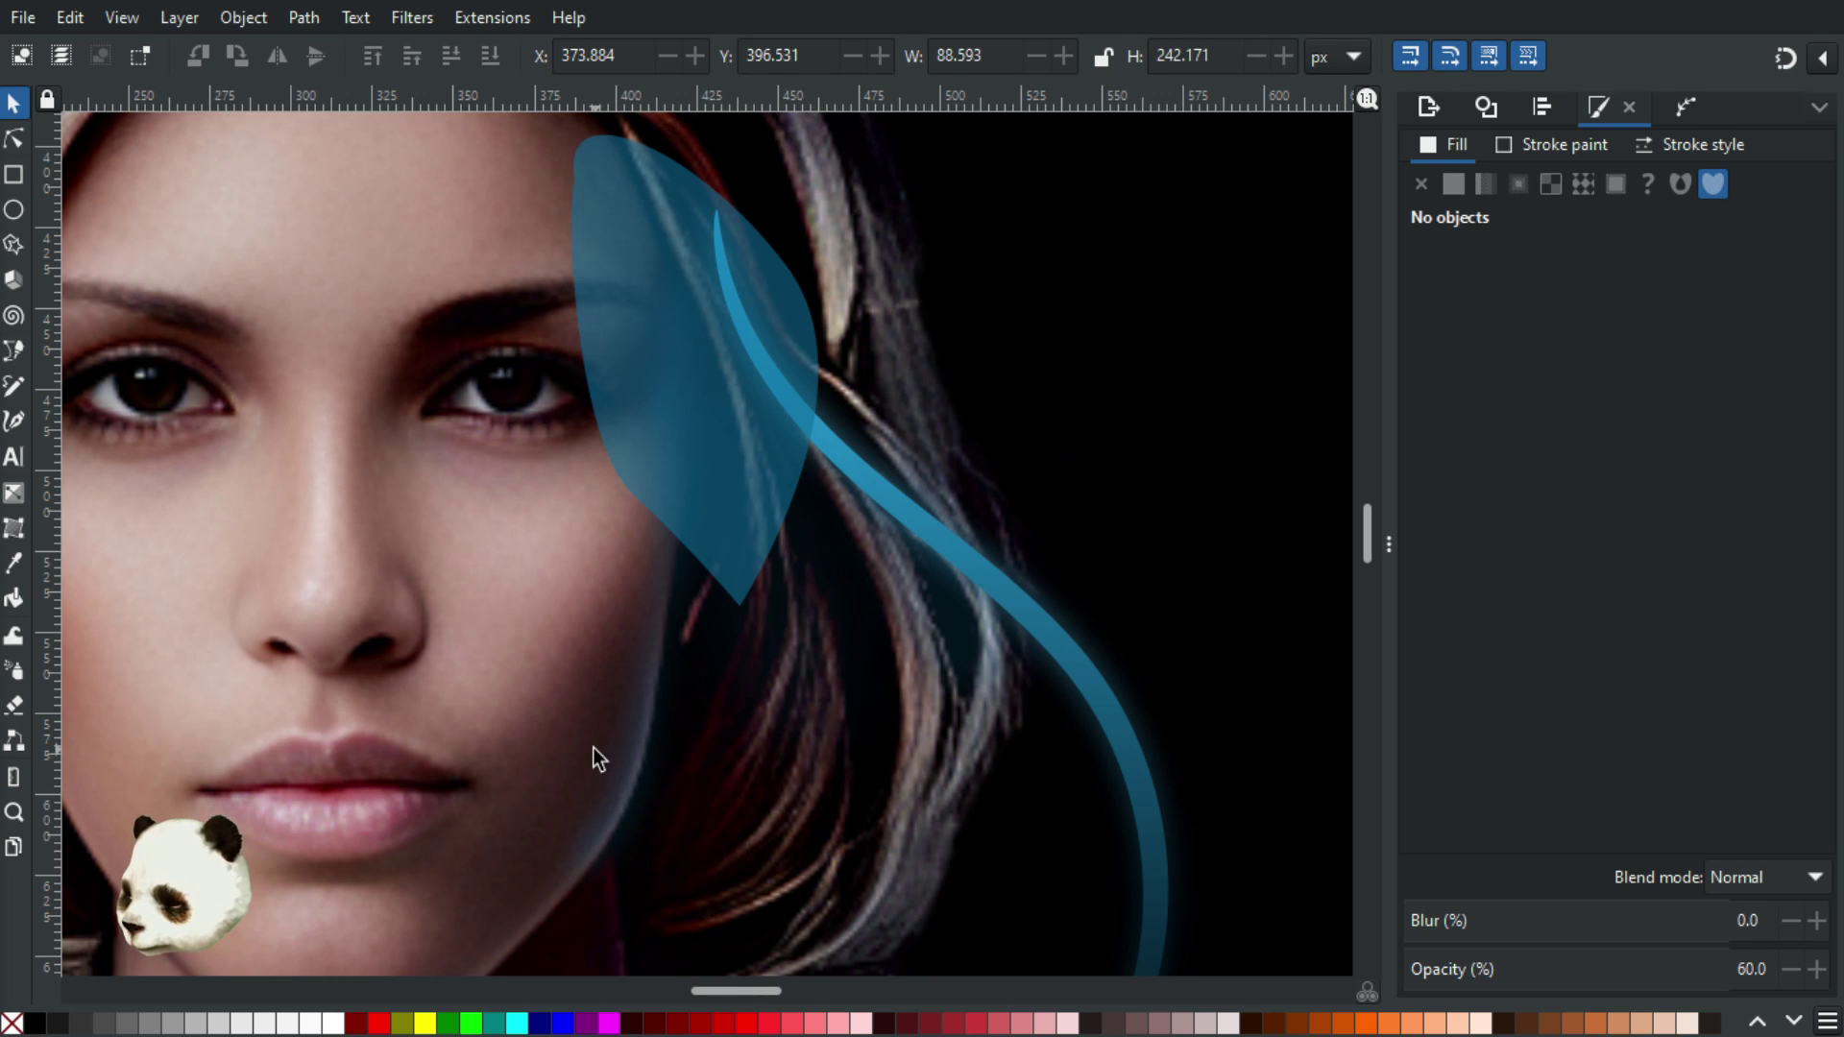
click(688, 434)
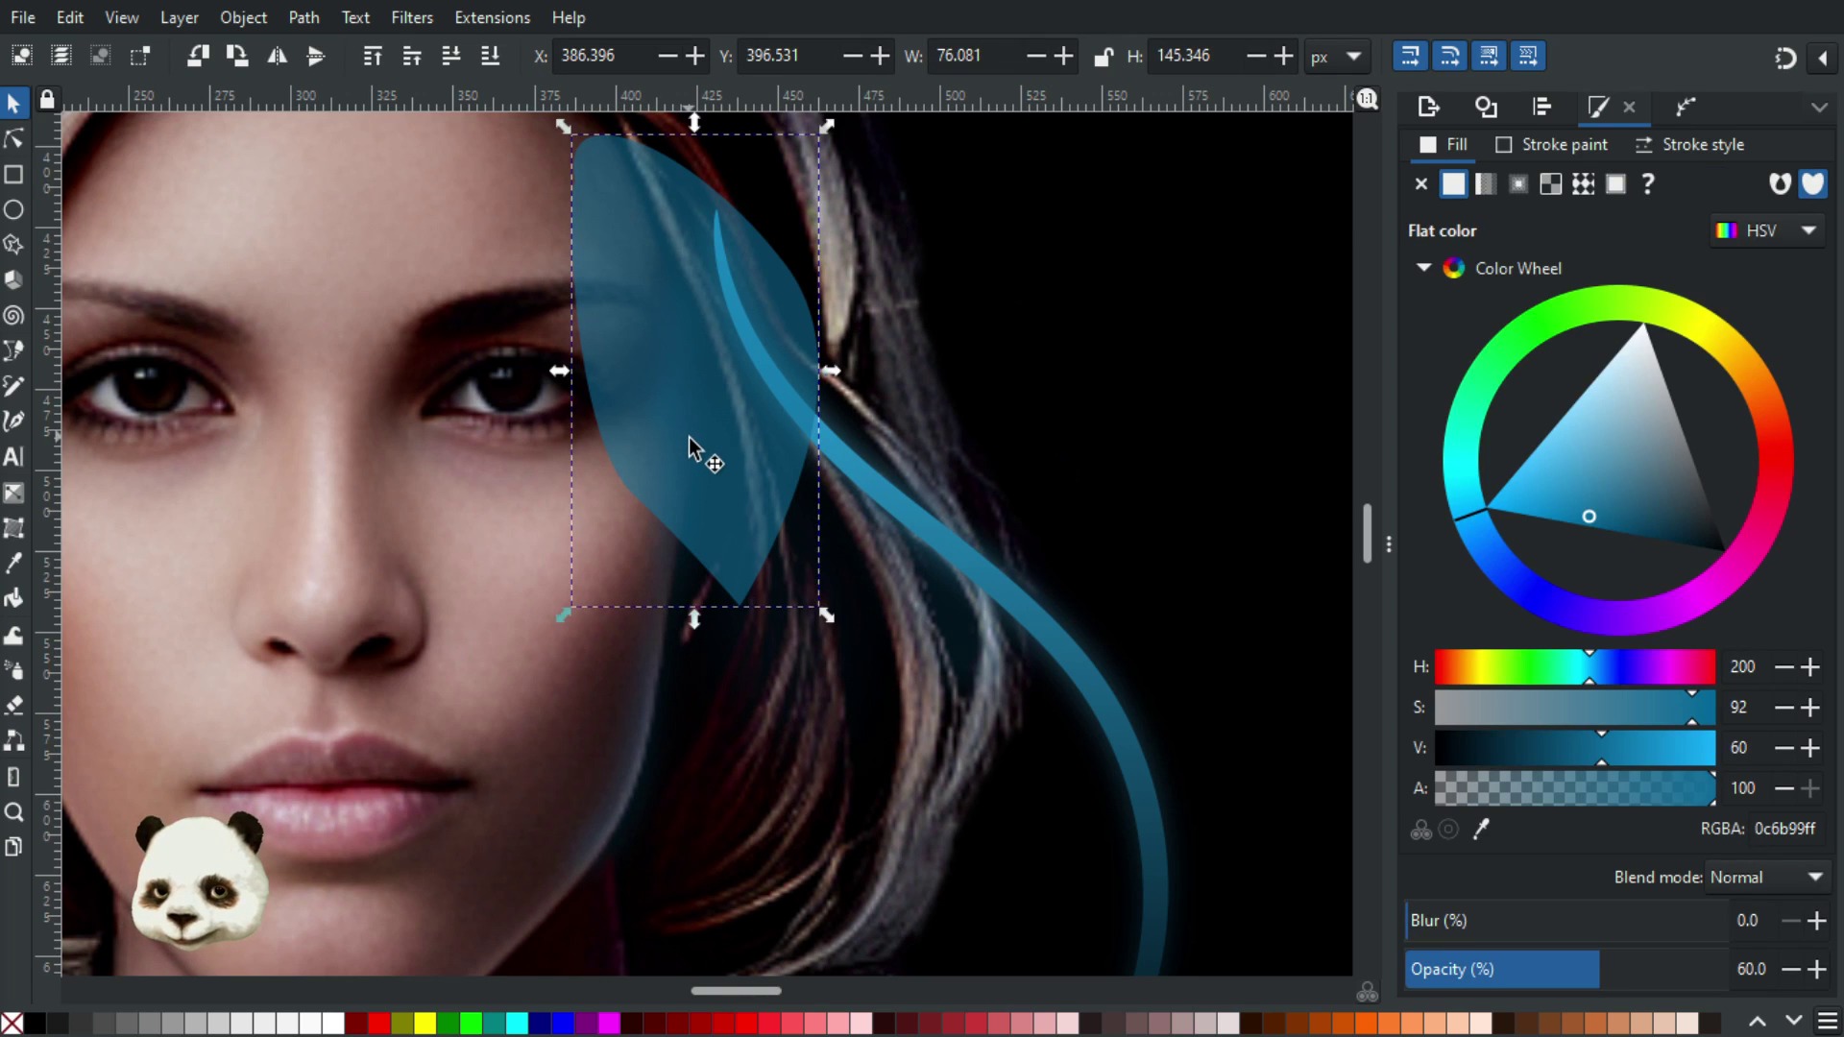
click(635, 751)
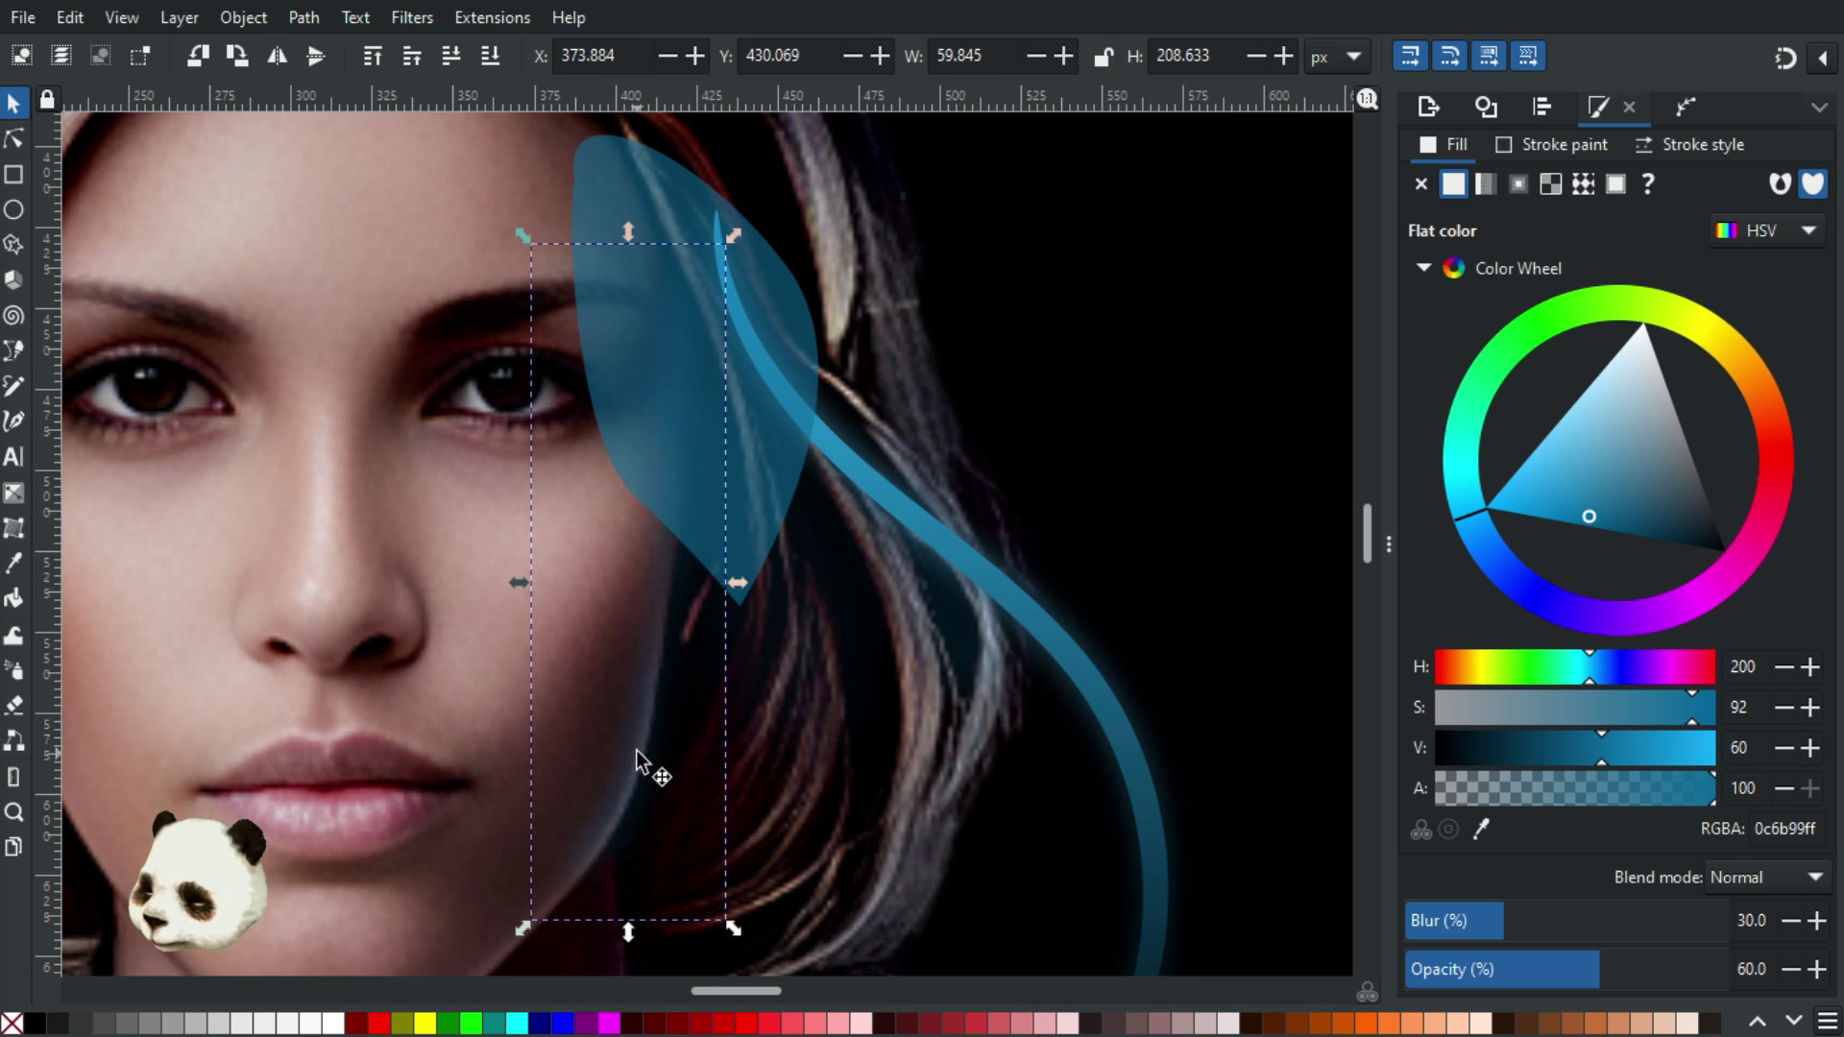
click(788, 416)
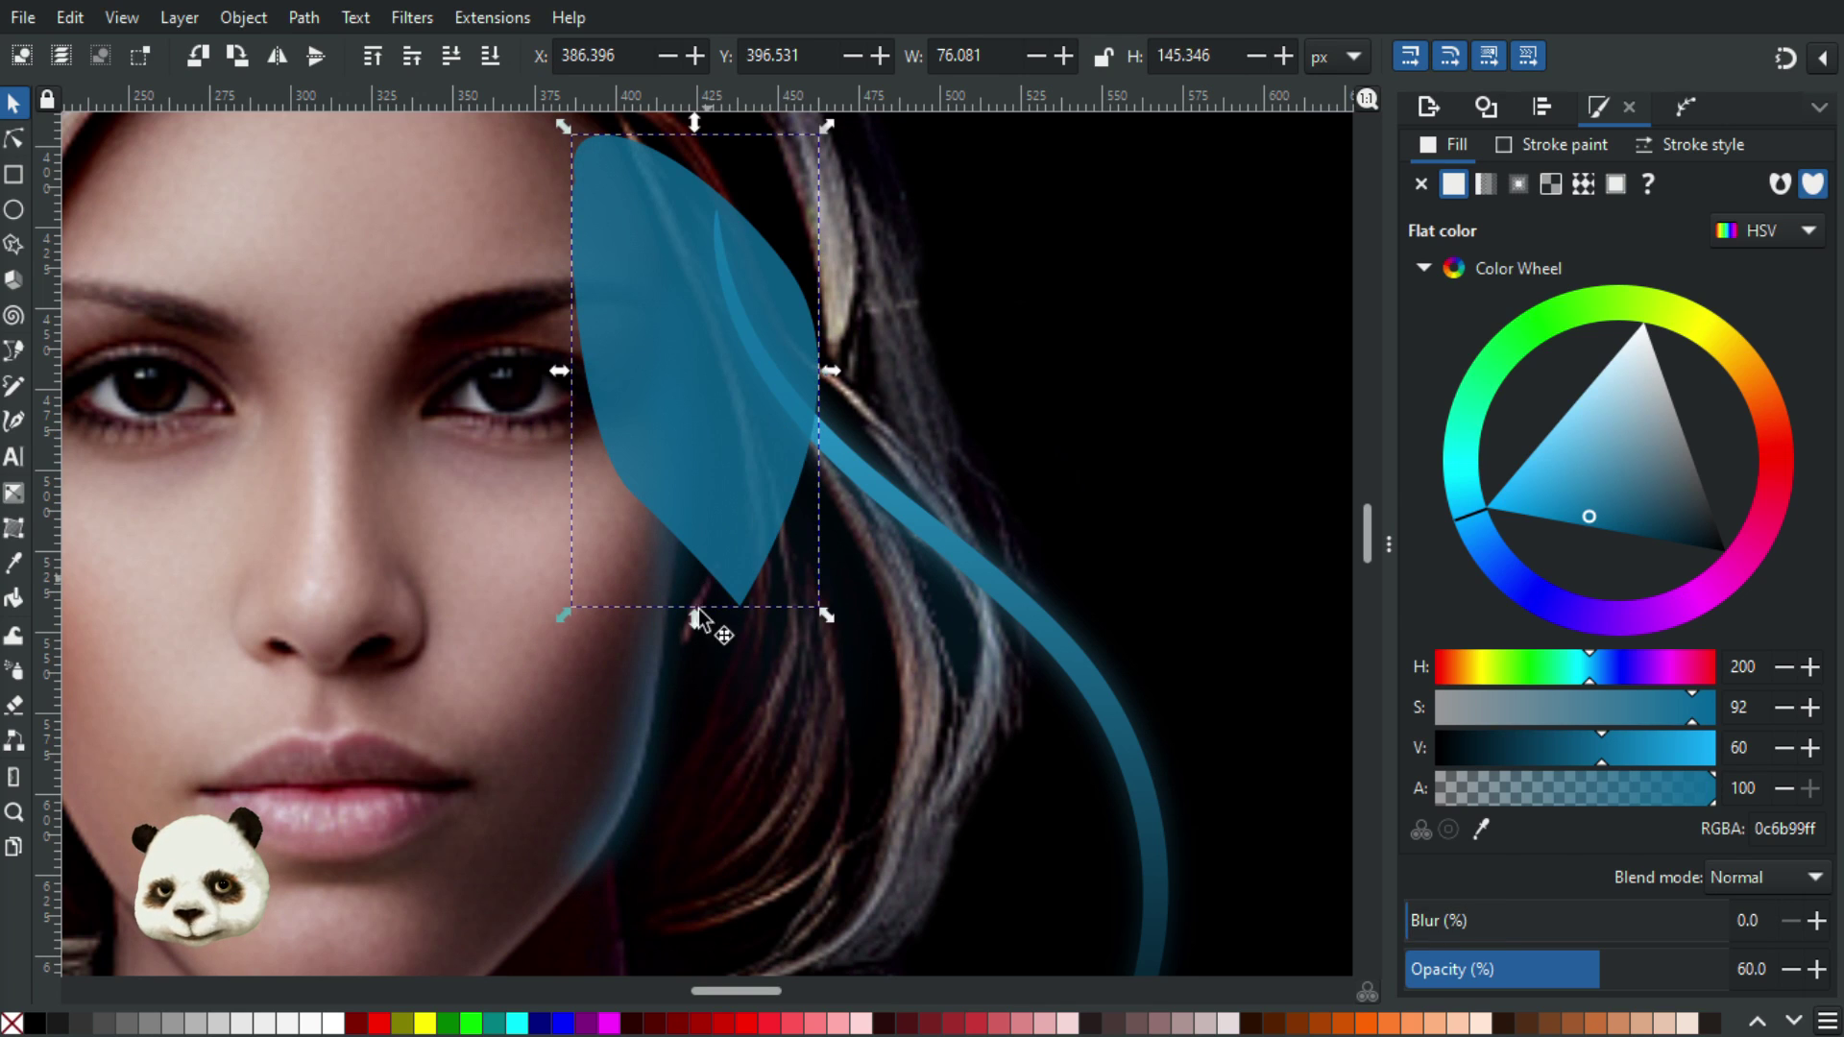
Subtract one copy of the covering shape from one copy of the face edge glow, keeping only the glow's lower part
click(647, 738)
click(632, 747)
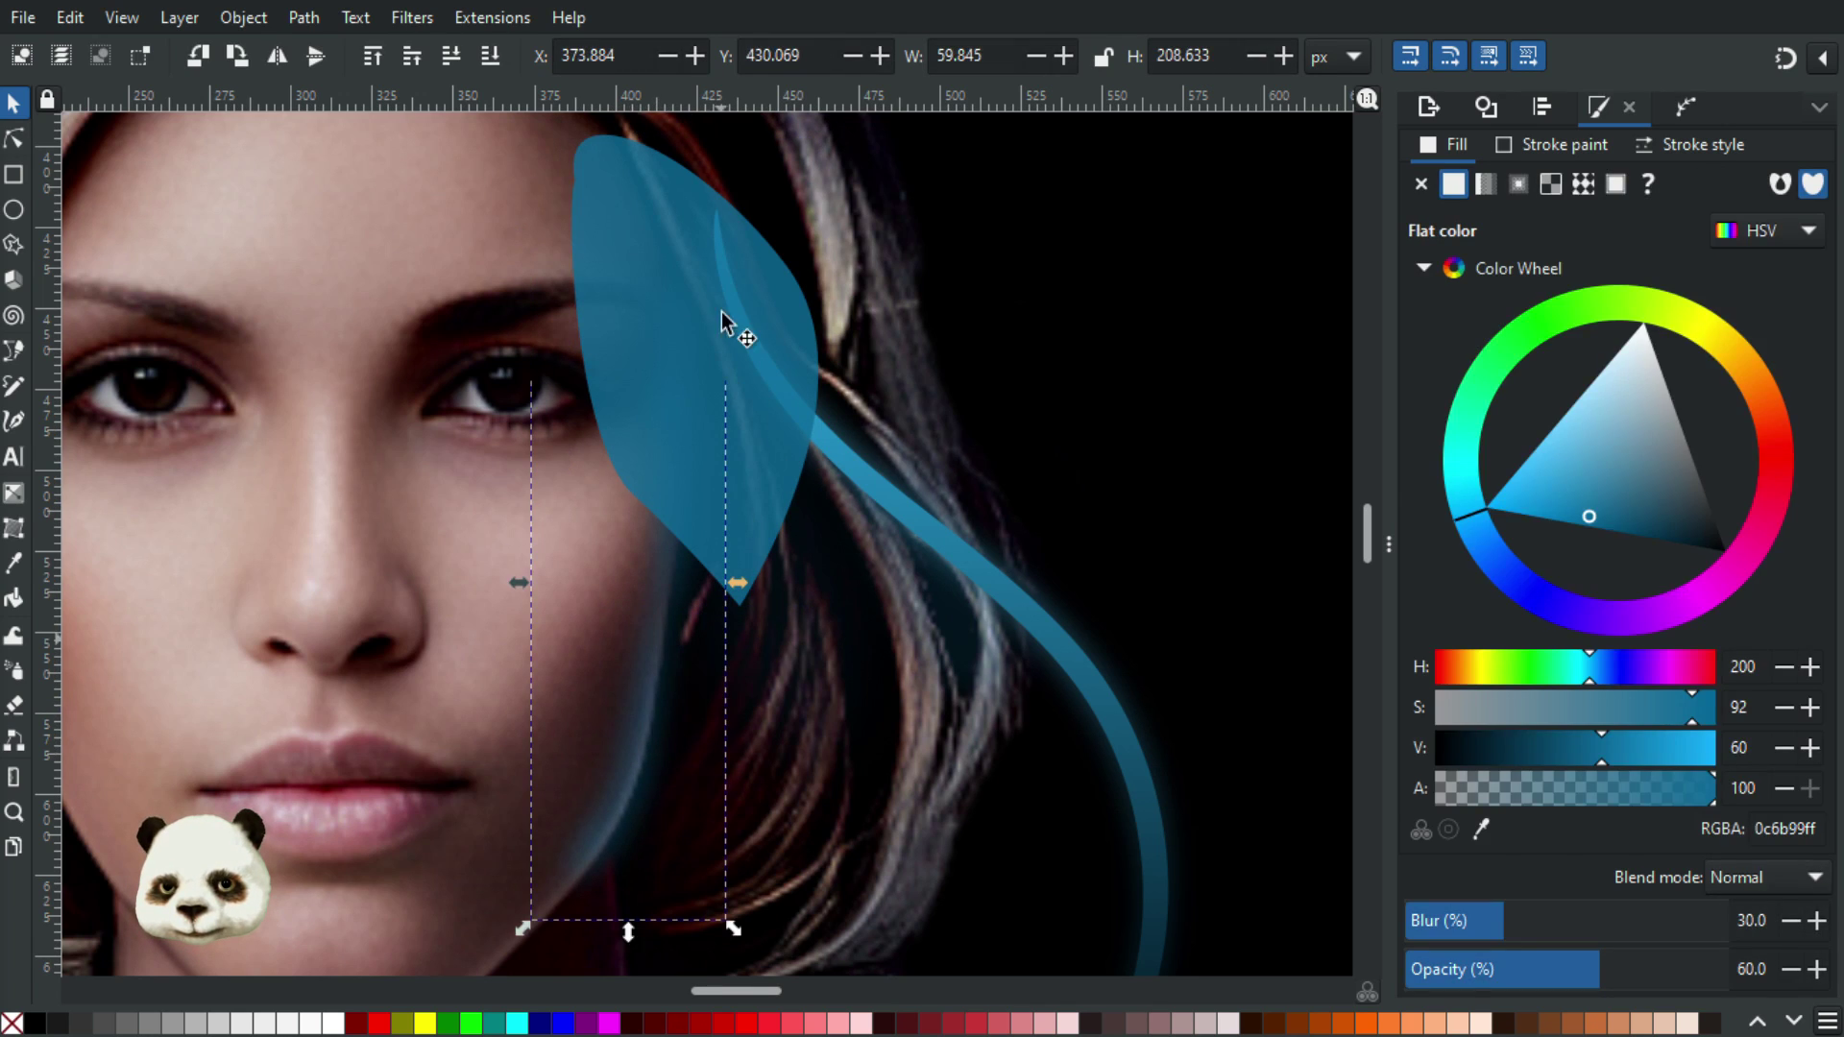
shift+click(745, 314)
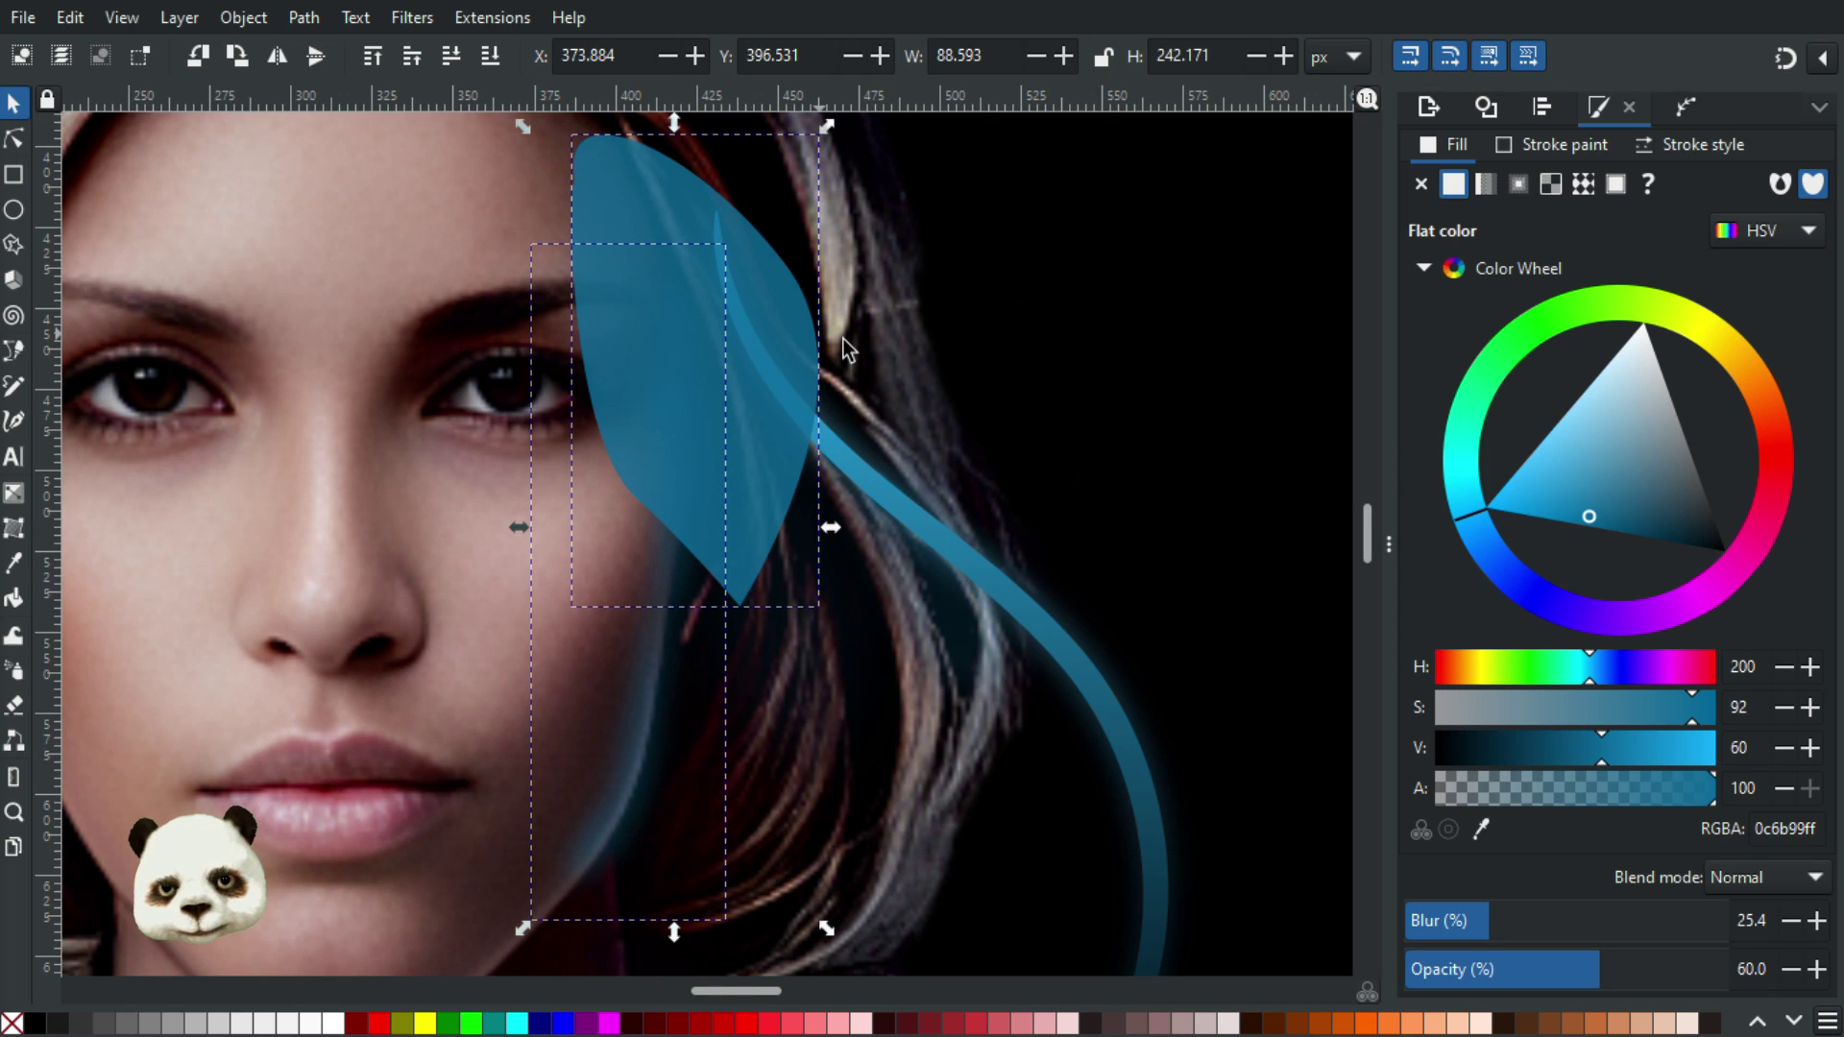
key(ctrl+minus)
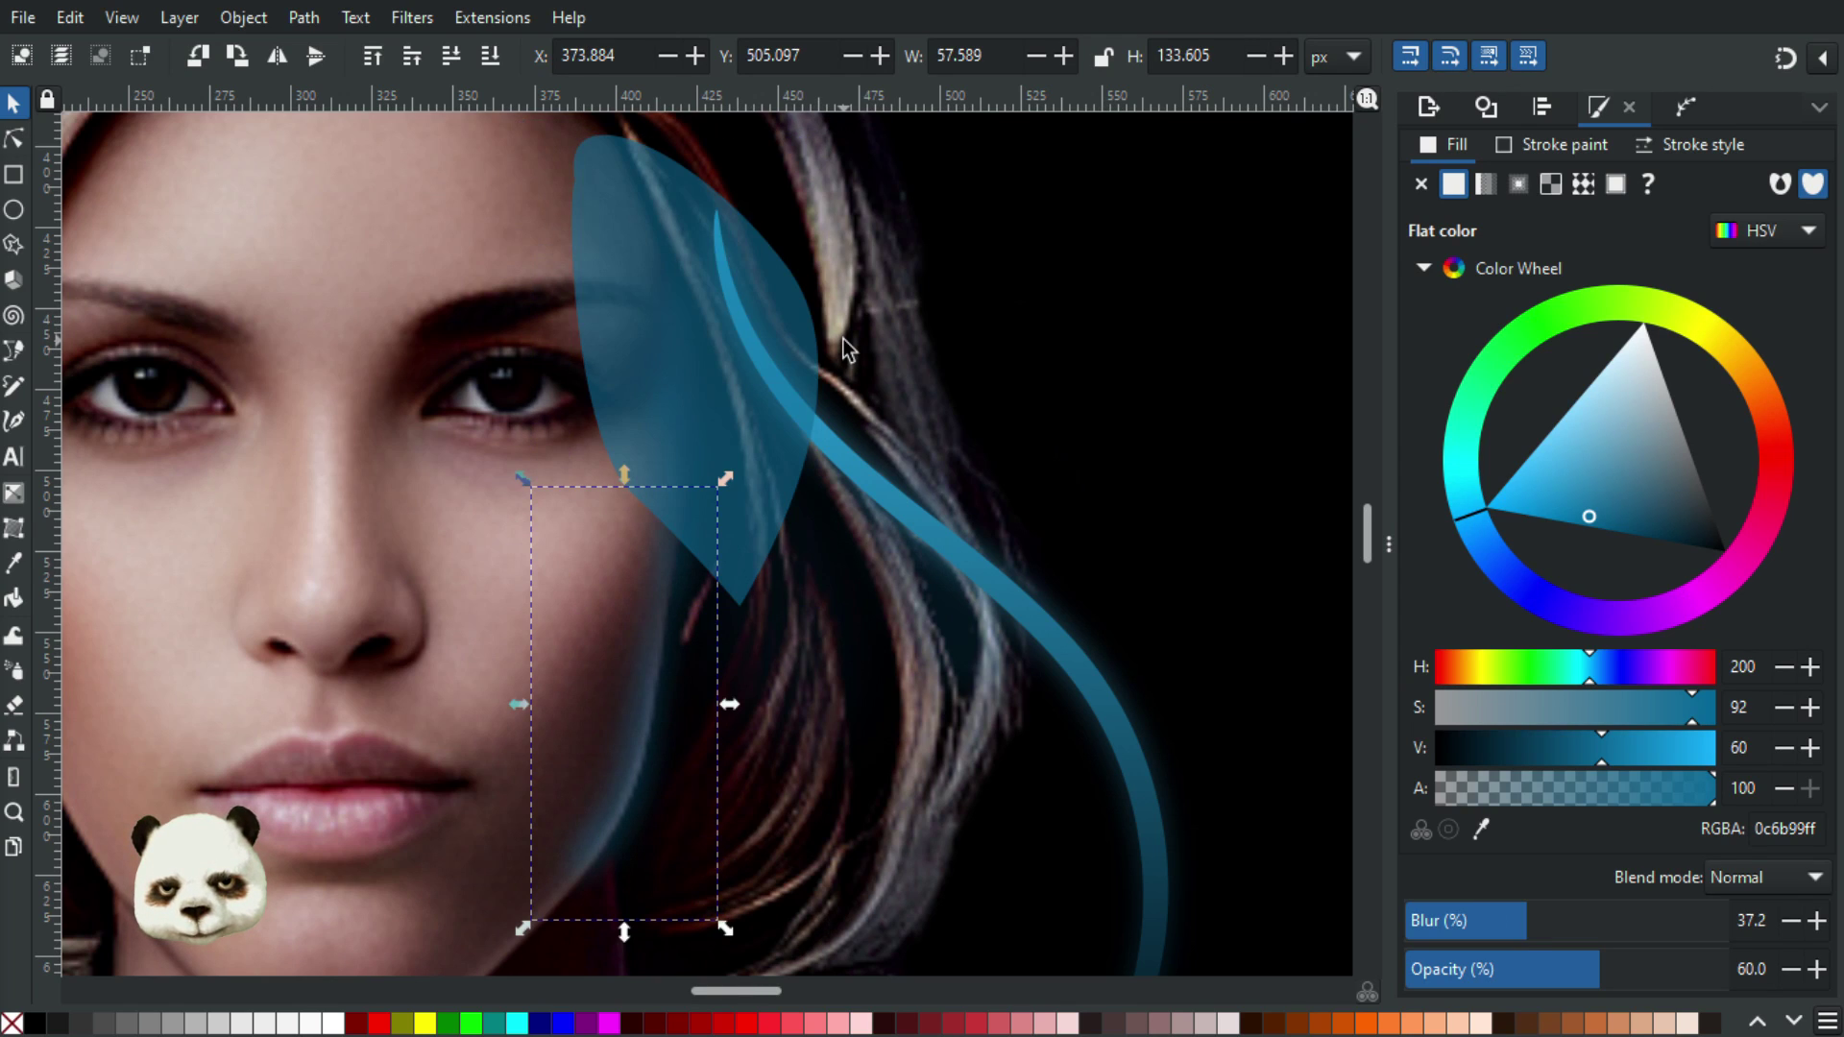
Move the lower glow piece and the remaining covering shape aside to check the full face glow underneath, and undo the moves
click(665, 657)
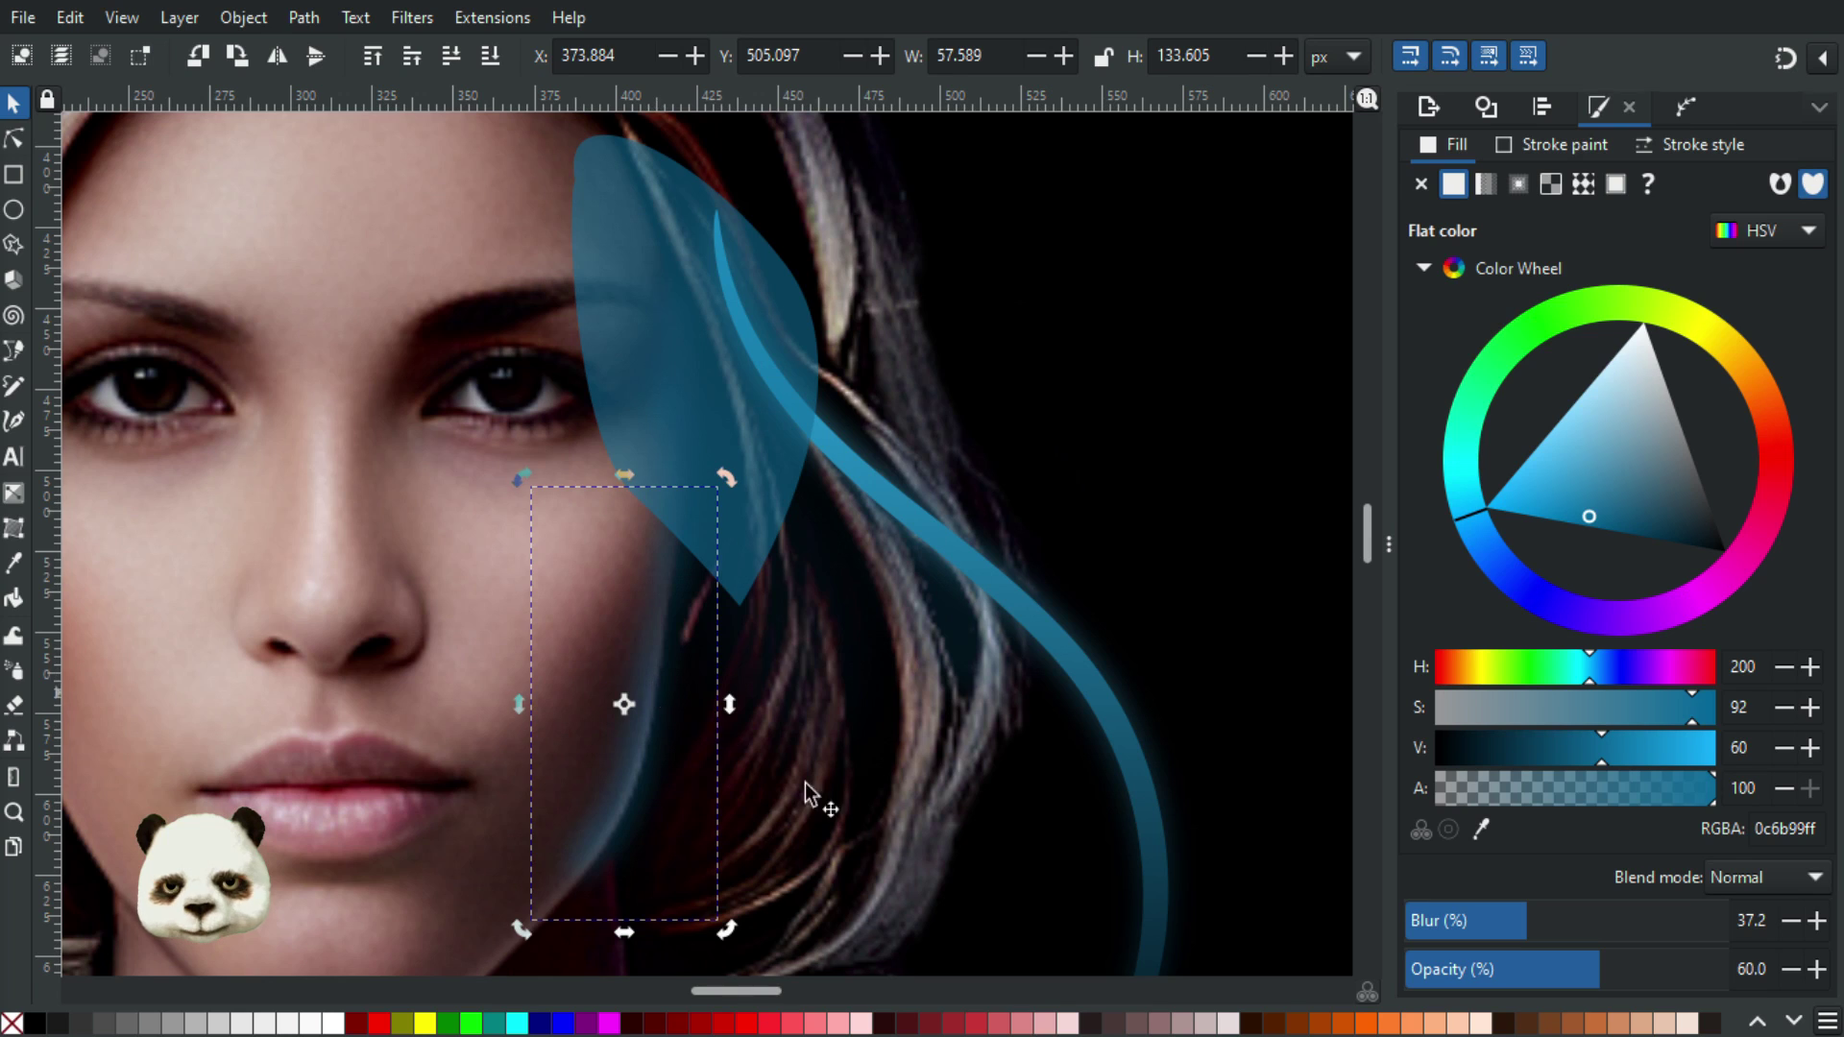
drag(805, 794, 1035, 921)
drag(712, 547, 947, 533)
click(653, 687)
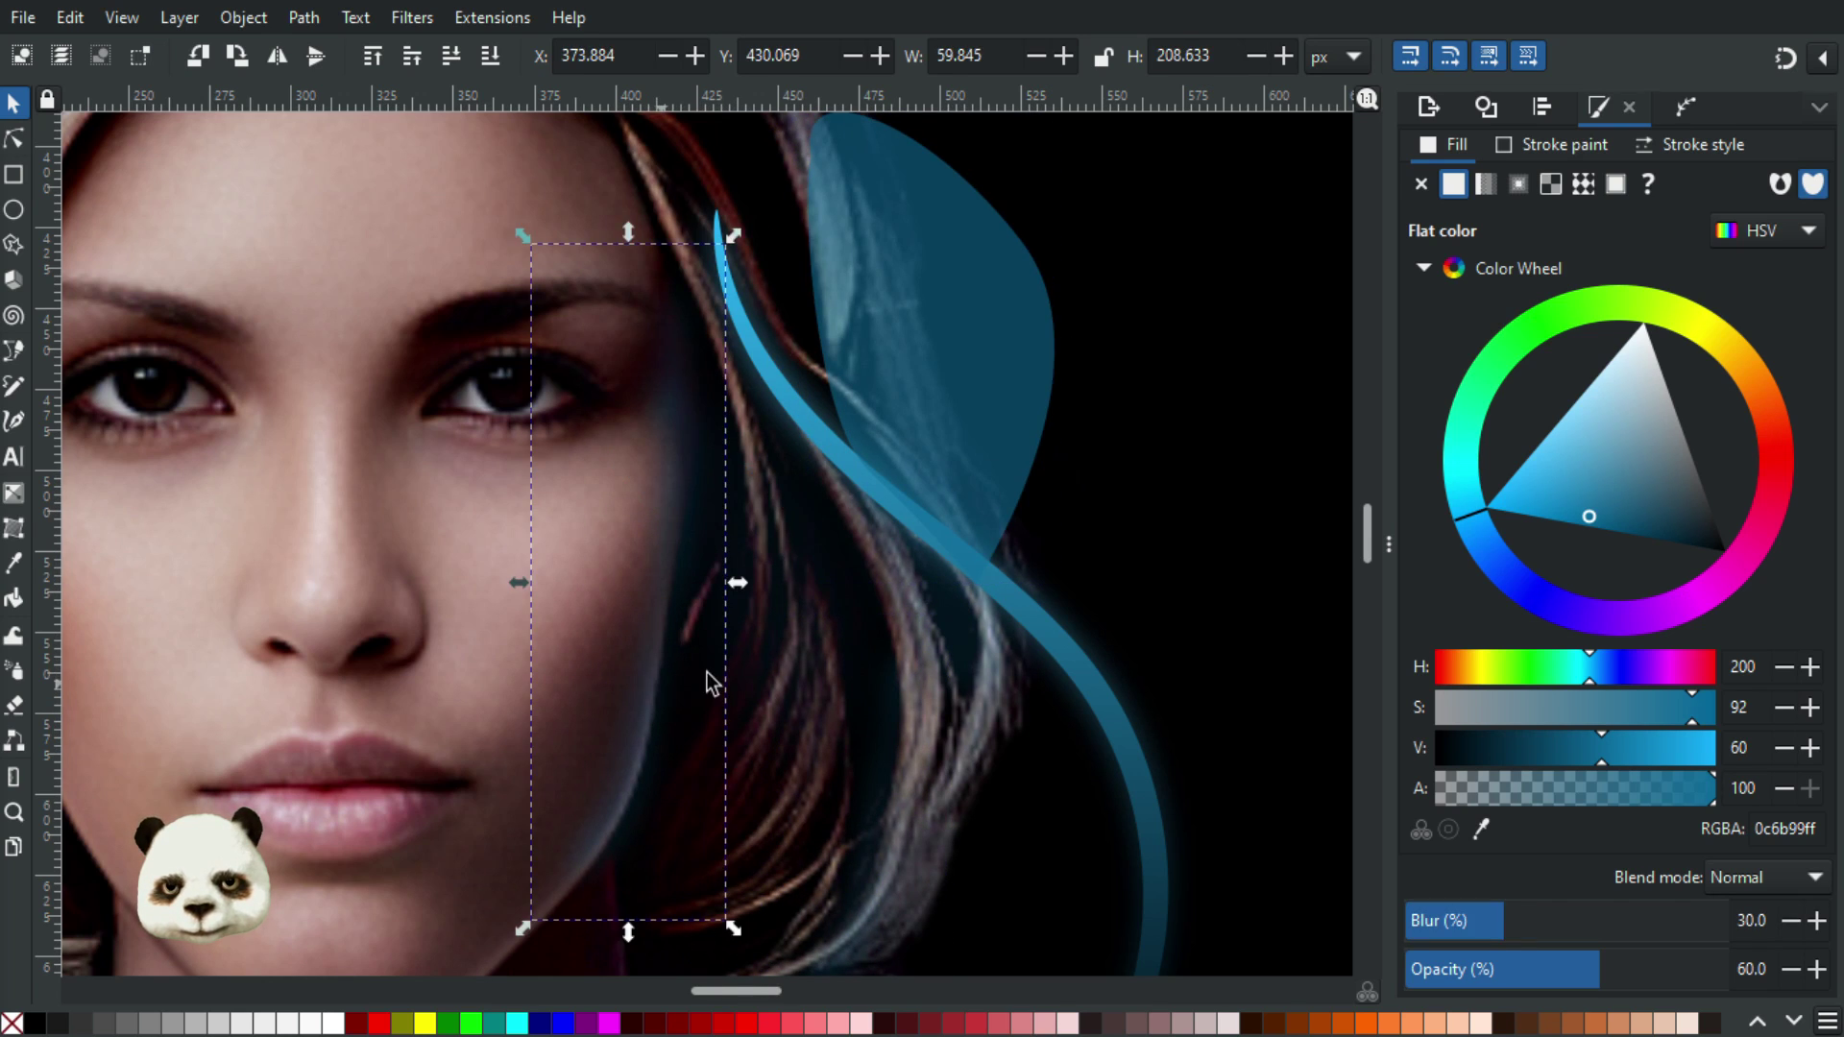
key(ctrl+z)
Intersect the remaining full face glow with the covering shape to keep only its upper part, and select that piece
shift+click(775, 307)
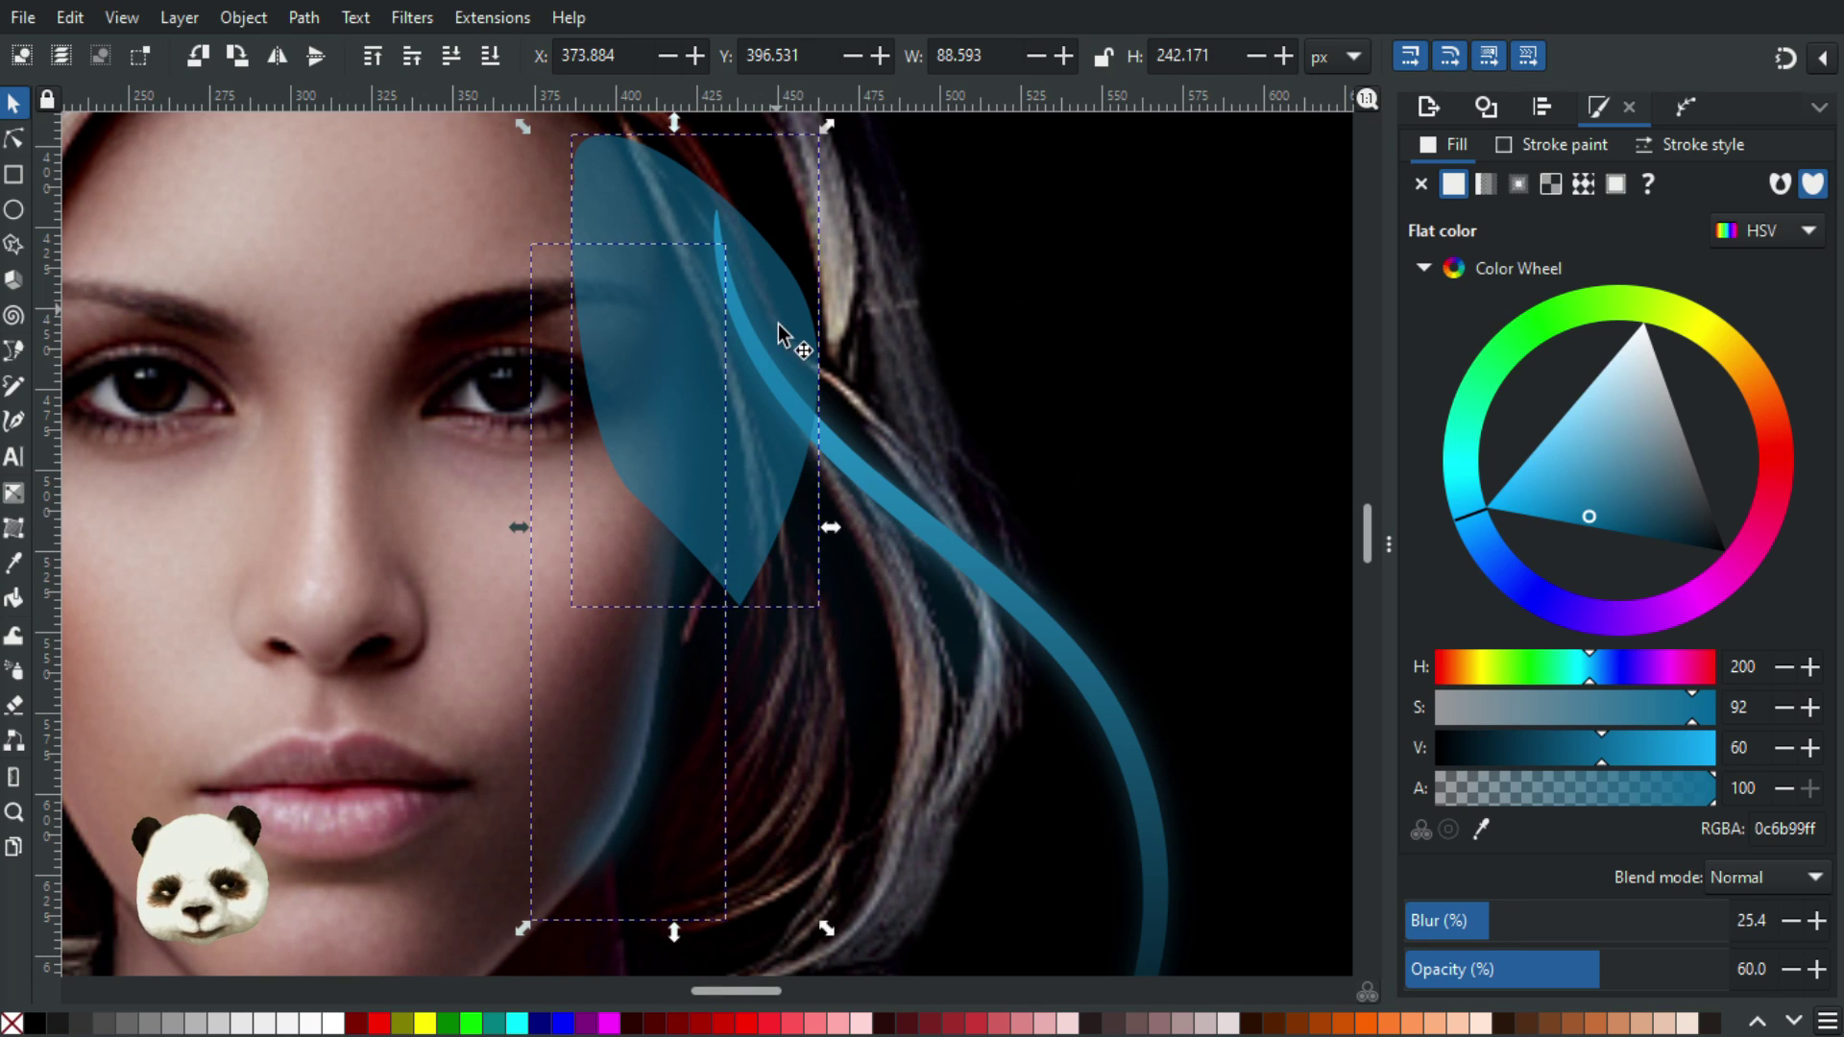
key(ctrl+asterisk)
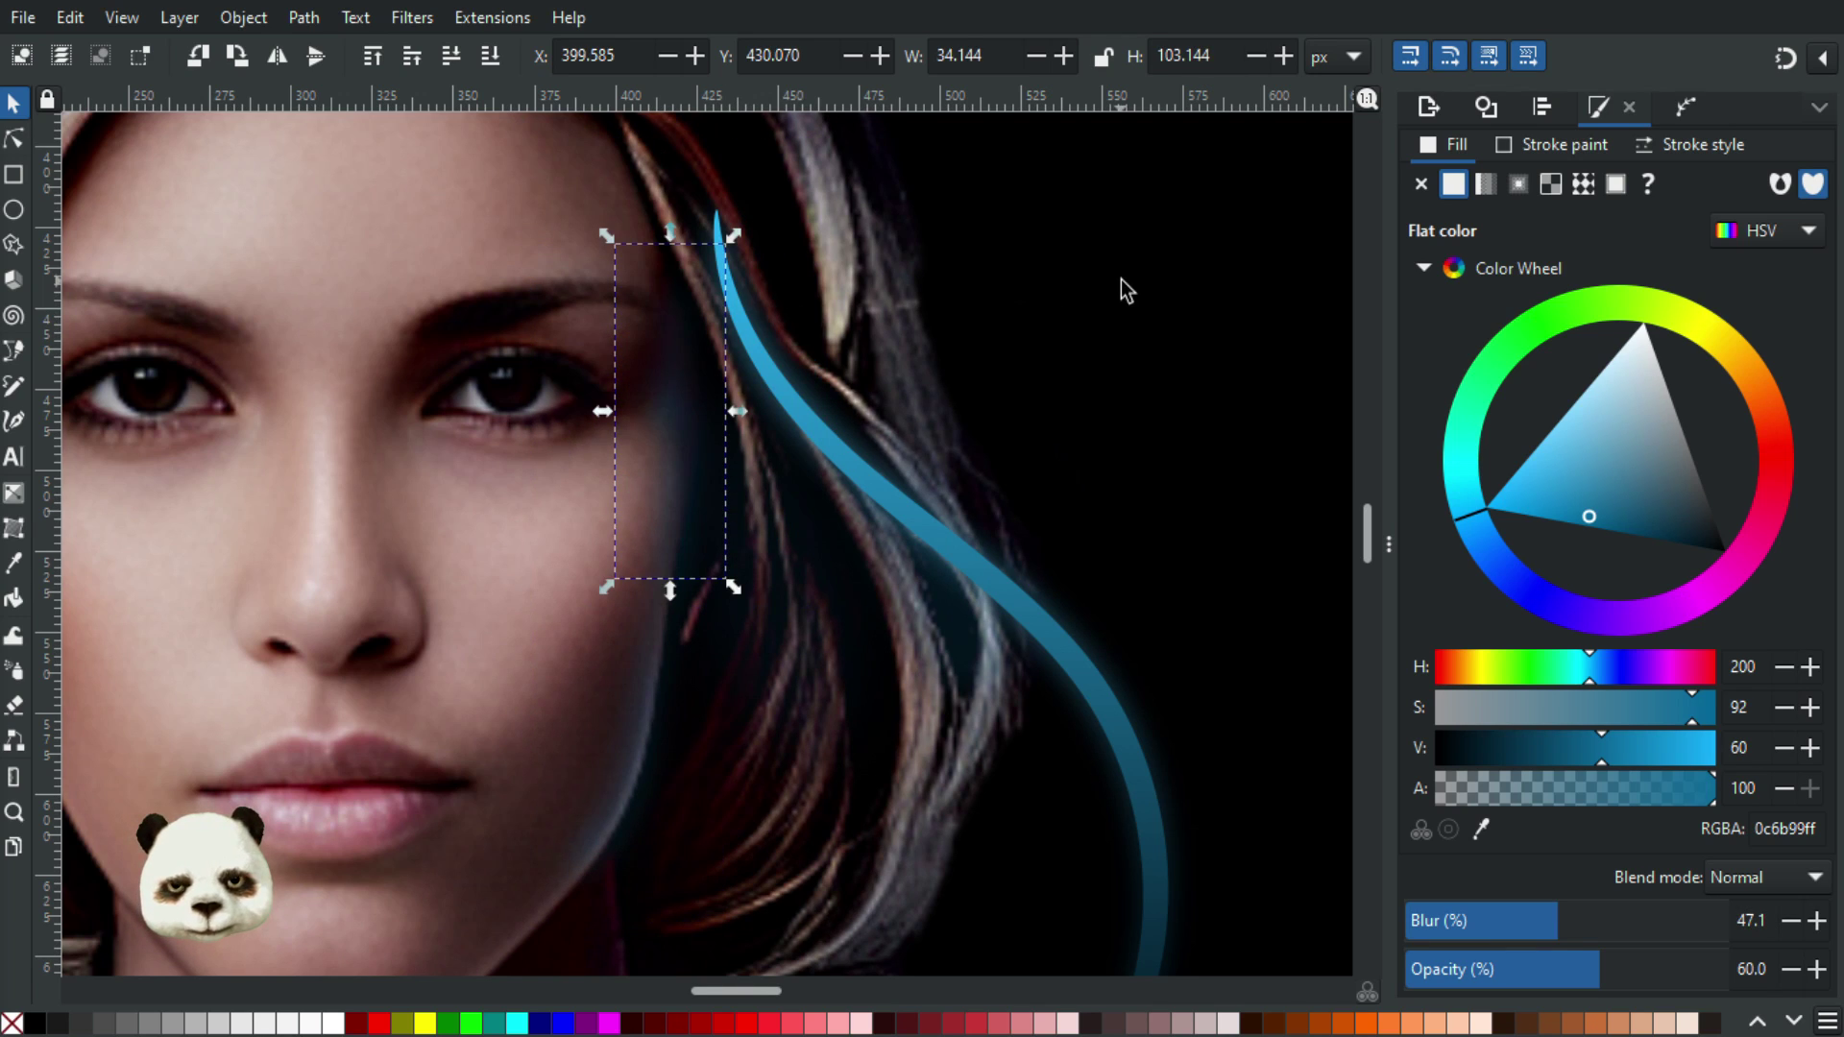
click(1121, 278)
click(670, 413)
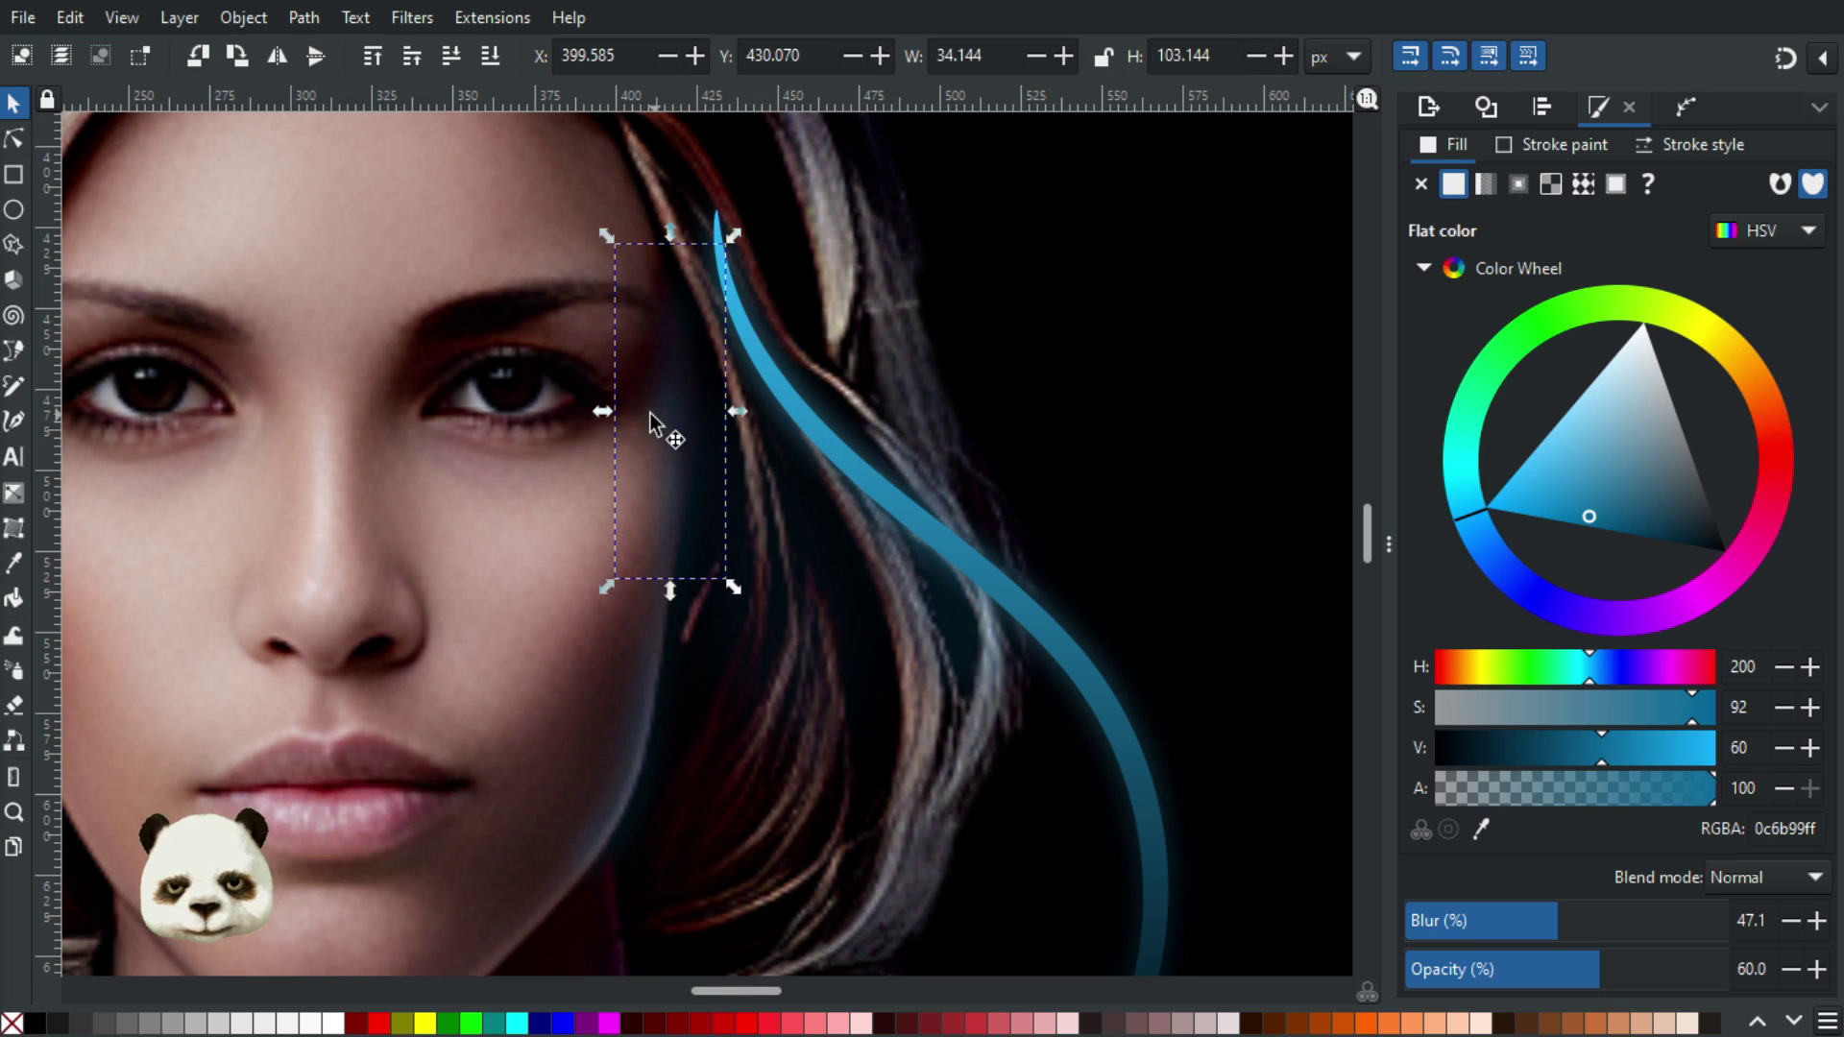
Reduce the blue temple highlight's opacity to 40% and set its blur to 50%
click(1121, 309)
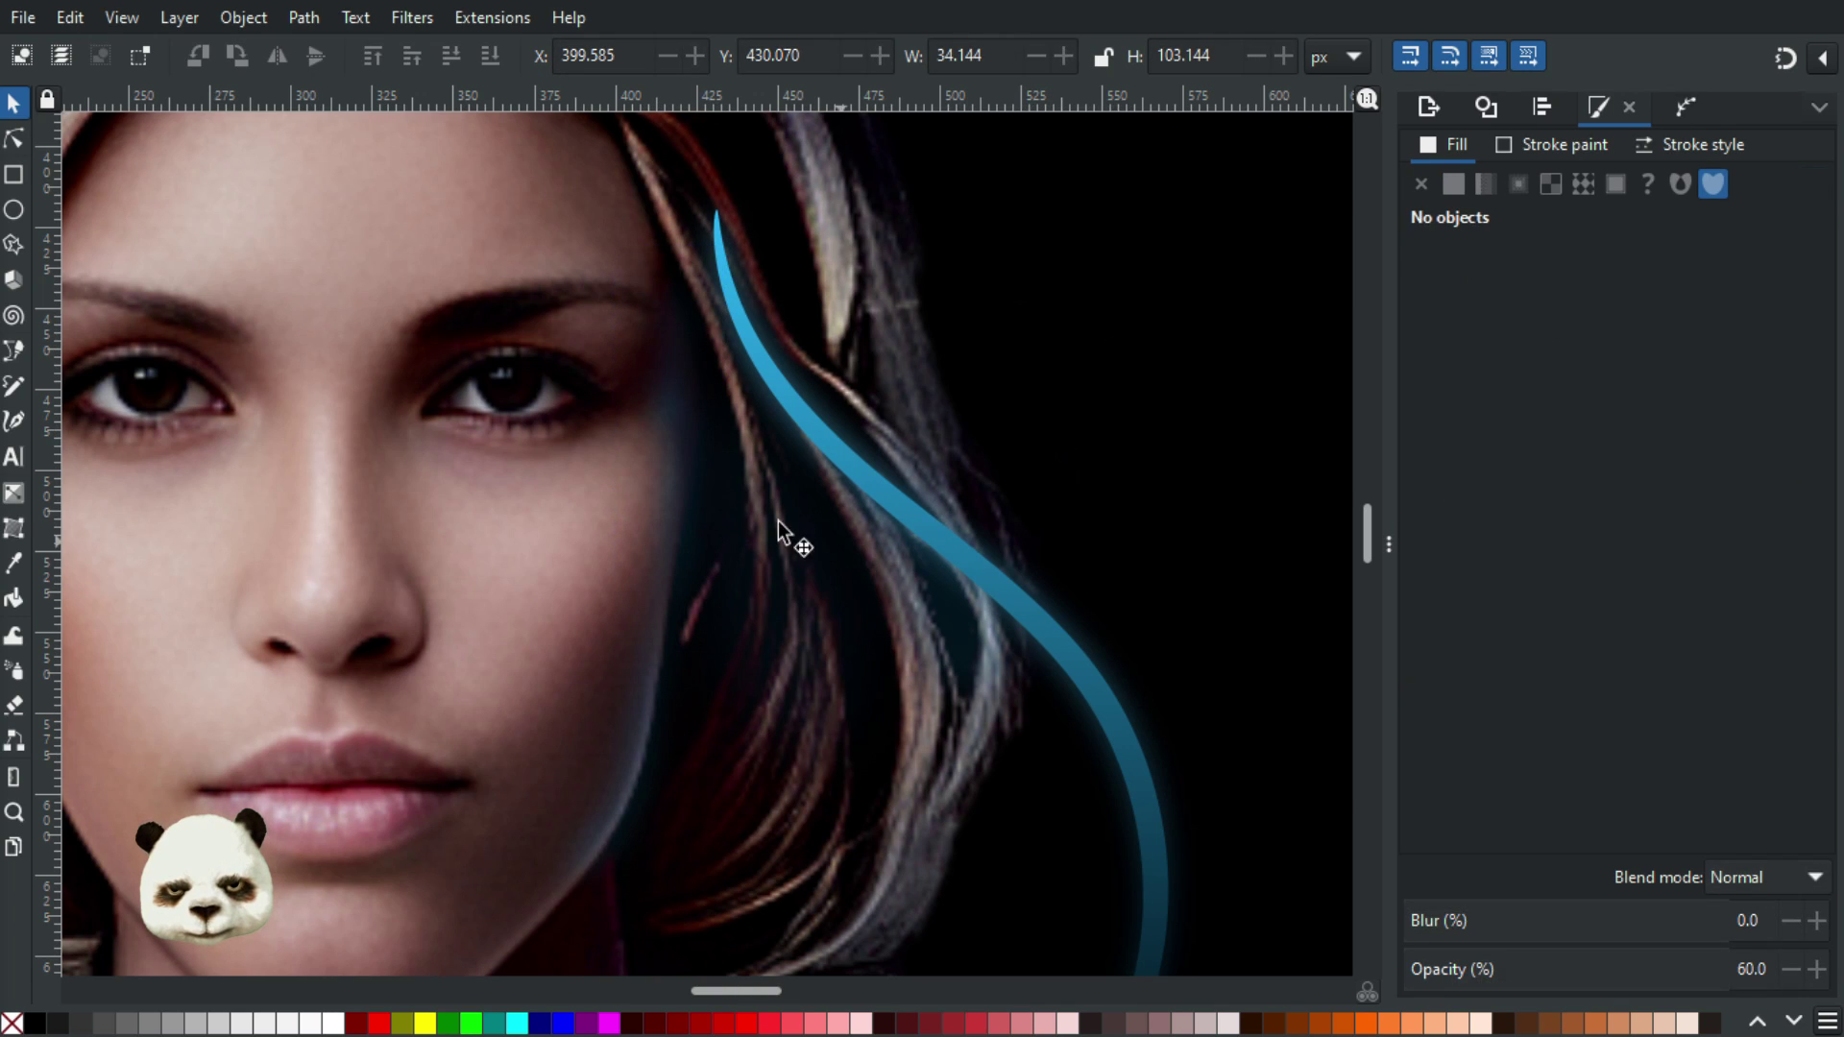
click(686, 472)
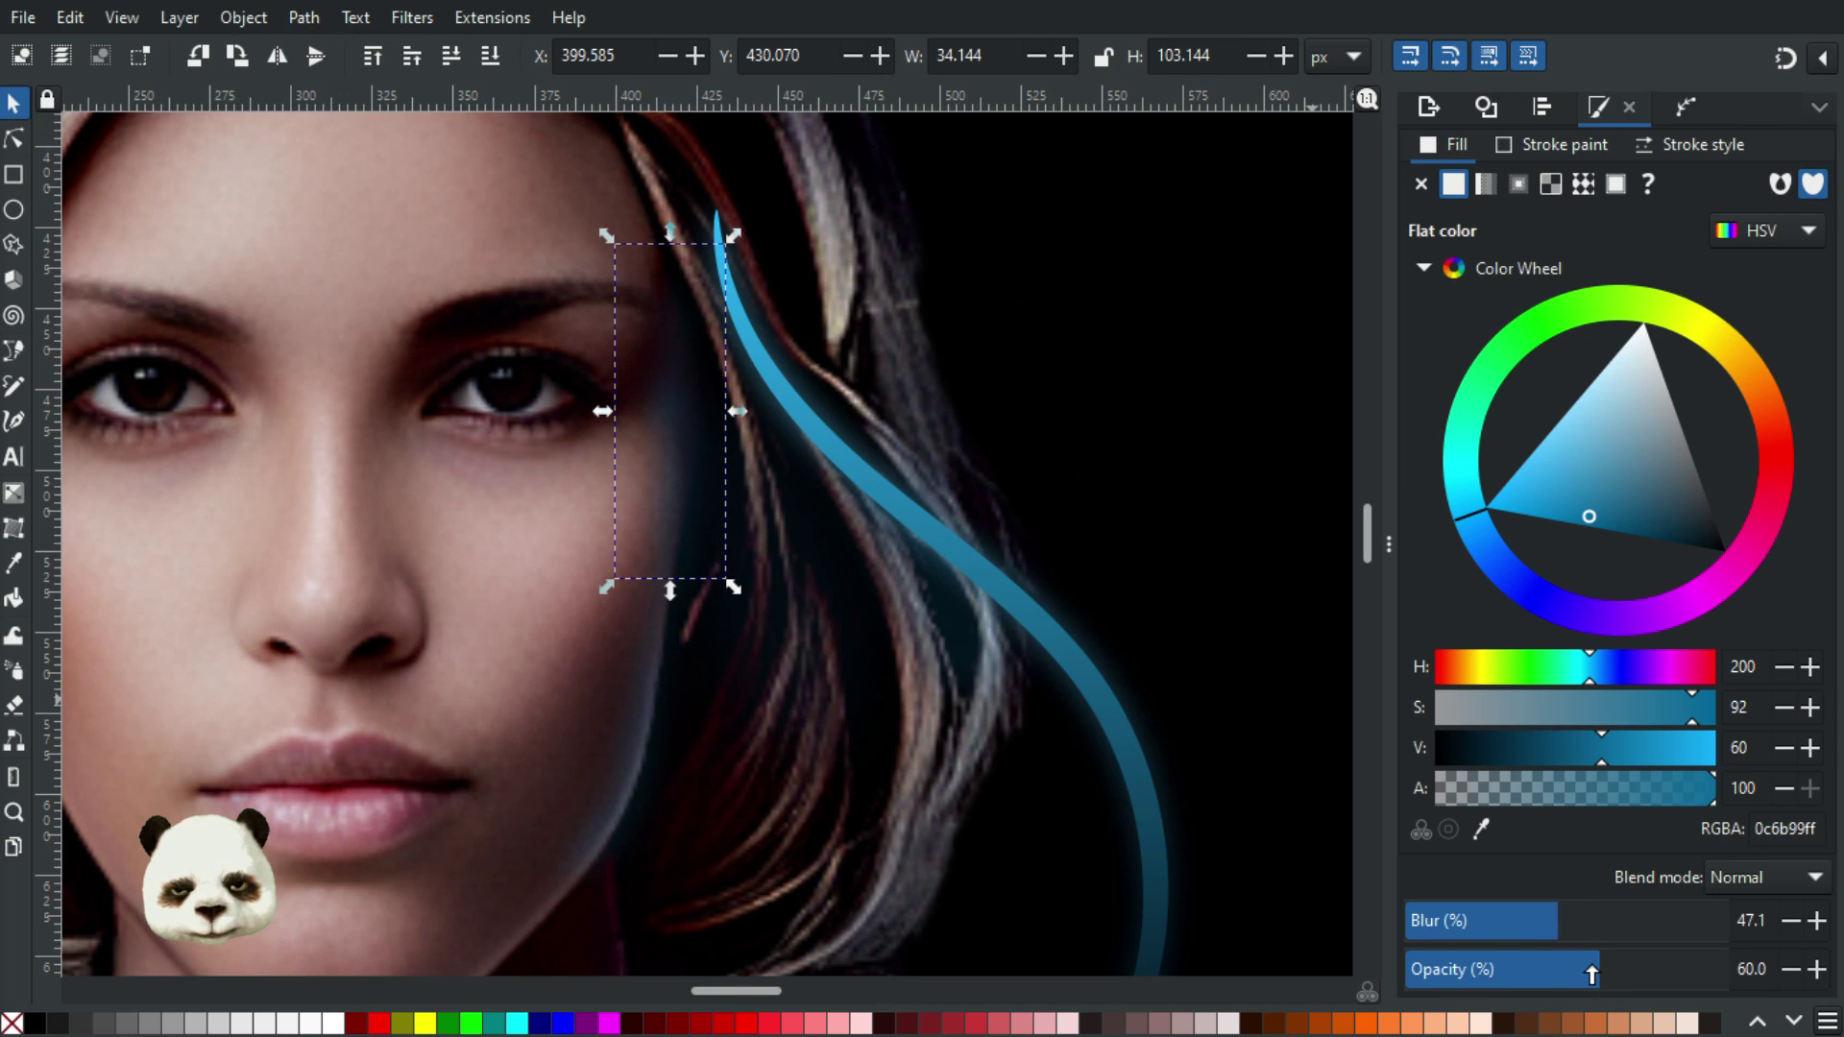
drag(1587, 973, 1561, 924)
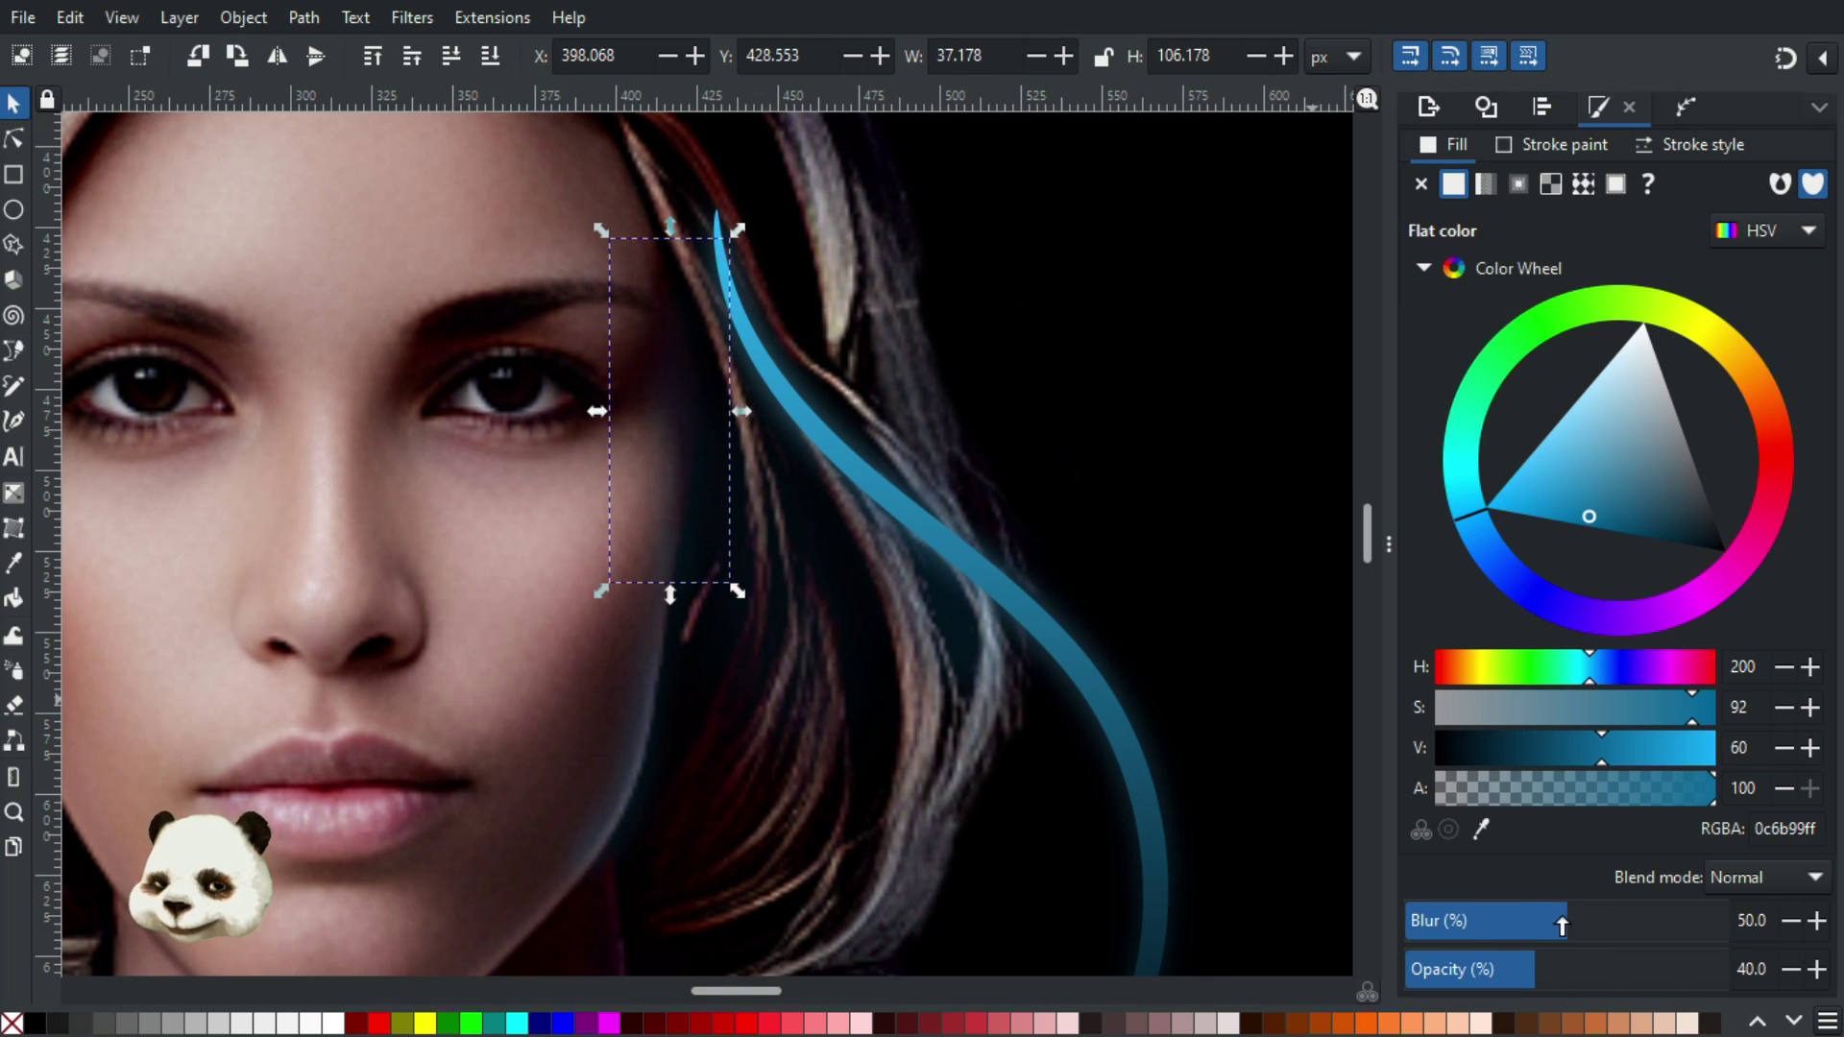
Edit the temple highlight's path by pulling the two middle nodes of its outer edge slightly inward toward the face
click(13, 139)
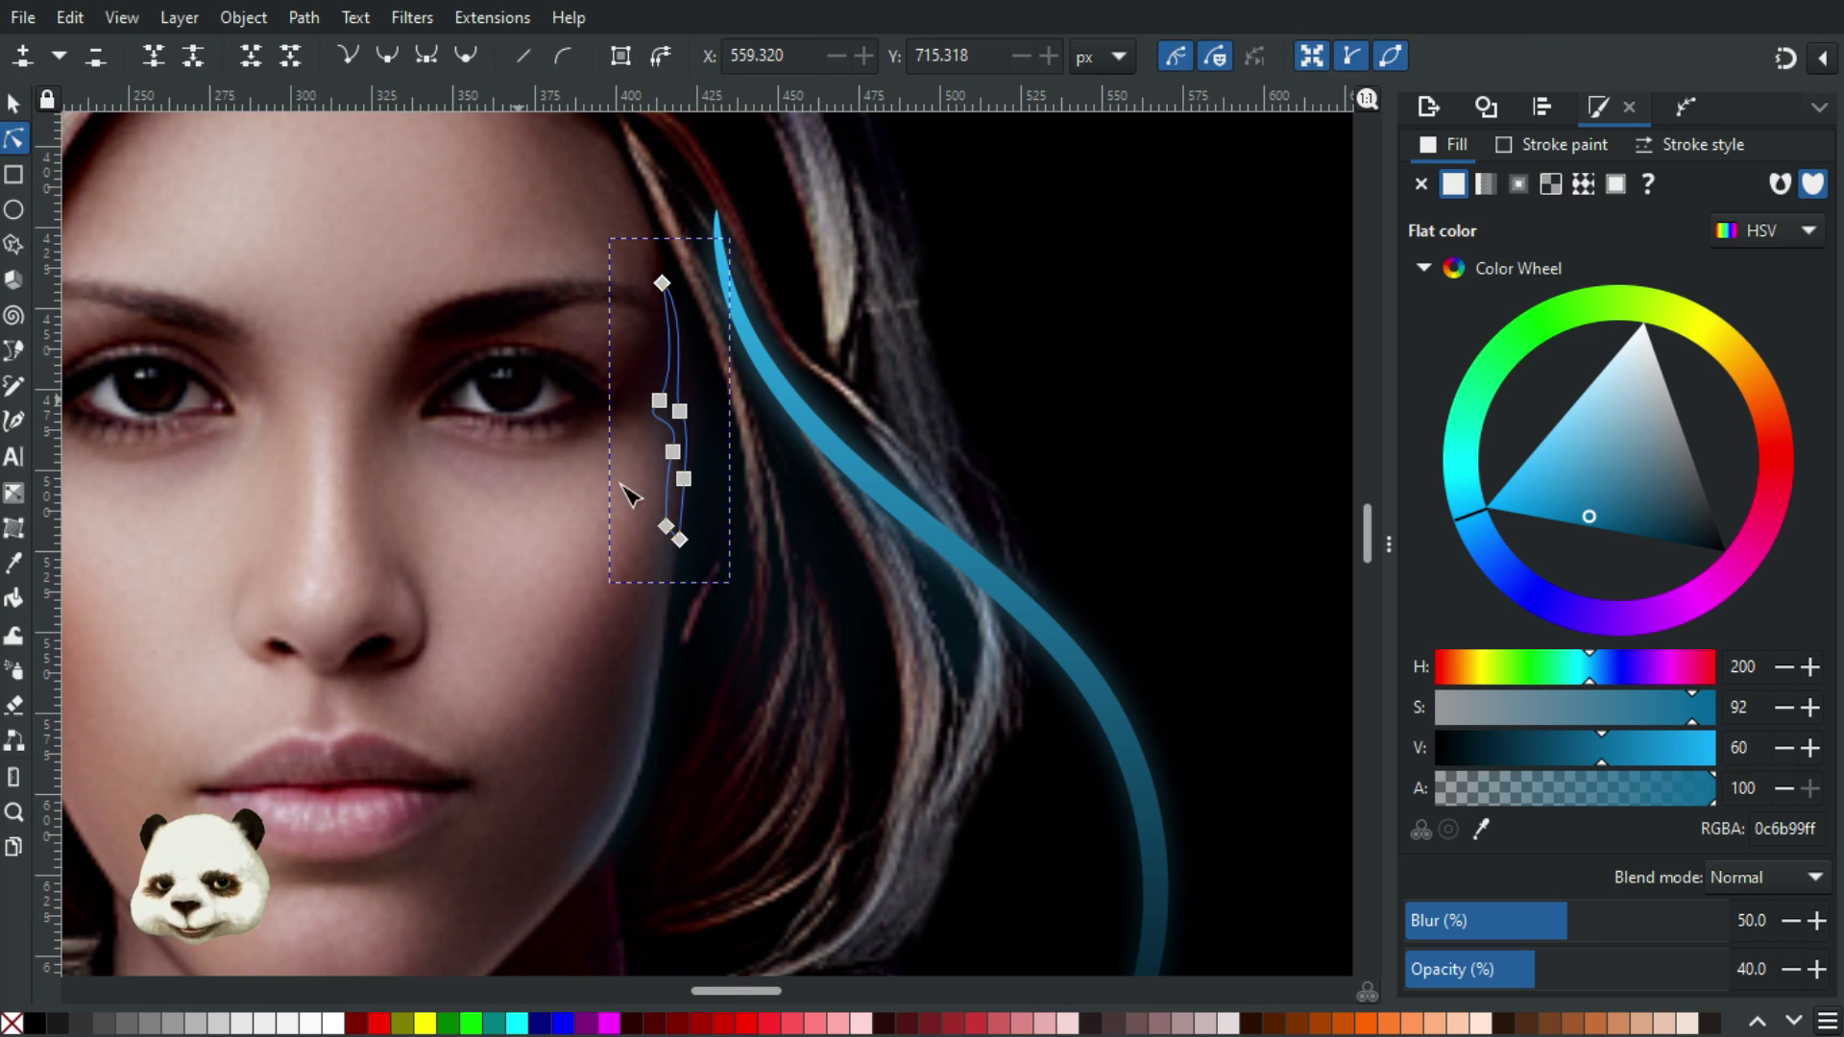
click(683, 479)
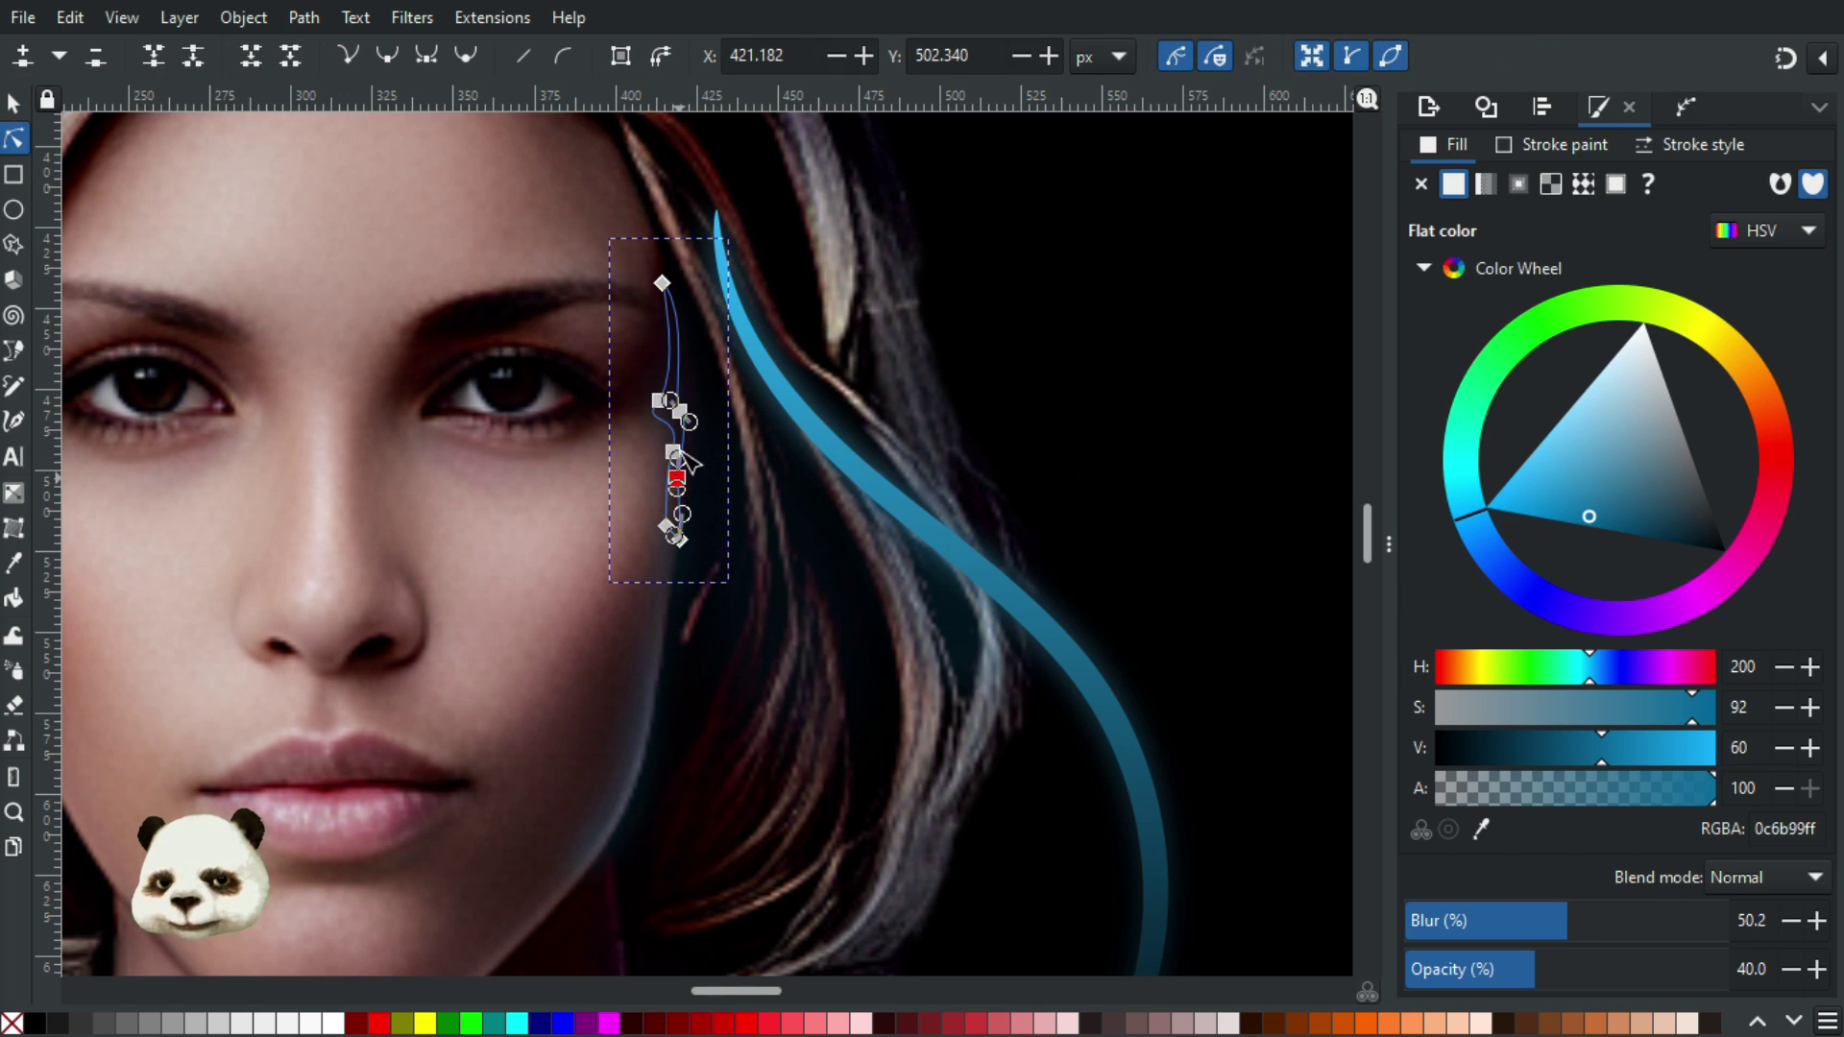
click(671, 401)
drag(671, 400, 1157, 301)
key(Escape)
key(Escape)
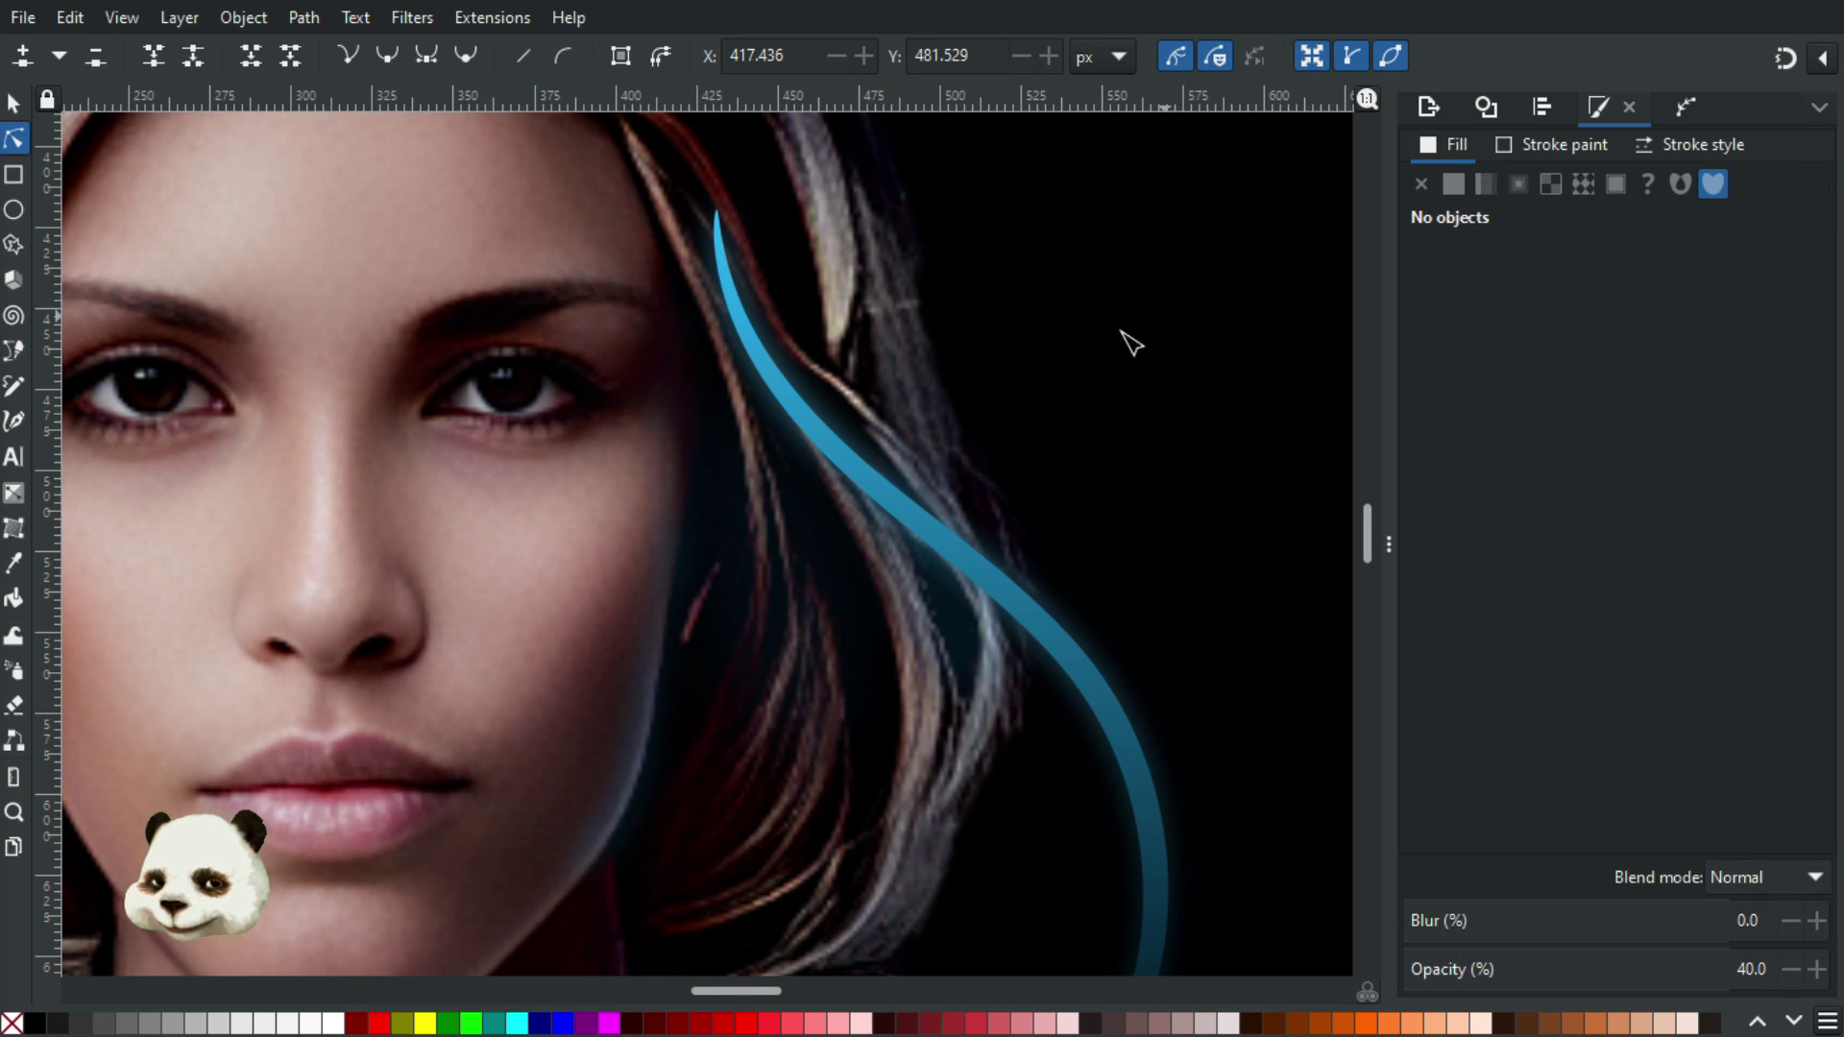
scroll(1064, 378, down, 1)
scroll(1074, 392, down, 1)
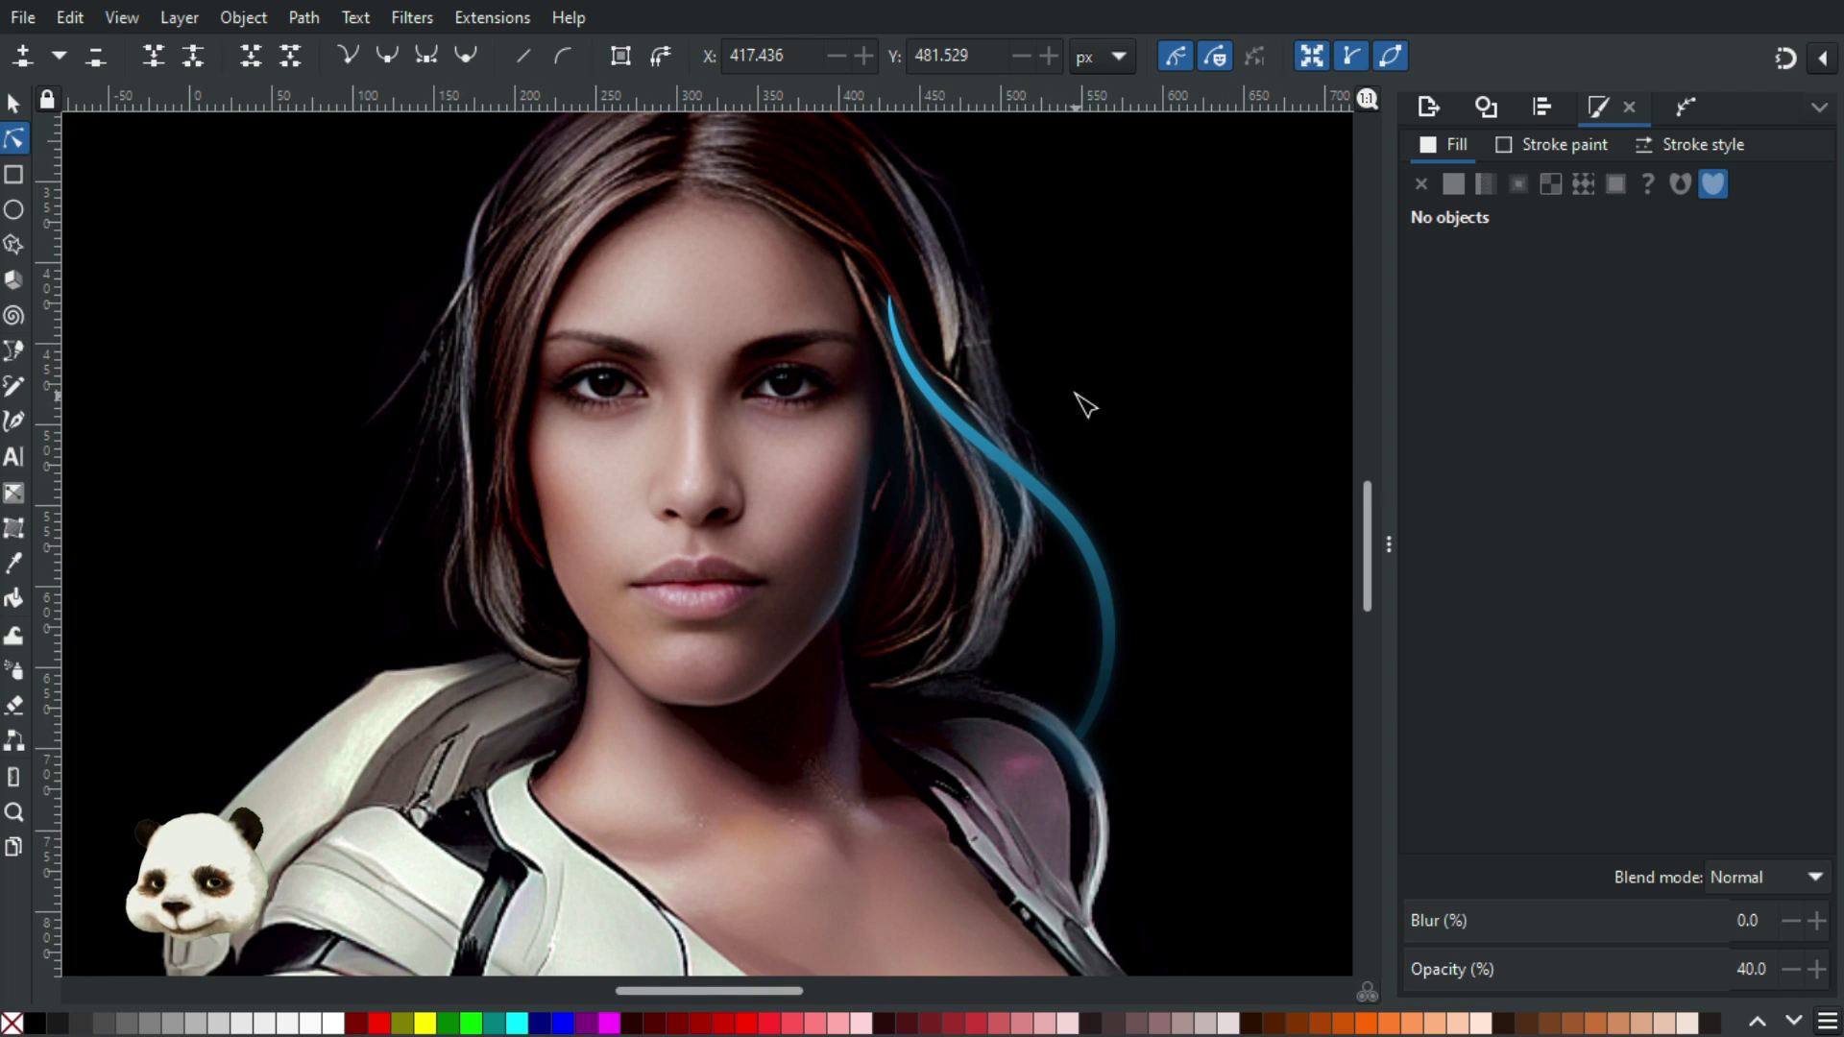
Extend the lower tip of the blue jawline highlight a little further down along the jaw's edge
click(836, 619)
scroll(831, 639, up, 4)
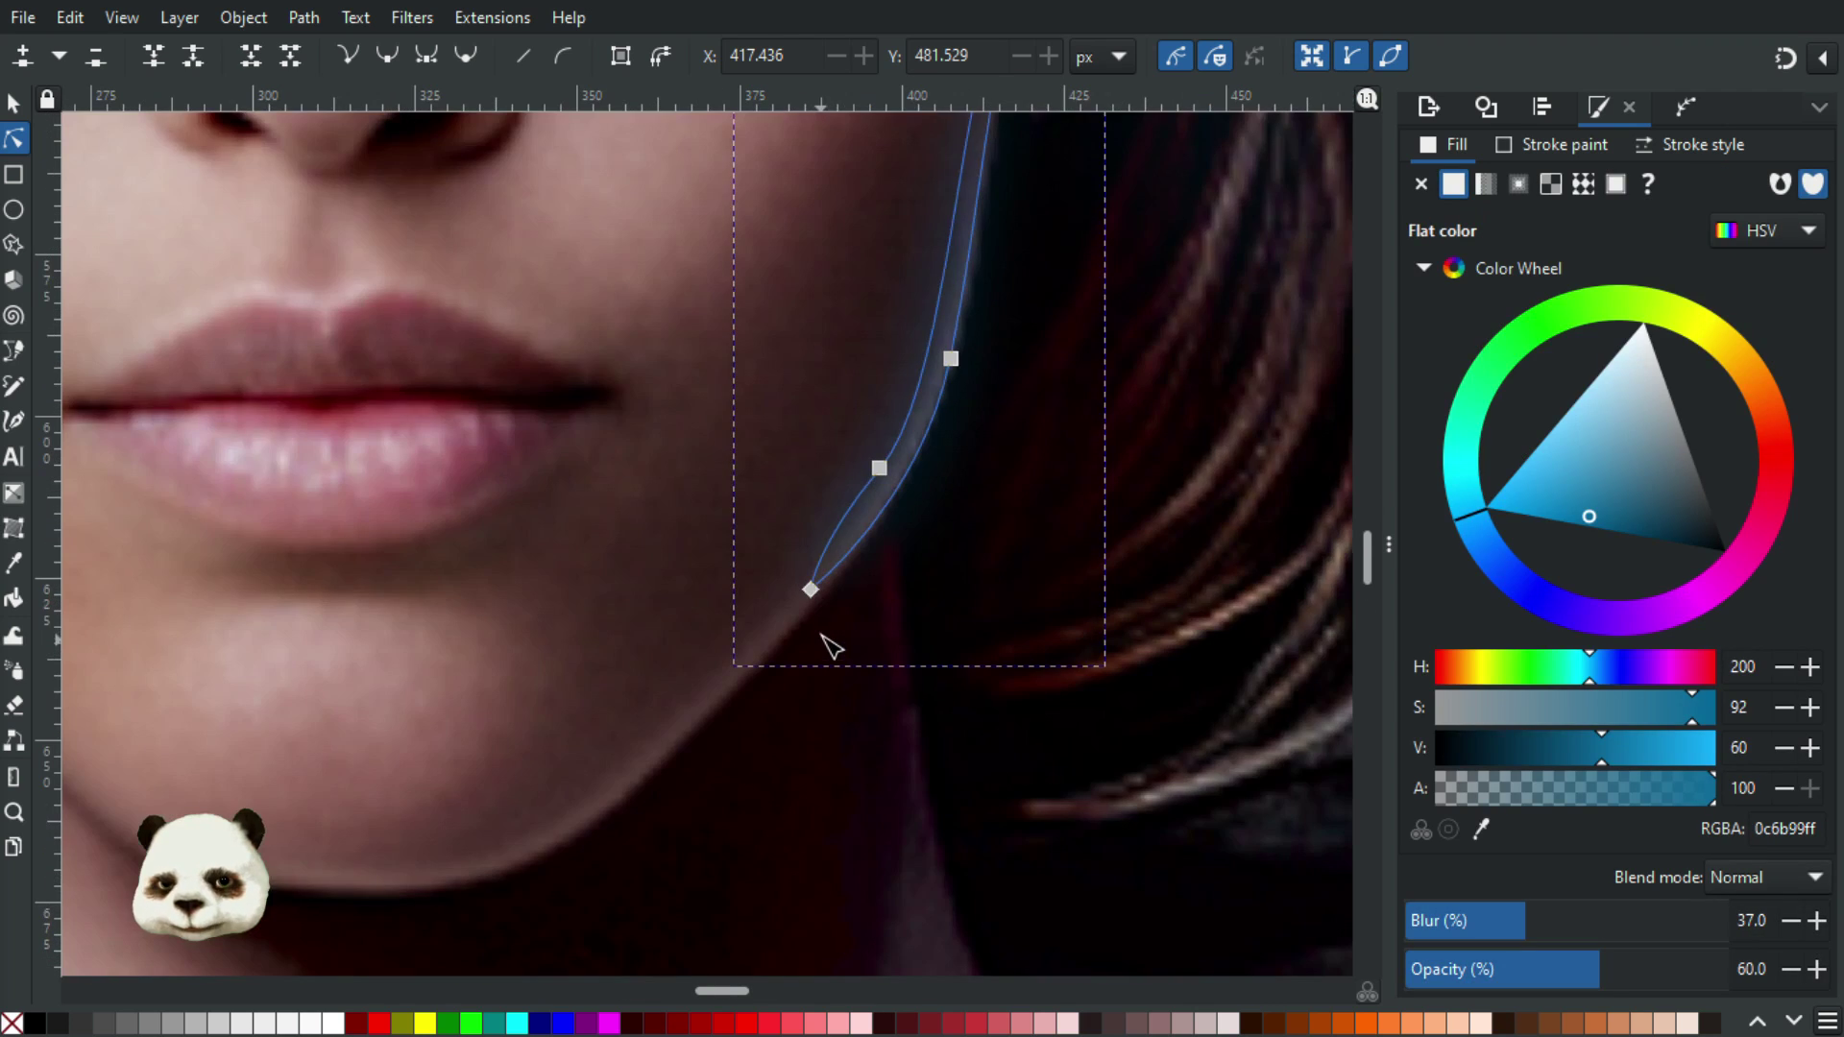
drag(799, 605, 812, 622)
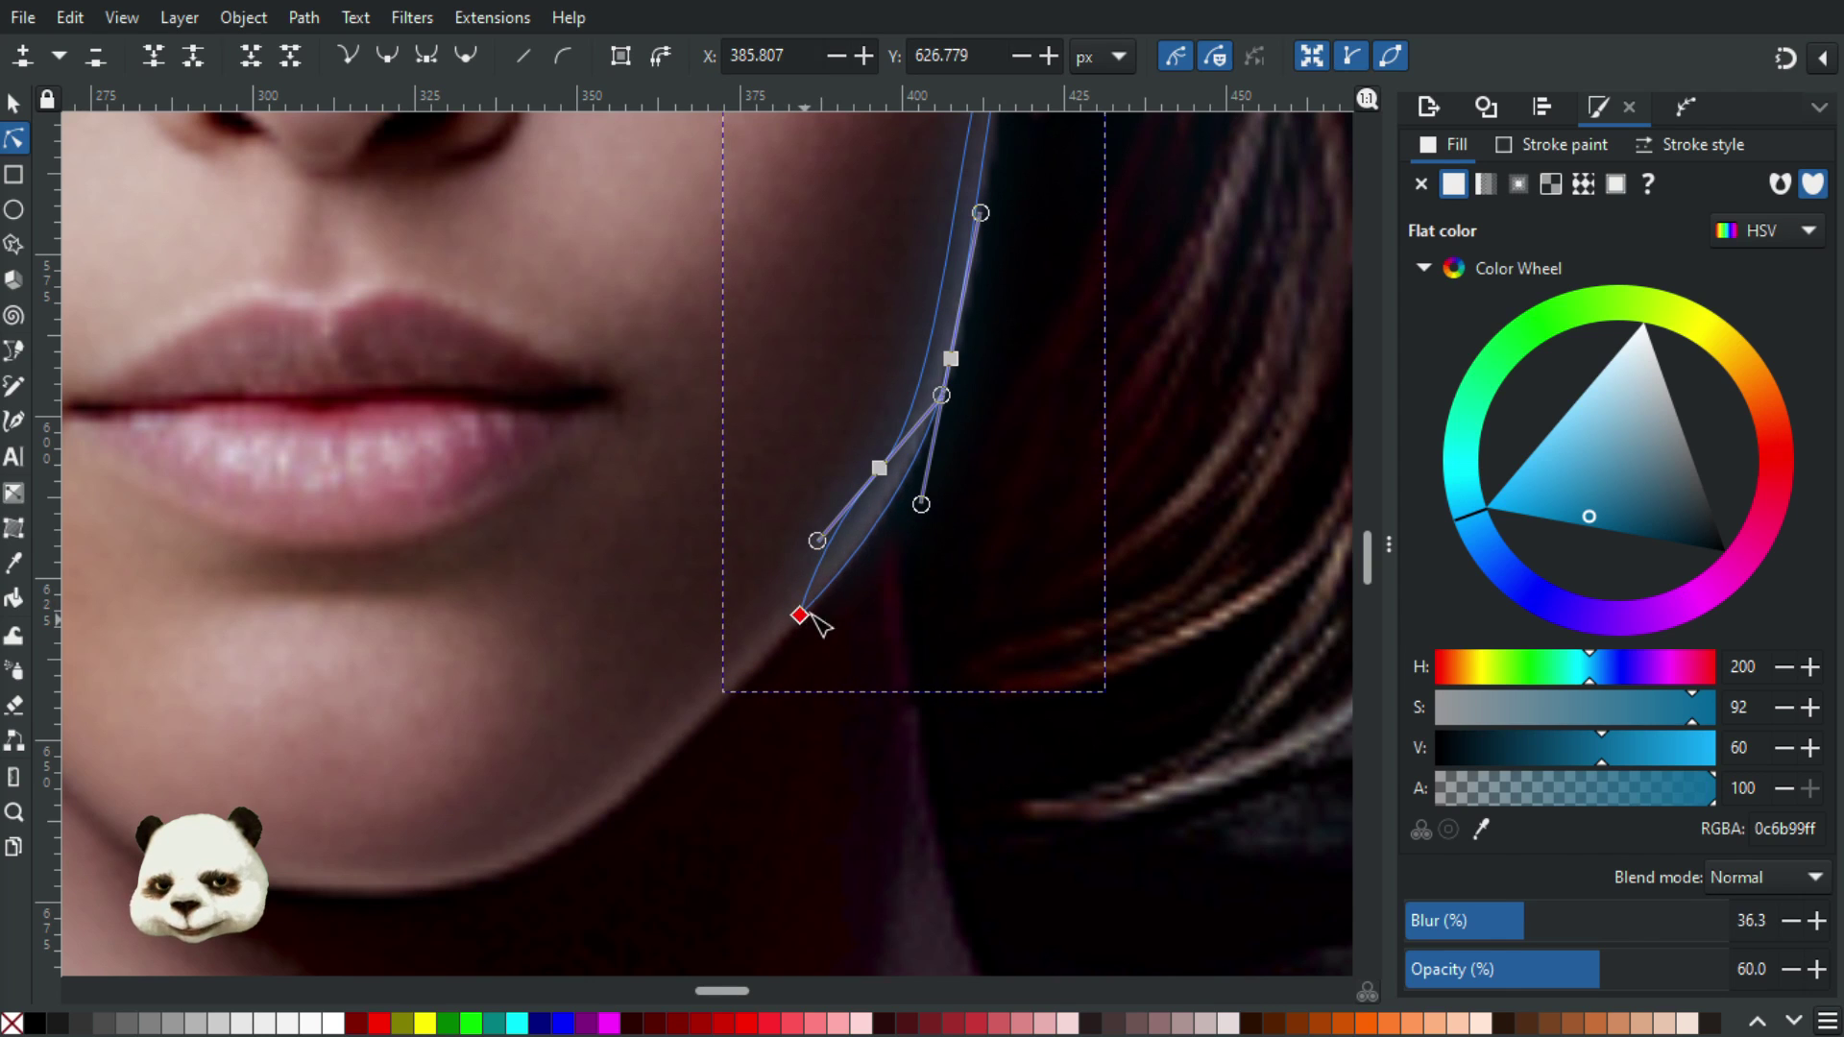
scroll(1018, 529, down, 6)
key(Escape)
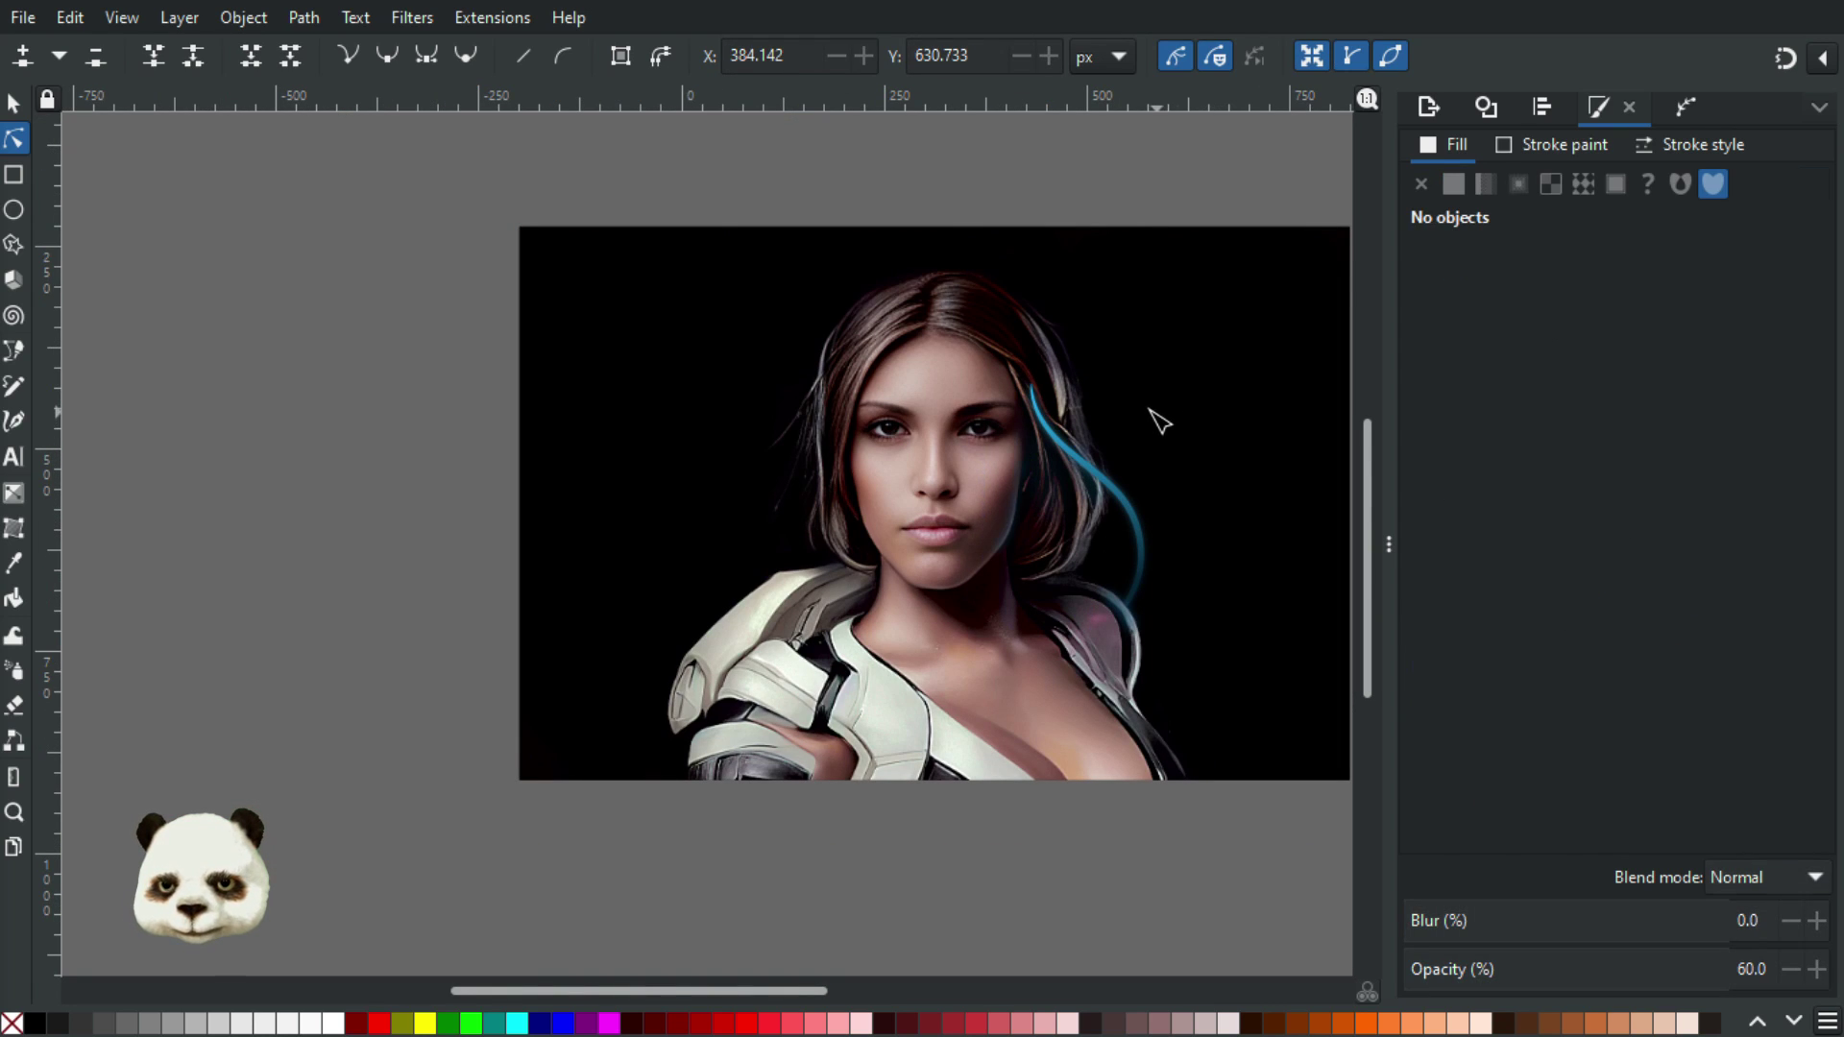
scroll(1162, 420, up, 3)
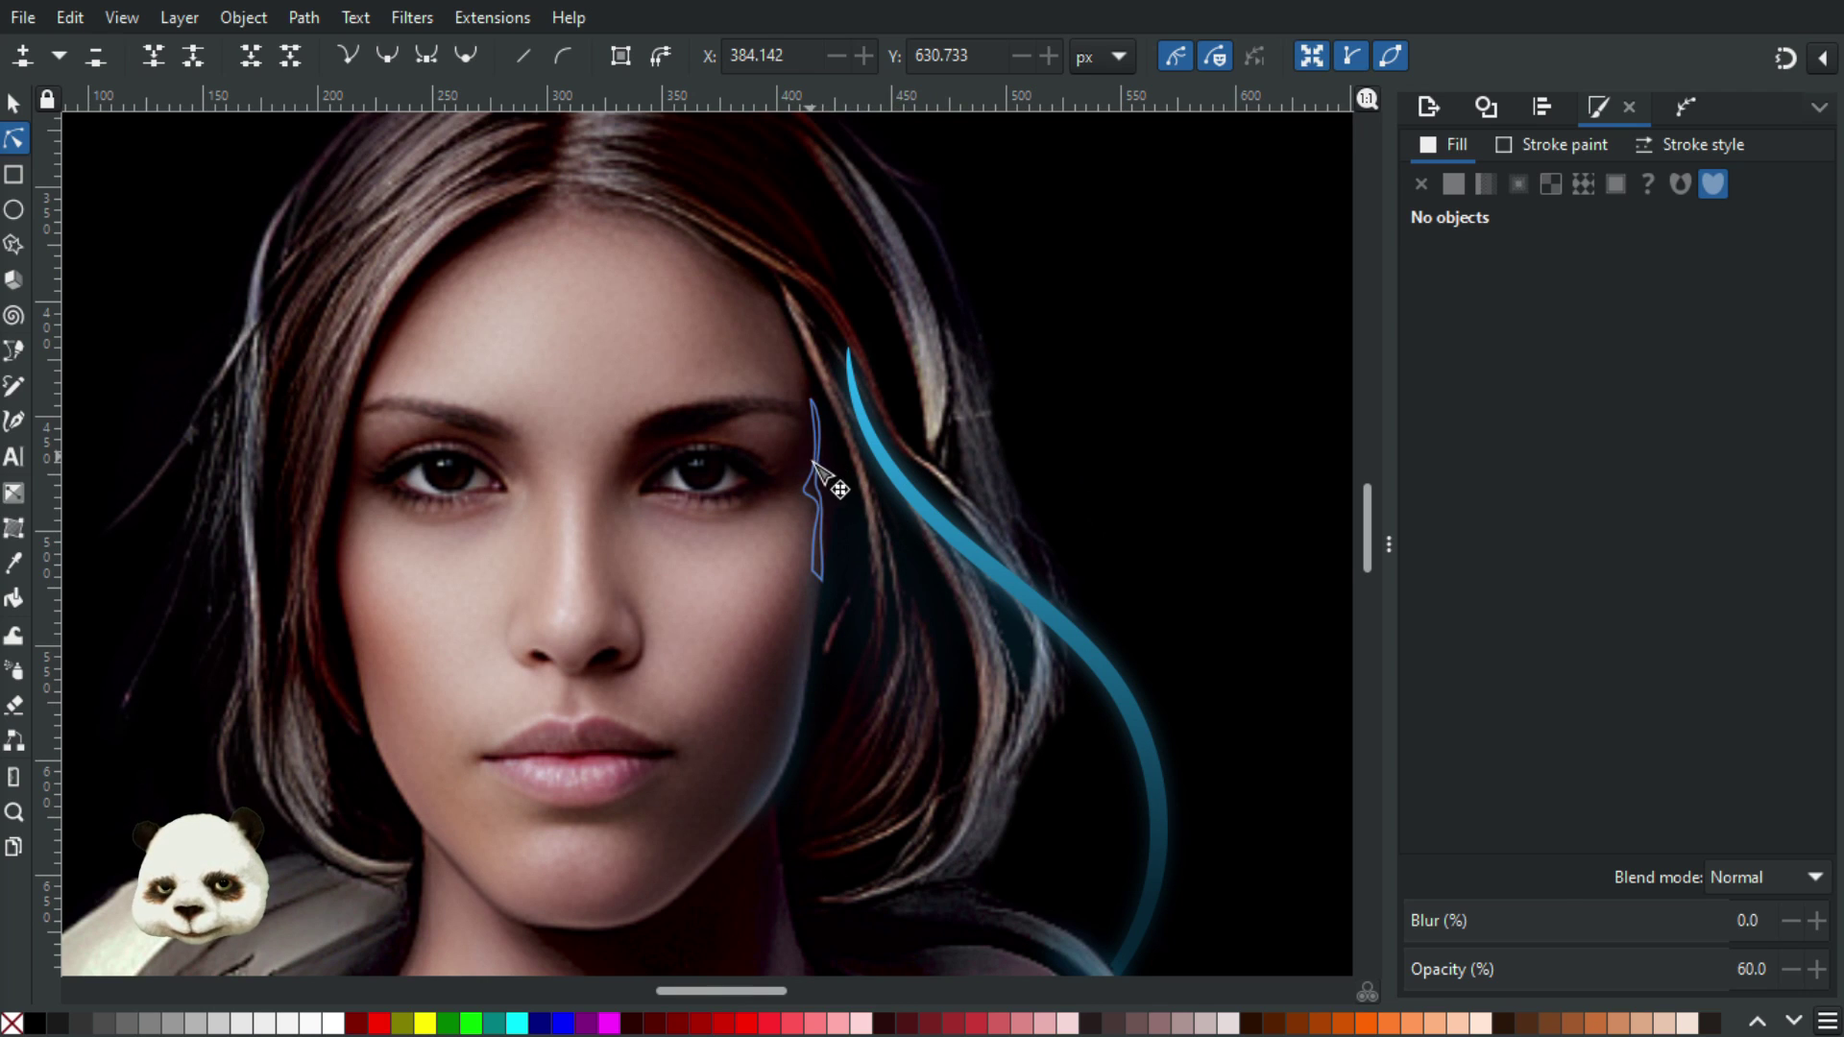
Bow the temple highlight's upper outer edge outward toward the hair and set its opacity to 50%
click(816, 478)
scroll(985, 490, up, 3)
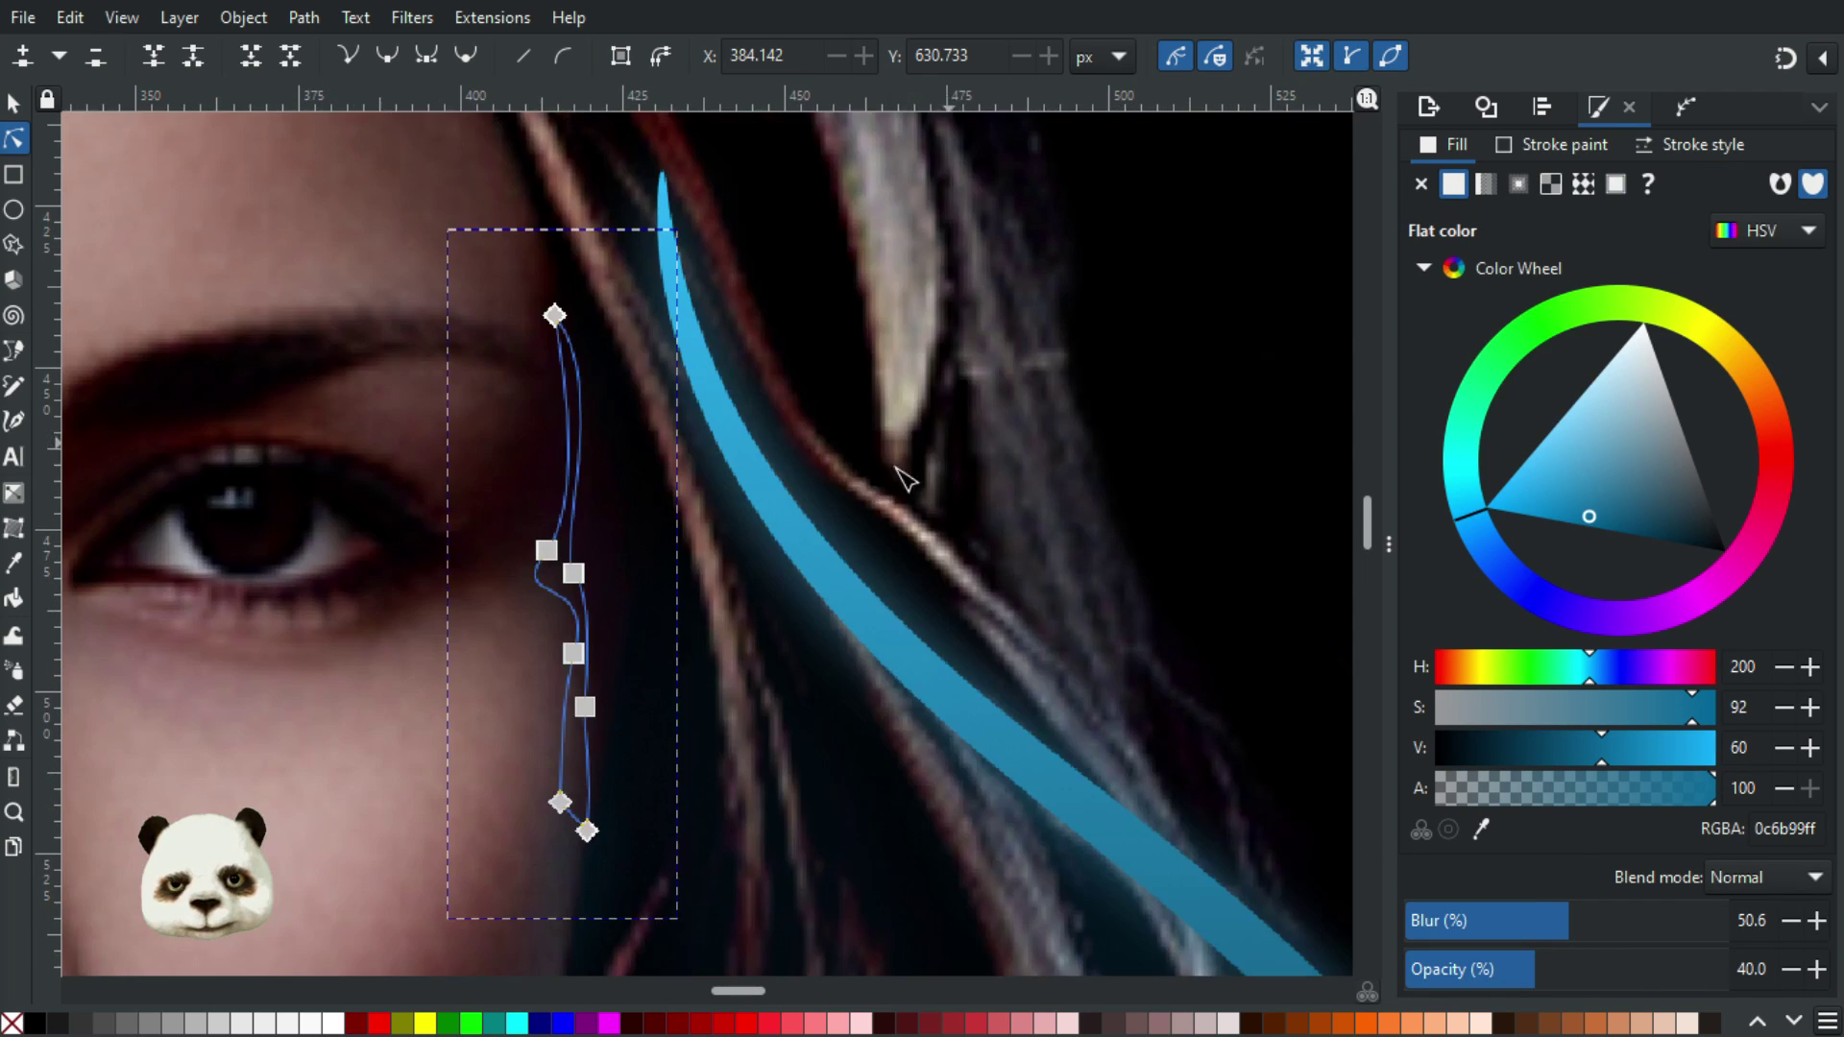
drag(587, 452, 596, 445)
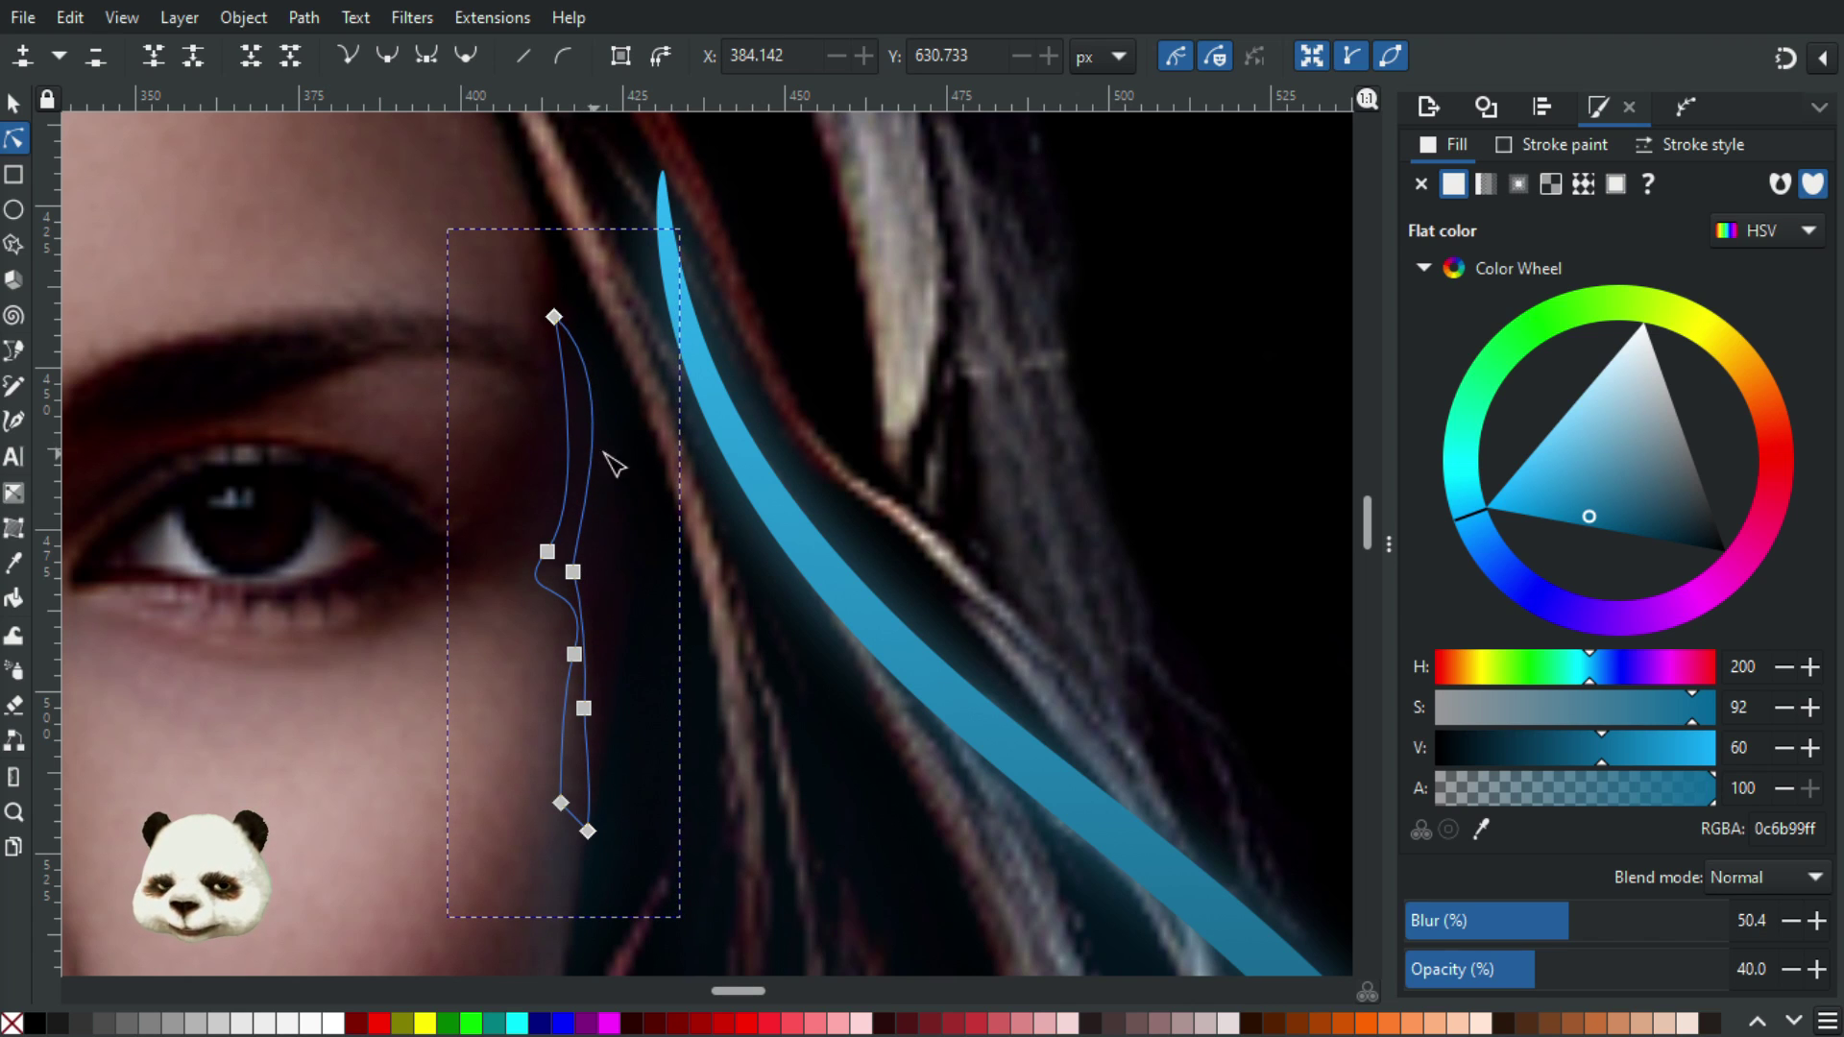
scroll(747, 487, down, 3)
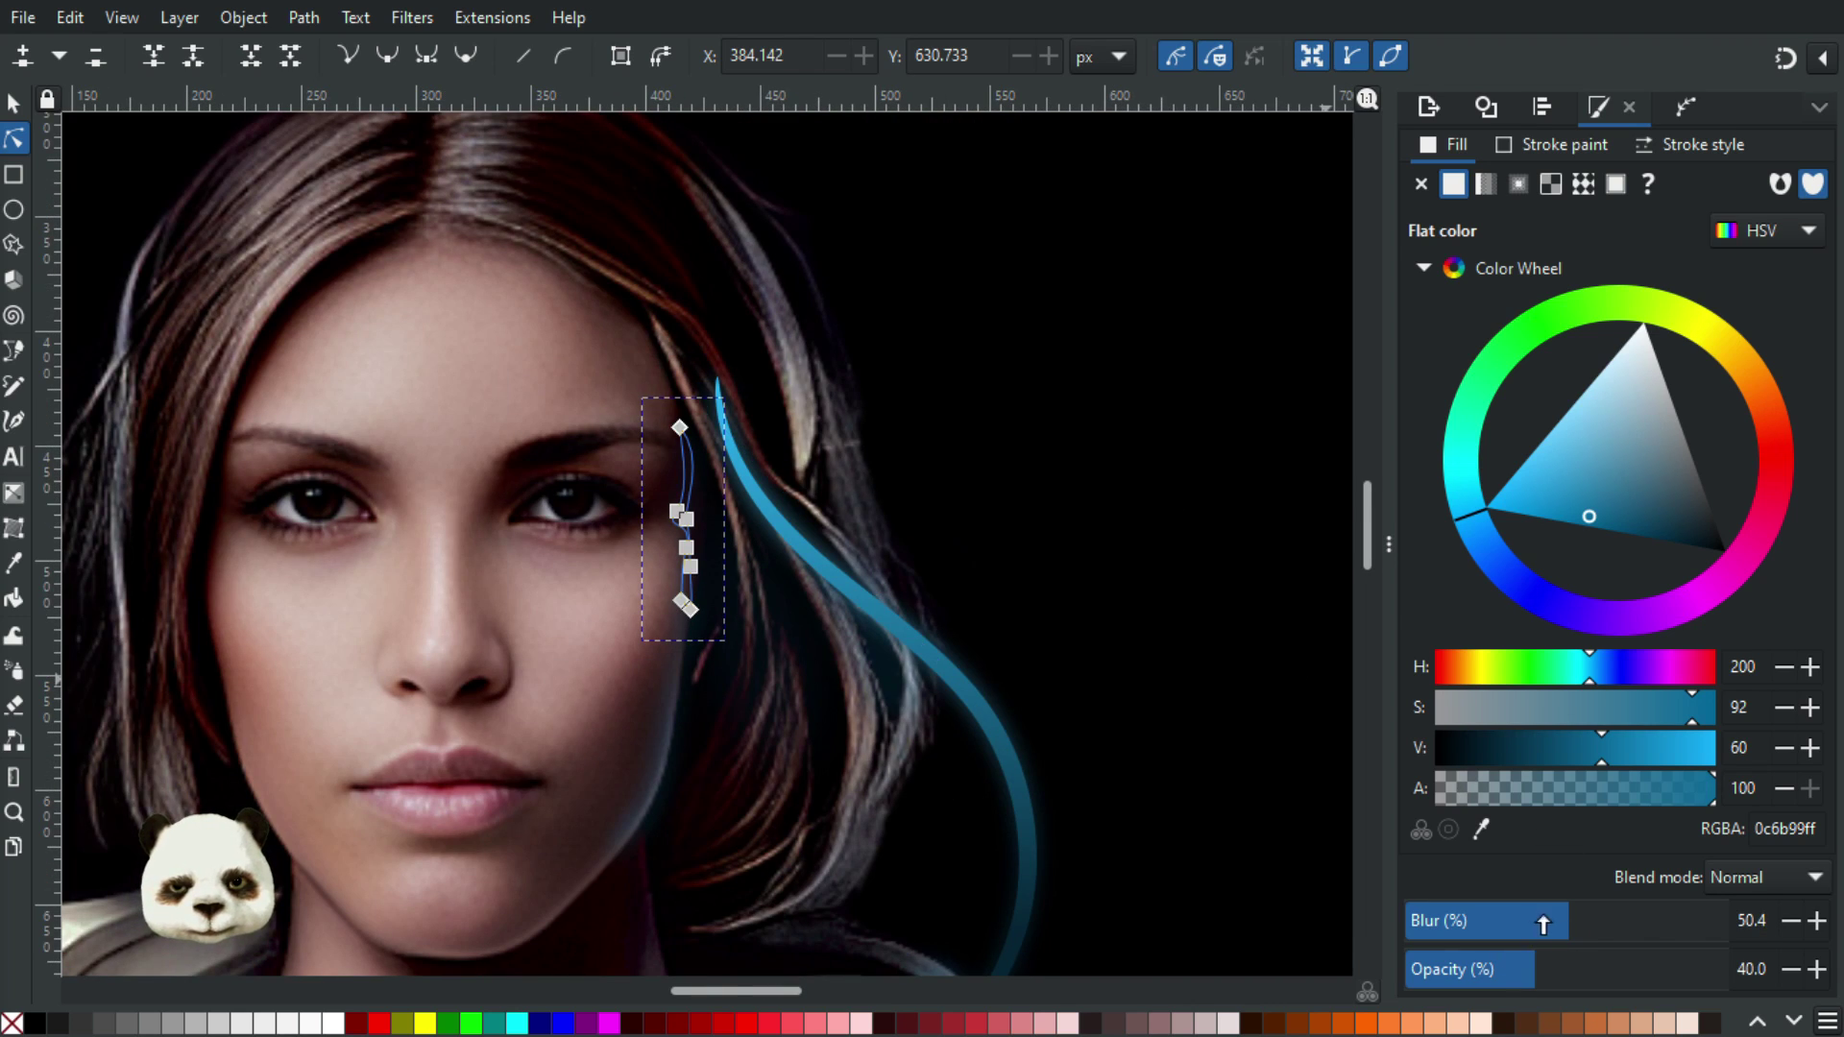
click(983, 449)
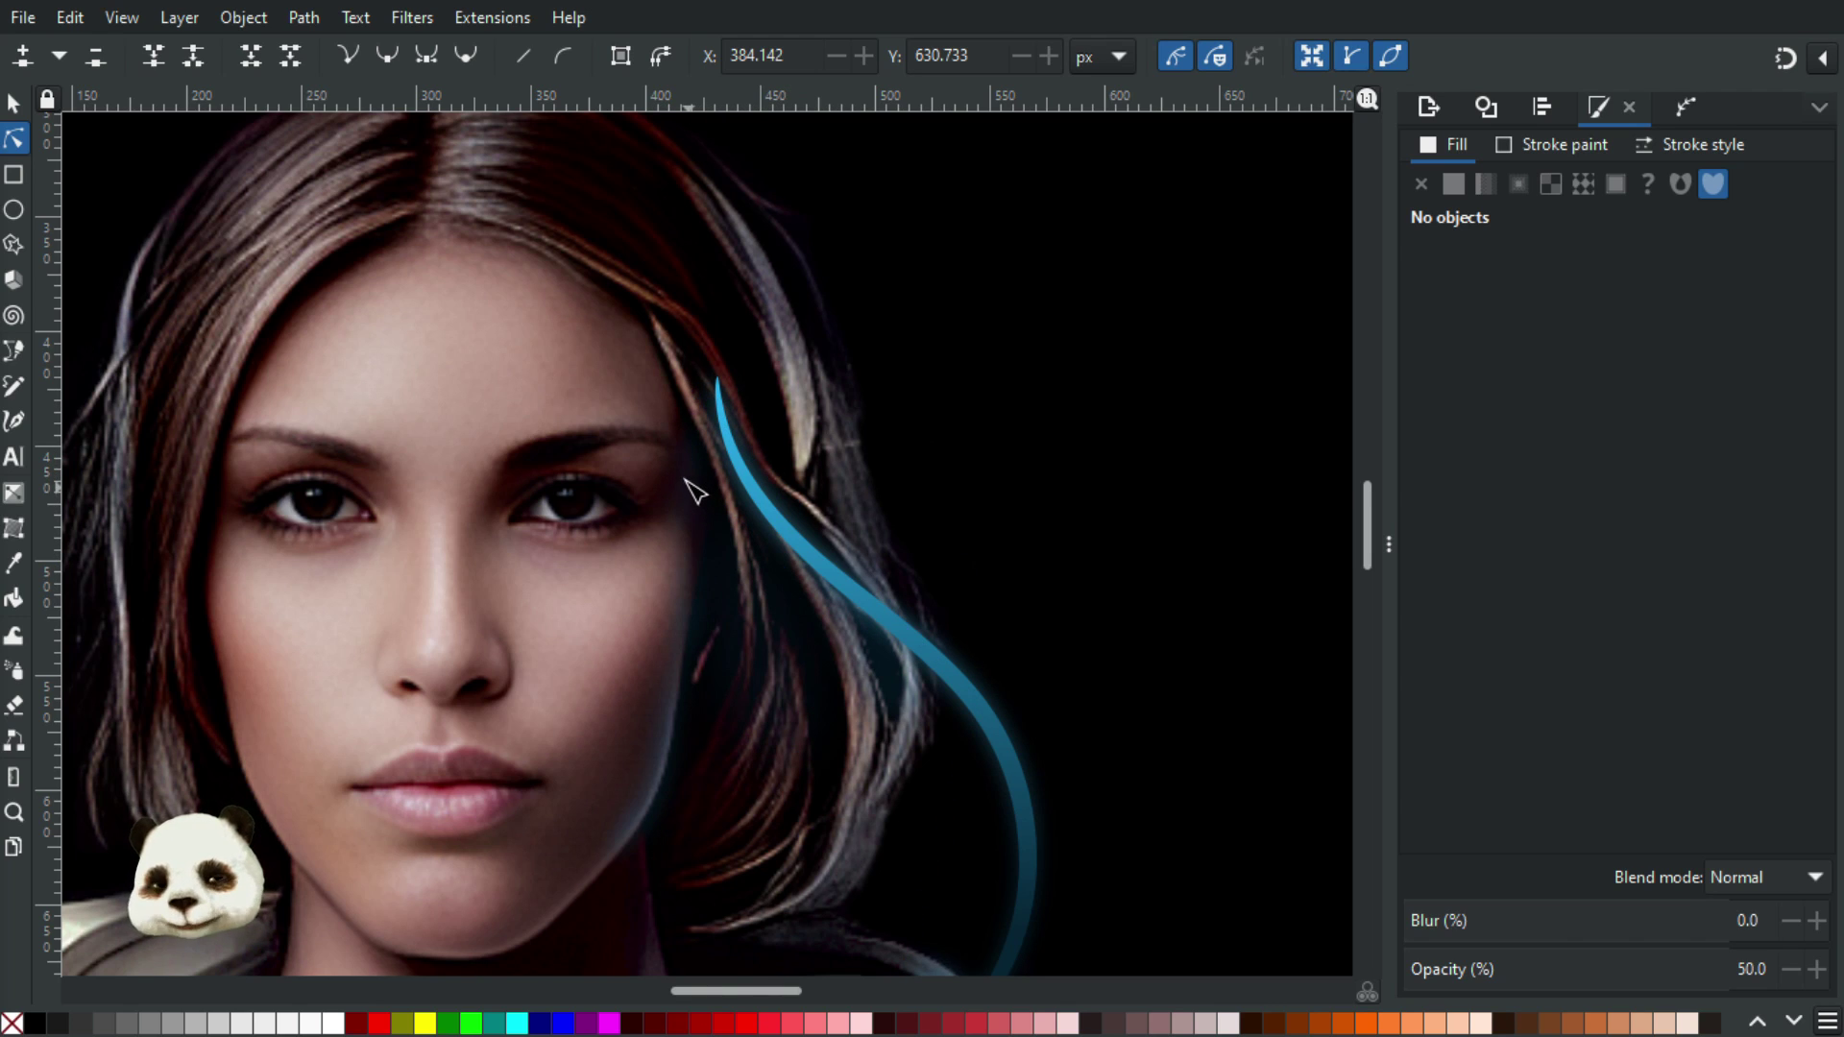
Set the temple highlight's opacity to 80%
click(690, 488)
click(1657, 972)
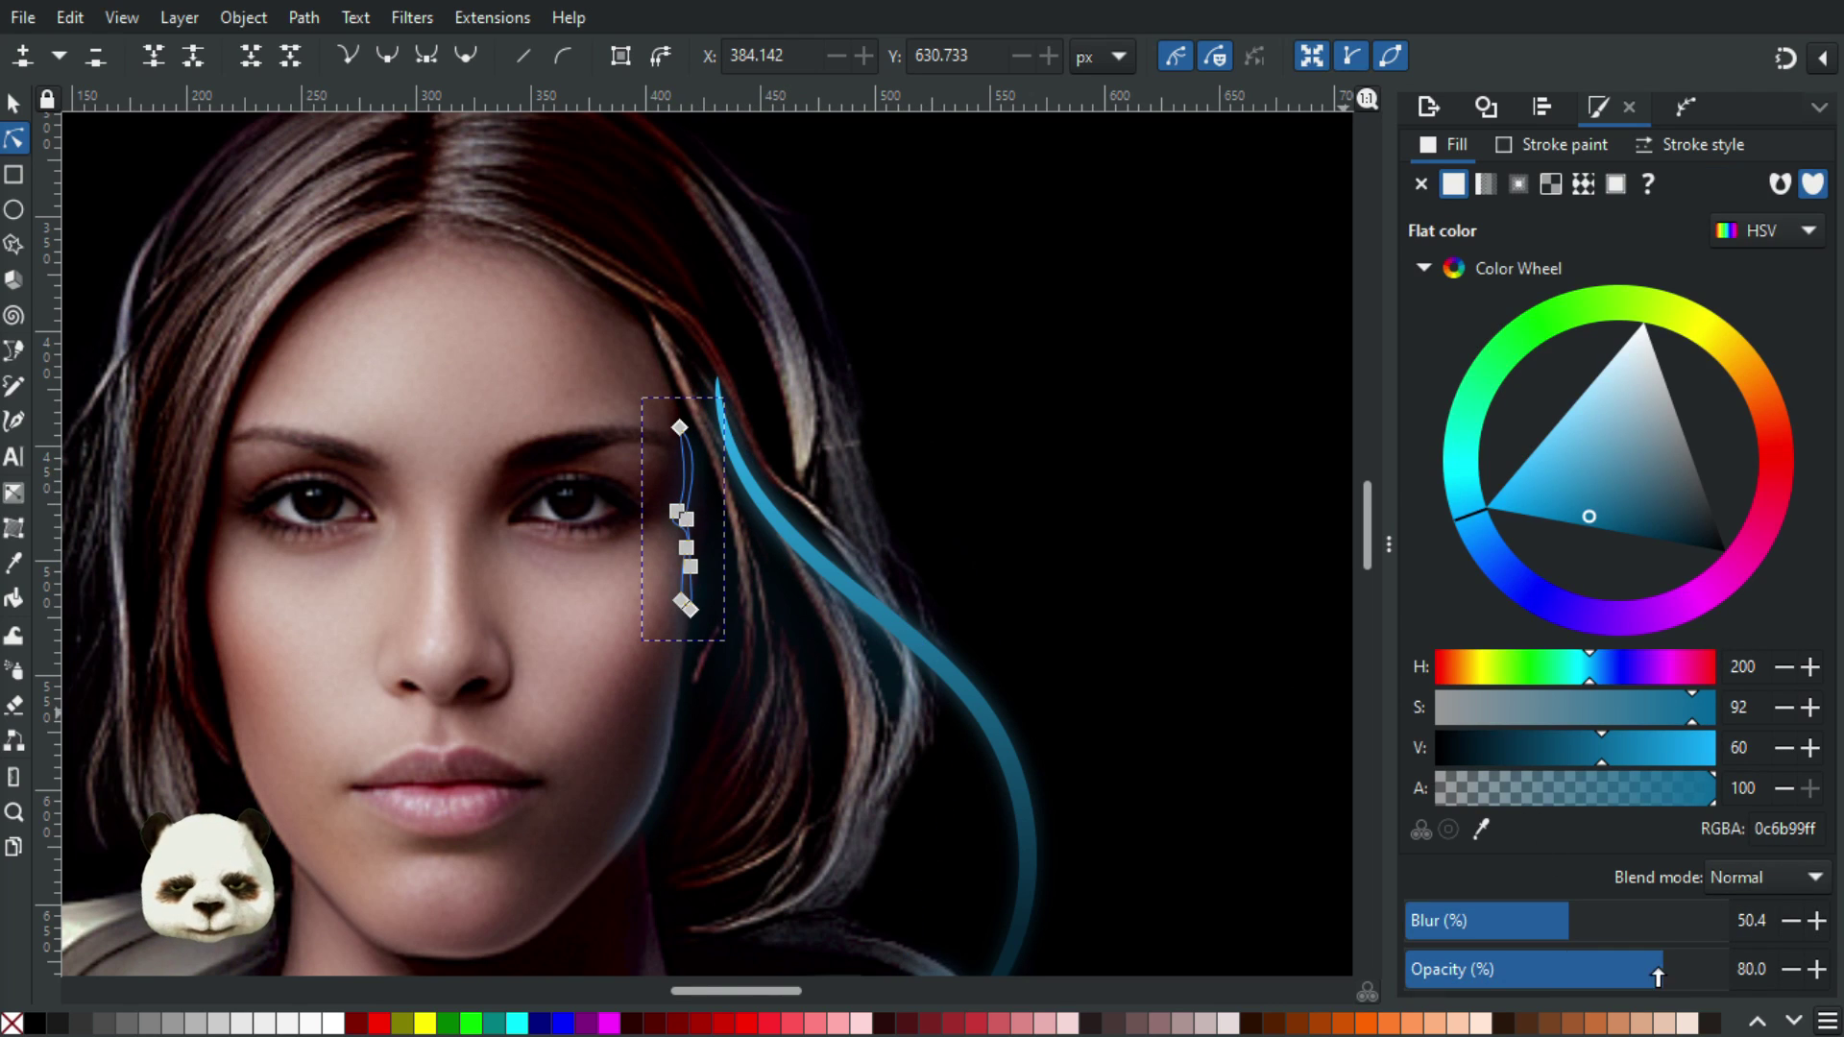
click(1085, 389)
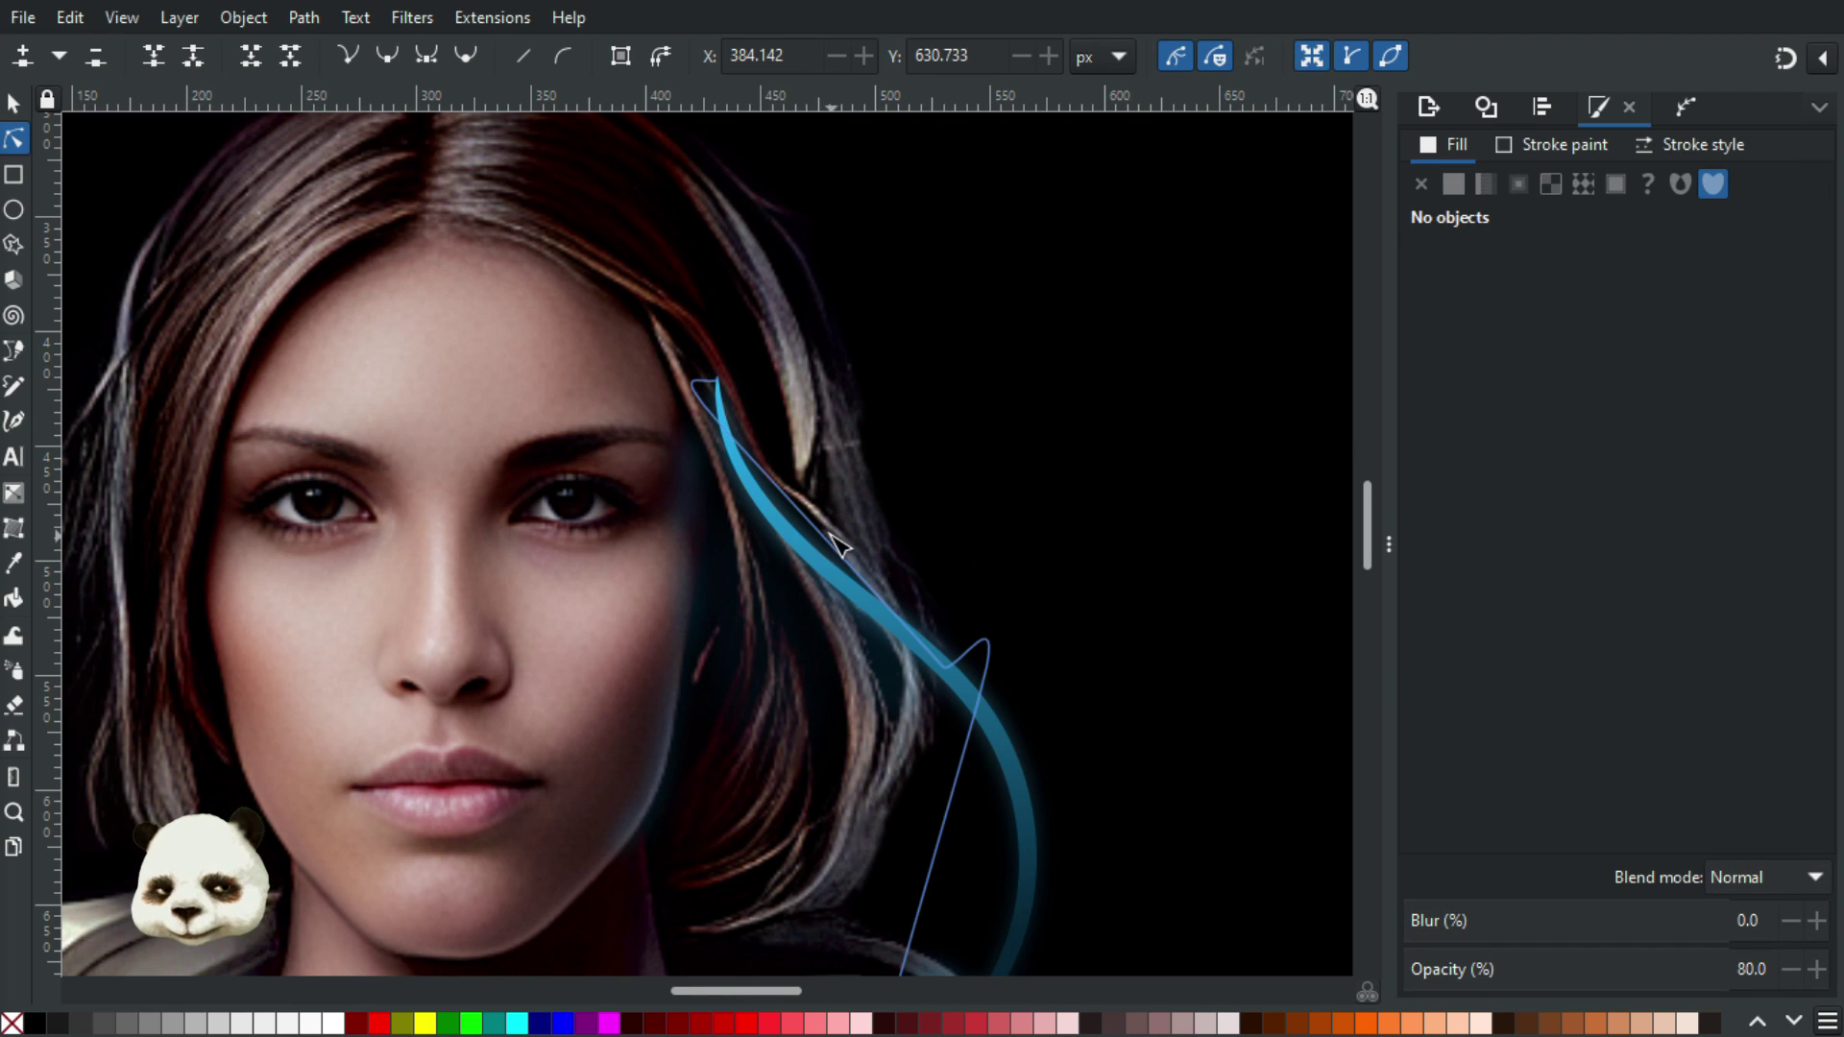
Widen the temple highlight by moving its outer-edge nodes toward the hair and its lower inner node slightly toward the cheek
click(695, 496)
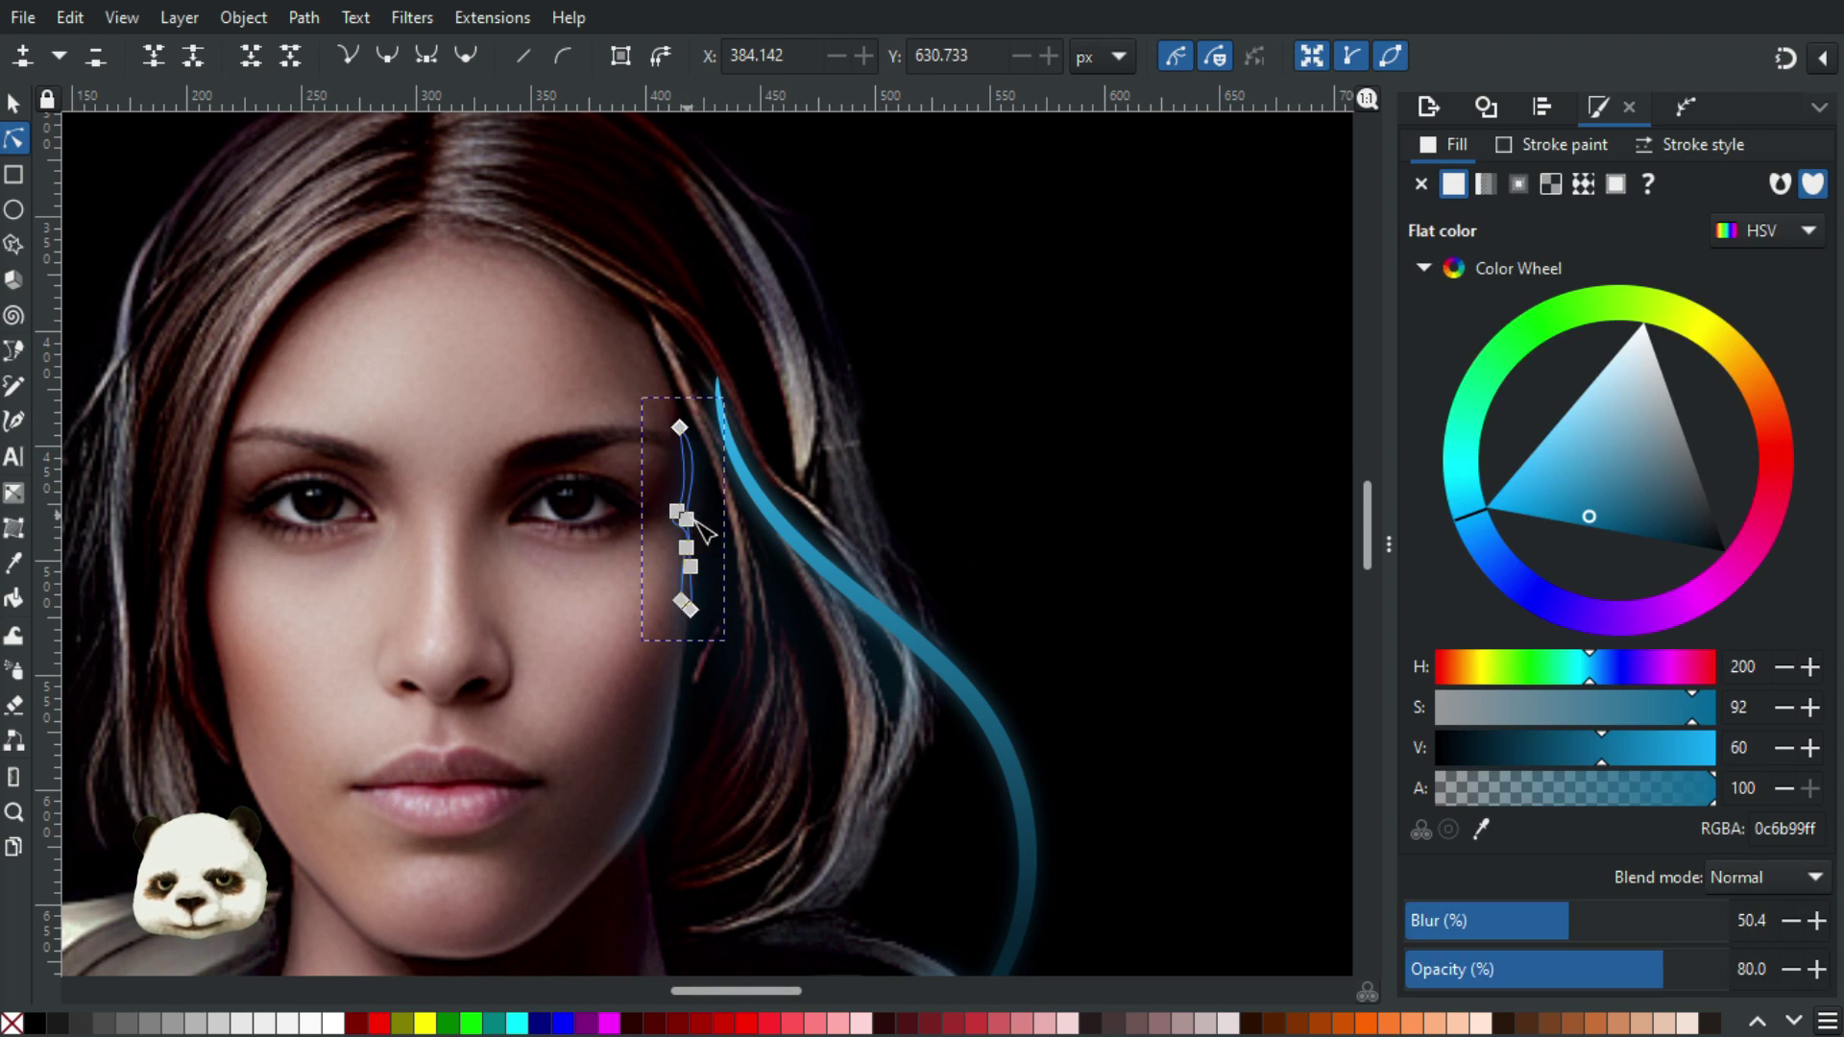
scroll(706, 507, up, 3)
drag(649, 539, 670, 539)
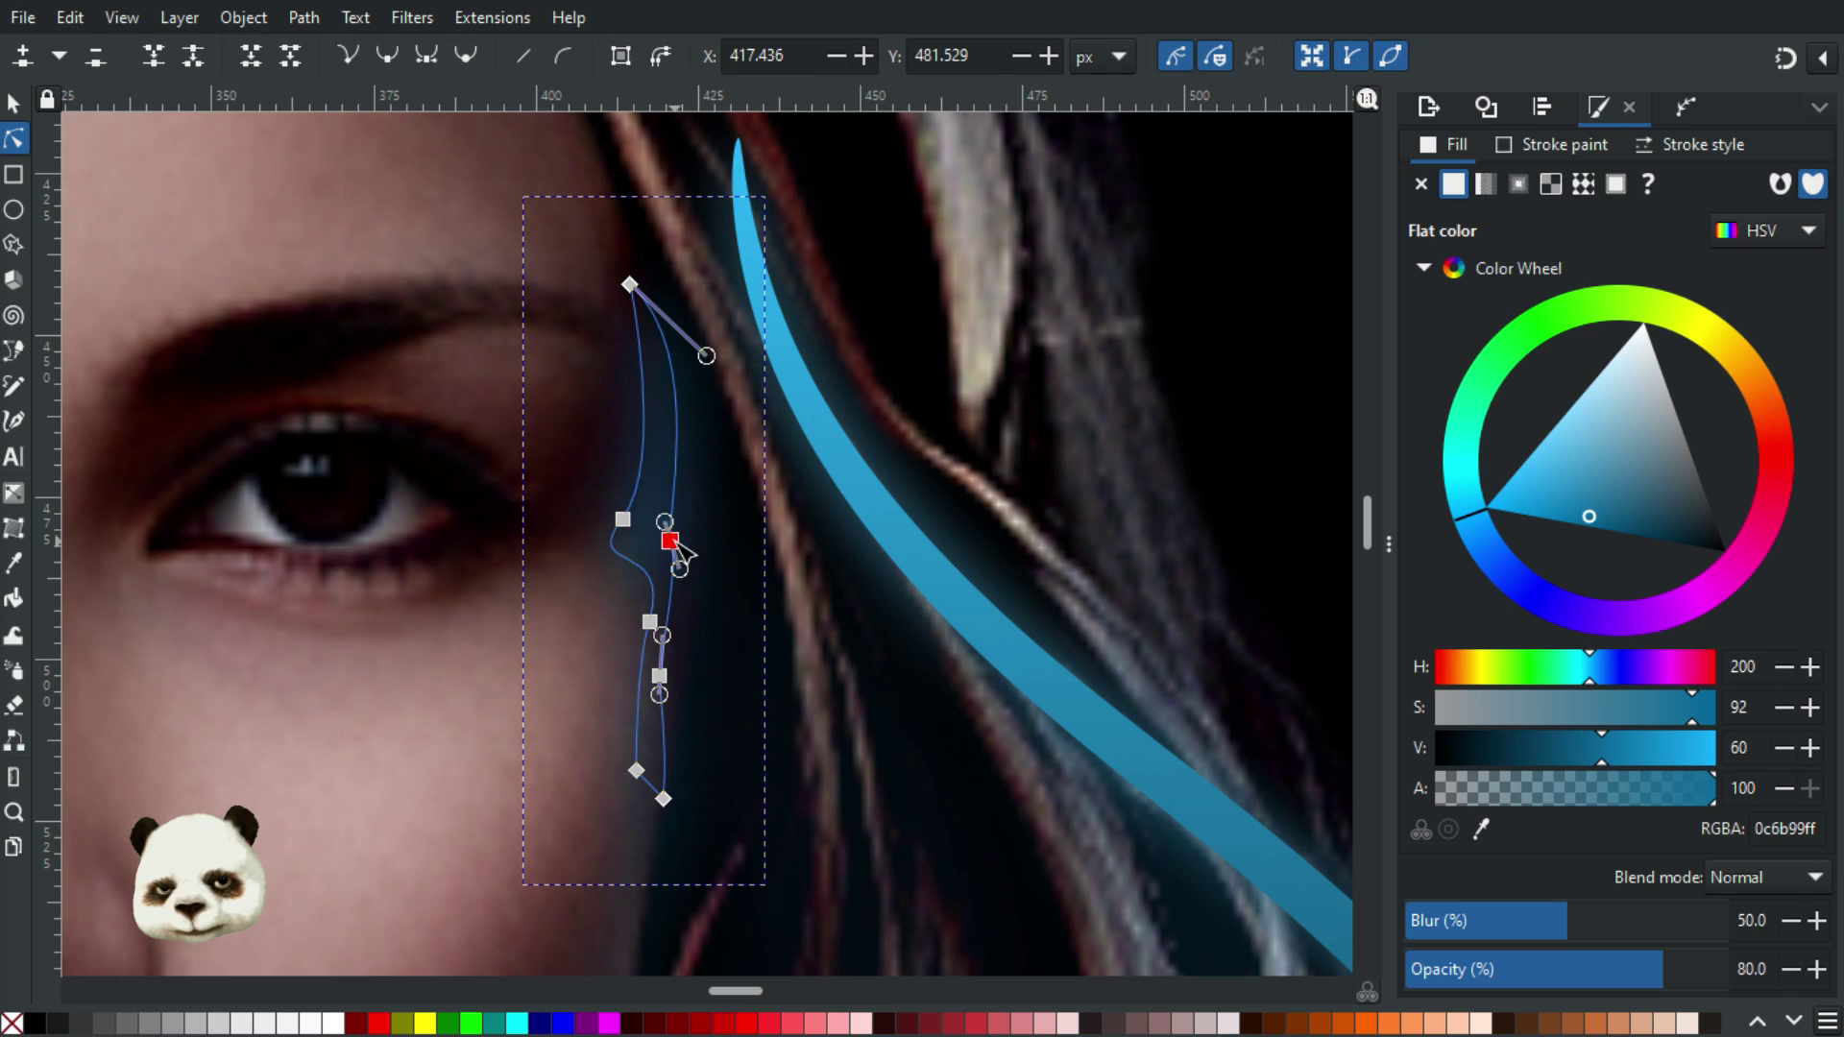
drag(650, 622, 678, 665)
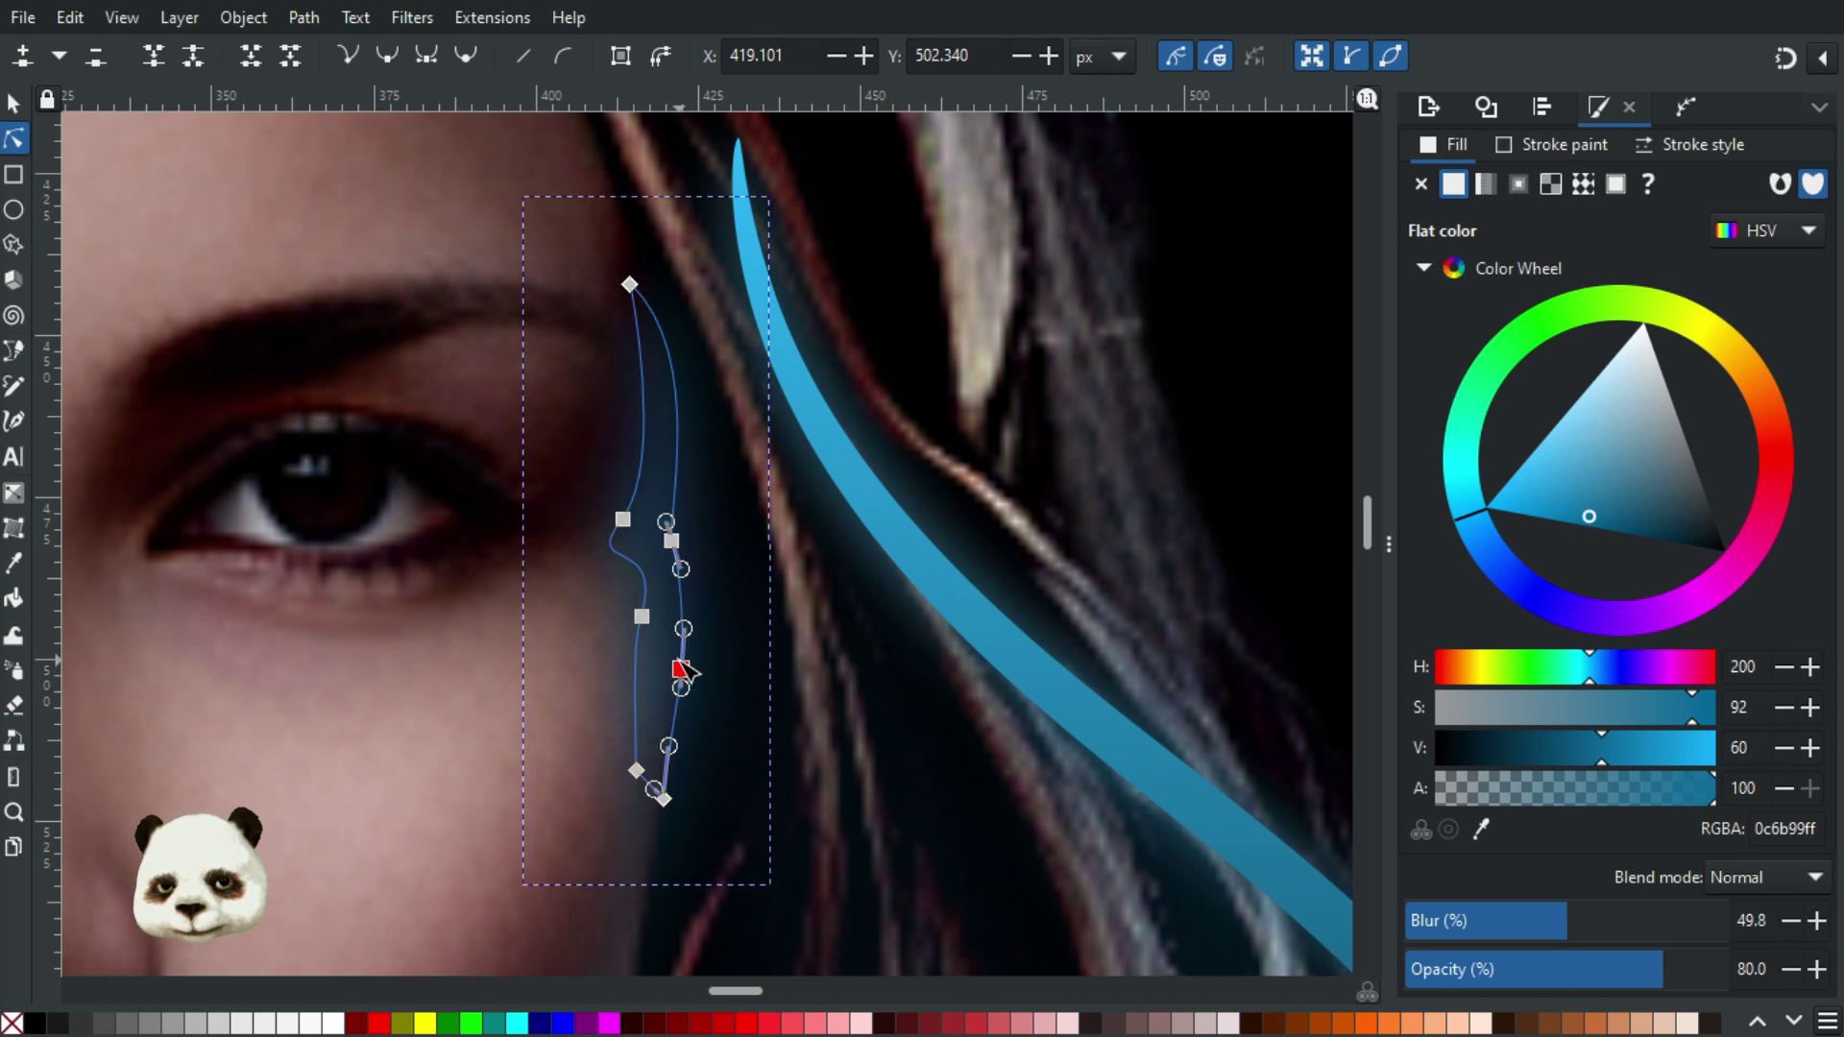
scroll(998, 394, down, 3)
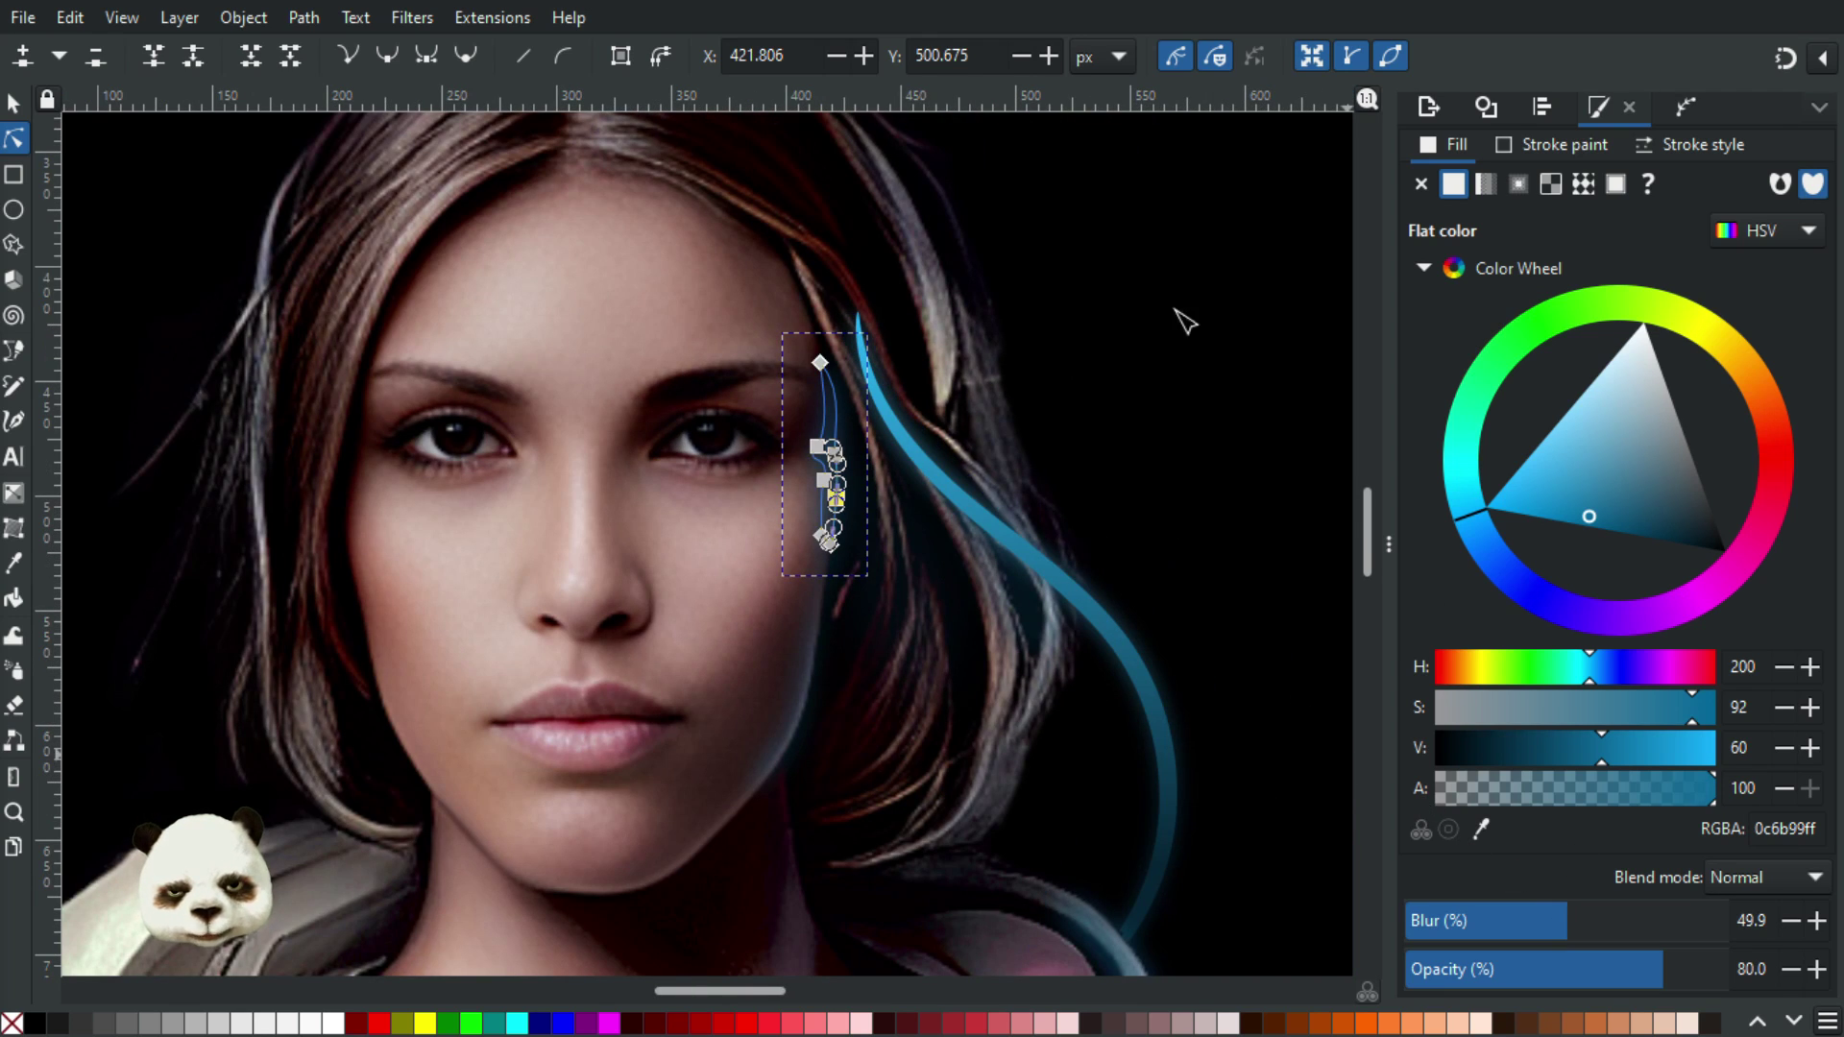
Set the temple highlight's opacity to 60%
click(1149, 320)
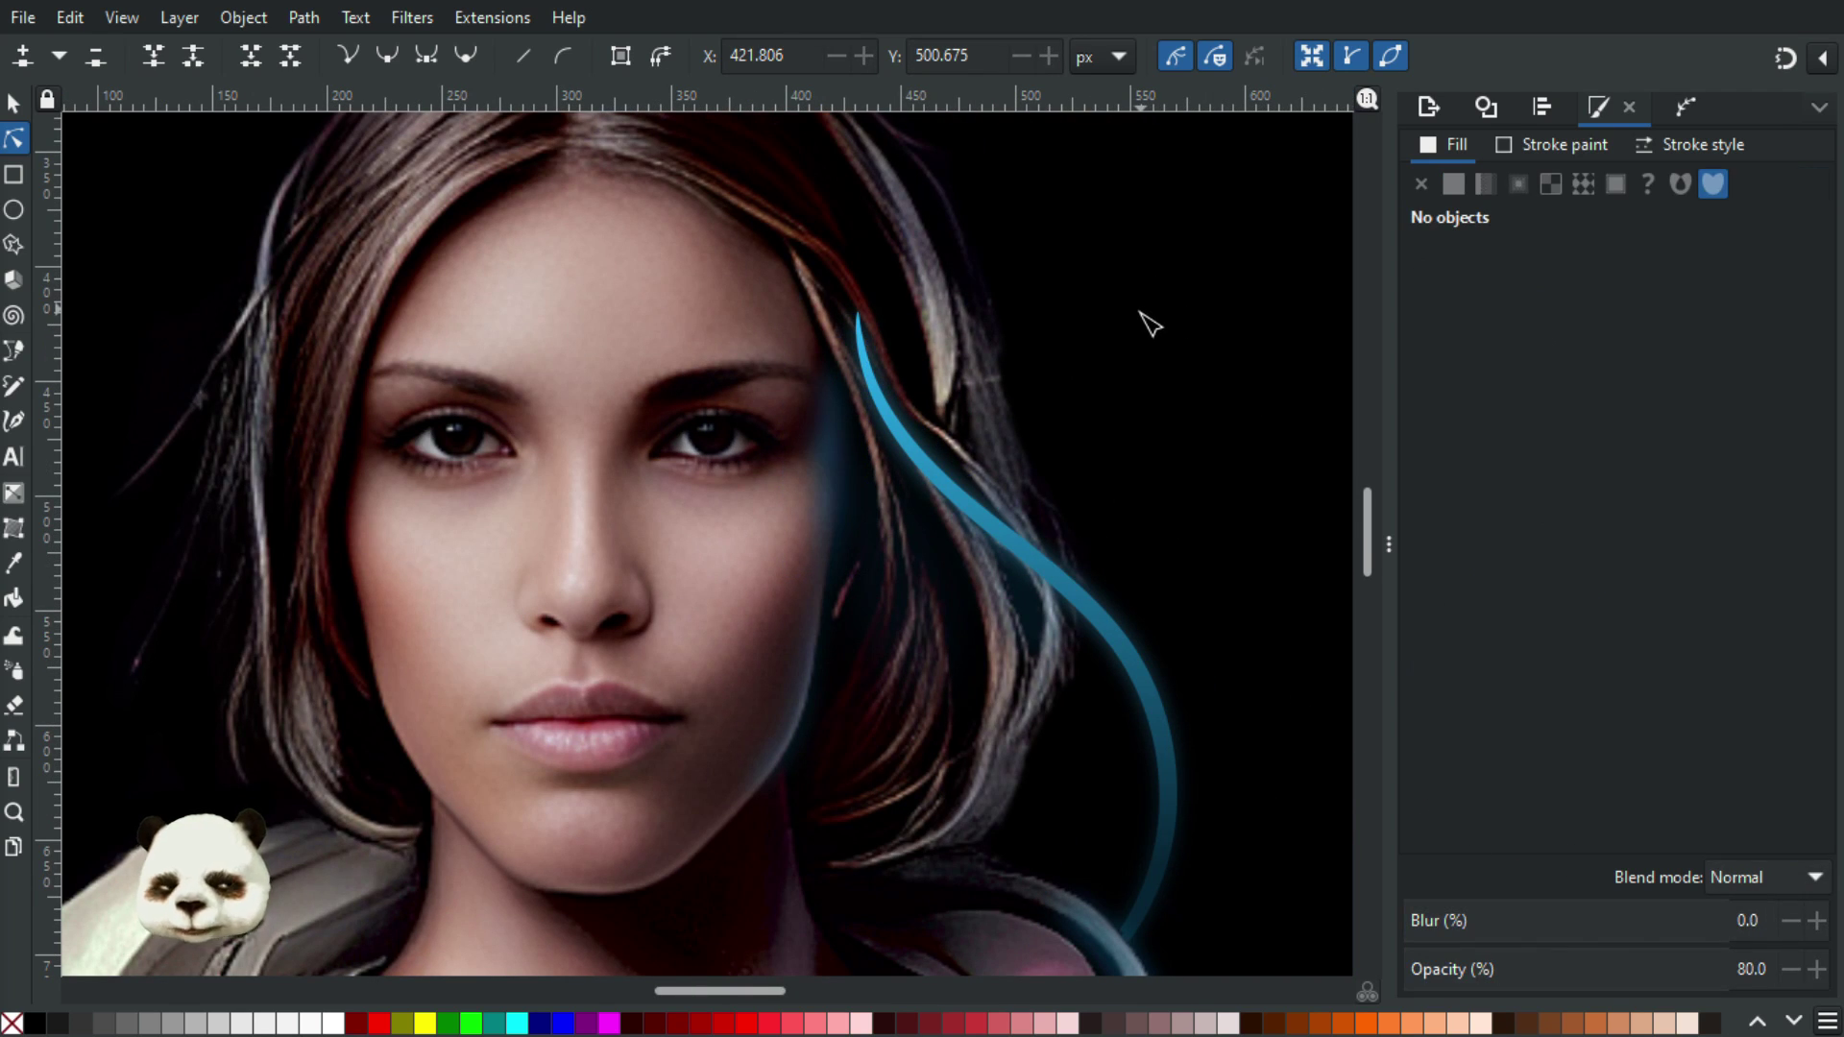
click(832, 470)
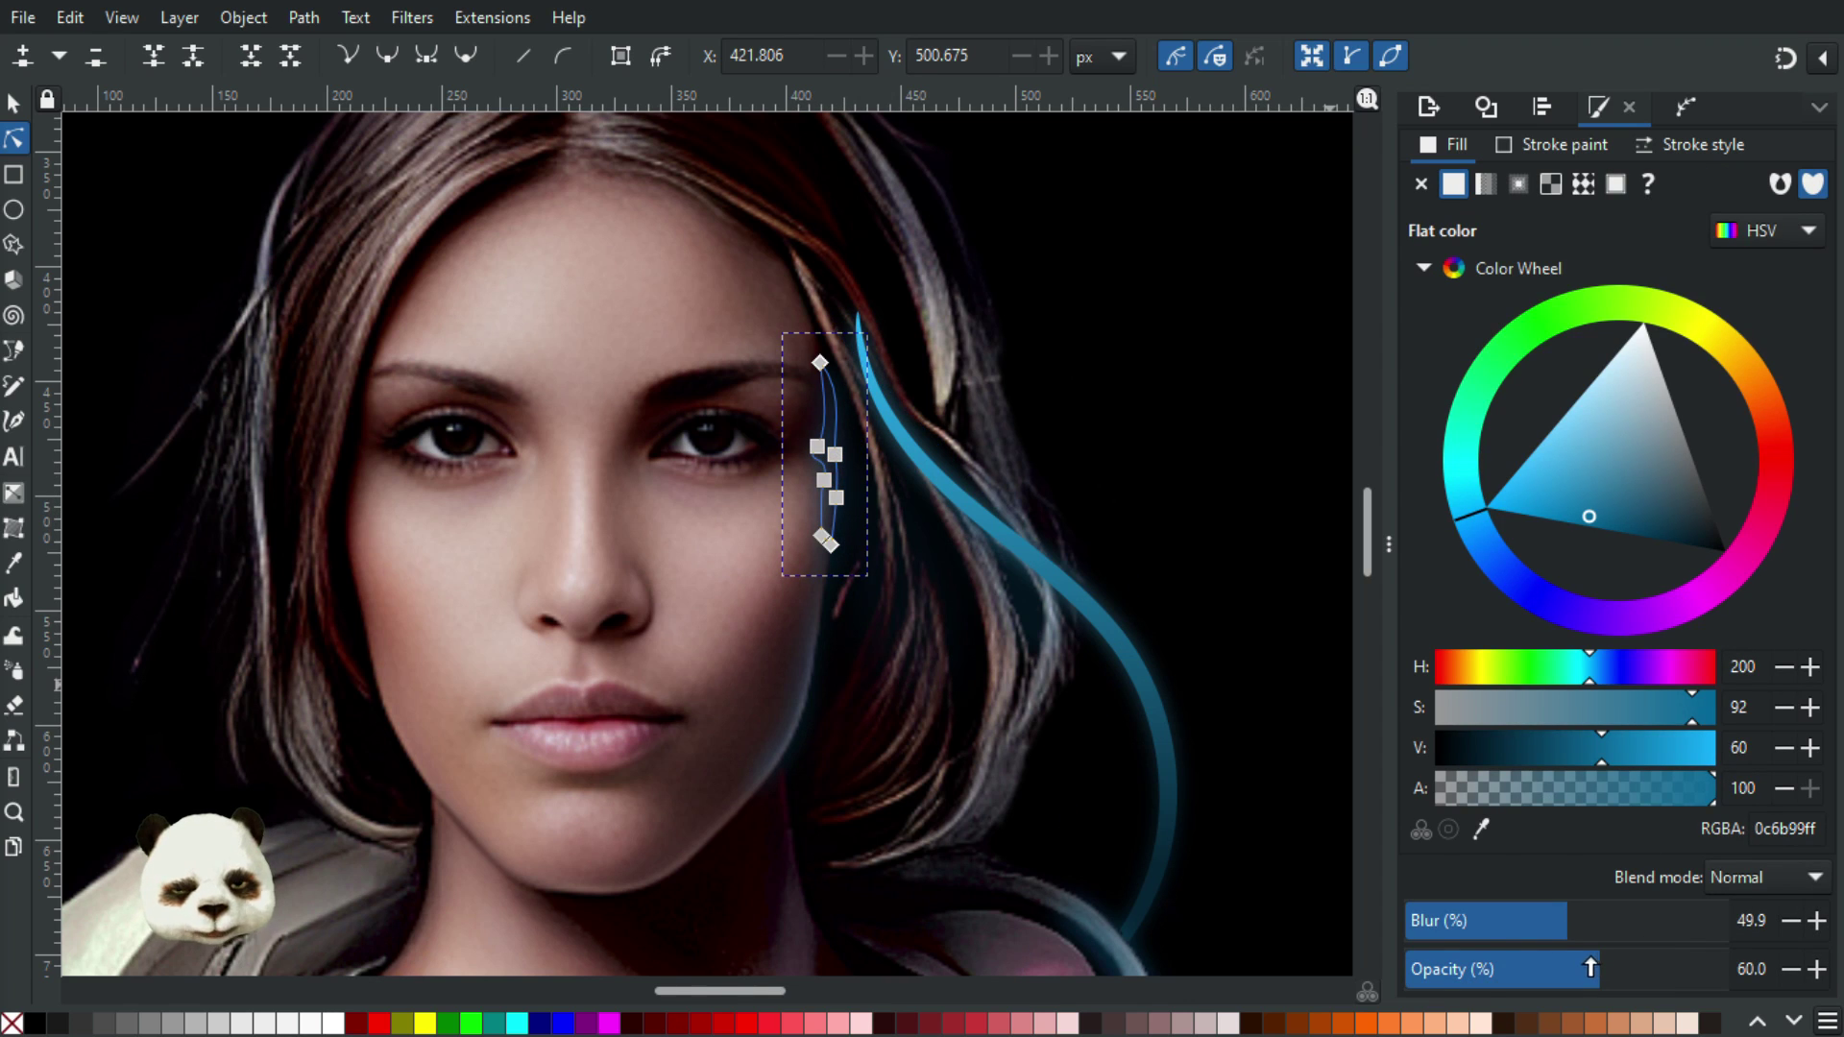
click(1247, 420)
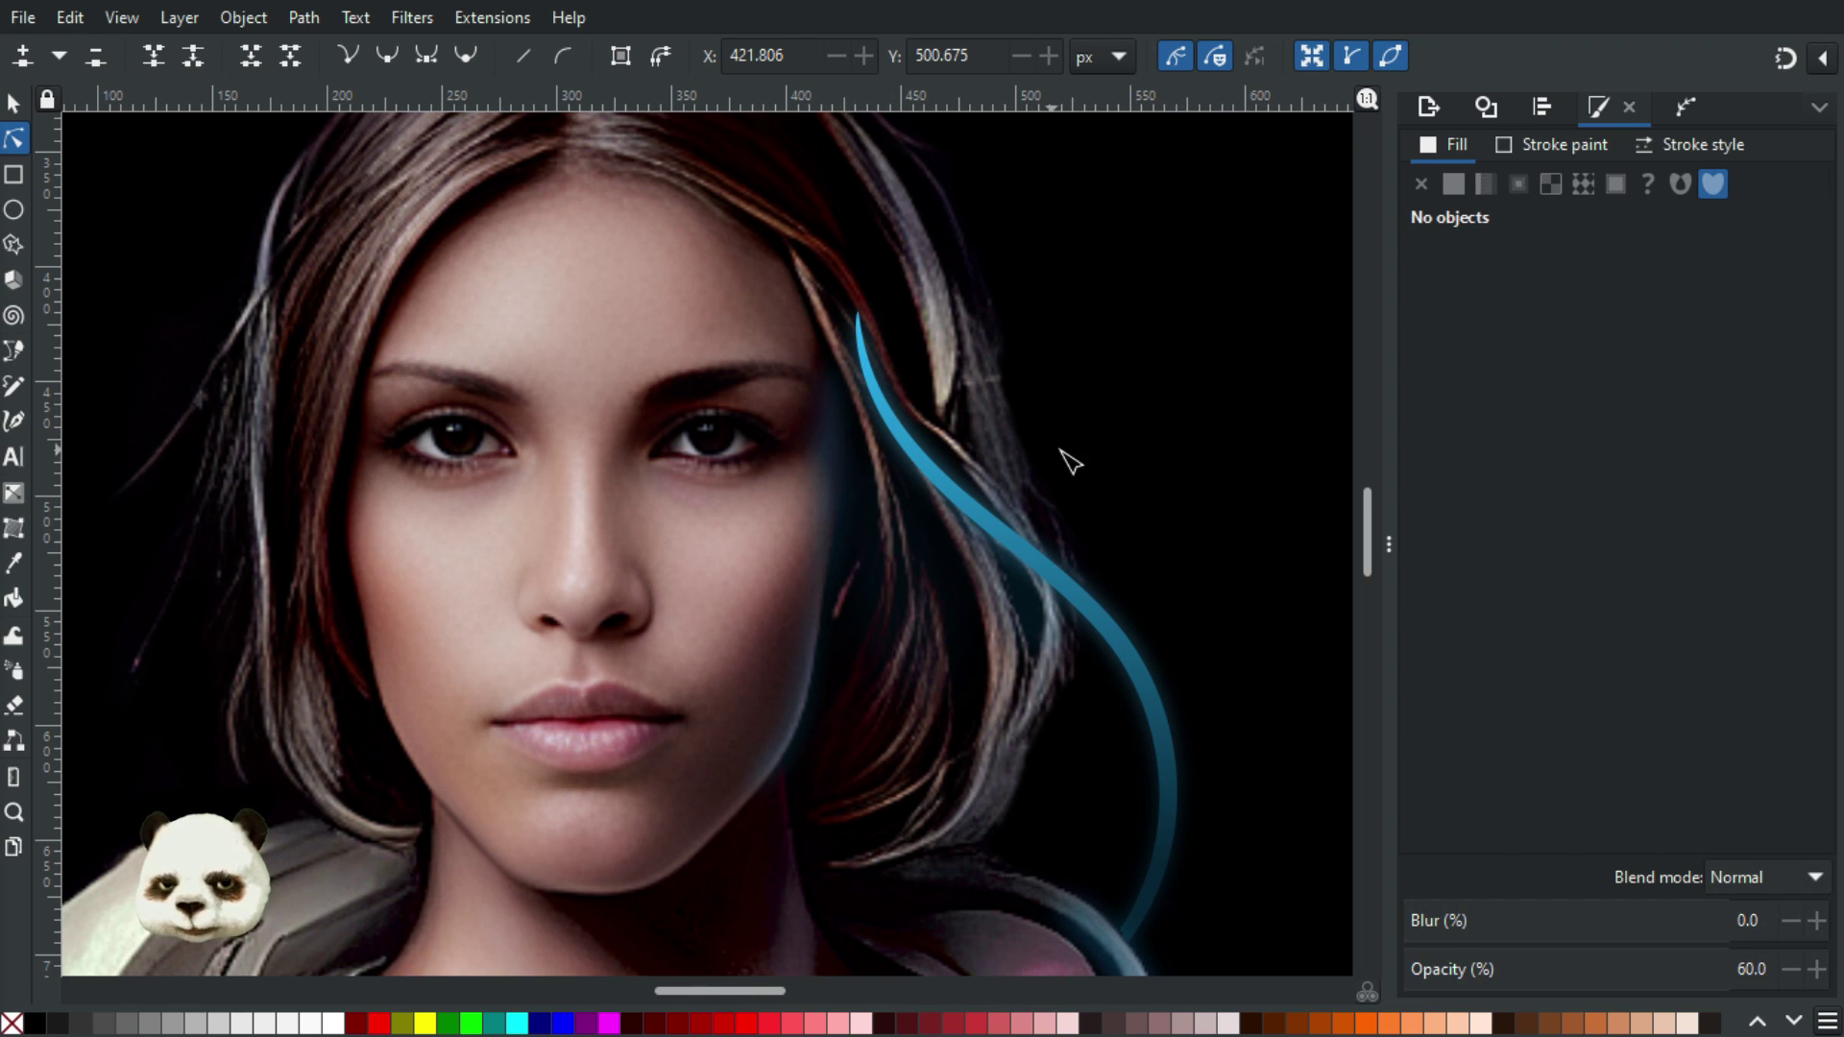
Narrow the temple highlight by moving its lower outer node toward the face and its upper inner node toward the hair
scroll(1066, 411, up, 2)
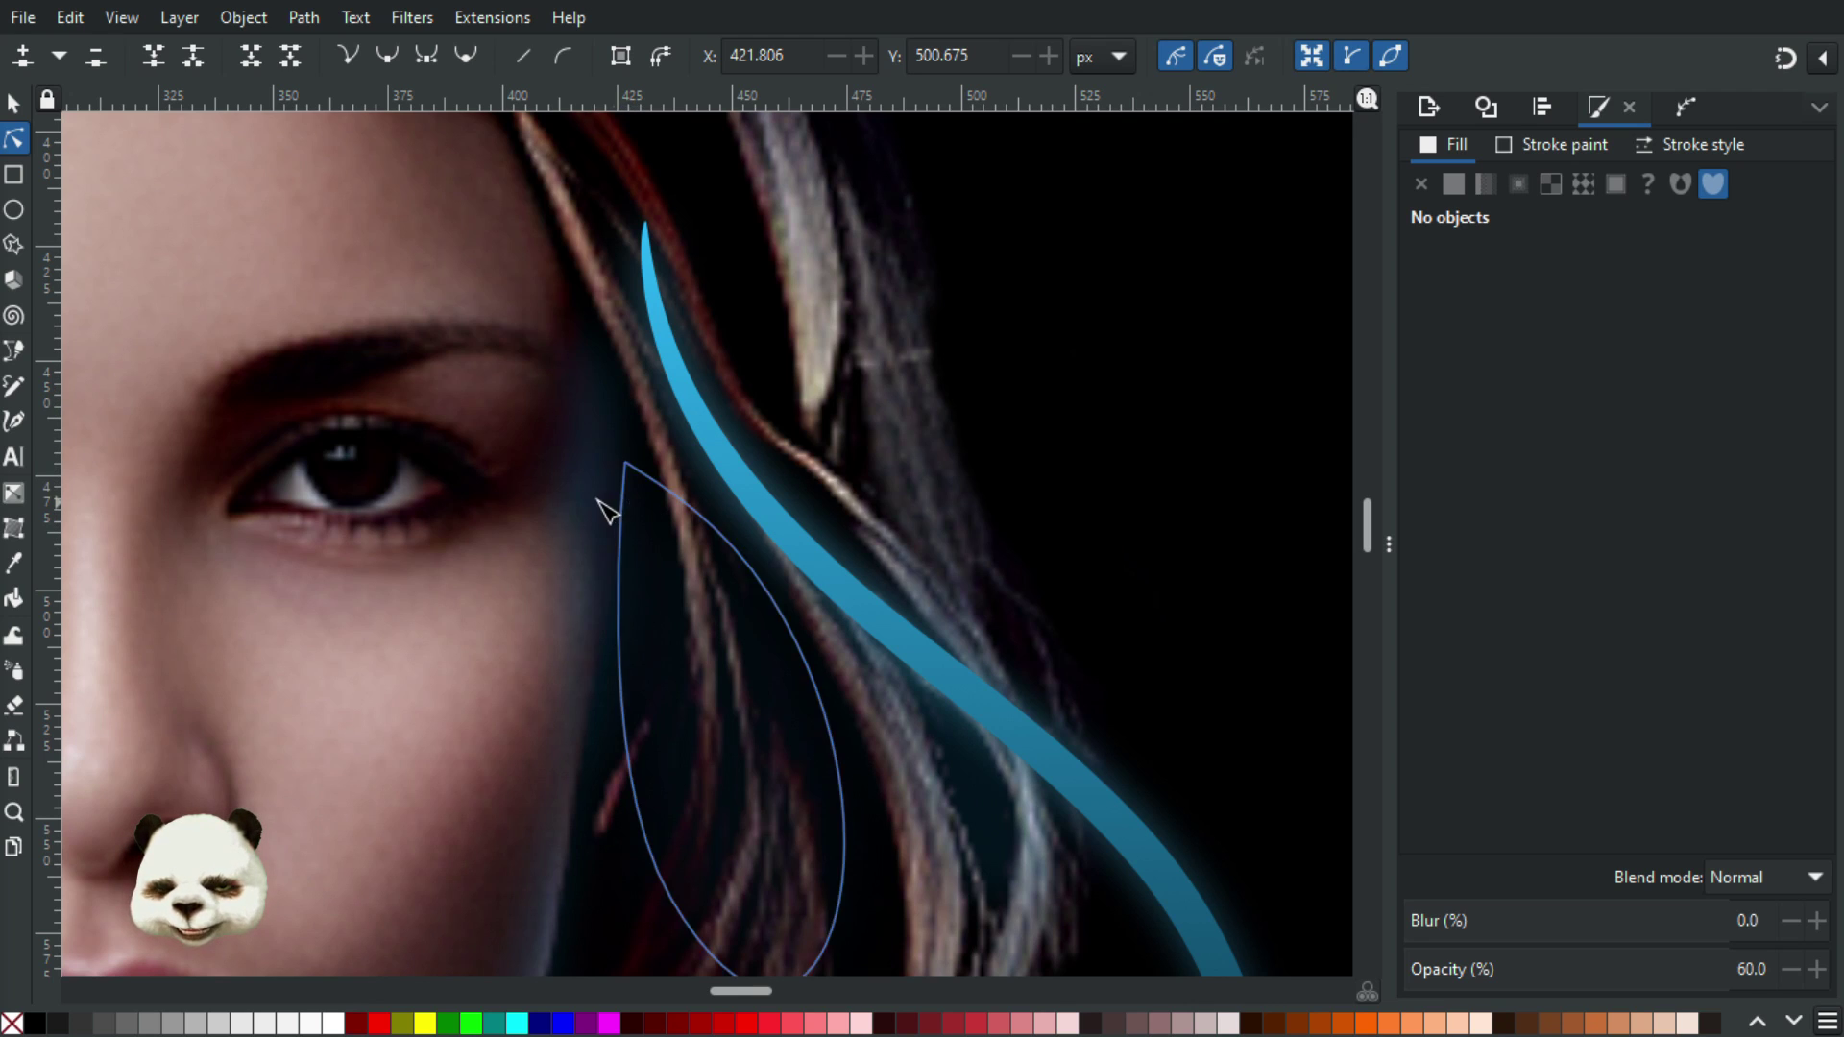
click(548, 510)
mouse_move(564, 491)
mouse_down()
mouse_move(541, 485)
mouse_move(576, 495)
mouse_move(562, 560)
mouse_move(580, 505)
mouse_up()
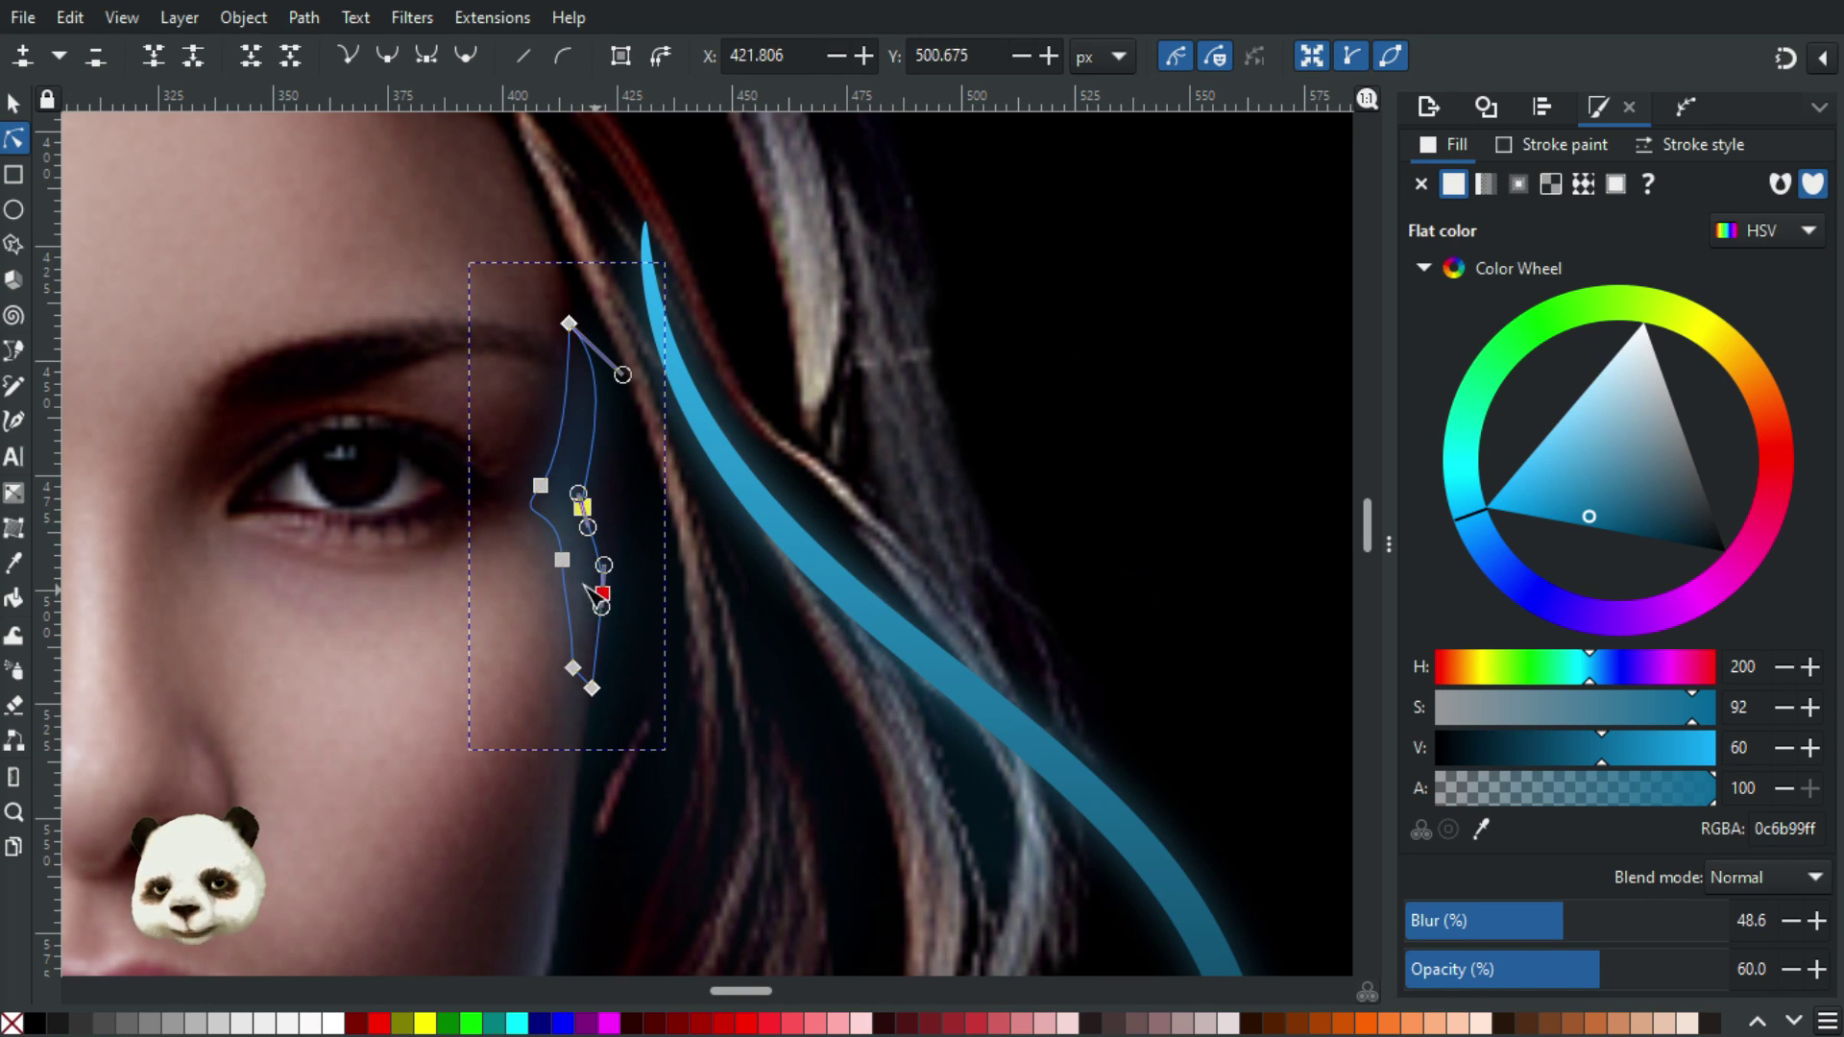
drag(603, 592, 583, 588)
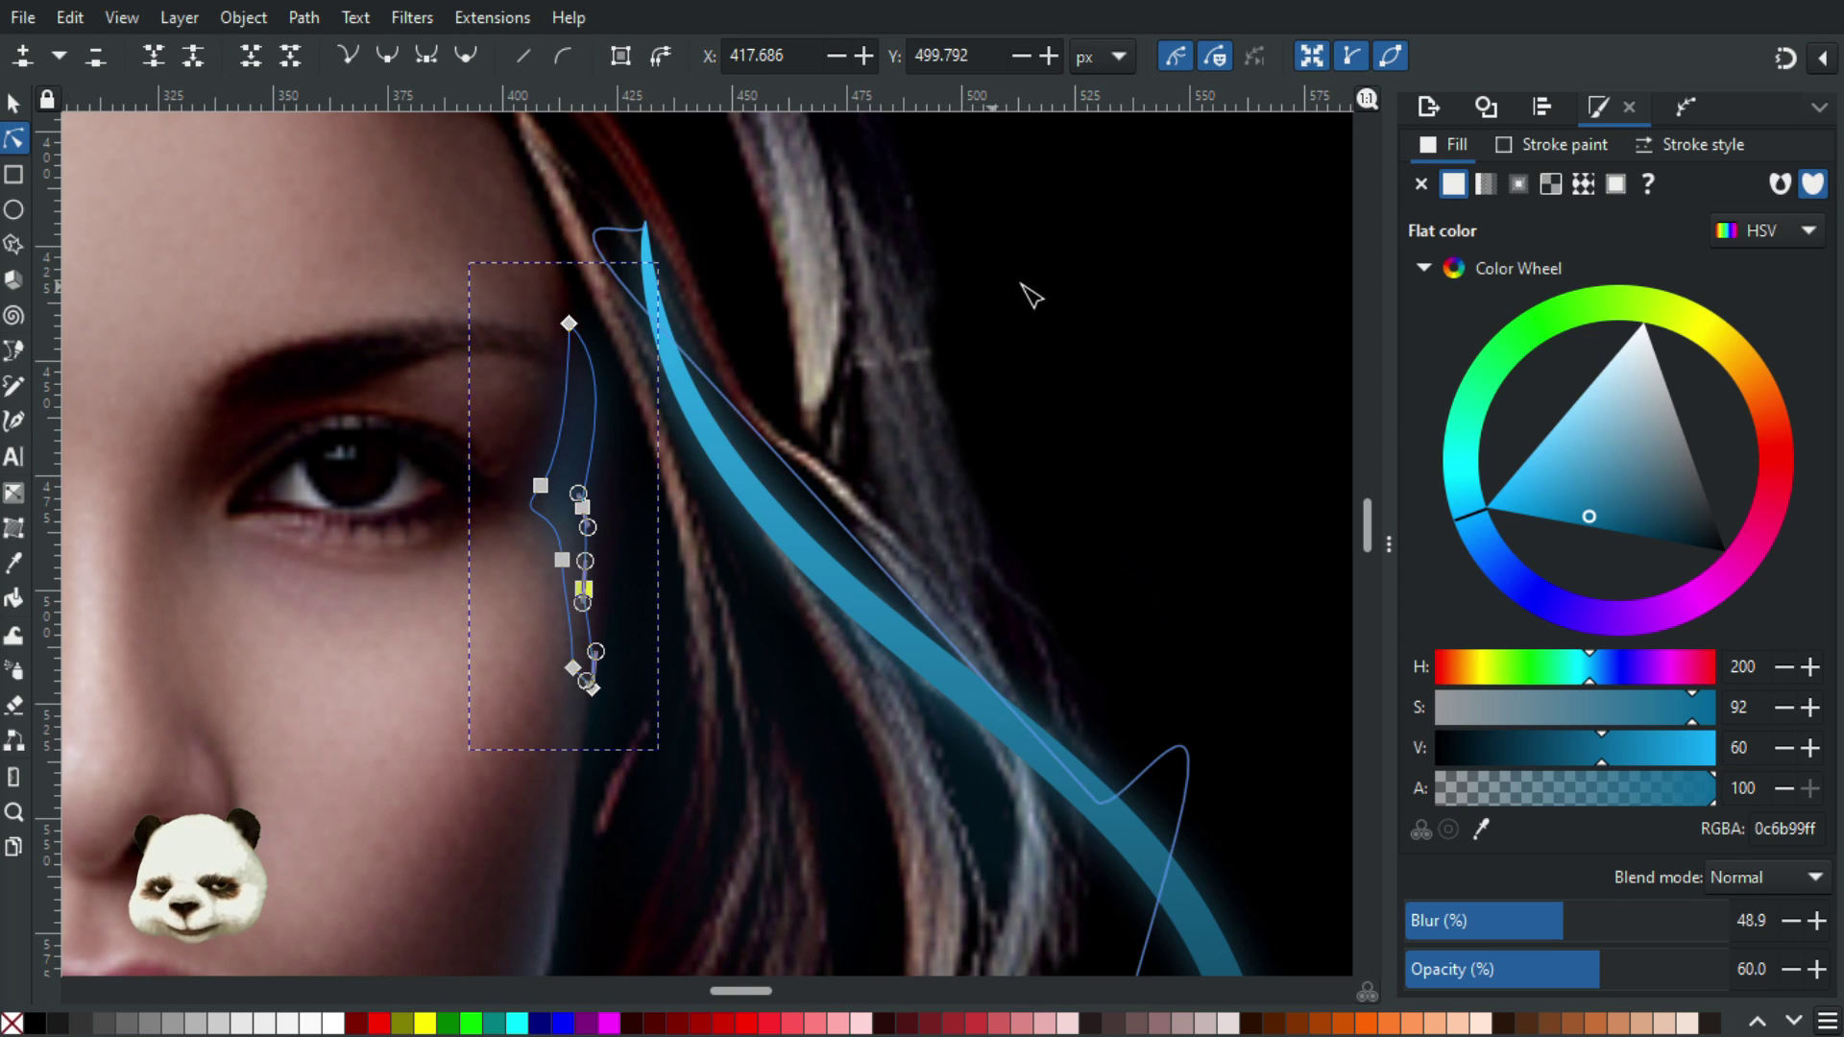
drag(543, 486, 557, 495)
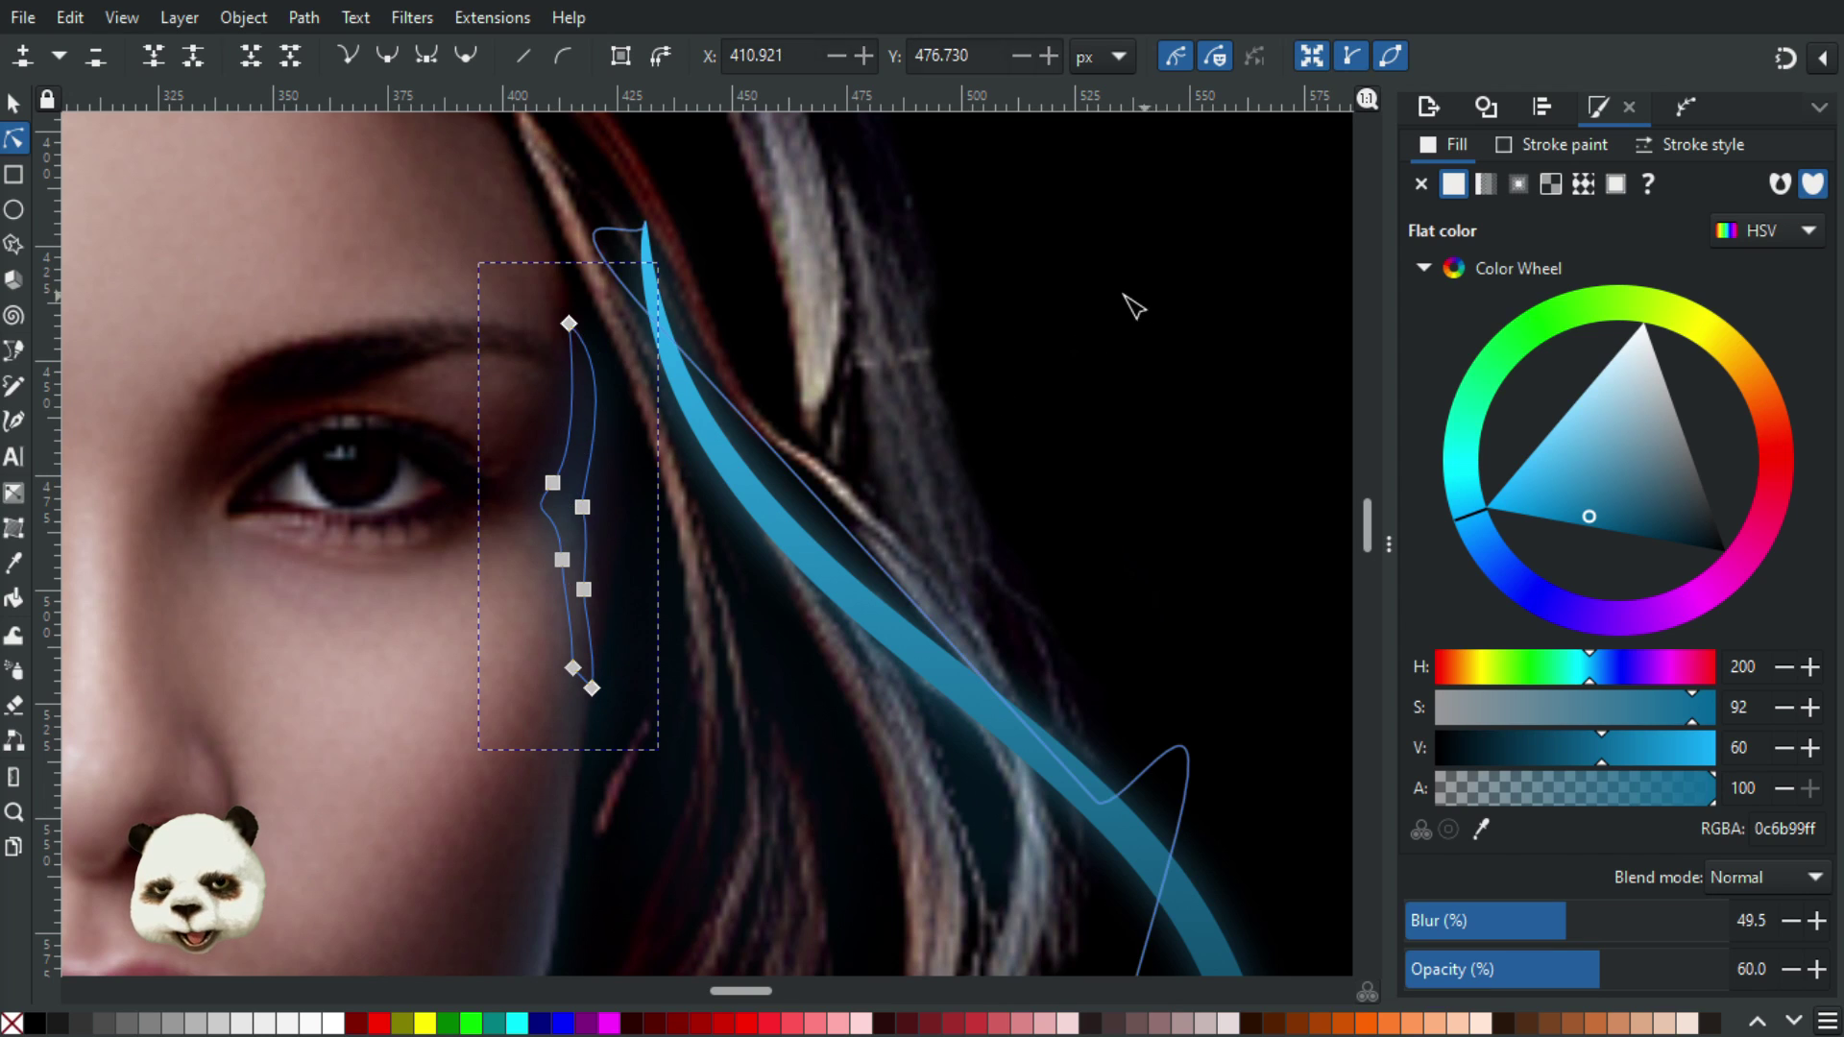
click(1093, 315)
ctrl+scroll(1093, 315, down, 2)
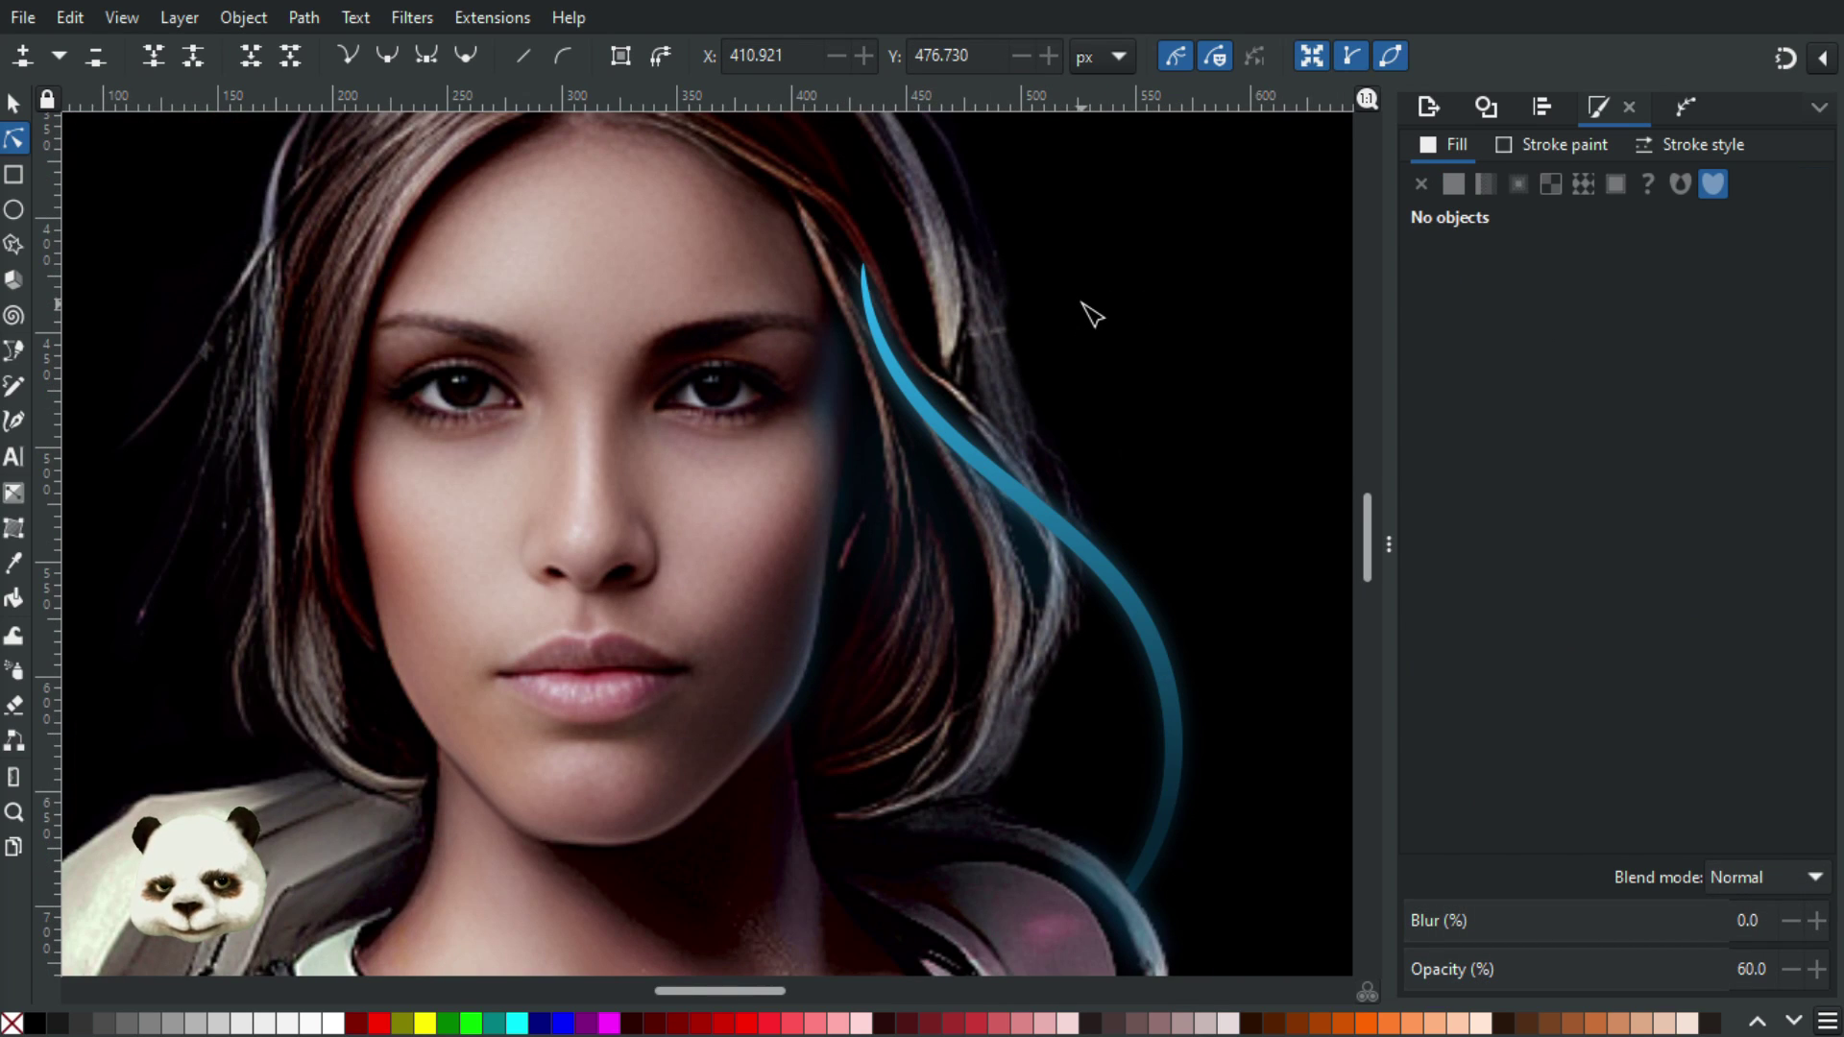
ctrl+scroll(1093, 315, down, 1)
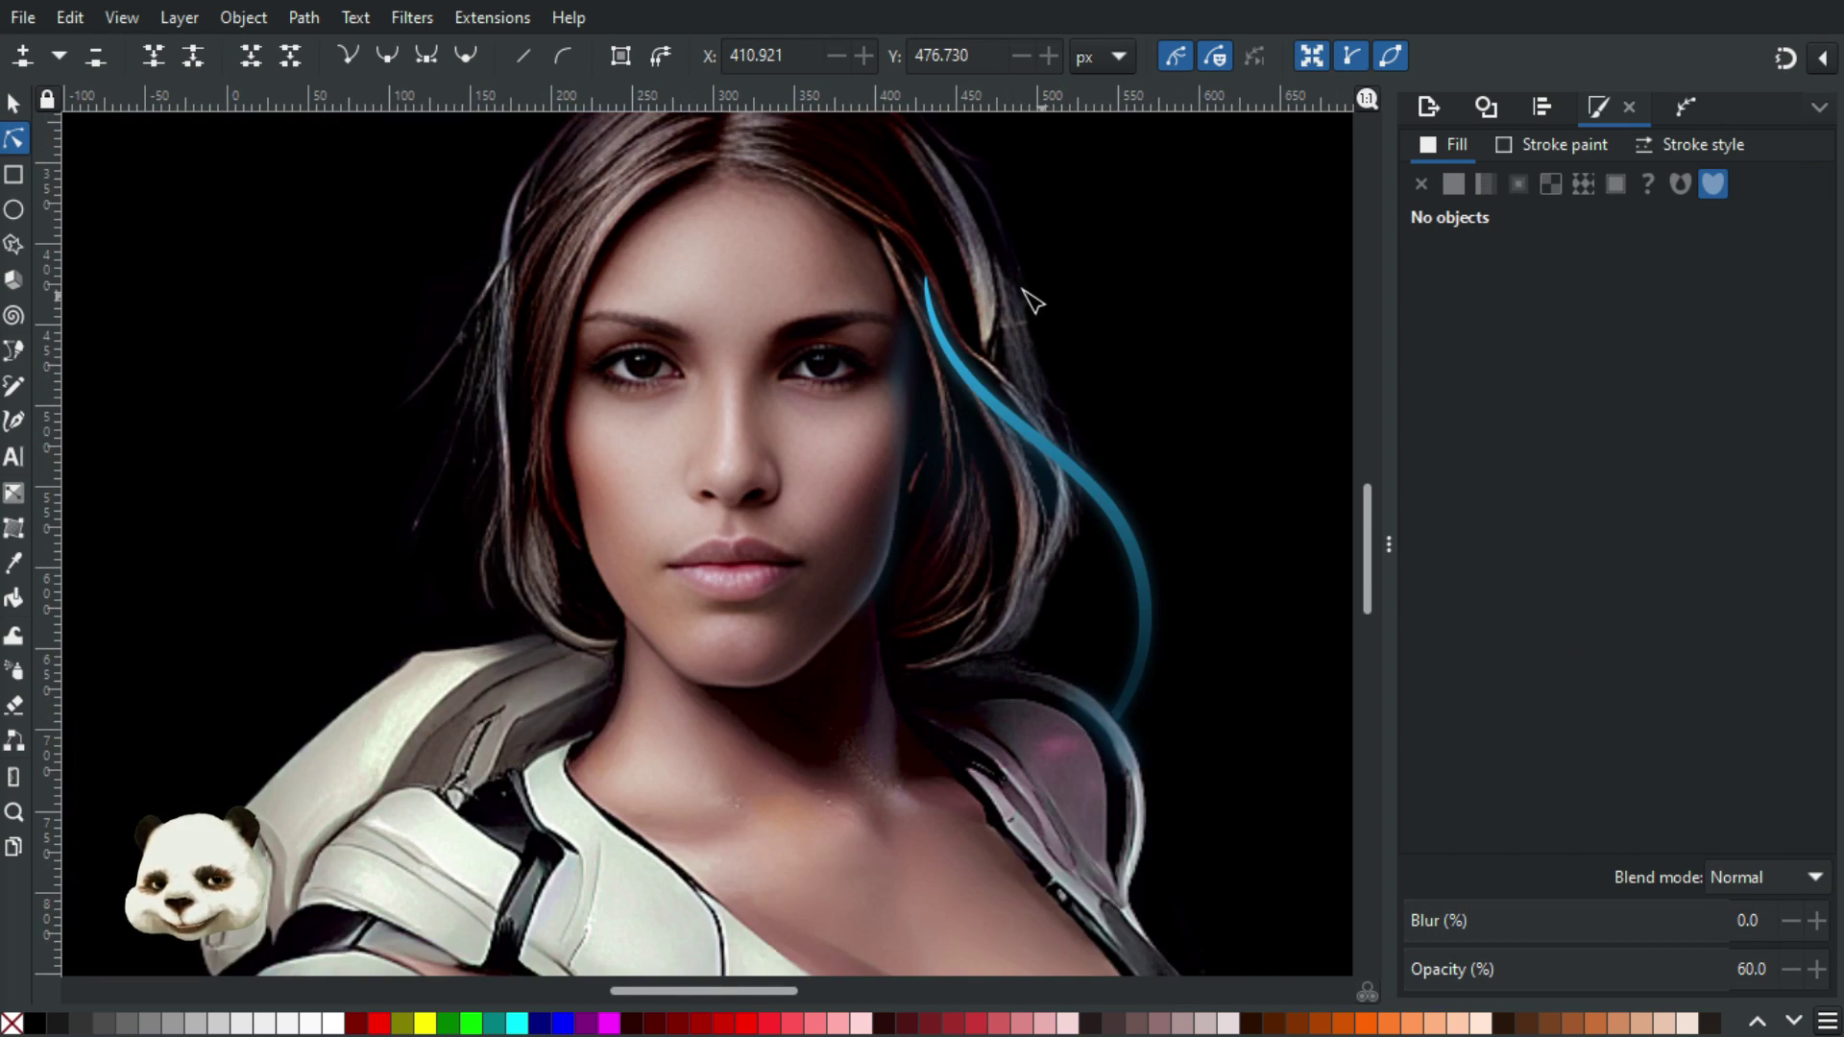
Nudge the temple highlight's middle outer node, add a node on the edge above it, and shift the new node slightly inward
ctrl+scroll(955, 317, up, 3)
click(826, 553)
click(821, 509)
drag(822, 510, 826, 517)
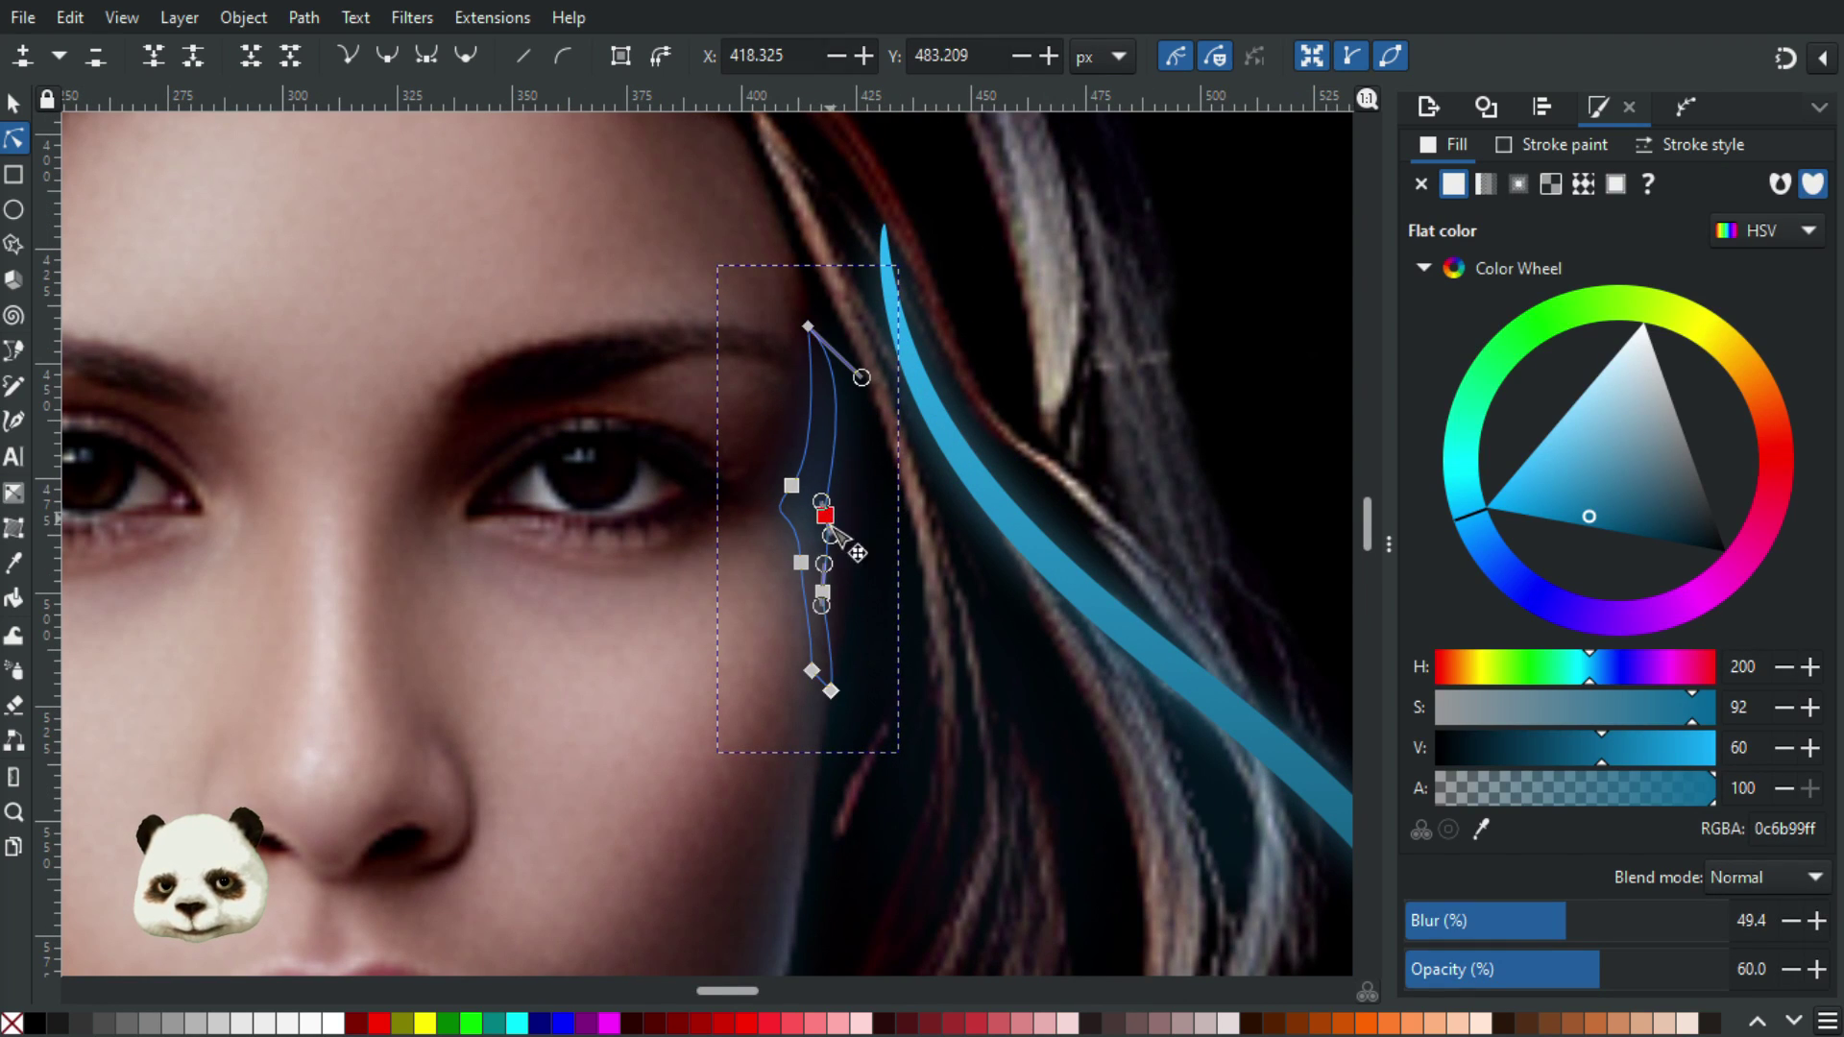
double_click(835, 444)
click(835, 444)
drag(834, 451, 830, 459)
Shift the two middle nodes of the temple highlight's outer edge together slightly outward toward the hair, and deselect the shape
scroll(831, 530, up, 3)
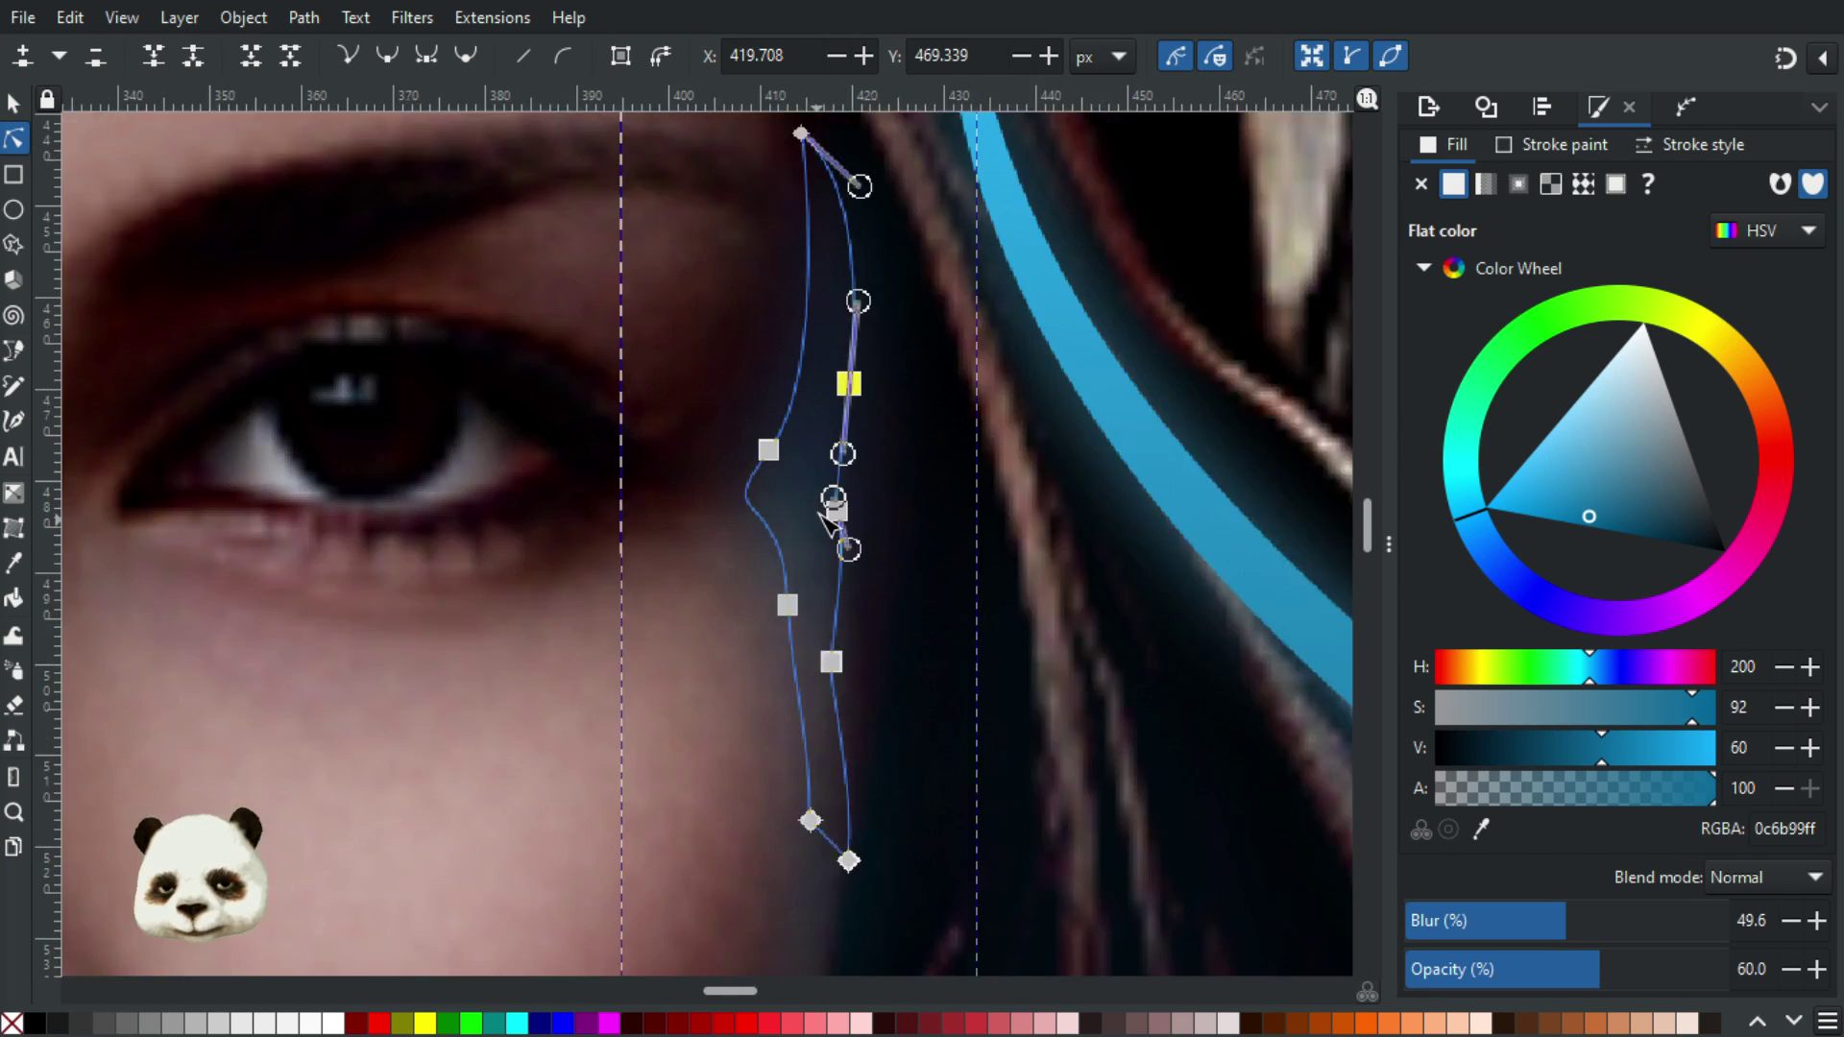
click(846, 511)
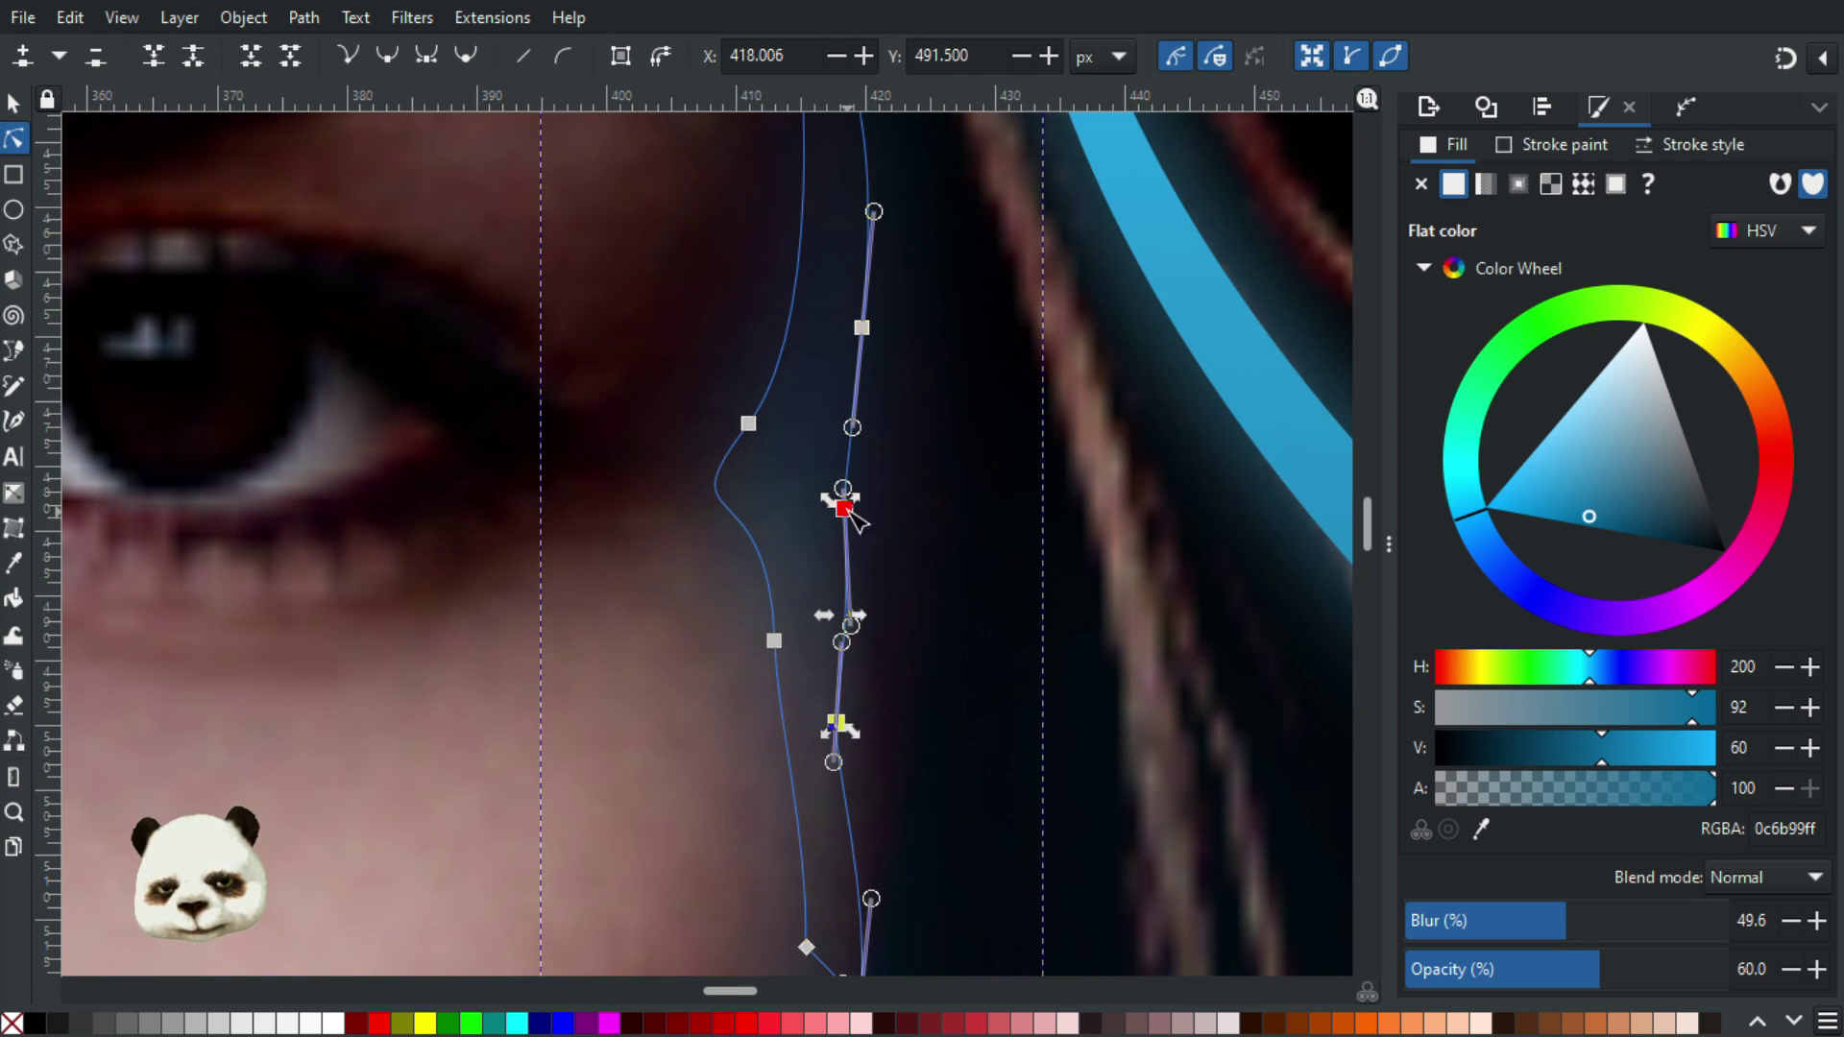
drag(846, 512, 867, 514)
scroll(963, 538, down, 5)
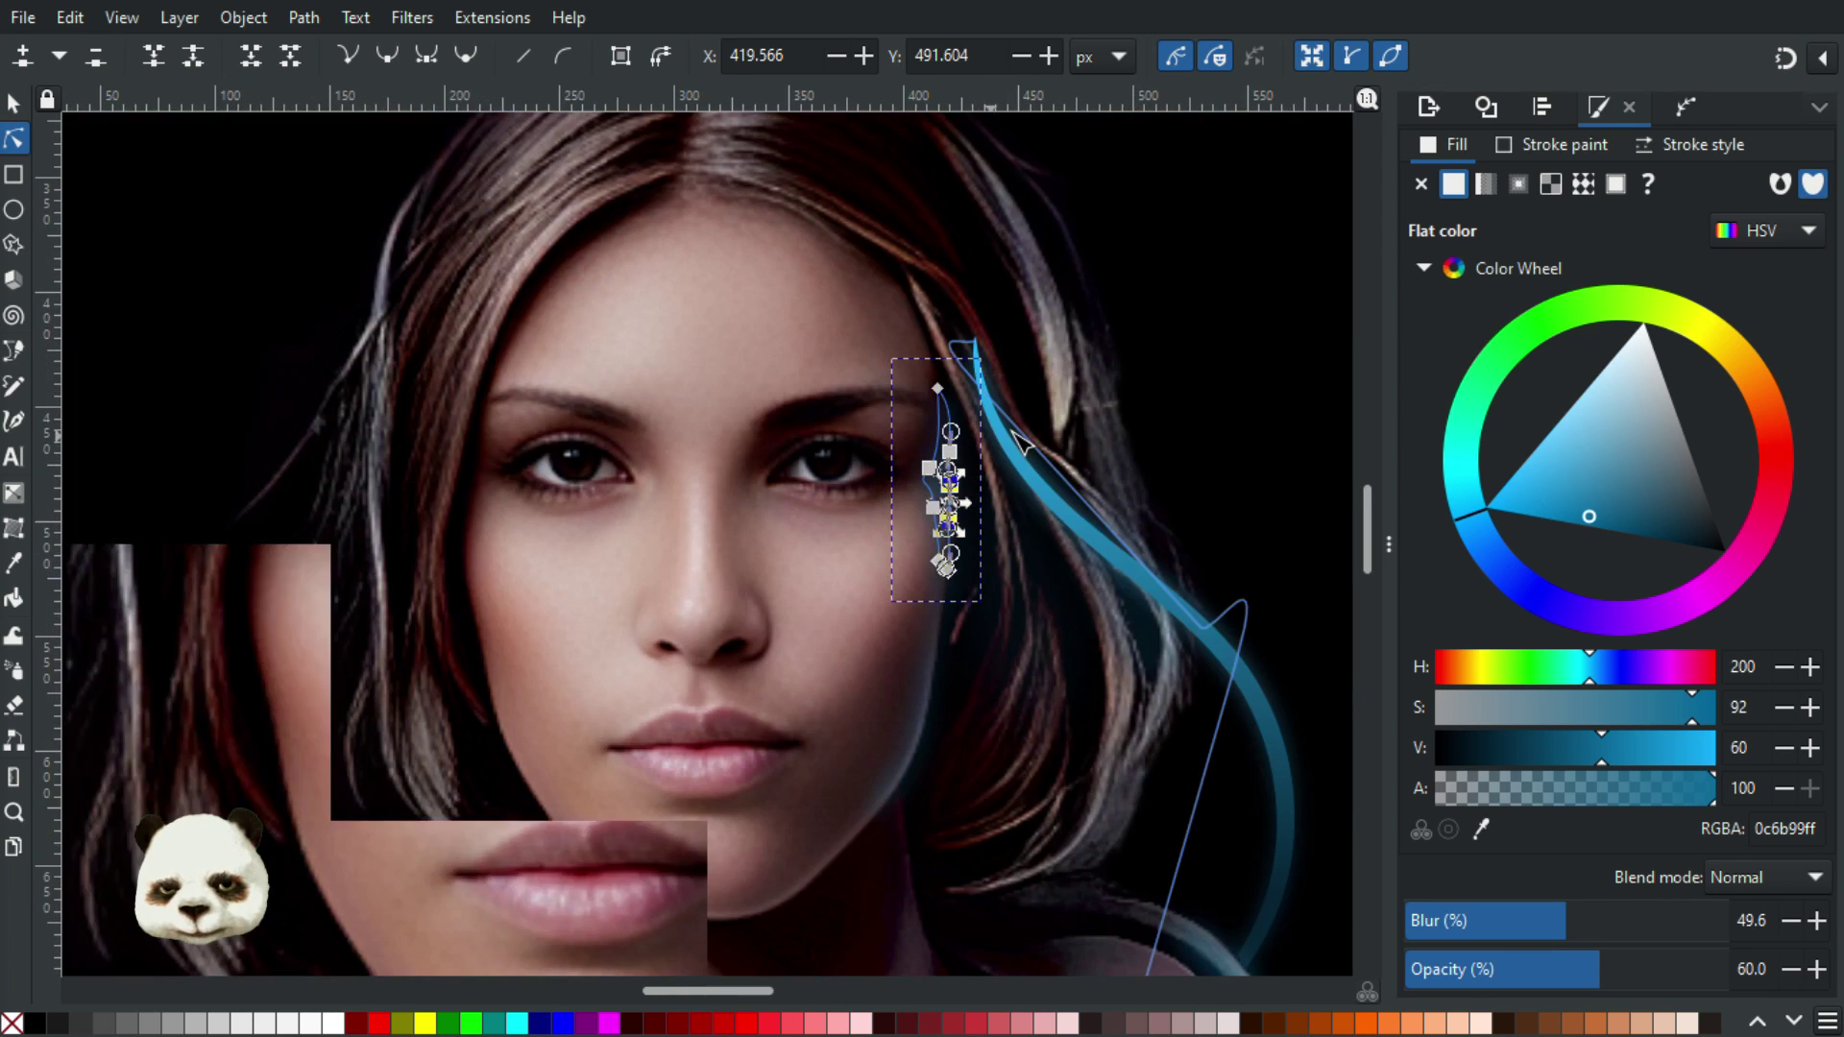
click(1239, 361)
click(1236, 343)
drag(1236, 343, 1066, 419)
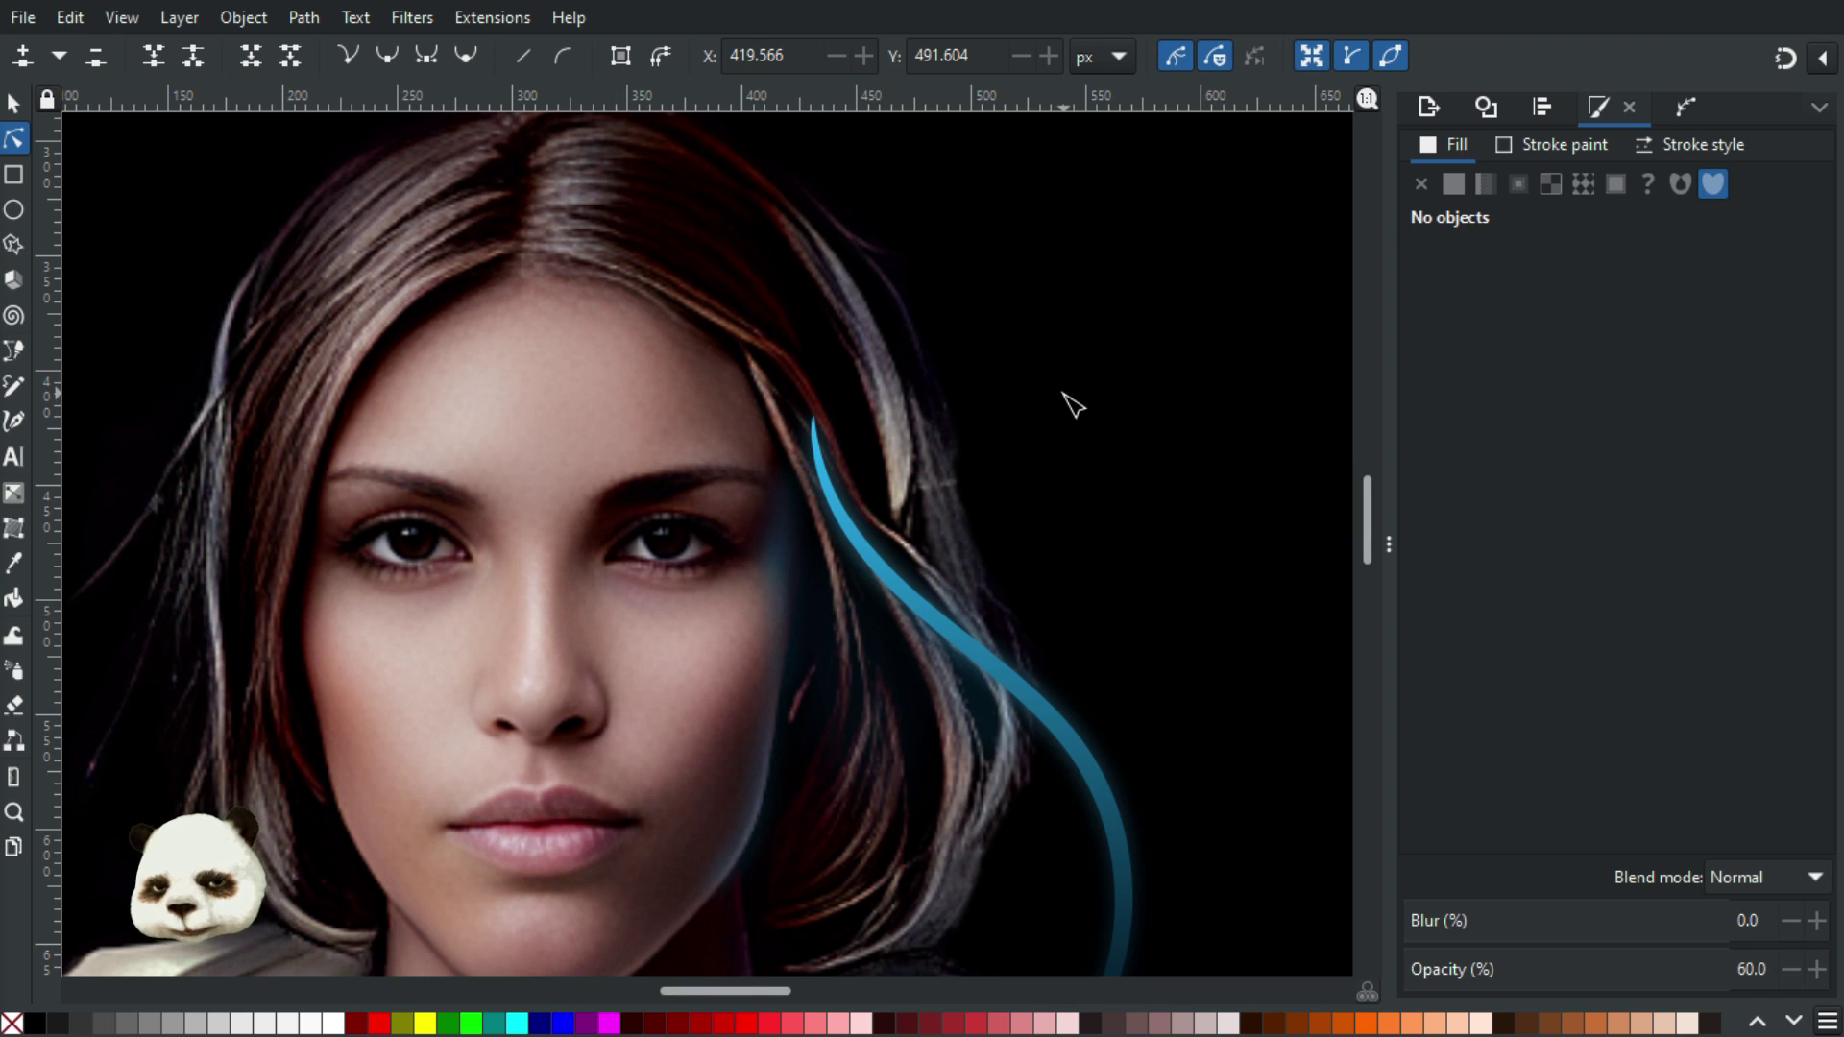
scroll(989, 404, up, 1)
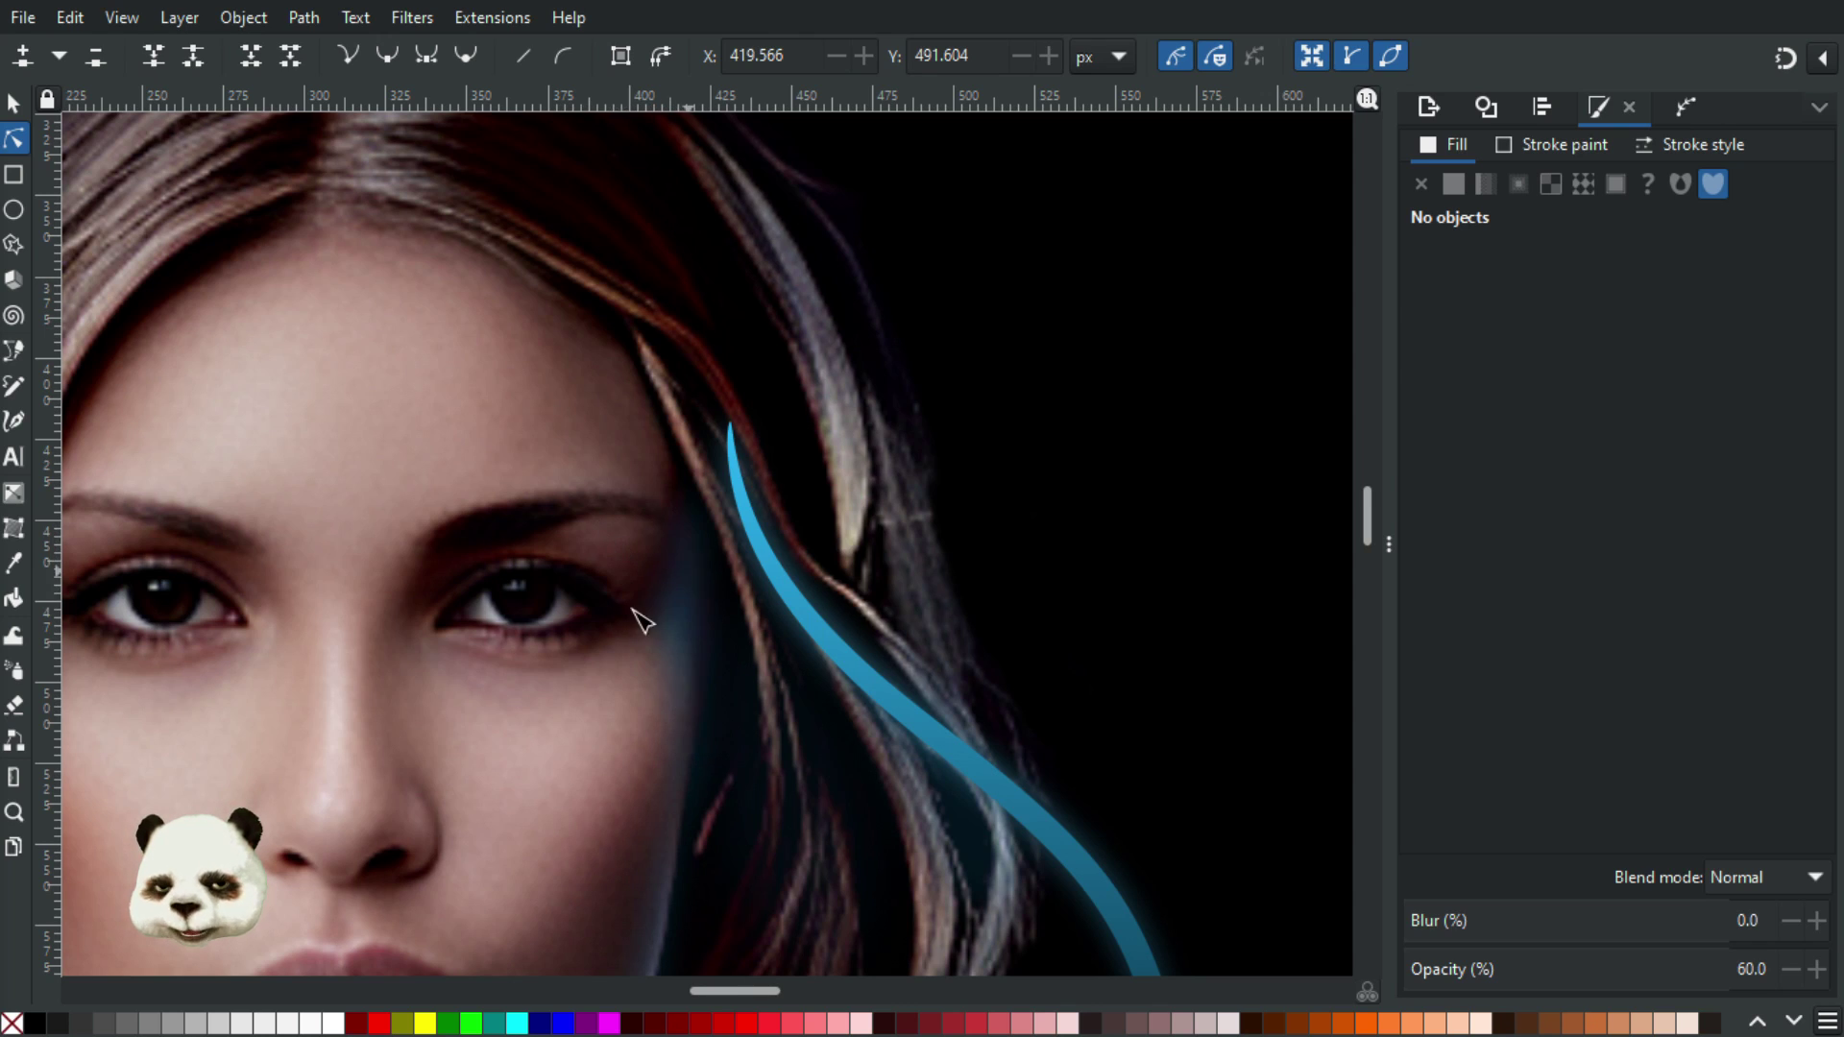
scroll(589, 415, down, 3)
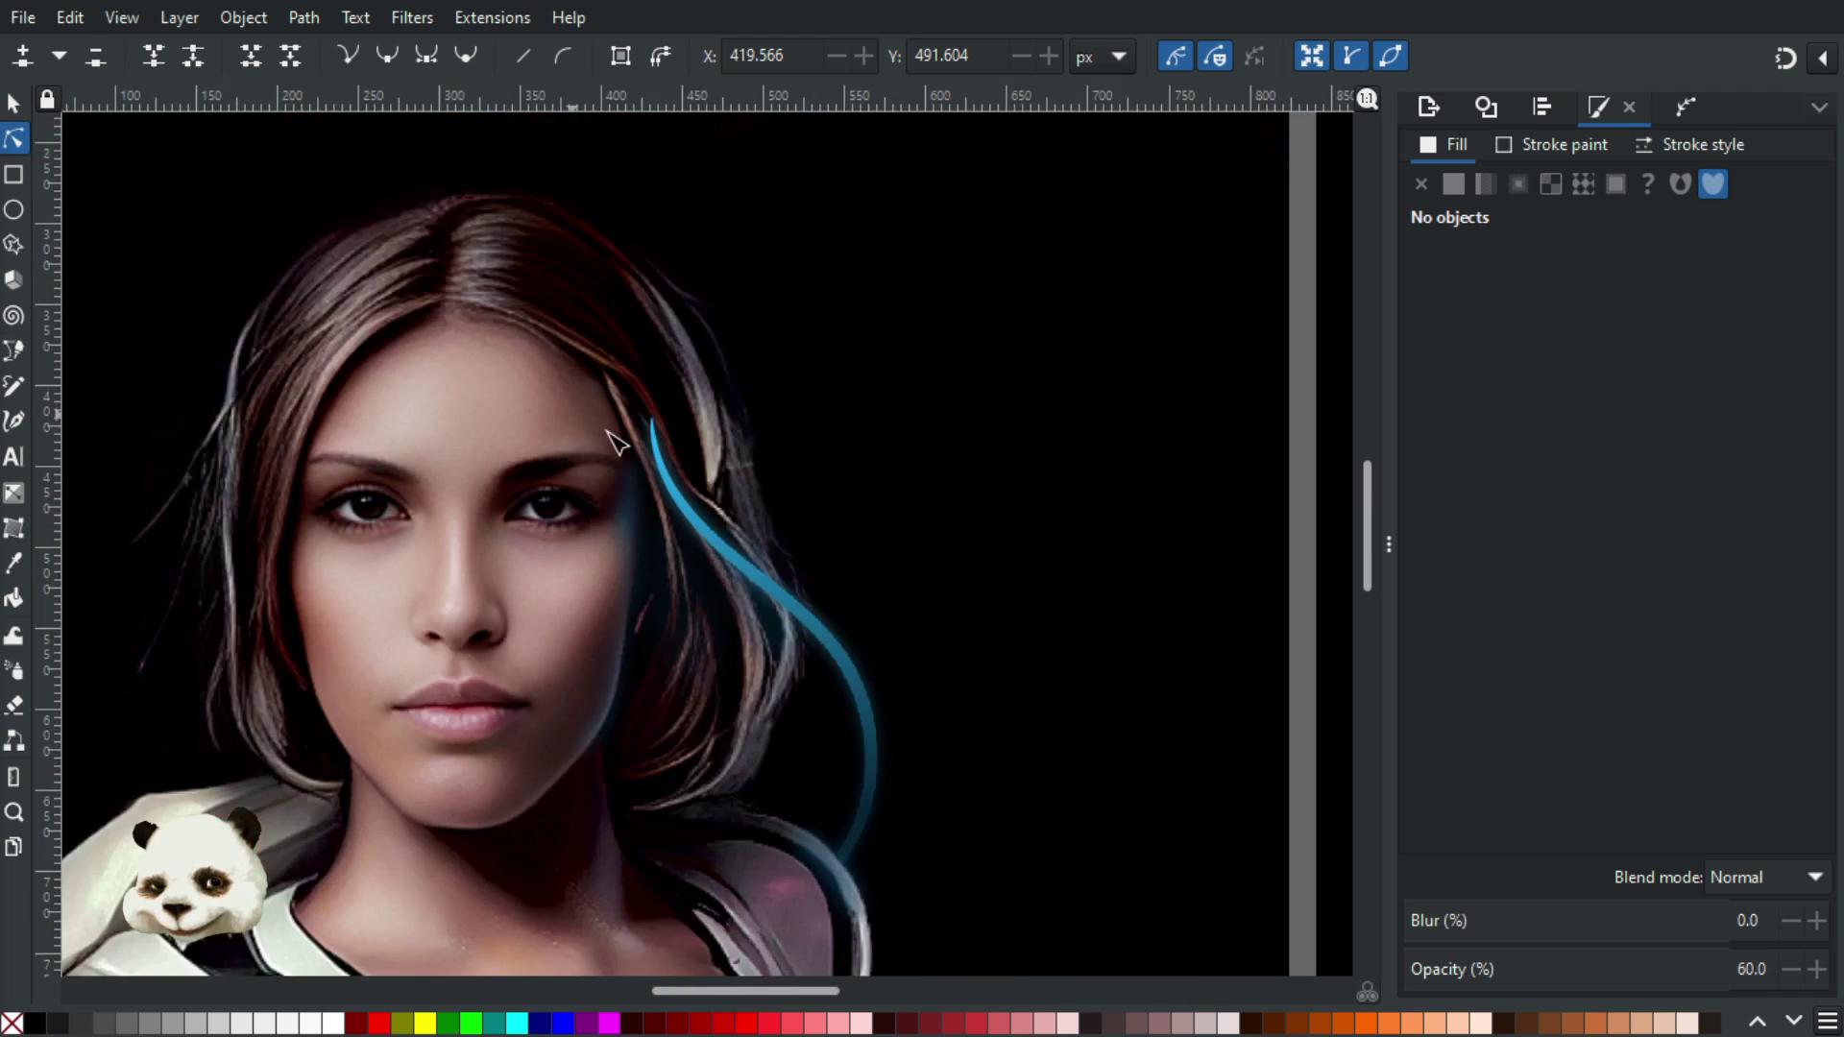
scroll(549, 407, up, 3)
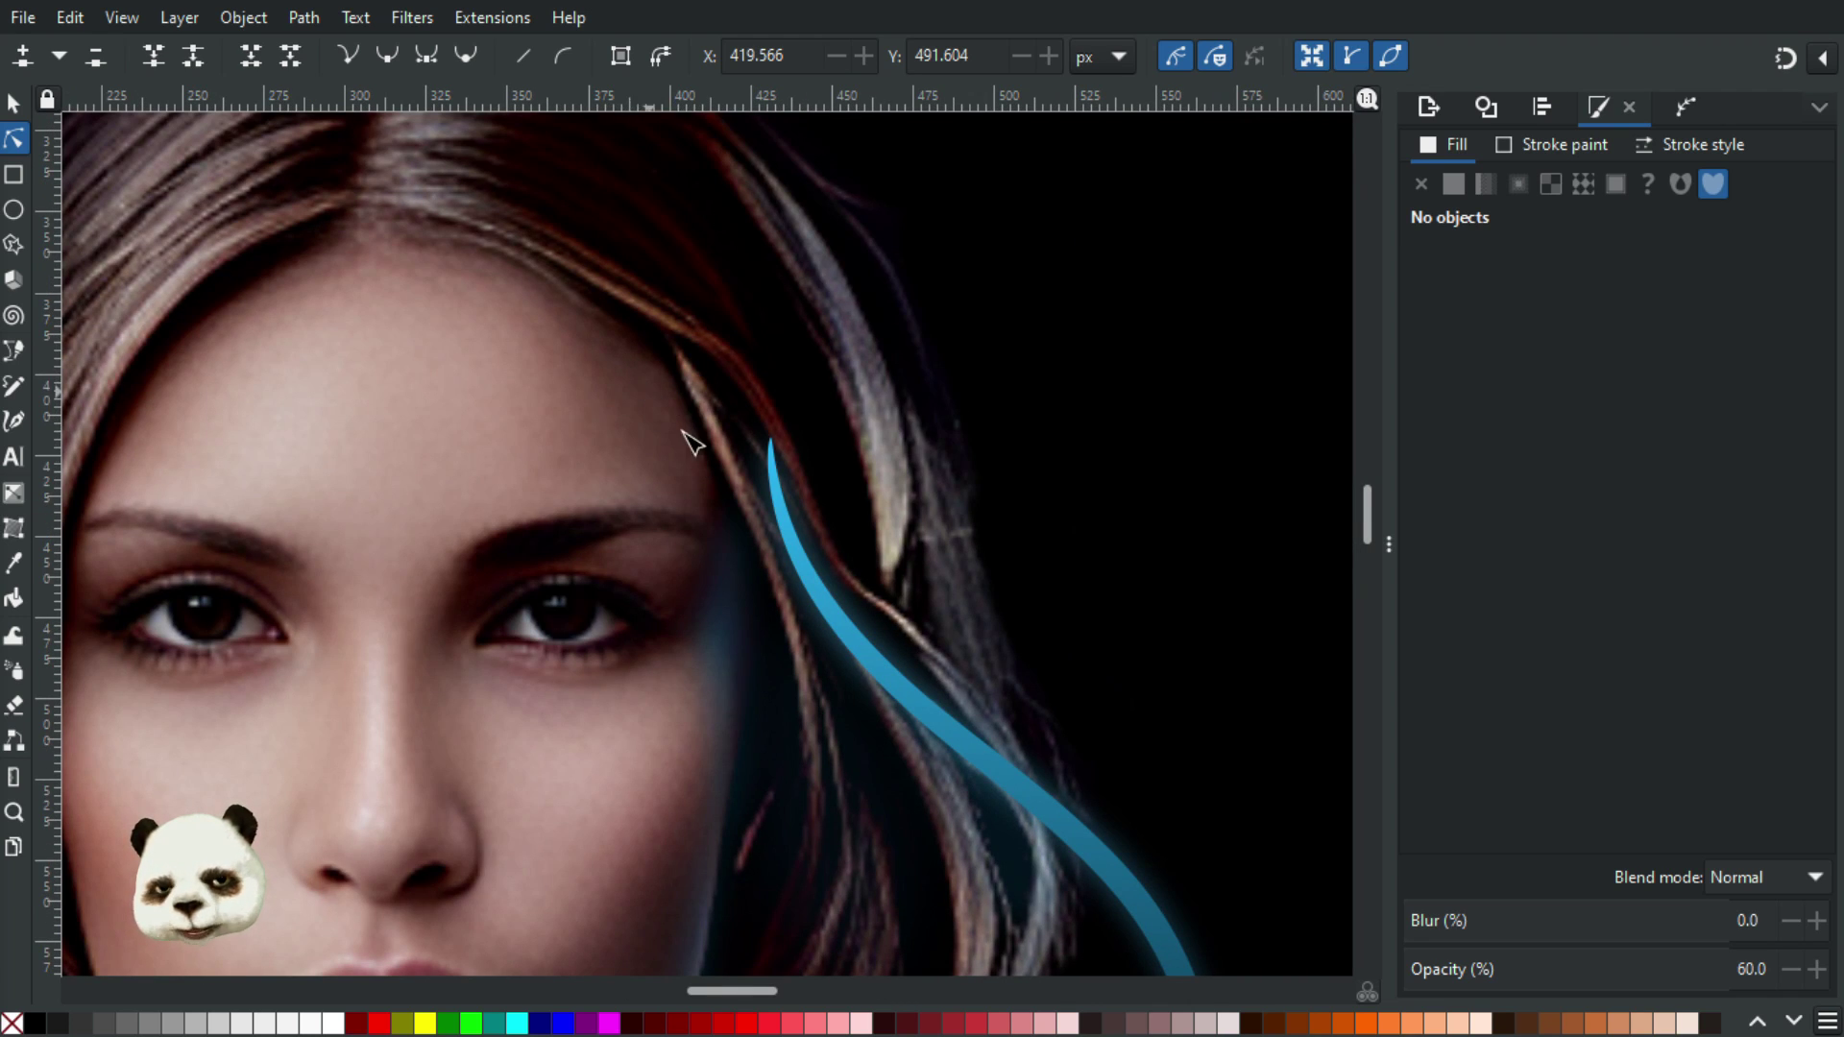
scroll(727, 549, down, 3)
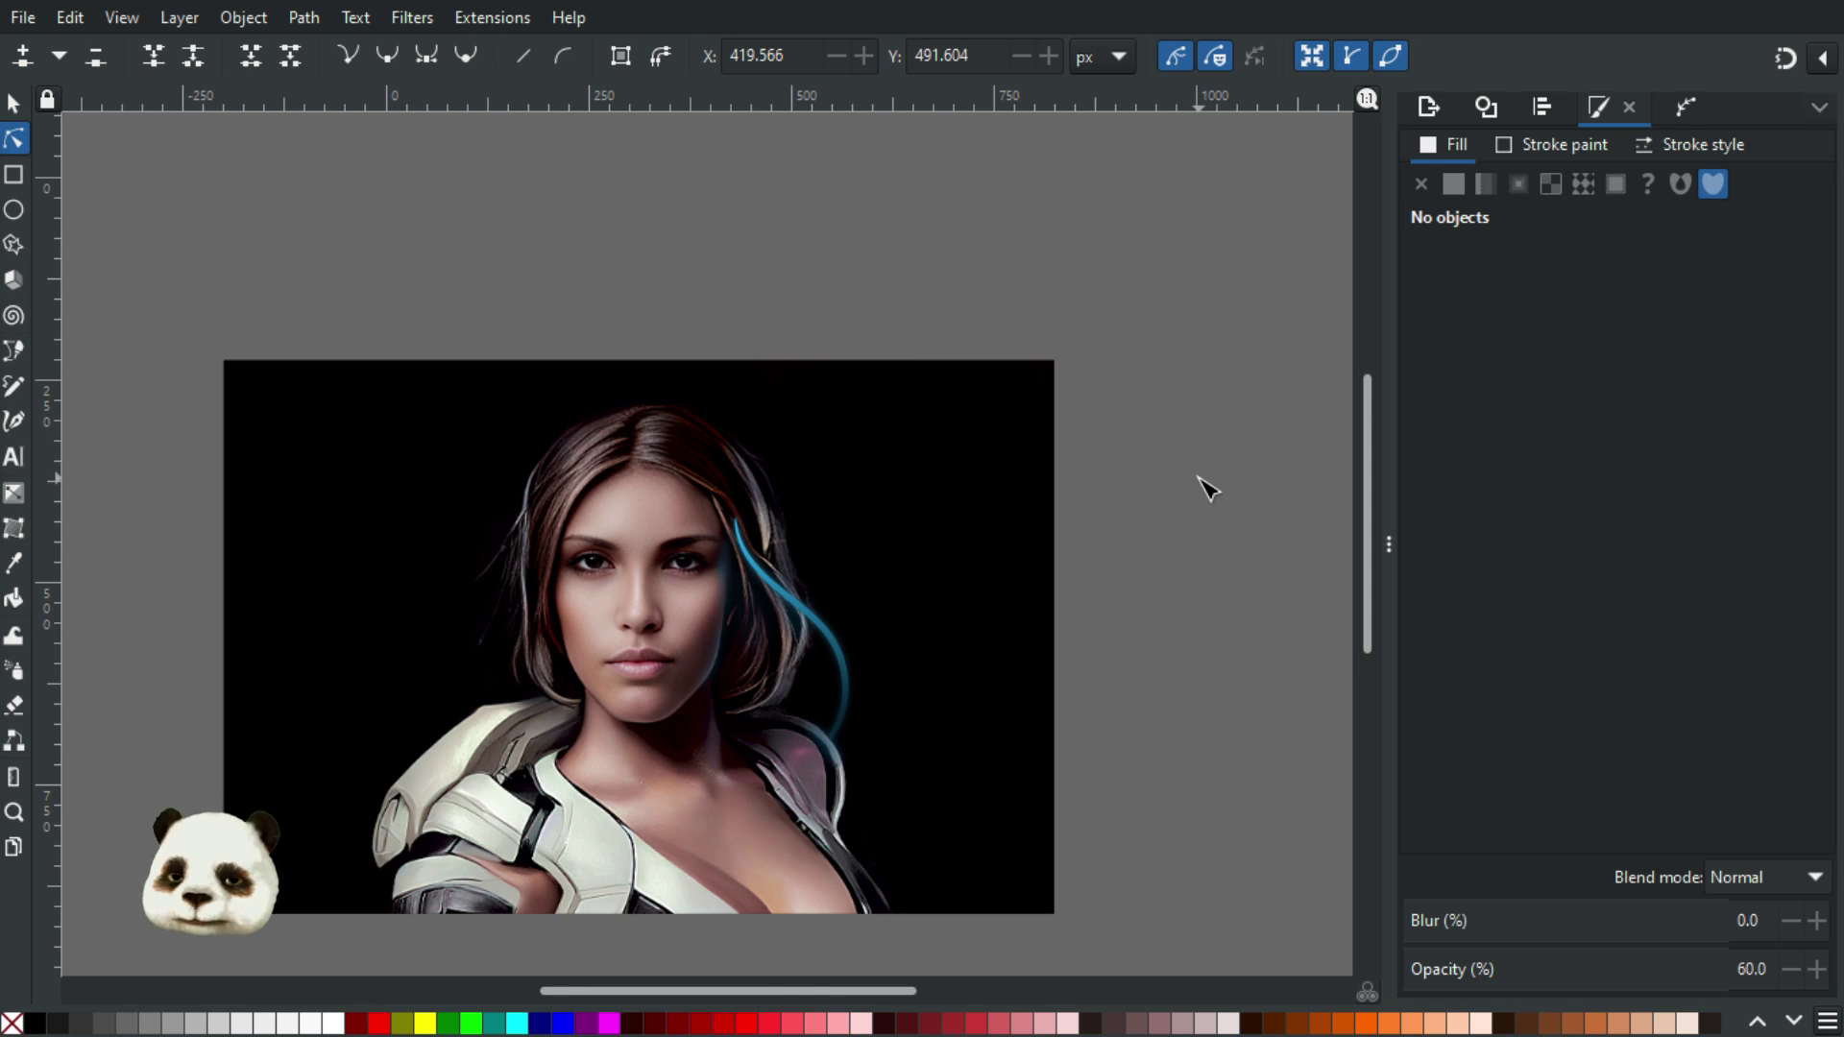
Duplicate the glowing blue strand and place the copy beside the hair on the opposite side of the face
scroll(889, 647, up, 2)
drag(922, 567, 1006, 432)
key(s)
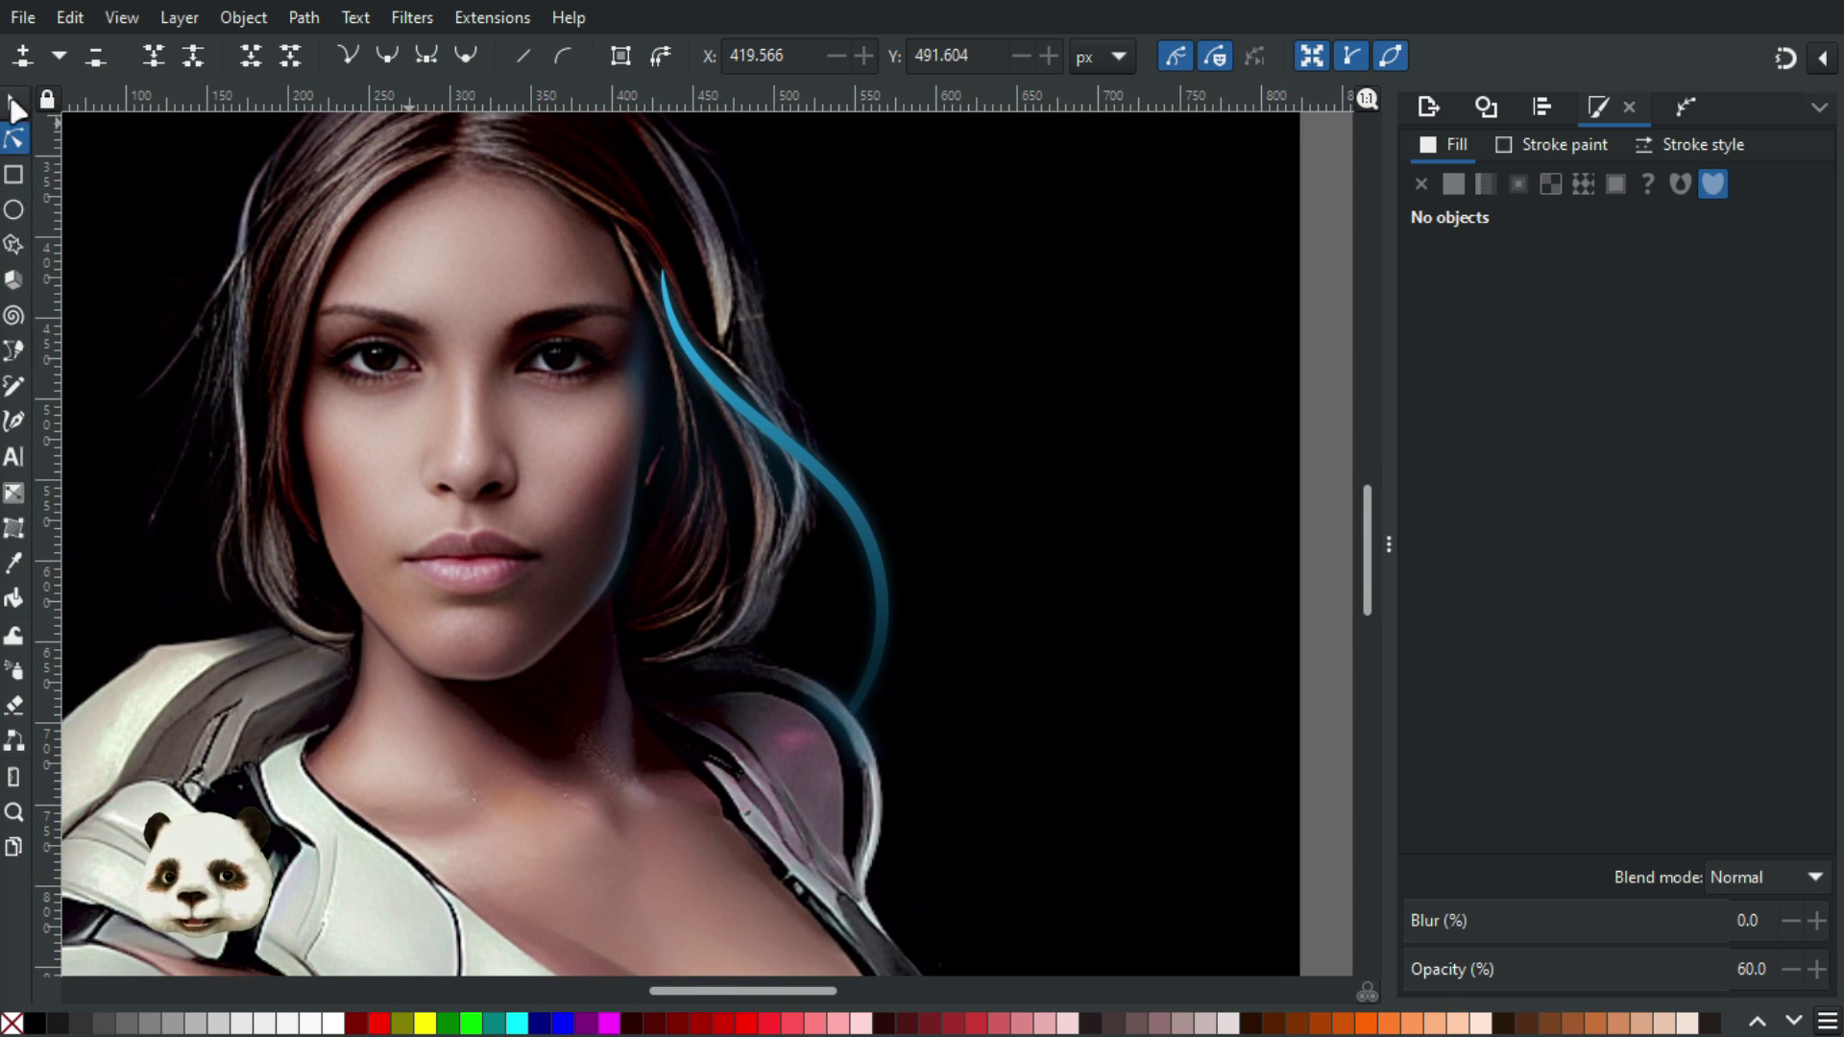
click(837, 492)
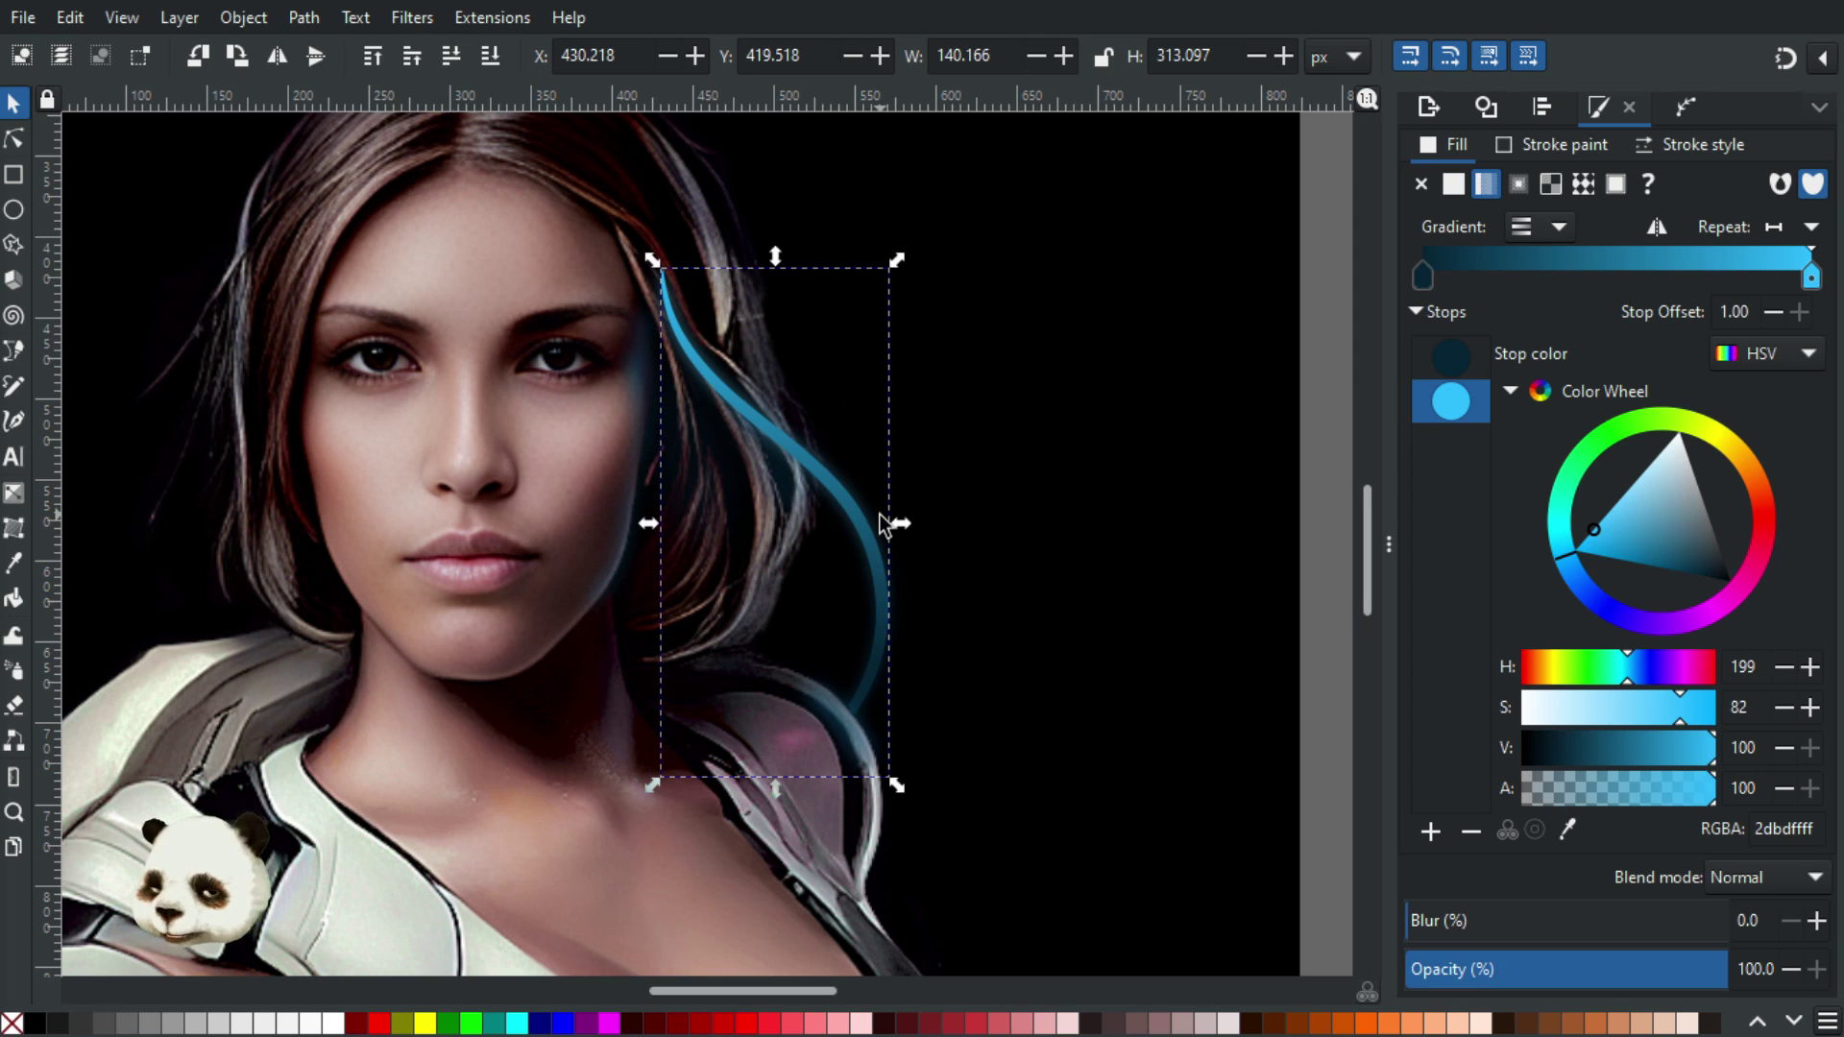
key(ctrl+d)
drag(857, 523, 199, 530)
drag(363, 548, 951, 543)
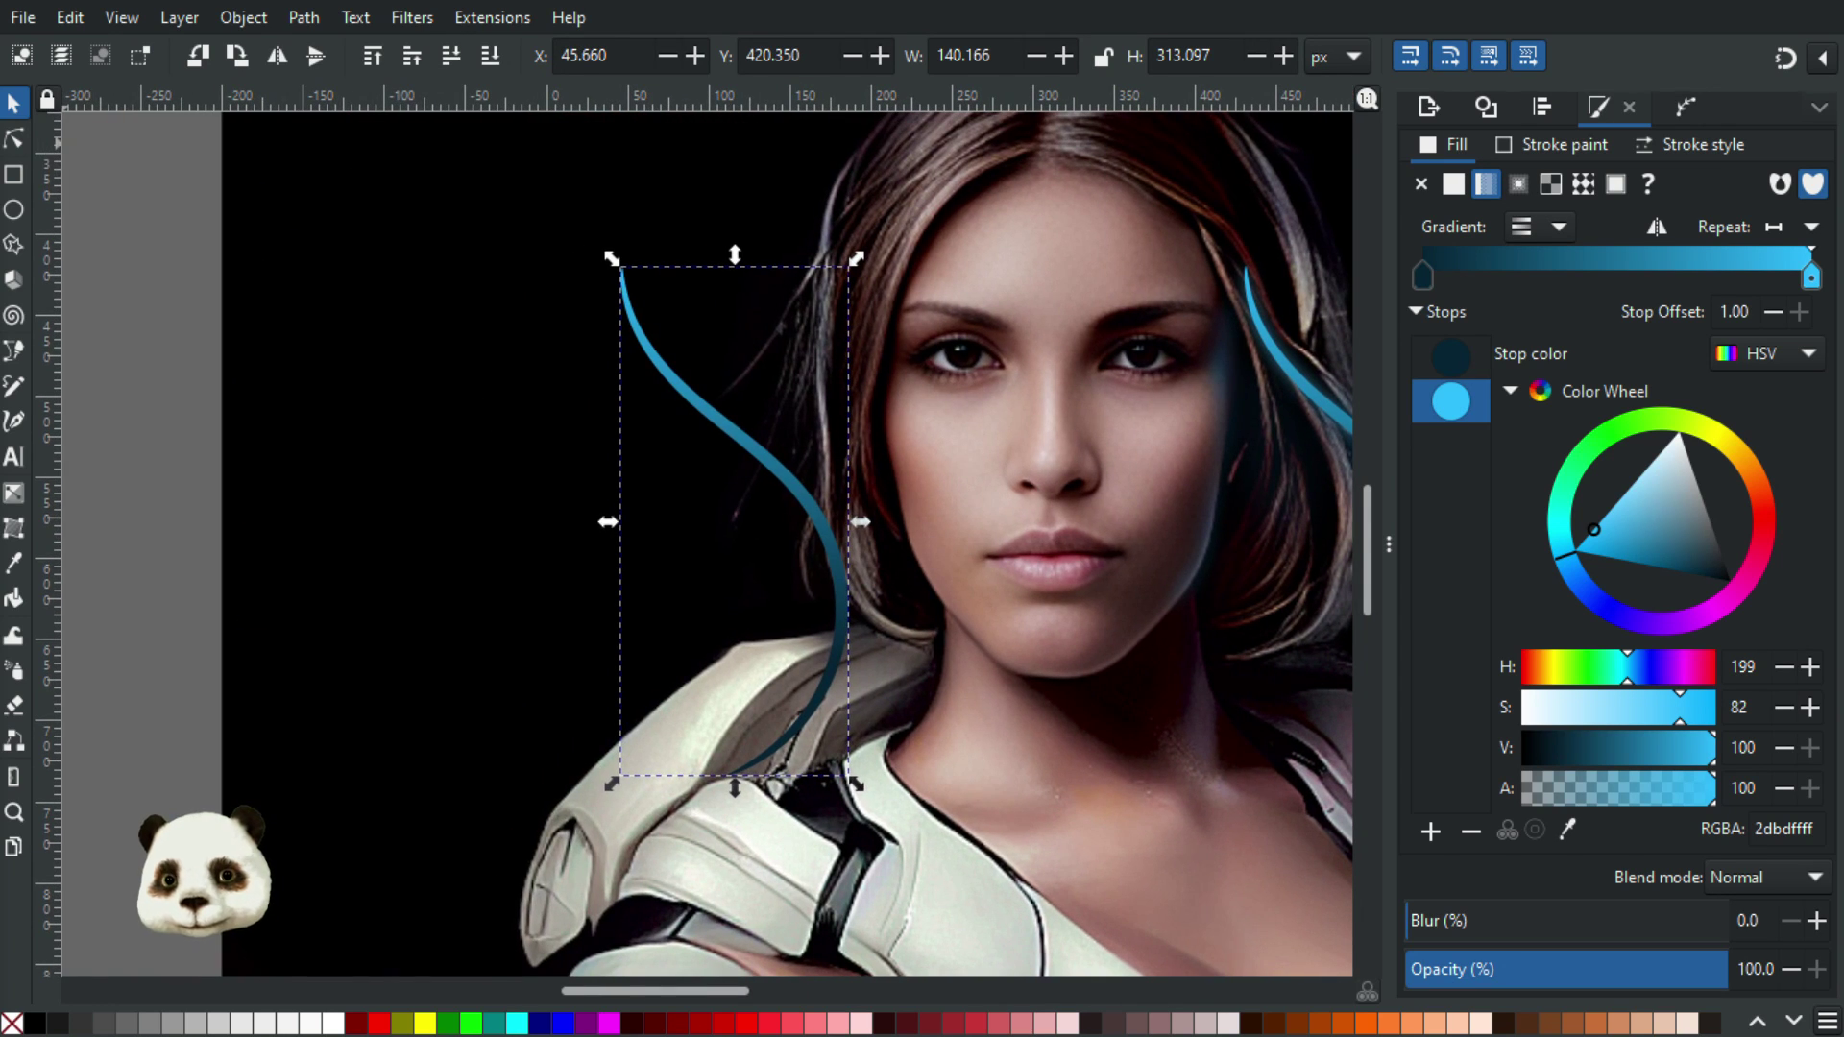
Reshape the copied strand by moving its upper node toward the hair and its middle nodes away from the hair
click(18, 136)
drag(628, 304, 760, 342)
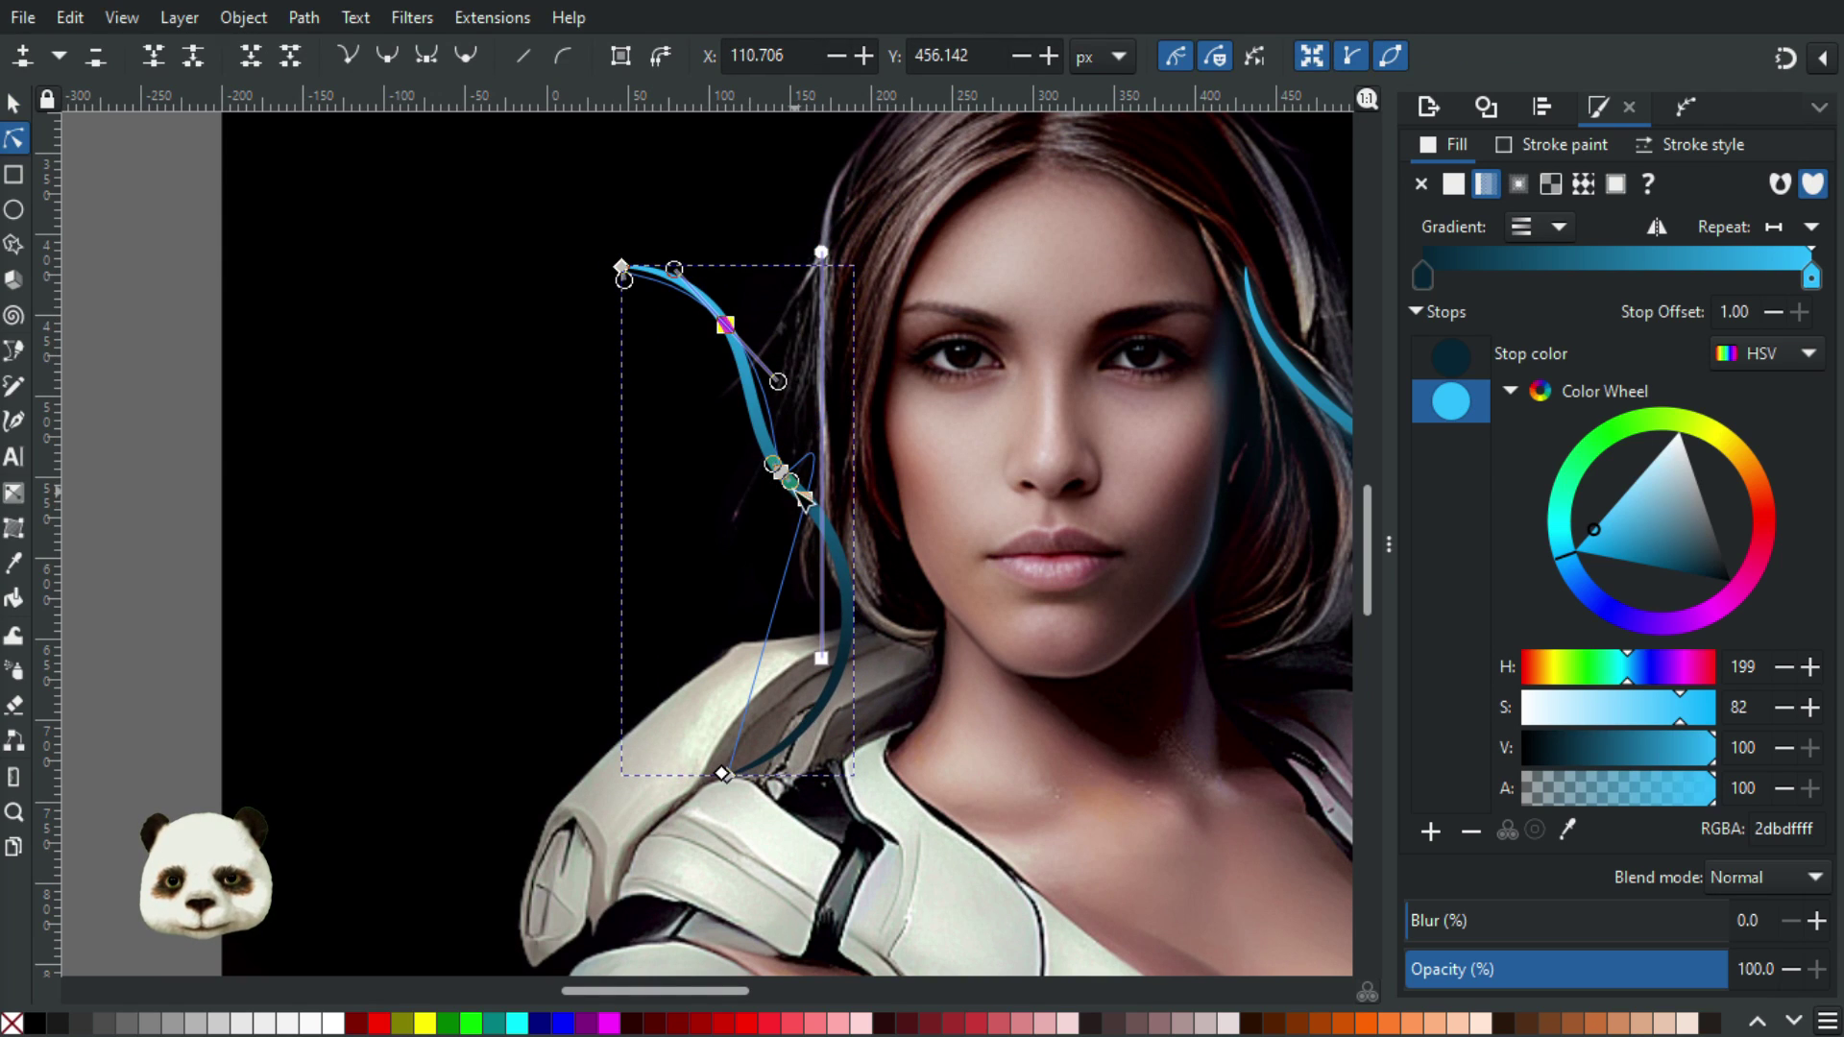
drag(797, 492, 732, 486)
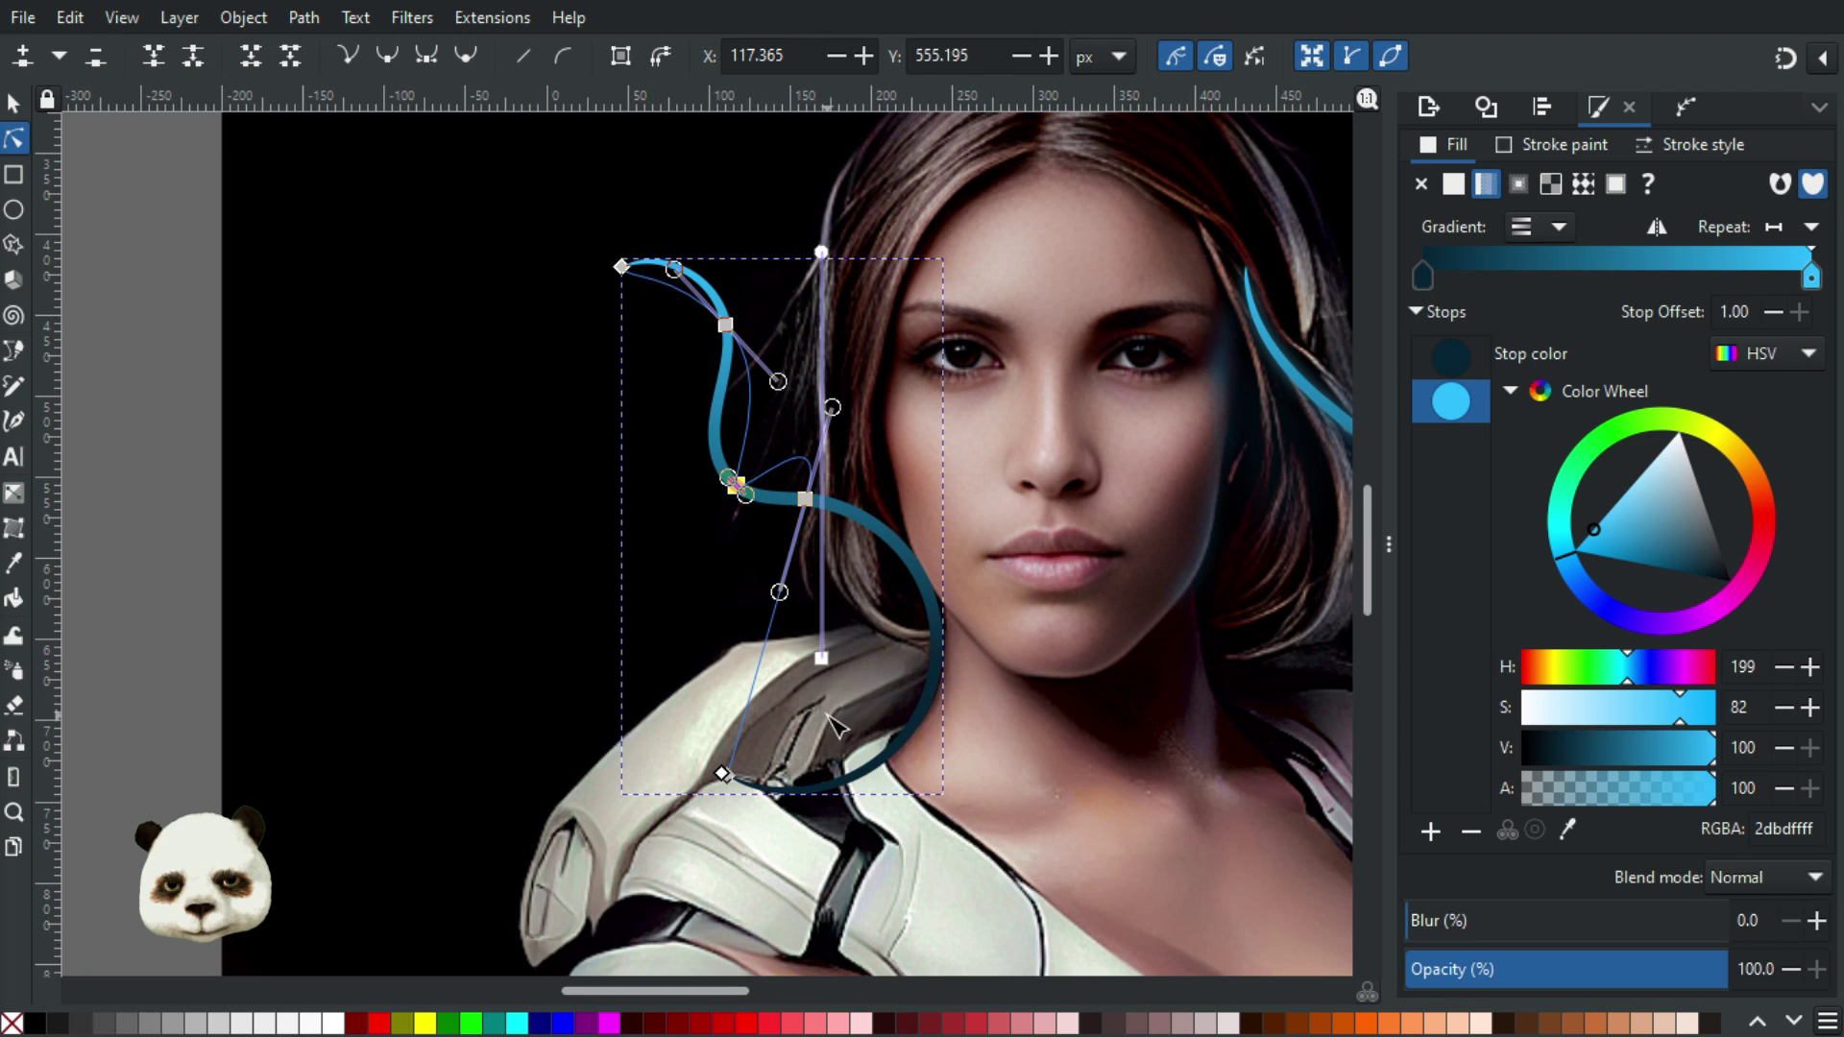
drag(804, 498, 689, 555)
Curl the copied strand's upper end by lowering its upper bend, shifting the node below the tip outward, and moving the tip toward the hair
drag(730, 326, 739, 401)
drag(624, 277, 664, 325)
scroll(710, 270, up, 4)
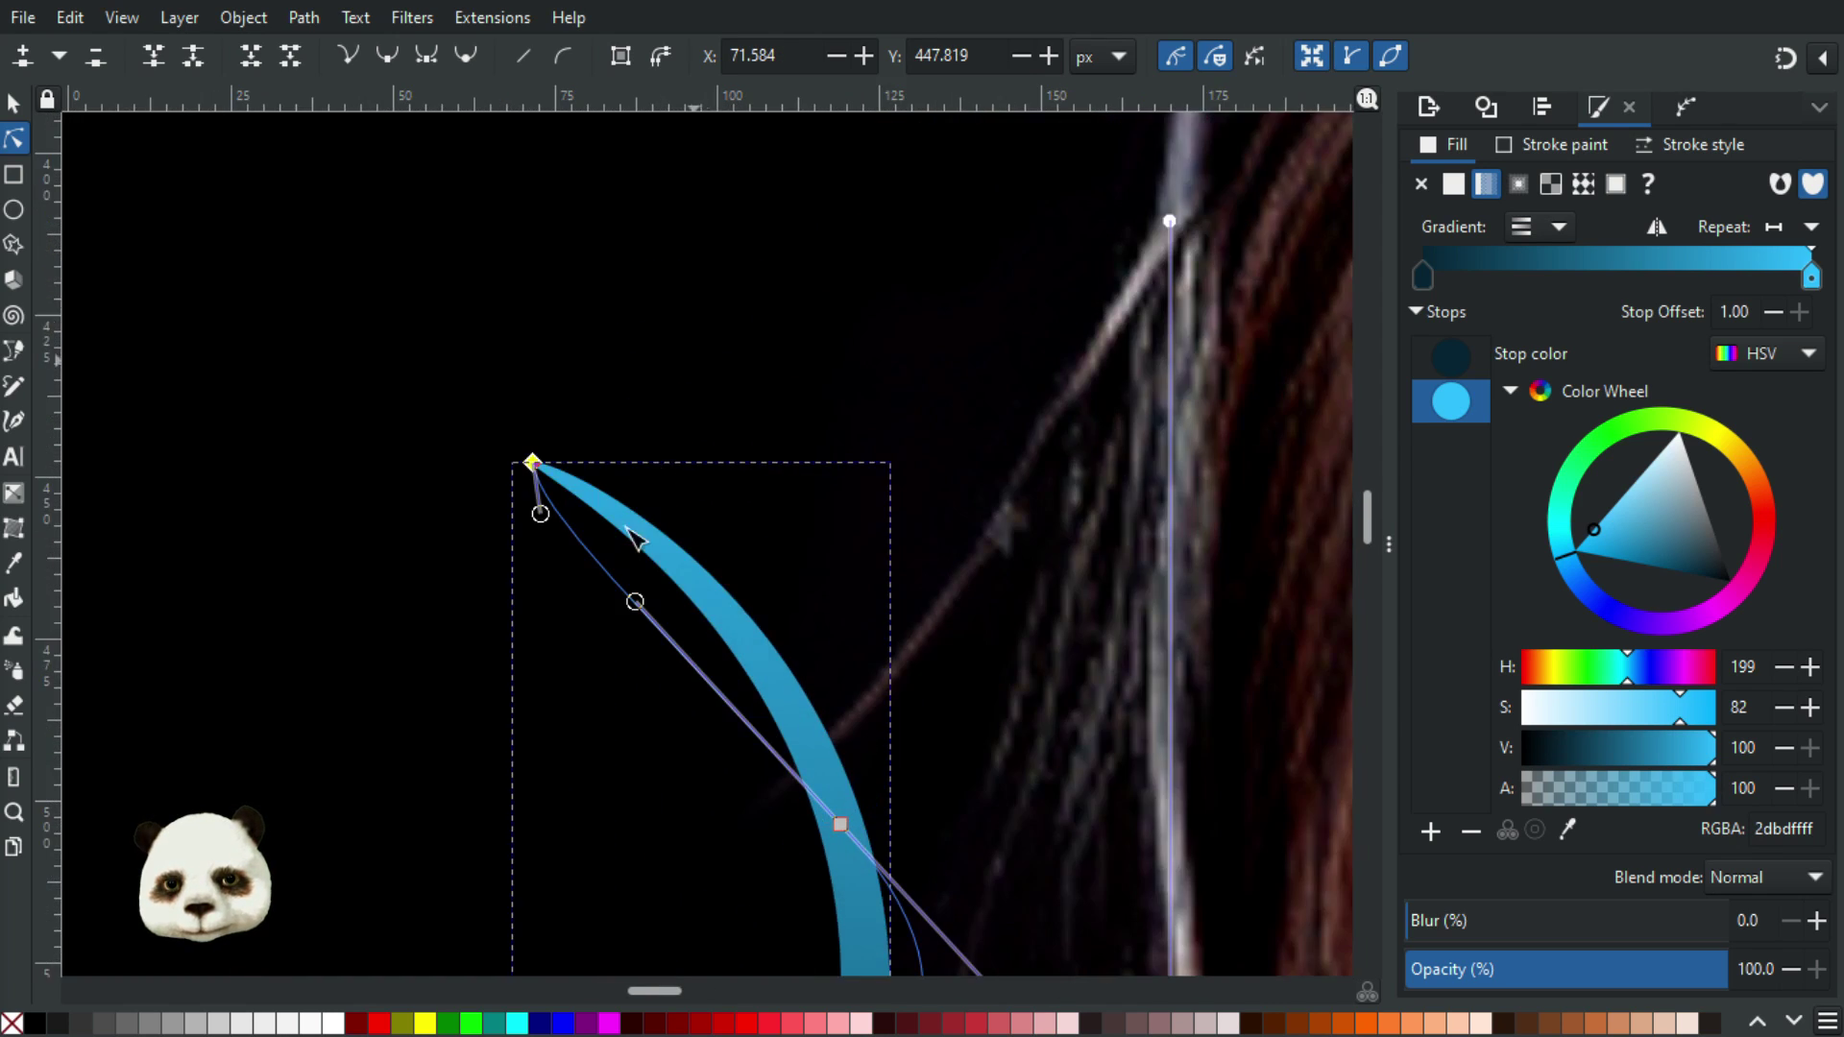
drag(589, 547, 574, 530)
drag(533, 463, 691, 258)
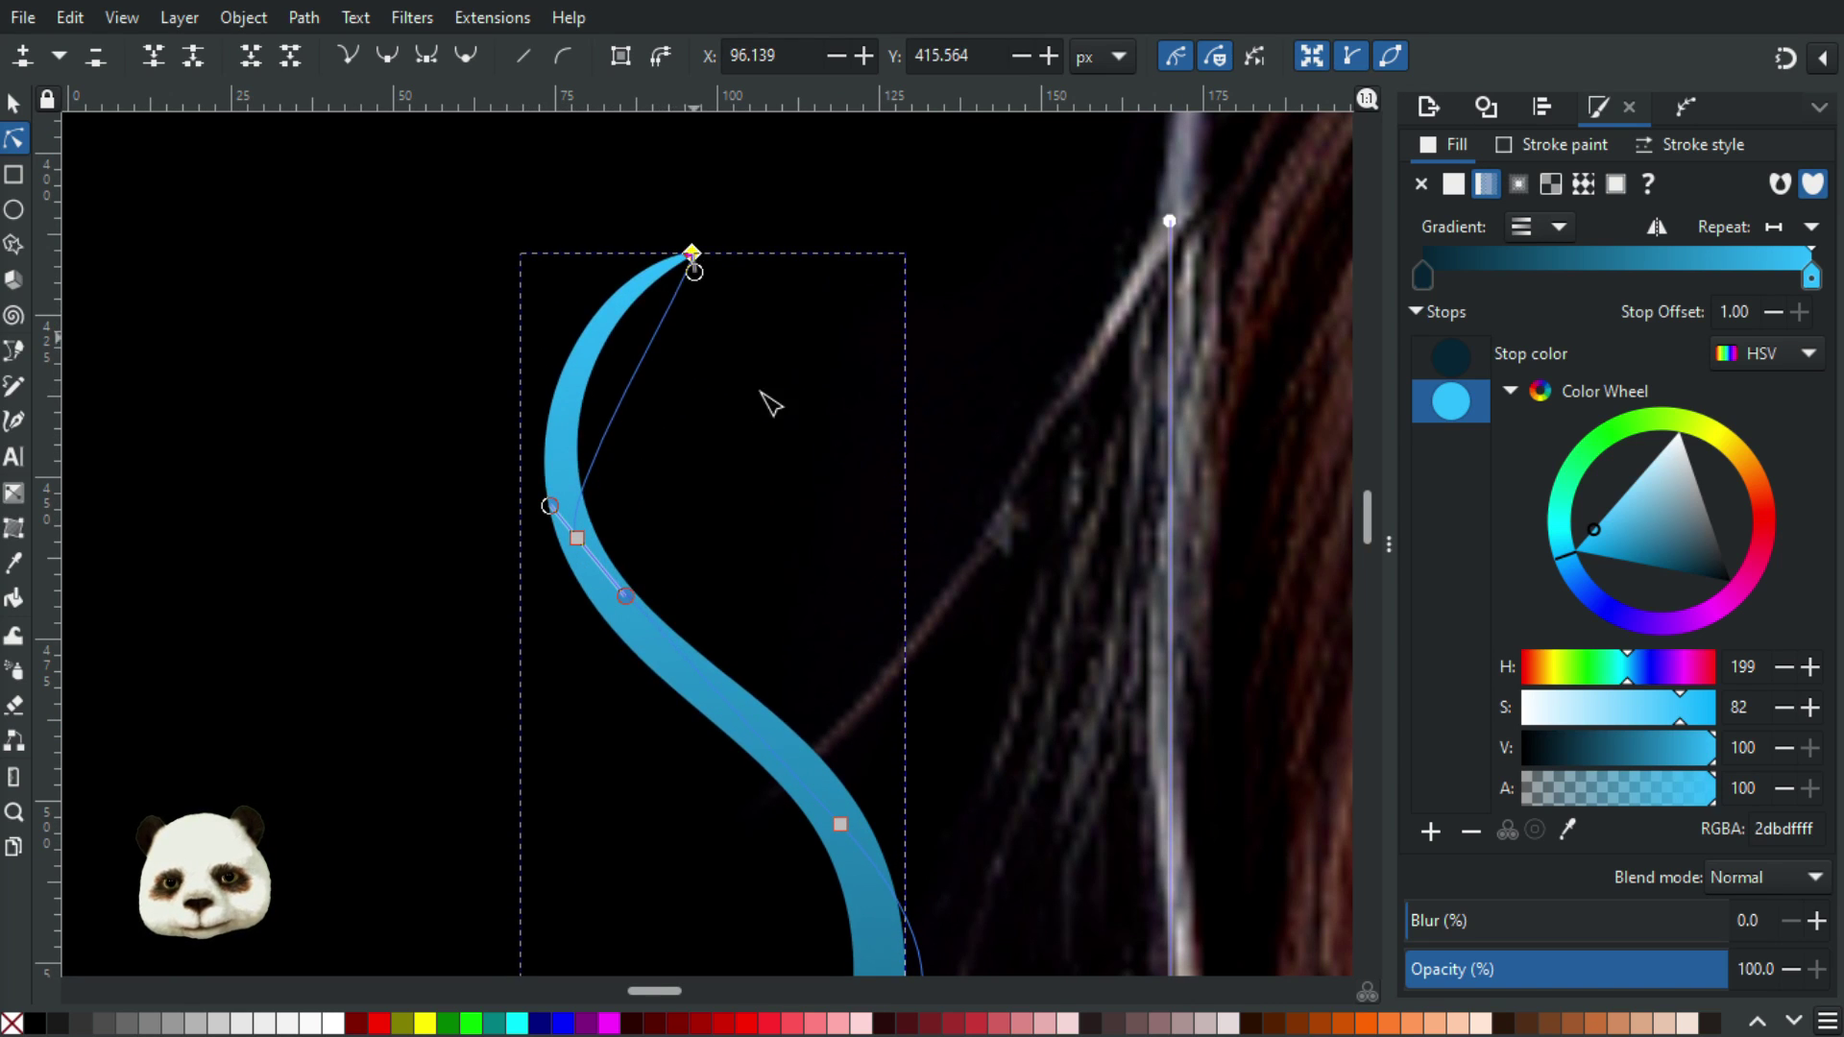
scroll(766, 399, down, 4)
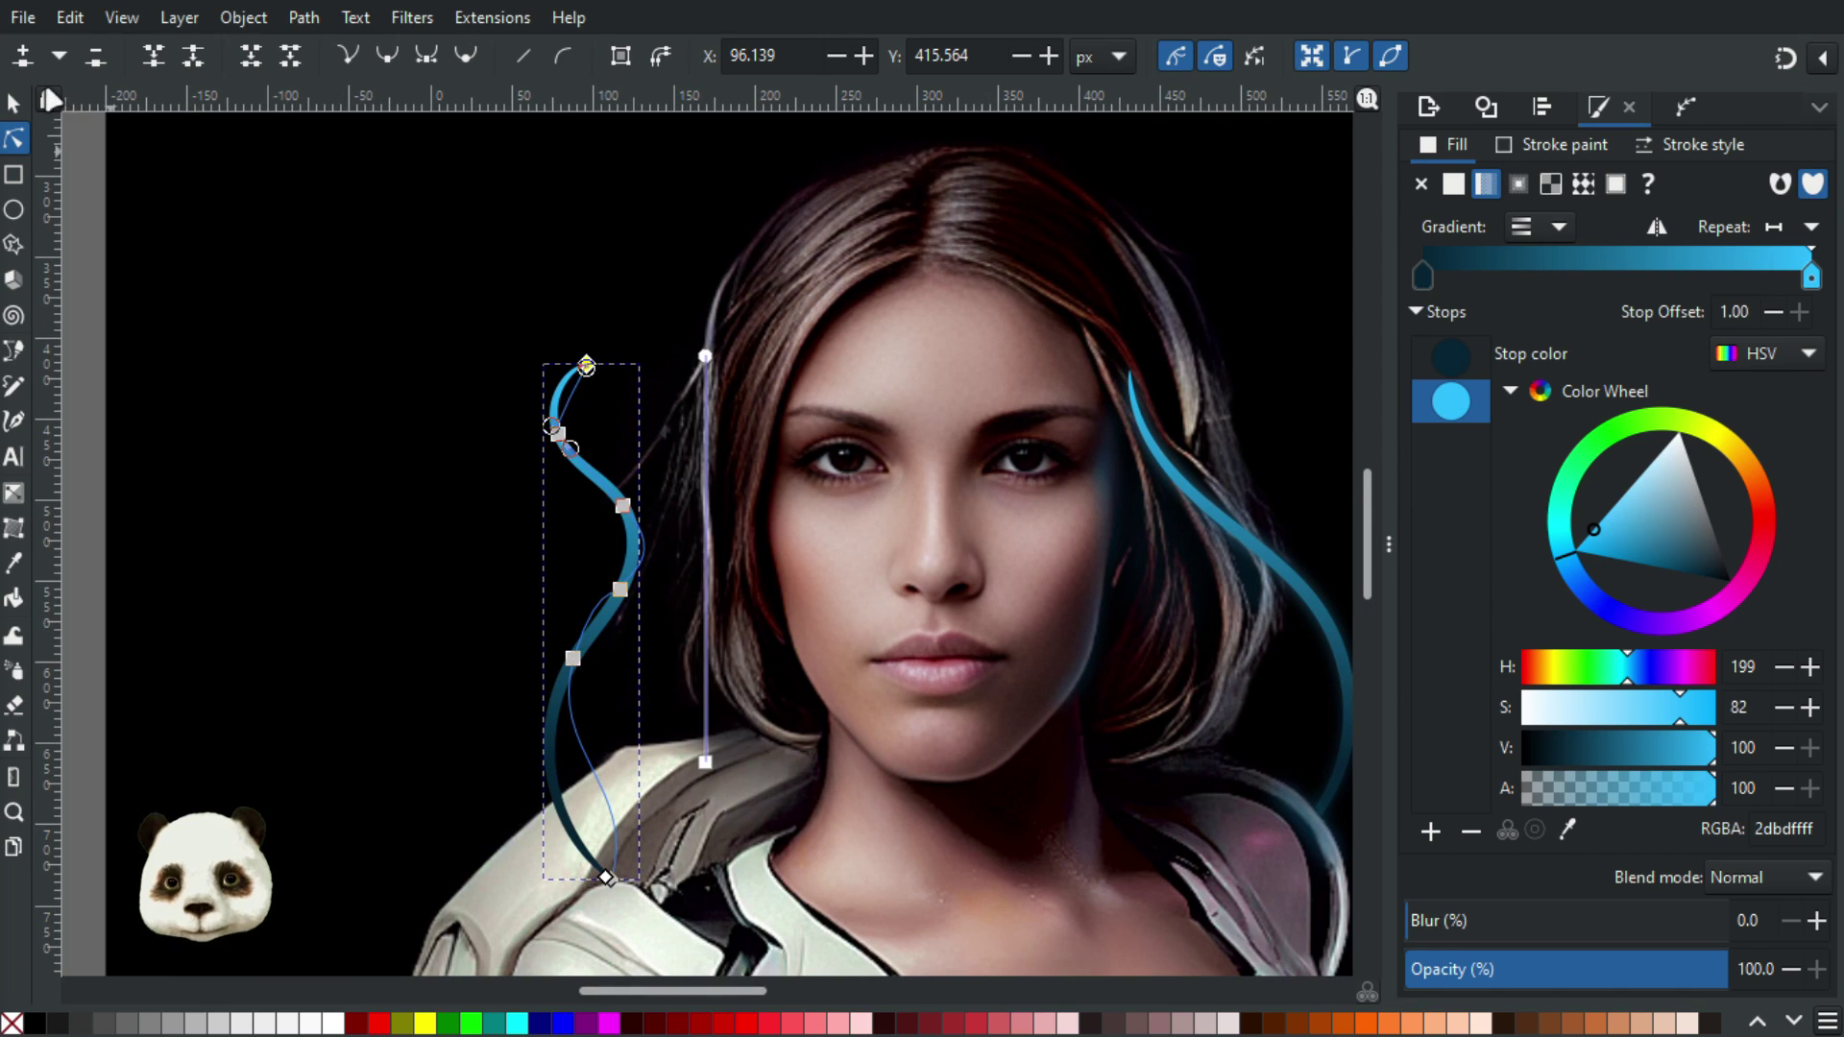
Move the copied strand down over the shoulder armor and shift its tip and two middle nodes toward the hair
click(14, 104)
drag(615, 586, 579, 650)
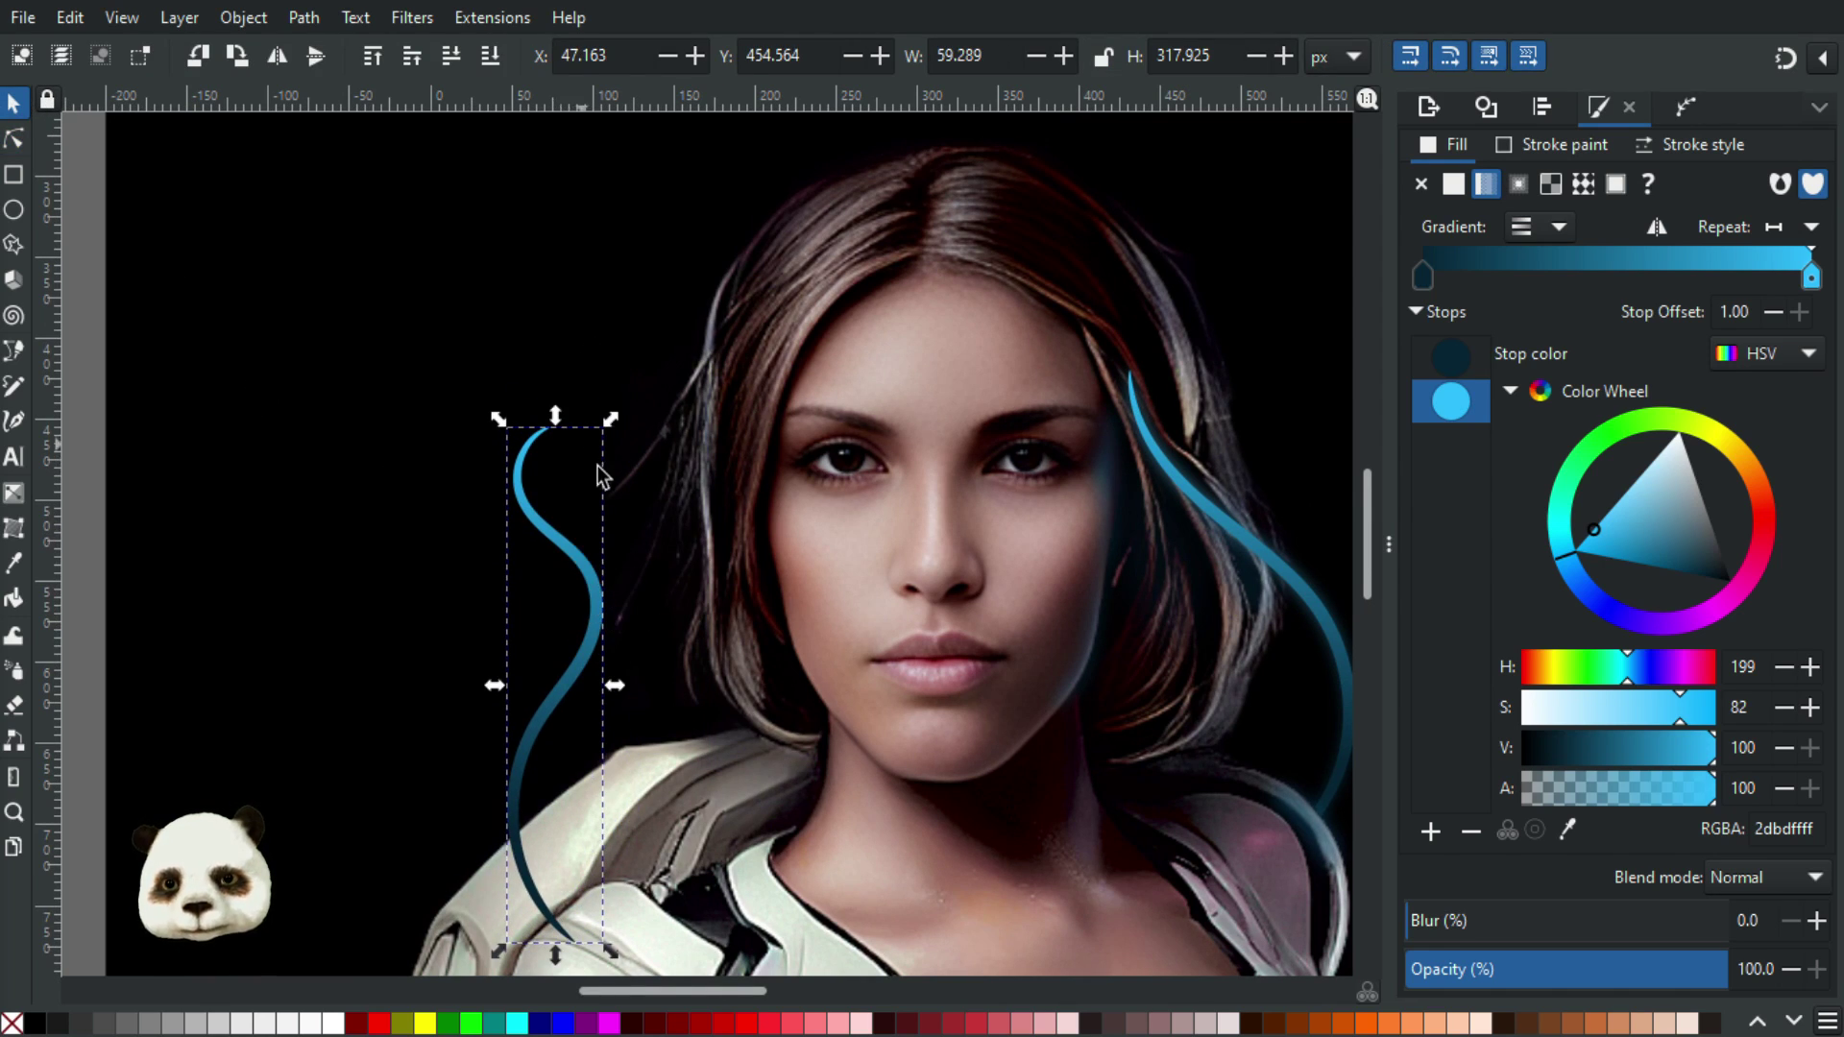
double_click(554, 433)
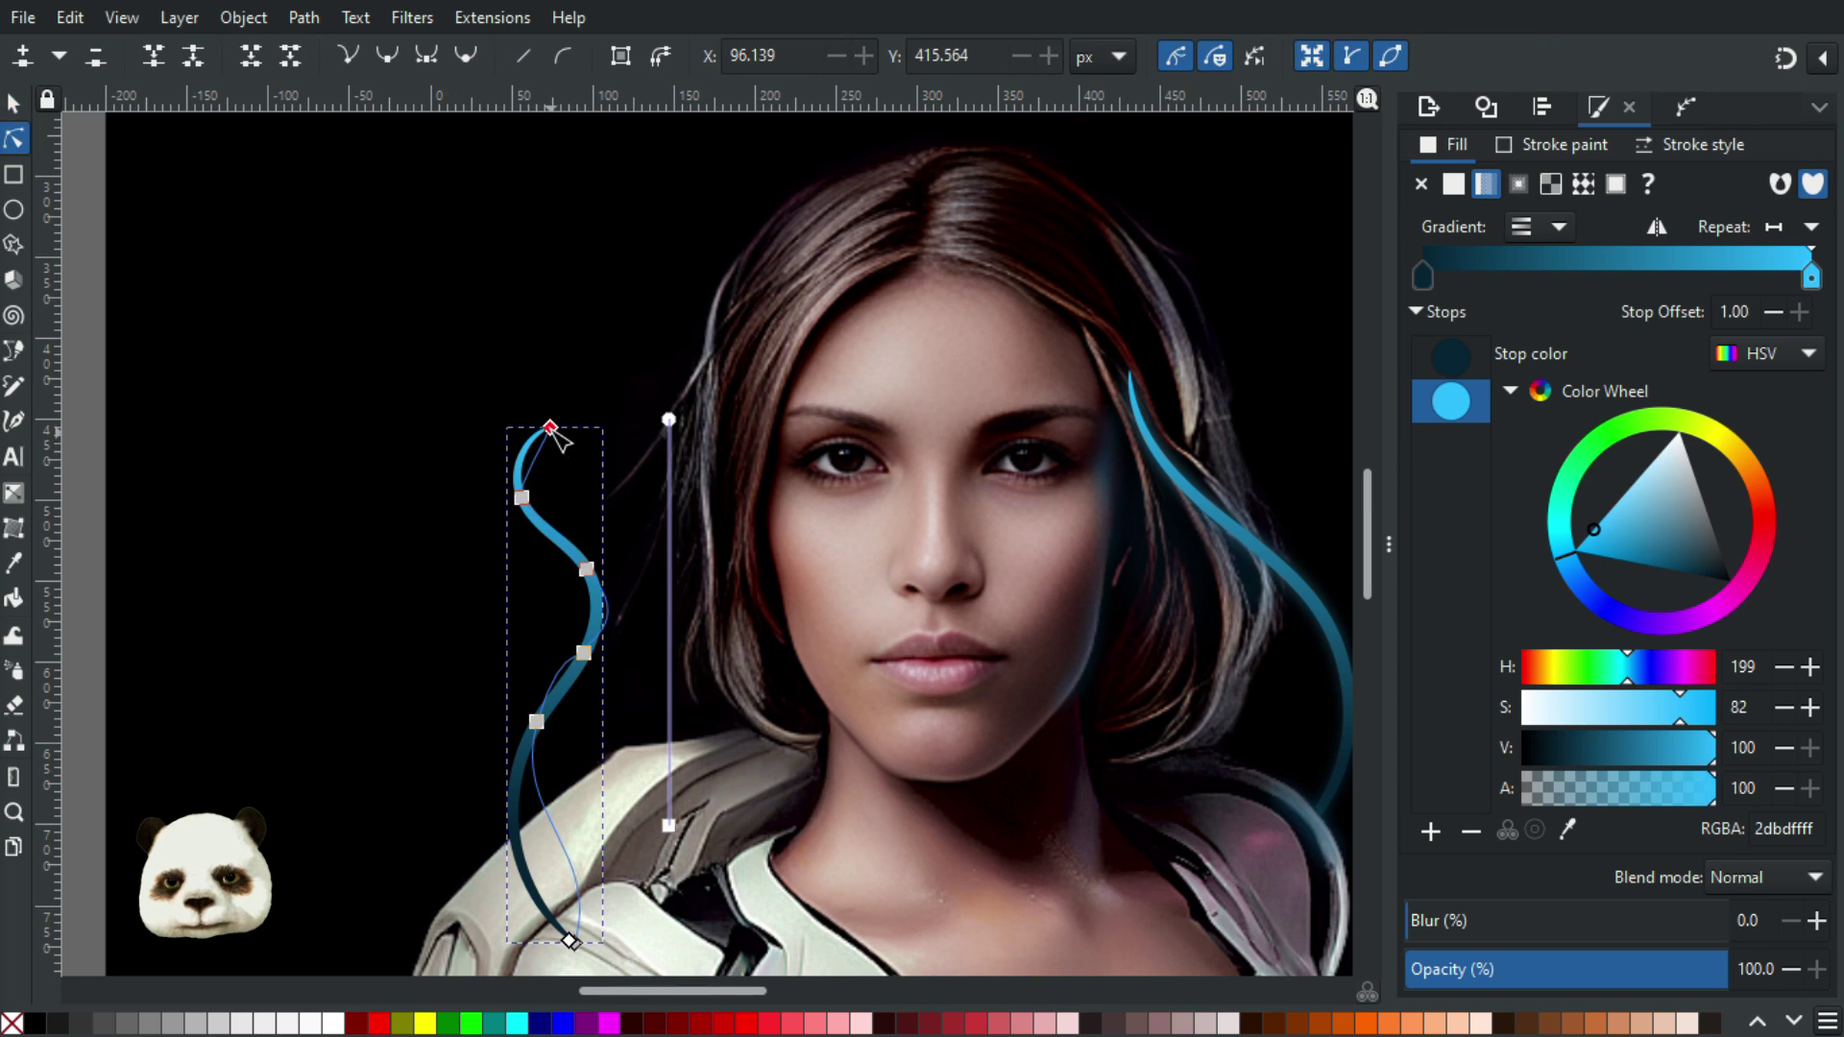
drag(549, 426, 613, 399)
mouse_move(586, 570)
mouse_down()
mouse_move(621, 609)
mouse_move(612, 587)
mouse_up()
drag(583, 654, 602, 664)
Pull the strand's upper bend closer to the hair and attach its tip to the hair's outer edge
click(522, 497)
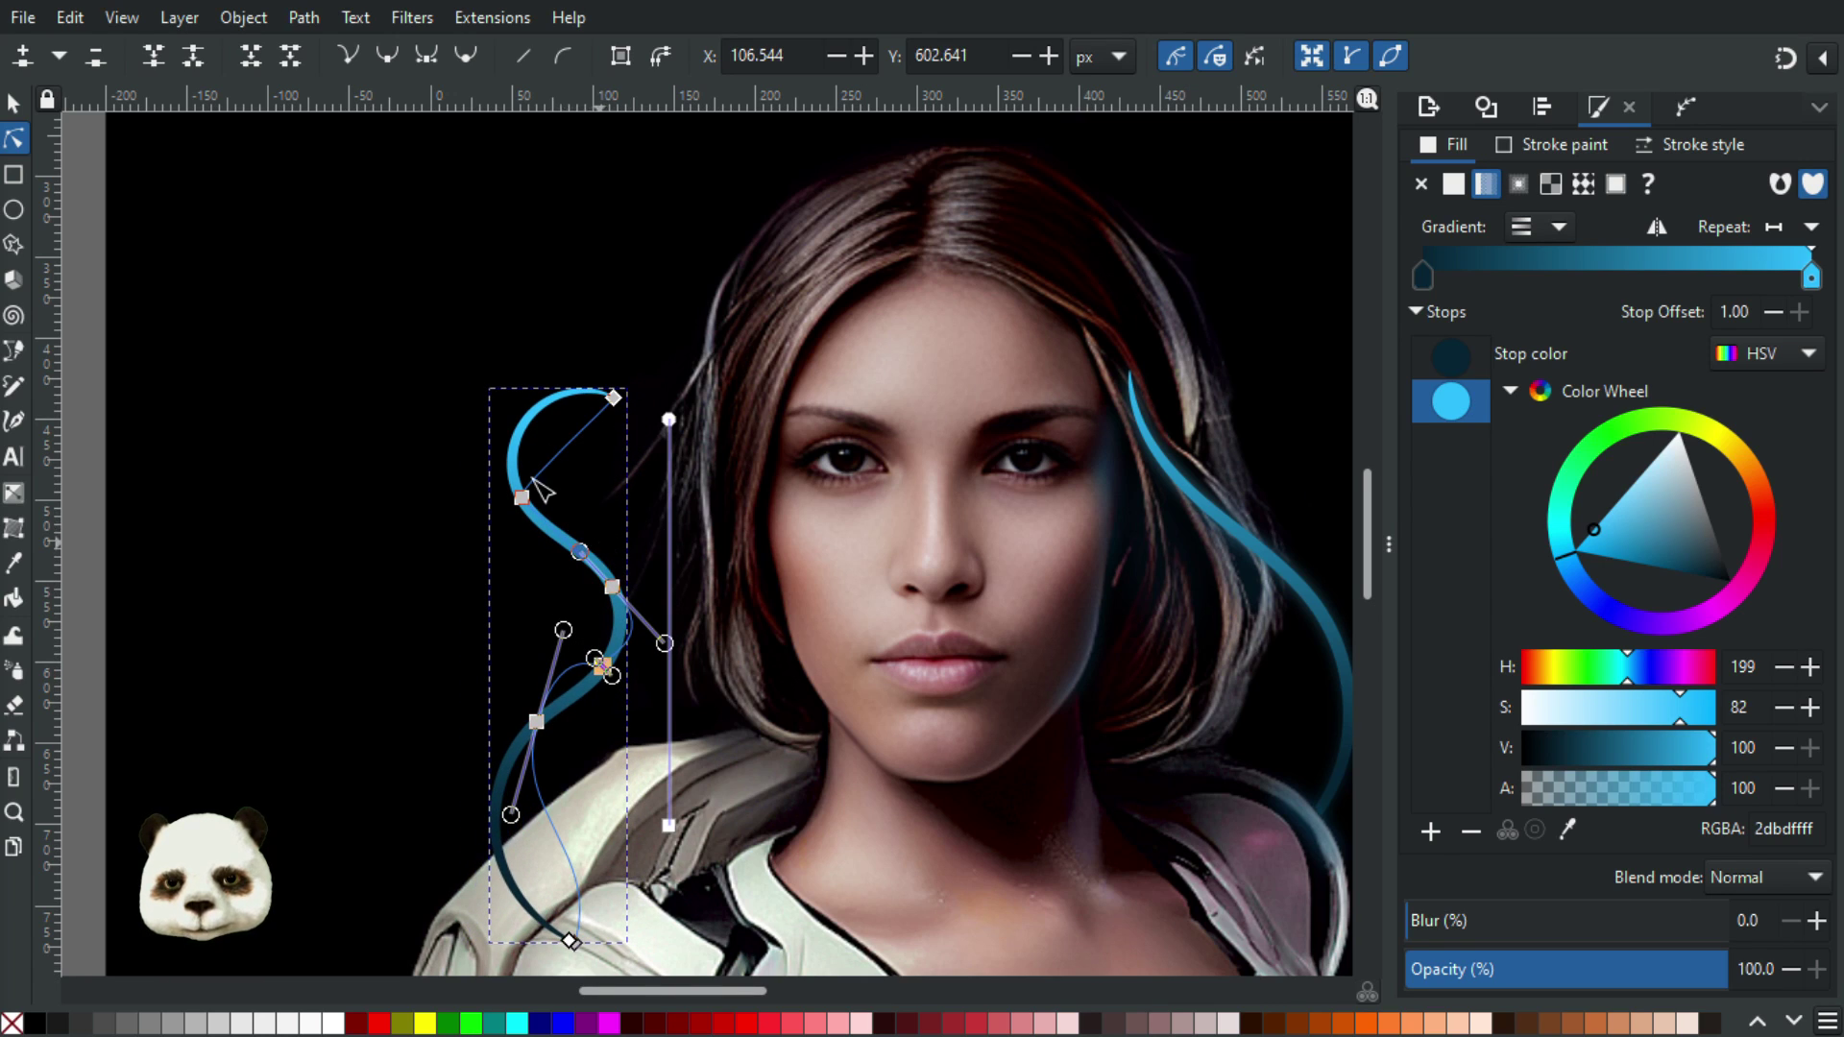
drag(523, 498, 643, 612)
mouse_move(678, 374)
mouse_down()
mouse_move(742, 387)
mouse_move(712, 381)
mouse_up()
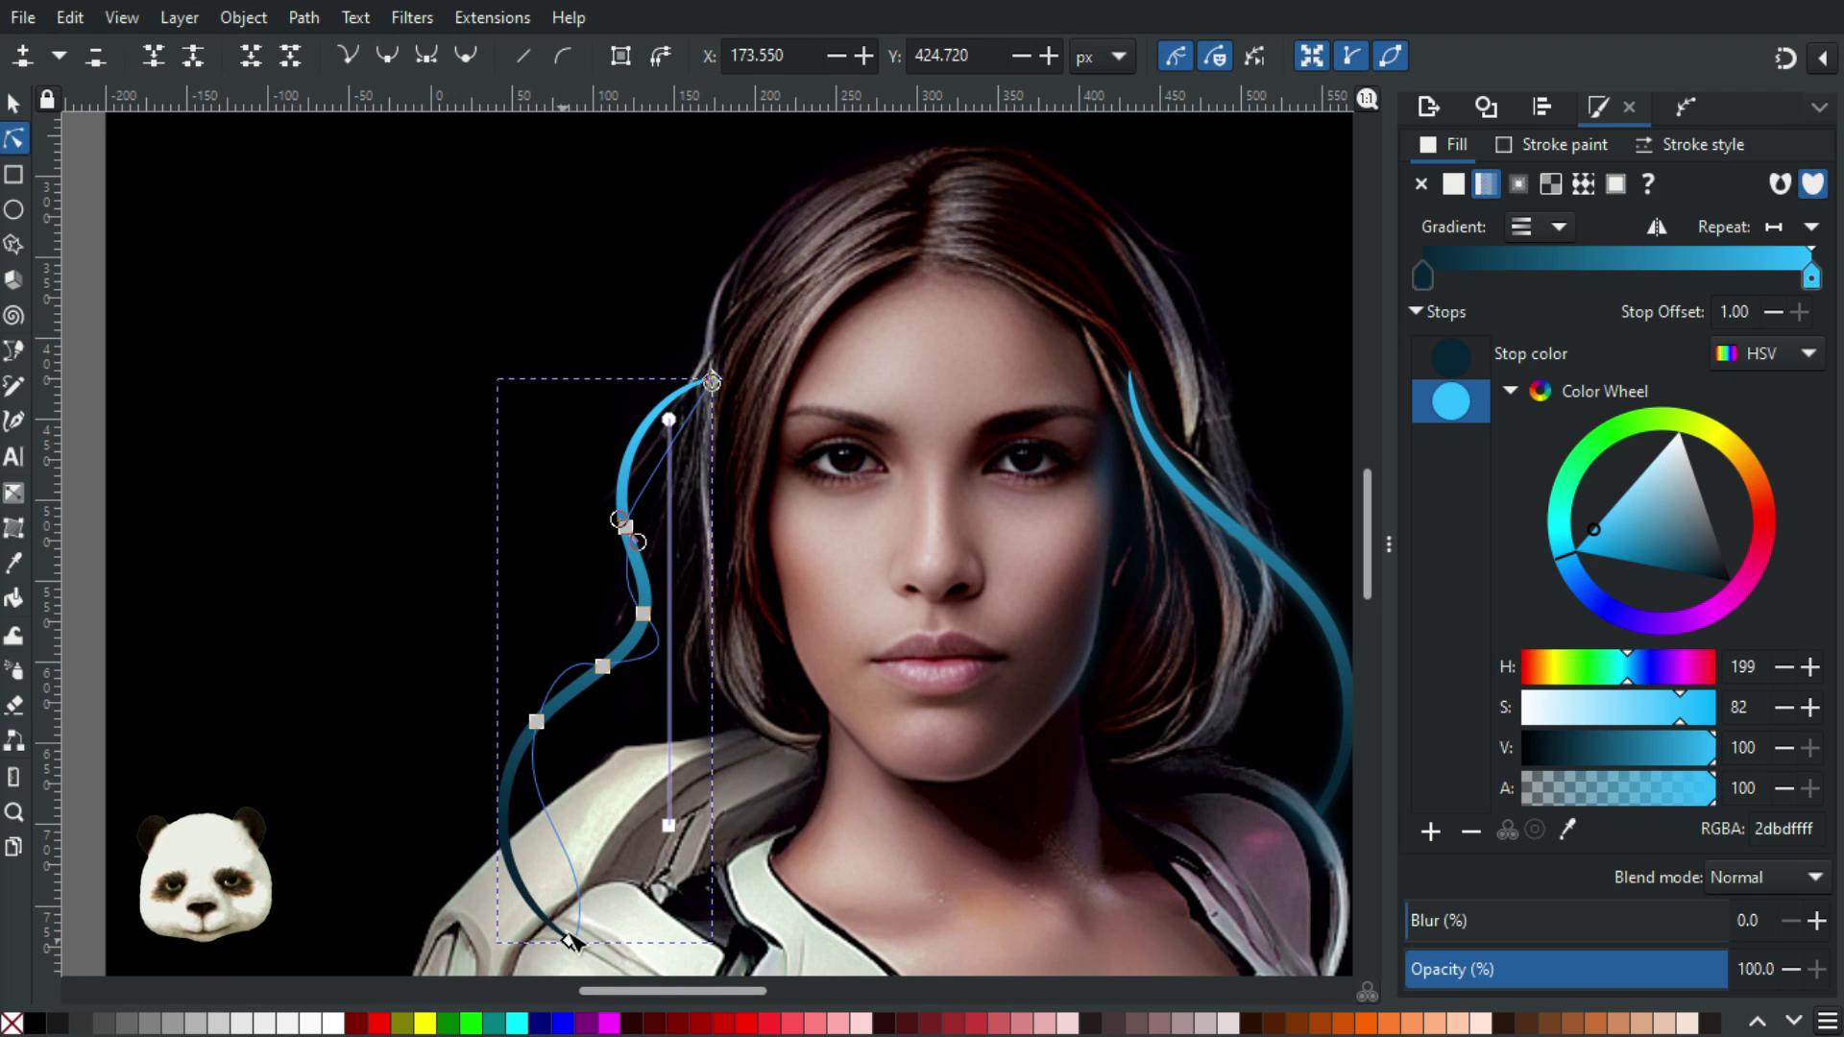
Nudge the strand's lower node down and extend its bottom end further down over the shoulder armor
drag(536, 721, 549, 740)
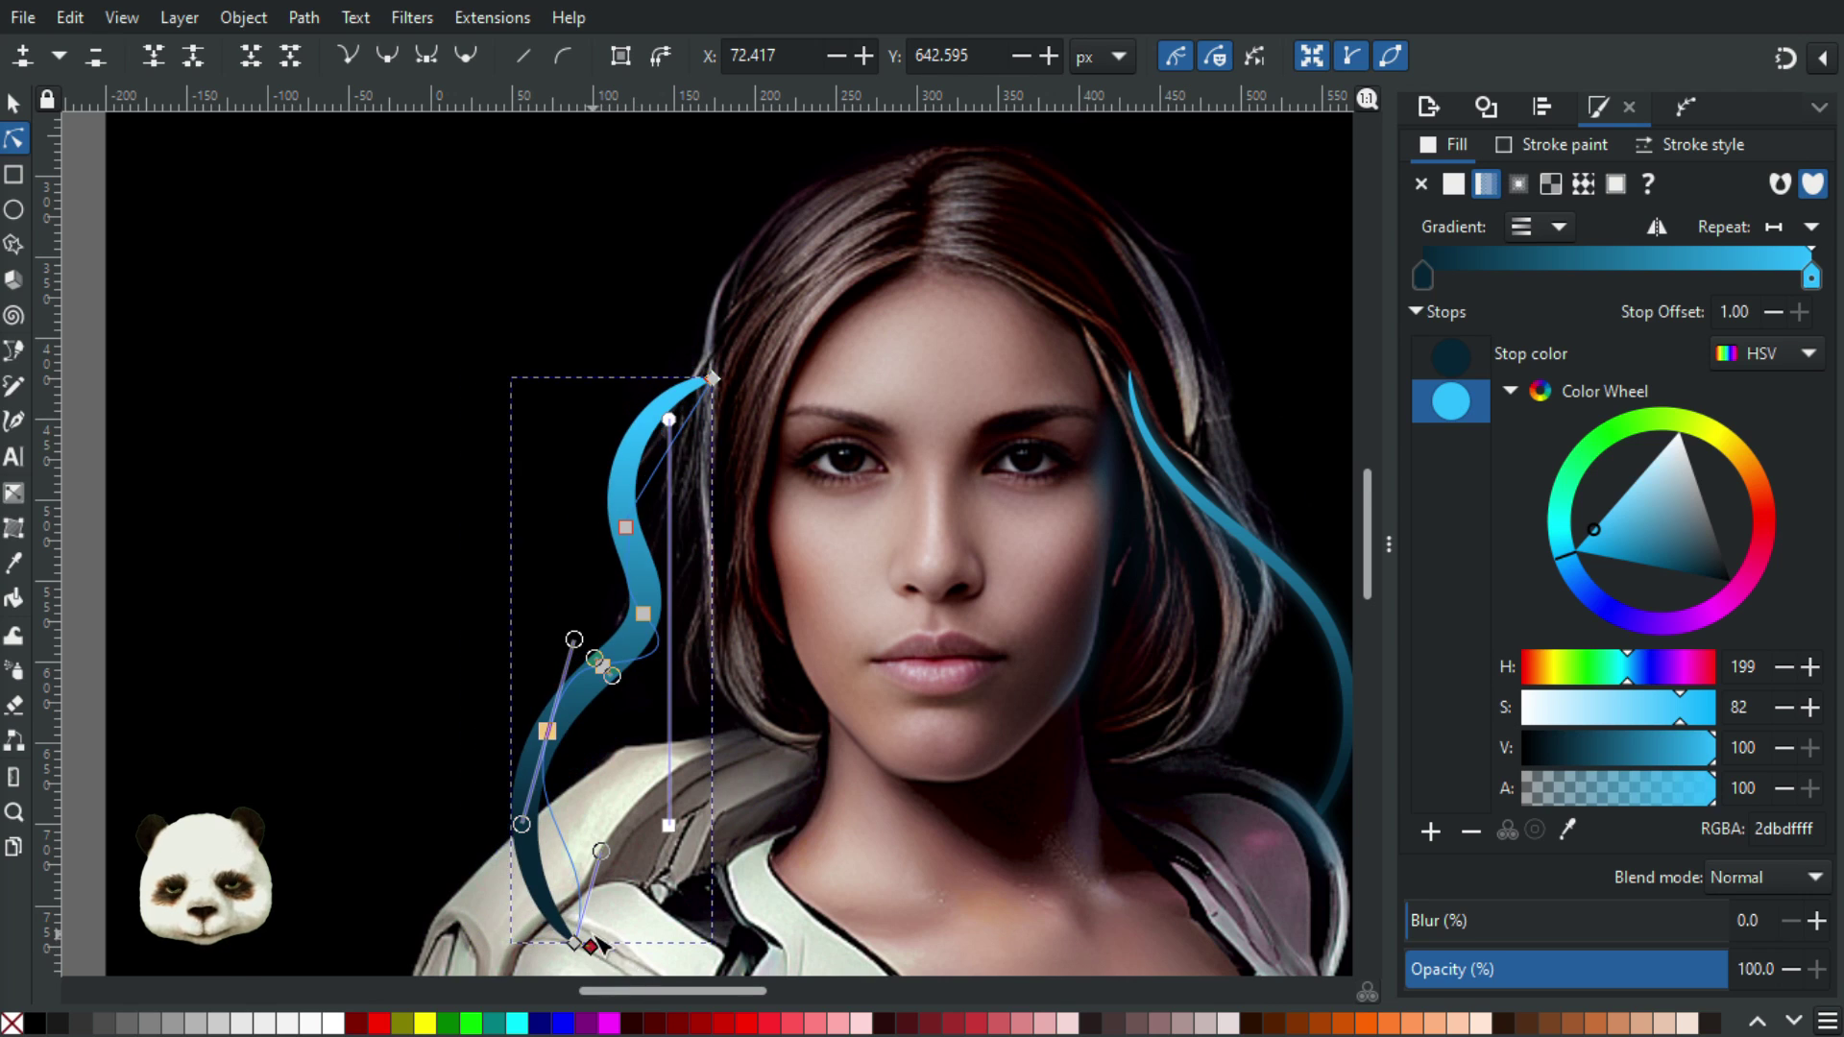
scroll(576, 949, up, 4)
scroll(588, 564, down, 4)
drag(579, 696, 868, 835)
scroll(868, 835, down, 6)
scroll(614, 605, up, 2)
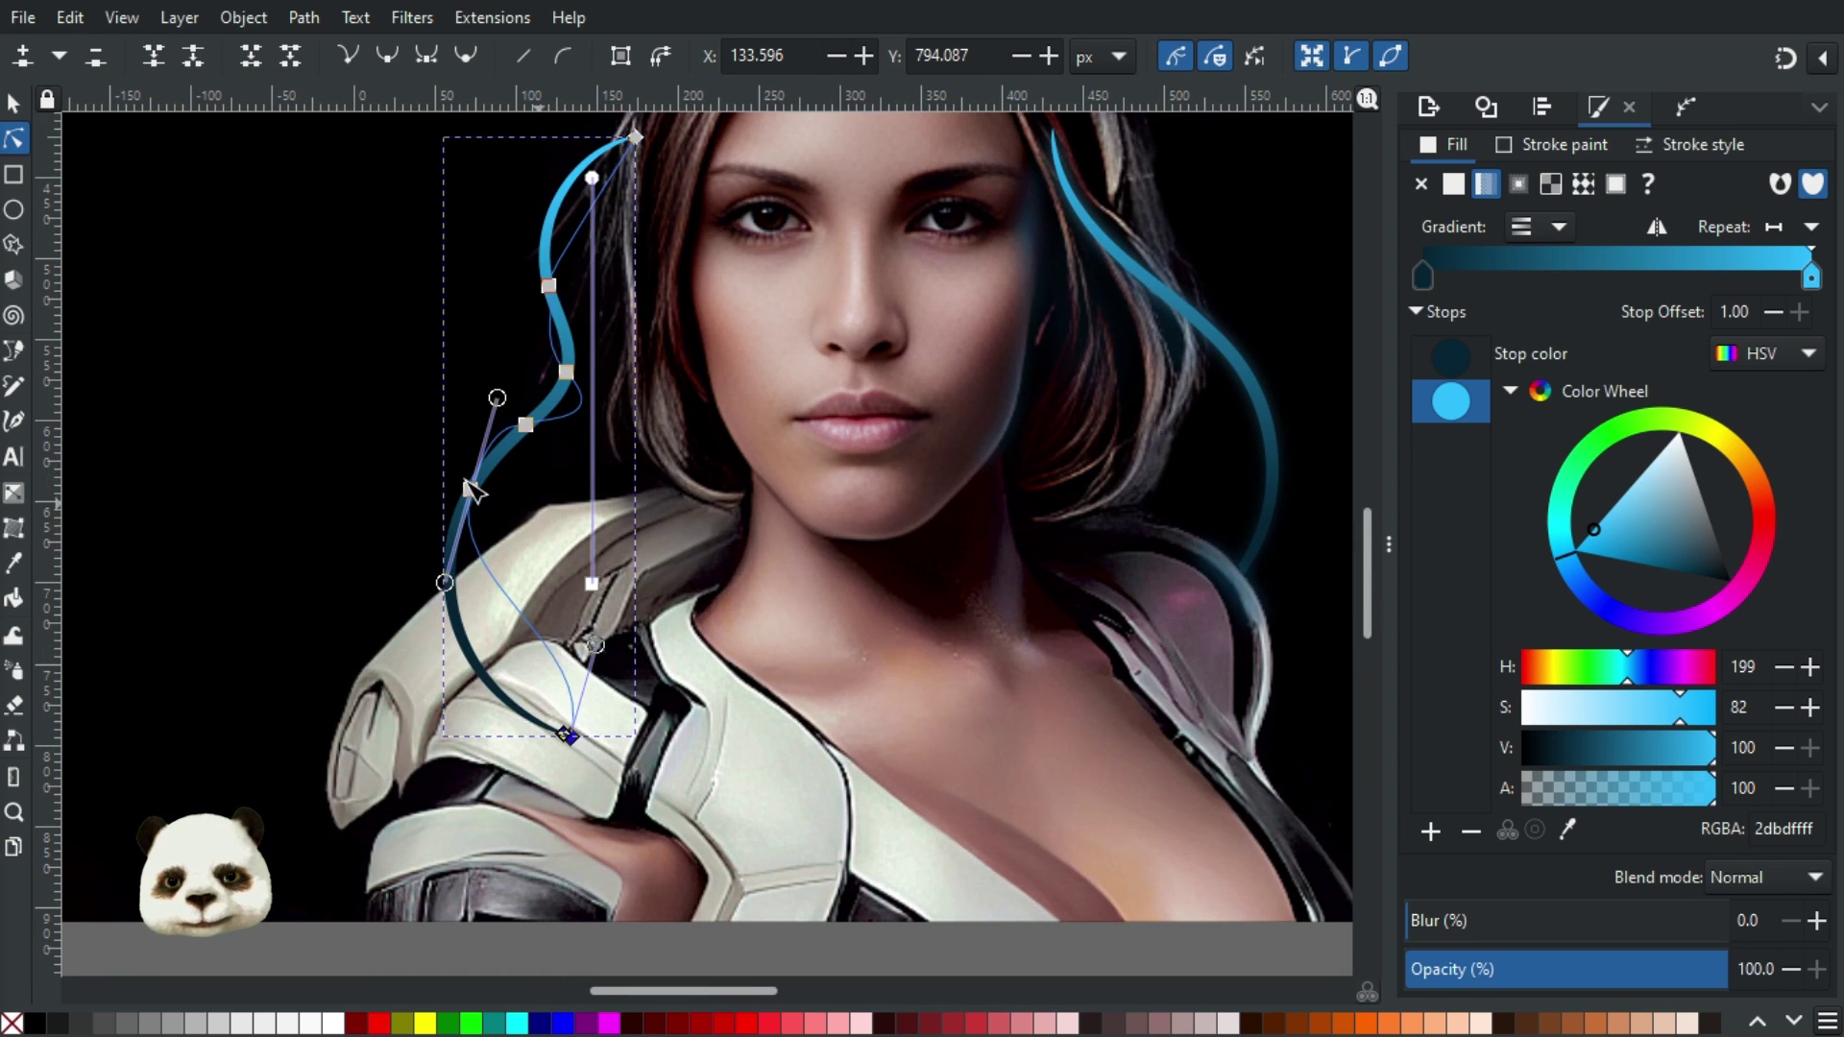
Smooth the strand's lower bends by shifting its lower and middle nodes down, and extend its tip further over the hair
drag(471, 491, 458, 553)
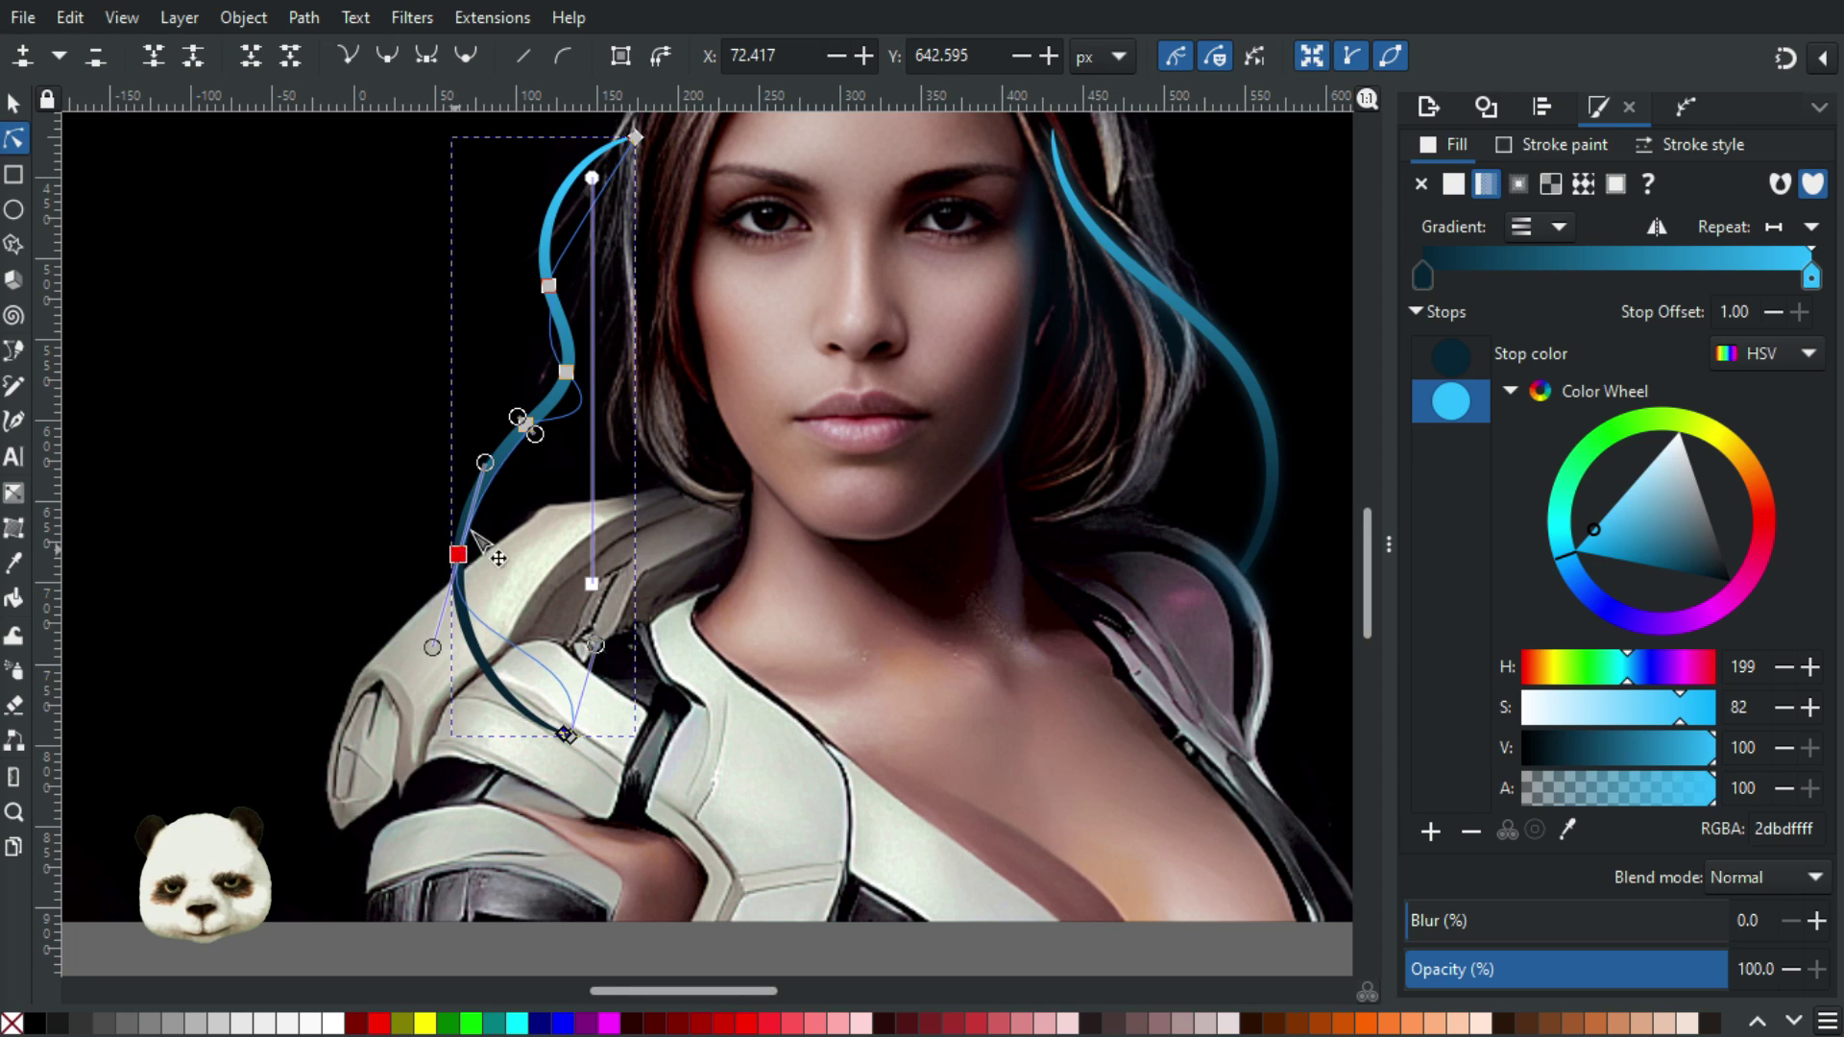
drag(566, 372, 511, 447)
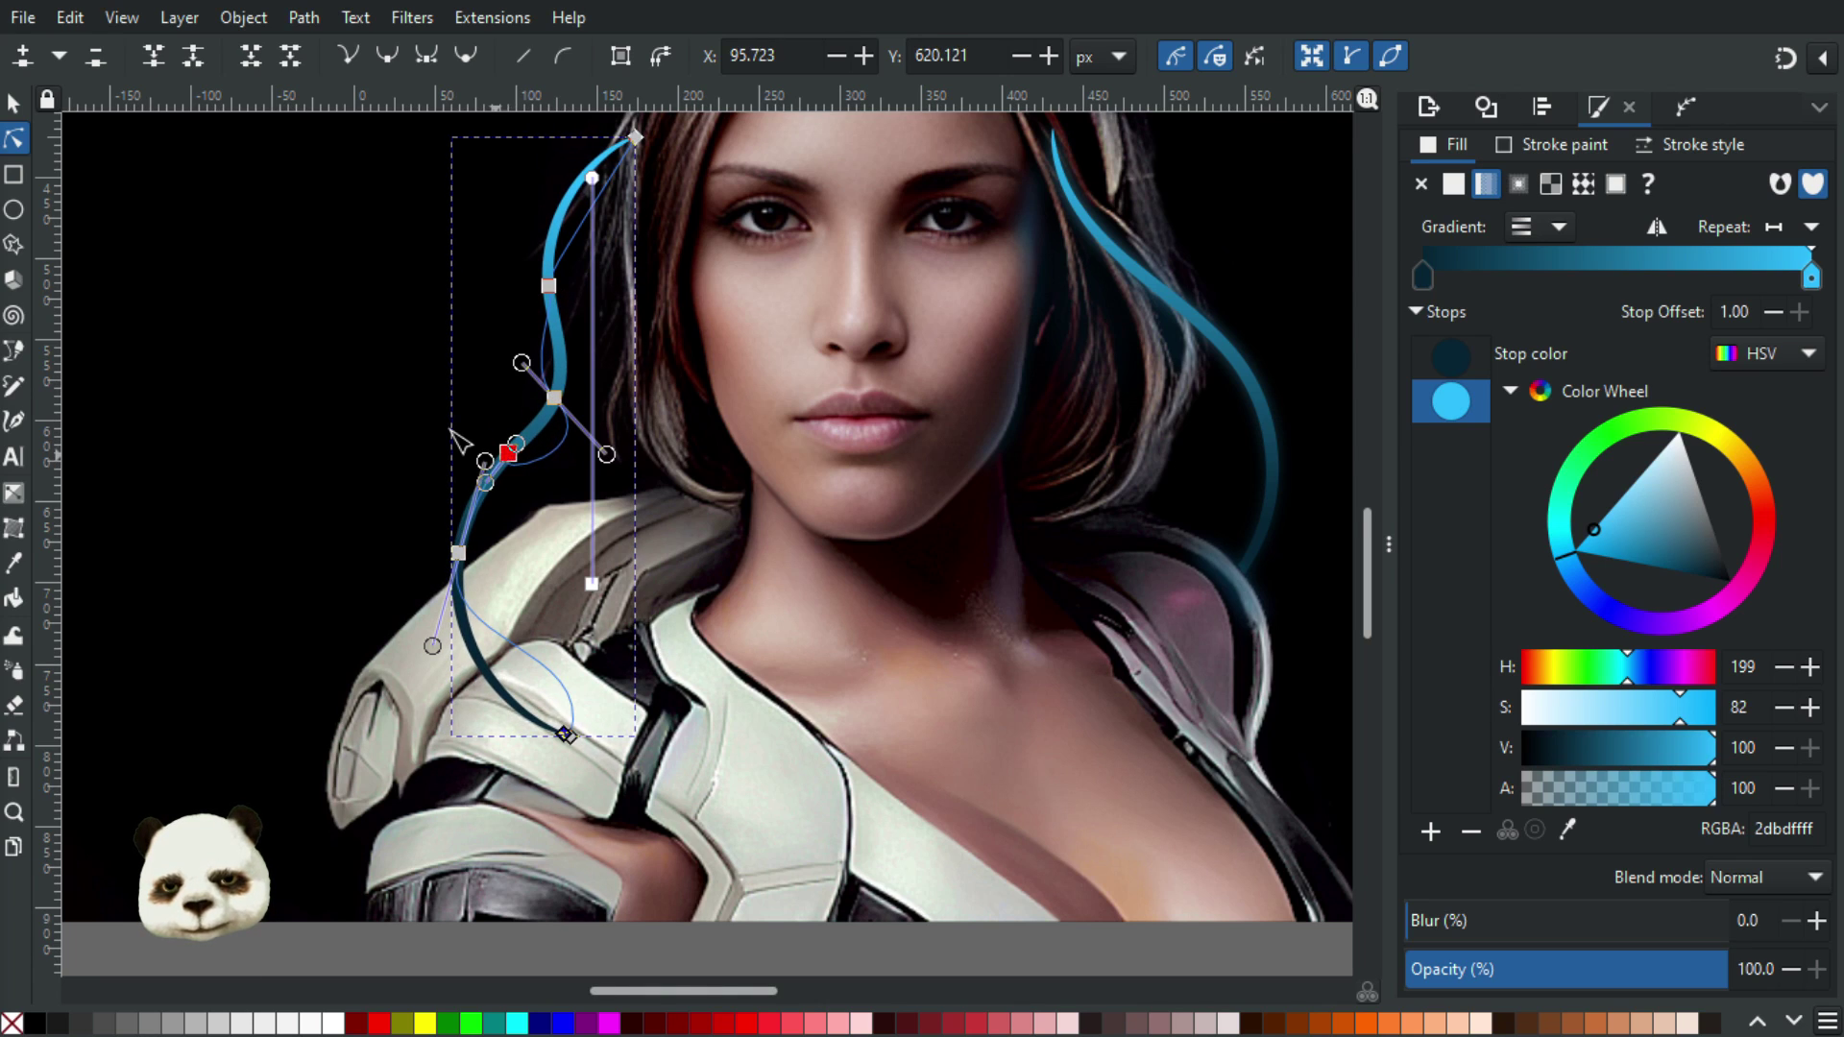
click(356, 394)
scroll(280, 494, down, 3)
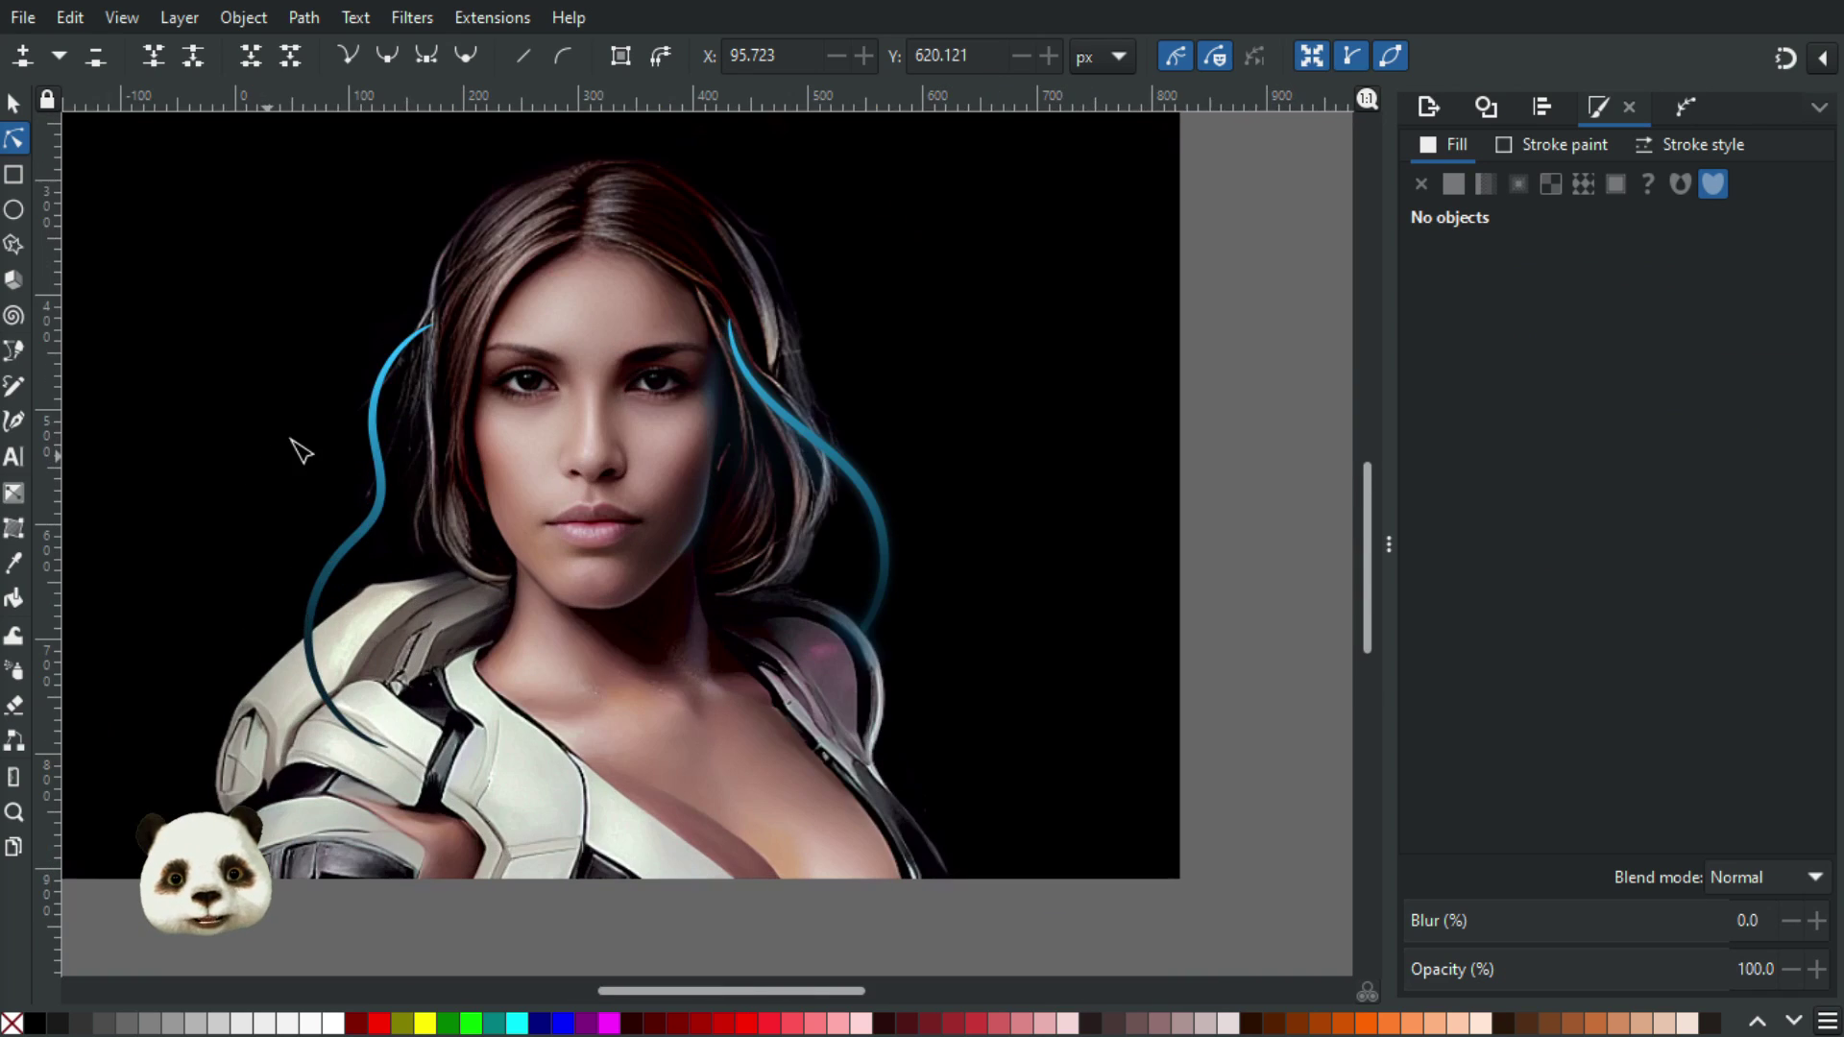
click(424, 338)
drag(434, 324, 457, 318)
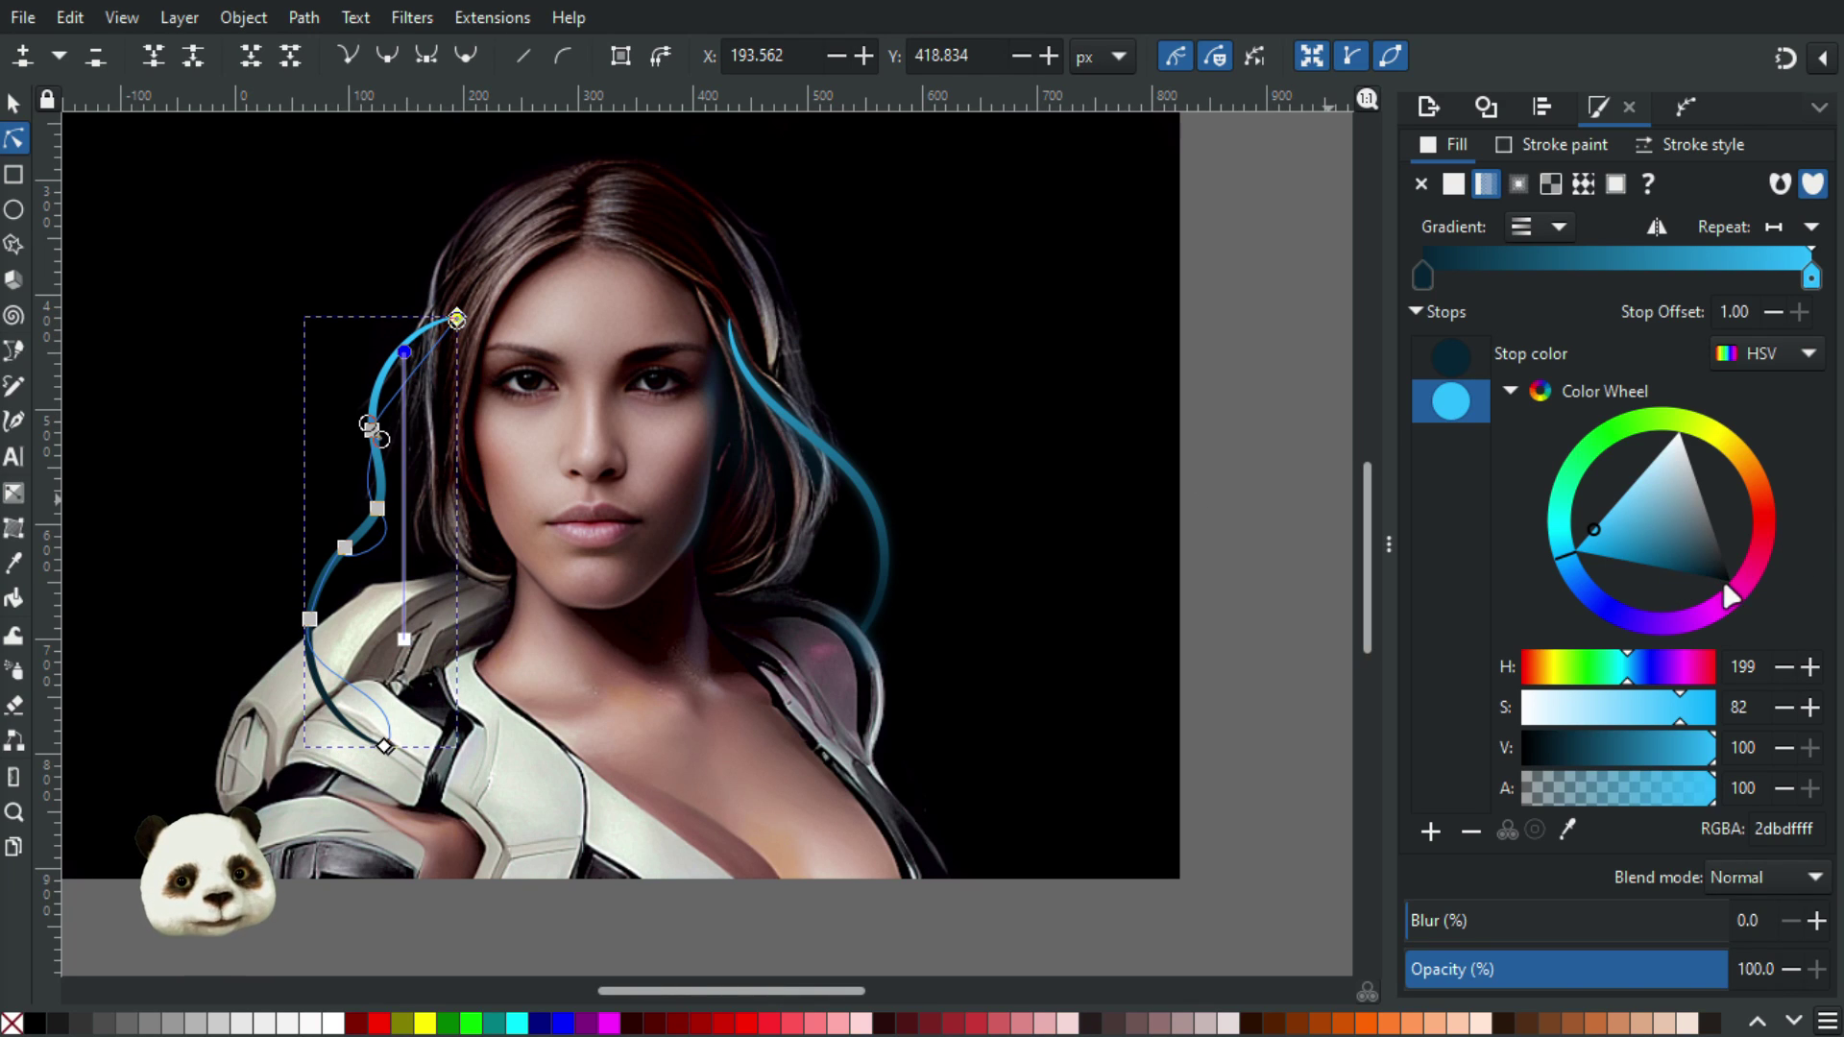
Recolor the strand's gradient with hue 319, bright magenta at the upper stop and dark magenta at the lower stop, and deselect it
drag(1744, 583, 1740, 587)
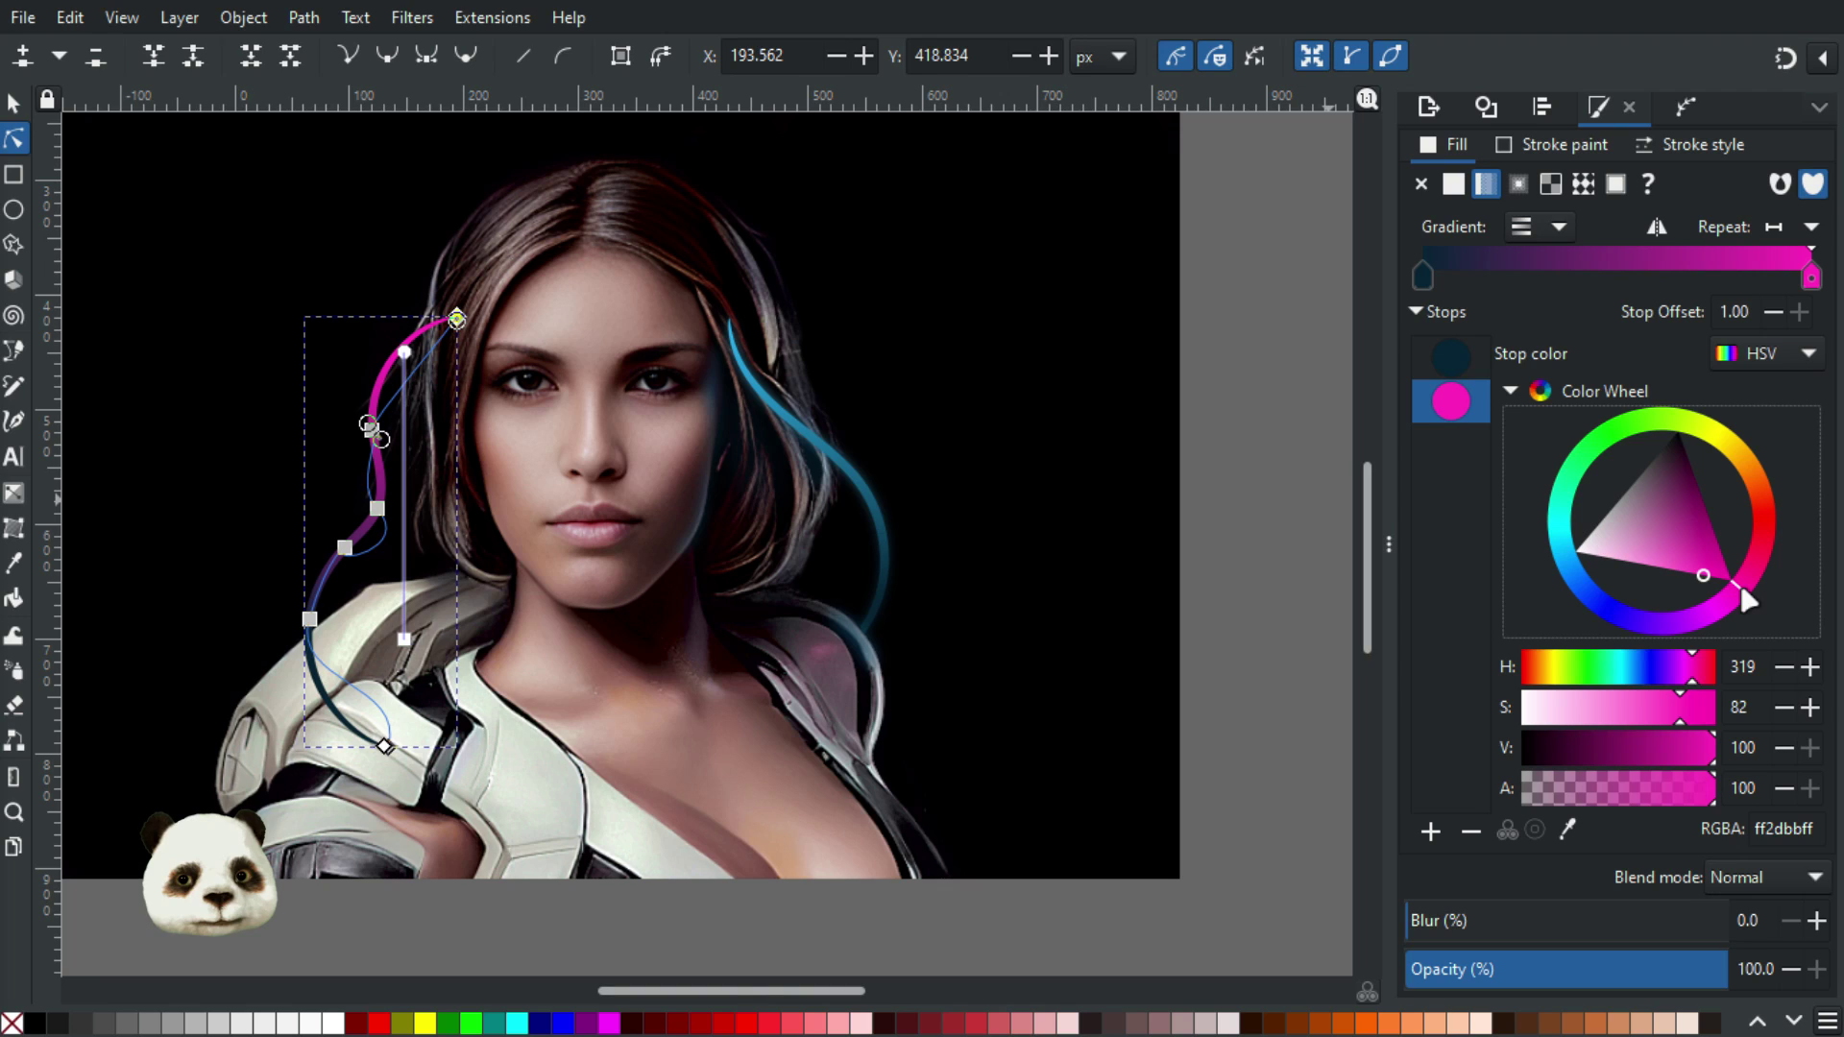
click(404, 638)
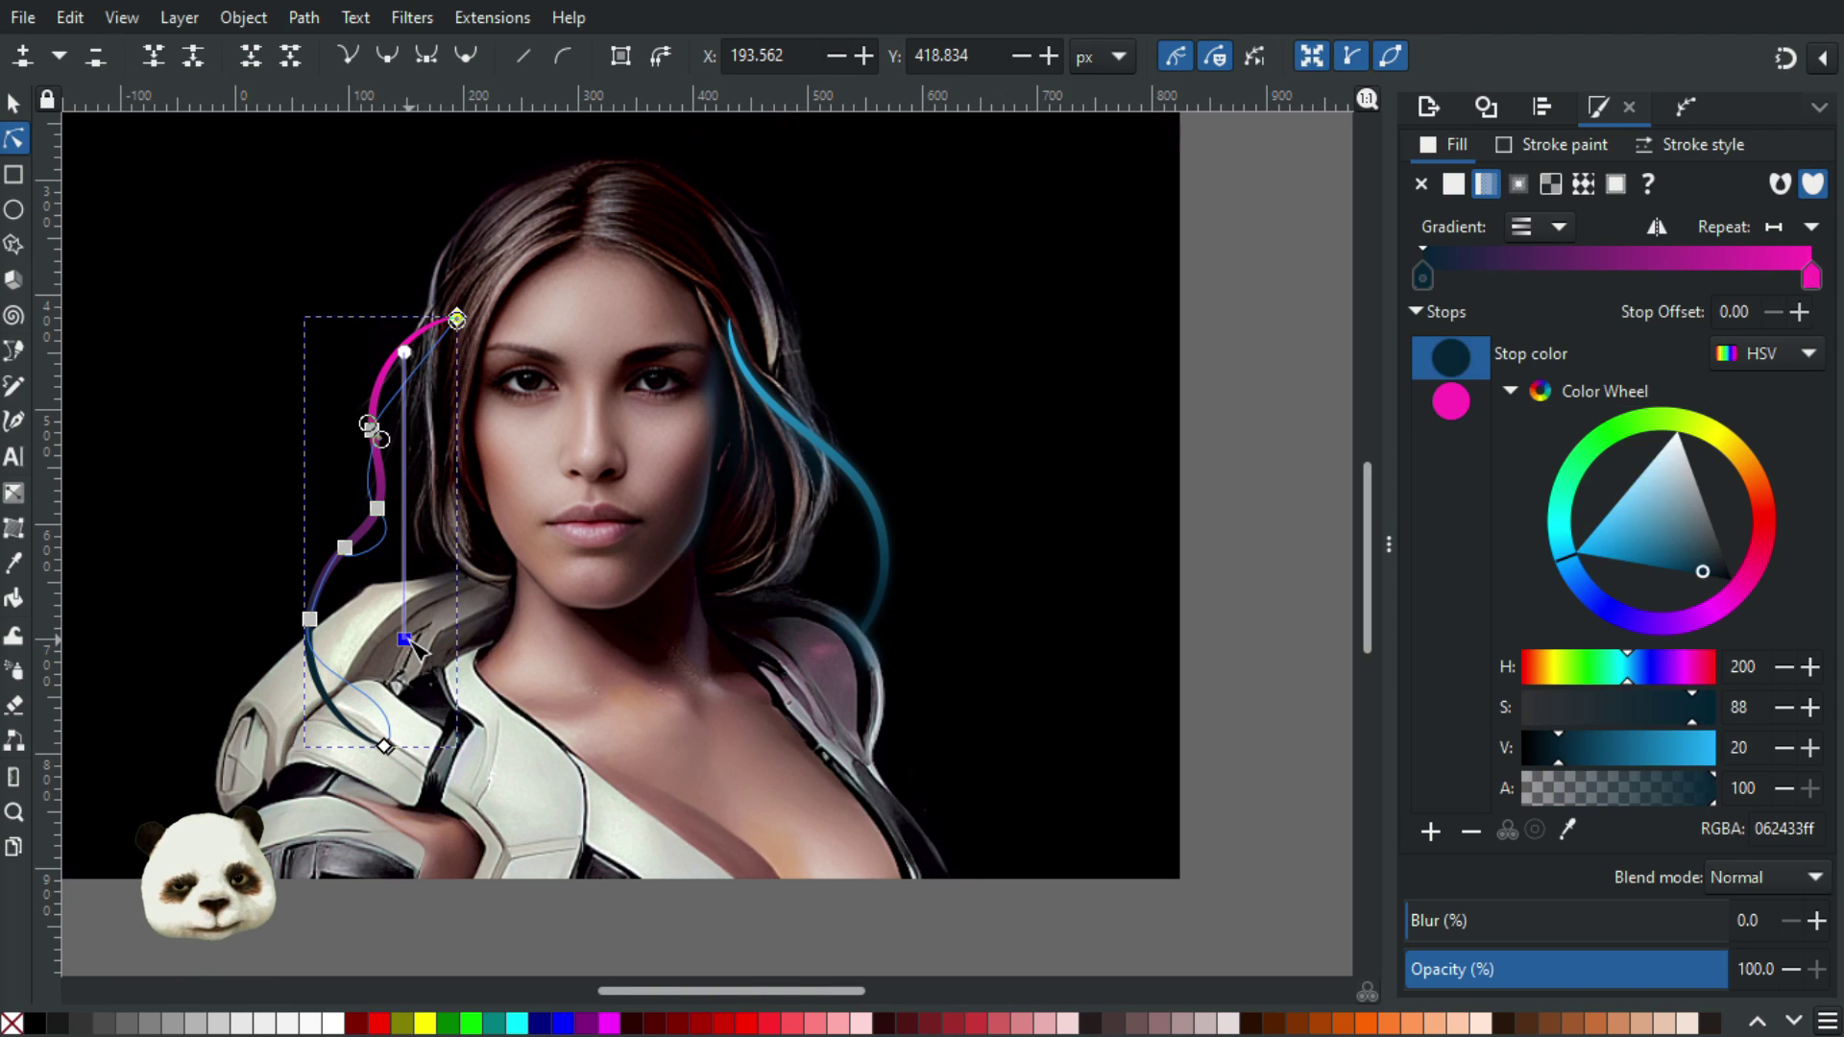
click(1738, 593)
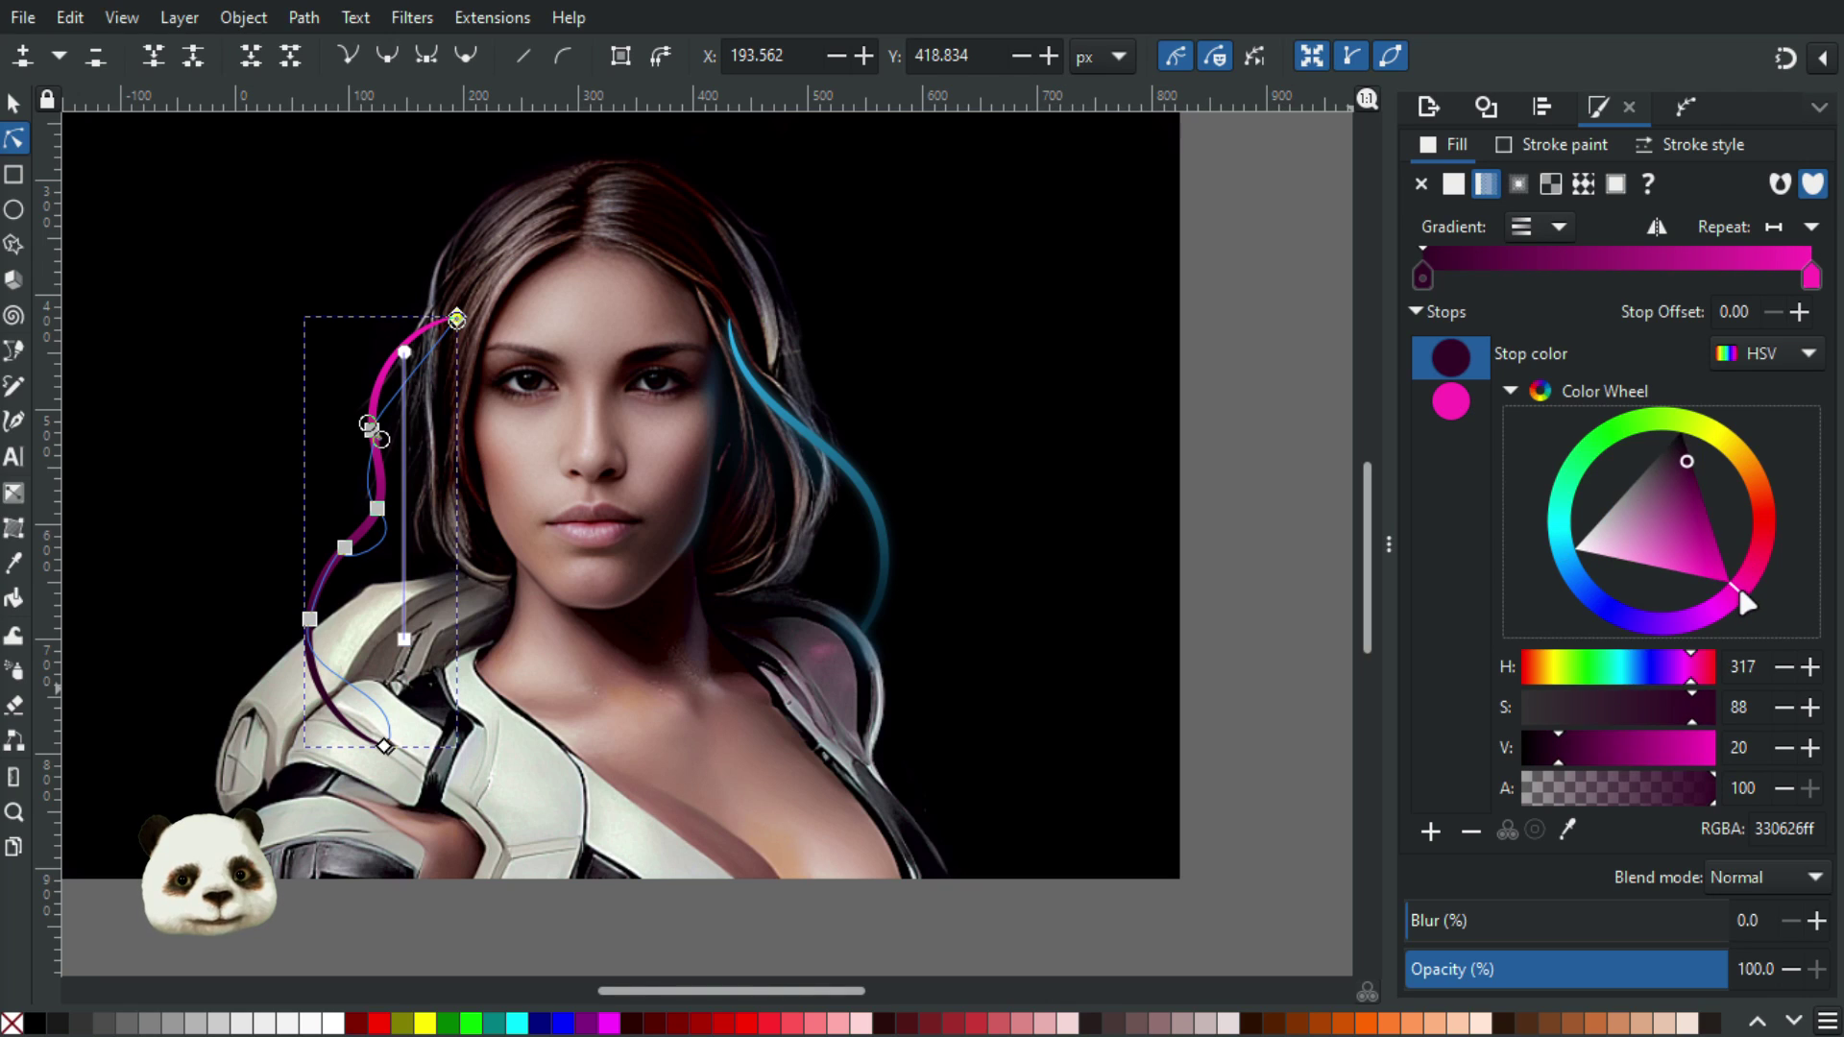
drag(1743, 602, 1741, 593)
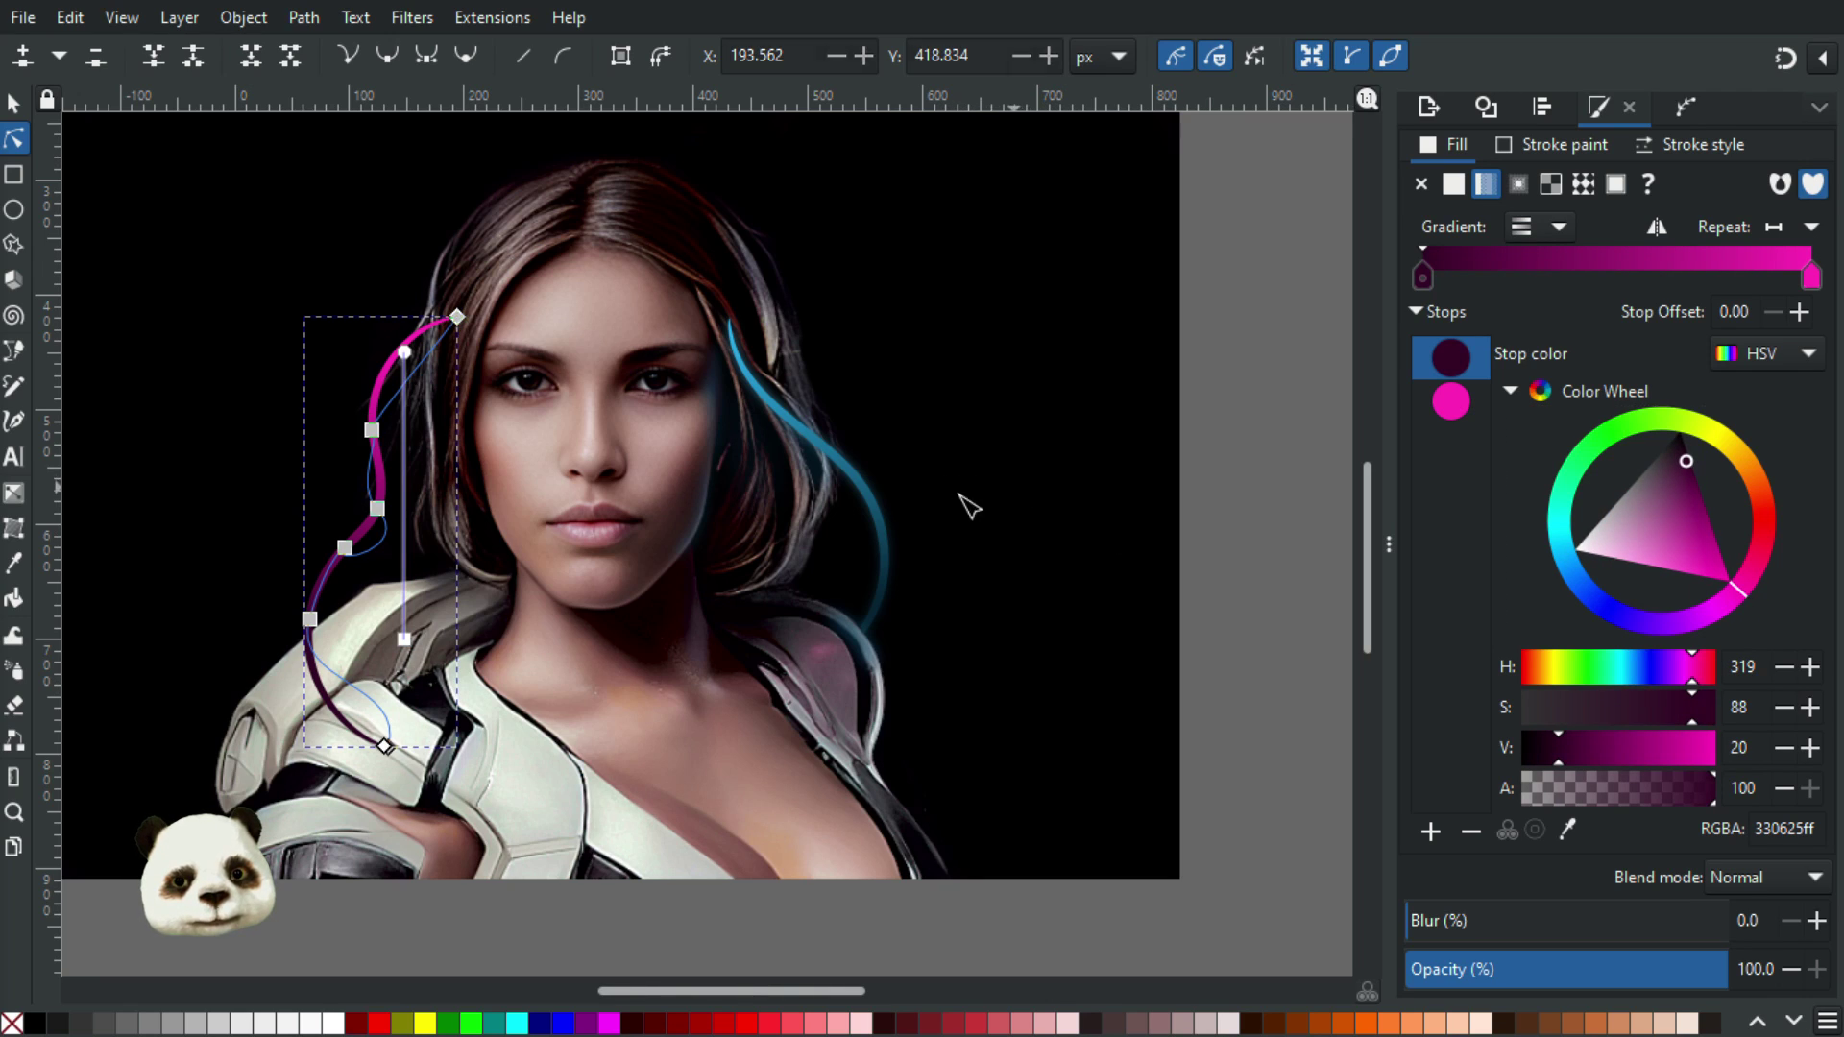
key(Escape)
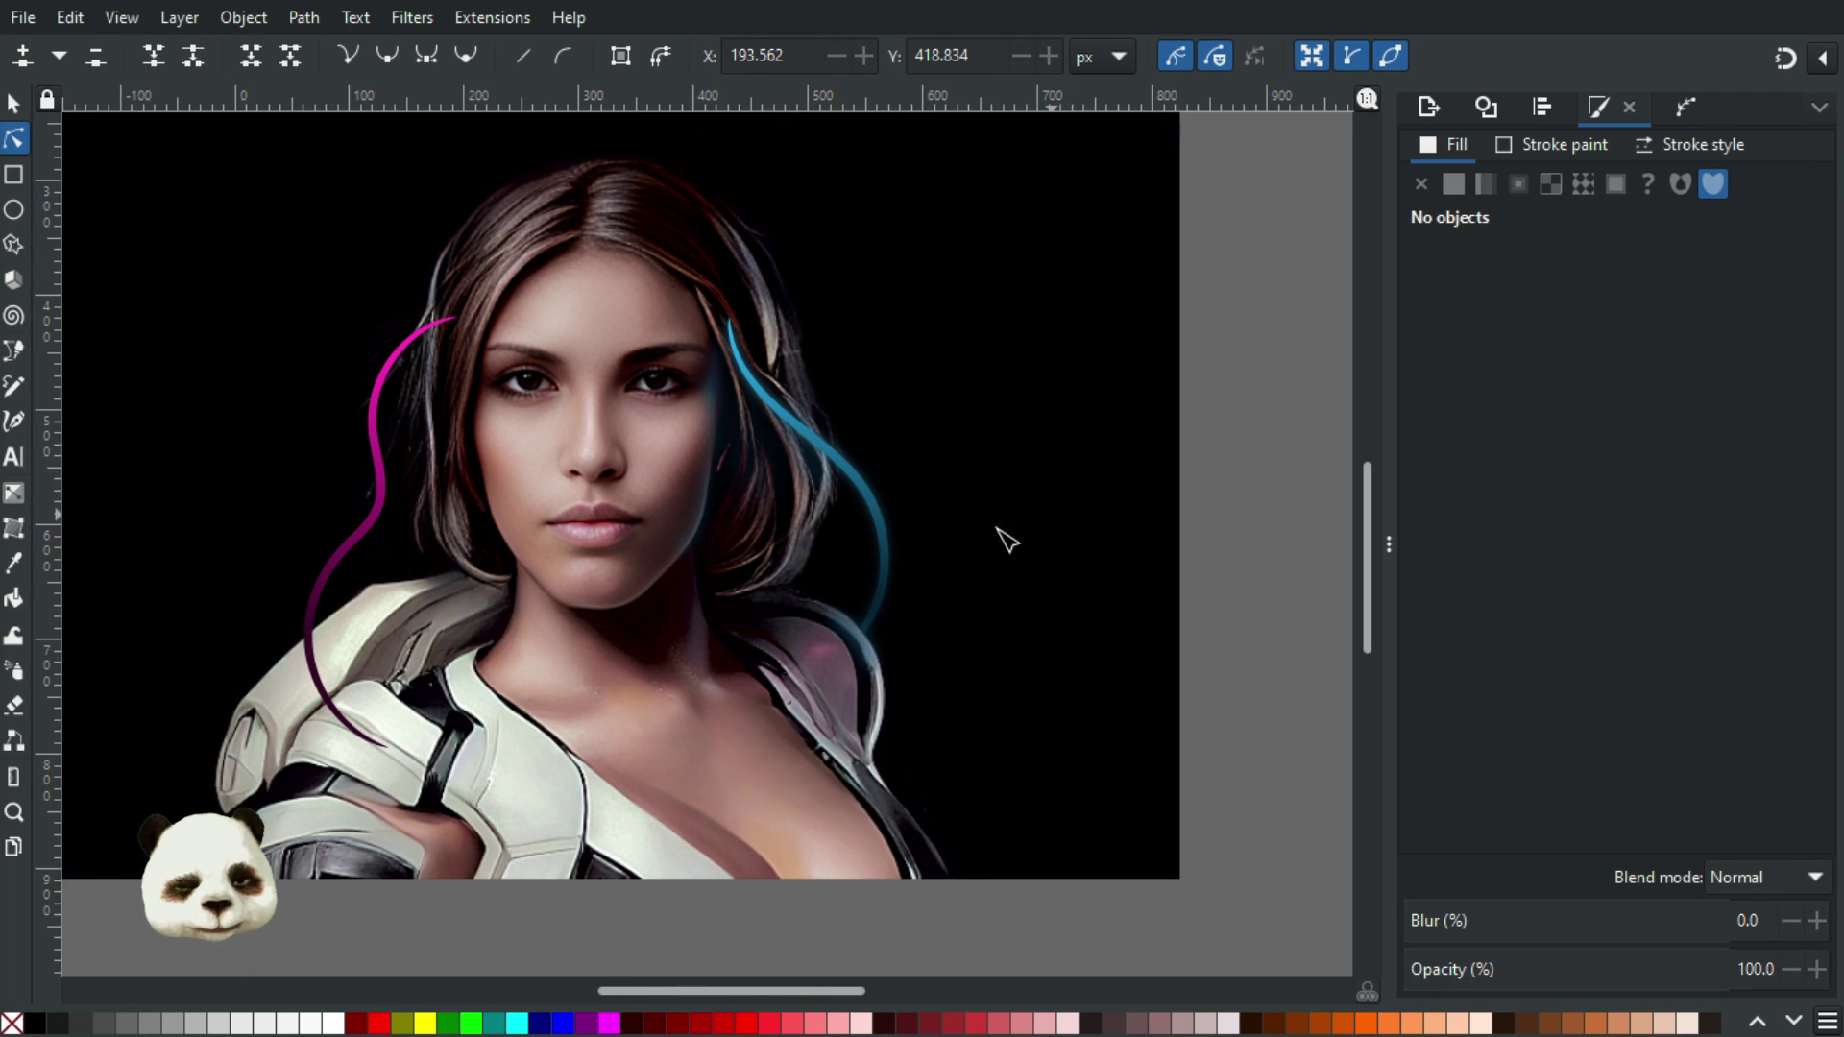
Change the lower gradient stop of the magenta strand to a dark blue hue and deselect the strand
scroll(970, 514, down, 1)
scroll(715, 537, up, 3)
click(174, 574)
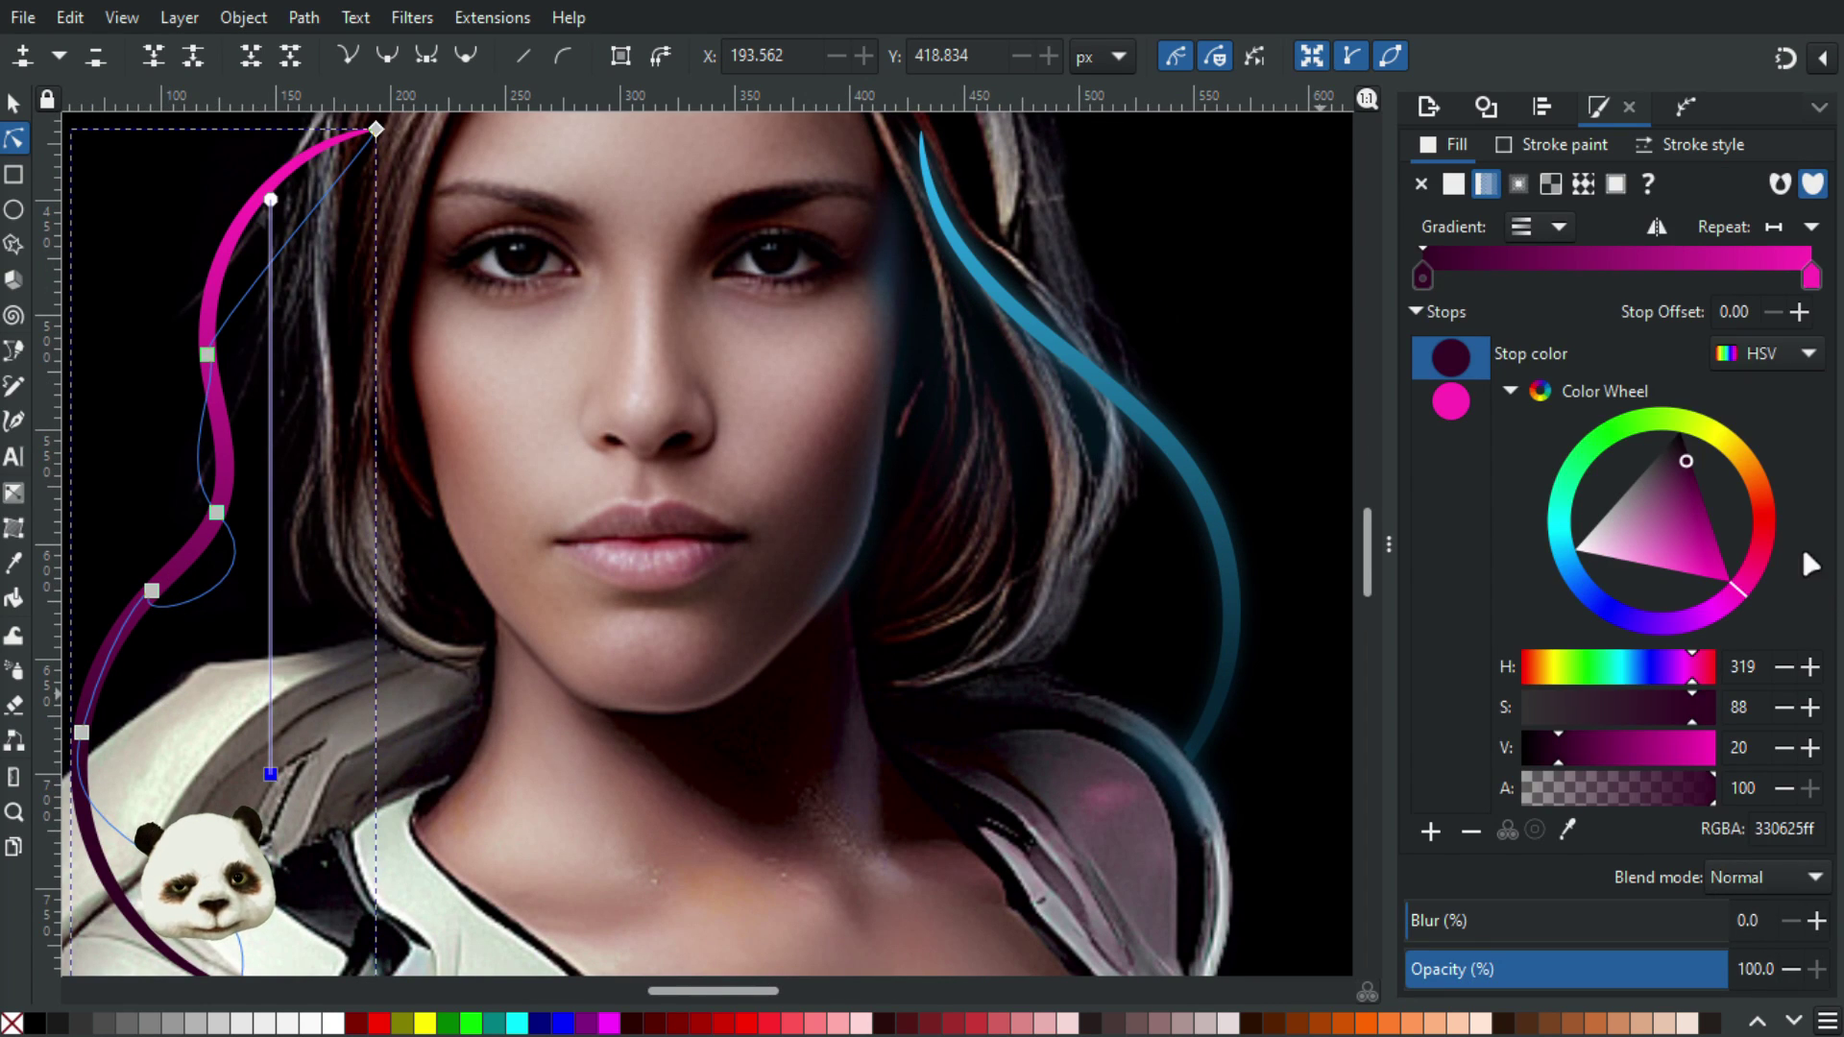
mouse_move(1771, 551)
mouse_down()
mouse_move(1766, 517)
mouse_move(1699, 616)
mouse_move(1627, 637)
mouse_move(1646, 649)
mouse_move(1583, 613)
mouse_move(1594, 641)
mouse_up()
click(1306, 378)
scroll(1292, 380, down, 5)
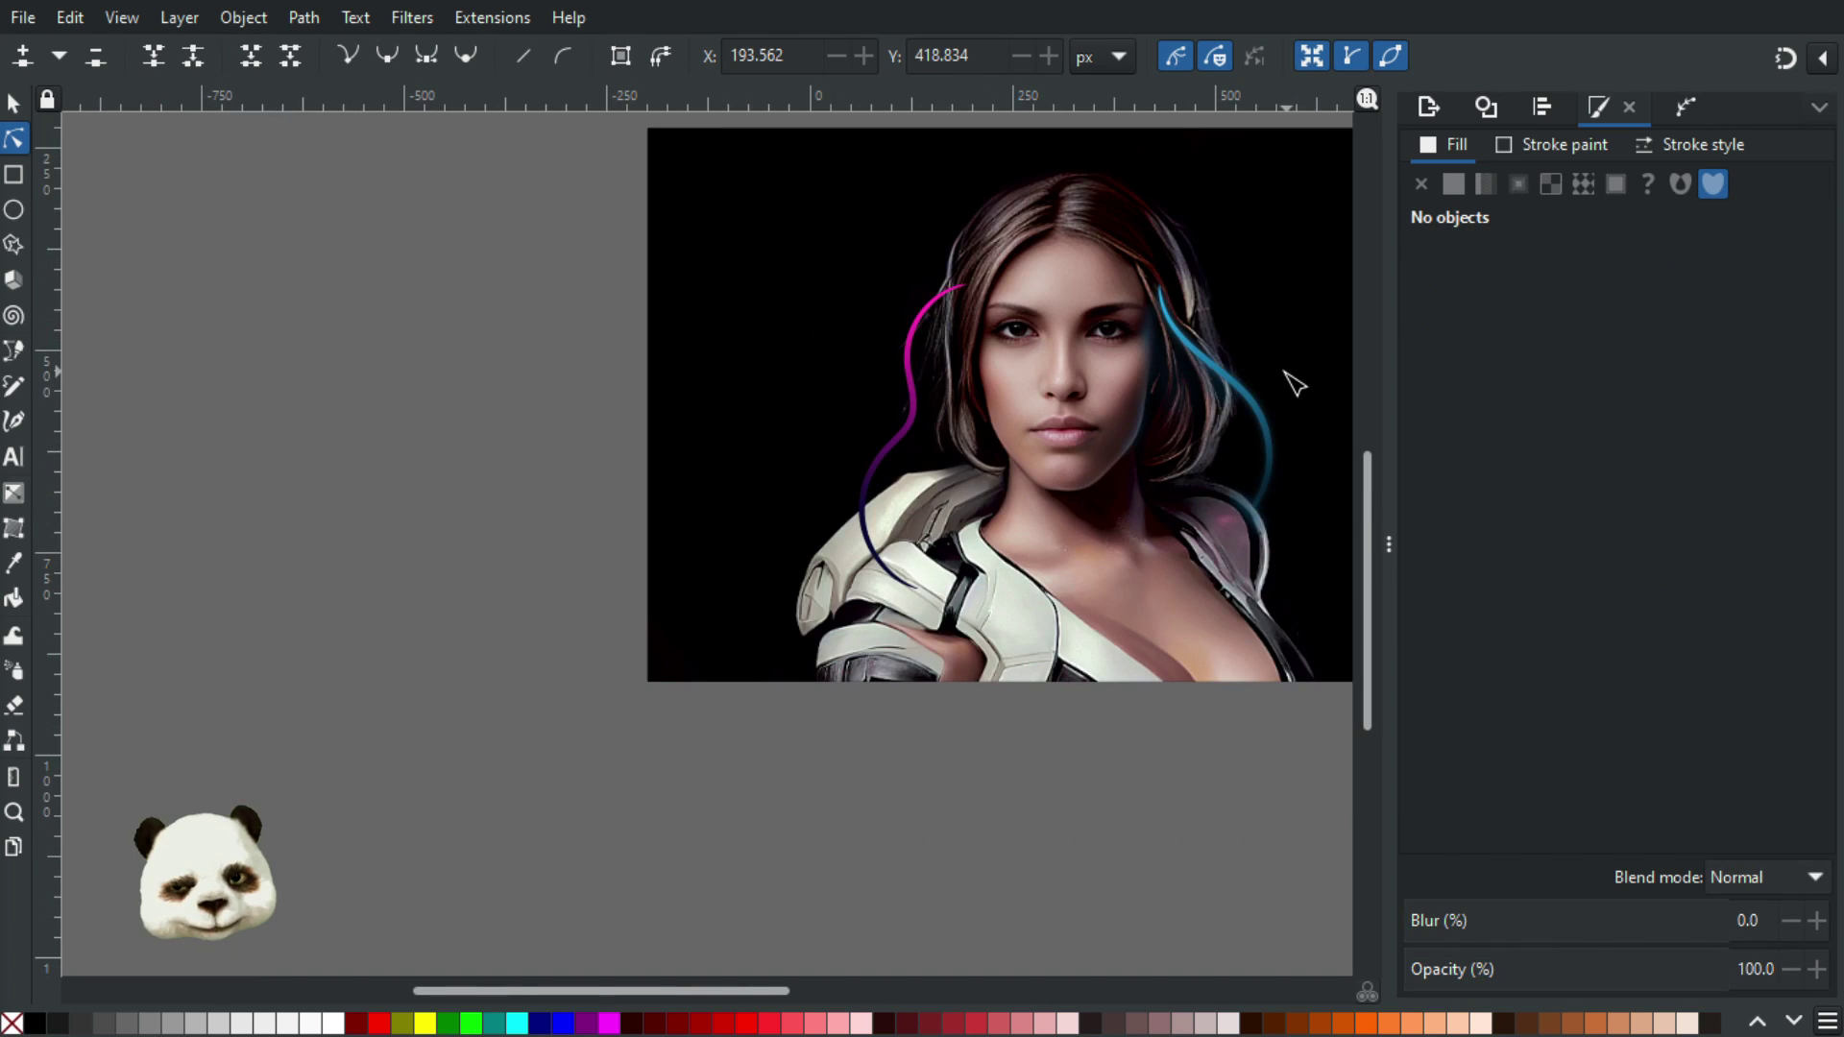
scroll(816, 357, up, 4)
scroll(698, 512, up, 3)
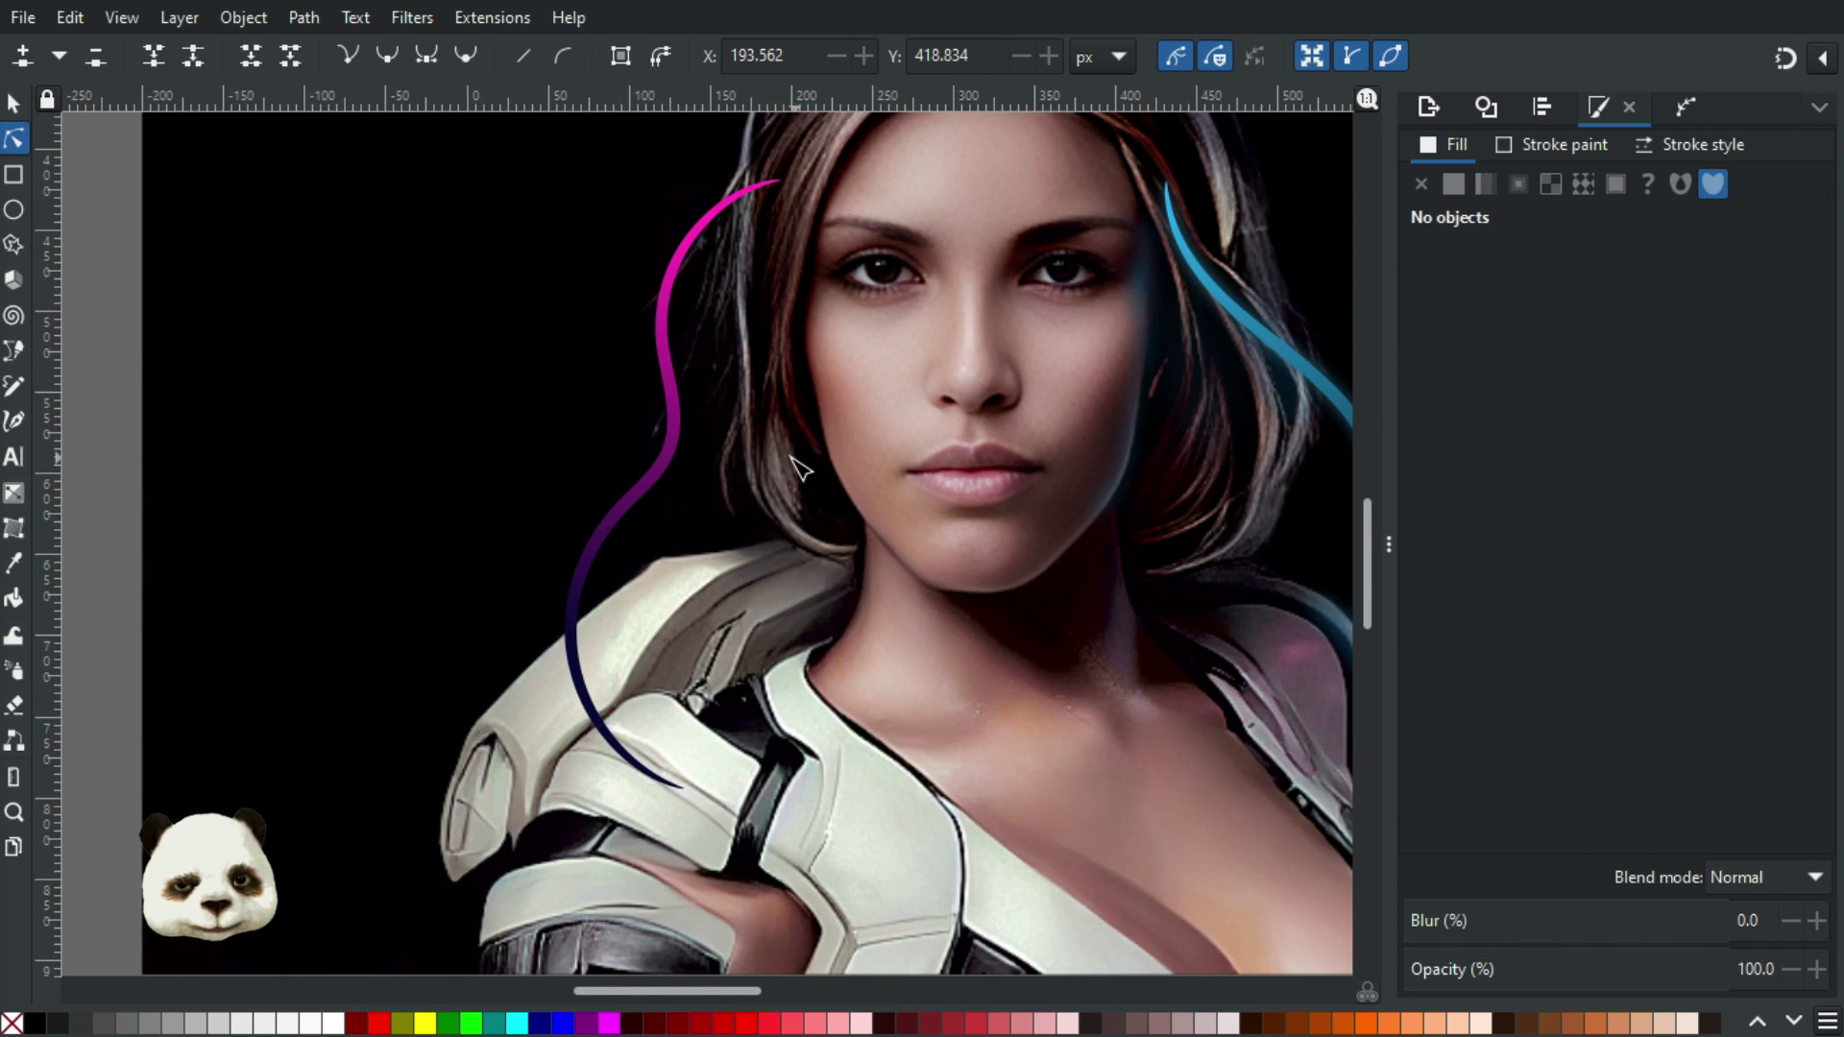
scroll(403, 557, up, 3)
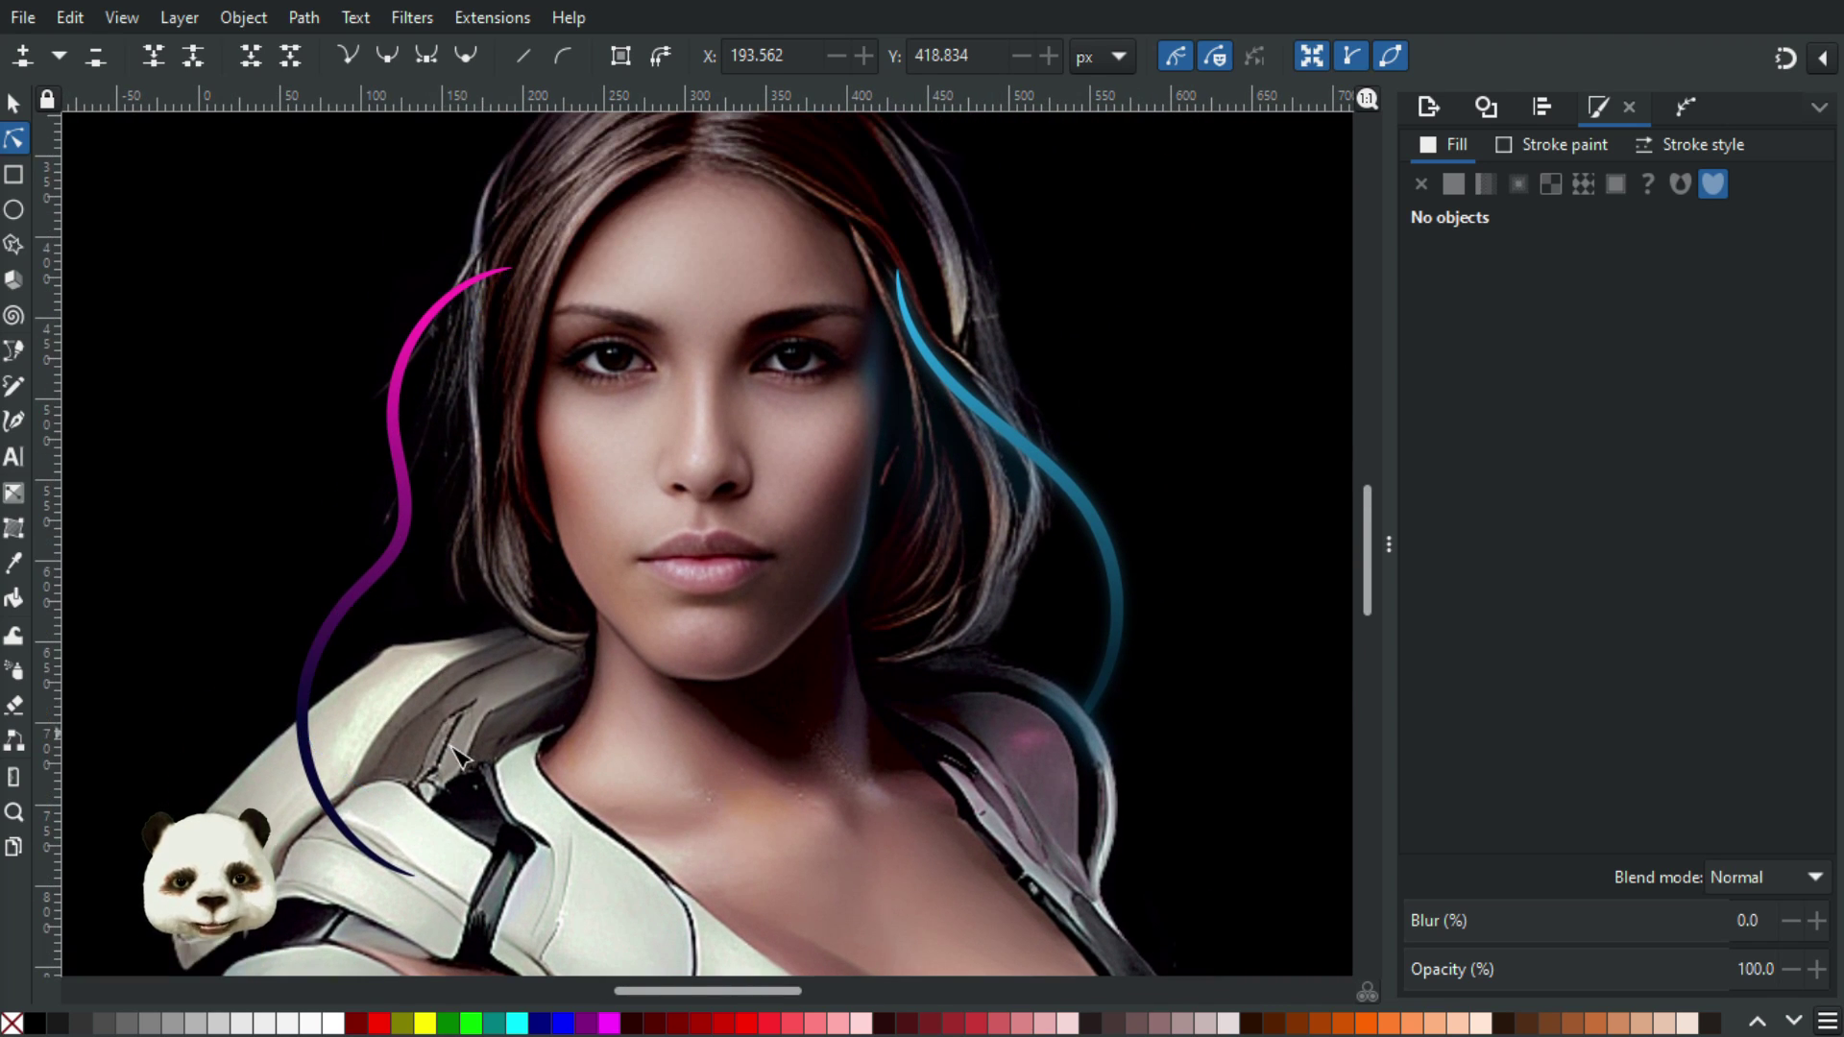
scroll(317, 413, down, 5)
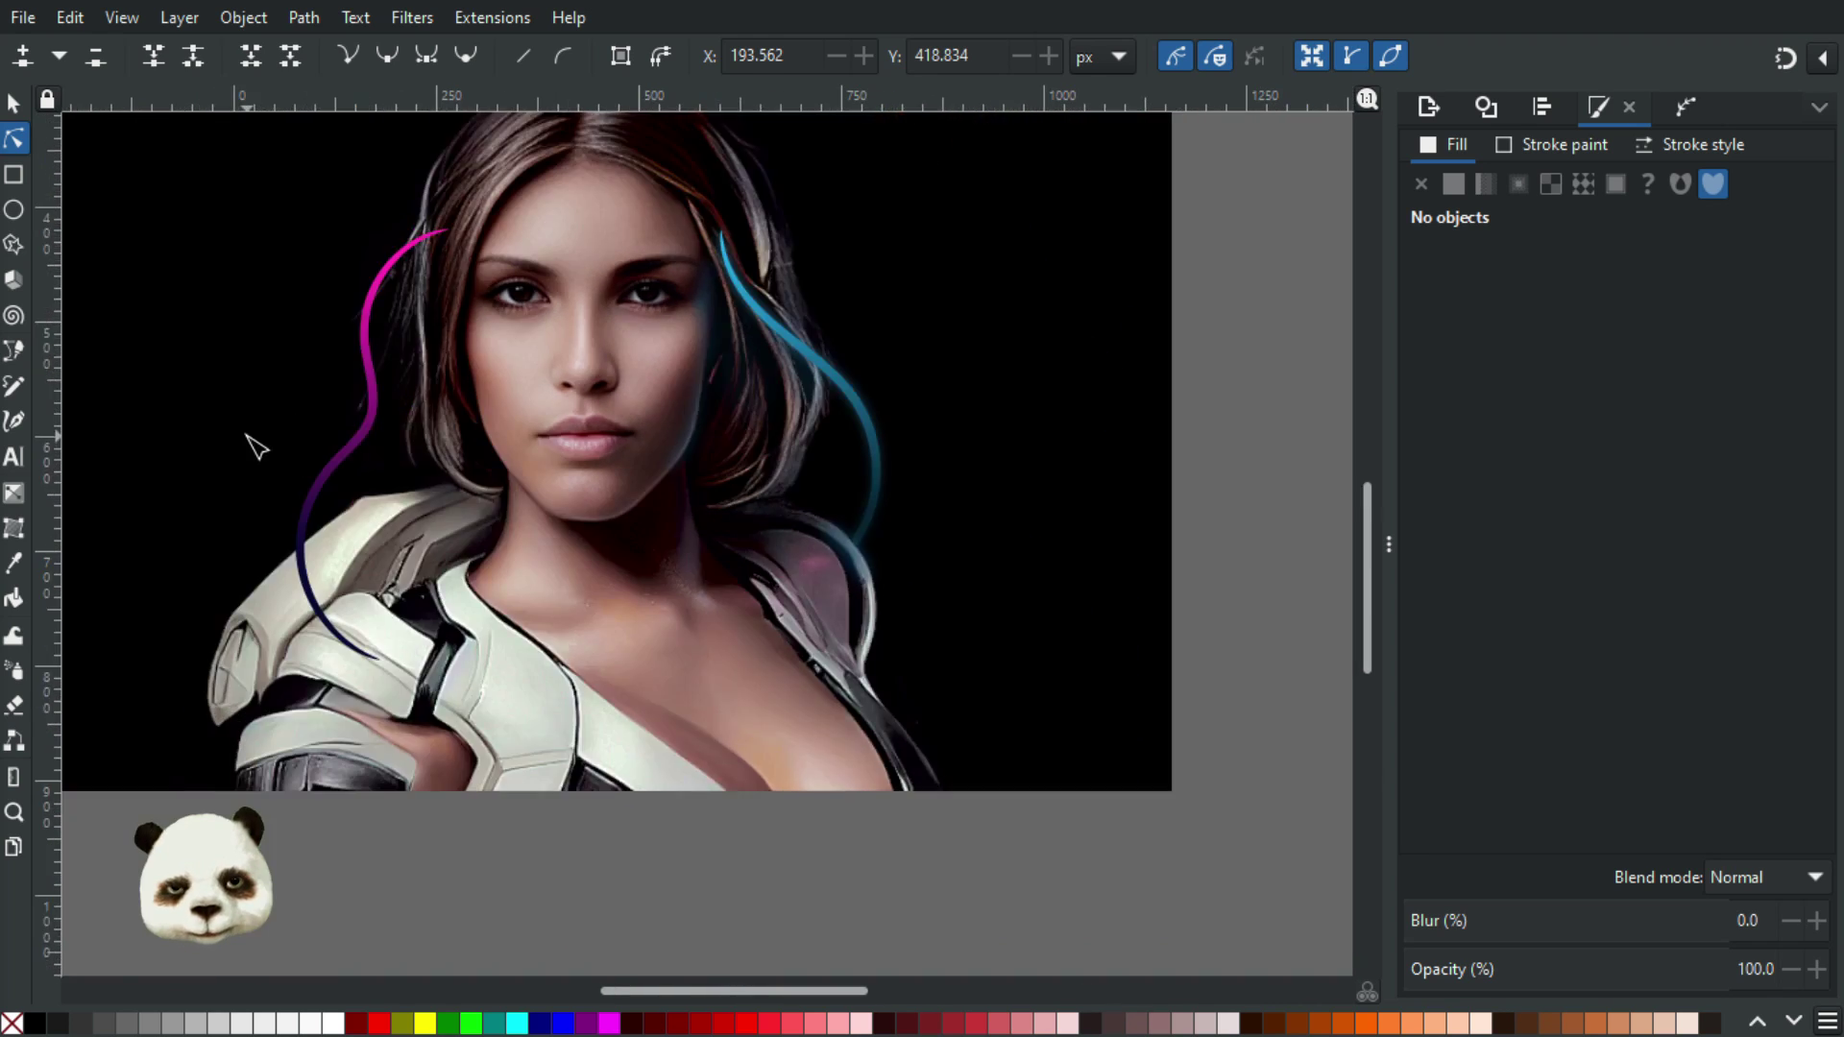
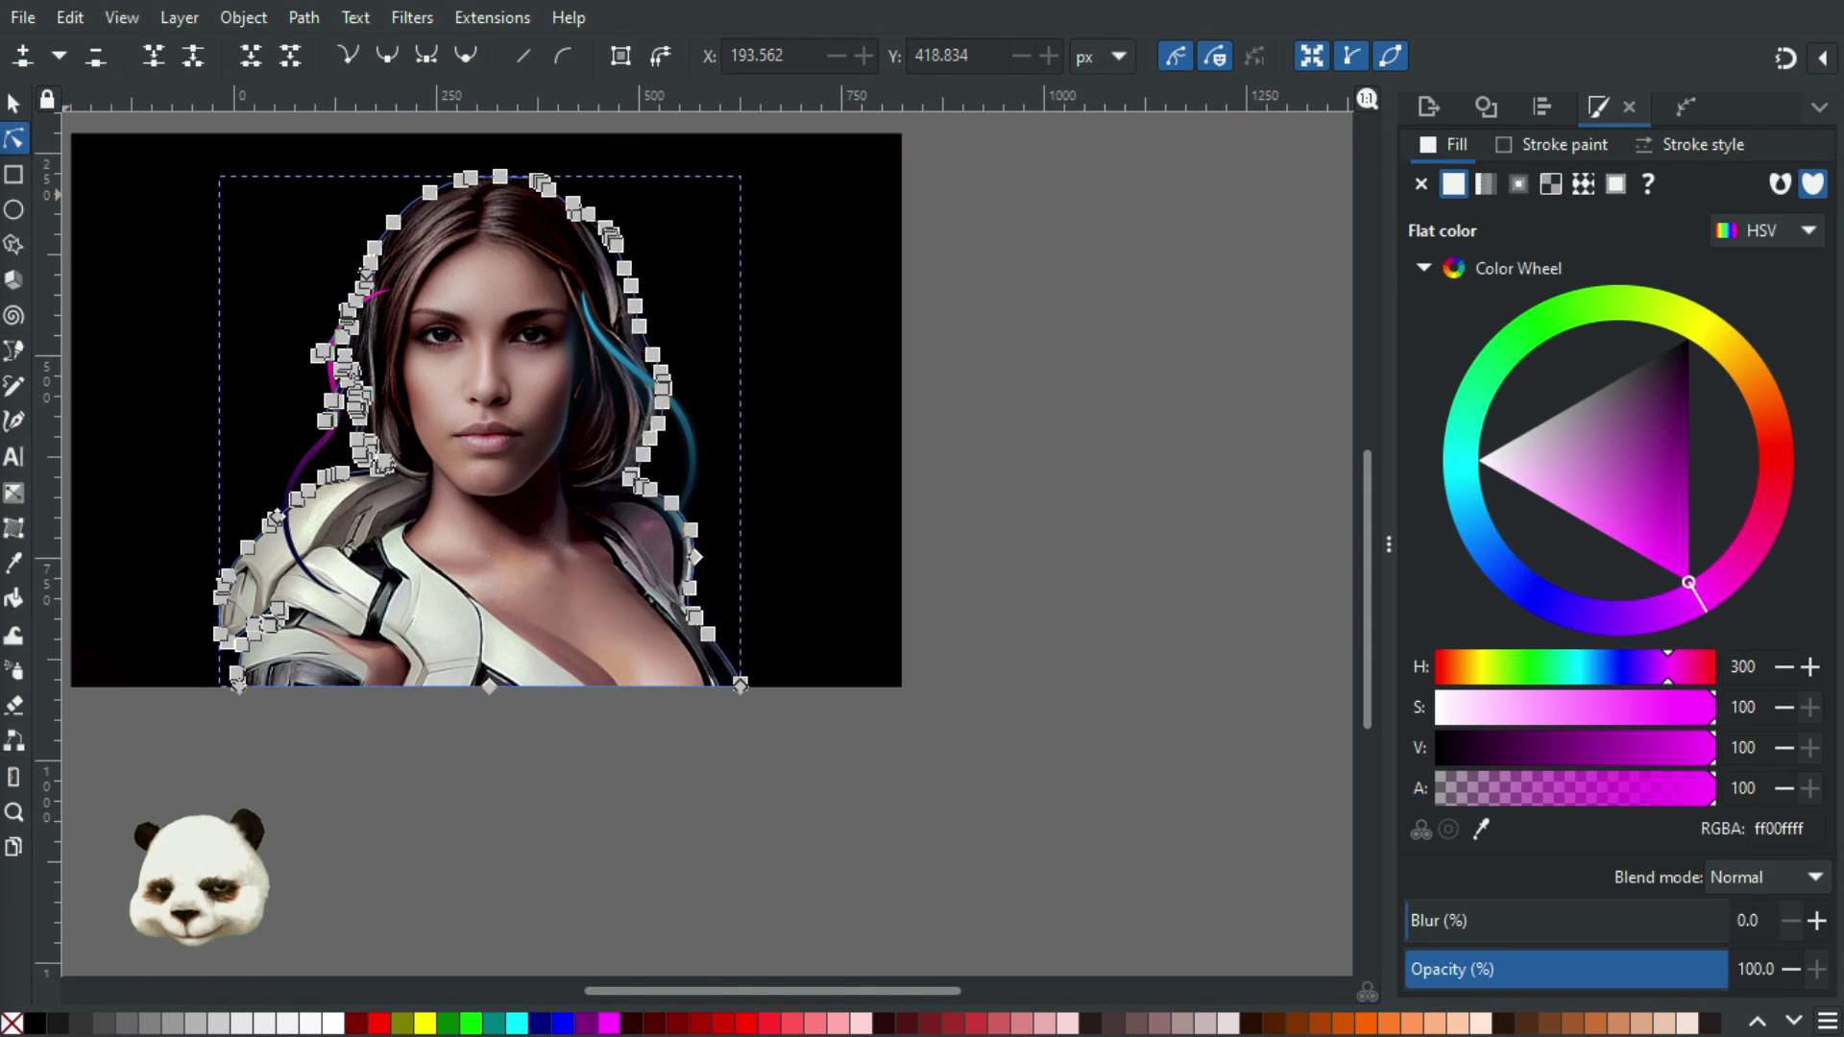
Raise the magenta silhouette to the top of the stack with the woman's image directly beneath it, covering the light strands
key(Escape)
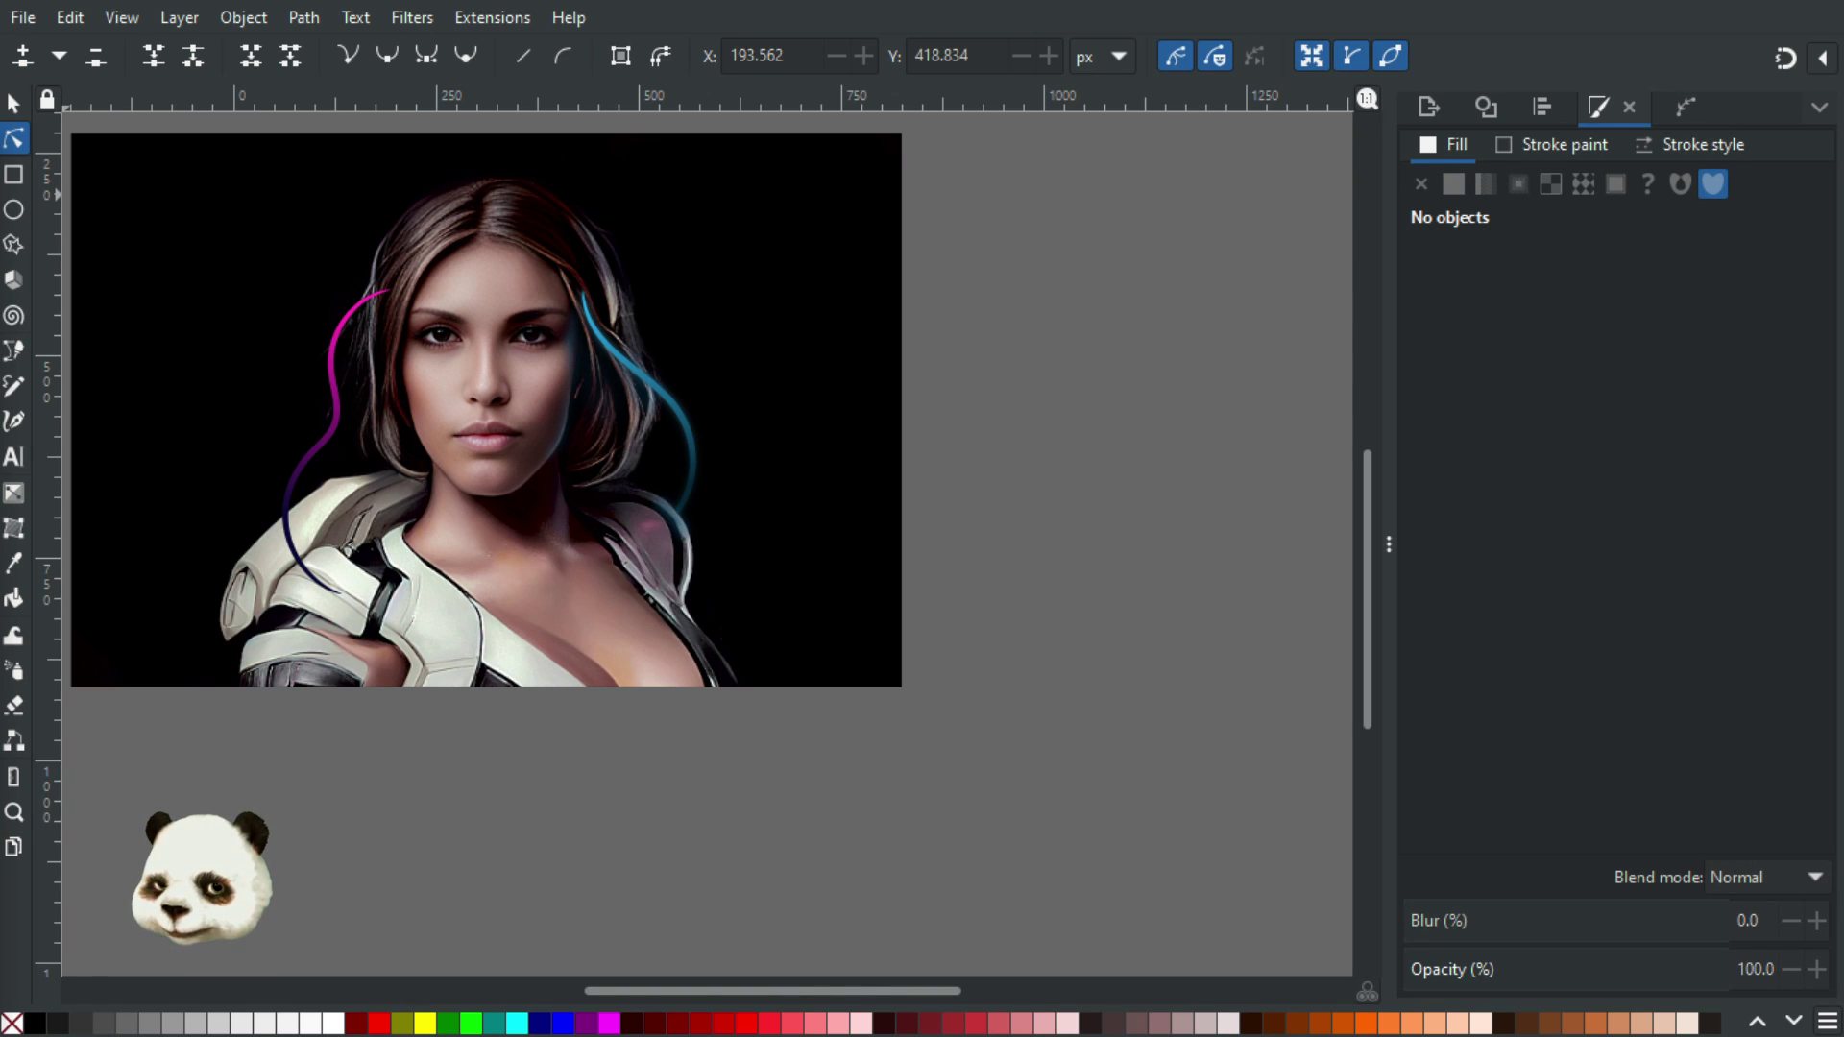
click(488, 432)
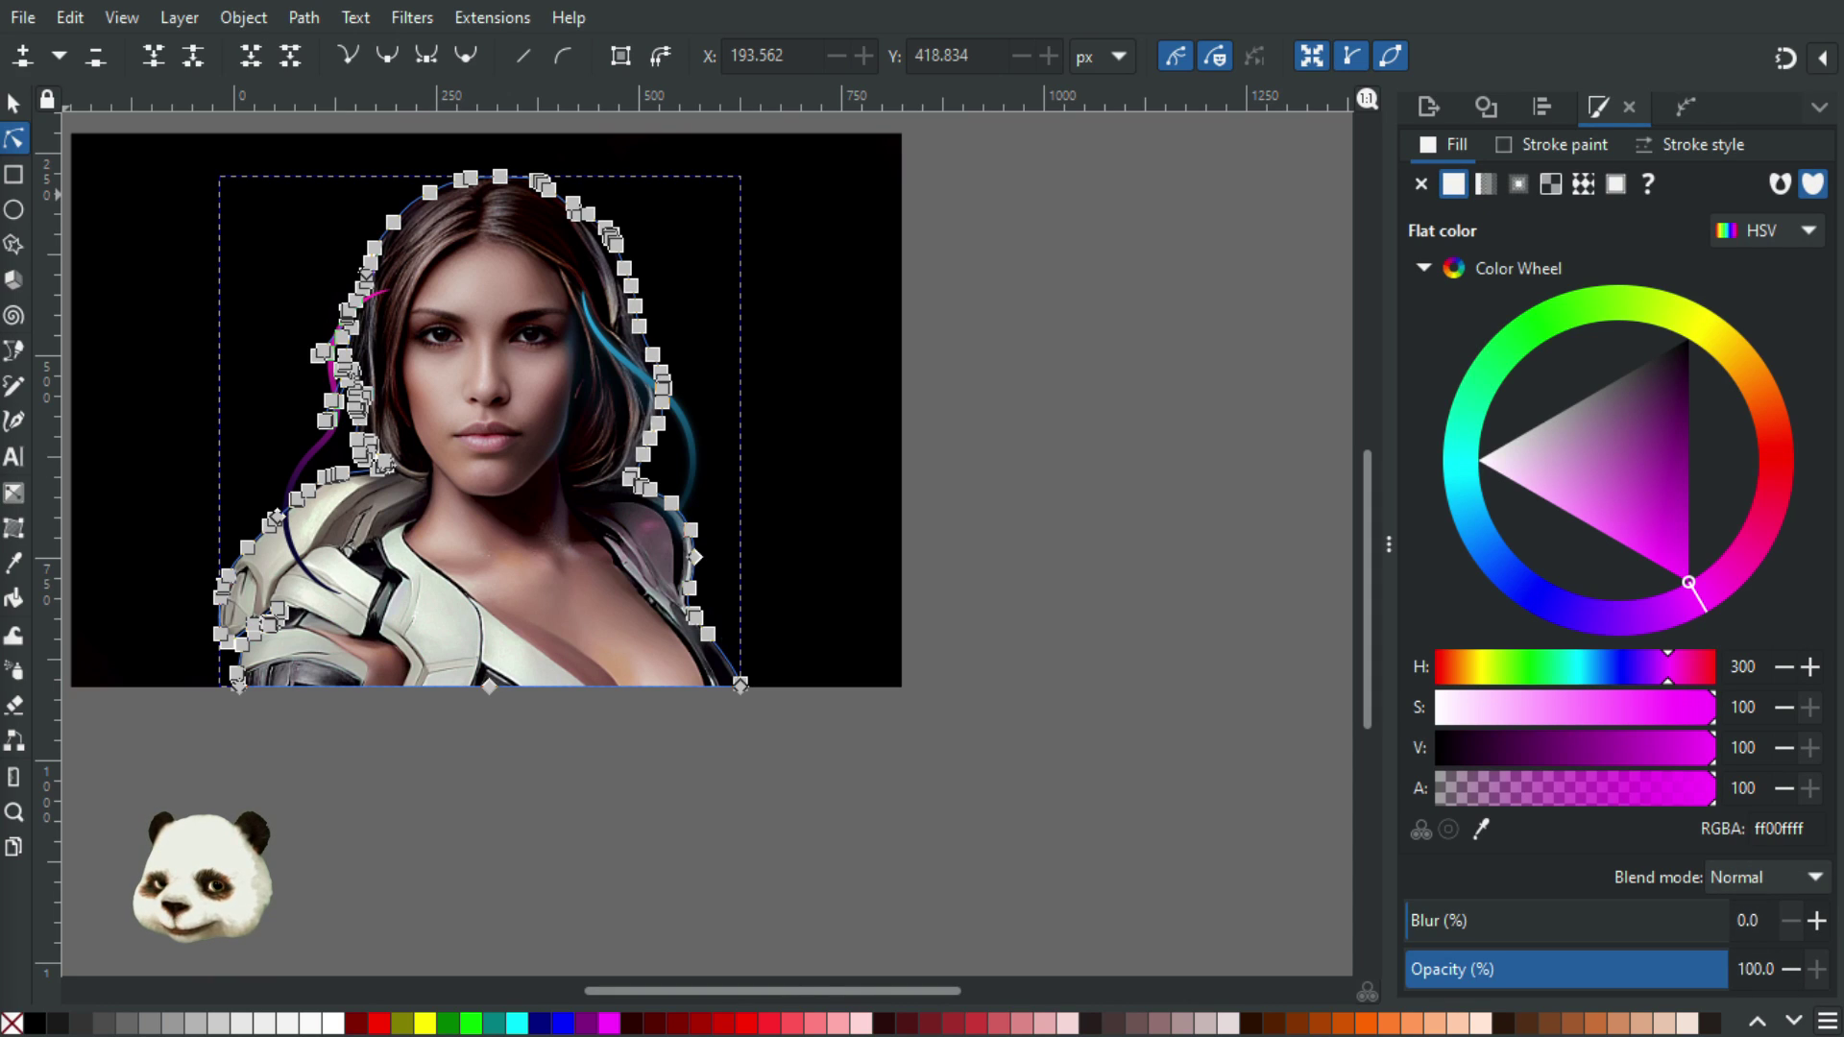
key(Home)
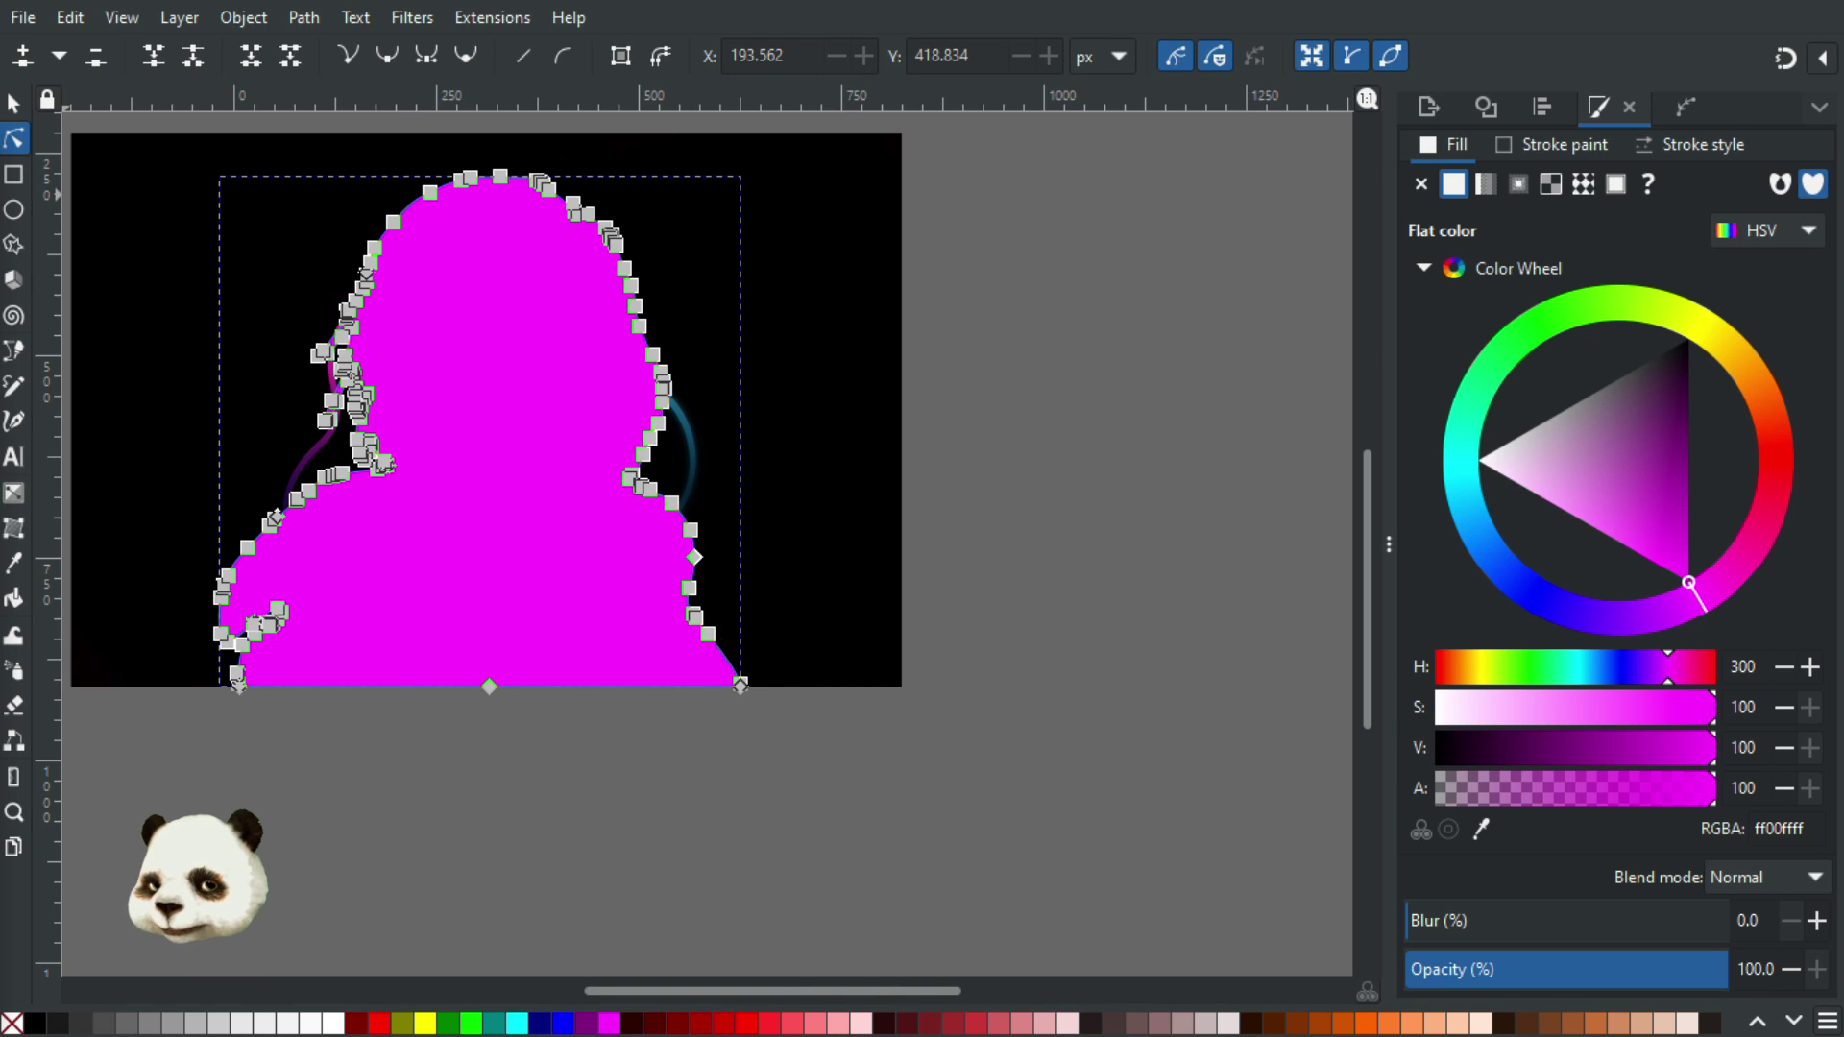
click(807, 336)
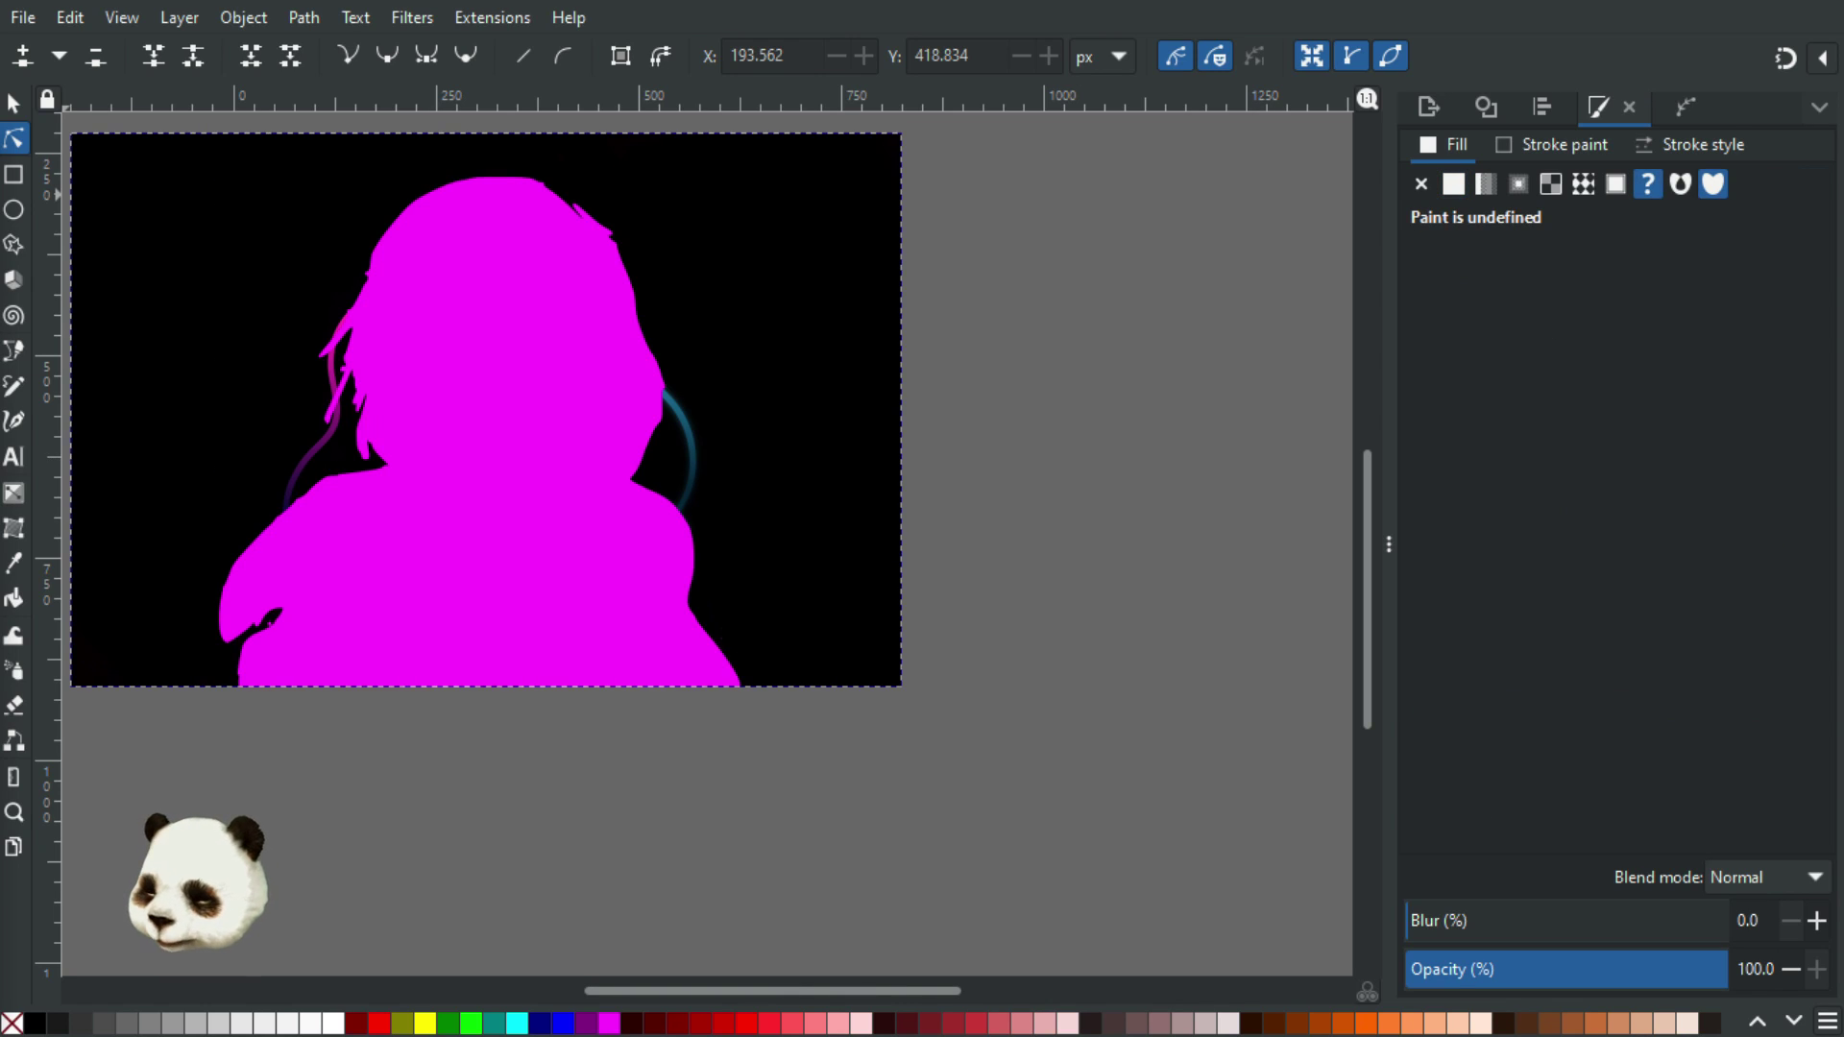
key(Home)
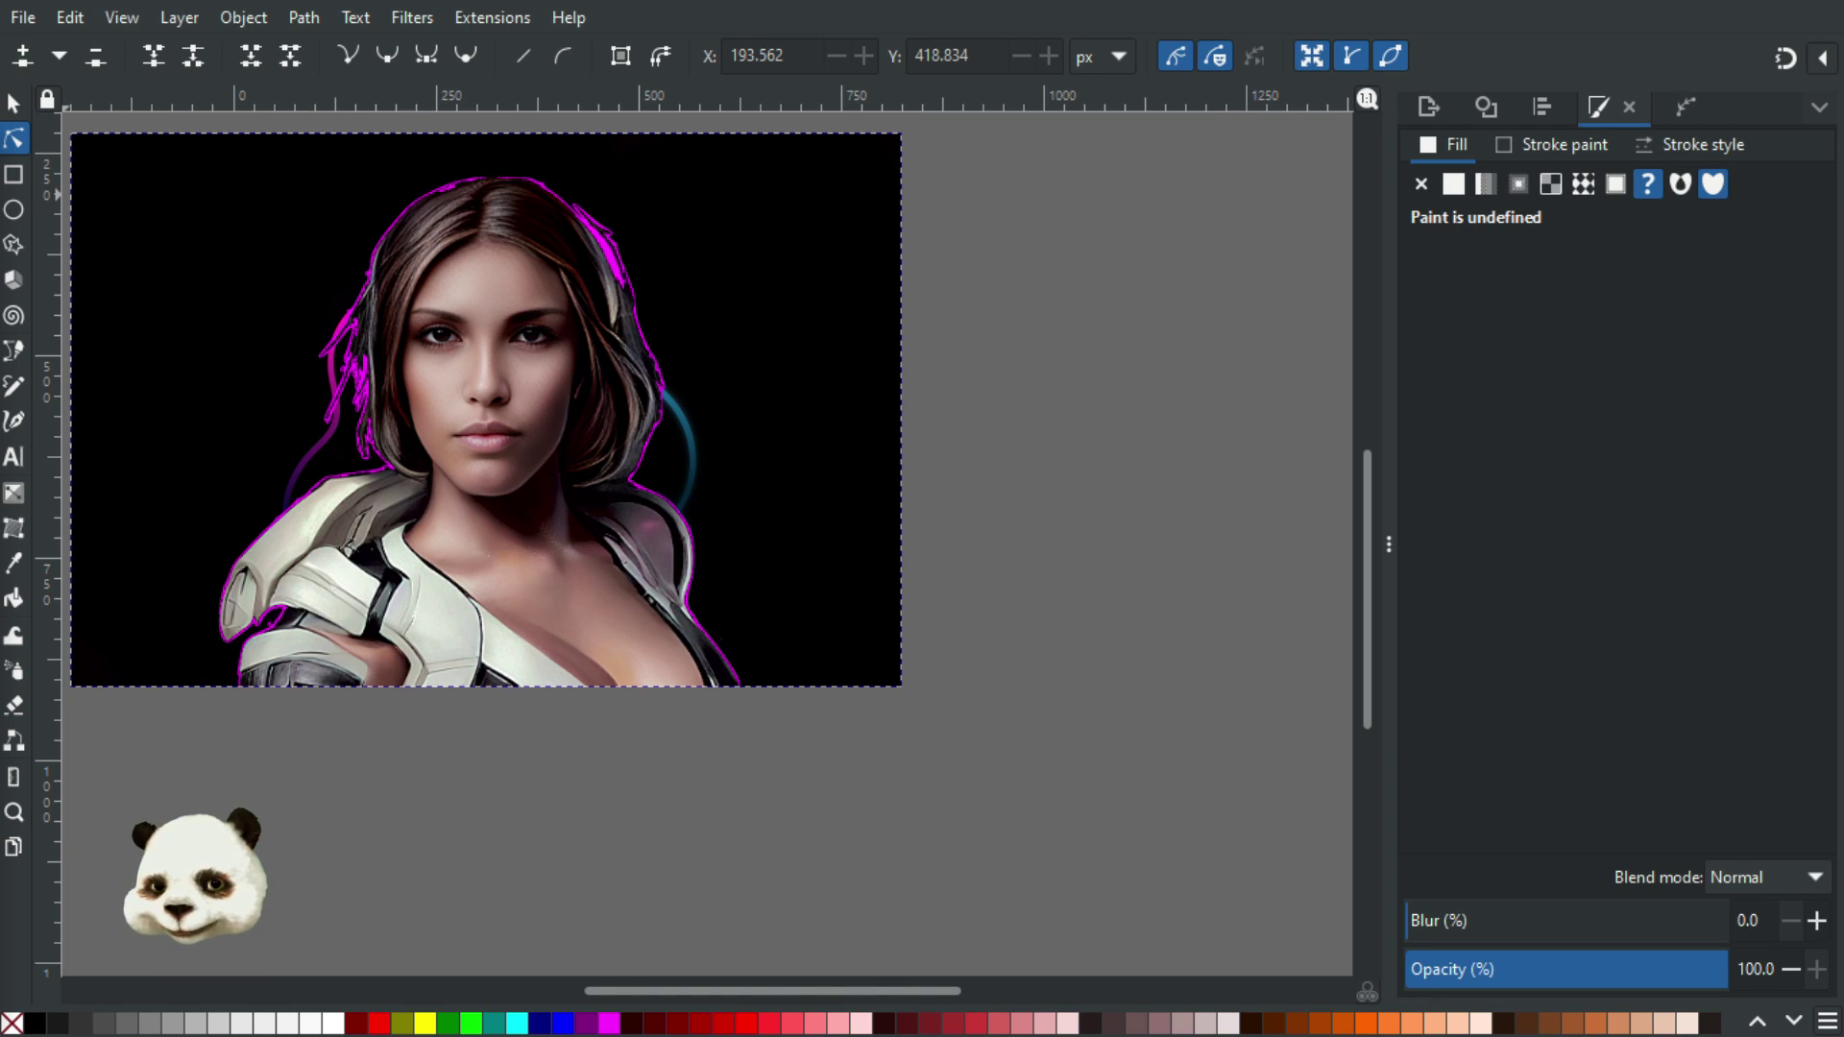
ctrl+scroll(186, 555, up, 2)
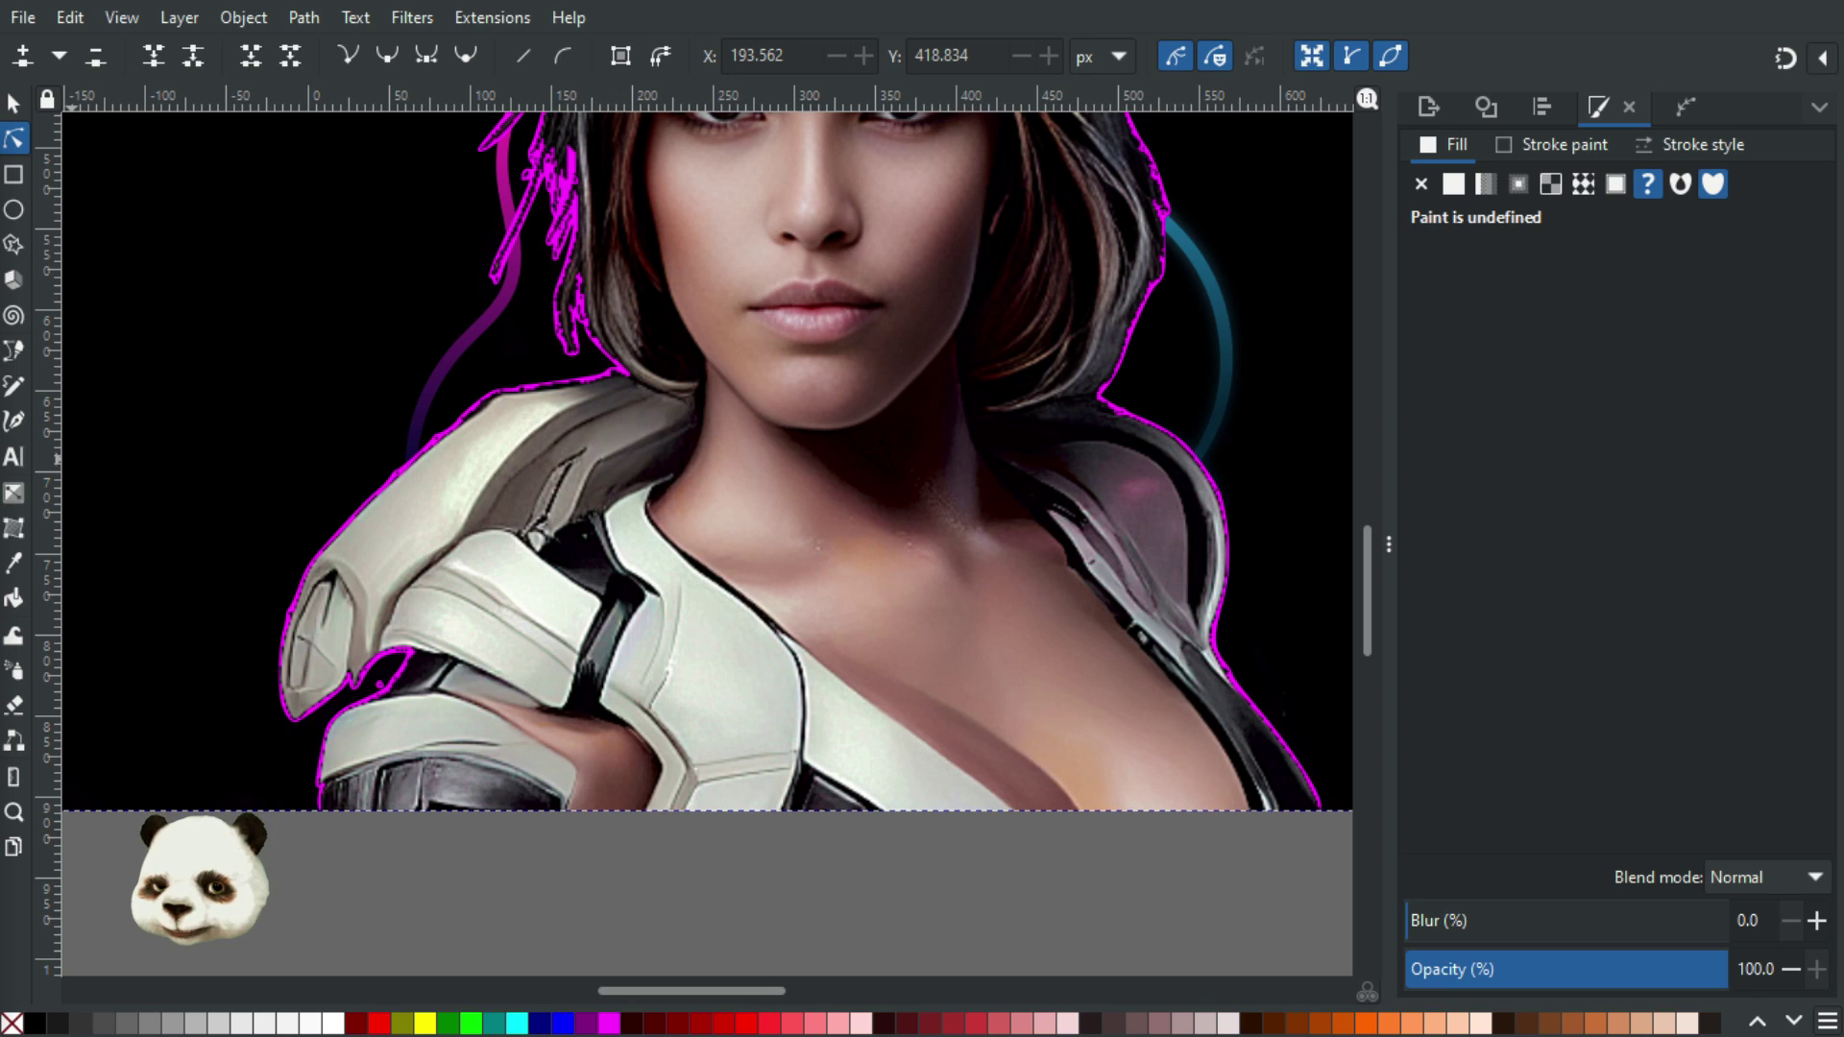
key(Page_Down)
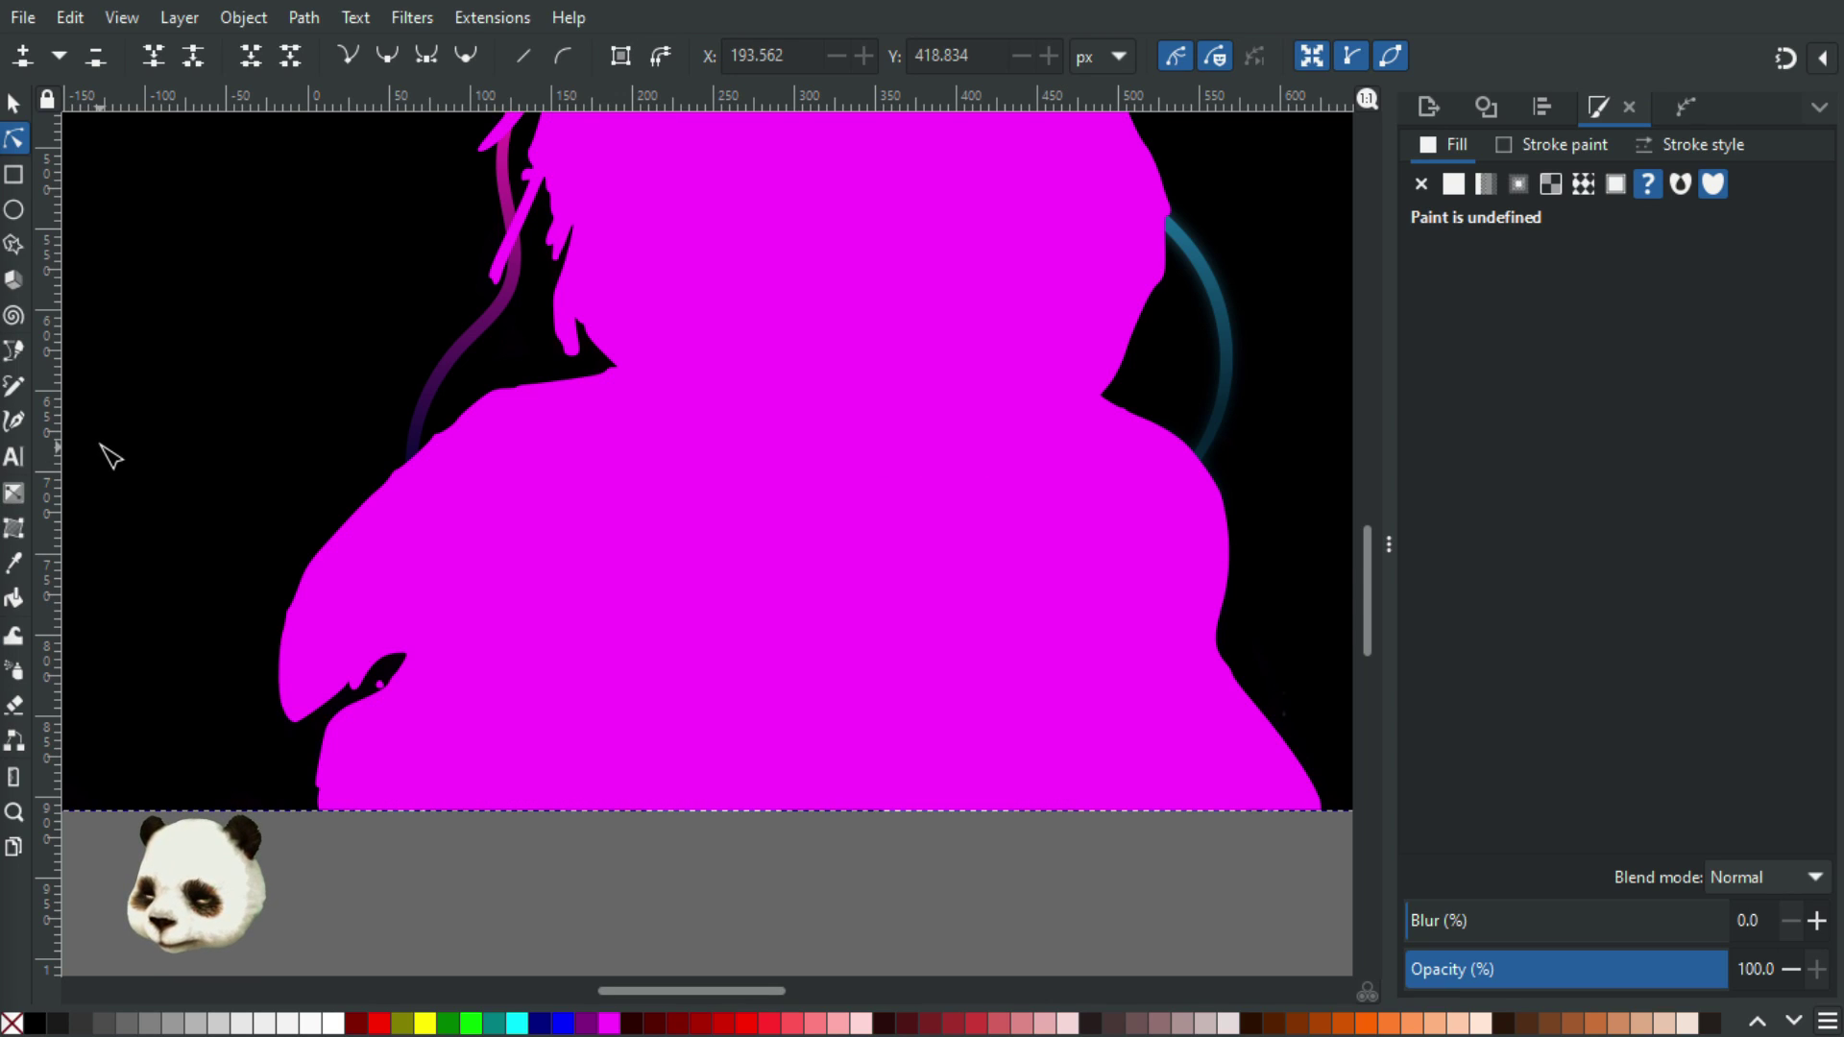
Draw a four-sided shape about 212 by 146 px over the shoulder armor where the magenta strand passes, and set its opacity to 100%
key(b)
click(366, 383)
click(554, 461)
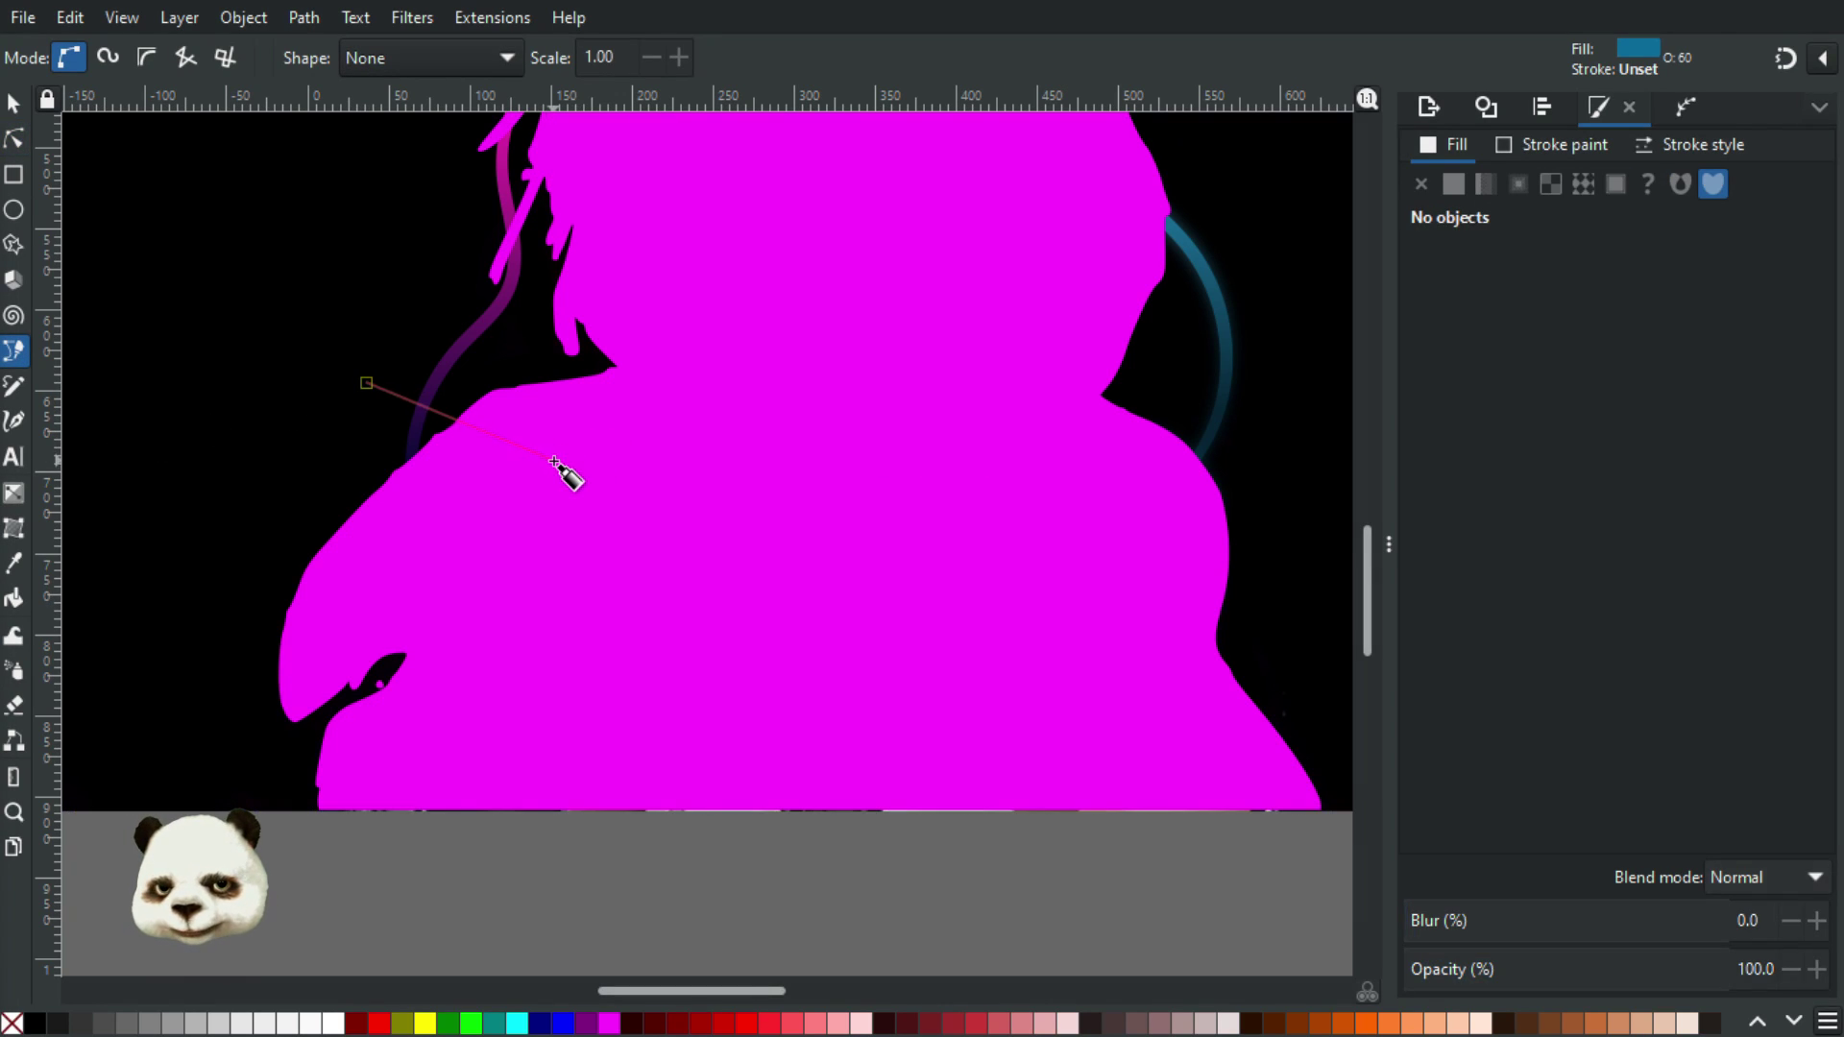
drag(463, 617, 485, 621)
click(212, 540)
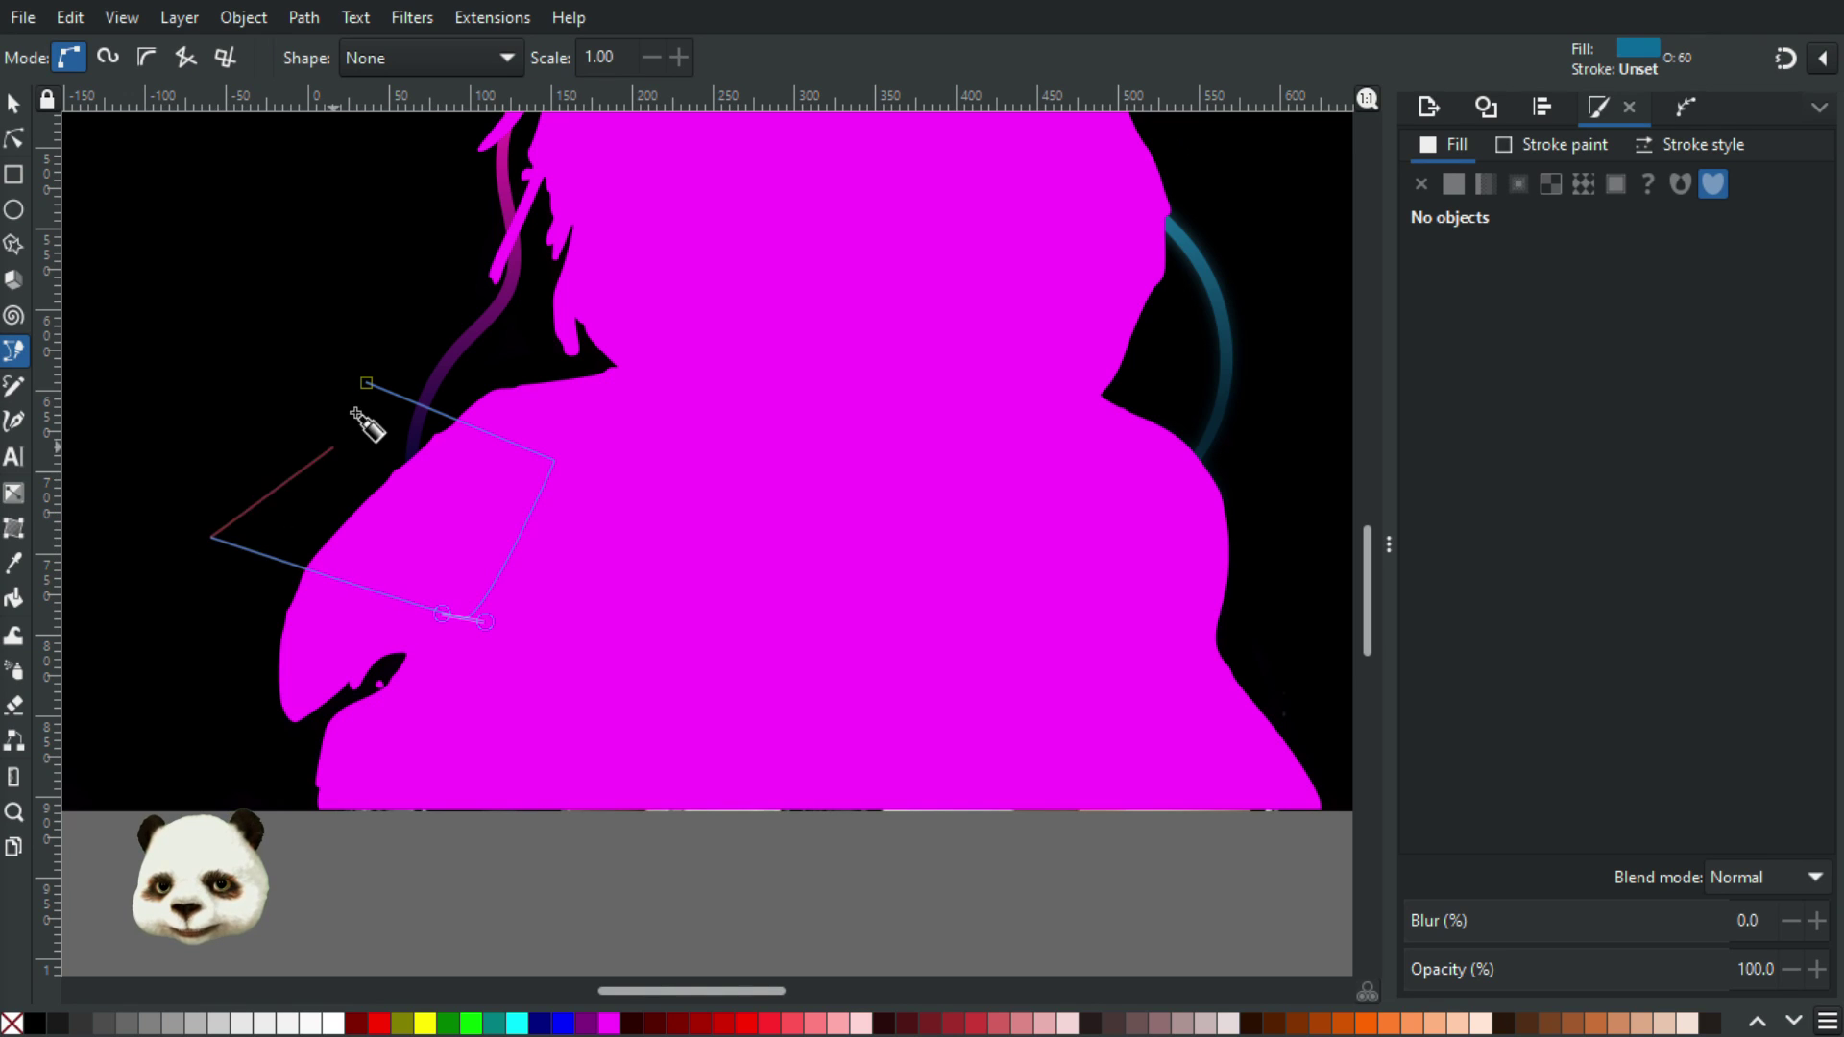
click(366, 383)
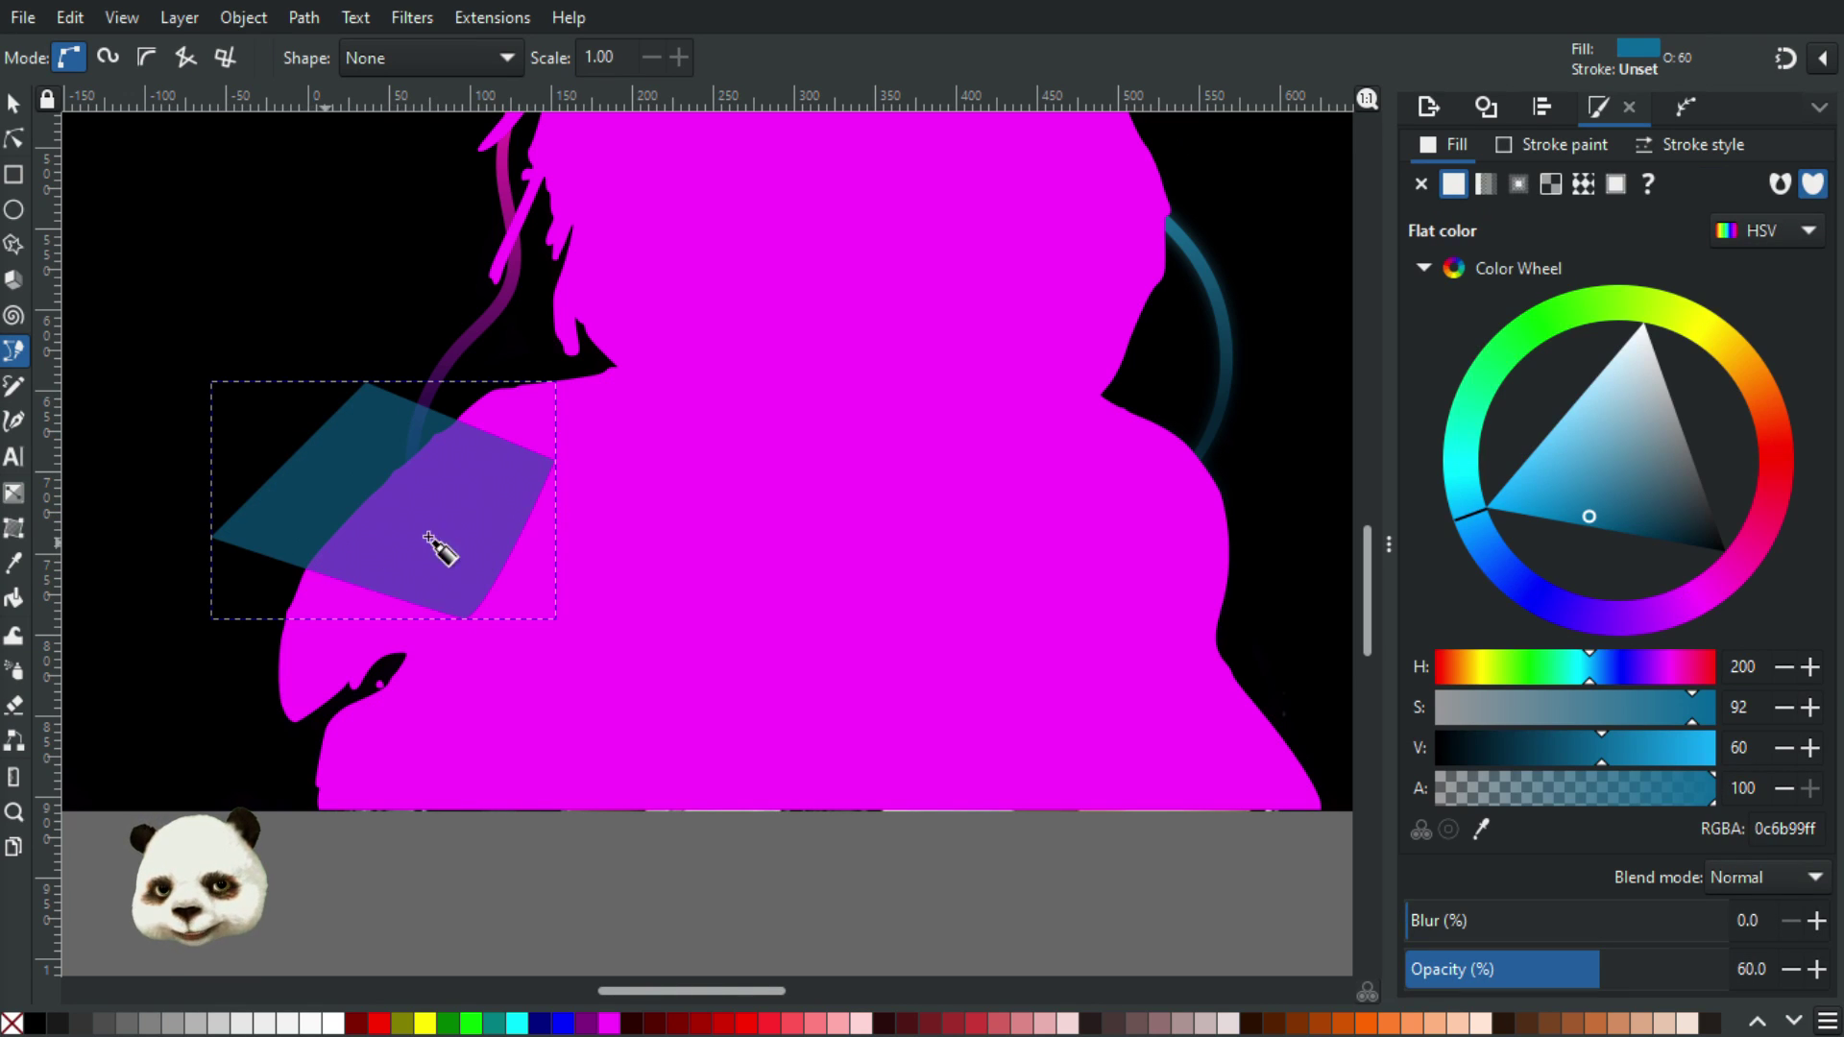
drag(1617, 973, 1820, 974)
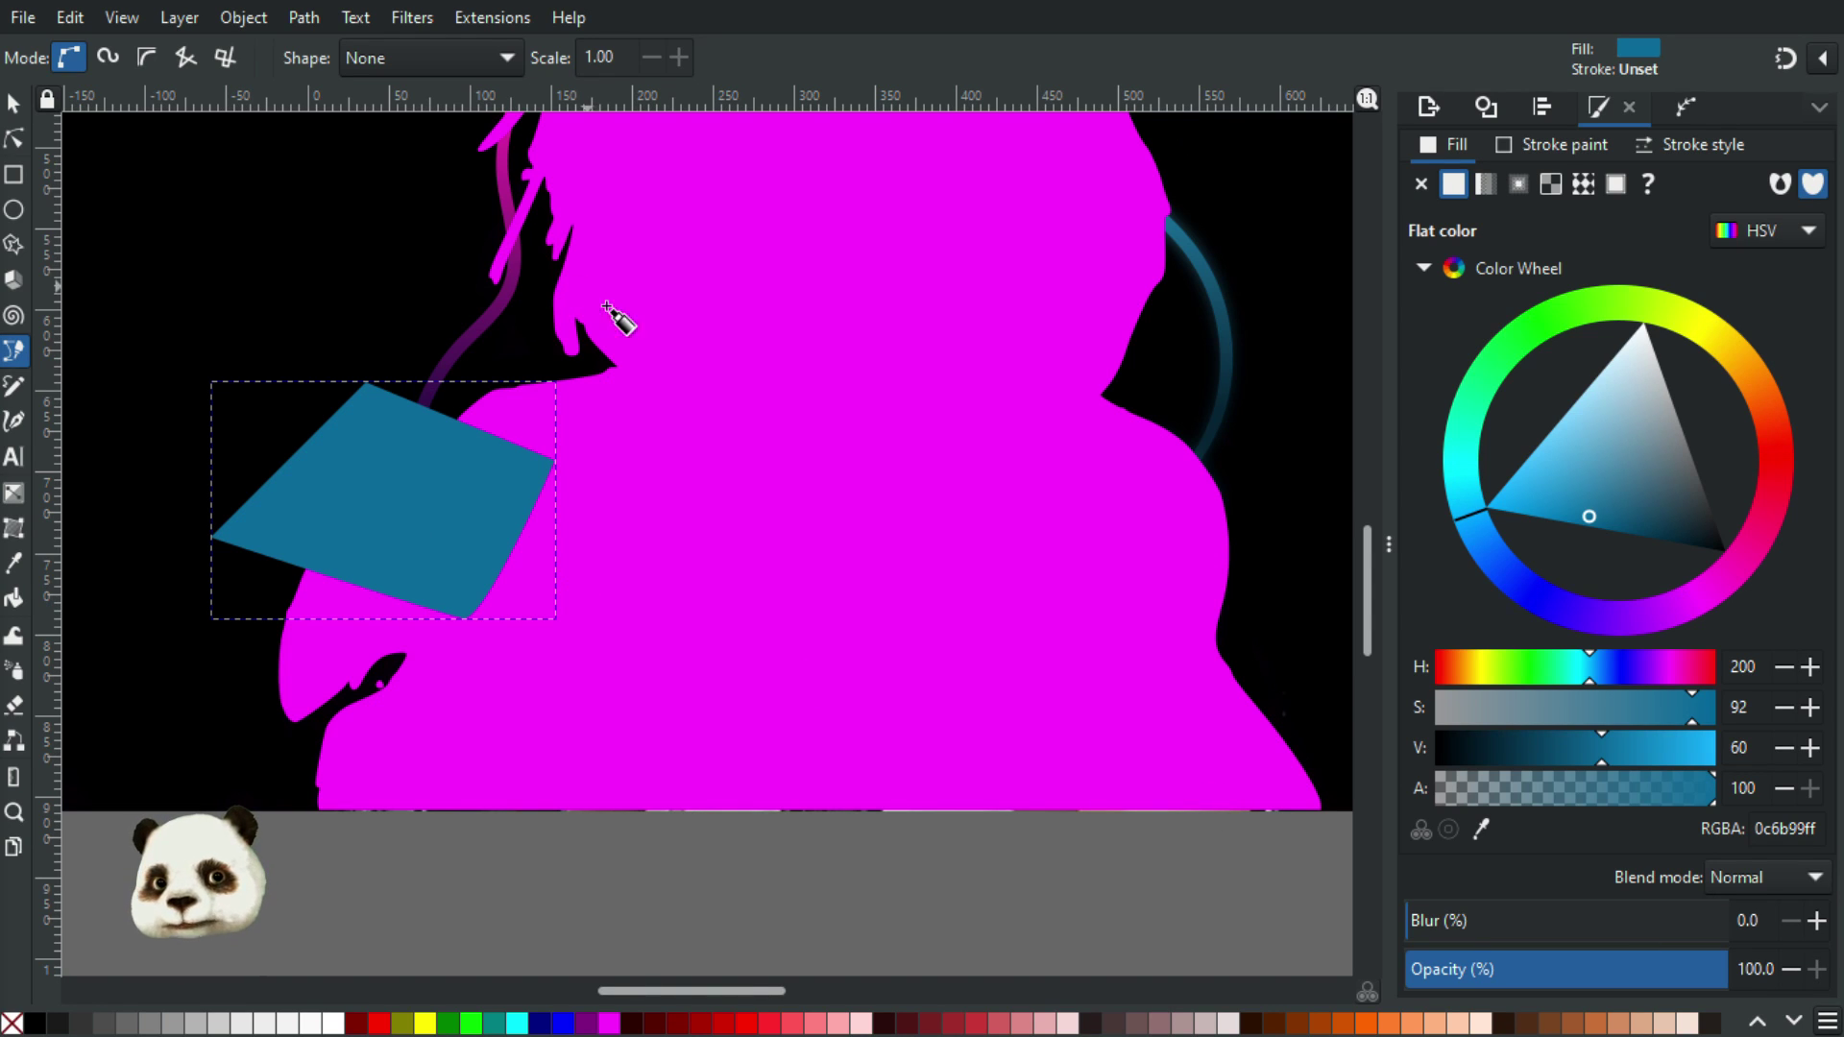
Intersect the four-sided shape with the magenta silhouette, keeping only the overlapping shoulder area
click(13, 102)
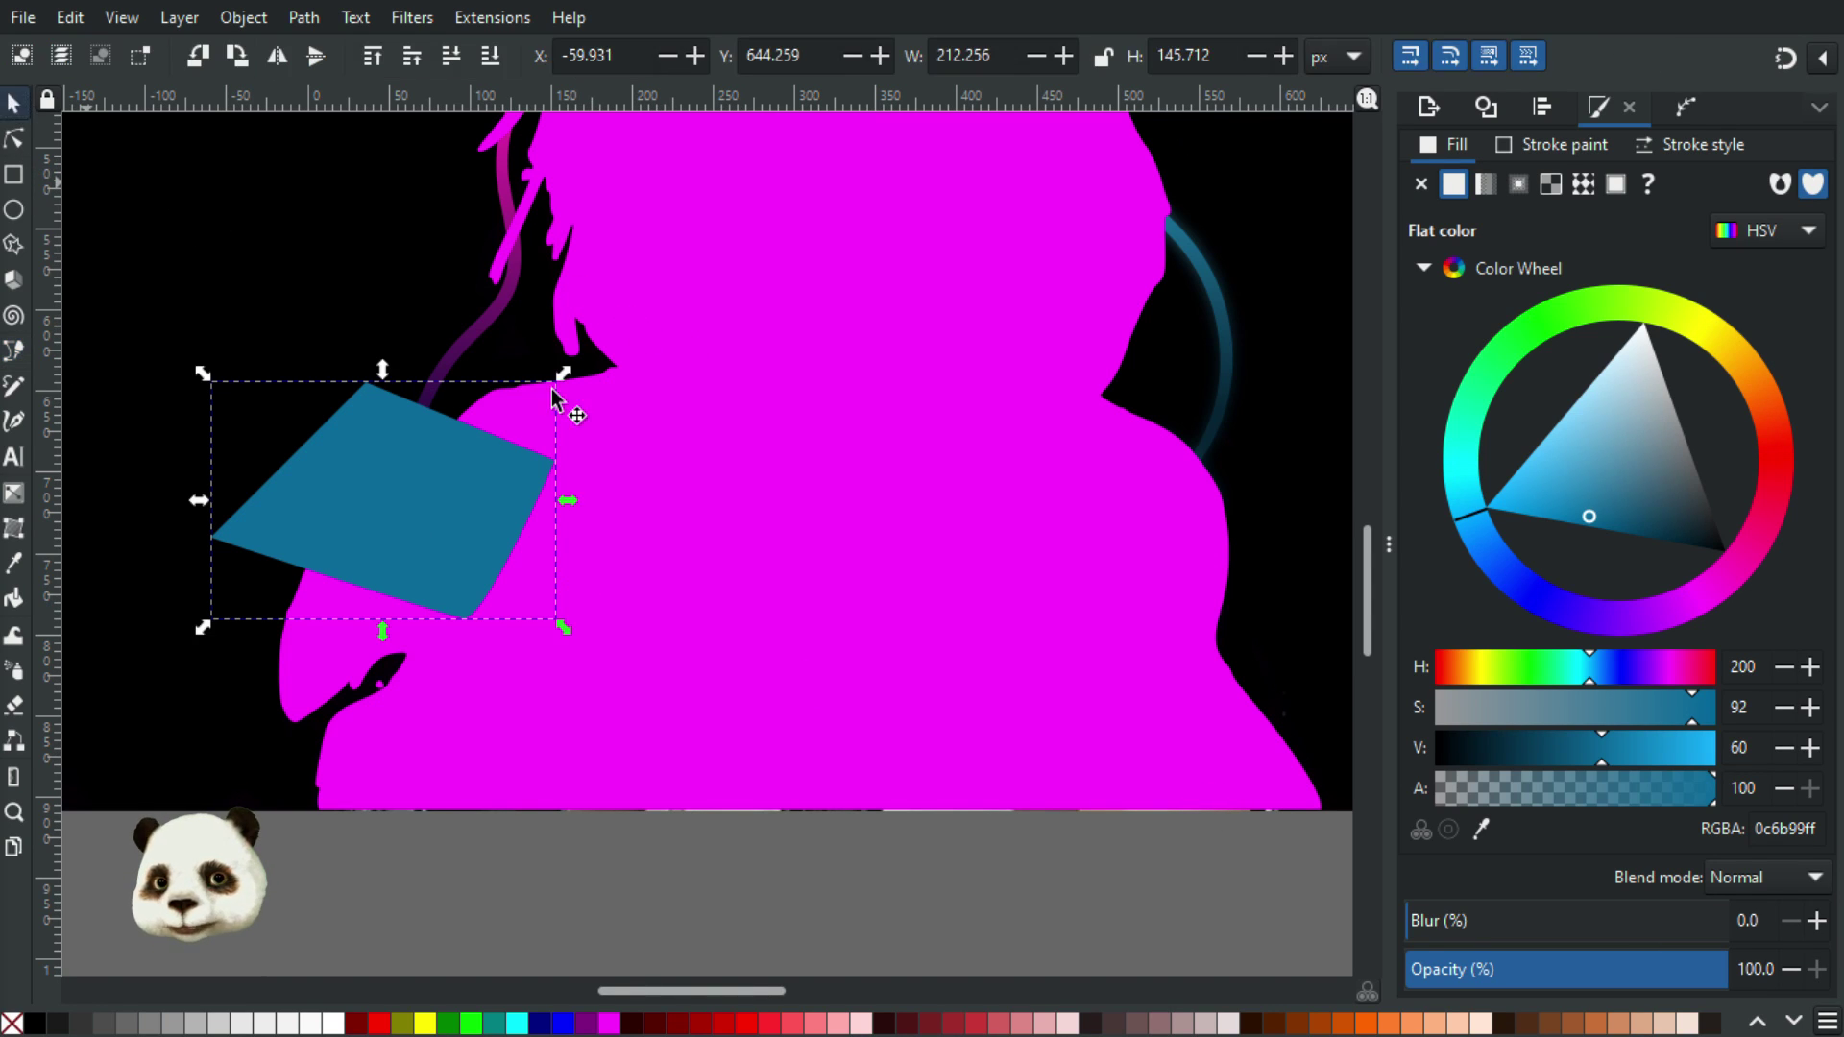
shift+click(694, 501)
key(ctrl+asterisk)
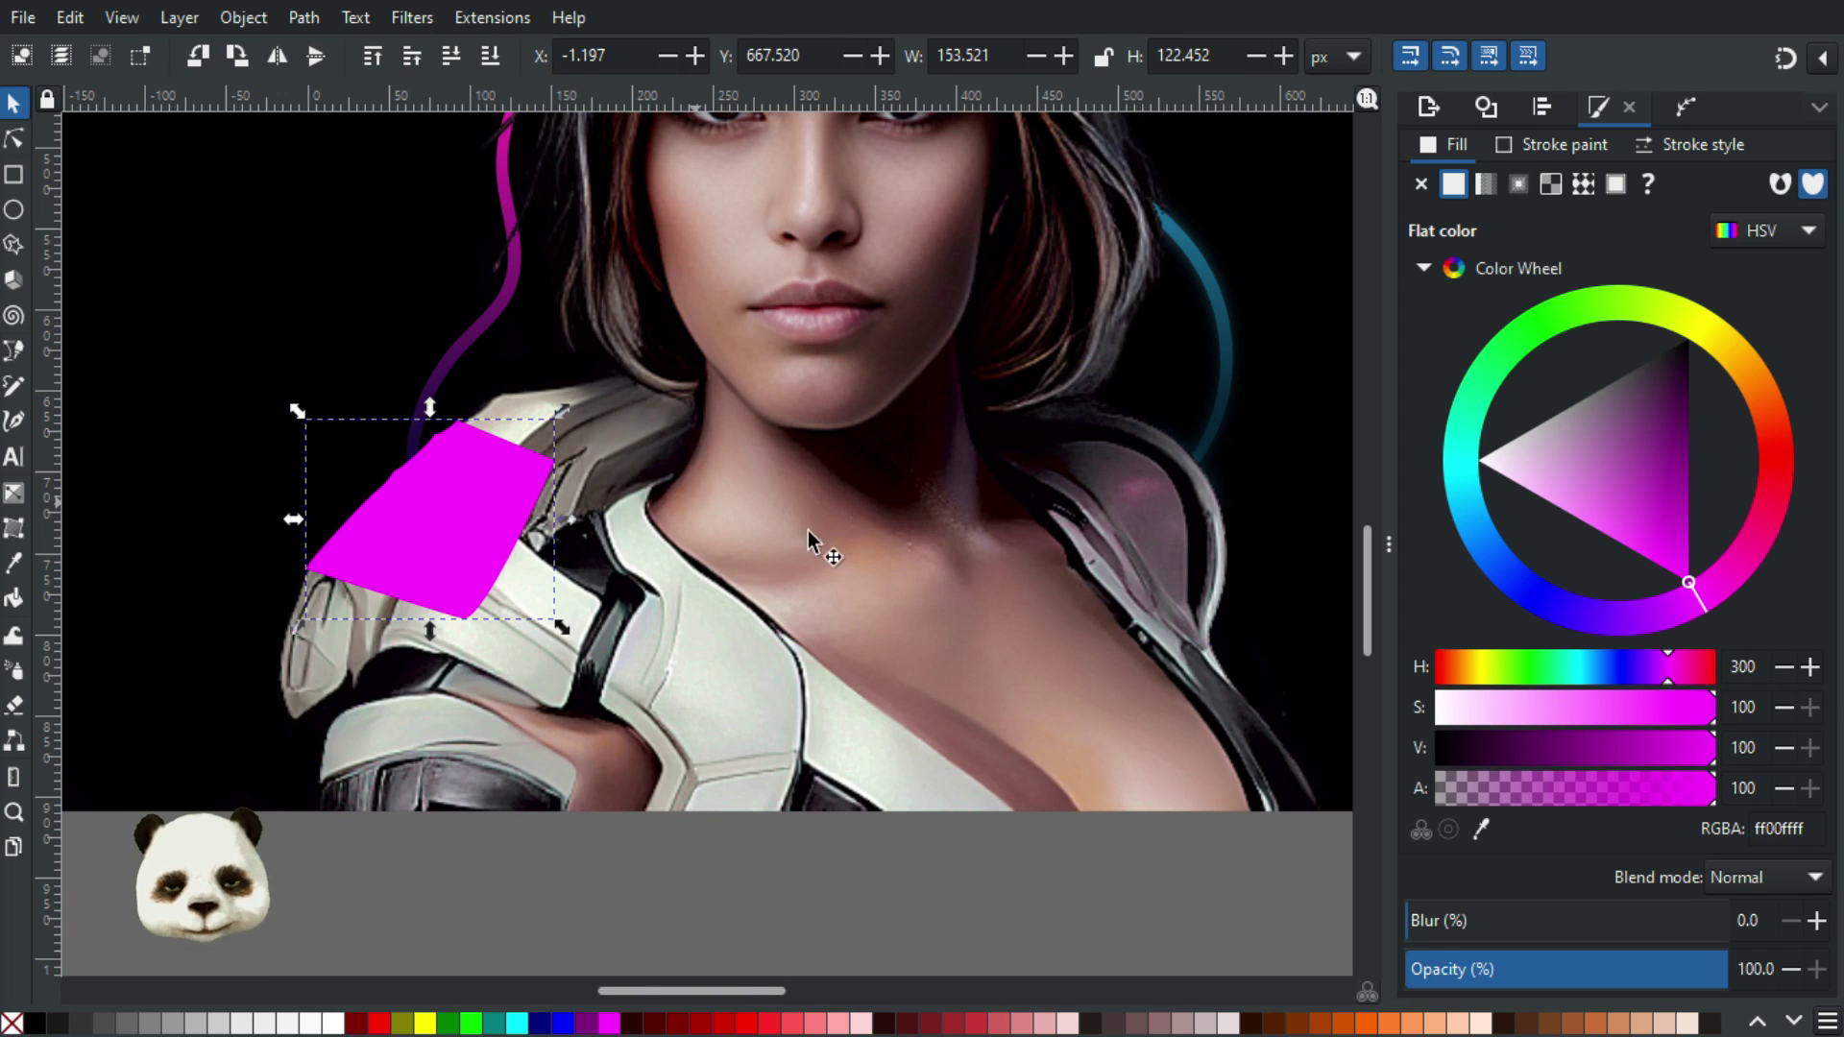
Clip the top image of the woman with the magenta shoulder shape so the shoulder armor covers part of the strand
scroll(255, 531, up, 4)
scroll(255, 531, right, 2)
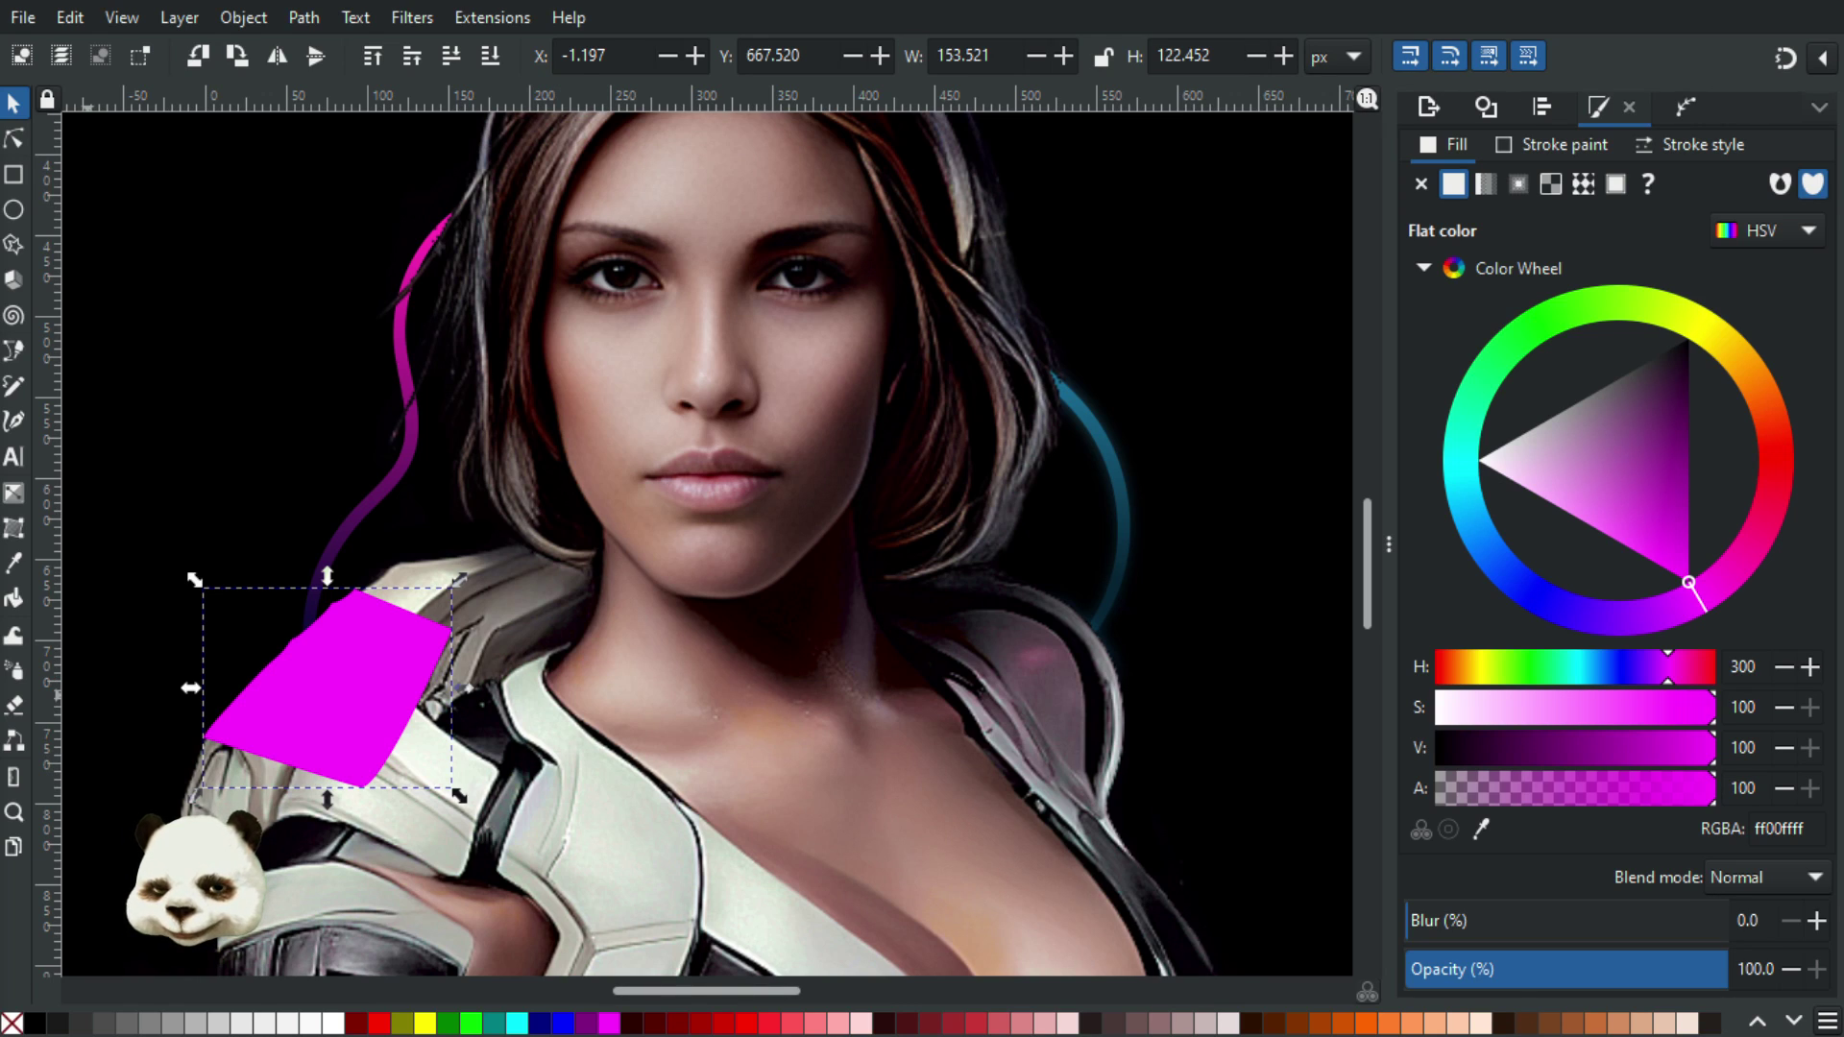
key(ctrl+a)
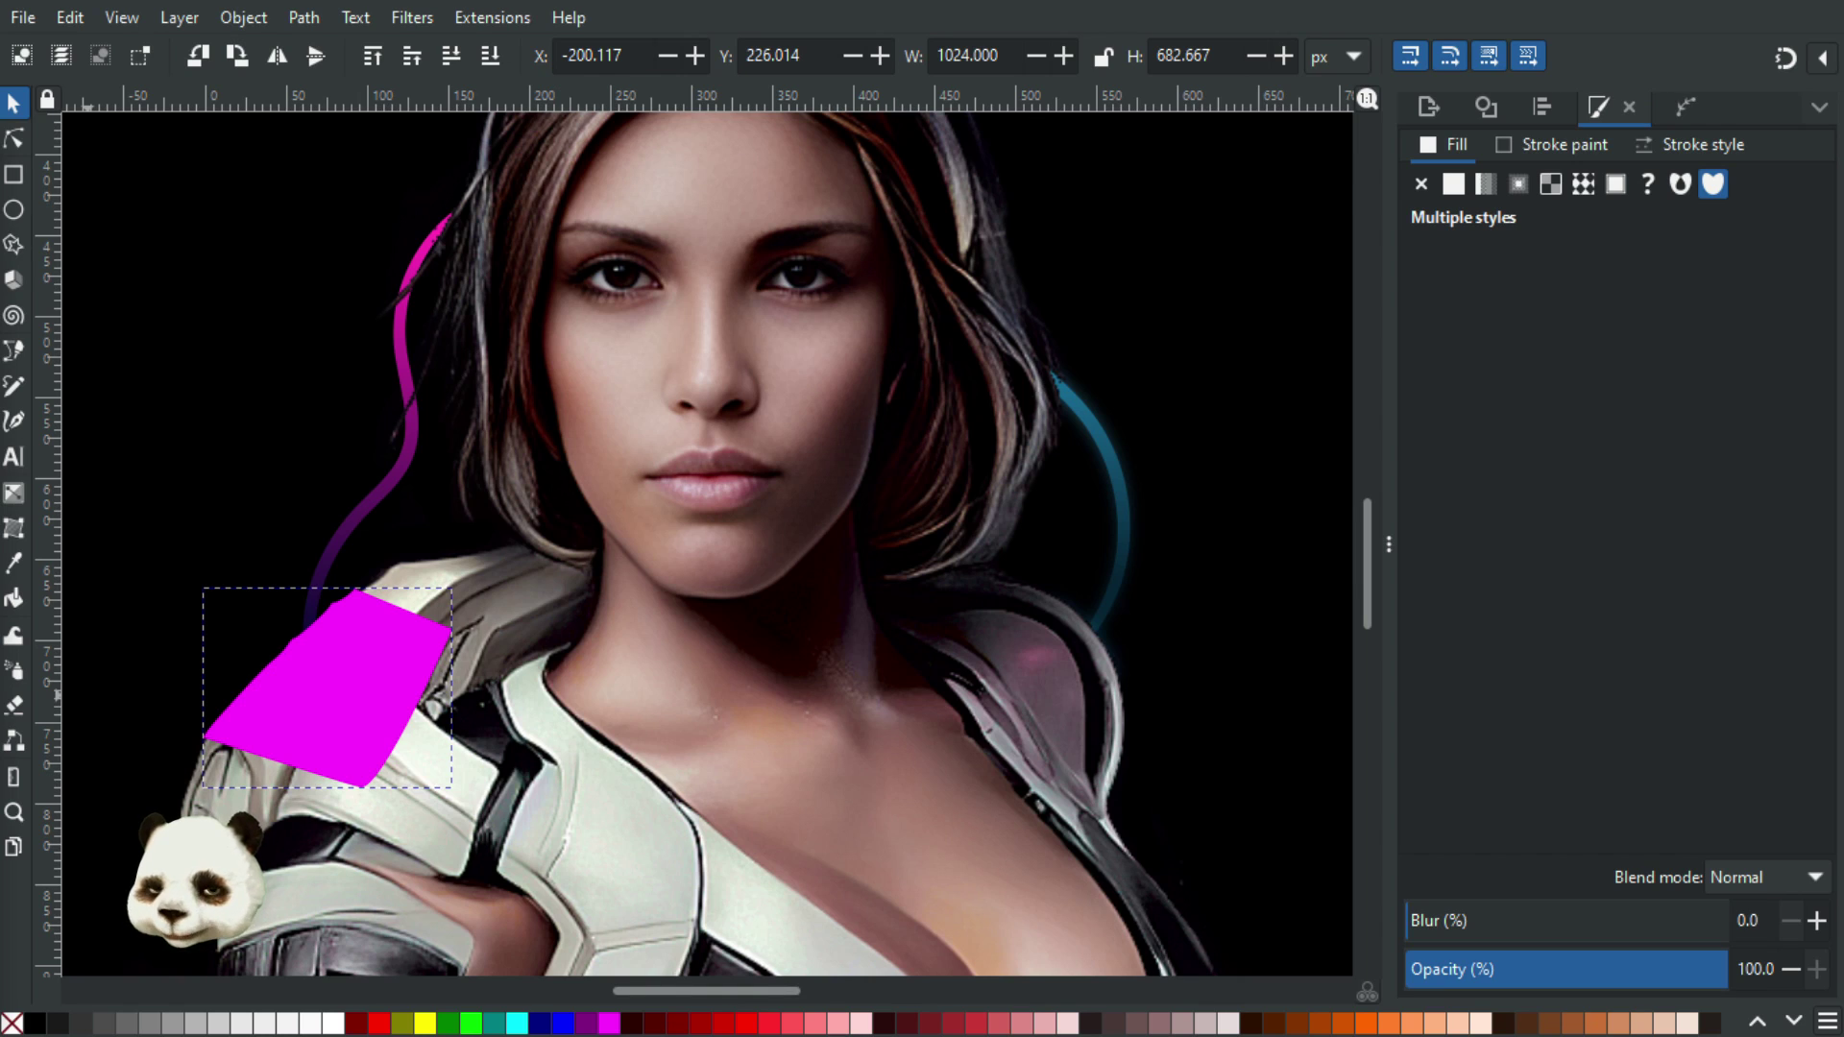
key(ctrl+7)
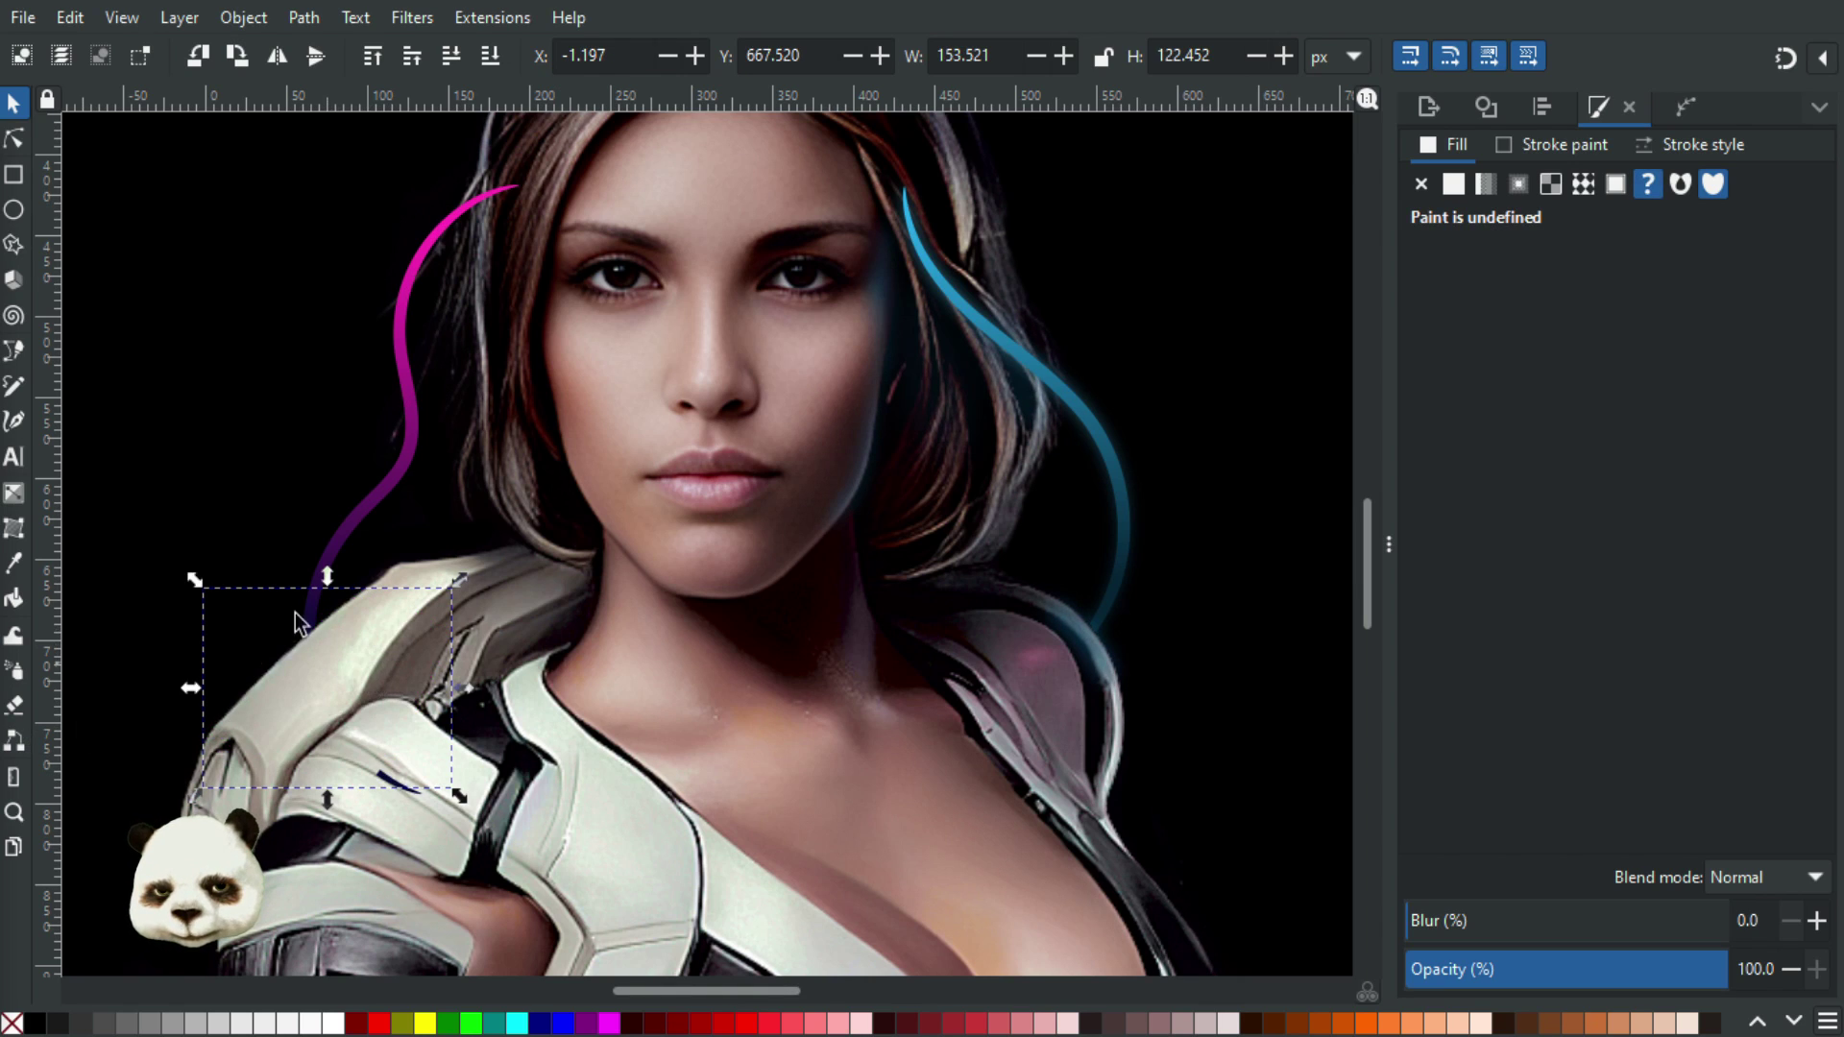
drag(213, 472, 158, 372)
key(ctrl+z)
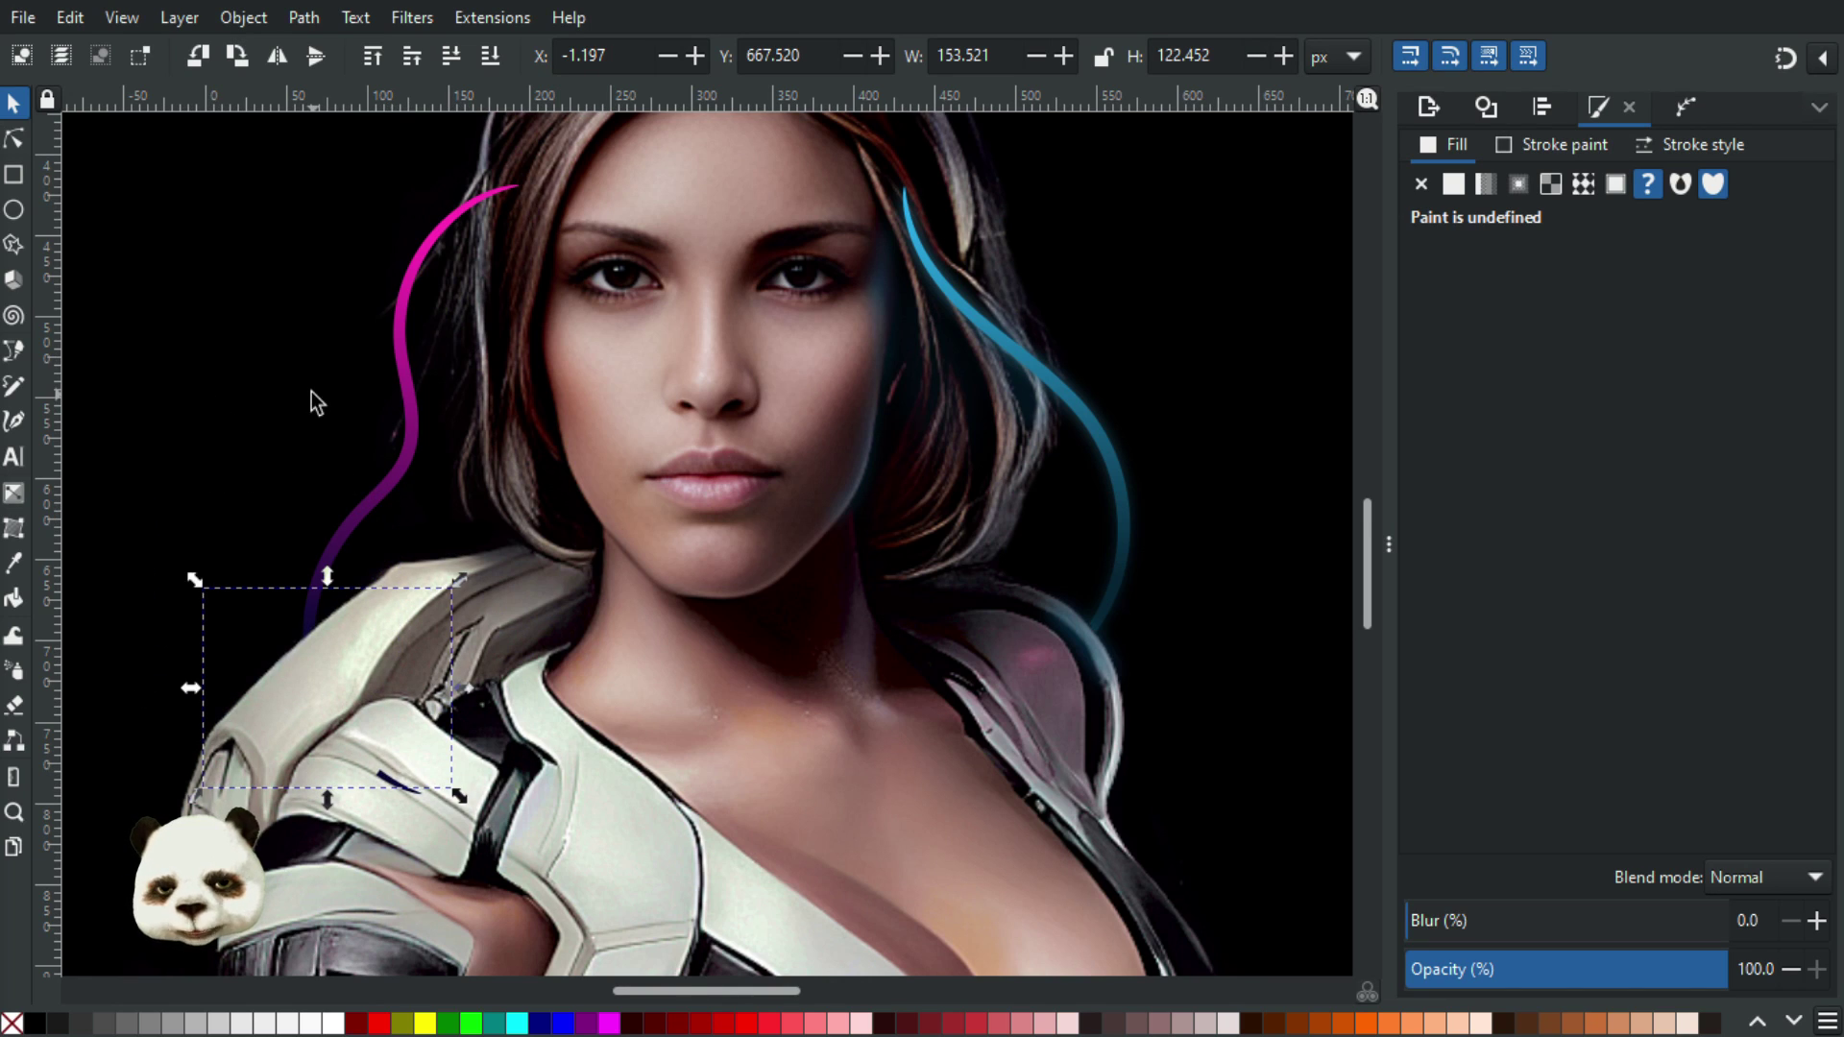
Place a duplicate of the magenta strand behind the shoulder armor and blur it by 30% as a glow
key(Escape)
click(408, 446)
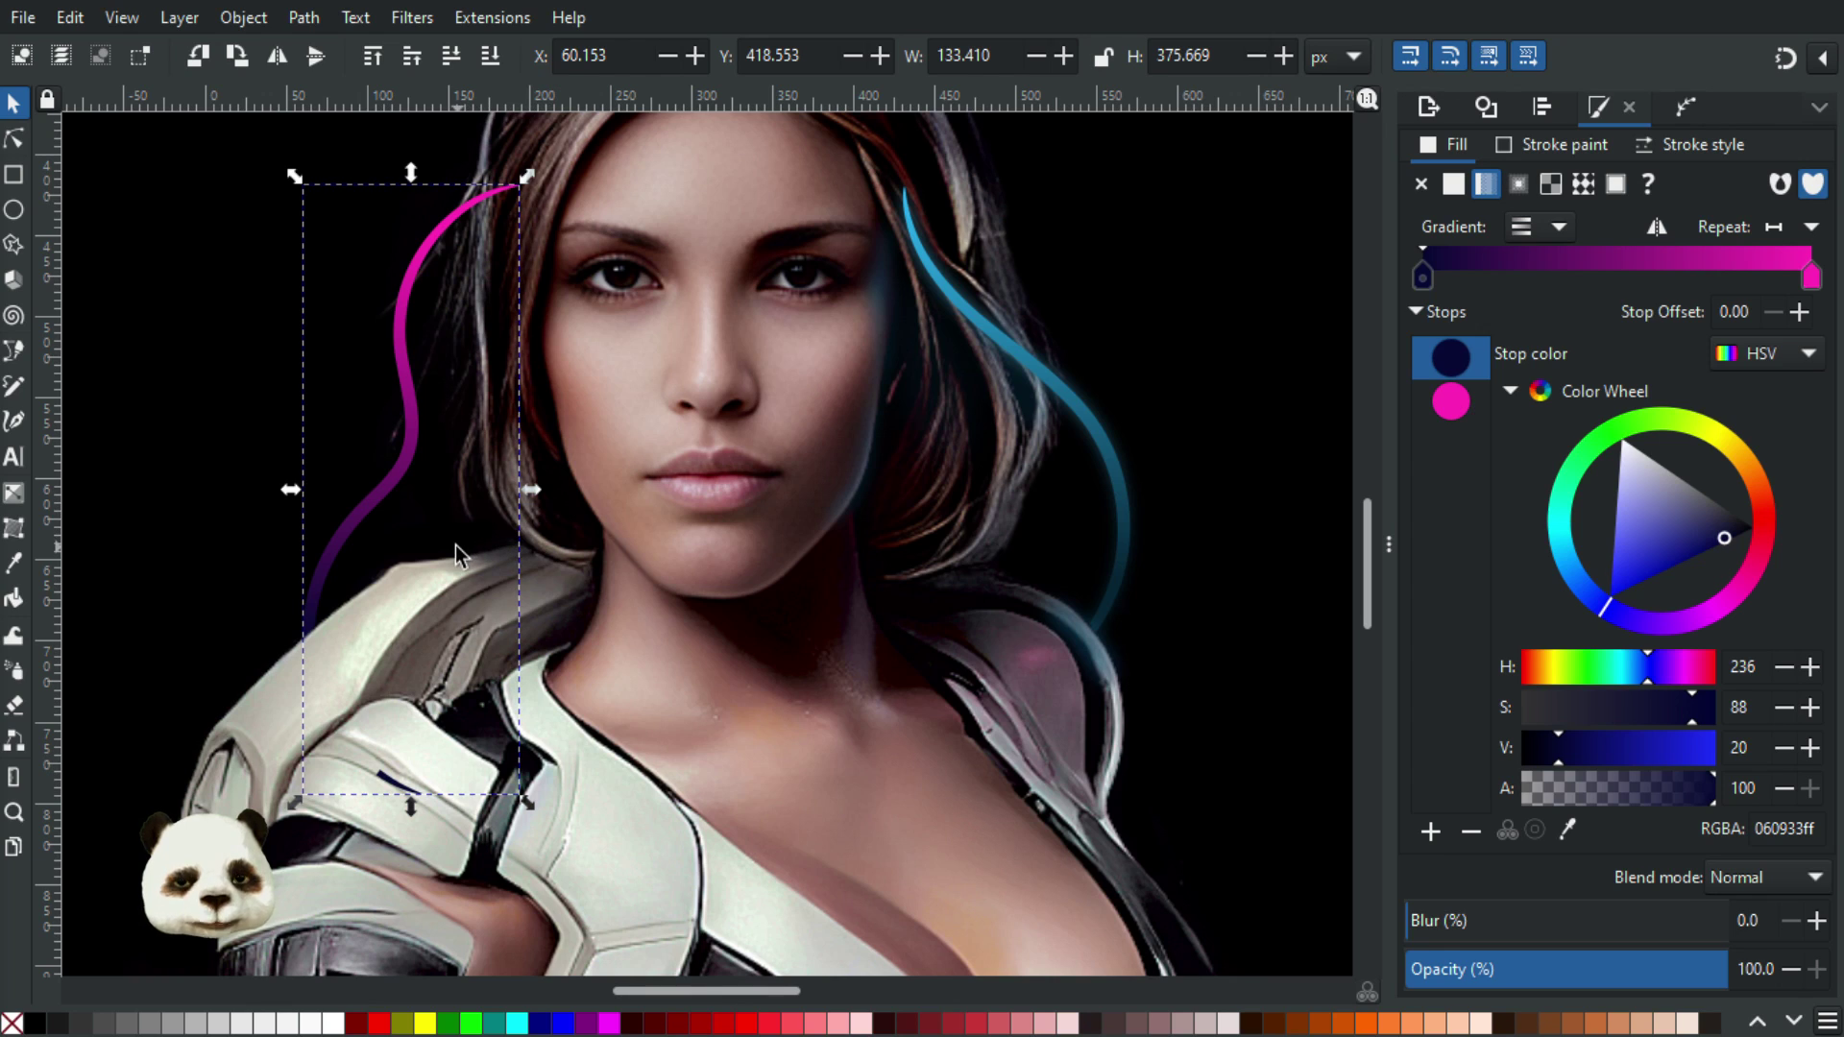
drag(491, 546, 374, 653)
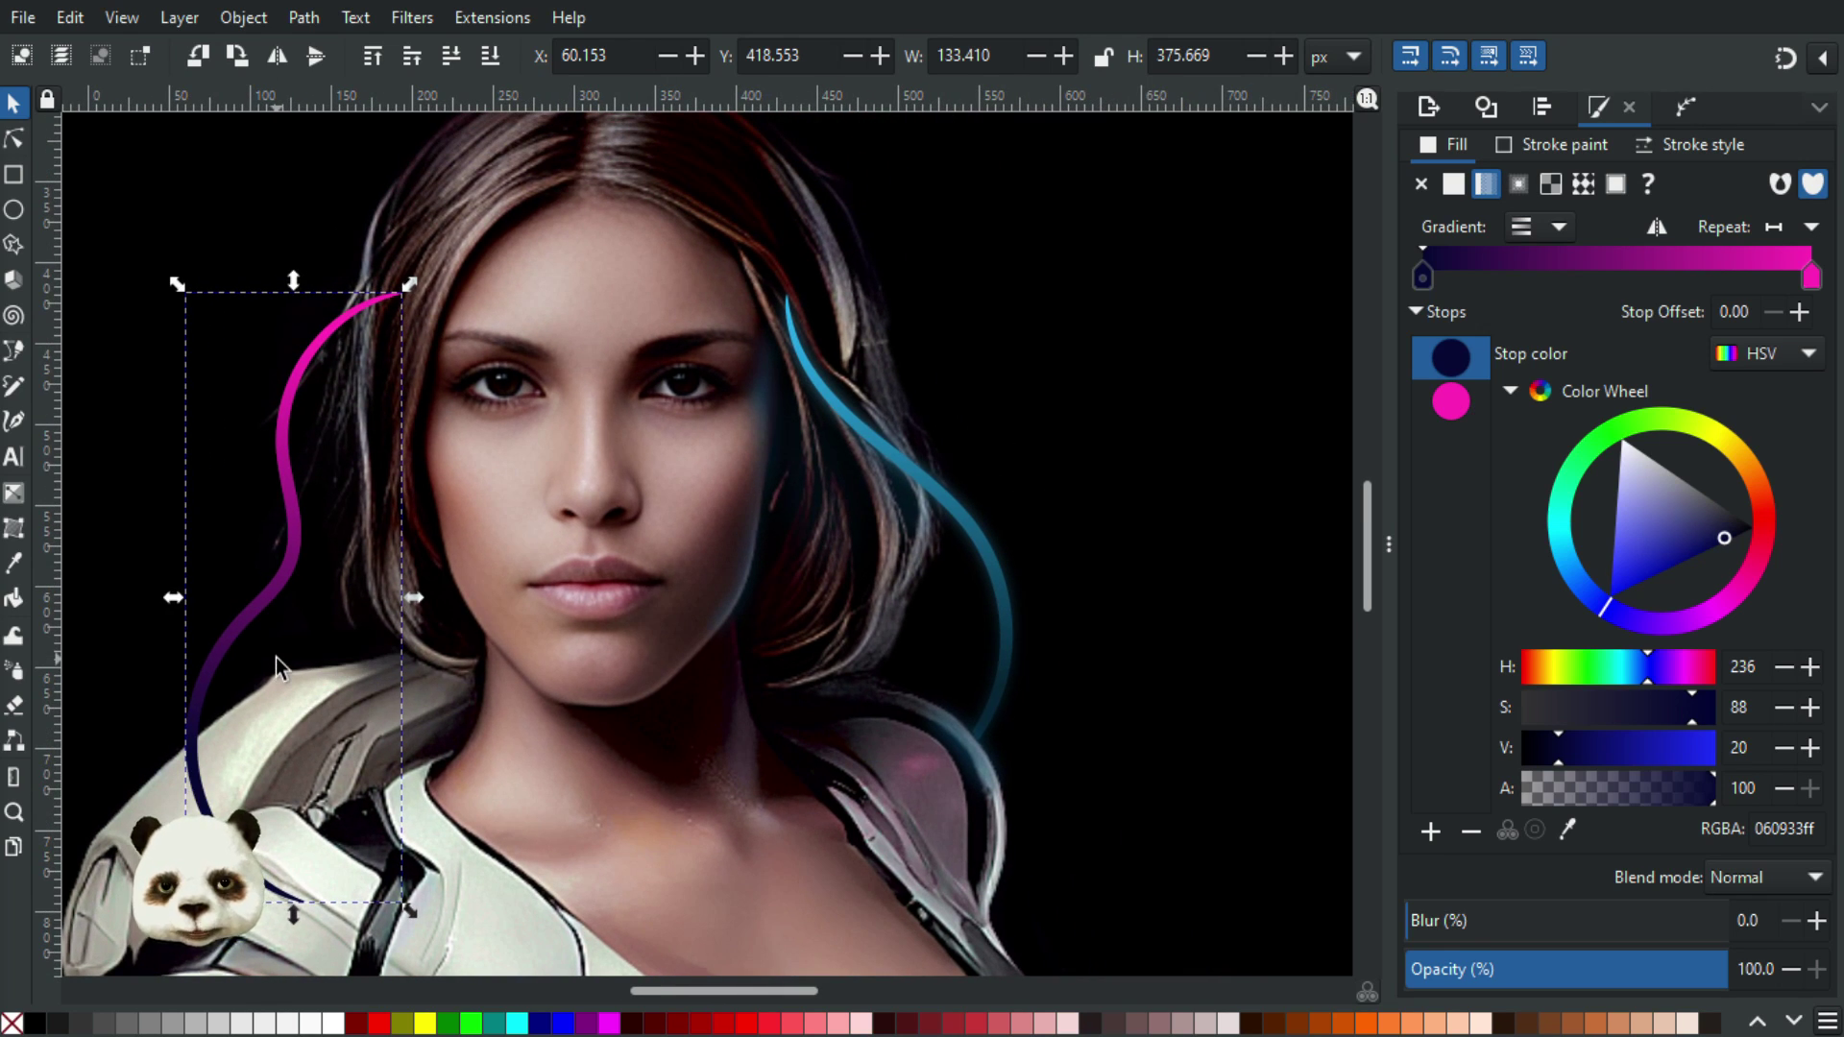
key(Page_Down)
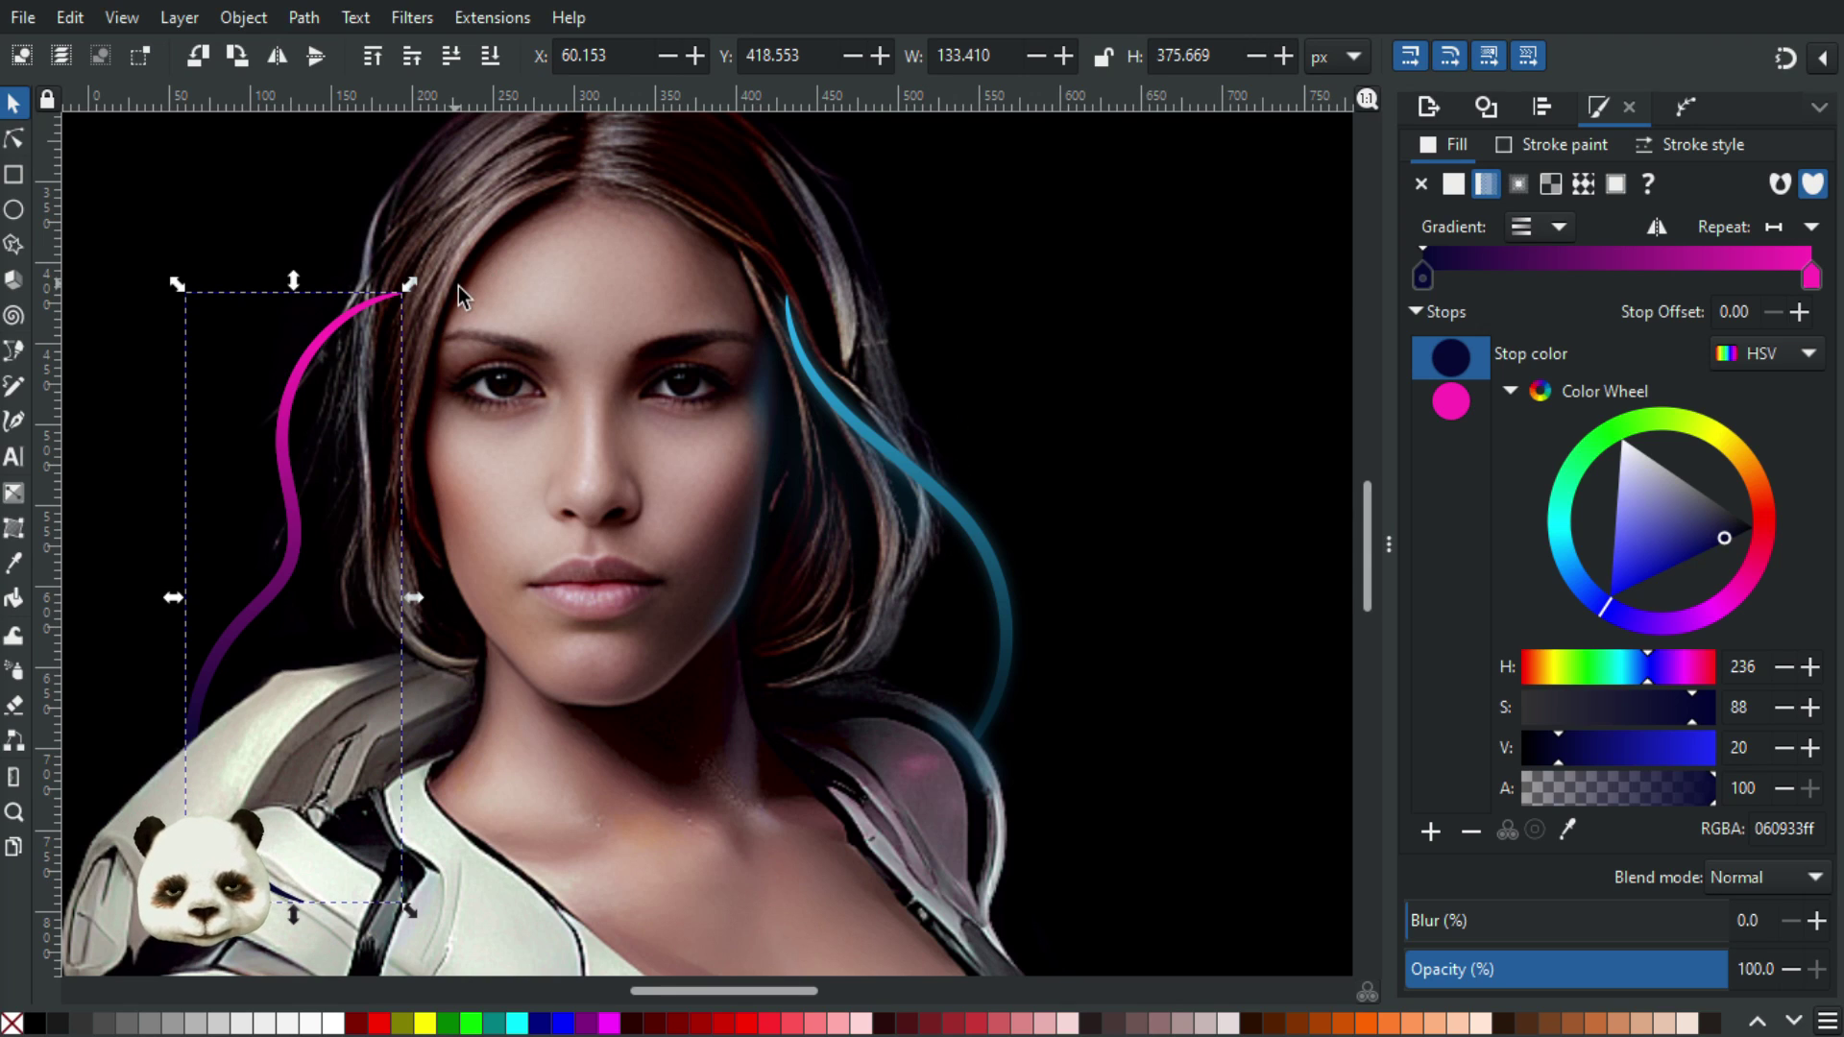
drag(1495, 917, 1518, 914)
drag(1205, 695, 1318, 629)
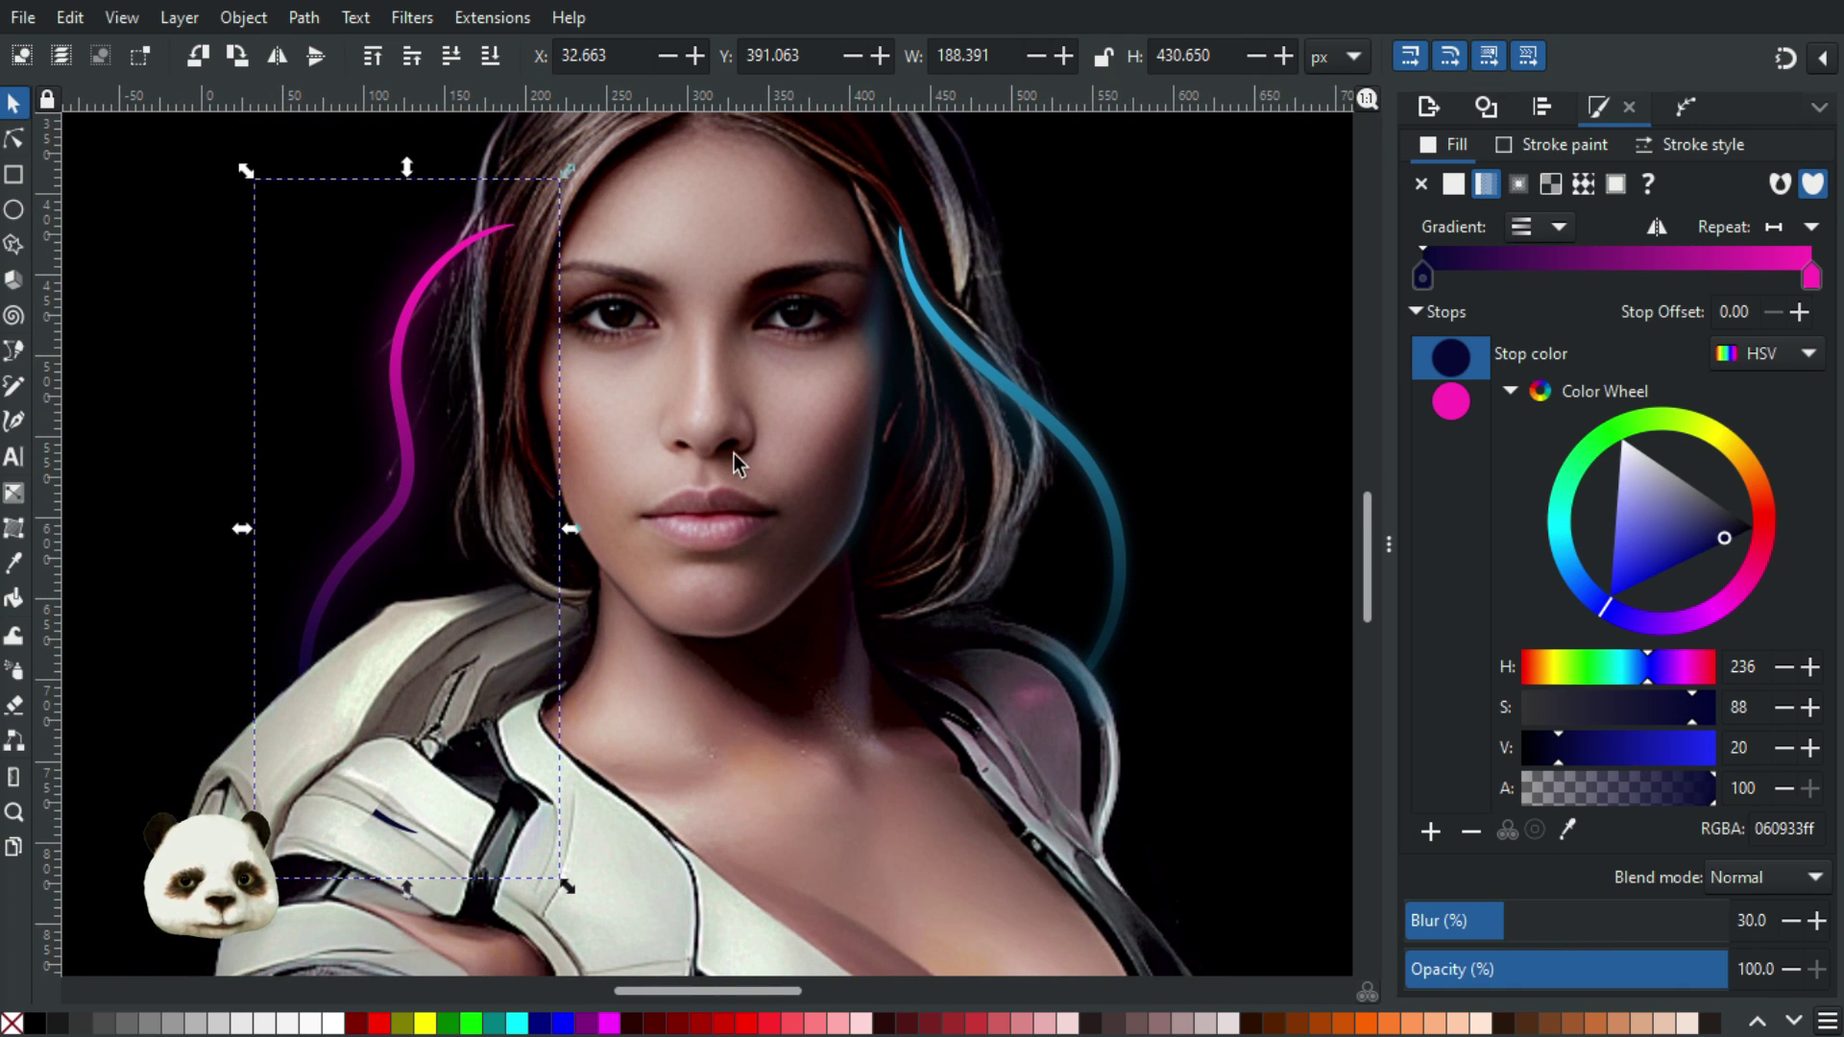
Lighten the glow's upper gradient stop to pink with hue 320 and saturation 42
key(g)
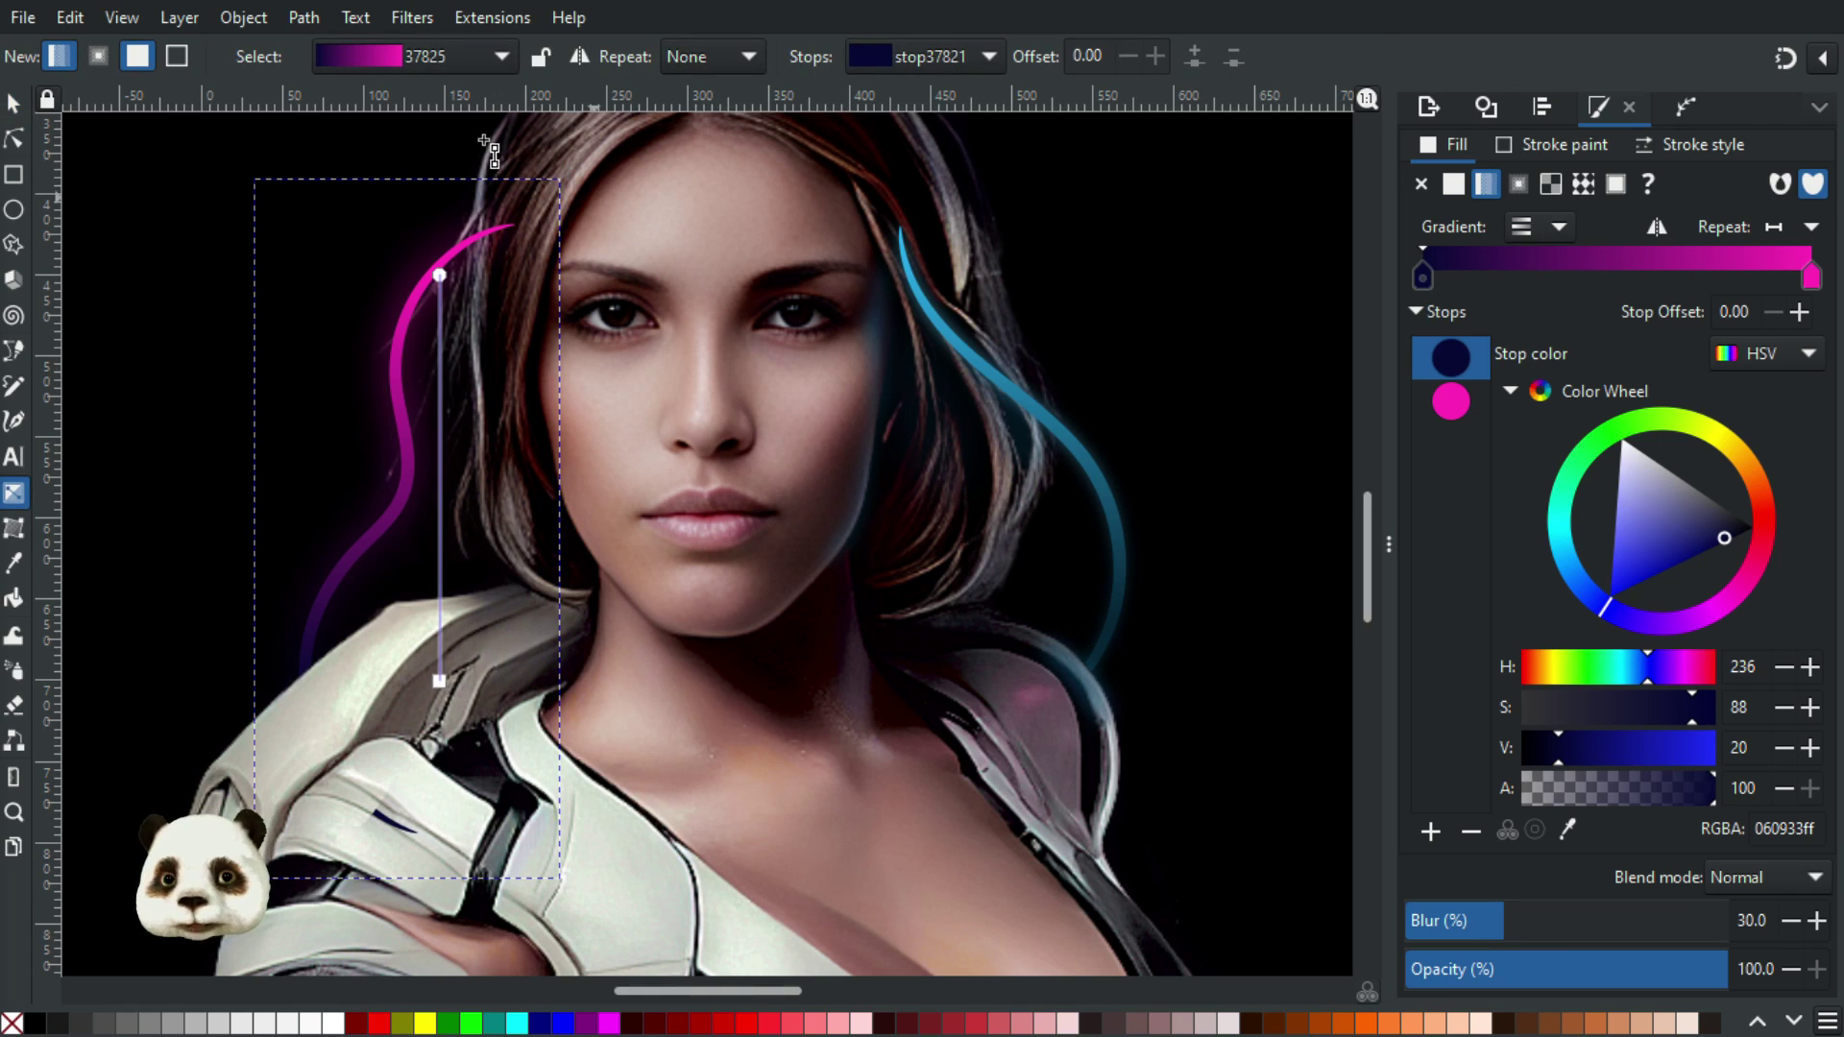
click(440, 275)
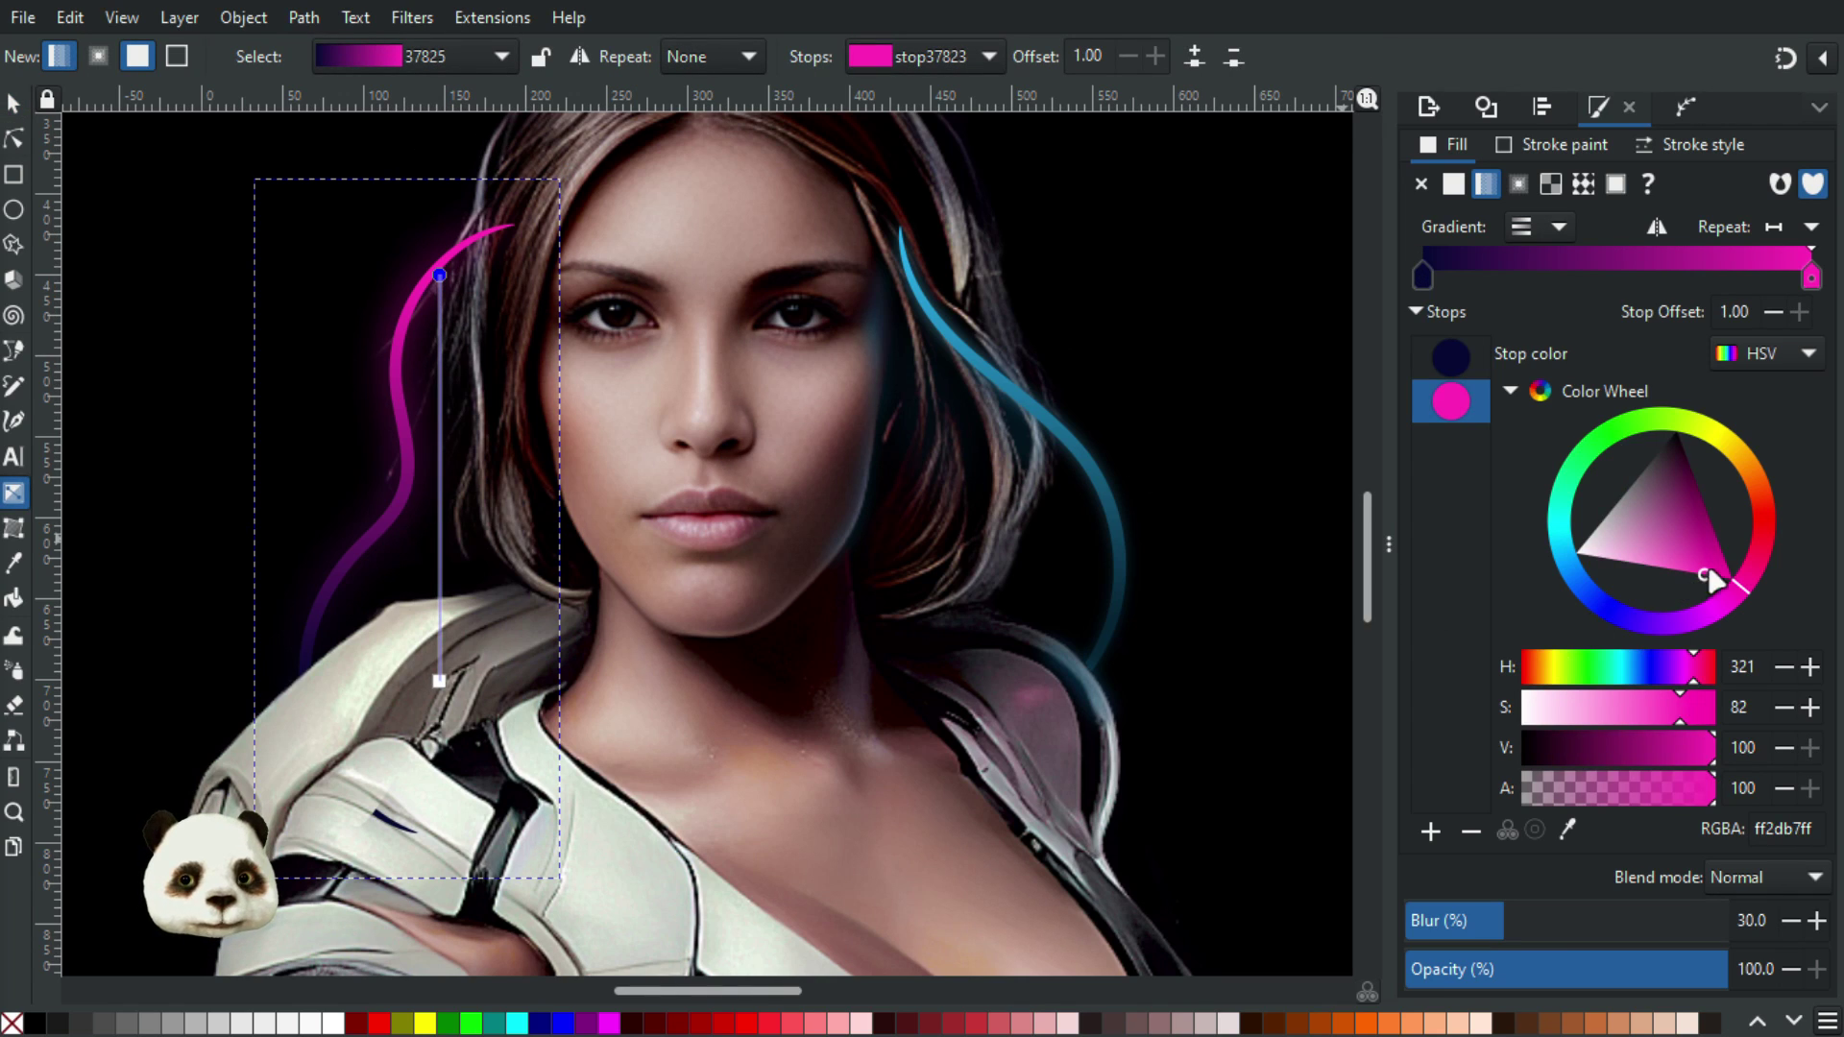
mouse_move(1686, 568)
mouse_down()
mouse_move(1634, 579)
mouse_move(1636, 563)
mouse_up()
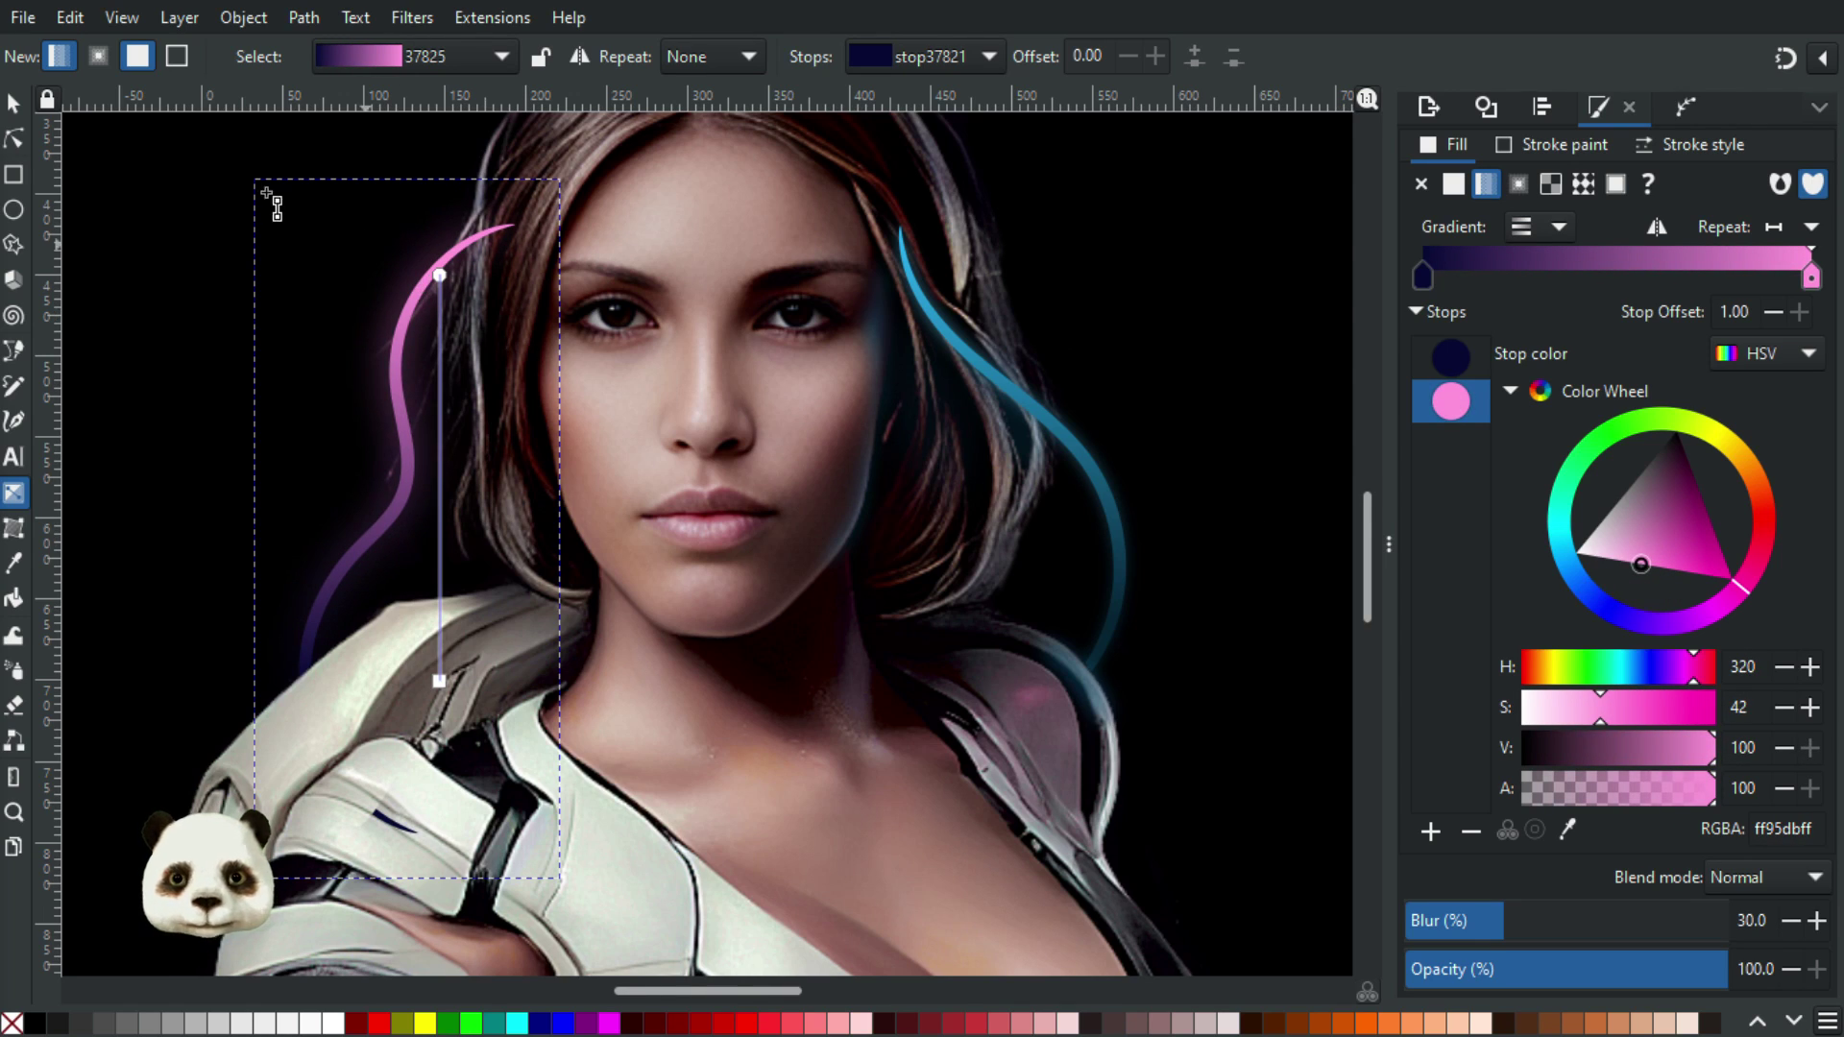
Try moving the sharp strand off its glow toward the face, and undo the move
click(13, 103)
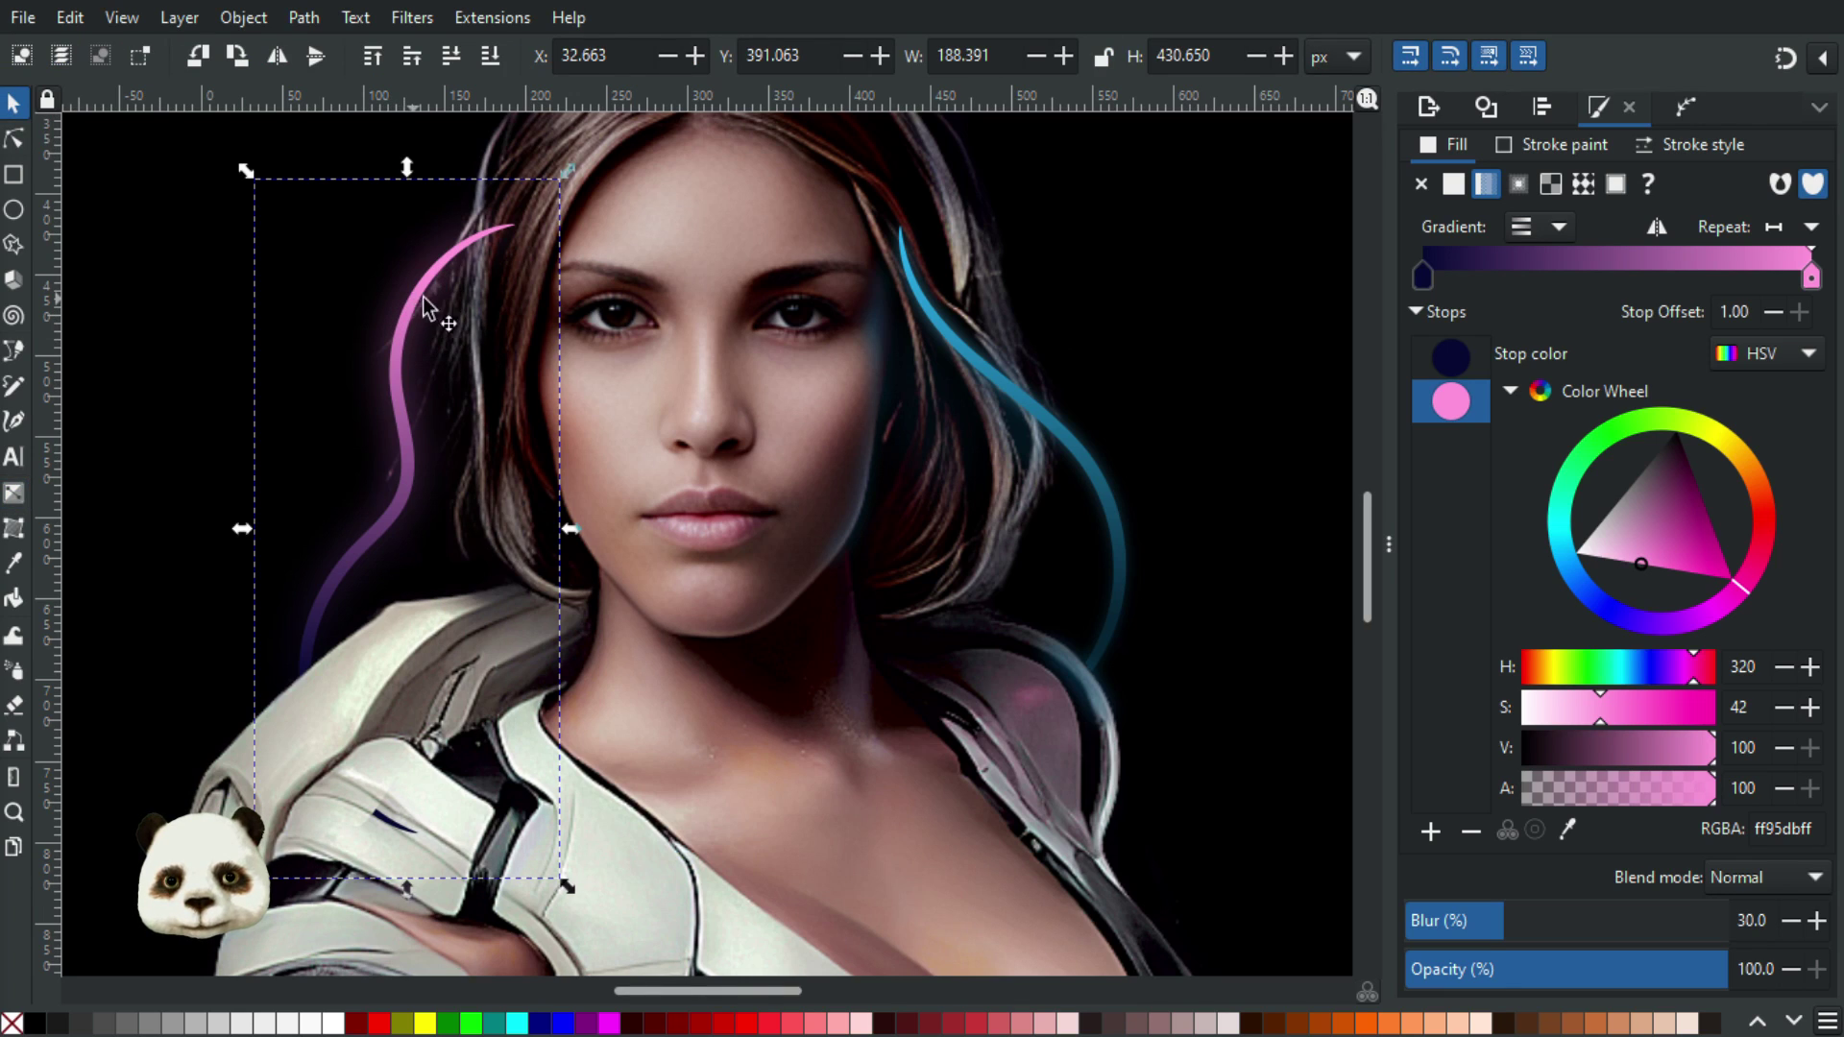
drag(423, 297, 593, 293)
key(ctrl+z)
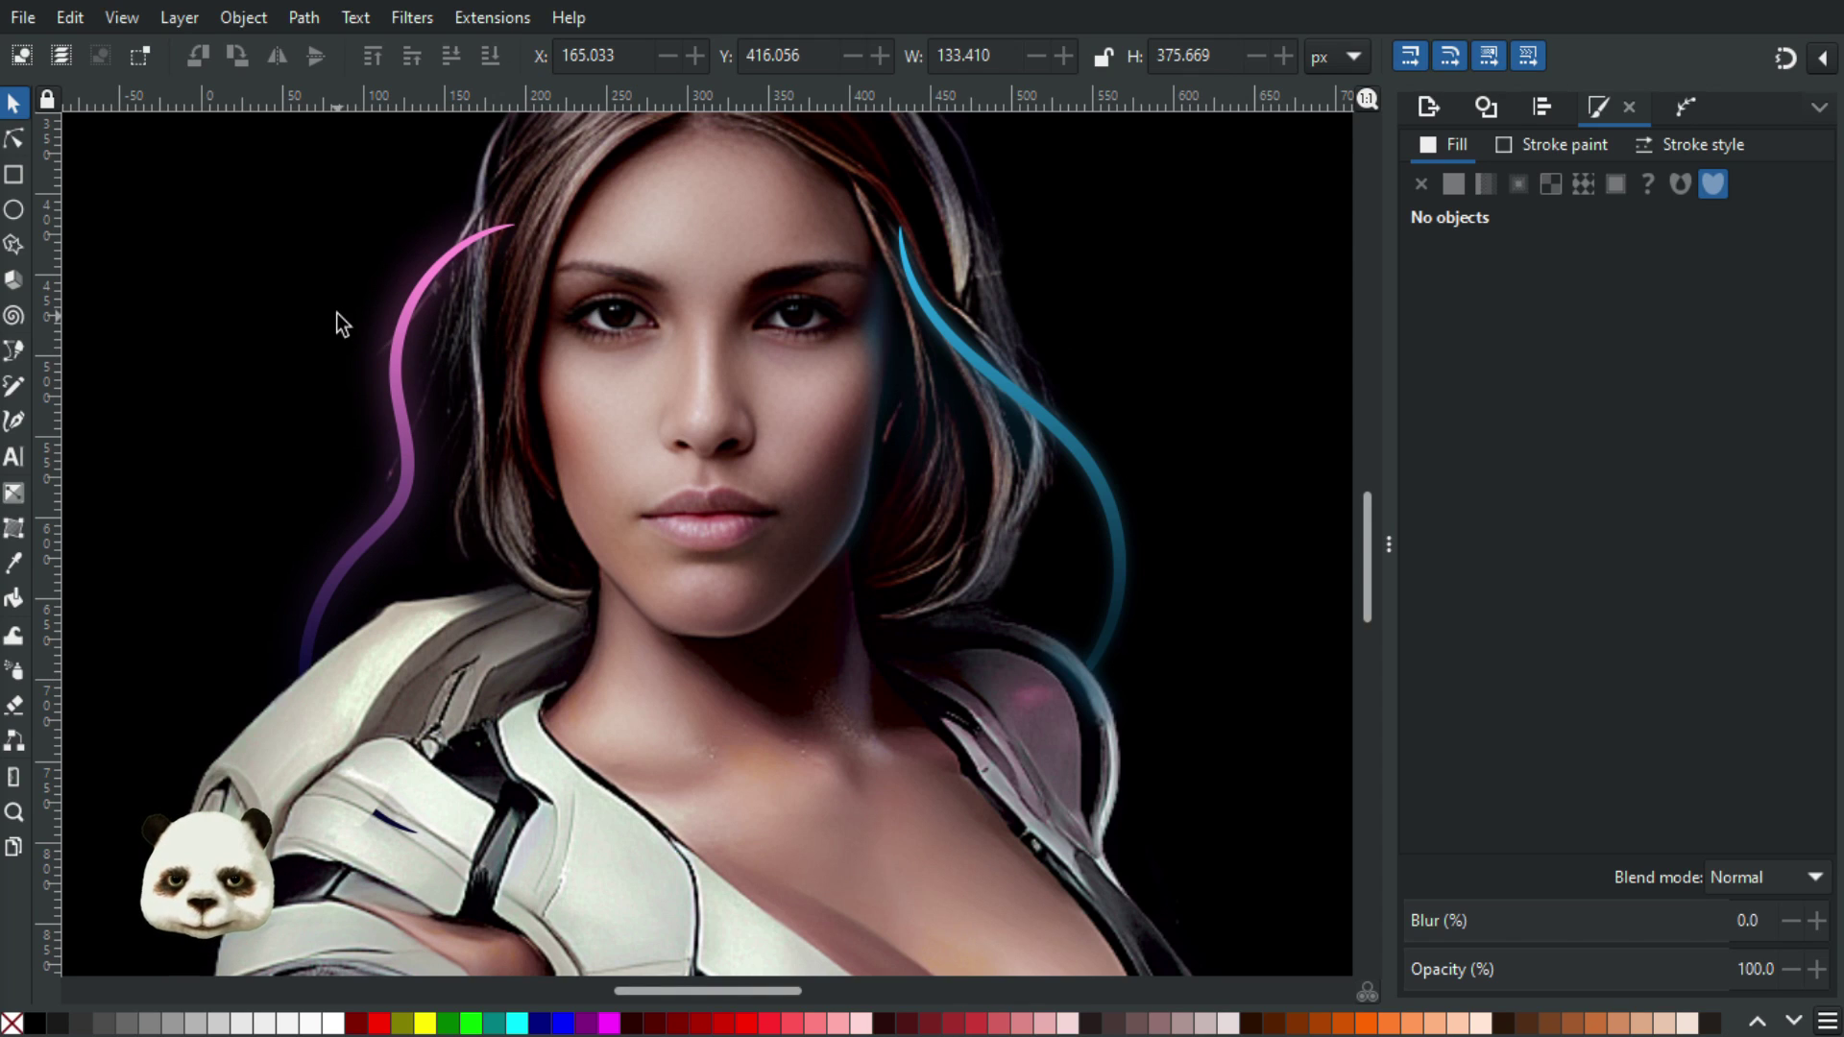
Undo the last lightening of the strand's upper gradient stop
click(71, 19)
click(88, 55)
click(71, 17)
click(879, 13)
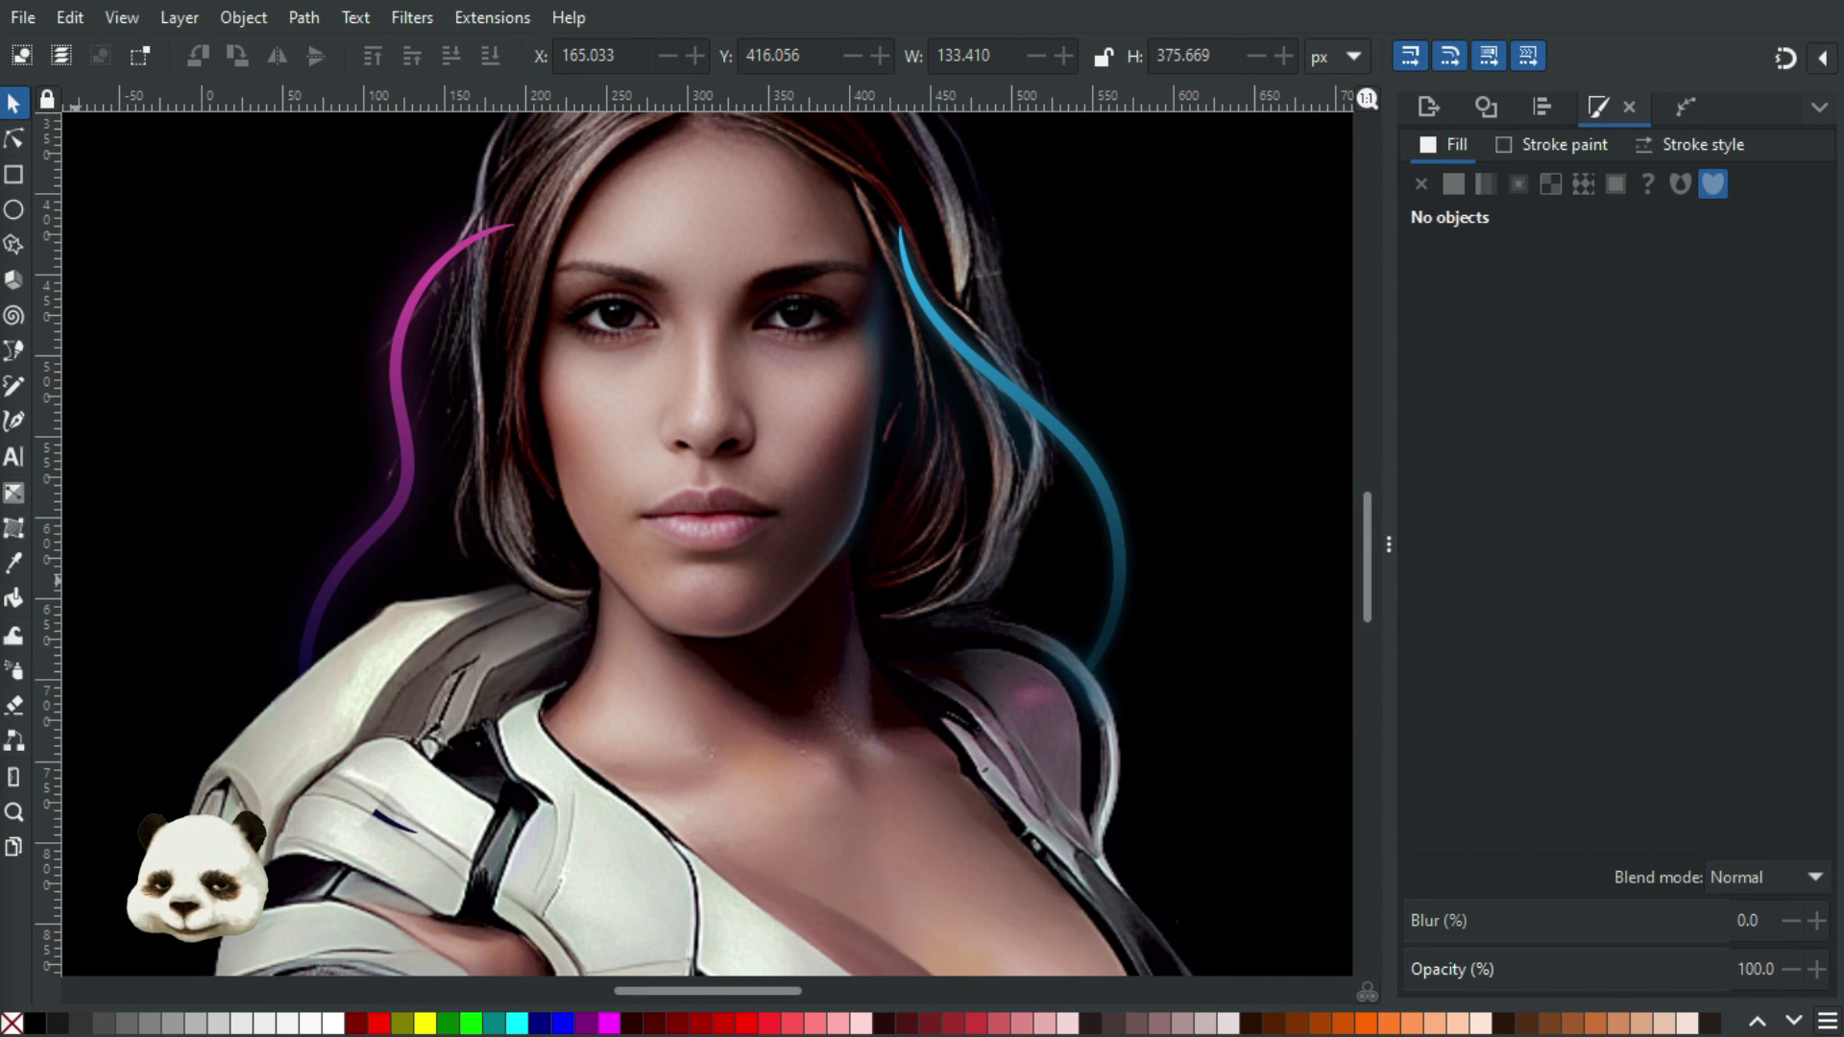
key(ctrl+z)
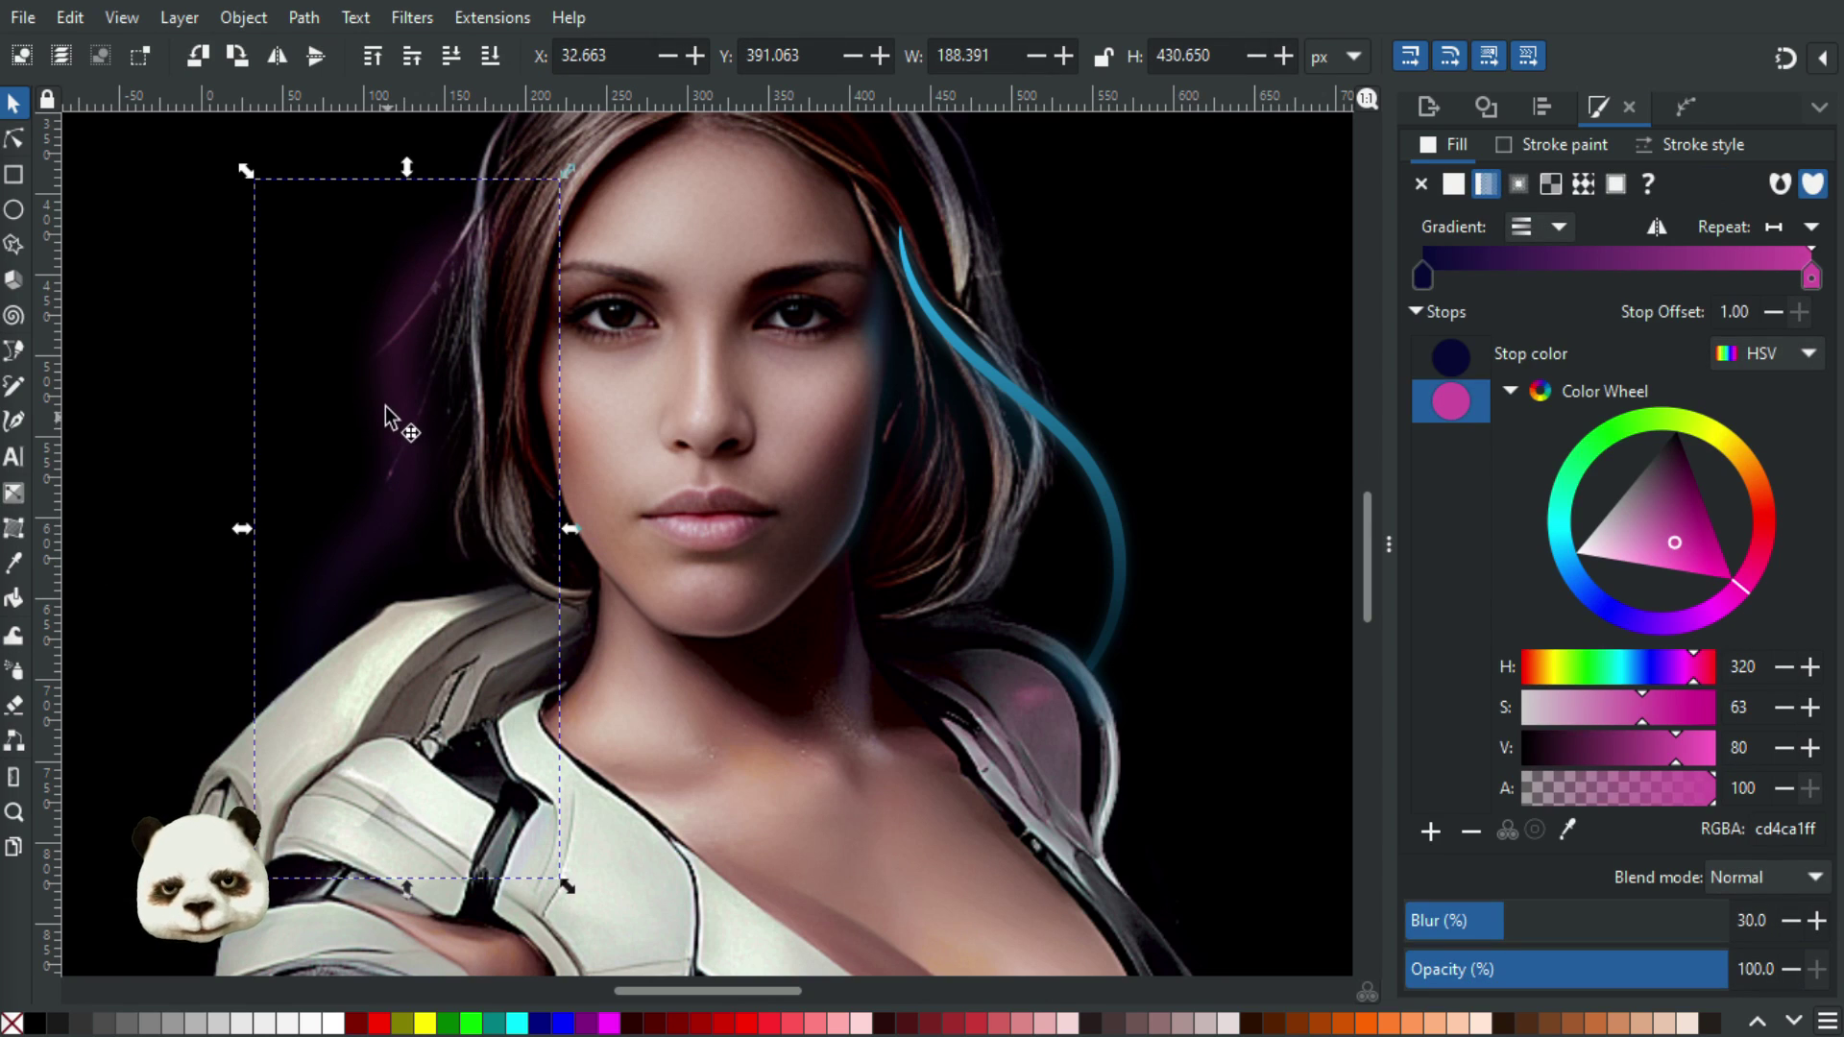
Recolor the glow's upper gradient stop to a pale pink and deselect it
double_click(430, 399)
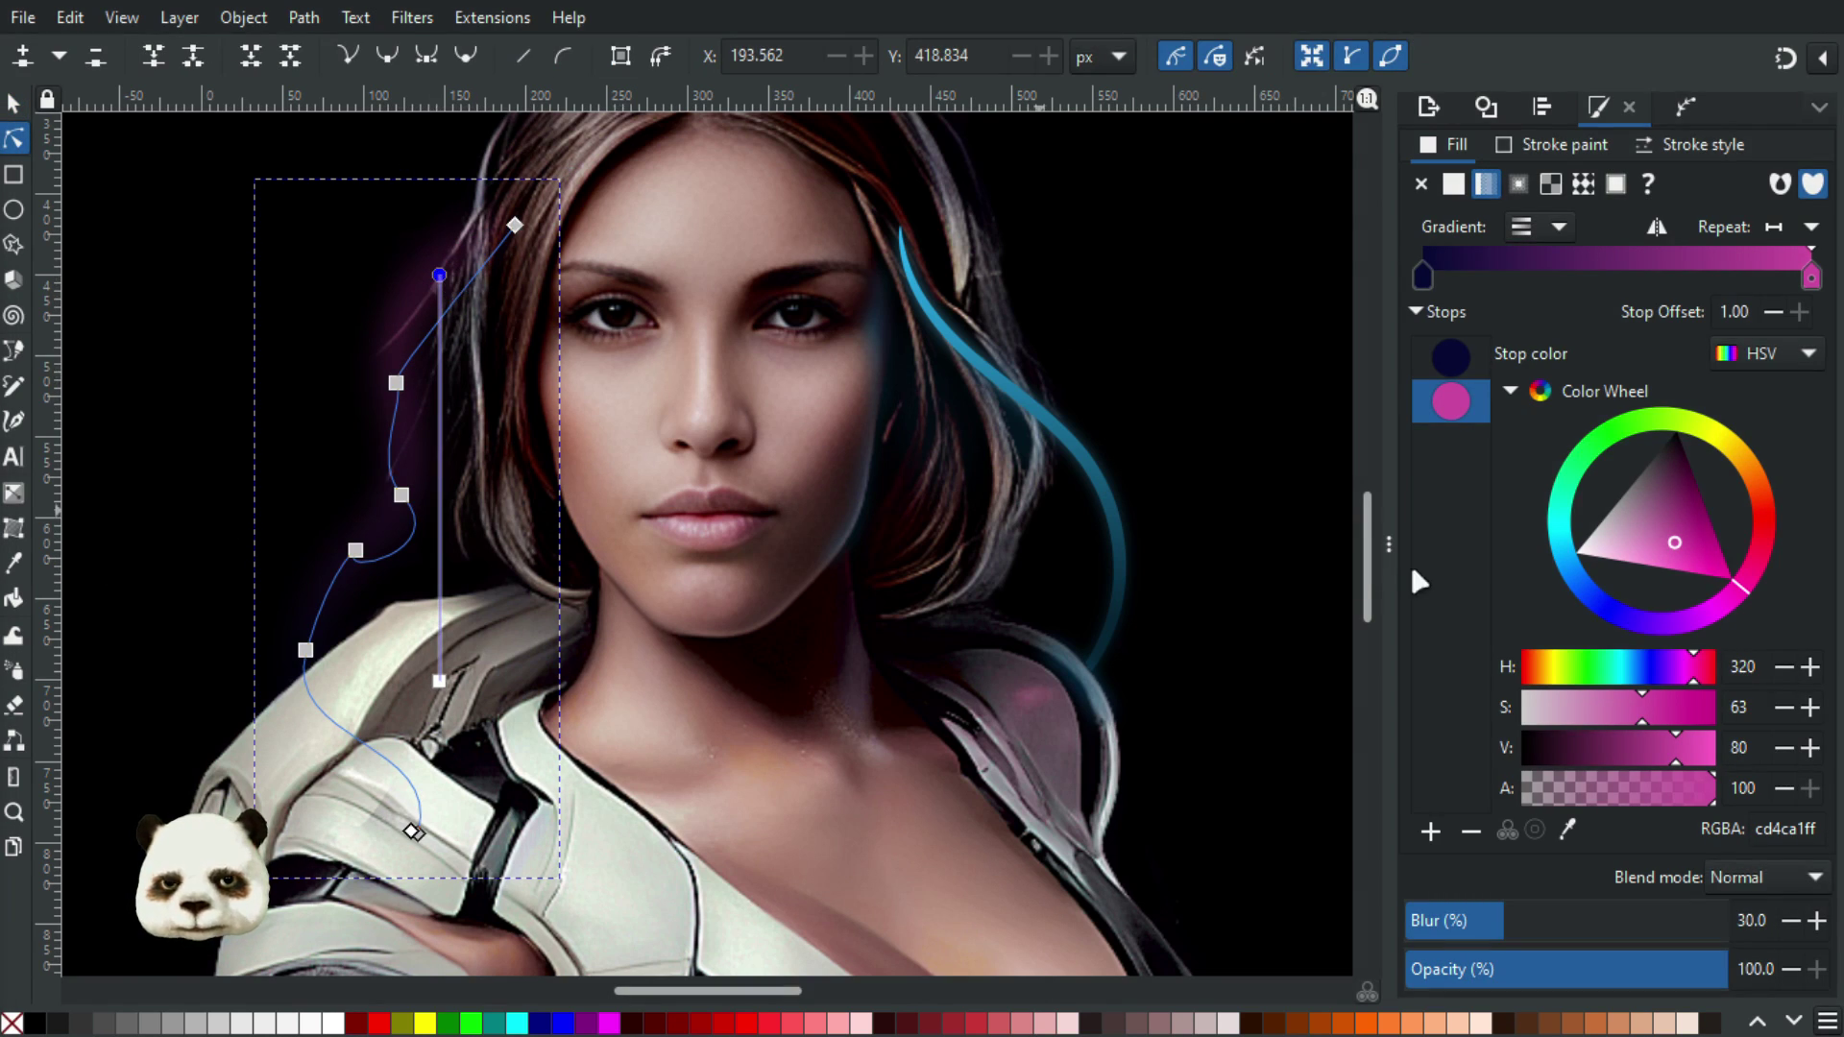
drag(1665, 549, 1625, 548)
click(439, 680)
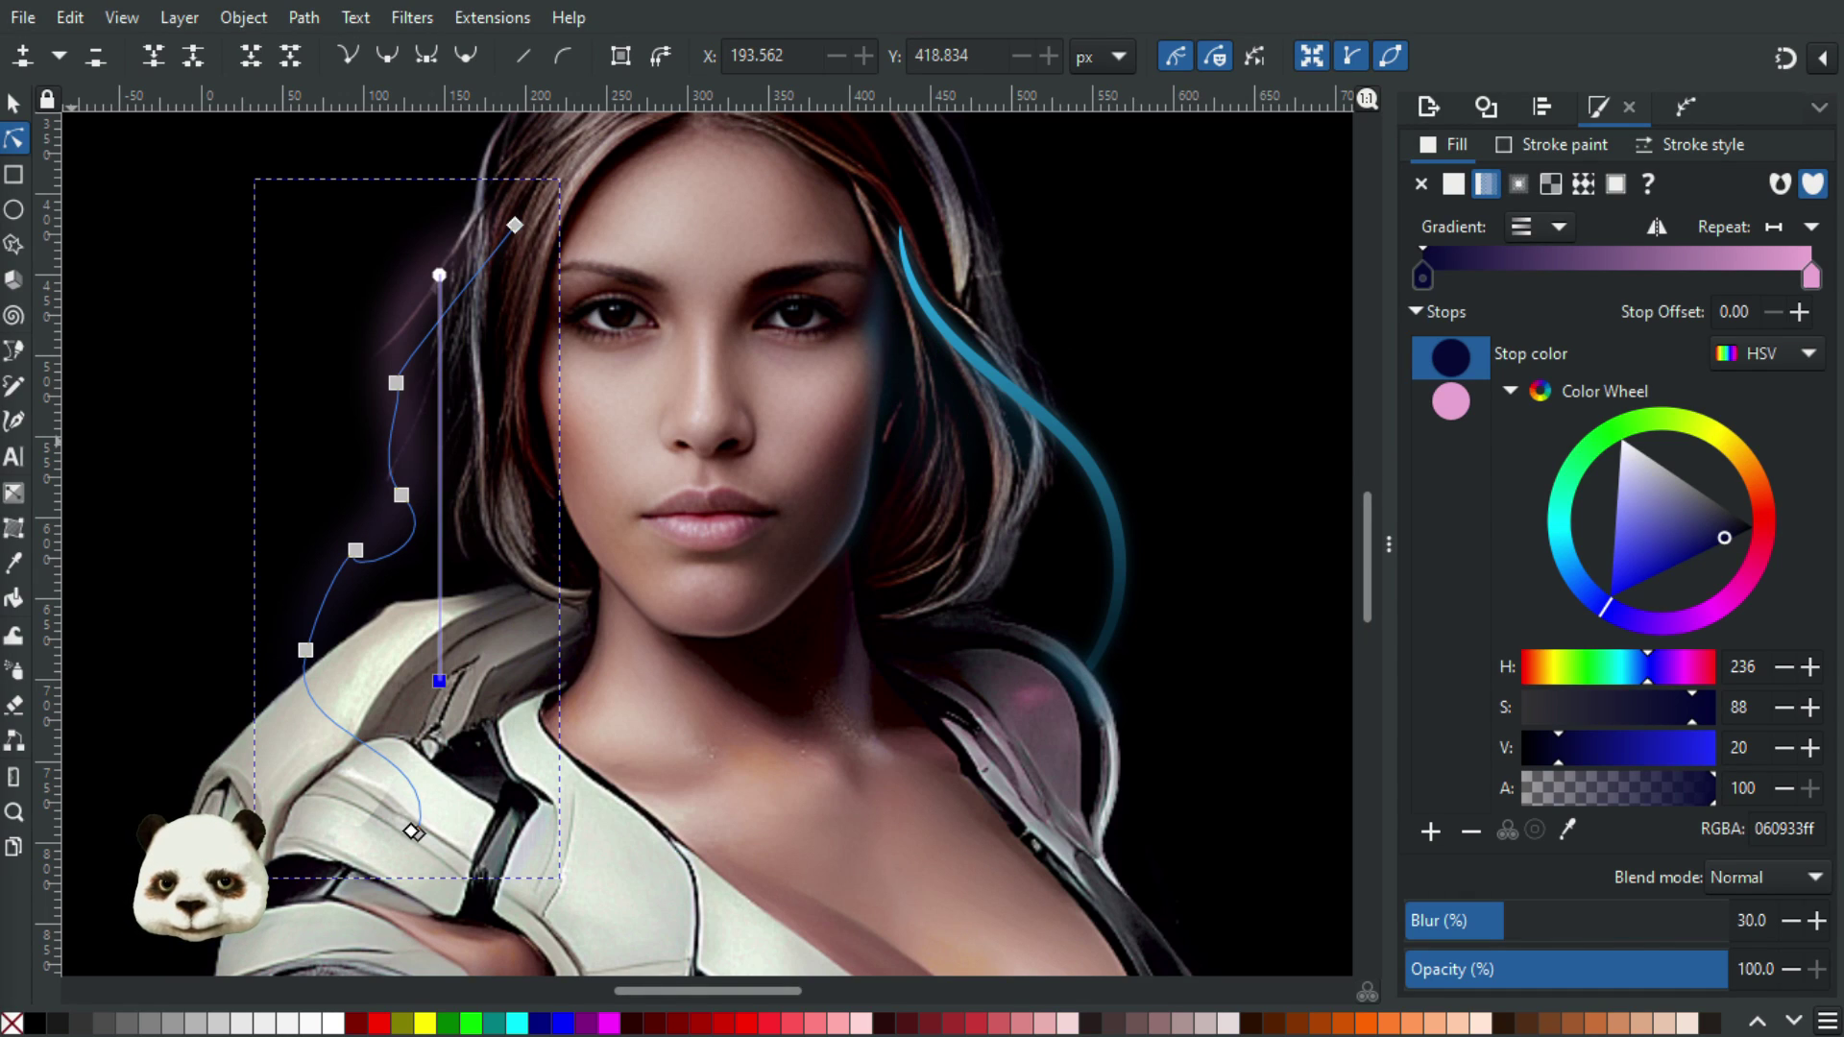
click(257, 384)
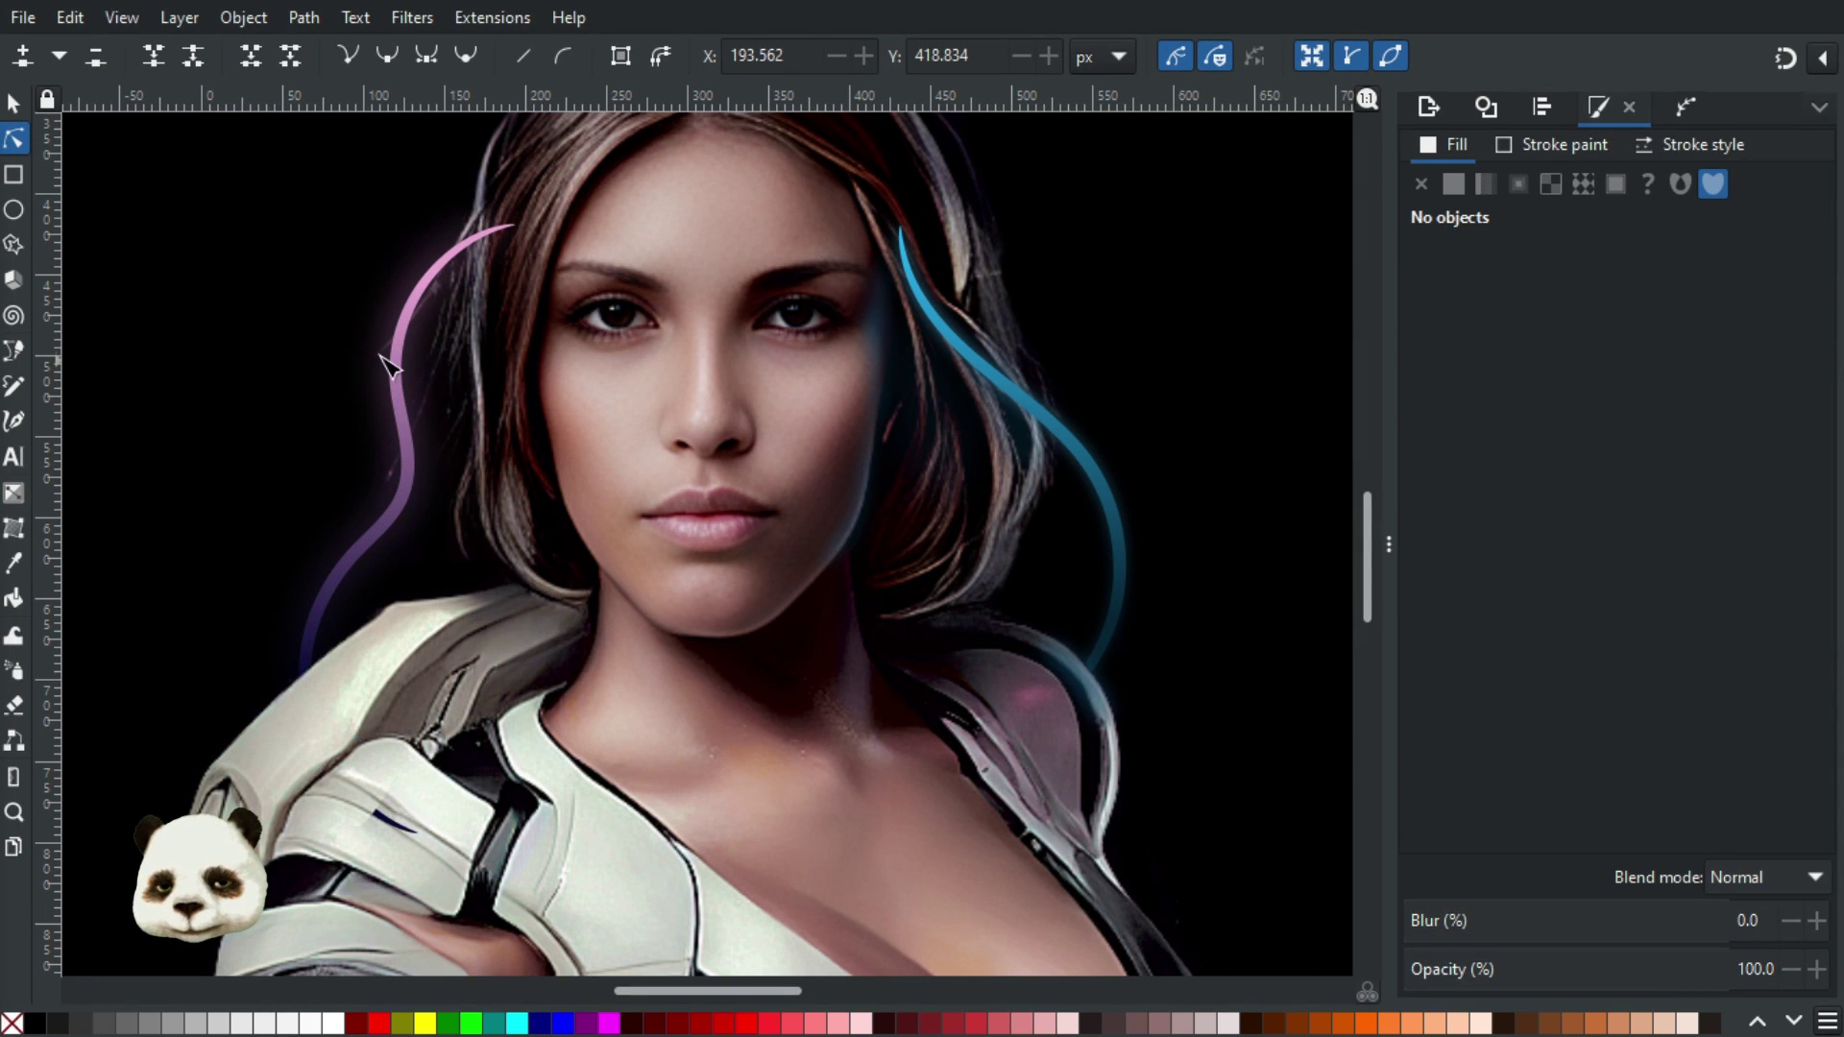
Select the pale pink strand, try shifting it over the hair beside the face, and undo the shift
scroll(389, 365, down, 4)
scroll(440, 245, up, 5)
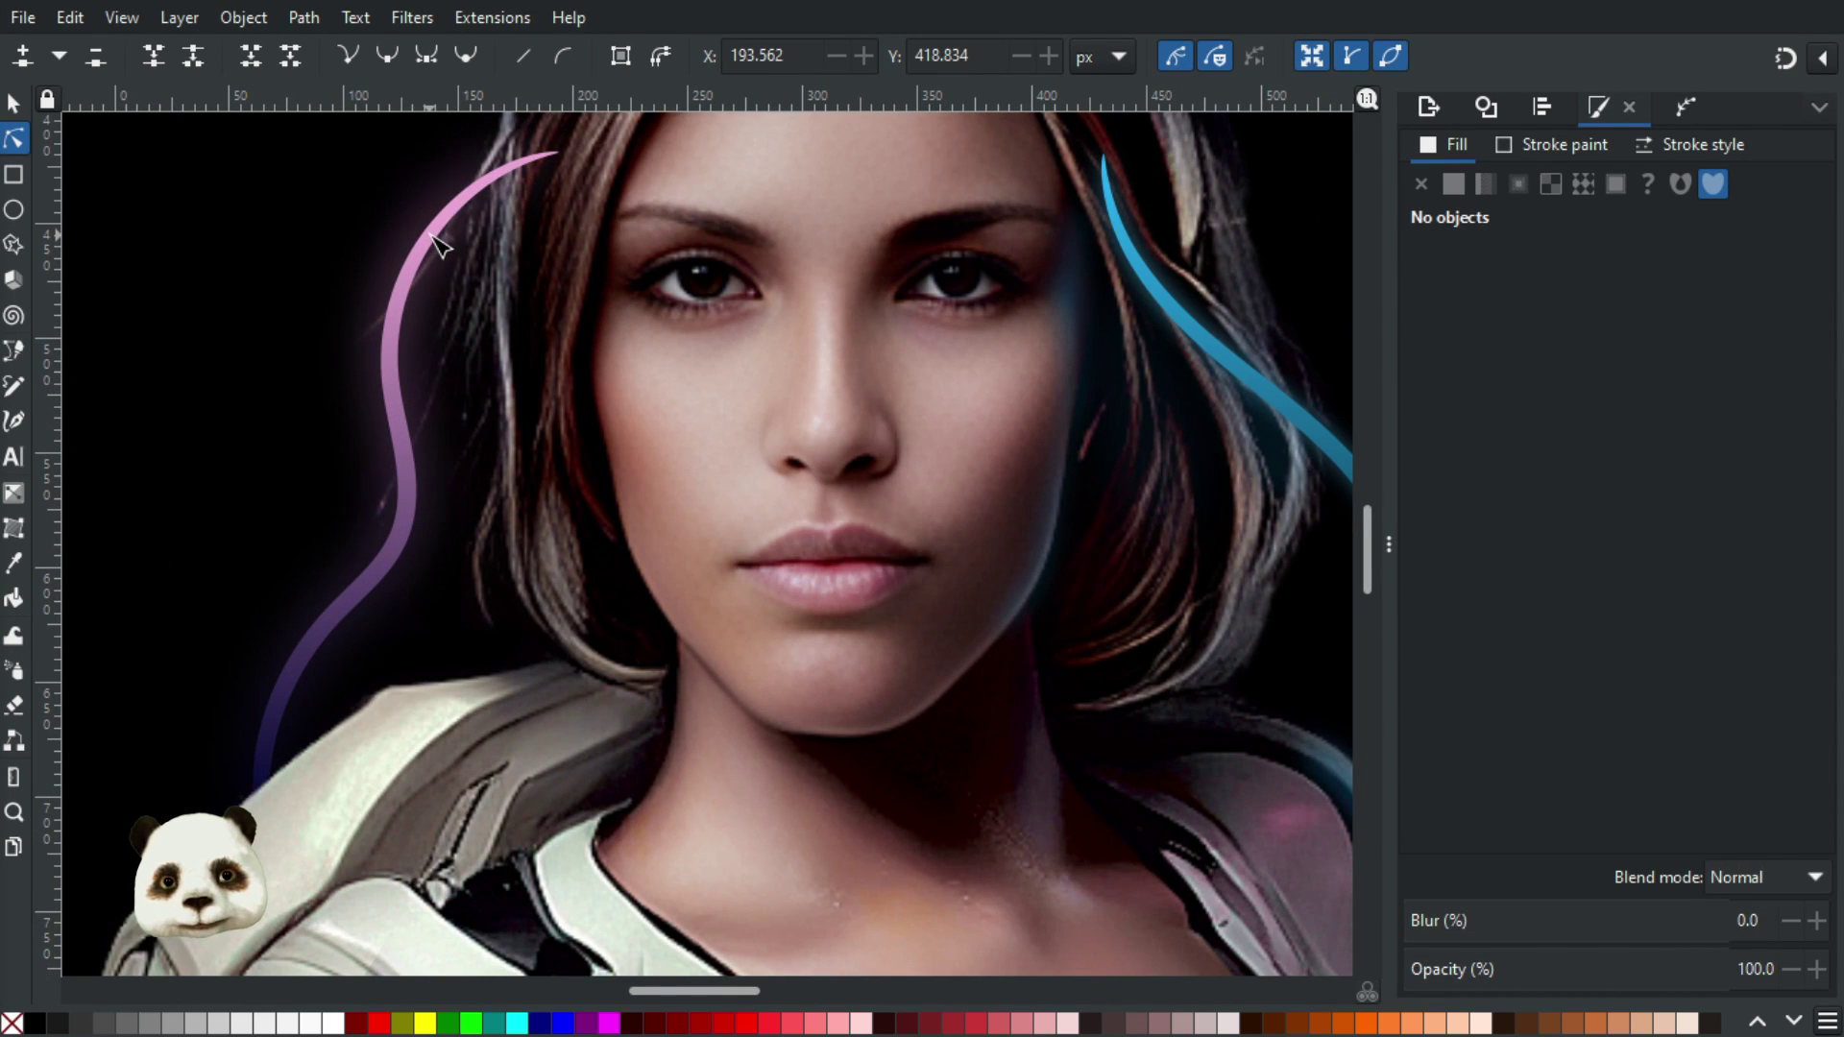
click(440, 244)
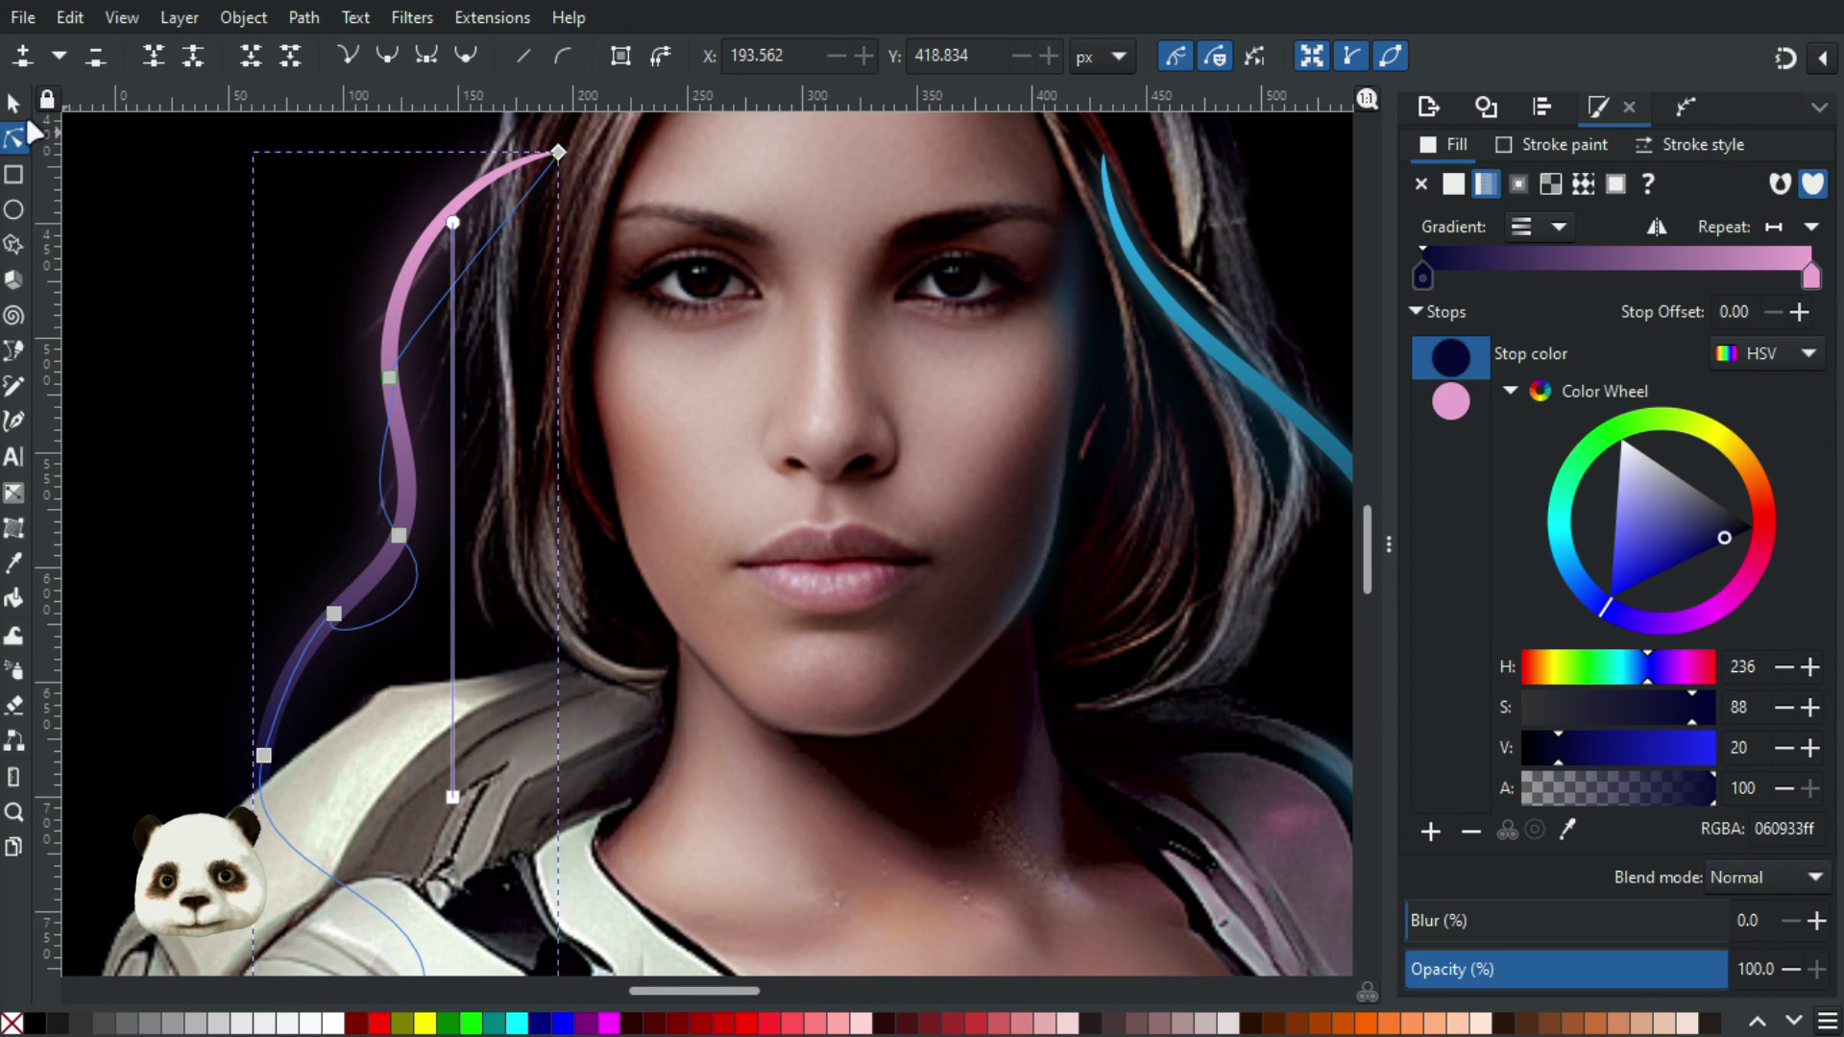
click(14, 105)
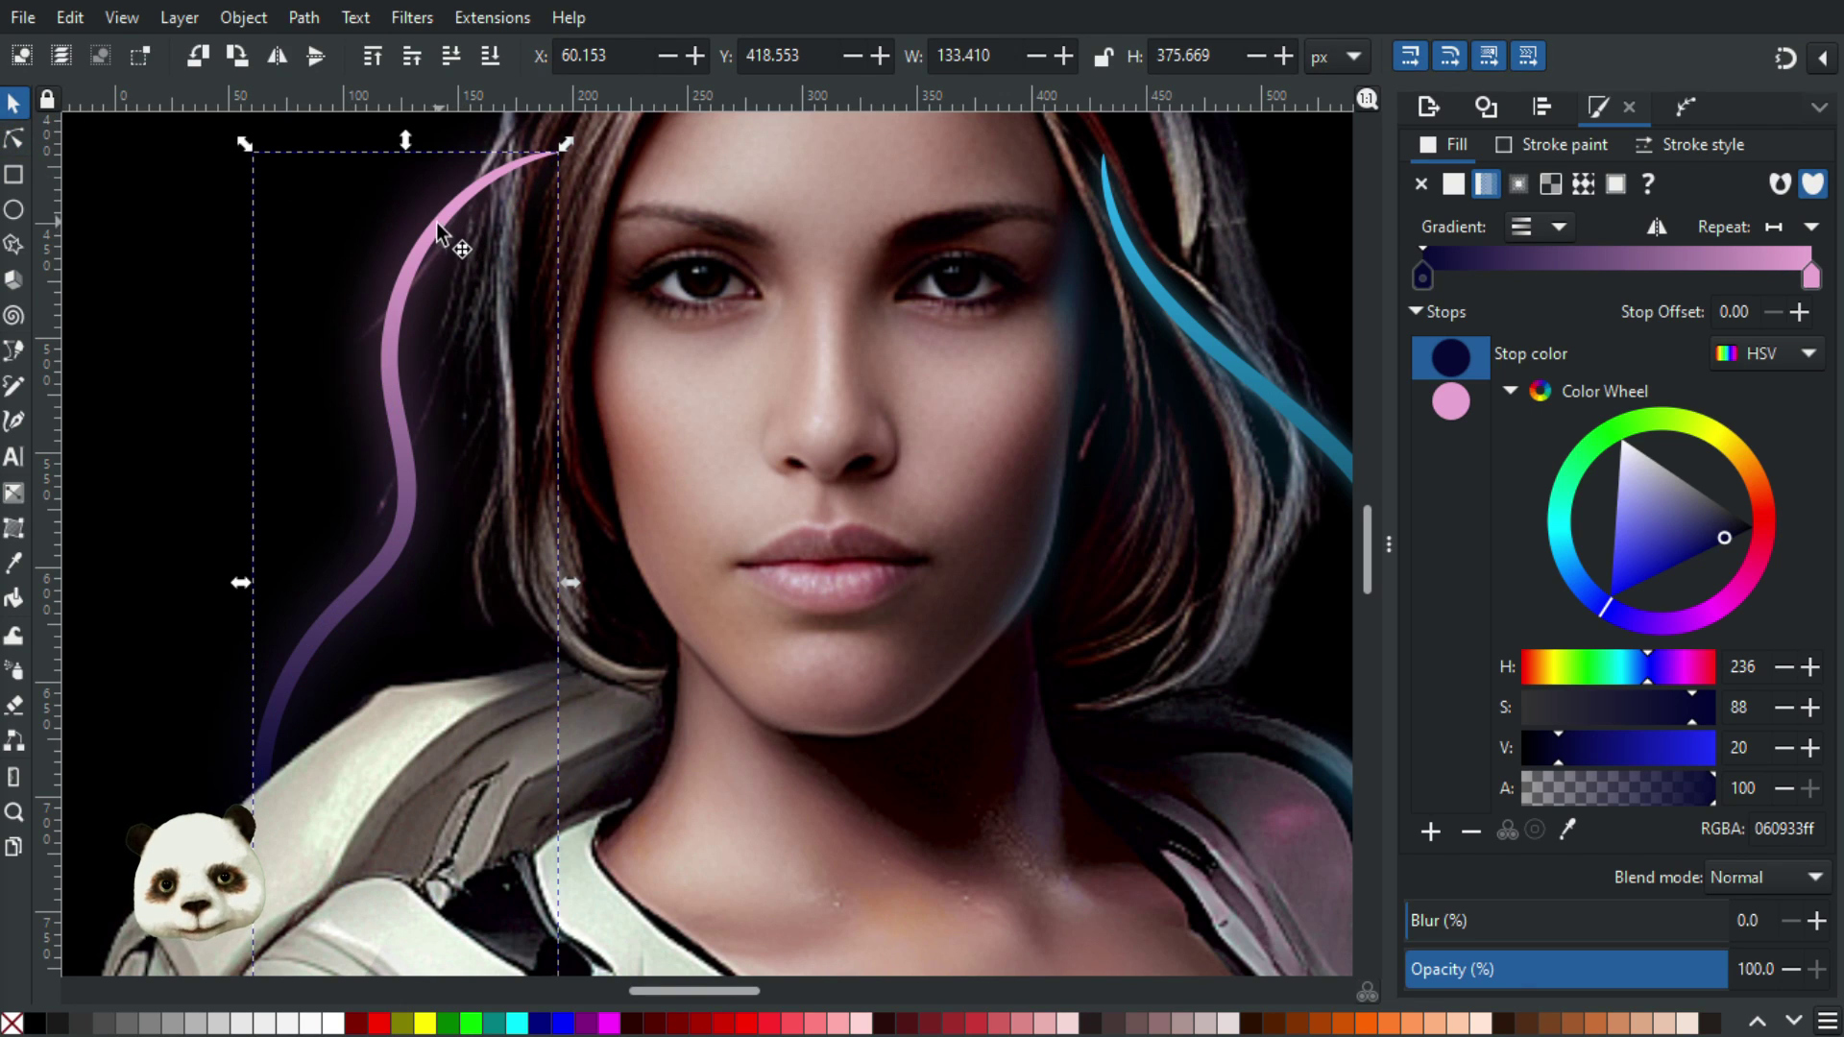
drag(445, 226, 651, 315)
key(ctrl+z)
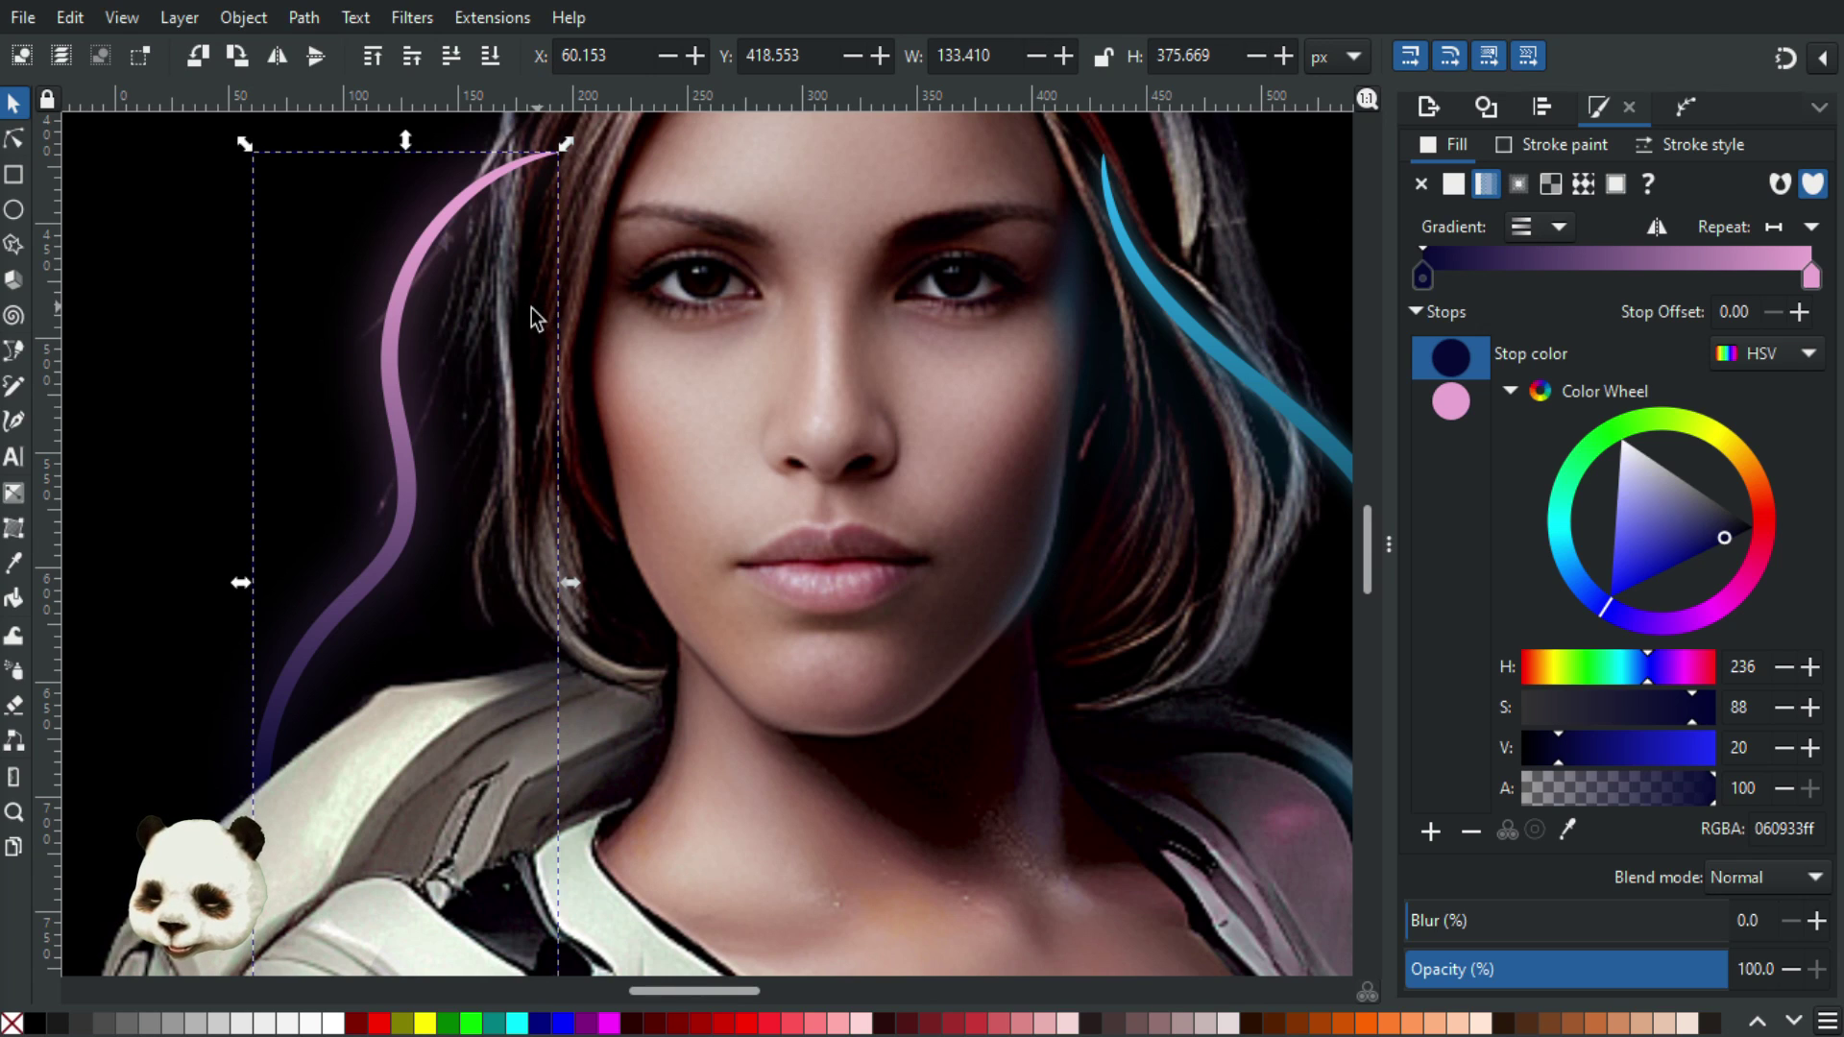
Remove the pale pink strand's gradient and redraw it vertically, from dark blue at the lower end upward
key(g)
click(452, 222)
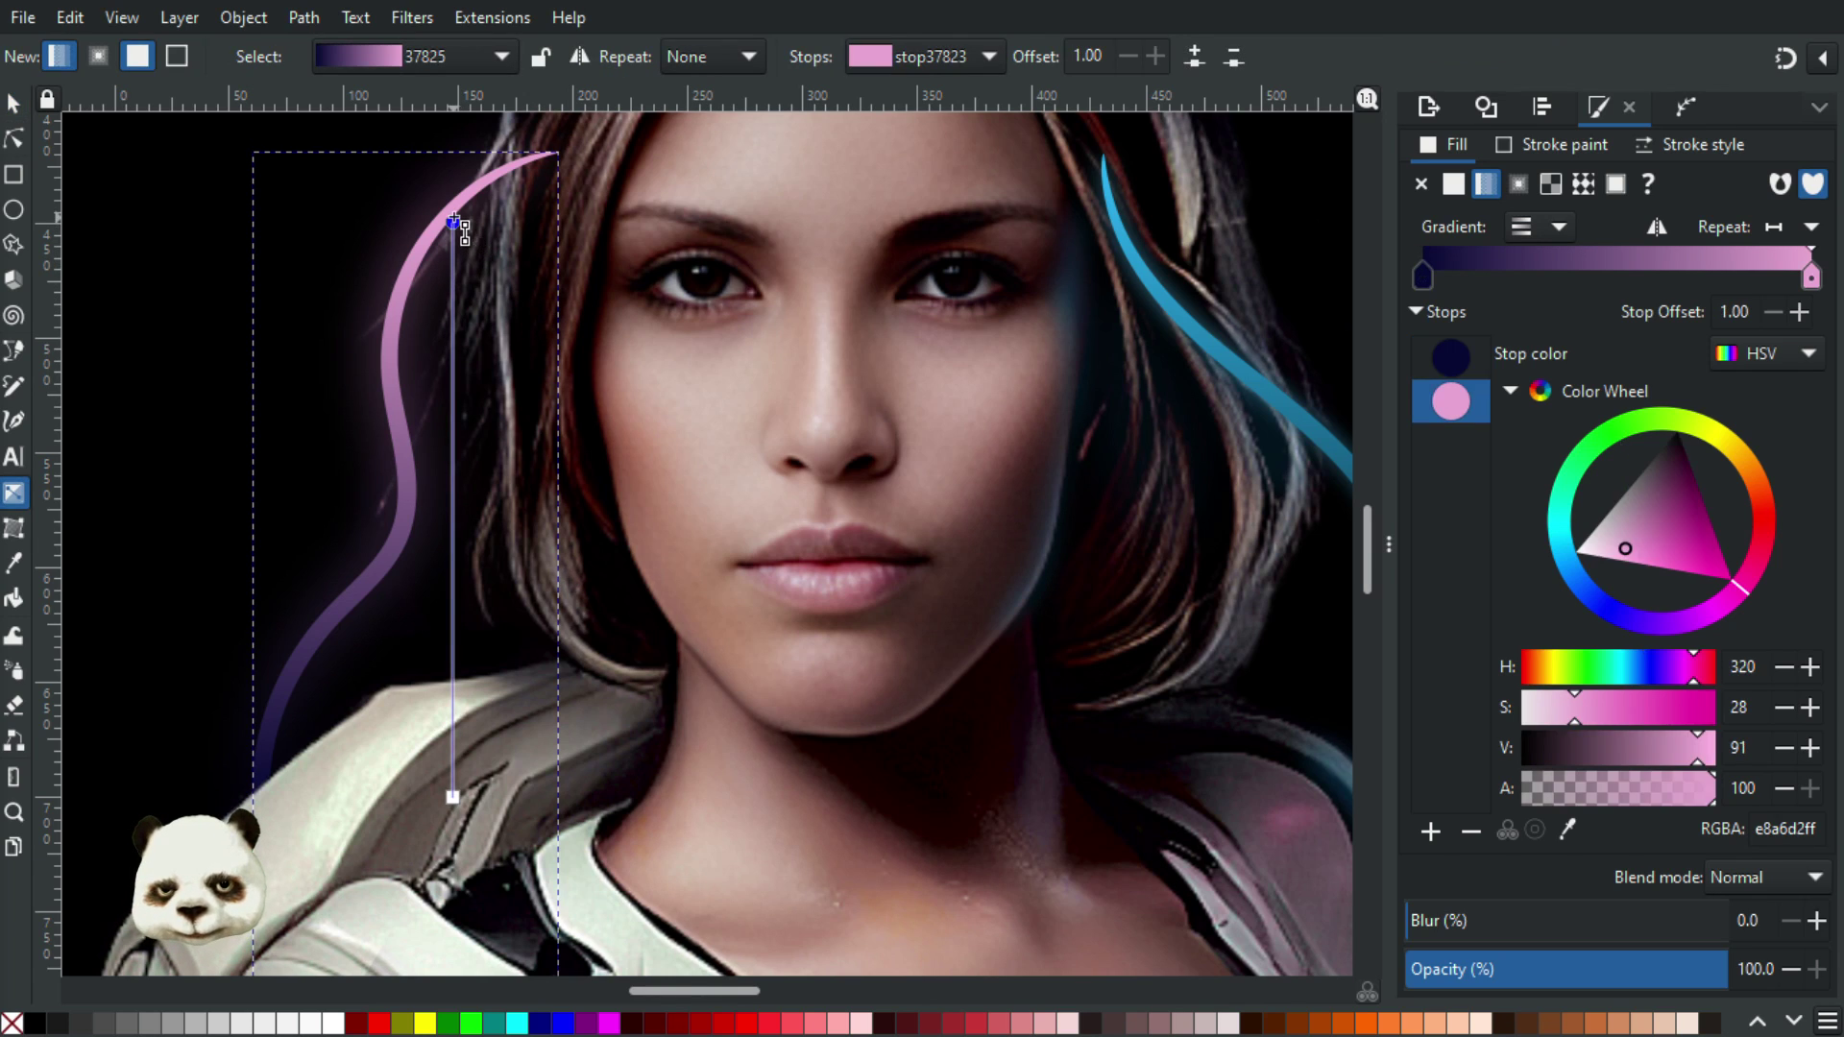
key(Delete)
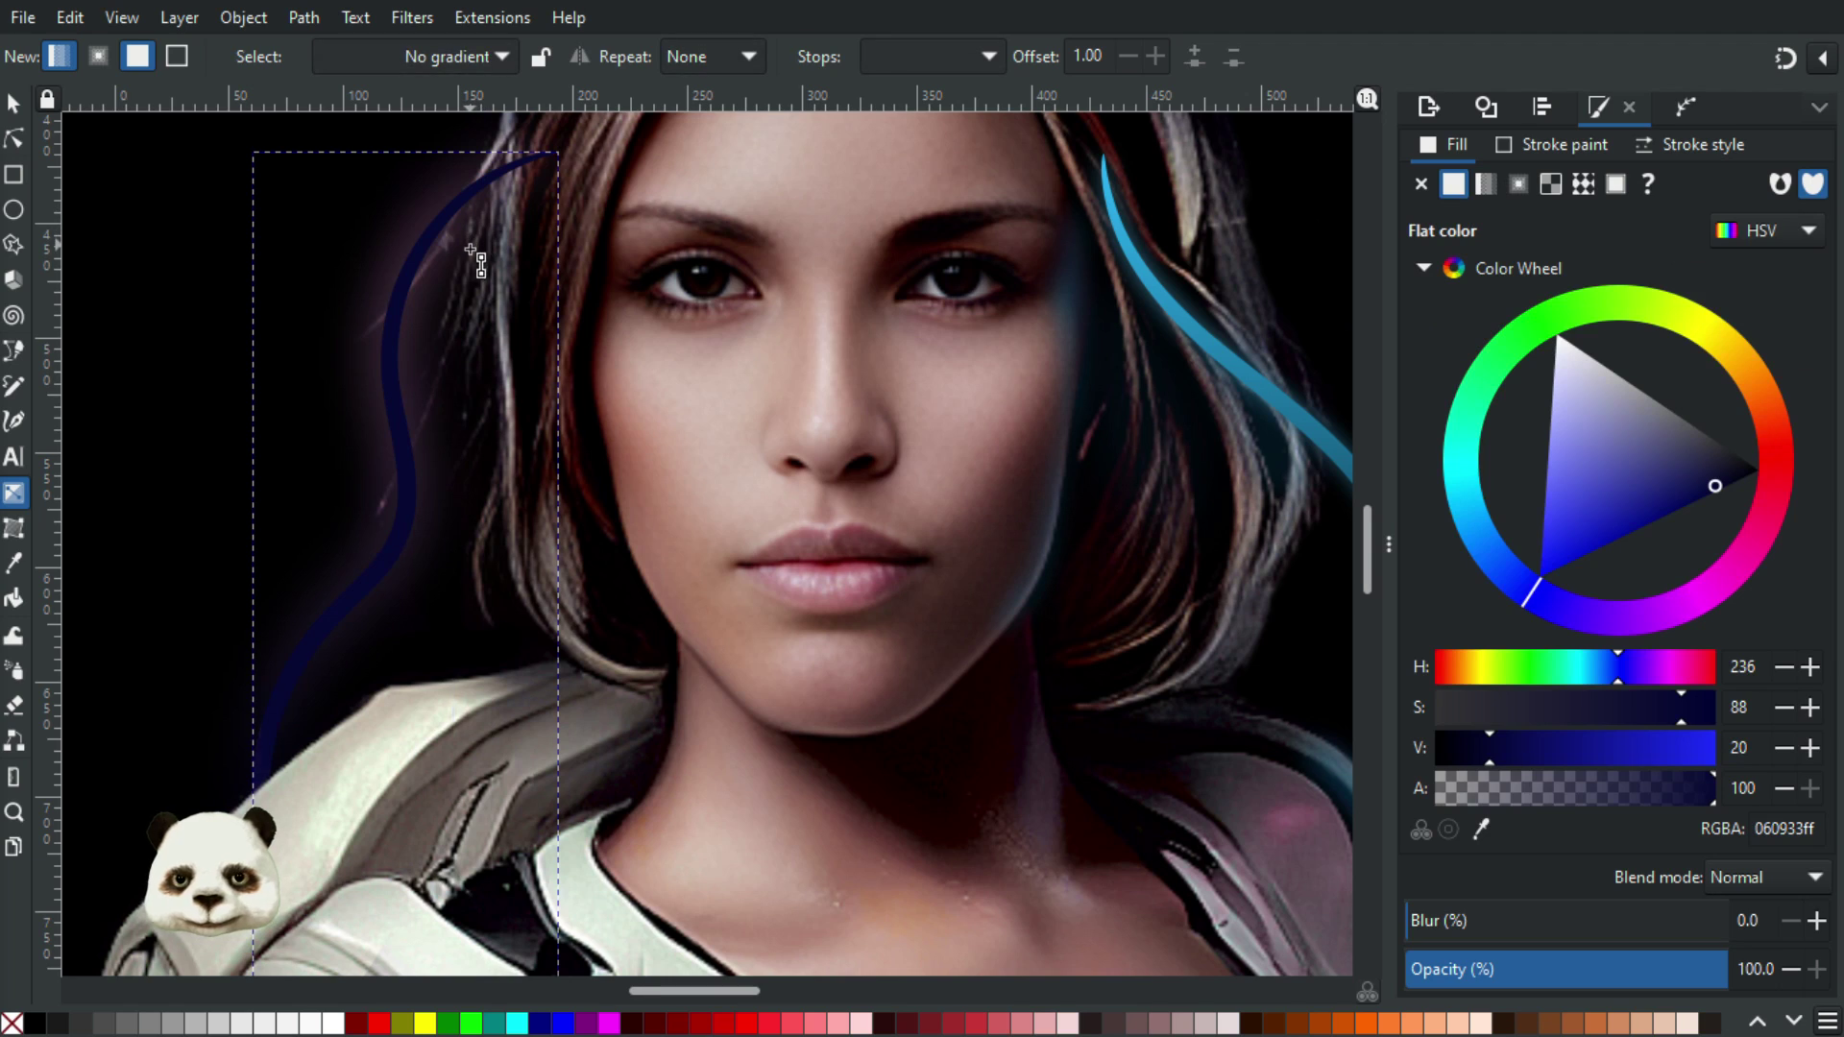
drag(323, 626, 342, 233)
Recolor the strand's upper gradient stop to opaque hot pink (ff2baaff), extend the dark blue end further down, and deselect it
click(1747, 573)
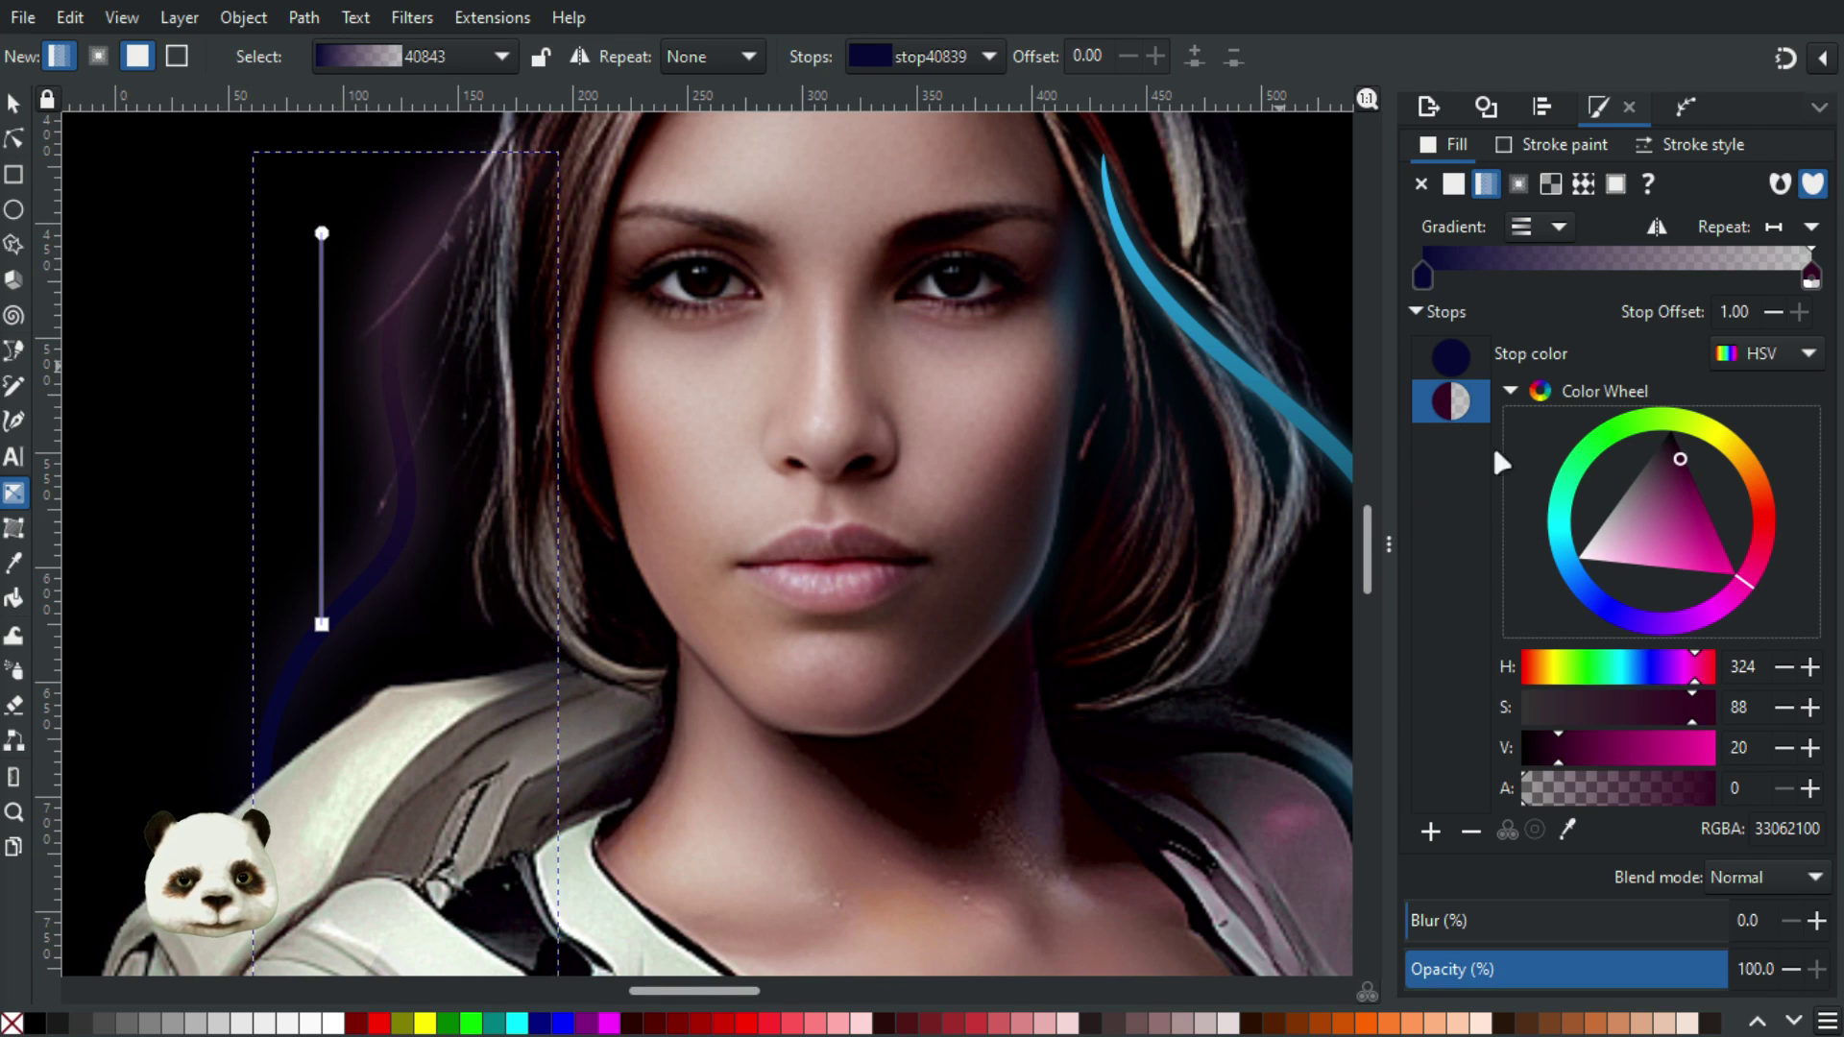
drag(1722, 569, 1708, 575)
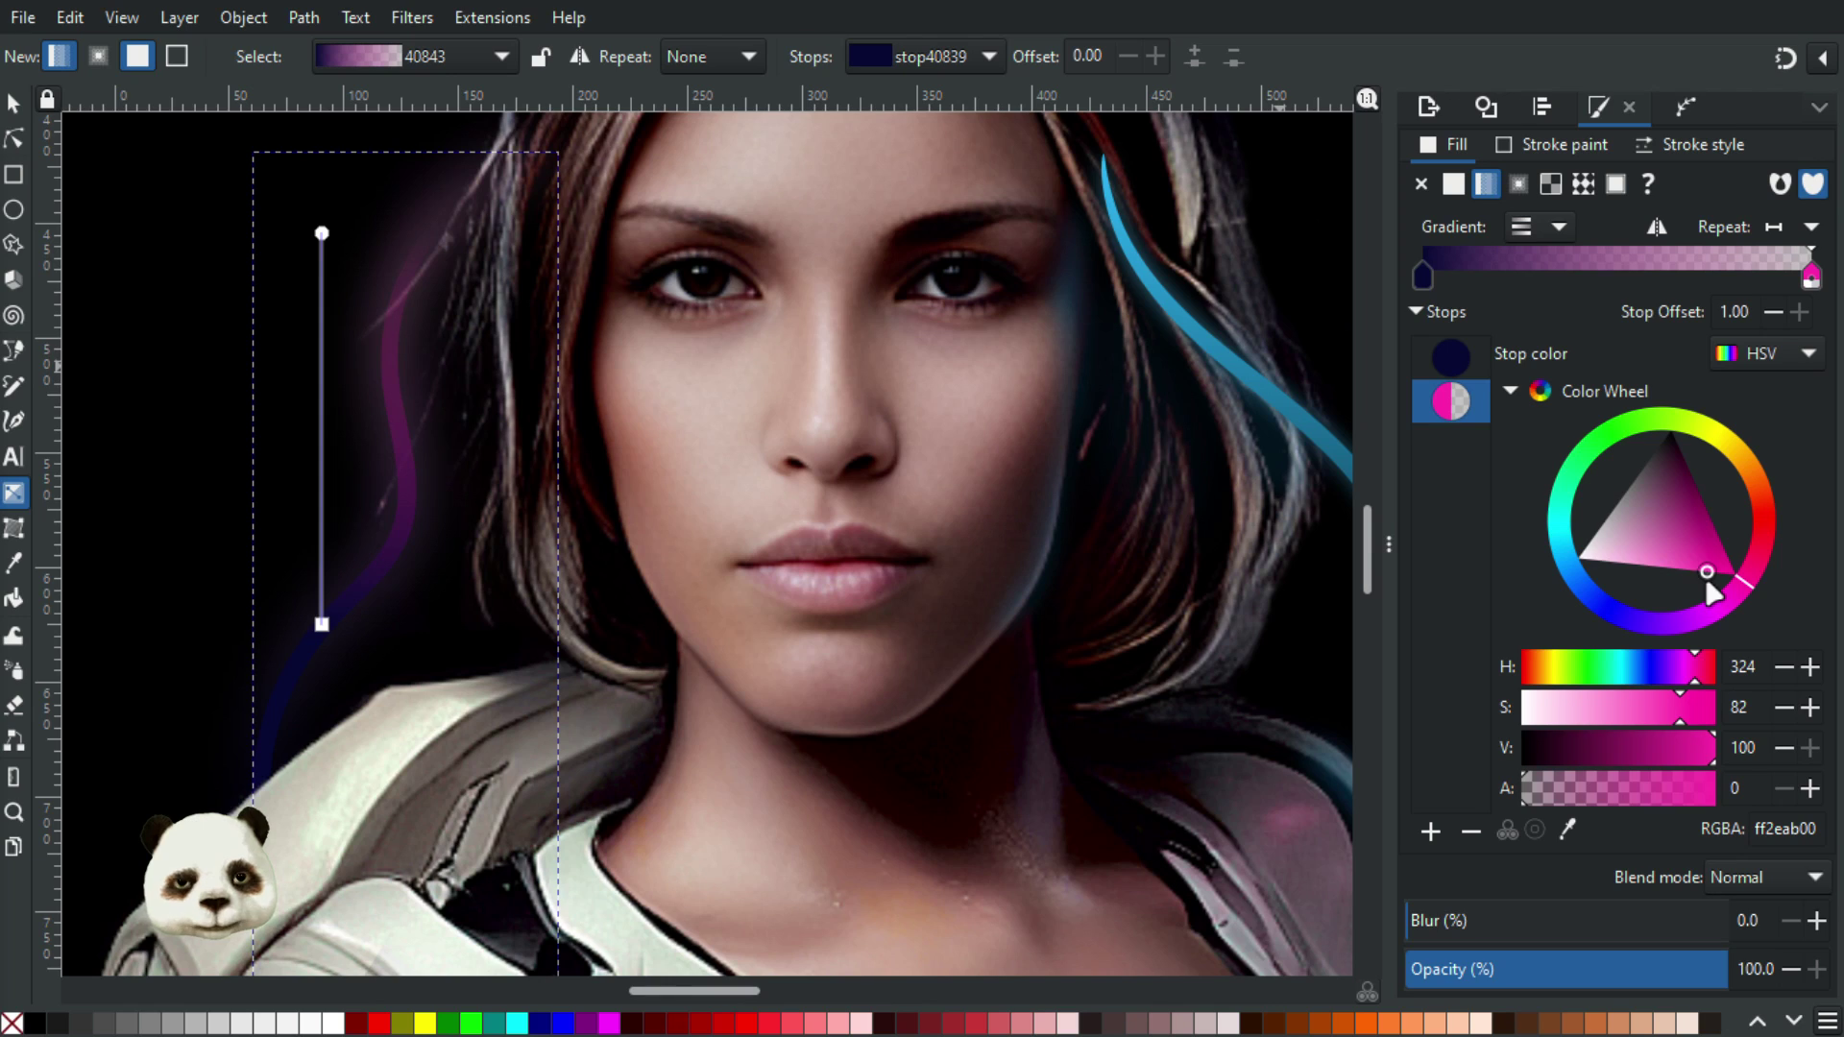
drag(1649, 807, 1733, 789)
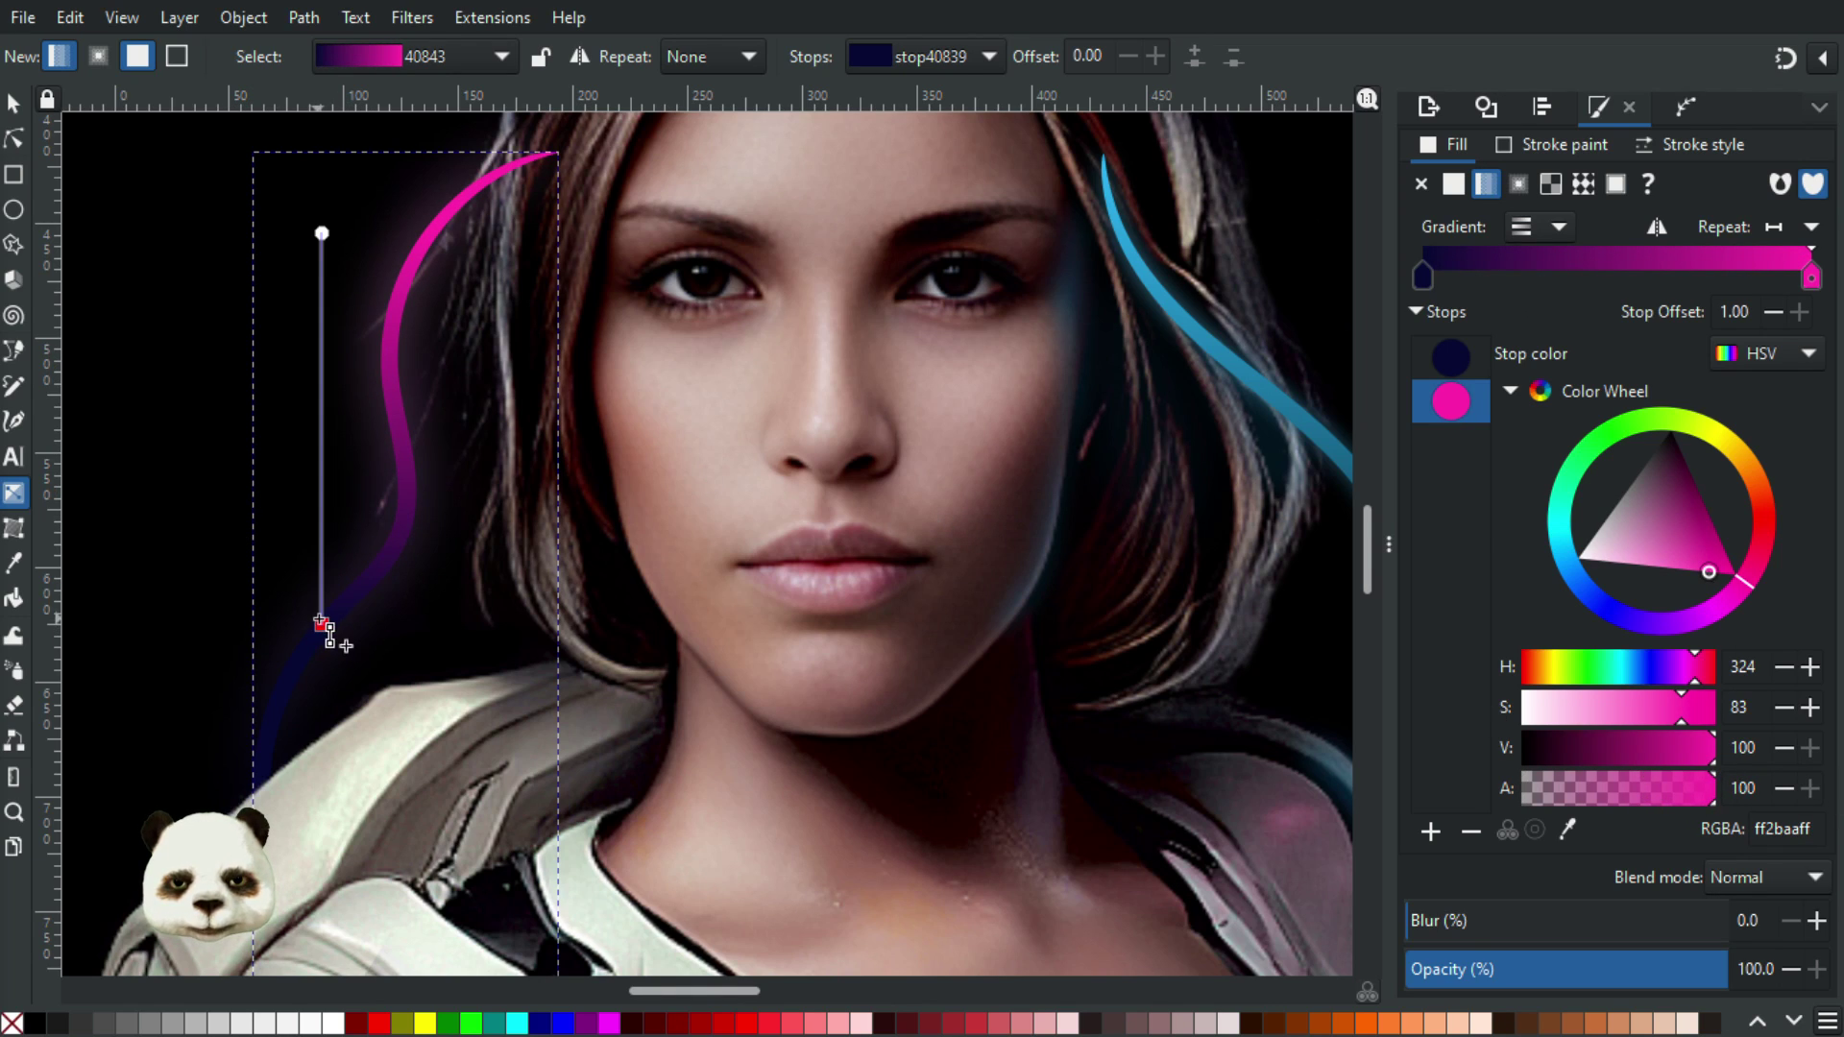
drag(323, 625, 322, 745)
drag(376, 346, 313, 525)
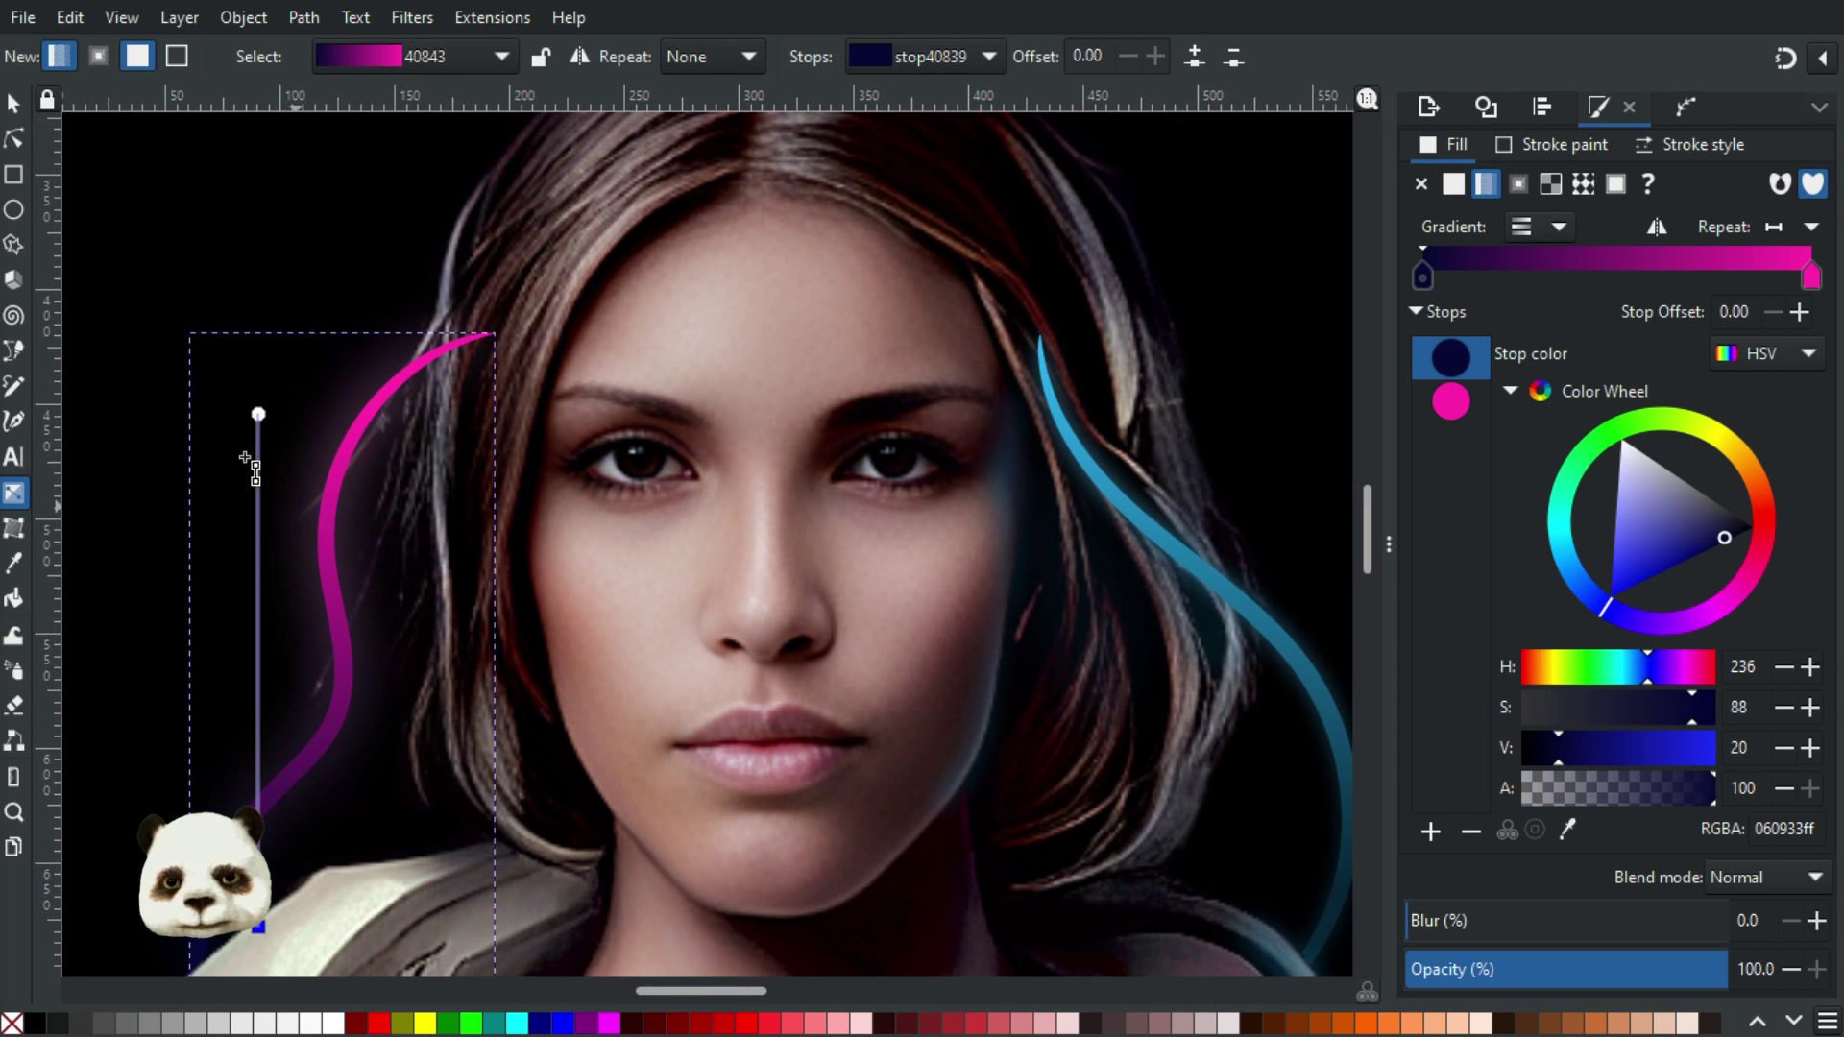
click(13, 103)
click(177, 181)
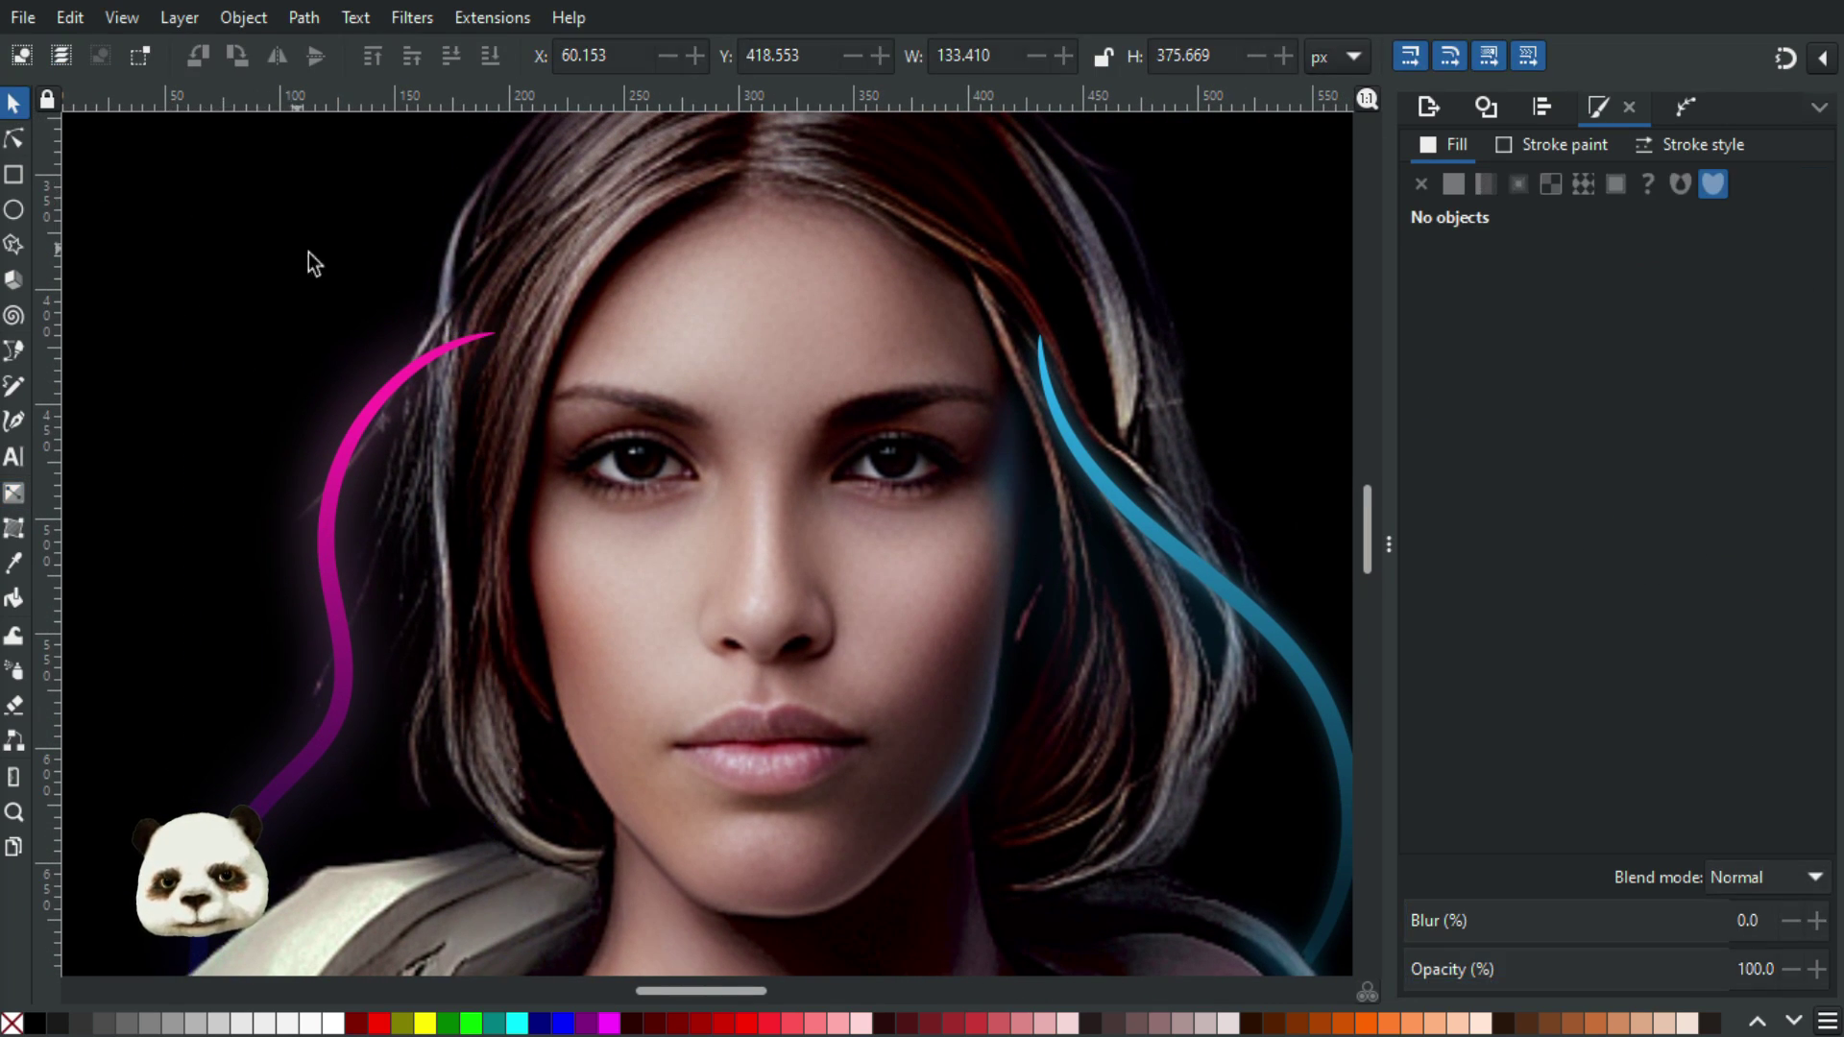
Draw a closed crescent shape over the hair between the upper pink strand and the face
scroll(308, 252, down, 2)
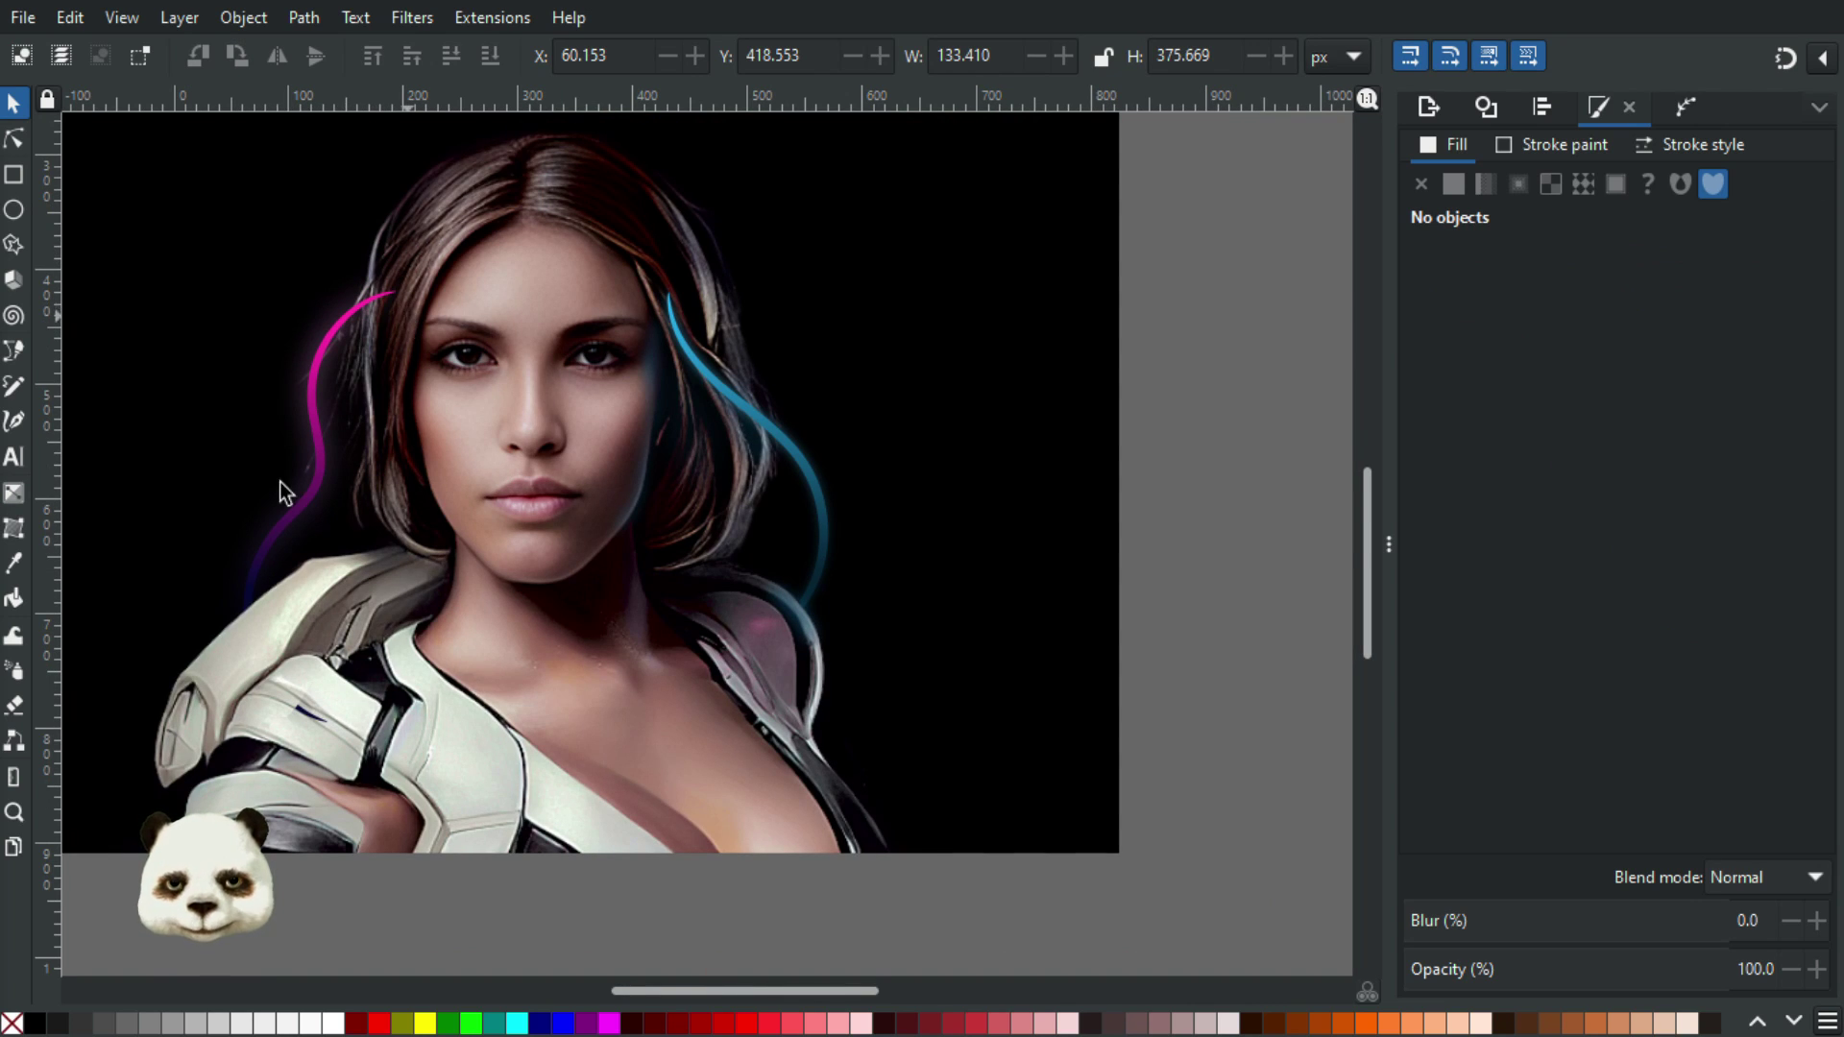
scroll(301, 549, up, 2)
scroll(343, 543, down, 2)
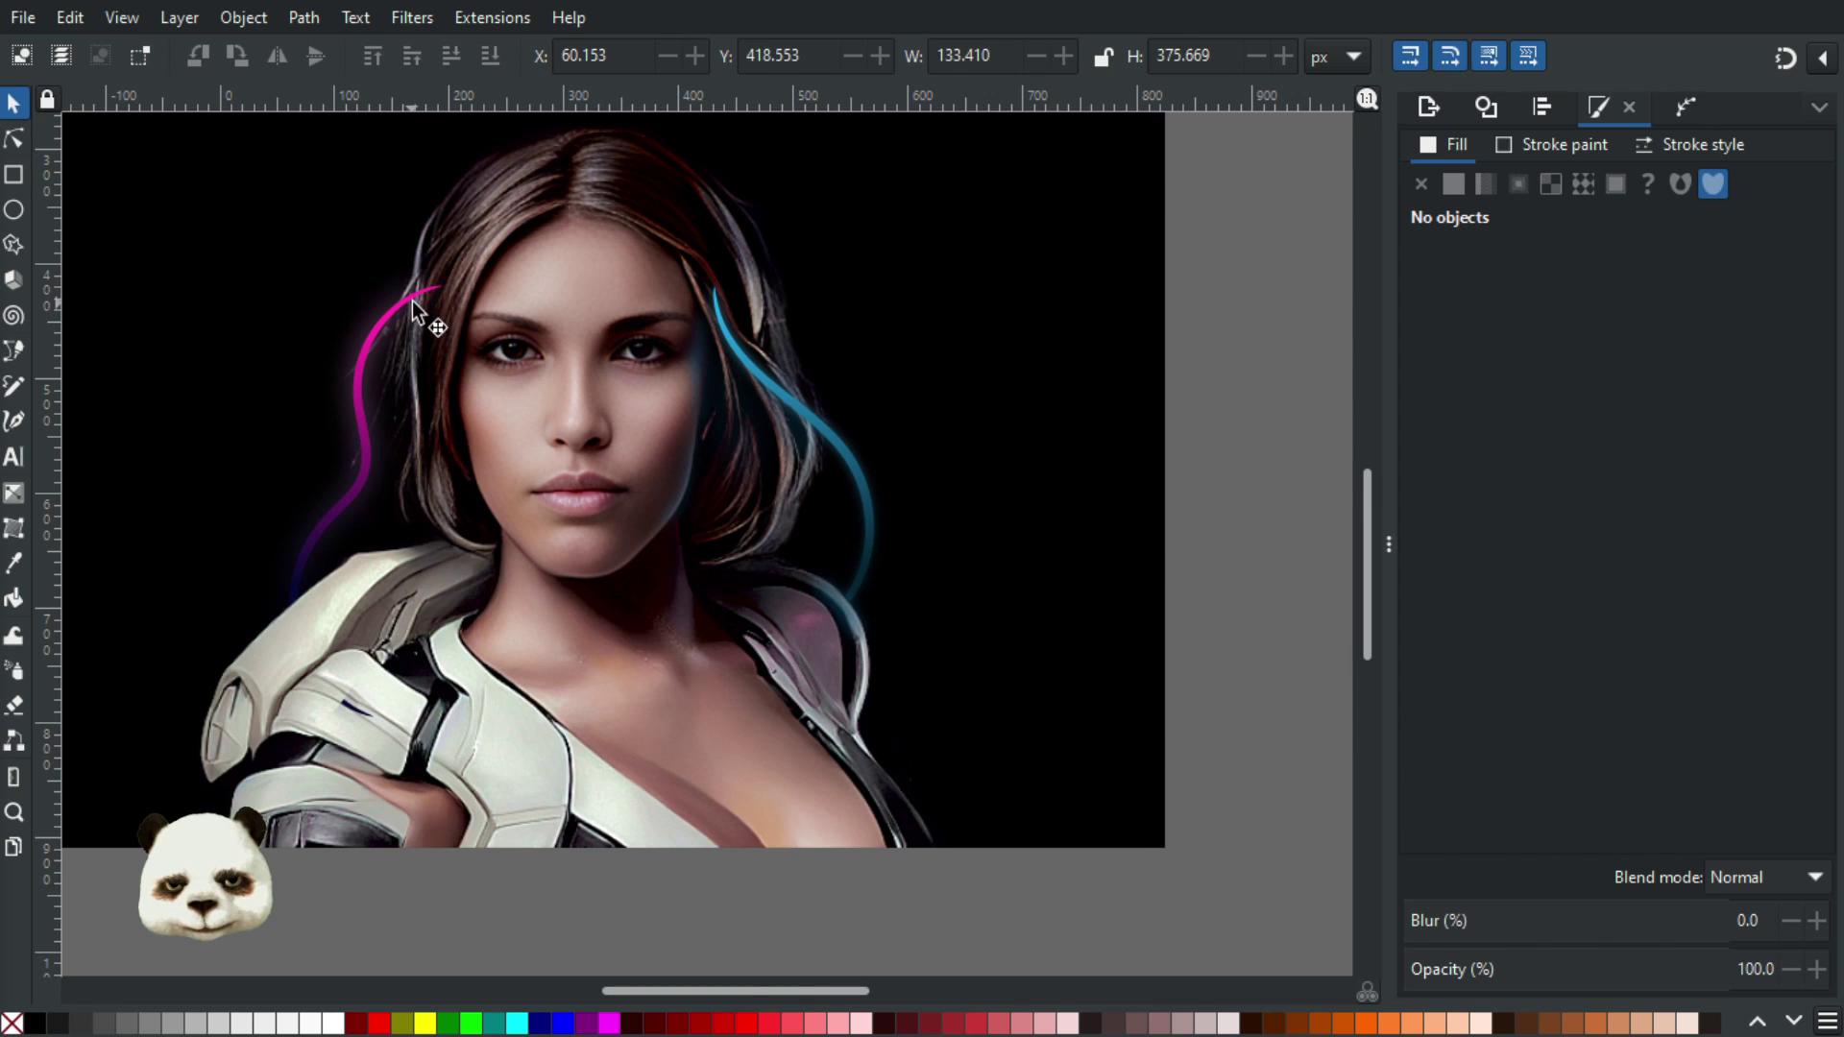
scroll(407, 320, up, 2)
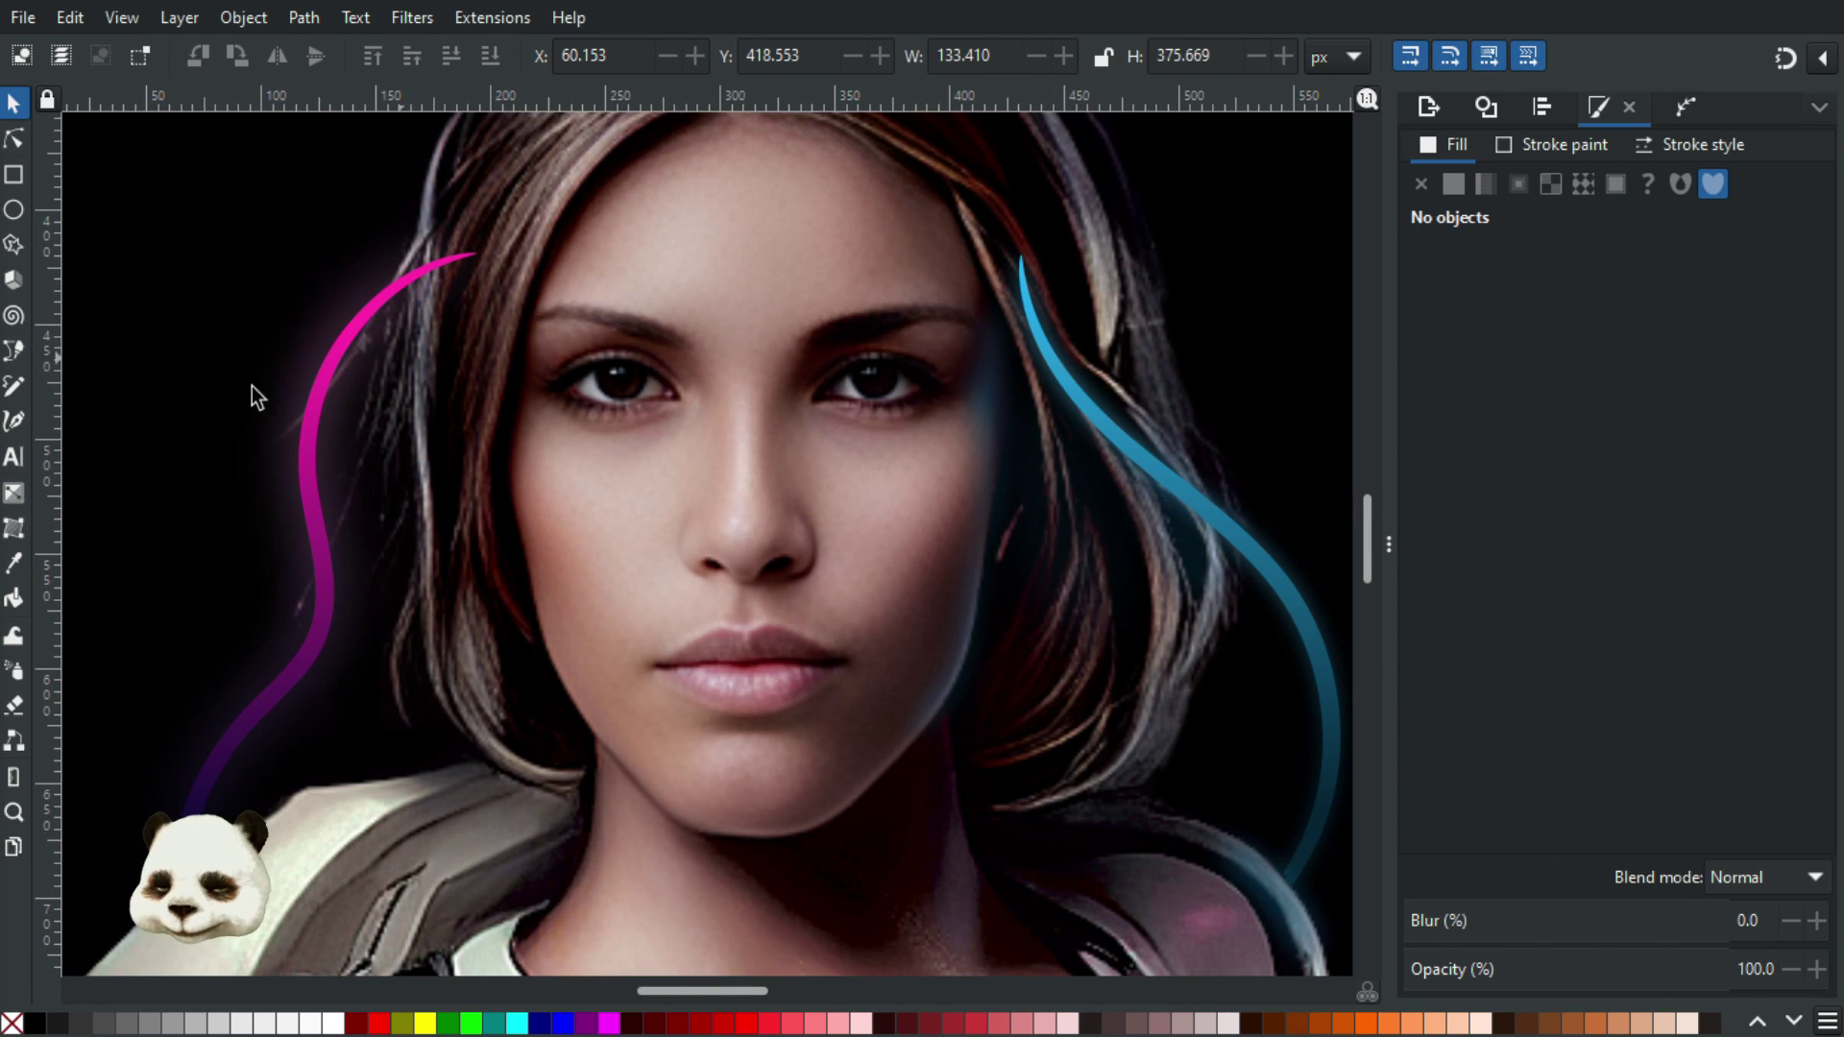
key(b)
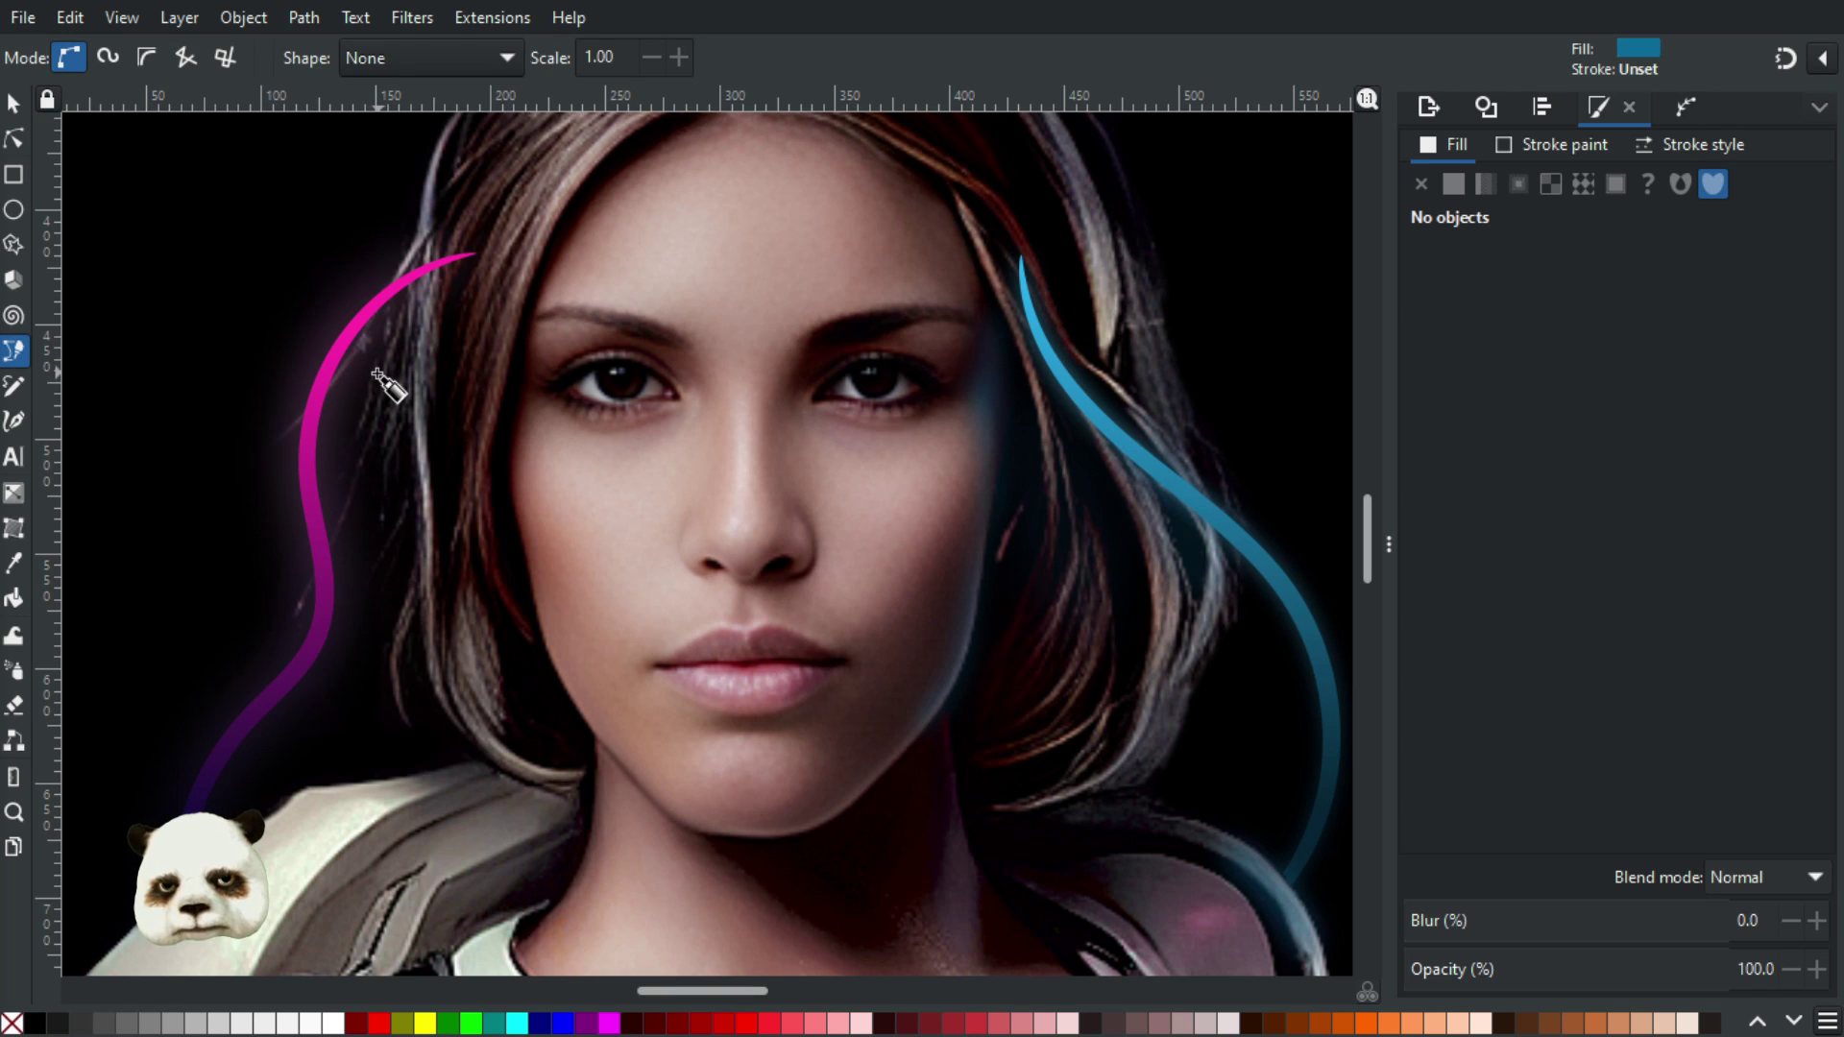
drag(378, 373, 362, 486)
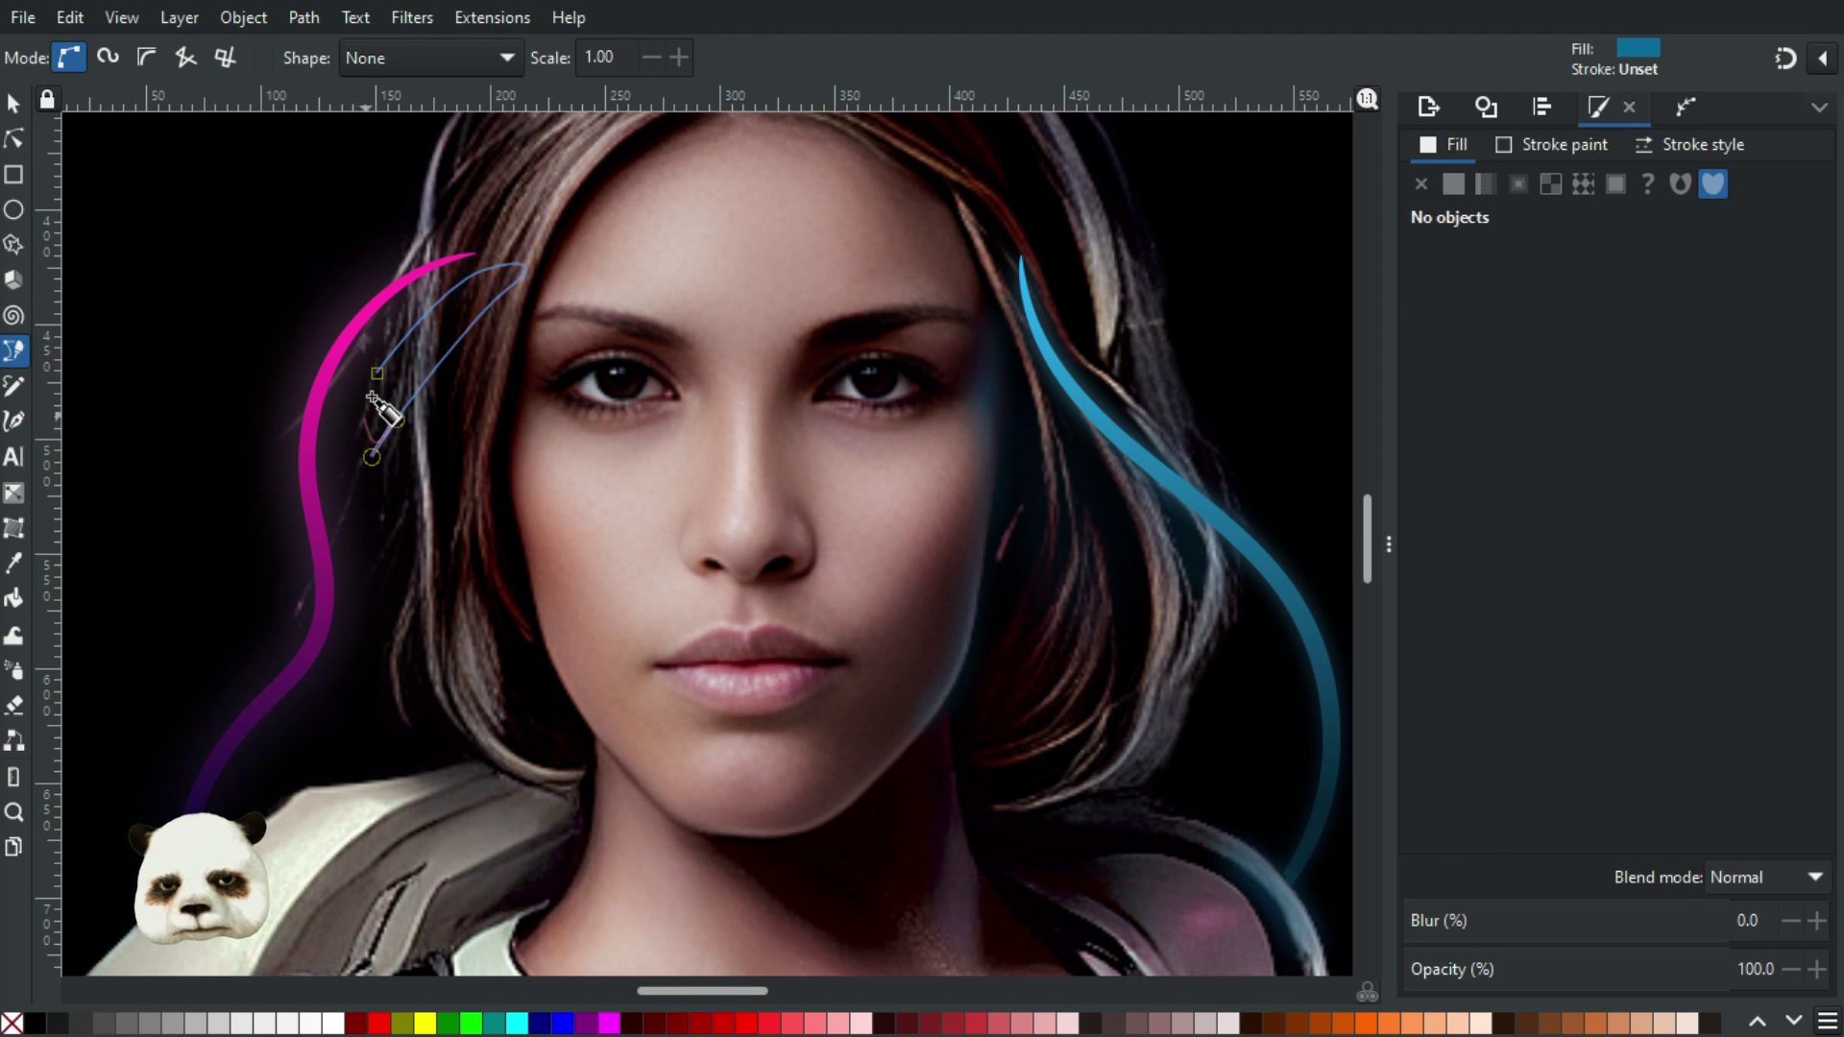
drag(378, 375, 408, 338)
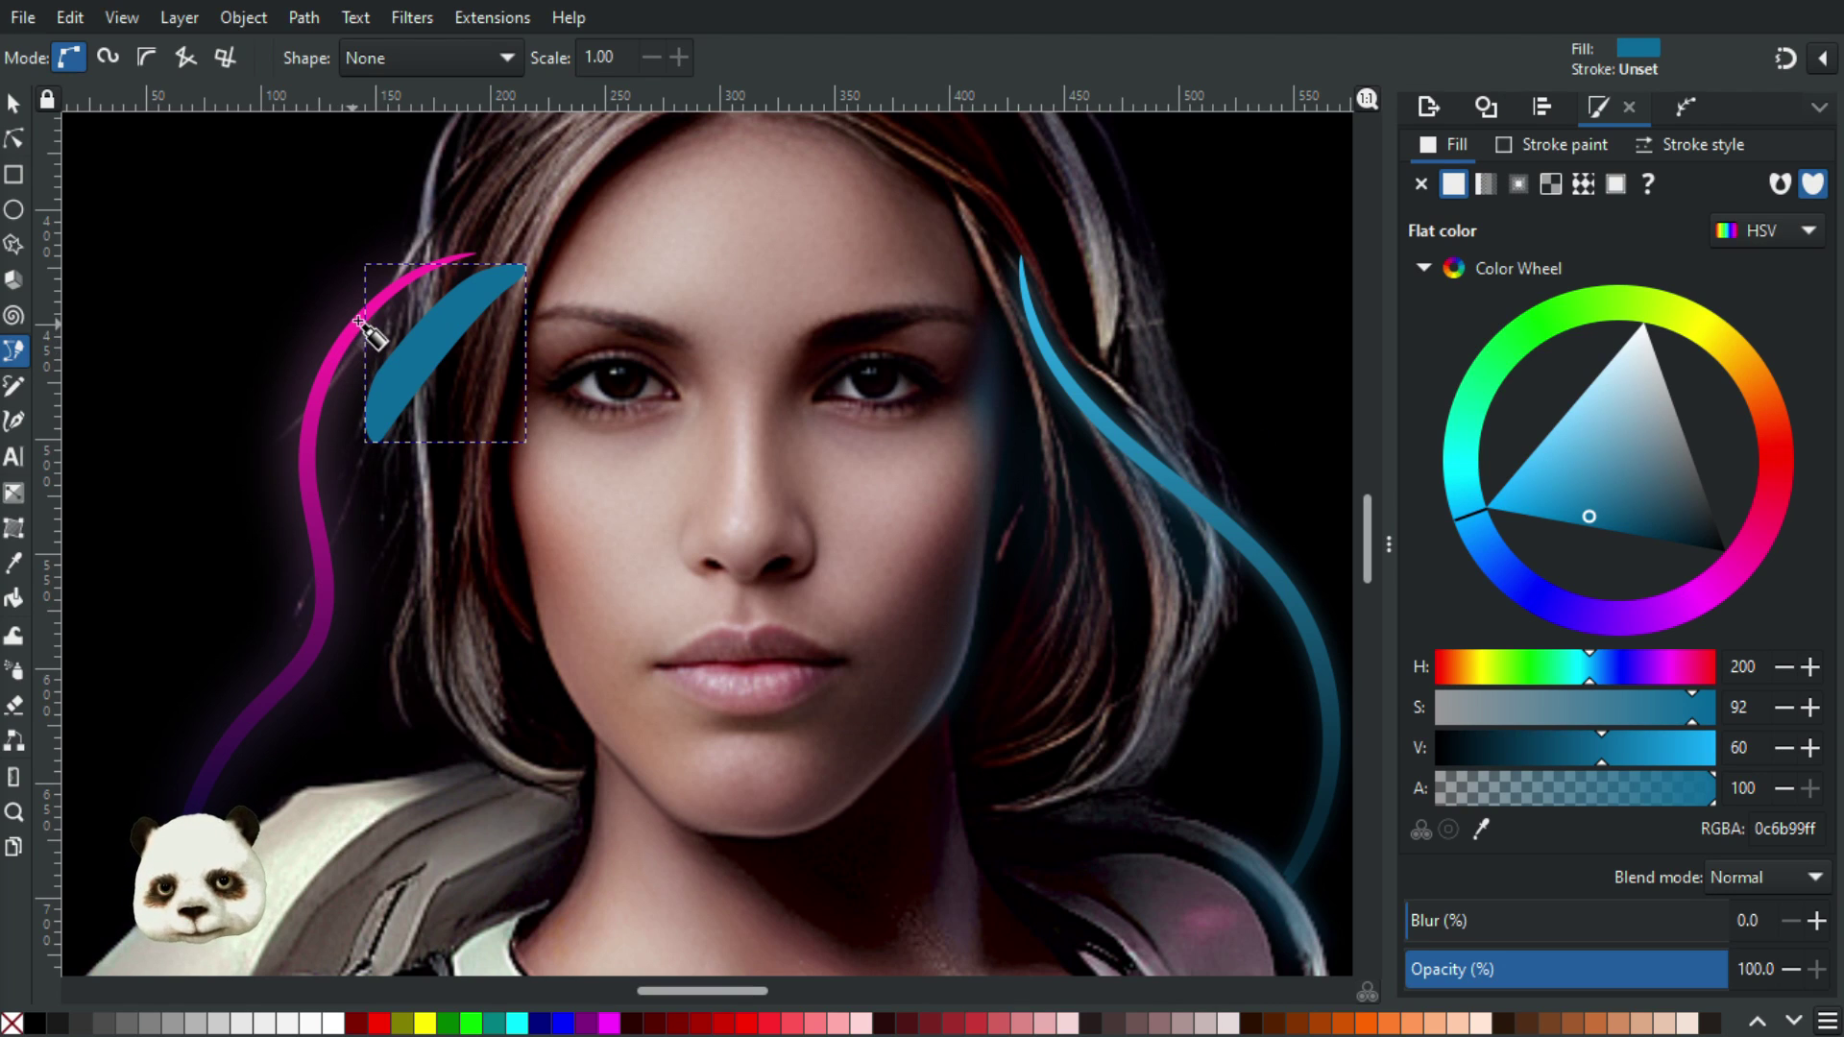
Fill the crescent with the strand's hot pink at saturation 64, and set its blur to 50% and opacity to 30%
key(d)
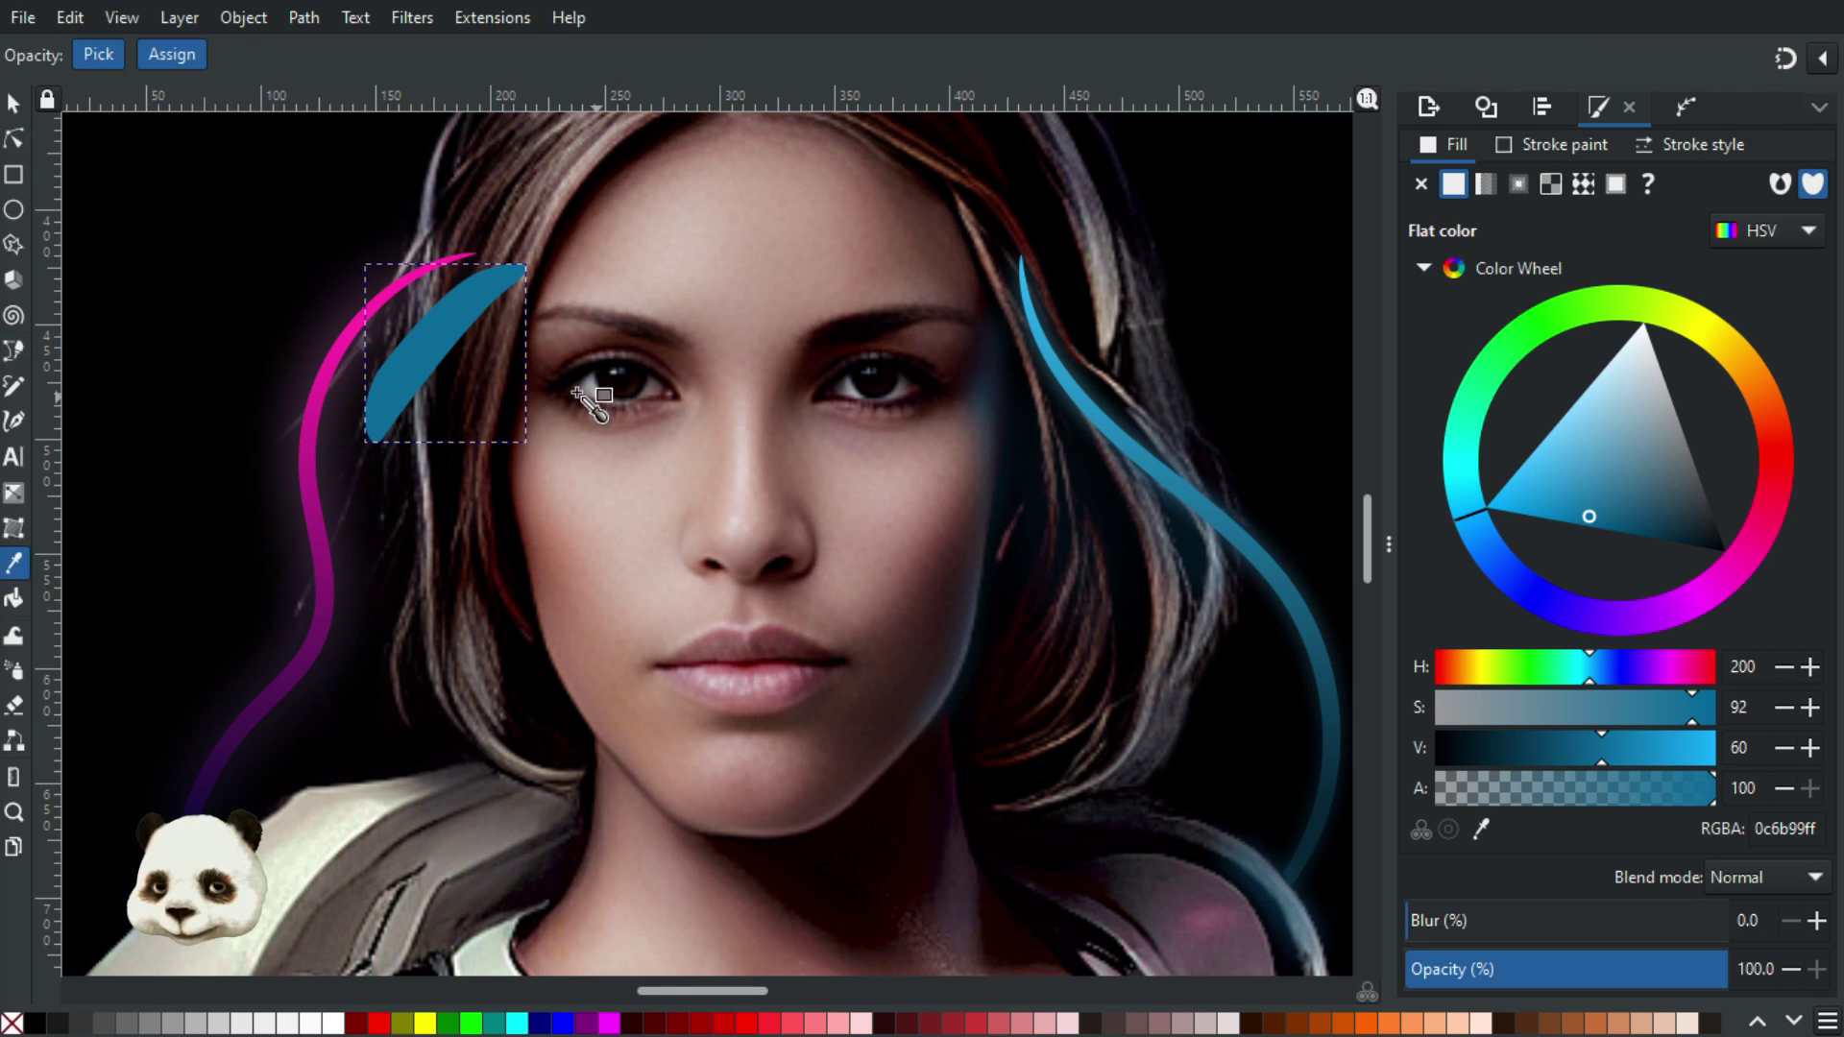
click(356, 328)
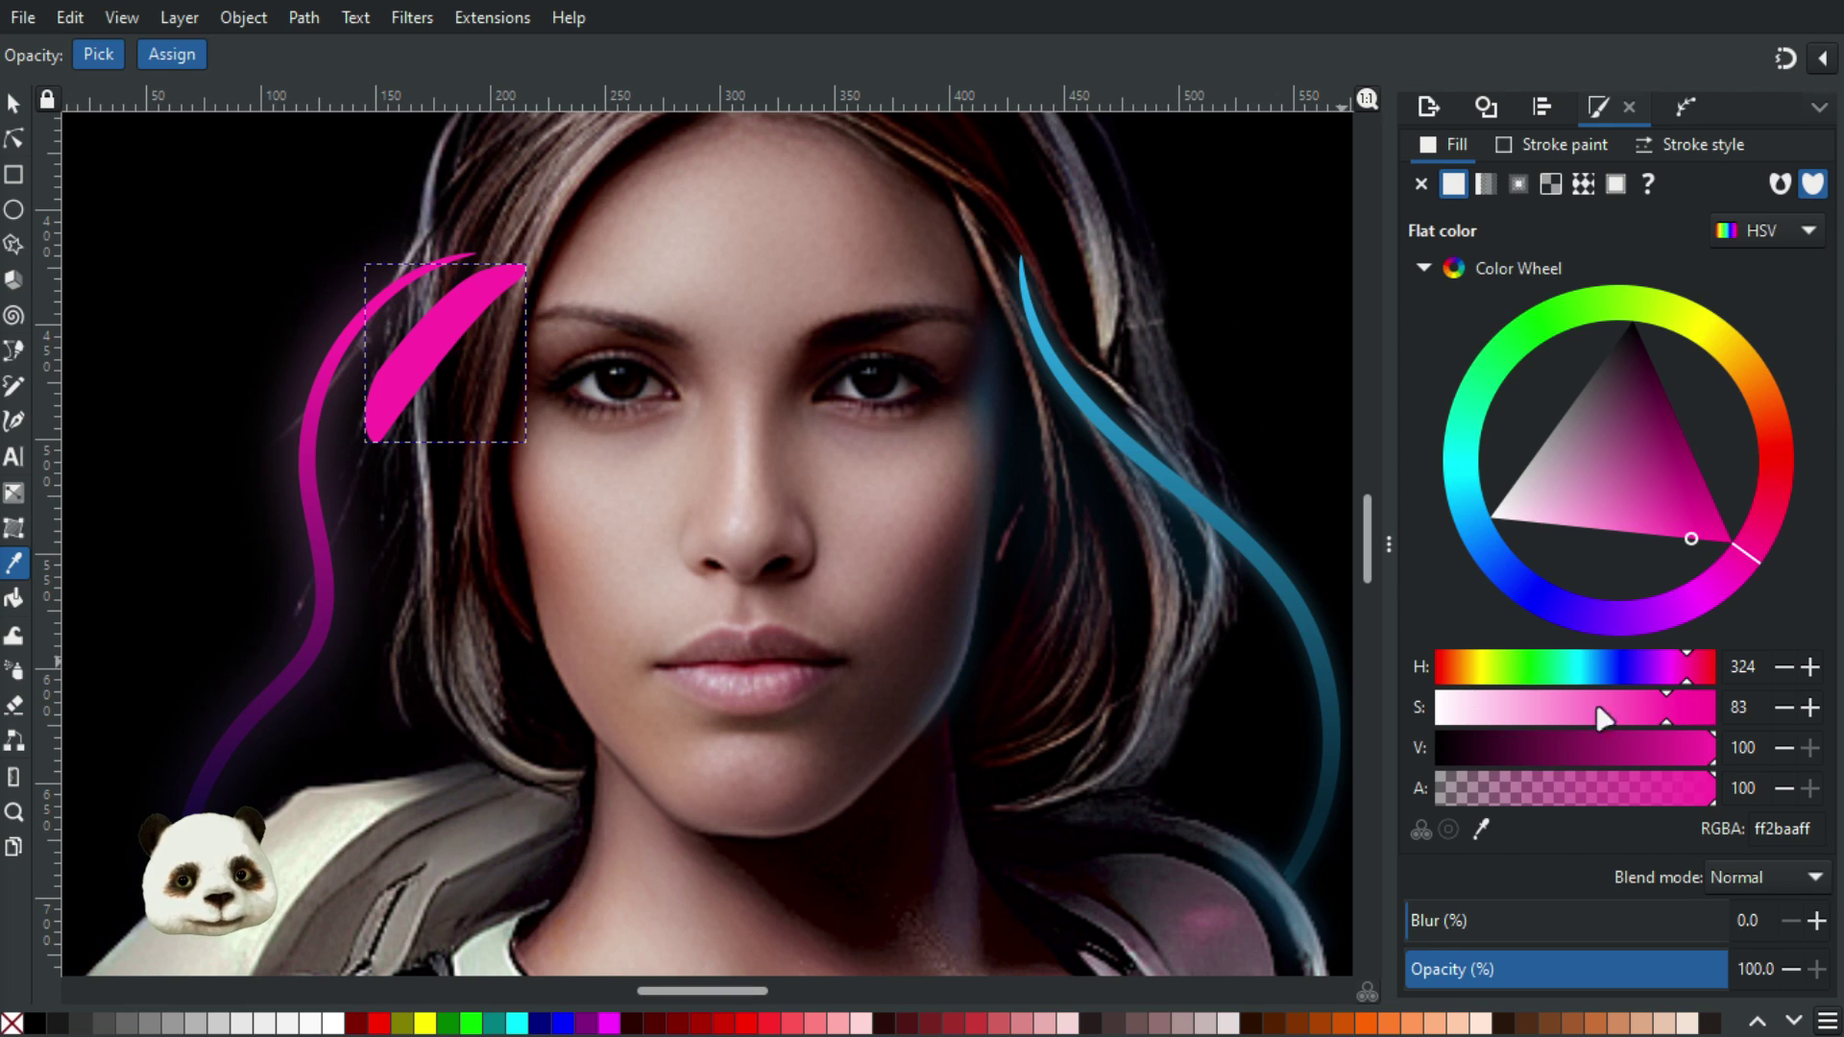
drag(1644, 707, 1612, 713)
mouse_move(1460, 922)
mouse_down()
mouse_move(1502, 921)
mouse_move(1551, 968)
mouse_move(1503, 970)
mouse_up()
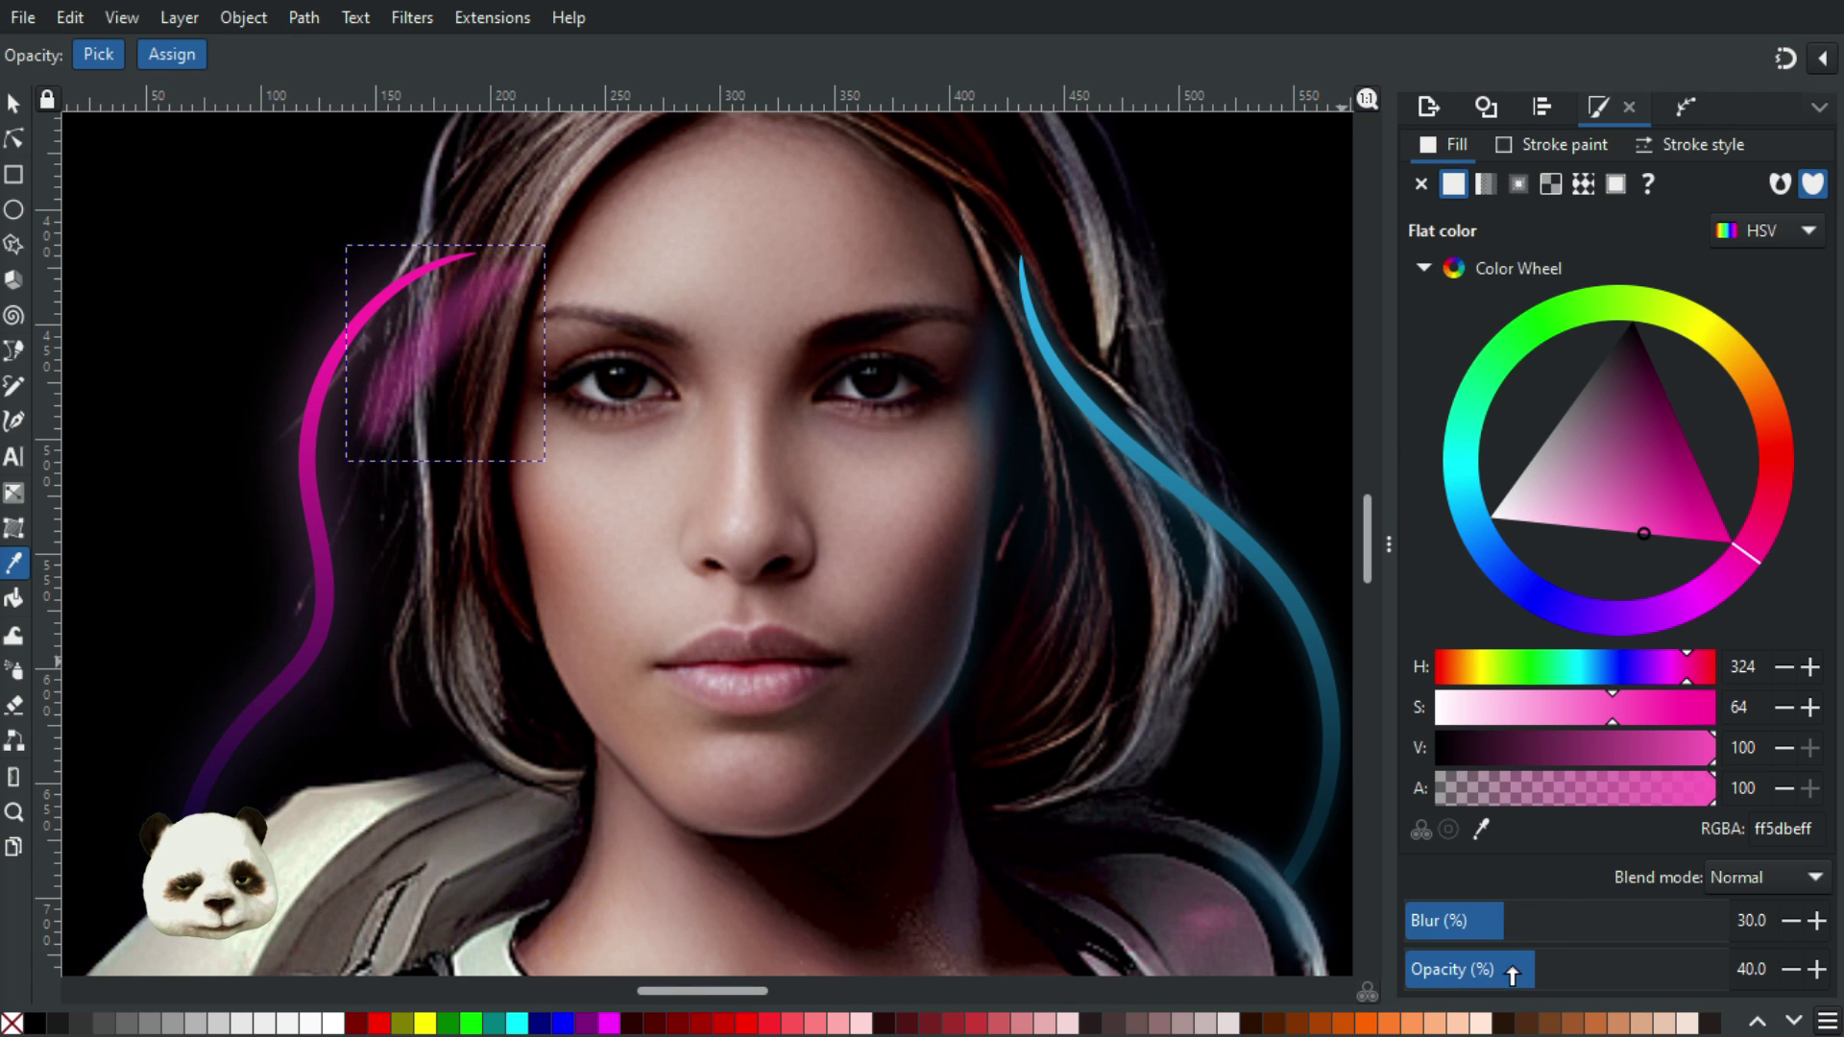
drag(1552, 914, 1567, 914)
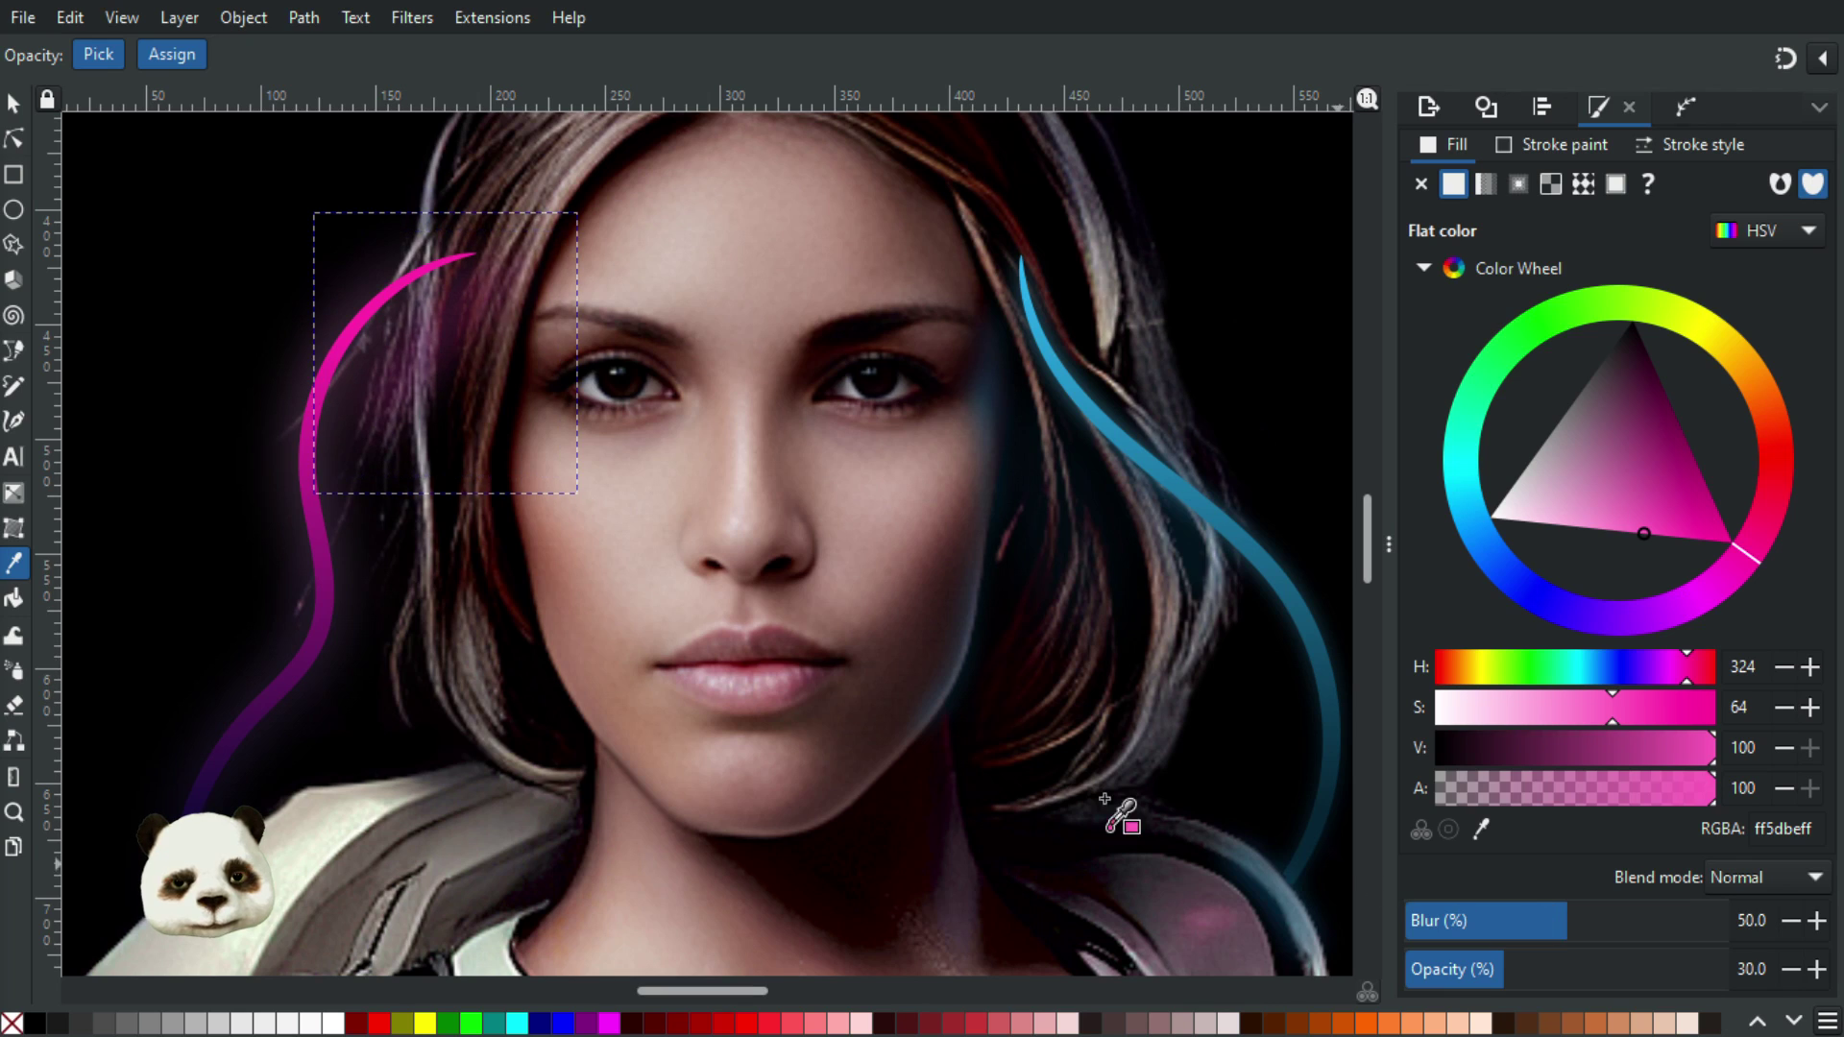
Set the pink hair reflection's blur to 60% and its opacity to 20%, and deselect it
click(14, 103)
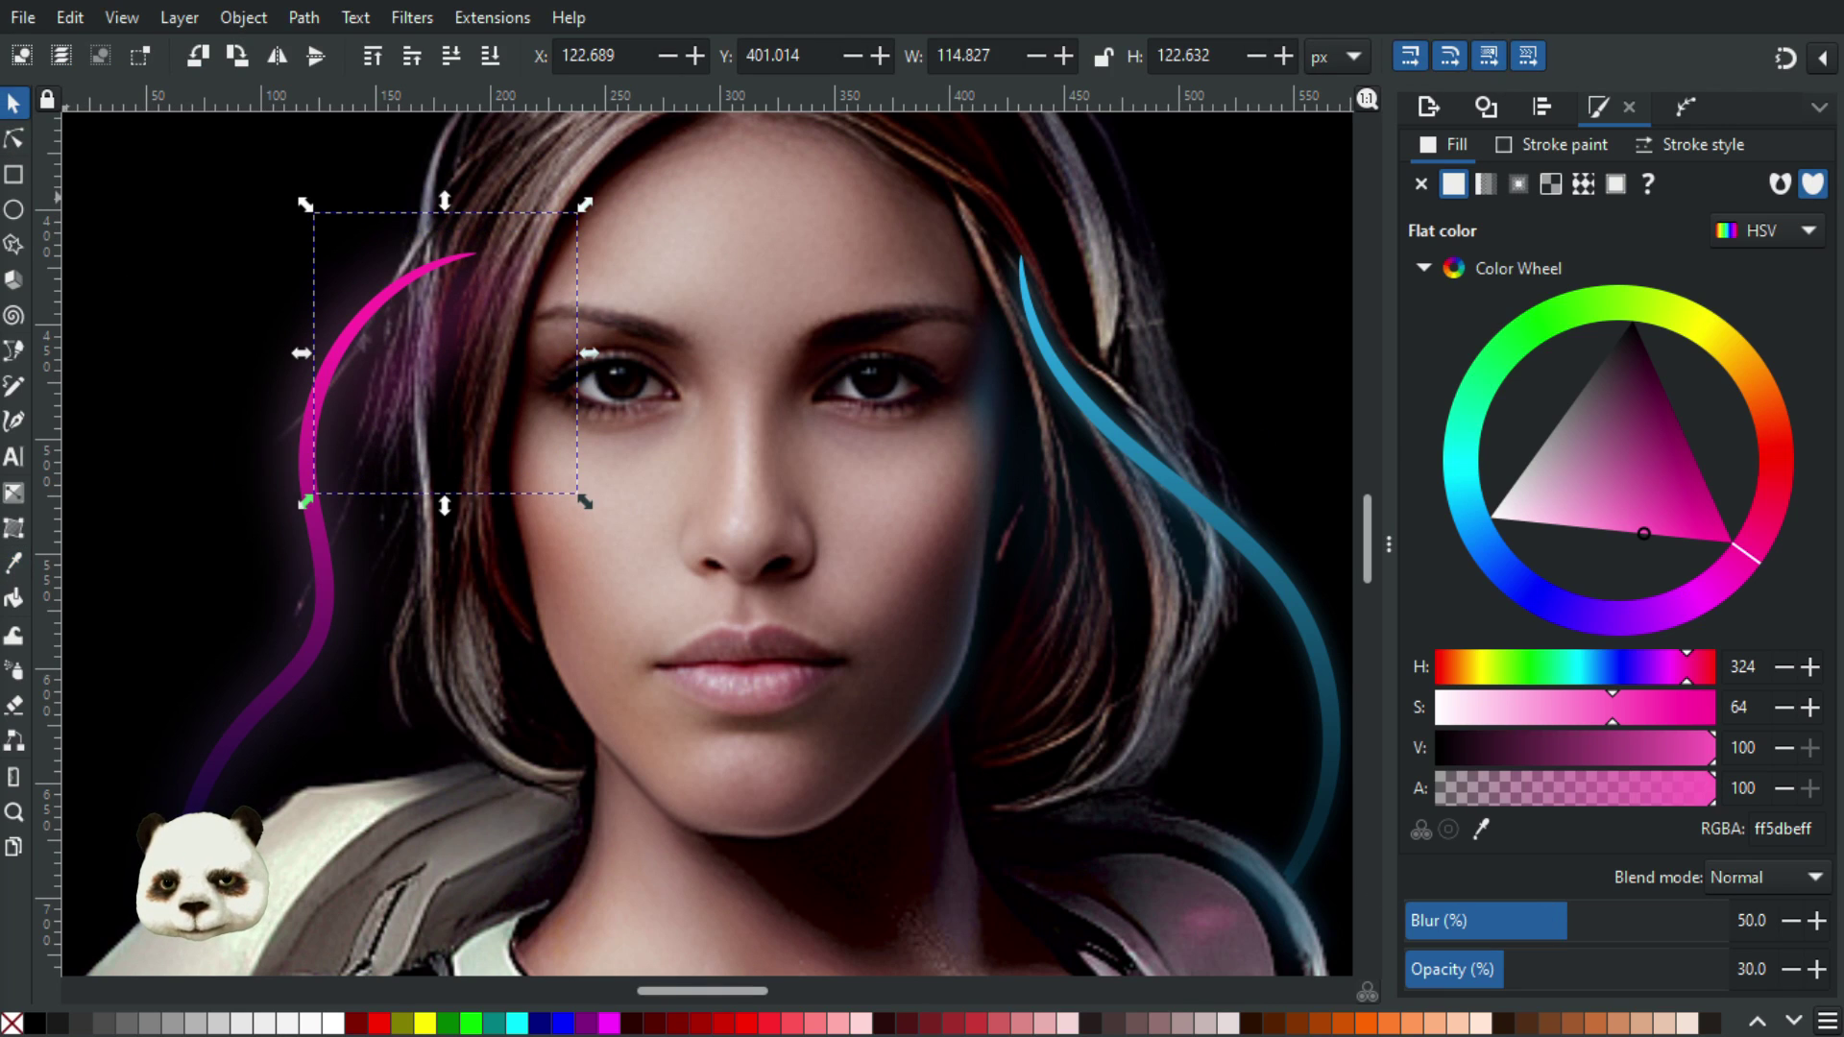
click(231, 898)
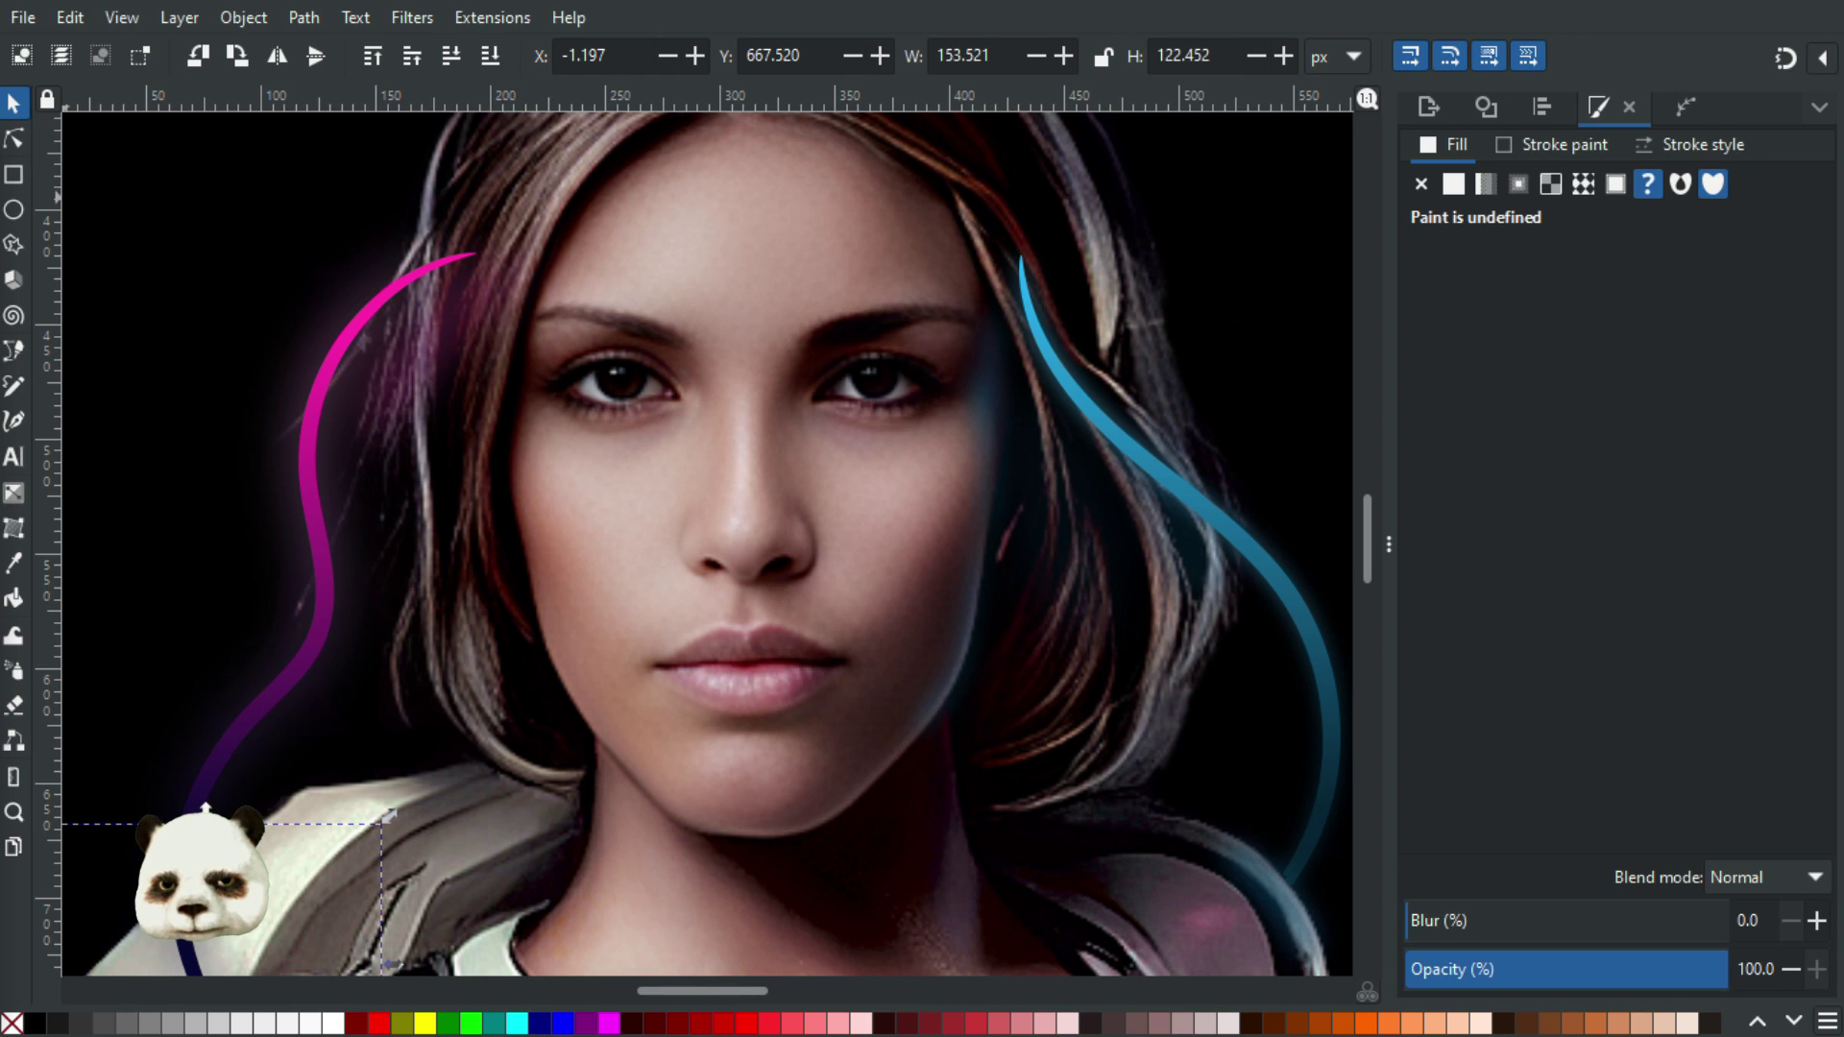
key(Escape)
click(305, 500)
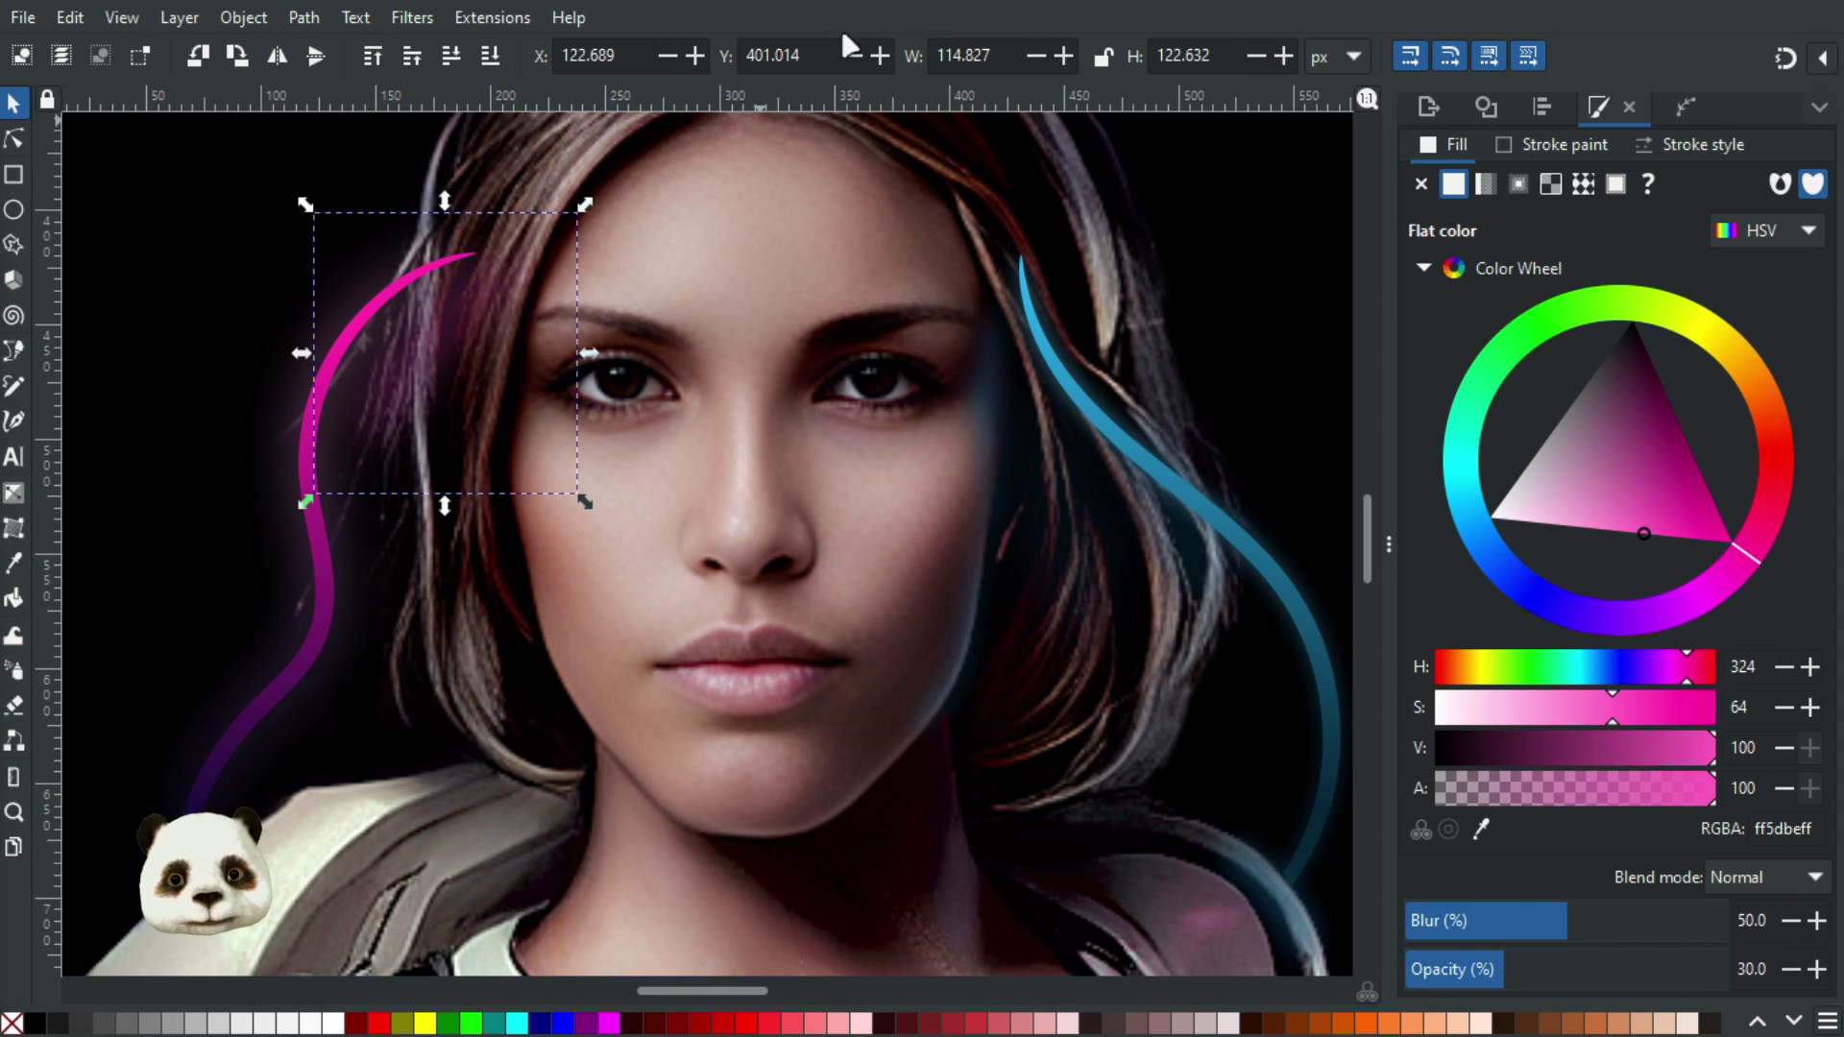
click(15, 140)
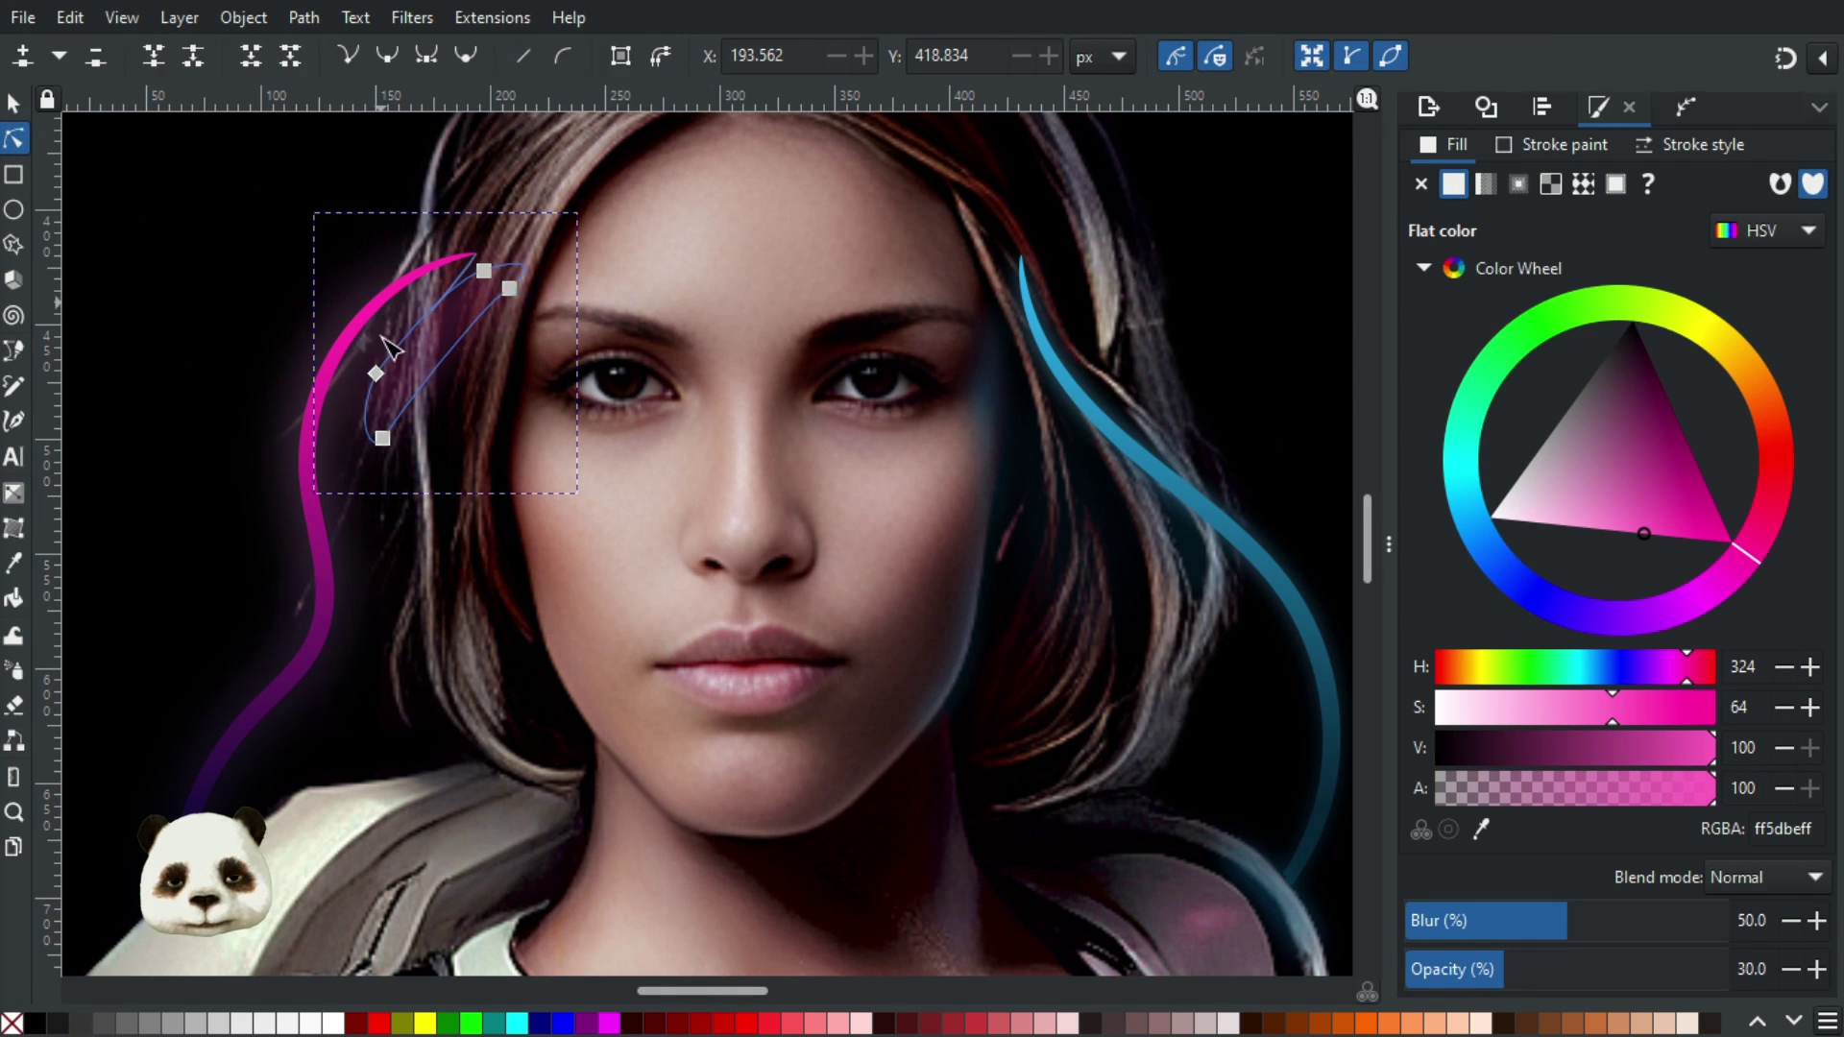
drag(430, 394, 410, 326)
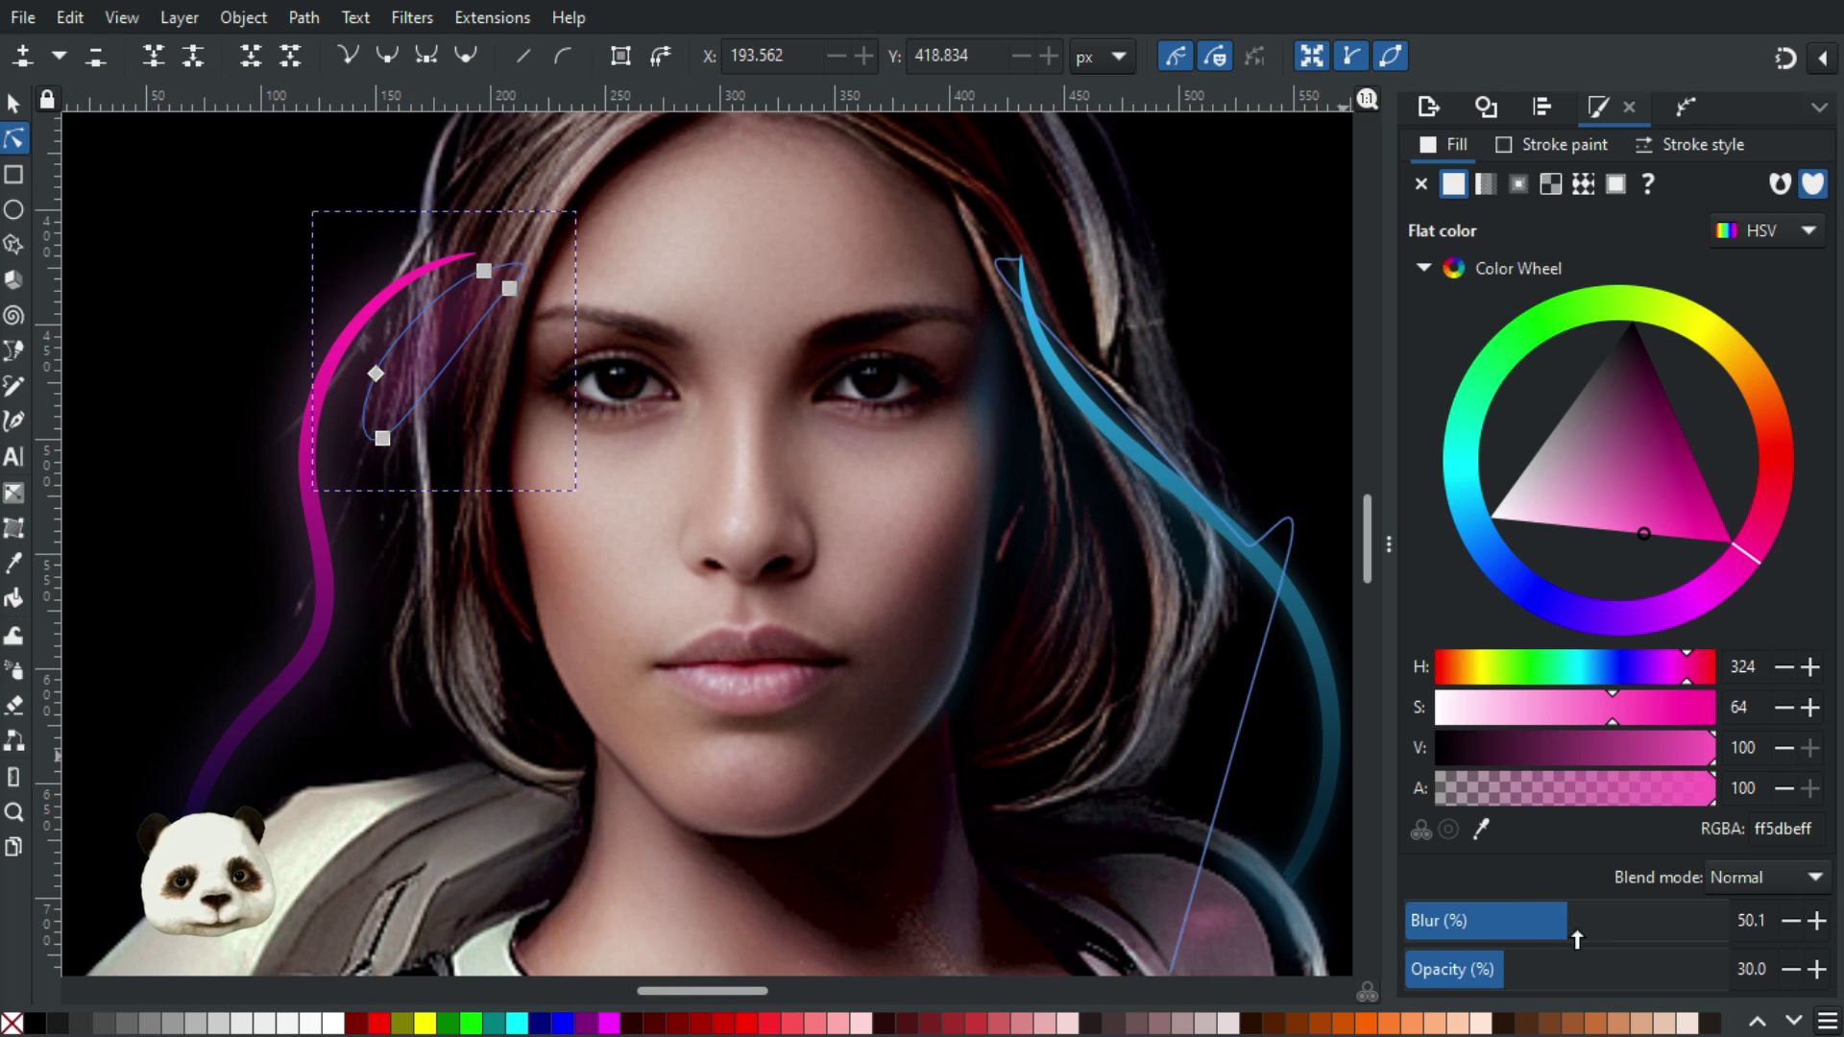
drag(1607, 924, 1614, 925)
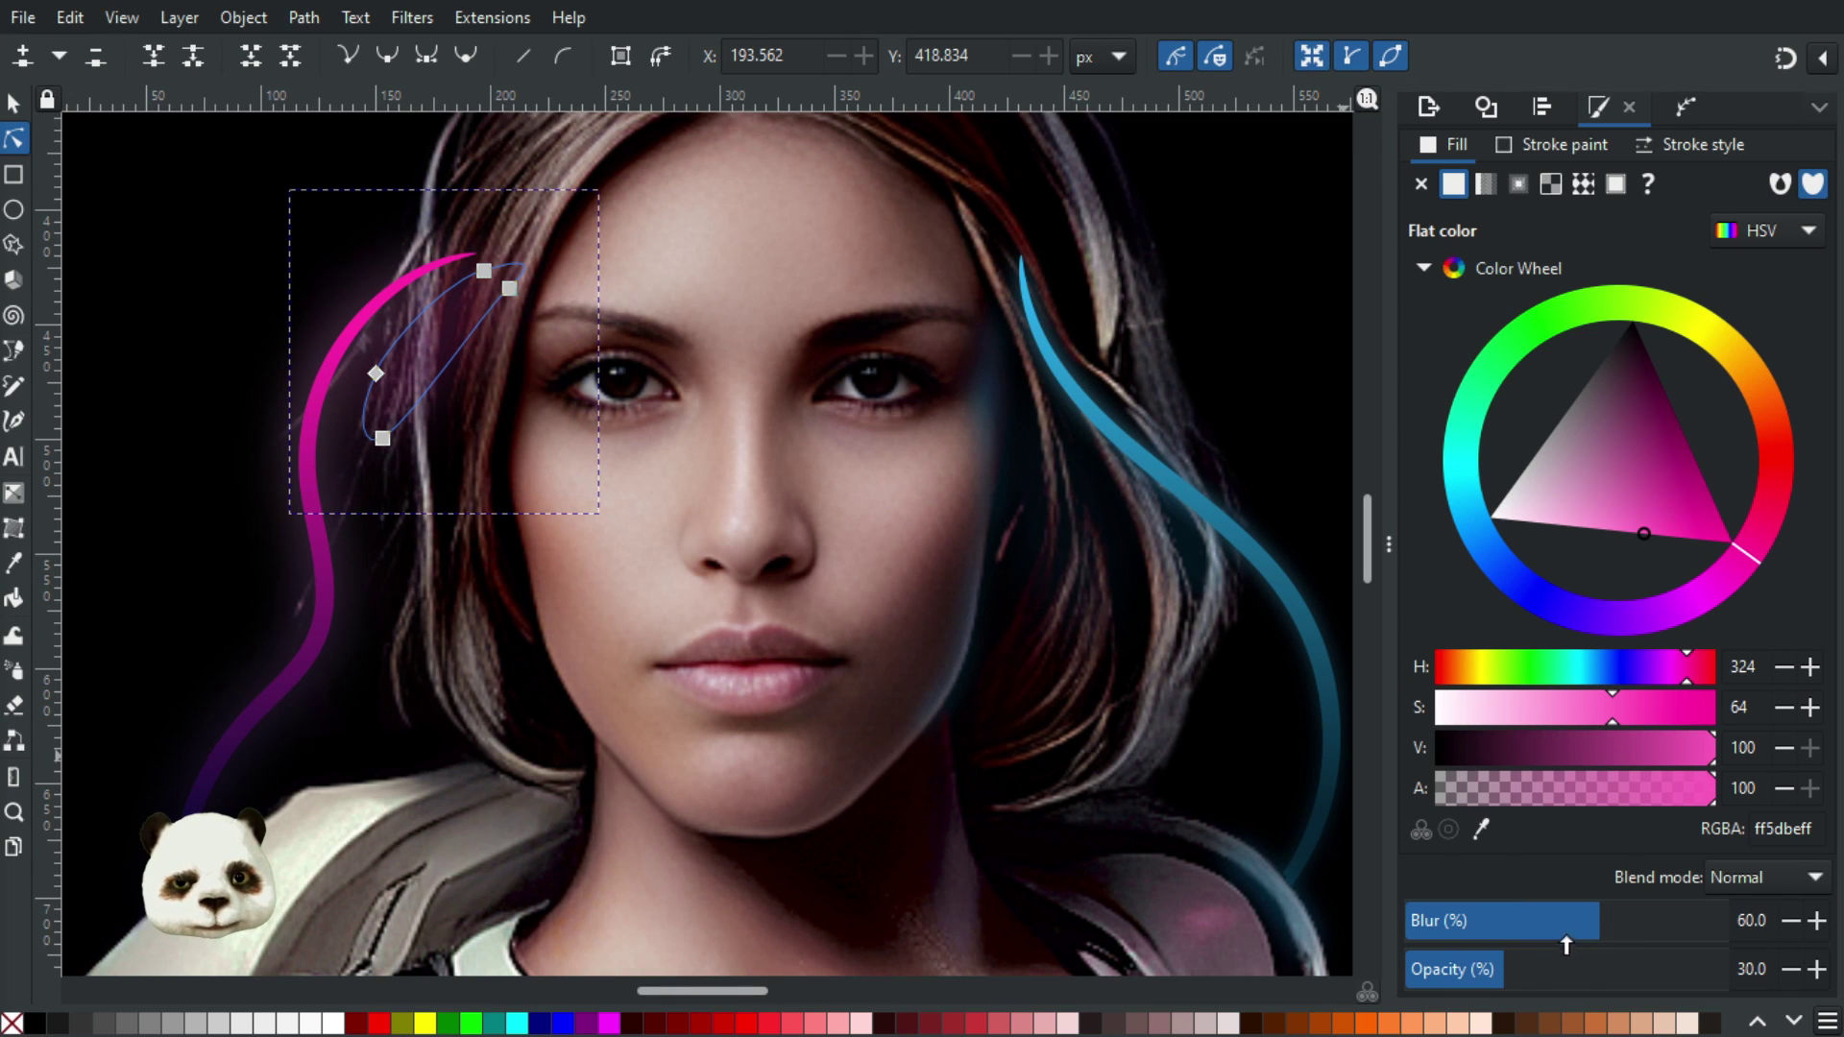
mouse_move(1480, 977)
mouse_down()
mouse_move(1445, 971)
mouse_move(1471, 970)
mouse_up()
key(Escape)
scroll(188, 297, down, 3)
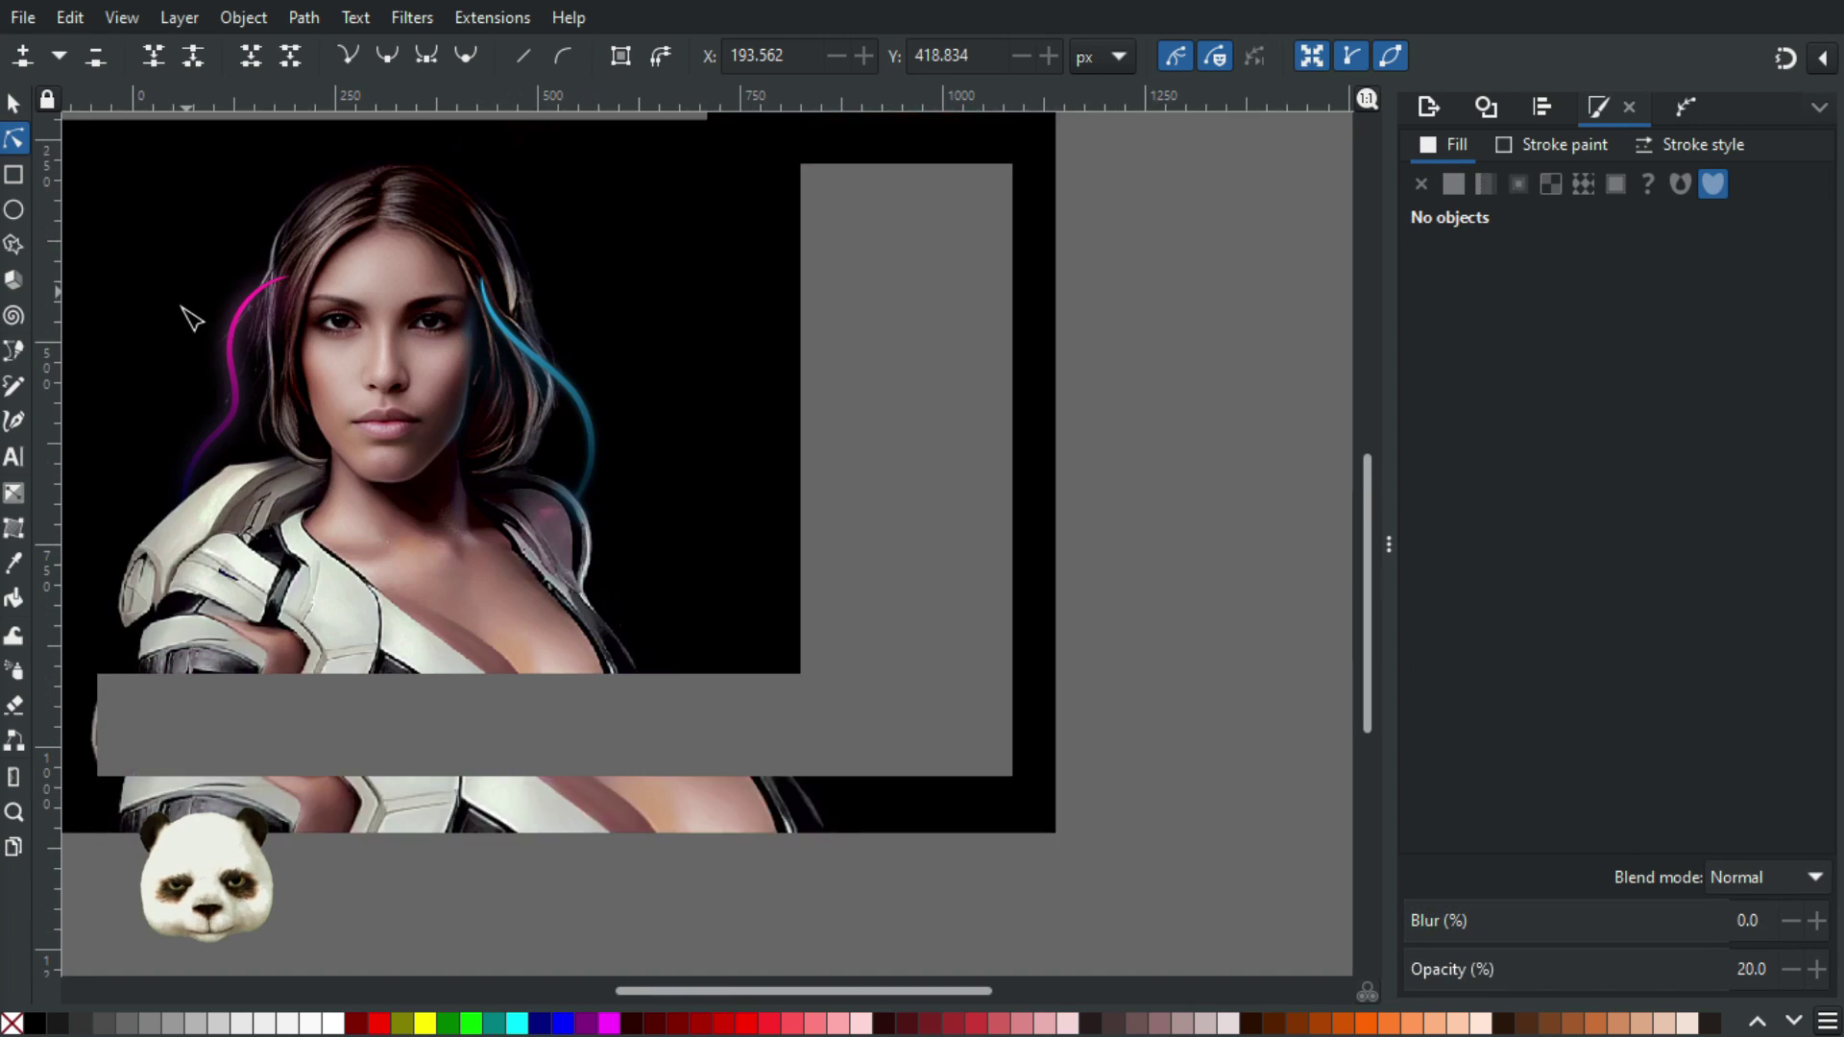
scroll(192, 283, up, 3)
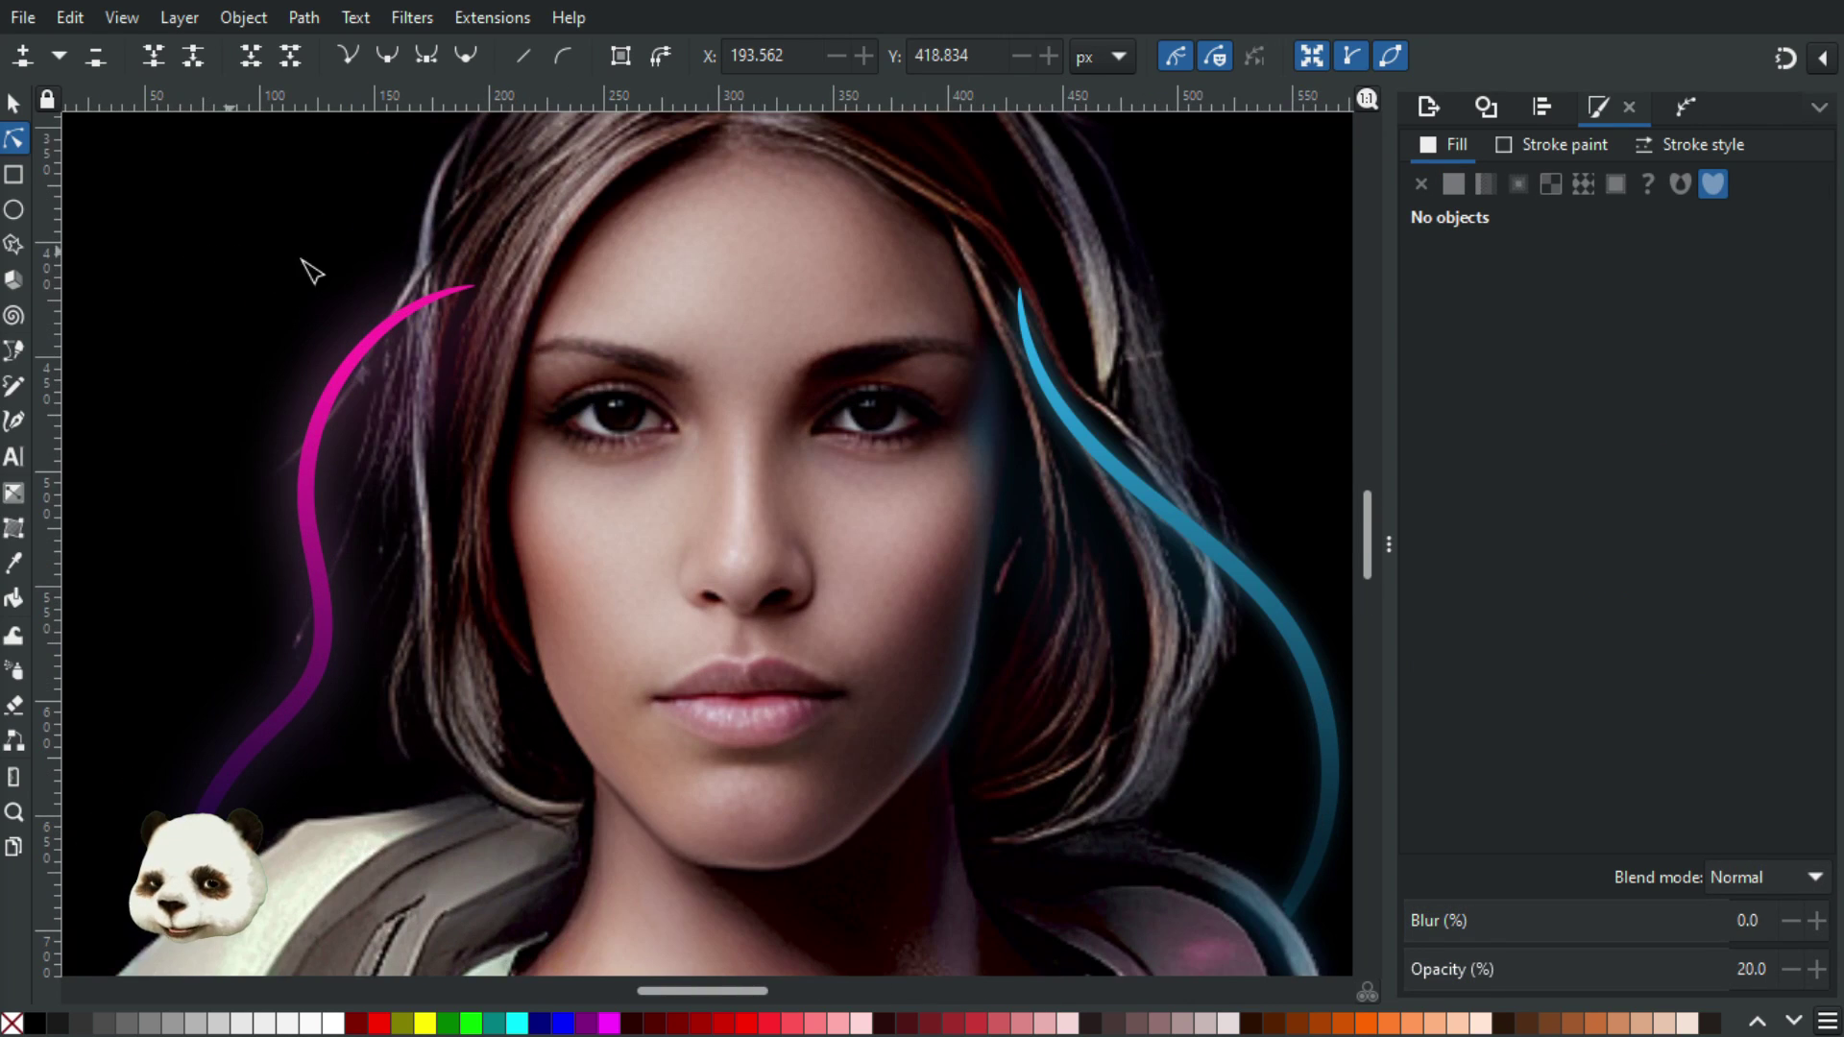
Reshape the pink hair reflection by stretching its lower end down along the strand and adding a node that bends its inner edge
click(461, 377)
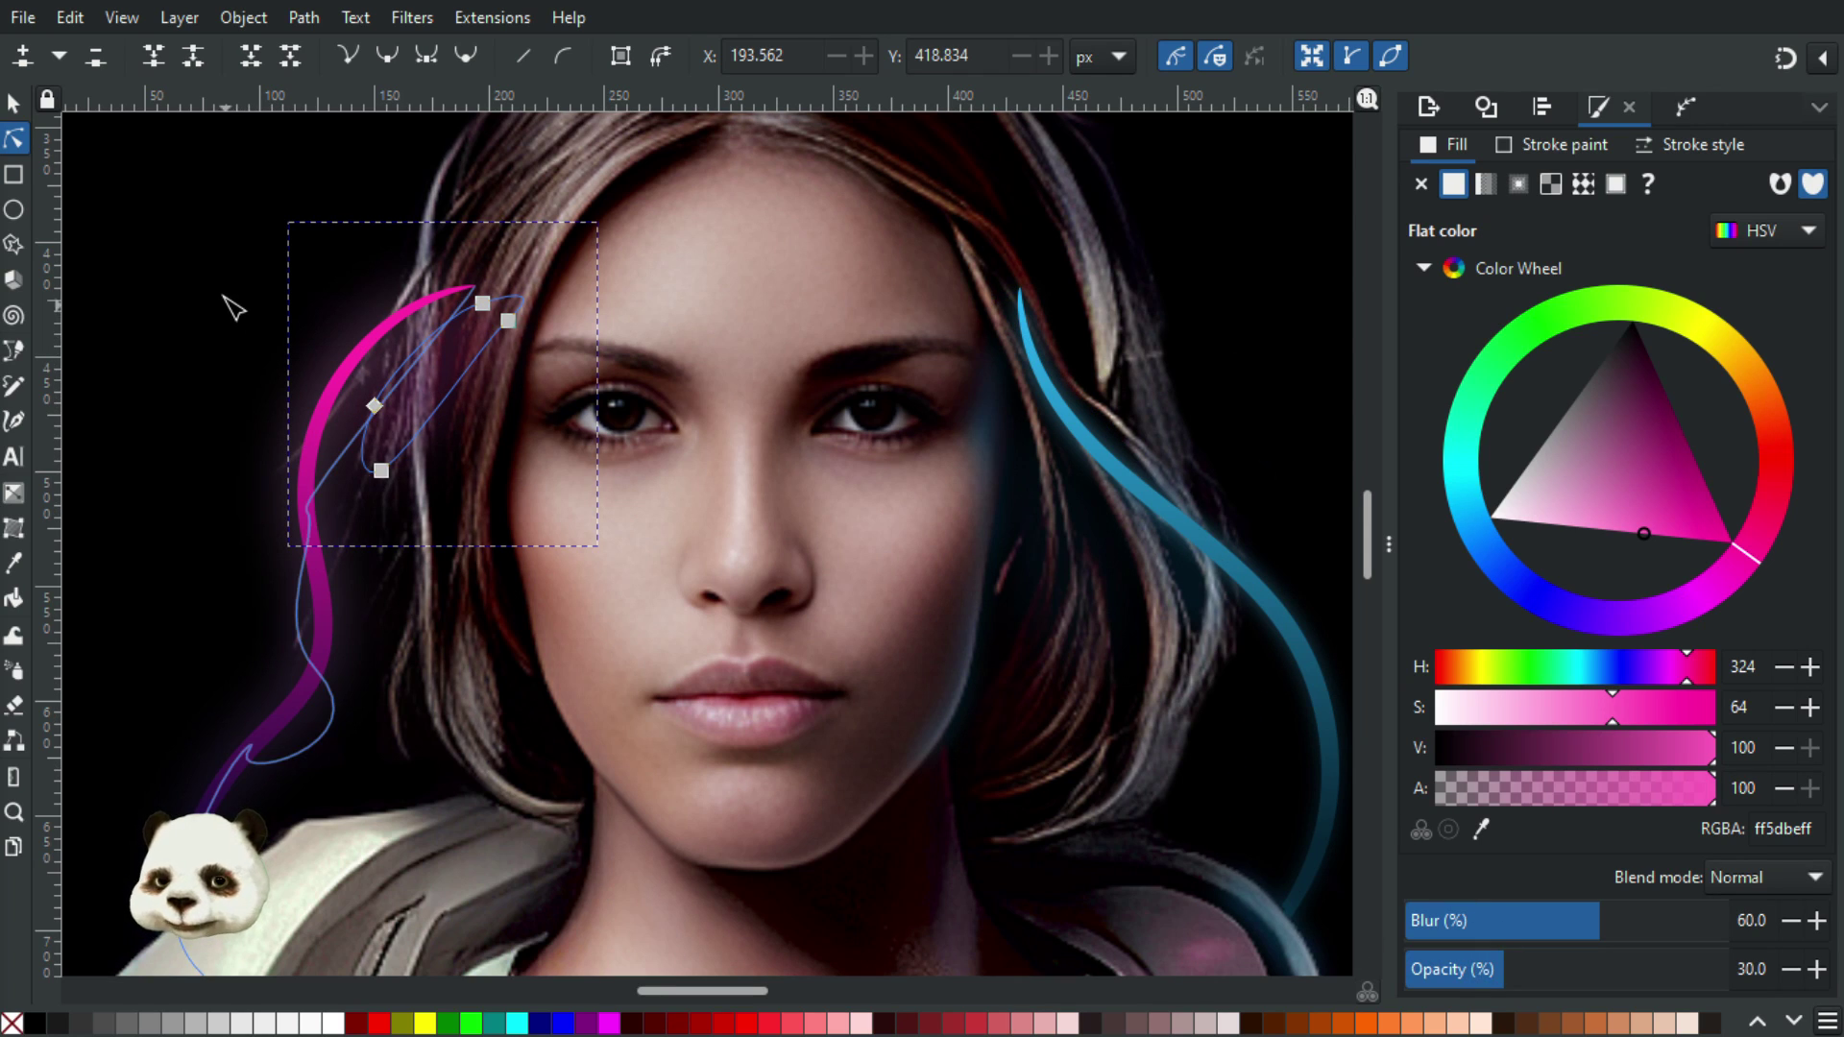
click(234, 309)
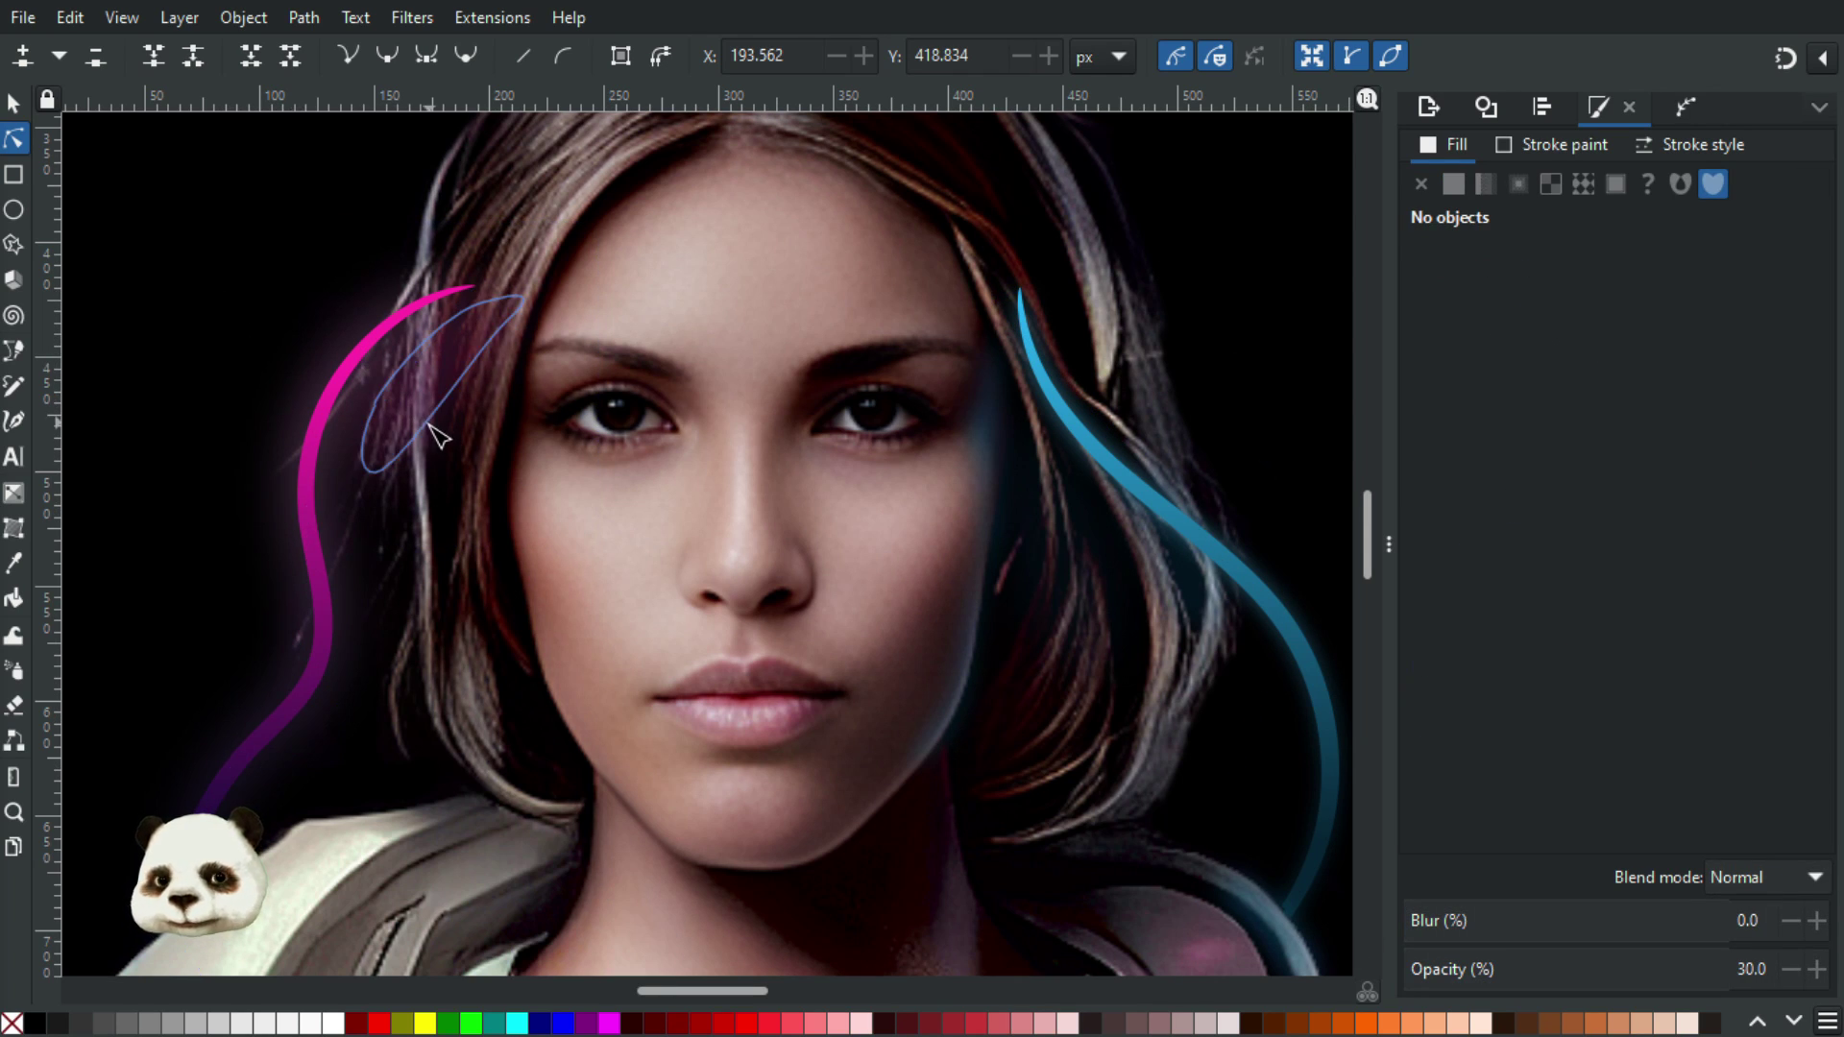
click(408, 444)
drag(382, 473, 349, 551)
double_click(413, 463)
drag(413, 463, 402, 441)
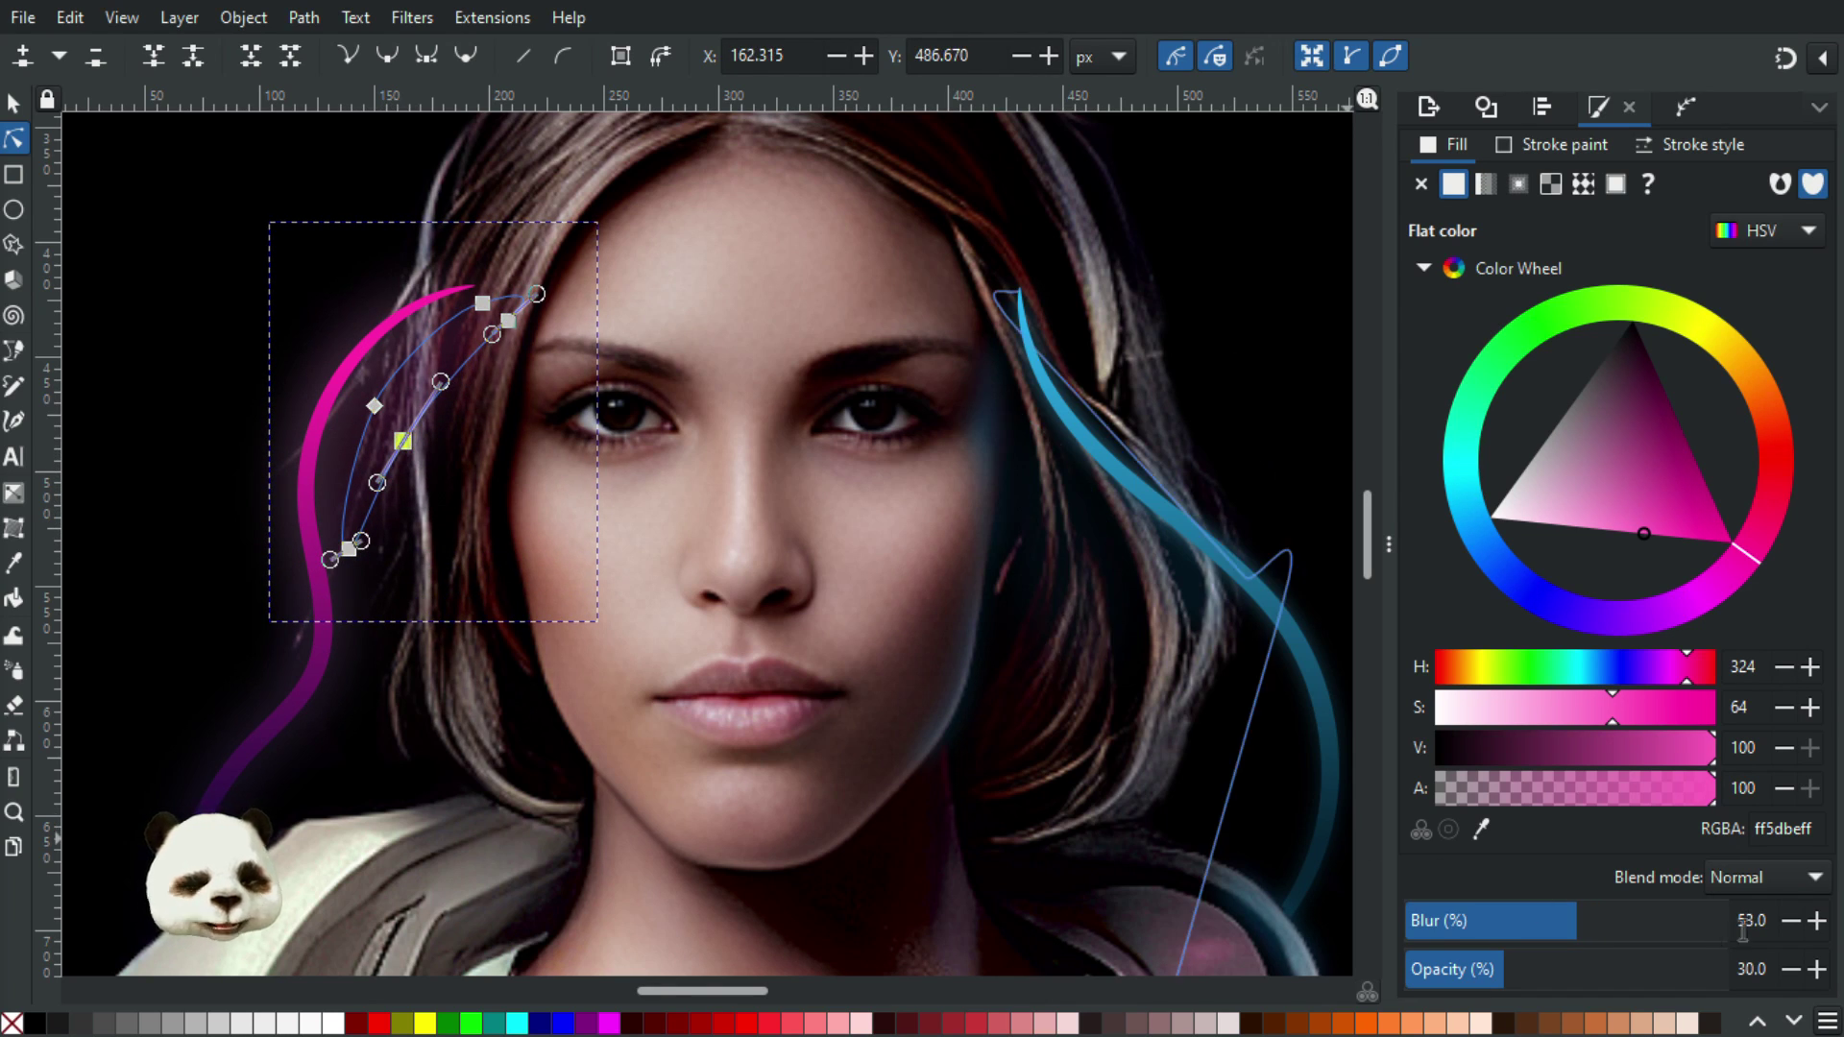
Set the pink hair reflection's blur to 53% and opacity to 25%, and deselect it
click(1794, 966)
click(1794, 966)
click(1794, 966)
click(1794, 966)
click(1792, 970)
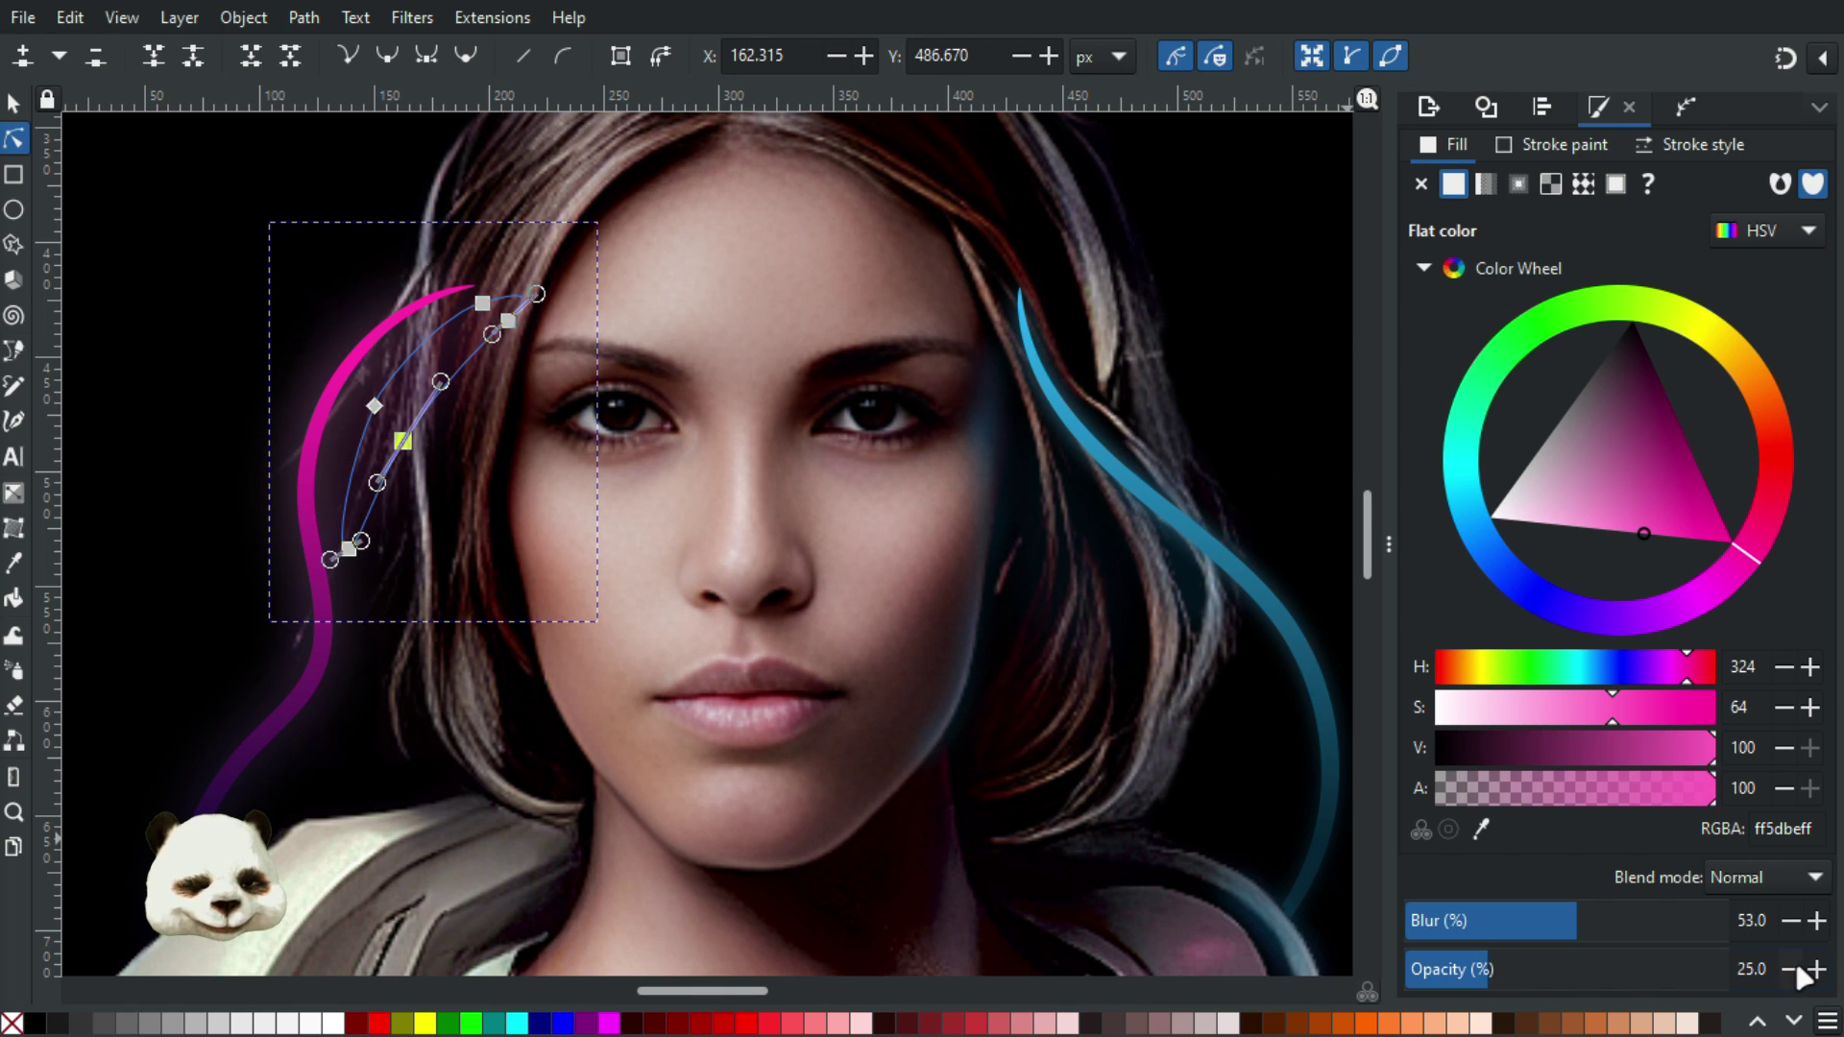
click(183, 221)
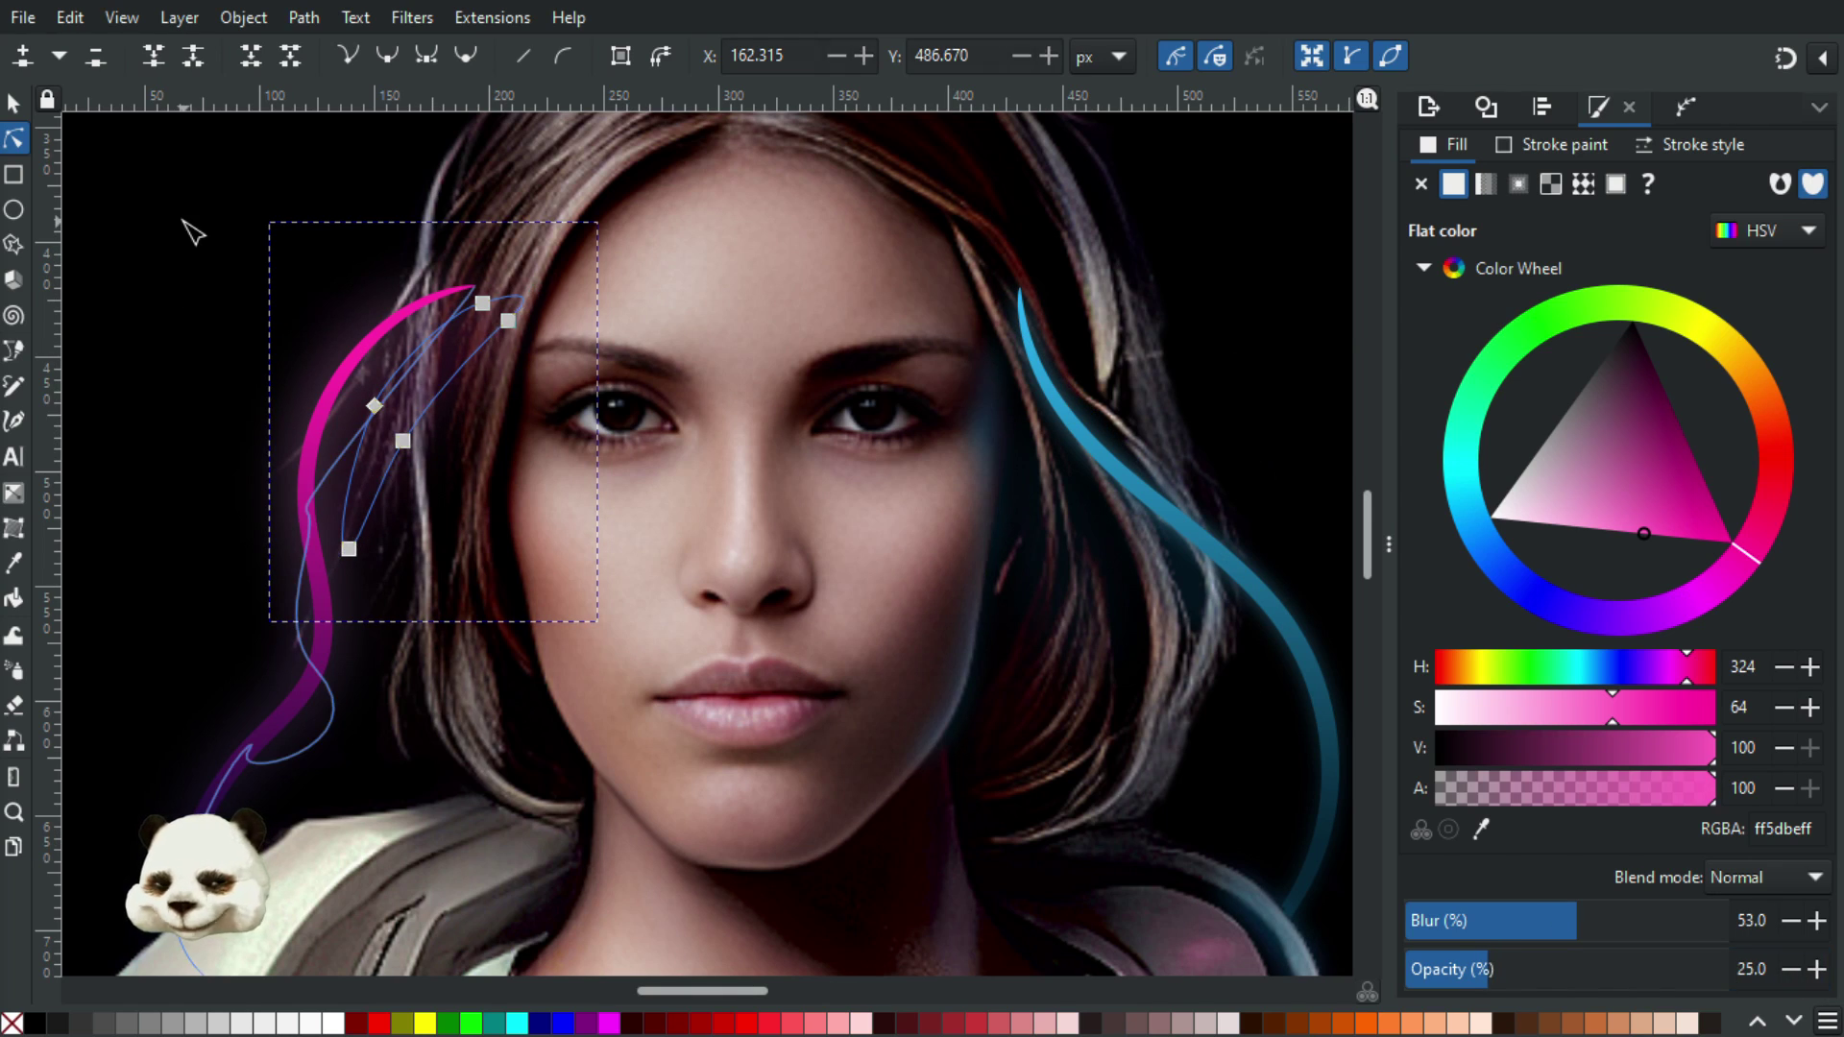
click(197, 240)
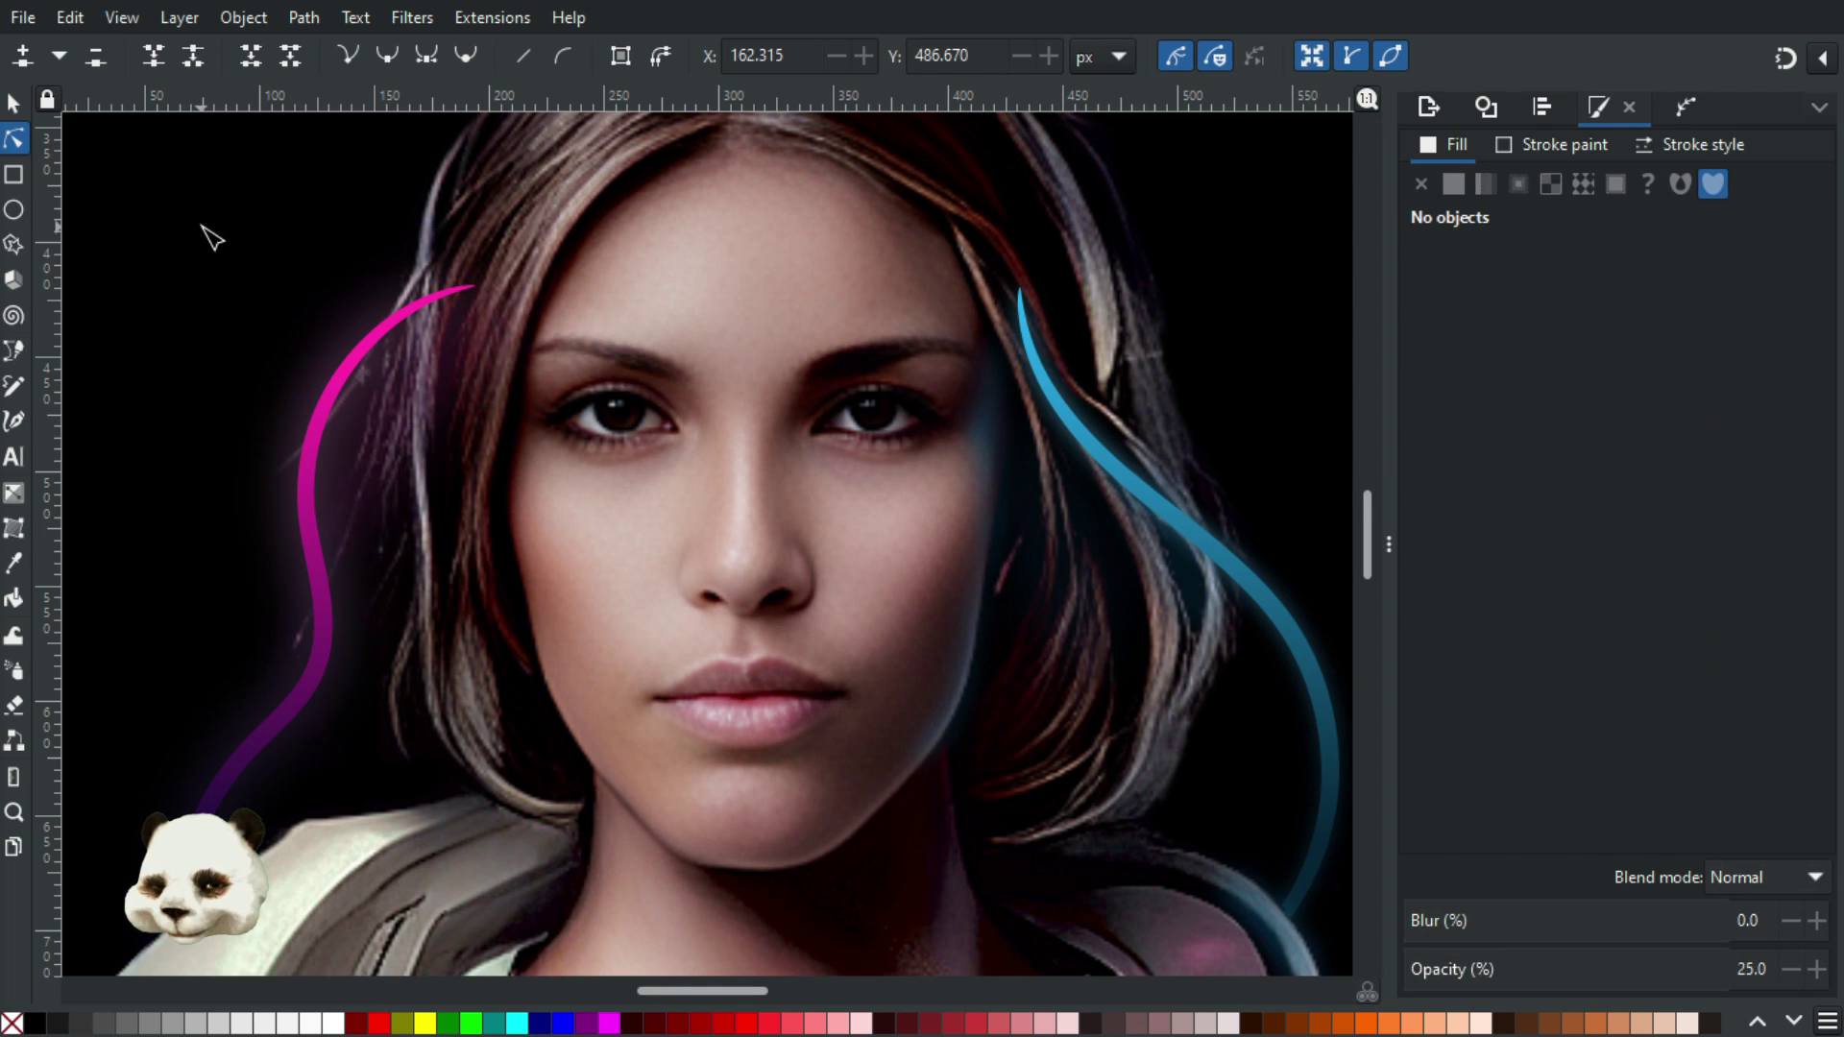
scroll(199, 240, down, 2)
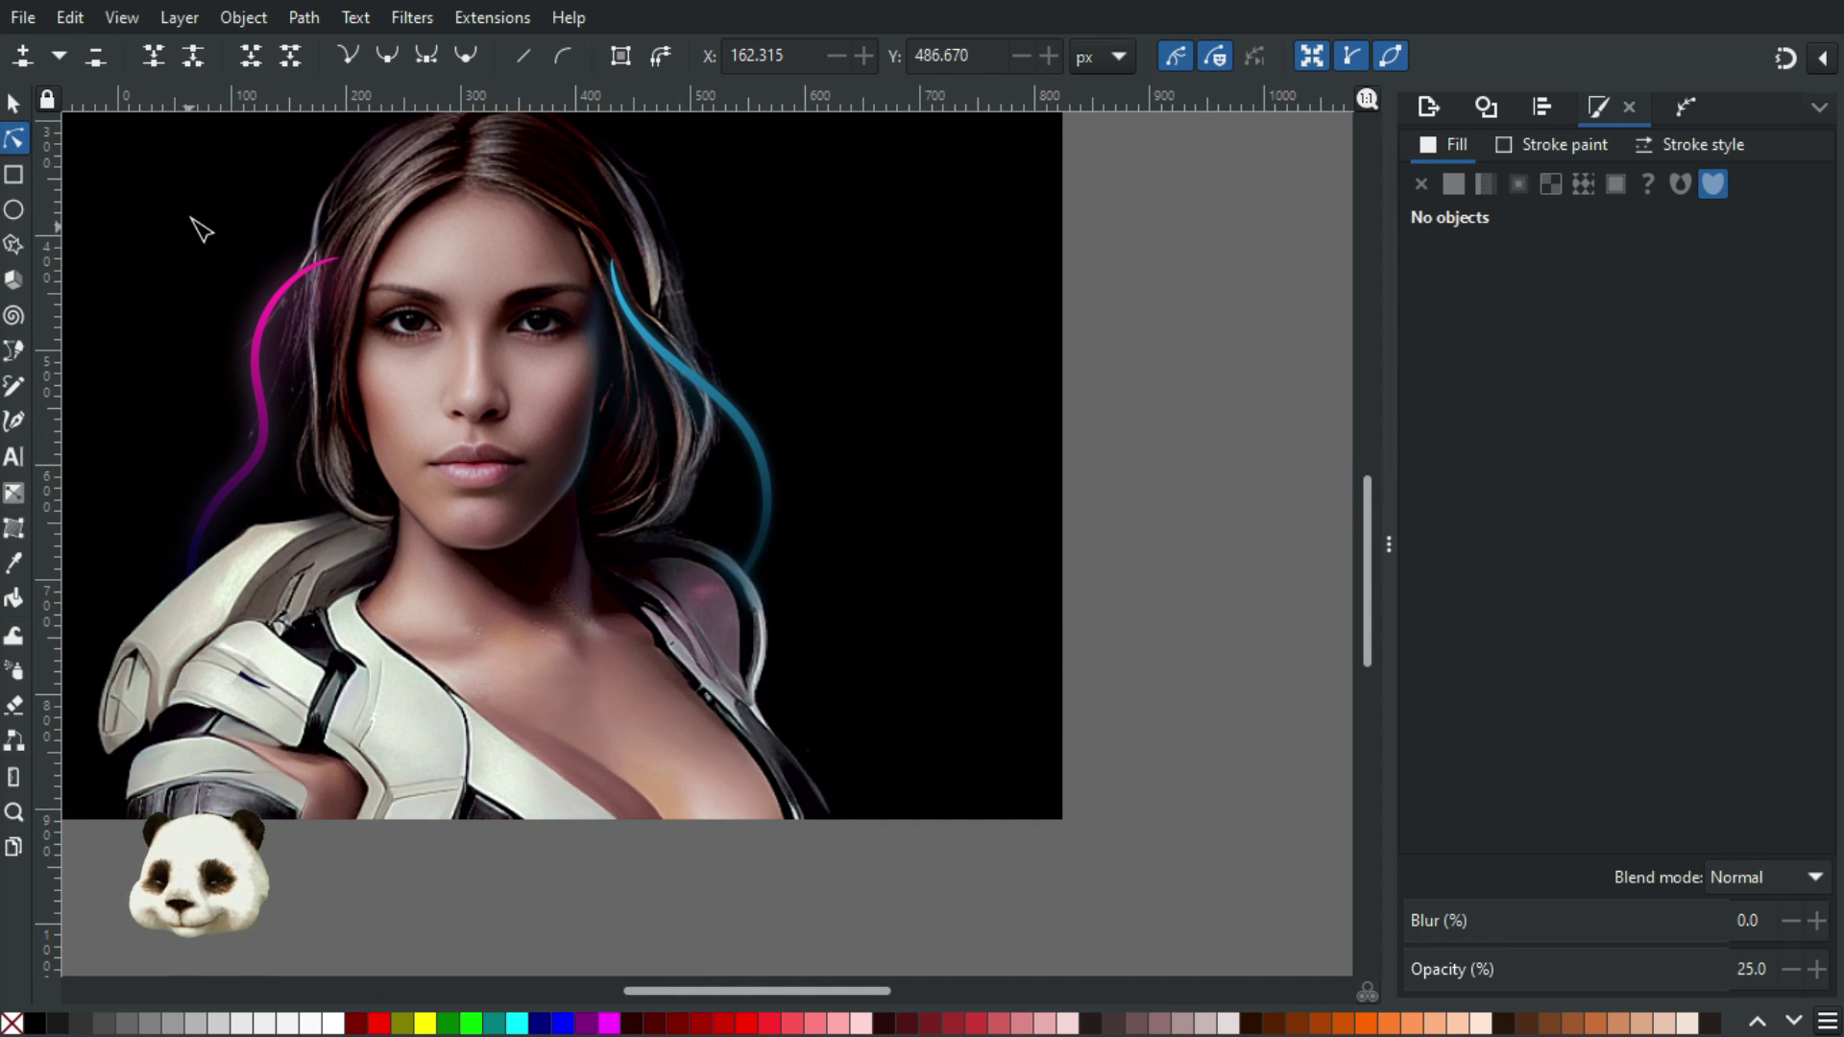
scroll(226, 207, up, 2)
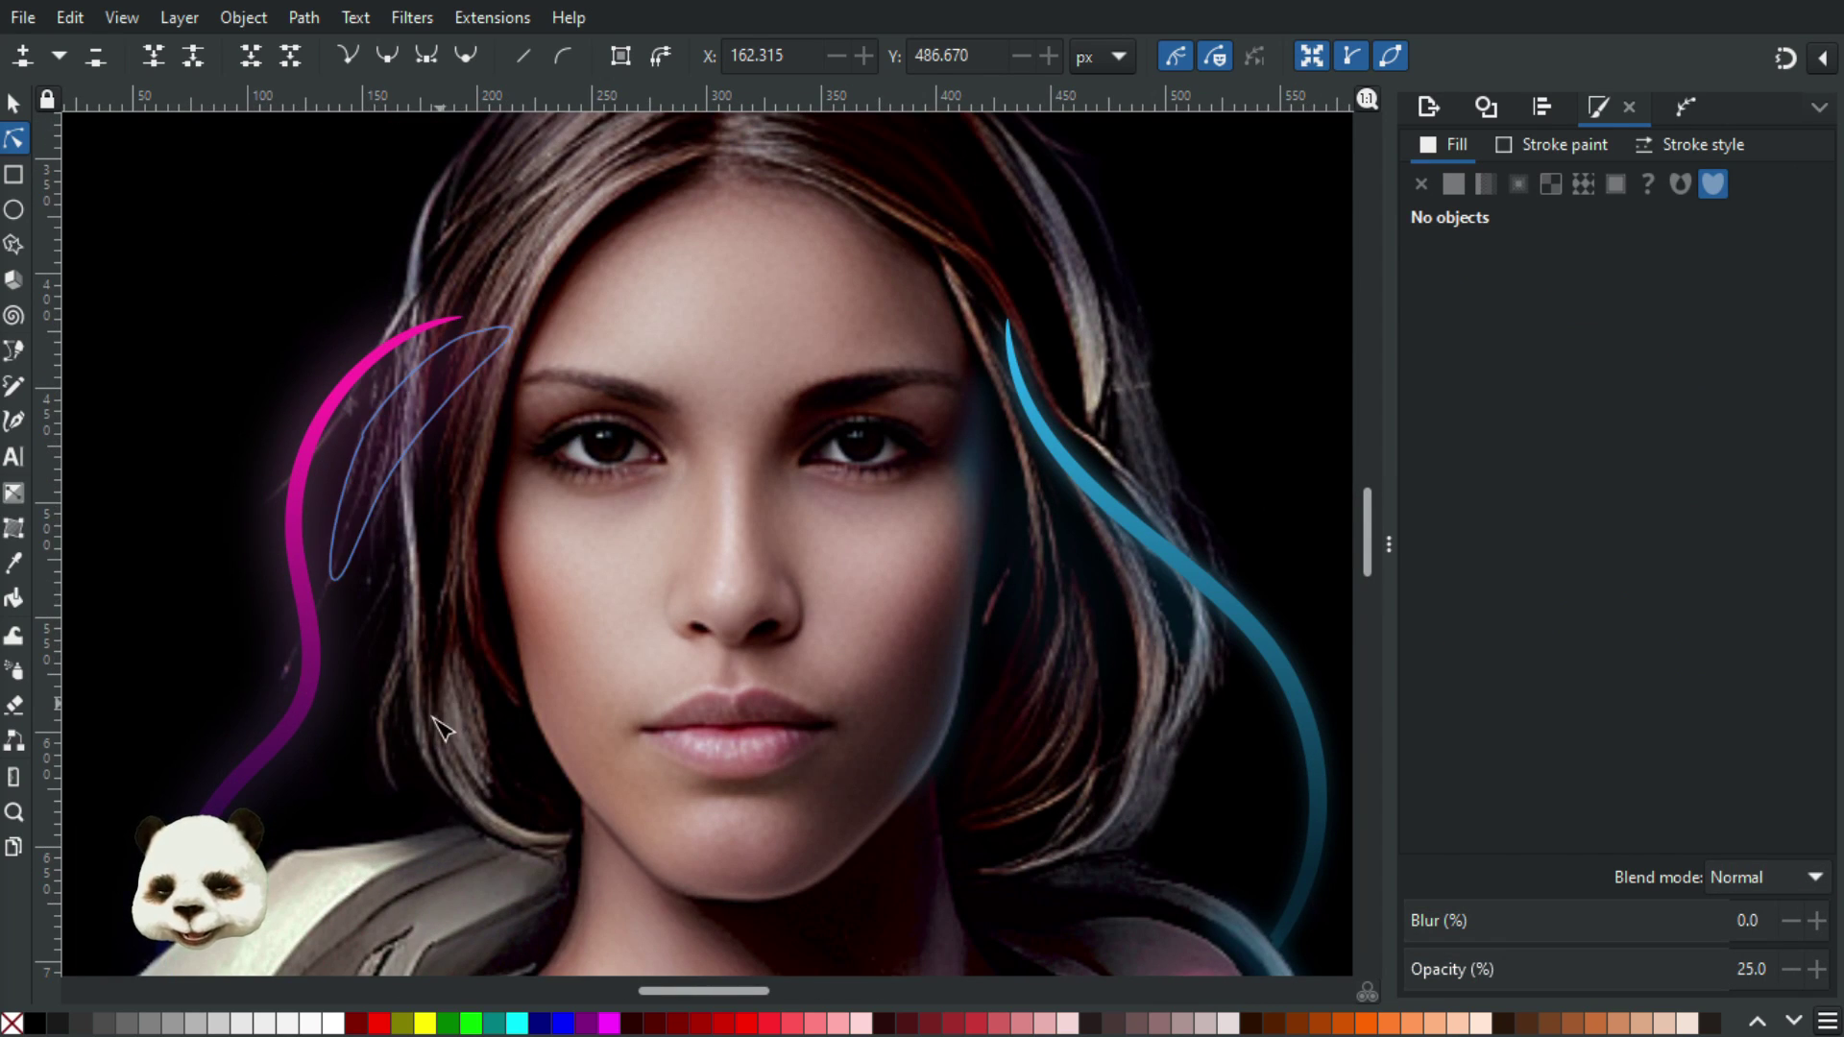
scroll(461, 538, down, 4)
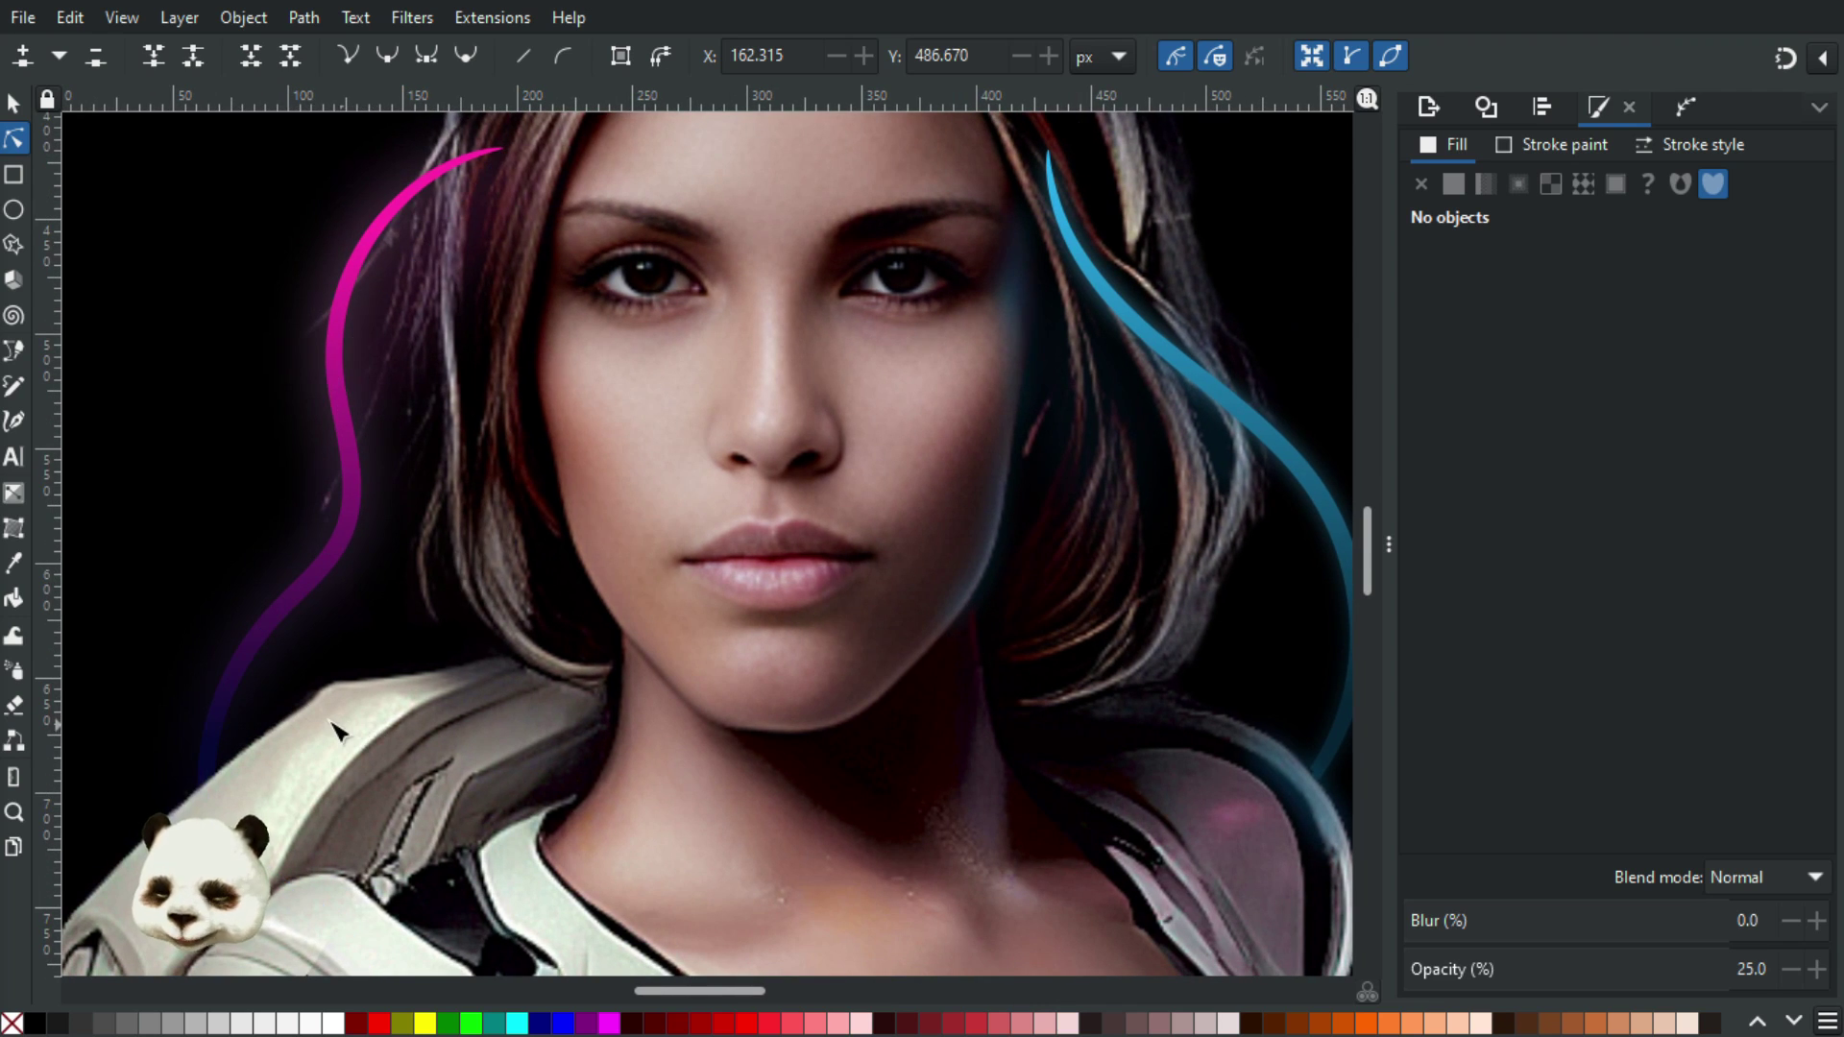
key(b)
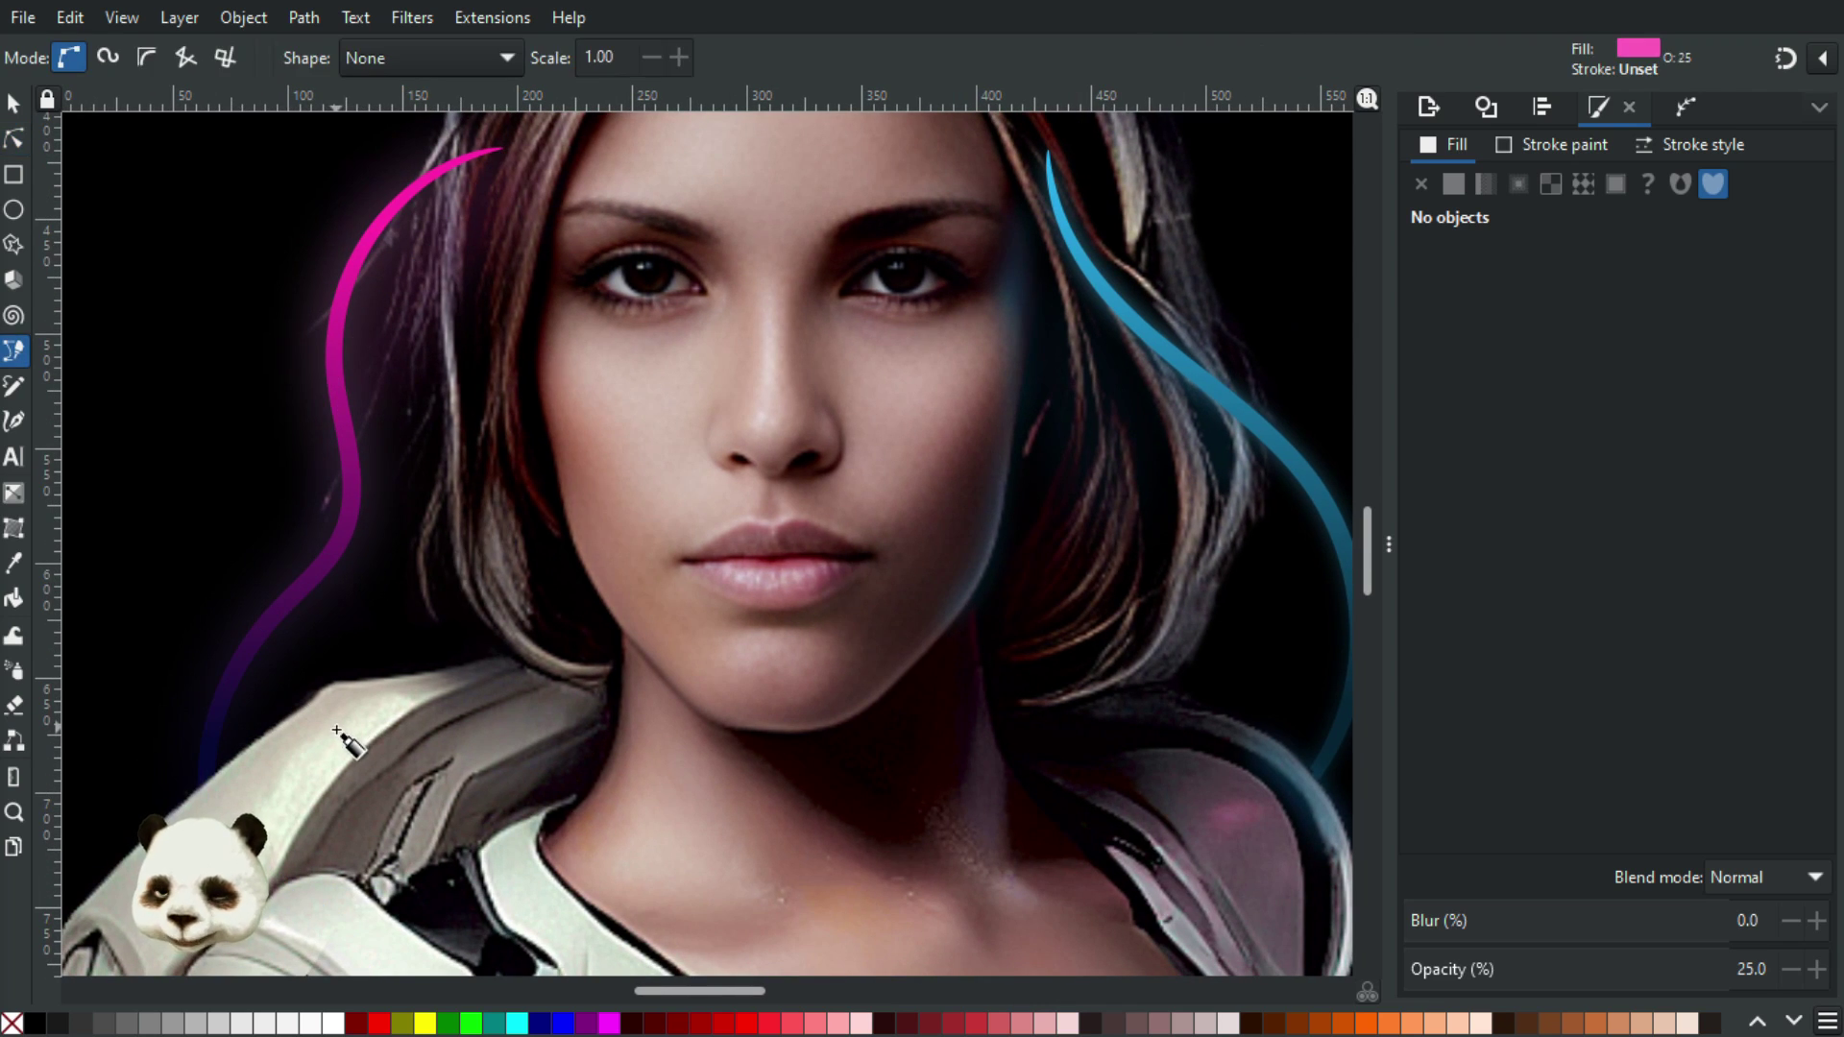
click(255, 749)
click(384, 719)
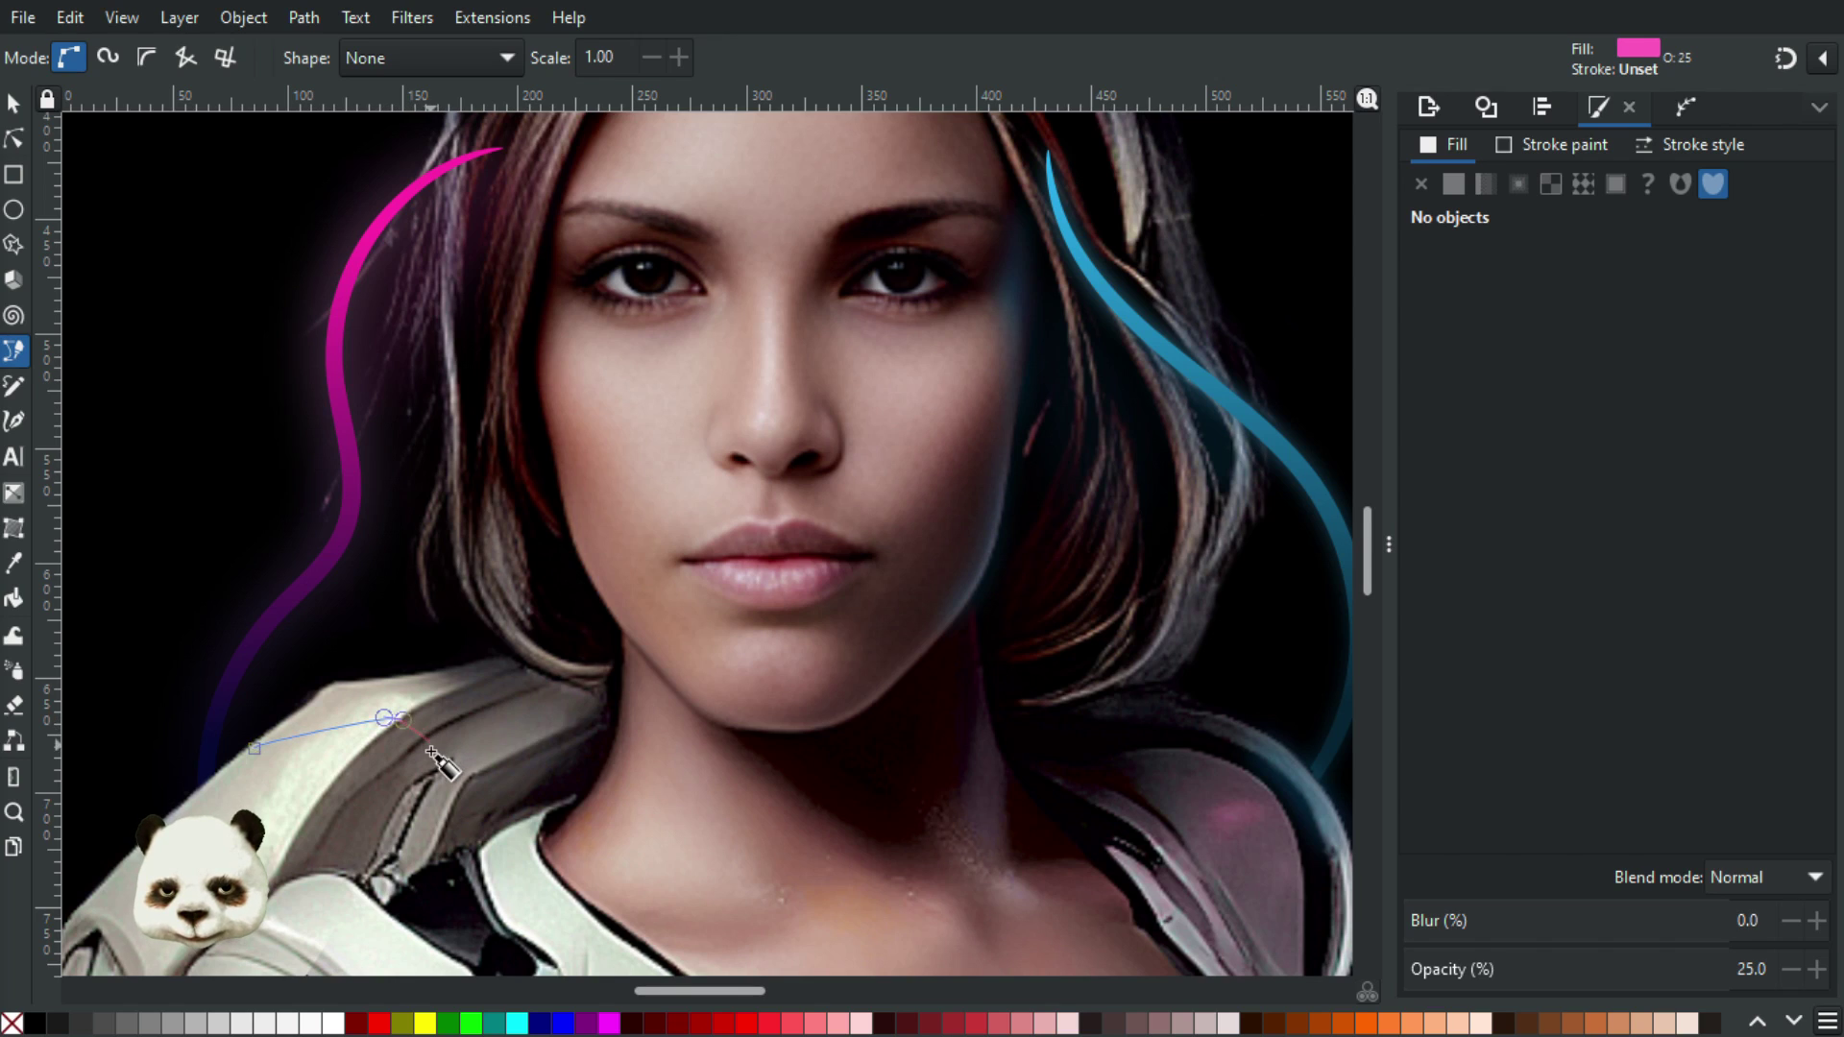
drag(427, 752, 424, 765)
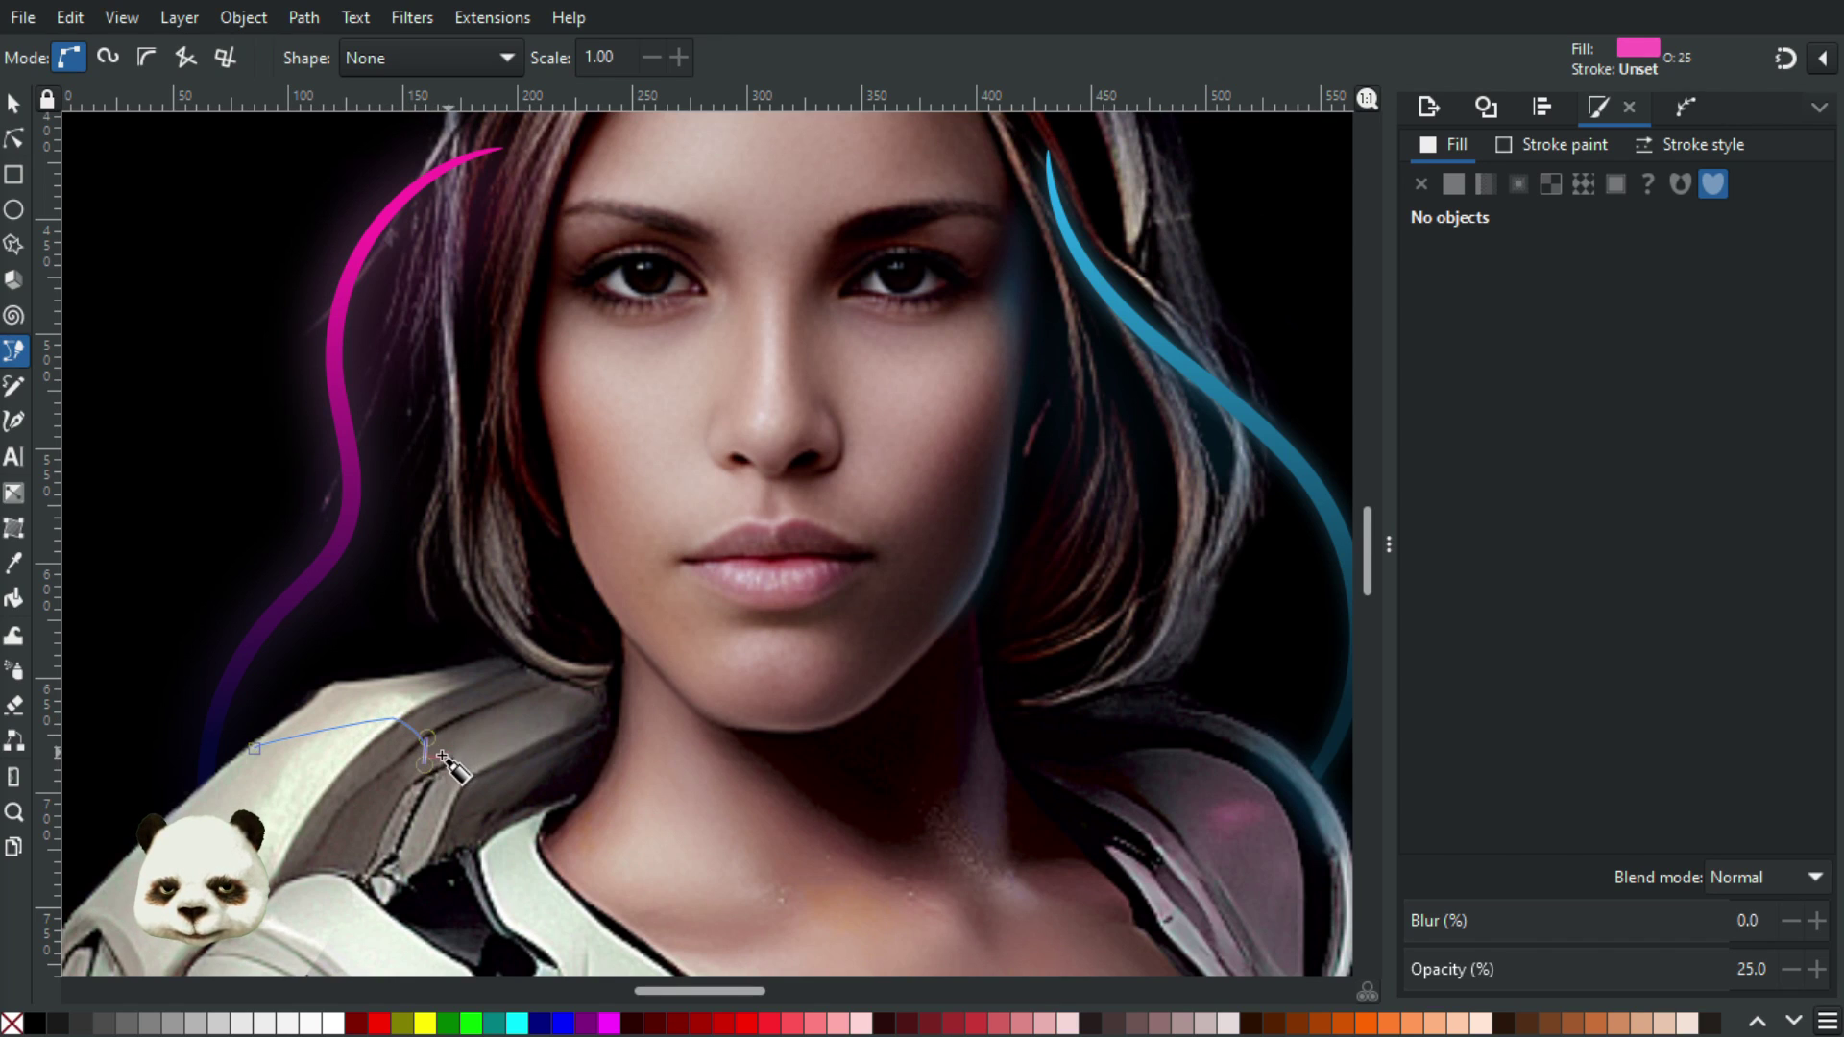
key(BackSpace)
drag(436, 744, 260, 751)
click(259, 747)
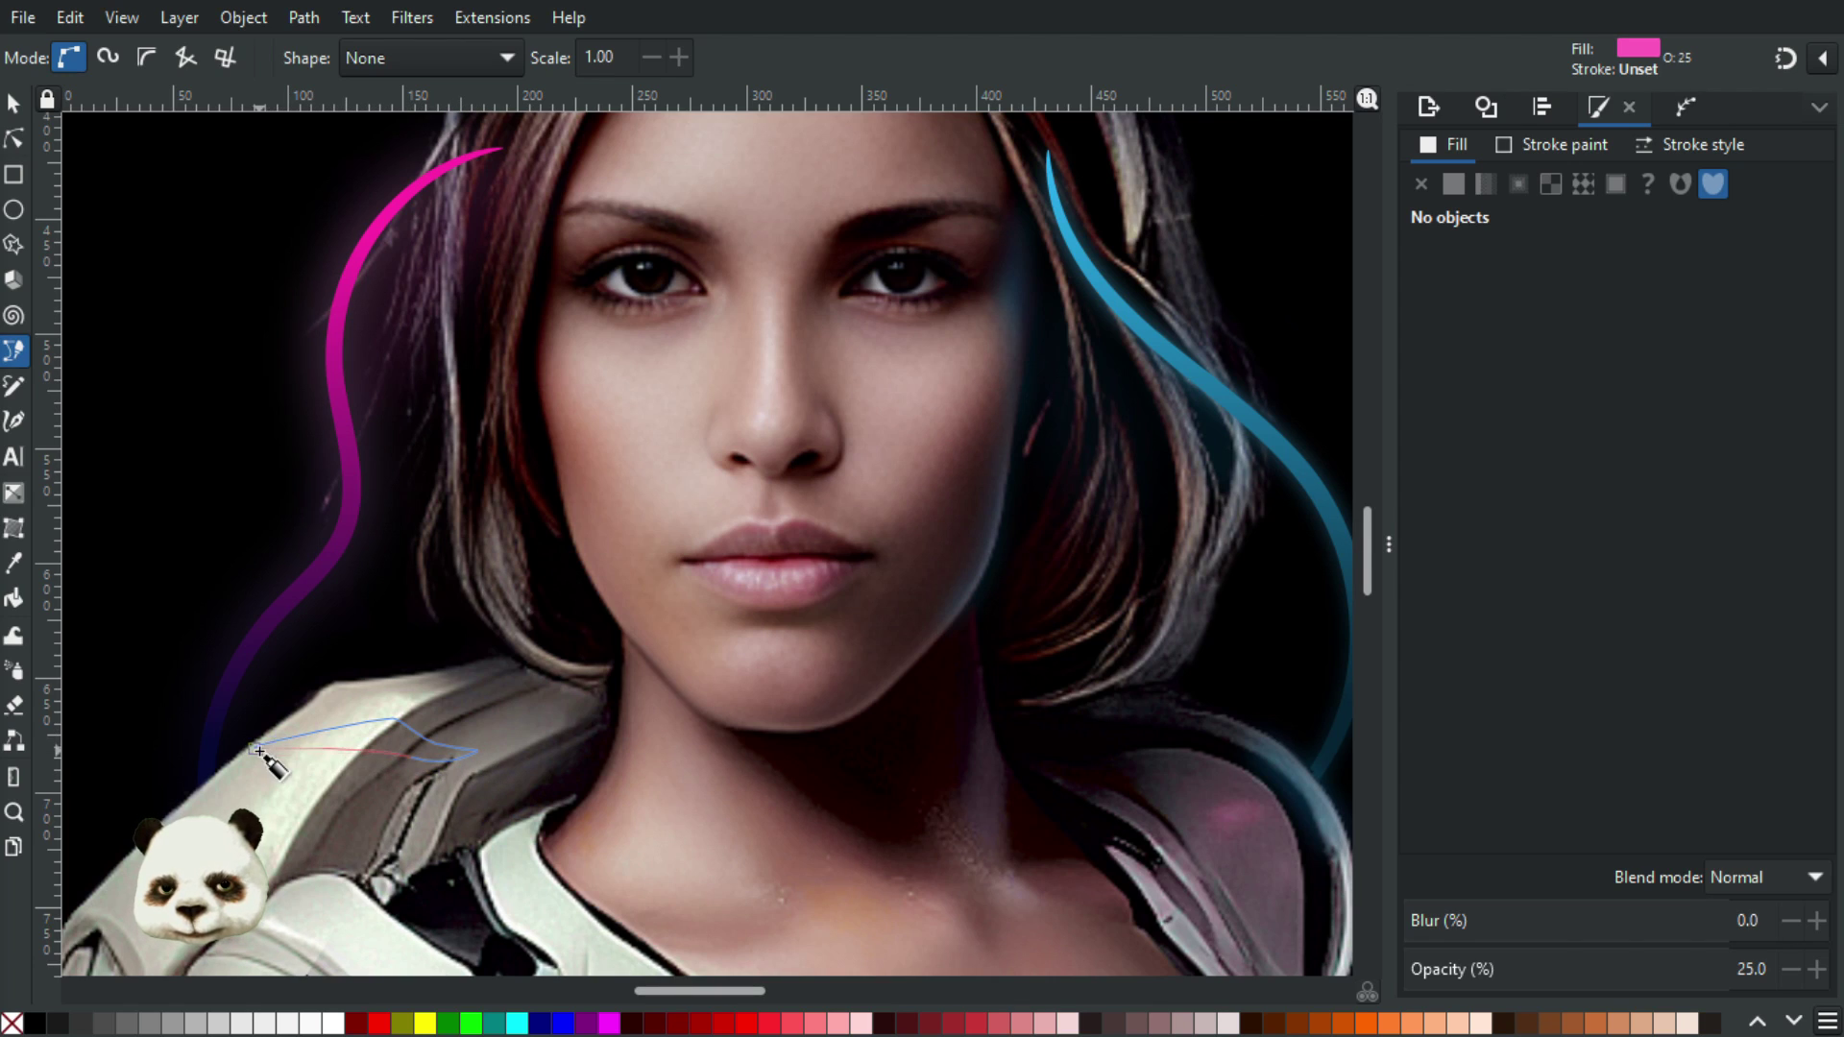
key(Escape)
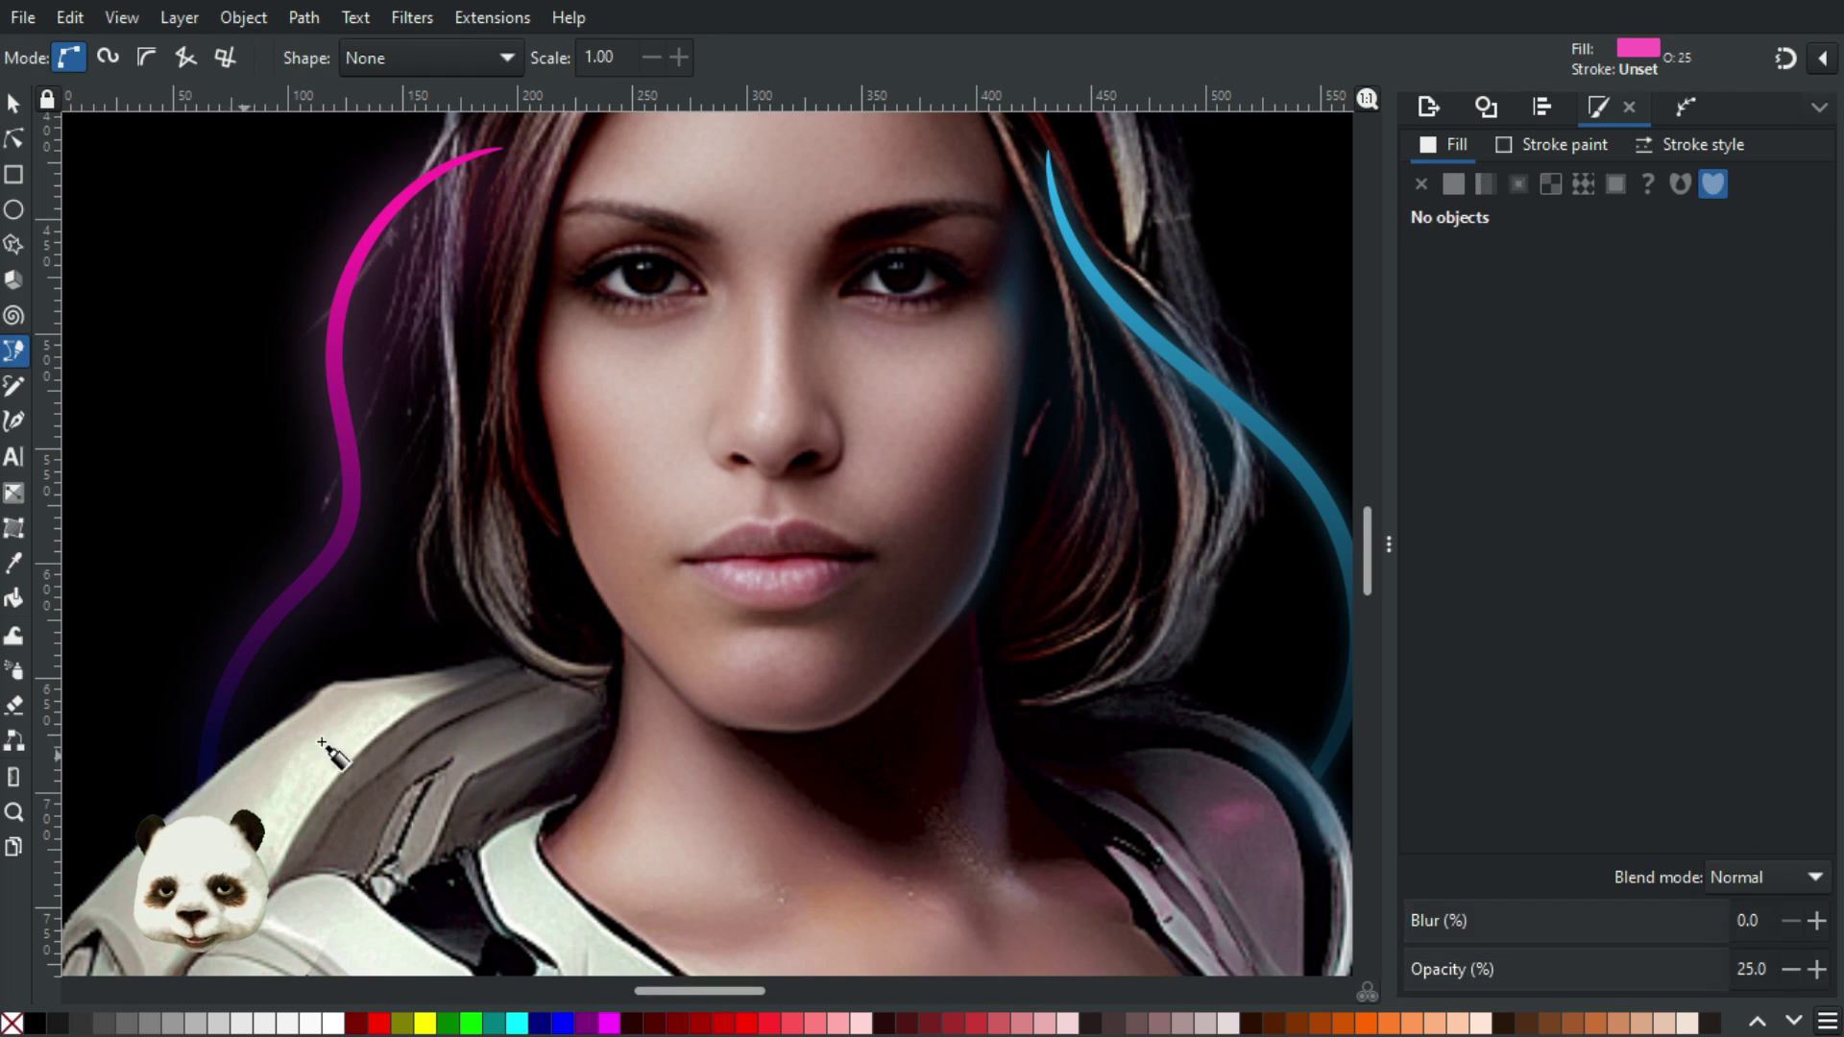
Draw a thin, closed curved shape across the armor's shoulder plate below the pink strand
drag(344, 726, 376, 724)
click(395, 730)
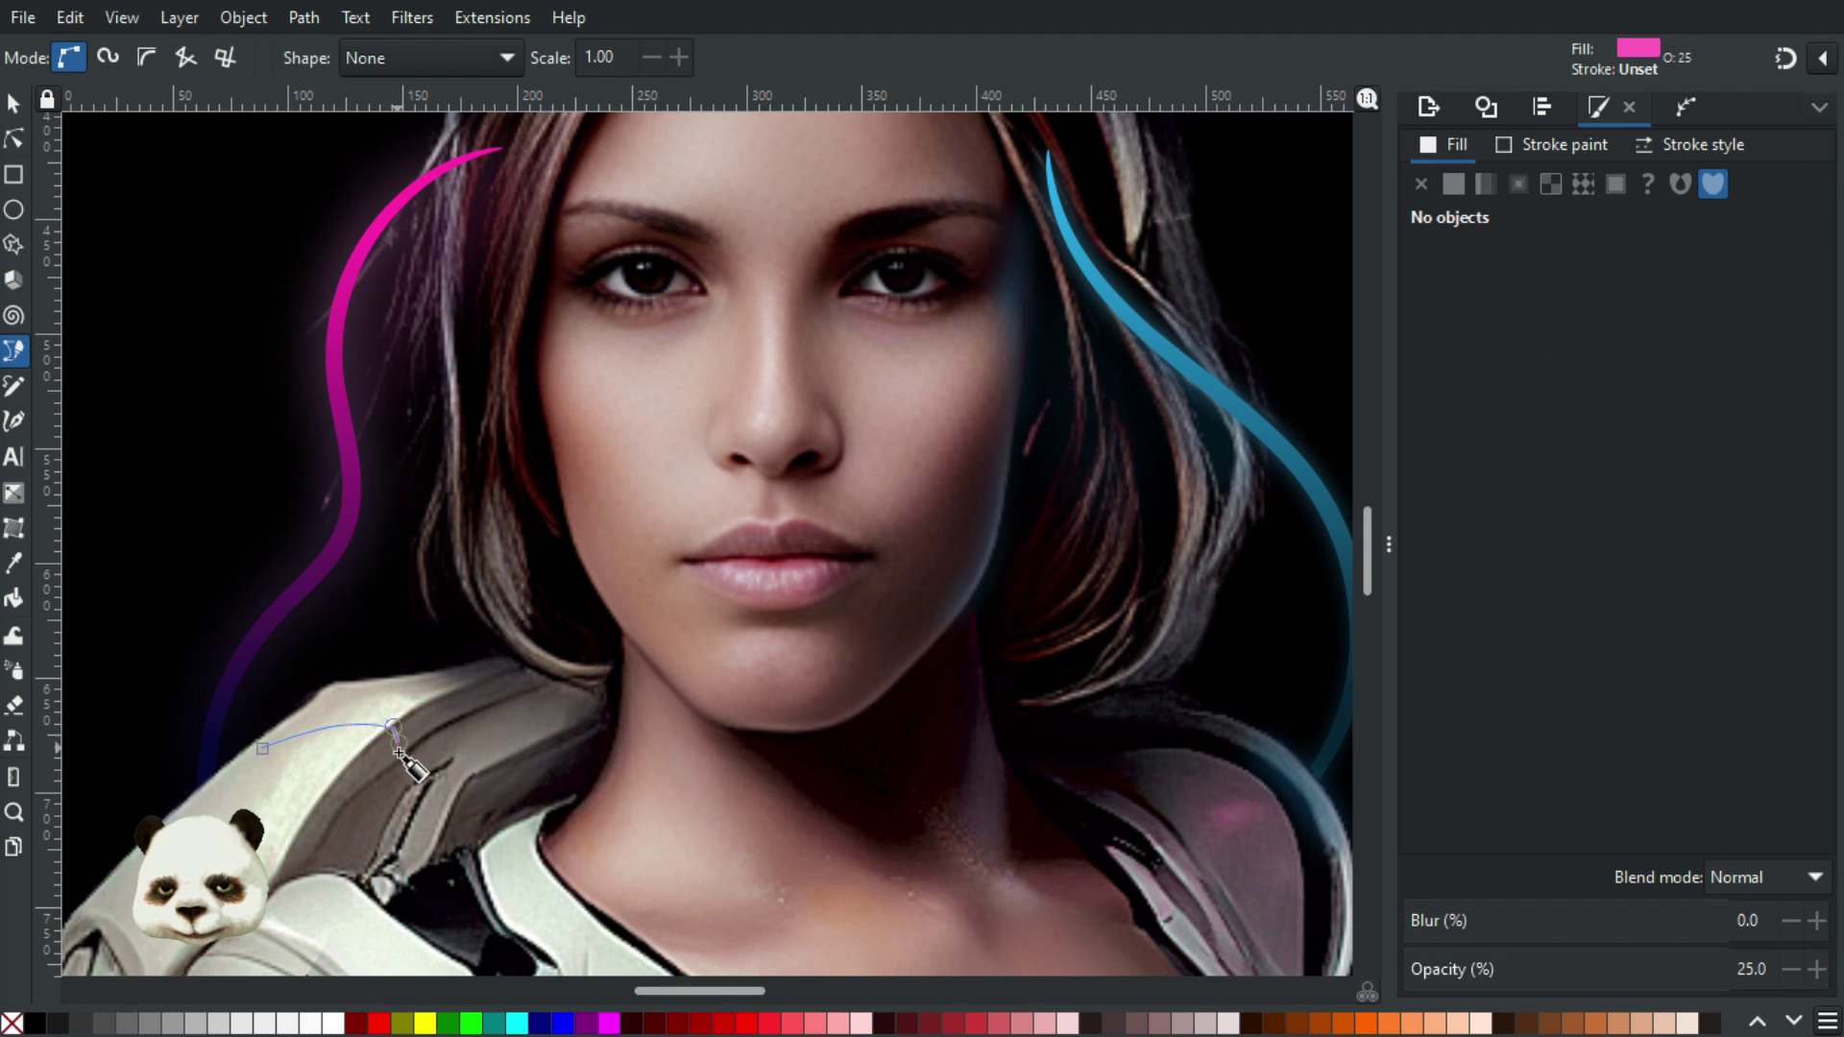
drag(442, 750, 351, 738)
drag(245, 764, 265, 750)
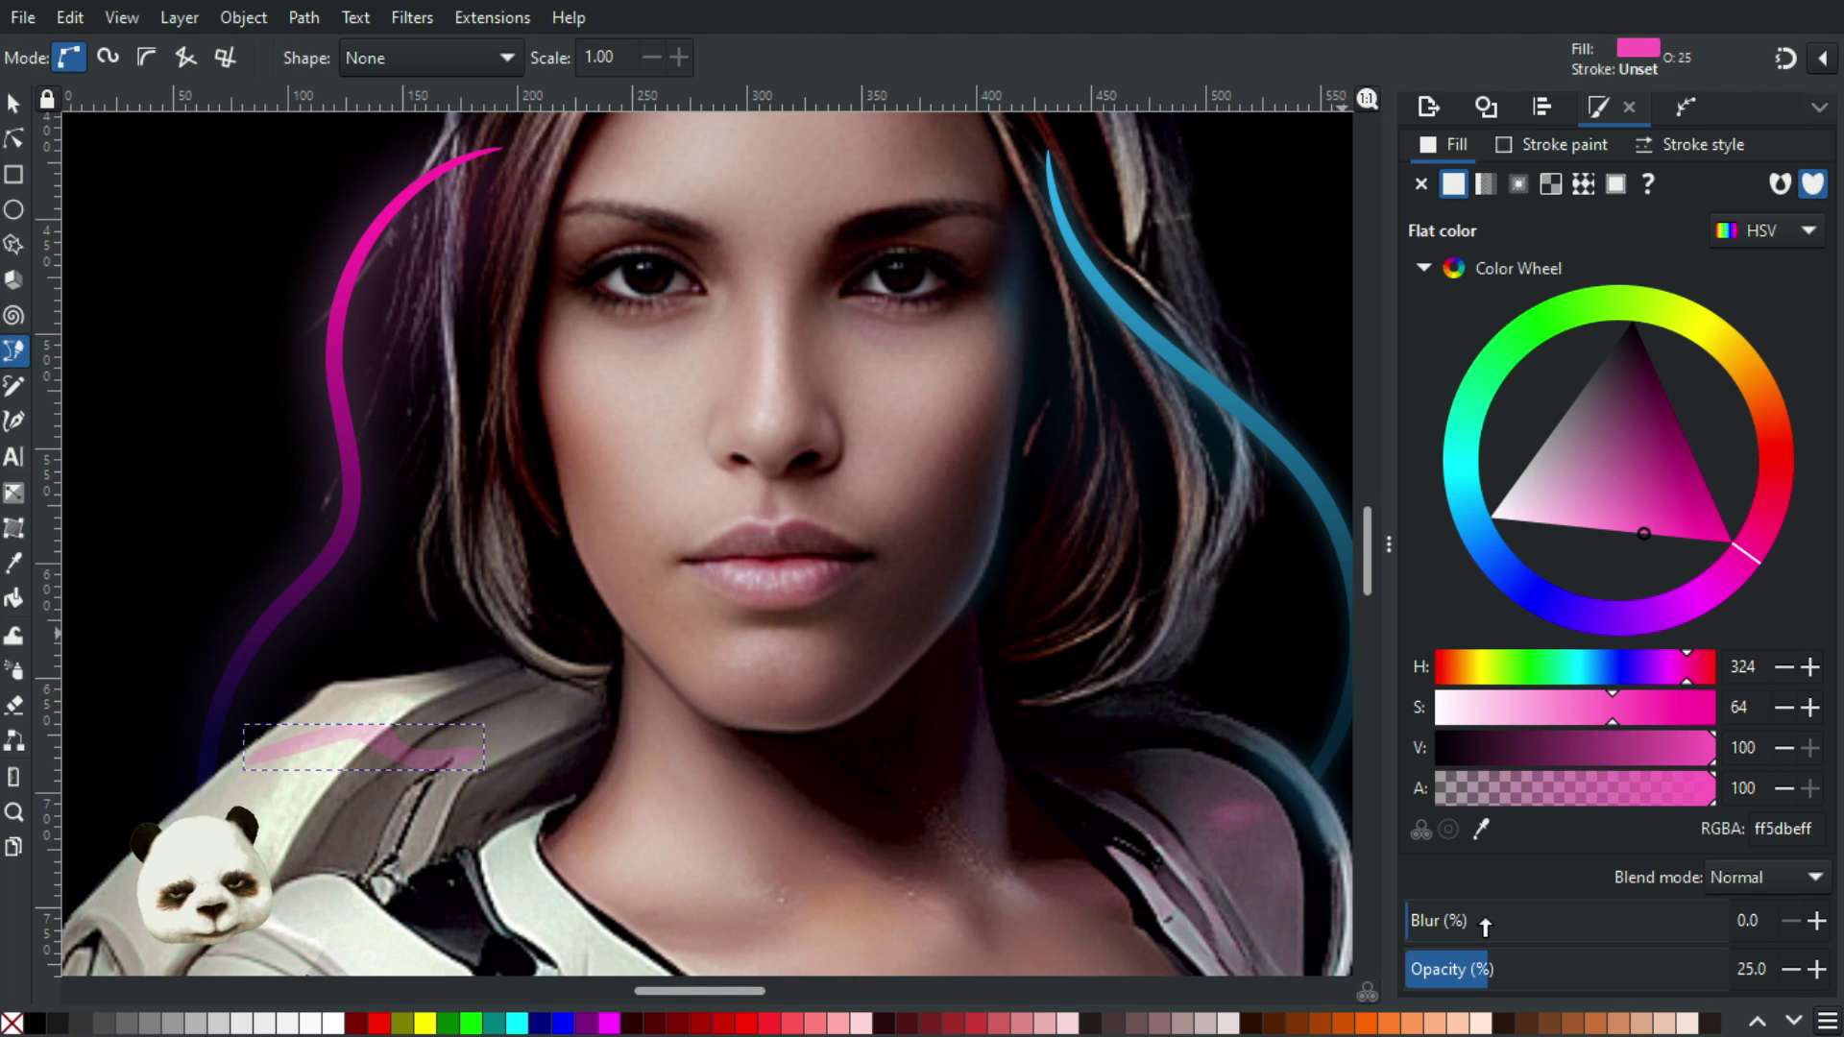
Soften the pink shoulder reflection with a blur of 60% and an opacity of 50%
mouse_move(1486, 926)
mouse_down()
mouse_move(1552, 923)
mouse_move(1534, 965)
mouse_up()
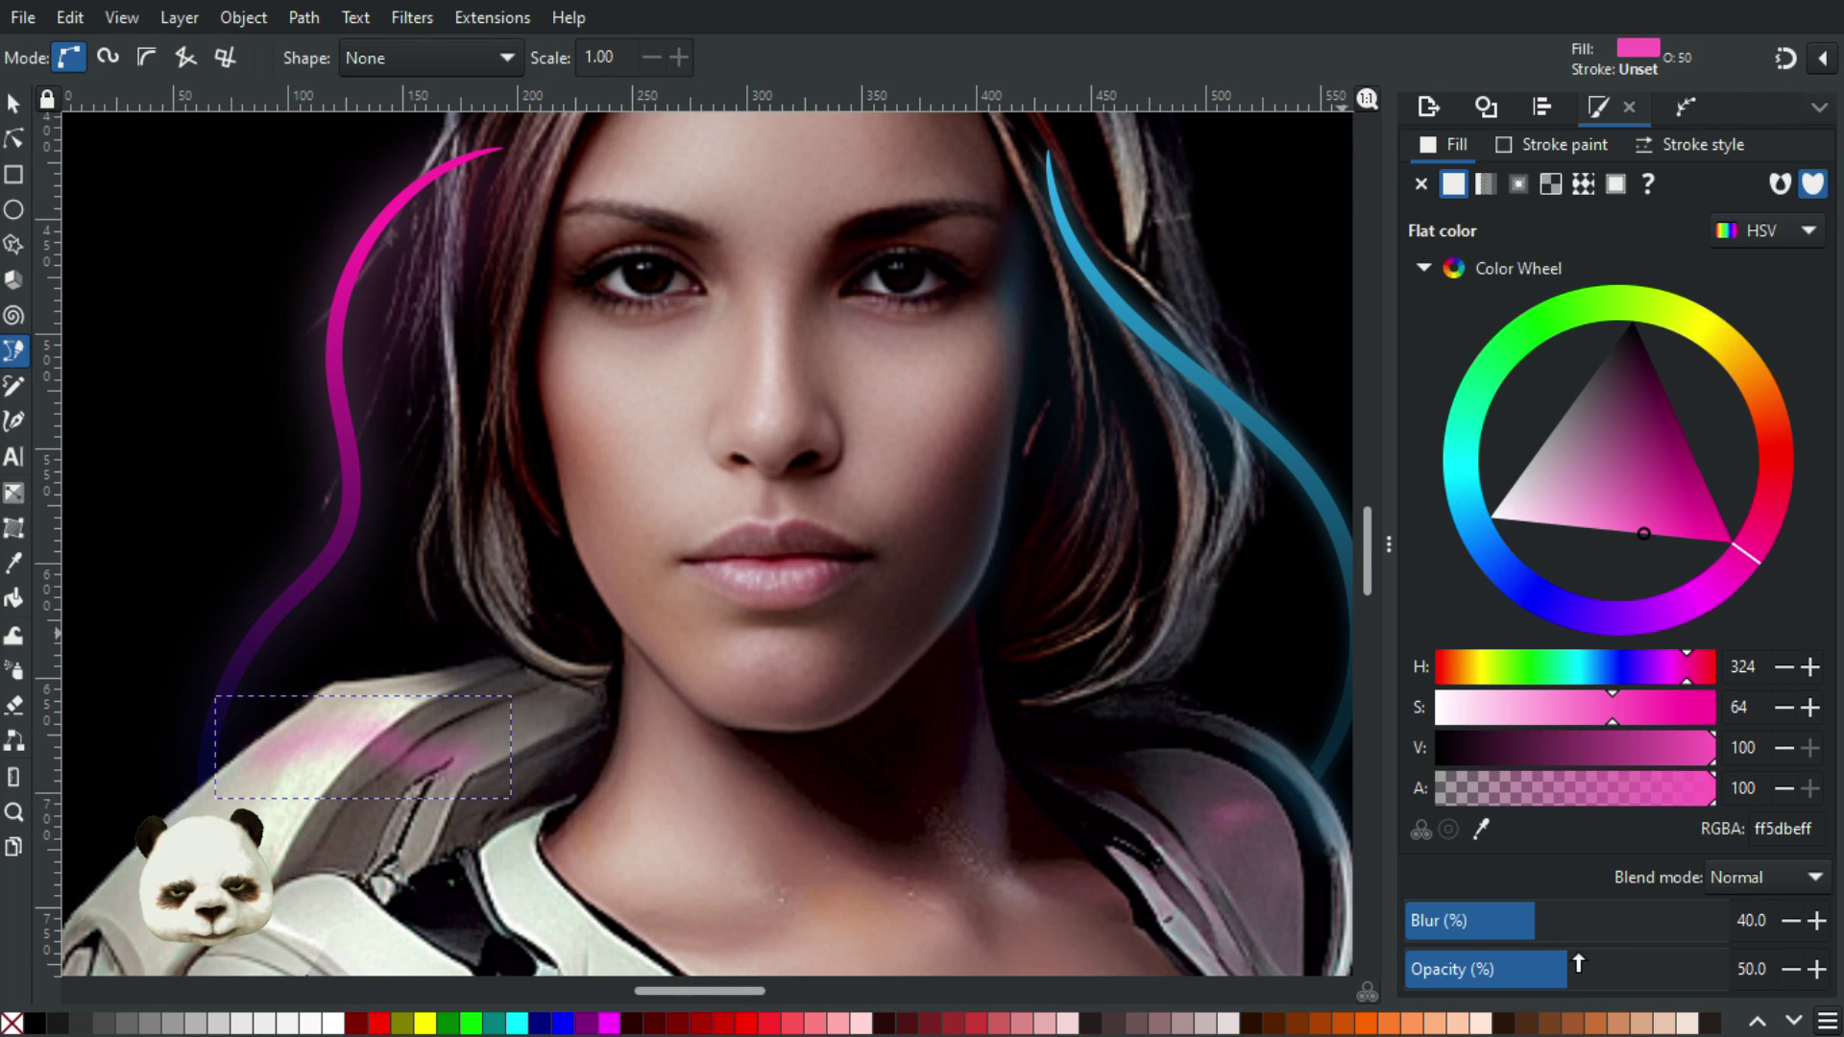
drag(1564, 924, 1663, 968)
scroll(749, 733, down, 3)
scroll(778, 684, up, 1)
scroll(777, 683, up, 1)
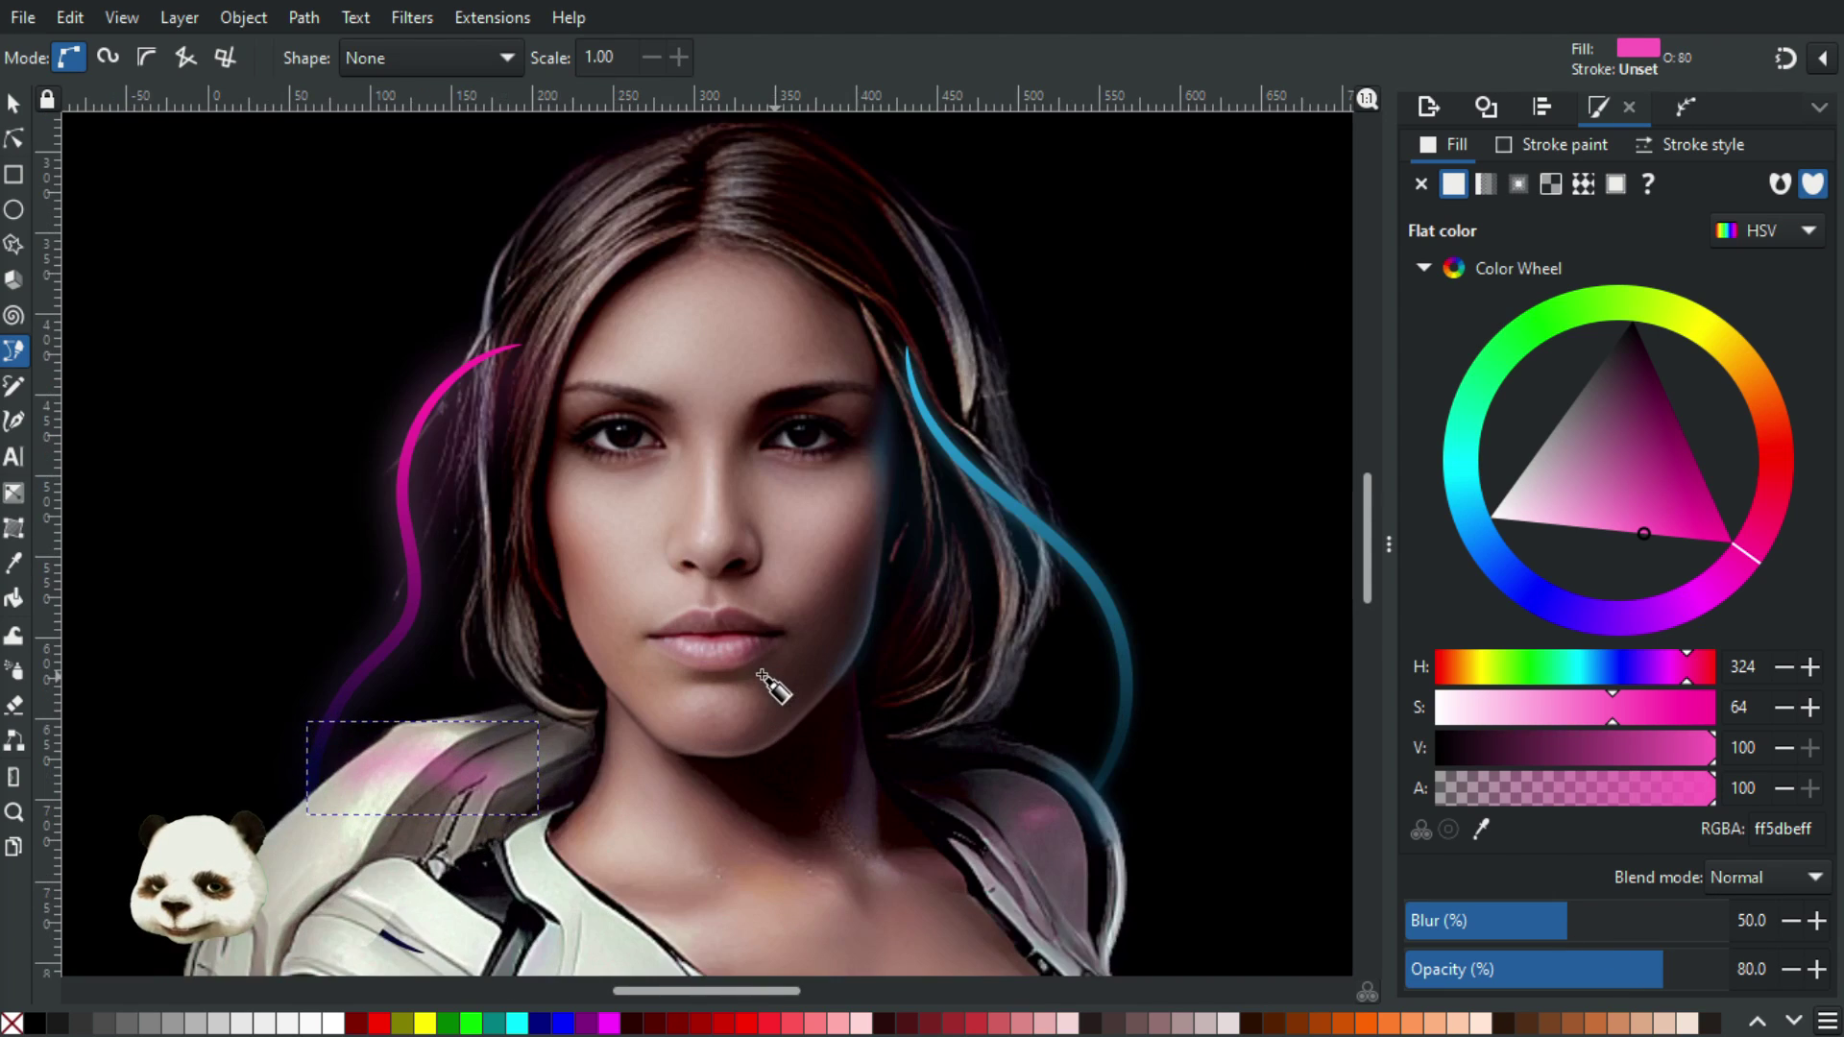
drag(1594, 976, 1538, 970)
mouse_move(1620, 928)
mouse_down()
mouse_move(1643, 930)
mouse_move(1594, 934)
mouse_up()
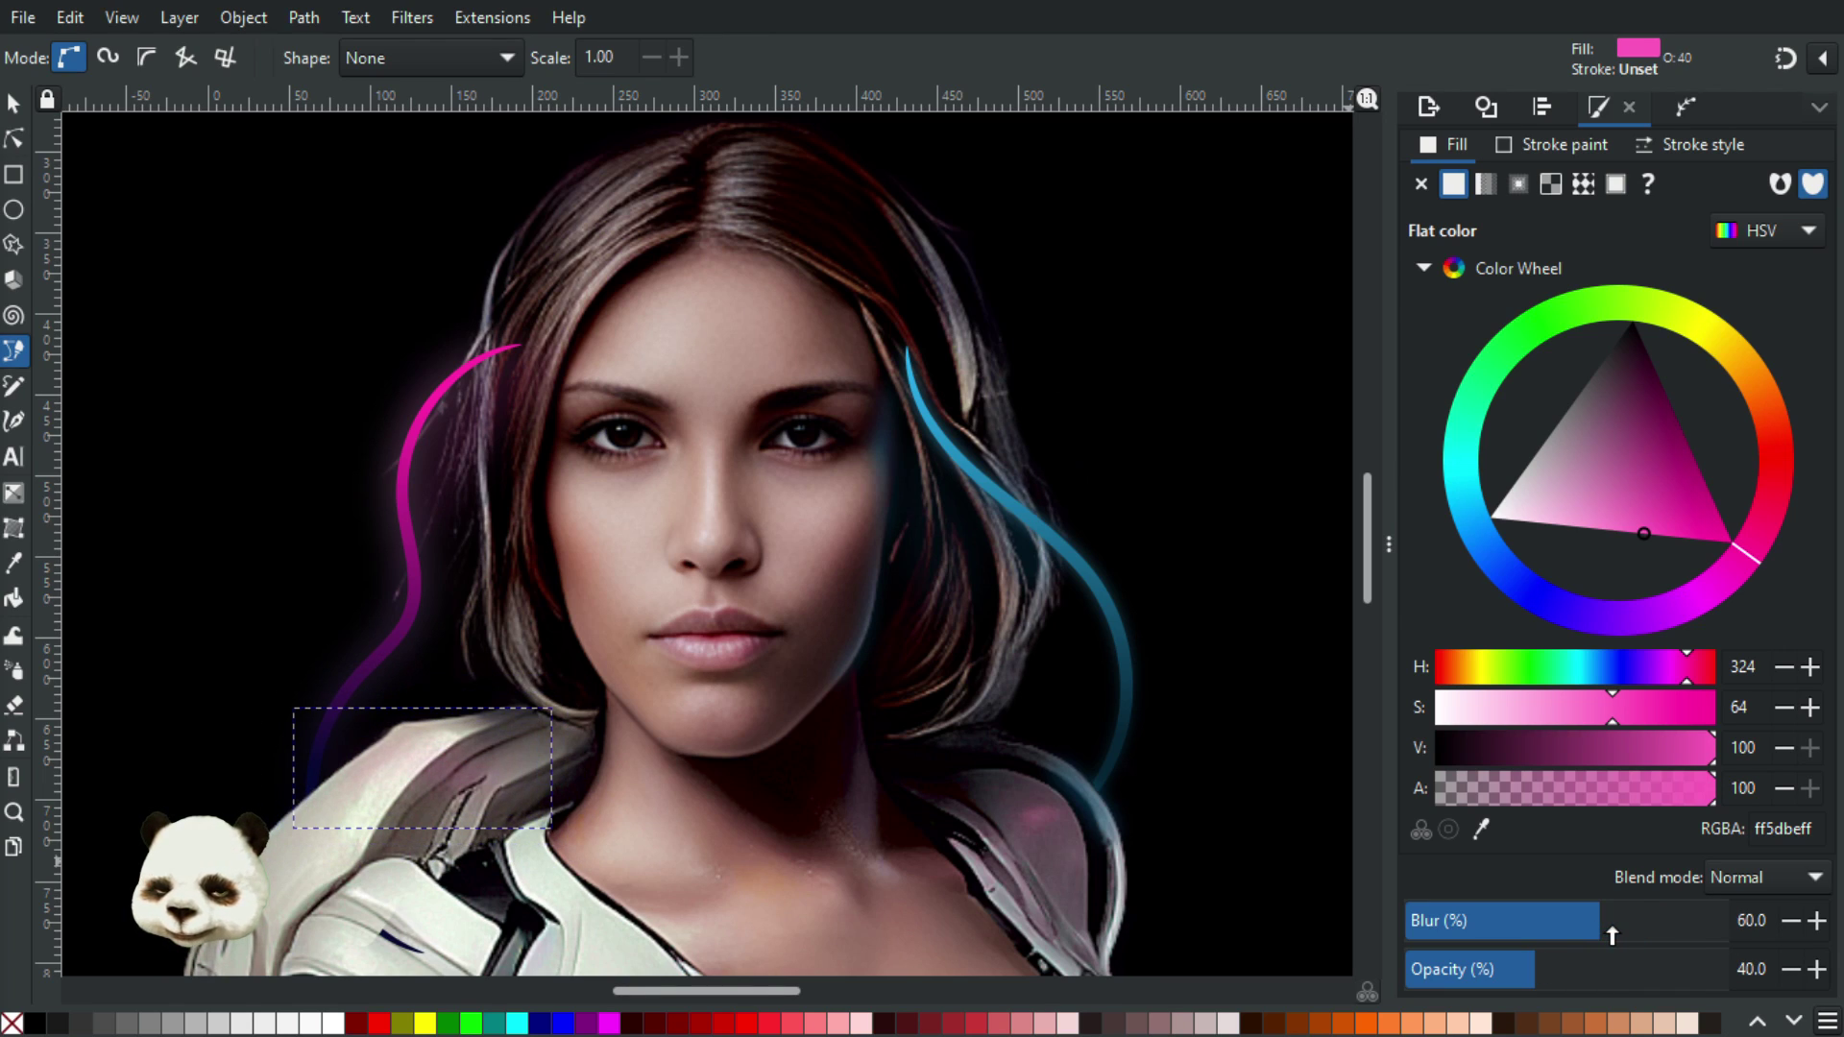
click(1569, 968)
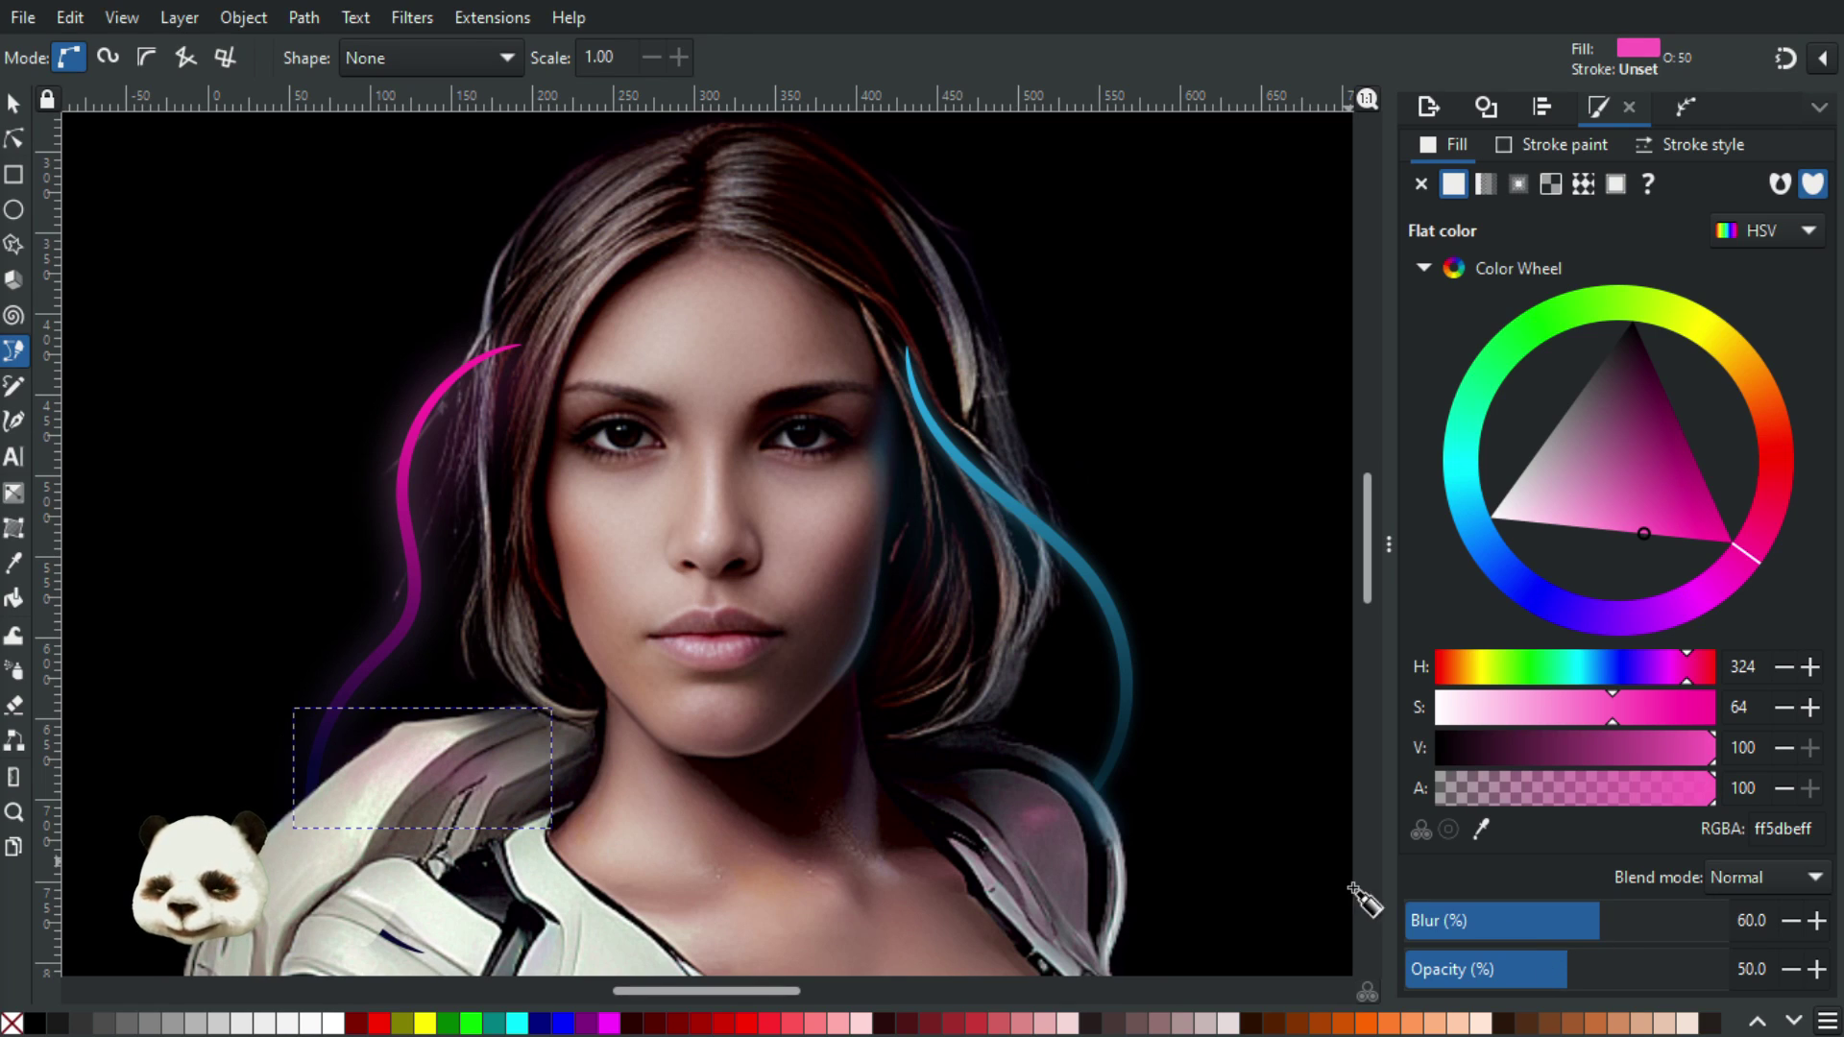
Nudge the pink shoulder reflection slightly up and to the right, set its opacity to 60% and blur to 70%, and deselect it
click(14, 103)
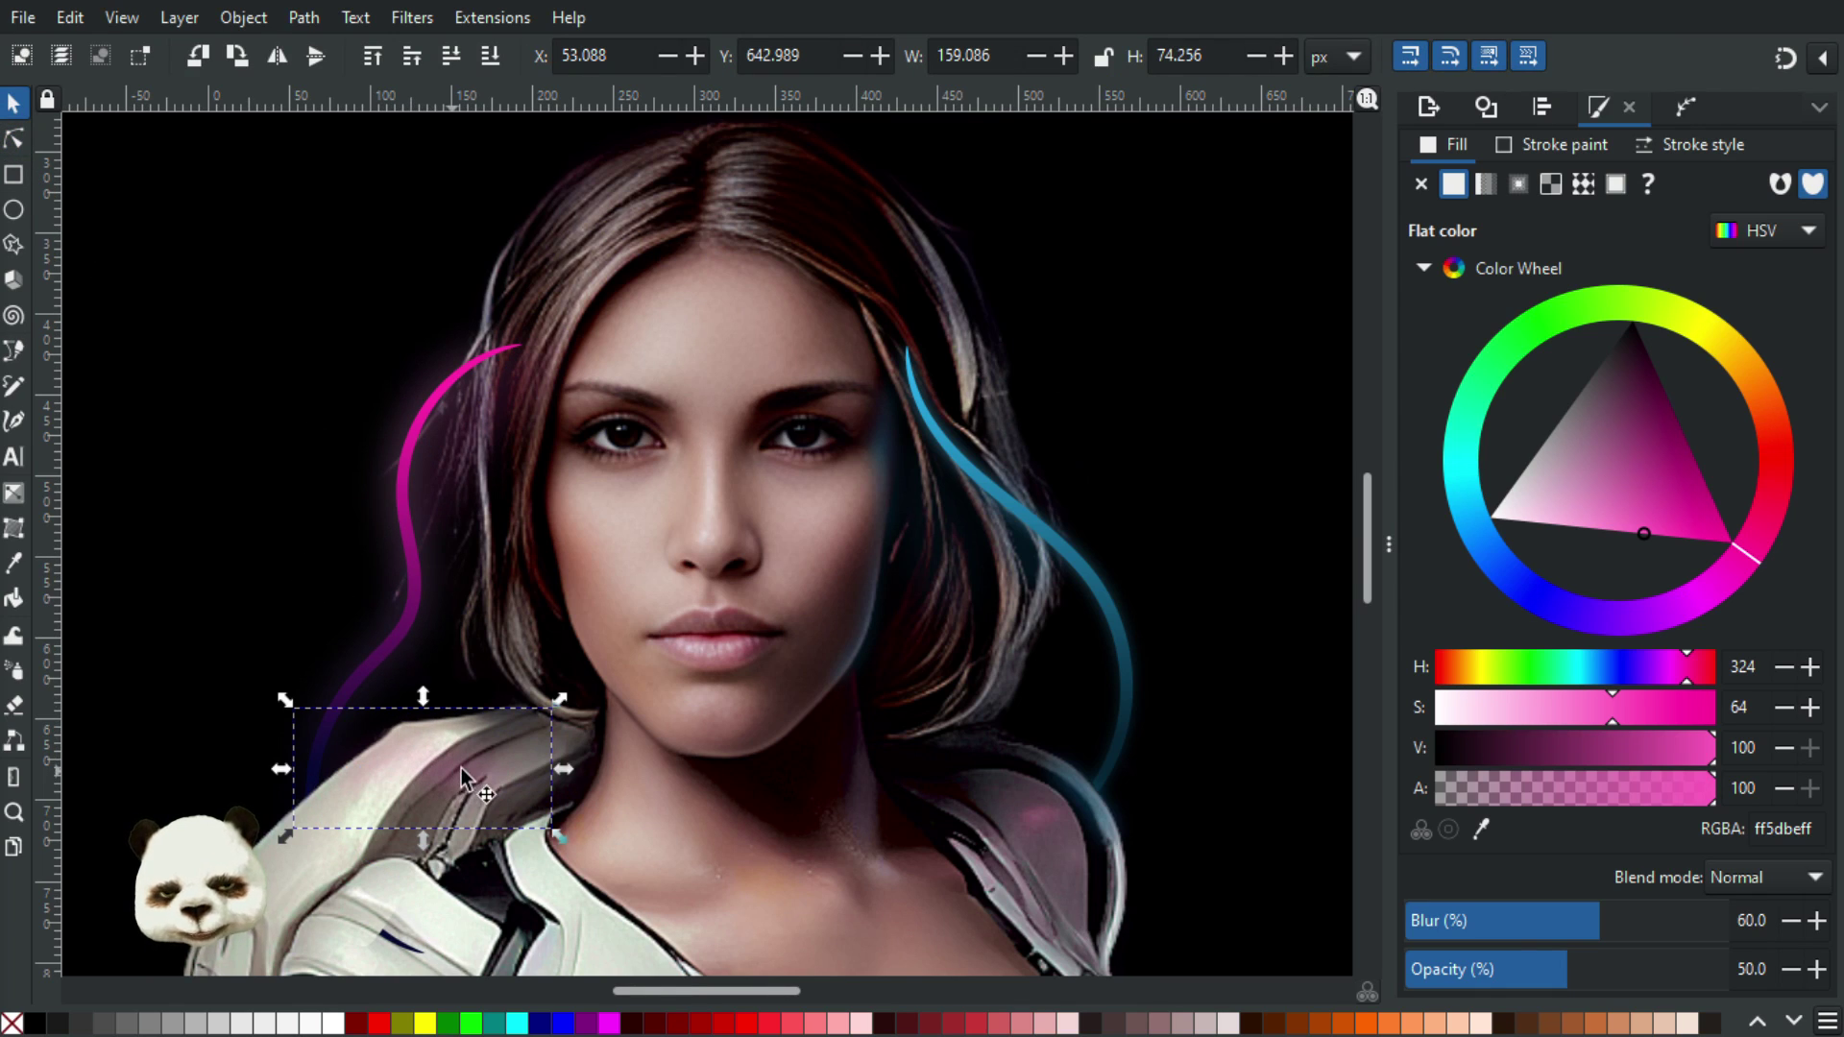
drag(432, 758, 438, 751)
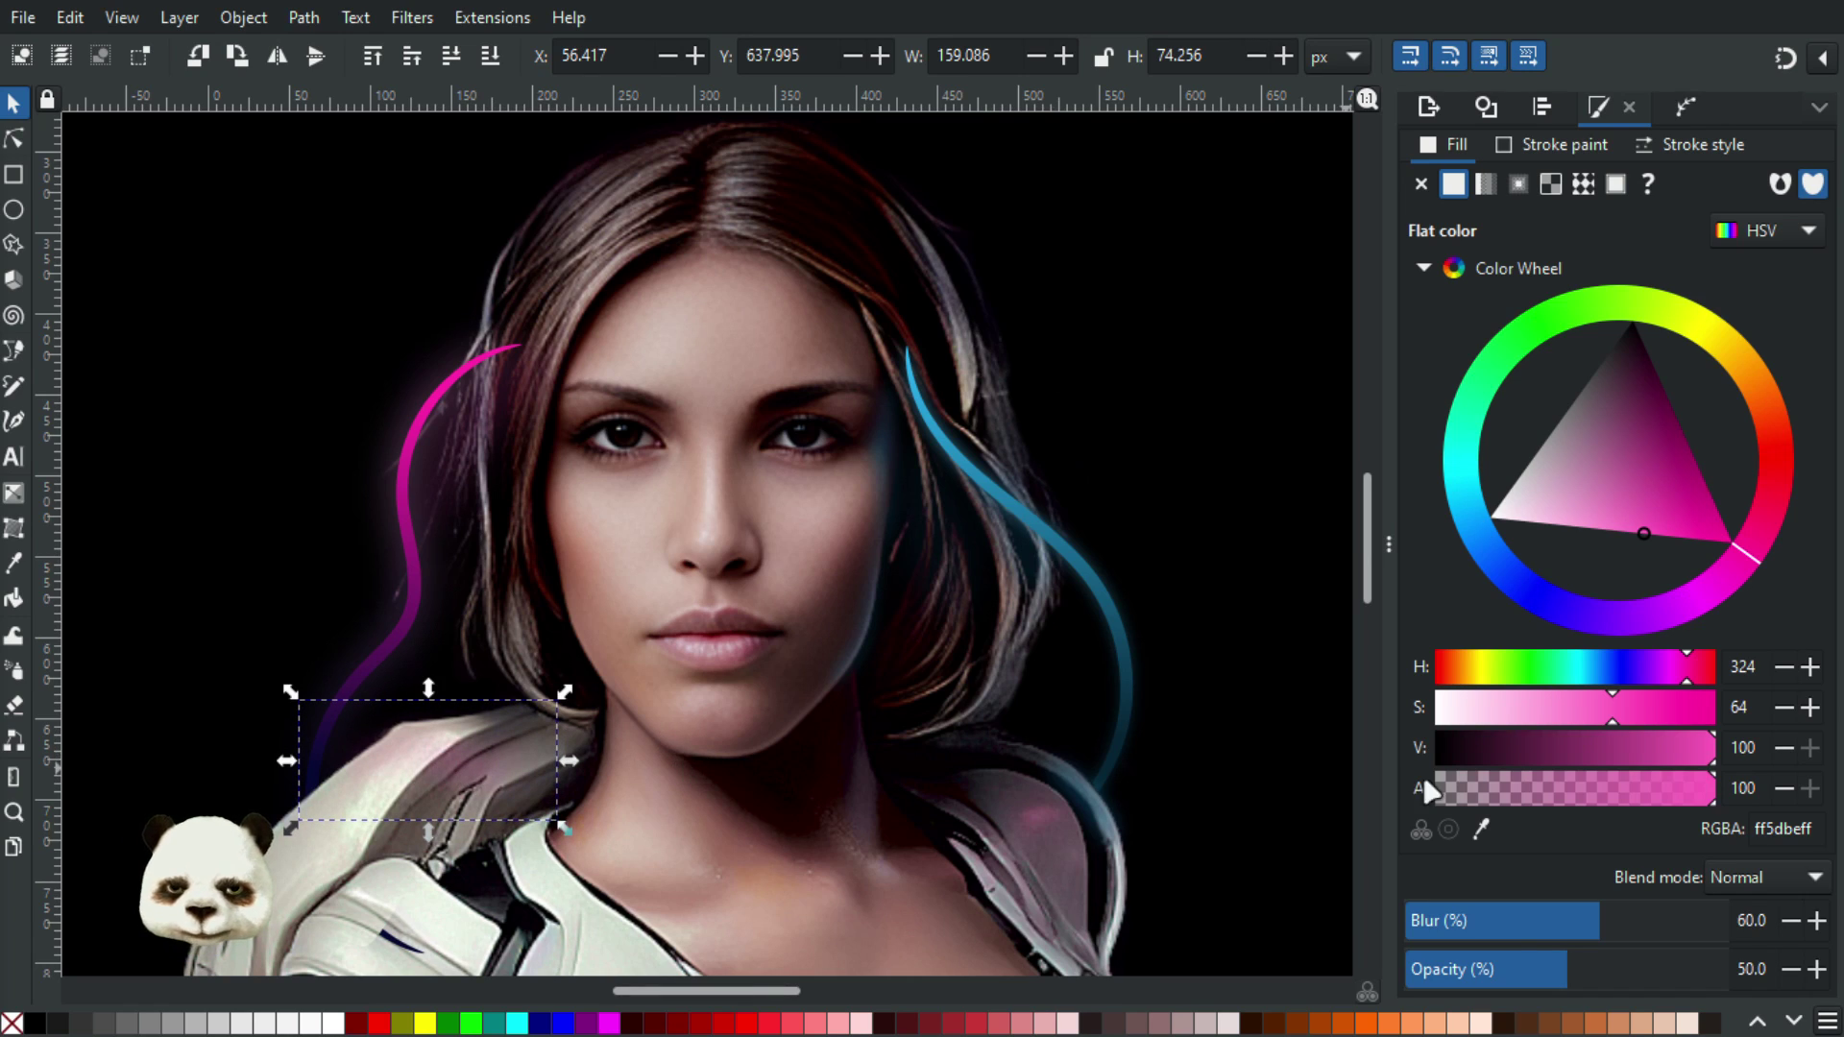
drag(1583, 970, 1589, 970)
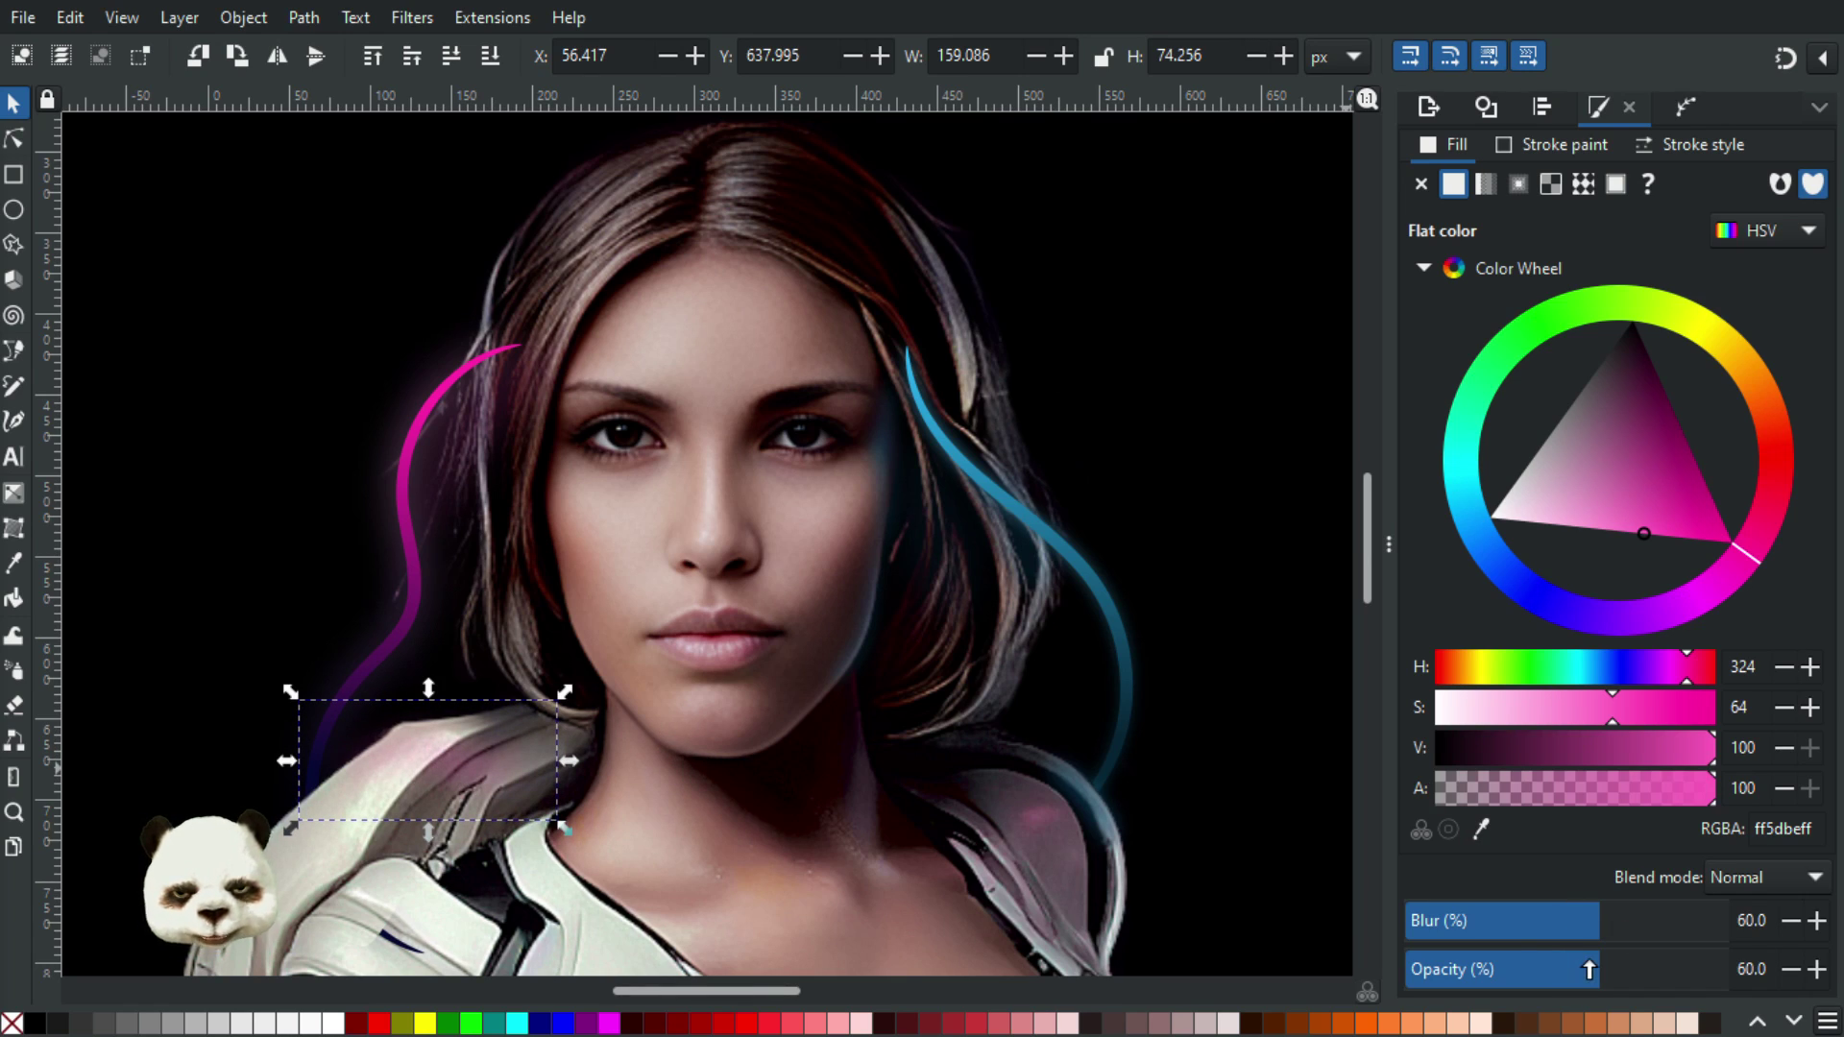
click(1638, 924)
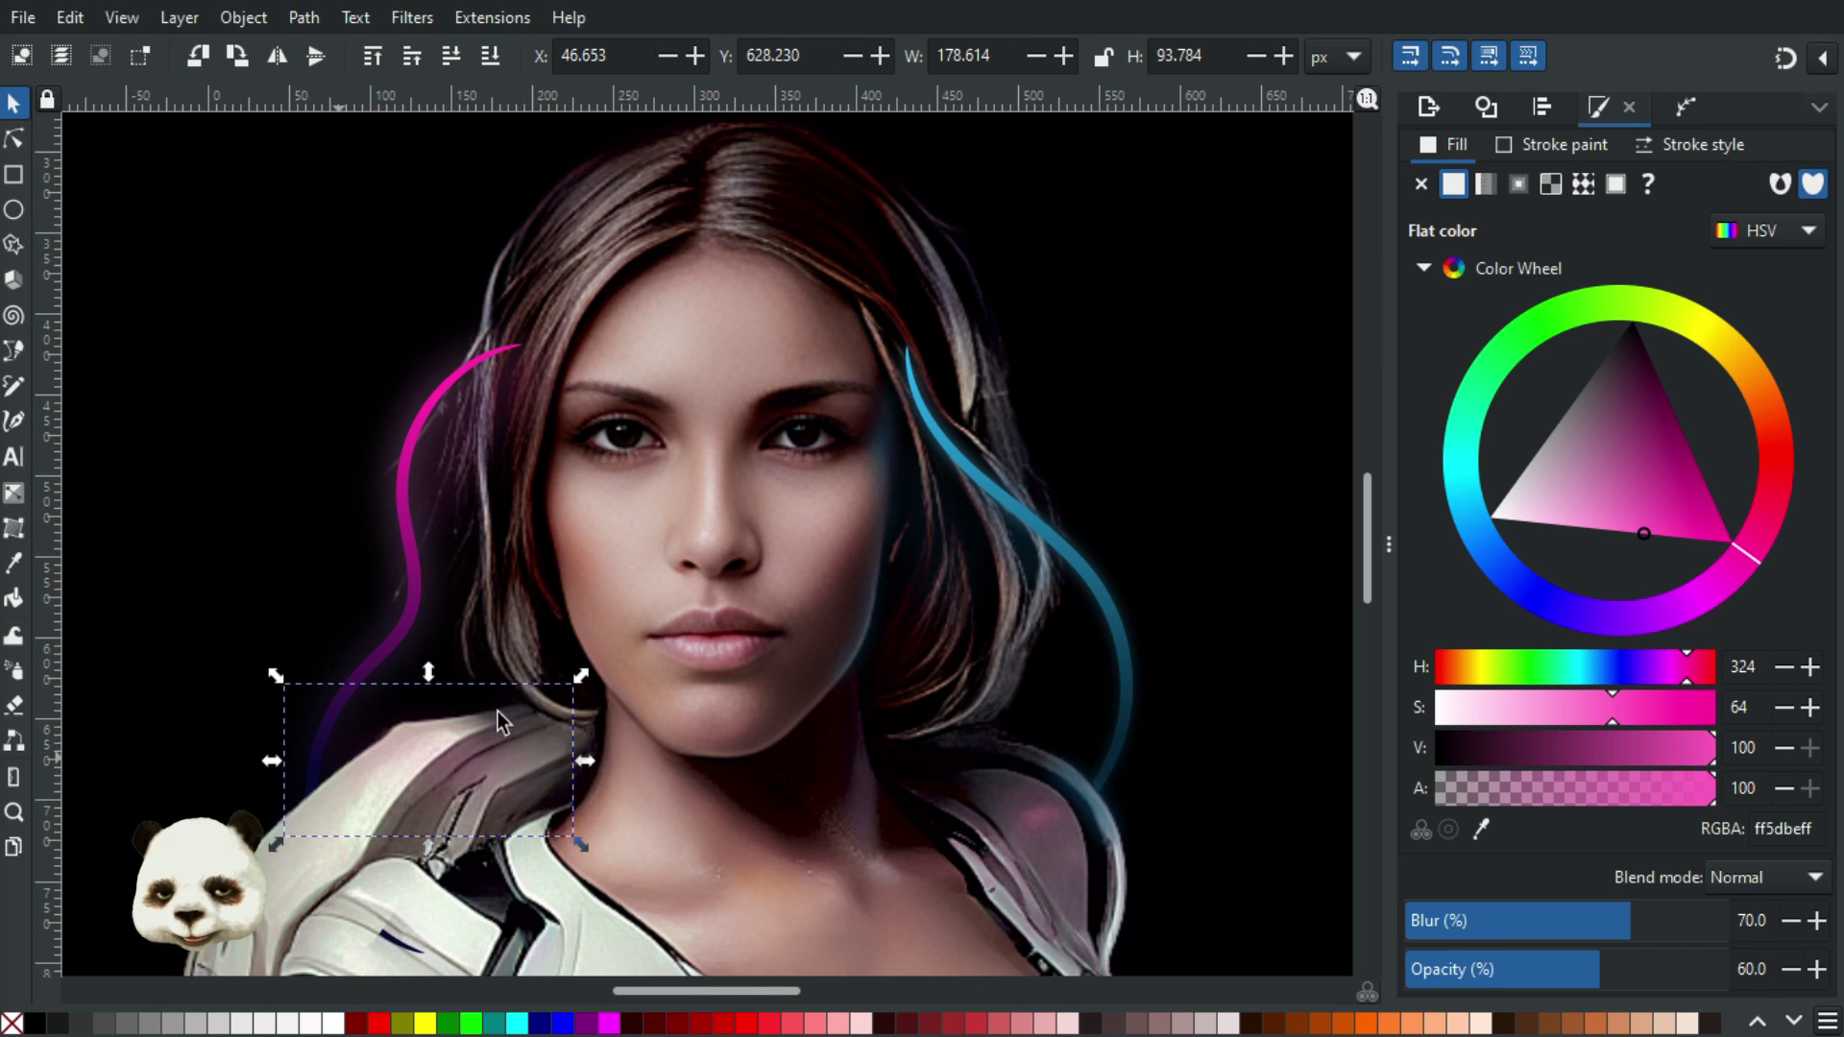
click(264, 372)
Draw a narrow closed sliver along the edge of the face on the pink strand's side, from the eyebrow down to the jaw
key(b)
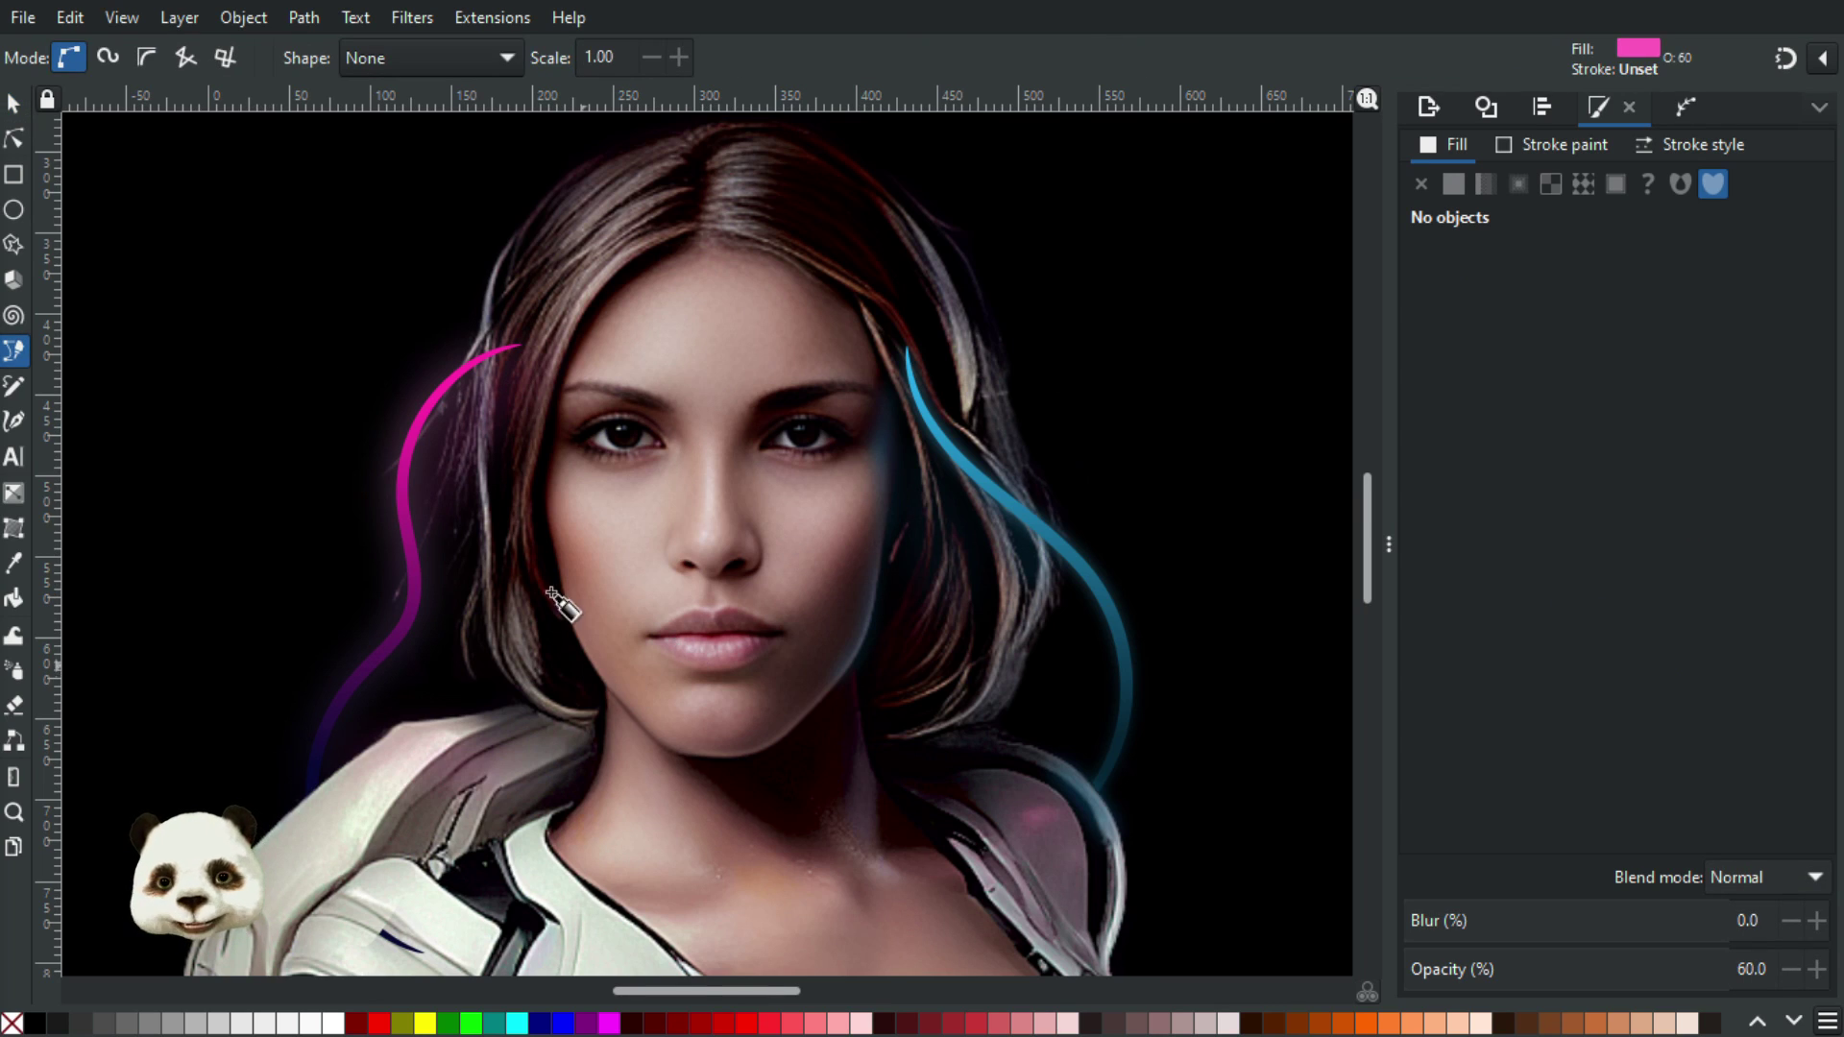
click(562, 399)
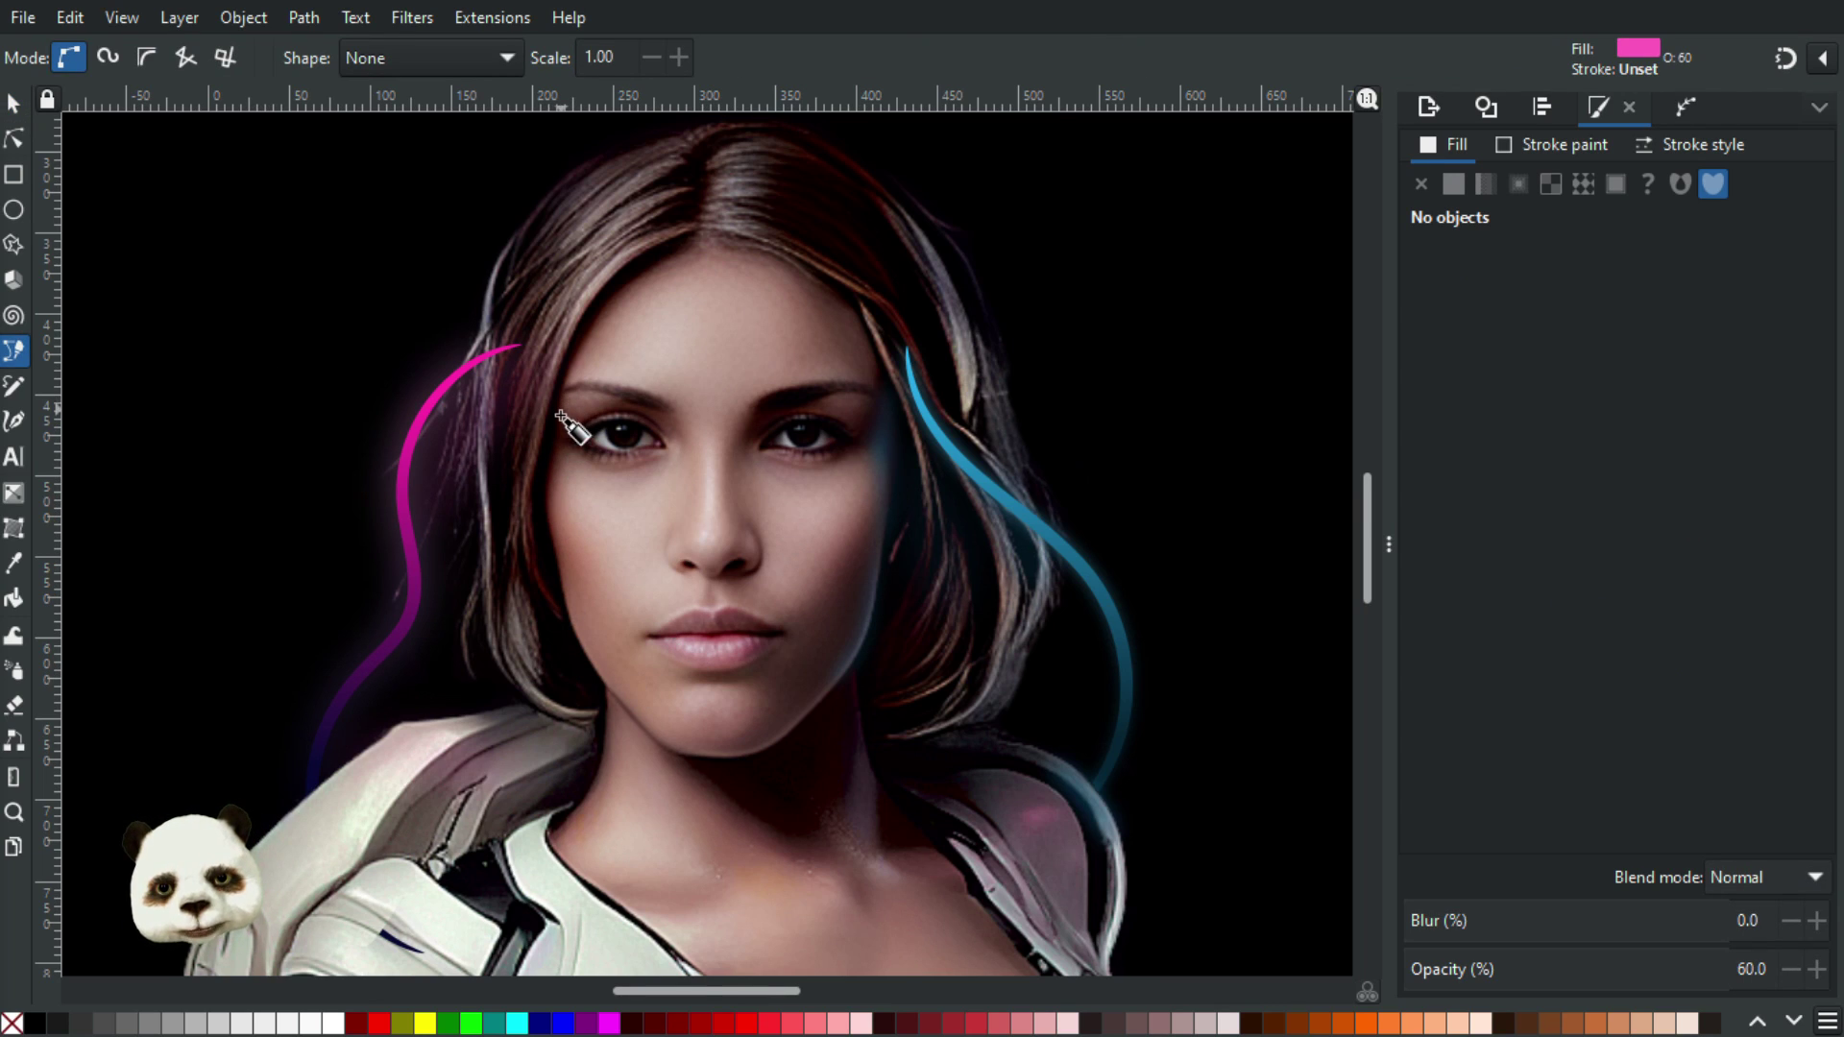
click(545, 519)
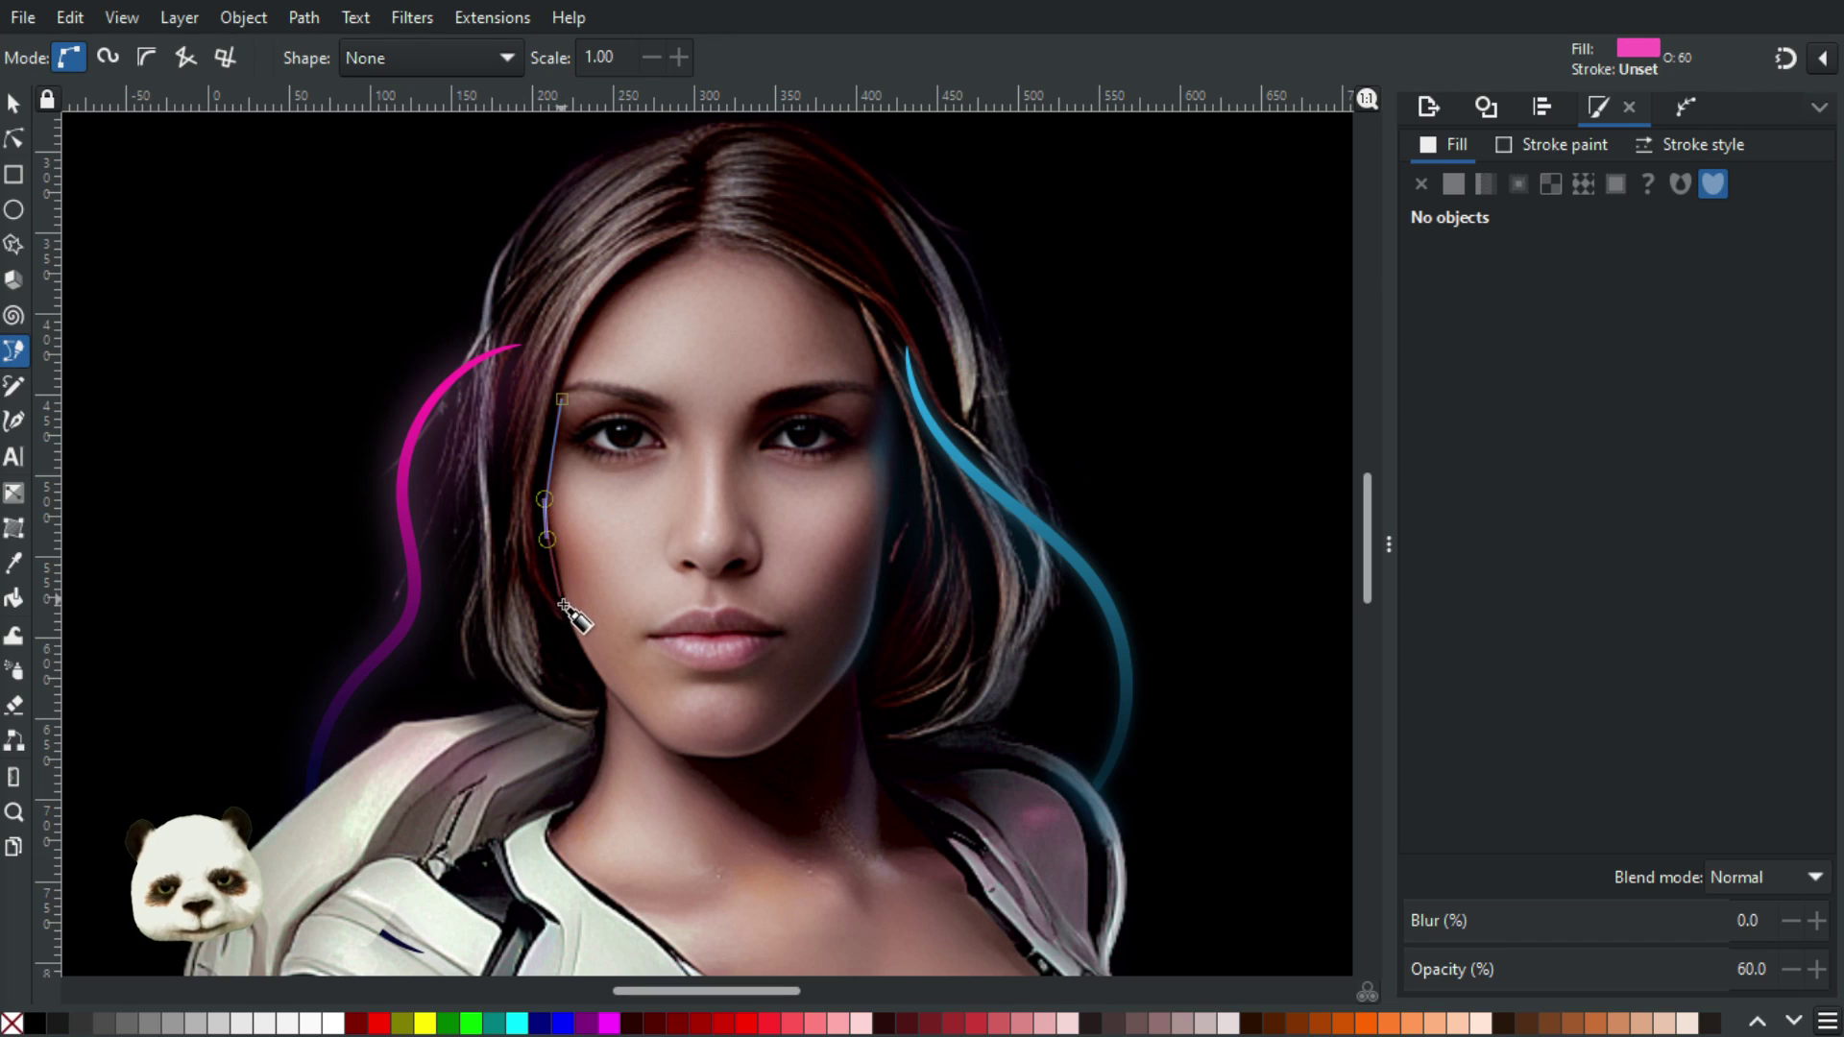
drag(572, 633, 571, 649)
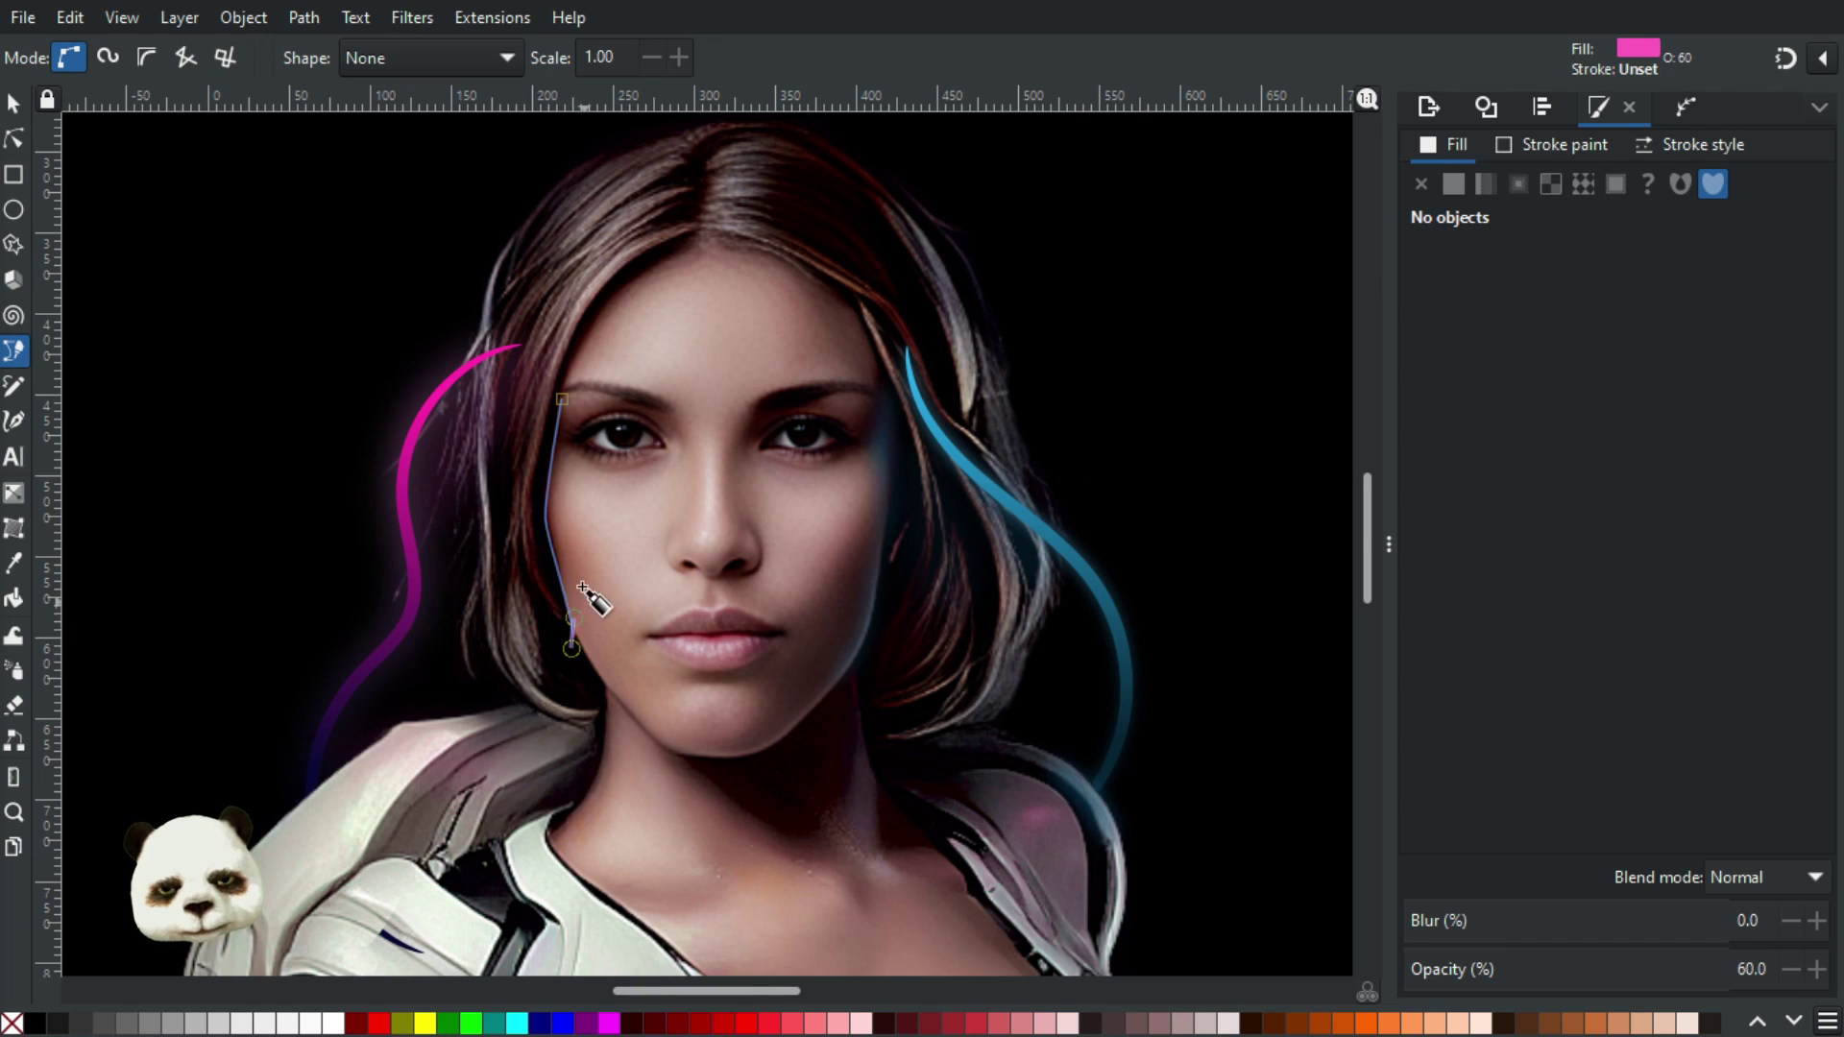
drag(567, 574, 557, 548)
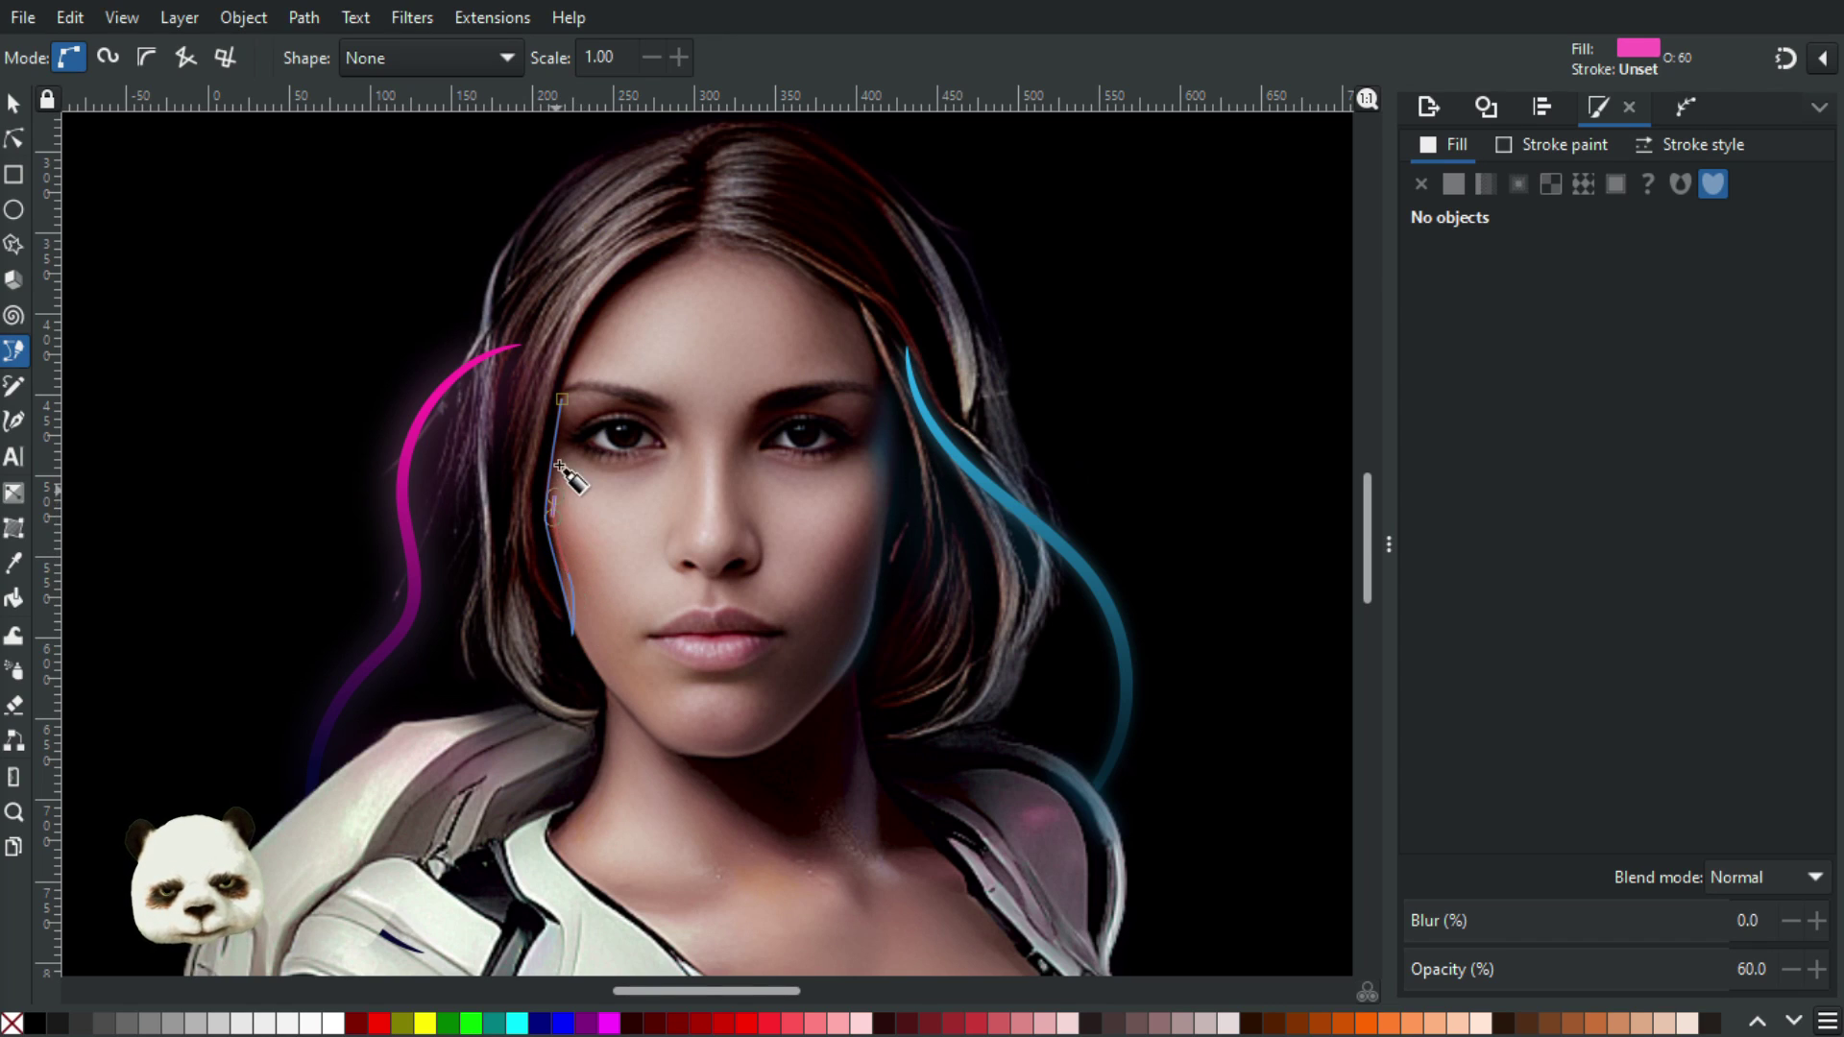
drag(563, 399, 564, 390)
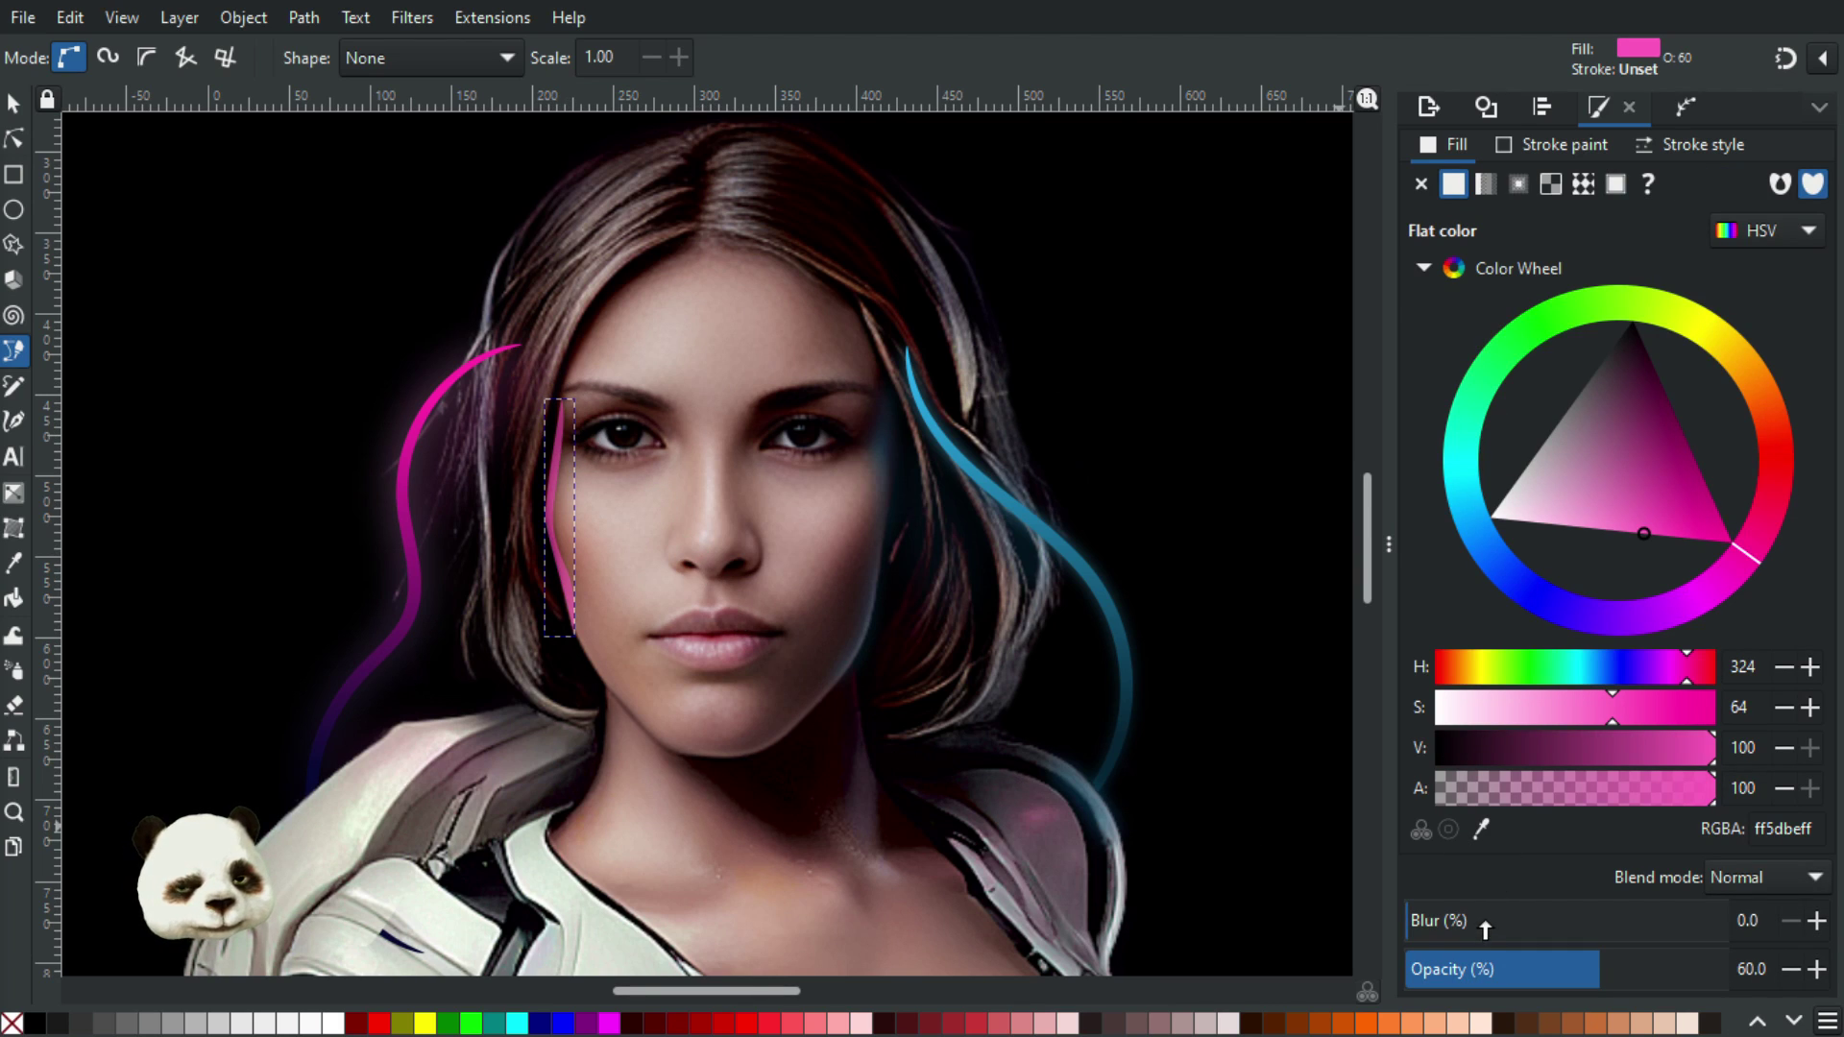
Set the pink face-edge reflection's blur to 40% and its opacity to 40%, and deselect it
drag(1485, 927, 1520, 912)
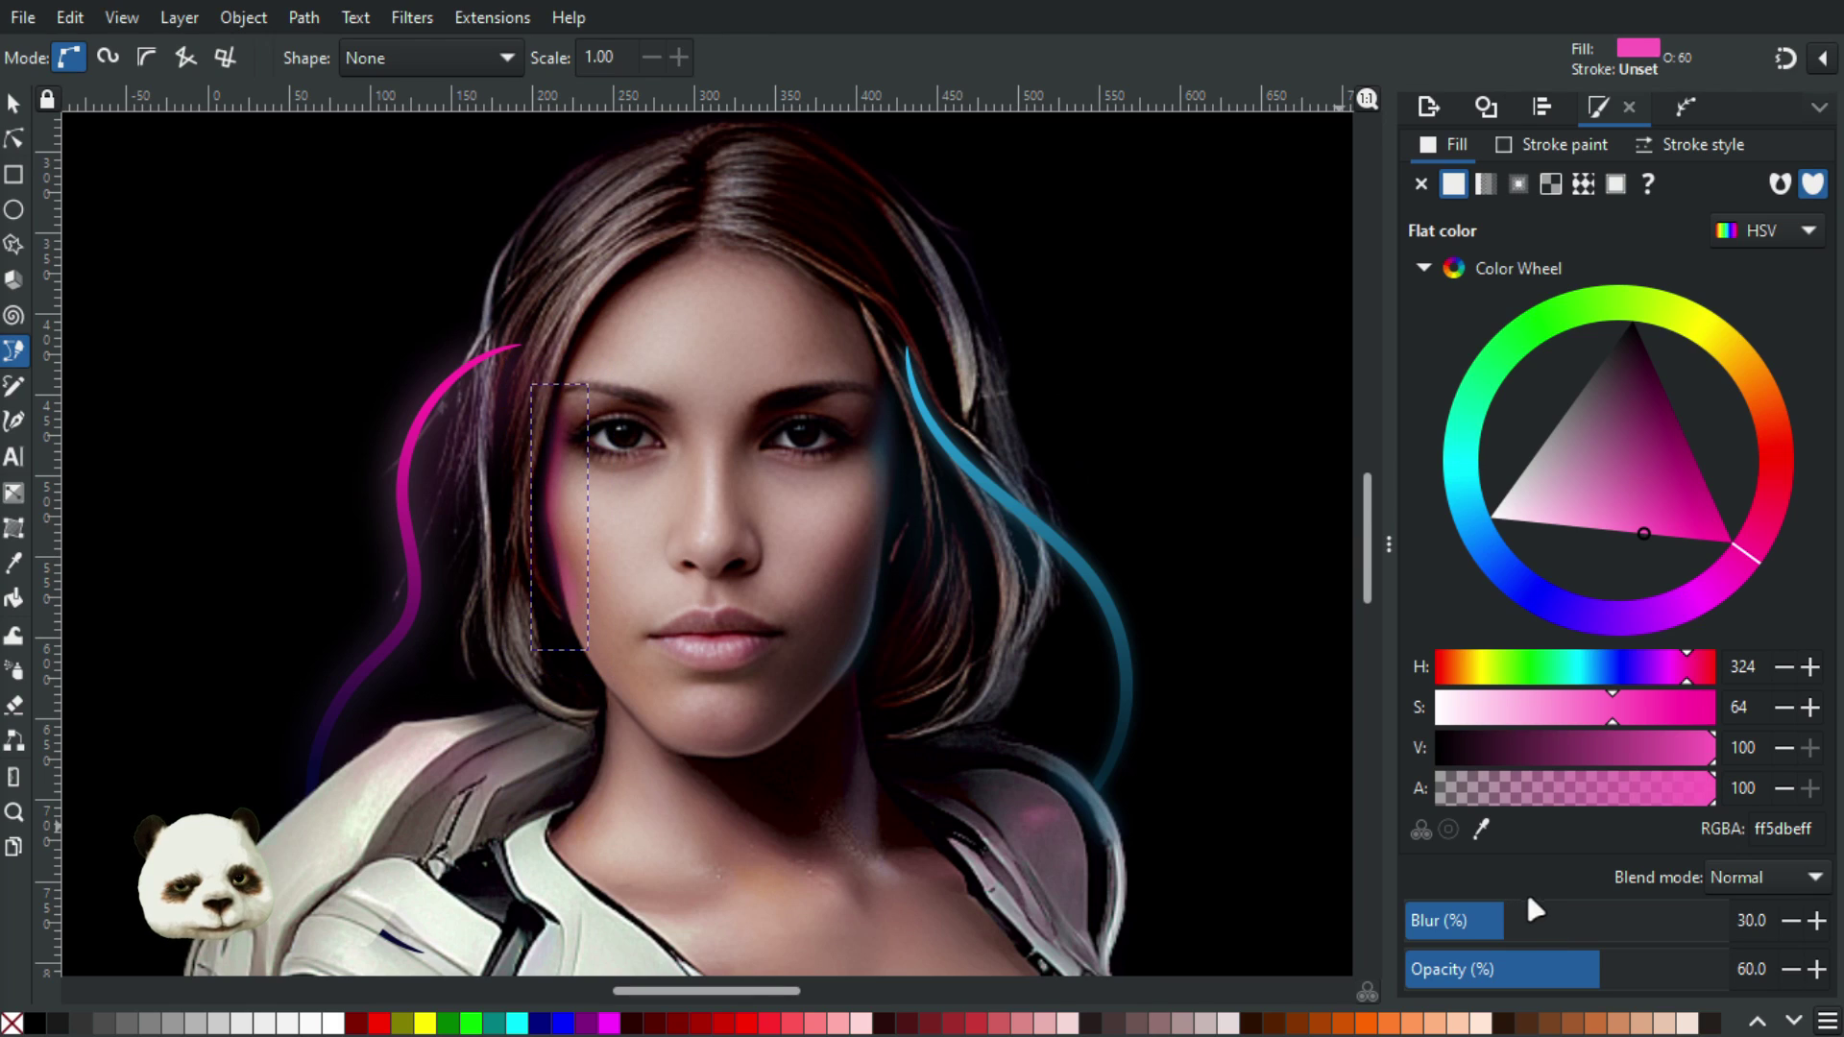
drag(1555, 972, 1513, 975)
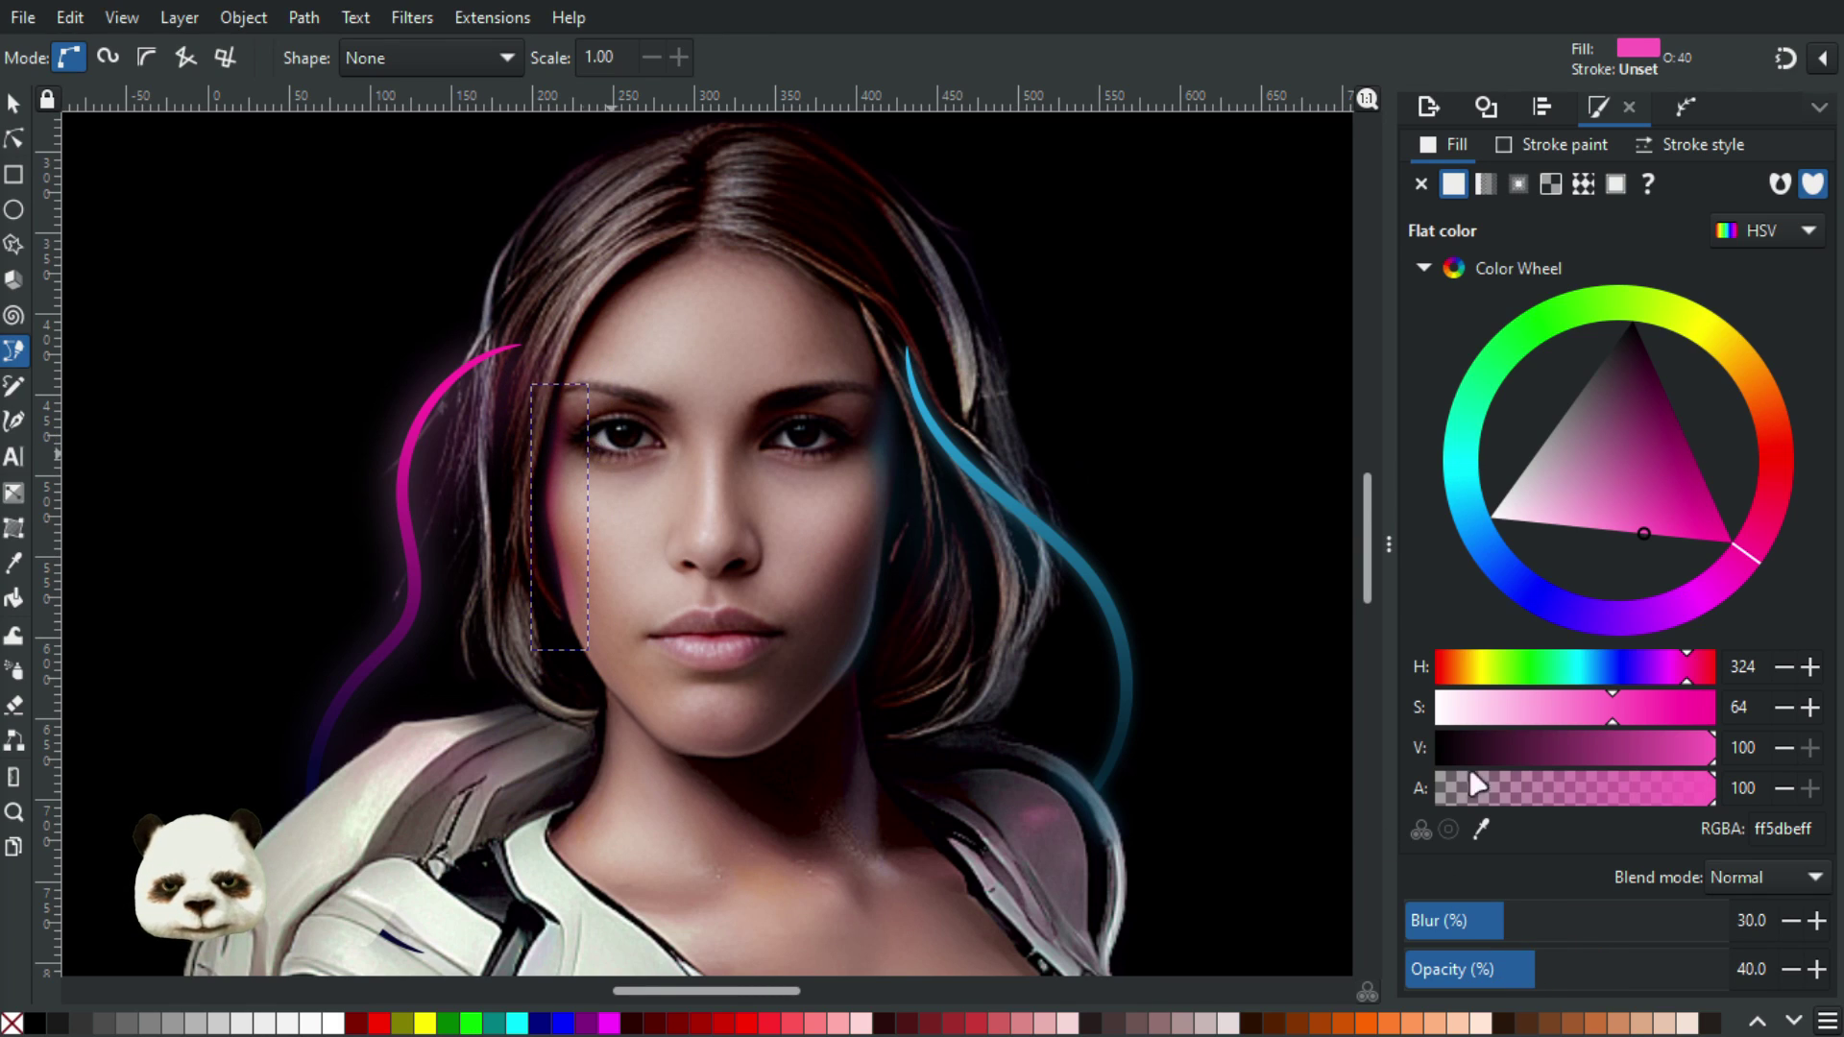
drag(1530, 923, 1544, 927)
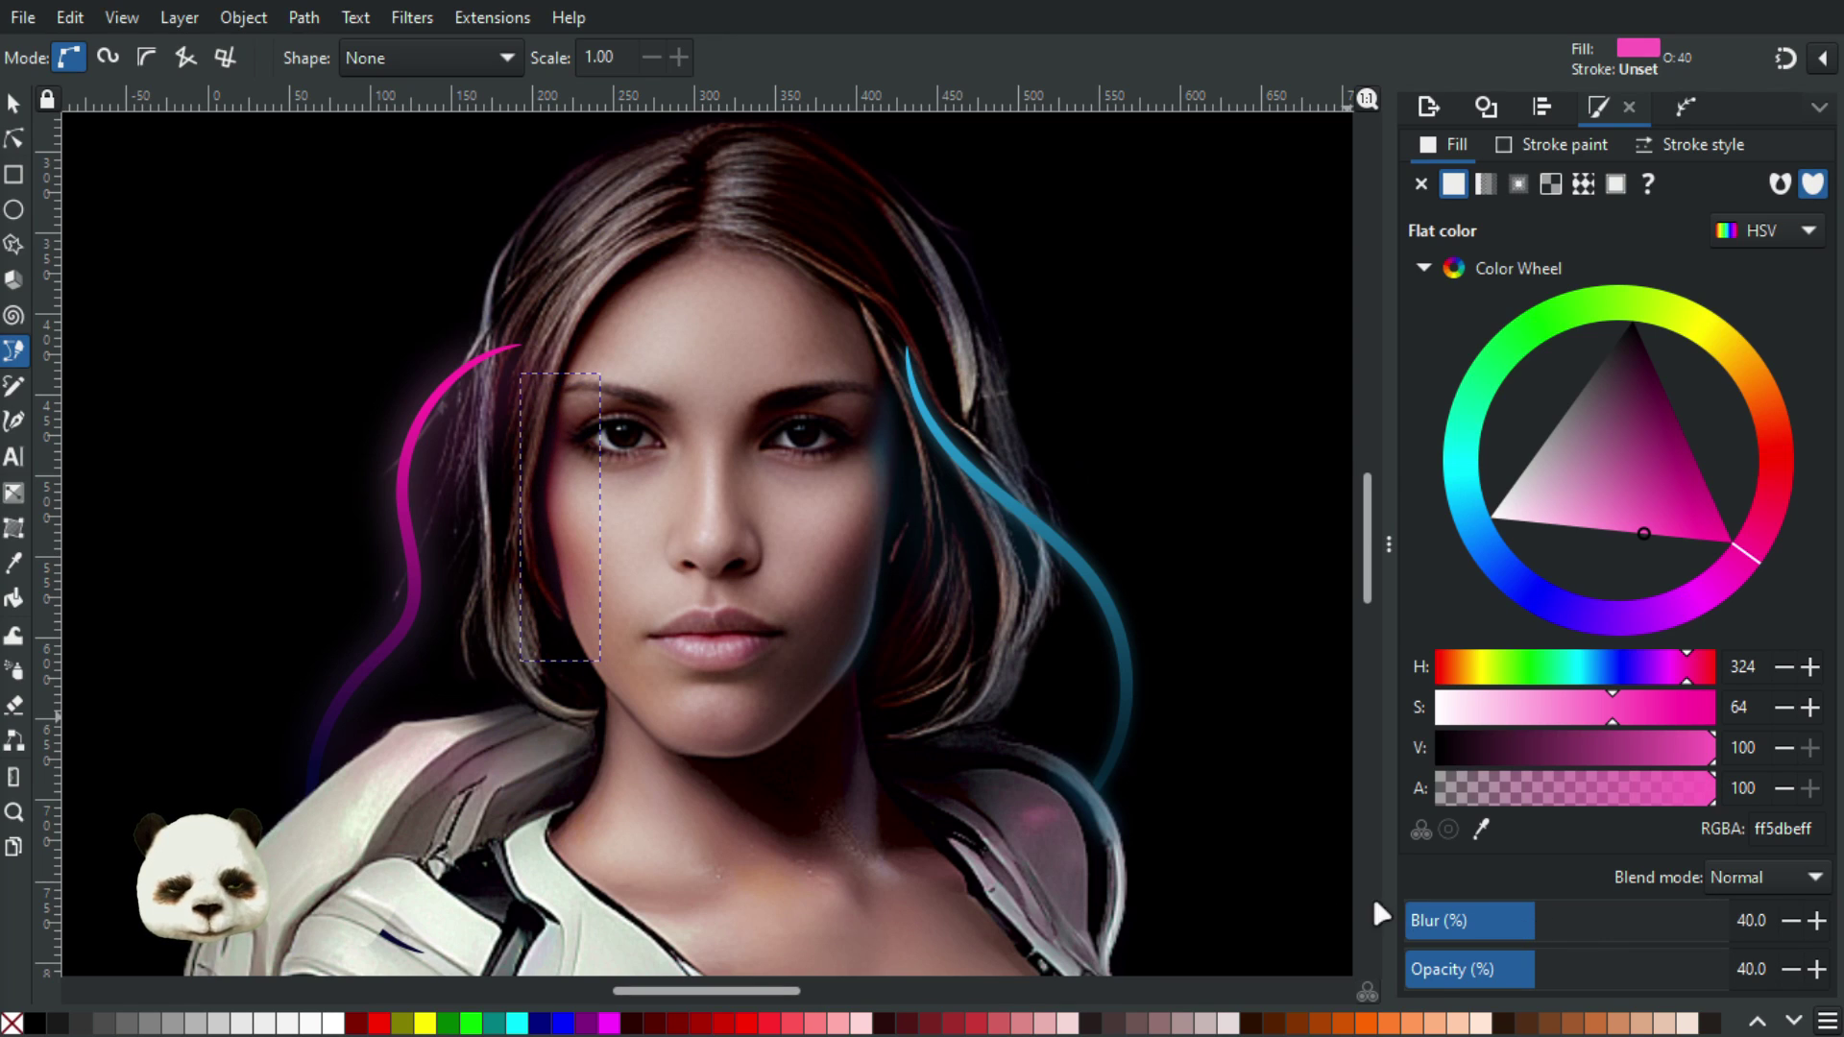
click(13, 103)
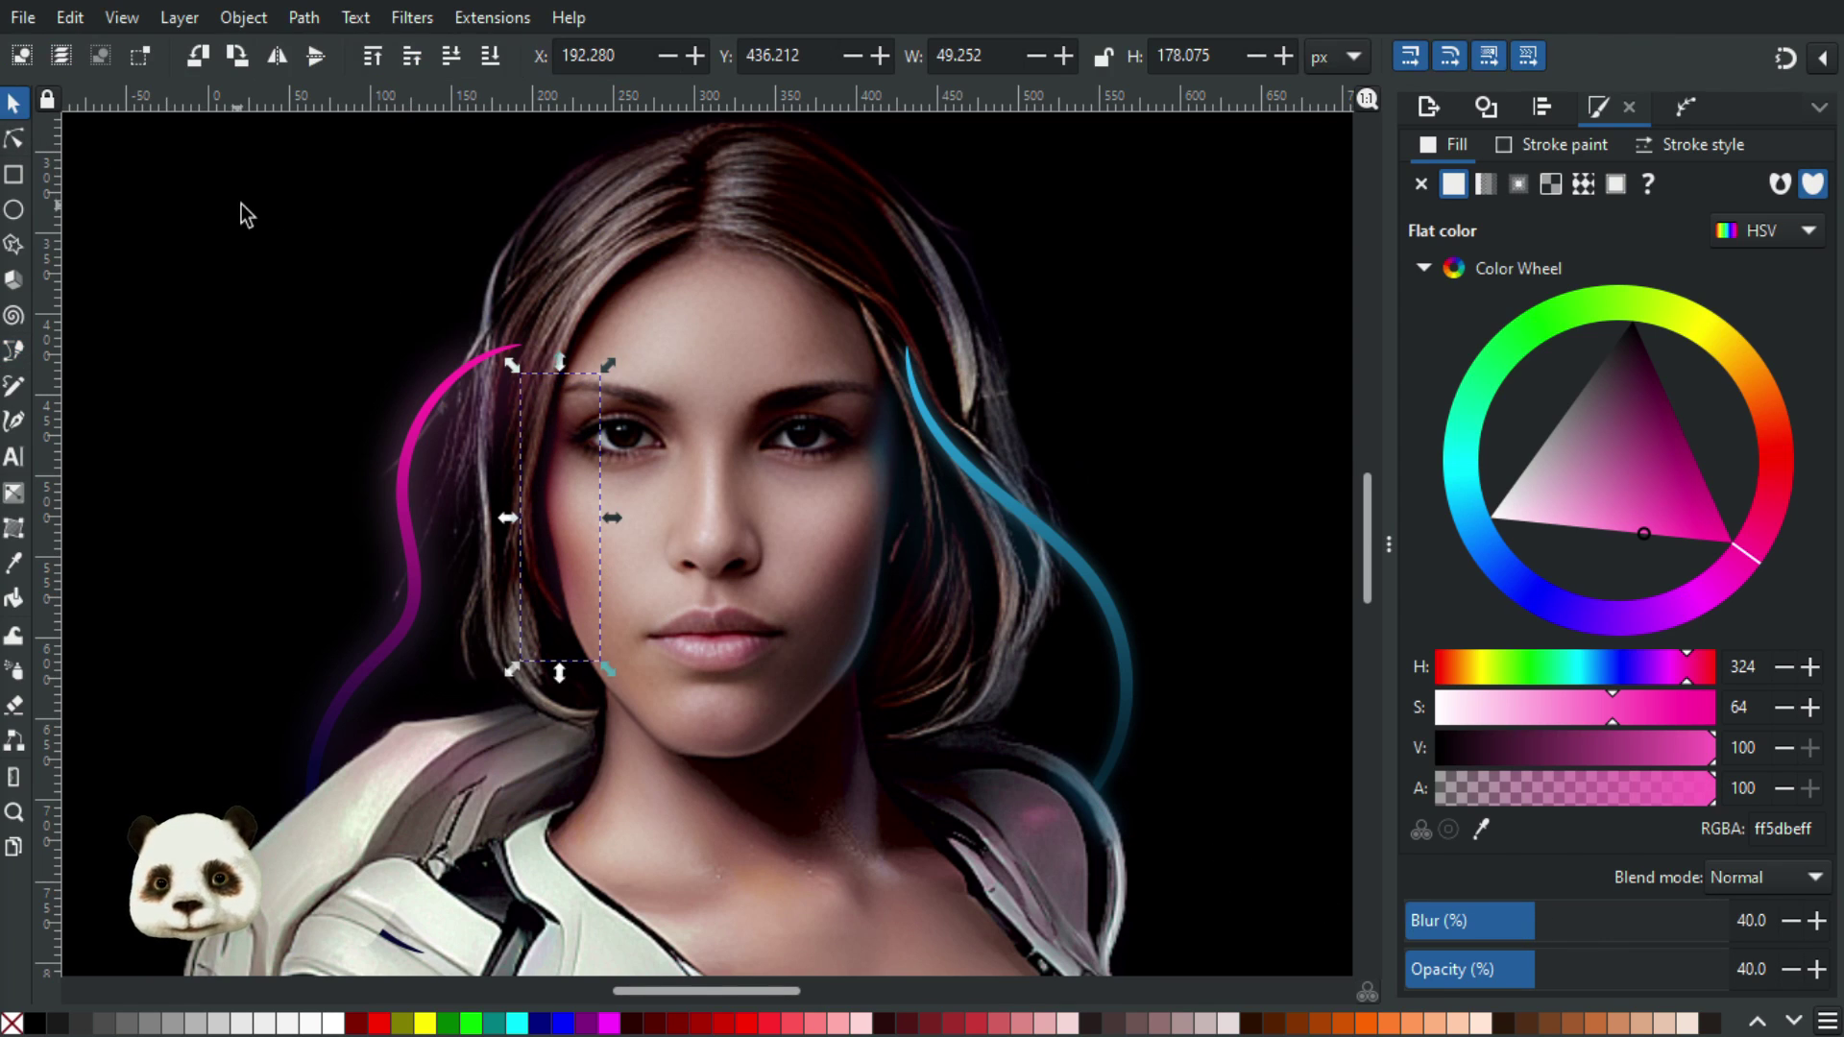
click(240, 204)
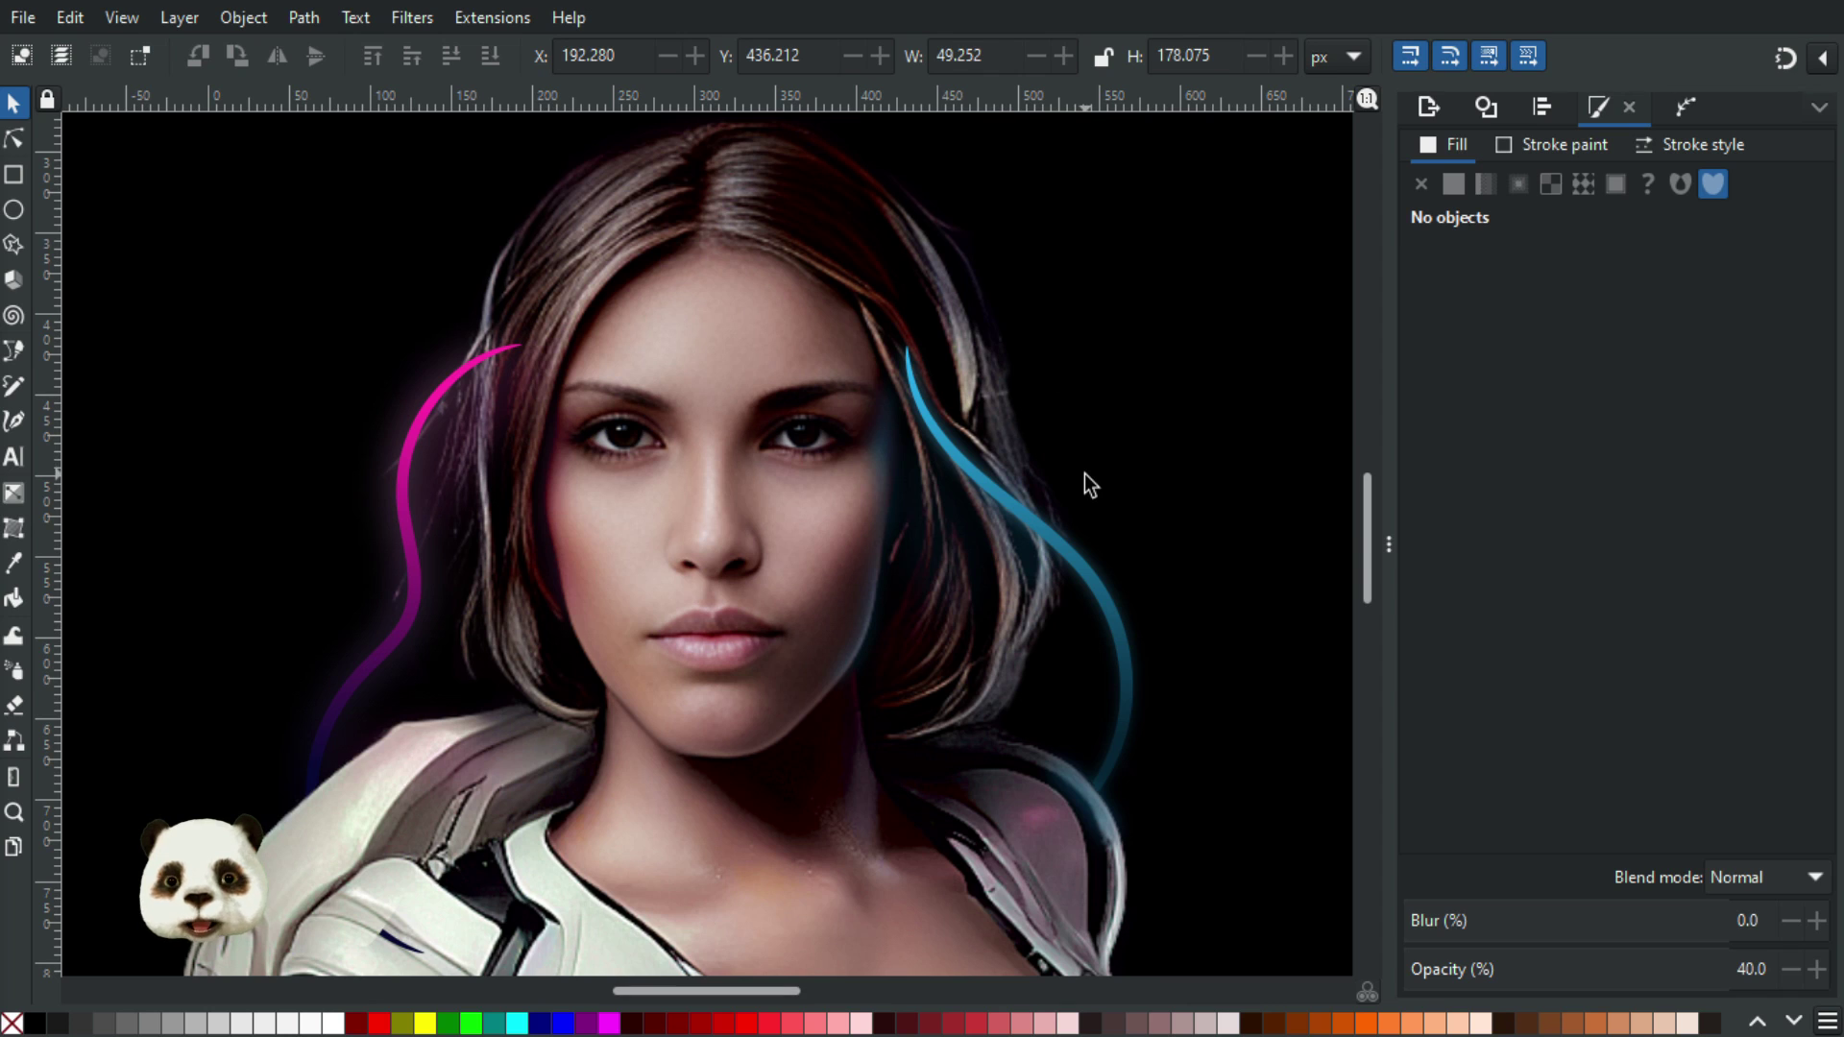
Review the whole portrait and look through the raster effects offered among the extensions
drag(1132, 470, 987, 473)
scroll(1001, 388, down, 1)
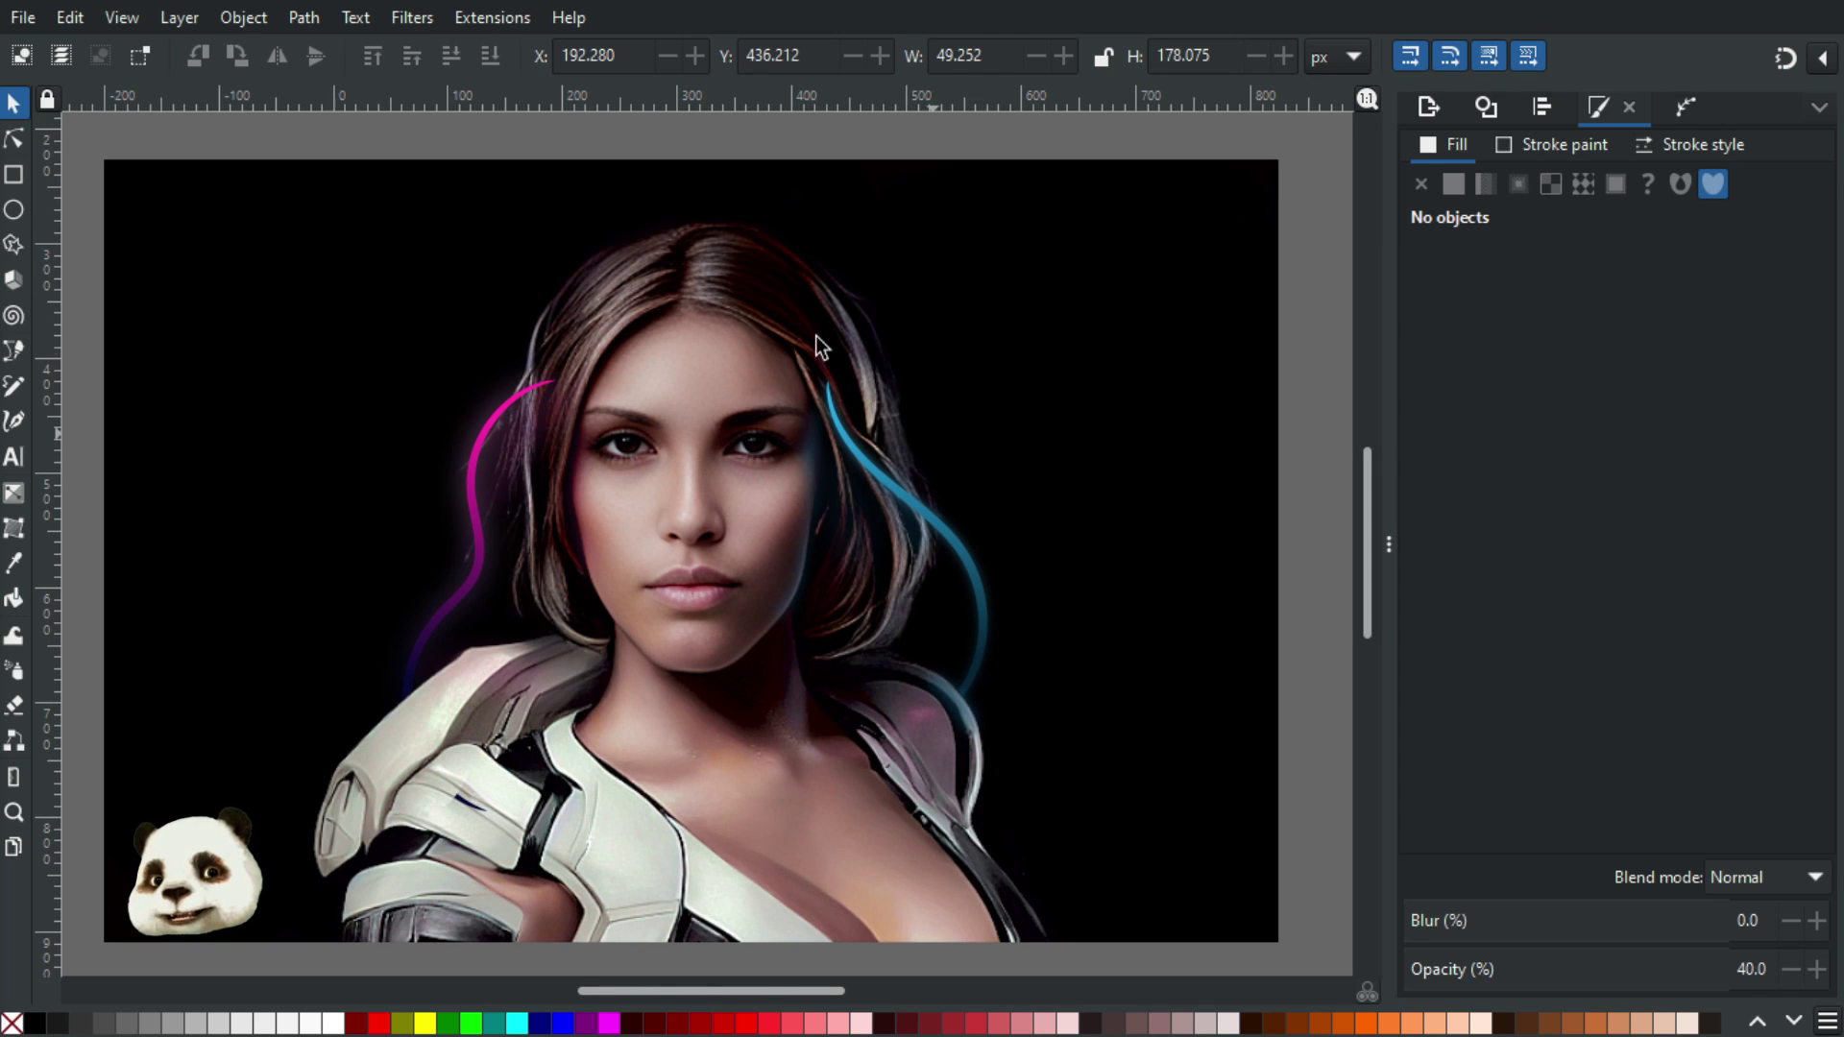
click(485, 18)
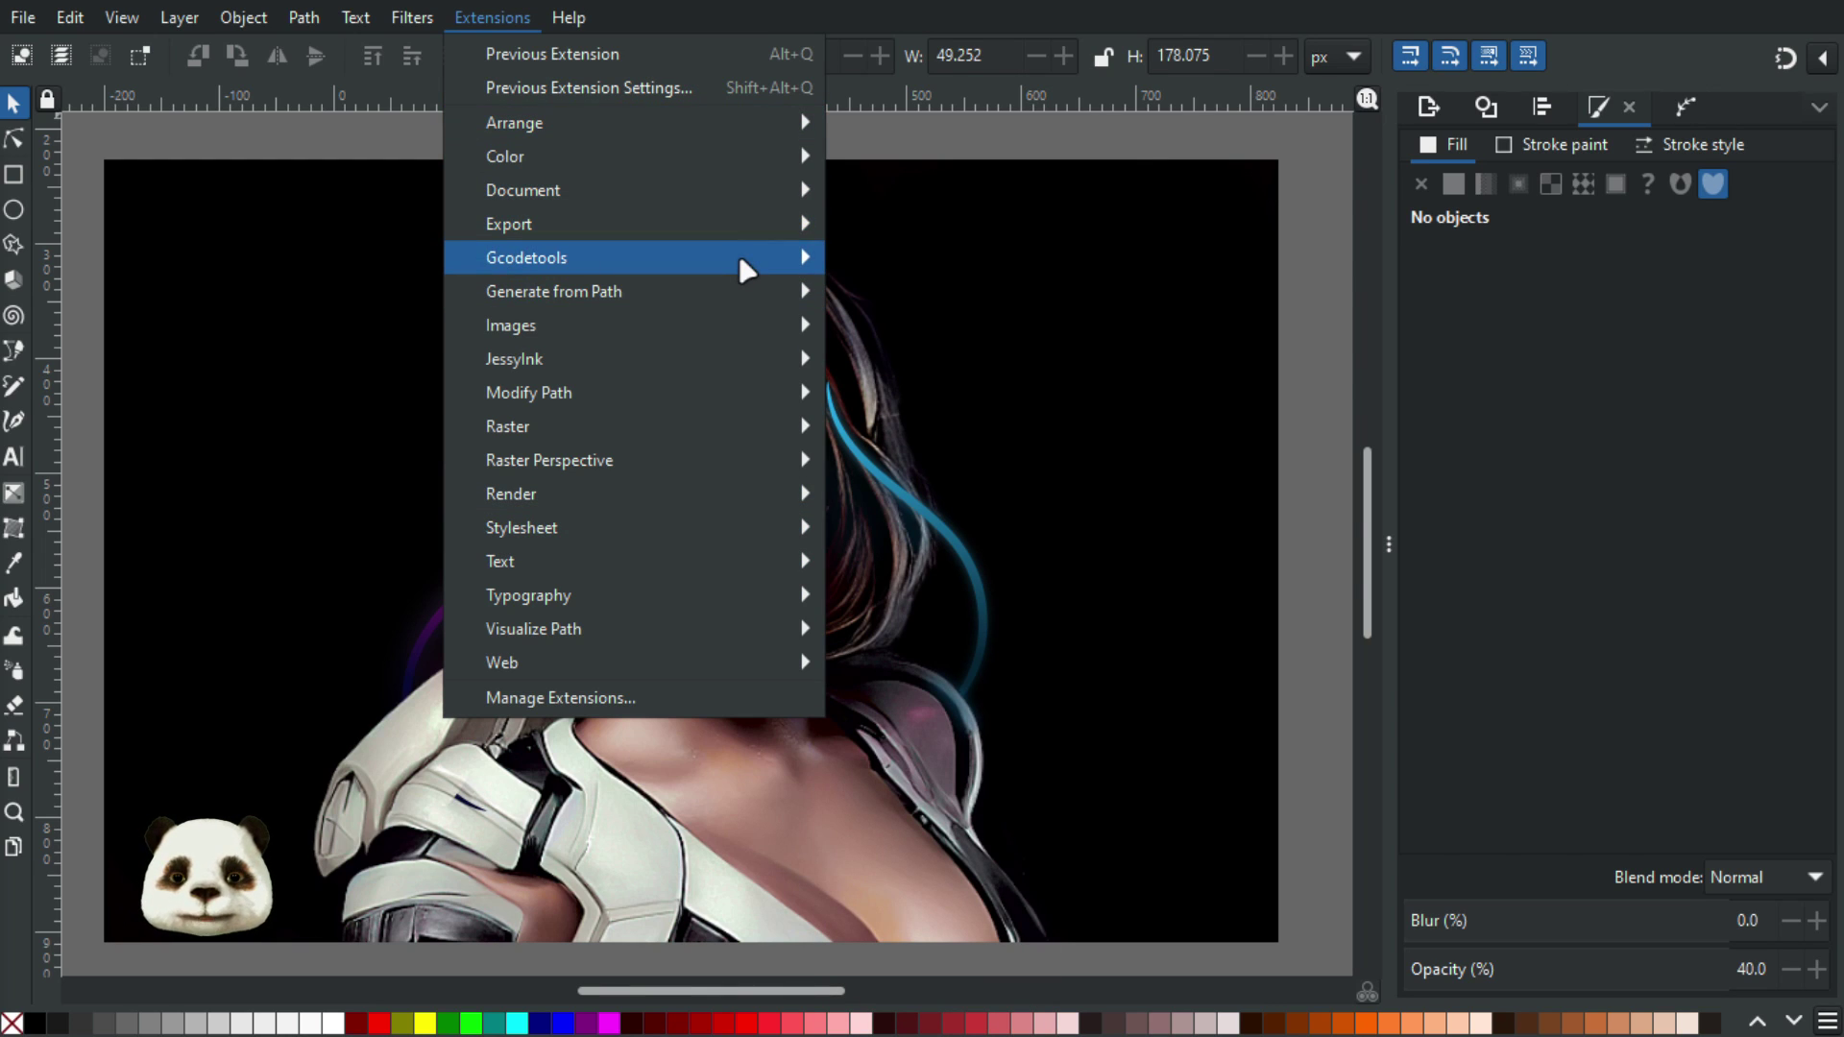
mouse_move(714, 358)
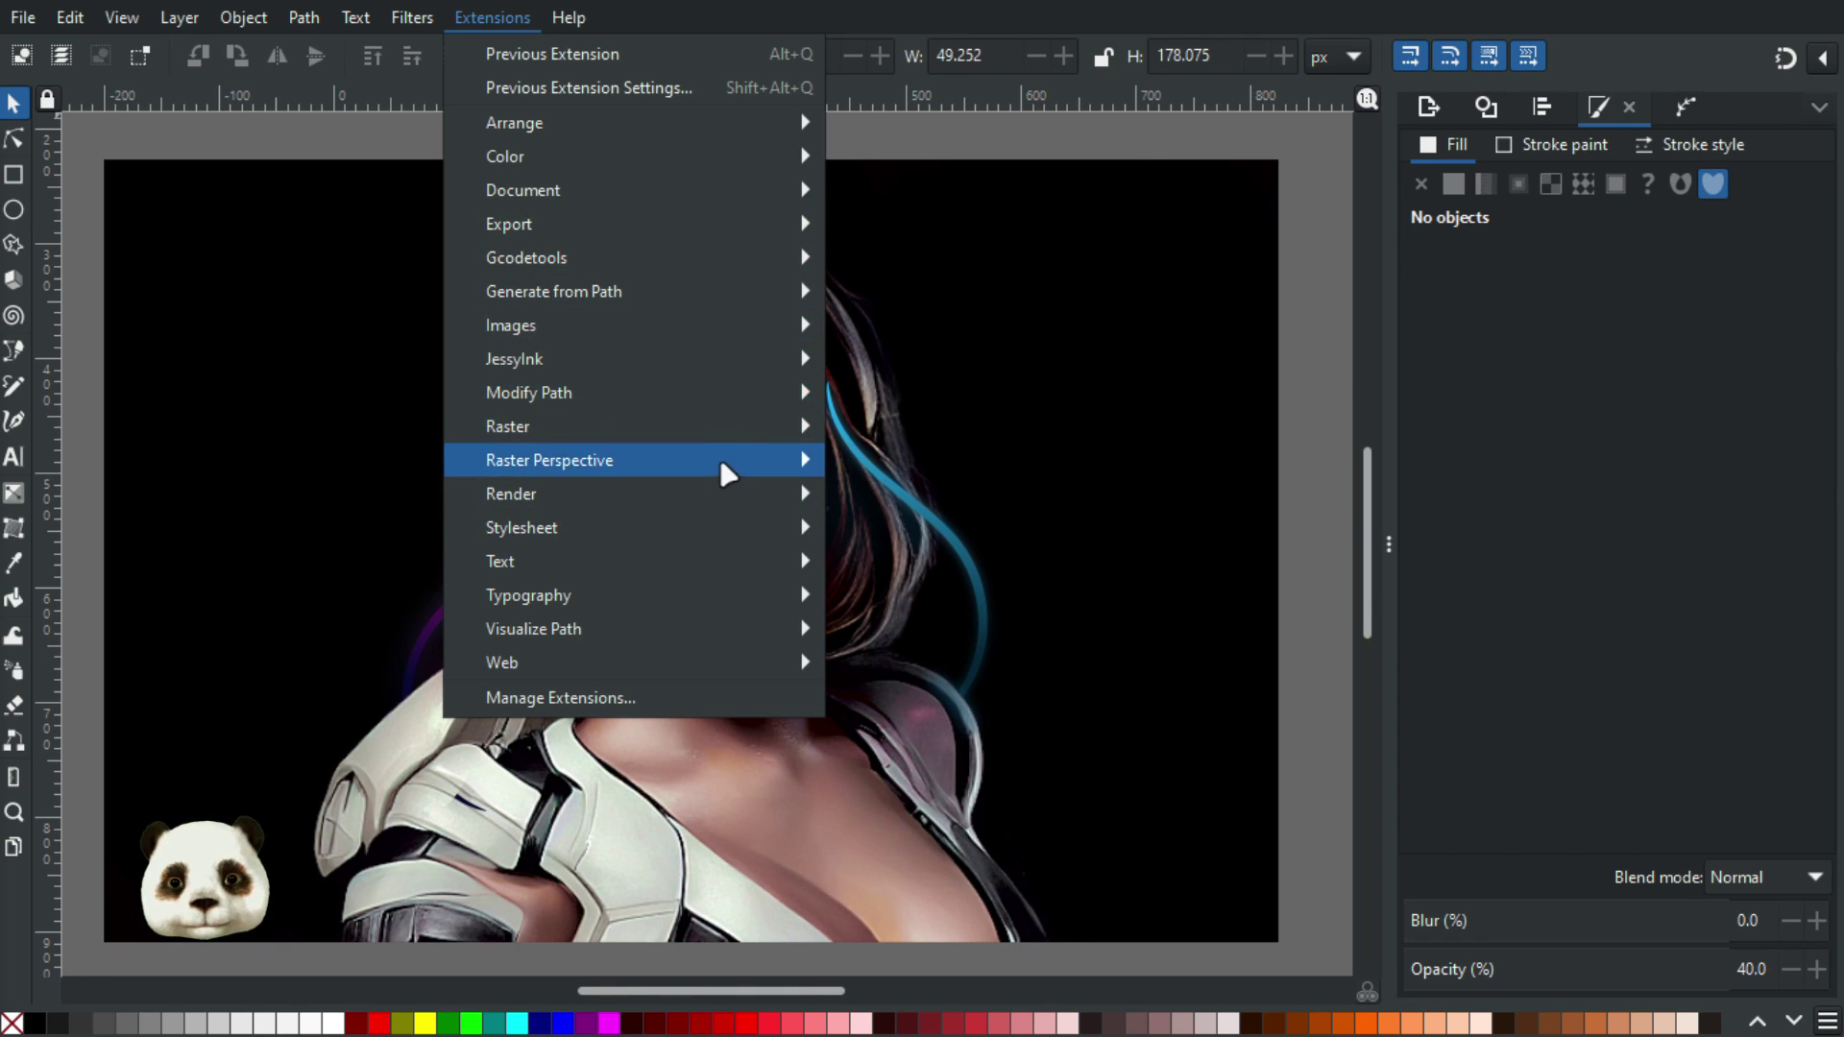
mouse_move(777, 438)
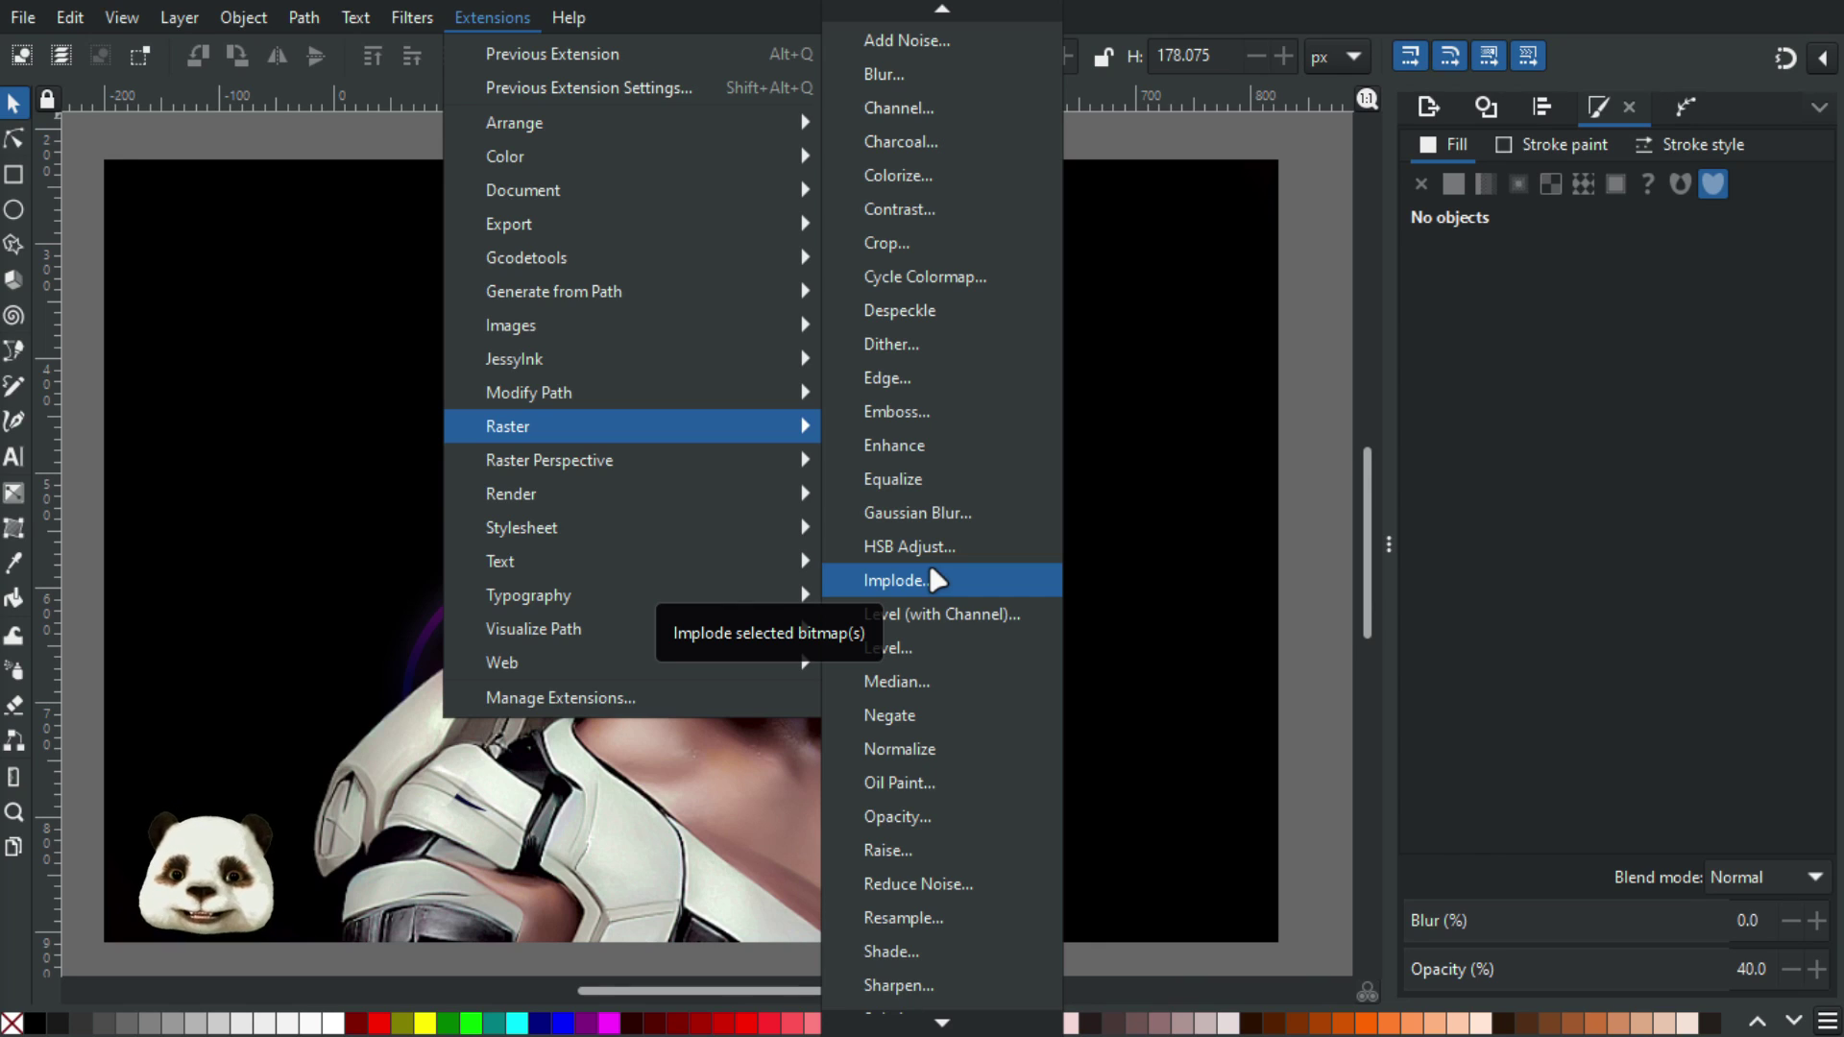
click(1297, 32)
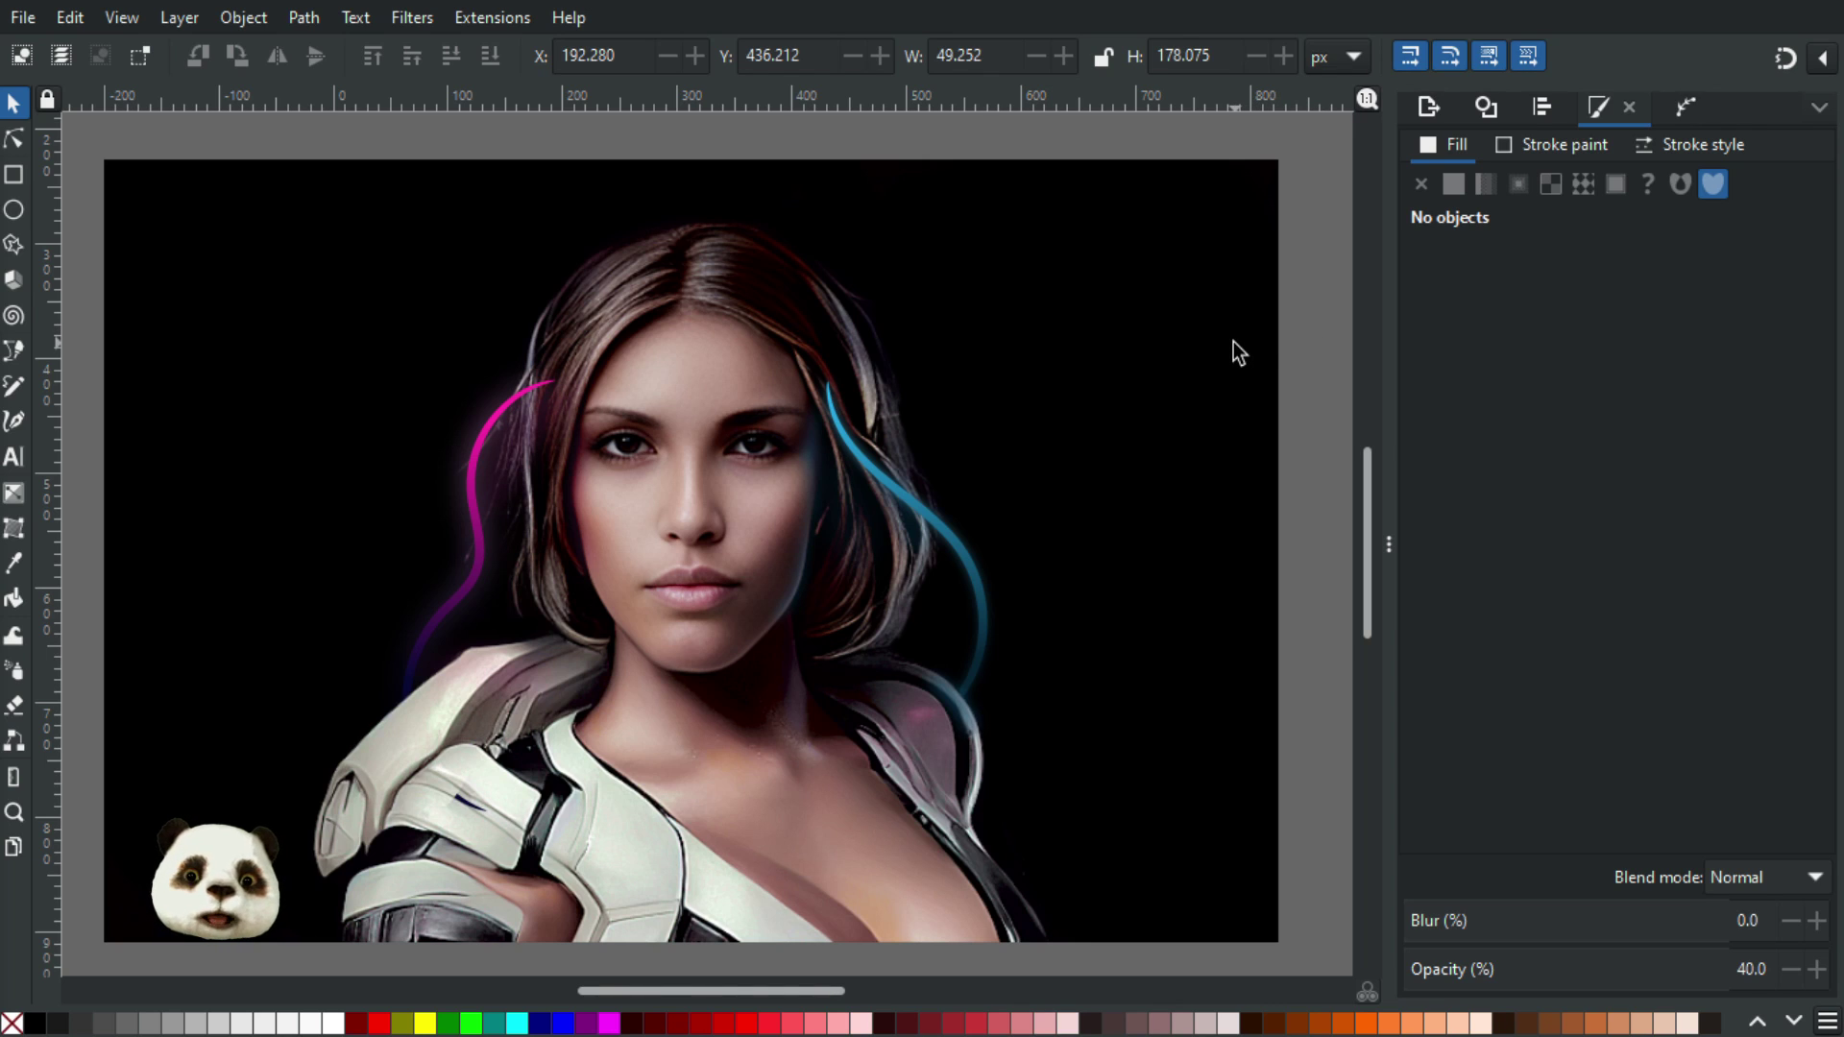
scroll(1220, 353, down, 2)
scroll(1242, 354, up, 2)
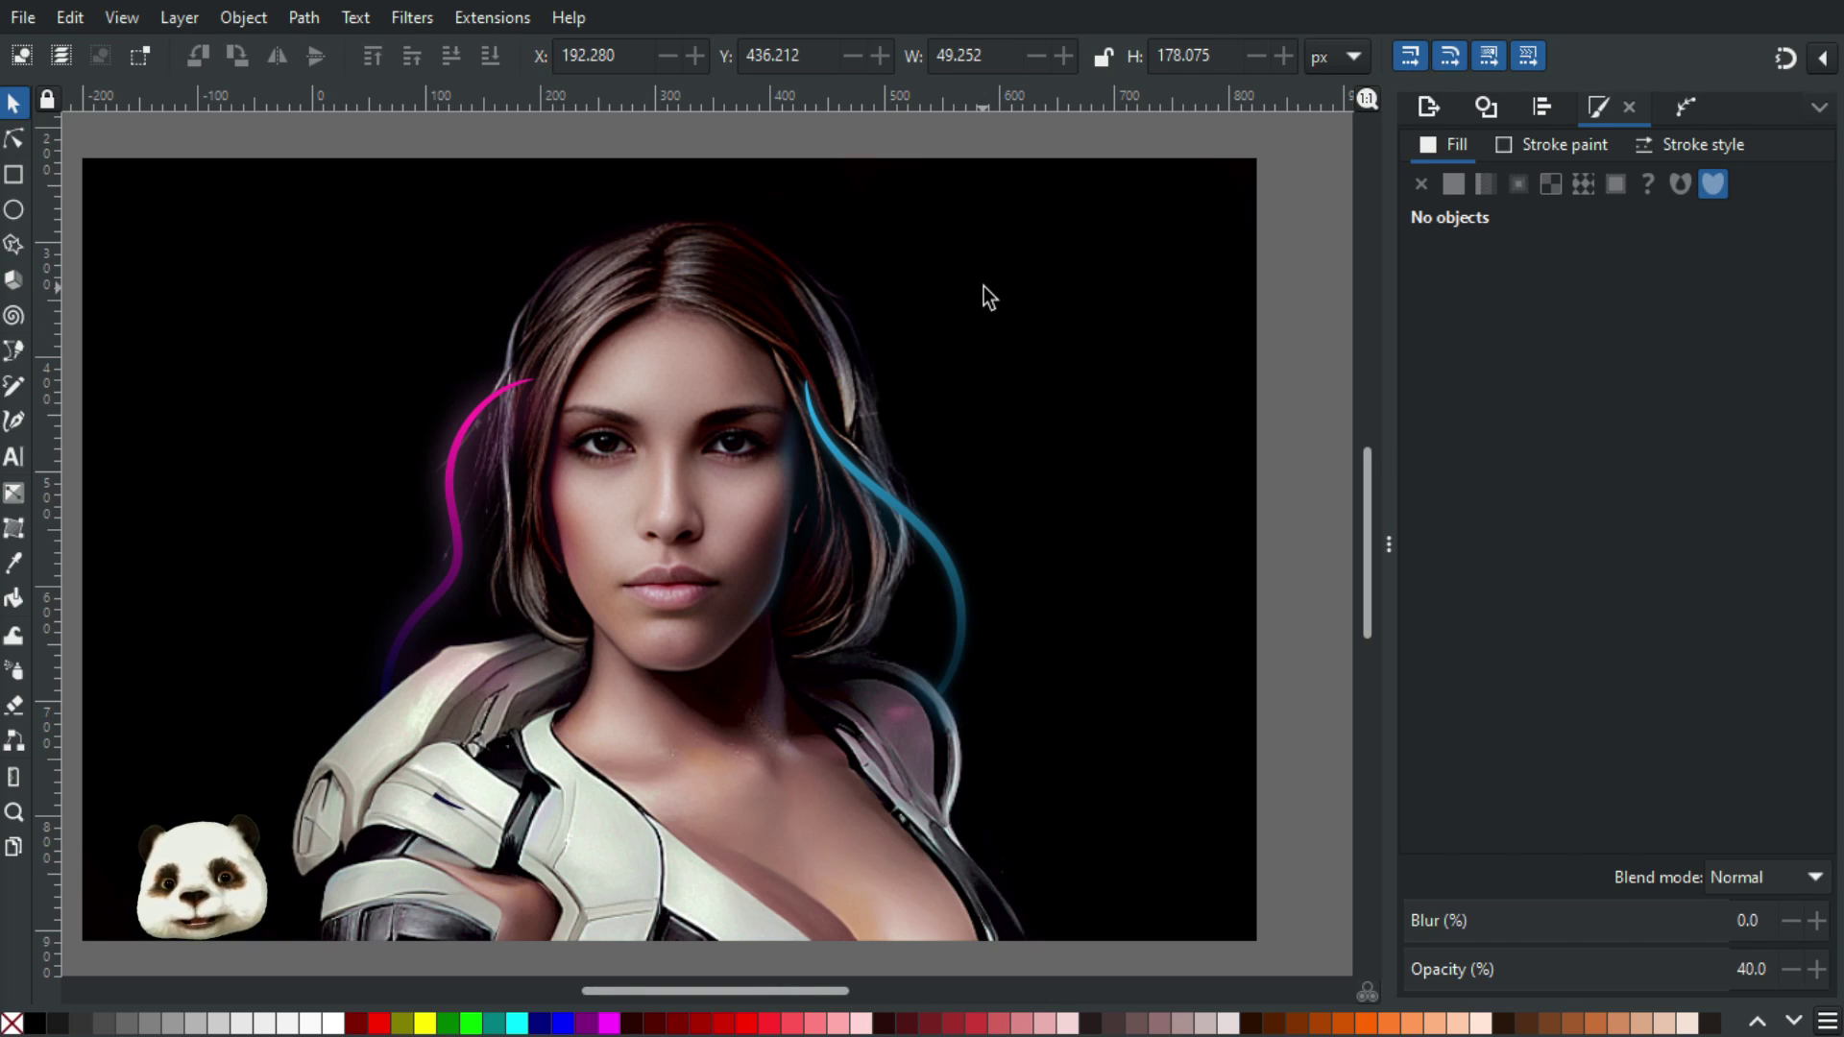
Examine the pink strand's tip up close, and review both light strands and their reflections across the portrait
ctrl+scroll(642, 389, up, 3)
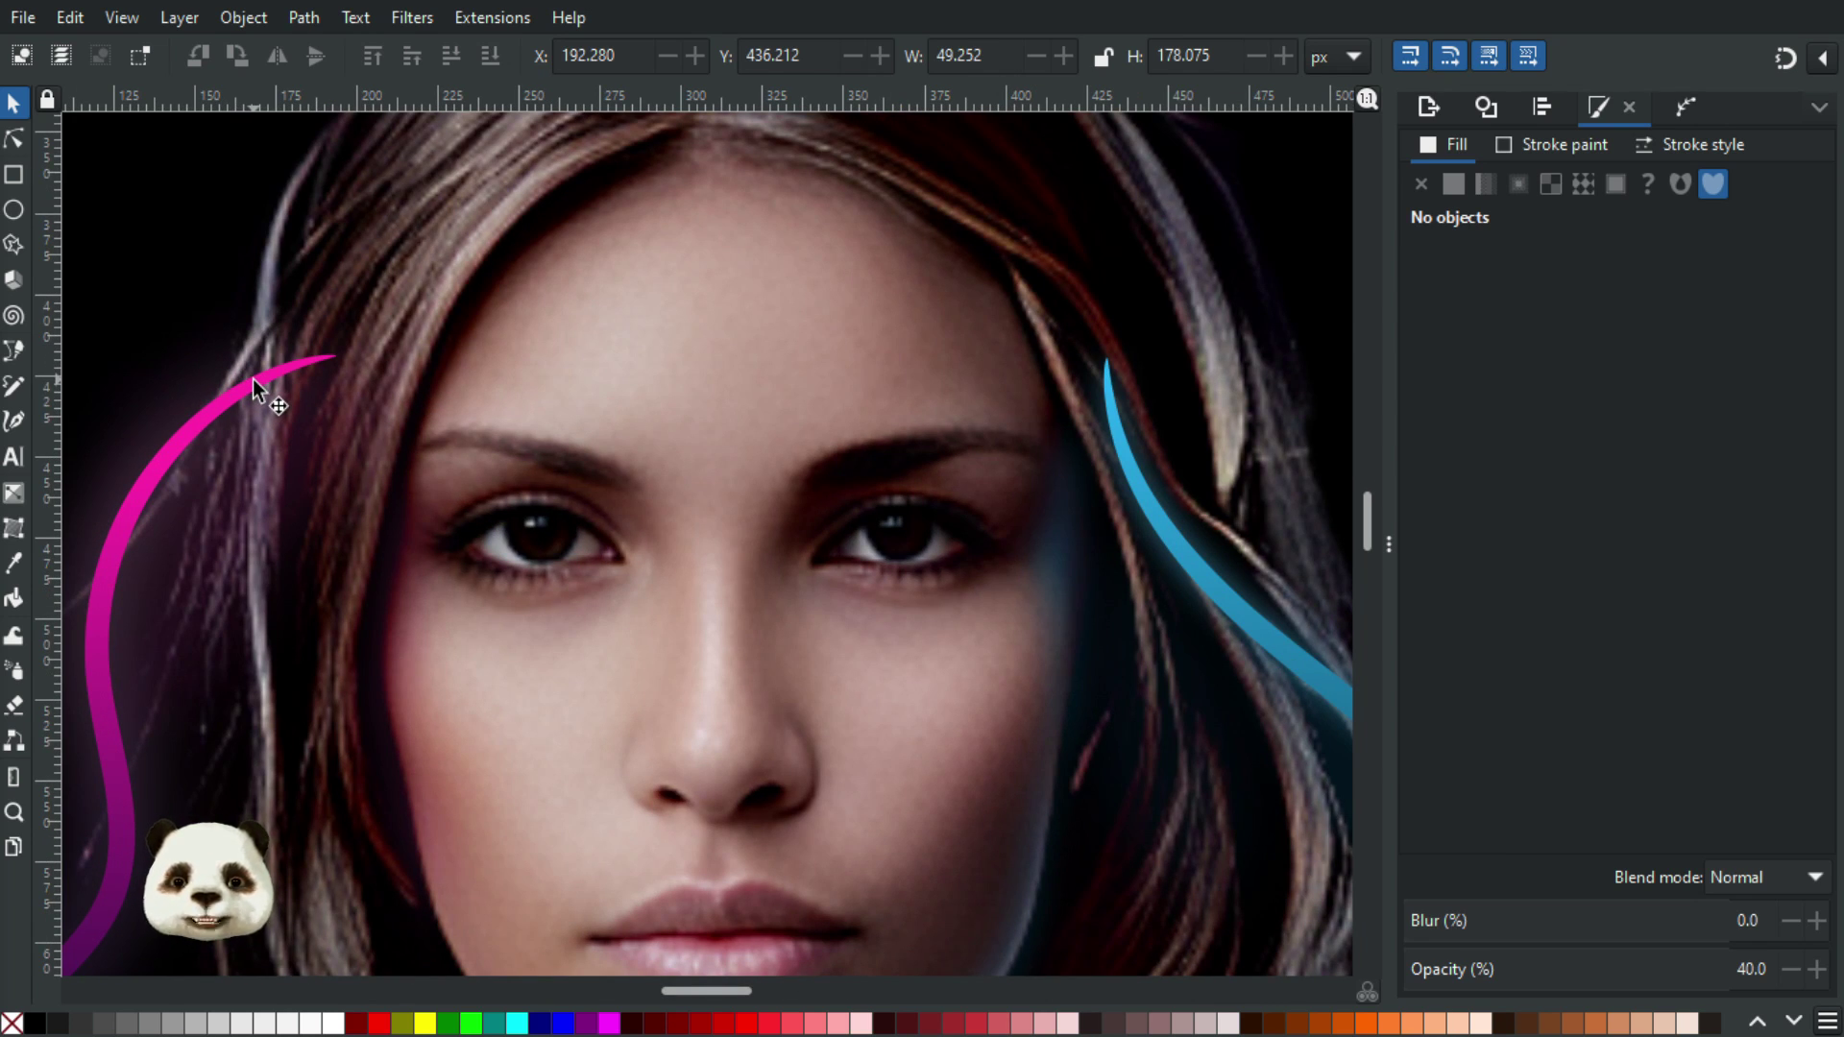
ctrl+scroll(265, 380, up, 7)
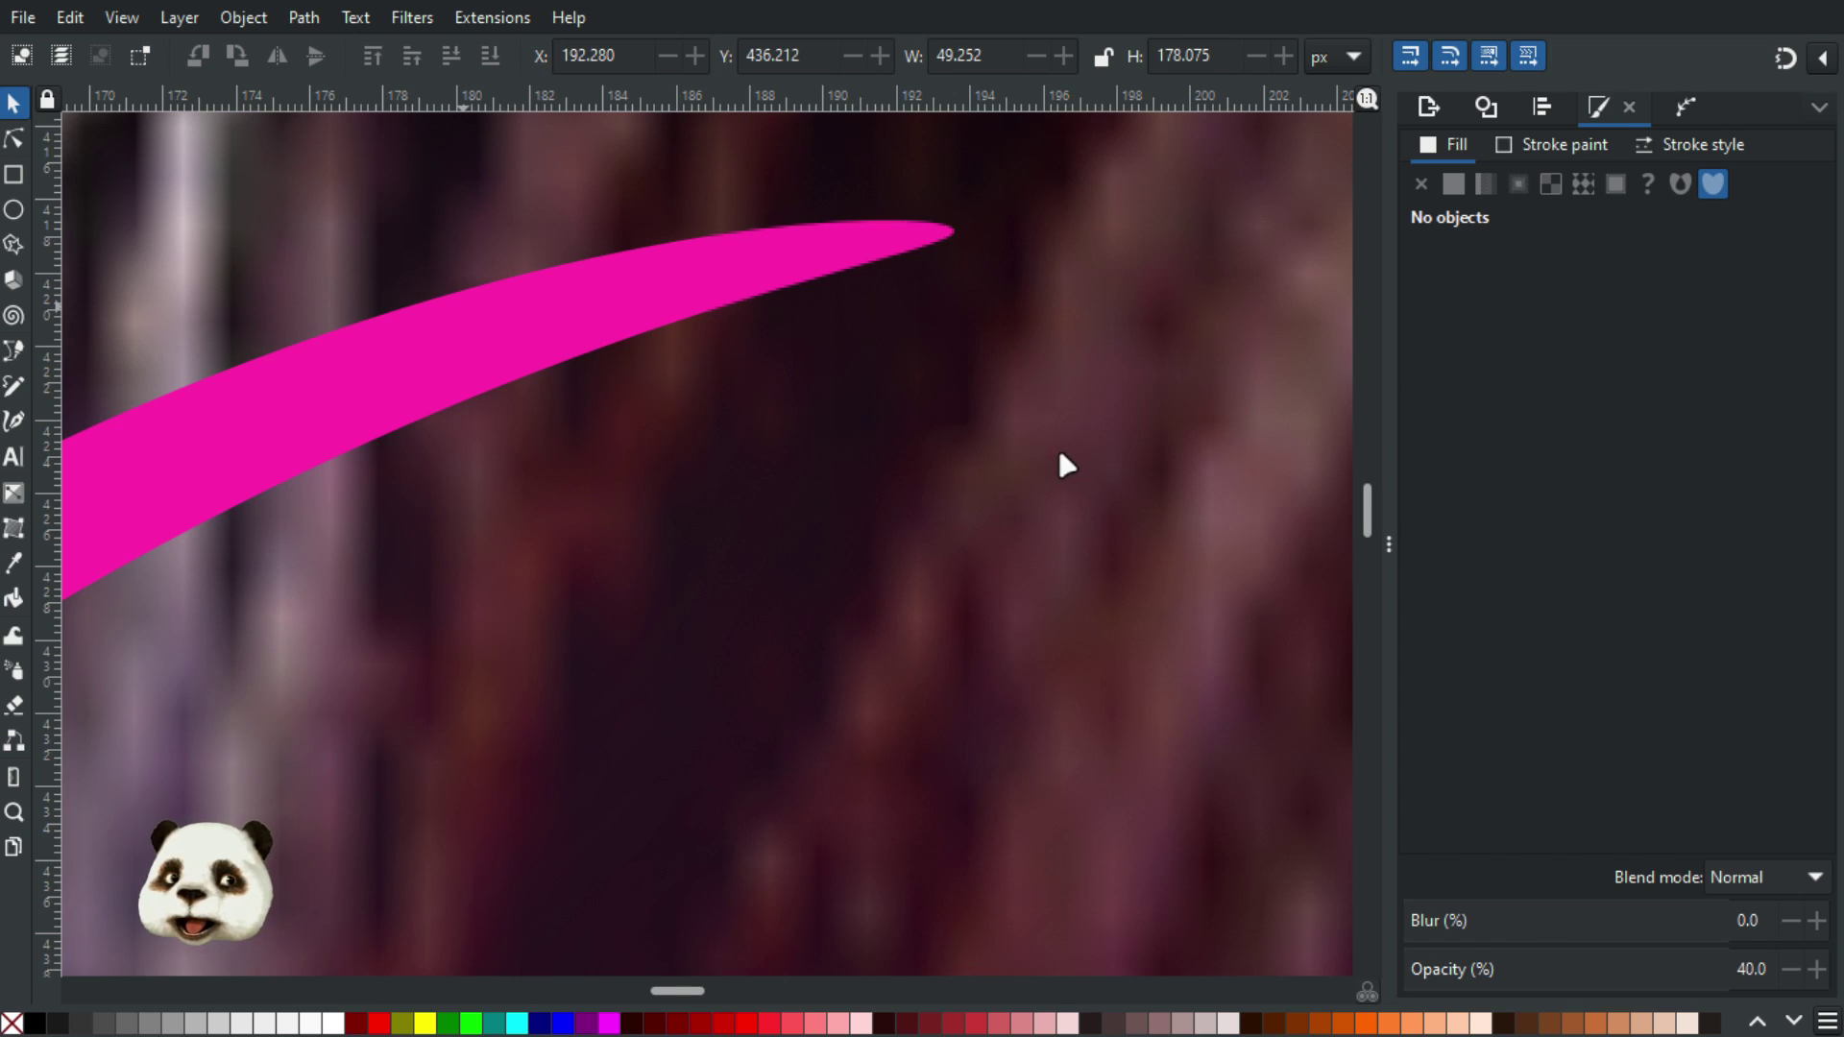
scroll(1064, 451, up, 3)
scroll(1067, 461, down, 4)
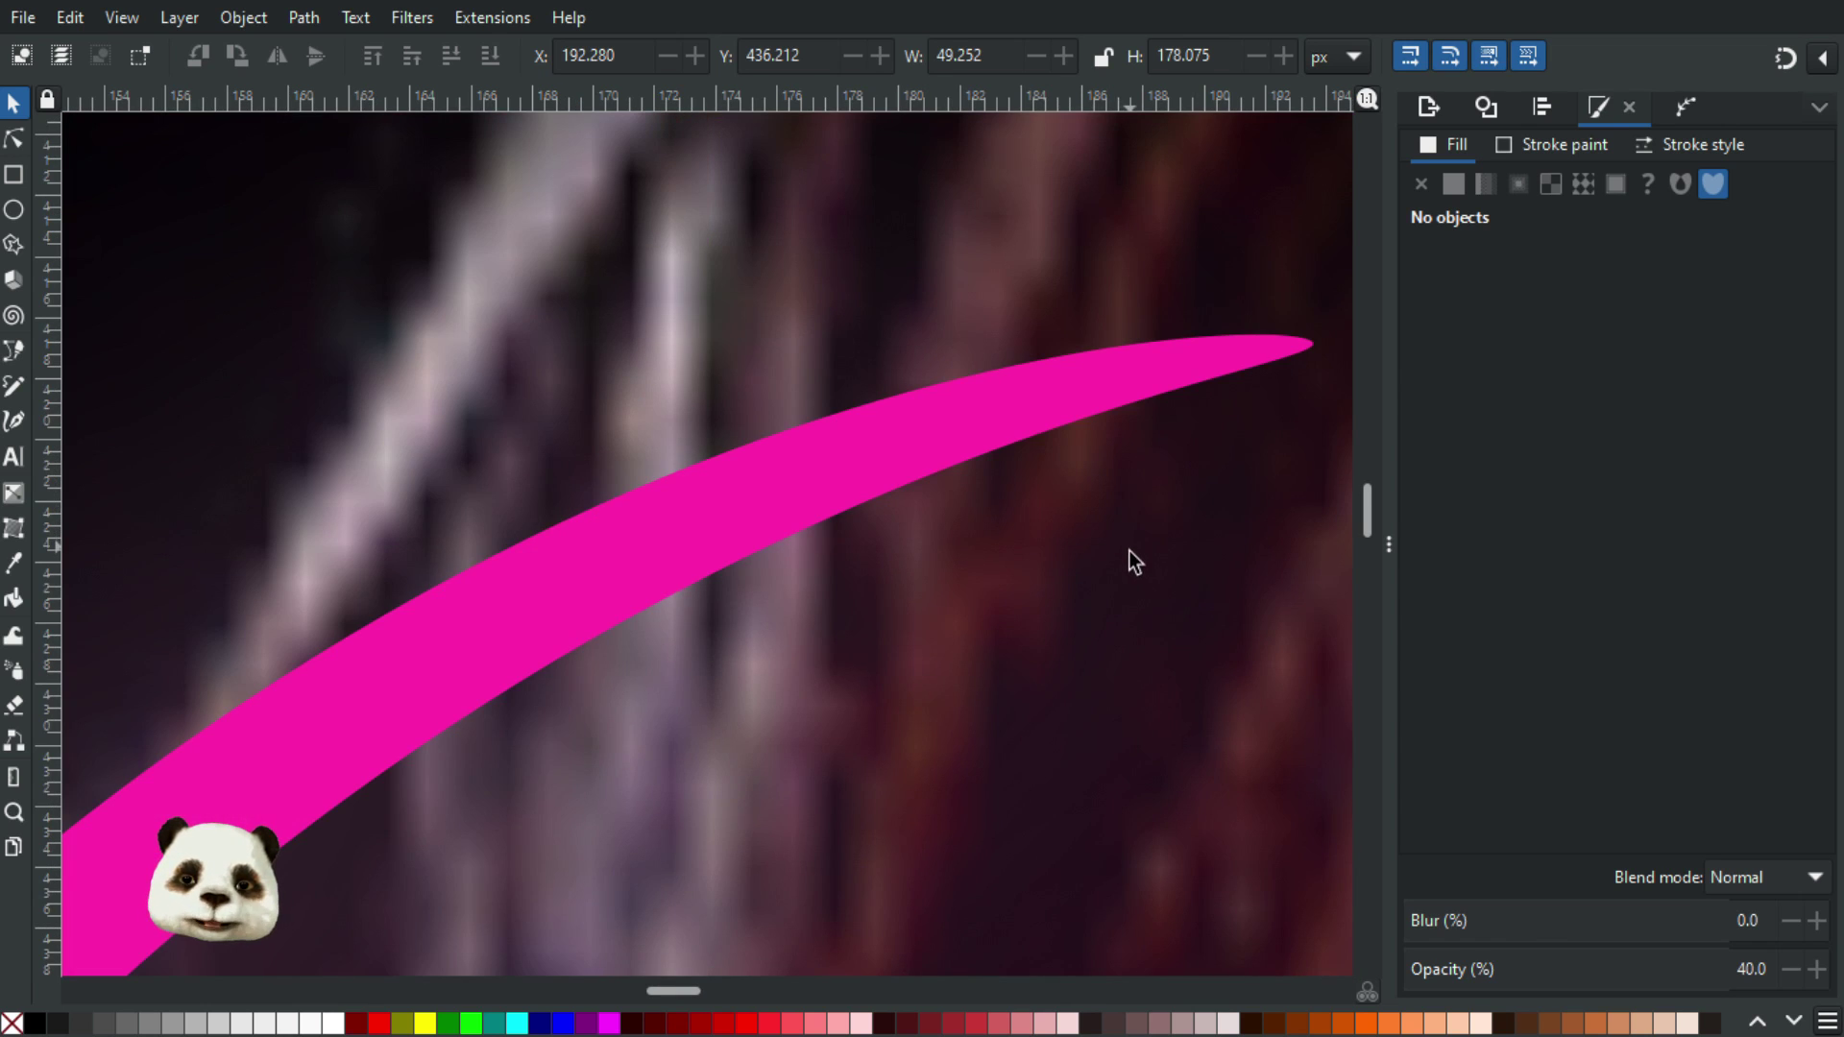
scroll(577, 557, down, 6)
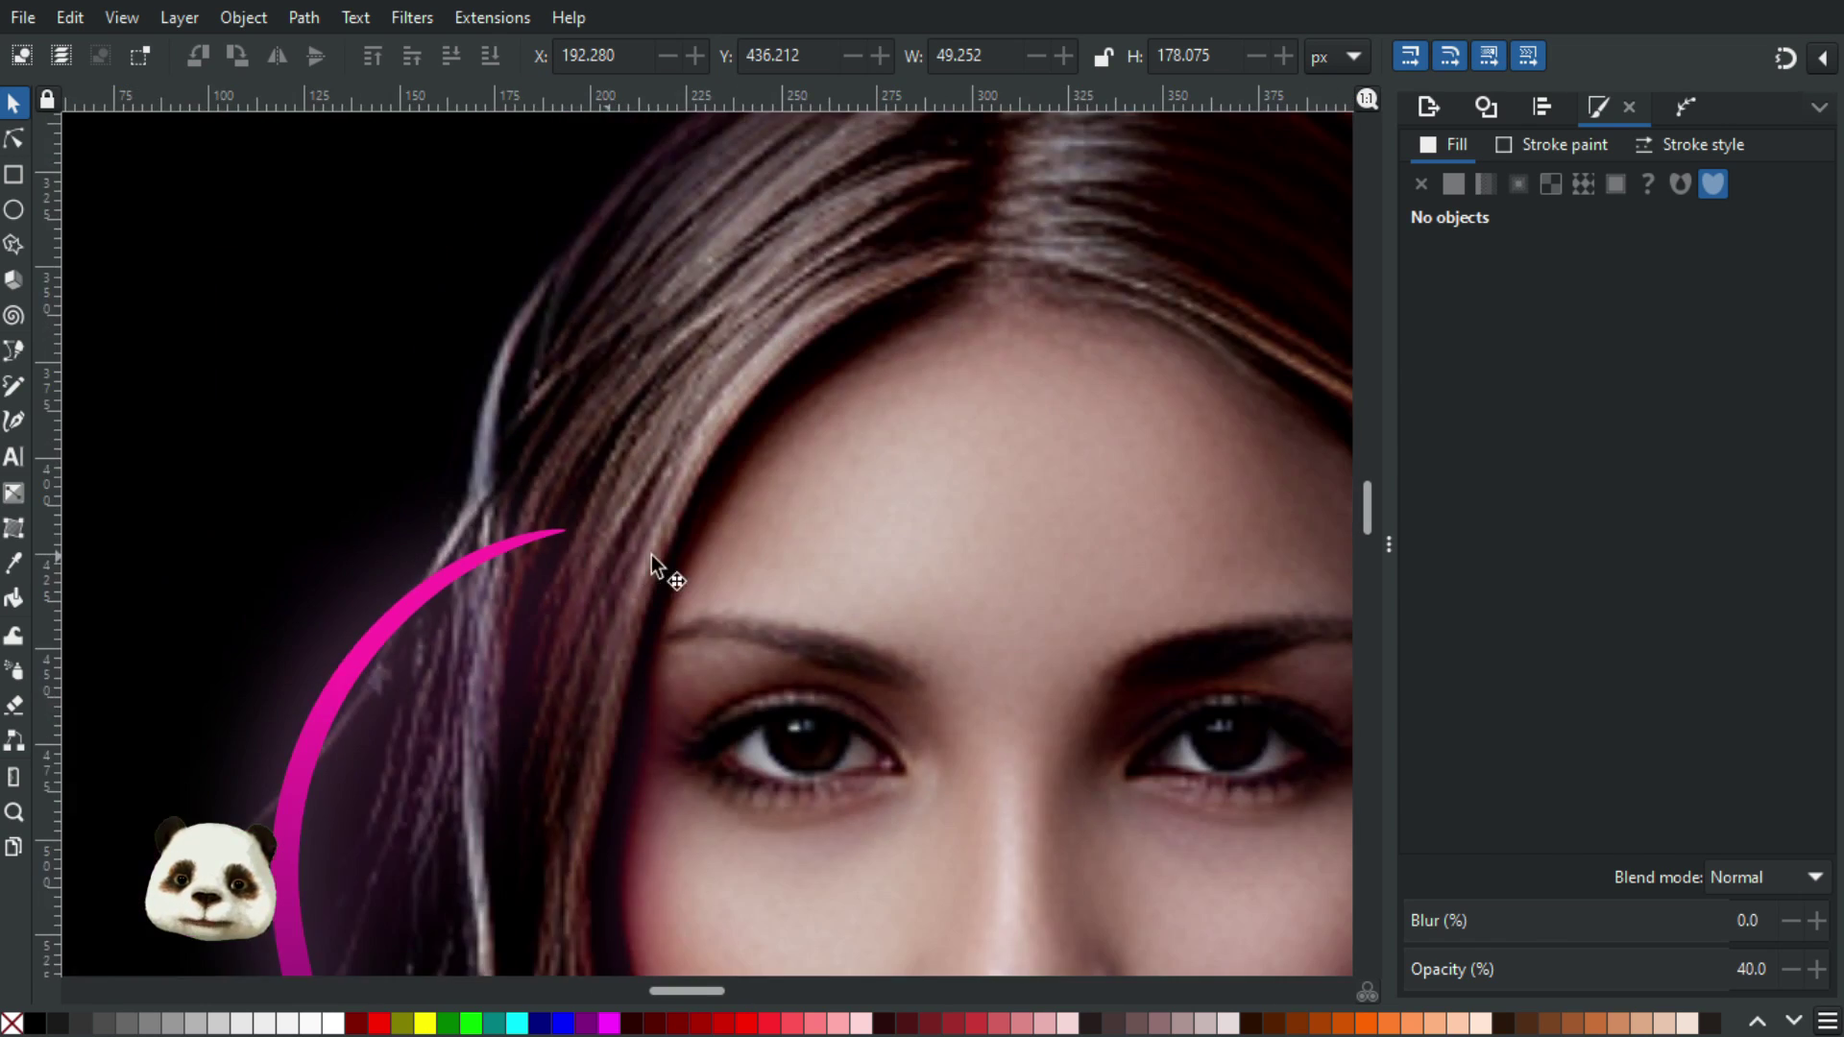
drag(891, 642, 629, 614)
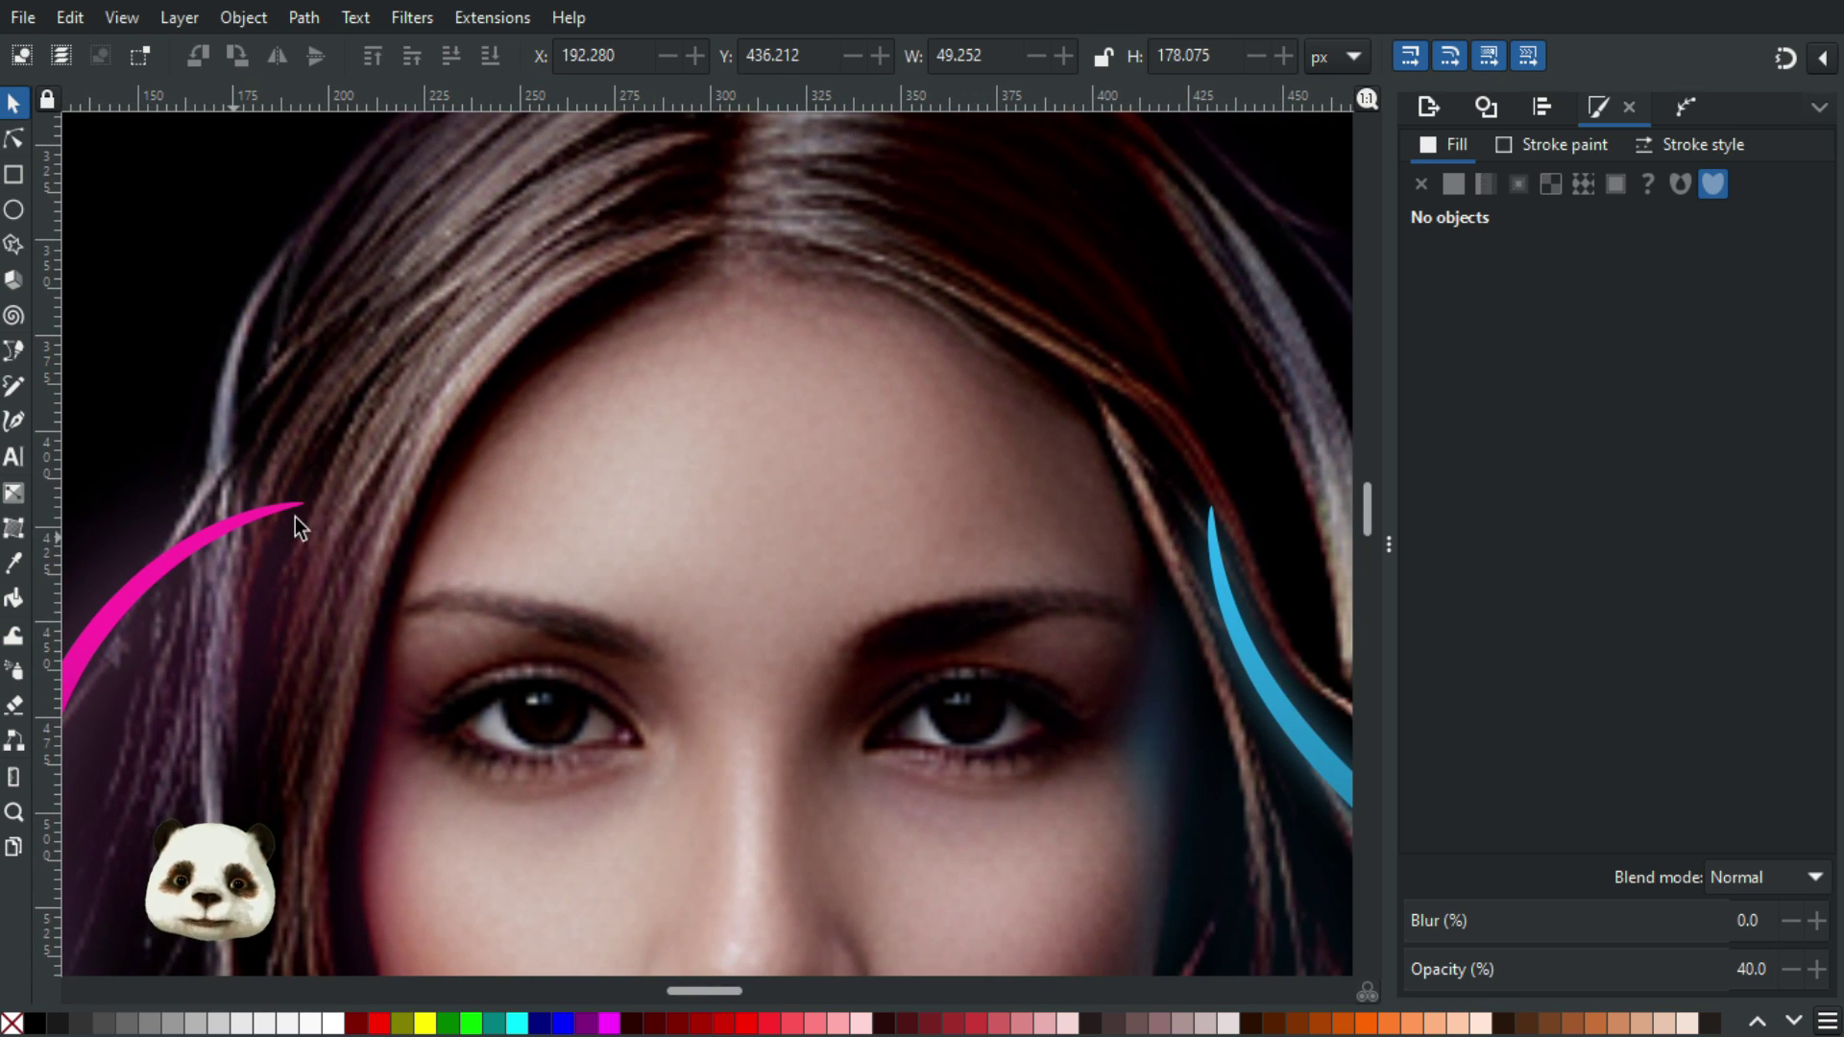
scroll(284, 553, down, 4)
scroll(388, 650, up, 1)
drag(395, 651, 698, 542)
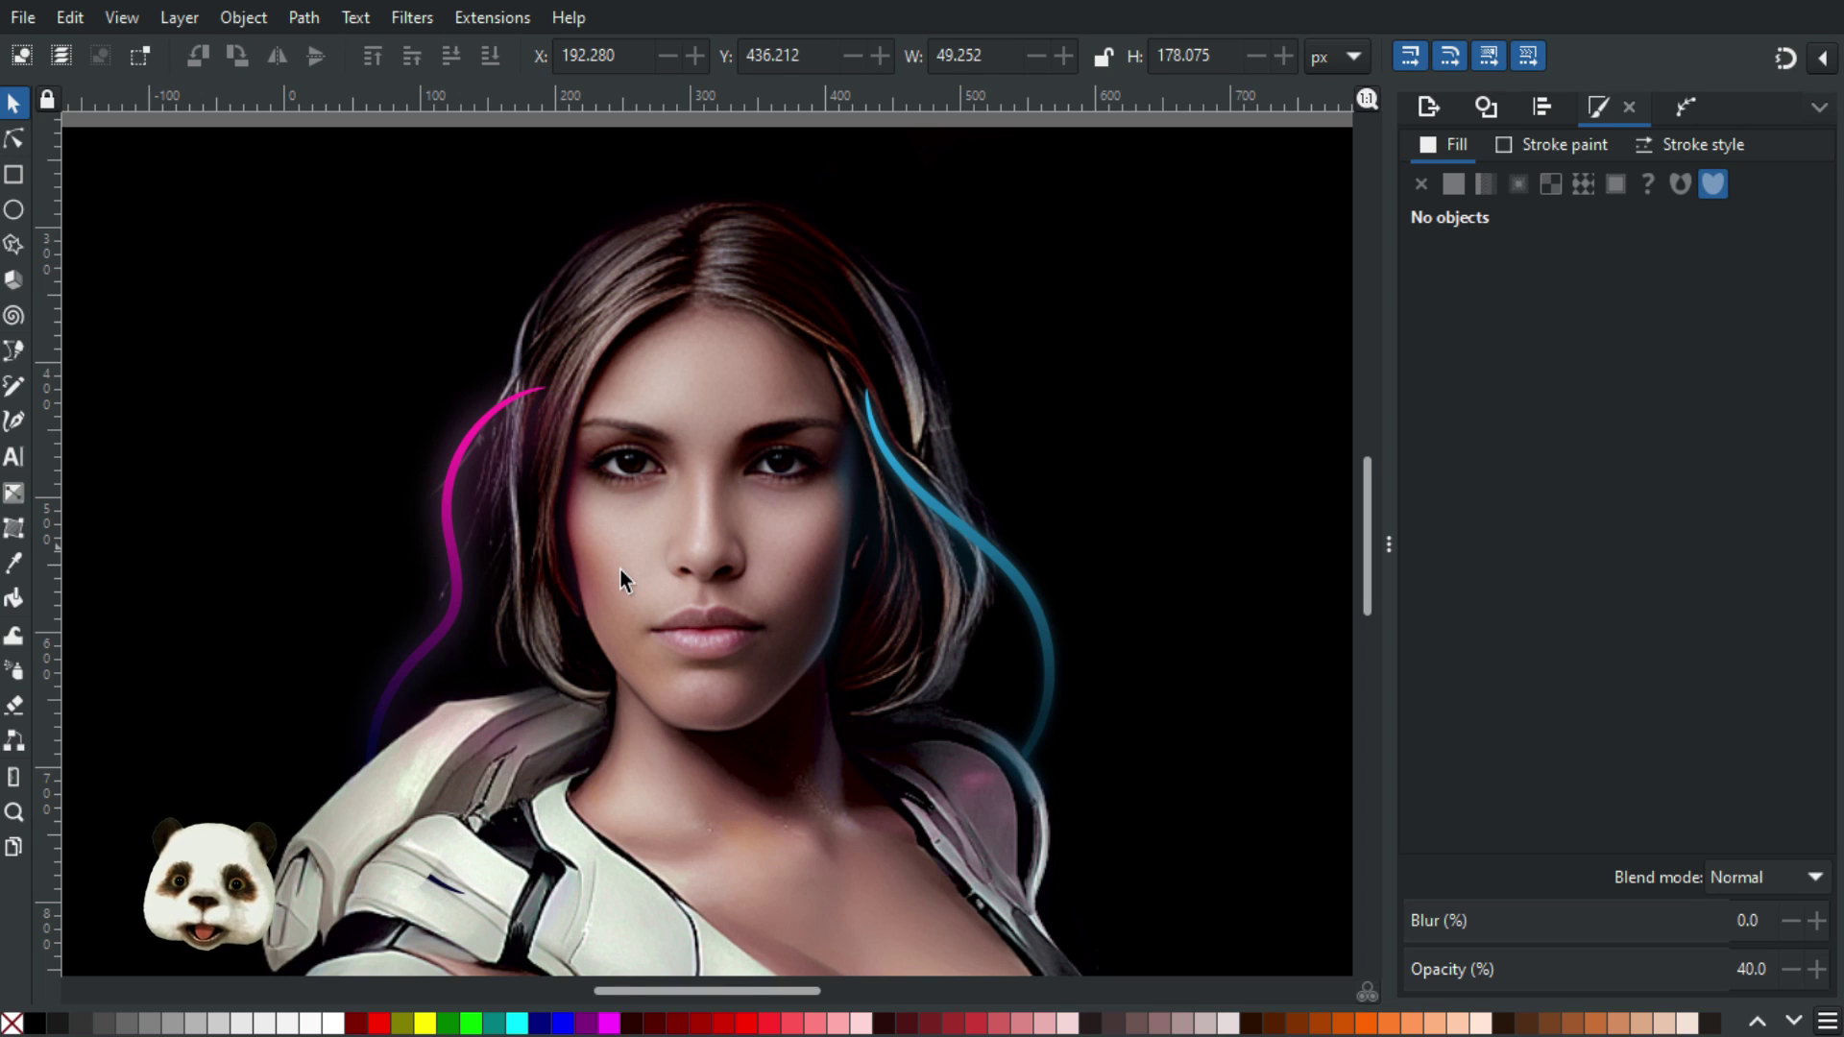
scroll(629, 559, down, 2)
scroll(630, 557, up, 2)
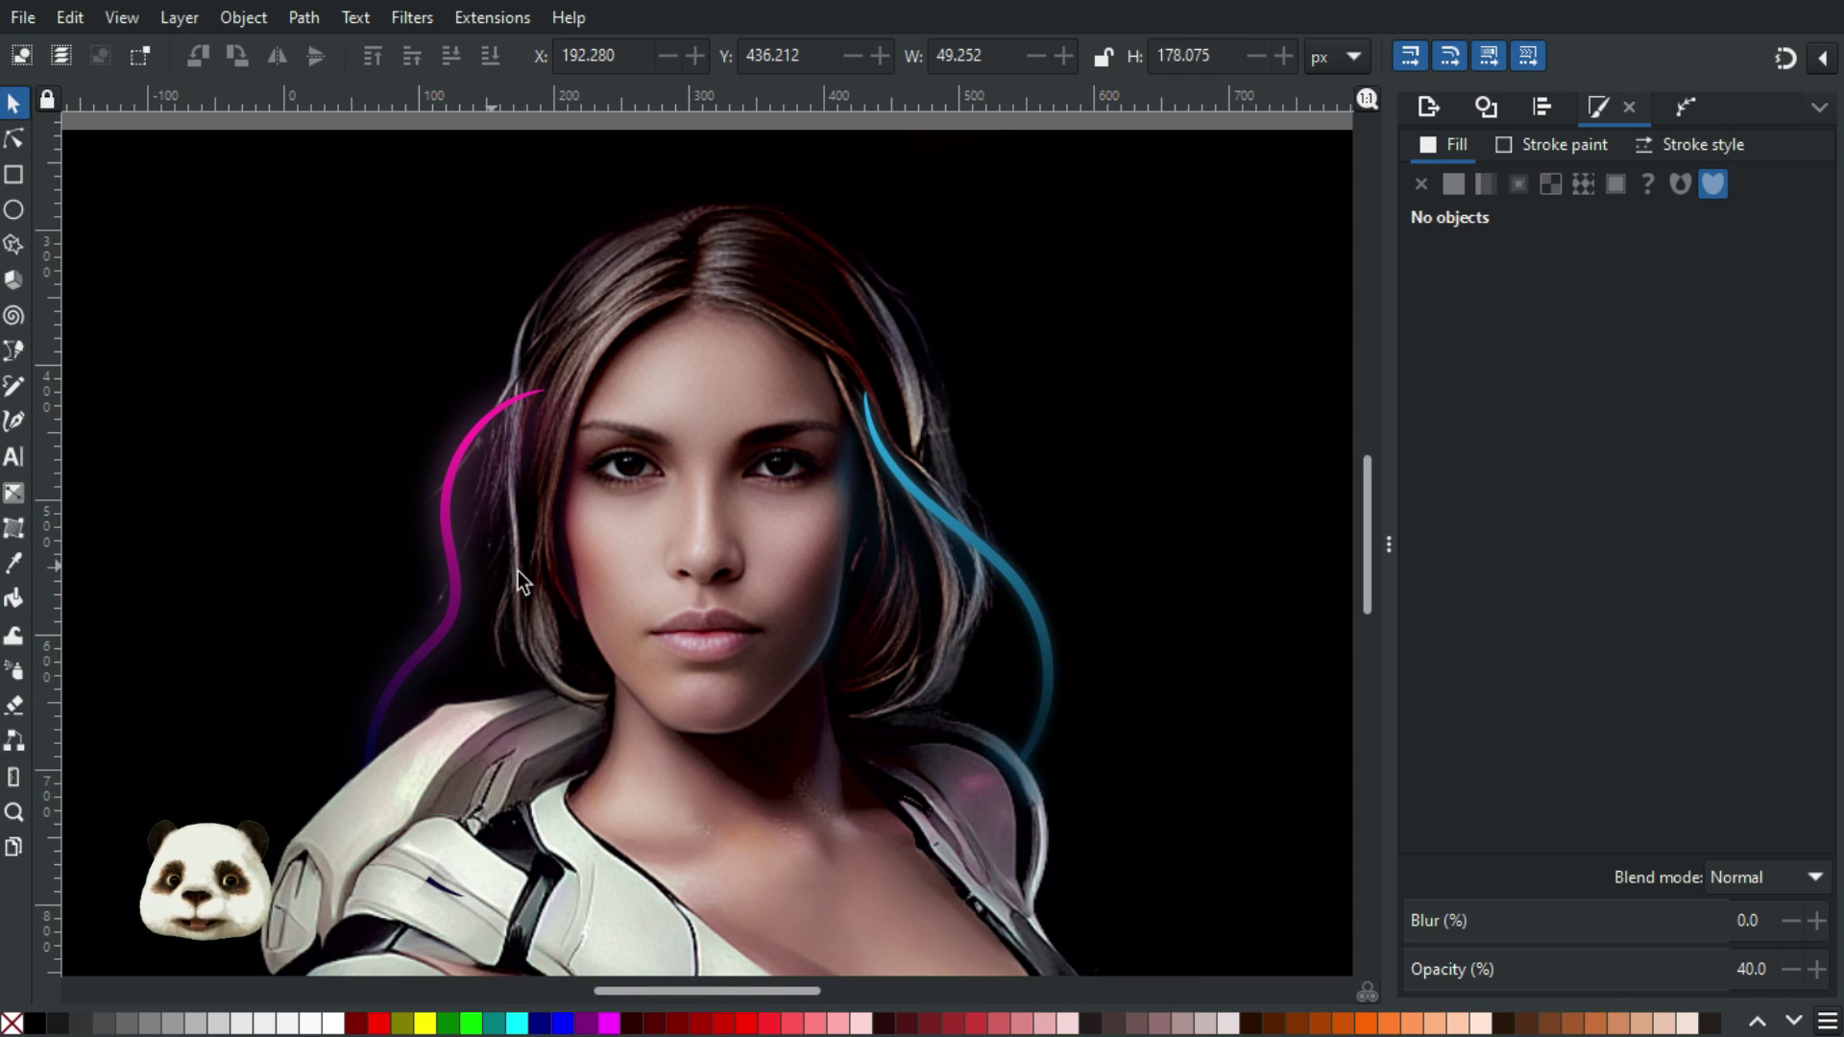
scroll(759, 585, down, 3)
scroll(750, 682, up, 3)
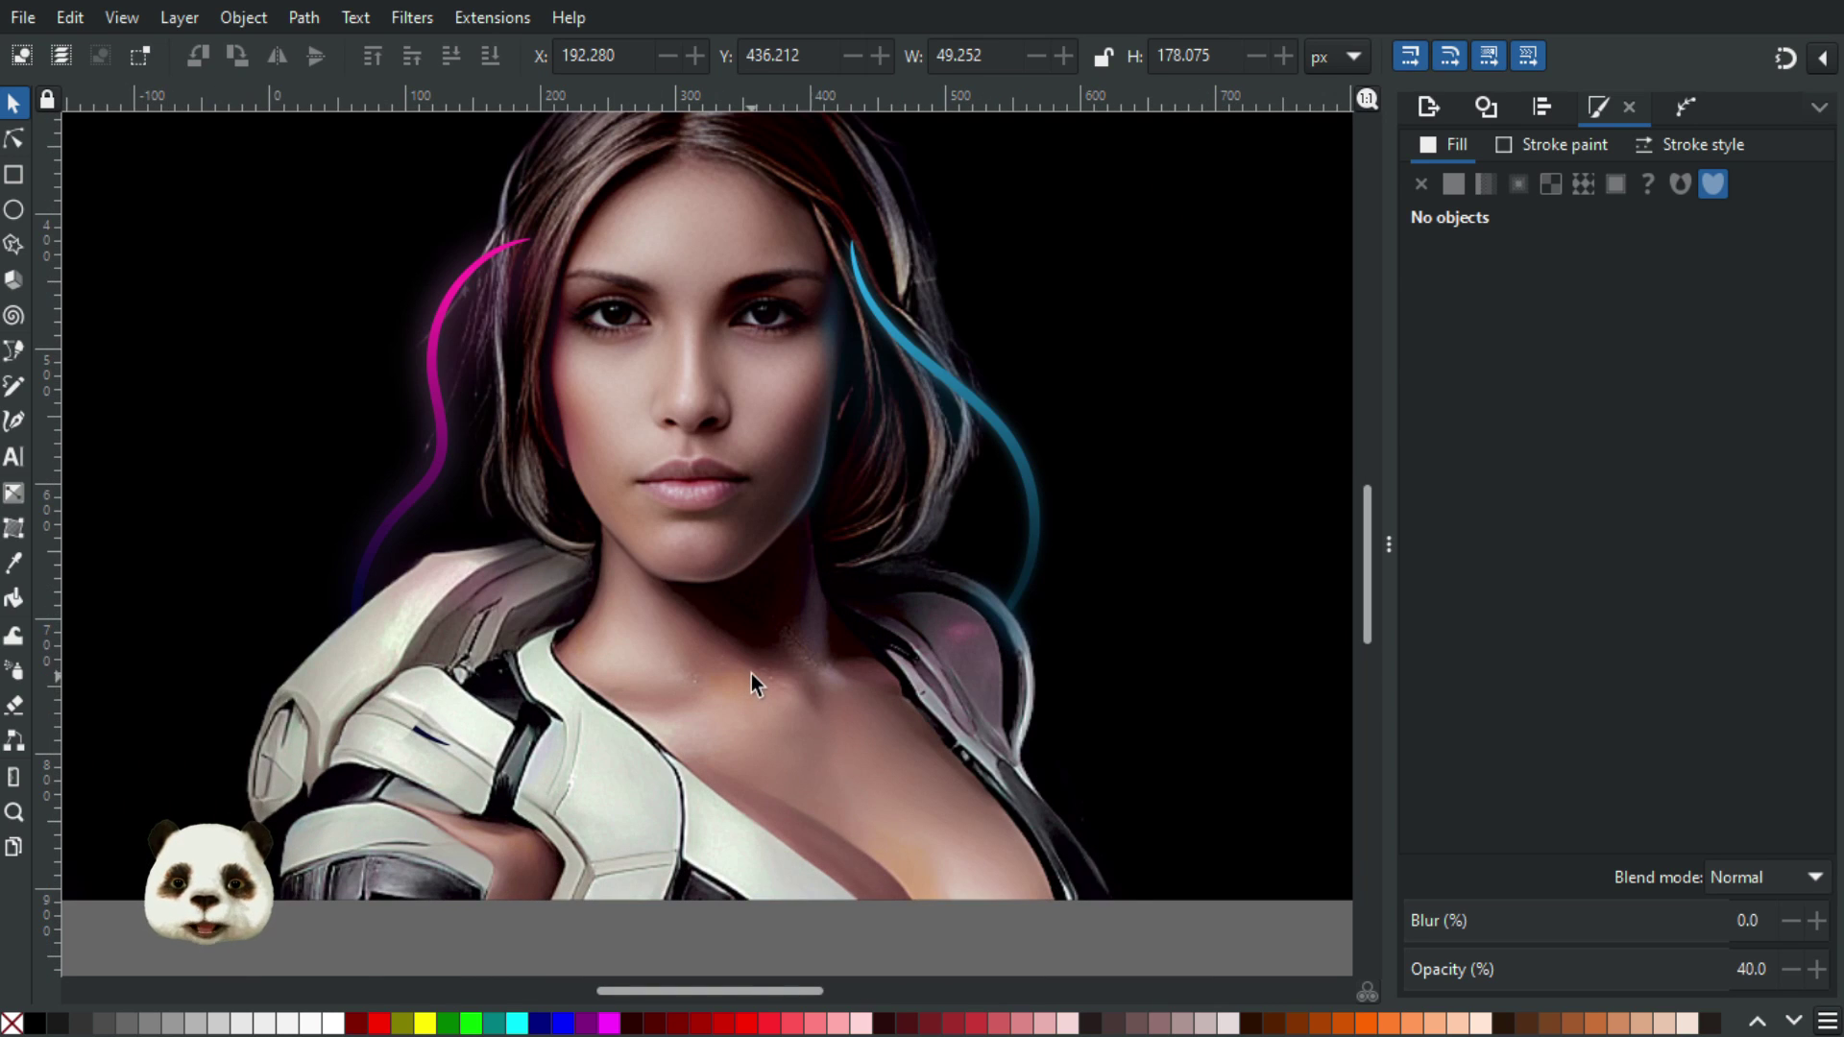
scroll(752, 667, down, 2)
scroll(778, 624, up, 2)
mouse_move(792, 683)
mouse_down()
mouse_move(771, 647)
mouse_move(772, 667)
mouse_up()
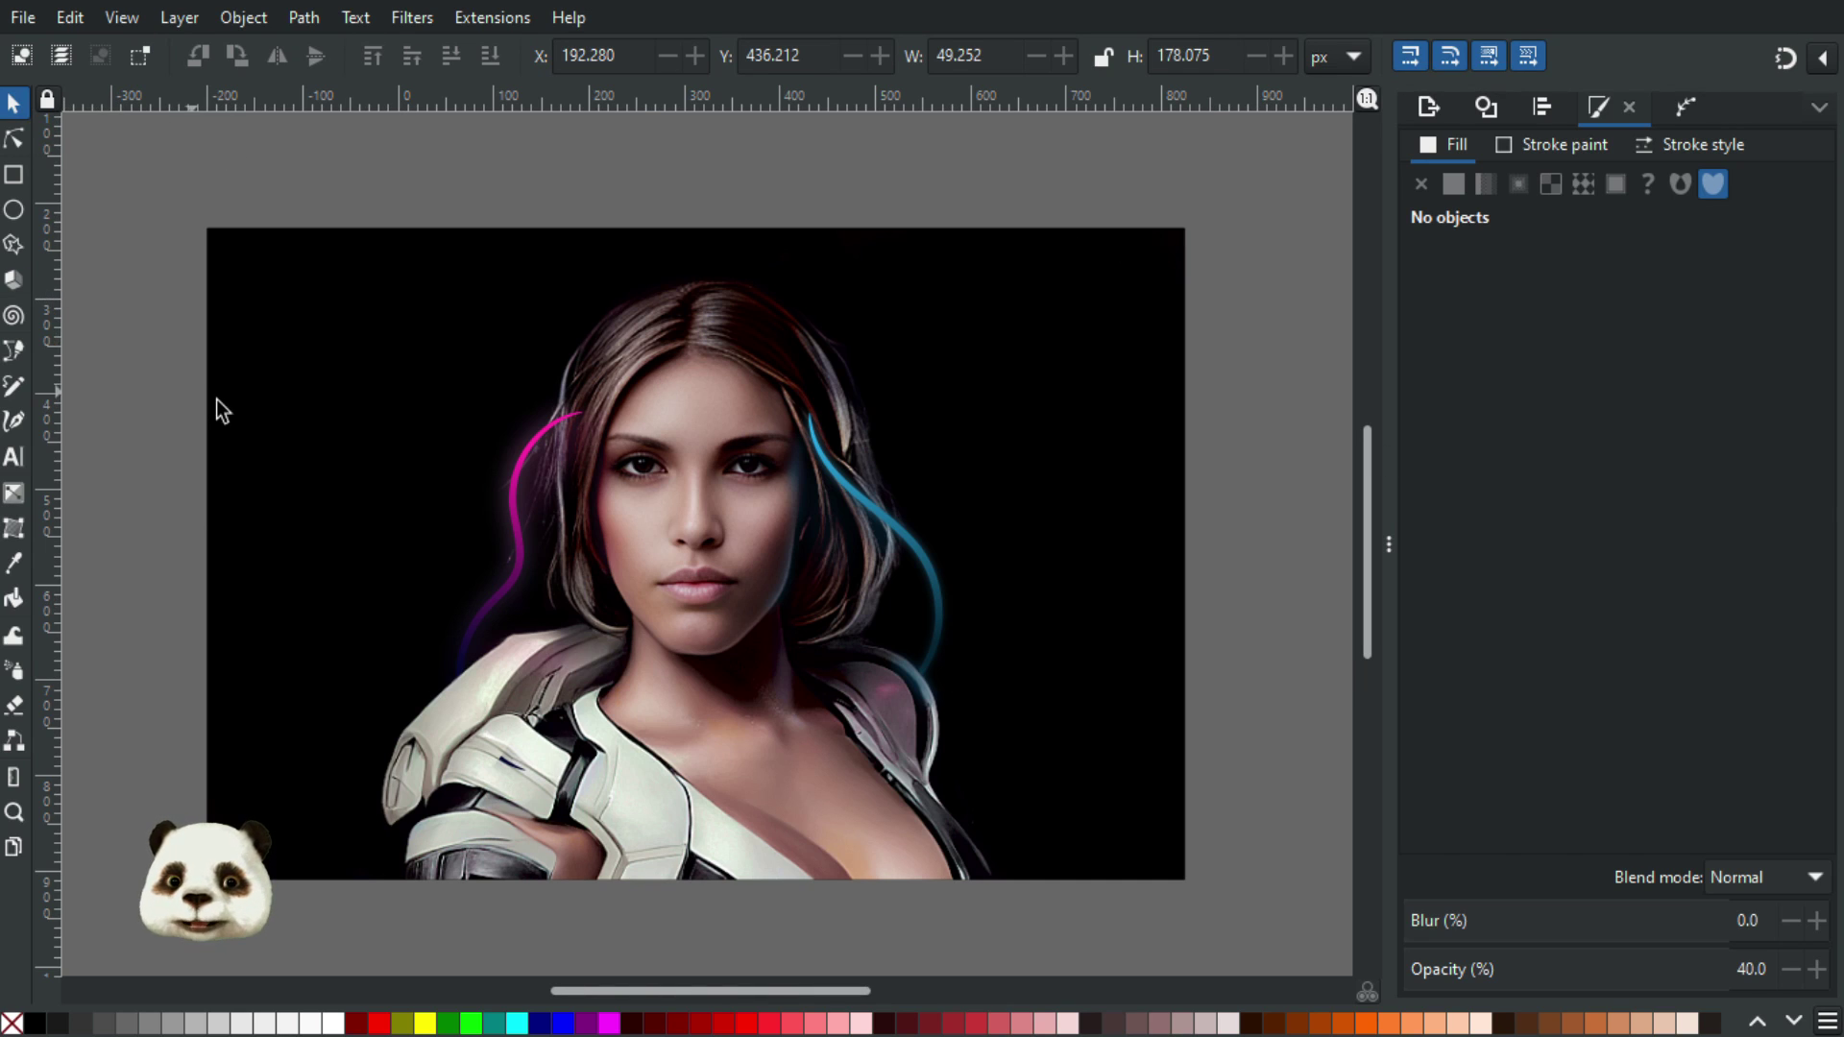
Look through the extension categories, including Render, and the filter categories, including Fill and Transparency, for a further effect
click(474, 18)
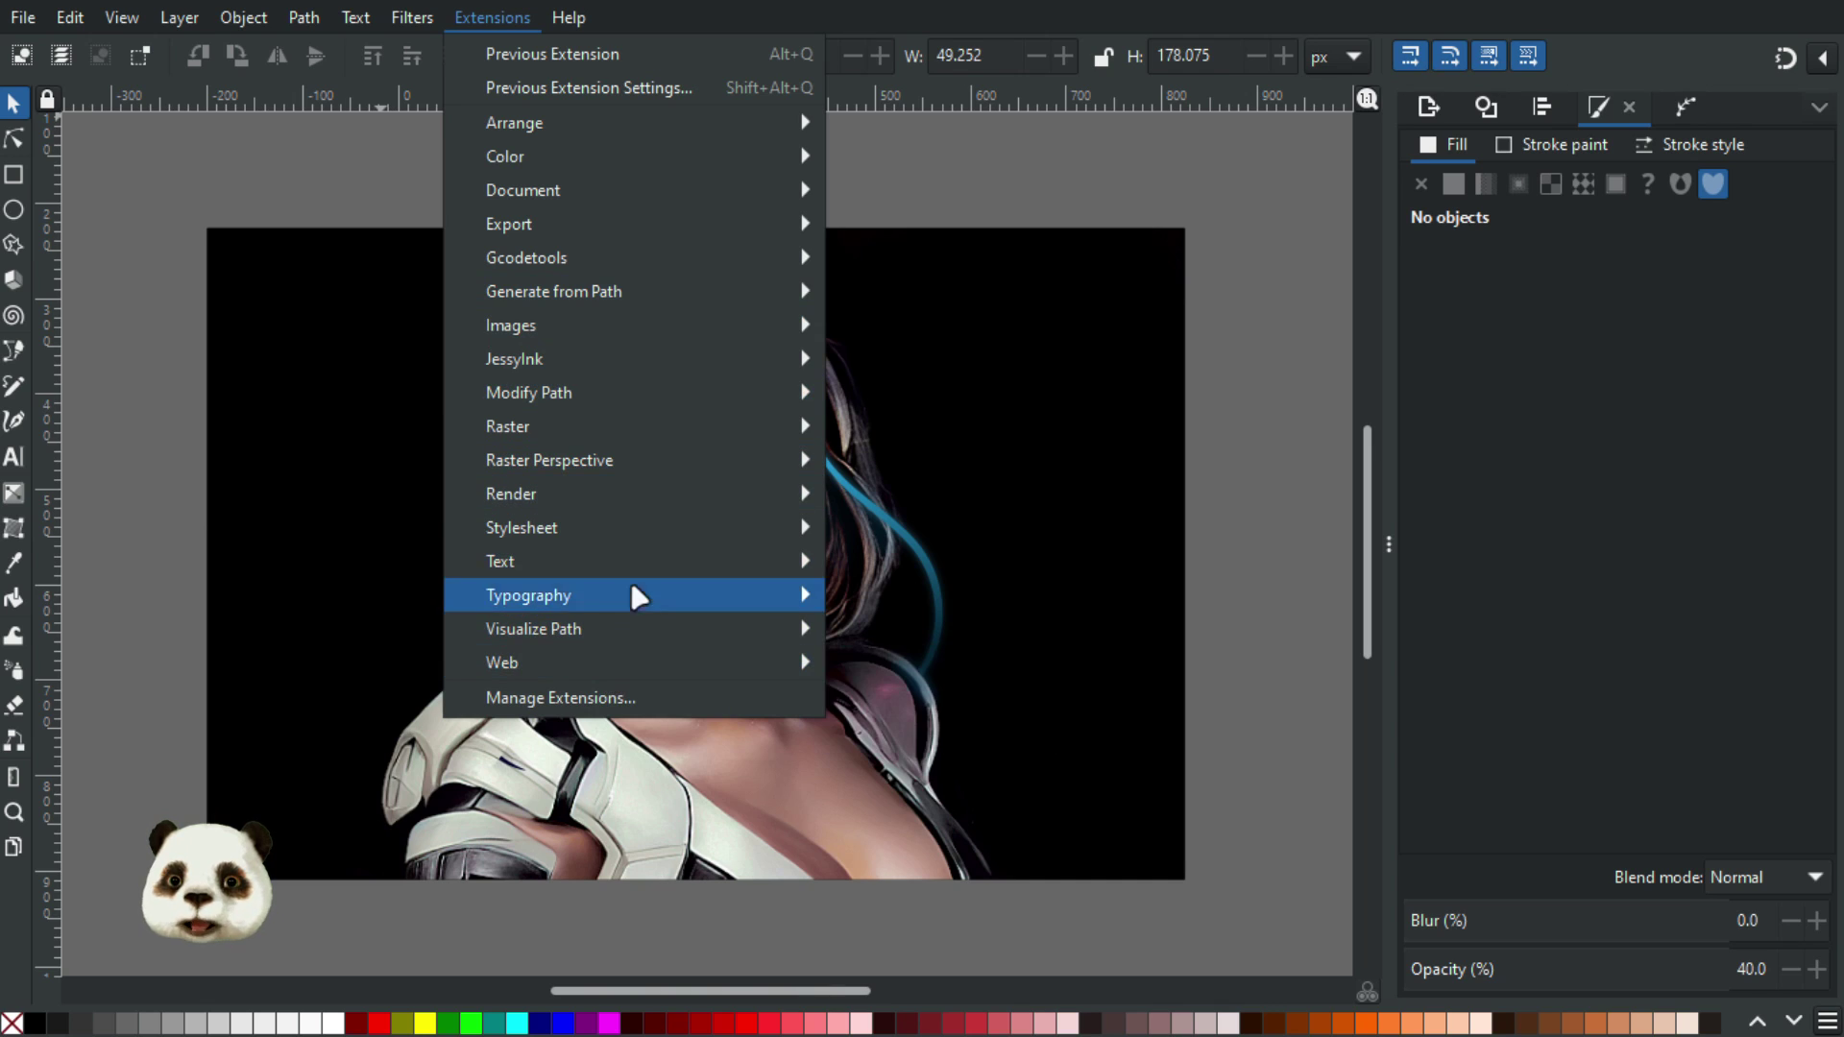
mouse_move(707, 358)
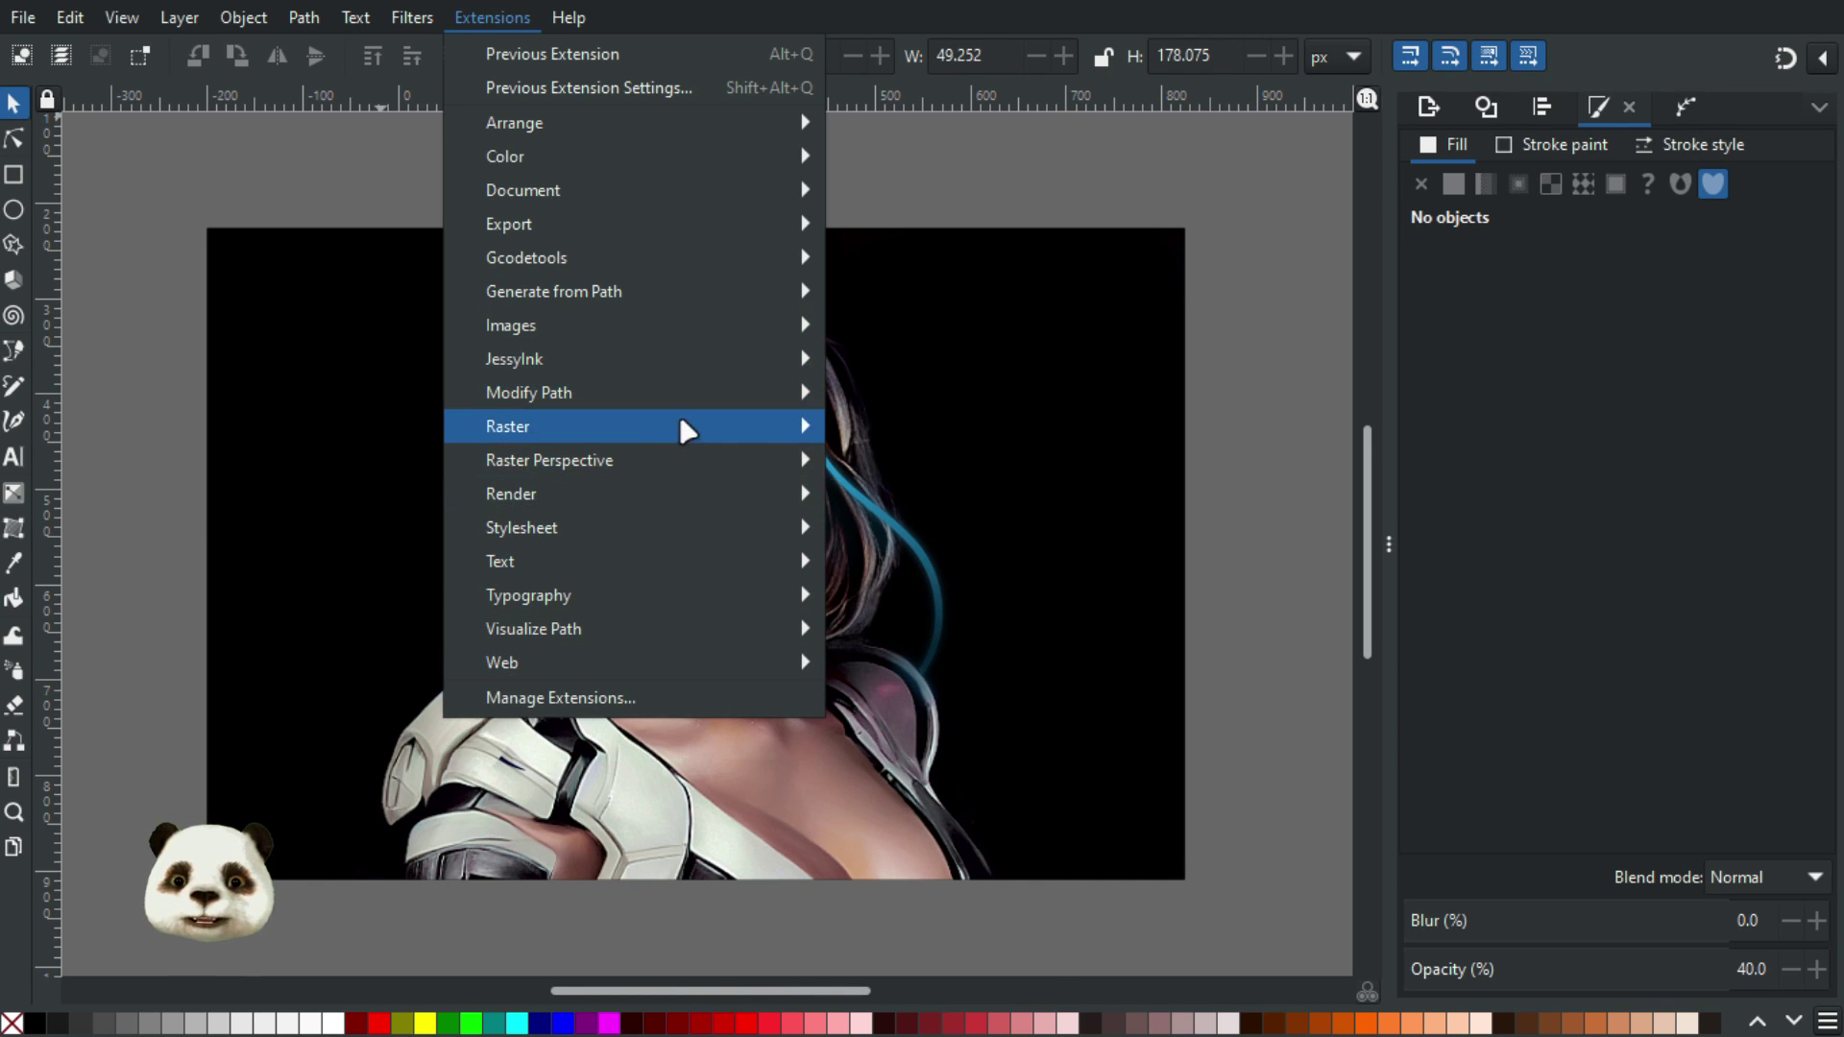
mouse_move(731, 425)
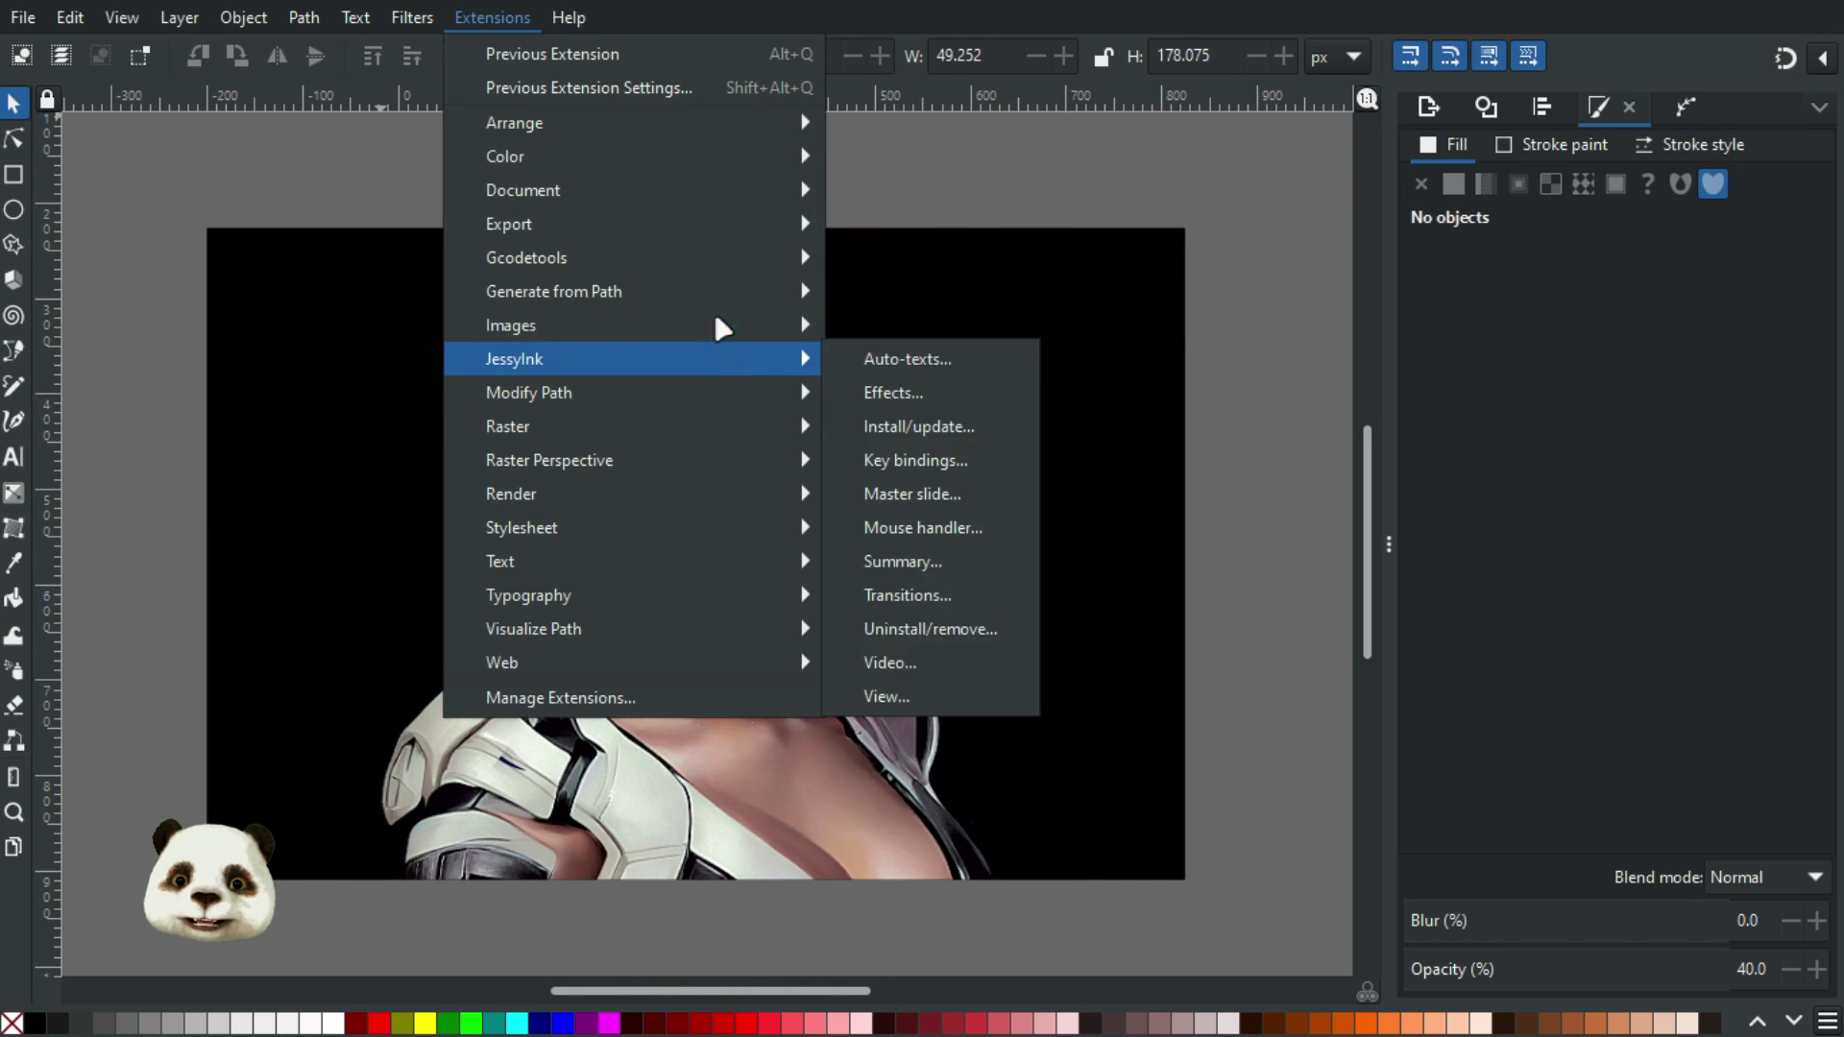
mouse_move(737, 261)
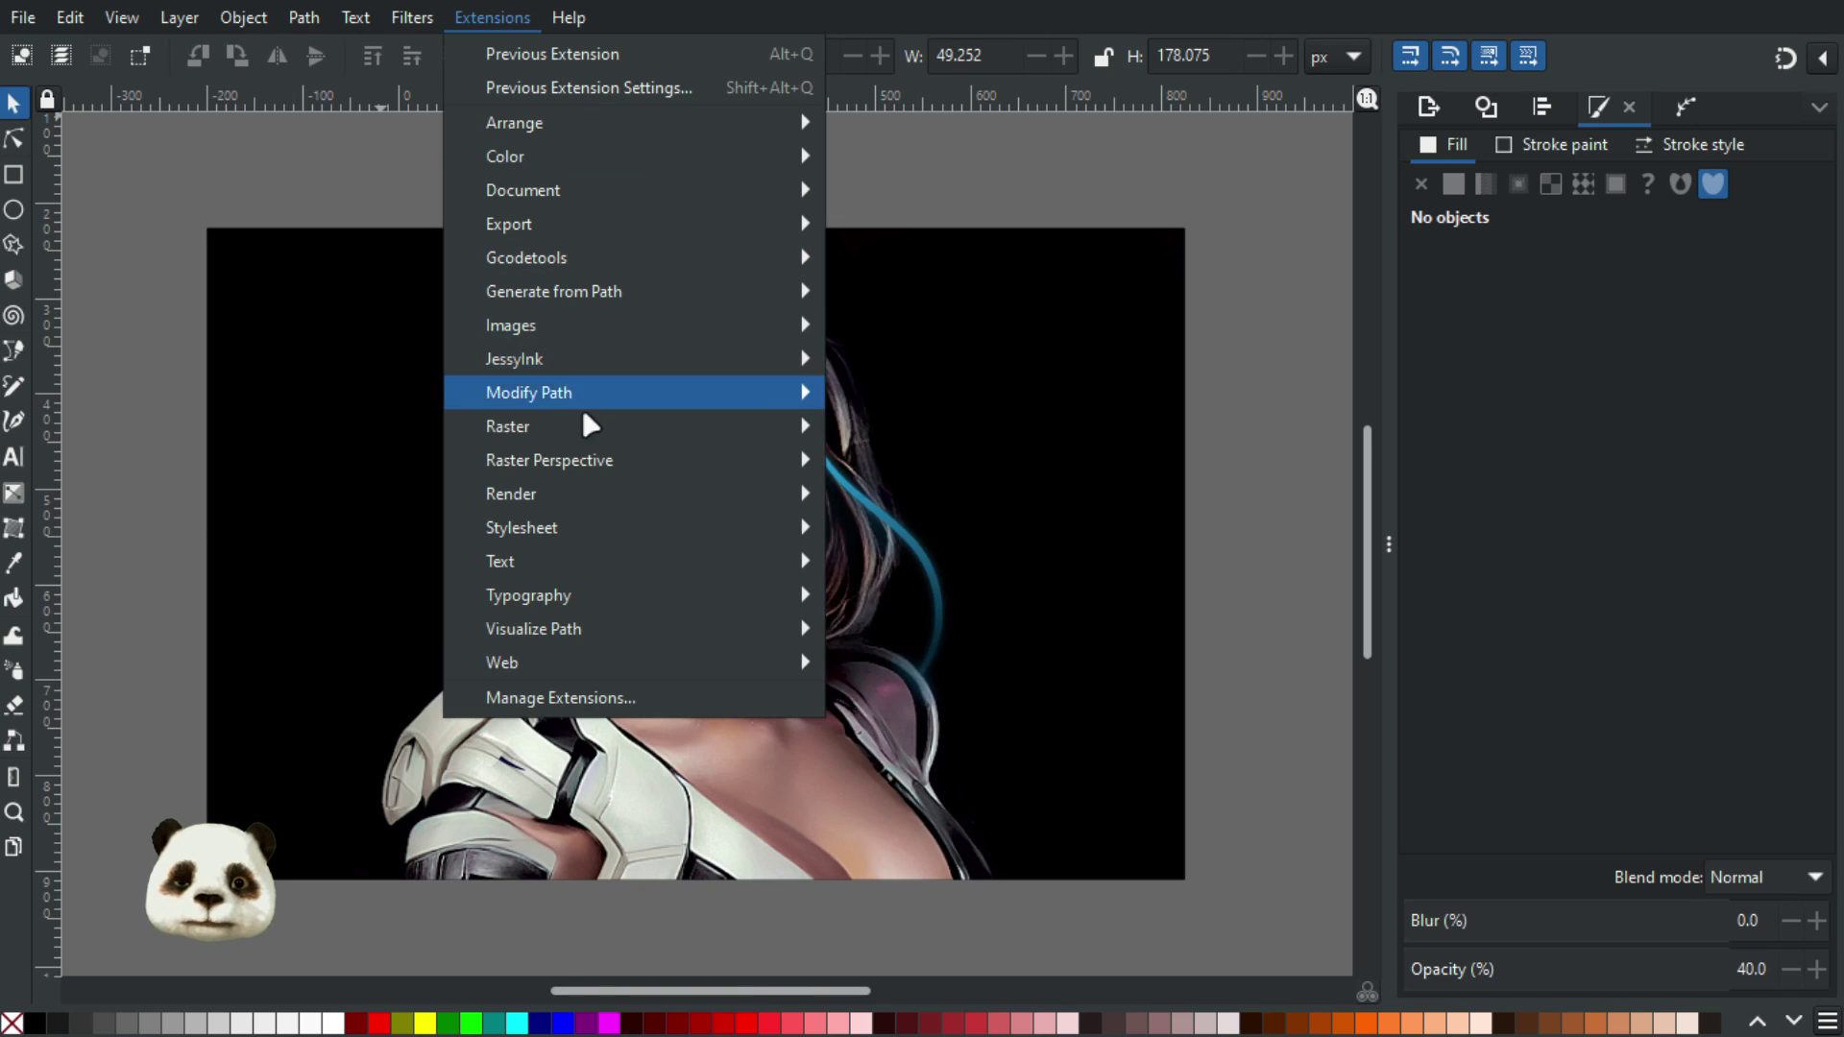
mouse_move(590, 415)
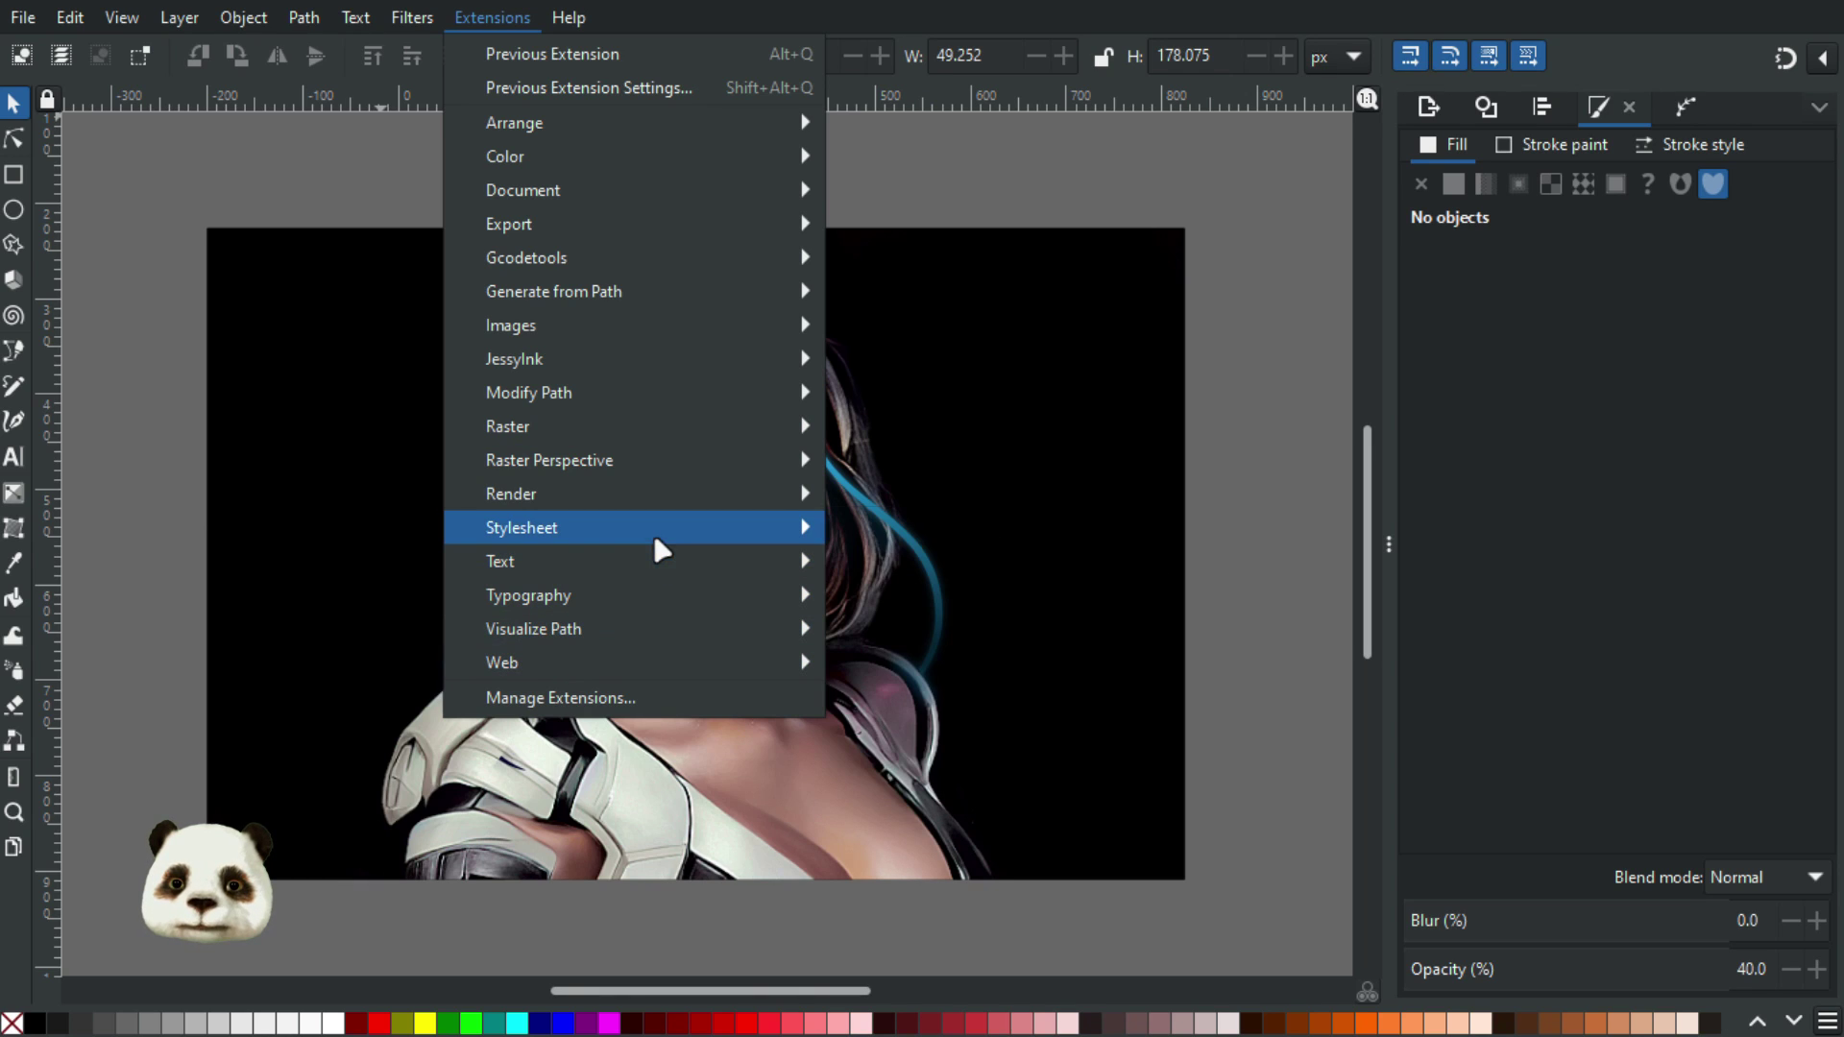
mouse_move(658, 490)
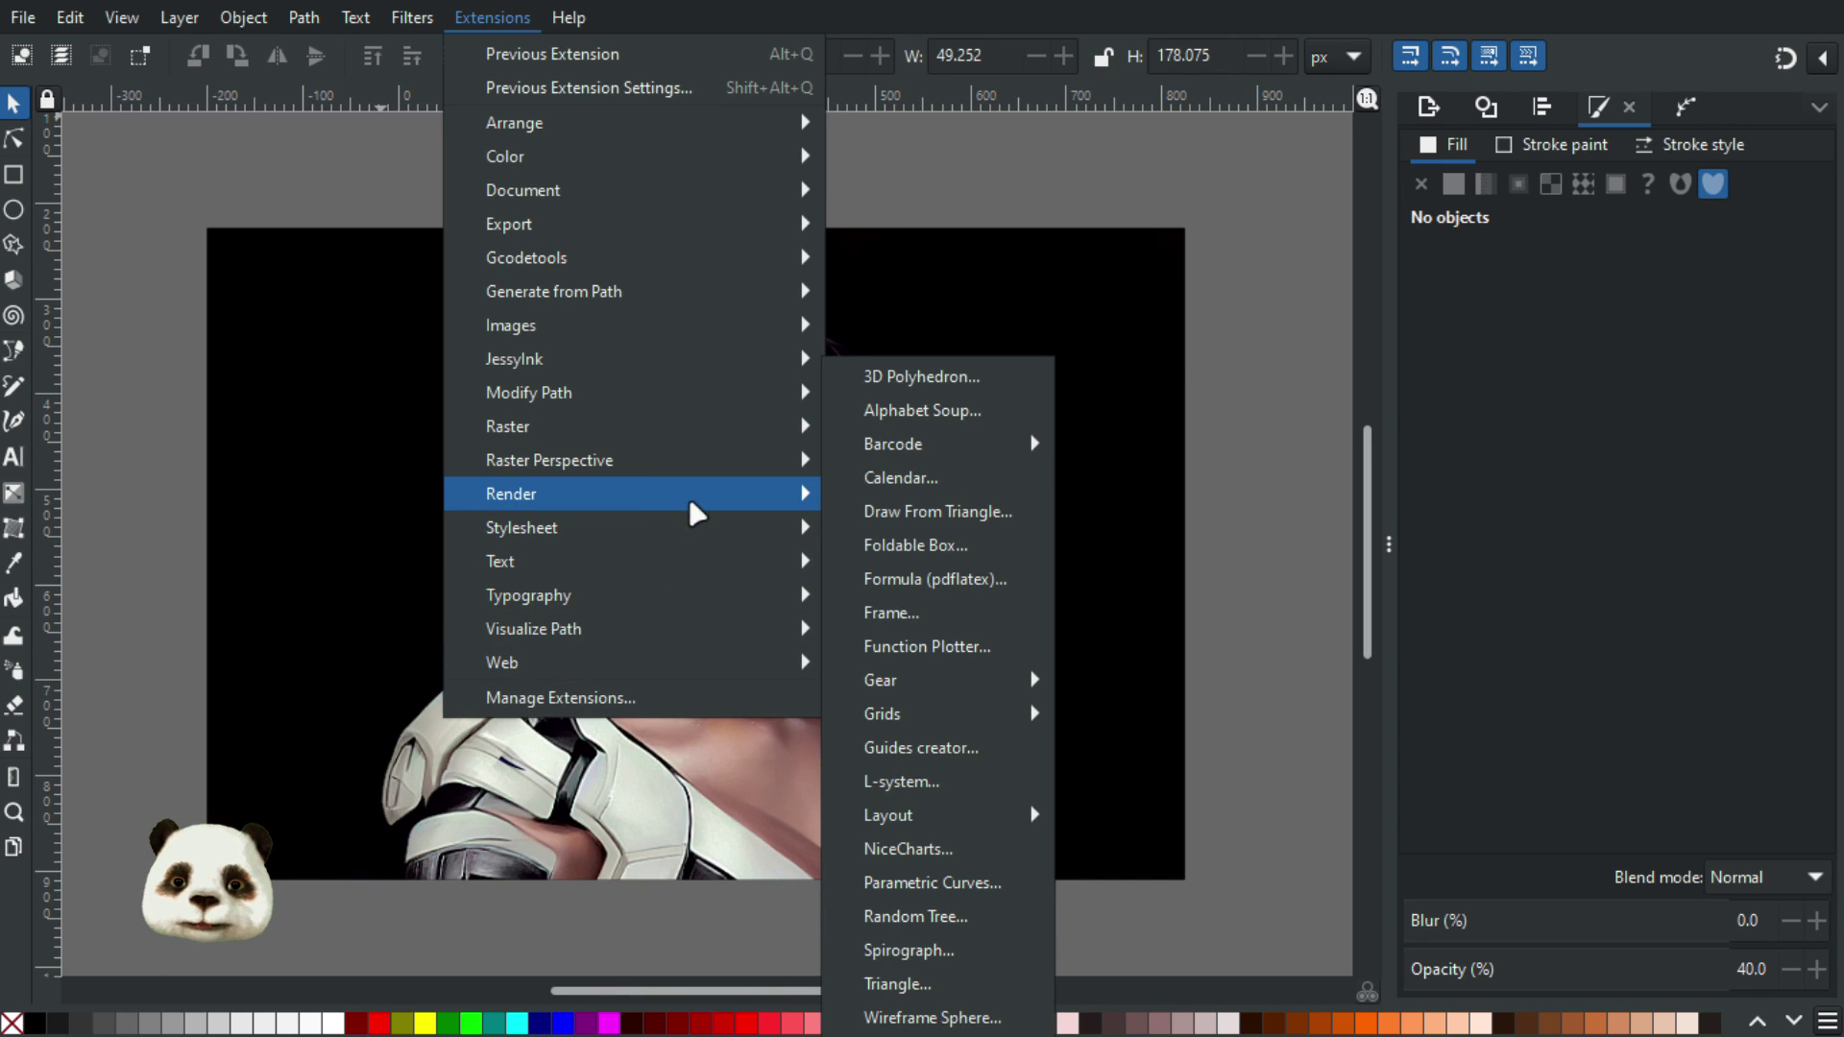
mouse_move(421, 19)
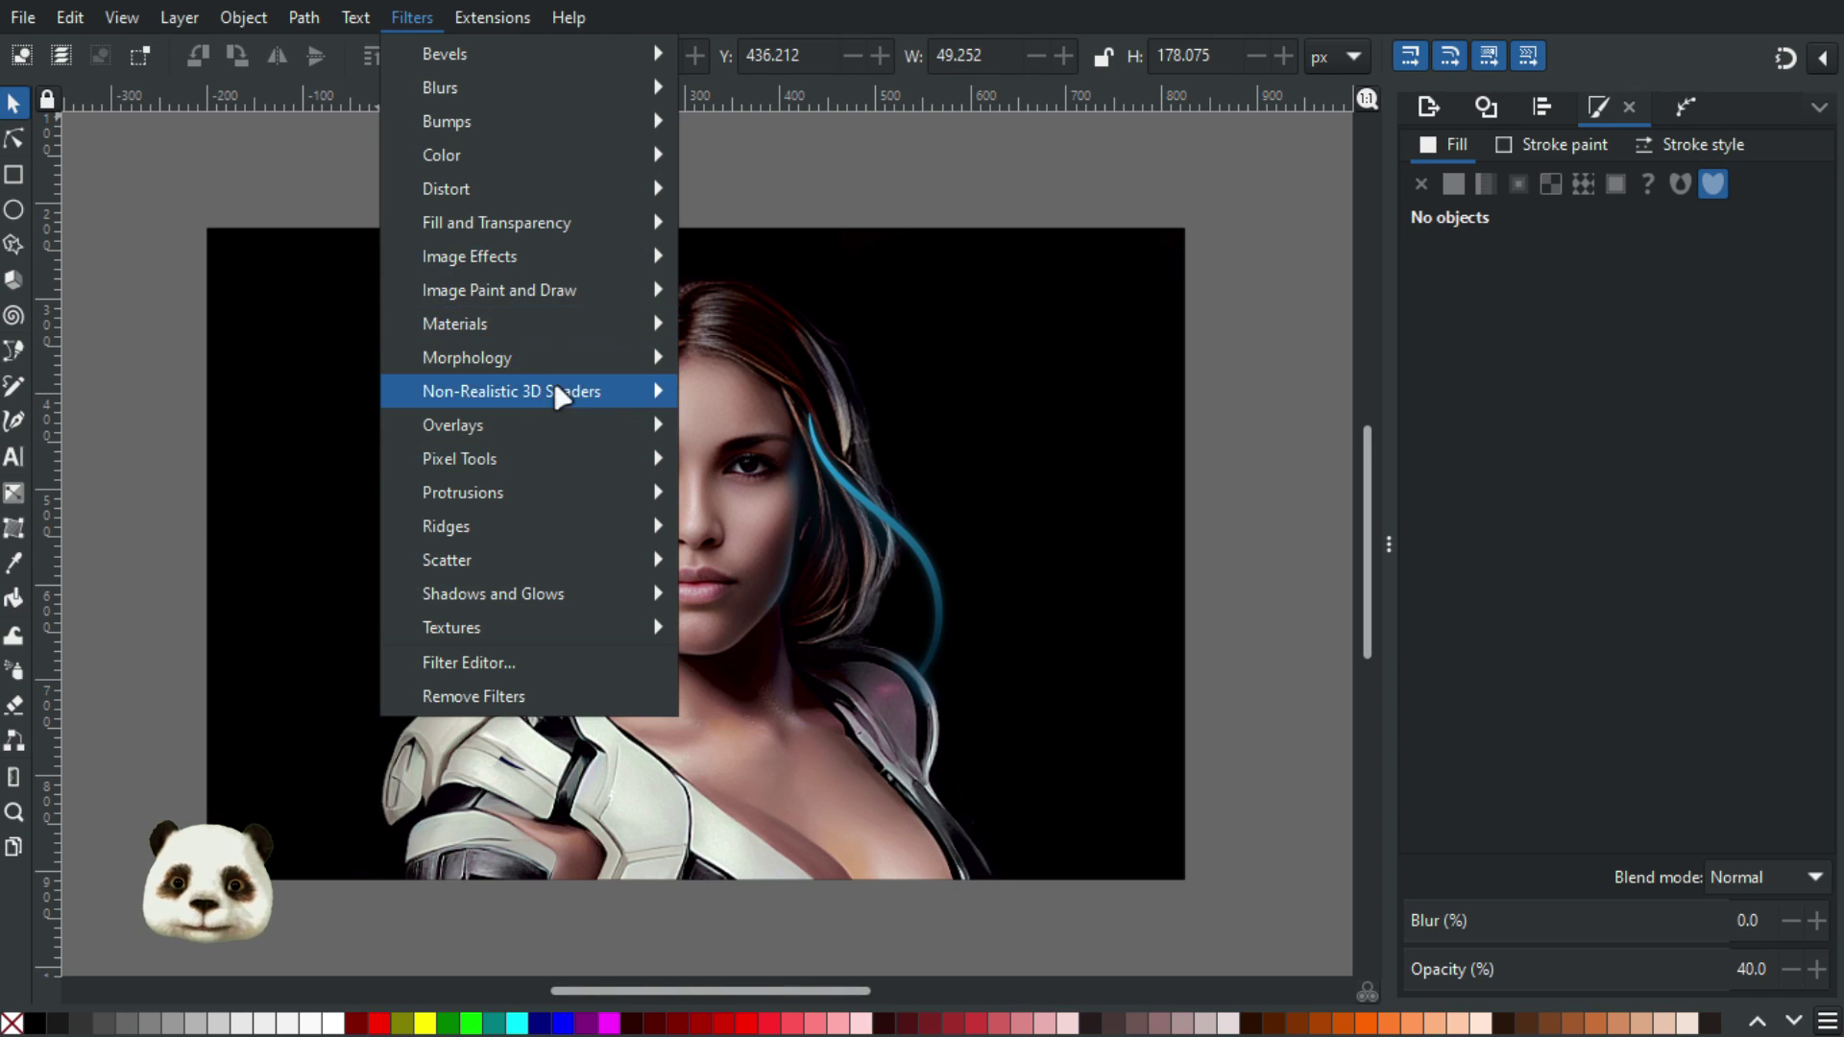
mouse_move(533, 223)
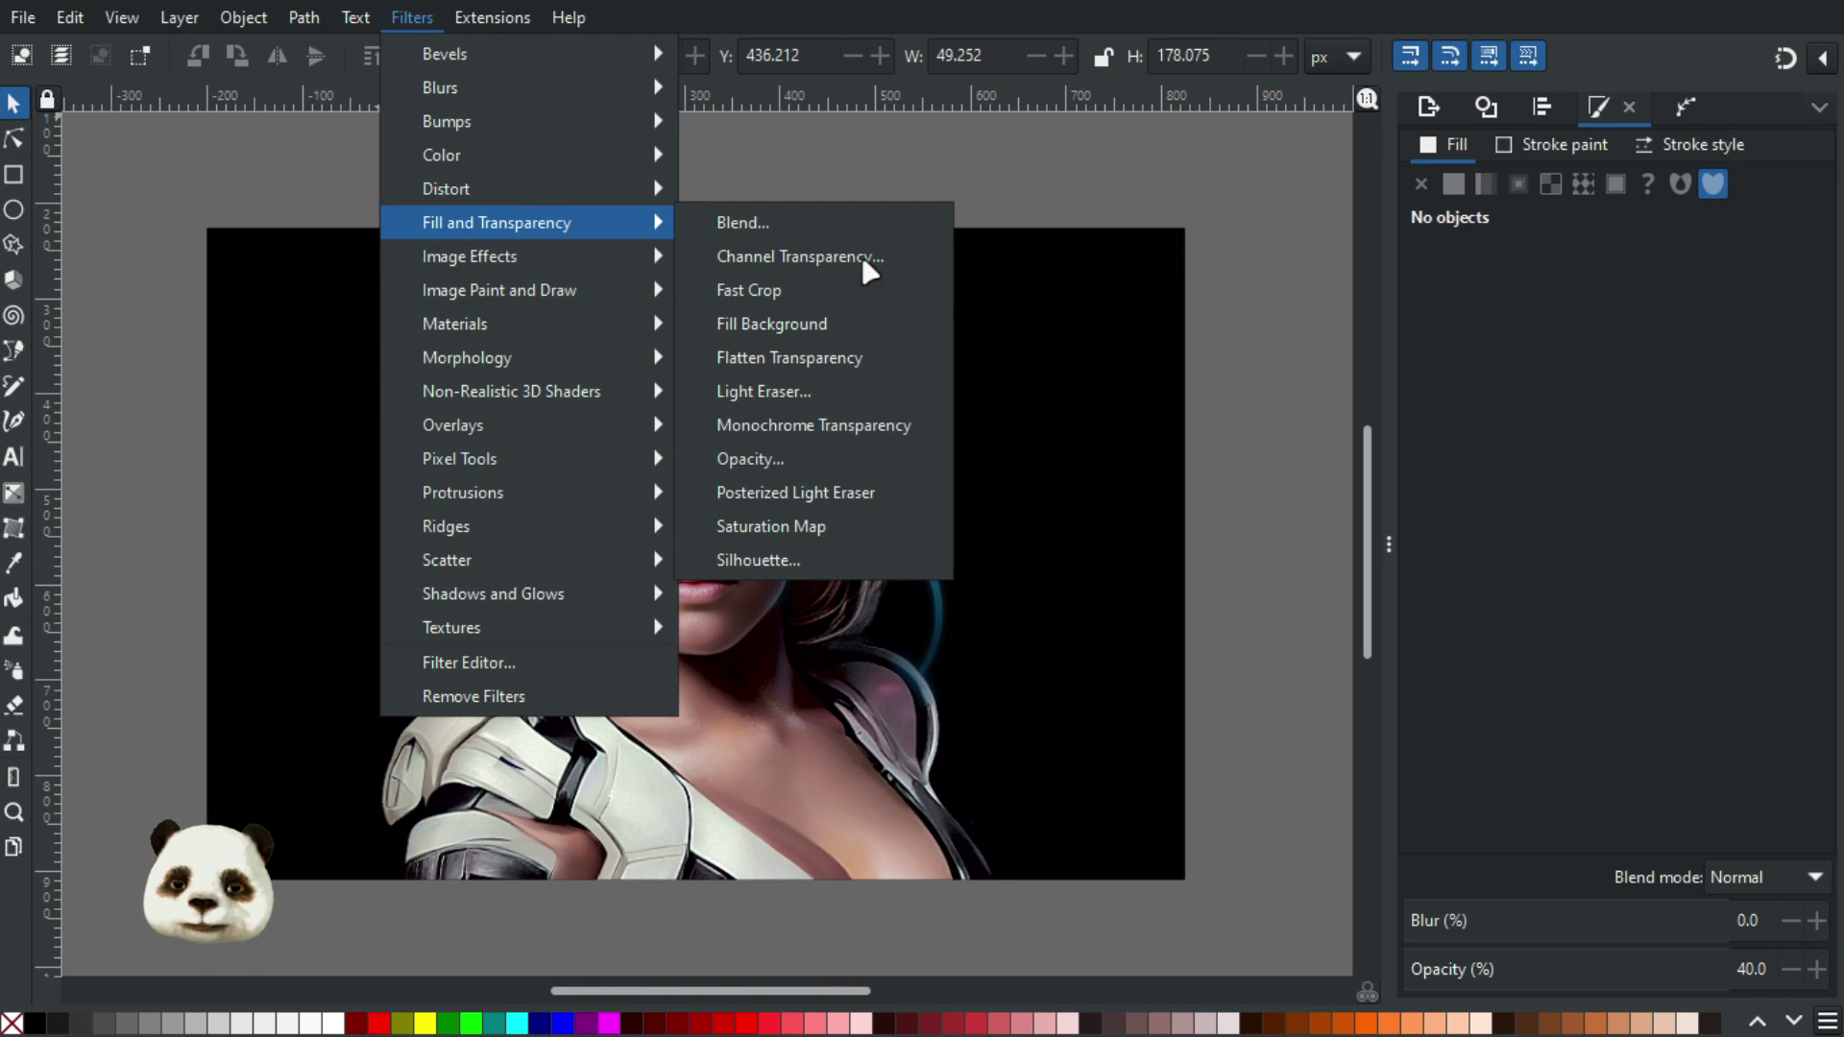
click(1174, 183)
drag(1034, 278, 985, 291)
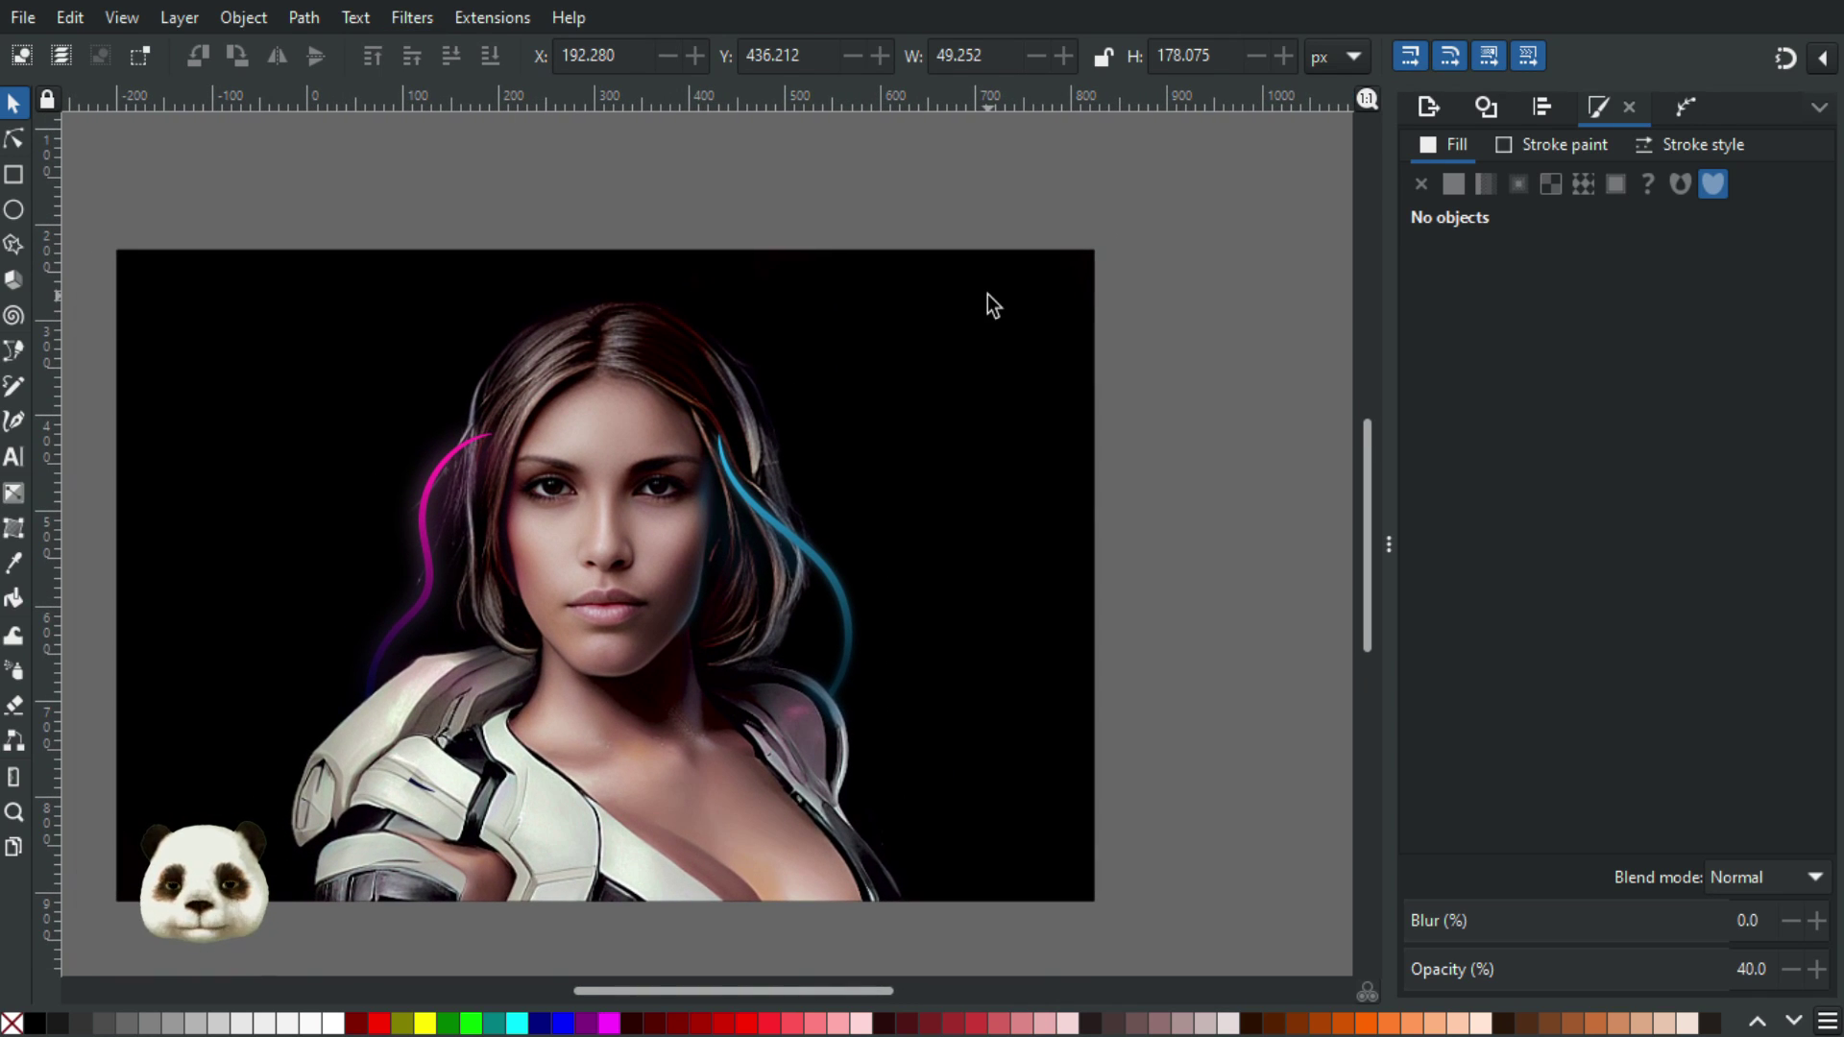
Draw a circle about 10.6 px wide above the pink strand, at 100% opacity and filled with the strand's sampled pink
scroll(526, 838, up, 2)
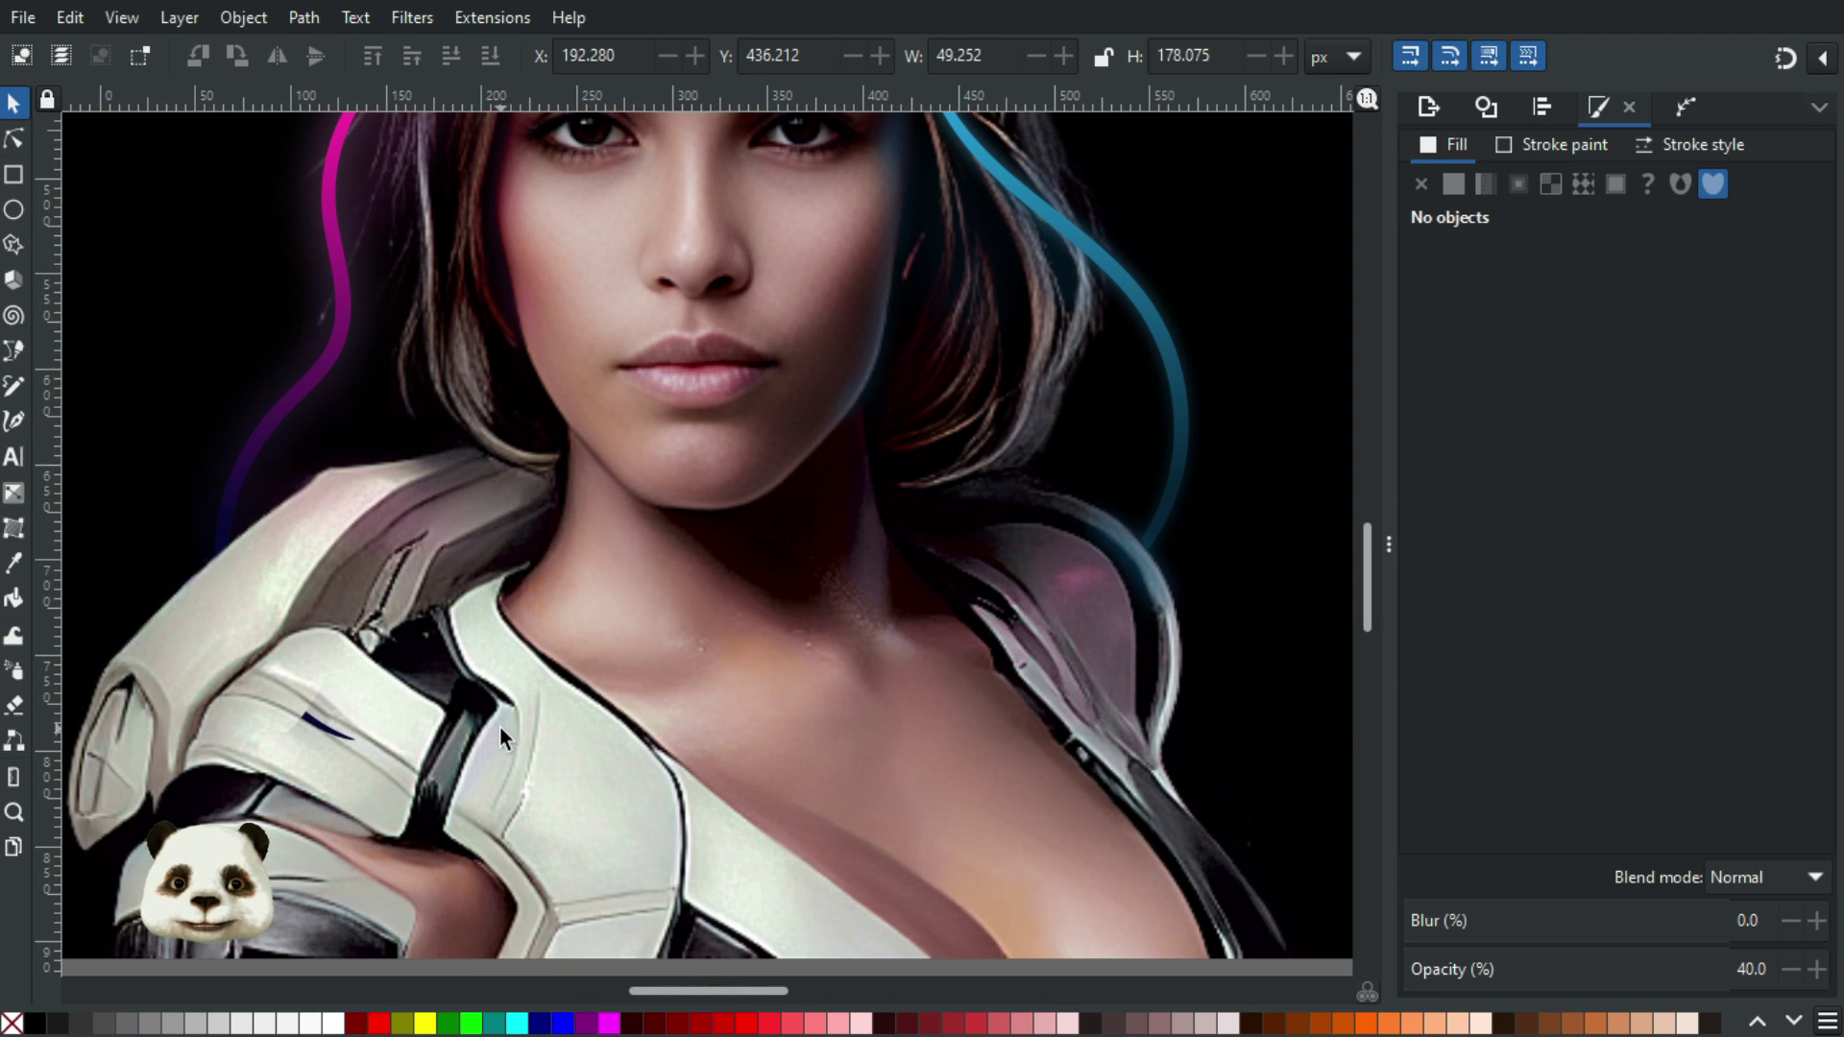
scroll(499, 724, down, 2)
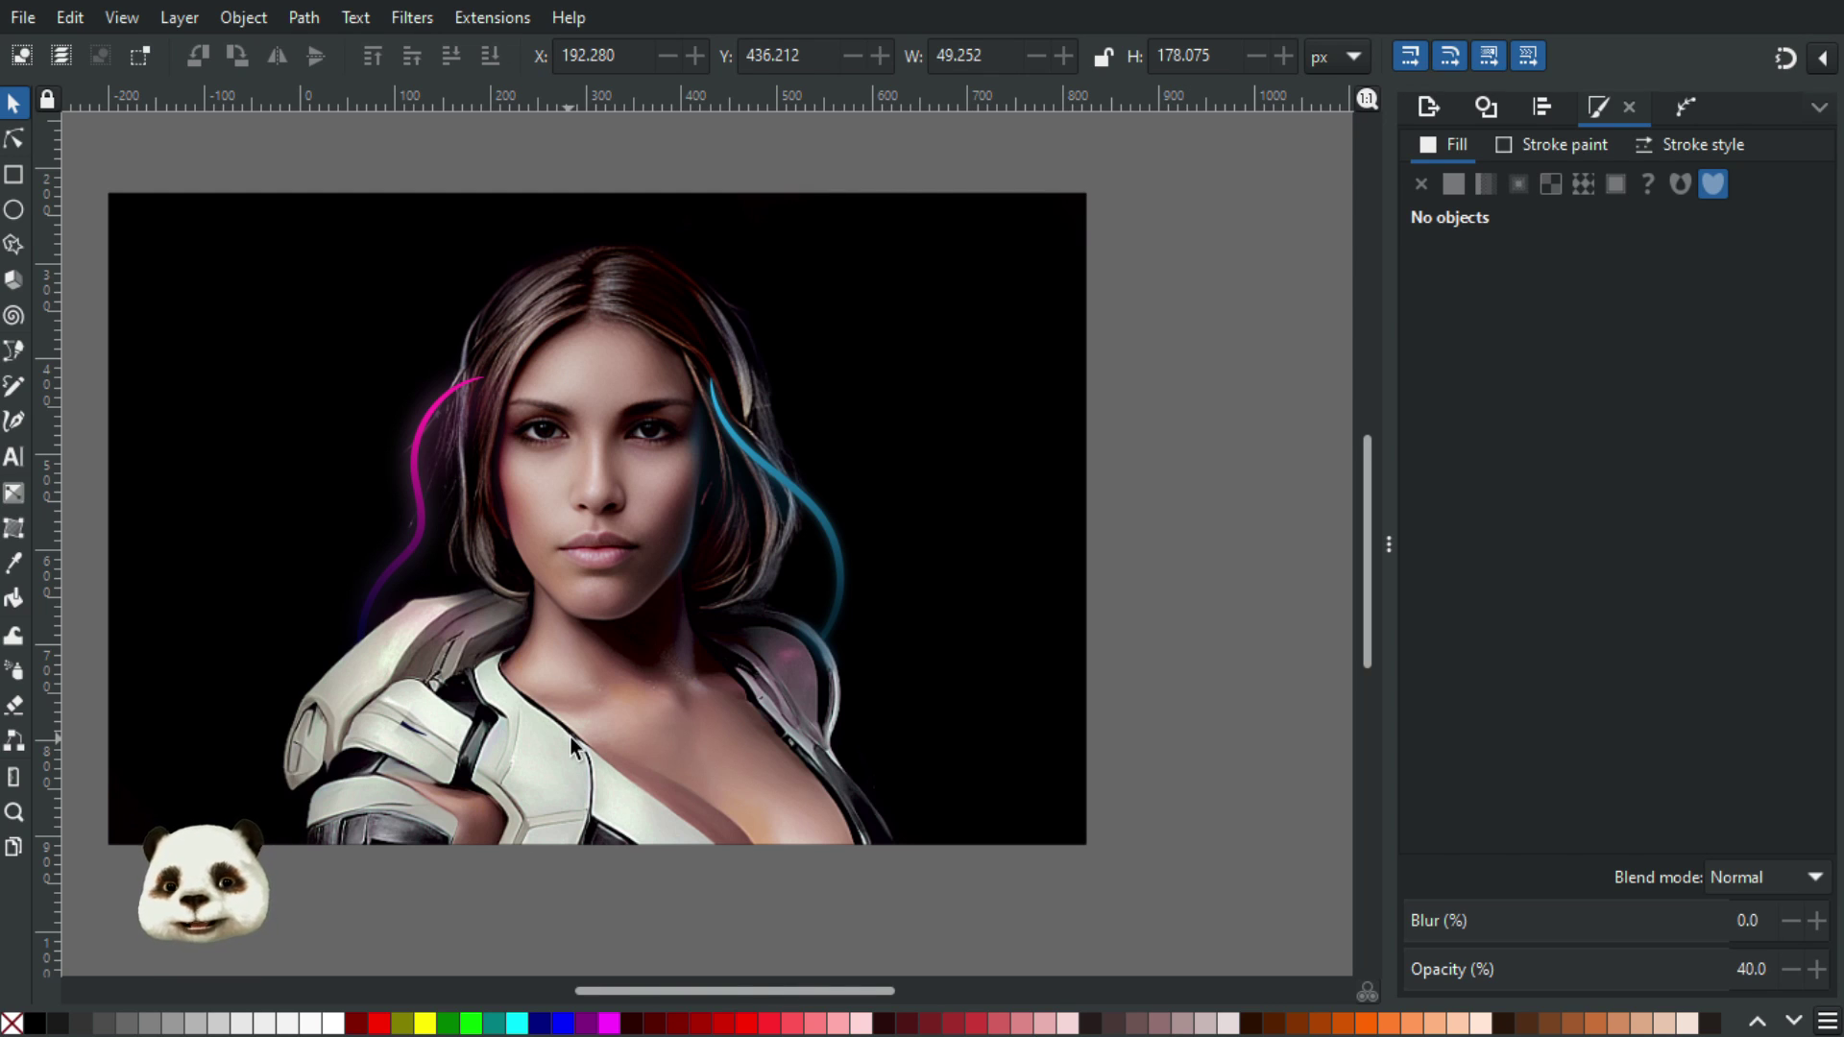
scroll(465, 407, up, 2)
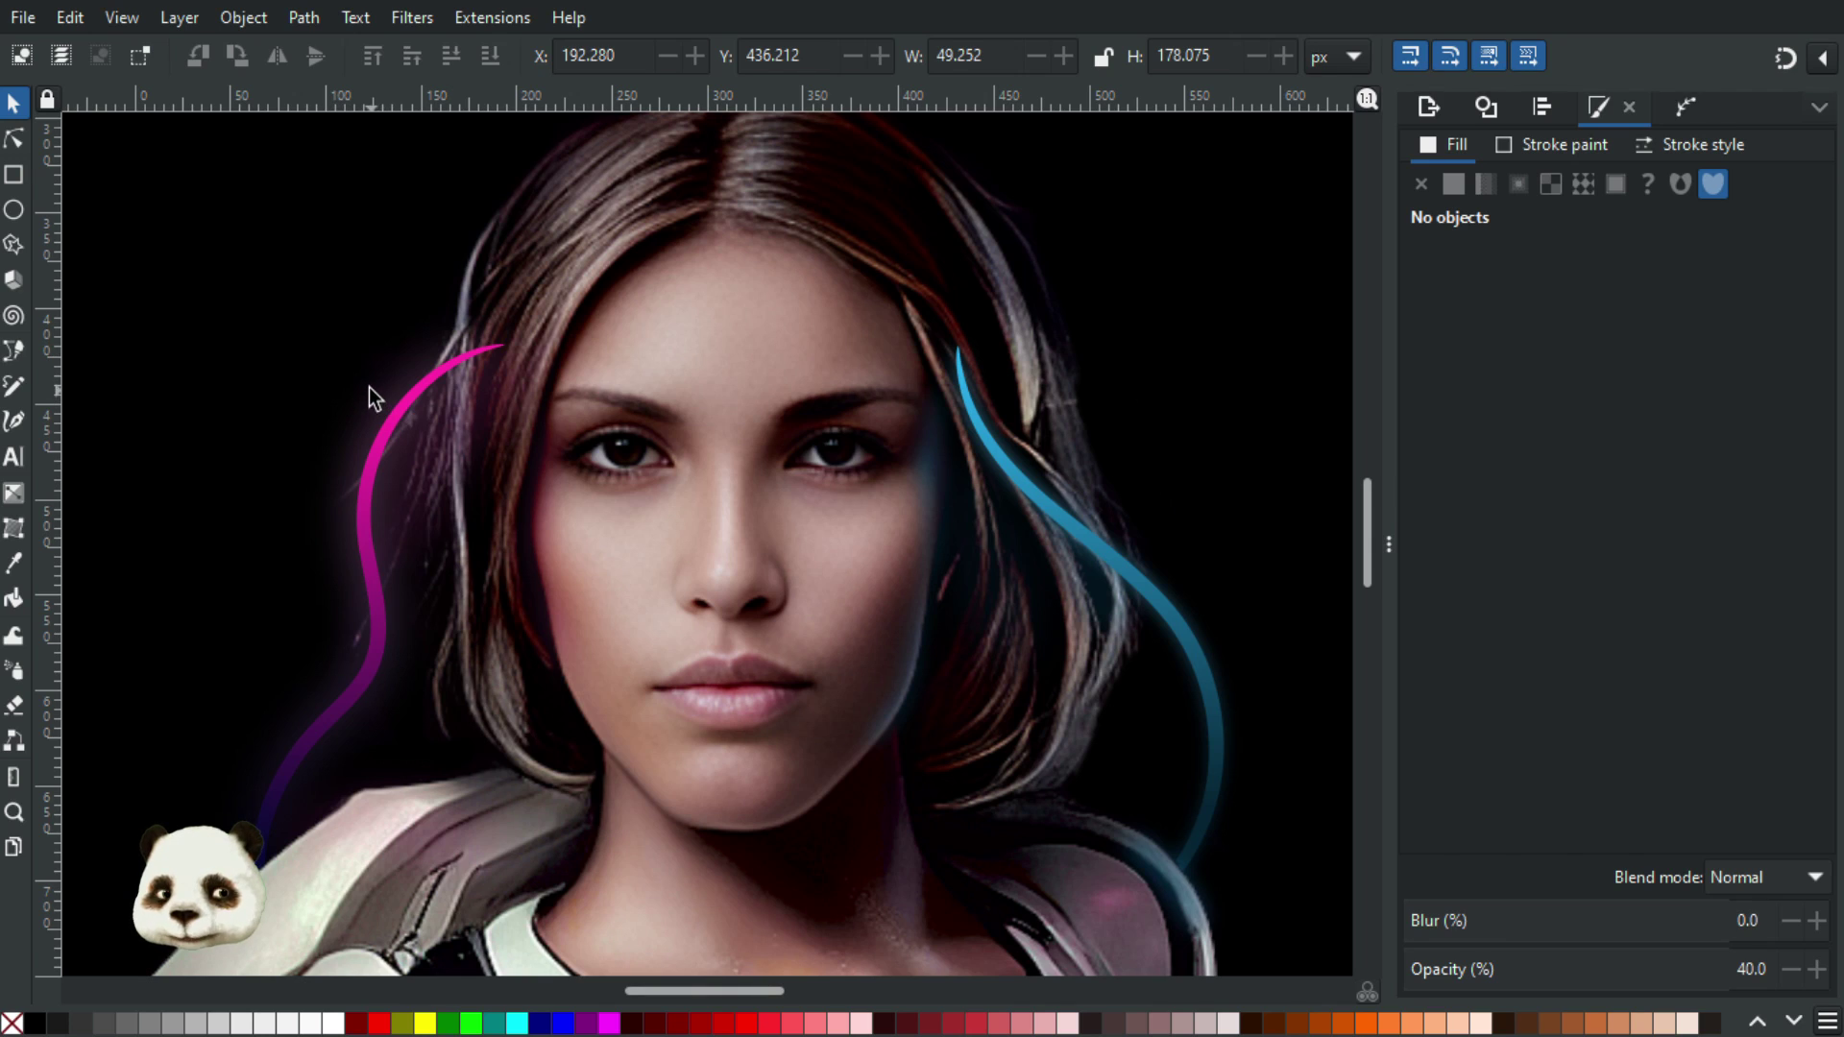
key(b)
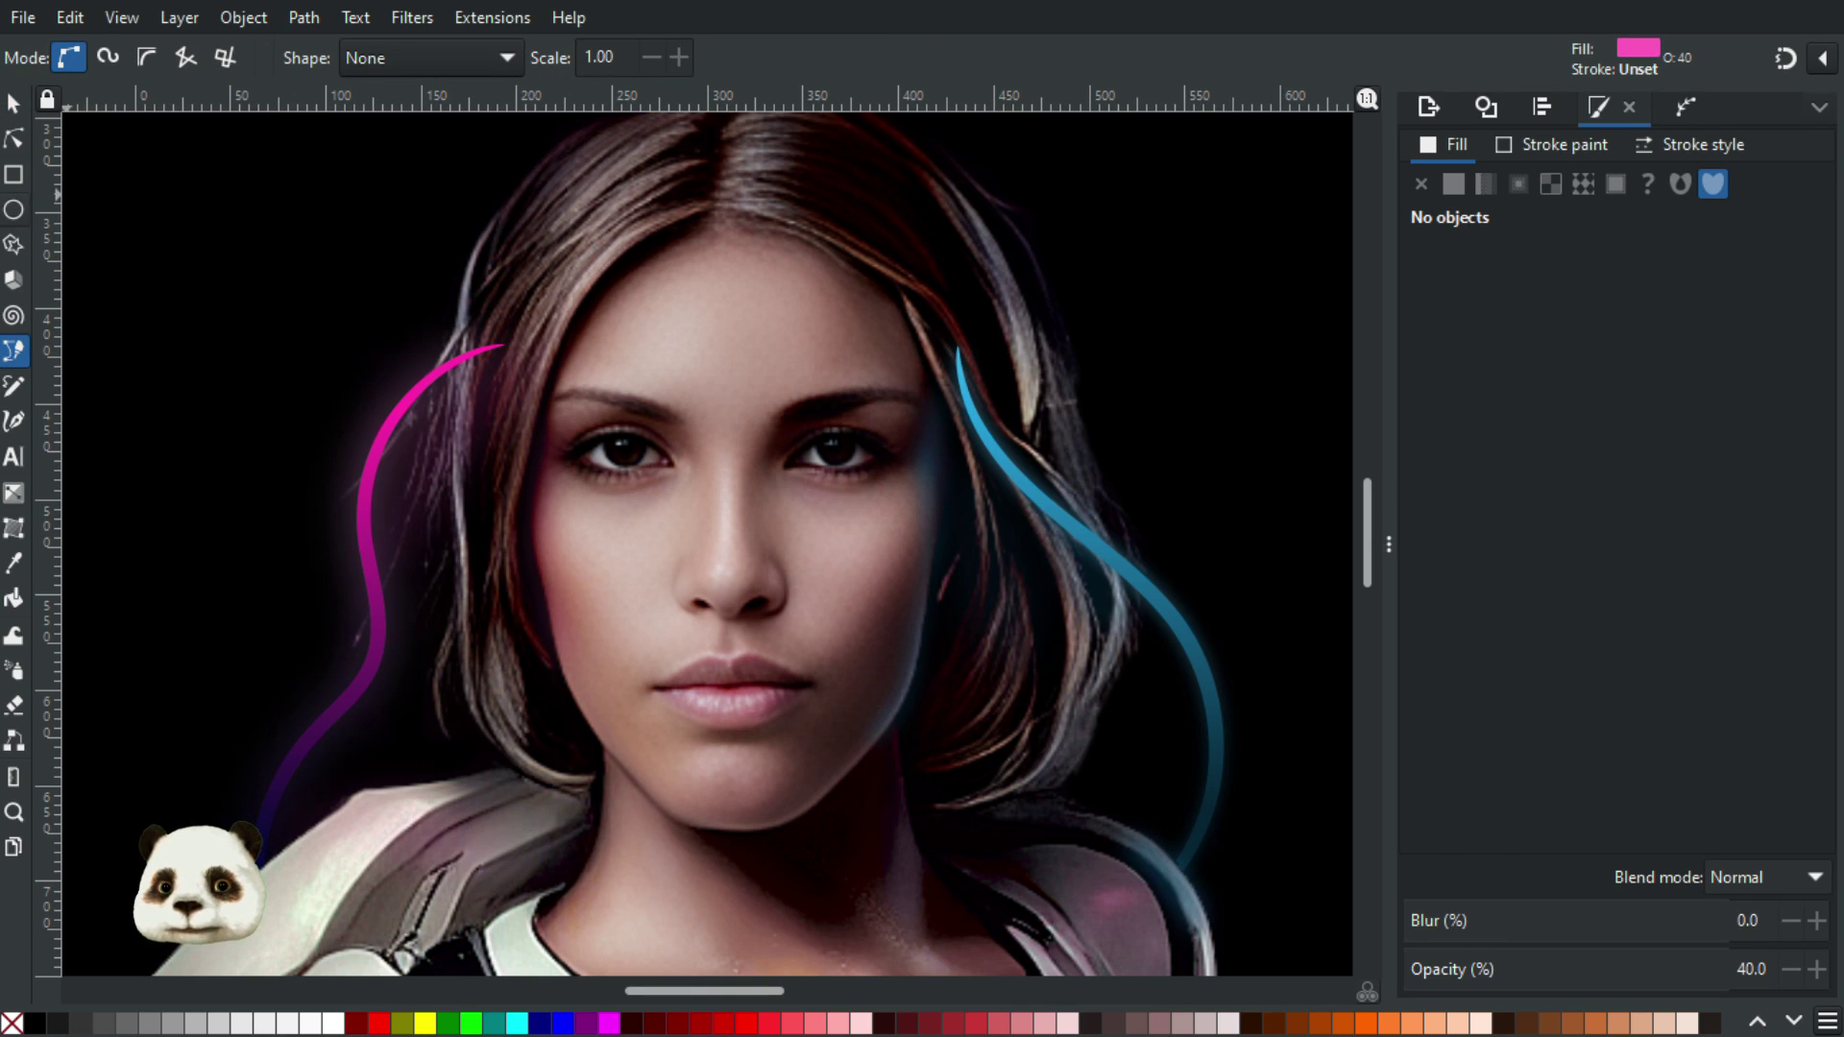
key(e)
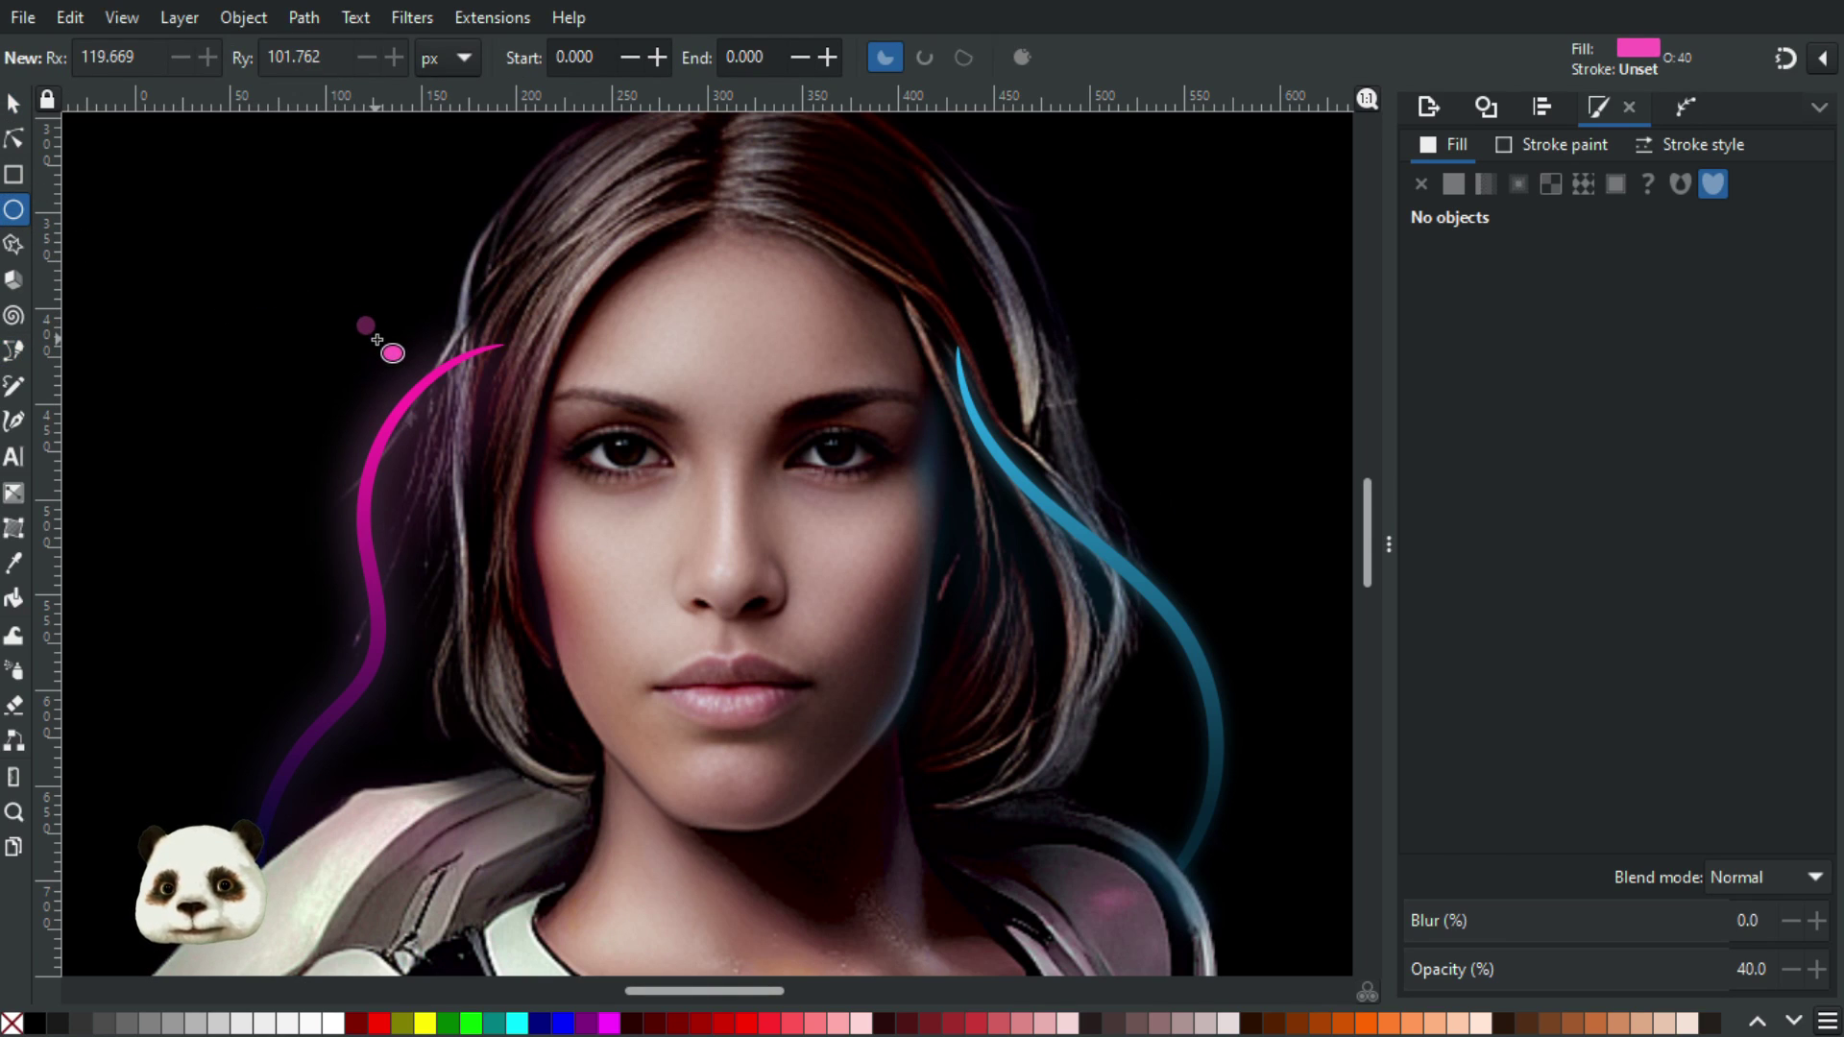
drag(356, 316, 366, 326)
drag(1560, 970, 1838, 953)
key(d)
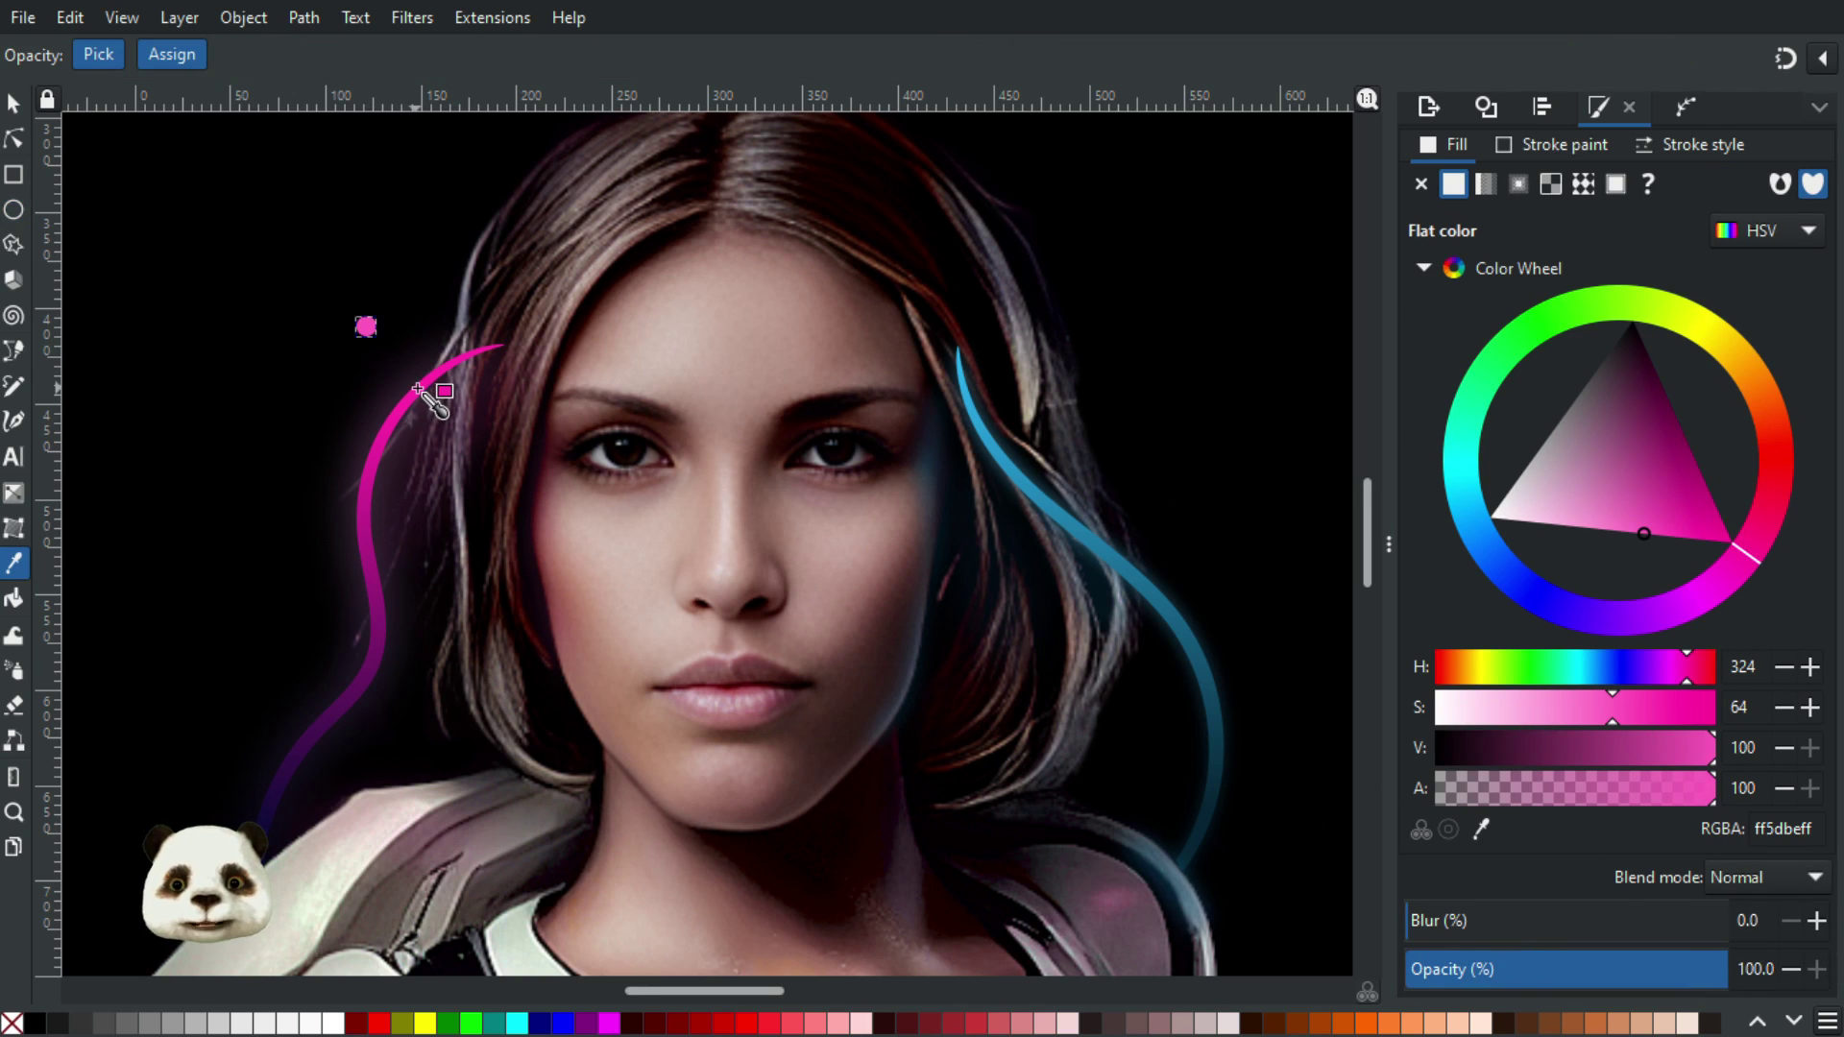
click(416, 389)
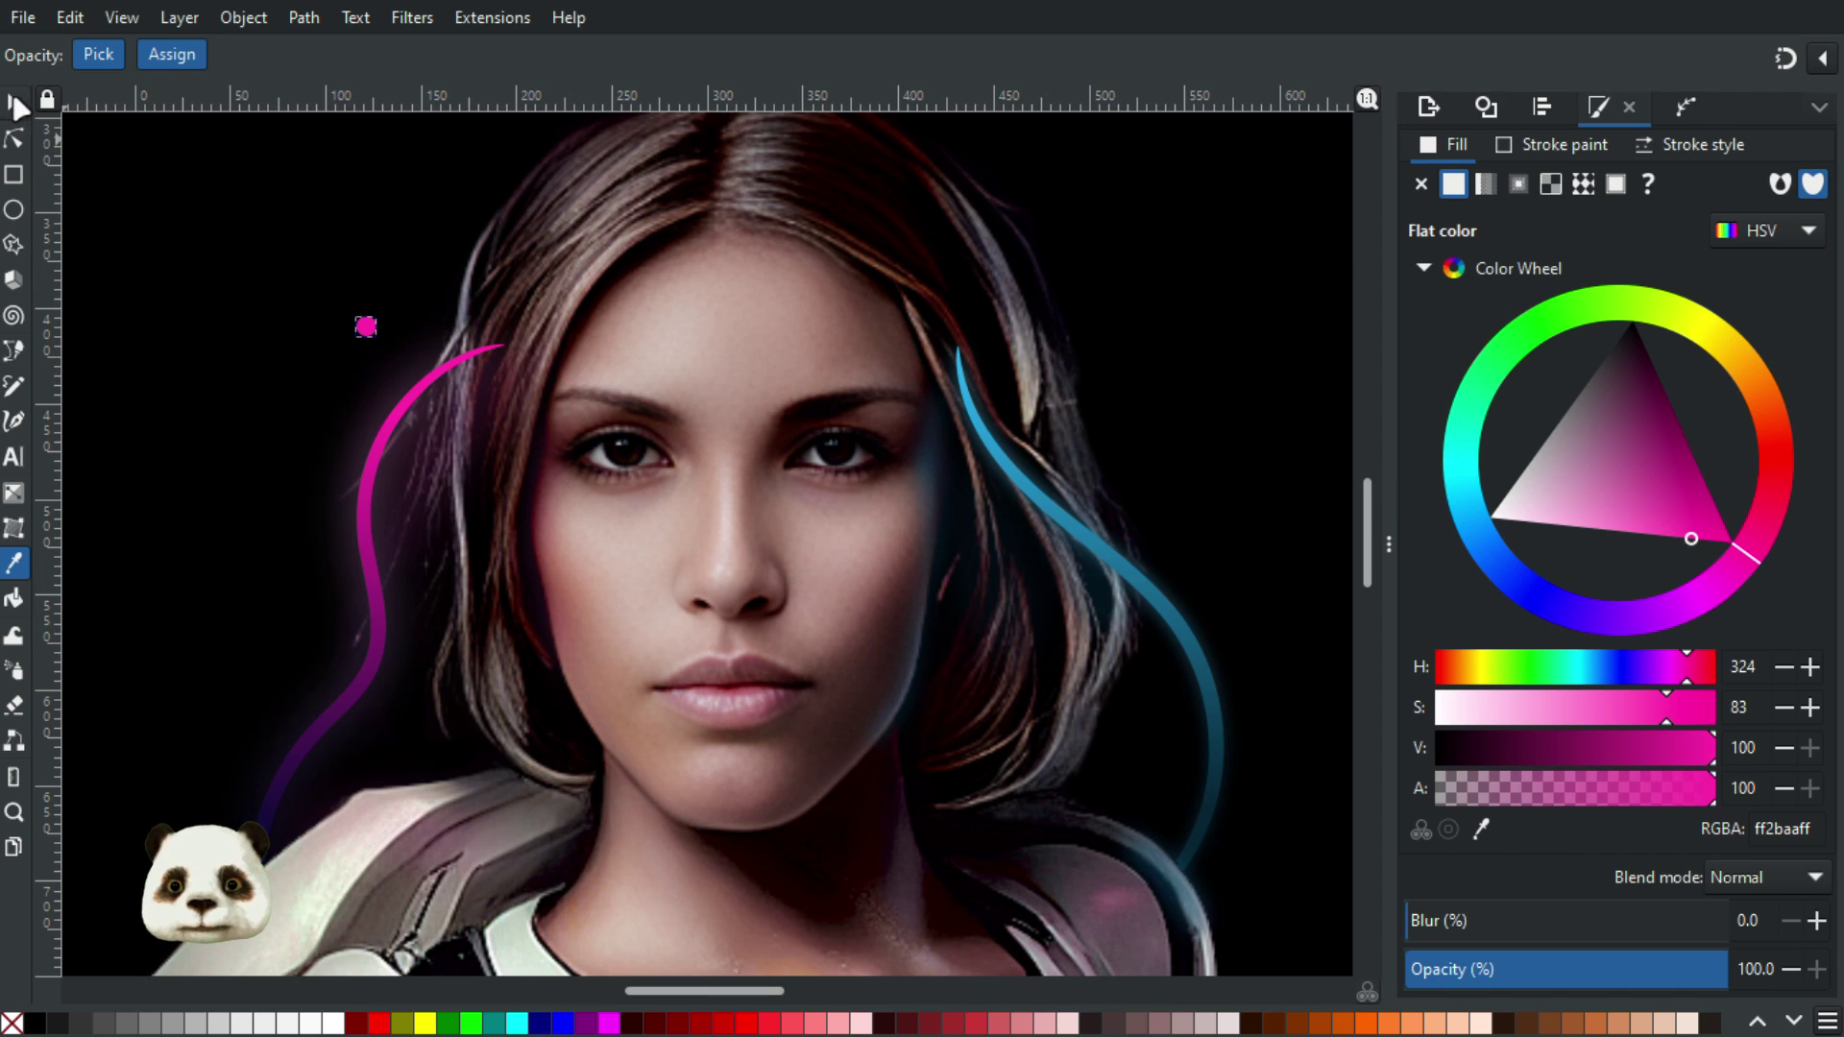
click(13, 102)
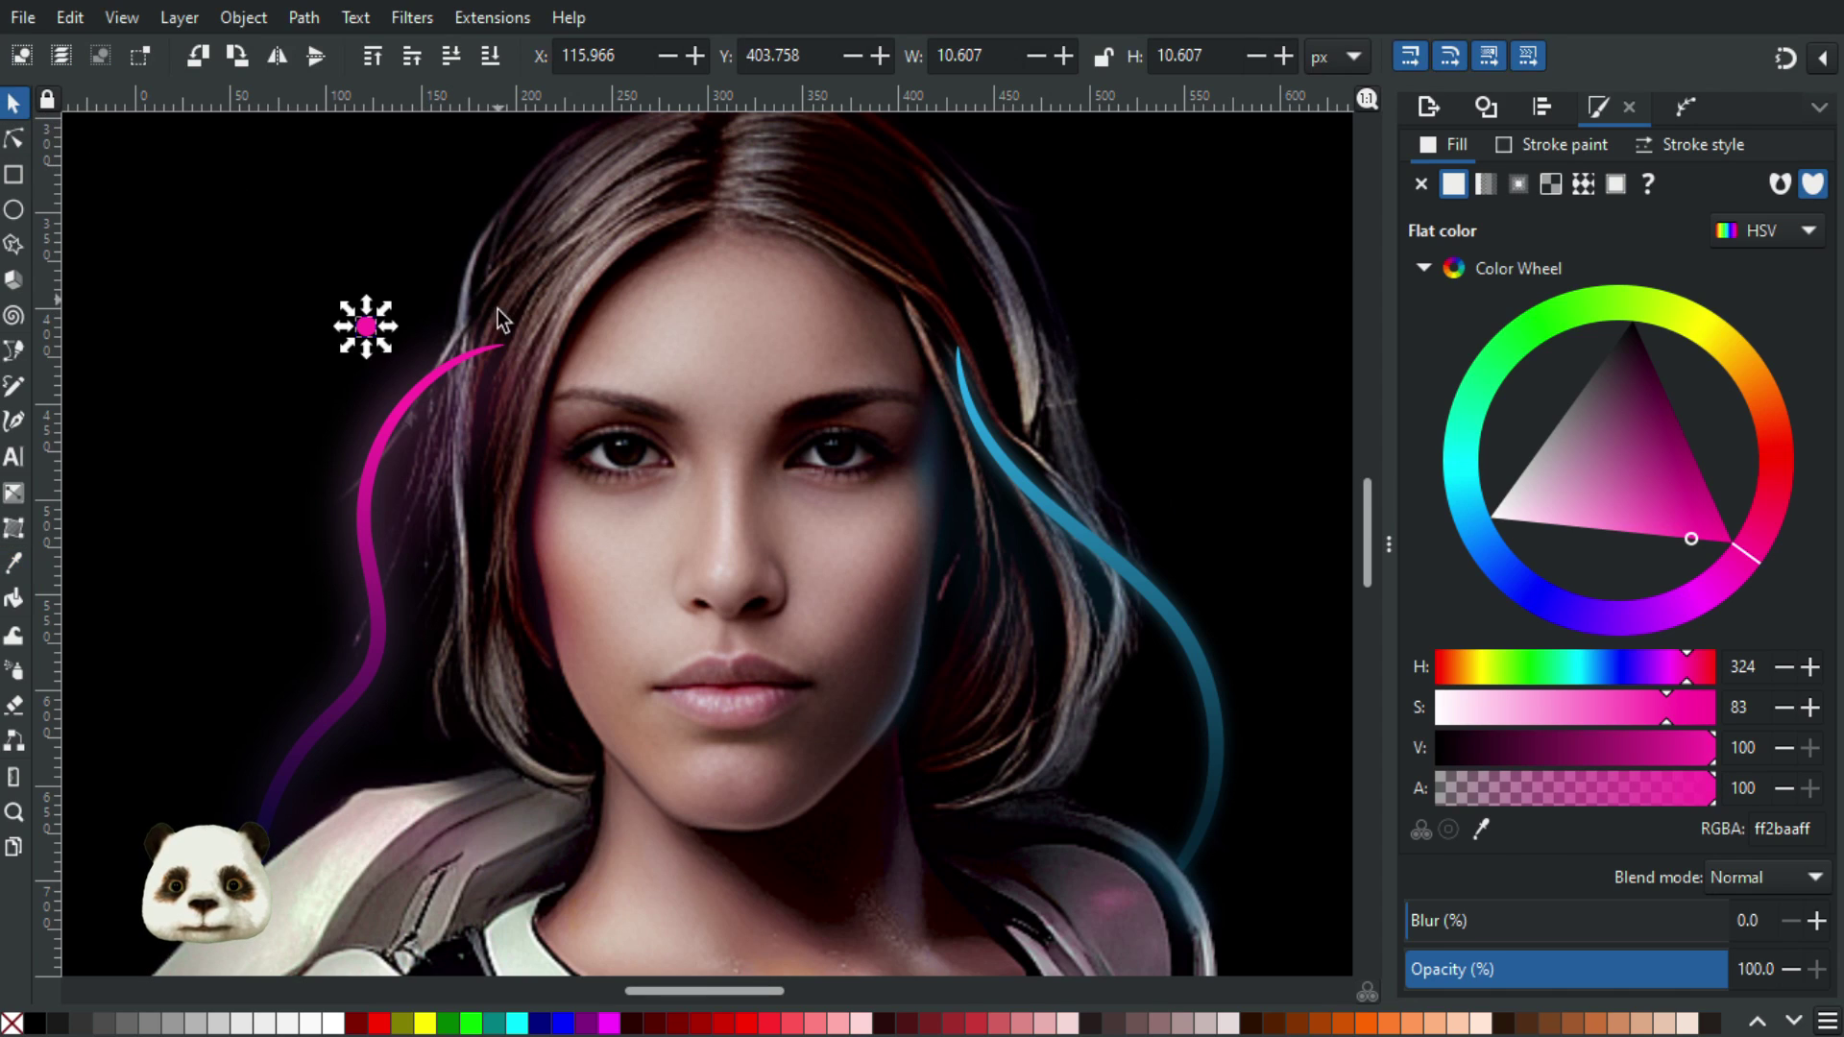
Give the pink dot a glow copy about 21 px wide with 50% blur, lighter pink fill ff55baff and 60% opacity
click(1504, 920)
click(1566, 920)
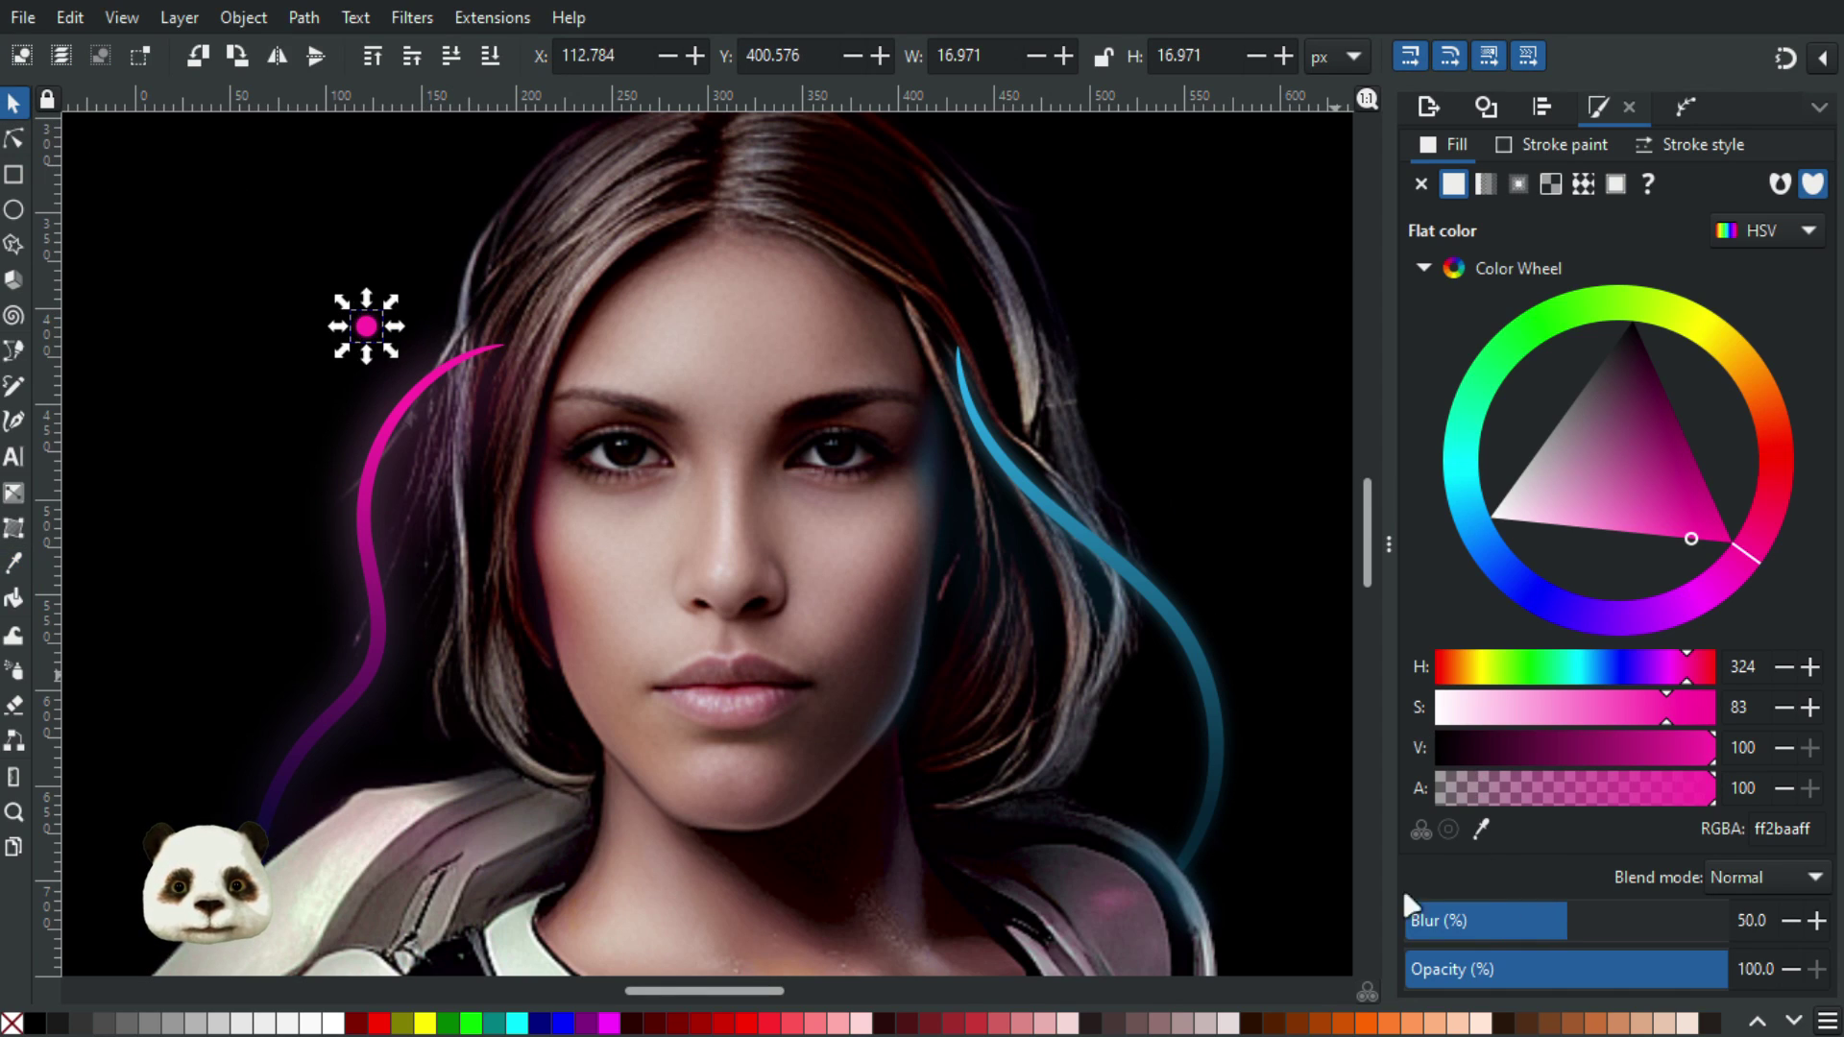
drag(1637, 708, 1623, 716)
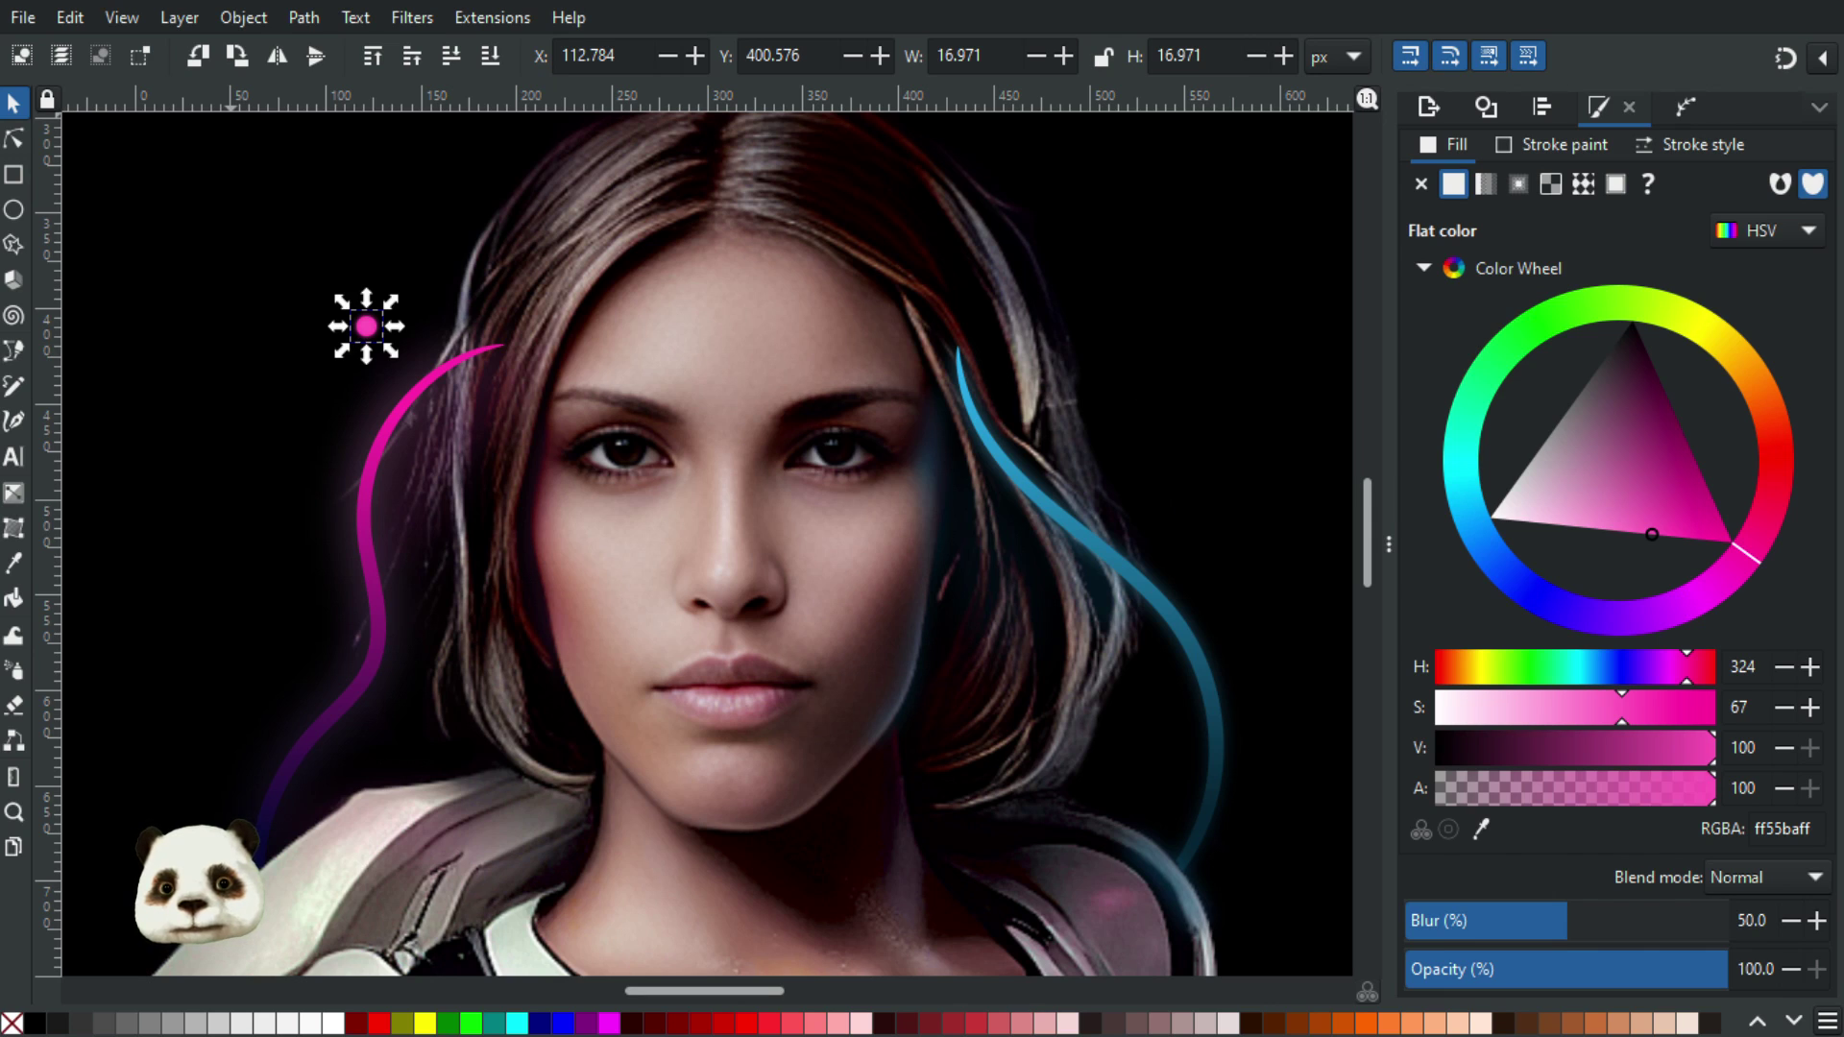
scroll(346, 232, up, 2)
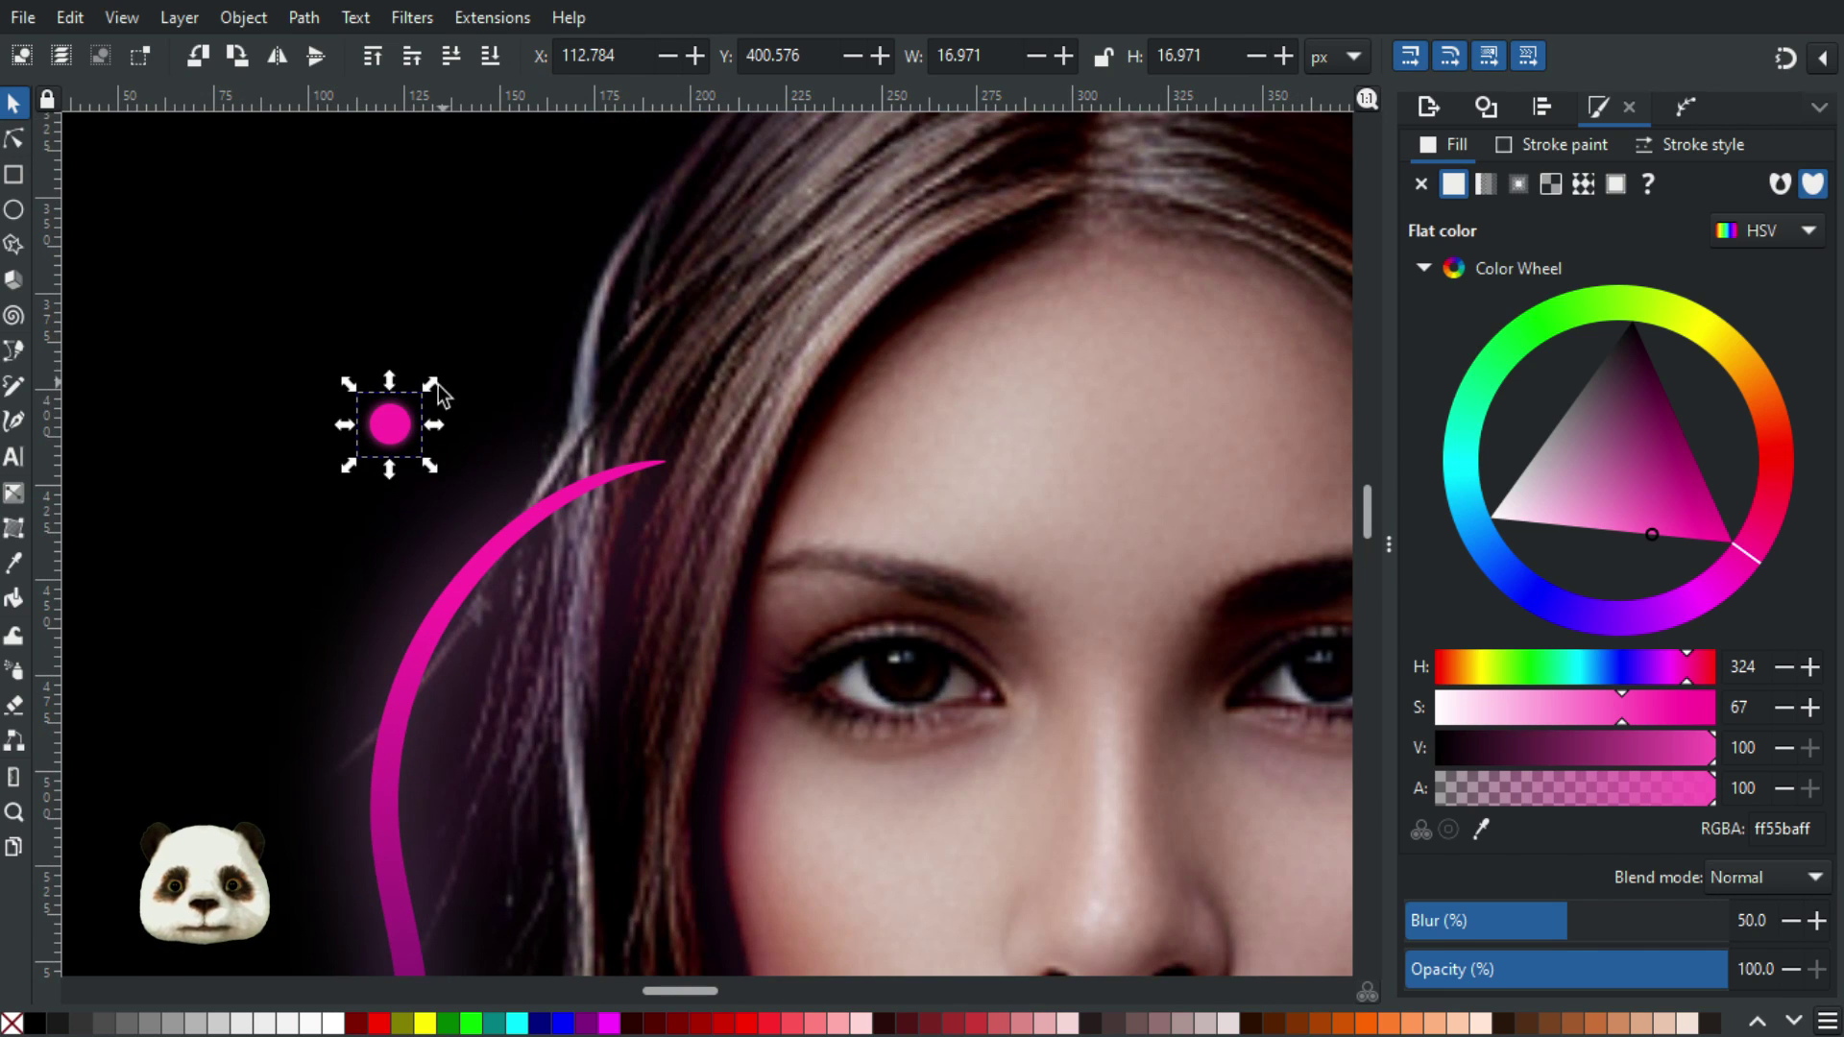
drag(438, 384, 444, 375)
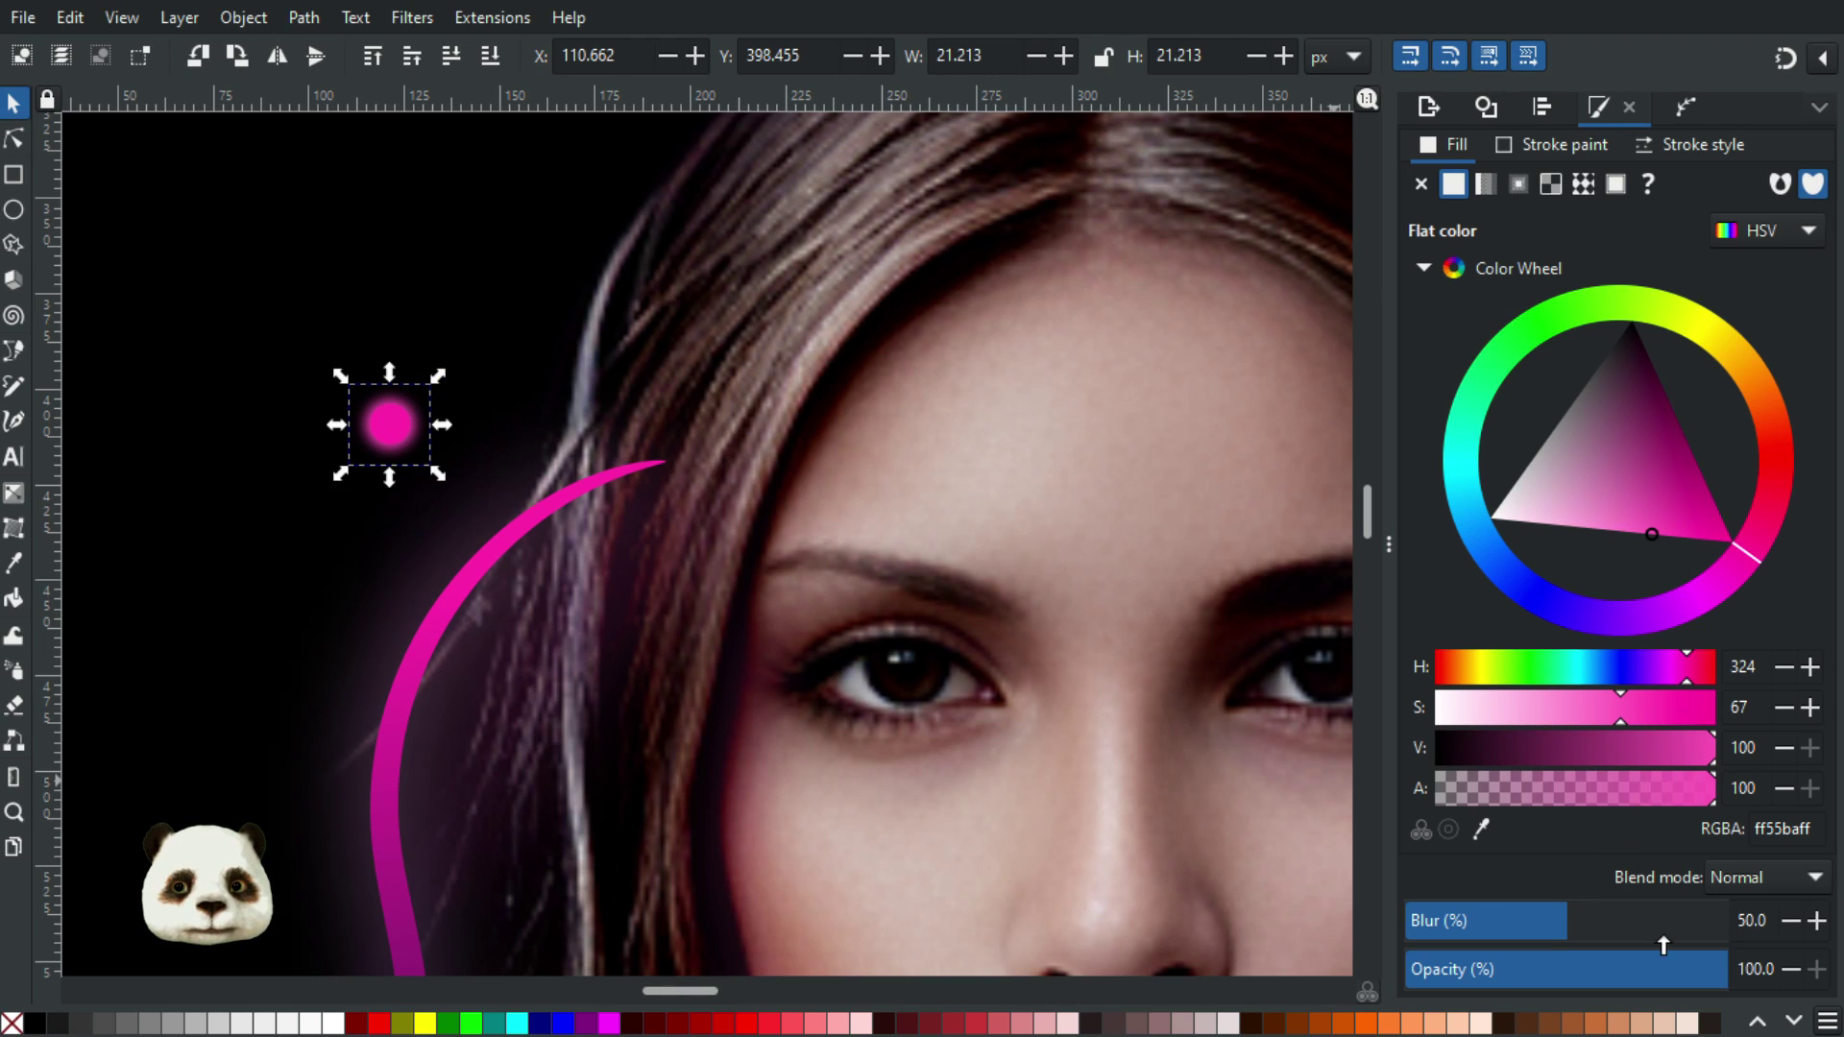
drag(1667, 978, 1584, 989)
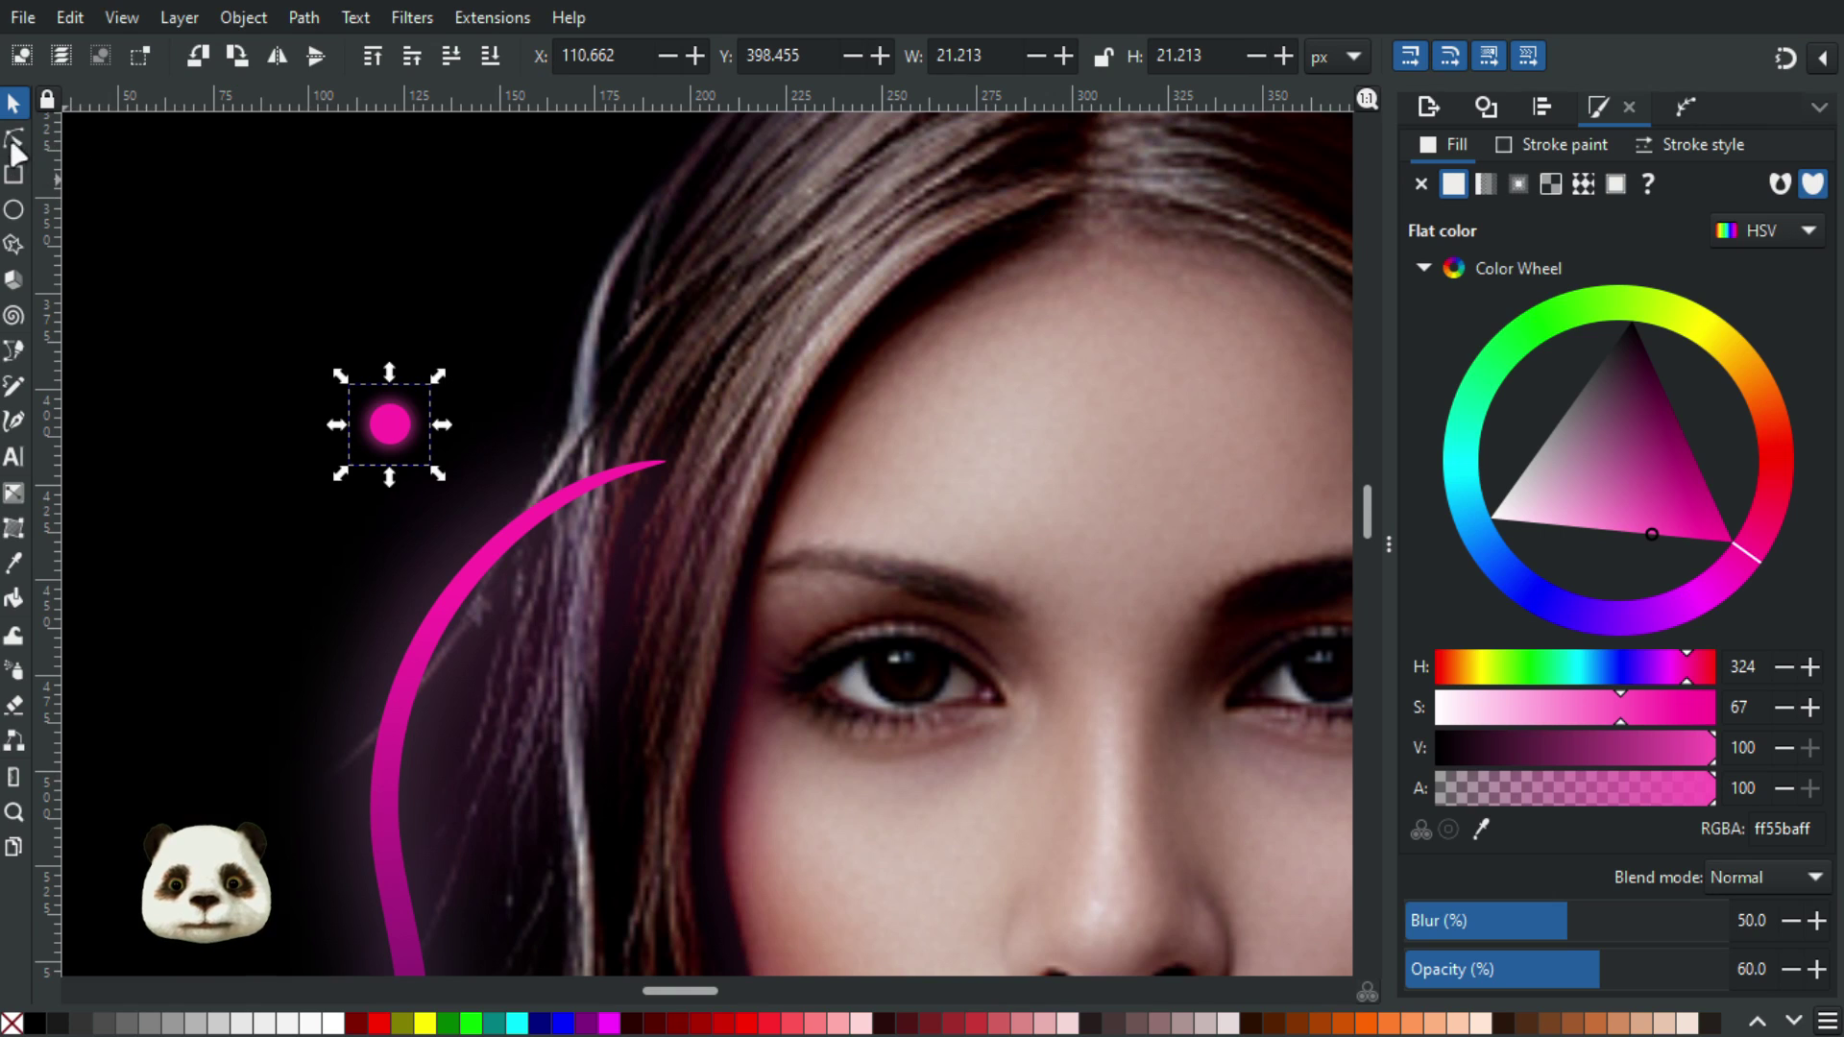
Group the pink dot with its glow and place a smaller duplicate, its core about 7 px wide, up and to the right
drag(291, 311, 496, 494)
key(ctrl+g)
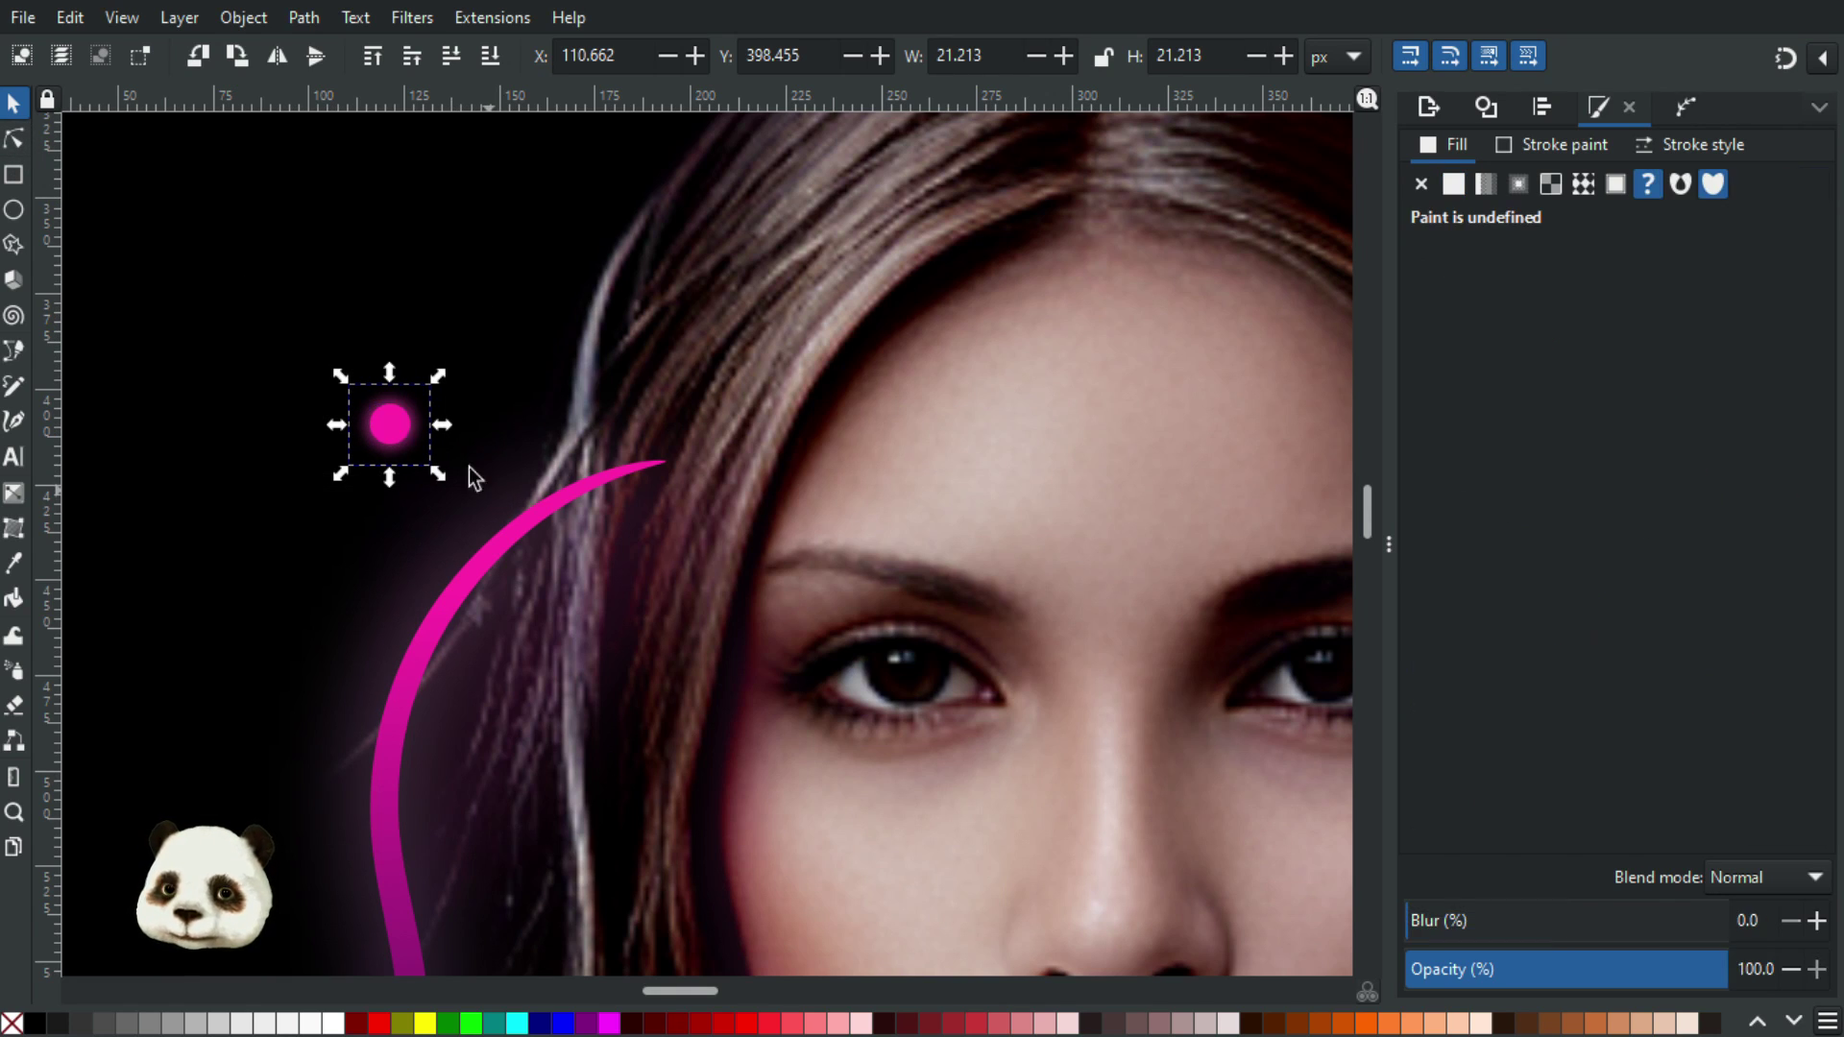
drag(392, 428, 374, 381)
key(ctrl+d)
click(458, 313)
Enlarge the glow around the smaller pink dot to about 16 px wide and deselect it
scroll(457, 313, up, 1)
double_click(358, 405)
click(336, 405)
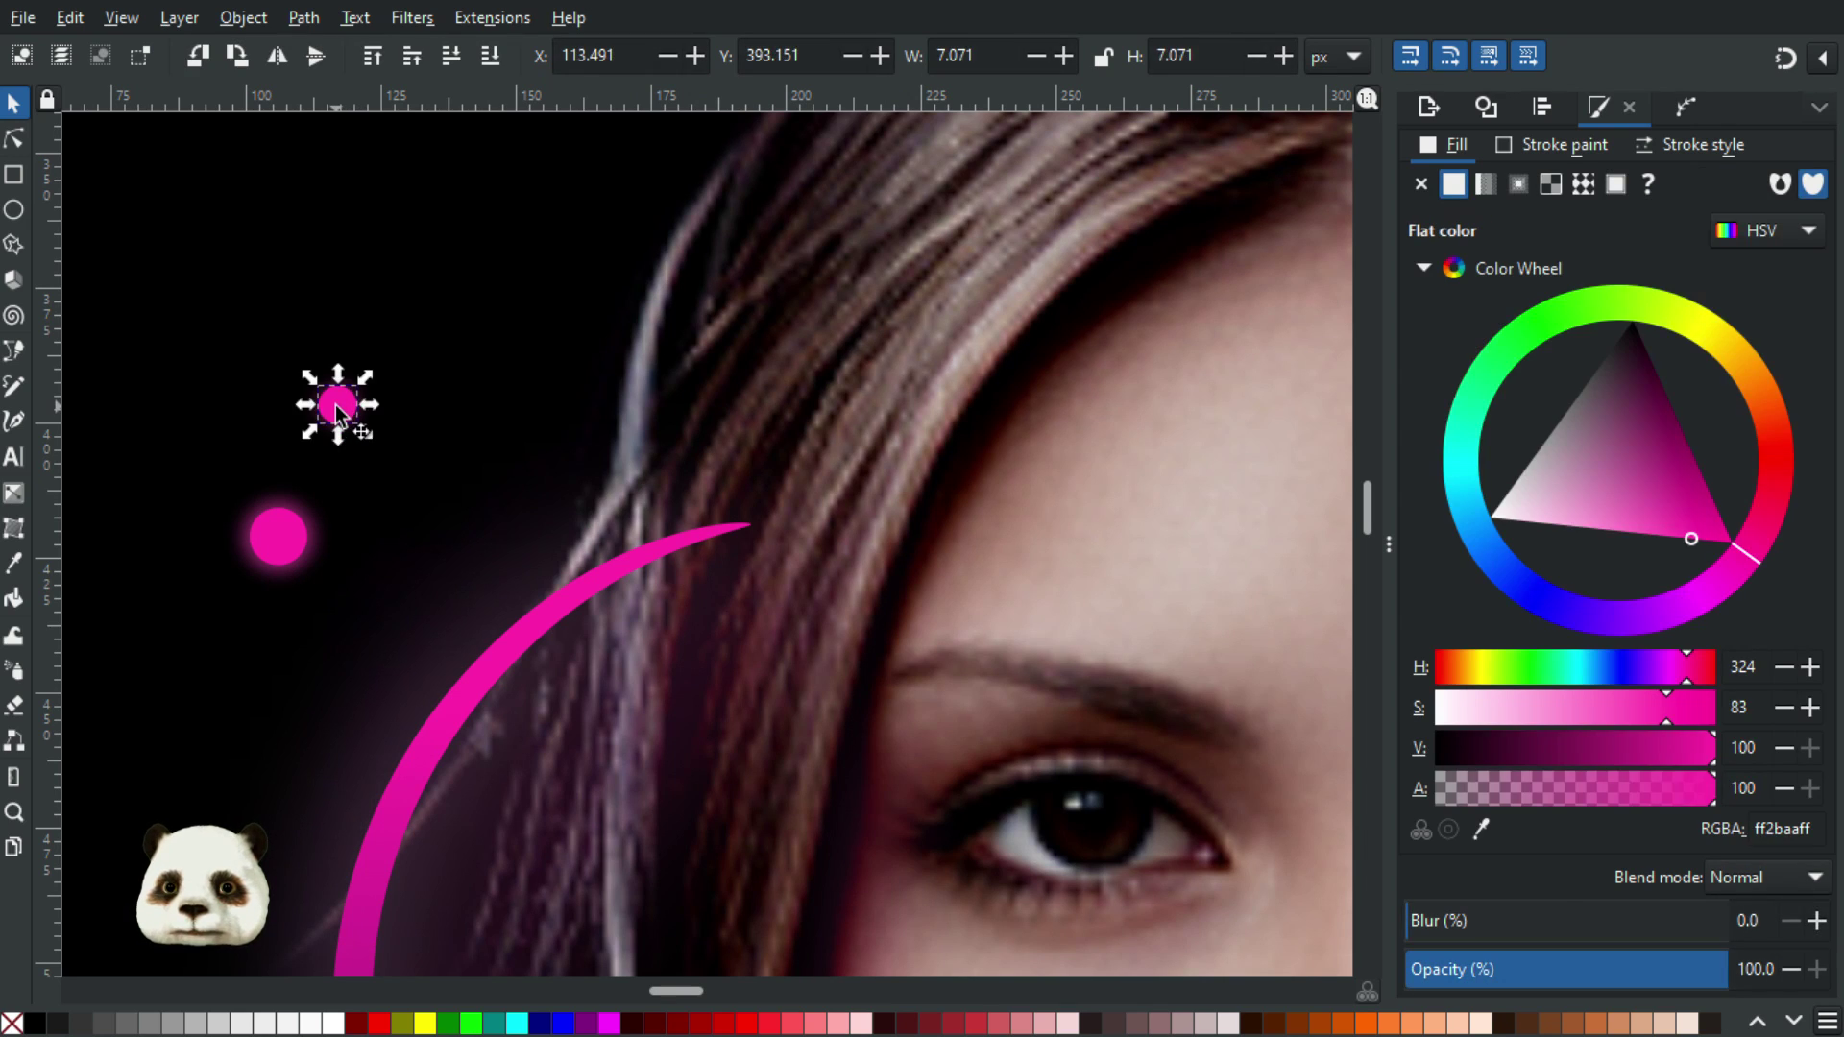
key(ctrl+shift+v)
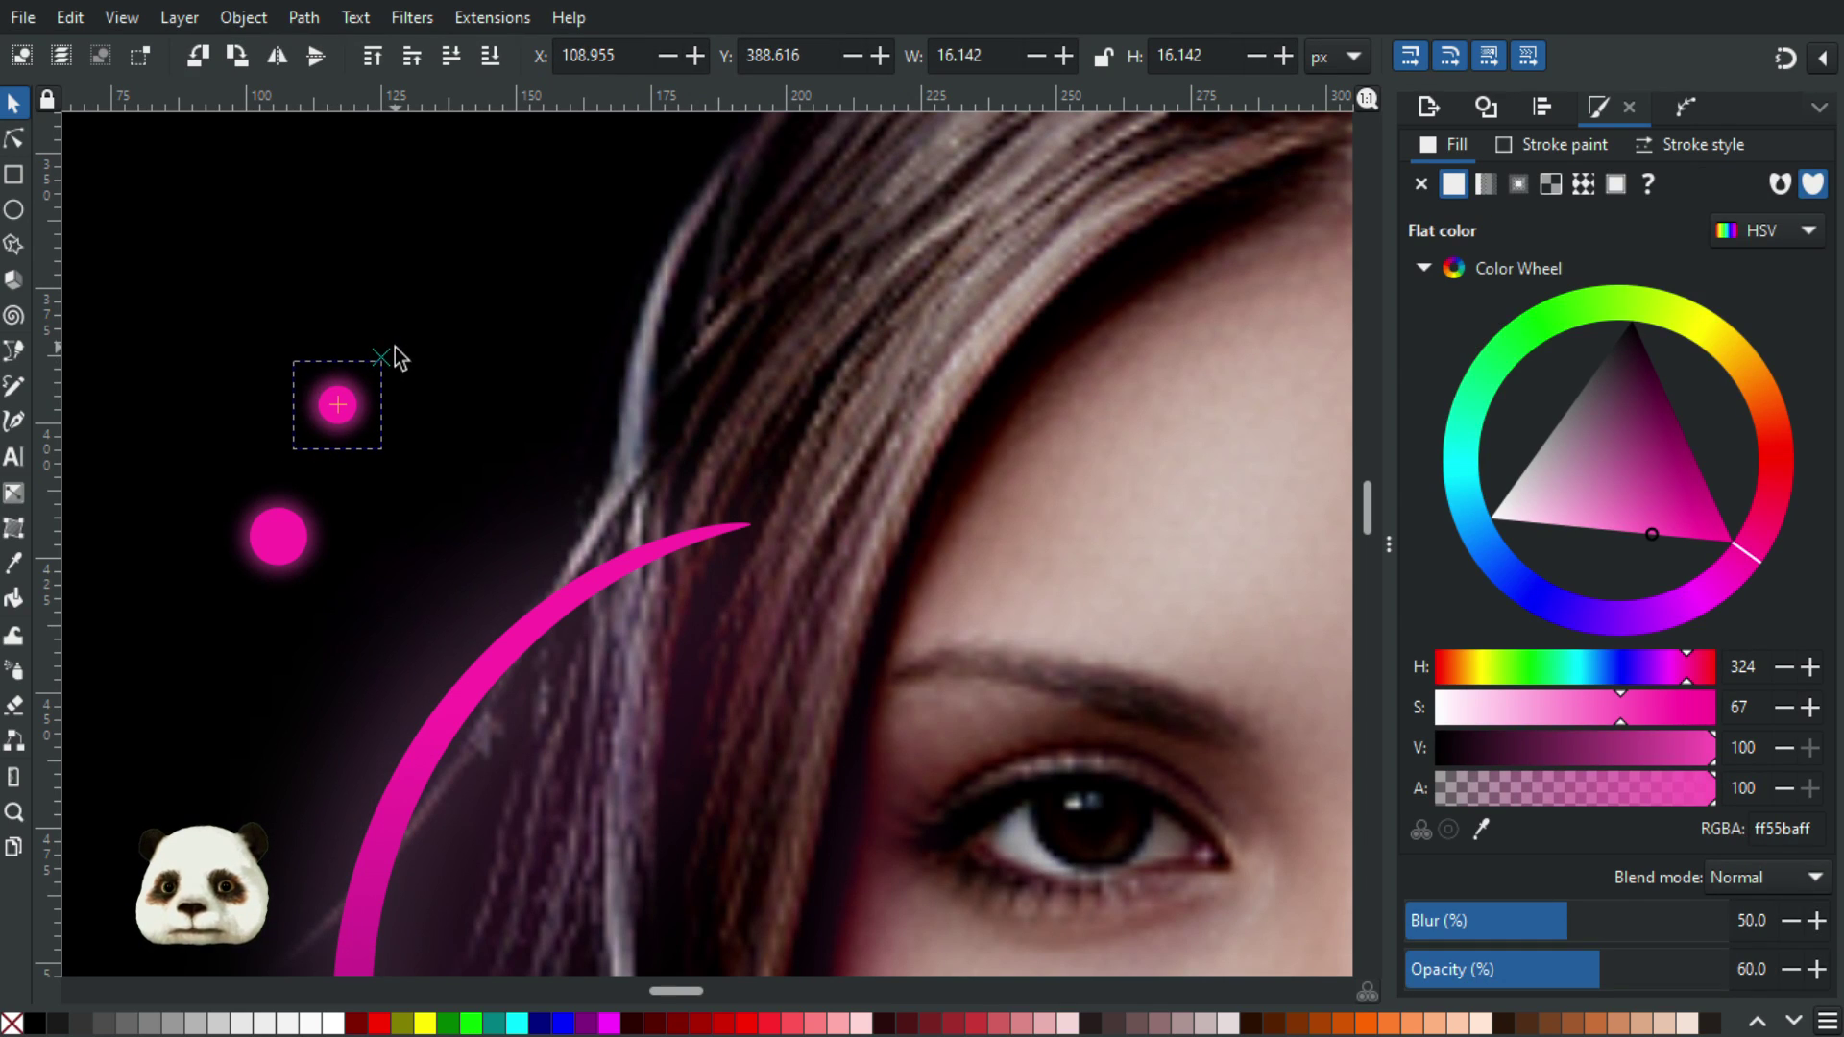
key(Escape)
scroll(480, 365, down, 4)
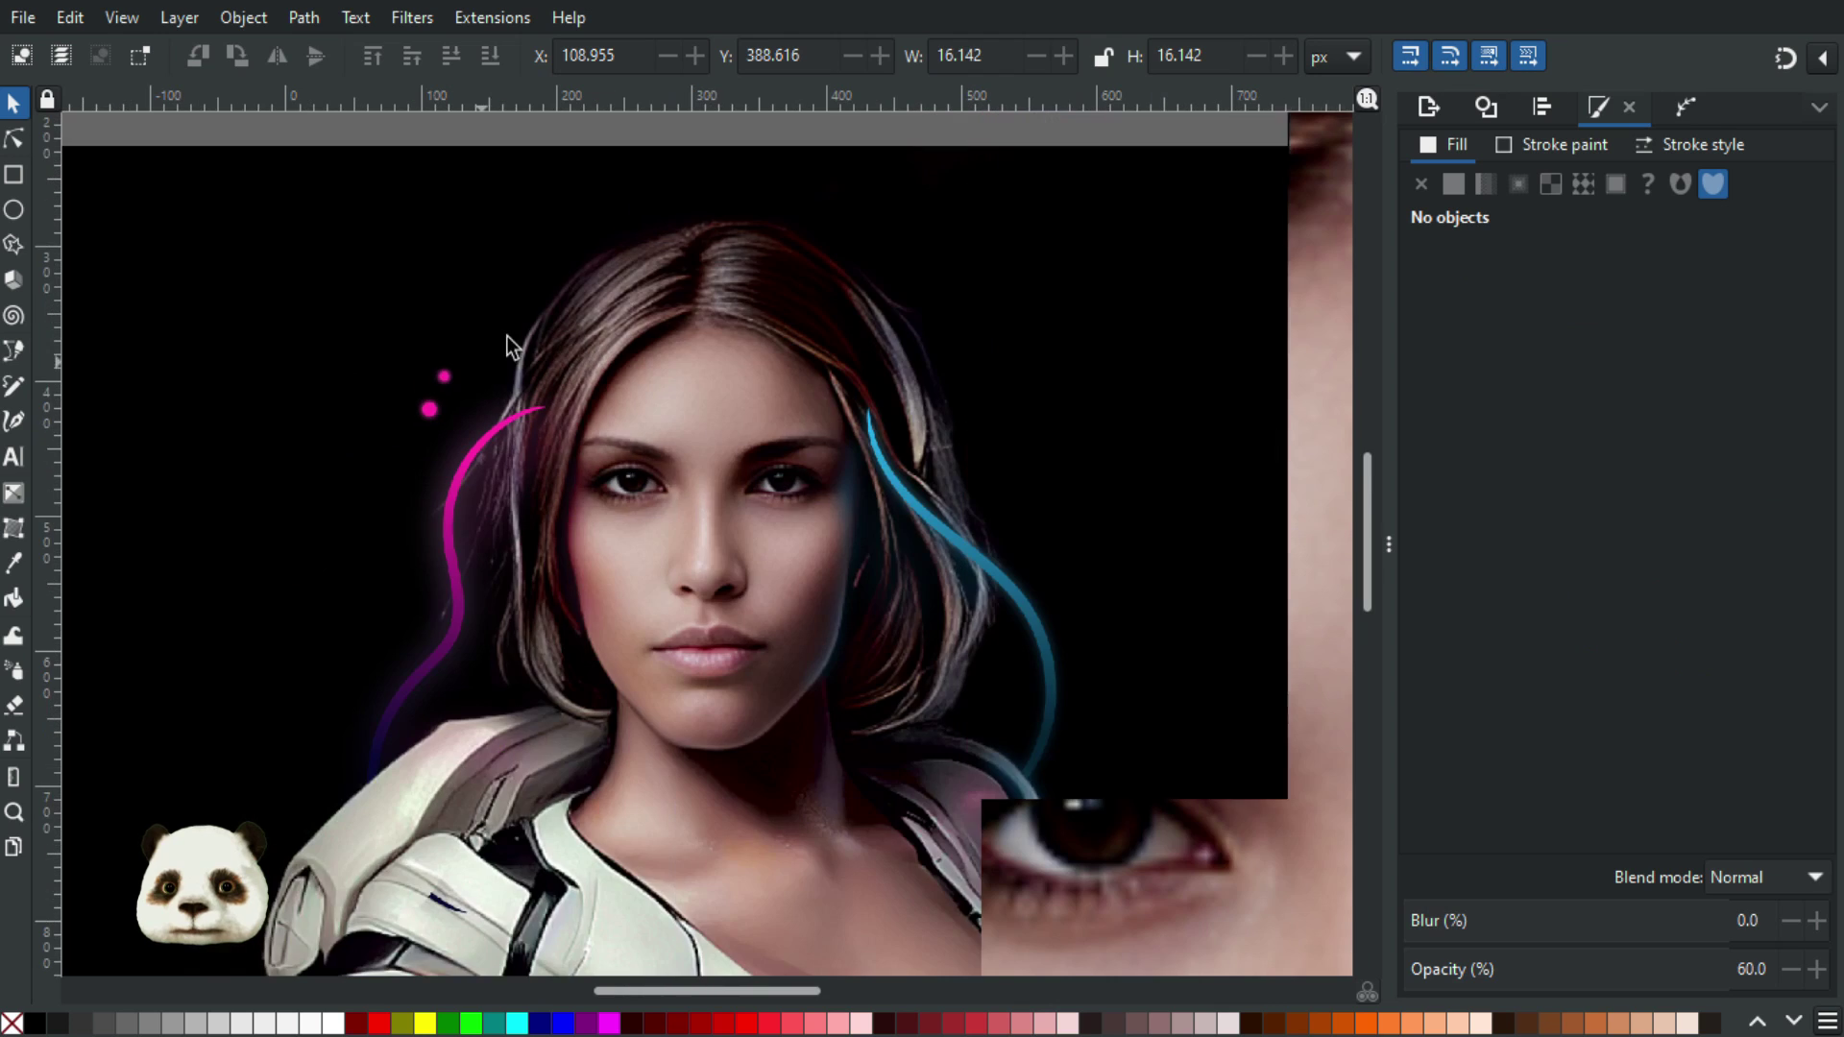
Group the smaller pink dot with its glow
scroll(532, 303, down, 2)
scroll(461, 390, up, 2)
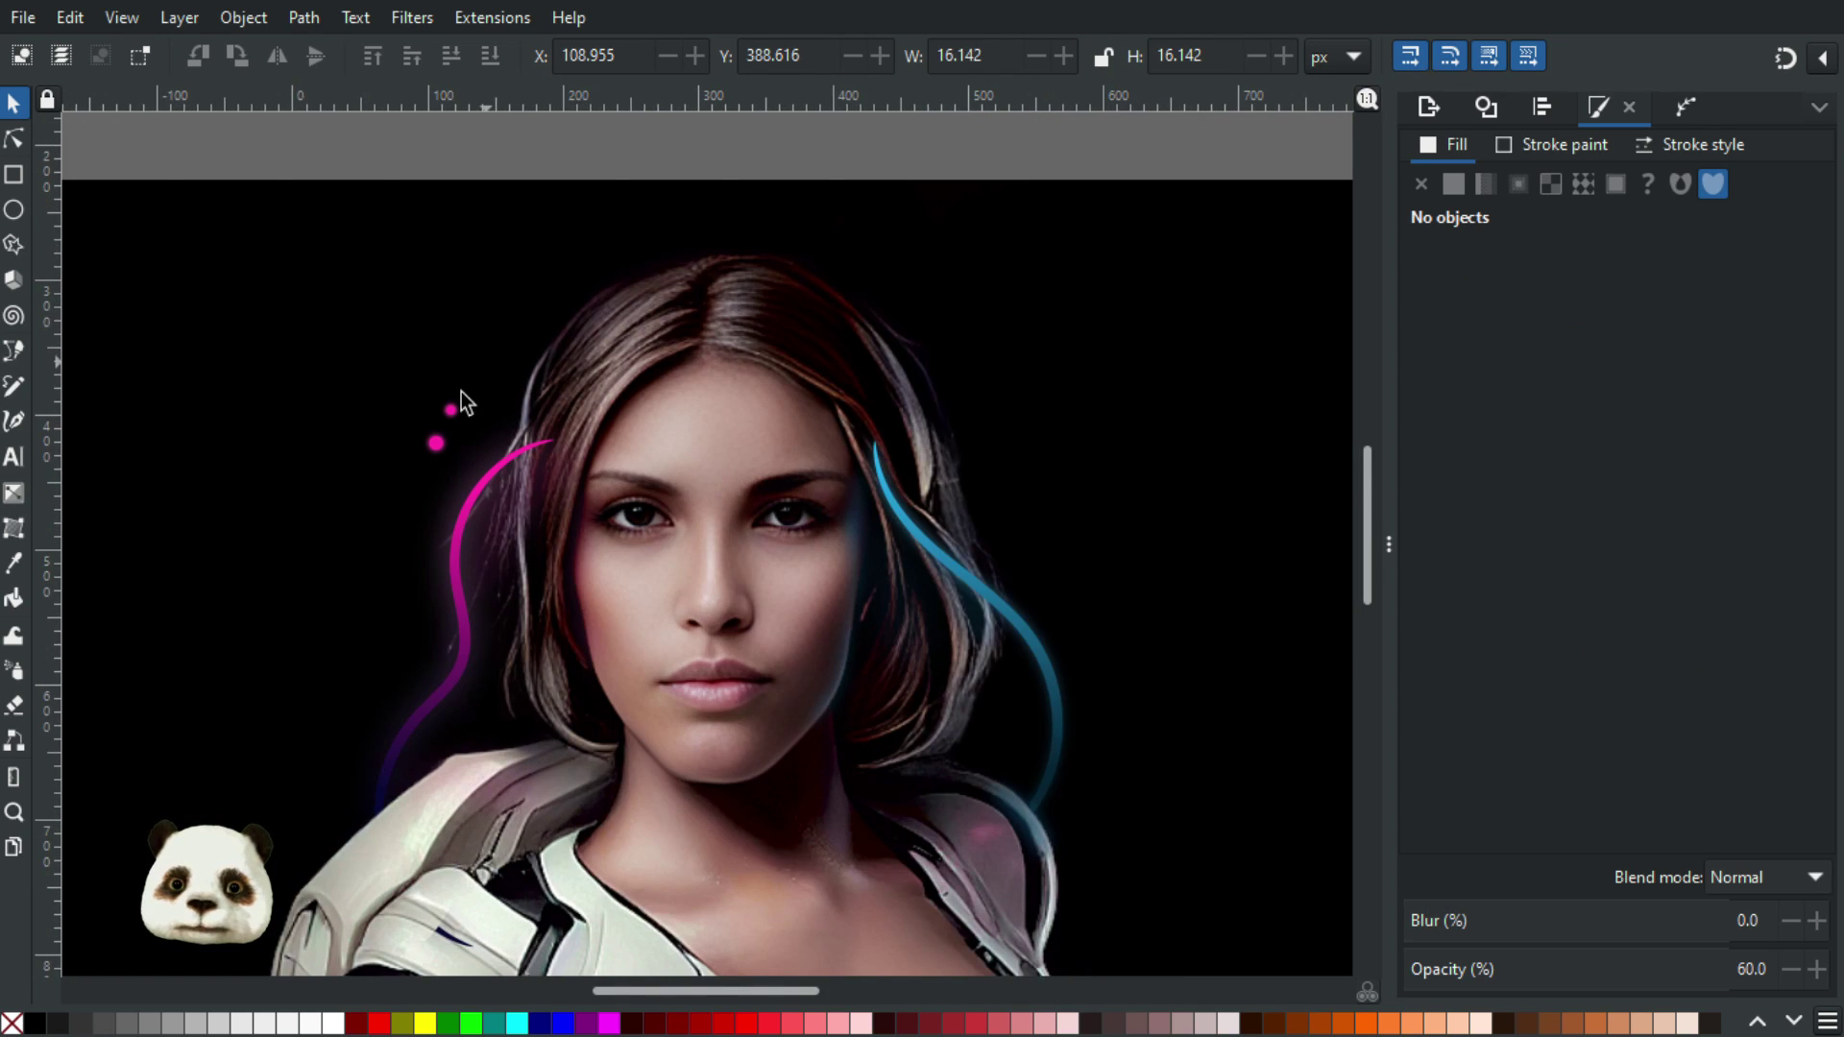
scroll(461, 390, up, 2)
drag(514, 363, 332, 557)
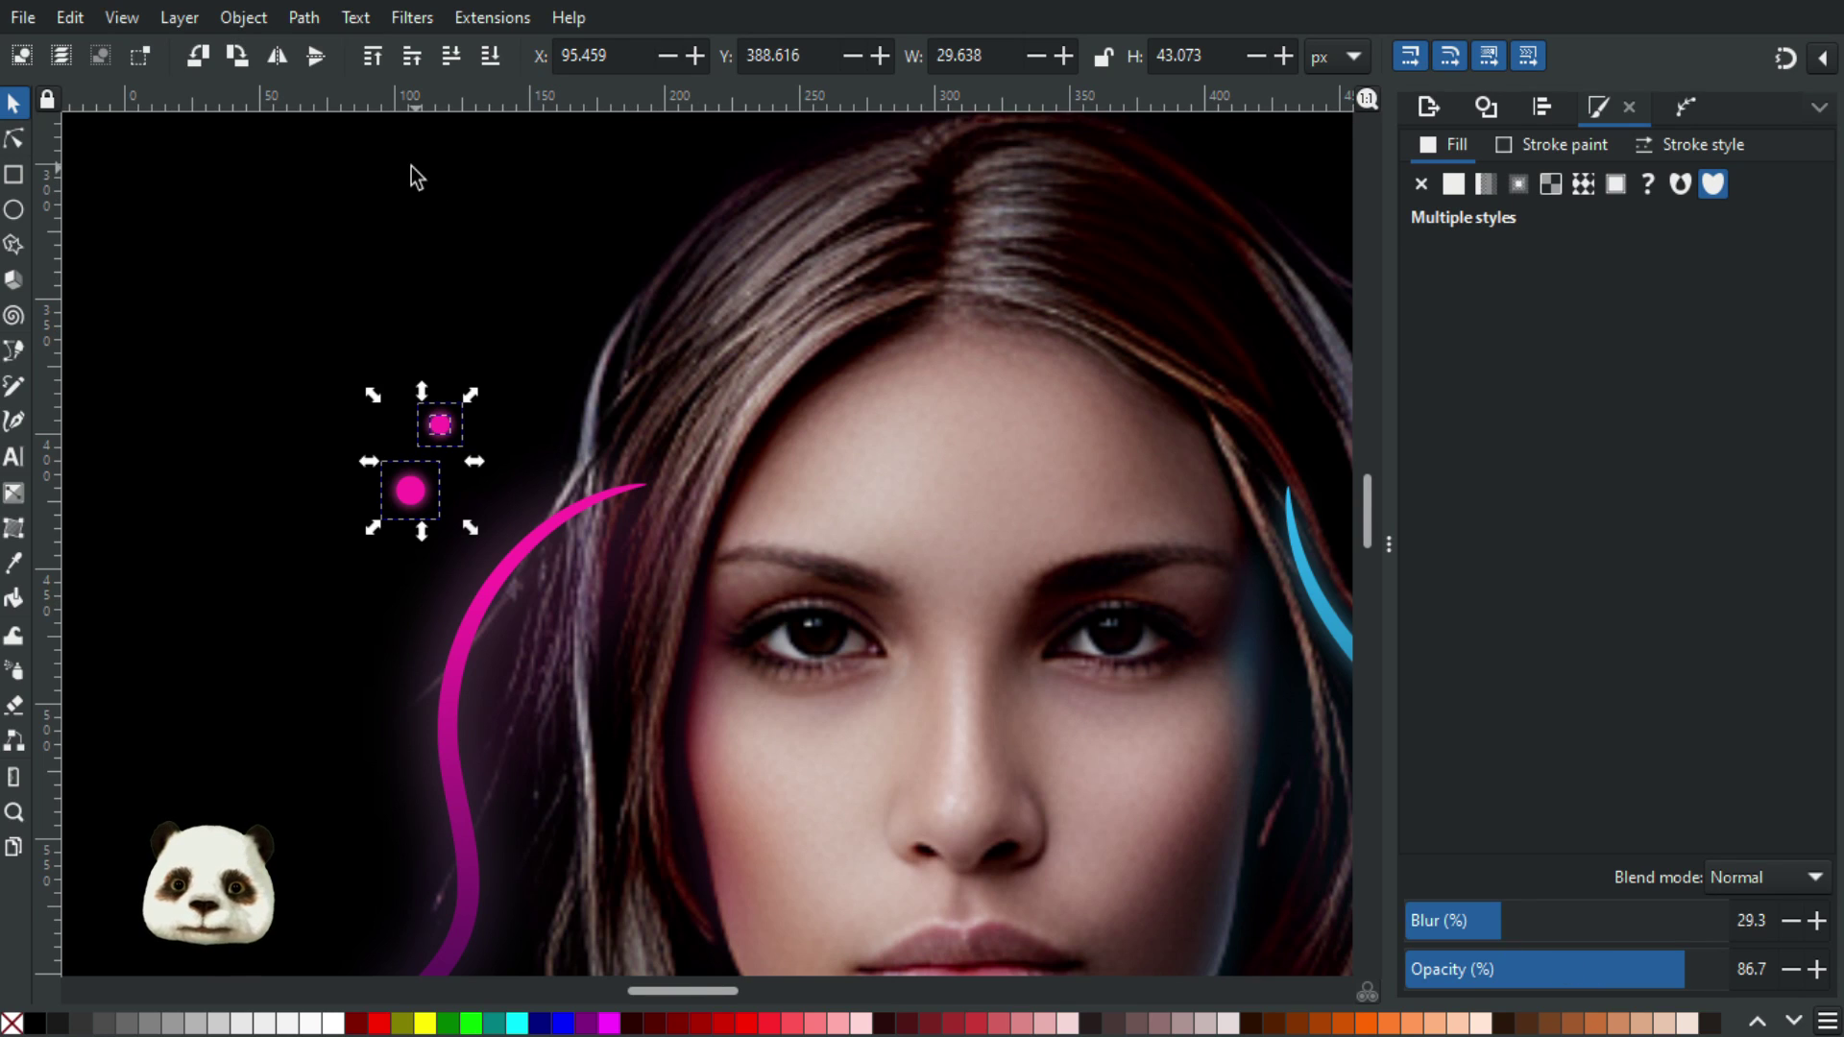
key(ctrl+z)
click(482, 359)
Set the opacity of both glowing pink dot groups to 70% and deselect them
drag(491, 362, 327, 551)
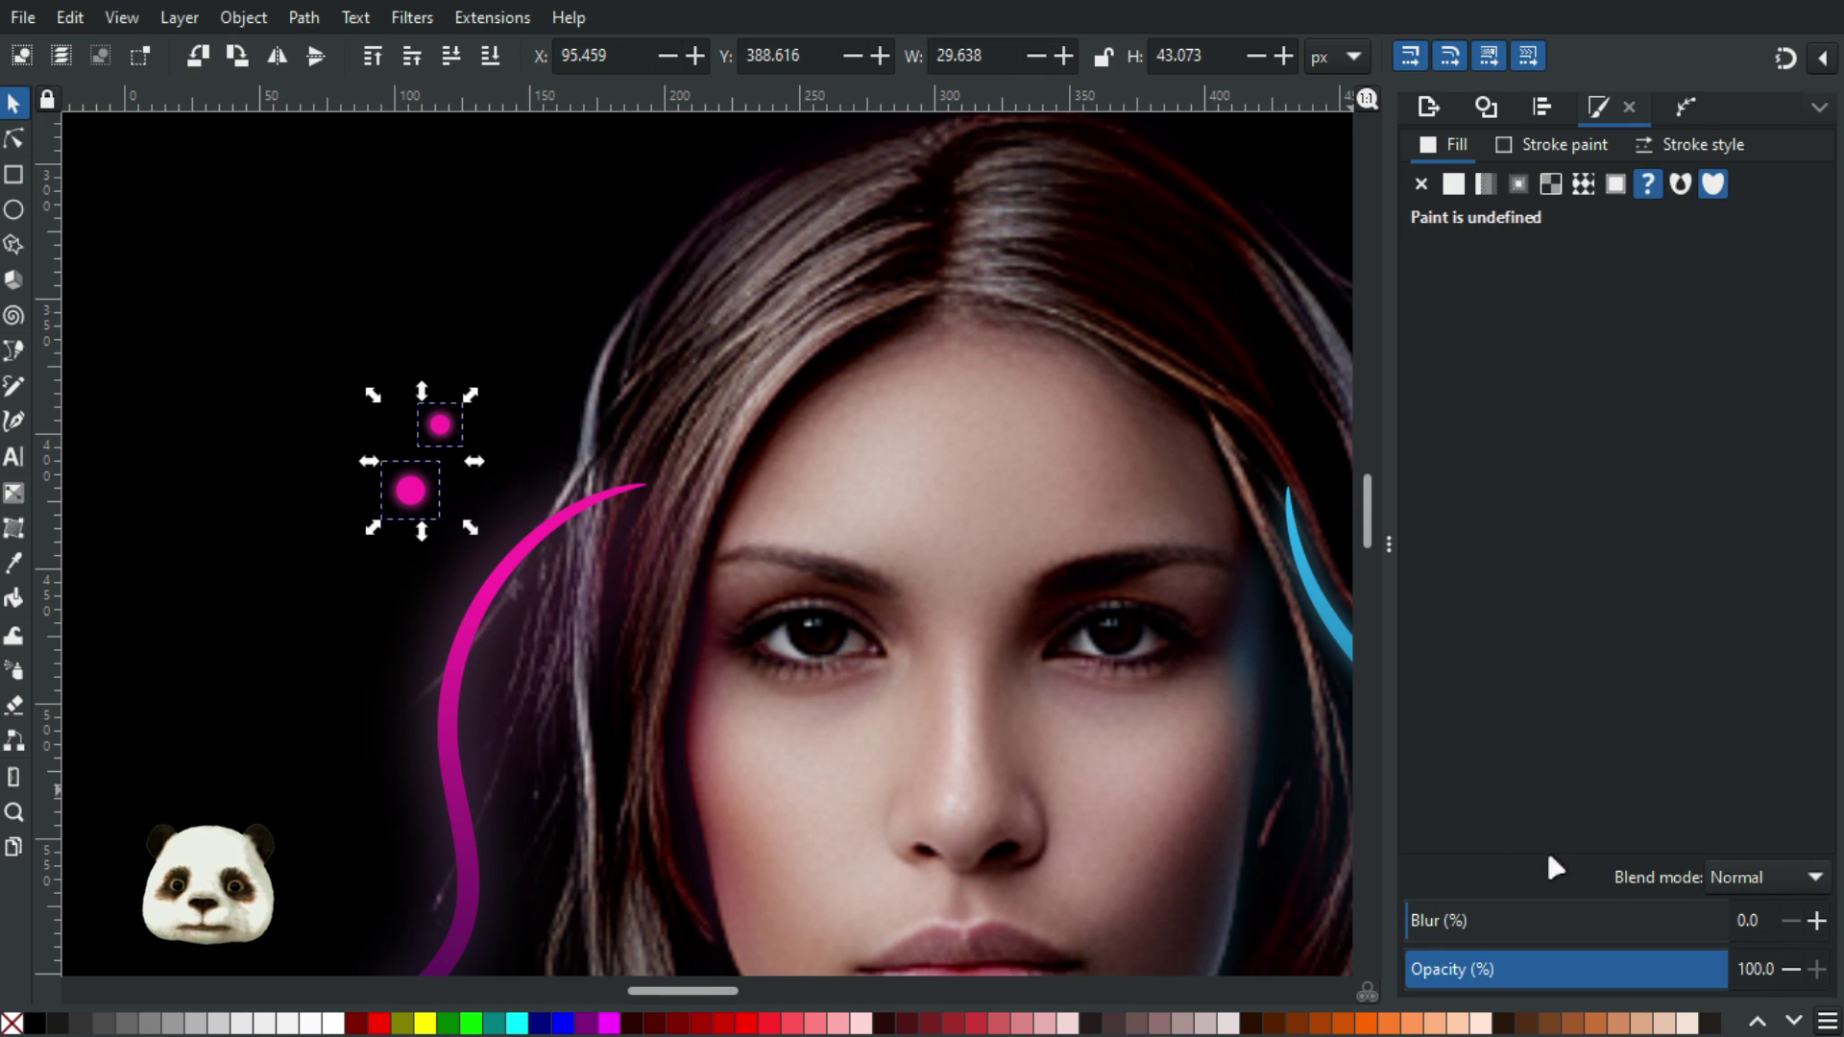
click(1596, 970)
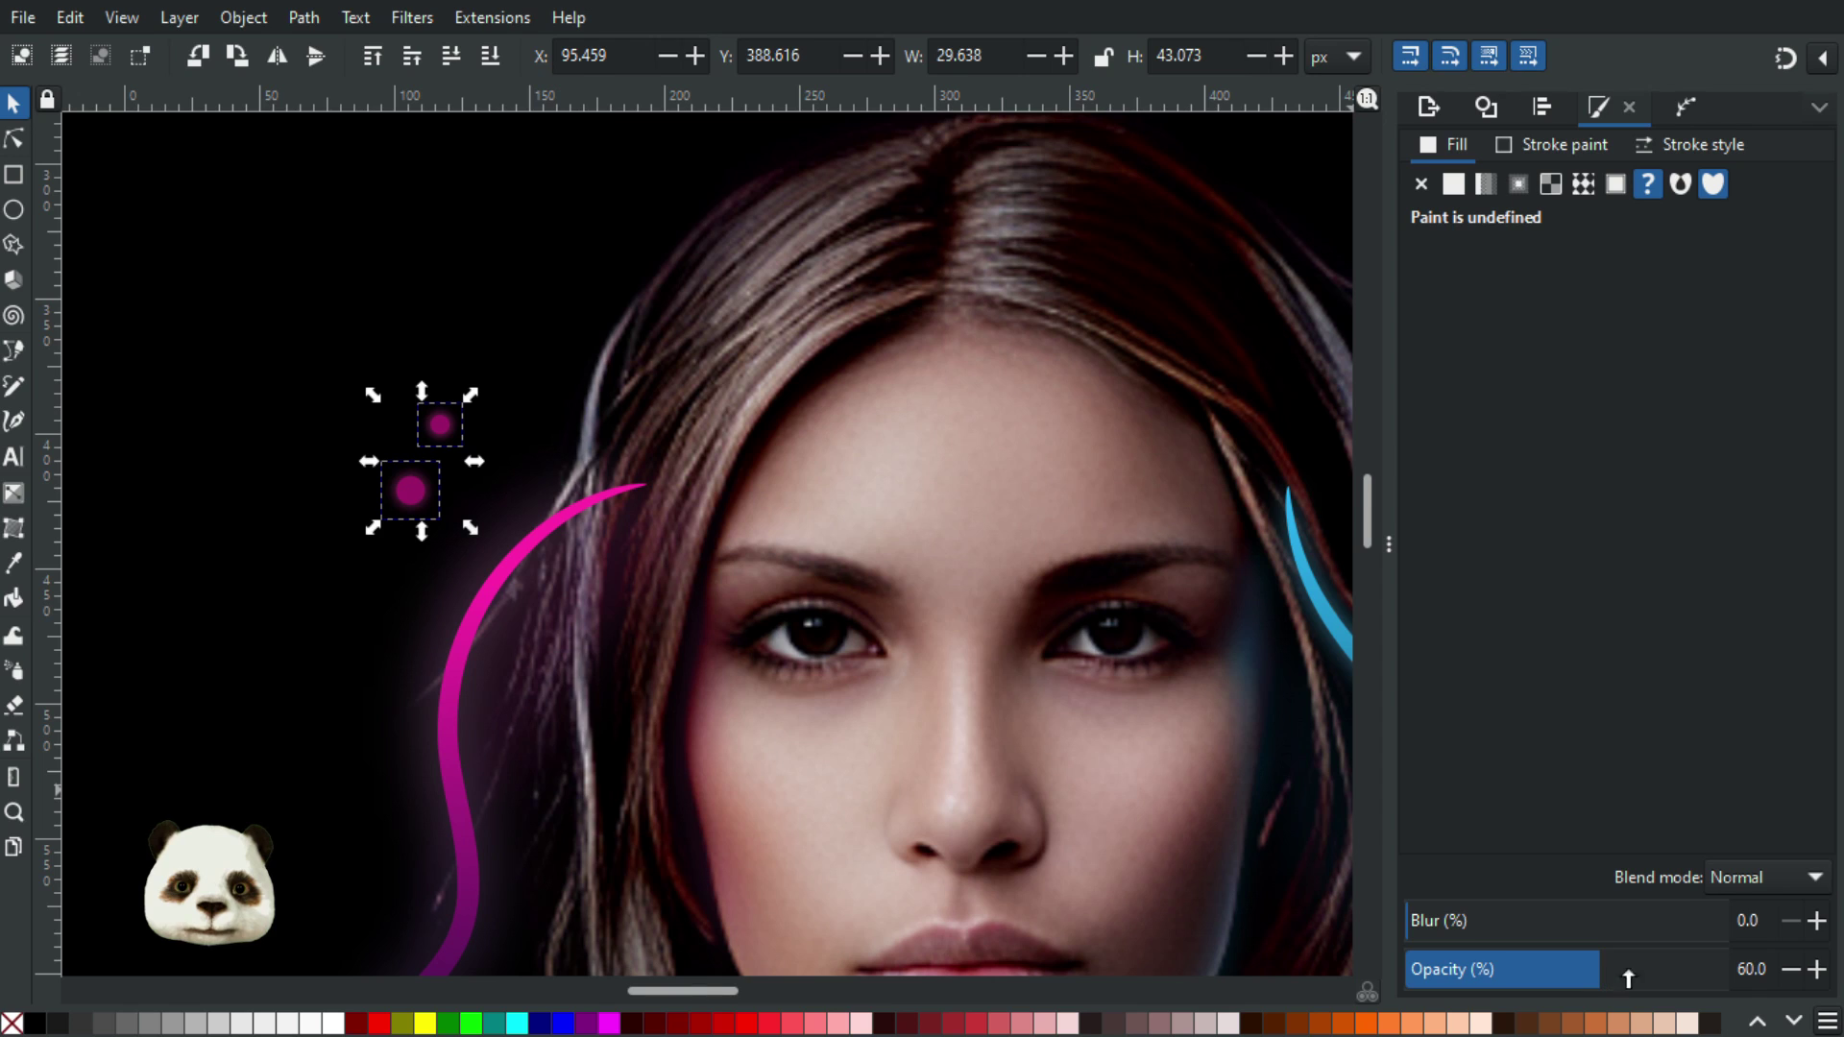
click(1651, 977)
click(1629, 978)
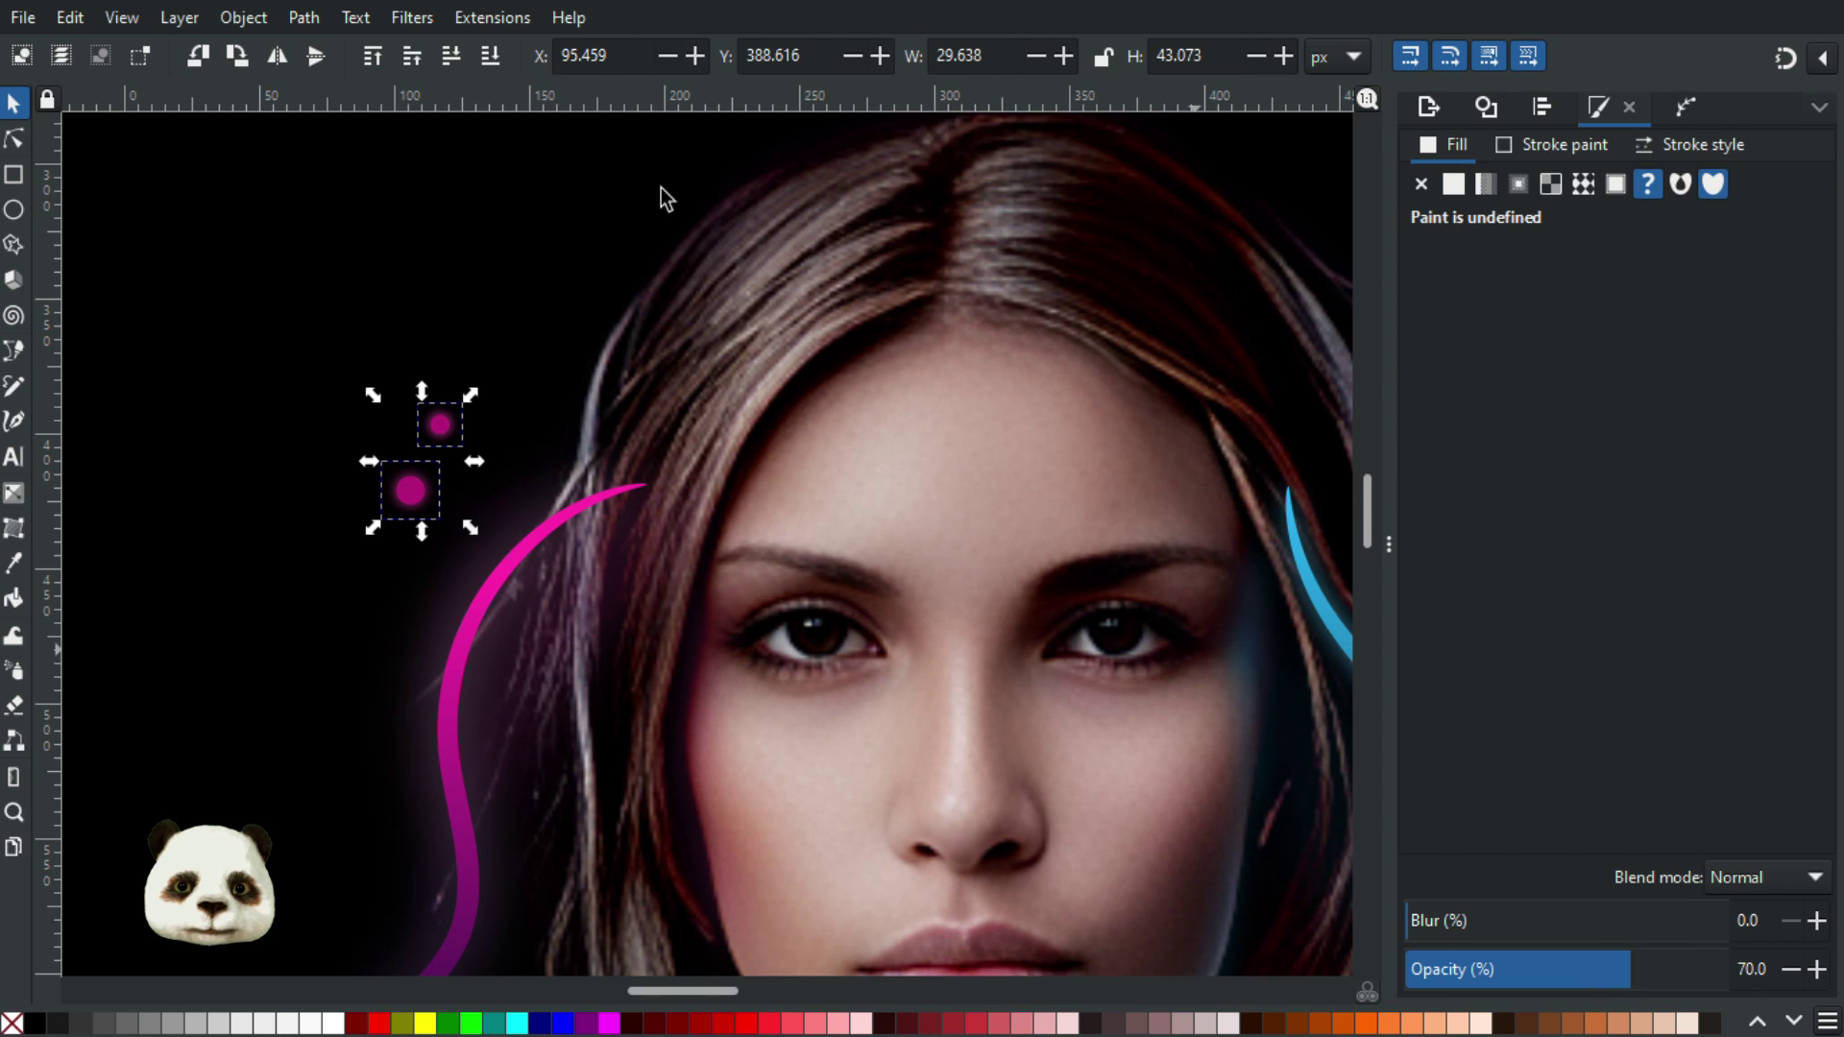
click(568, 194)
Reshape the blurred pink reflection on the hair by moving its outer-edge node slightly up and its top node closer to the pink strand's tip
scroll(568, 194, down, 6)
scroll(724, 177, up, 2)
drag(731, 216, 824, 365)
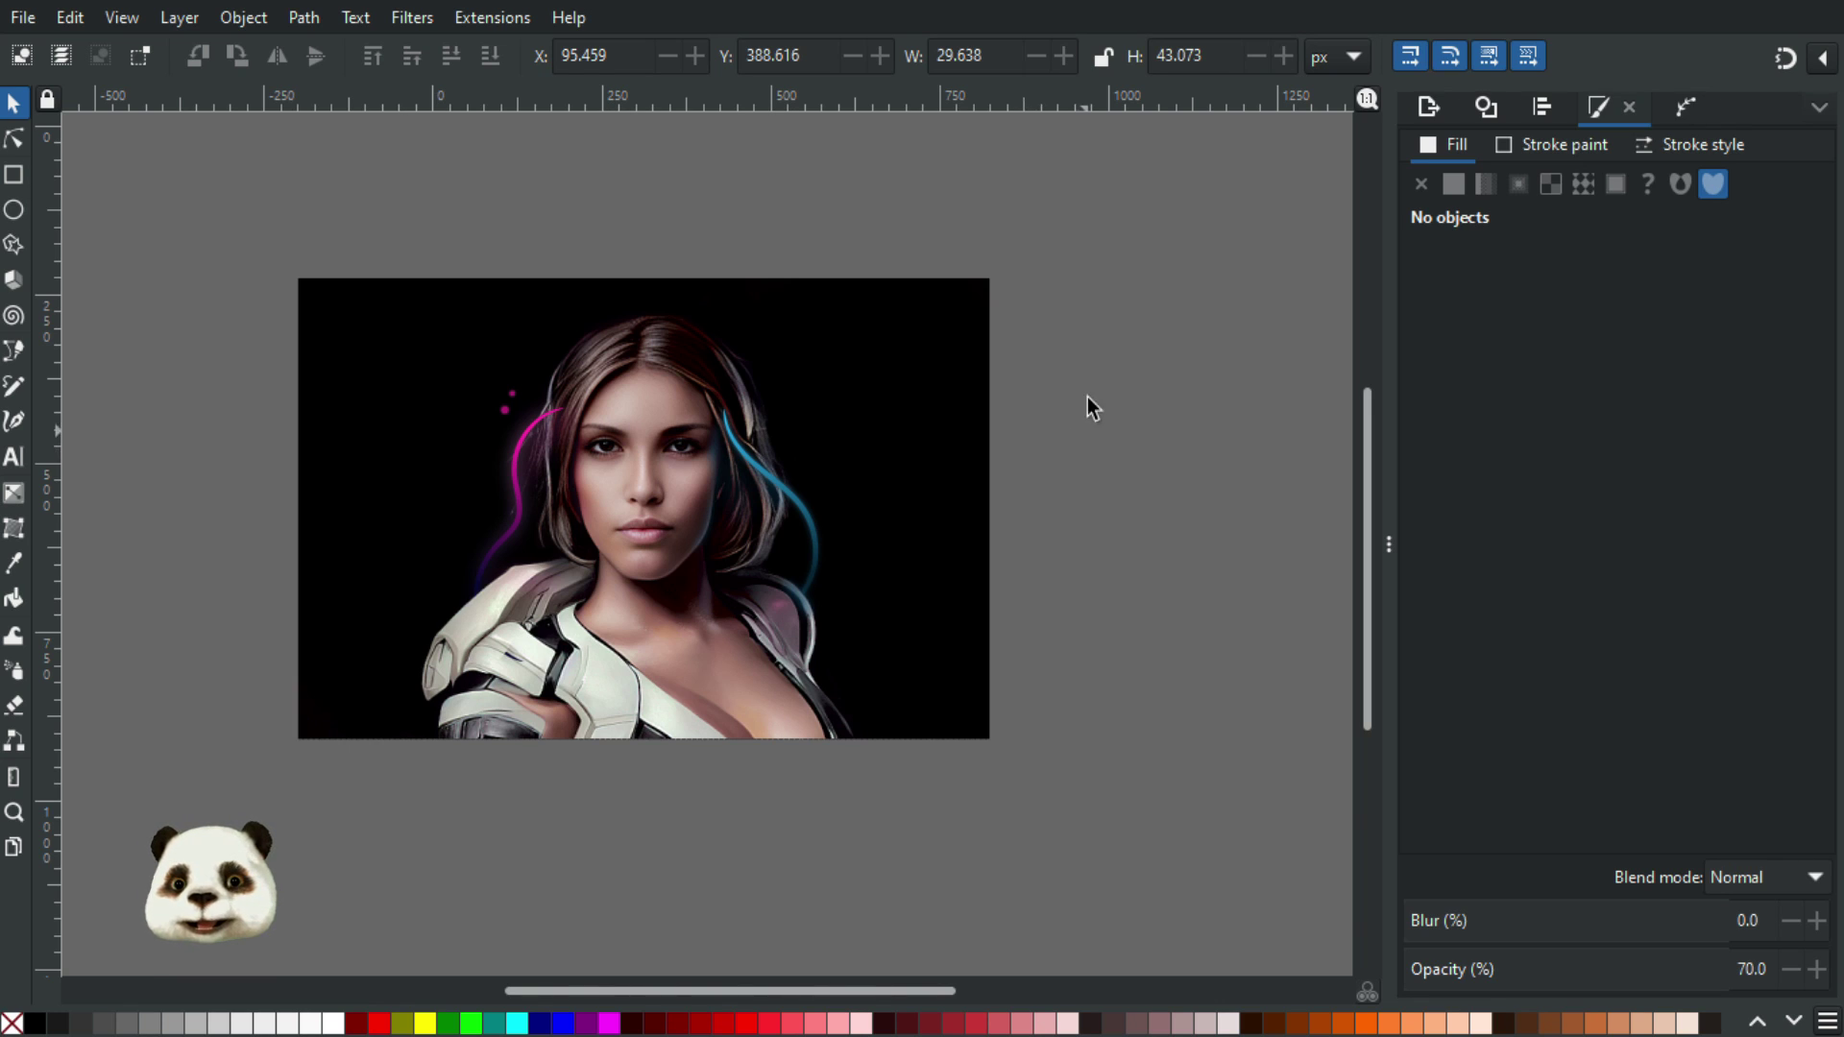
ctrl+scroll(415, 331, up, 3)
key(n)
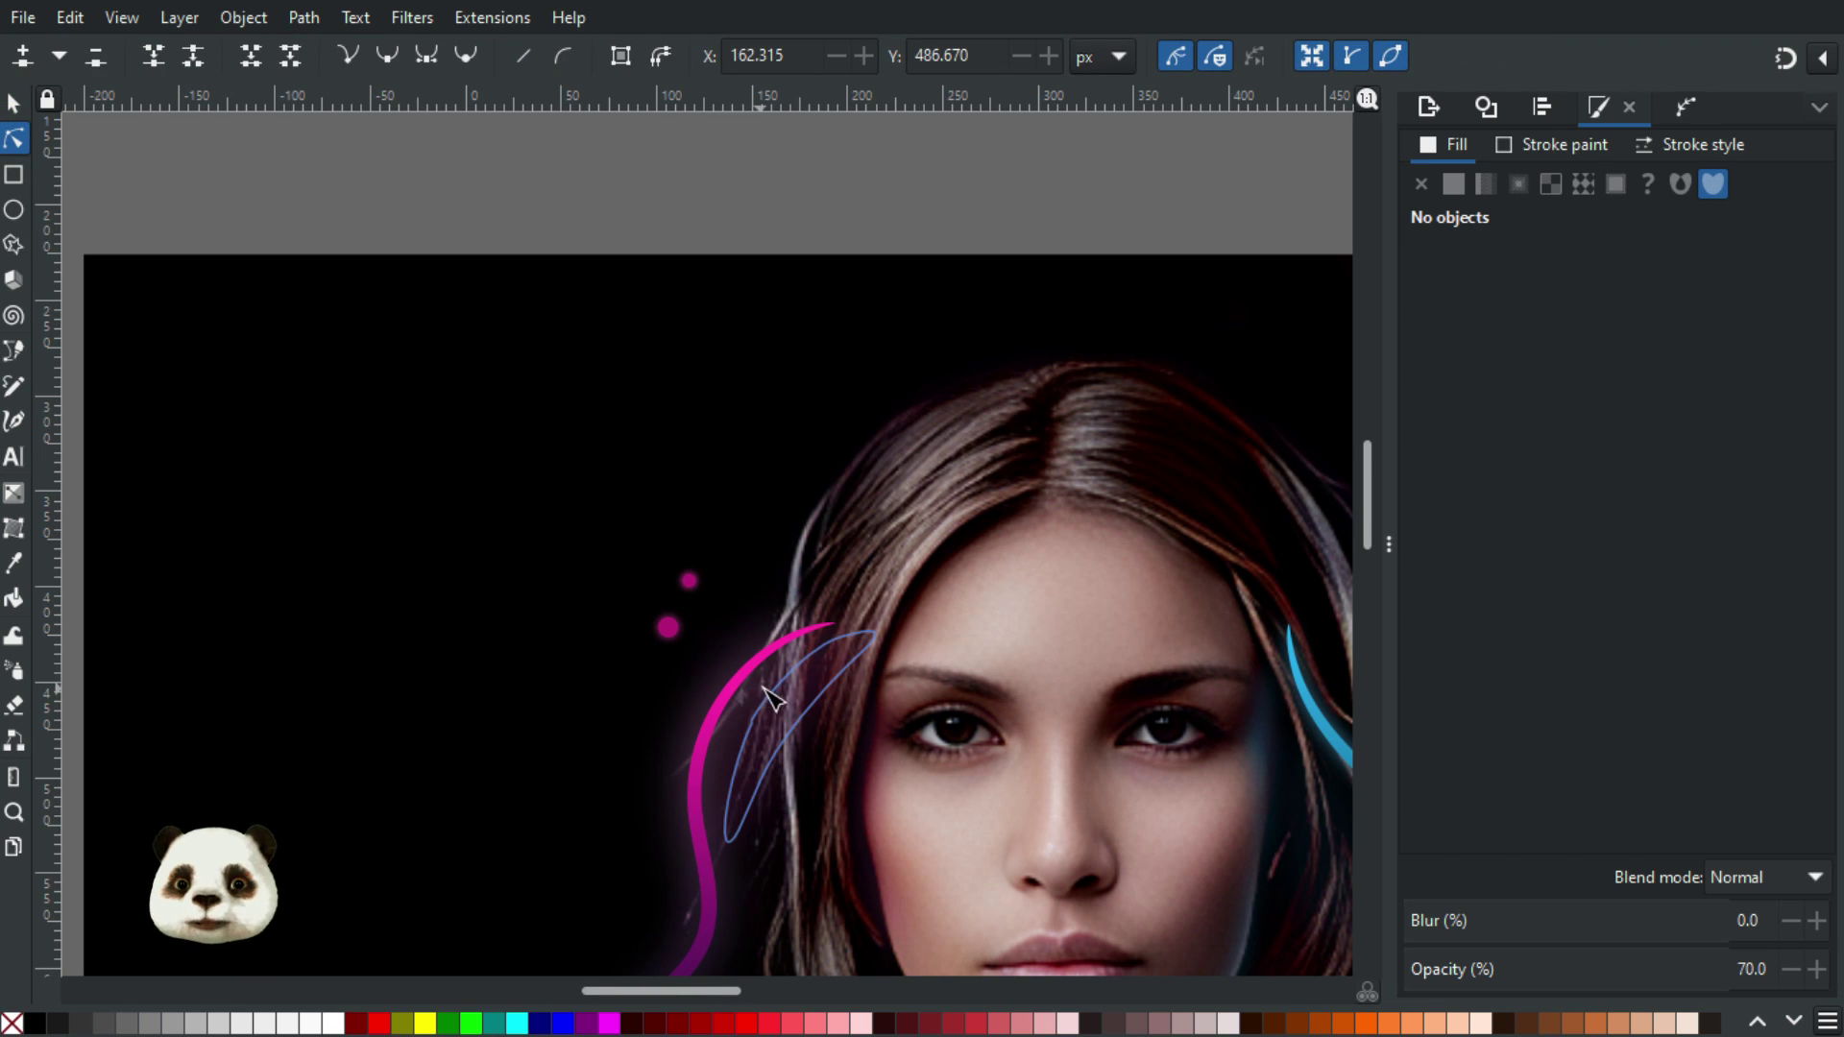
click(769, 696)
drag(753, 732, 751, 715)
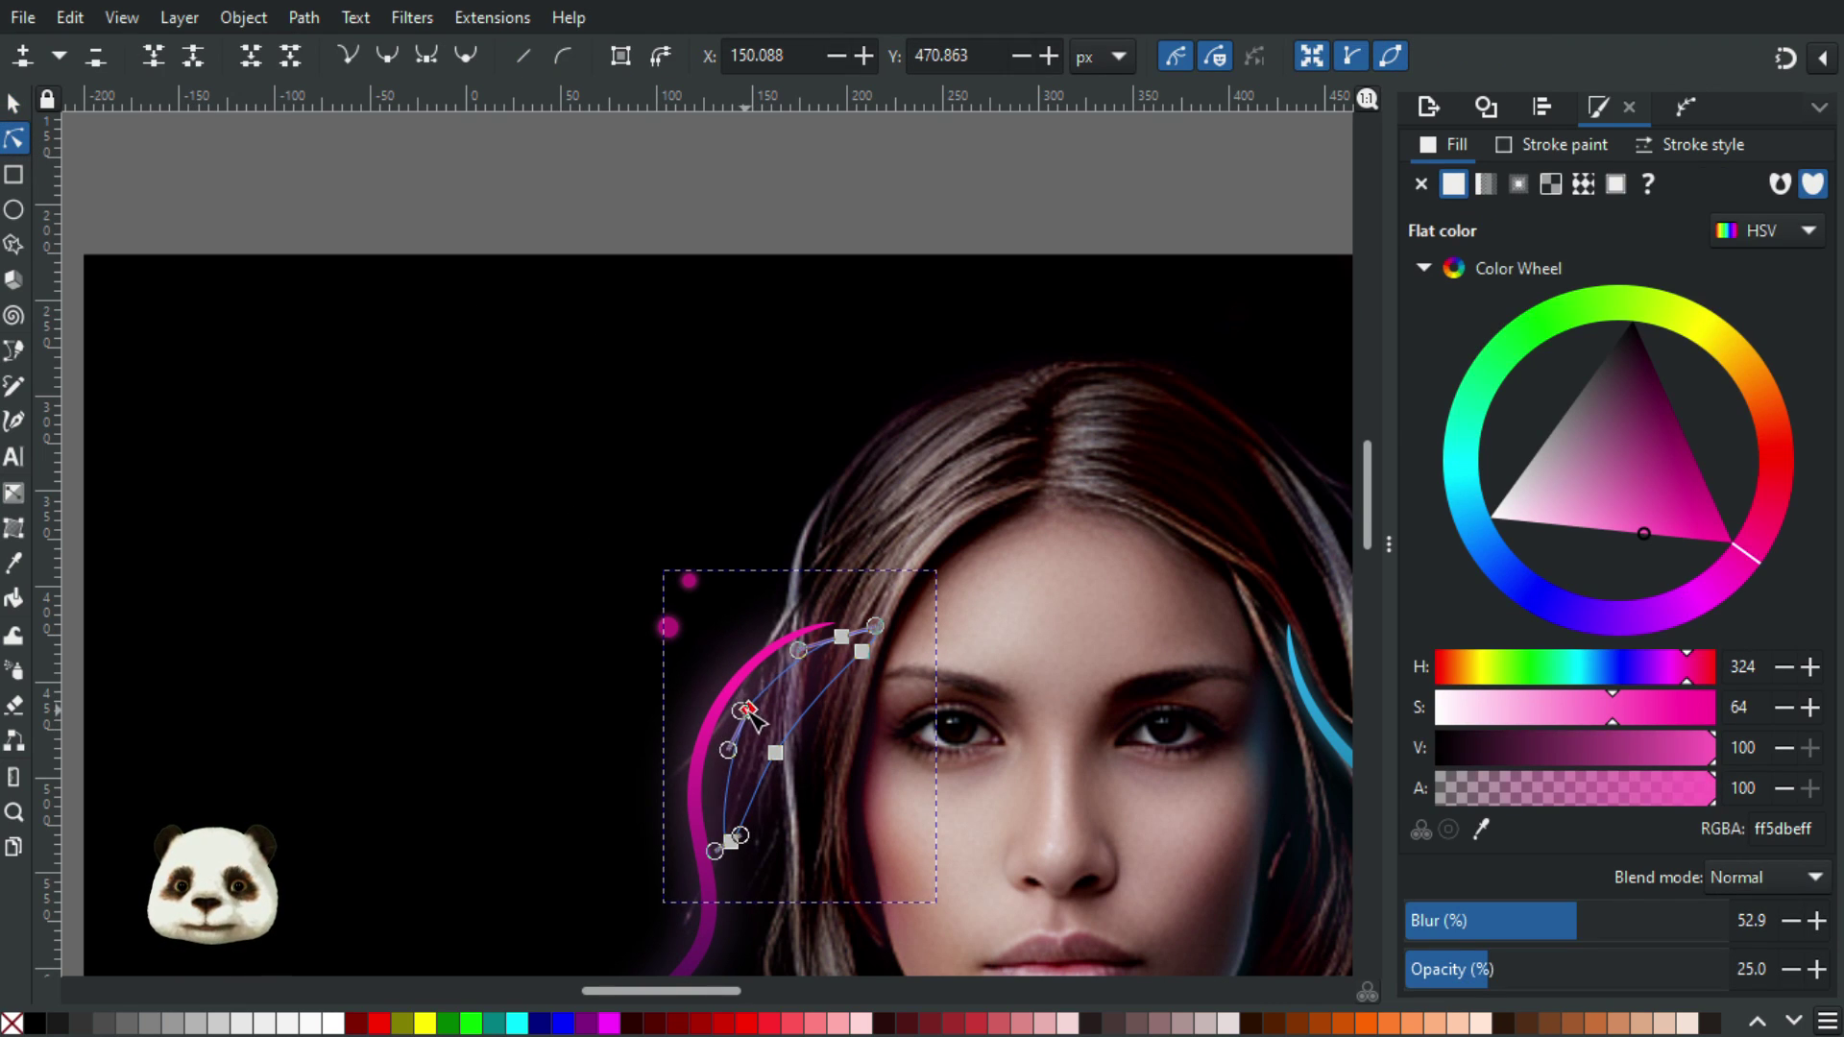
click(834, 626)
drag(831, 624, 829, 630)
click(645, 233)
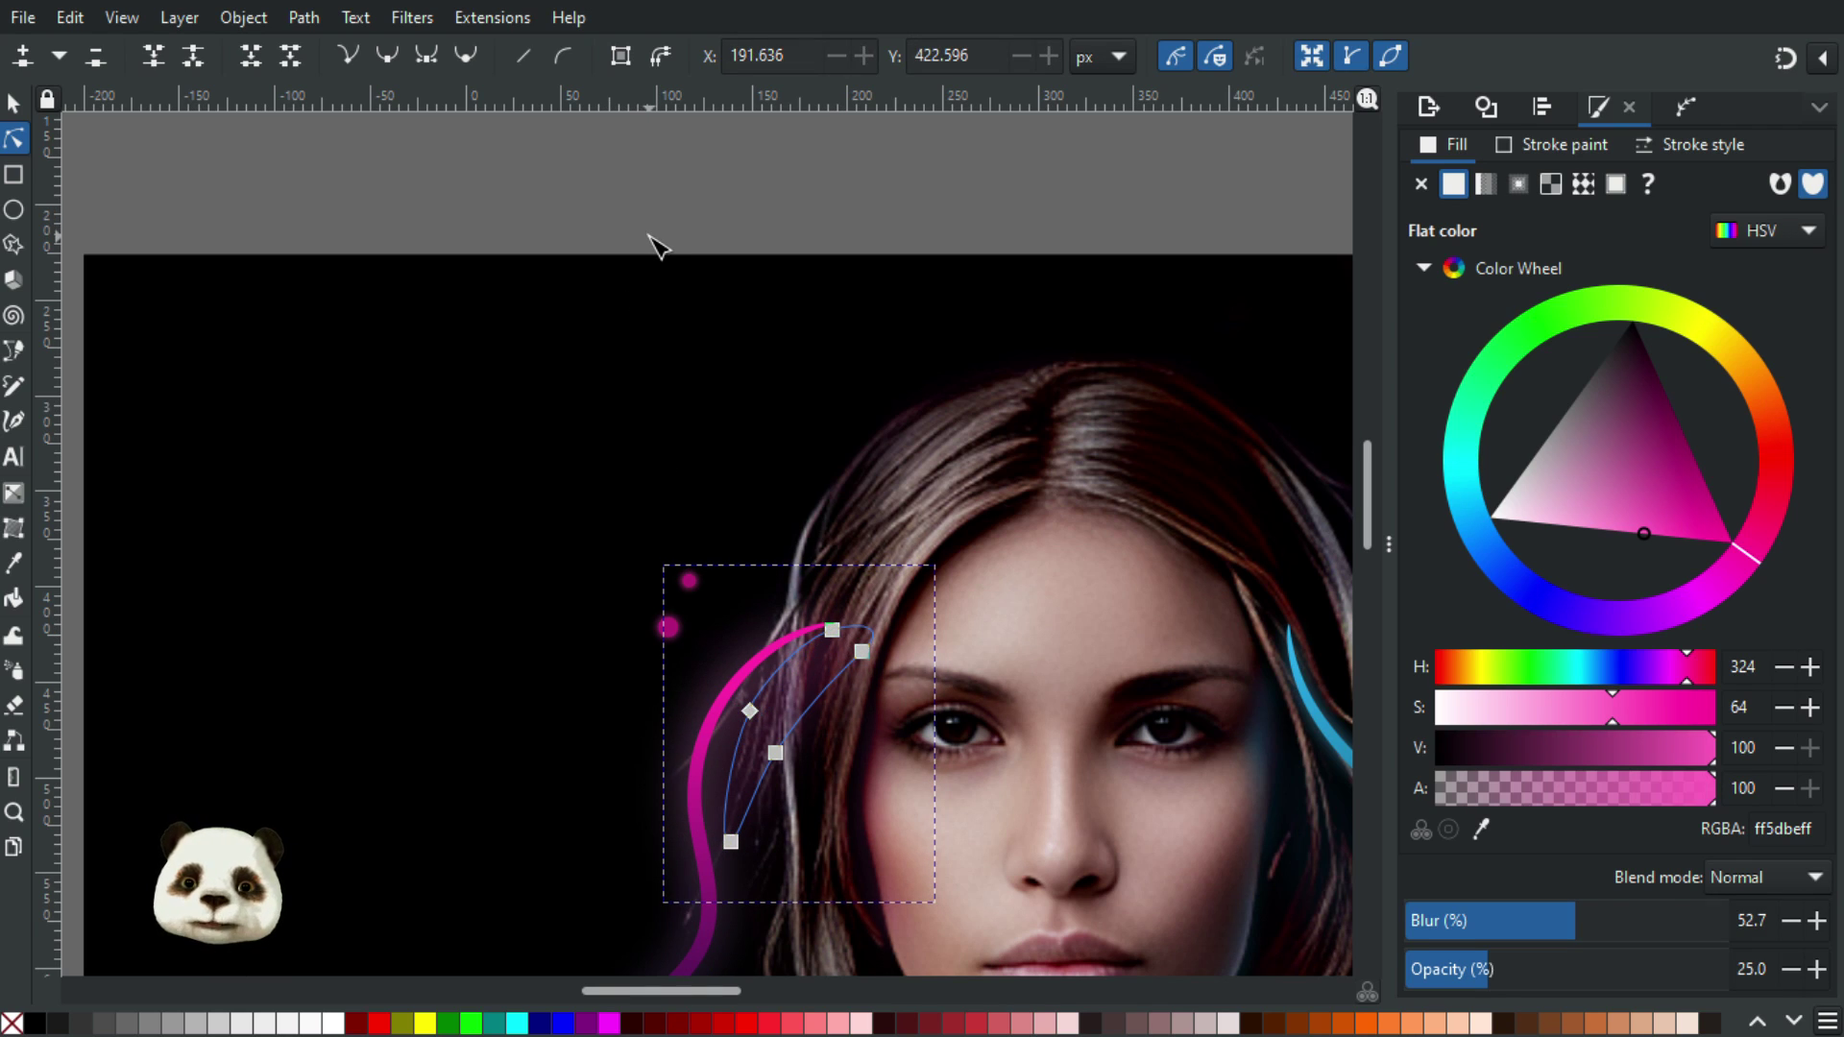
click(648, 235)
Extend the lower end of the pink hair reflection downward and nudge its inner-edge node slightly up, then deselect it
scroll(654, 253, down, 3)
scroll(804, 278, up, 1)
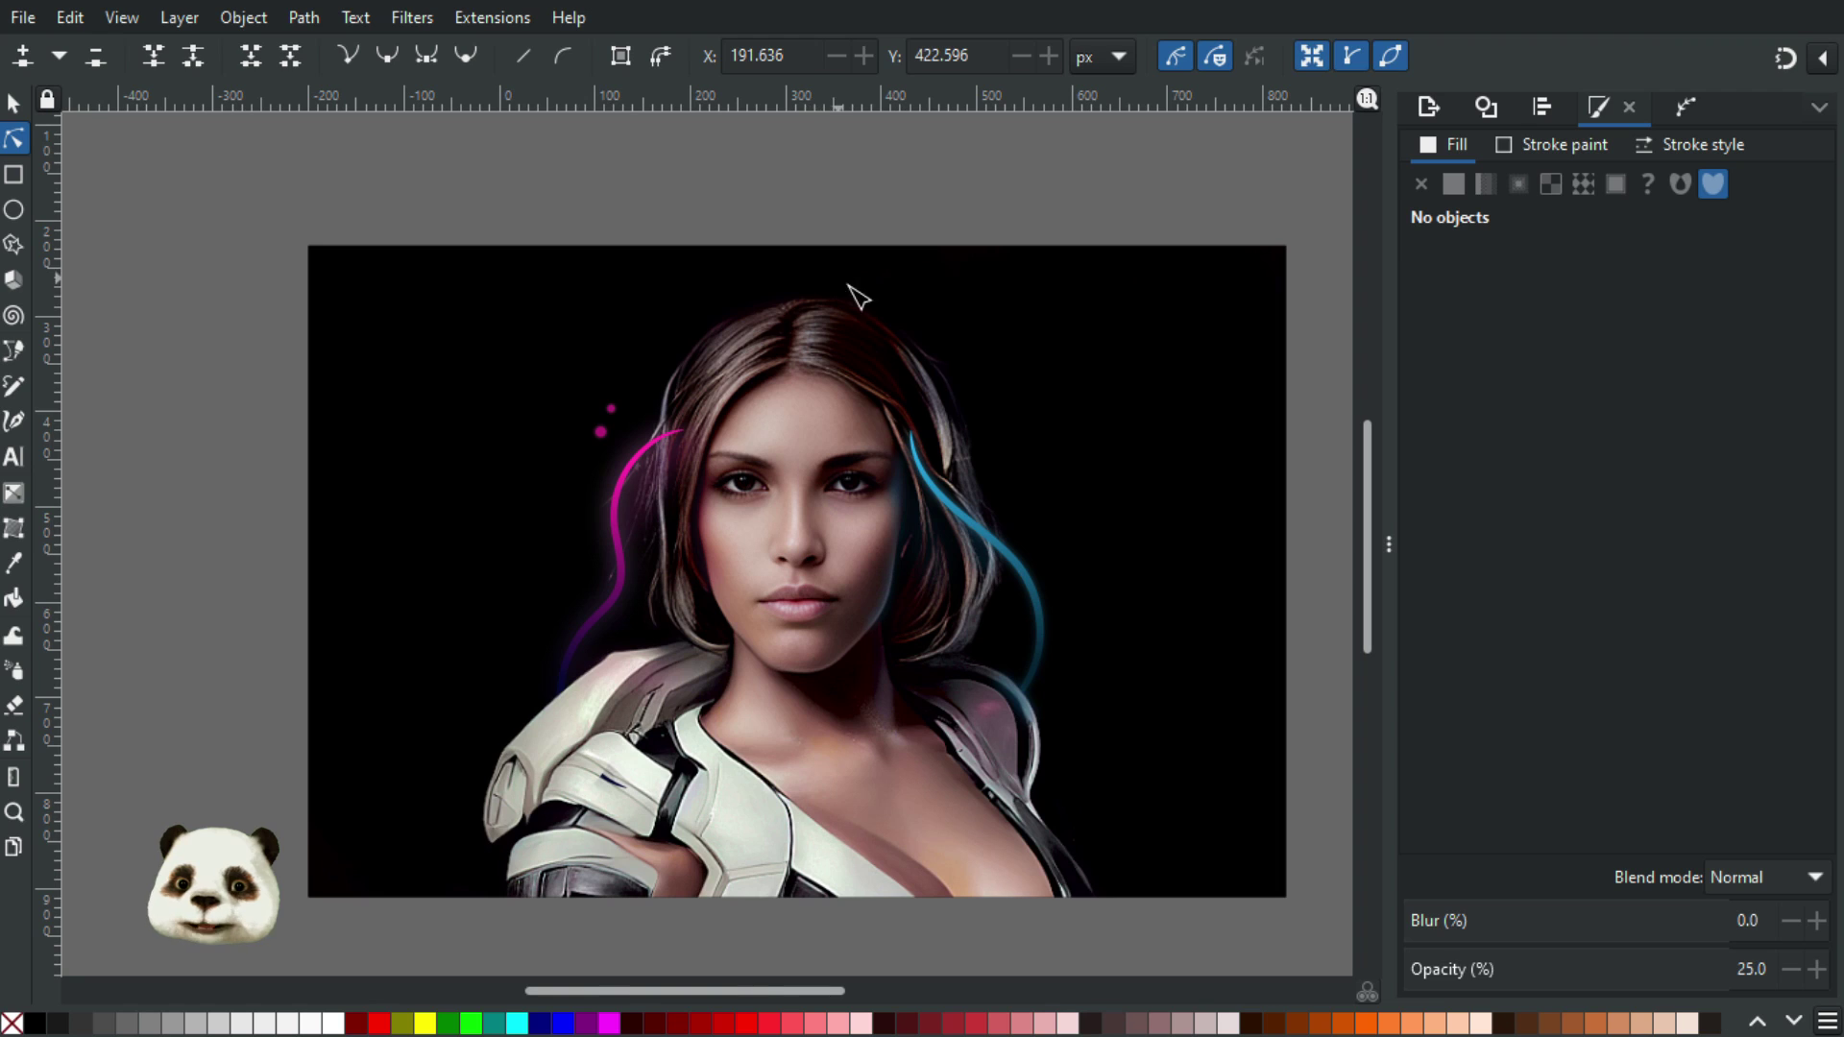
scroll(850, 490, up, 2)
click(420, 509)
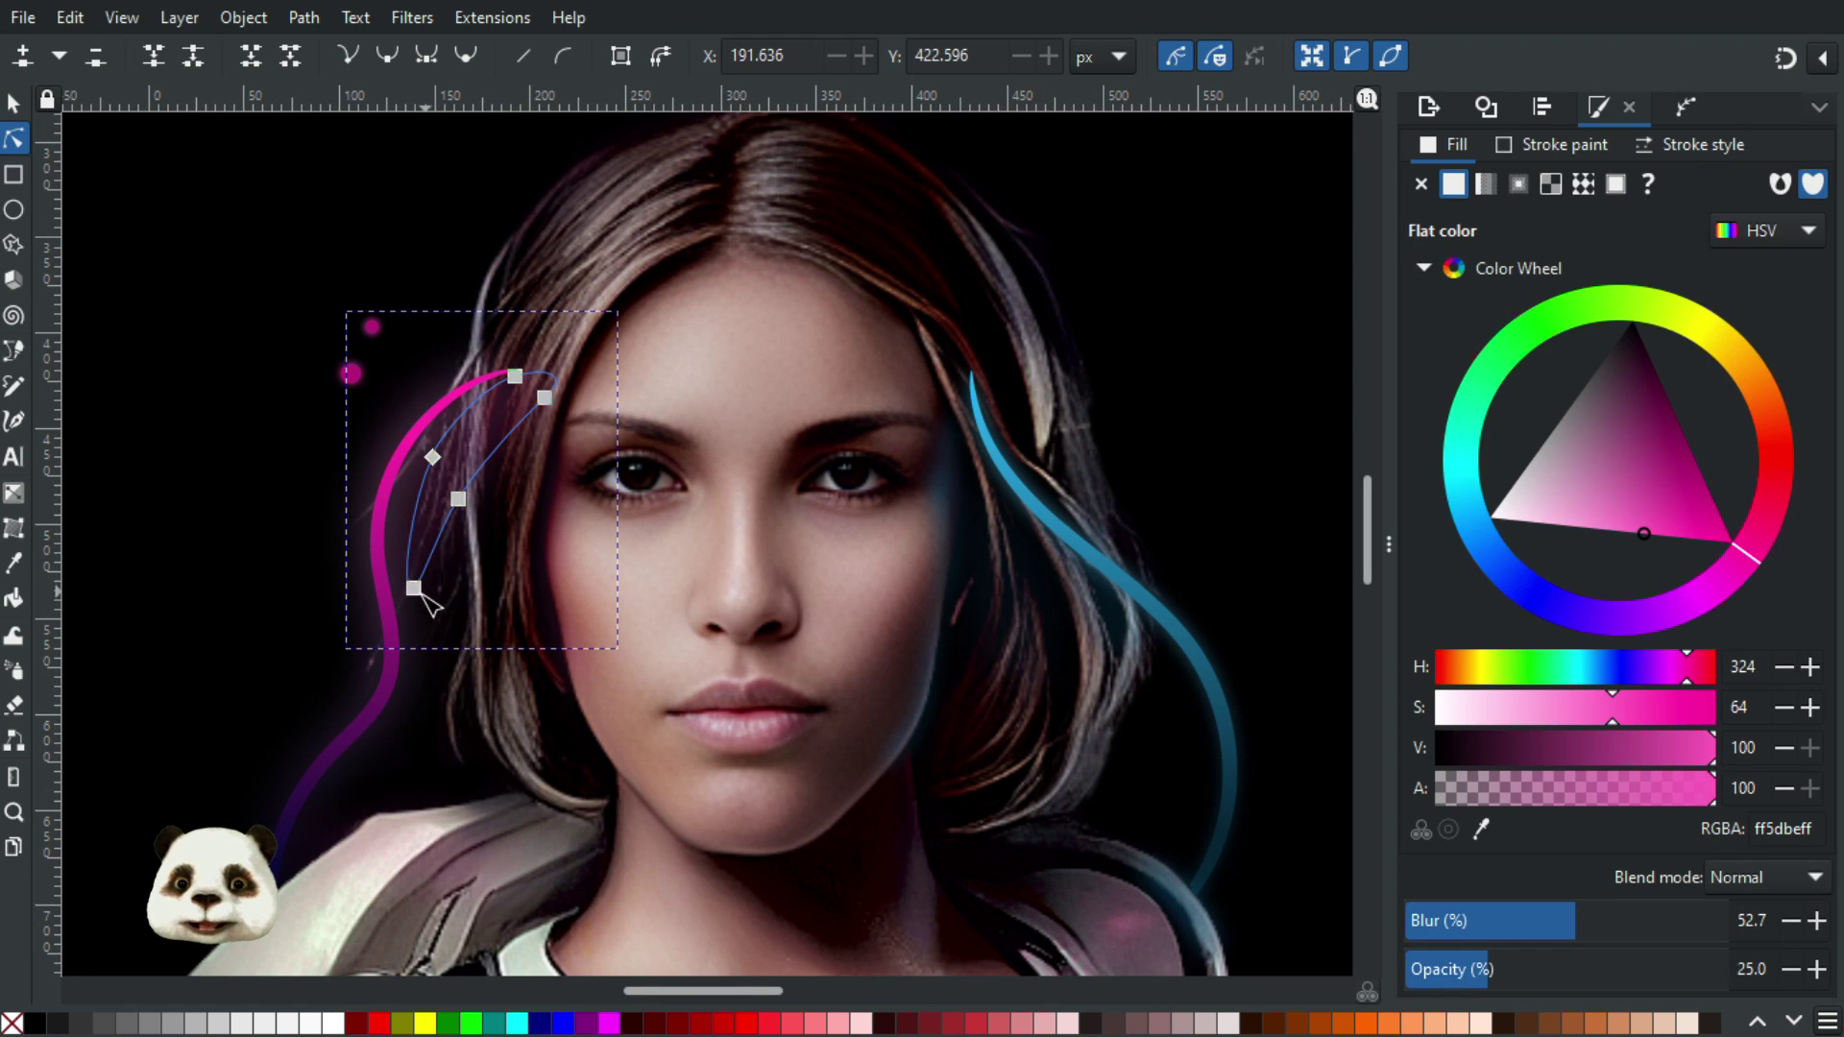
drag(415, 589, 418, 624)
mouse_move(470, 496)
mouse_down()
mouse_move(498, 433)
mouse_move(470, 492)
mouse_up()
click(344, 234)
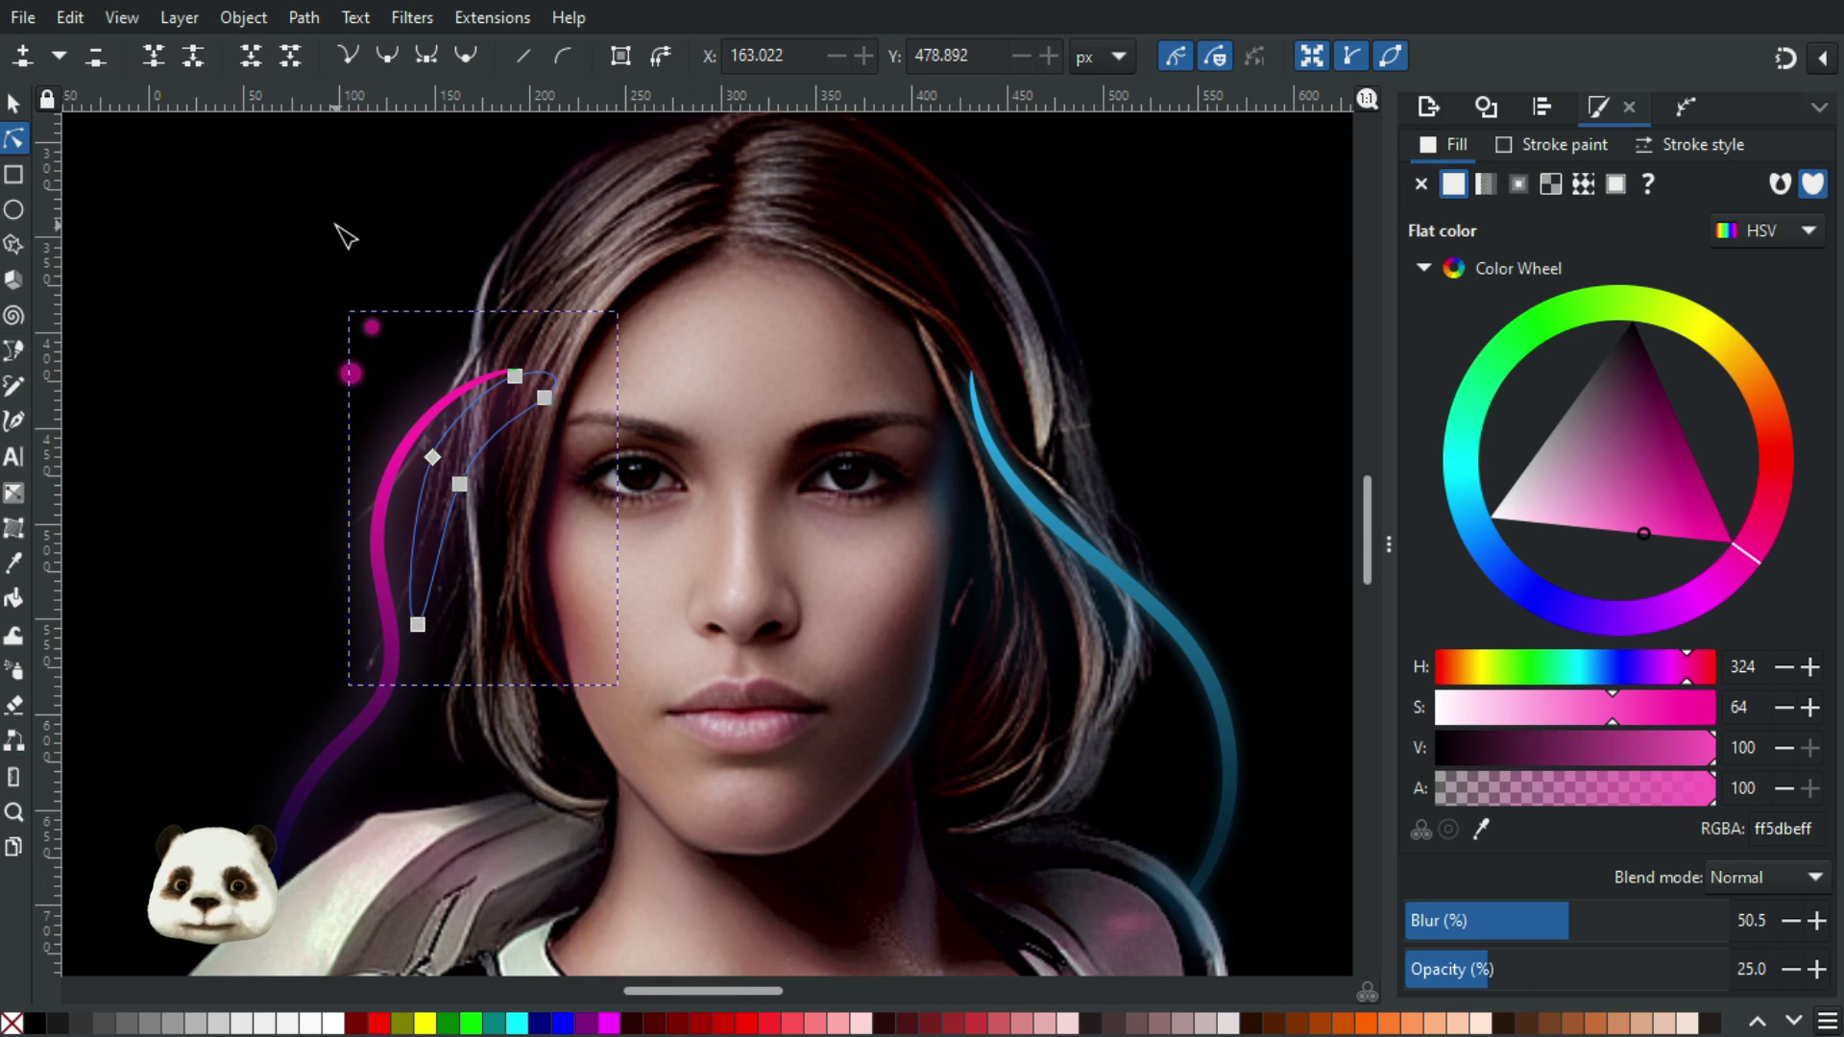
click(344, 233)
Move the upper inner node of the pink hair reflection closer to the pink strand's tip and deselect the shape
scroll(344, 233, down, 2)
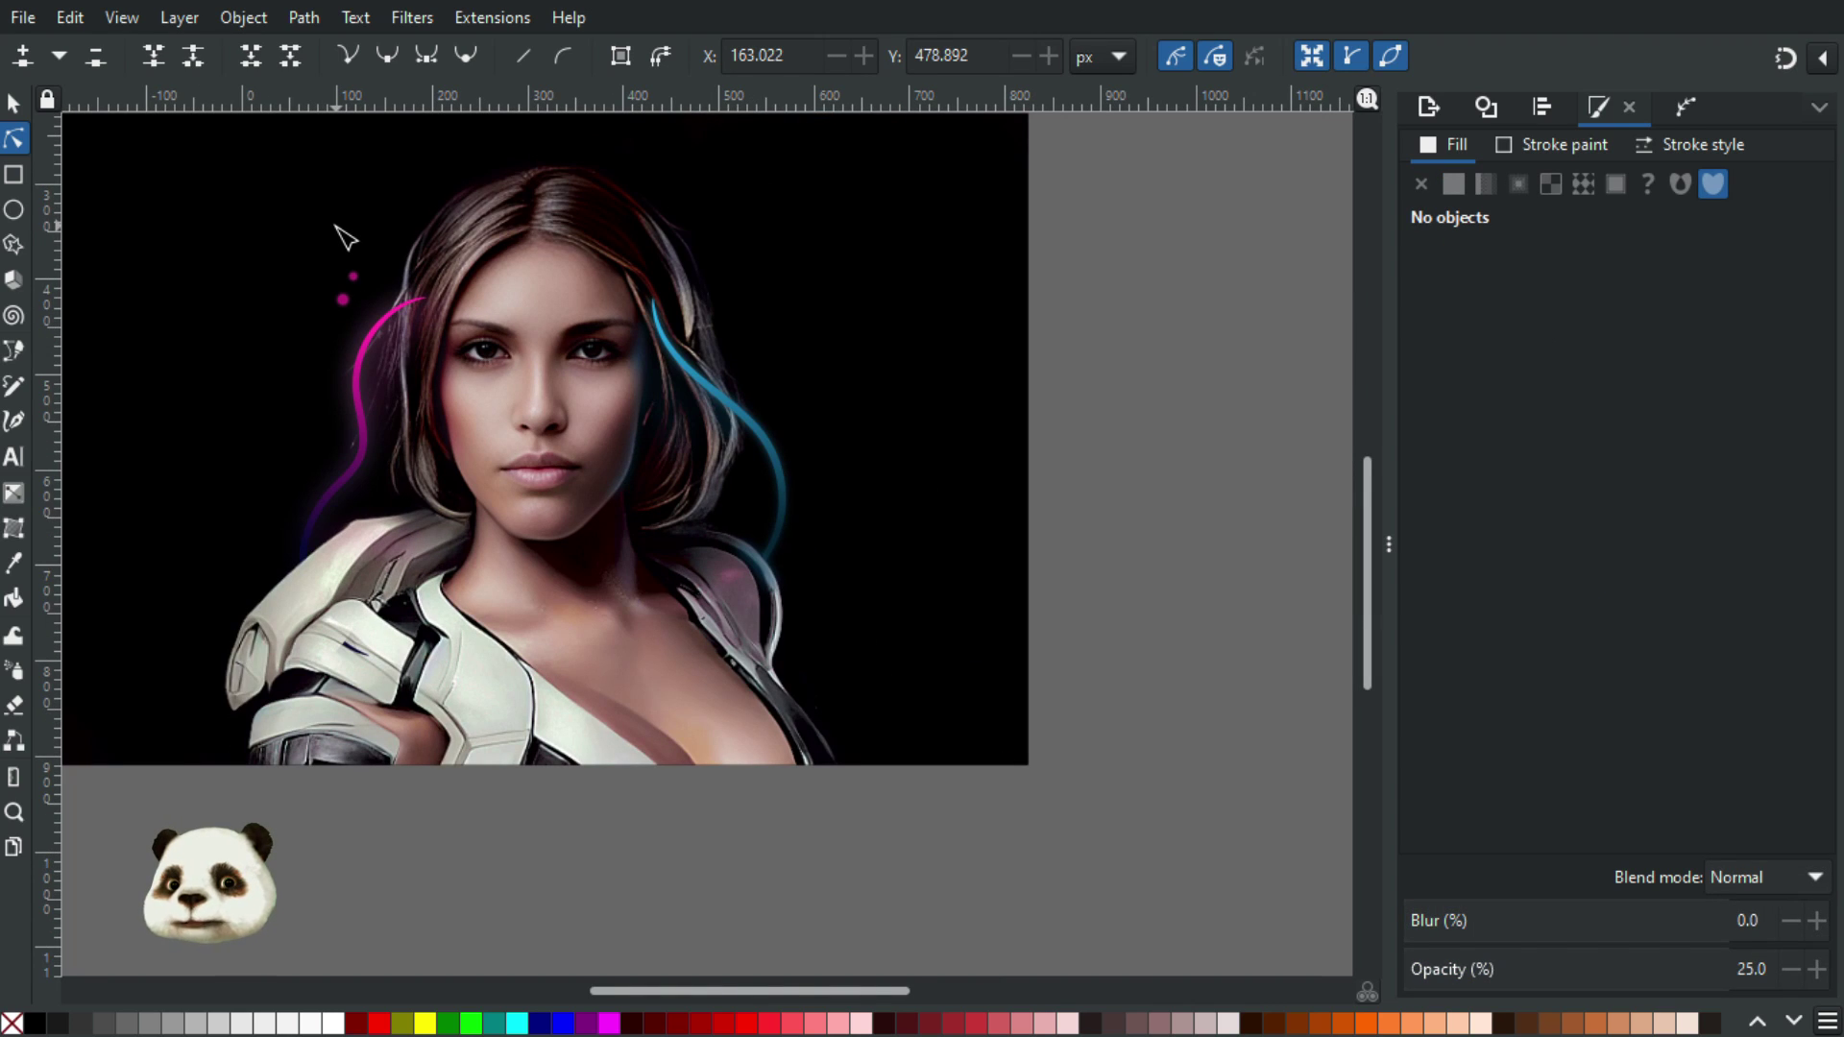
scroll(344, 233, up, 3)
click(626, 466)
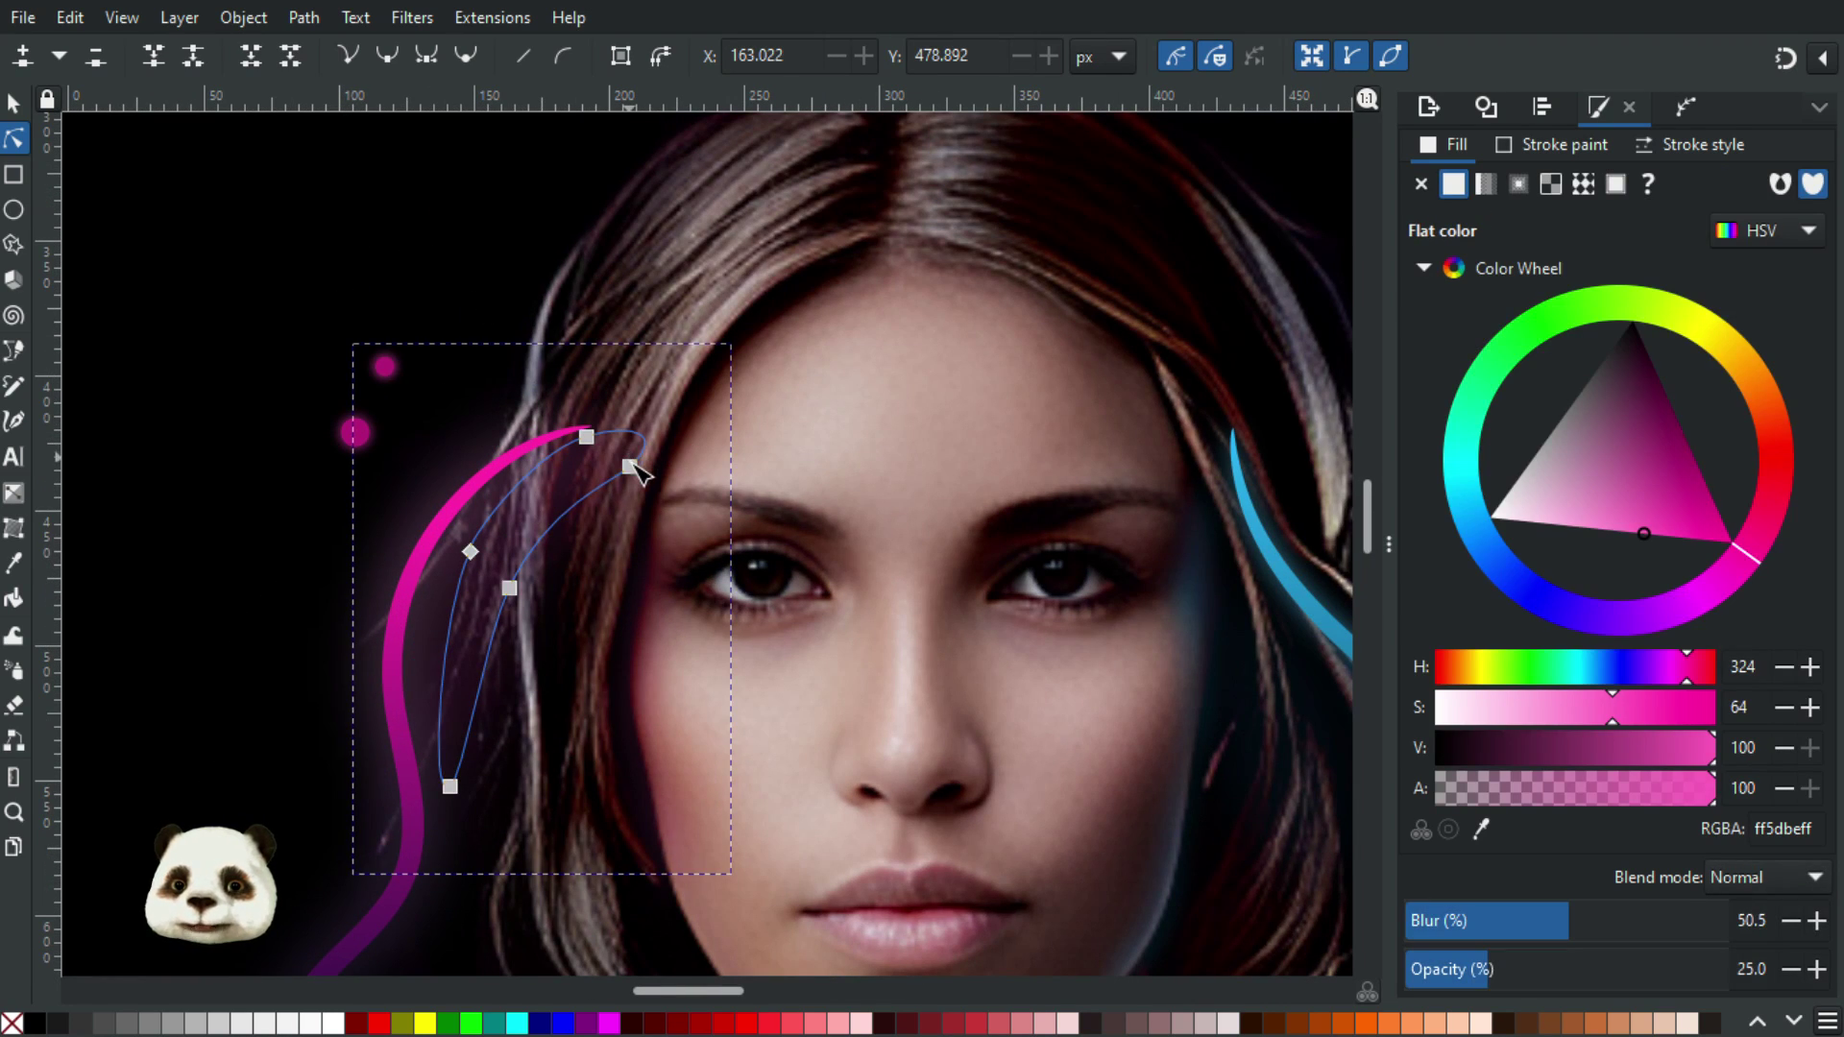
drag(625, 466, 610, 454)
click(366, 234)
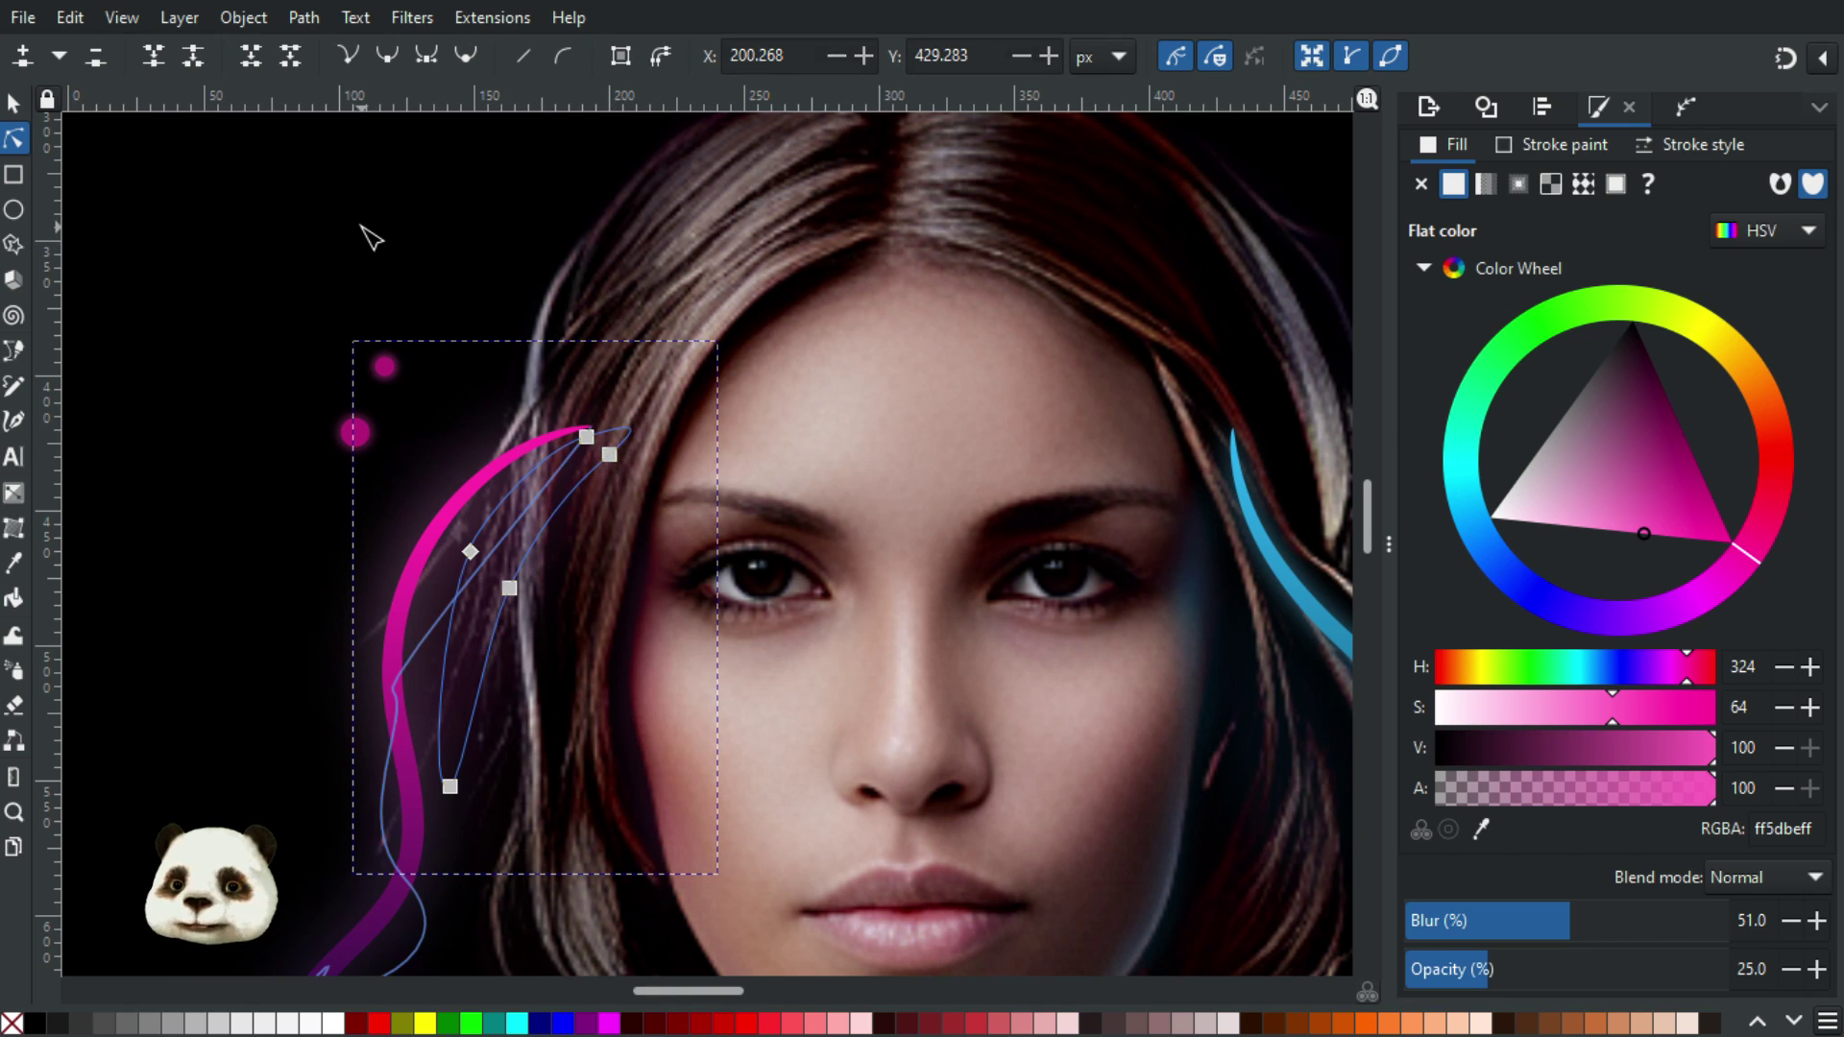
click(362, 233)
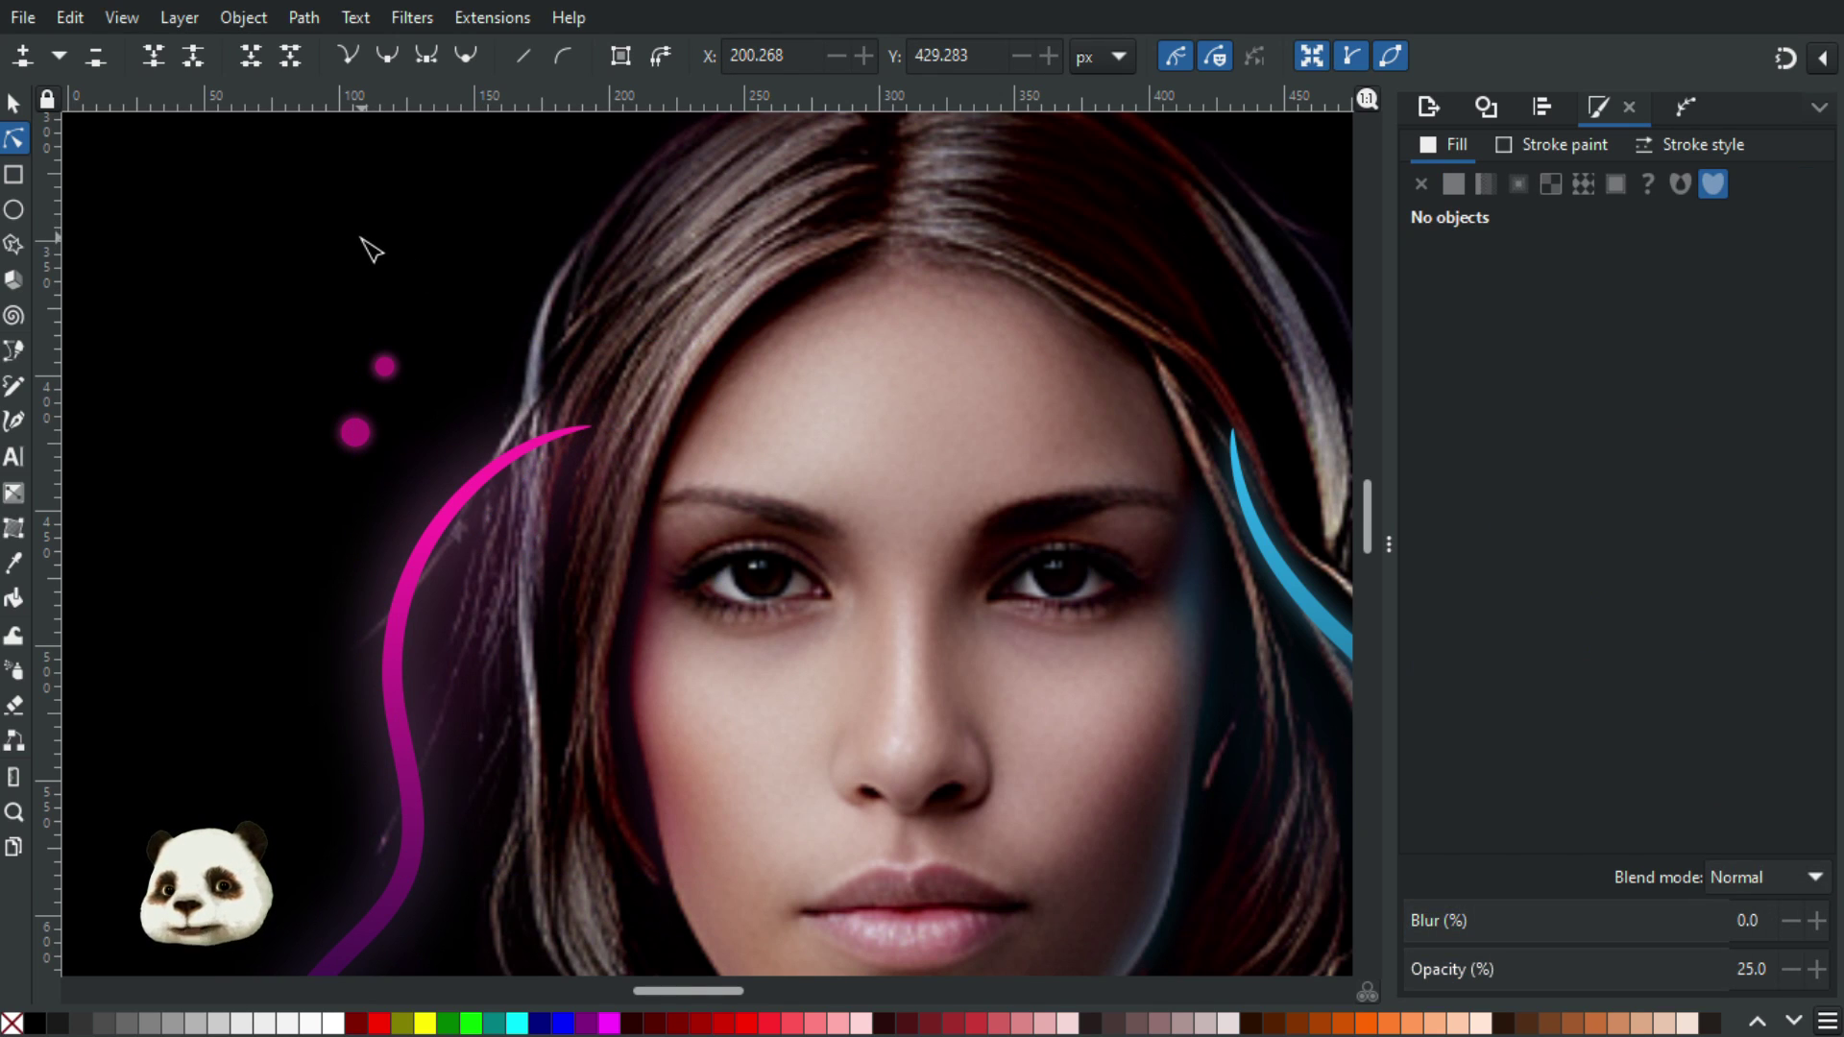
Lower the opacity of the blurred blue reflection on the hair beside the face to 15% and deselect it
scroll(360, 238, down, 2)
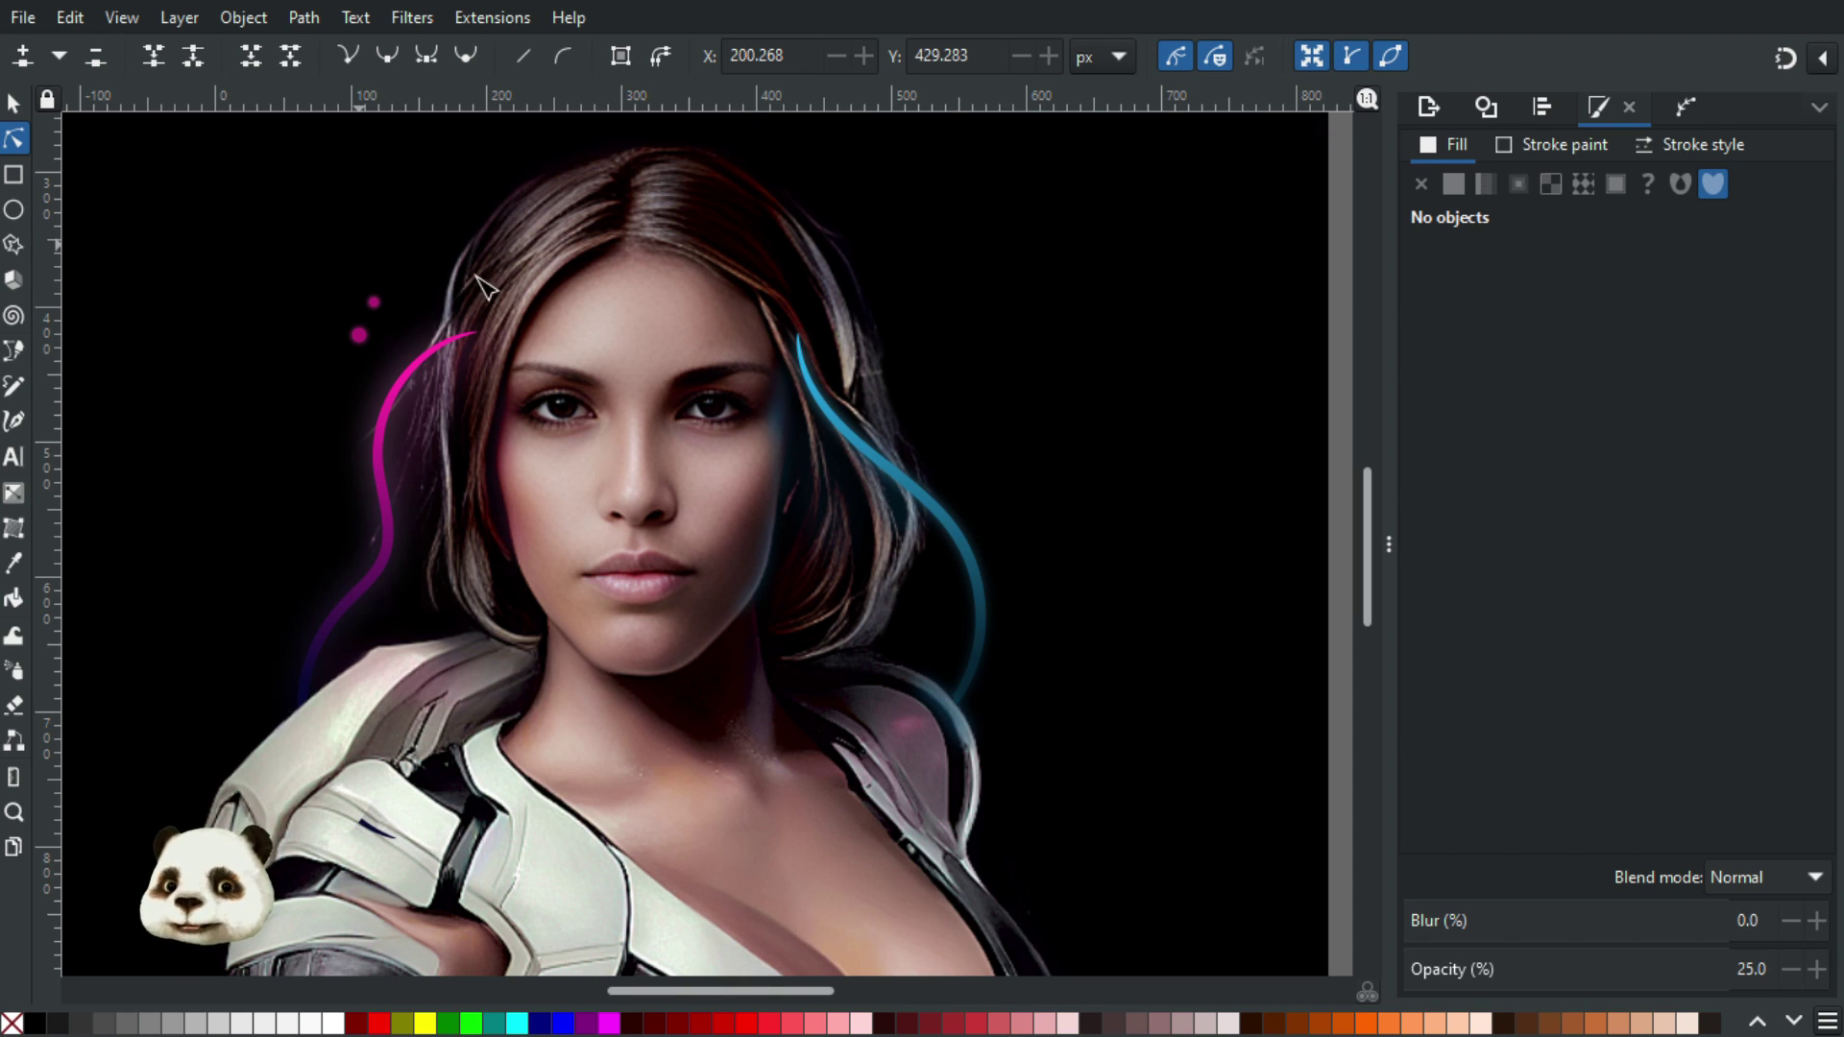
scroll(936, 543, up, 2)
click(687, 389)
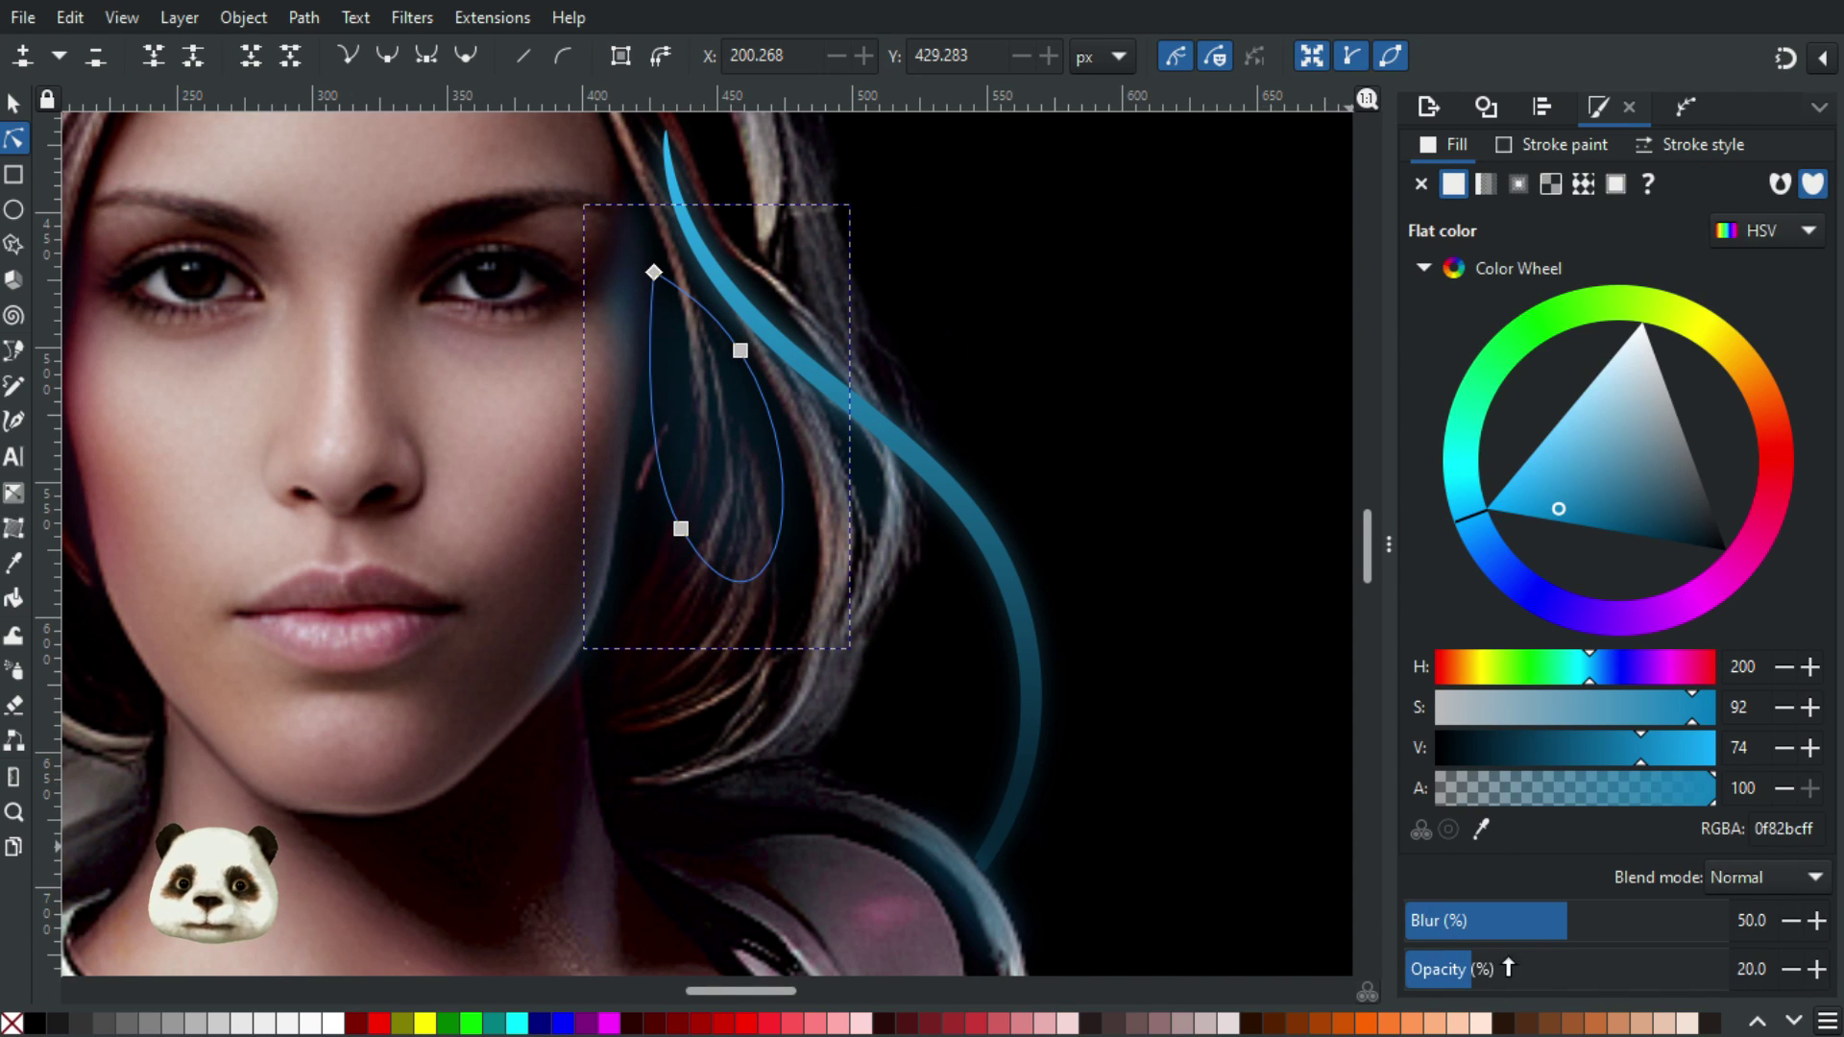
scroll(1802, 972, down, 5)
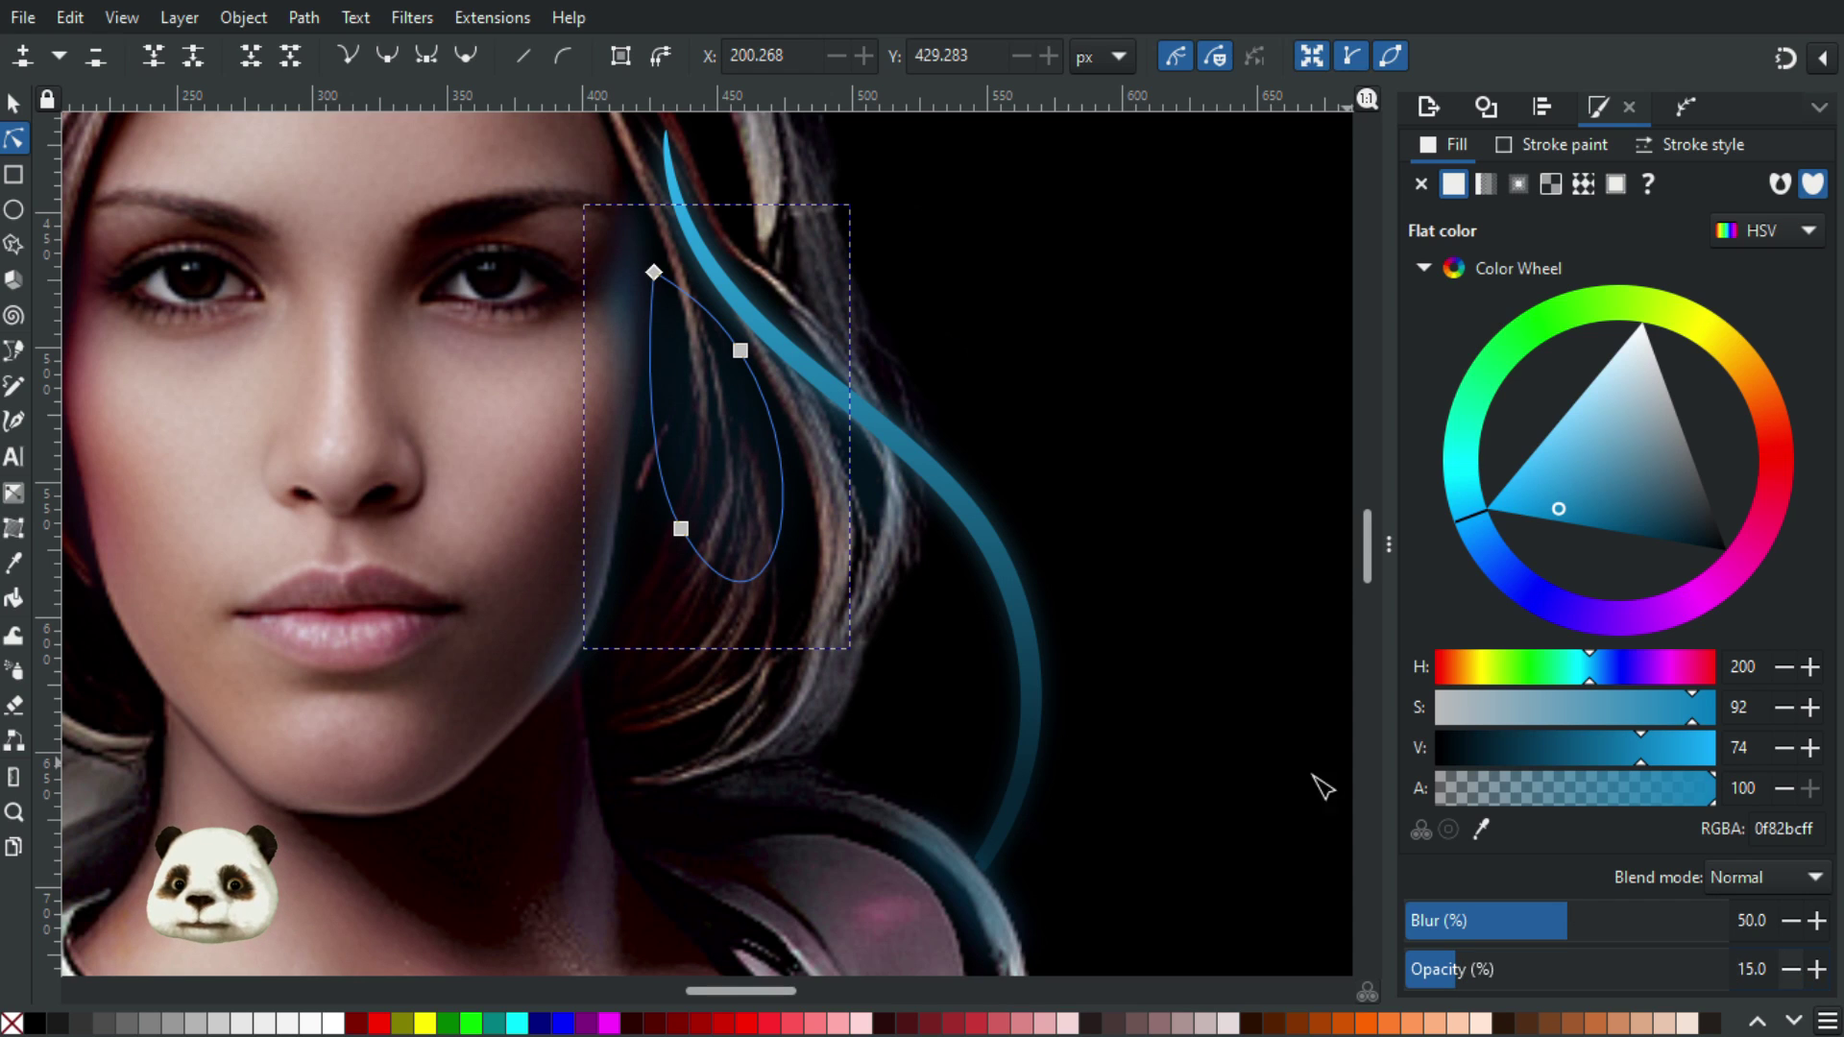
click(1079, 588)
key(5)
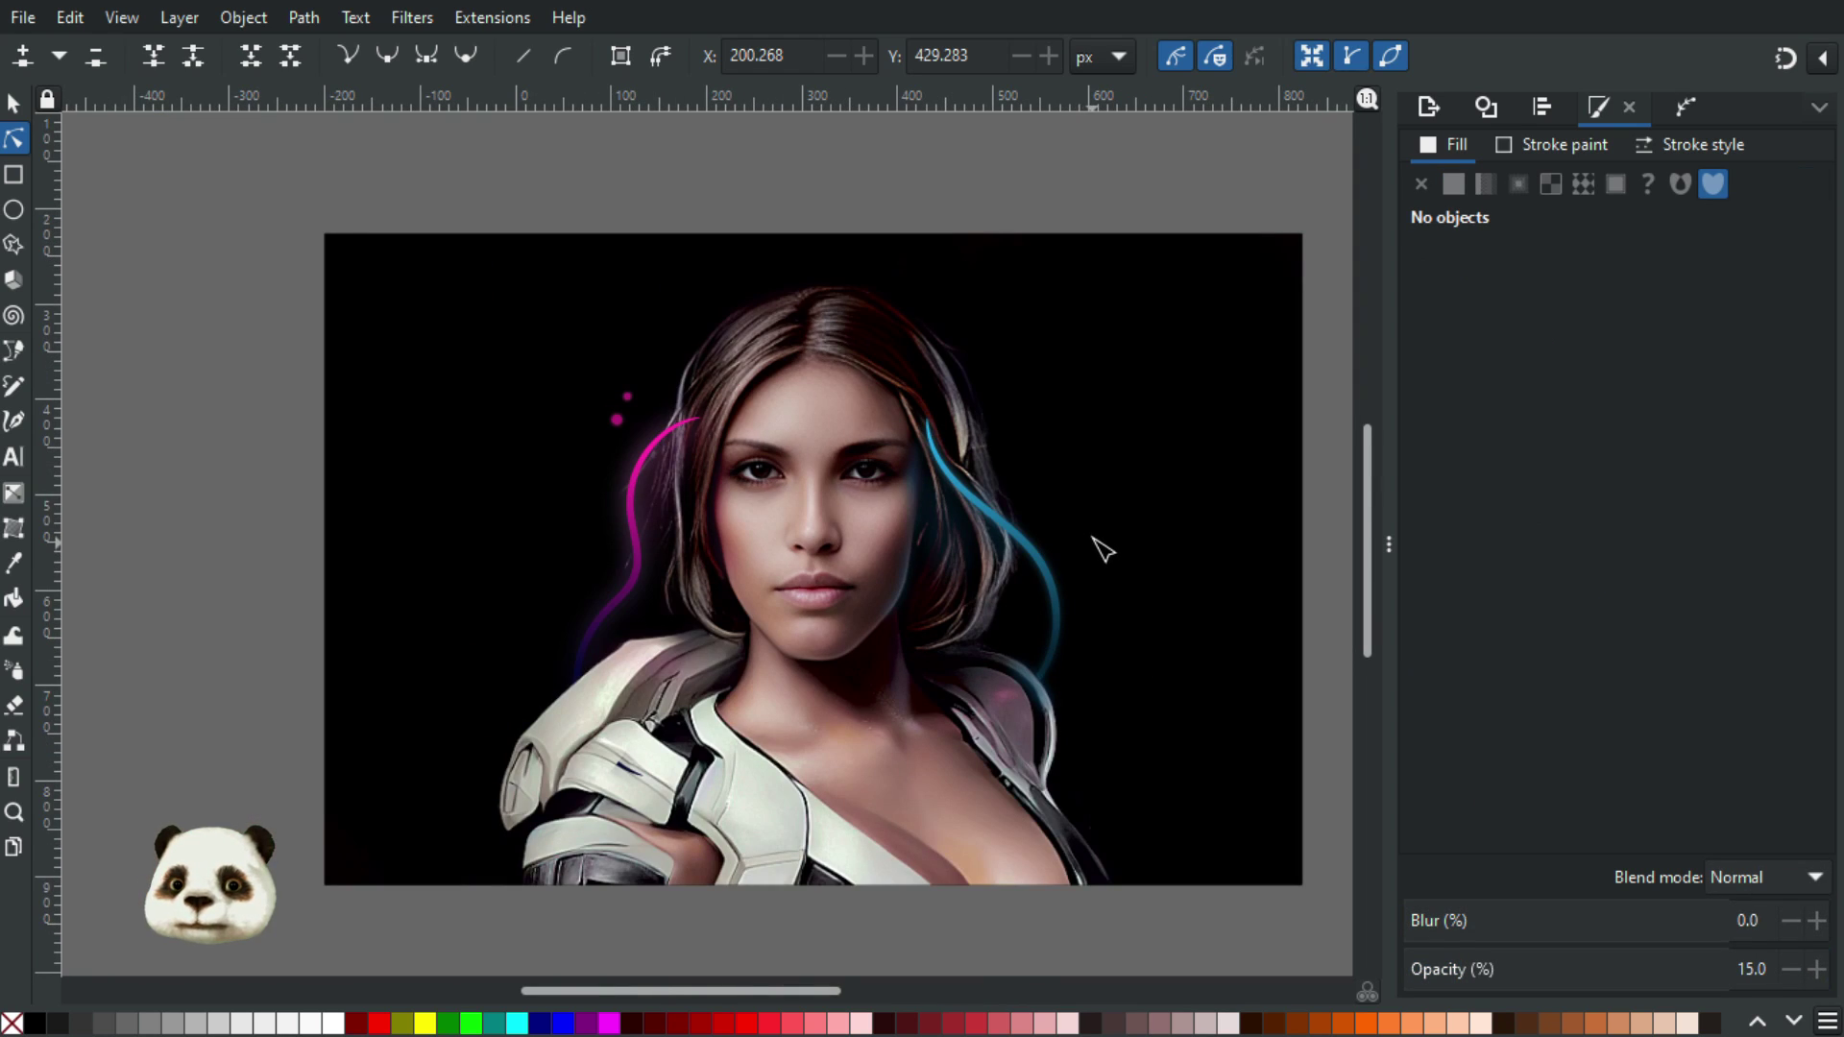
scroll(1096, 546, up, 1)
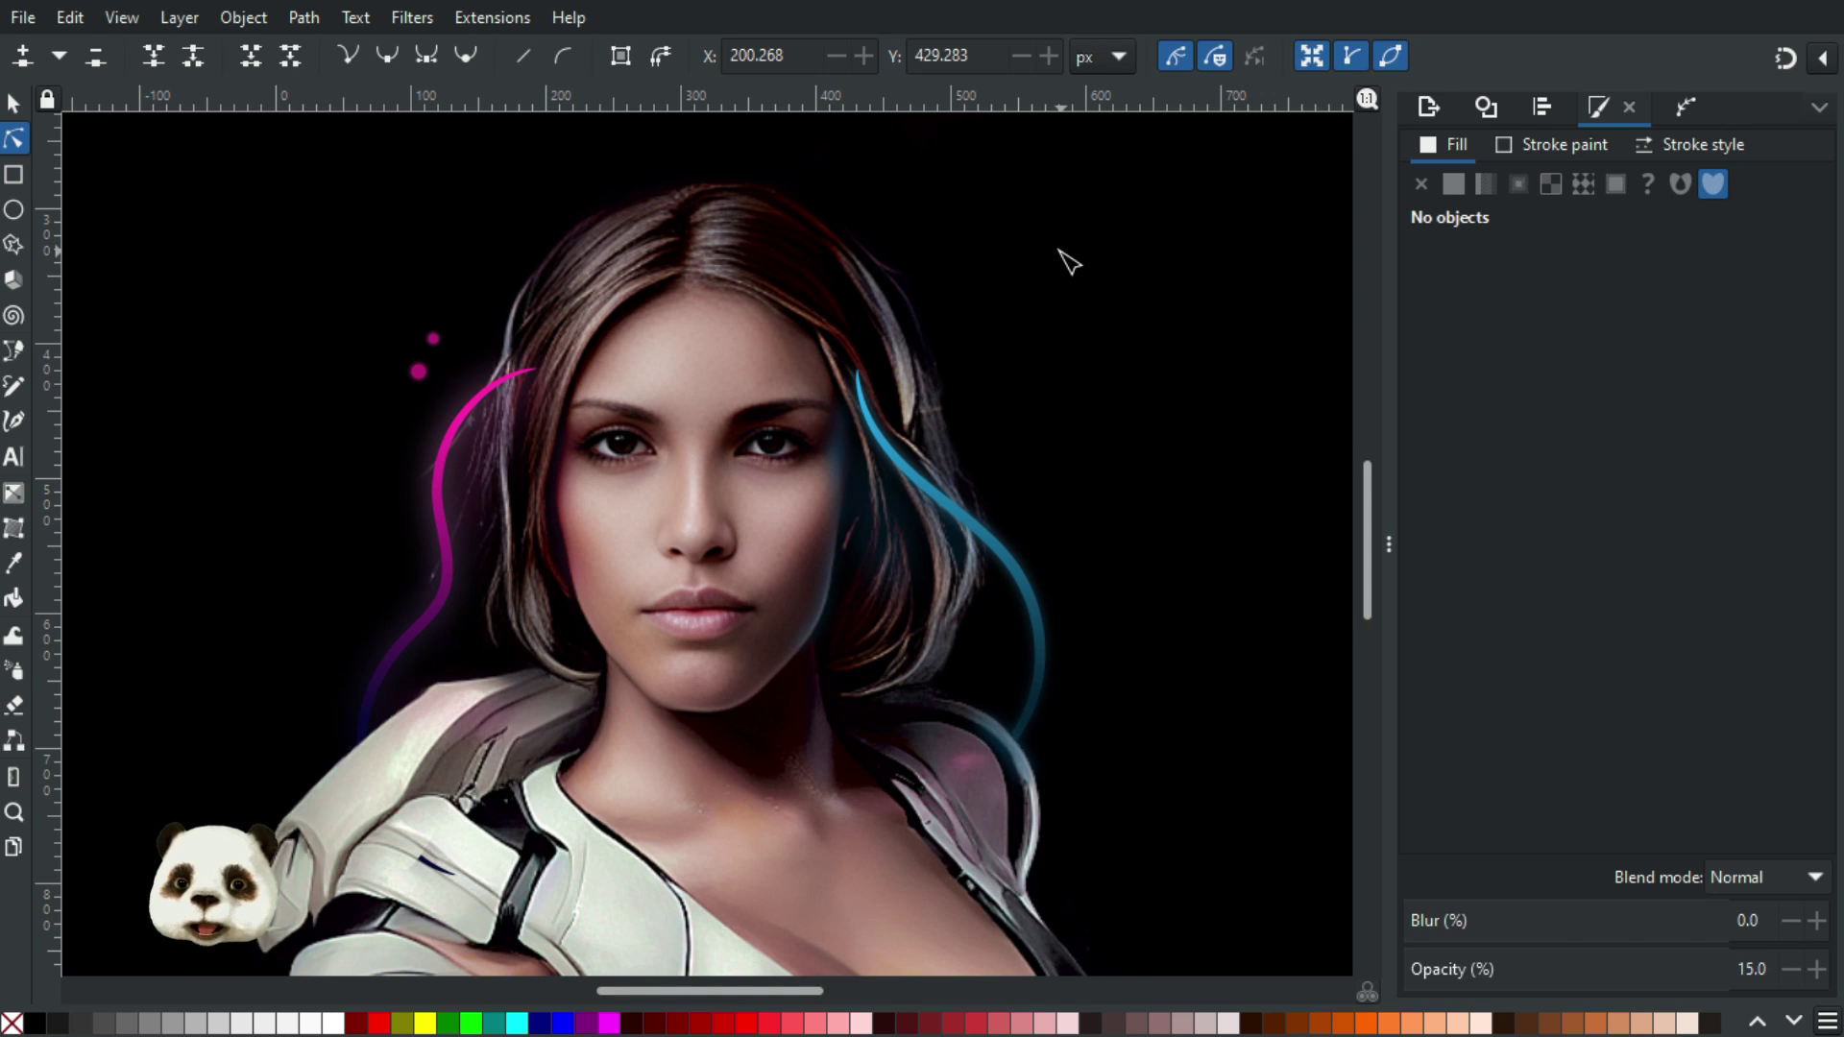
scroll(1004, 240, down, 1)
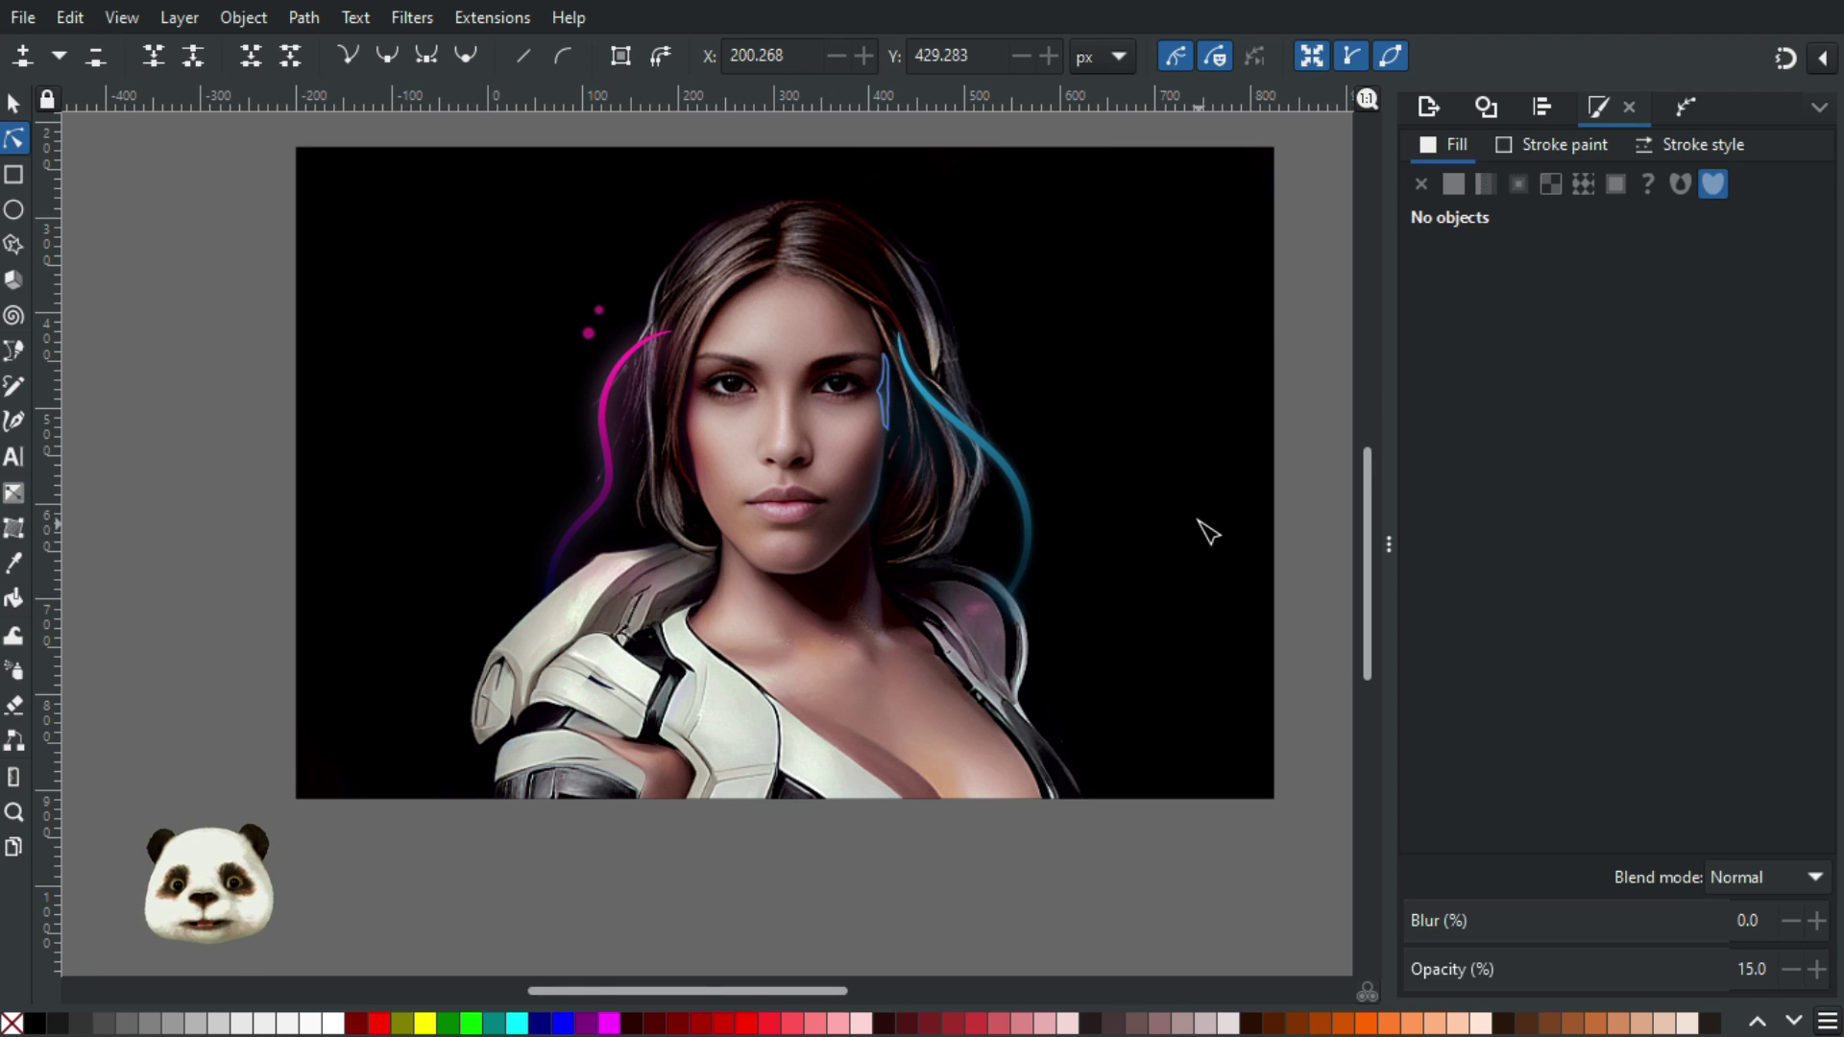
drag(1268, 447, 1171, 508)
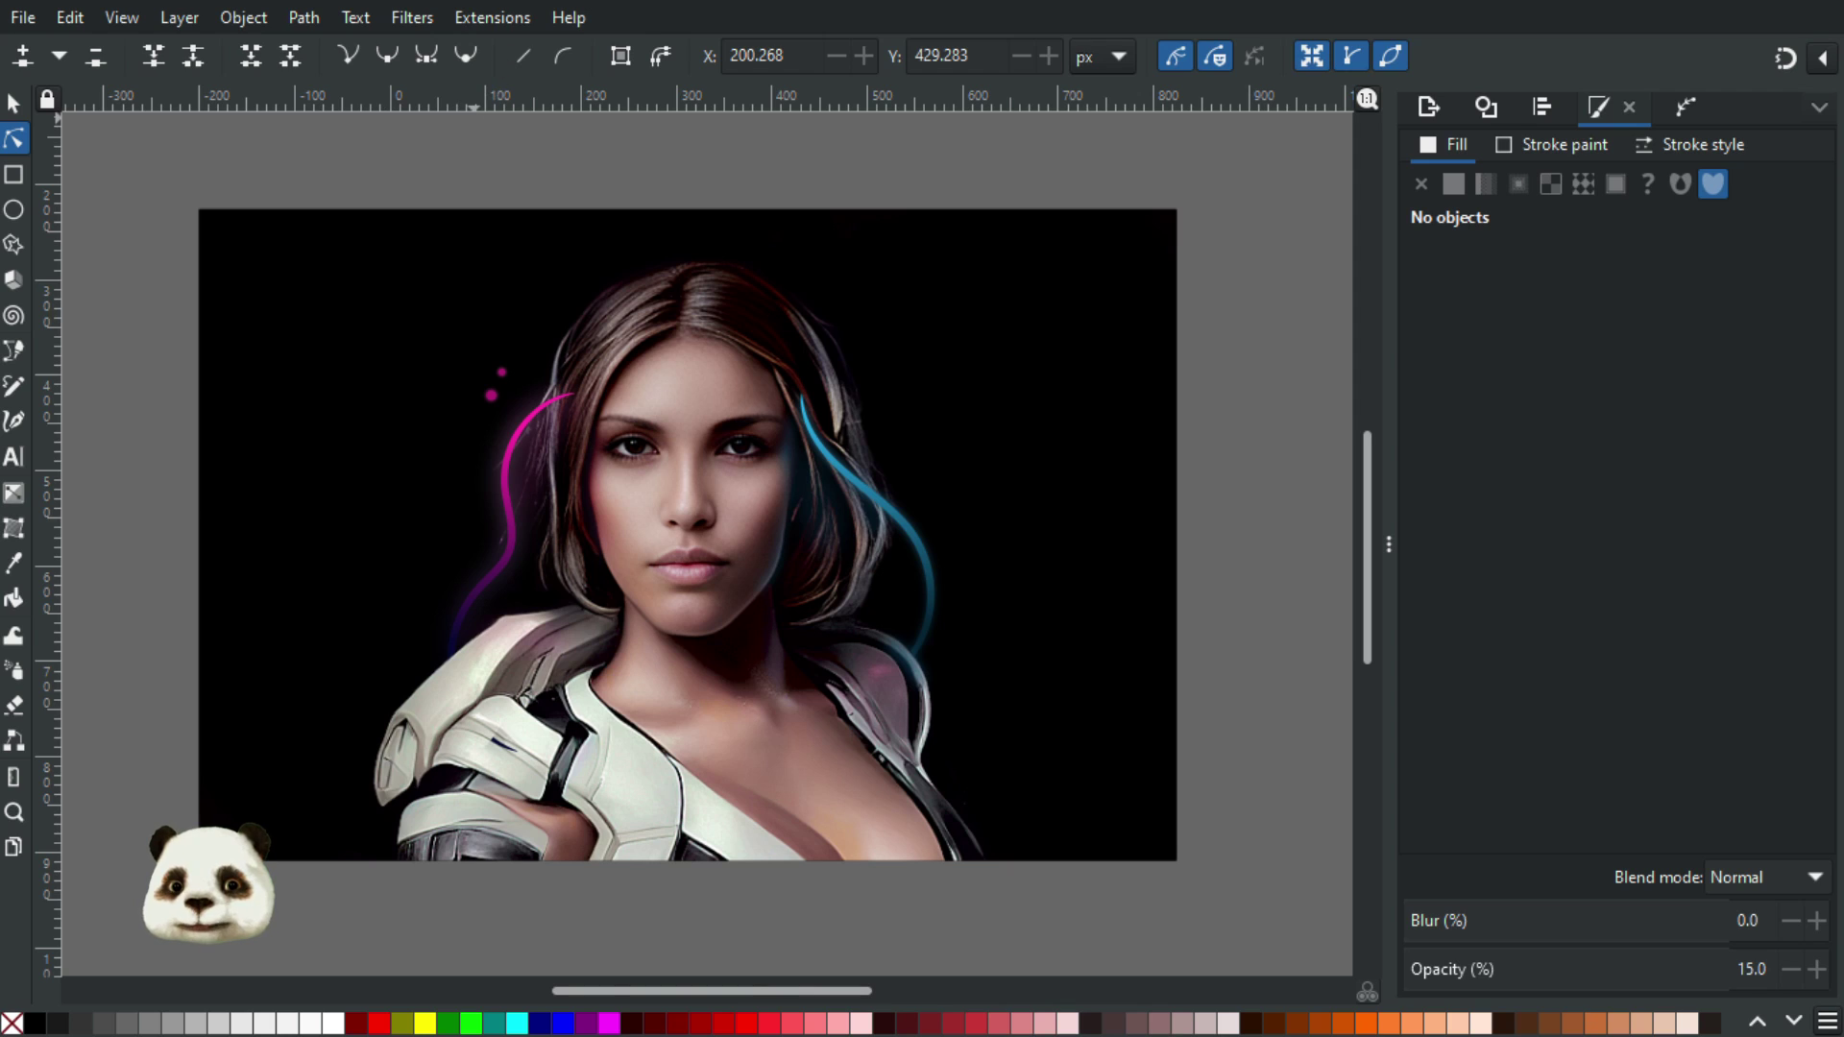
click(500, 15)
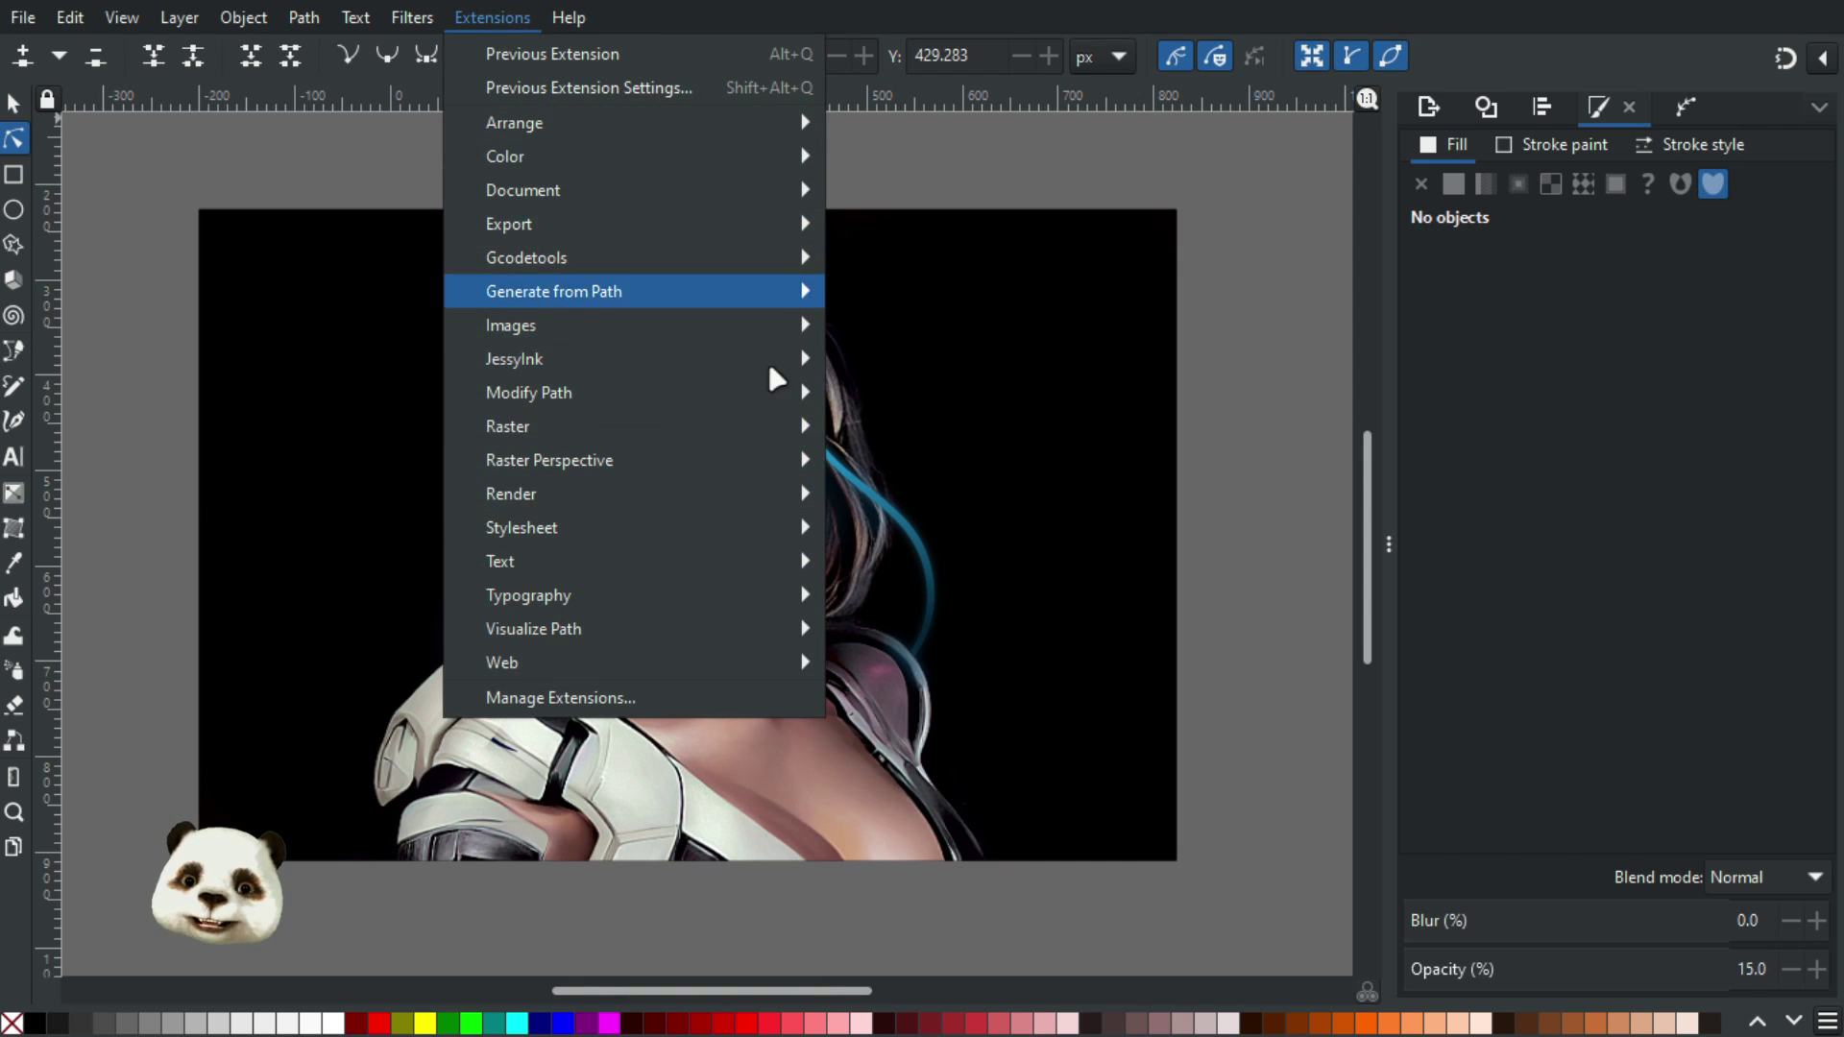
click(1085, 19)
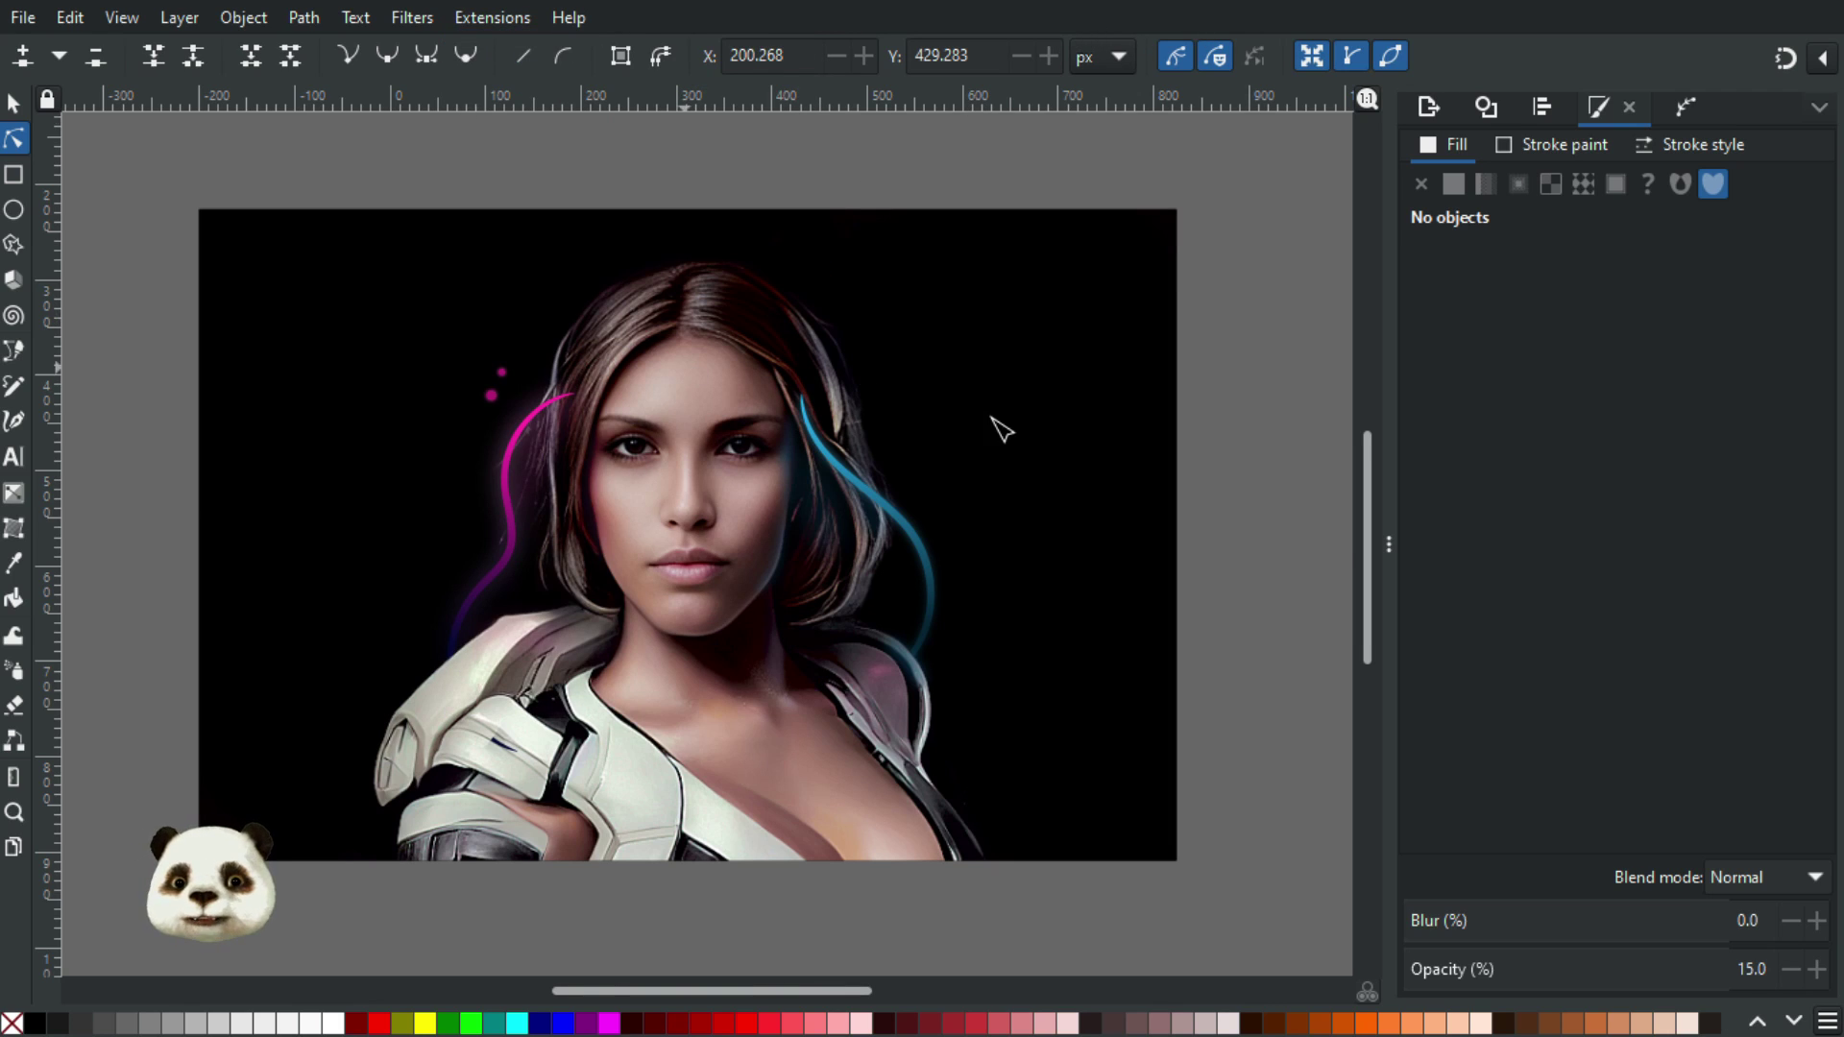